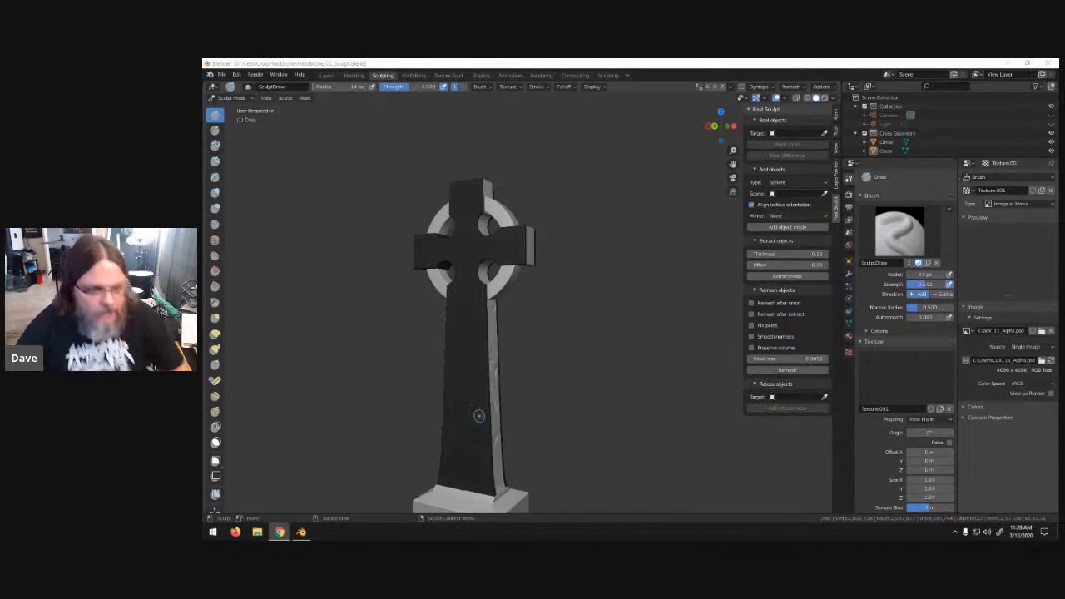
- Load Crack_12_Alpha.psd as the image for the Draw brush's texture
middle_drag(643, 288, 565, 261)
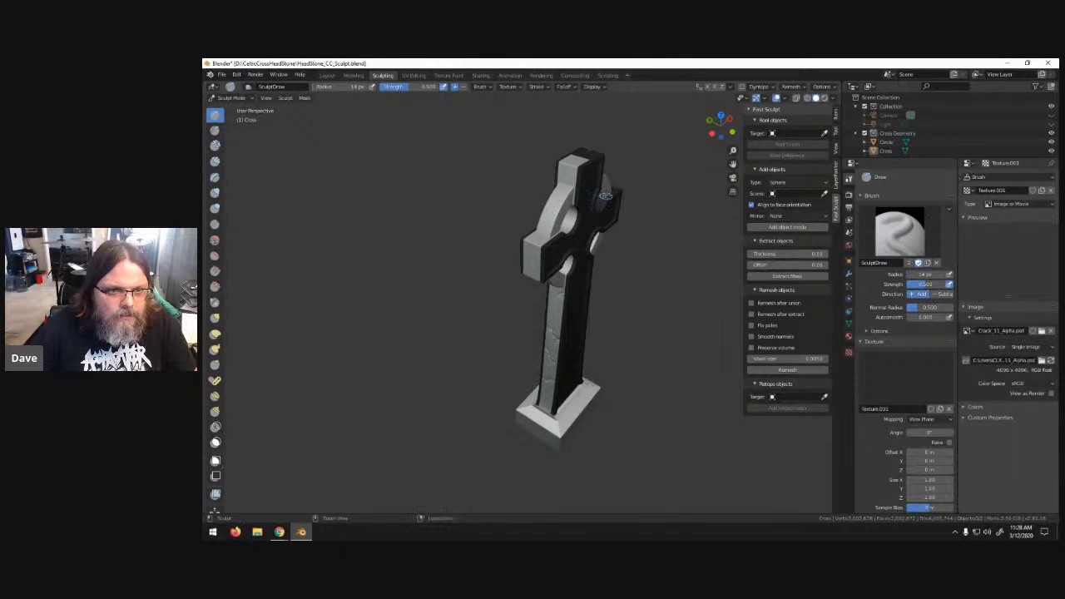
middle_drag(609, 200, 580, 276)
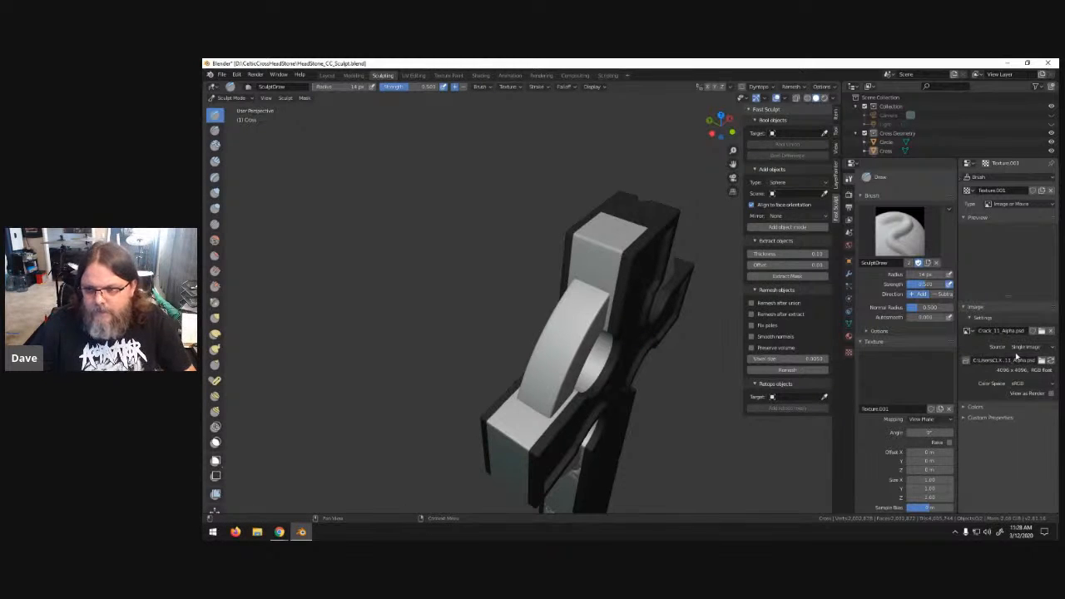
click(1040, 332)
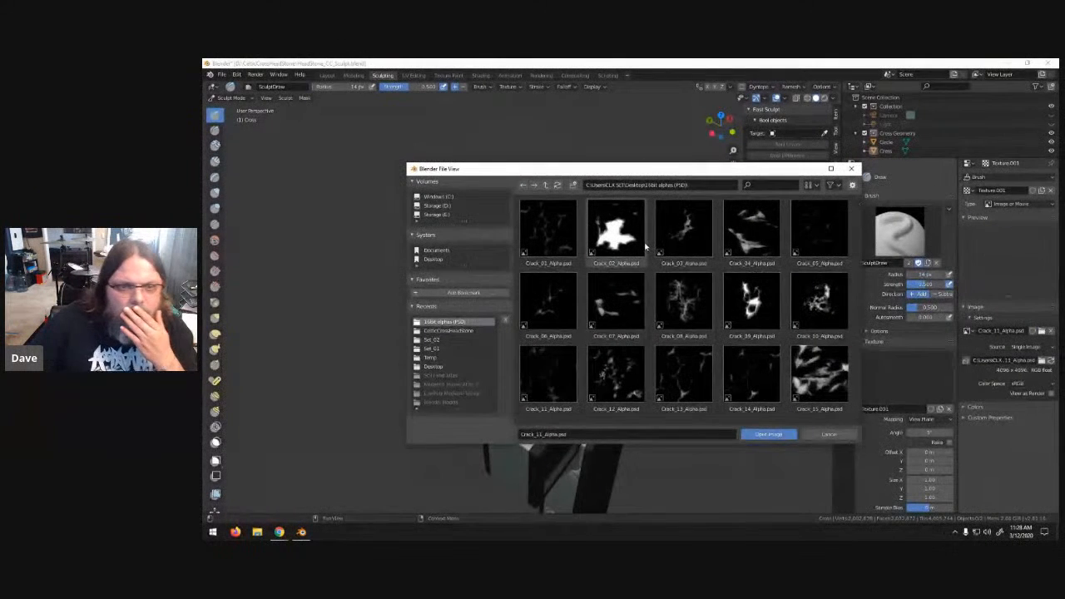
click(617, 375)
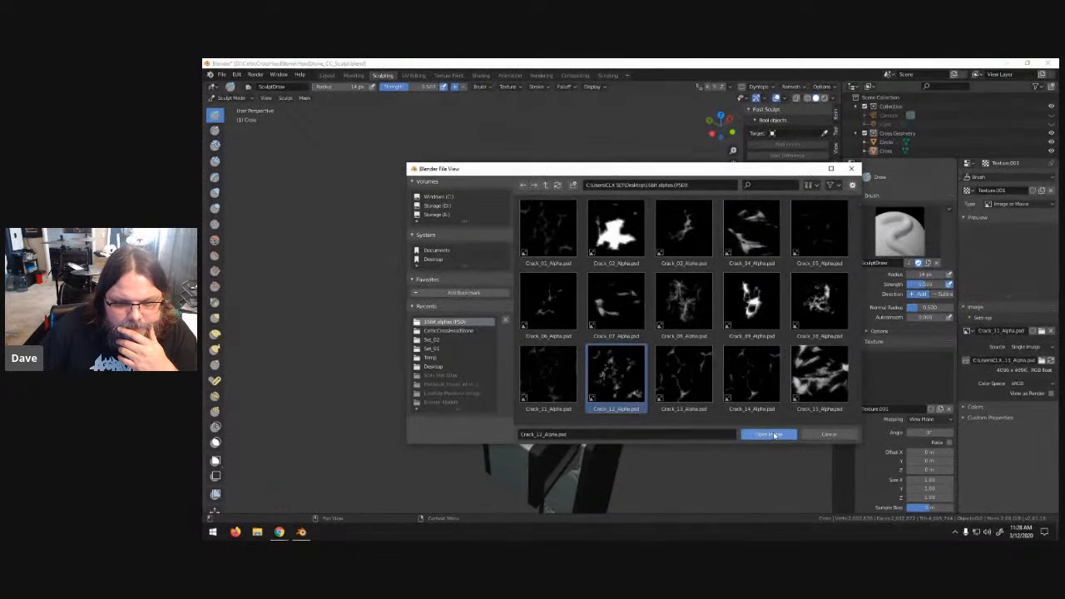
click(768, 433)
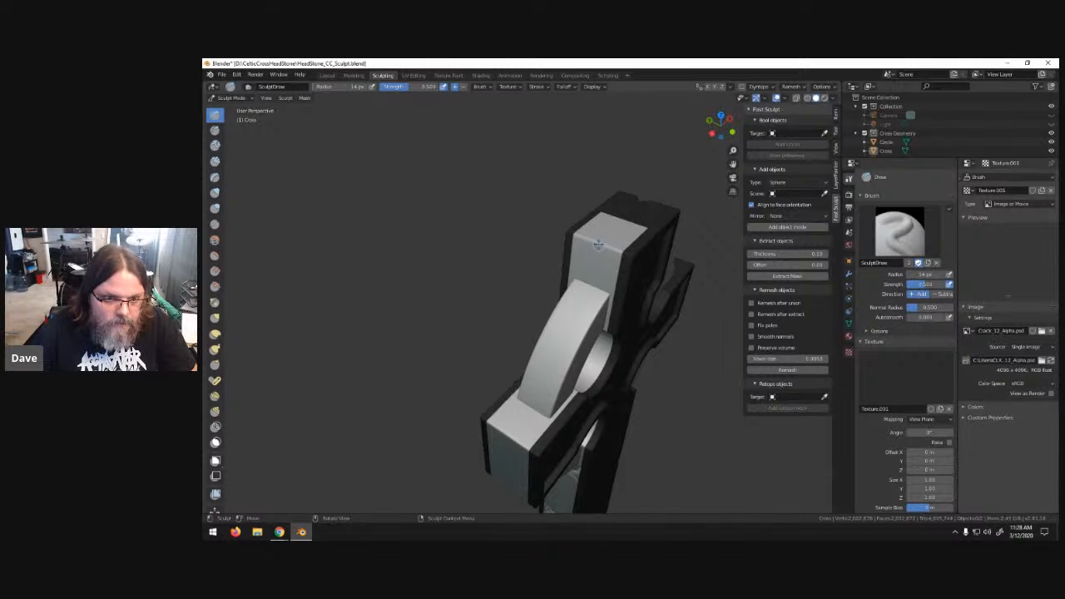
- Stamp the crack texture onto the top end and adjoining side face of the cross's upper arm, redoing the first stamp
mouse_move(605, 262)
mouse_down()
mouse_move(614, 286)
mouse_move(579, 246)
mouse_move(602, 266)
mouse_move(585, 297)
mouse_move(616, 278)
mouse_move(583, 260)
mouse_move(679, 310)
mouse_up()
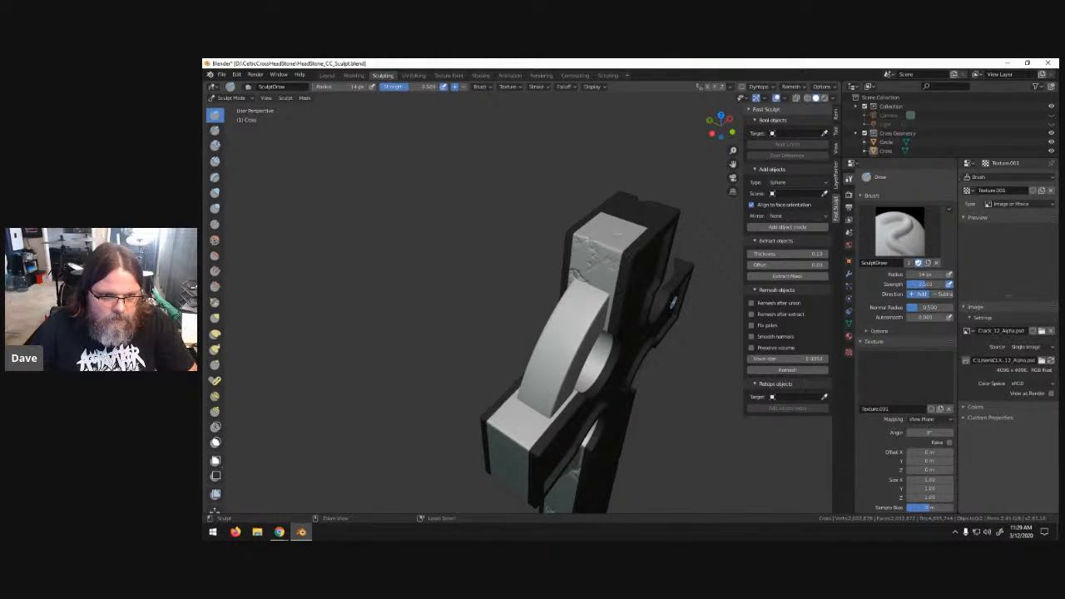
key(ctrl+z)
mouse_move(608, 235)
mouse_down()
mouse_move(701, 263)
mouse_move(651, 248)
mouse_move(691, 233)
mouse_up()
middle_drag(691, 233, 672, 251)
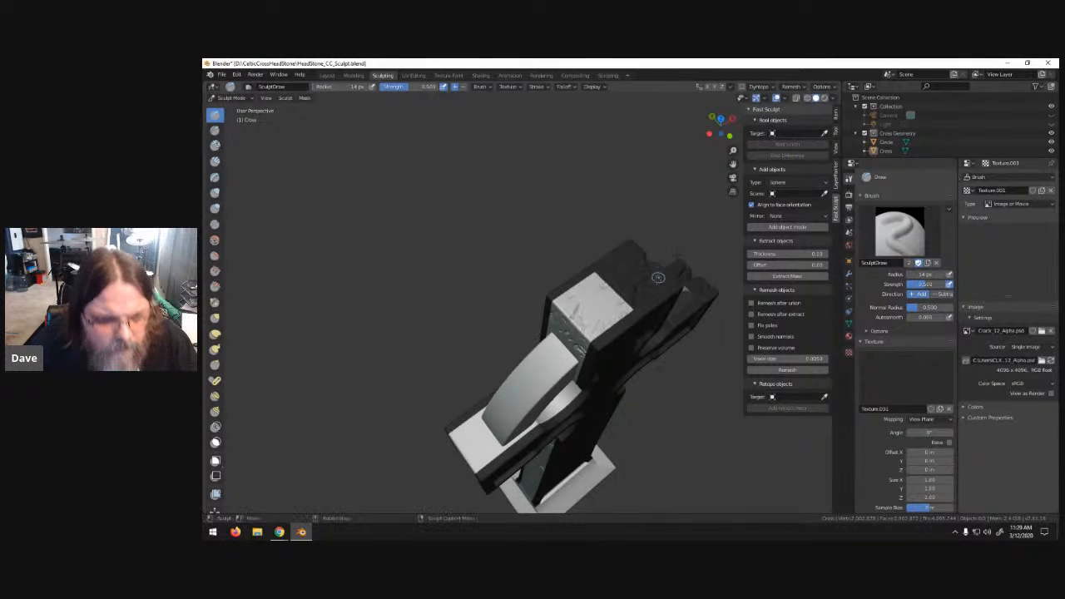
middle_drag(635, 304, 622, 283)
scroll(679, 245, down, 4)
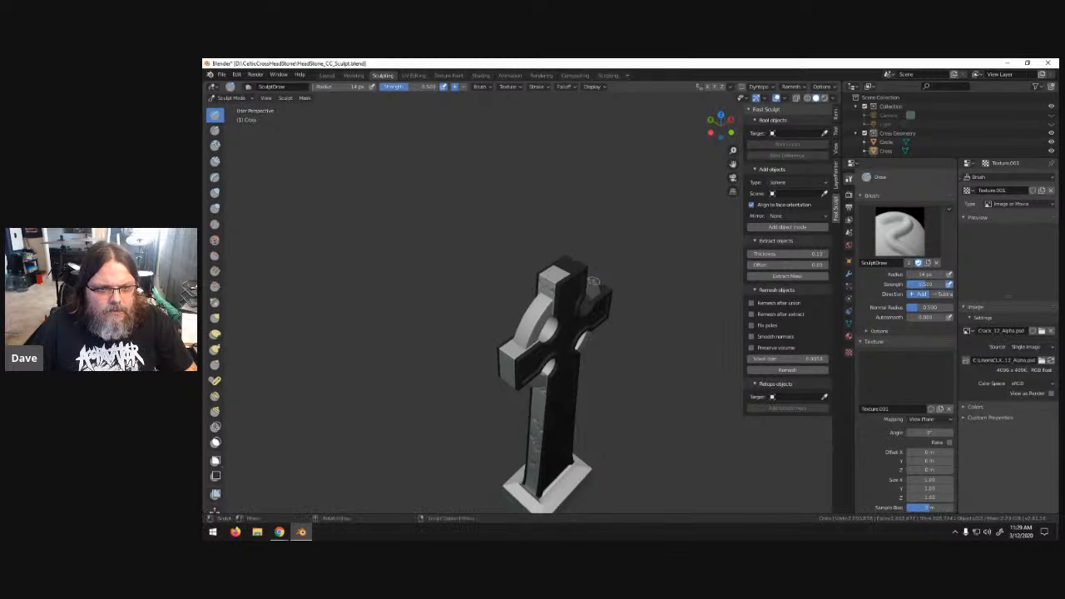
scroll(594, 281, up, 3)
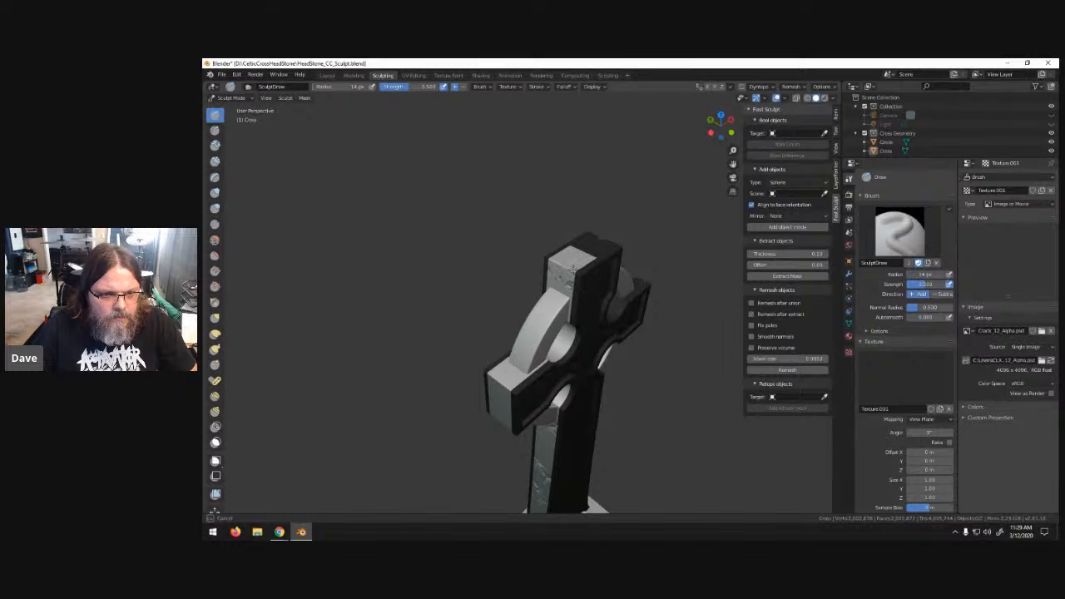
middle_drag(568, 278, 530, 288)
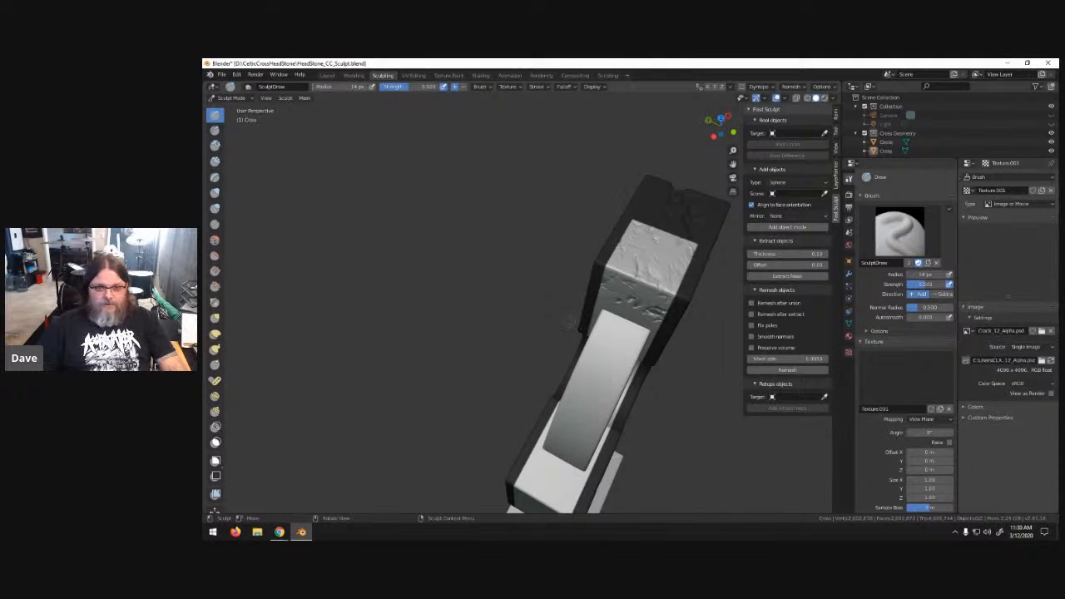
- Replace the brush texture image with Crack_09_Alpha.psd
middle_drag(602, 396, 674, 303)
click(1042, 331)
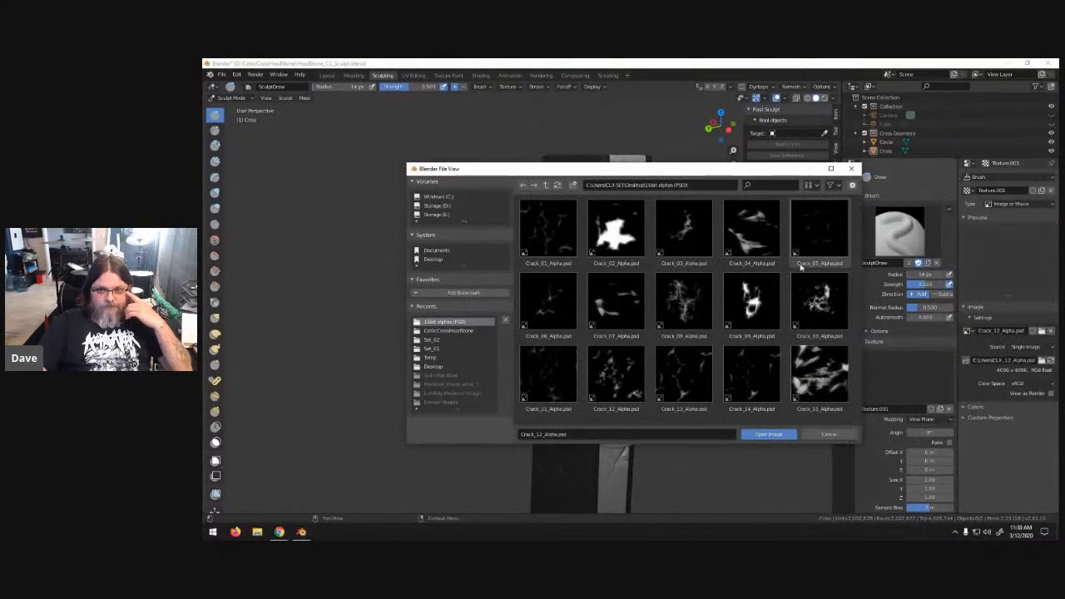
click(752, 306)
click(774, 433)
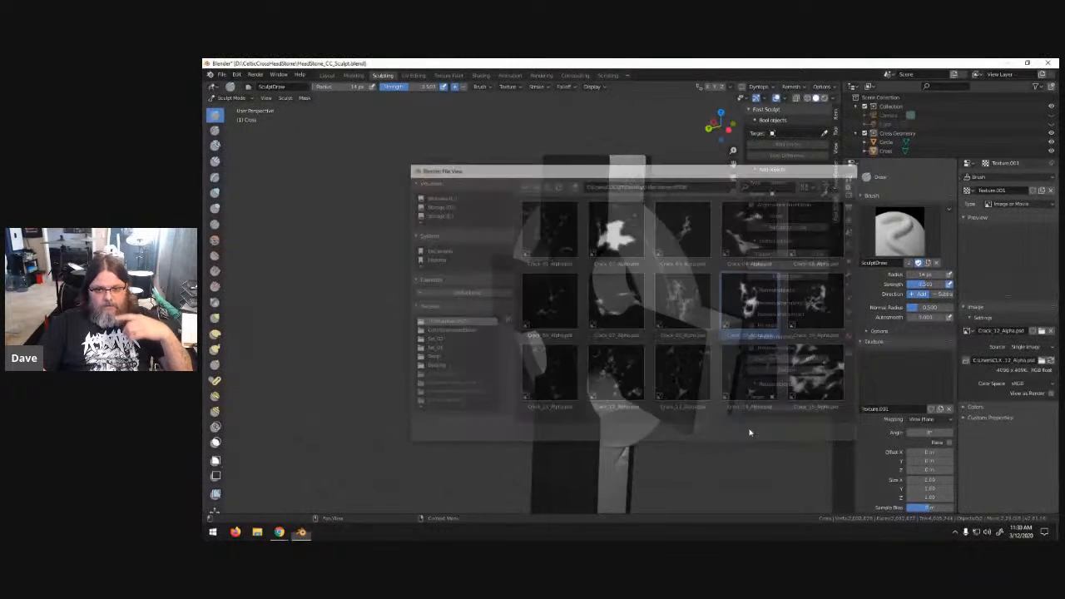
- Try stamping the crack texture at the foot of the shaft's narrow side in perspective view, and undo it
middle_drag(663, 435, 582, 271)
mouse_move(582, 391)
ctrl+middle_down()
mouse_move(587, 327)
mouse_move(626, 339)
mouse_move(591, 344)
ctrl+middle_up()
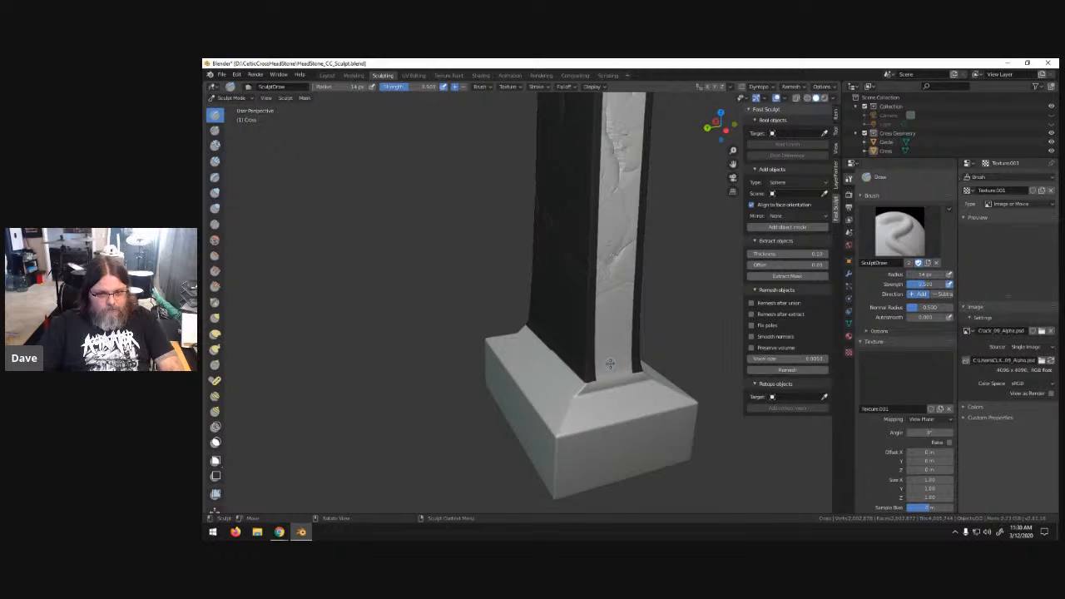
mouse_move(613, 368)
mouse_down()
mouse_move(635, 386)
mouse_move(633, 409)
mouse_move(662, 383)
mouse_up()
mouse_move(663, 384)
middle_down()
mouse_move(620, 332)
mouse_move(656, 403)
middle_up()
scroll(620, 332, down, 2)
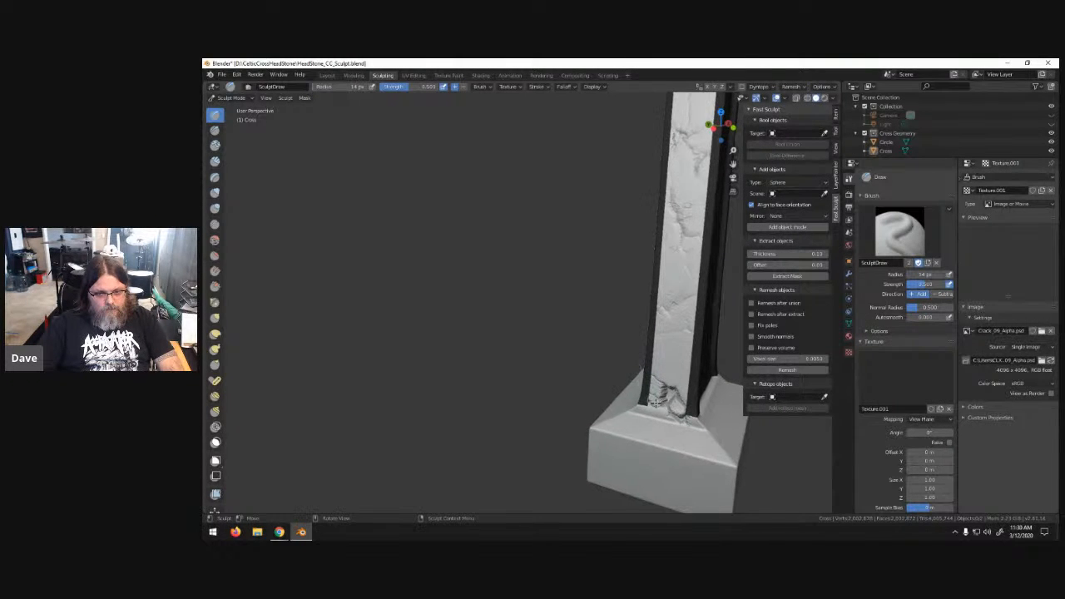
drag(658, 411, 619, 422)
mouse_move(607, 414)
middle_down()
mouse_move(623, 389)
mouse_move(619, 351)
middle_up()
scroll(634, 359, up, 3)
key(ctrl+z)
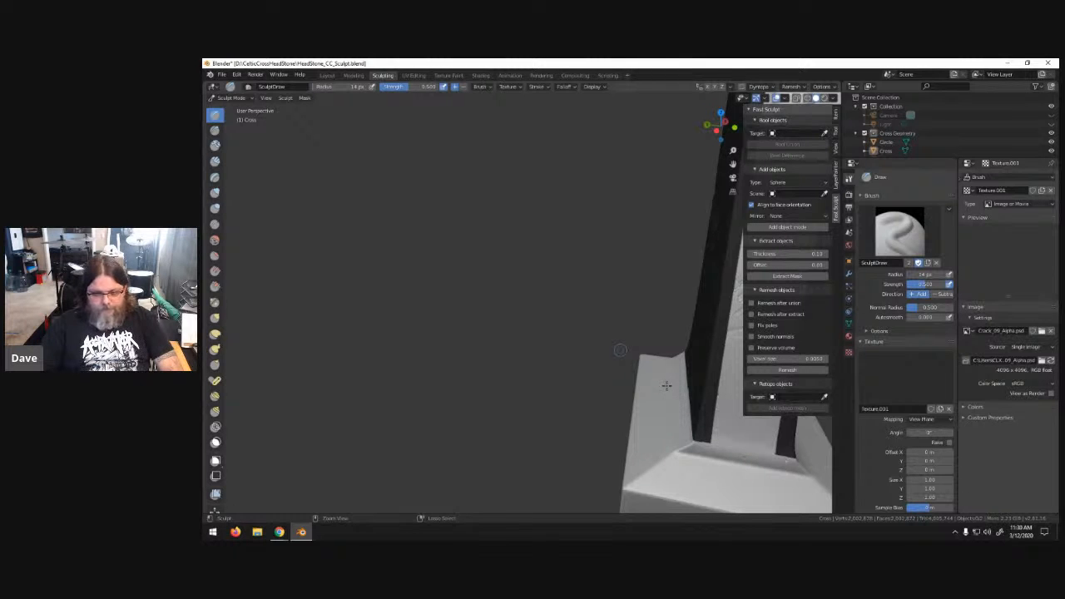
- From the left orthographic view, stamp the crack across the foot of the shaft's narrow side and onto the sloped base
key(KP_3)
scroll(665, 385, down, 7)
key(ctrl+KP_3)
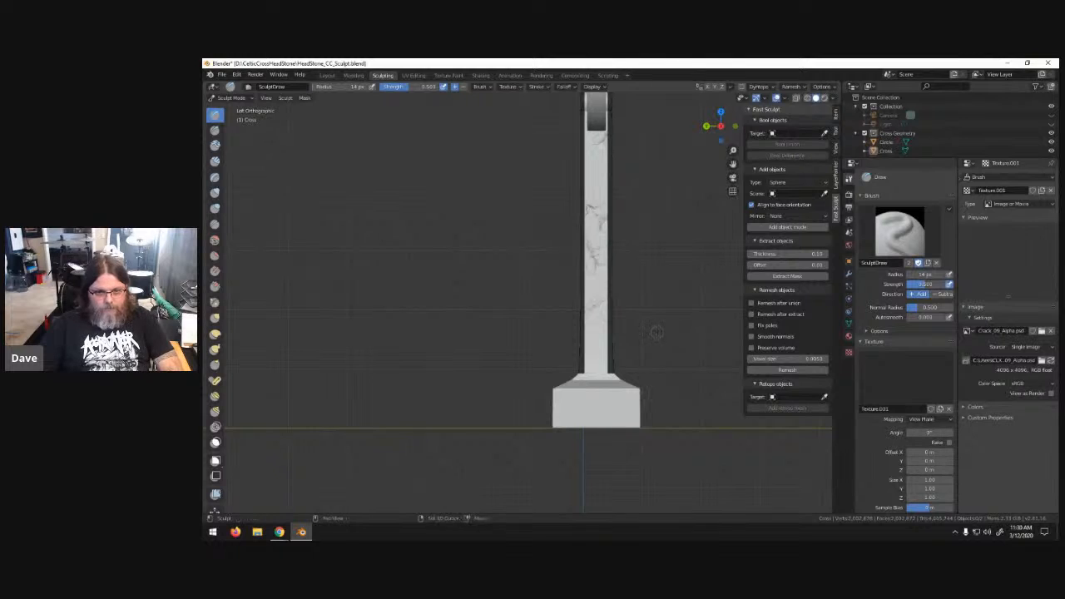
scroll(655, 334, up, 6)
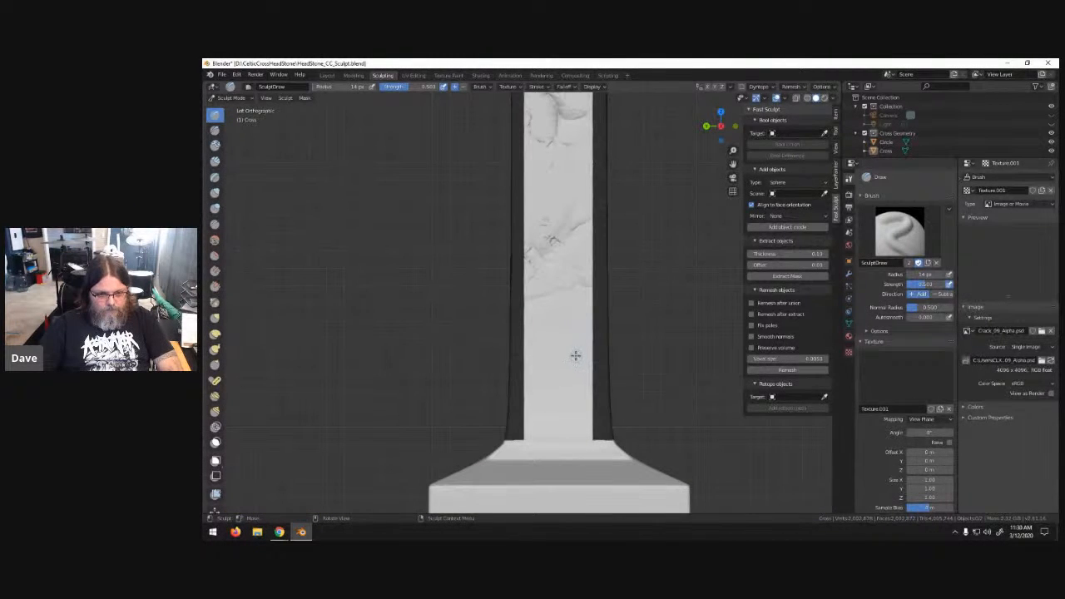
middle_drag(555, 310, 552, 339)
mouse_move(551, 341)
mouse_down()
mouse_move(582, 379)
mouse_move(623, 384)
mouse_up()
mouse_move(383, 390)
middle_down()
mouse_move(460, 337)
mouse_move(500, 369)
middle_up()
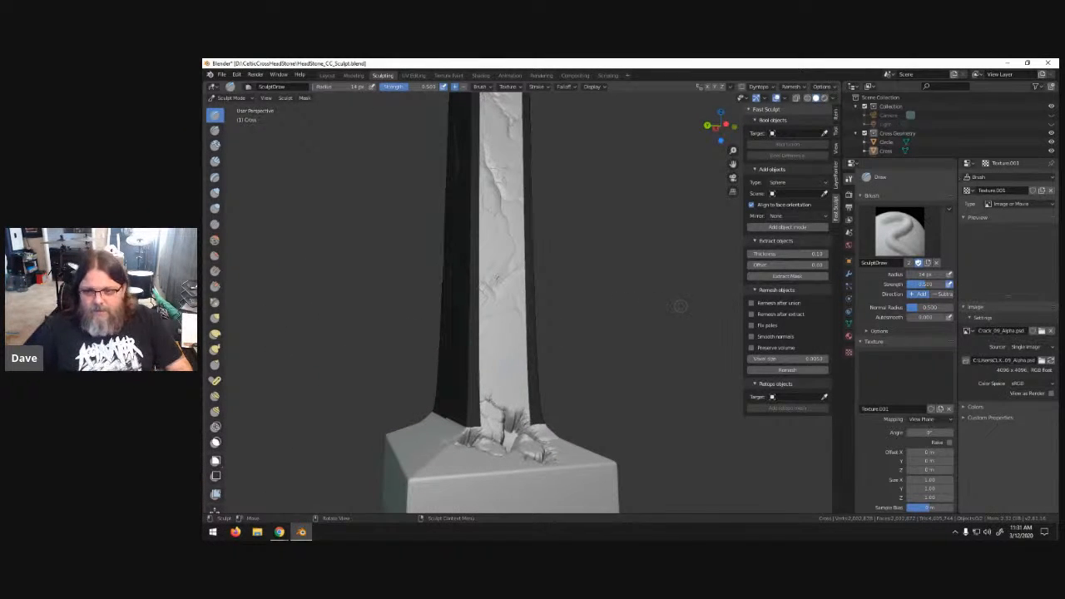
- Switch the brush texture image to Crack_03_Alpha.psd
click(1040, 330)
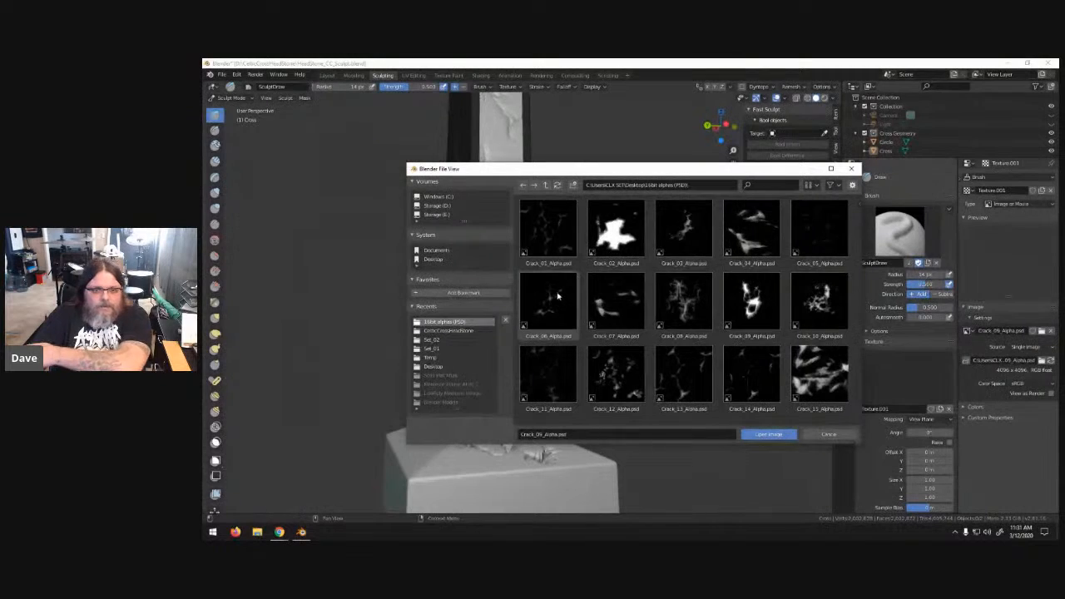
click(686, 240)
click(771, 435)
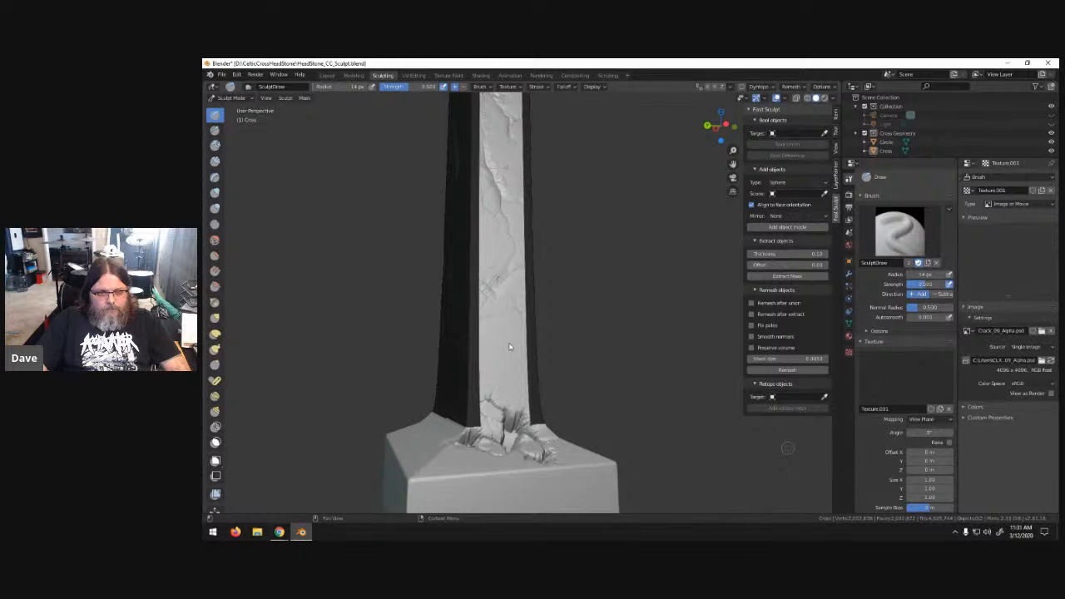
- Stamp the crack on the lower part of the shaft's narrow side just above the broken foot, undoing the first, higher placement
drag(505, 301, 502, 362)
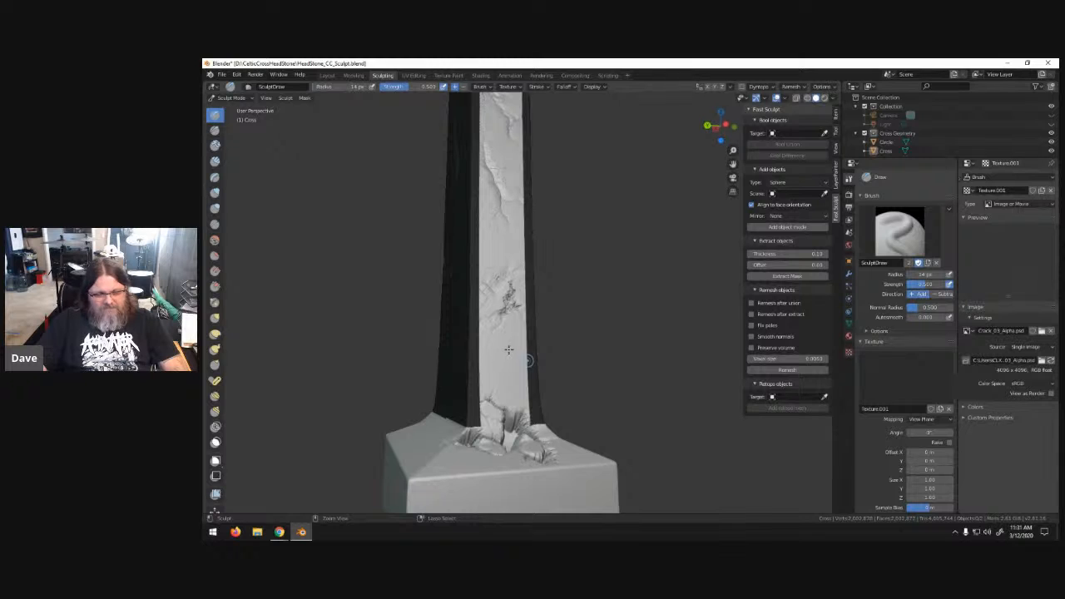
key(ctrl+z)
mouse_move(503, 351)
mouse_down()
mouse_move(522, 421)
mouse_move(544, 408)
mouse_up()
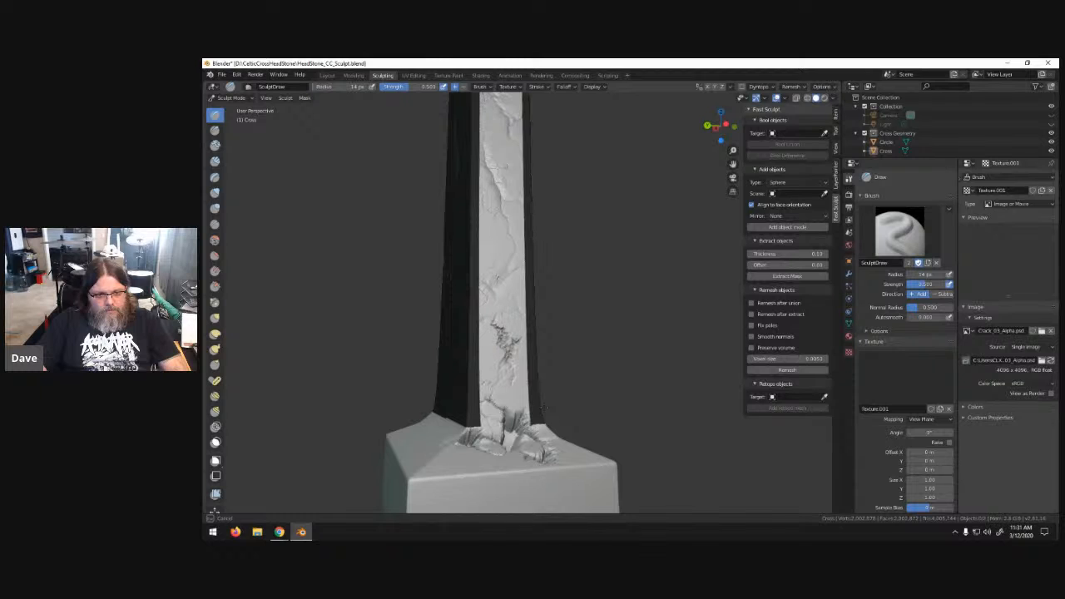
drag(547, 407, 547, 406)
mouse_move(547, 407)
middle_down()
mouse_move(562, 357)
mouse_move(551, 355)
middle_up()
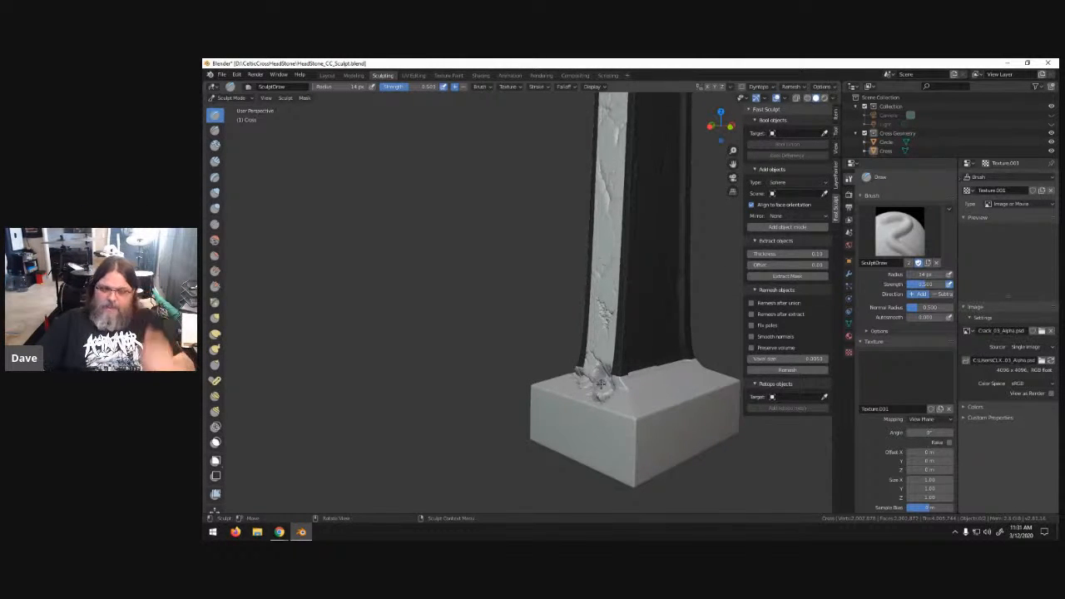
mouse_move(518, 394)
middle_down()
mouse_move(613, 371)
mouse_move(602, 359)
mouse_move(581, 368)
mouse_move(559, 341)
mouse_move(533, 340)
mouse_move(554, 349)
mouse_move(542, 301)
middle_up()
shift+middle_drag(538, 134, 535, 287)
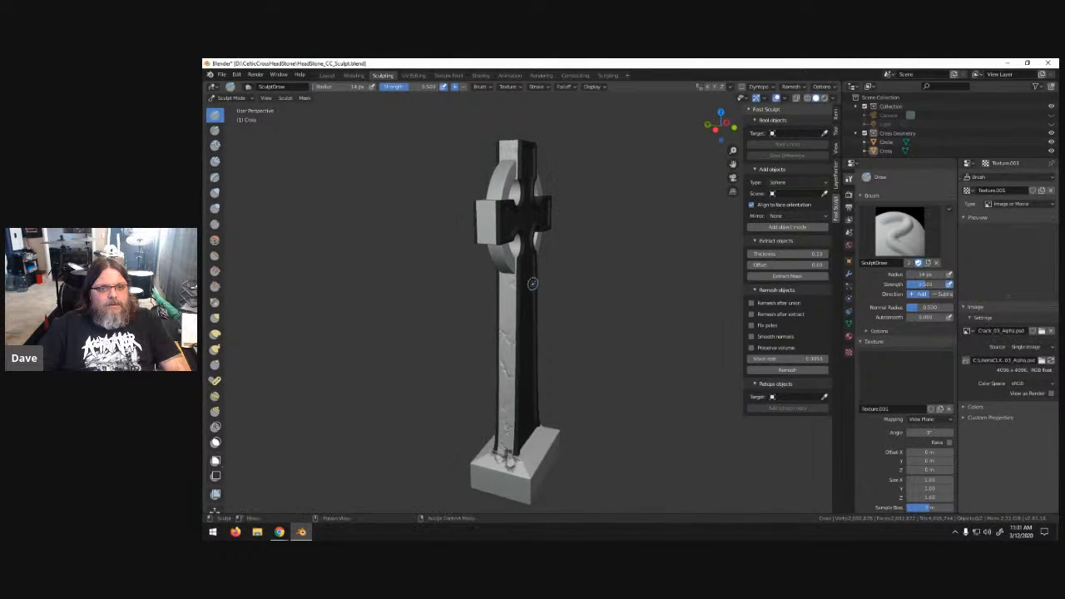
- Load Crack_06_Alpha.psd as the brush texture image
scroll(537, 266, up, 3)
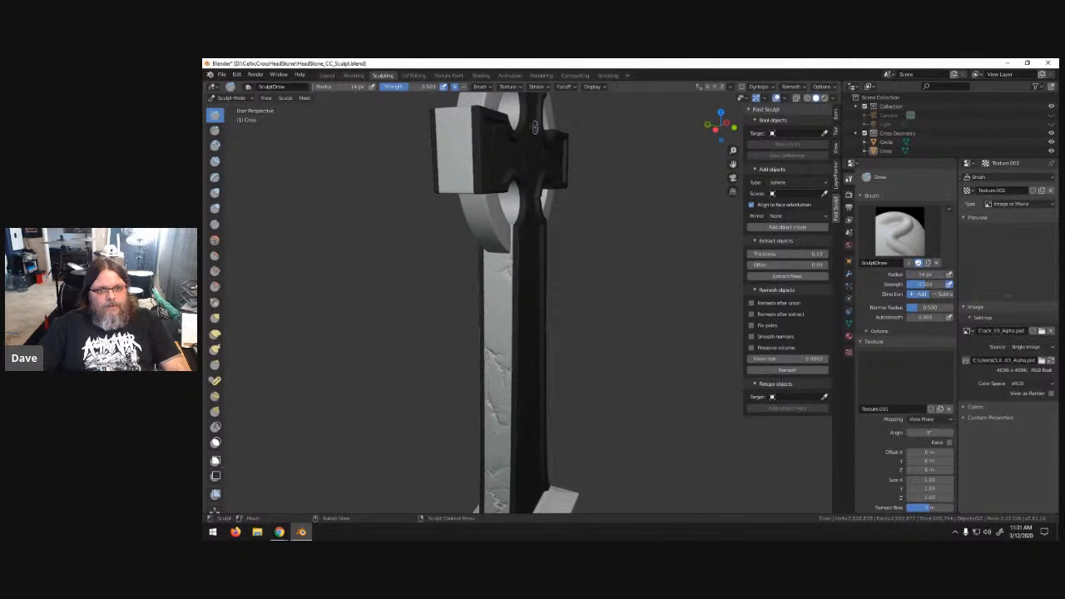
click(1041, 331)
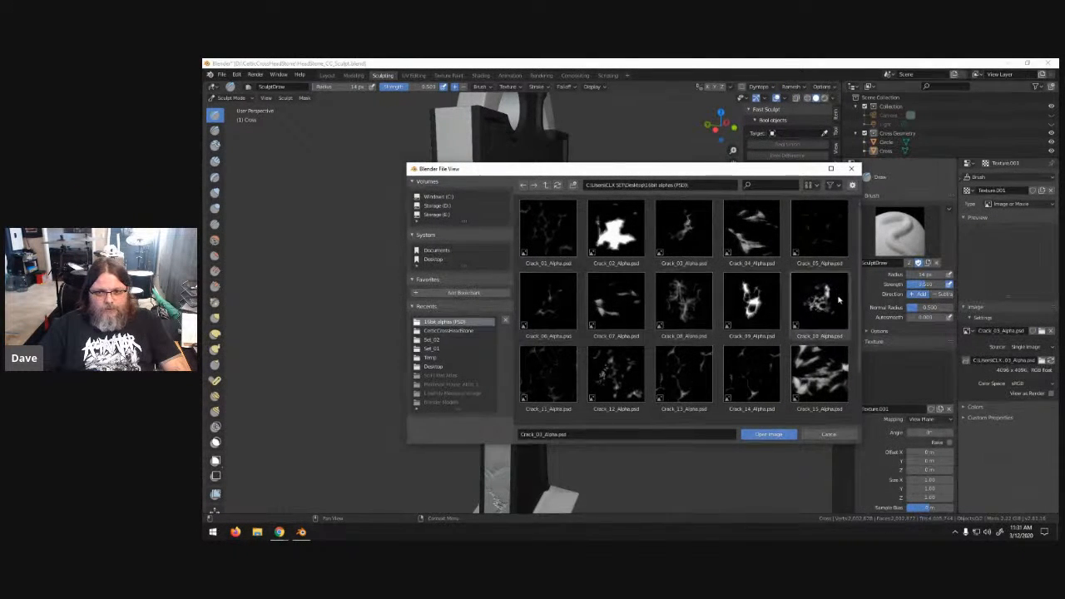
scroll(815, 307, down, 2)
scroll(587, 328, up, 2)
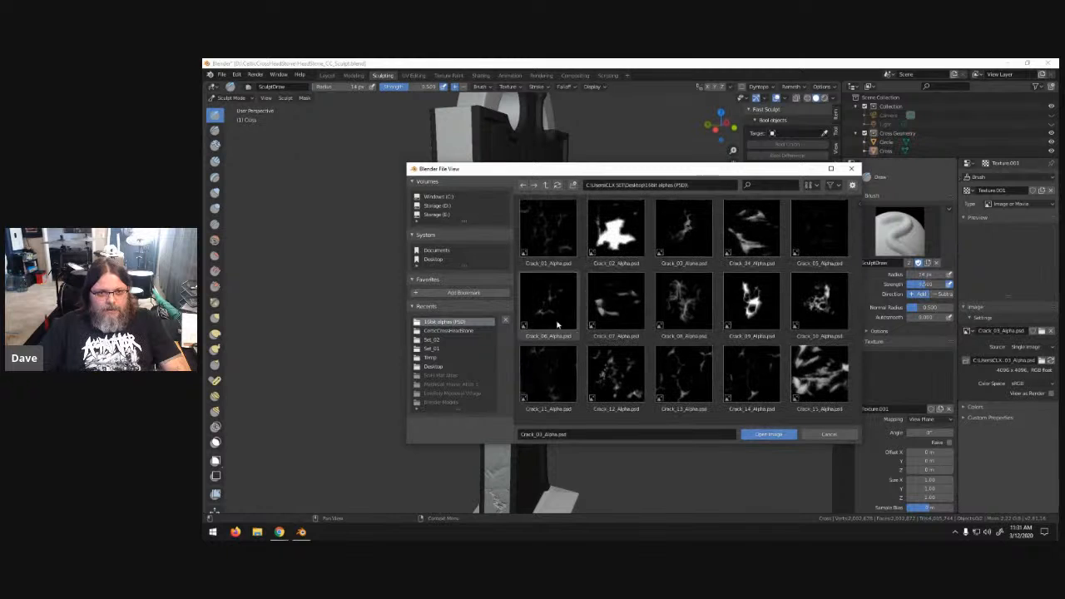
click(553, 310)
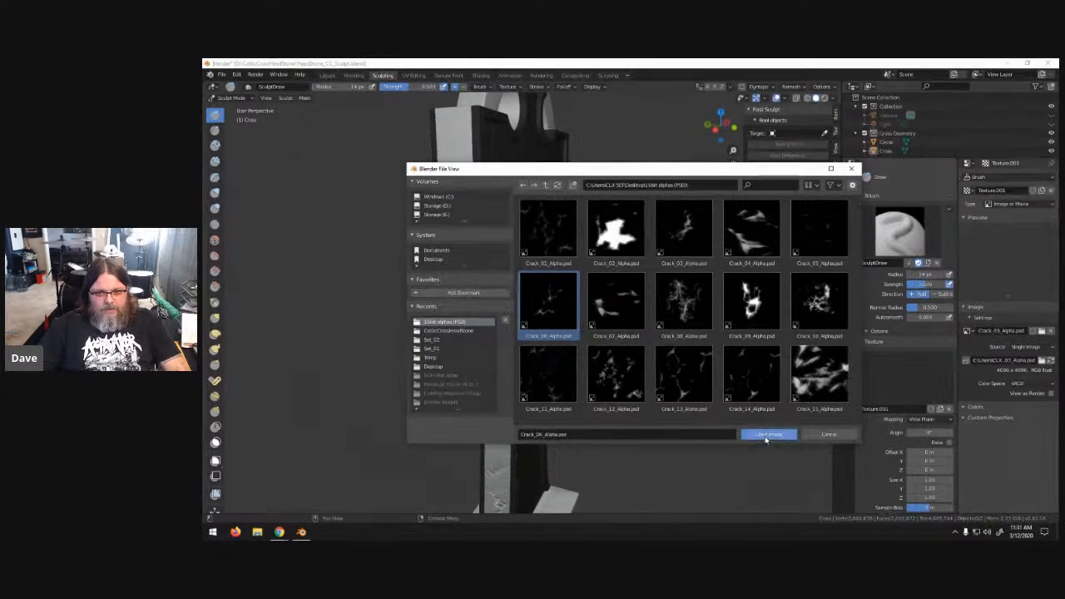
click(767, 435)
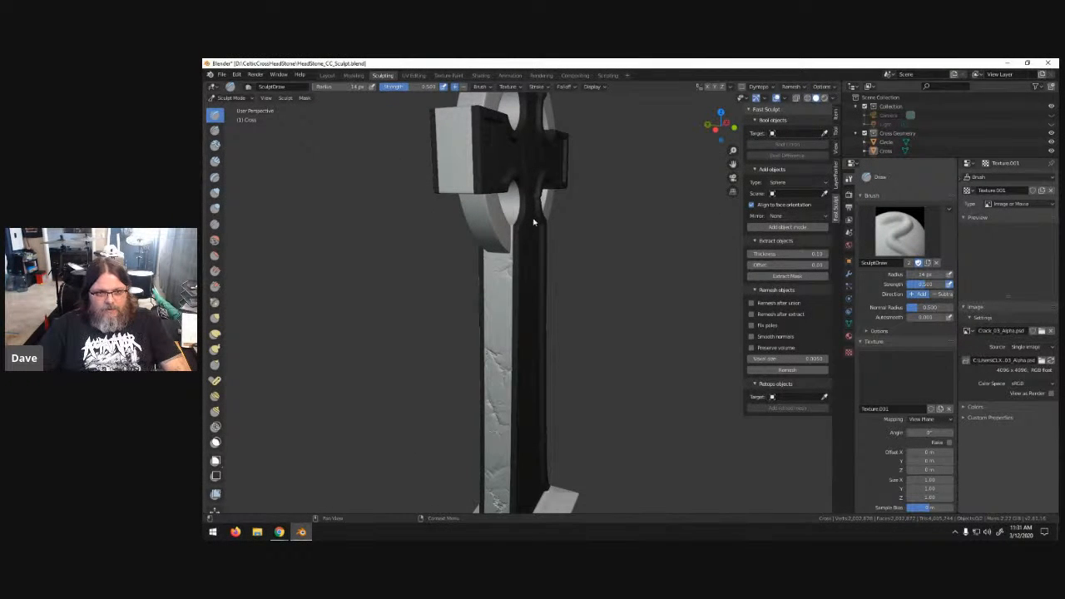
- Stamp cracks onto the curved inner surfaces of the openings between the cross arms and the ring
middle_drag(529, 224, 516, 200)
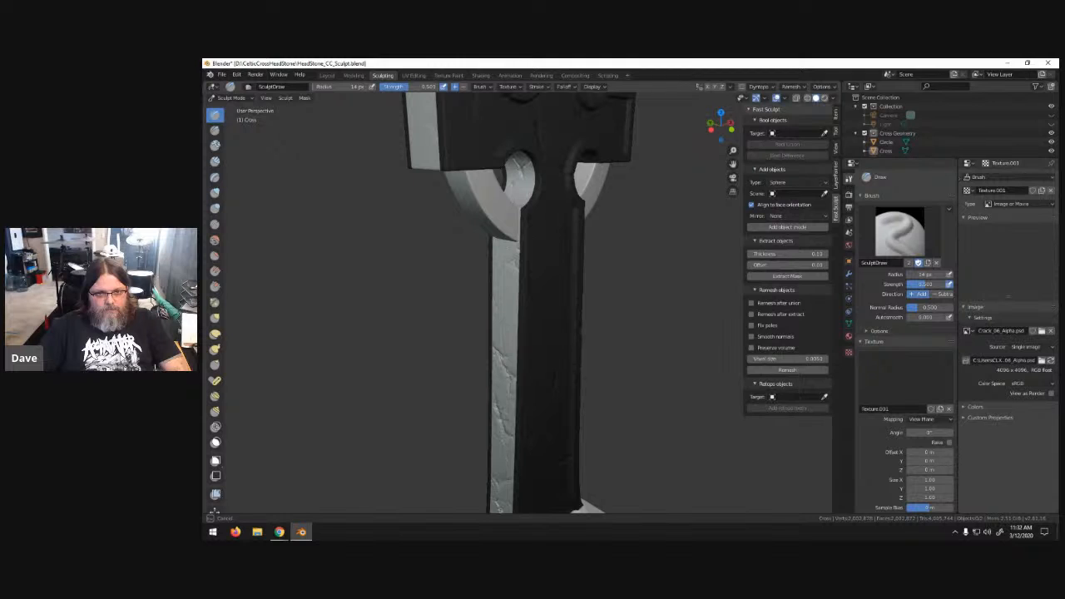
middle_drag(517, 200, 521, 200)
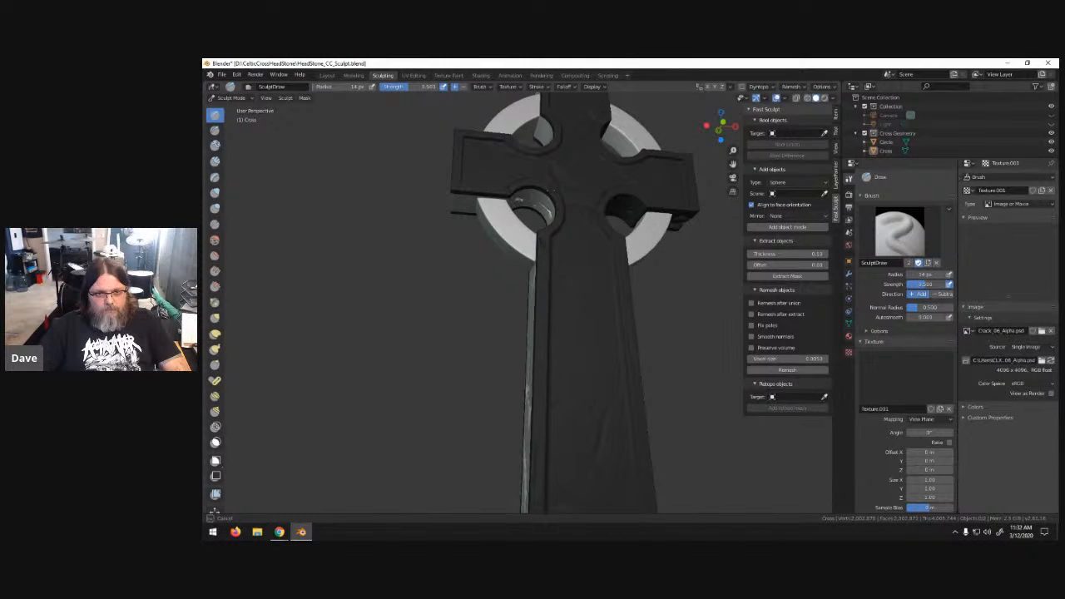
middle_drag(522, 200, 537, 195)
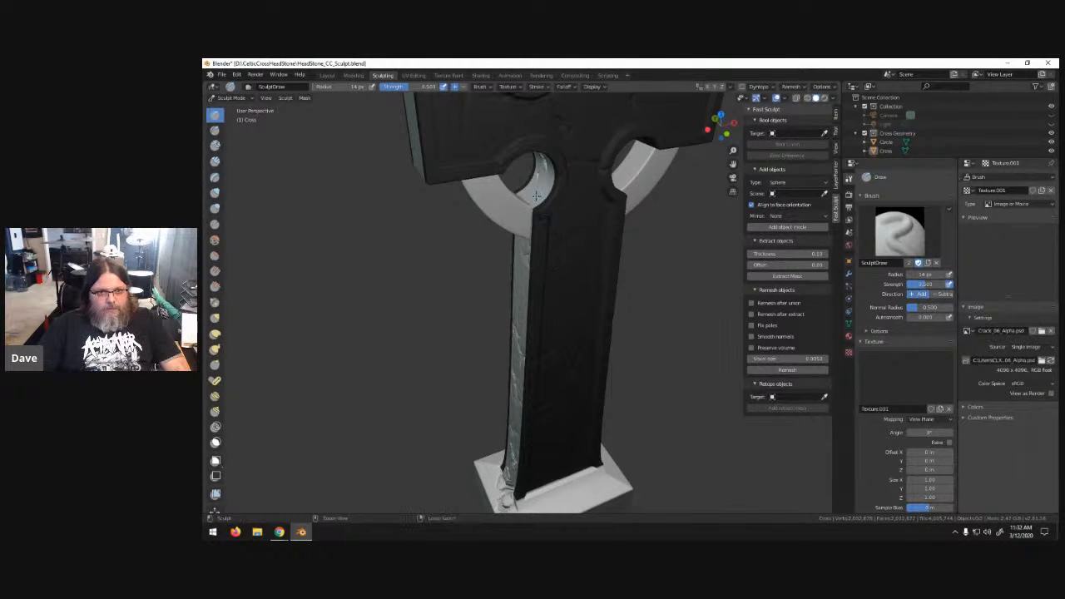
middle_drag(582, 180, 622, 260)
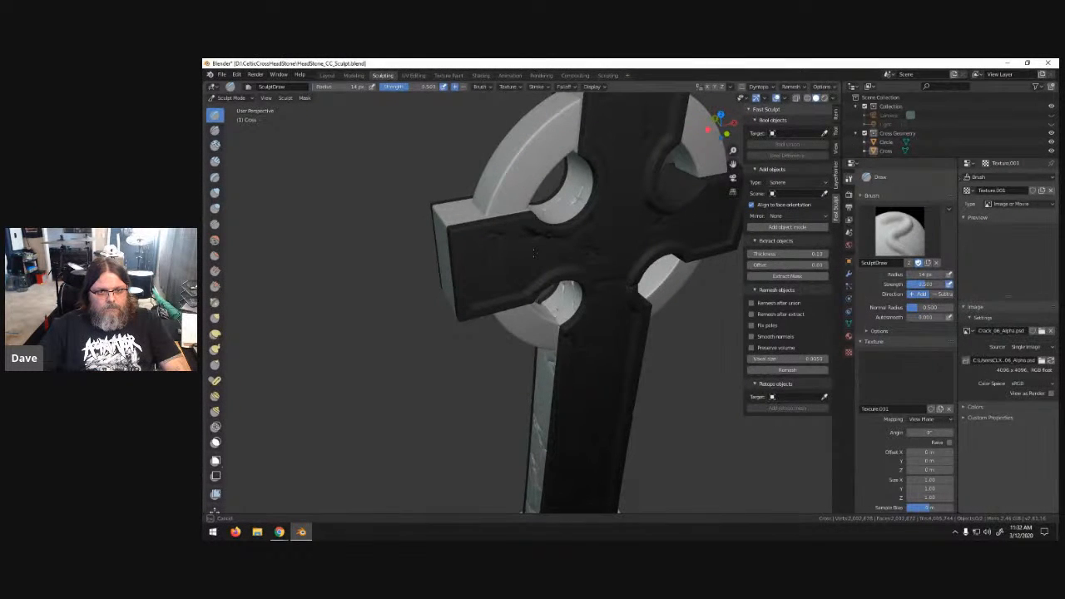
middle_drag(579, 236, 566, 168)
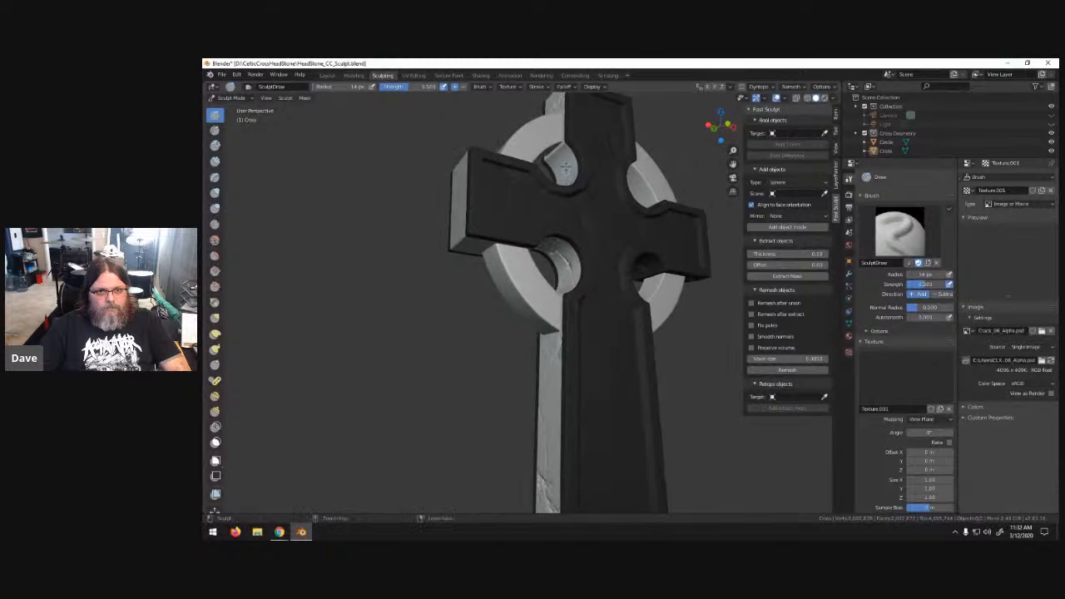
drag(564, 158, 575, 181)
- Load Crack_07_Alpha.psd as the brush texture image and try stamping it on the end face of the cross arm
middle_drag(606, 209, 825, 341)
click(1041, 330)
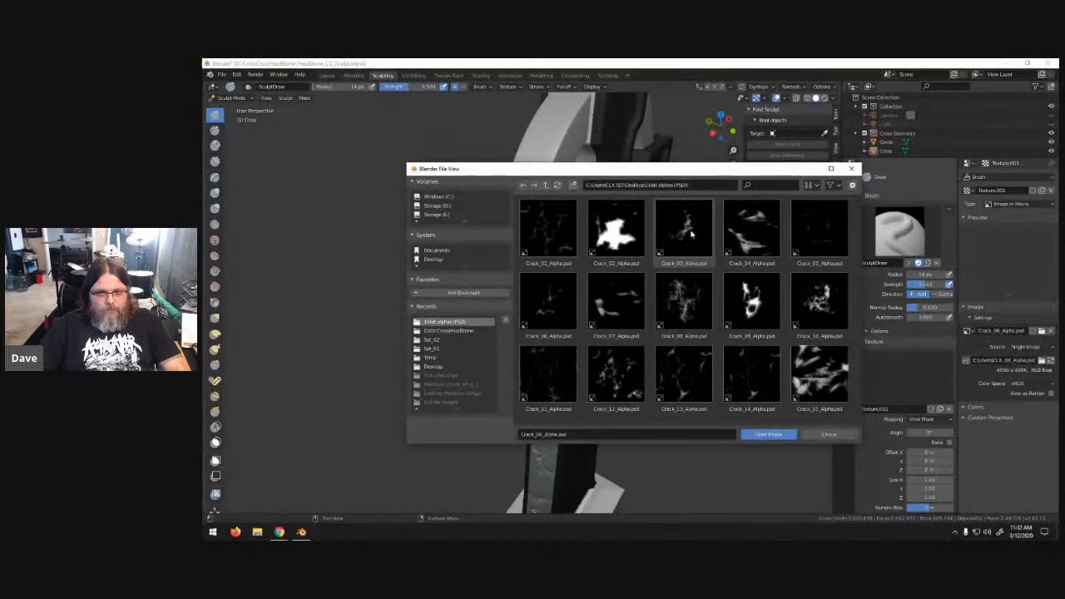
click(605, 311)
click(769, 433)
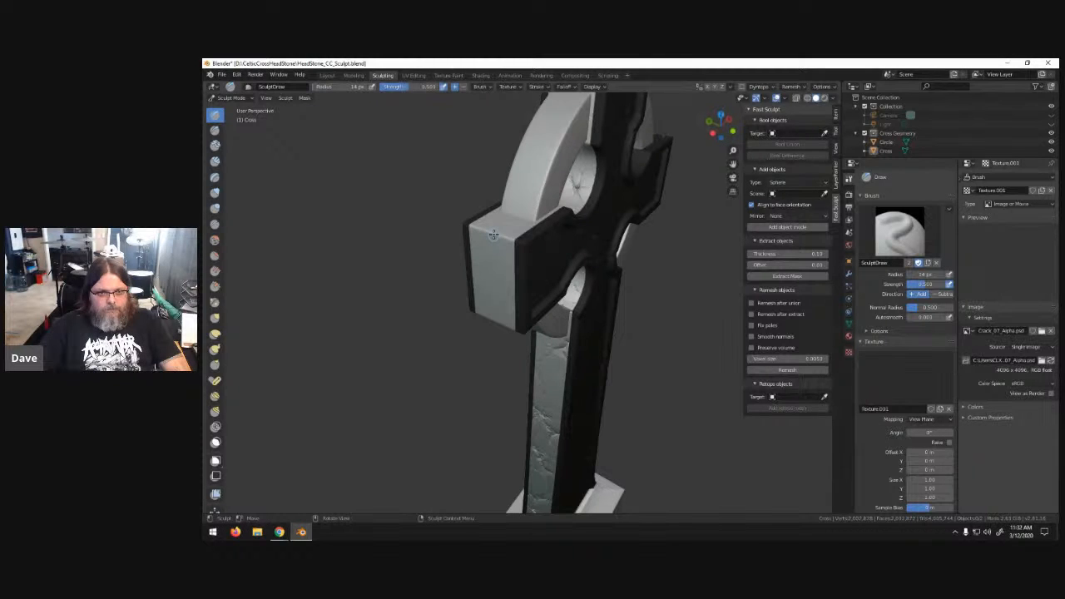
mouse_move(498, 273)
mouse_down()
mouse_move(509, 275)
mouse_move(521, 243)
mouse_up()
mouse_move(510, 291)
mouse_down()
mouse_move(564, 353)
mouse_move(546, 323)
mouse_up()
middle_drag(546, 323, 593, 315)
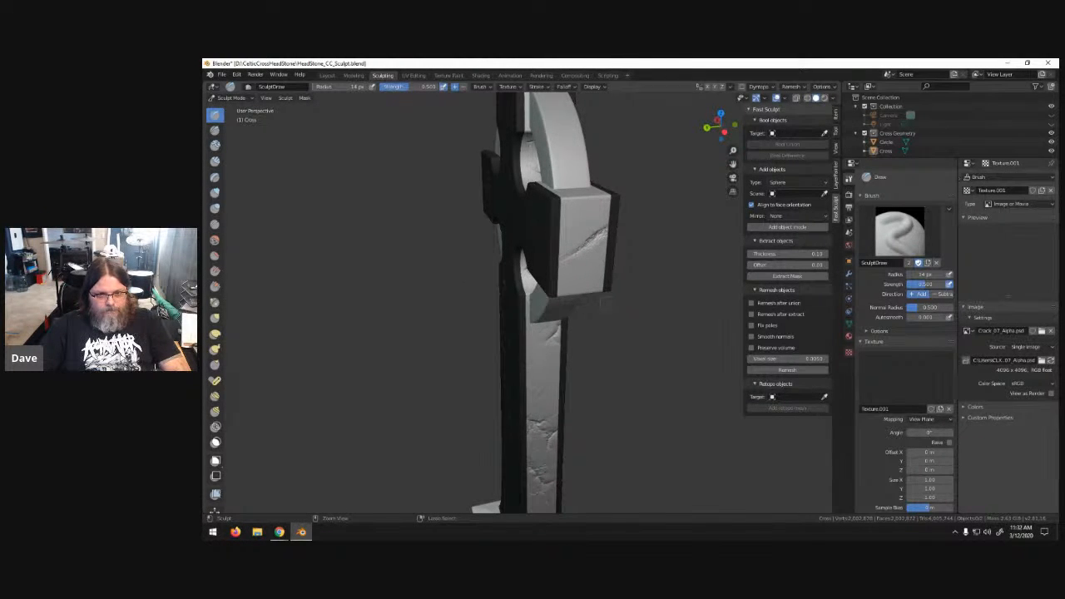
key(ctrl+z)
- Load Crack_08_Alpha.psd as the brush texture image
click(1042, 331)
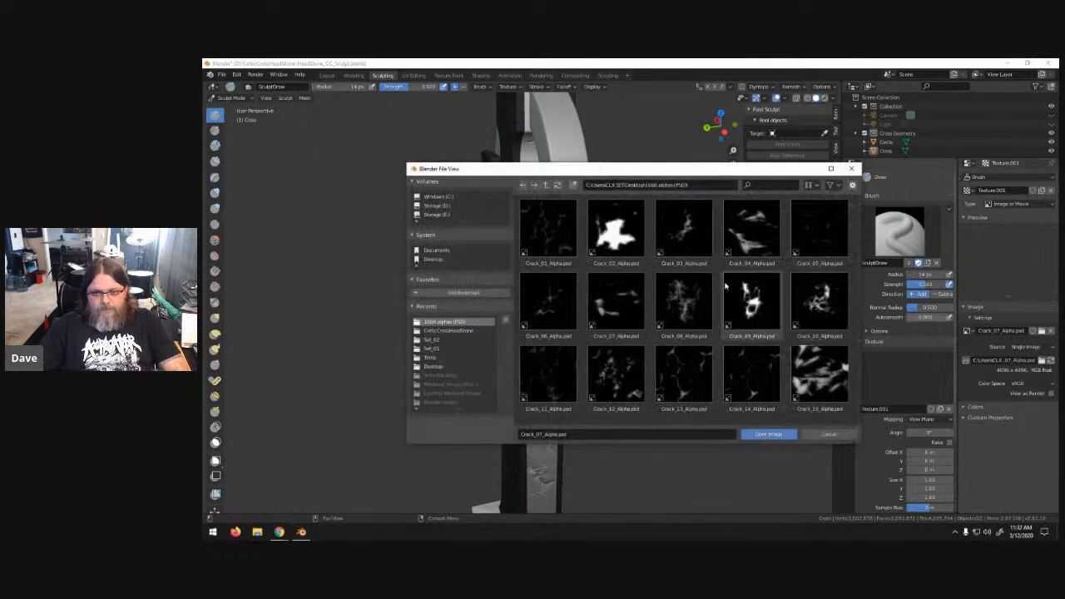
click(680, 306)
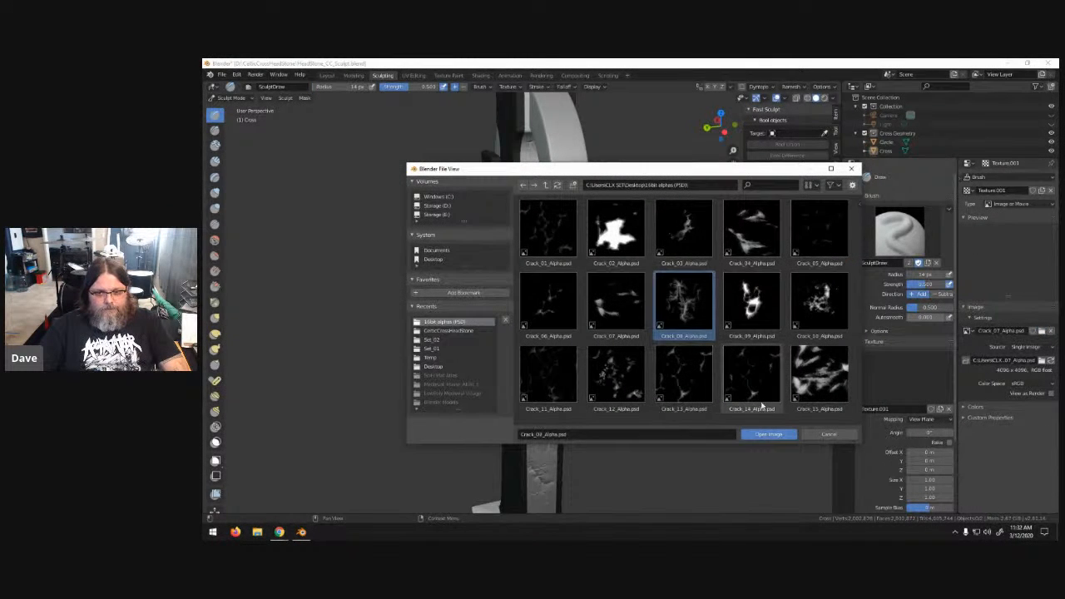
click(769, 435)
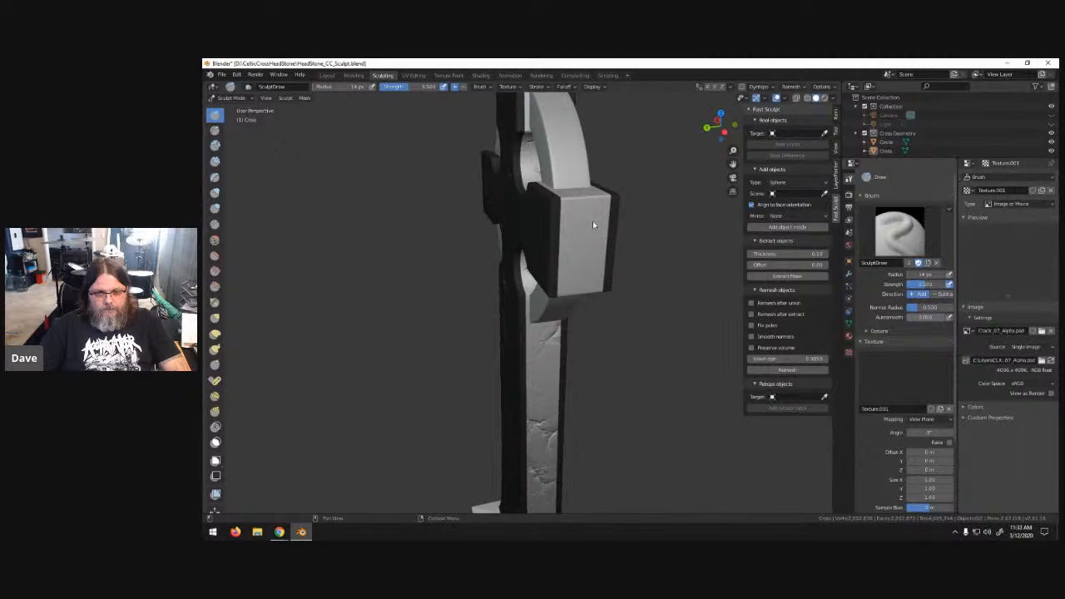
- Stamp cracks across the upper and lower edges of the cross arm's end face
middle_drag(592, 211, 544, 253)
drag(539, 244, 554, 272)
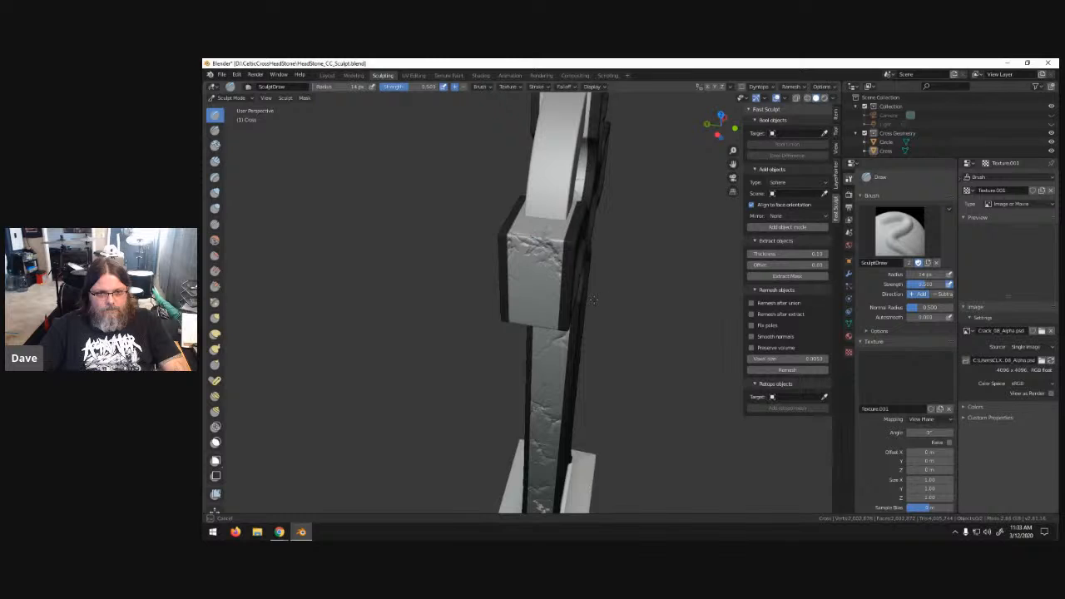
middle_drag(592, 300, 707, 303)
middle_drag(581, 236, 581, 220)
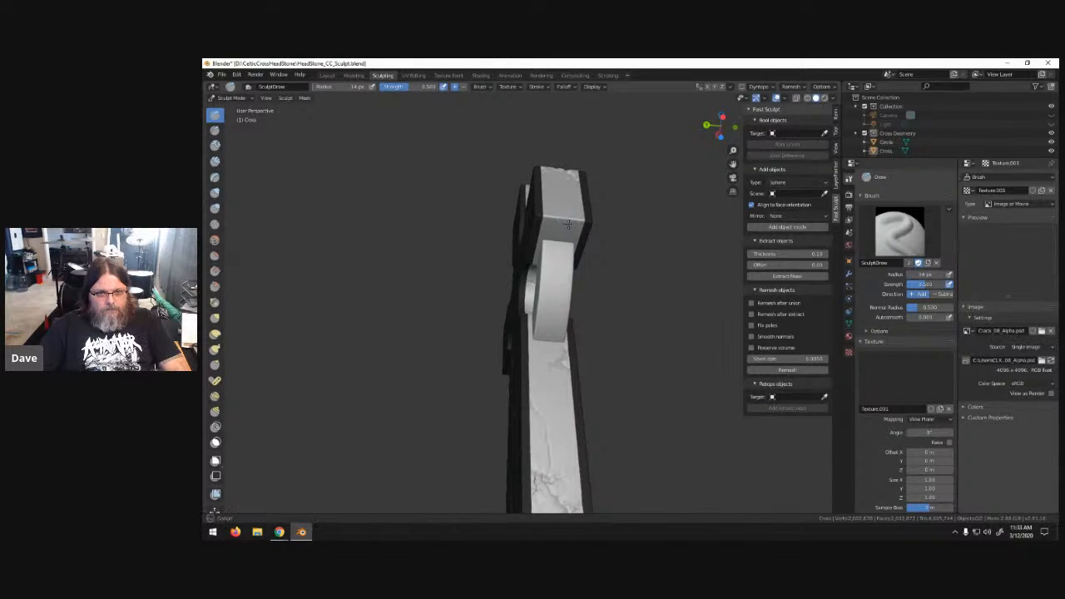
mouse_move(582, 237)
mouse_down()
mouse_move(553, 223)
mouse_move(574, 215)
mouse_up()
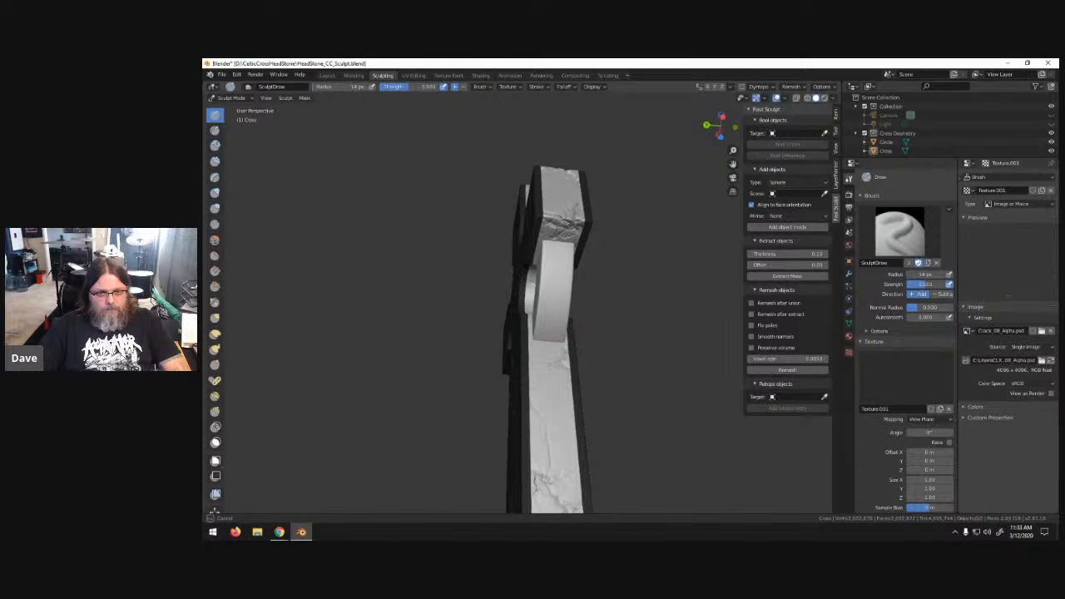
middle_drag(658, 233, 566, 289)
- Try a large crack stamp over the base block's upper corner just below the shaft's broken foot
scroll(566, 289, down, 5)
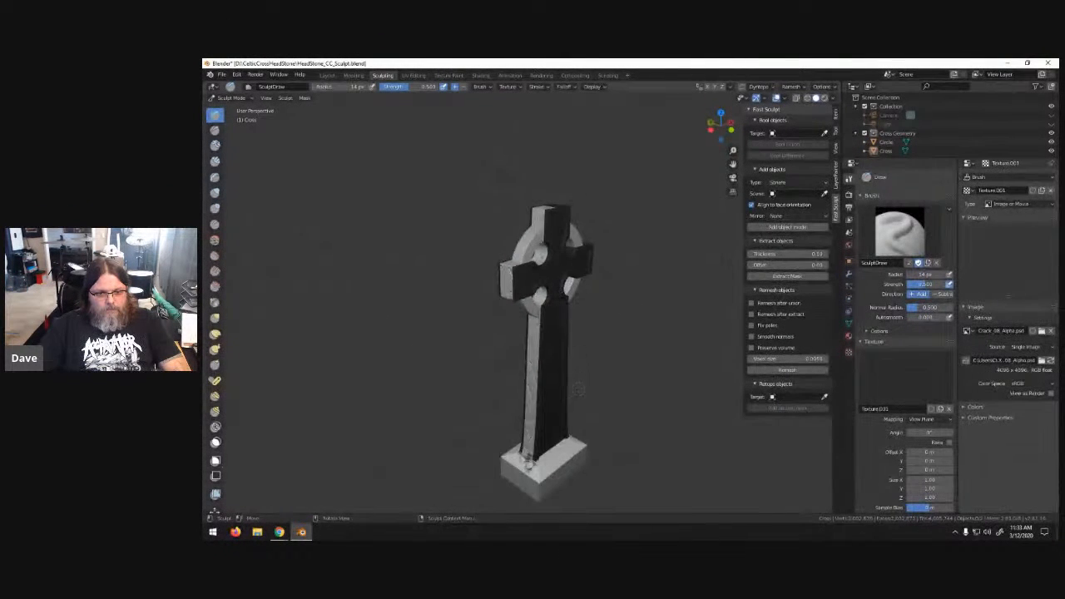
scroll(579, 381, up, 8)
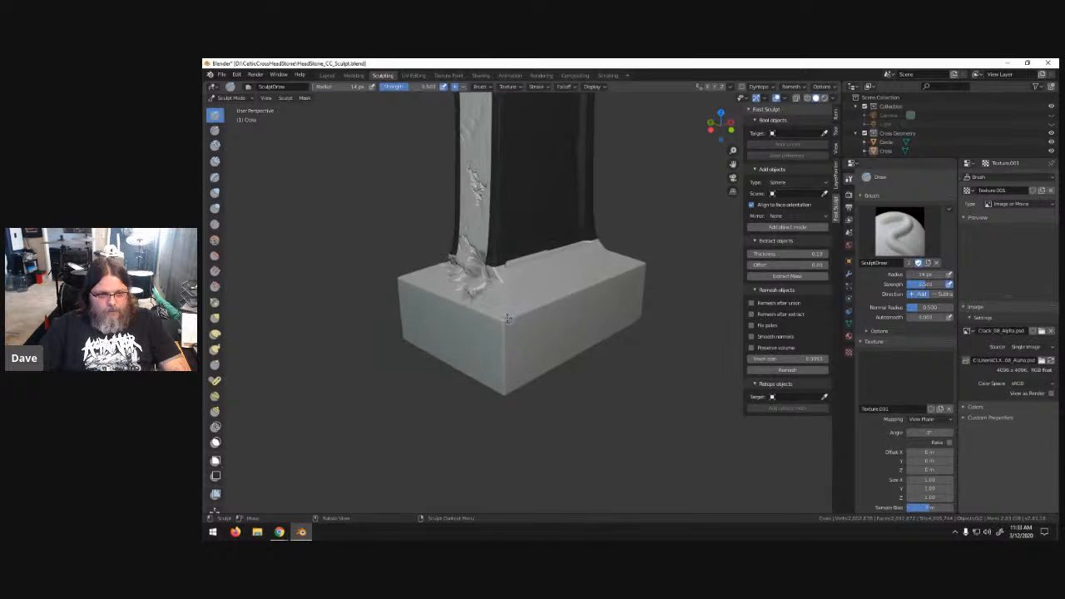
drag(523, 338, 457, 315)
middle_drag(574, 385, 540, 353)
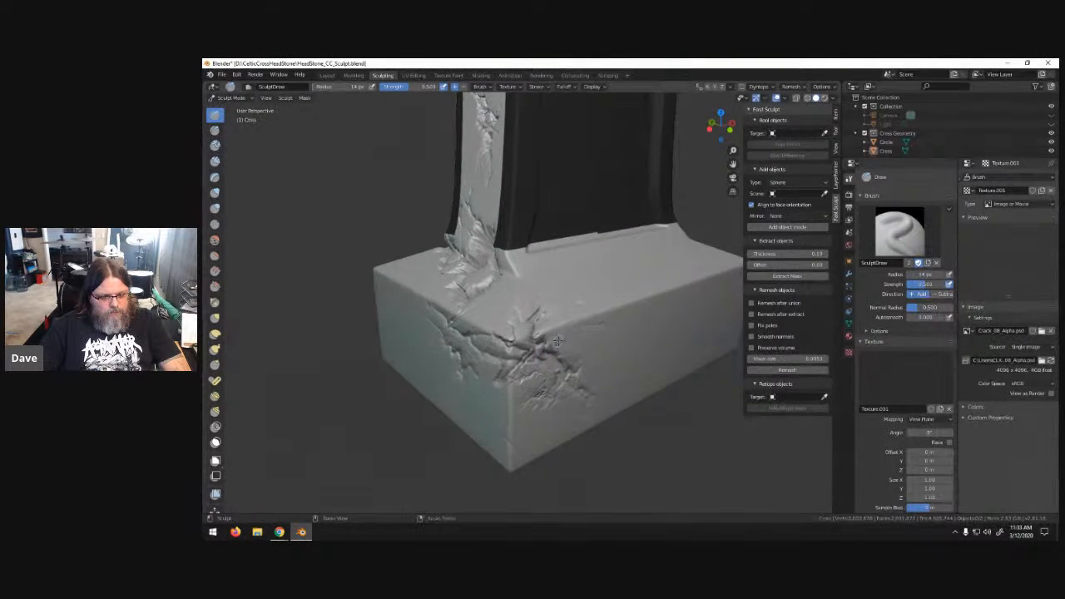
key(ctrl+z)
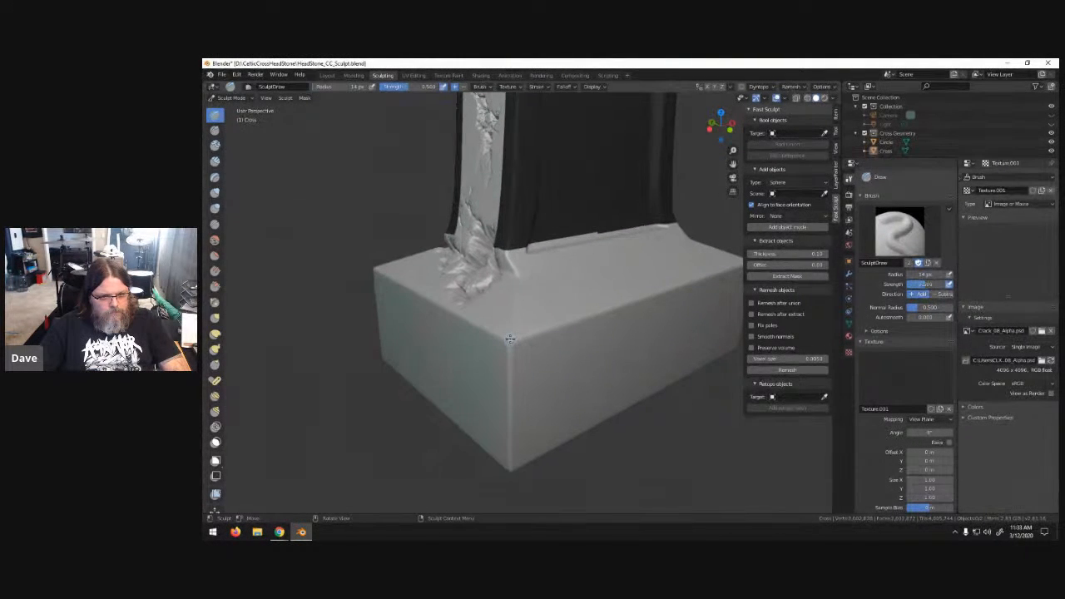
- Stamp cracks over the base block's upper corner below the broken foot, spreading onto both adjoining side faces
drag(510, 340, 510, 341)
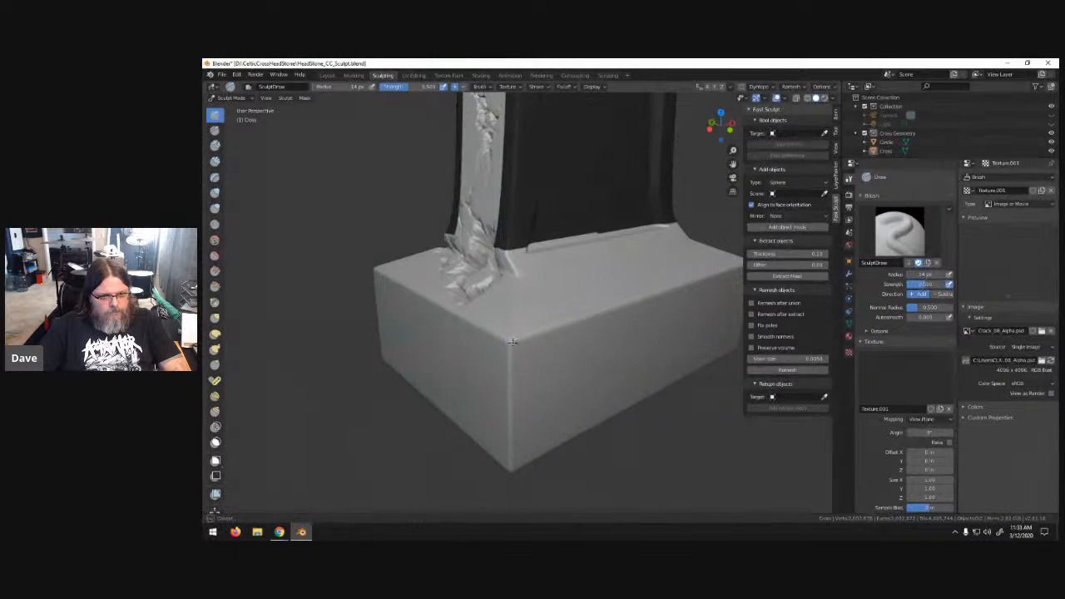
mouse_move(551, 377)
mouse_down()
mouse_move(464, 349)
mouse_move(485, 344)
mouse_move(452, 355)
mouse_up()
mouse_move(516, 333)
mouse_down()
mouse_move(482, 349)
mouse_move(574, 391)
mouse_move(549, 395)
mouse_up()
mouse_move(695, 467)
middle_down()
mouse_move(594, 355)
mouse_move(636, 333)
middle_up()
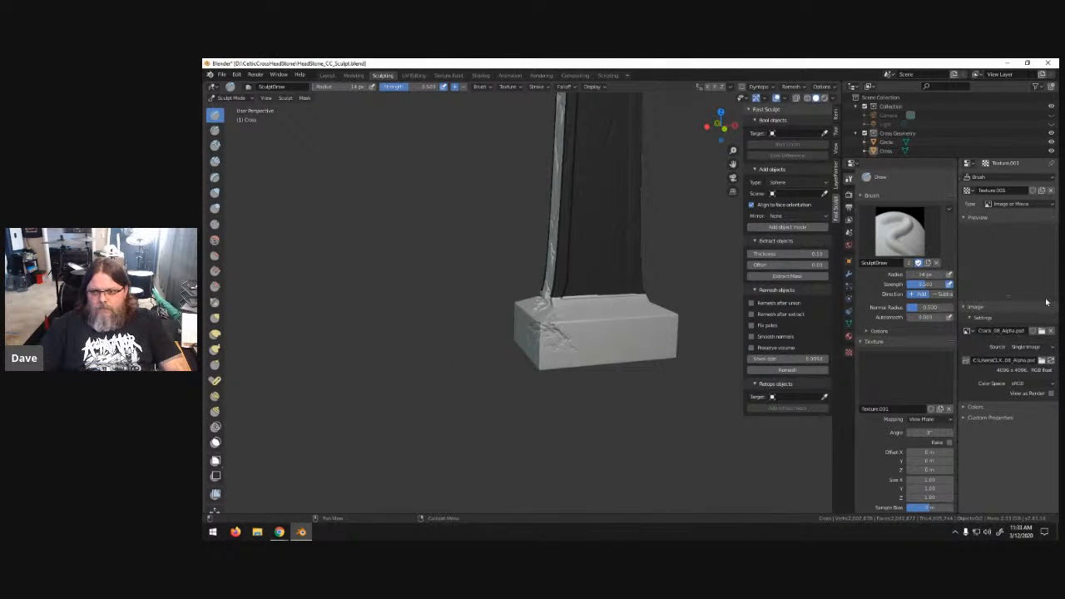
- Browse to the Set_02 folder of the other alpha brush collection and load Shape_01_Alpha.psd as the brush texture image
click(1042, 331)
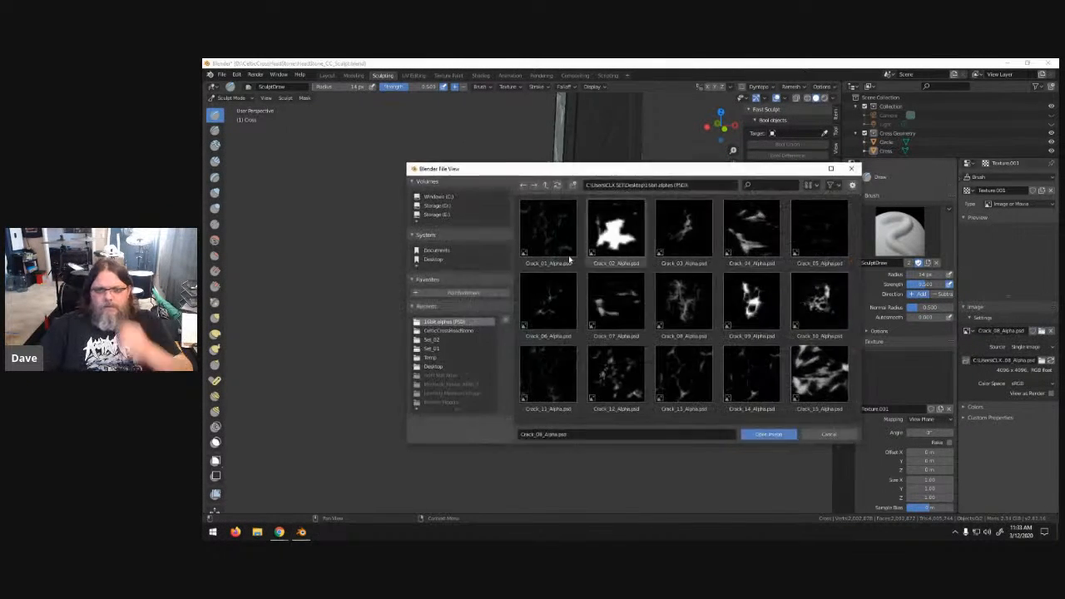
click(545, 186)
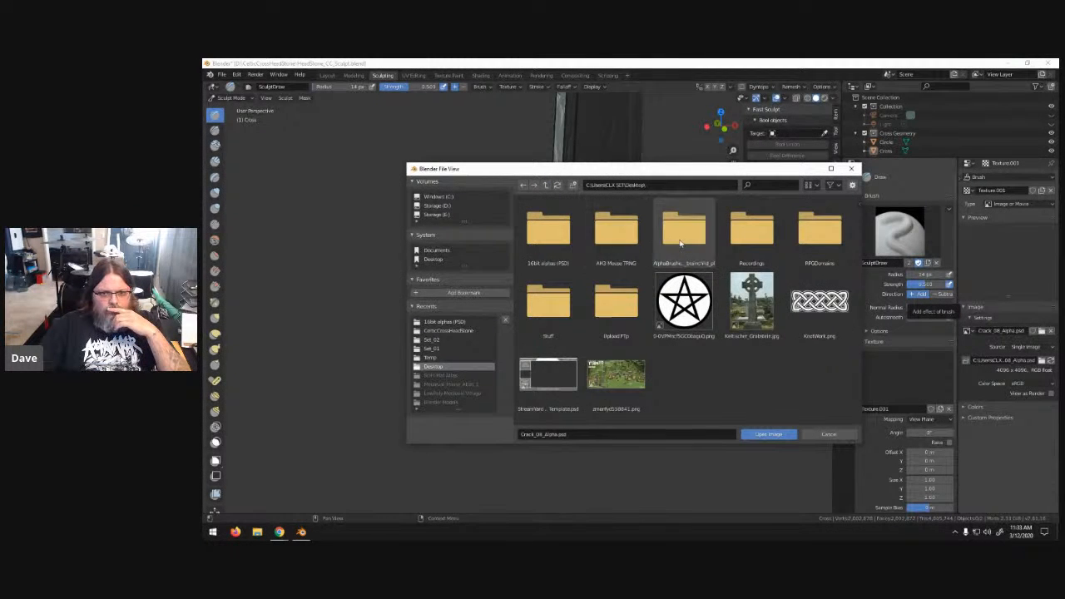
double_click(679, 241)
click(566, 242)
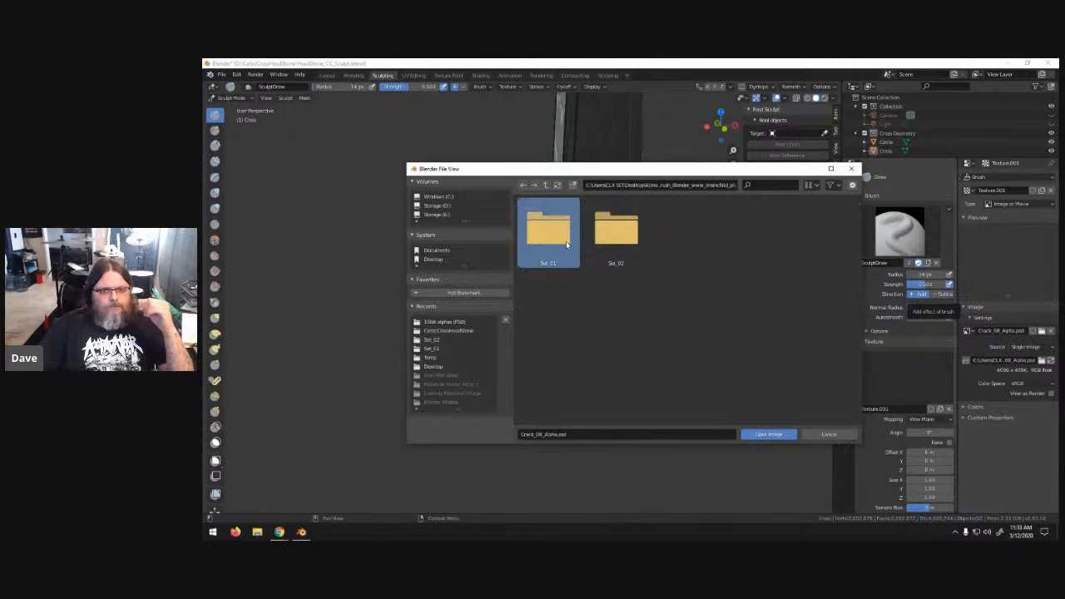
double_click(555, 241)
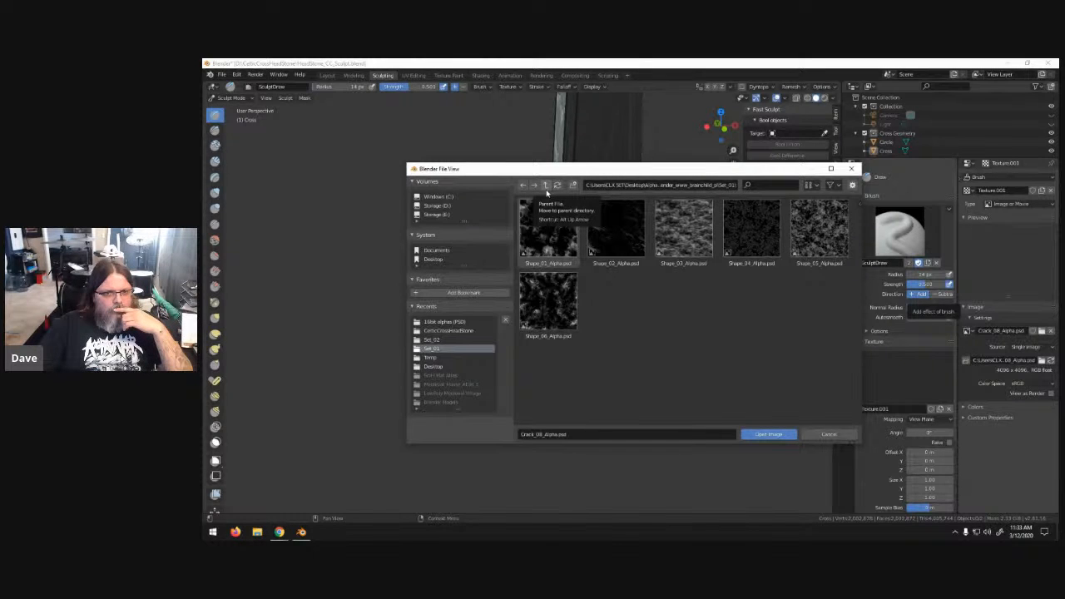
click(546, 190)
double_click(617, 248)
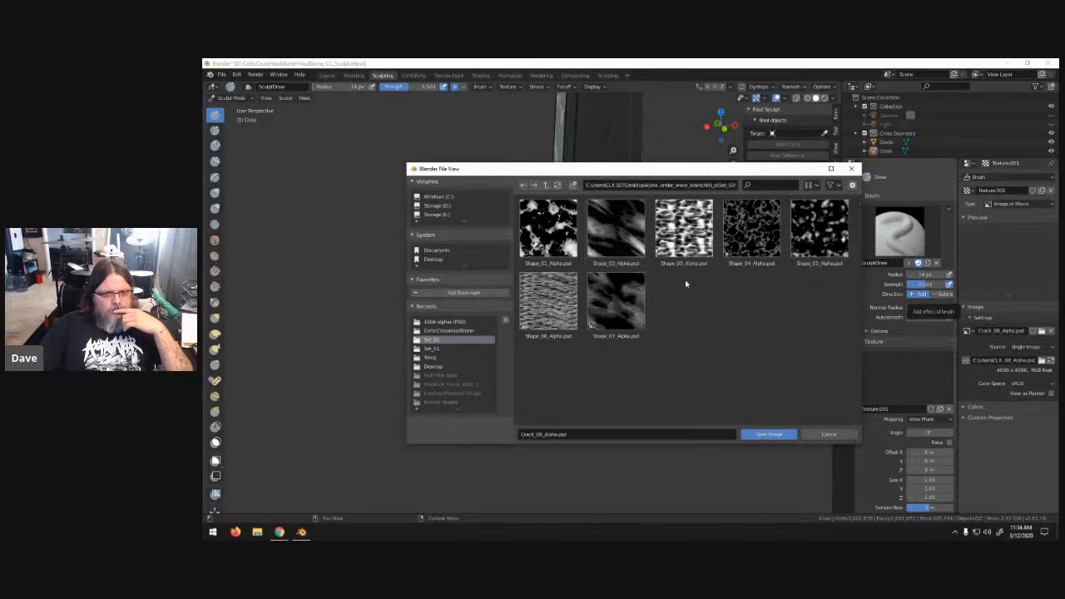
double_click(562, 235)
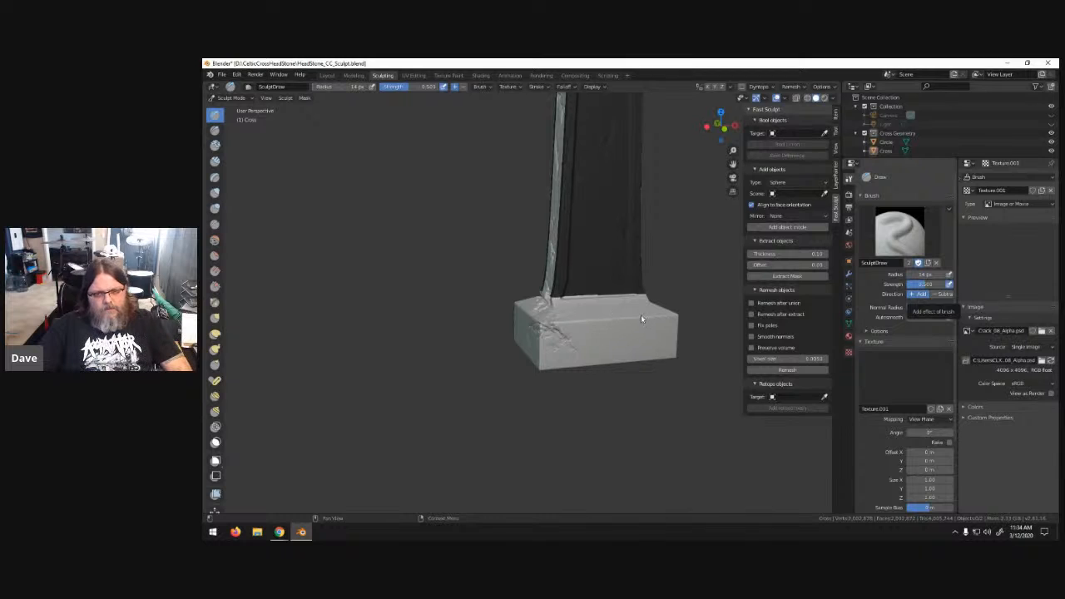
- Stamp the shape texture on the middle of the base block's front face, undoing the stamps tried on its opposite front corner
mouse_move(610, 329)
mouse_down()
mouse_move(614, 348)
mouse_move(643, 364)
mouse_up()
mouse_move(643, 367)
middle_down()
mouse_move(595, 356)
mouse_move(492, 363)
middle_up()
mouse_move(494, 363)
mouse_down()
mouse_move(511, 387)
mouse_move(489, 398)
mouse_move(529, 413)
mouse_up()
middle_drag(539, 407, 564, 402)
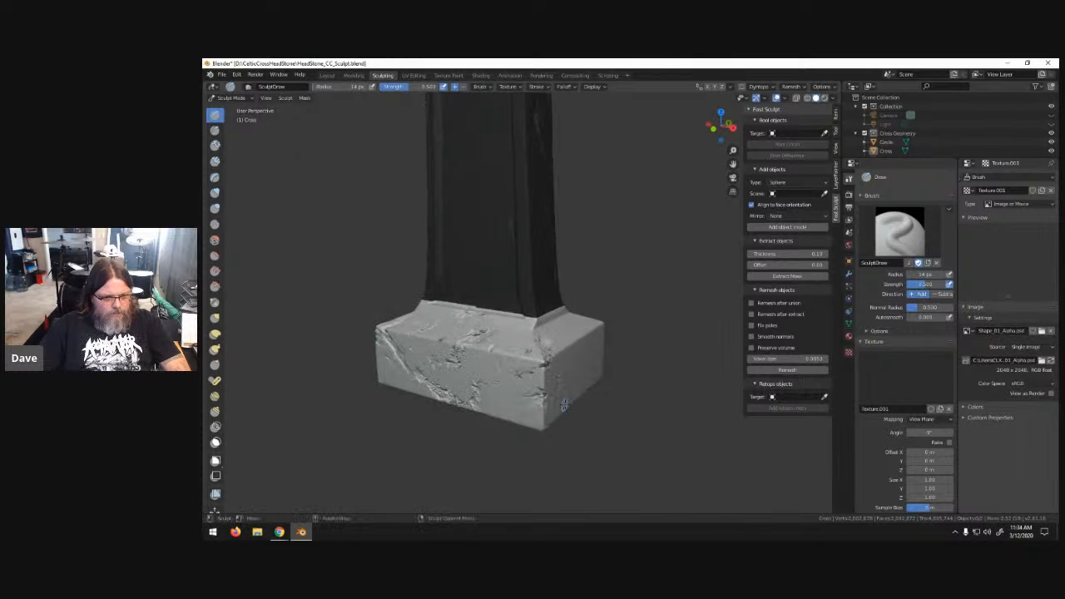
mouse_move(541, 362)
mouse_down()
mouse_move(530, 398)
mouse_move(574, 421)
mouse_up()
middle_drag(574, 421, 562, 408)
key(ctrl+z)
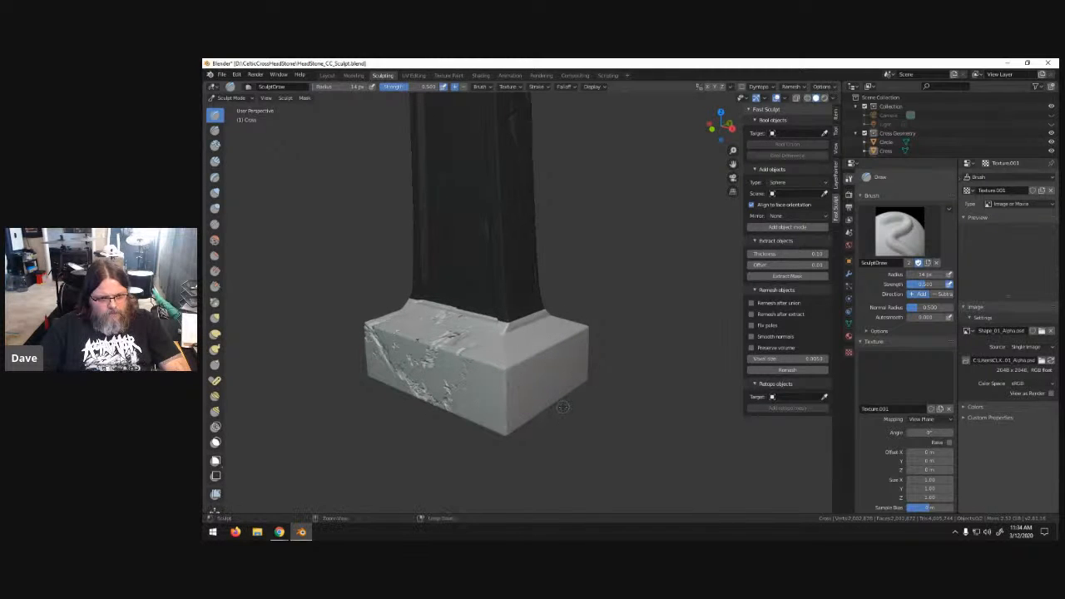
- Load Shape_07_Alpha.psd as the brush texture image and try a small stamp on the base block's undamaged front corner
click(1042, 331)
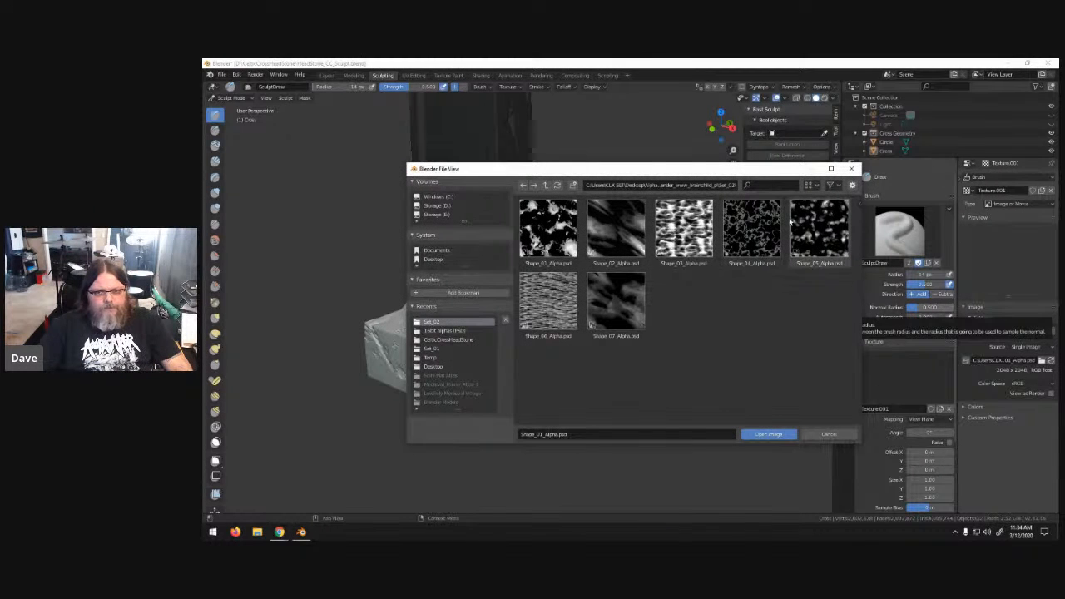
click(619, 305)
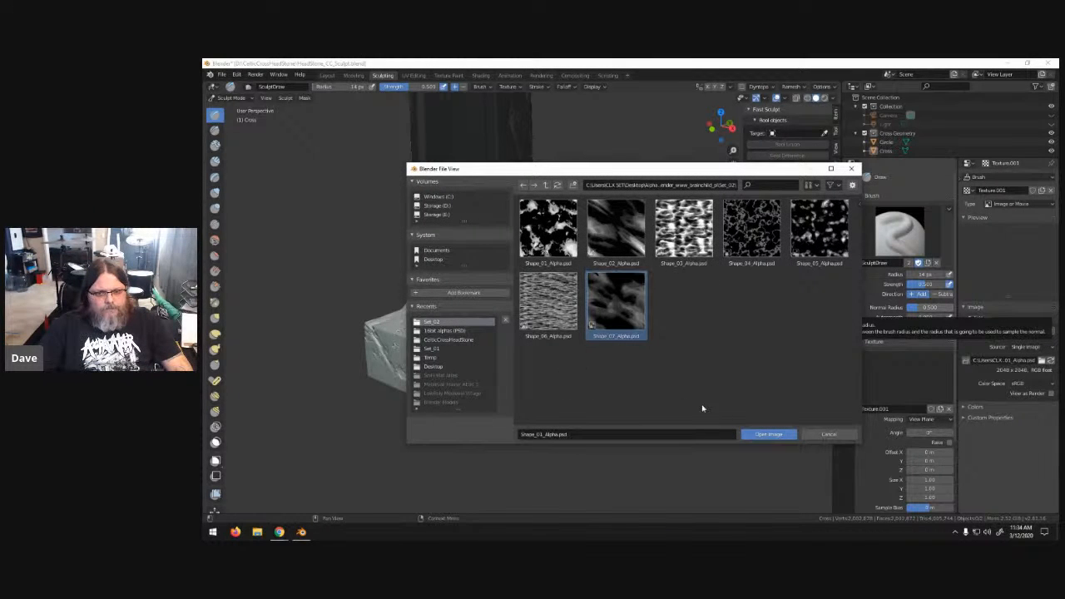
click(762, 434)
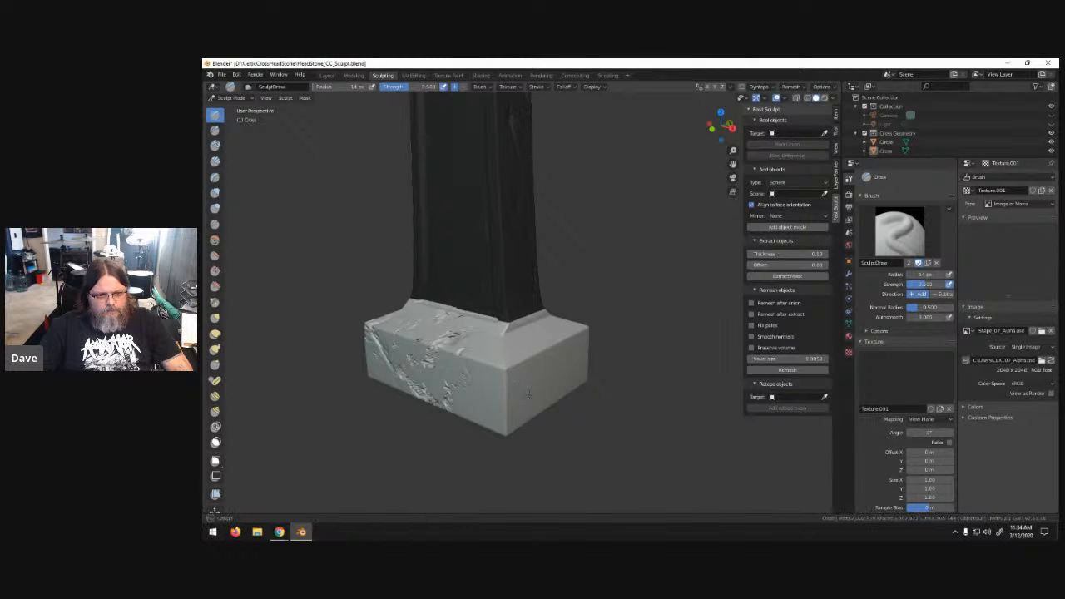
mouse_move(499, 384)
mouse_down()
mouse_move(514, 408)
mouse_move(507, 397)
mouse_up()
middle_drag(507, 398, 554, 392)
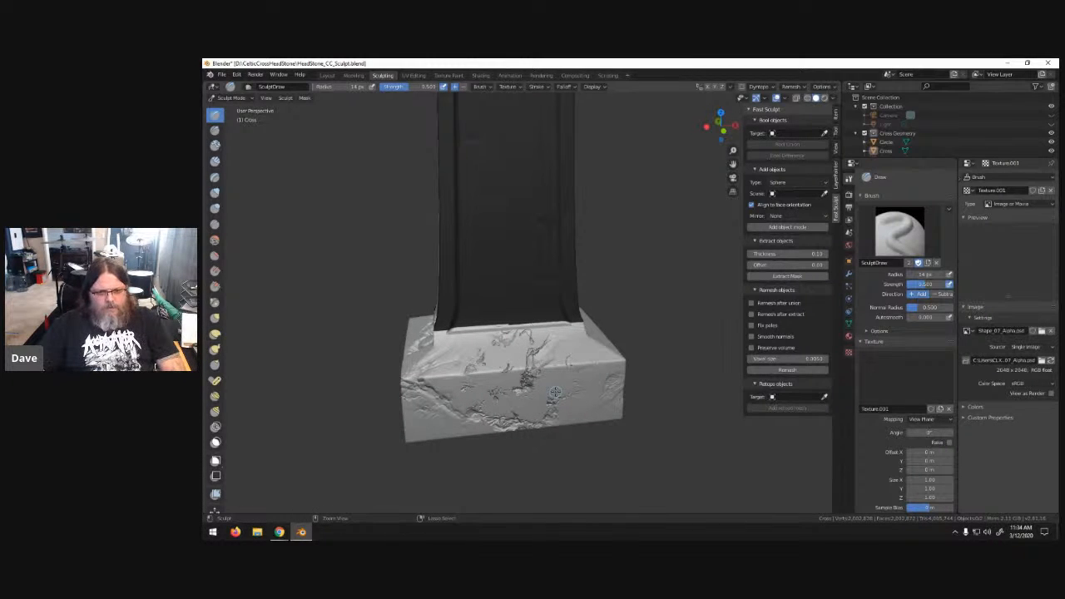
- Return to the folder of crack alphas and load Crack_09_Alpha.psd as the brush texture image
click(1042, 332)
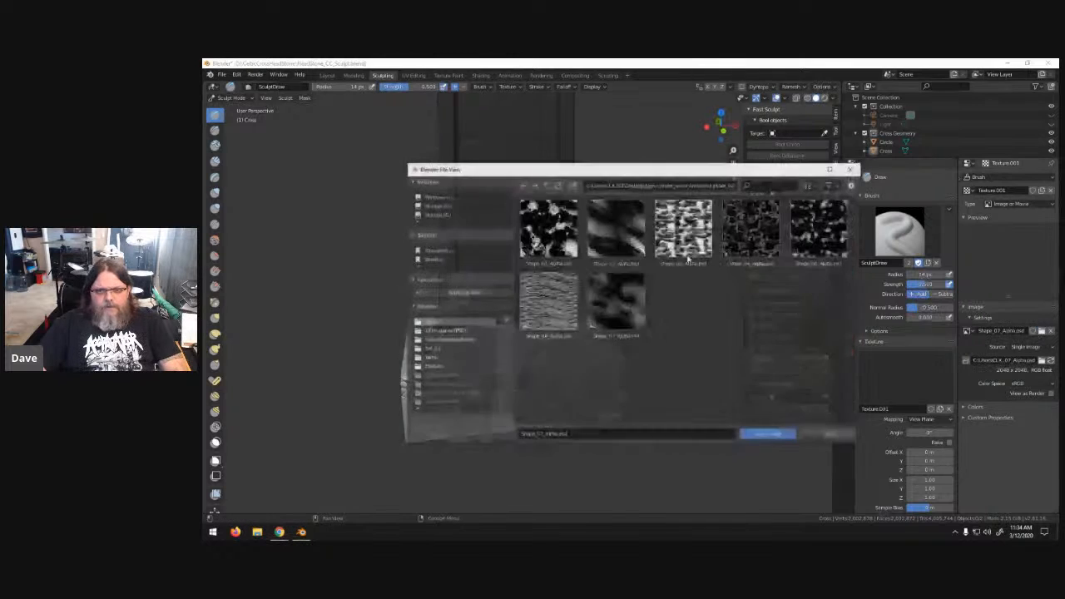
click(544, 185)
click(547, 185)
double_click(547, 242)
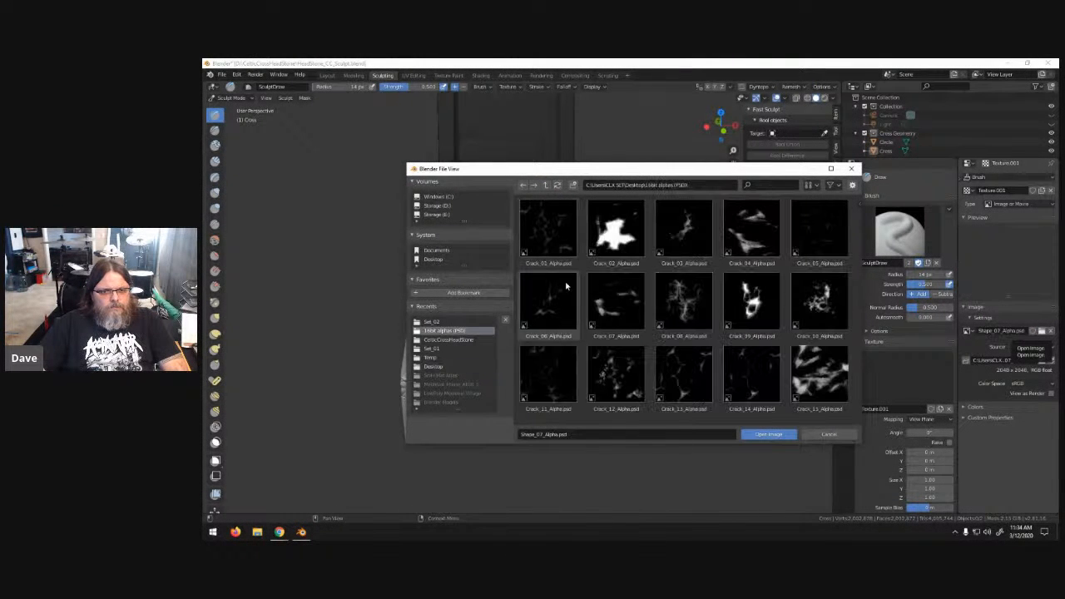
click(753, 306)
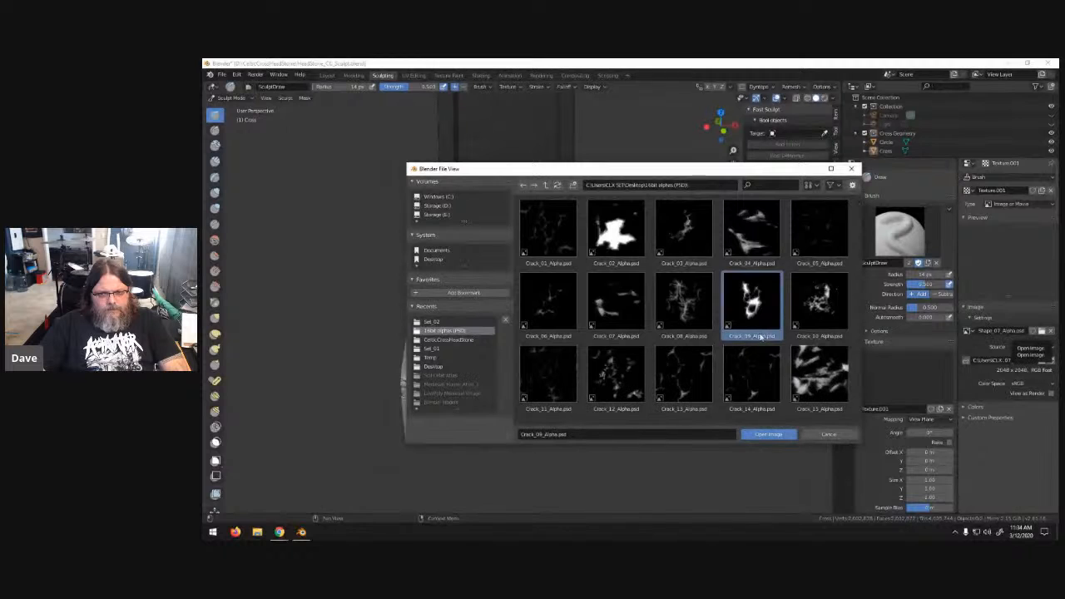
click(768, 435)
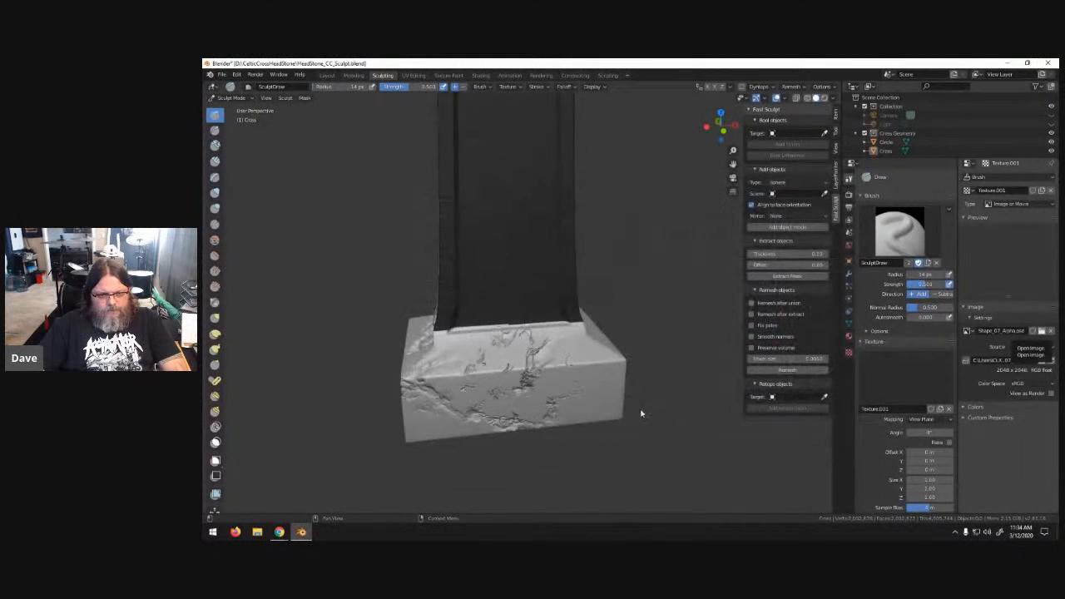
- Try stamping the crack large over the base block's undamaged upper front corner and down its vertical edge
mouse_move(629, 361)
middle_down()
mouse_move(561, 352)
mouse_move(471, 369)
middle_up()
scroll(470, 369, up, 2)
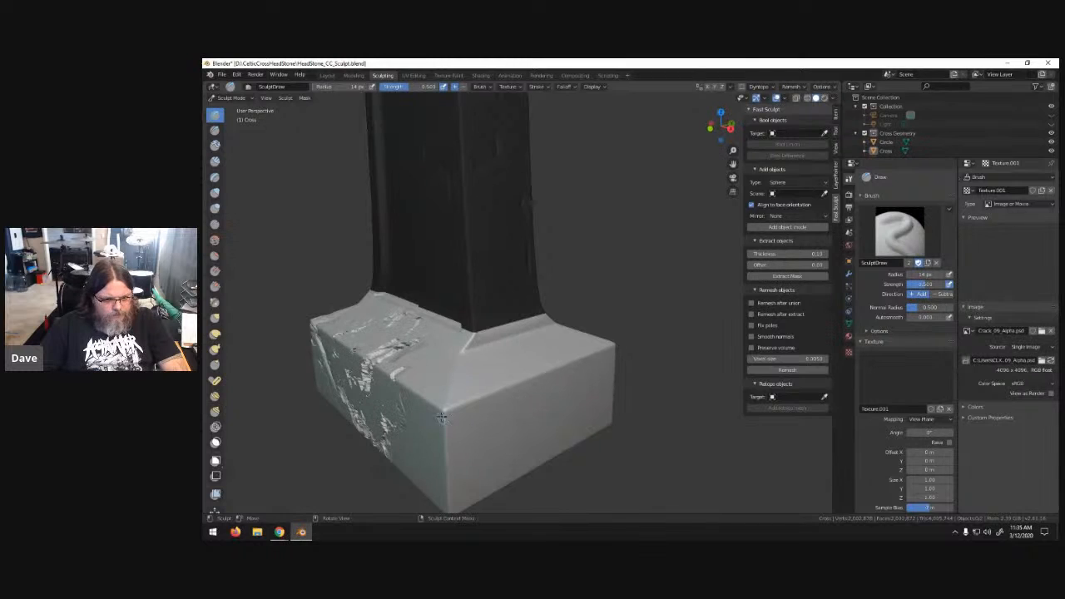
drag(444, 410, 474, 440)
middle_drag(504, 484, 524, 440)
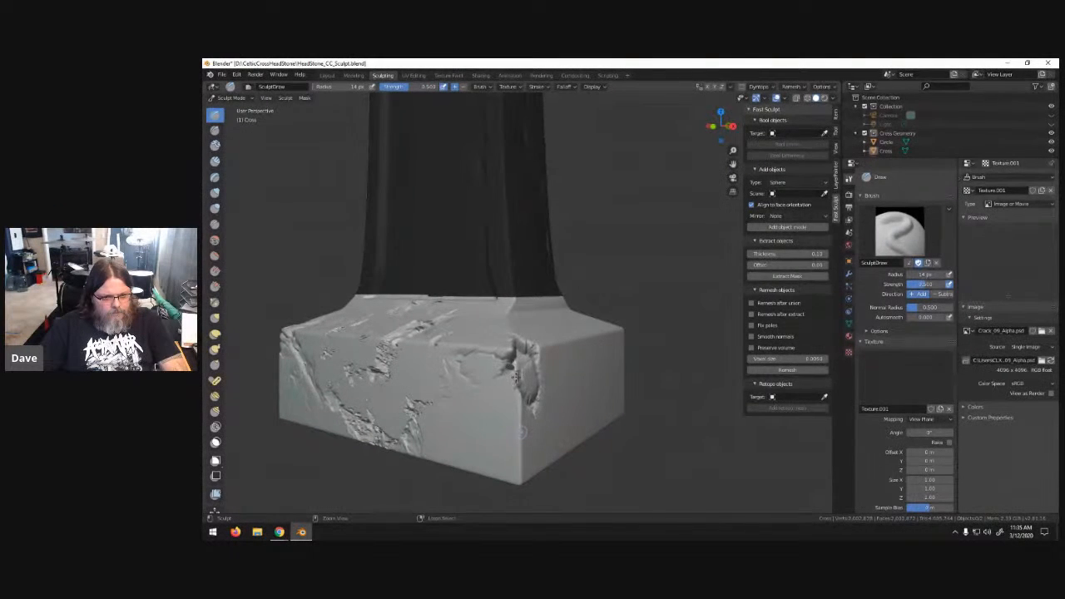
key(ctrl+z)
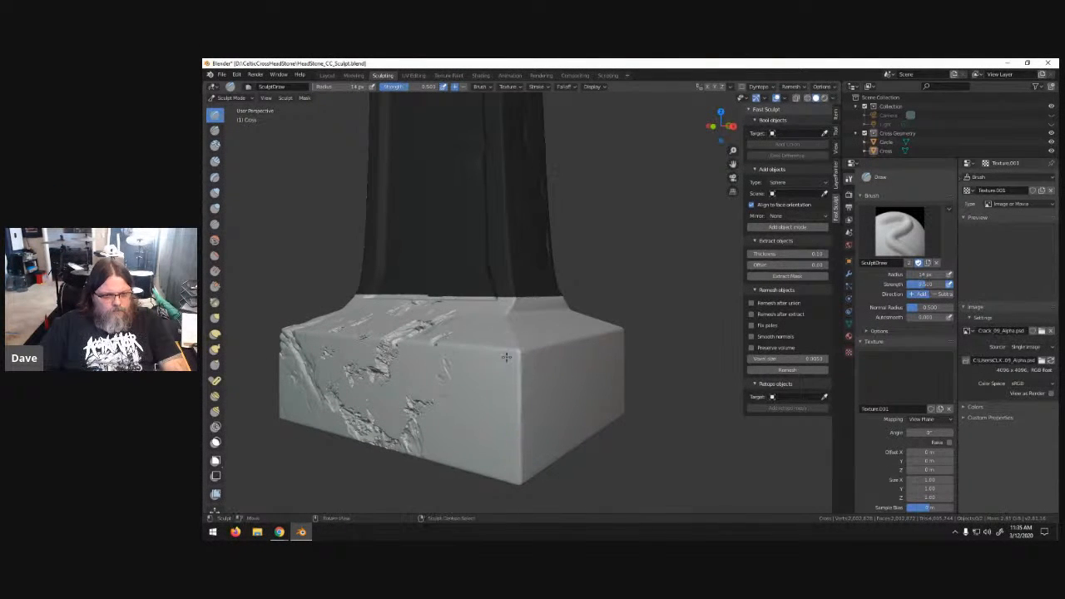
- Stamp a smaller chipped crack right on the upper tip of the base block's undamaged front corner
mouse_move(506, 351)
mouse_down()
mouse_move(563, 388)
mouse_move(464, 320)
mouse_up()
drag(532, 309, 566, 353)
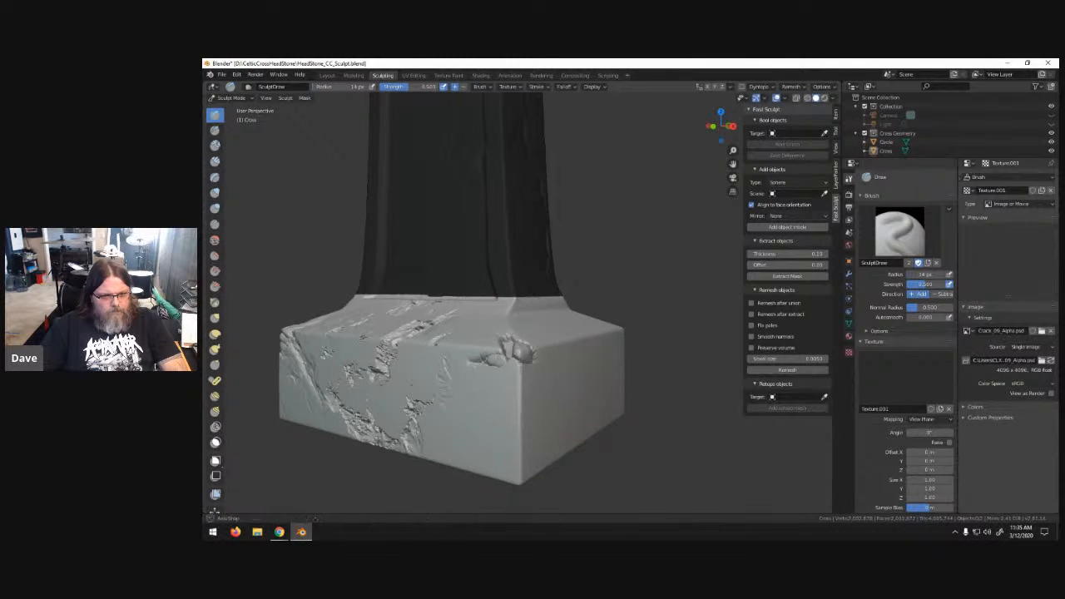
- Stamp a small Crack_09 chip on the bottom tip of the base block's front corner
middle_drag(565, 353, 515, 375)
middle_drag(462, 400, 550, 420)
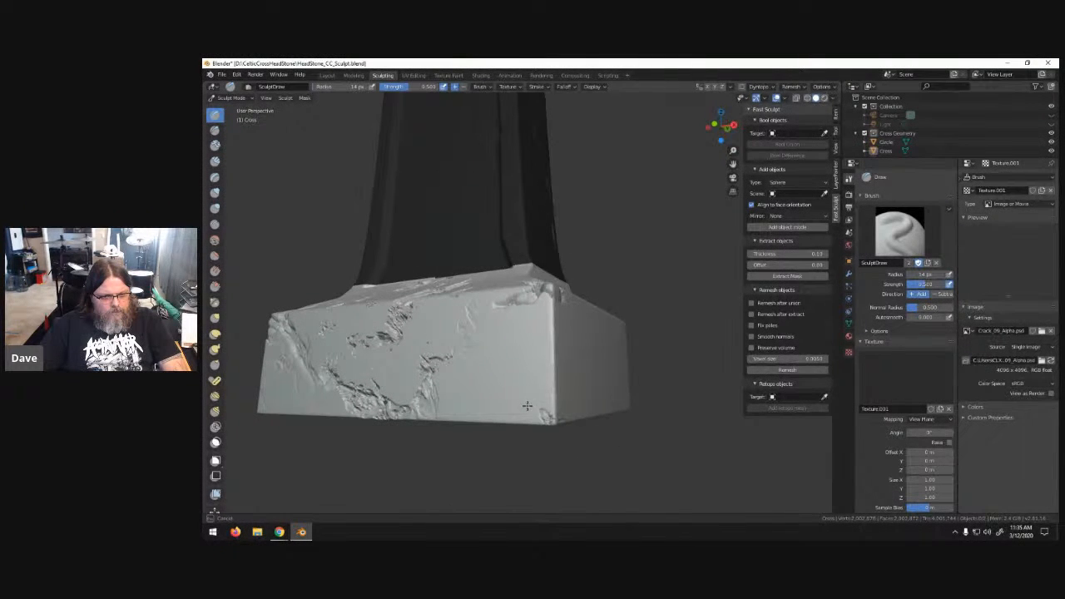
middle_drag(548, 414, 592, 380)
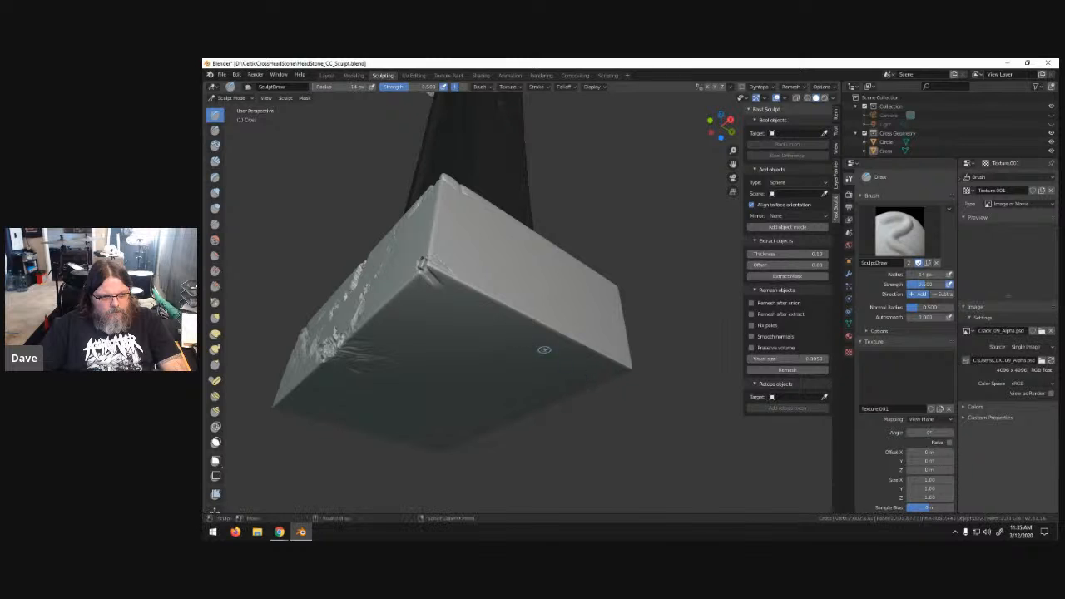
middle_drag(483, 316, 454, 321)
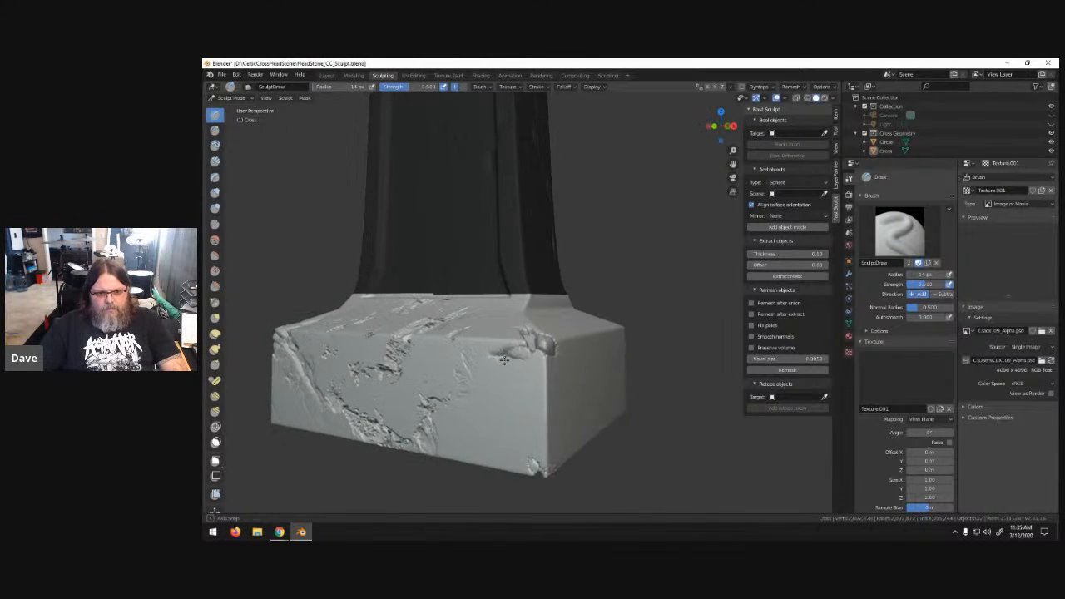
- Load Crack_15_Alpha.psd as the brush texture image and stamp it down the vertical edge of the base block's front corner
click(1041, 332)
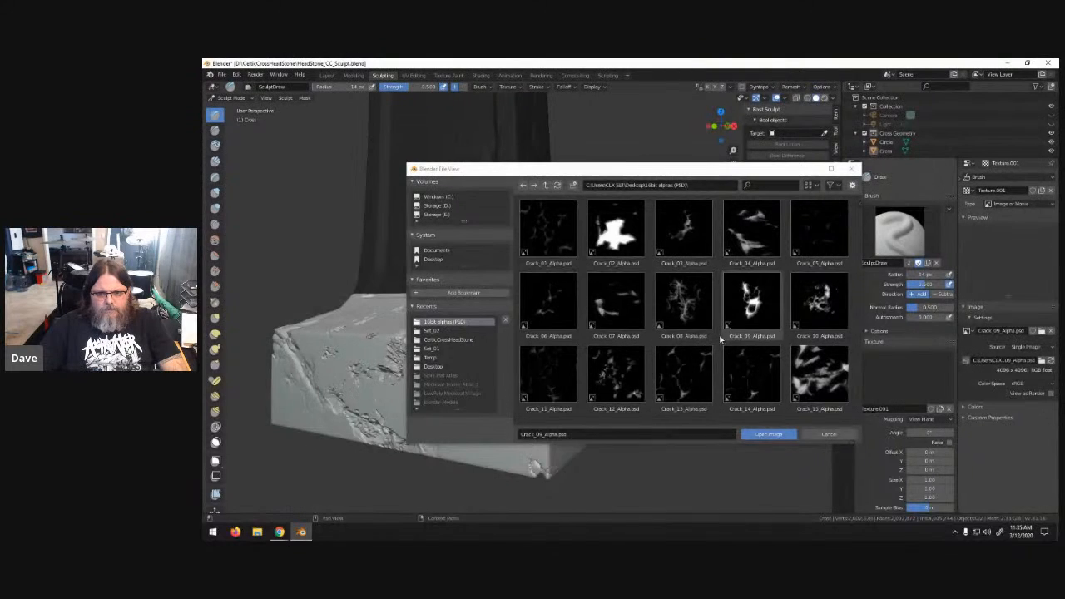
click(820, 378)
click(767, 434)
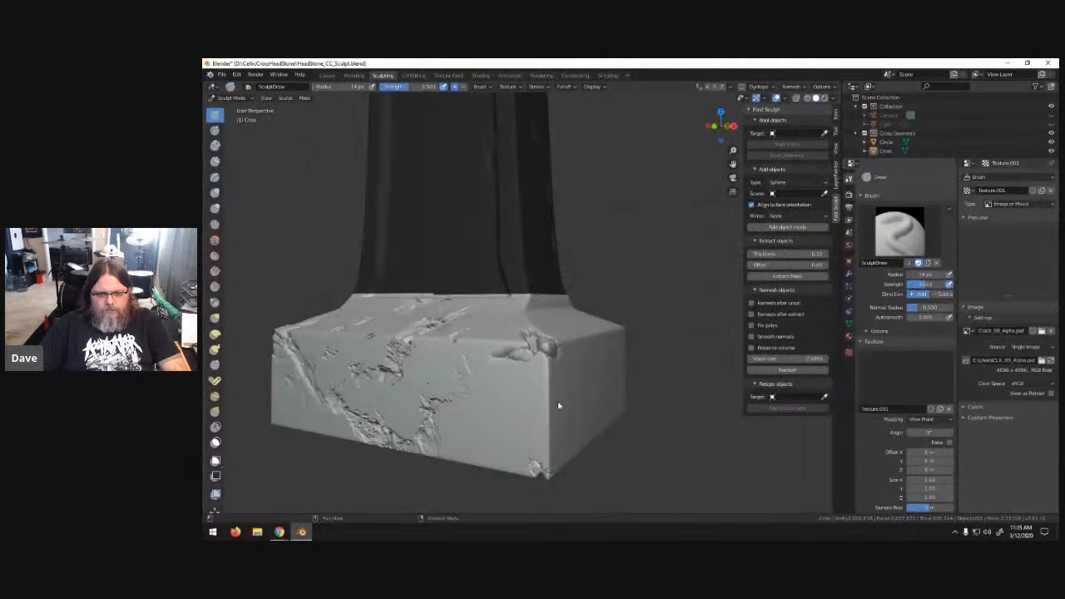
drag(548, 407, 626, 477)
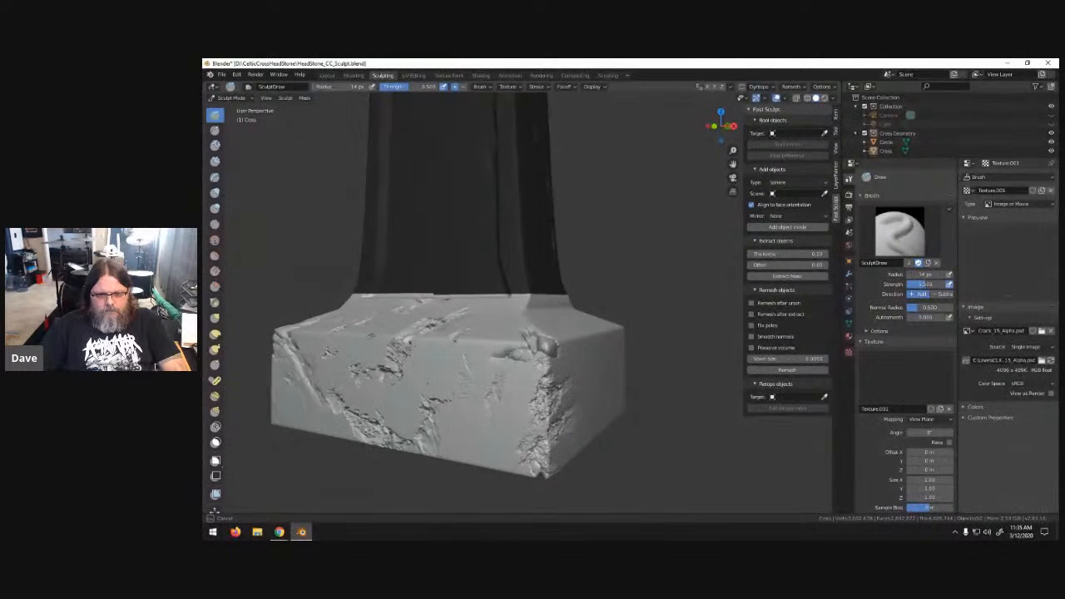
- Try stamping the Crack_15 alpha large over the sloped top and upper edge of the base block's undamaged long back side
middle_drag(625, 477, 473, 463)
drag(550, 303, 560, 166)
mouse_move(469, 245)
middle_down()
mouse_move(545, 247)
mouse_move(537, 266)
middle_up()
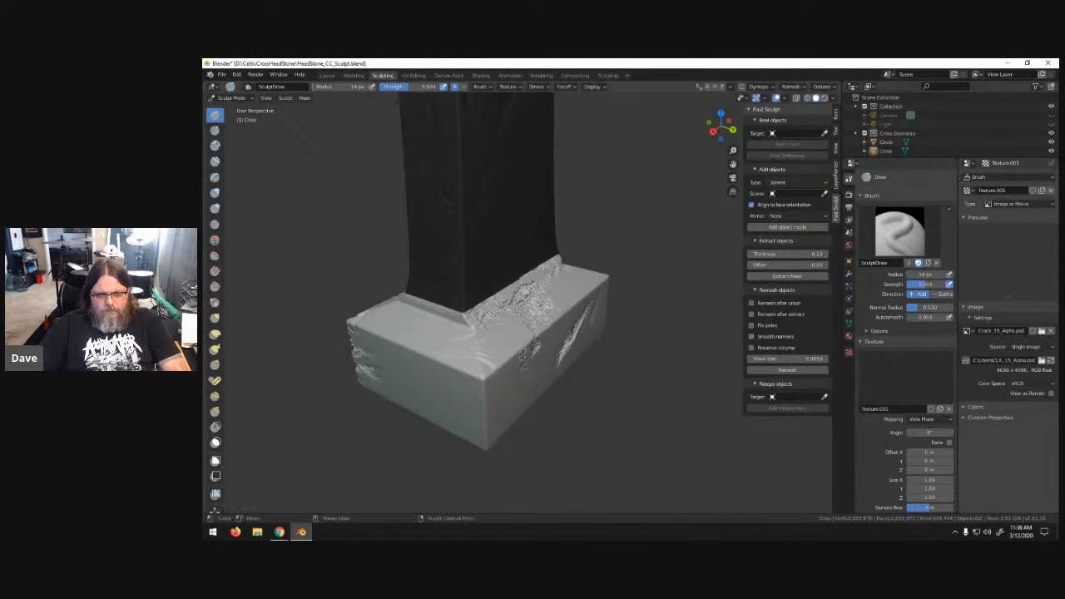
scroll(484, 353, down, 5)
mouse_move(484, 353)
middle_down()
mouse_move(537, 364)
mouse_move(495, 354)
middle_up()
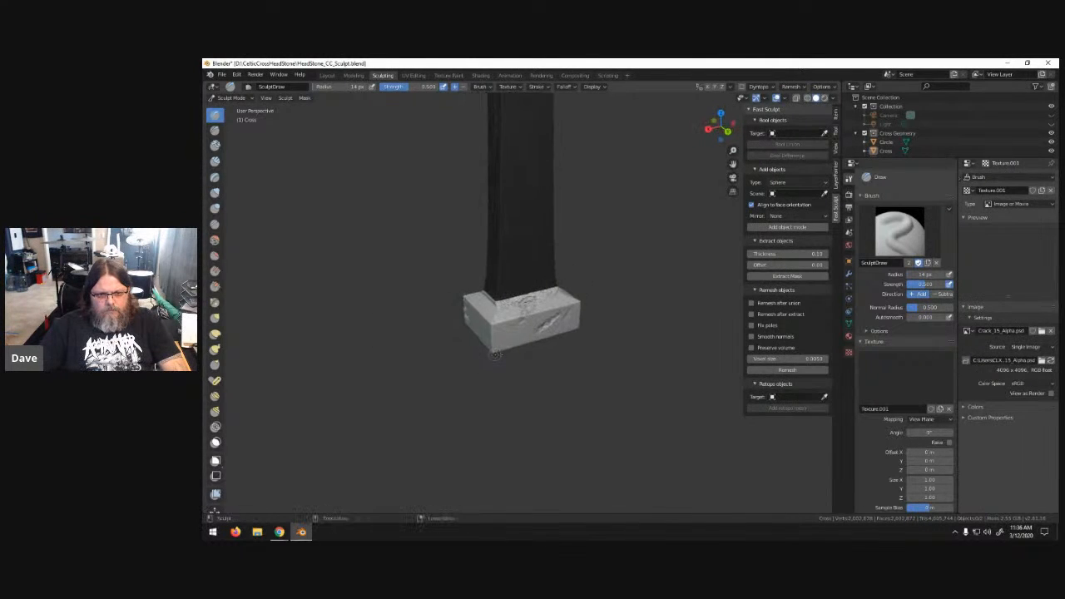
- Load Crack_12_Alpha.psd as the brush texture image
click(1041, 330)
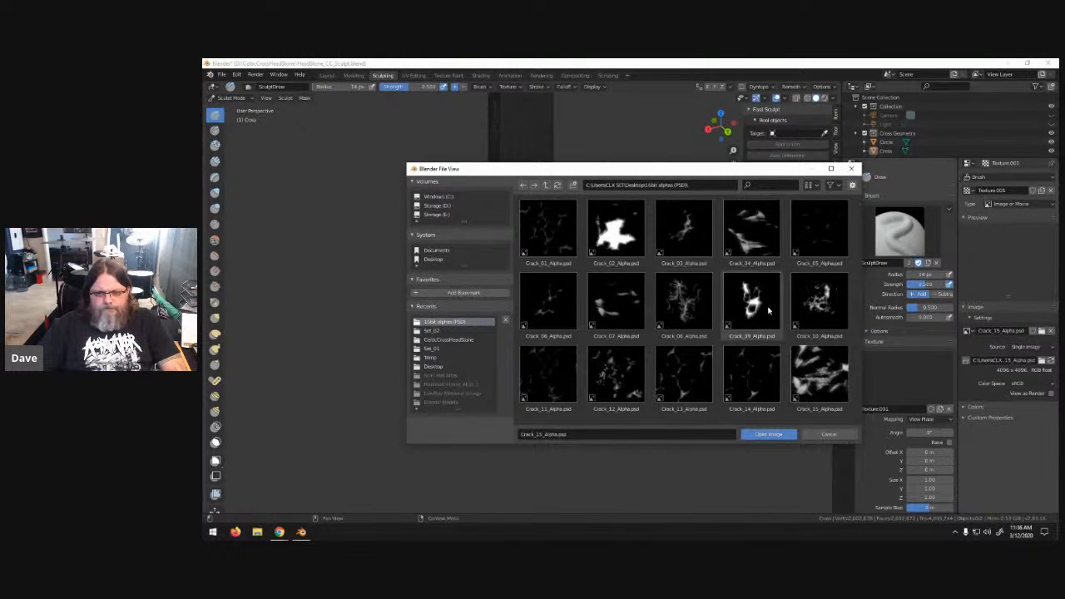
scroll(749, 309, down, 2)
click(613, 330)
click(778, 435)
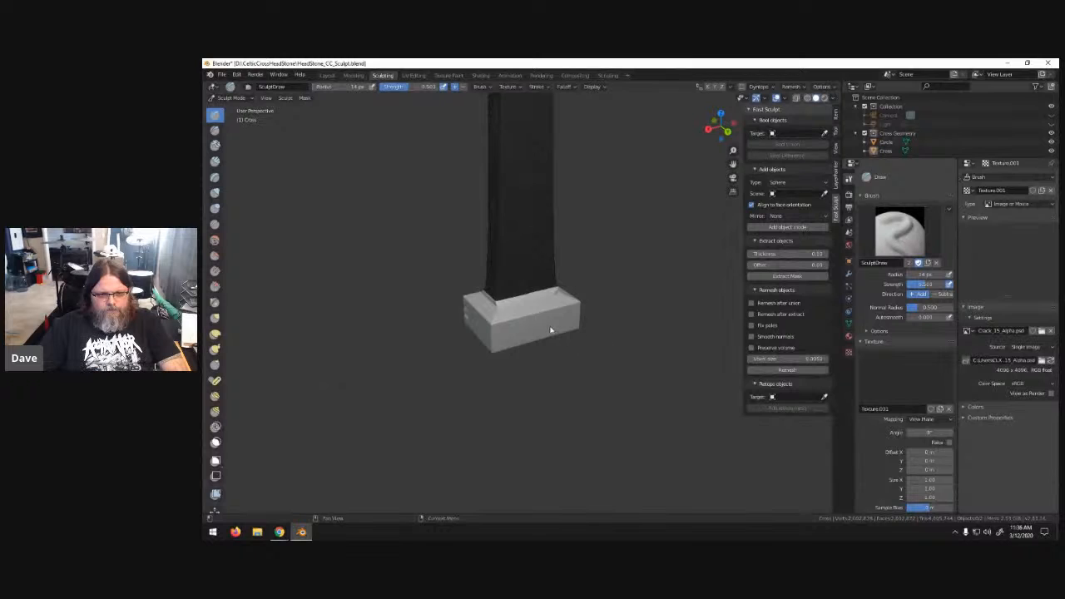
- Try stamping the crack over the base block's undamaged back corner and short side face, then undo it
scroll(491, 323, up, 3)
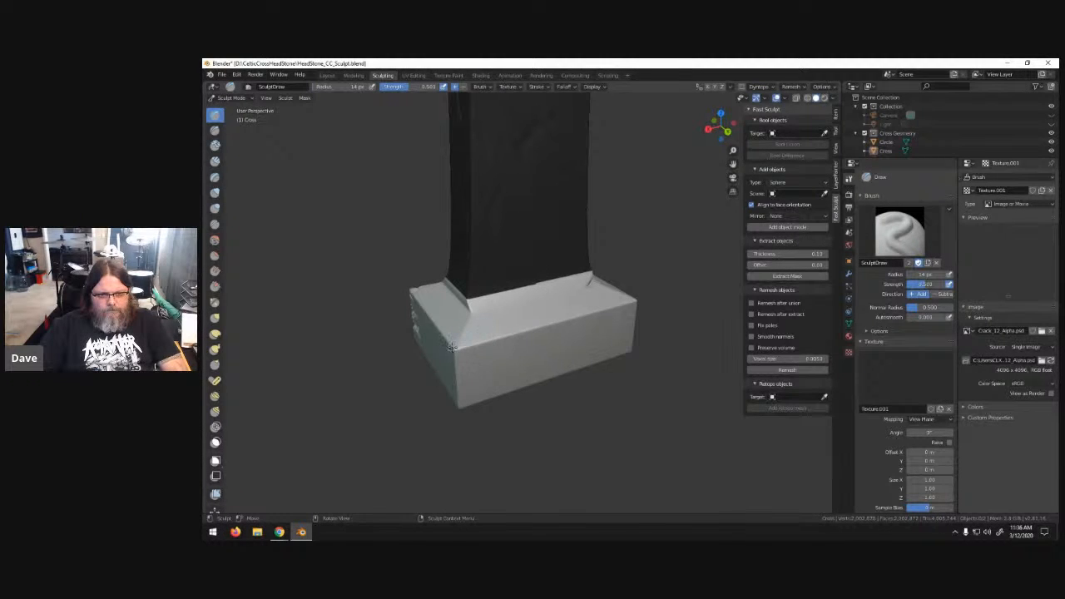
drag(452, 350, 456, 351)
drag(496, 379, 592, 419)
middle_drag(571, 415, 659, 419)
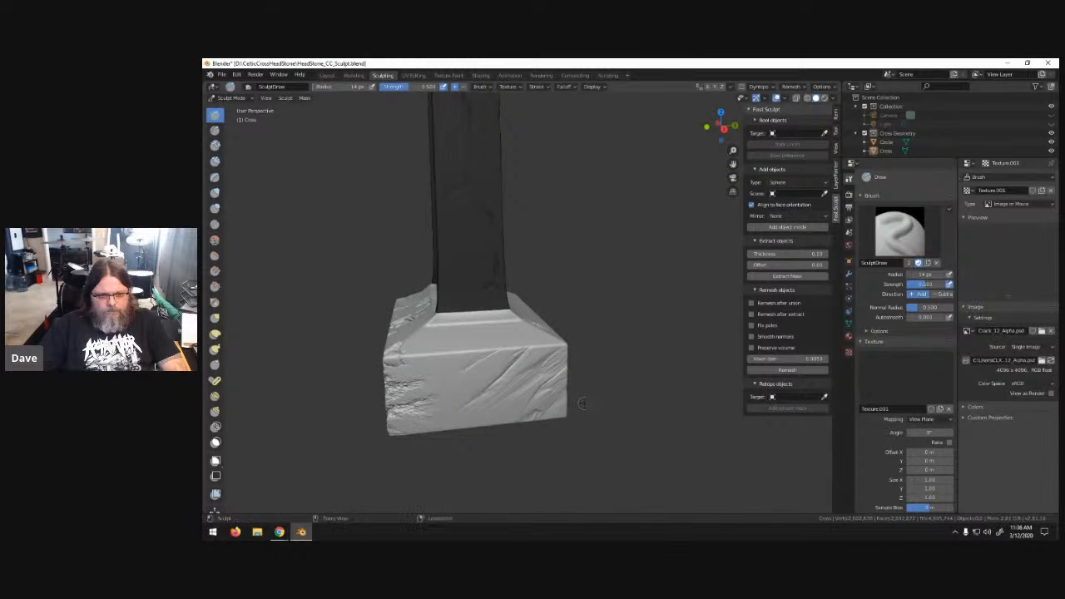
key(ctrl+z)
- Load Crack_02_Alpha.psd as the brush texture image and stamp a chip on the upper tip of the base block's undamaged back corner
click(1042, 332)
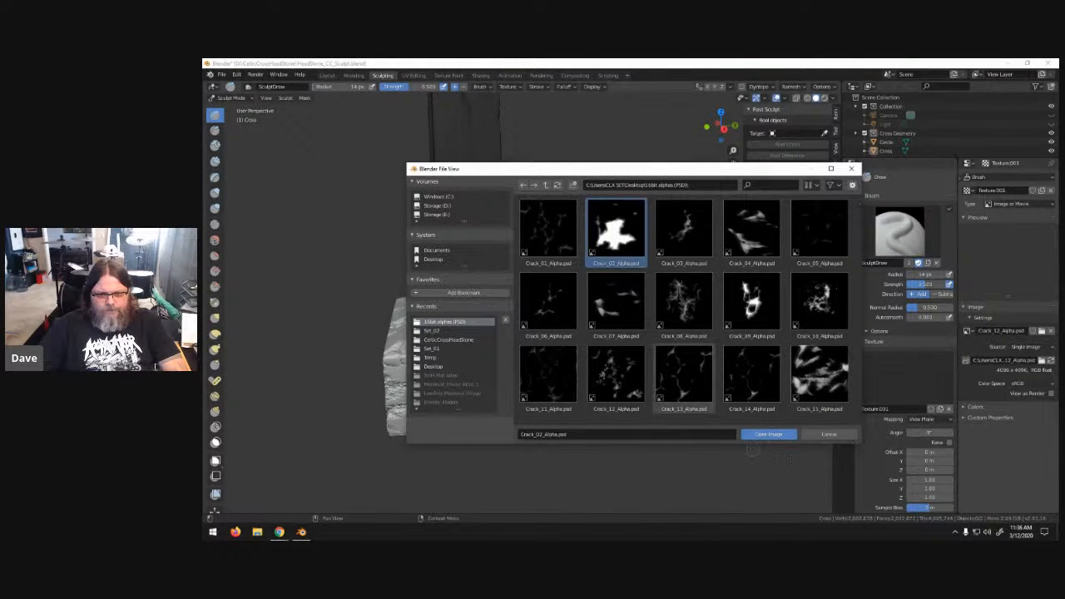
click(782, 439)
middle_drag(610, 371, 528, 380)
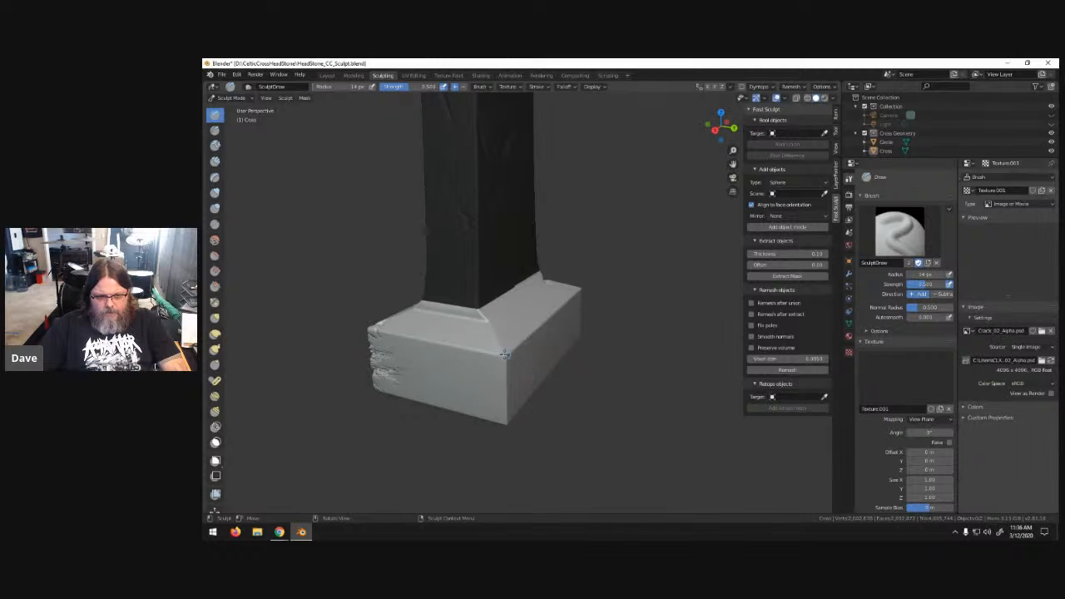
drag(505, 356, 505, 354)
middle_drag(505, 353, 527, 364)
- Try further Crack_02 stamps on the faces beside the chipped back corner, then undo them
mouse_move(480, 364)
mouse_down()
mouse_move(483, 376)
mouse_move(511, 364)
mouse_move(503, 346)
mouse_up()
mouse_move(503, 346)
middle_down()
mouse_move(509, 365)
mouse_move(483, 352)
middle_up()
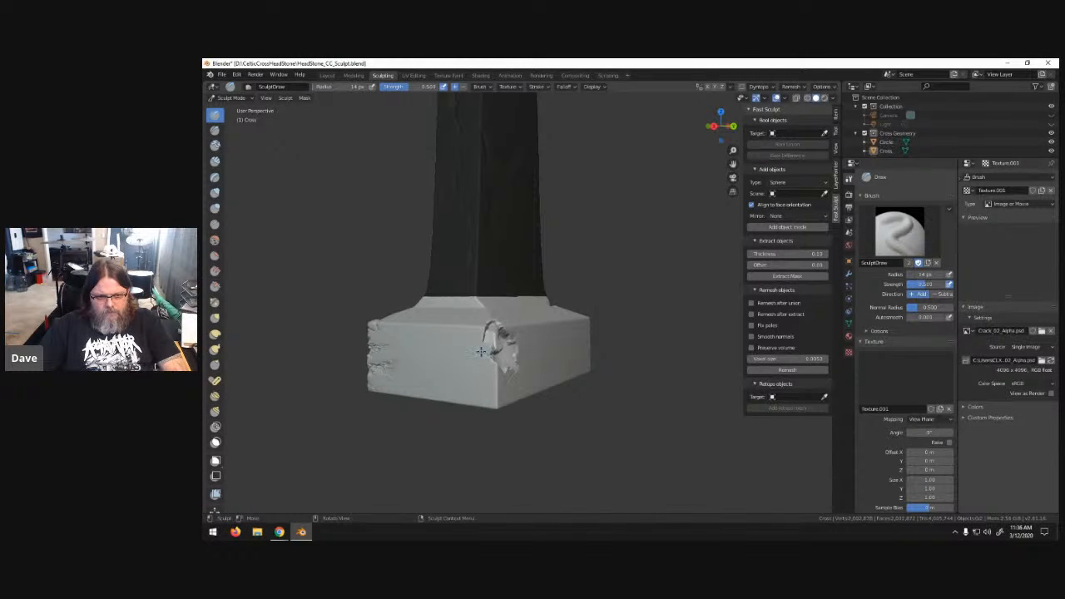
drag(476, 352, 469, 365)
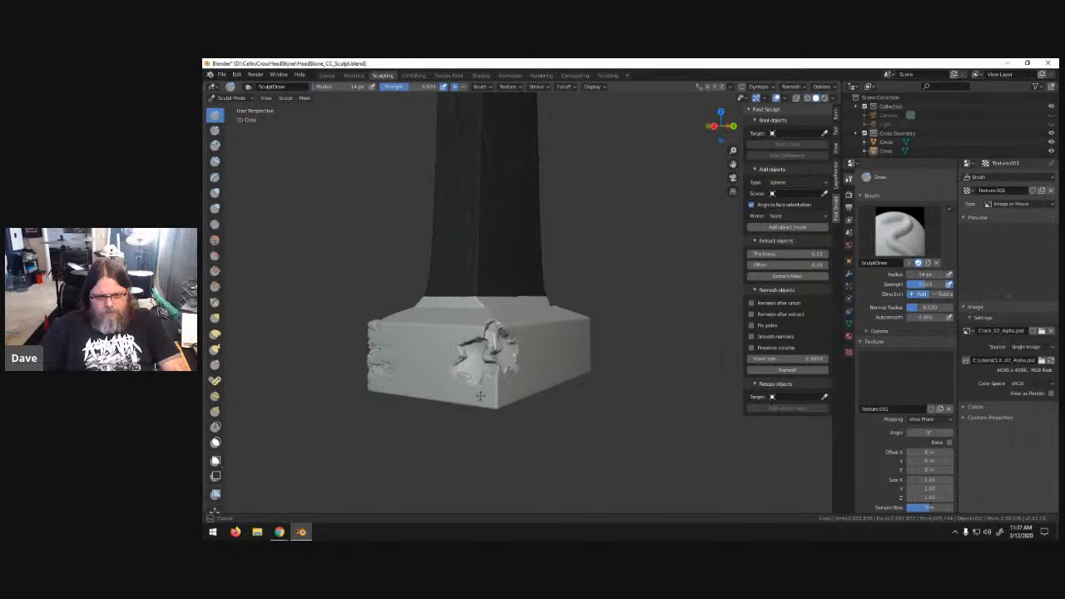
mouse_move(483, 396)
middle_down()
mouse_move(639, 371)
mouse_move(563, 333)
mouse_move(528, 361)
mouse_move(552, 381)
mouse_move(516, 378)
mouse_move(574, 374)
mouse_move(566, 362)
mouse_move(608, 347)
mouse_move(474, 365)
middle_up()
scroll(574, 375, down, 3)
key(ctrl+z)
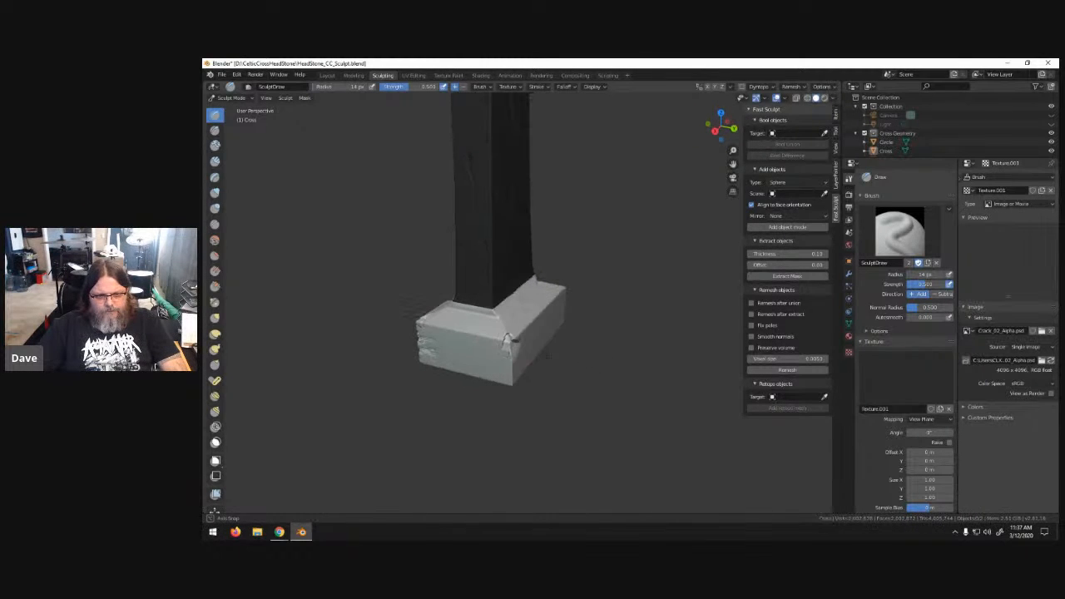
- Load Crack_03_Alpha.psd as the brush texture image
click(1040, 331)
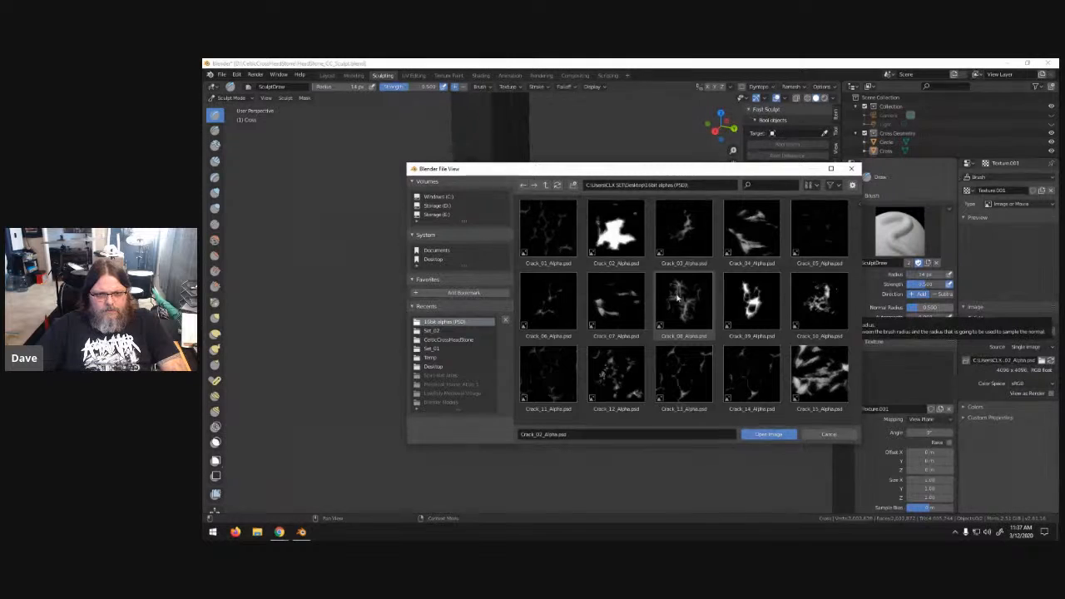
click(684, 237)
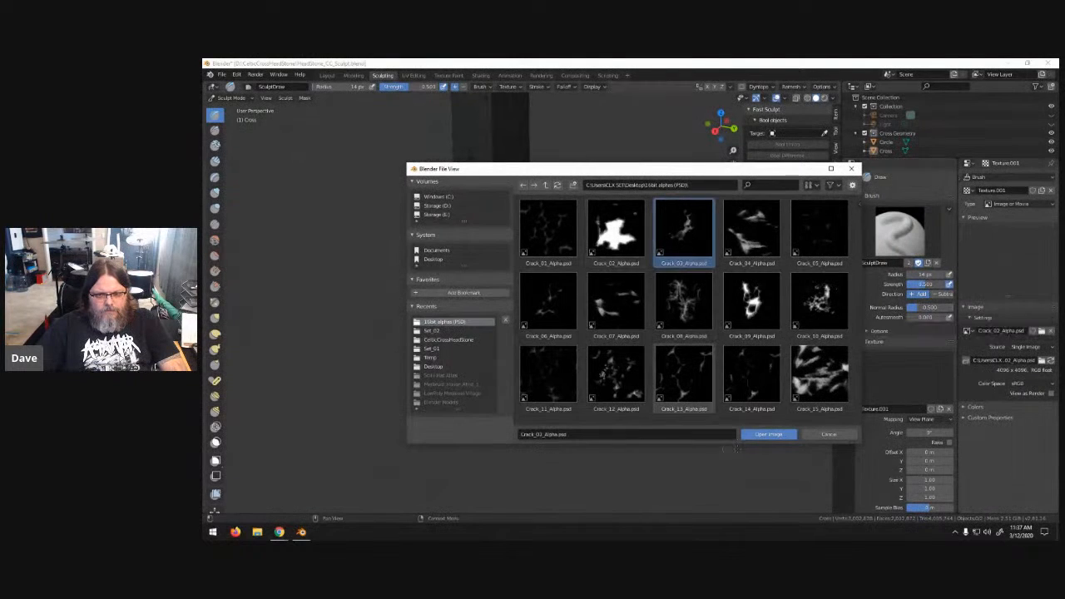
click(770, 434)
- Stamp small cracks just below the back corner's chip, on both faces beside the vertical edge
scroll(533, 375, up, 5)
shift+middle_drag(505, 420, 506, 366)
scroll(505, 366, up, 1)
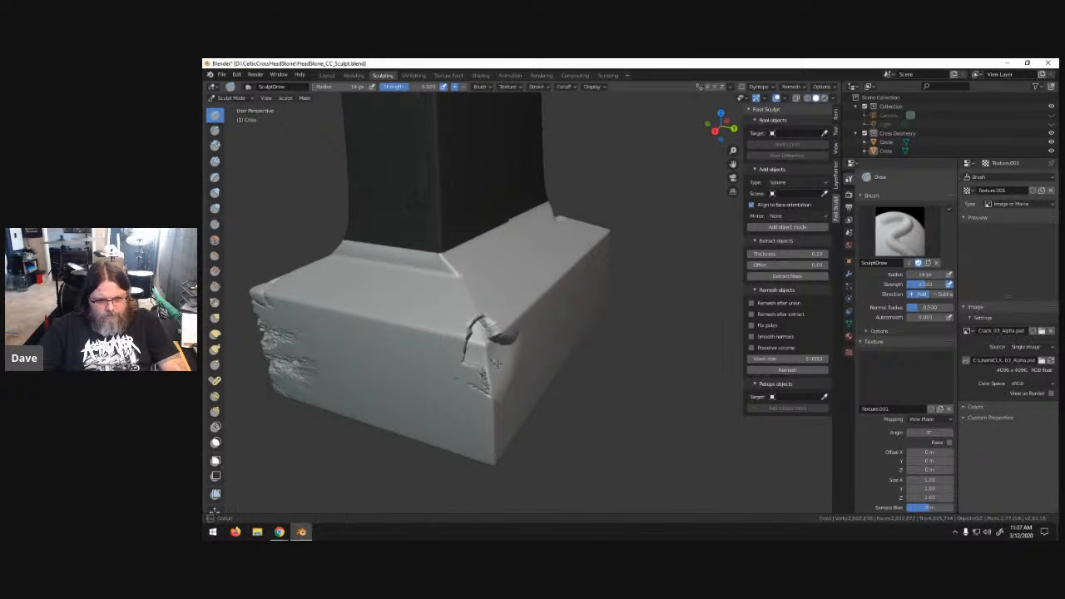
drag(549, 383, 430, 357)
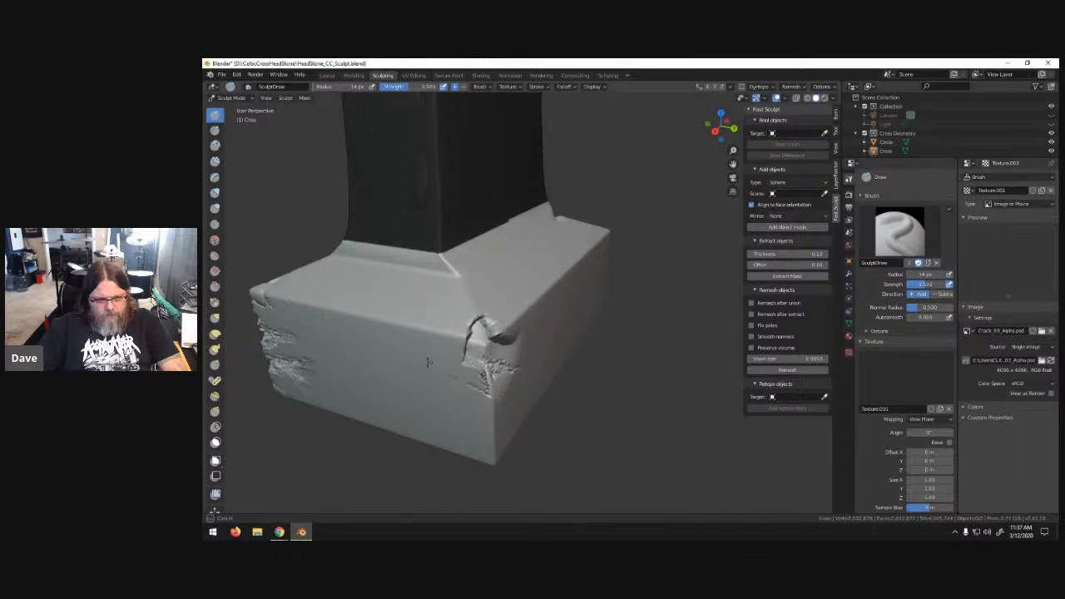
middle_drag(428, 361, 451, 326)
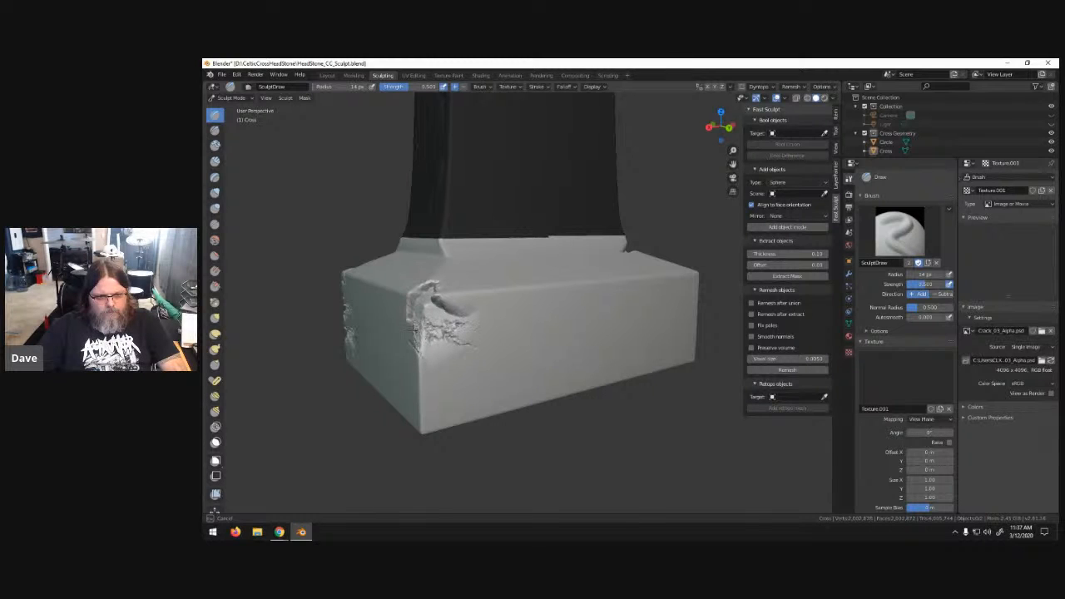
middle_drag(406, 349, 447, 354)
middle_drag(443, 354, 462, 367)
middle_drag(528, 341, 525, 367)
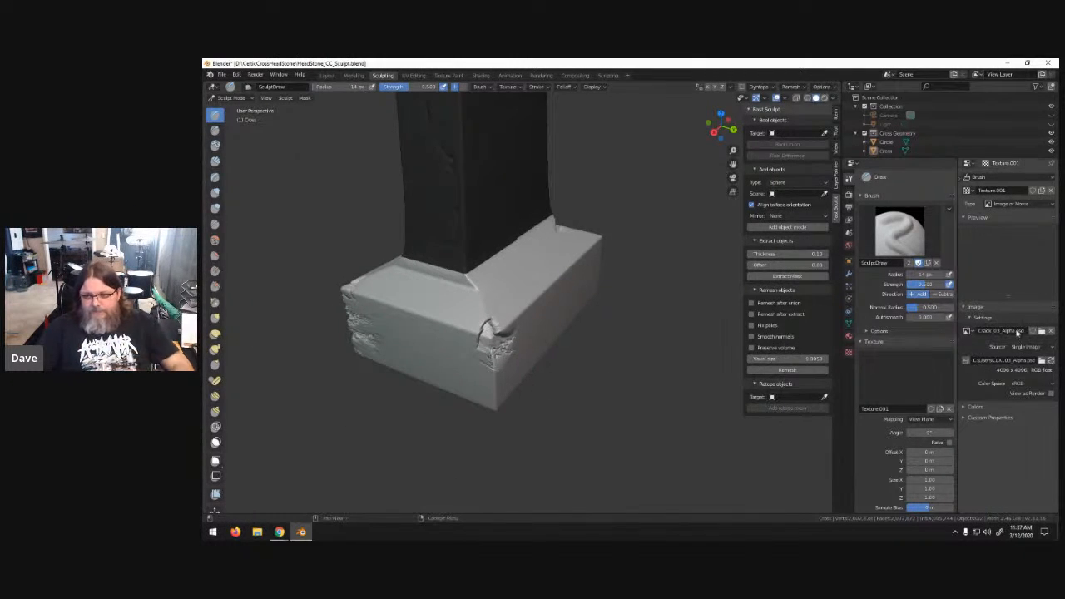
- Load Crack_11_Alpha.psd as the brush texture image and try stamping it across the base block's short side face
click(1045, 332)
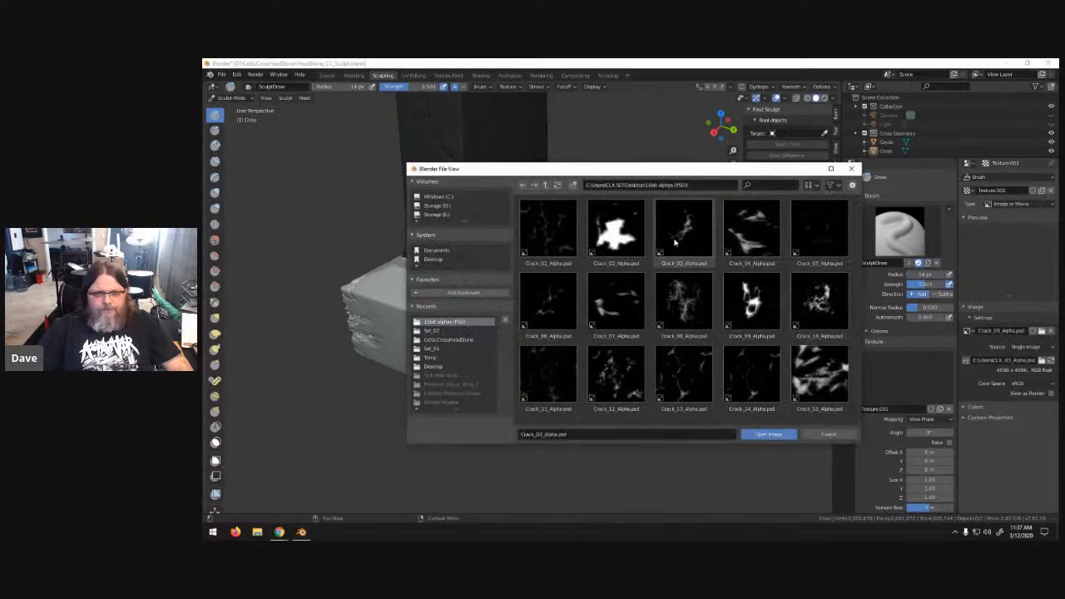
scroll(717, 282, down, 1)
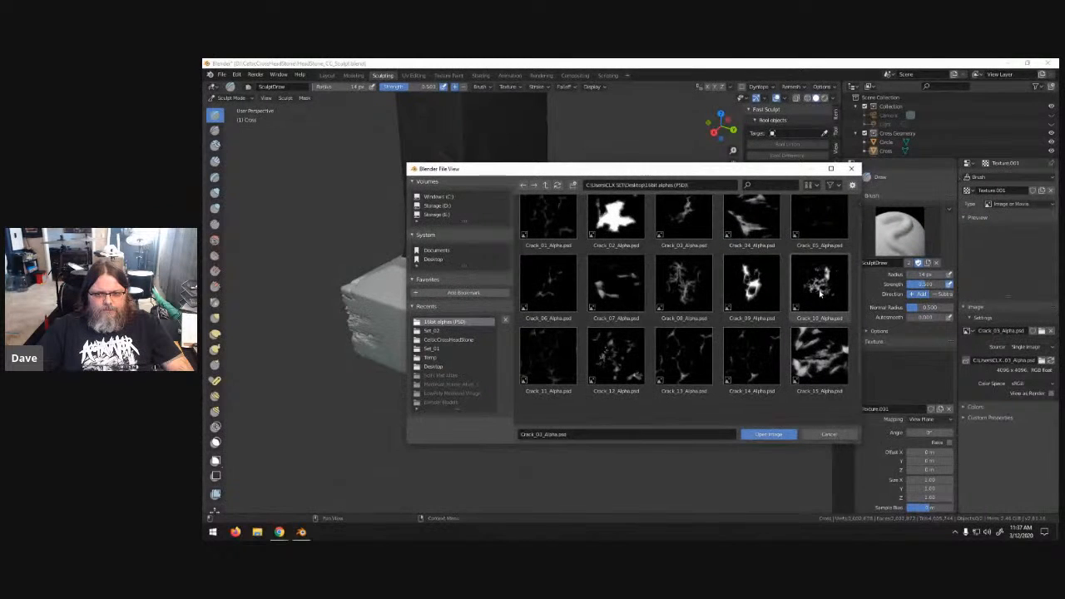
scroll(820, 291, down, 1)
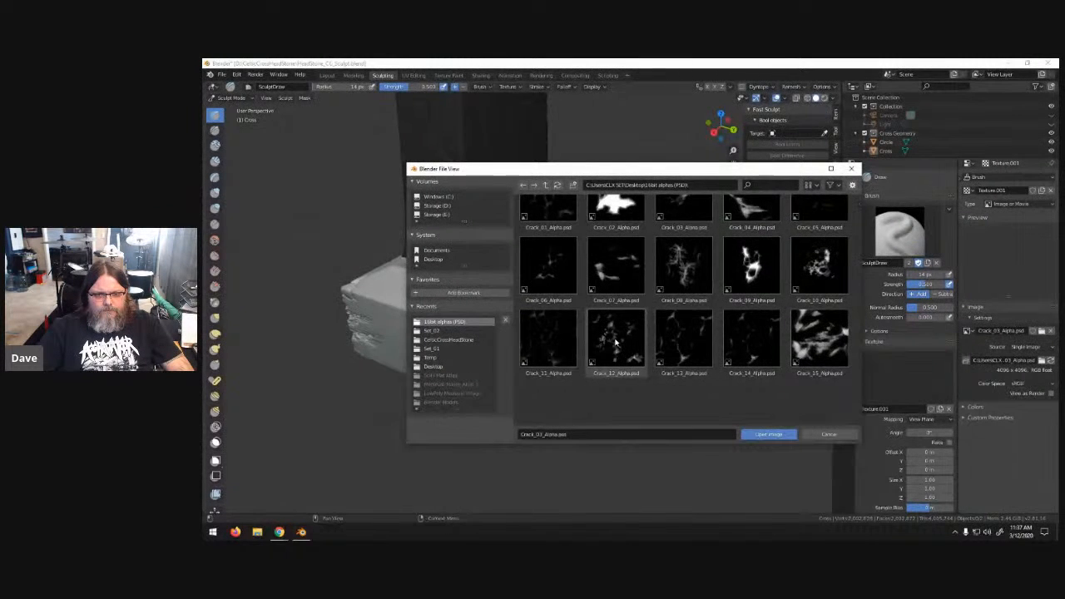
click(549, 337)
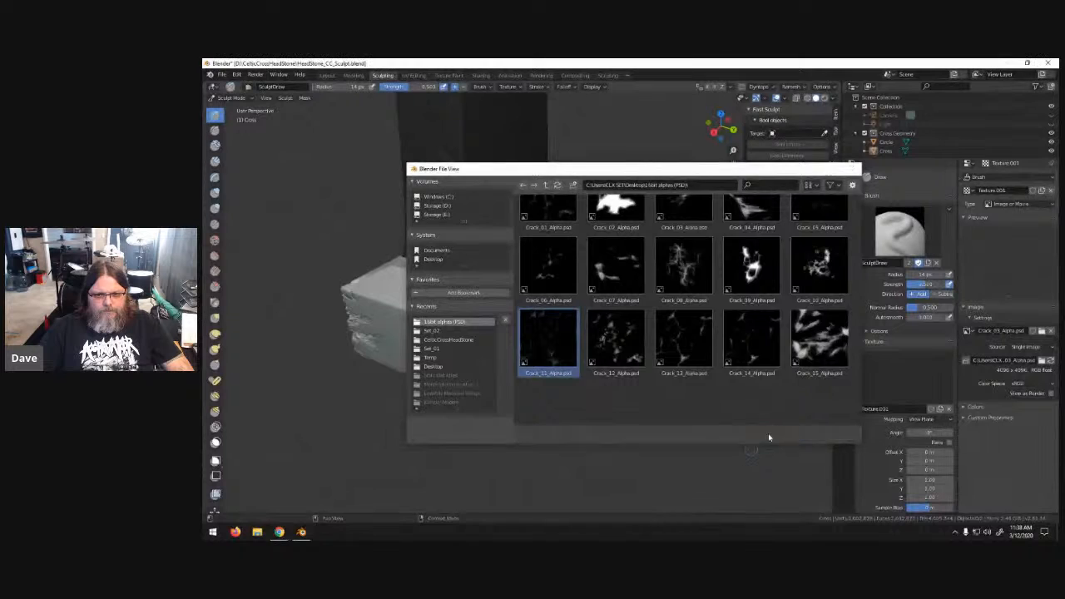
click(768, 434)
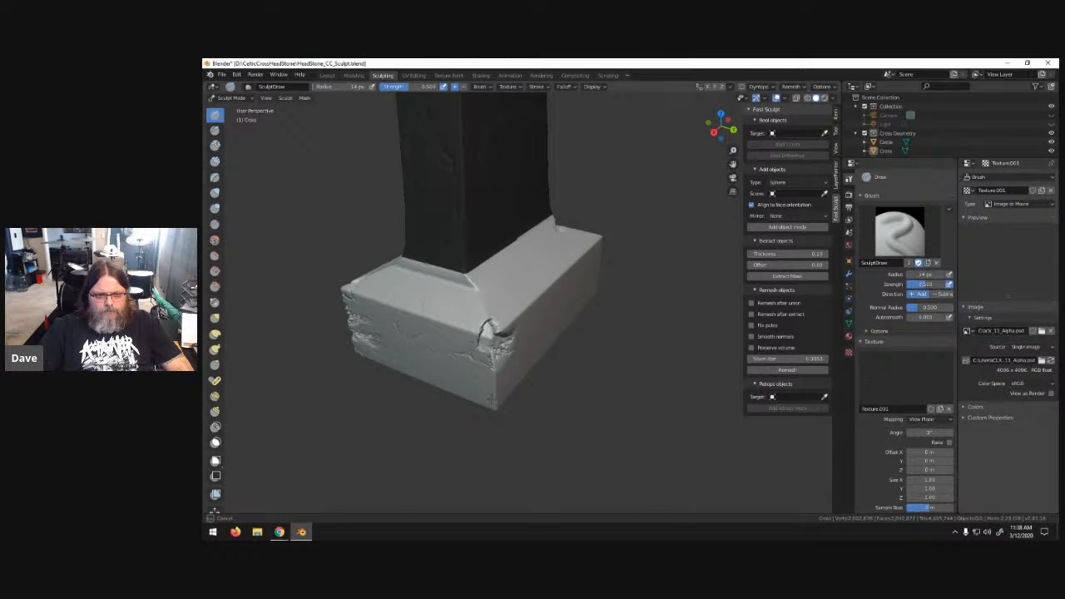
middle_drag(435, 284, 494, 259)
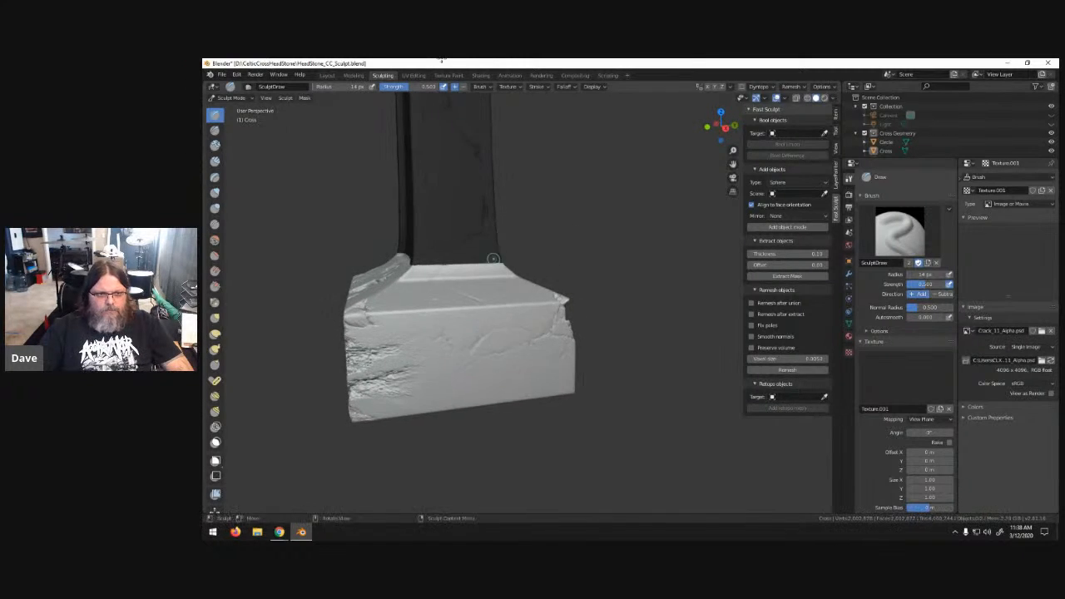
- Set the brush strength to 0.8 and stamp the Crack_11 alpha large over the base block's short side face
click(410, 88)
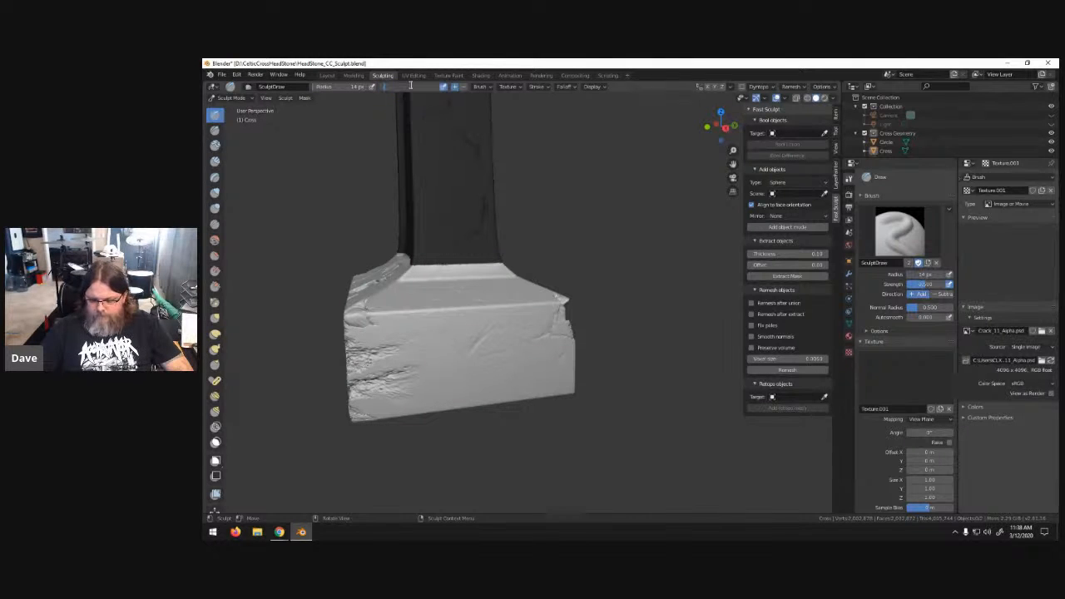
text(.8)
key(Return)
mouse_move(472, 350)
mouse_down()
mouse_move(486, 365)
mouse_move(536, 364)
mouse_move(566, 337)
mouse_move(624, 358)
mouse_move(652, 291)
mouse_up()
middle_drag(652, 291, 543, 305)
- Load Crack_14_Alpha.psd as the brush texture image and stamp it large across the base block's long back face and sloped top
click(1041, 331)
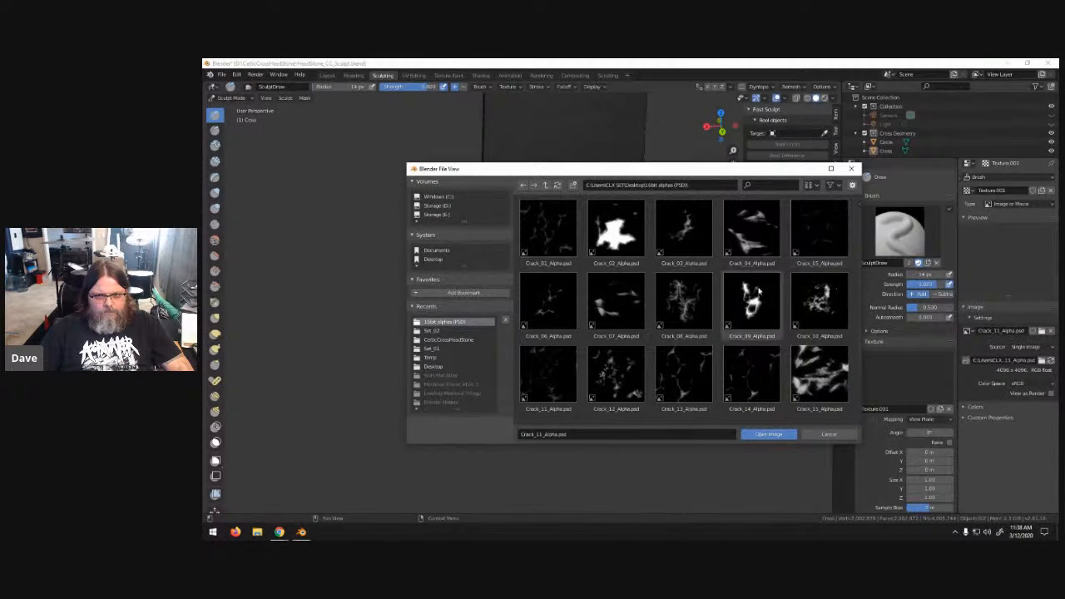
scroll(771, 357, down, 2)
click(751, 333)
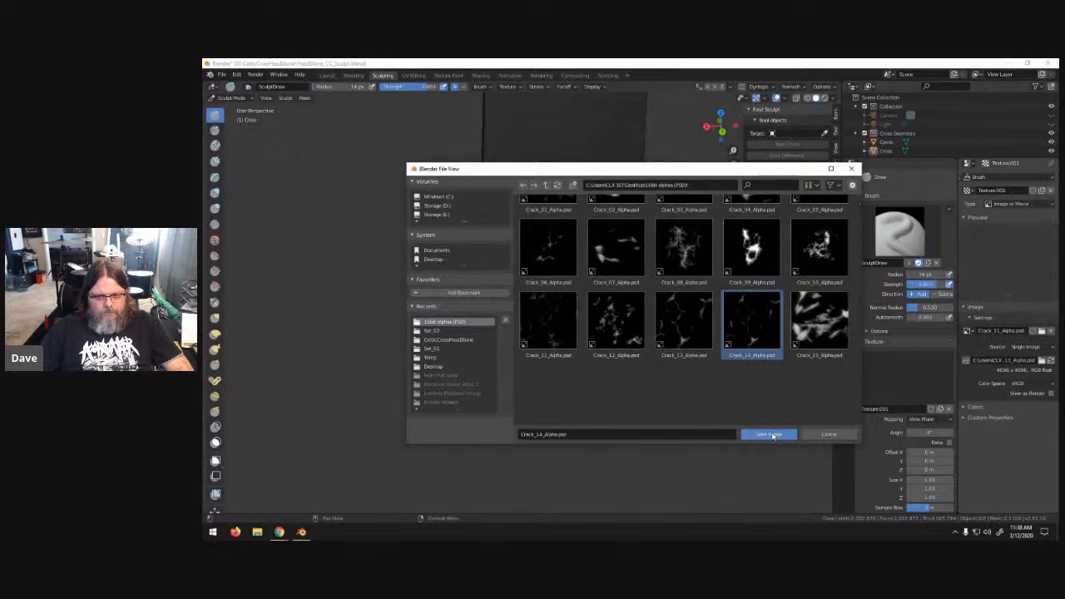
click(768, 435)
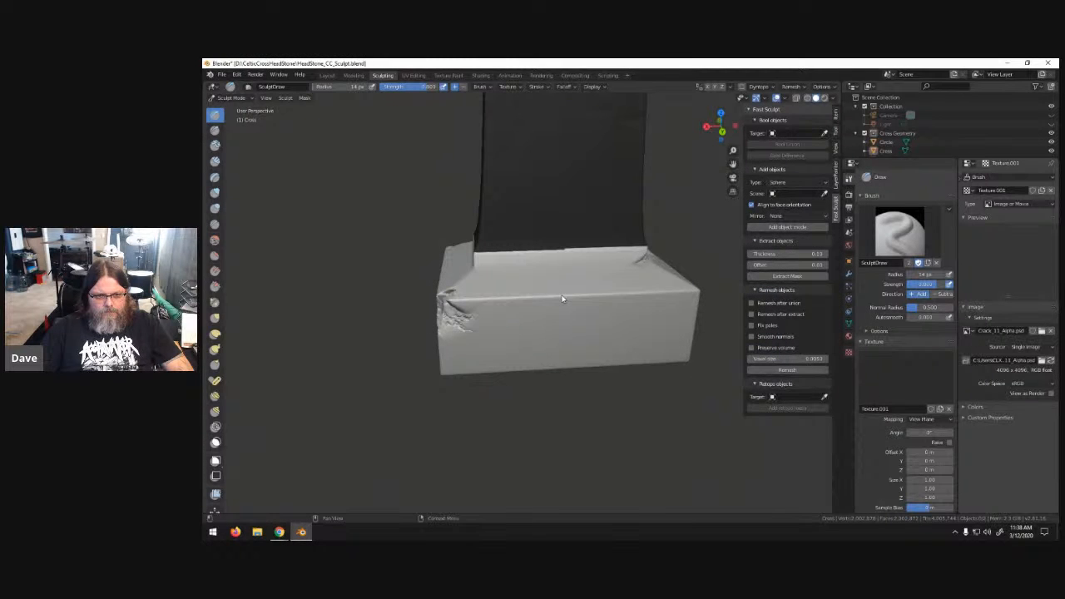
mouse_move(560, 296)
mouse_down()
mouse_move(657, 357)
mouse_move(673, 352)
mouse_up()
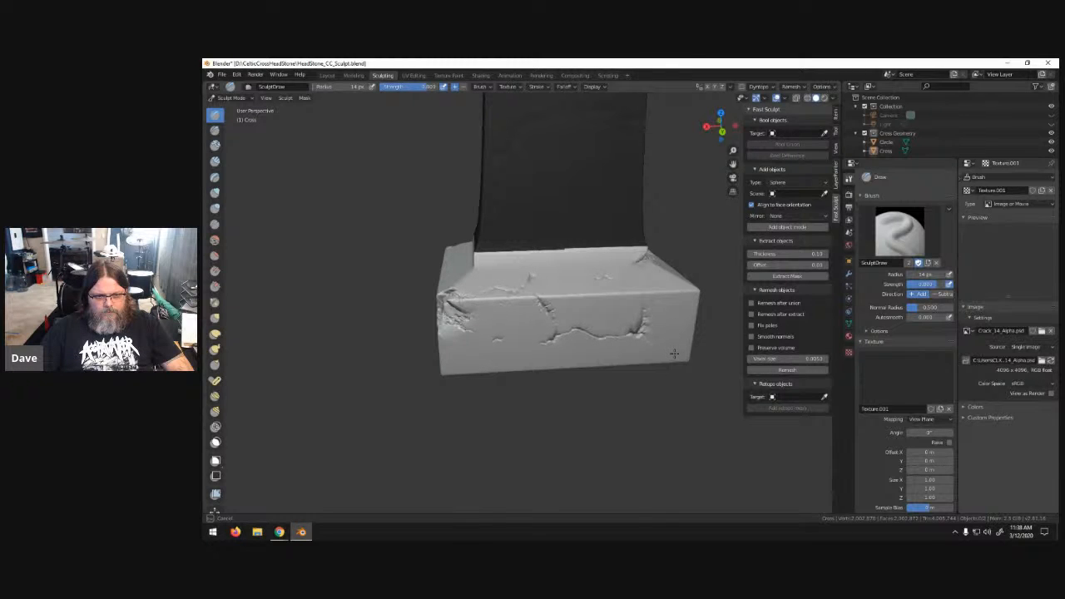
middle_drag(674, 353, 530, 311)
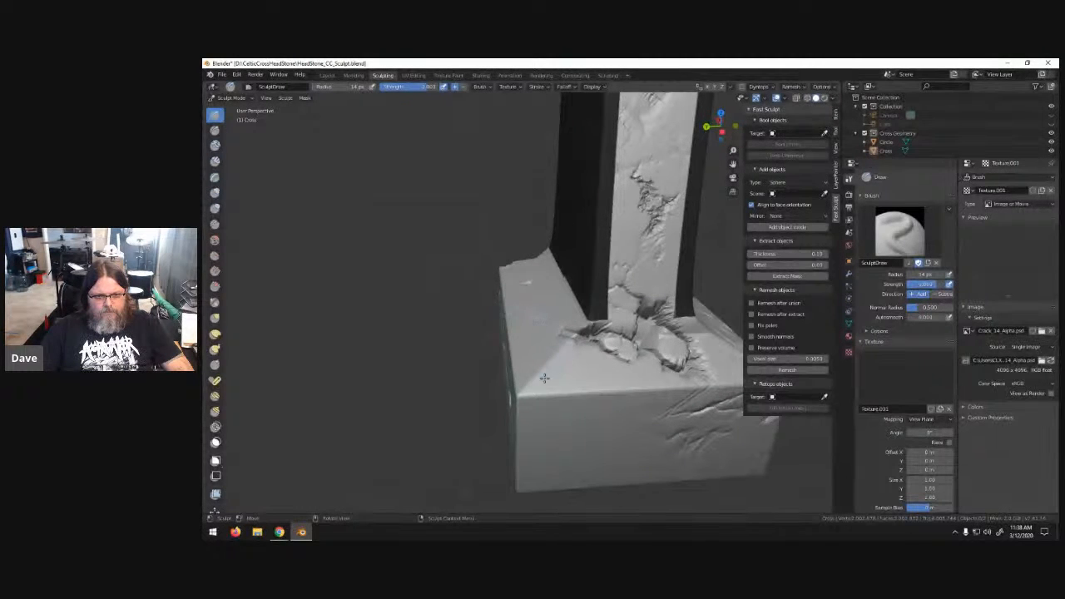
- Load Crack_11_Alpha.psd as the brush texture image and stamp it large over the base block's short face beneath the shaft's chipped side
click(1040, 332)
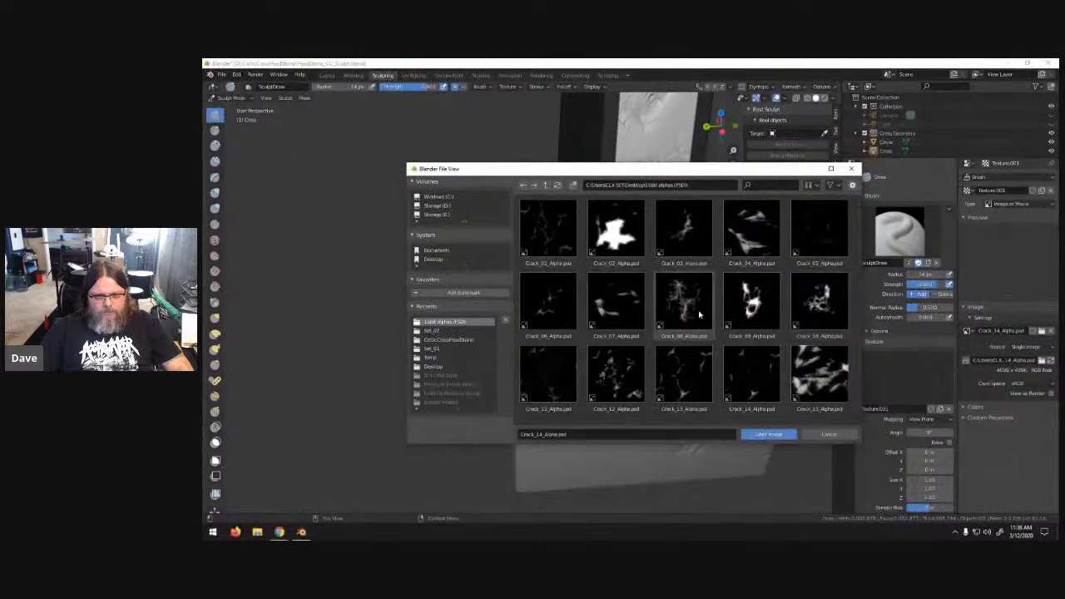
click(555, 370)
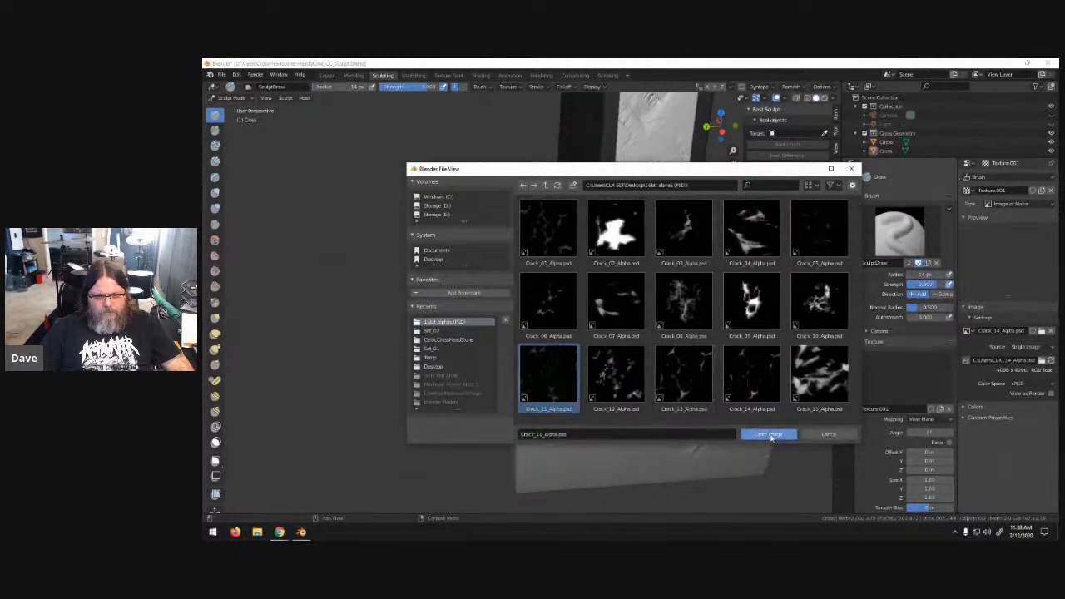
click(769, 434)
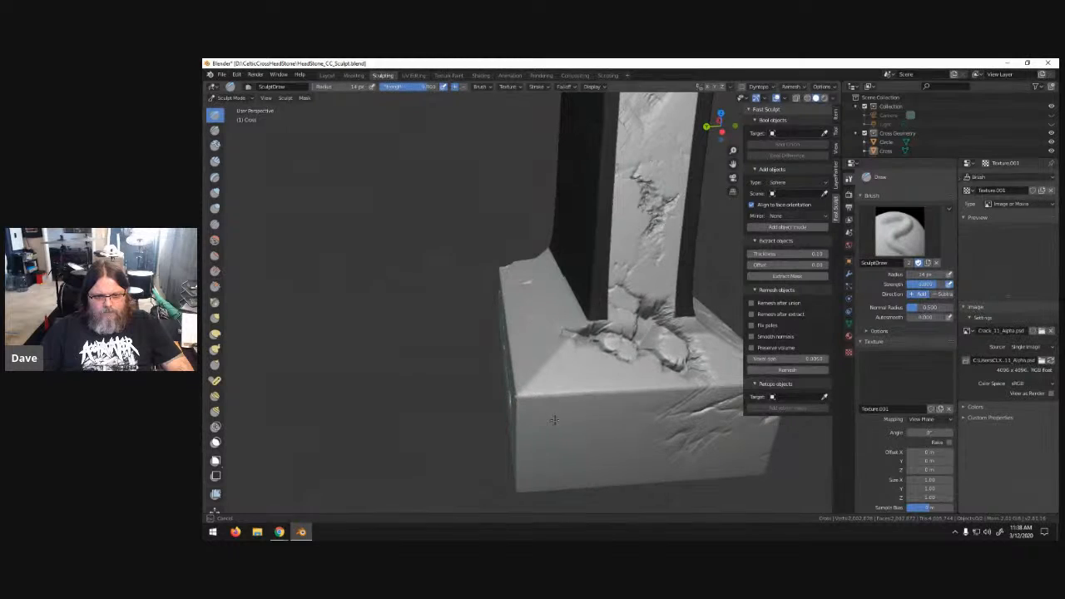
mouse_move(683, 449)
mouse_down()
mouse_move(765, 467)
mouse_move(764, 453)
mouse_move(756, 527)
mouse_up()
mouse_move(632, 451)
middle_down()
mouse_move(734, 423)
mouse_move(697, 360)
middle_up()
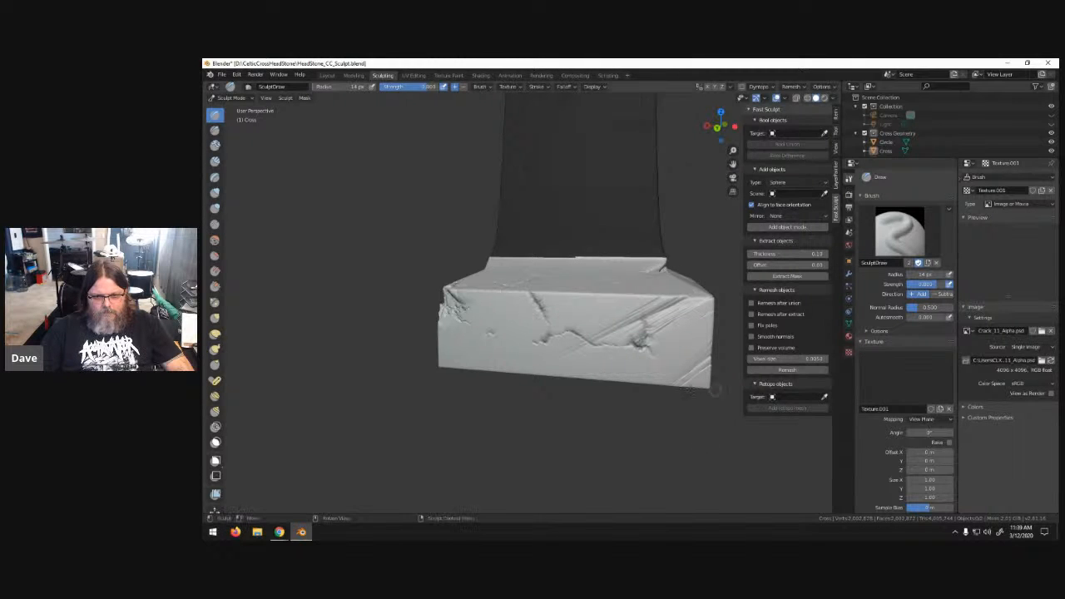
- Load Crack_10_Alpha.psd as the brush texture image
click(1042, 332)
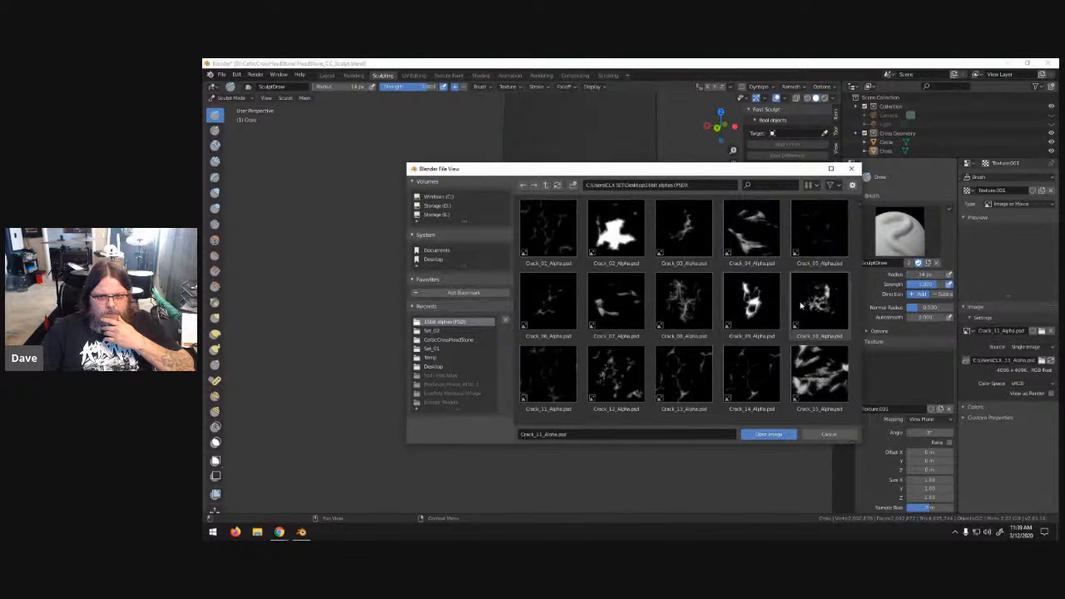
click(772, 435)
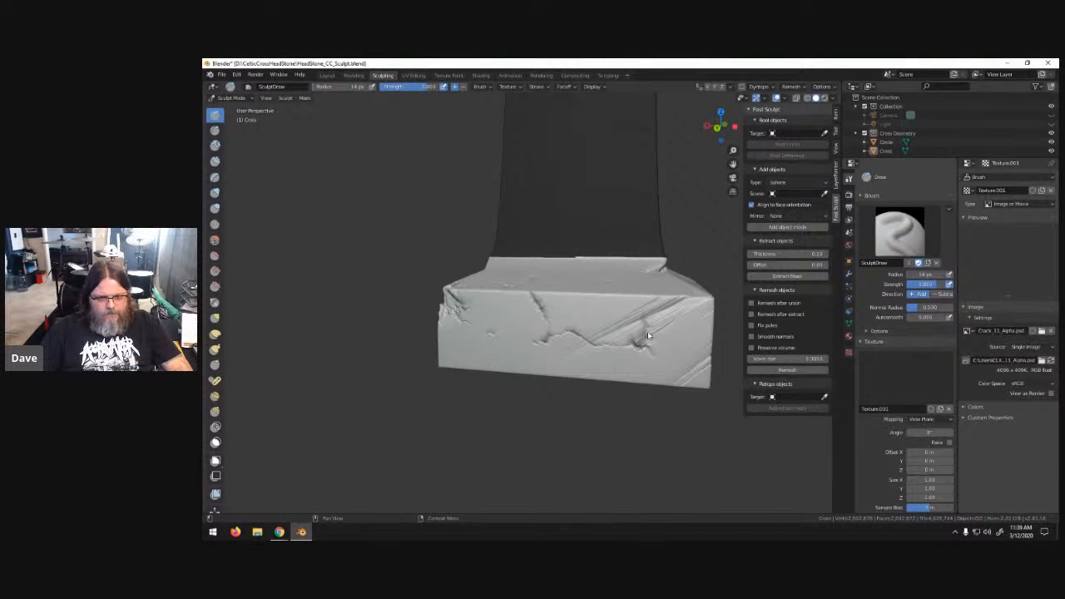
- Try stamping the Crack_10 alpha on the base block's long back face at the current strength, undoing each attempt
mouse_move(640, 330)
mouse_down()
mouse_move(649, 333)
mouse_move(607, 312)
mouse_up()
drag(653, 352, 644, 340)
middle_drag(644, 341, 729, 356)
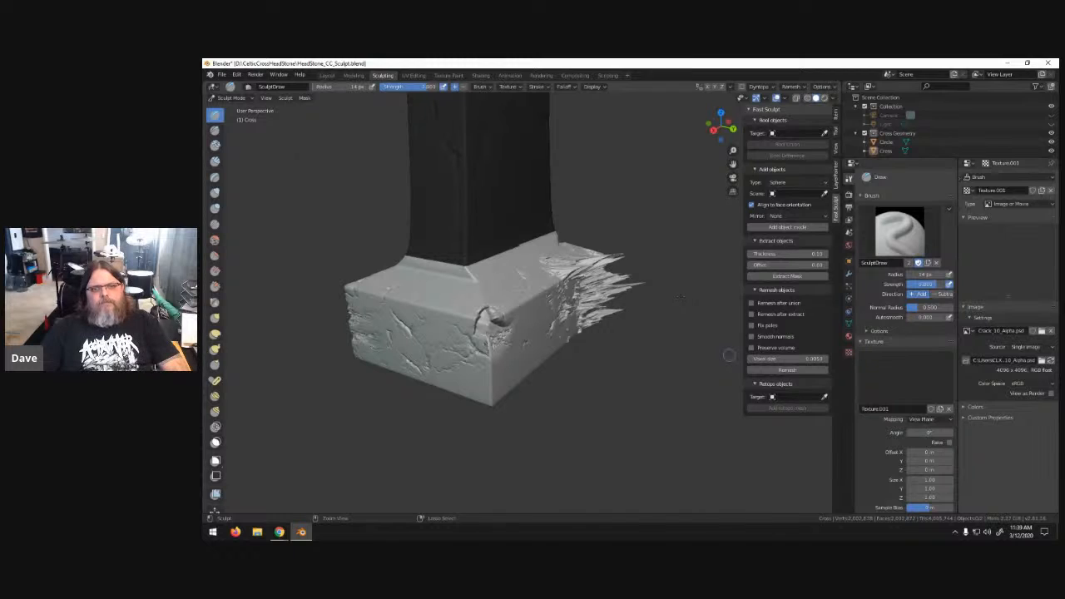
key(ctrl+z)
middle_drag(666, 289, 670, 327)
mouse_move(670, 327)
mouse_down()
mouse_move(640, 299)
mouse_move(653, 301)
mouse_move(653, 333)
mouse_move(672, 368)
mouse_up()
mouse_move(672, 369)
middle_down()
mouse_move(661, 365)
mouse_move(691, 365)
mouse_move(662, 341)
middle_up()
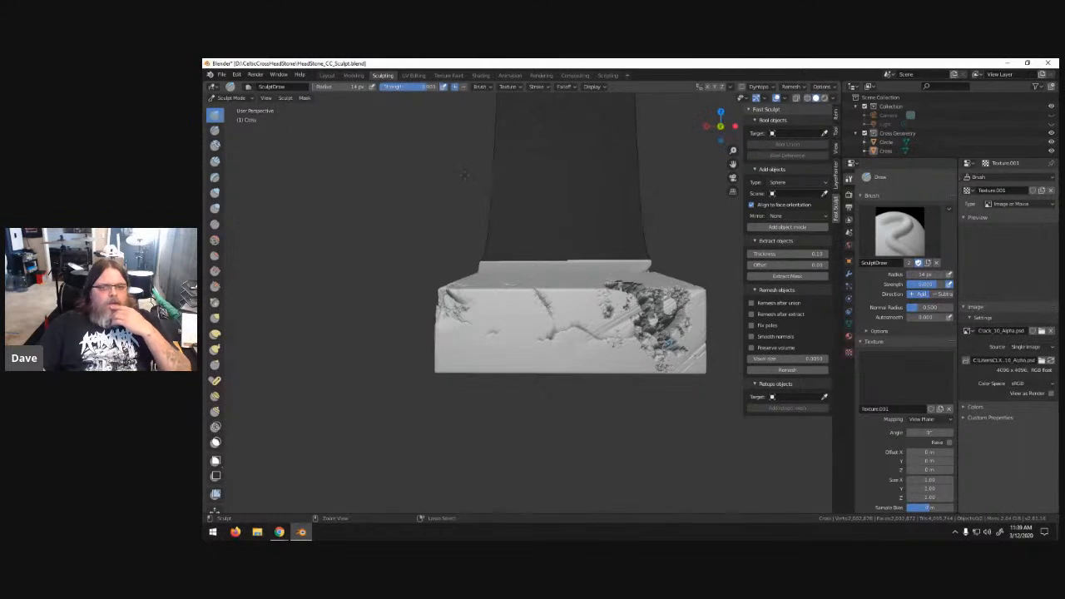
key(ctrl+z)
- Set the brush strength to 0.25 and stamp the Crack_10 alpha large over the base block's long back face
click(414, 87)
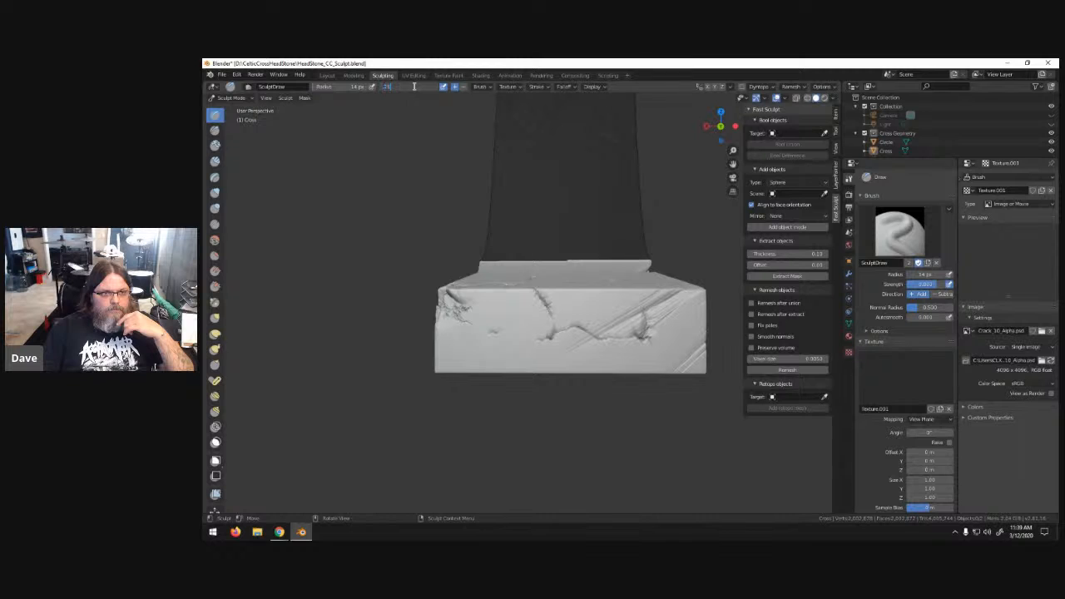
key(Return)
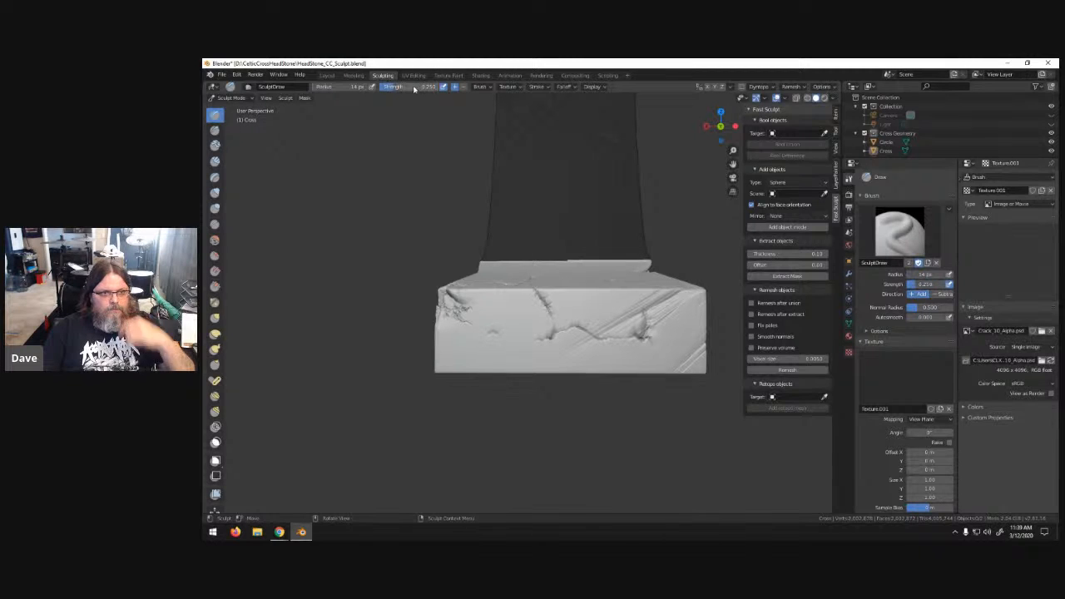
mouse_move(646, 324)
mouse_down()
mouse_move(653, 333)
mouse_move(657, 321)
mouse_move(632, 308)
mouse_move(645, 332)
mouse_up()
mouse_move(758, 331)
mouse_down()
mouse_move(806, 325)
mouse_move(806, 314)
mouse_up()
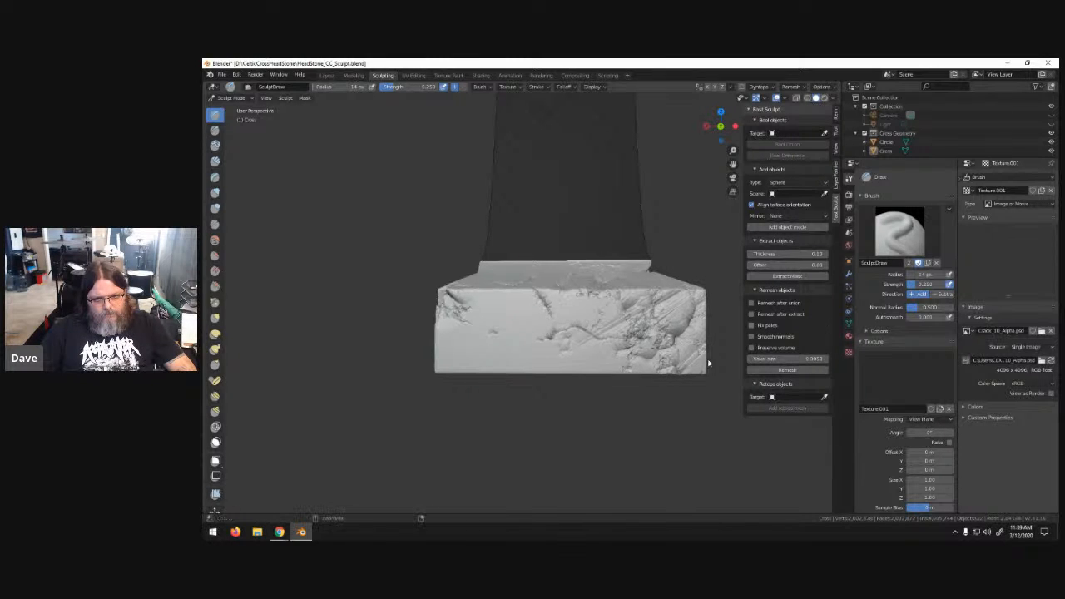
- Stamp the Crack_10 alpha along the base block's back face and sloped top beside the chipped corner
middle_drag(676, 370, 531, 336)
drag(531, 335, 507, 322)
middle_drag(518, 323, 467, 296)
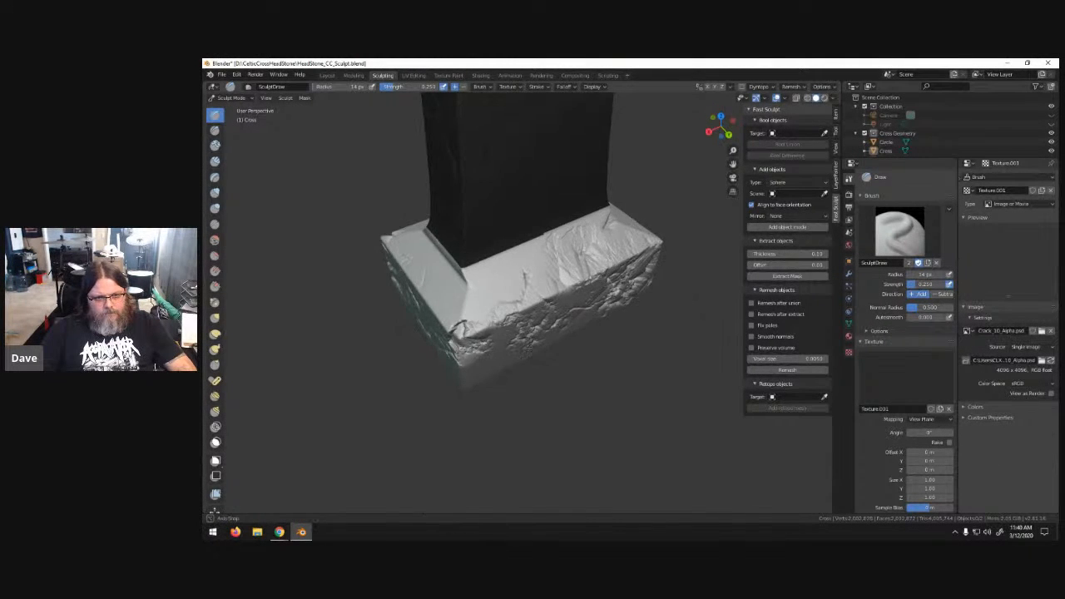
mouse_move(470, 287)
mouse_down()
mouse_move(487, 303)
mouse_move(439, 257)
mouse_up()
mouse_move(549, 349)
mouse_down()
mouse_move(586, 311)
mouse_move(579, 326)
mouse_up()
- Add further Crack_10 stamps around the chipped corner and neighbouring sides of the base block with the brush direction inverted
middle_drag(407, 365, 482, 345)
ctrl+drag(482, 345, 565, 337)
mouse_move(410, 358)
middle_down()
mouse_move(451, 371)
mouse_move(396, 376)
middle_up()
mouse_move(391, 371)
ctrl+mouse_down()
mouse_move(491, 401)
mouse_move(326, 414)
ctrl+mouse_up()
mouse_move(320, 413)
middle_down()
mouse_move(517, 369)
mouse_move(491, 327)
middle_up()
- Remesh the whole cross and inspect the sculpted cracks on its front and narrow side
scroll(457, 376, down, 6)
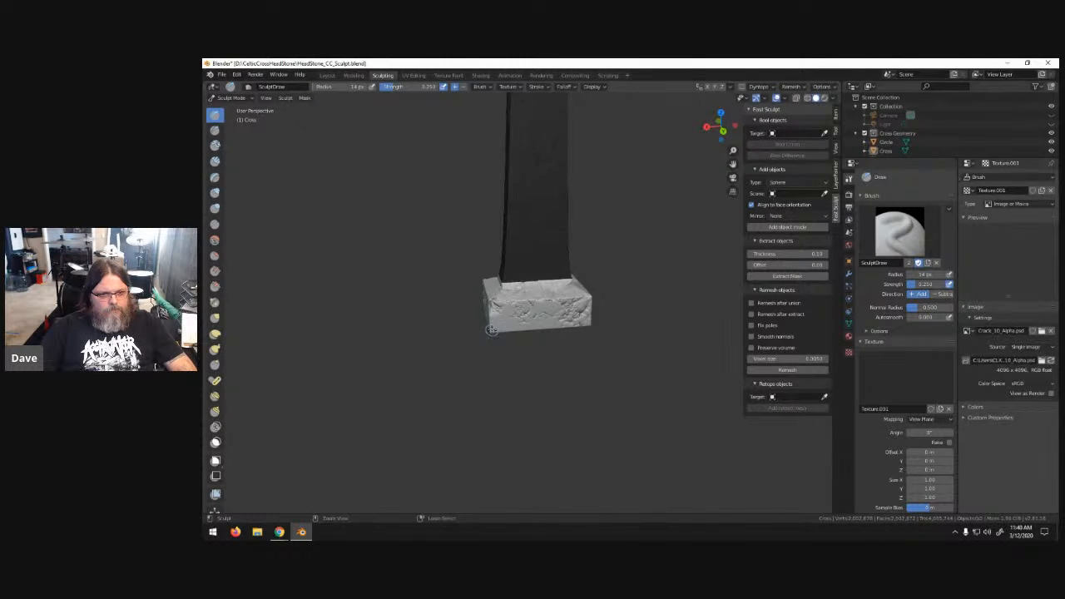
mouse_move(576, 363)
middle_down()
mouse_move(655, 325)
mouse_move(557, 310)
mouse_move(563, 297)
middle_up()
middle_drag(576, 248, 679, 364)
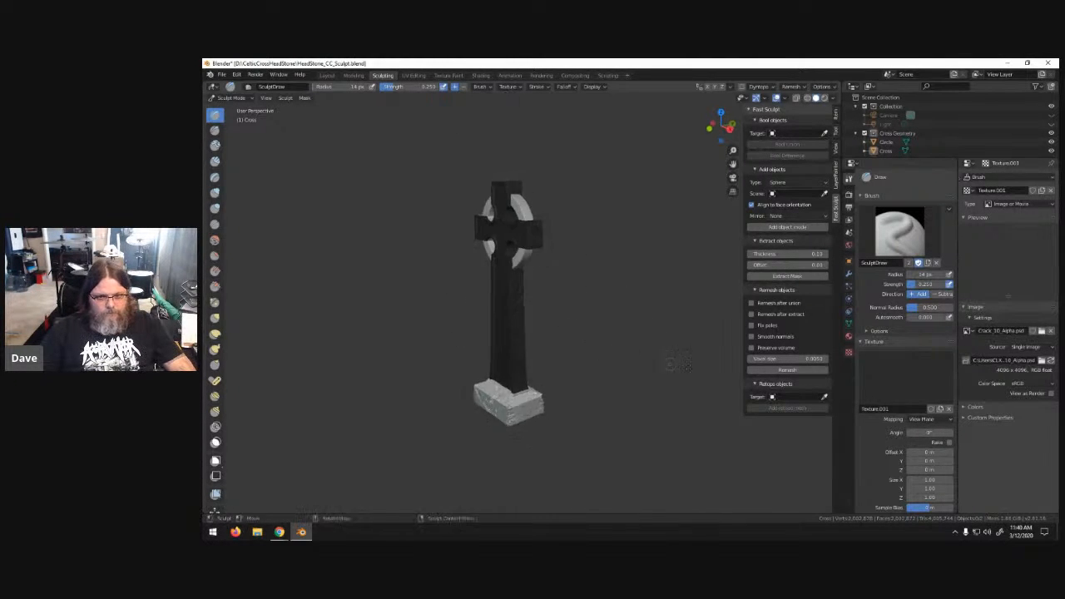
click(798, 371)
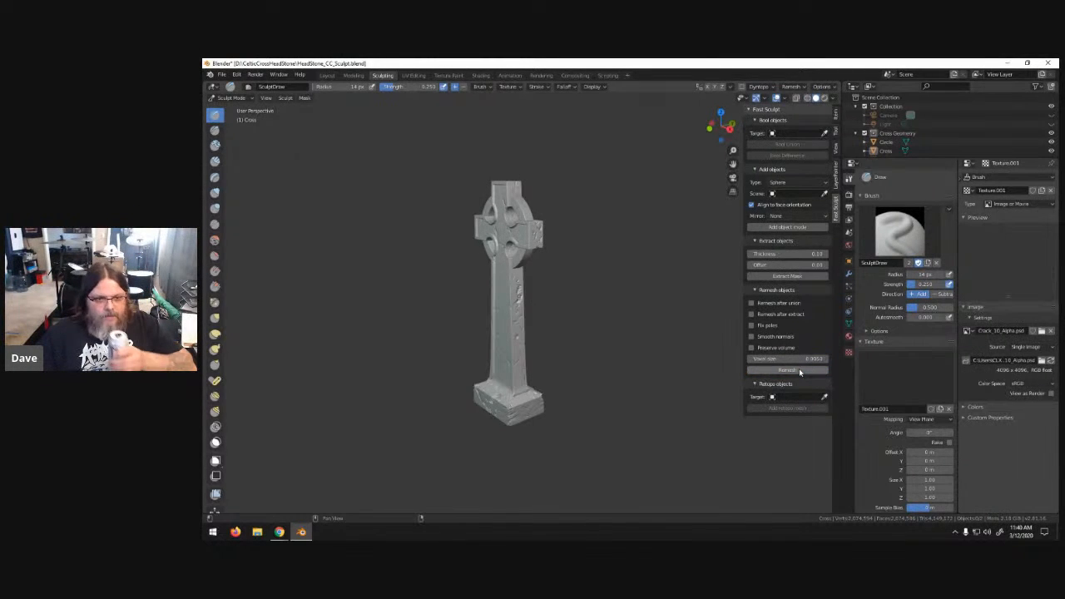
scroll(568, 330, up, 4)
middle_drag(517, 347, 554, 339)
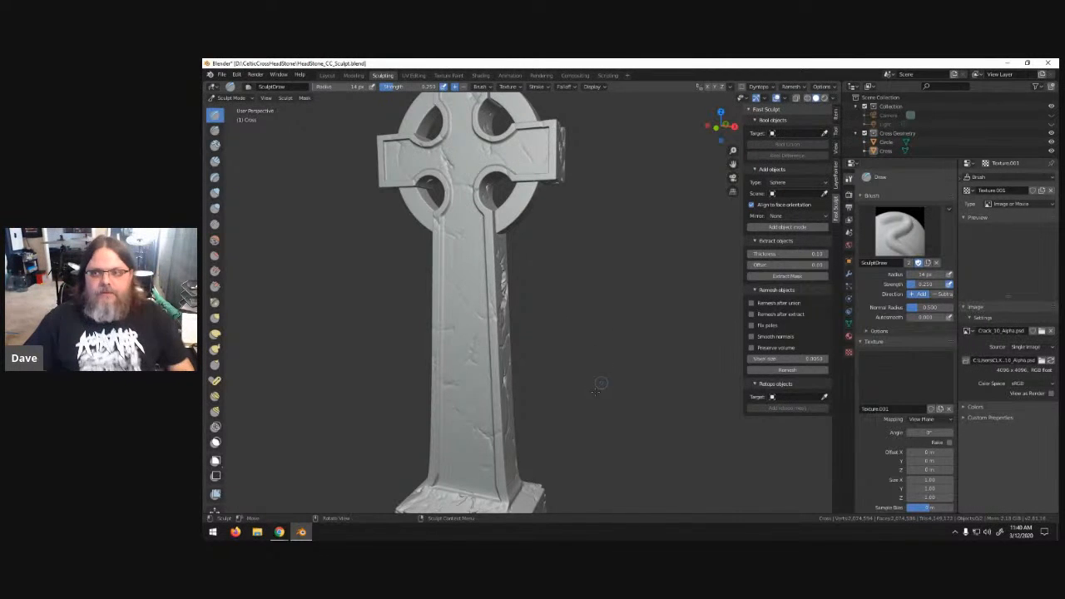
middle_drag(538, 328, 505, 331)
scroll(508, 259, up, 4)
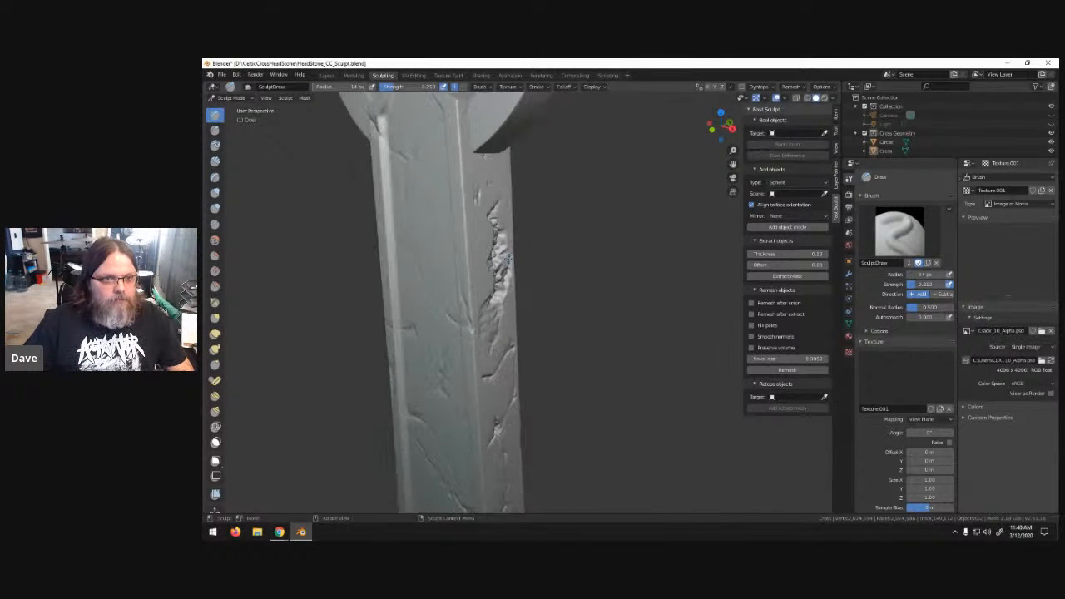
middle_drag(507, 269, 527, 293)
scroll(528, 294, down, 4)
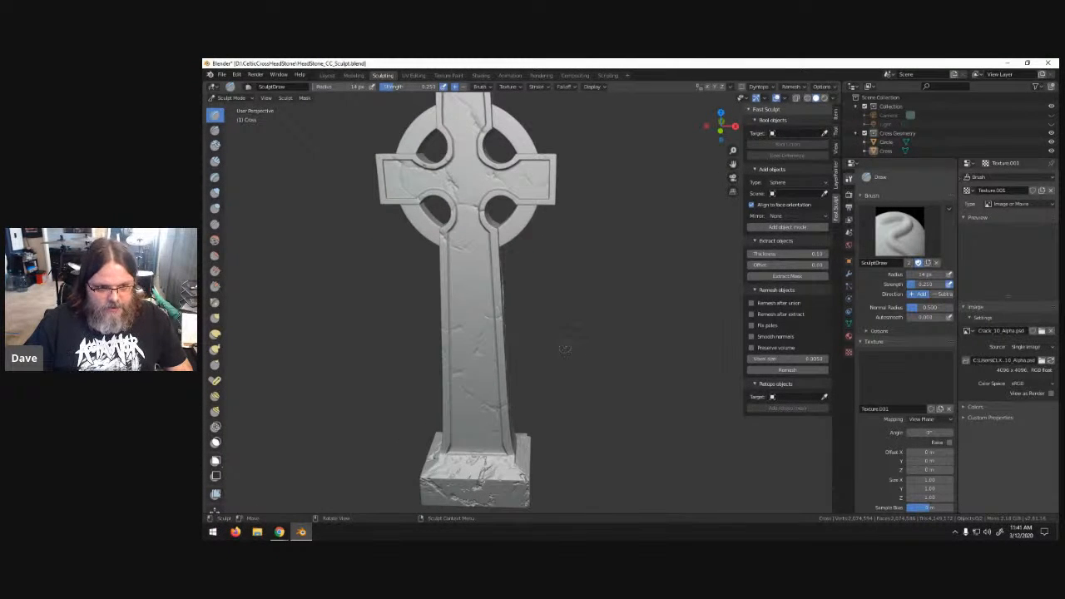
- In front view, load Shape_01_Alpha.psd from the Set_01 folder as the brush texture image and set the brush strength to 0.1
key(KP_1)
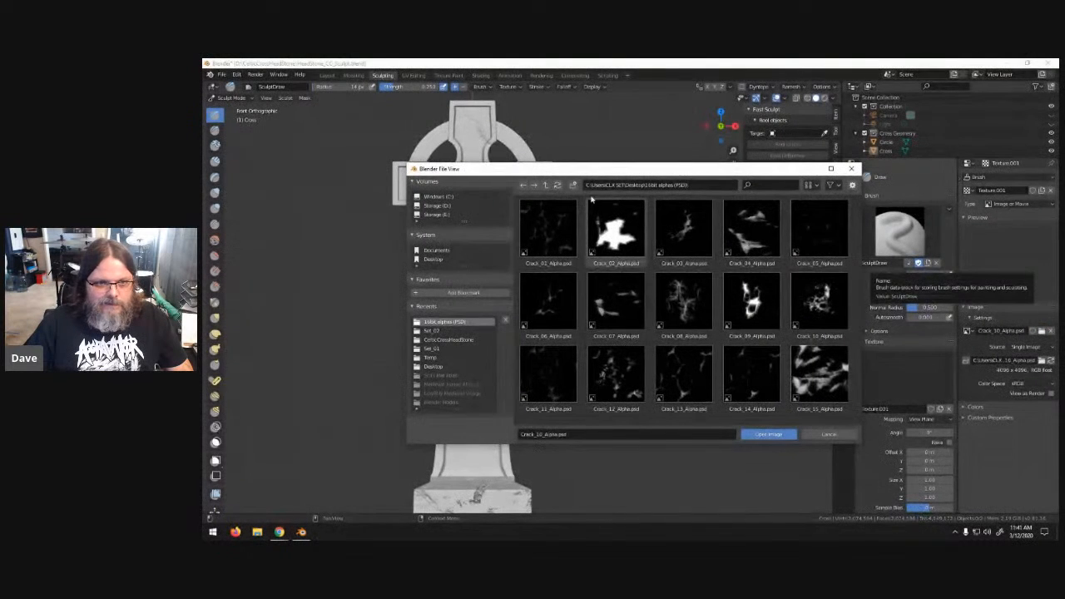
click(546, 185)
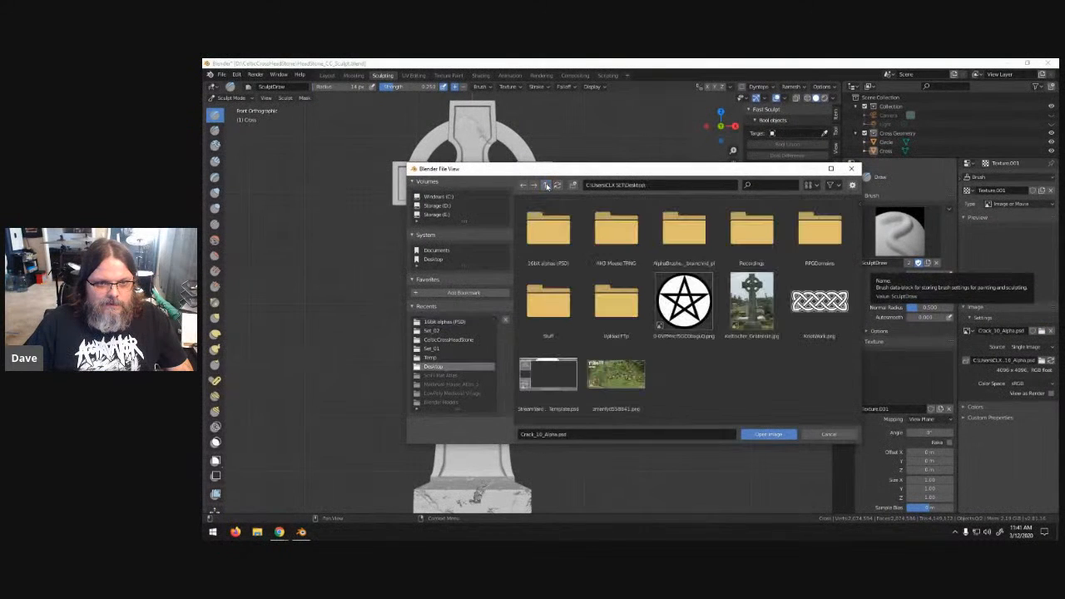
click(692, 242)
double_click(692, 242)
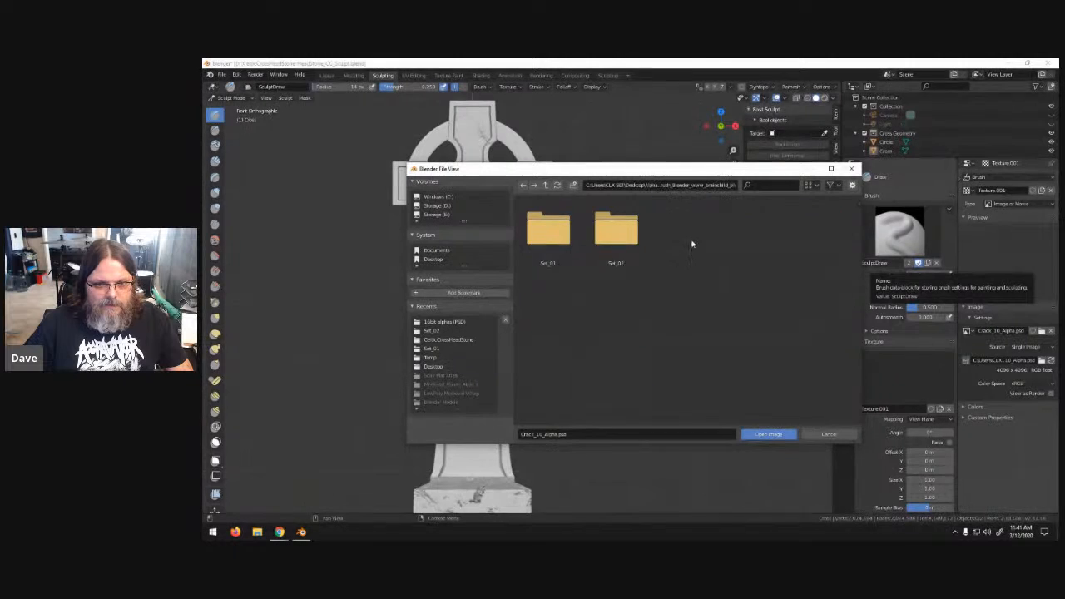
double_click(566, 237)
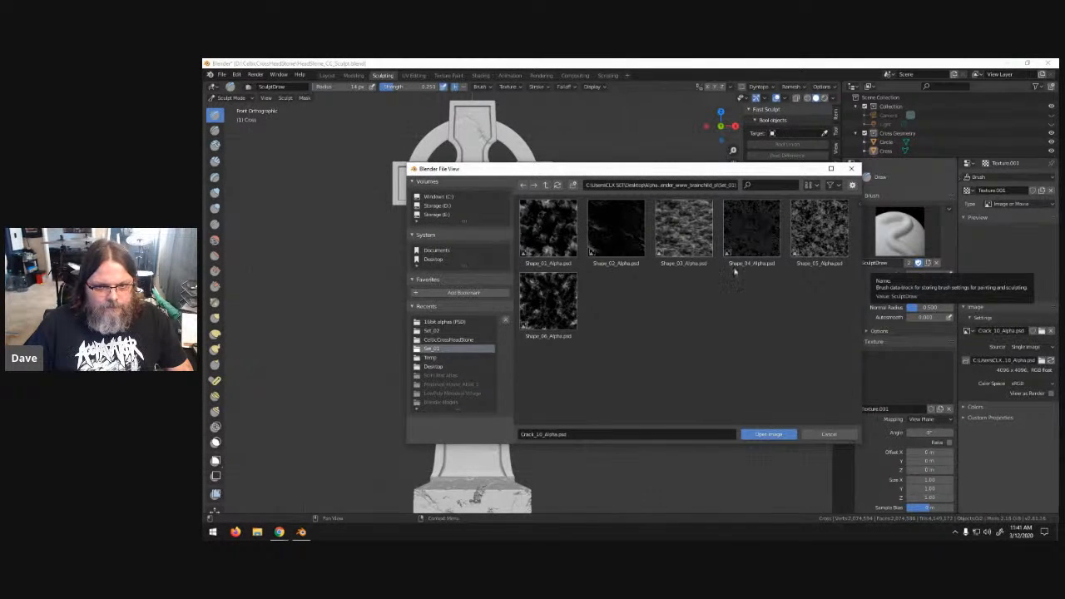
click(568, 234)
click(769, 435)
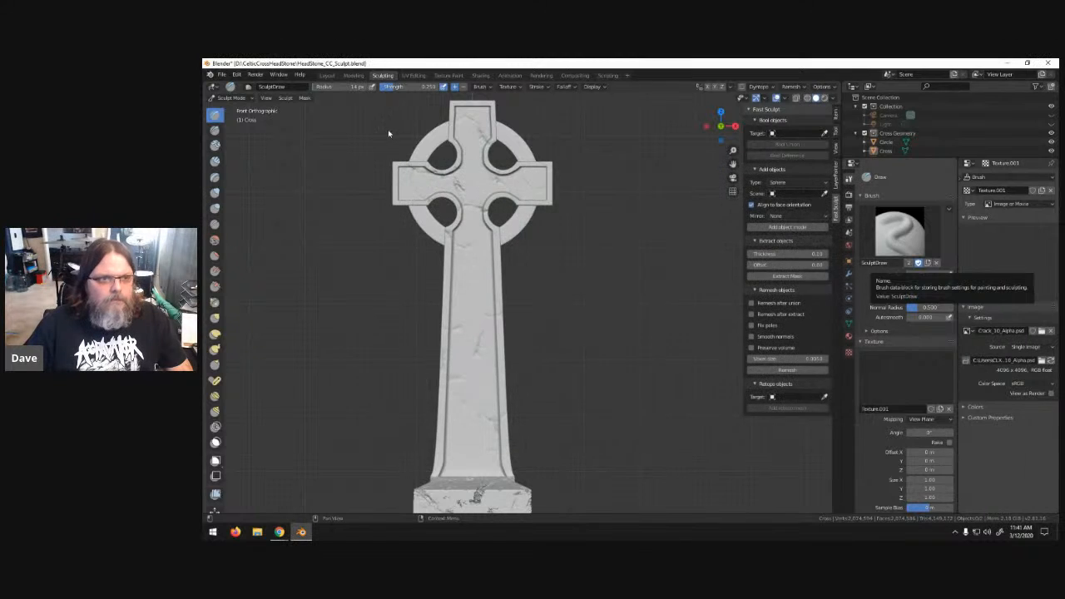
click(404, 87)
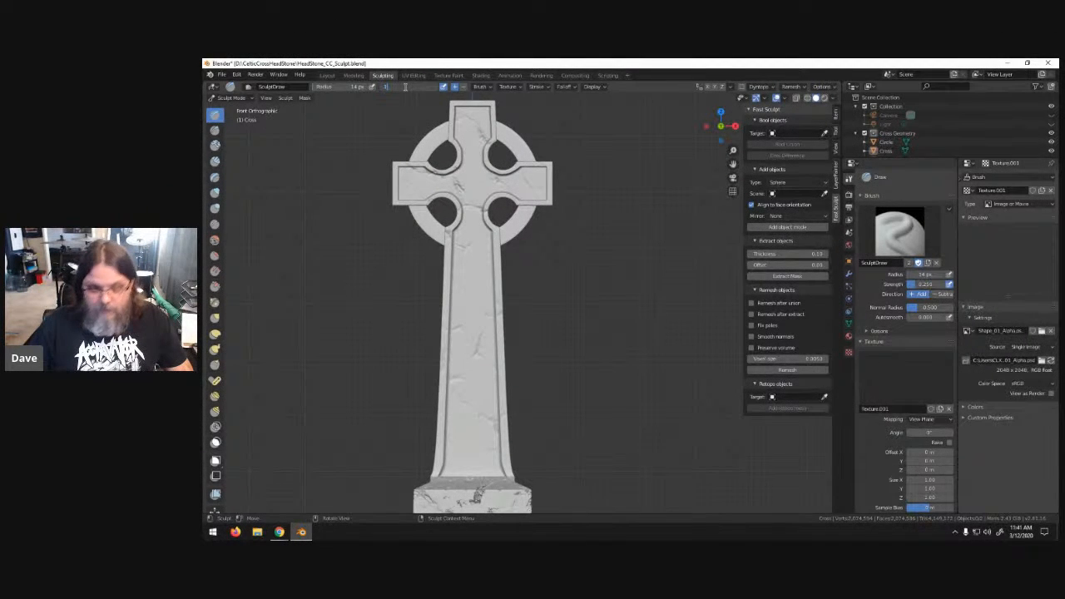
text(0.1)
key(Return)
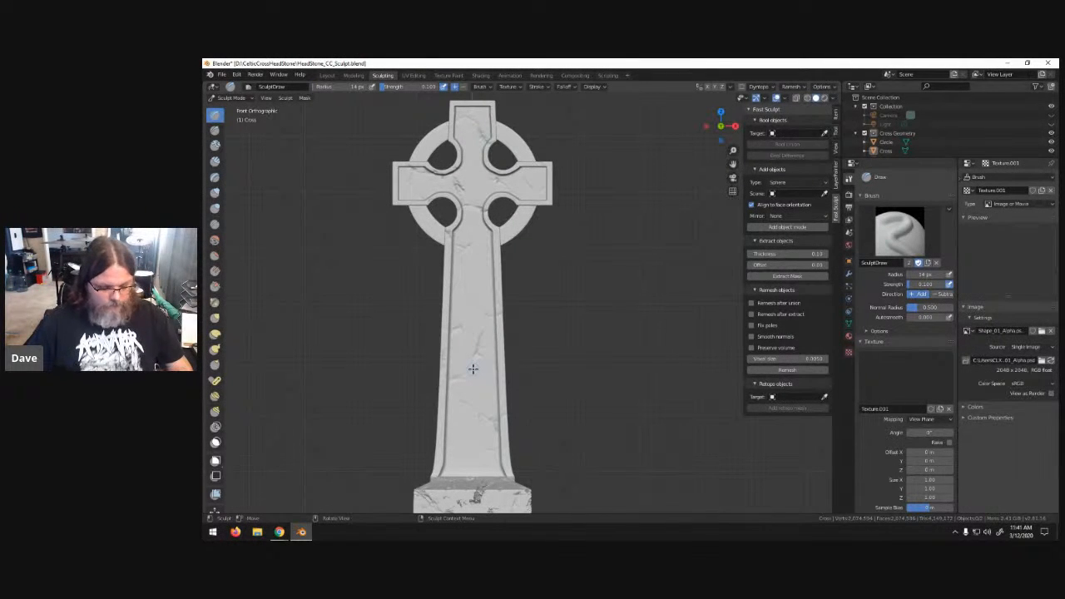
- In the right side view, box-mask the rear half of the cross over its full height
middle_drag(562, 367, 428, 380)
scroll(283, 455, down, 1)
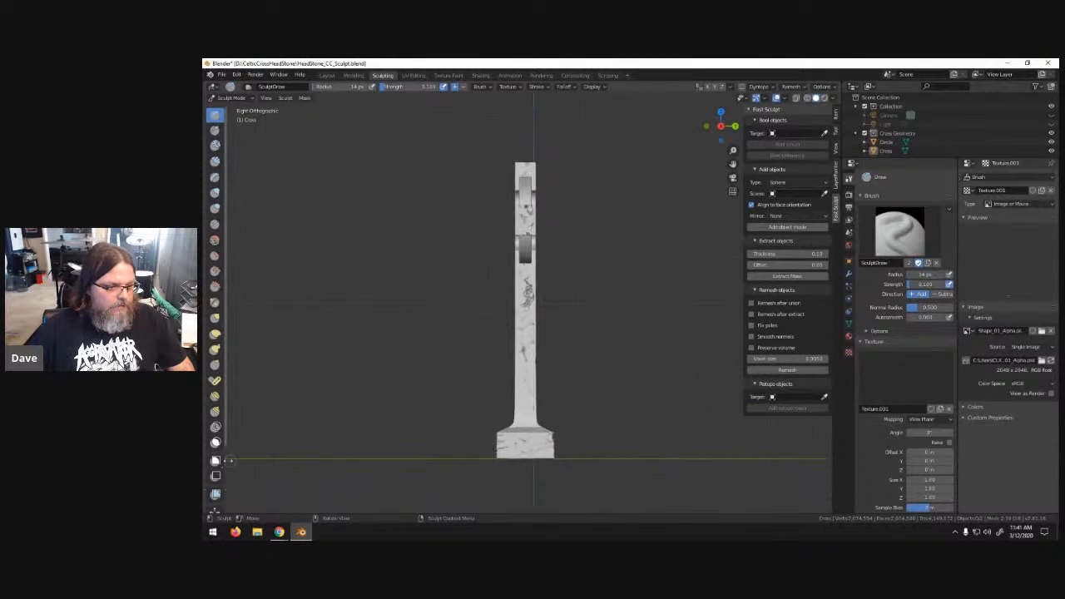
click(216, 460)
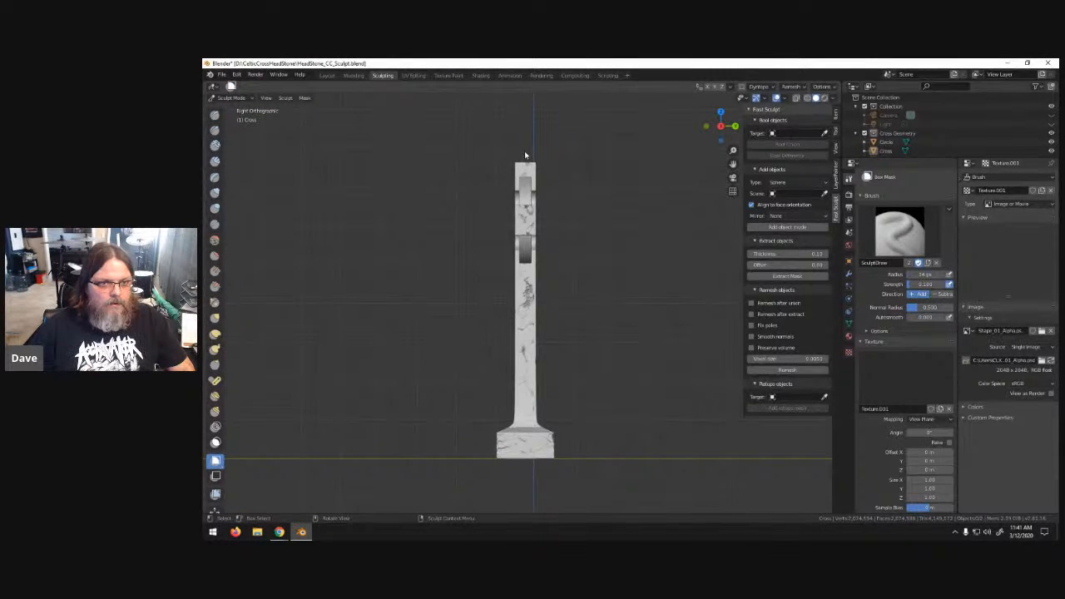
drag(526, 153, 608, 478)
- Switch back to the Draw brush in front view, set its strength to 0.15 and stamp the Shape_01 alpha over the cross head's arms
key(KP_1)
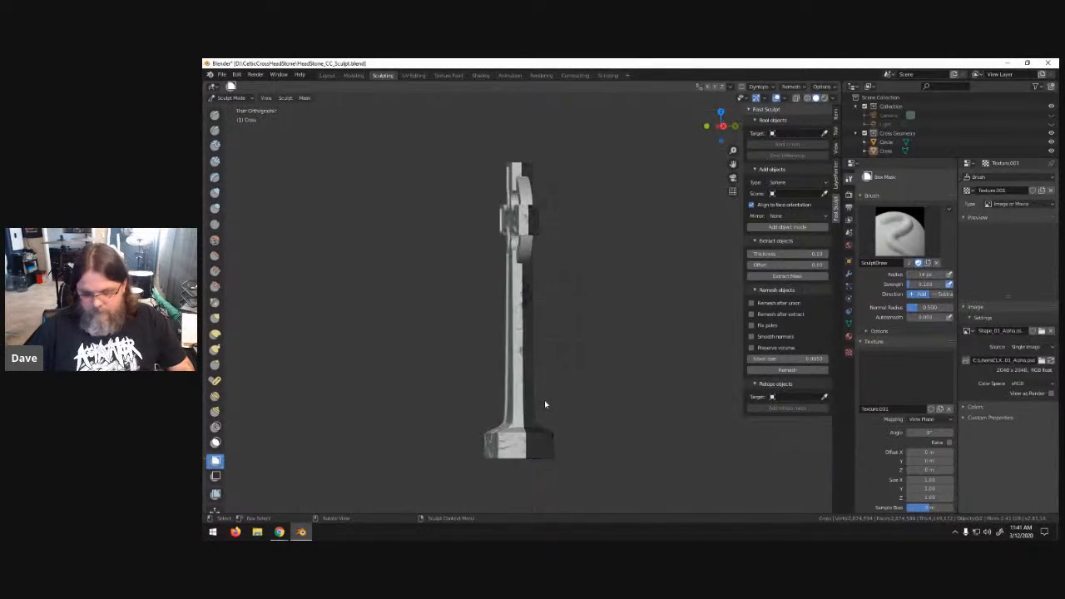
click(214, 114)
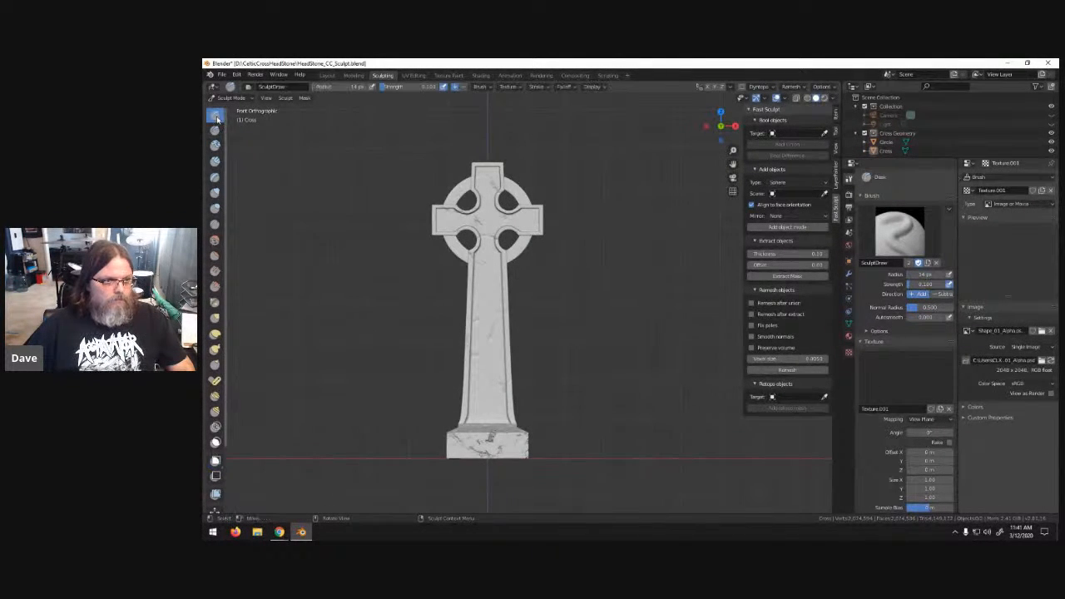
click(547, 88)
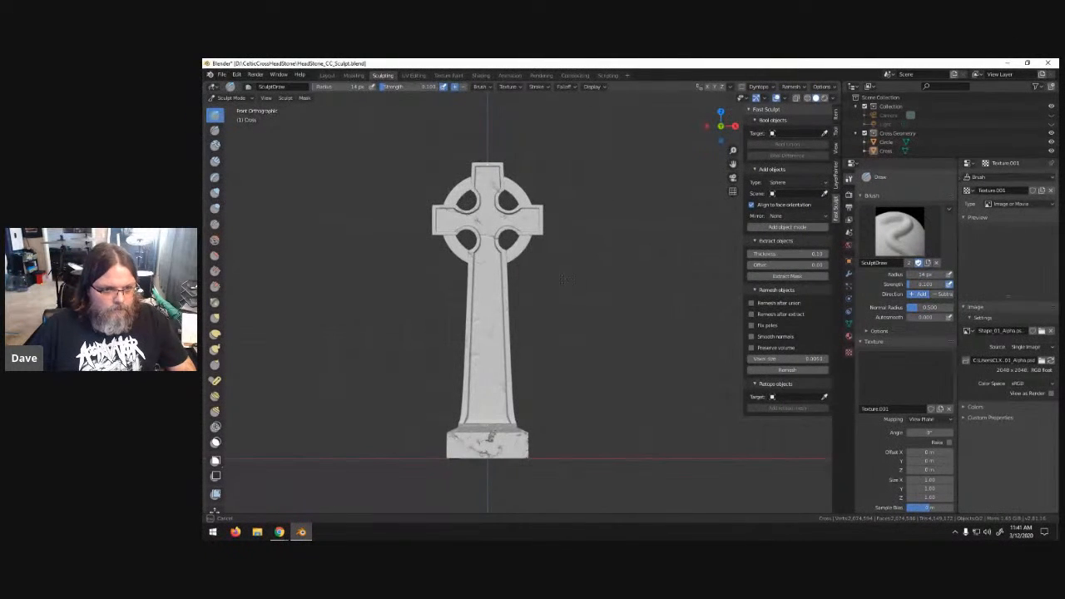
scroll(557, 271, up, 5)
shift+middle_drag(556, 271, 641, 428)
scroll(642, 429, up, 1)
scroll(633, 391, up, 1)
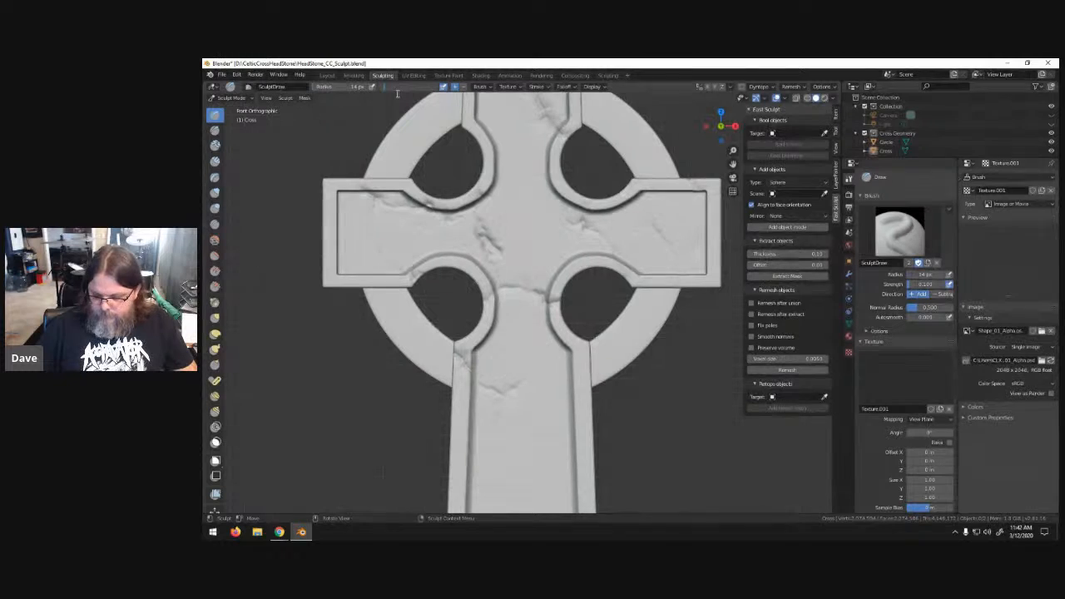
shift+middle_drag(582, 199, 543, 316)
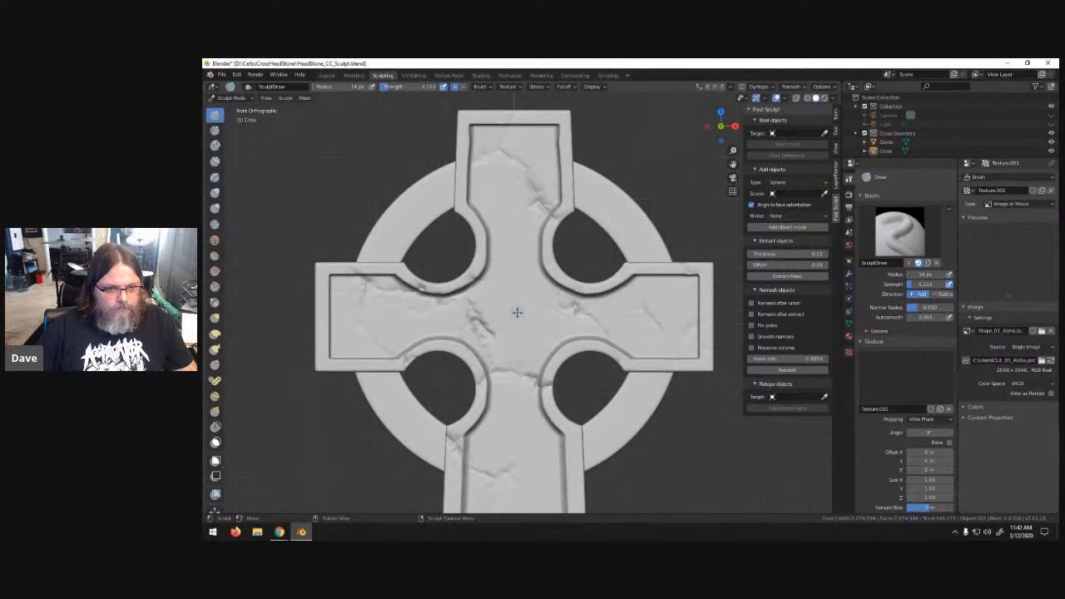
mouse_move(632, 394)
mouse_down()
mouse_move(739, 471)
mouse_move(646, 347)
mouse_up()
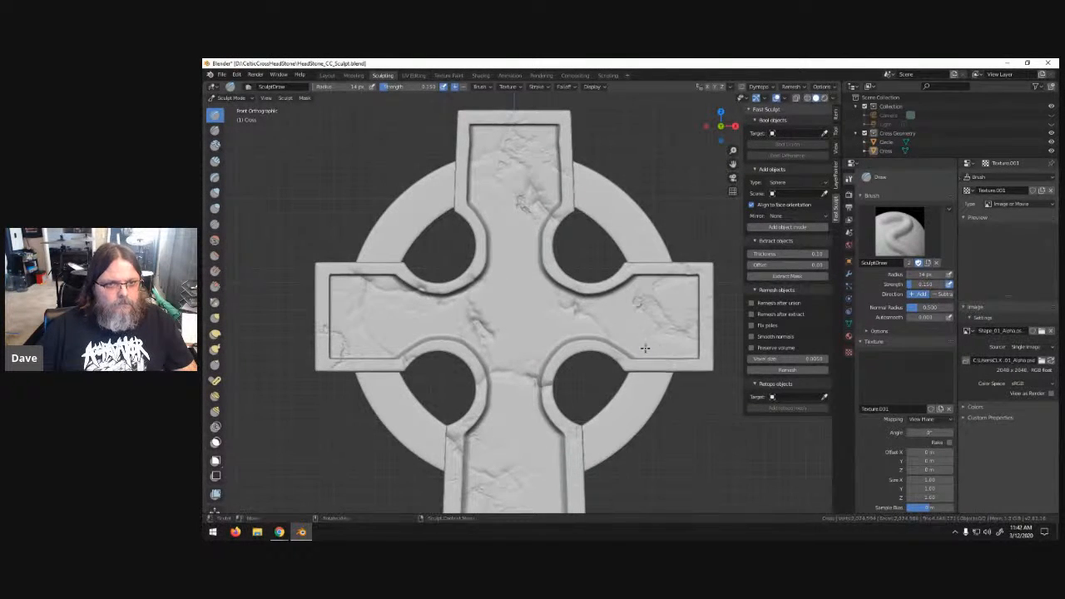
- Stamp the Shape_01 alpha down the front of the shaft to the base and check the whole cross in perspective
mouse_move(646, 347)
shift+middle_down()
mouse_move(629, 317)
mouse_move(595, 168)
shift+middle_up()
scroll(620, 237, down, 1)
shift+middle_drag(613, 352, 624, 130)
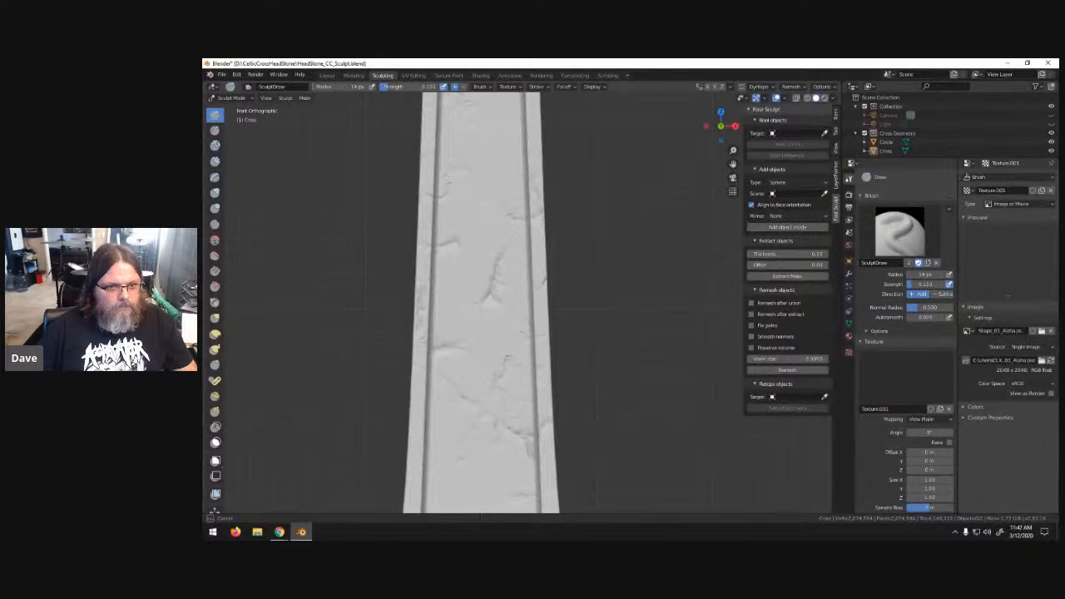
shift+middle_drag(478, 517, 471, 321)
drag(472, 321, 480, 327)
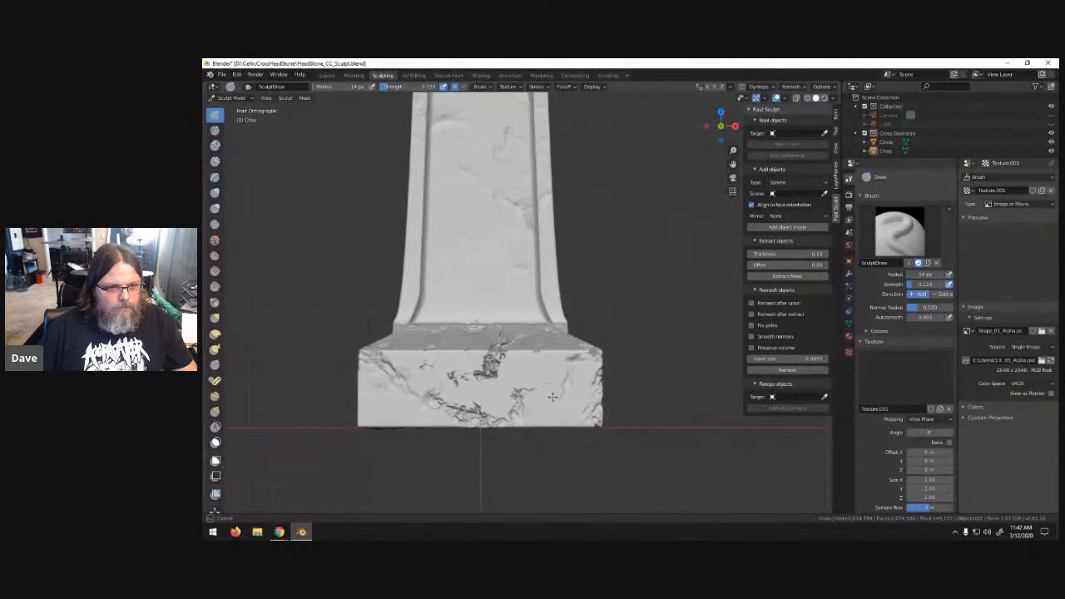
mouse_move(570, 391)
middle_down()
mouse_move(549, 197)
mouse_move(571, 308)
middle_up()
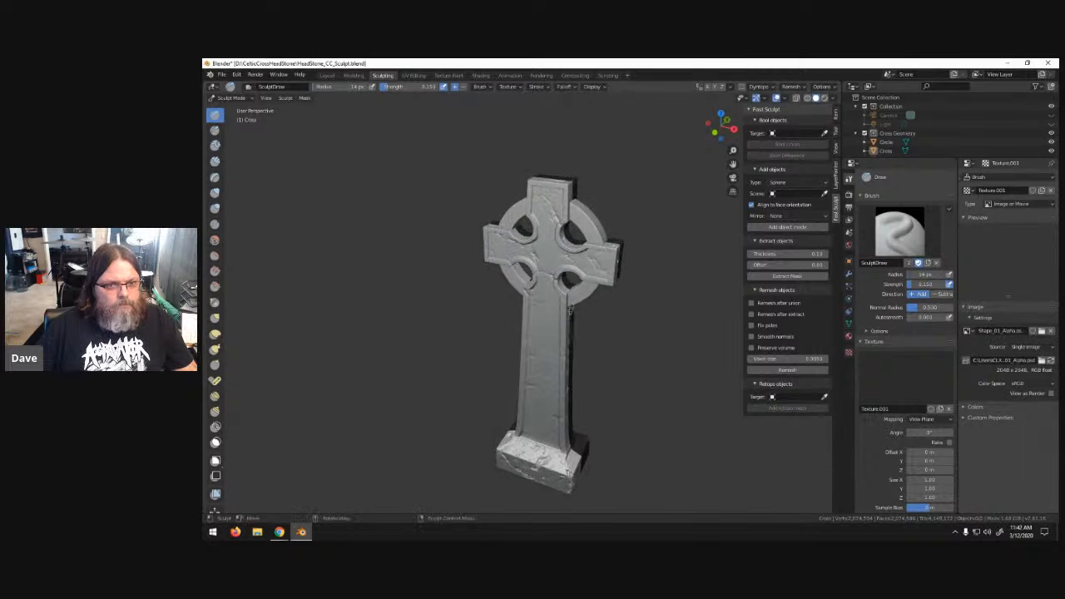
drag(550, 255, 560, 263)
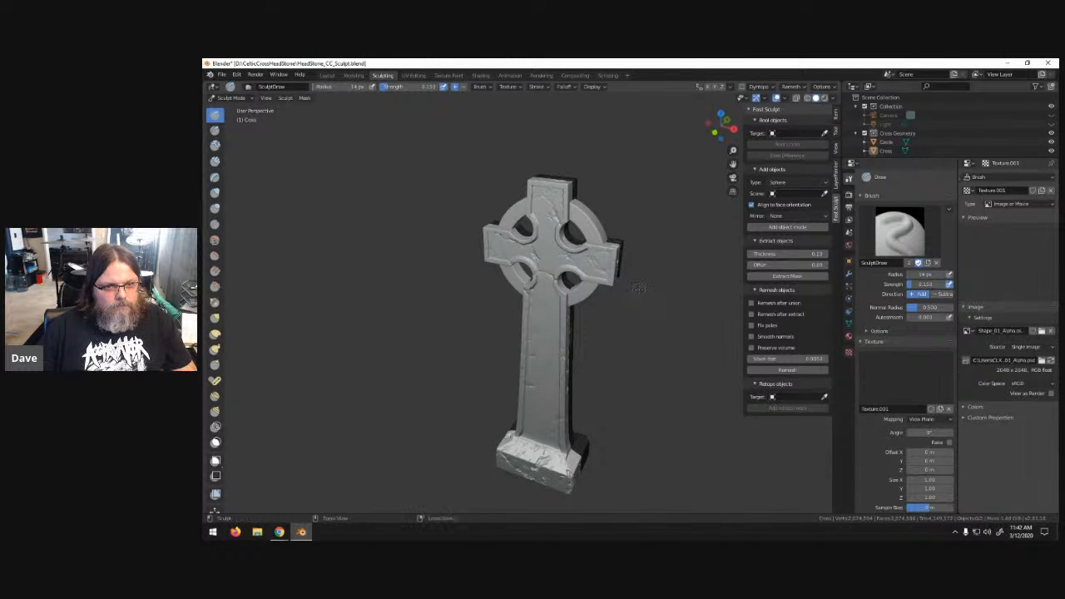
- Load Shape_05_Alpha.psd as the brush texture image and stamp it over the front of the shaft in front view
click(1042, 330)
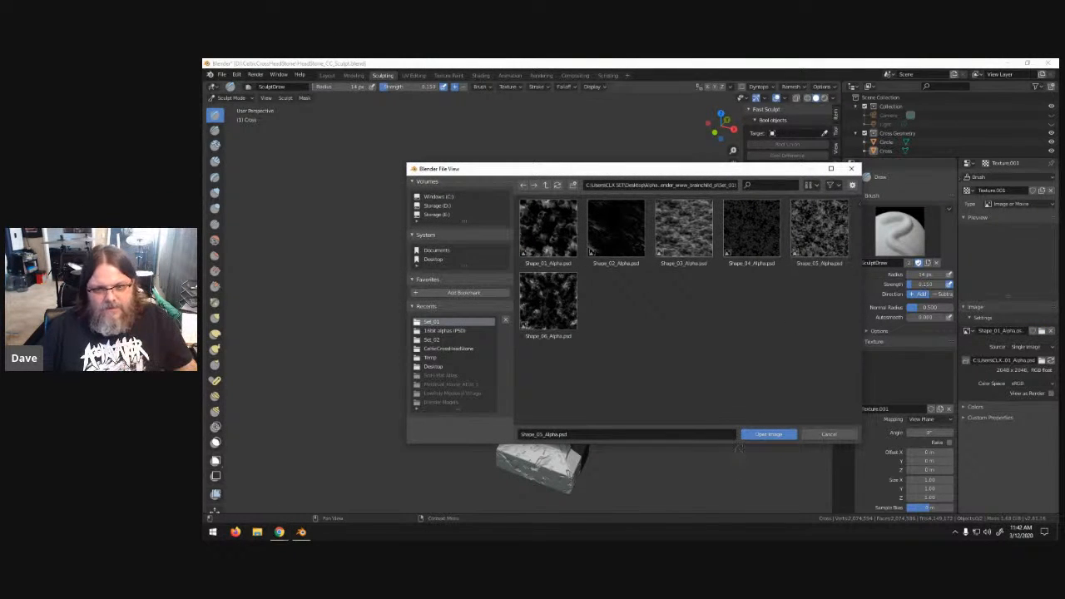
click(767, 433)
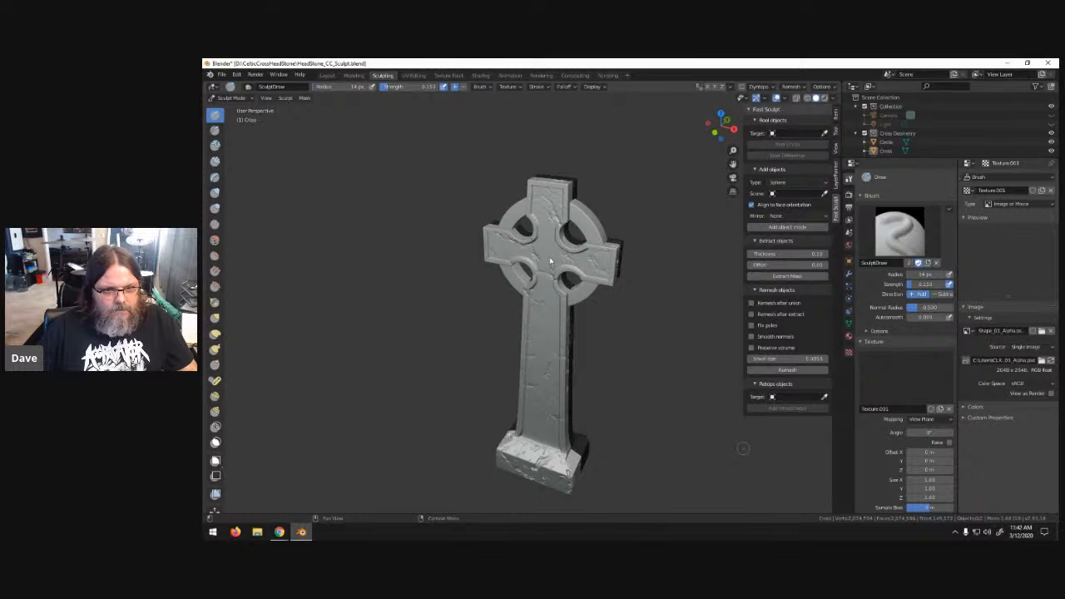
middle_drag(546, 242, 557, 241)
scroll(557, 241, up, 4)
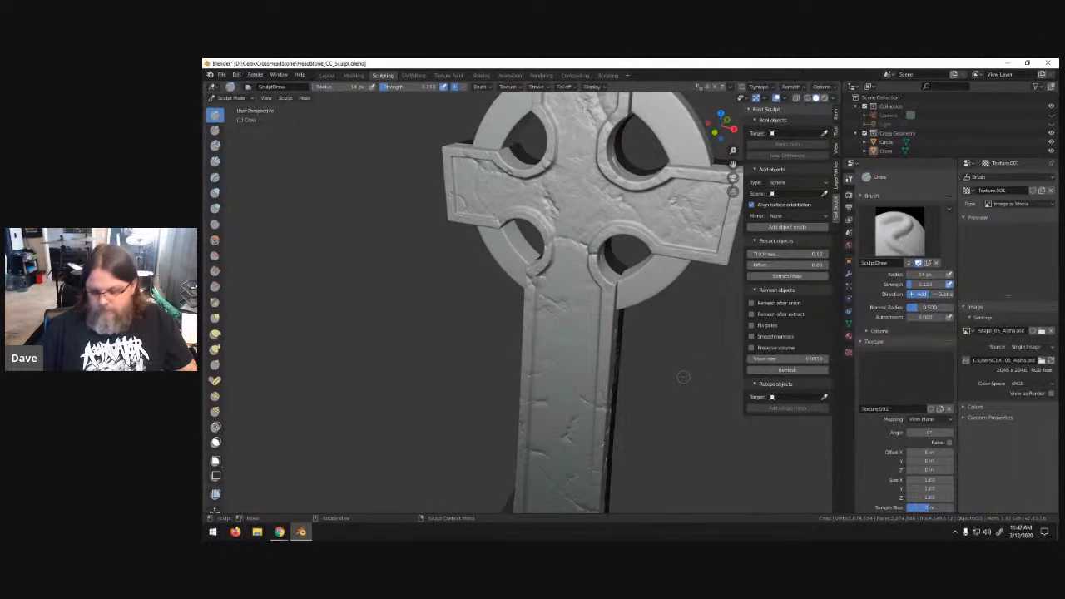
key(KP_1)
scroll(580, 239, up, 4)
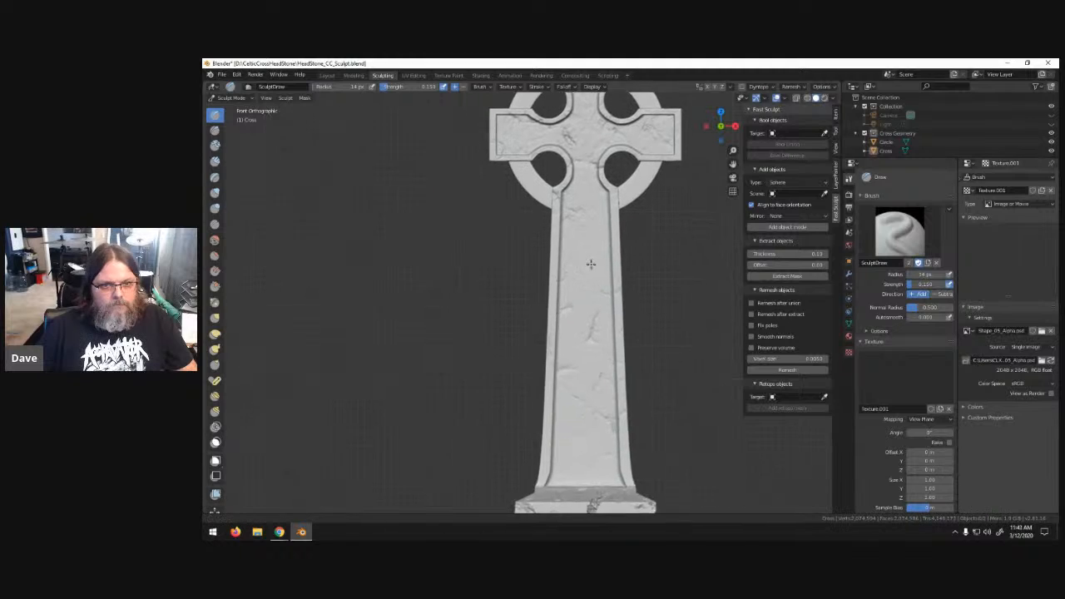
drag(573, 279, 576, 288)
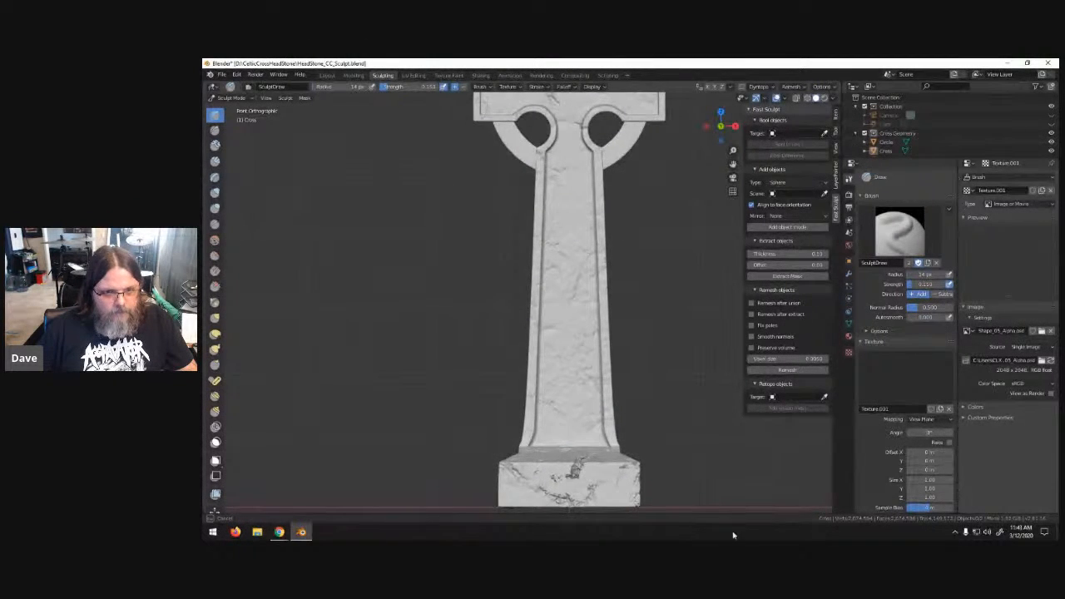
- Invert the mask in the right side view so the front half of the cross is protected instead of the rear half
scroll(615, 299, down, 4)
middle_drag(615, 300, 657, 312)
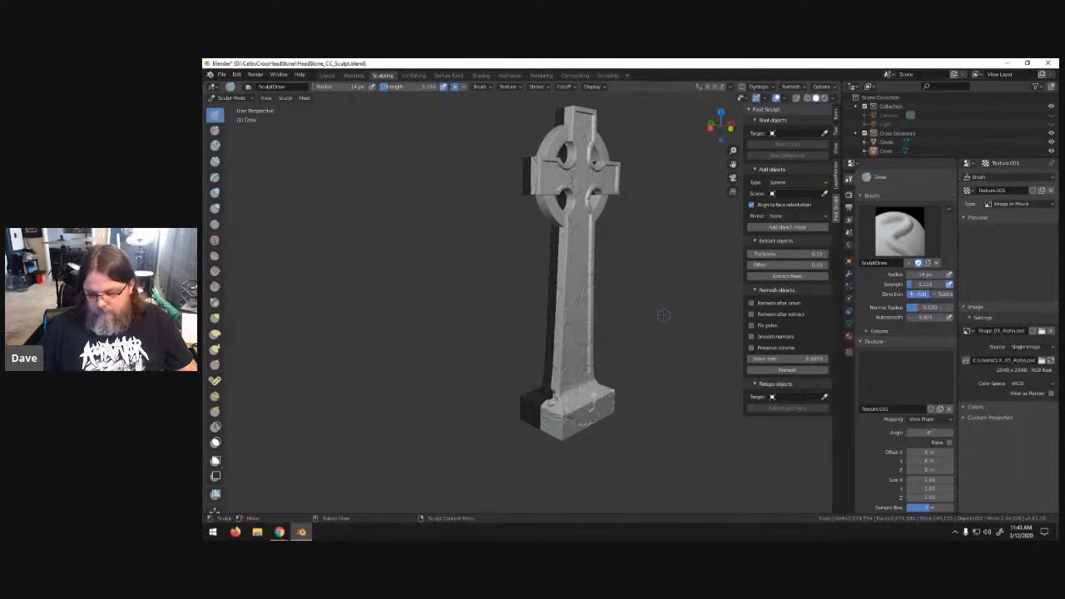
key(KP_3)
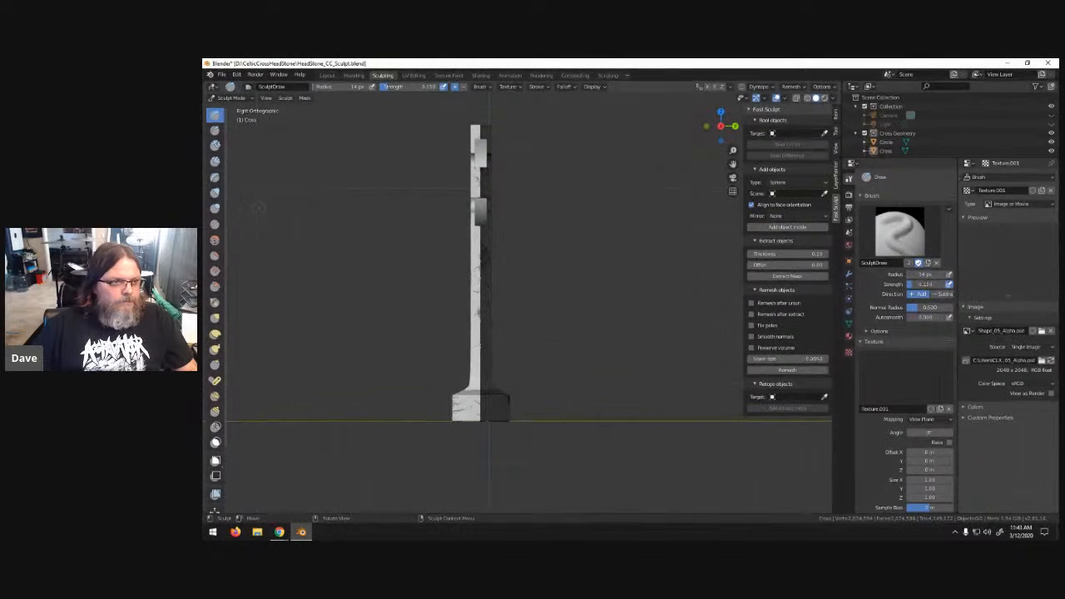
key(ctrl+KP_3)
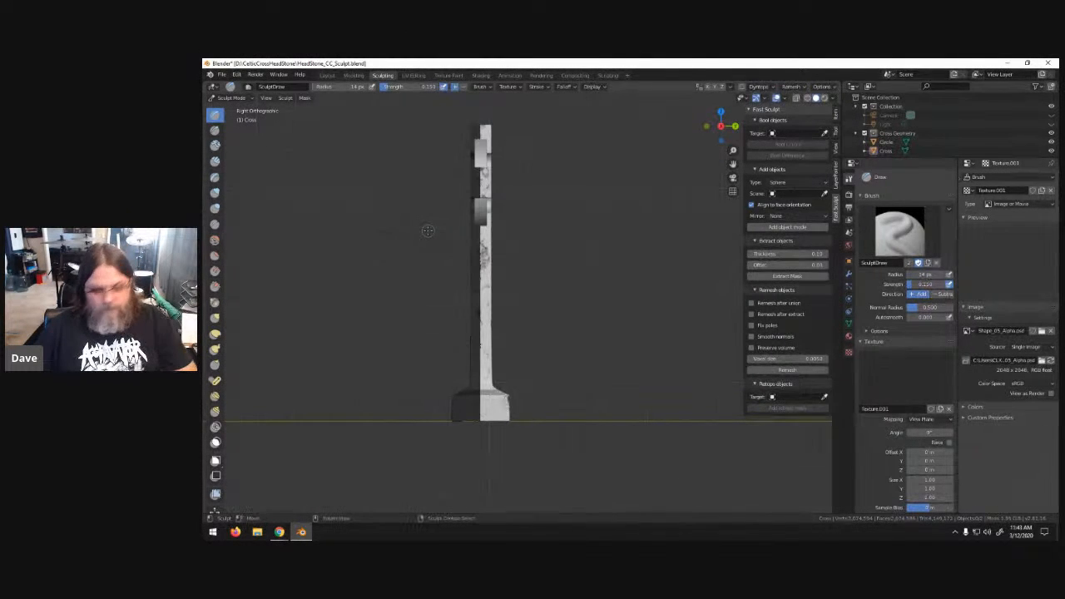
- In back view, stamp the Shape_05 alpha over the rear of the cross head, shaft and base
key(ctrl+KP_1)
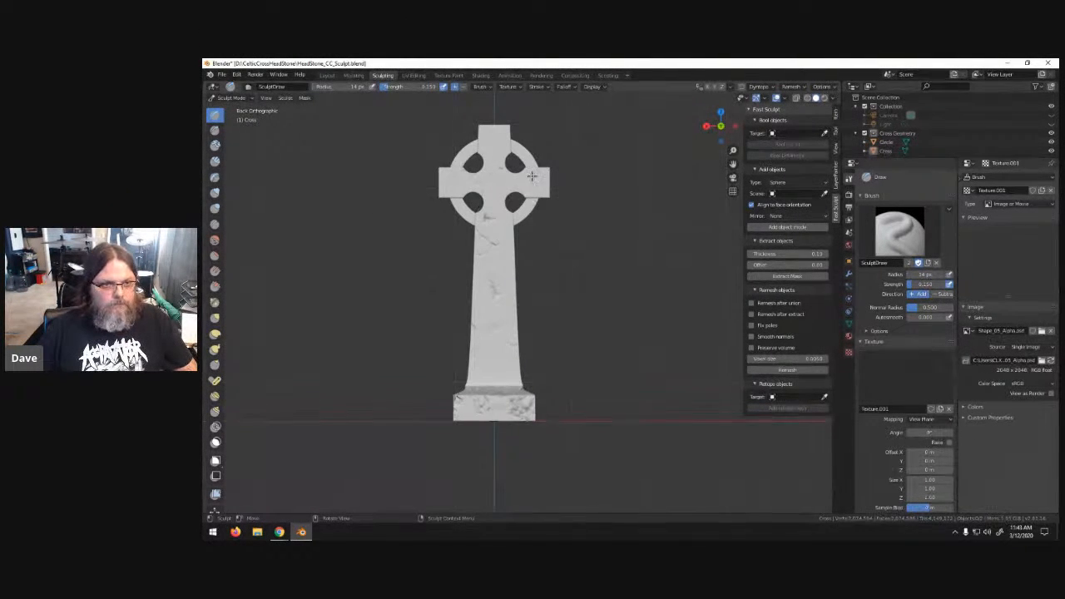
scroll(500, 180, up, 1)
shift+middle_drag(500, 177, 543, 246)
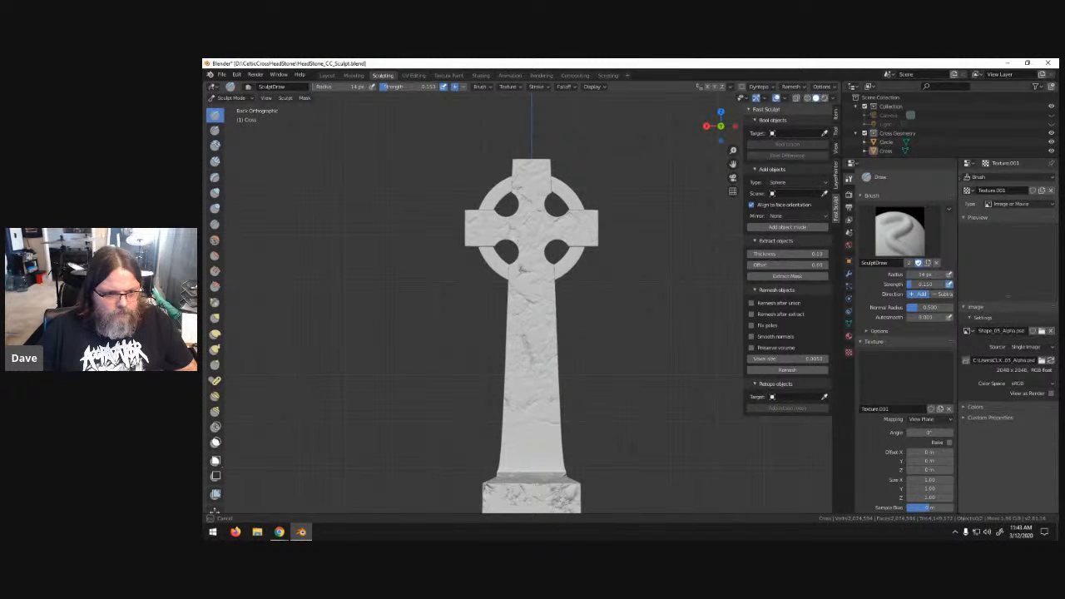
drag(534, 469, 568, 501)
drag(608, 531, 632, 539)
- Remesh the whole cross and inspect the surface roughness on its front and narrow sides
mouse_move(613, 504)
middle_down()
mouse_move(571, 421)
mouse_move(542, 424)
middle_up()
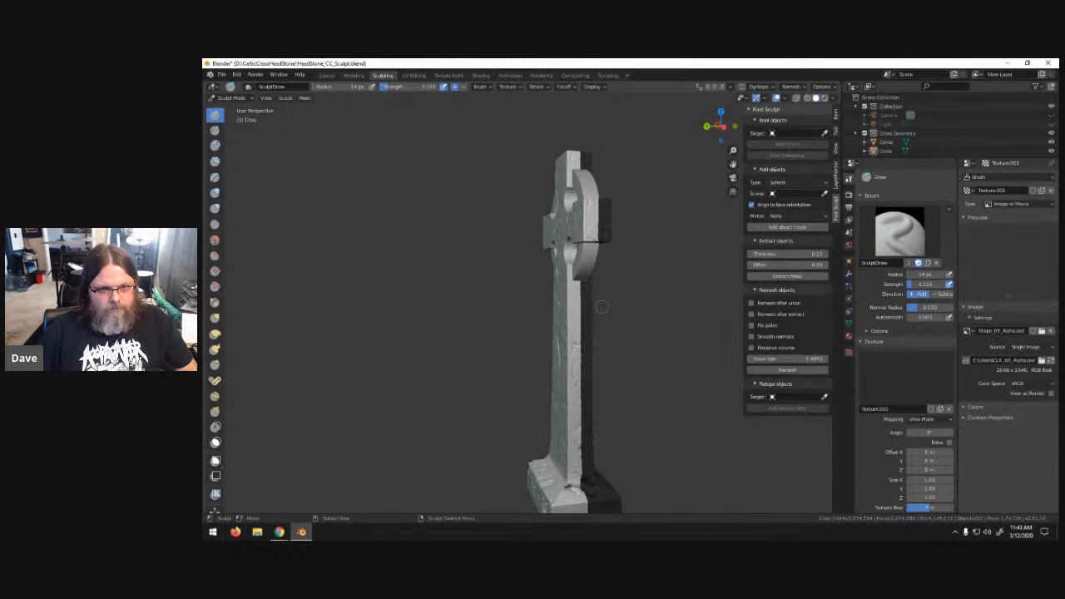
middle_drag(583, 294, 509, 301)
click(788, 370)
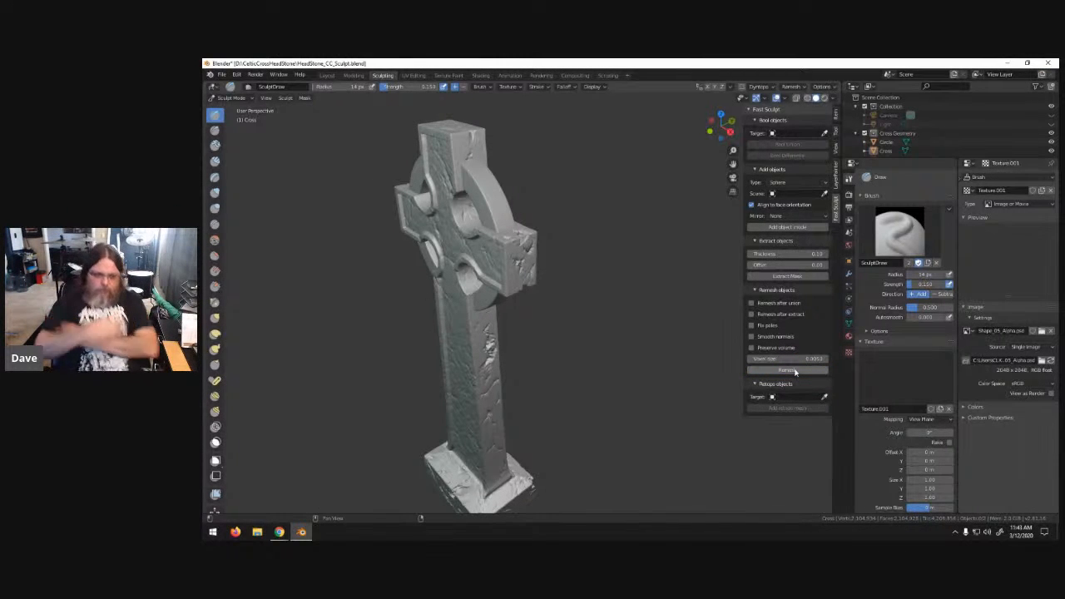
middle_drag(508, 363, 516, 341)
scroll(576, 343, down, 4)
middle_drag(616, 340, 597, 293)
scroll(619, 346, up, 4)
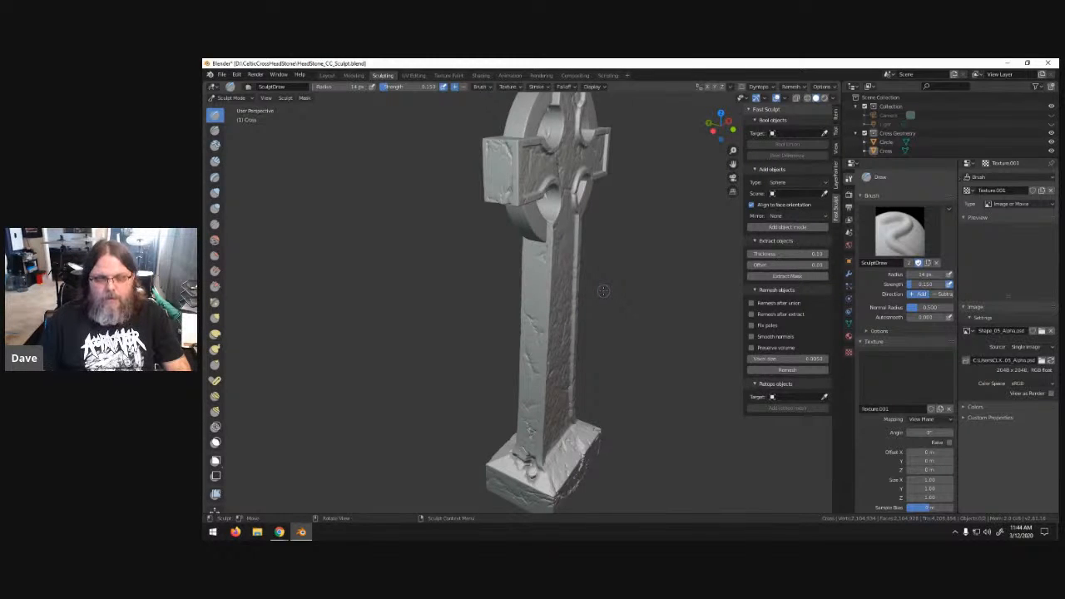
- In the right side view, box-mask the whole cross over its full height and depth
key(KP_3)
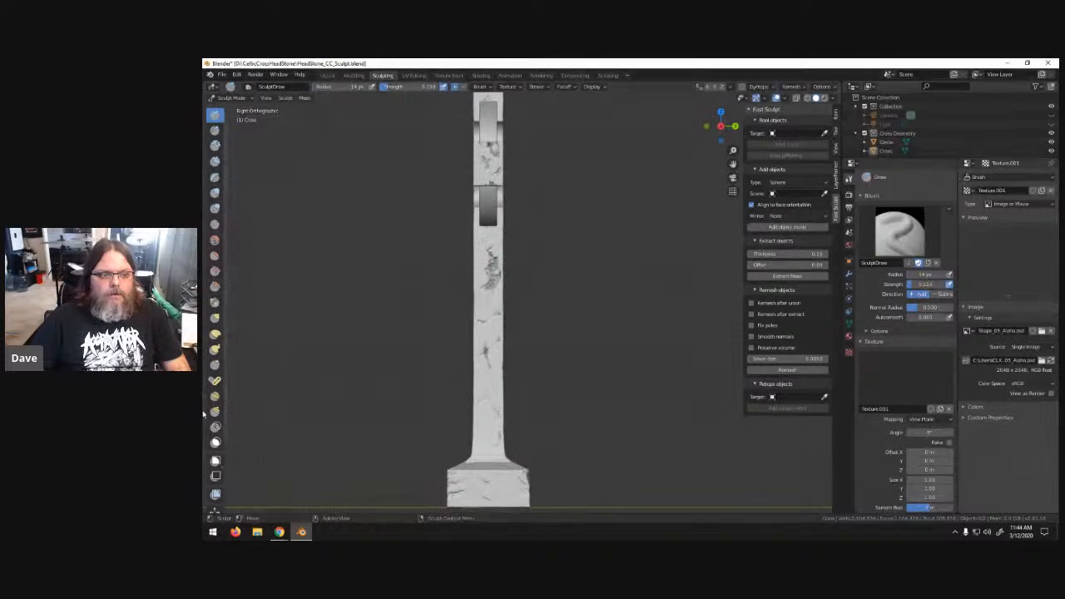
click(214, 461)
scroll(335, 348, down, 1)
scroll(334, 347, down, 1)
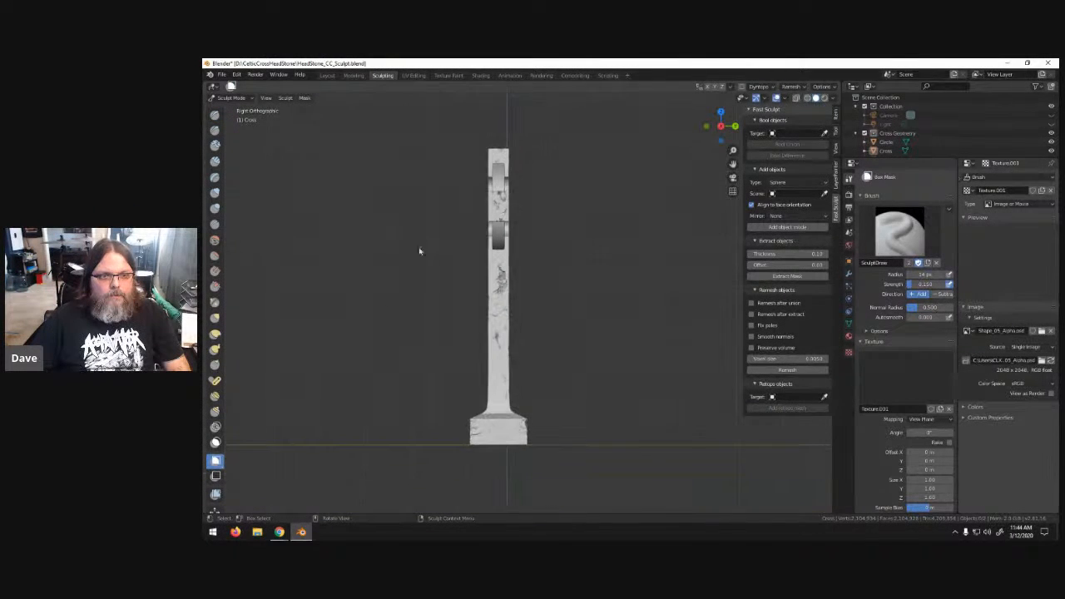
drag(442, 119, 647, 464)
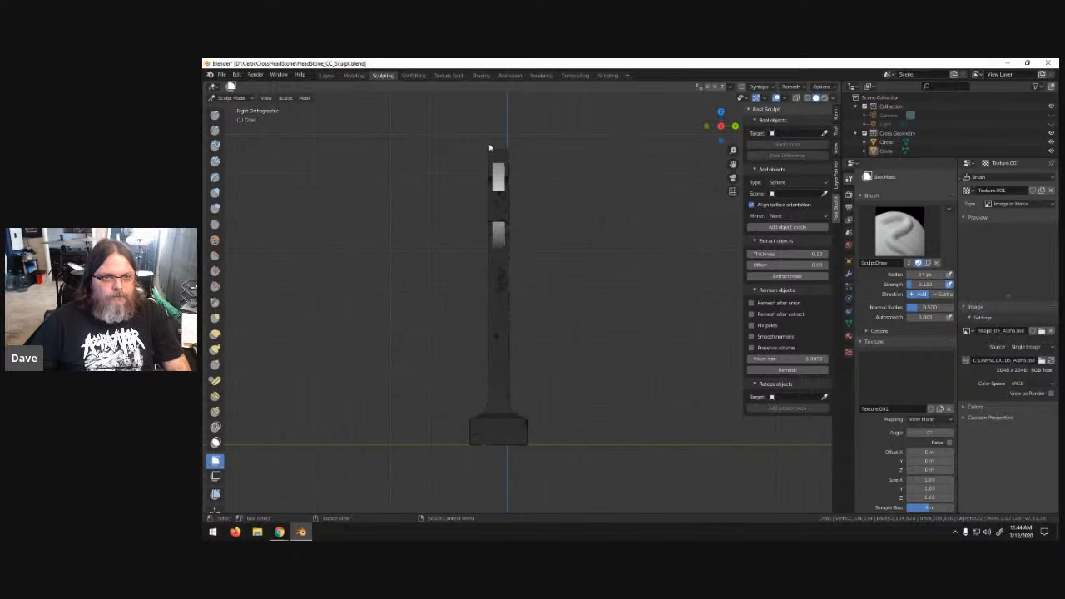
- Box-unmask the narrow side face of the shaft and head, and the side face of the base
drag(490, 143, 507, 411)
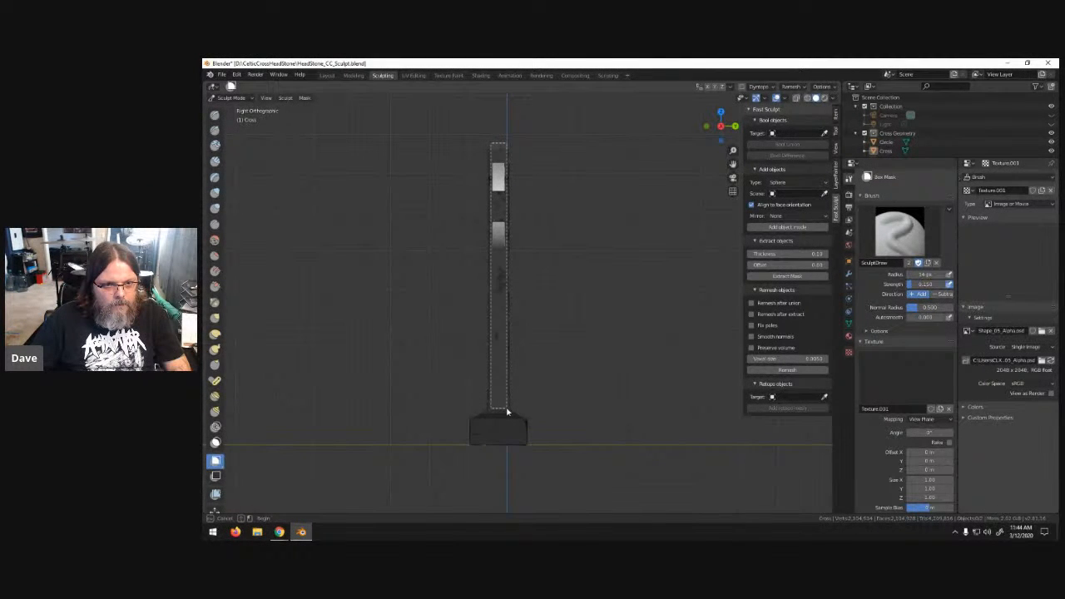
drag(506, 411, 506, 411)
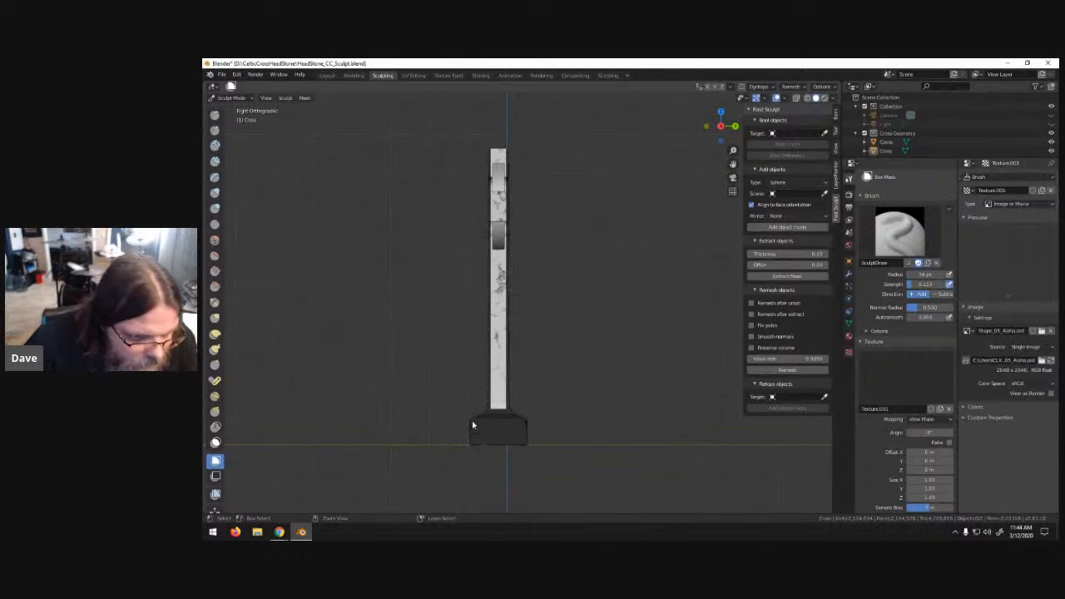
drag(471, 421, 524, 463)
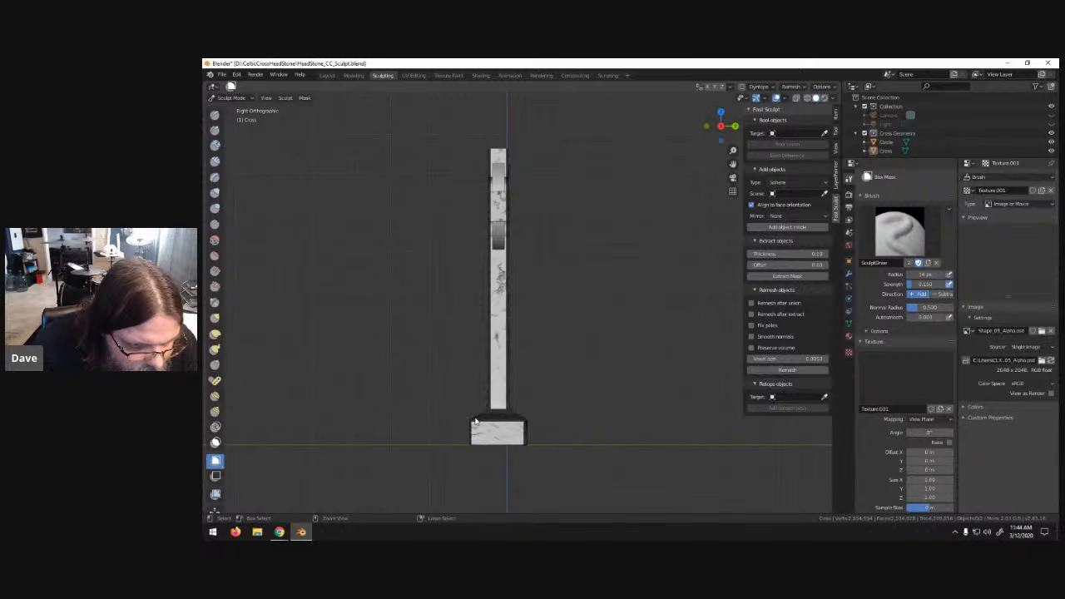
drag(473, 422, 522, 432)
- Use the Mask brush to erase the mask from the shaft's lower flare and the sloped shoulder of the base in side view
click(216, 442)
scroll(522, 409, up, 5)
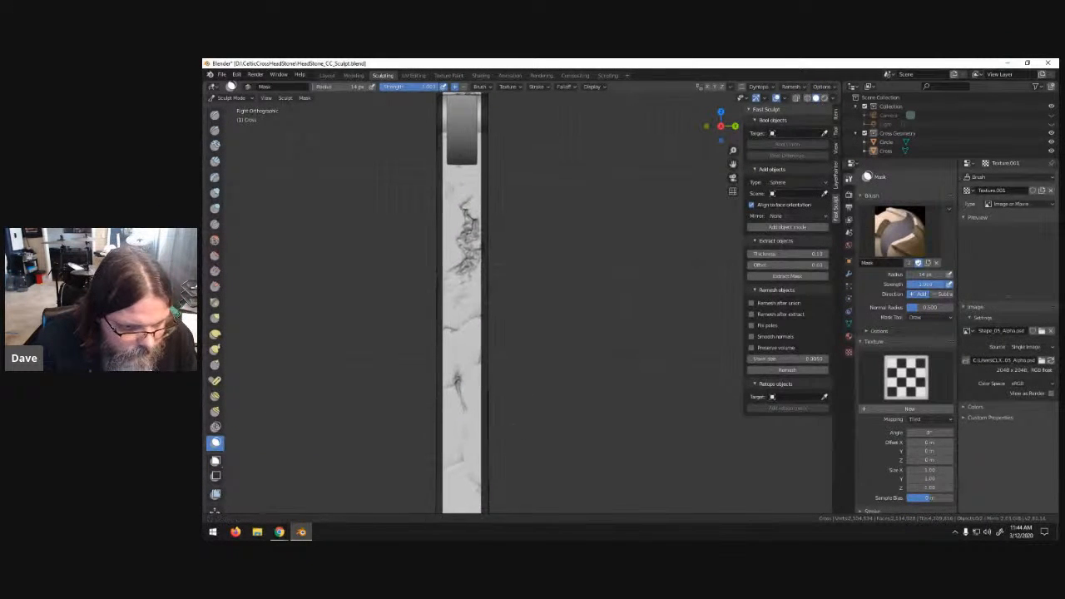
scroll(514, 427, down, 4)
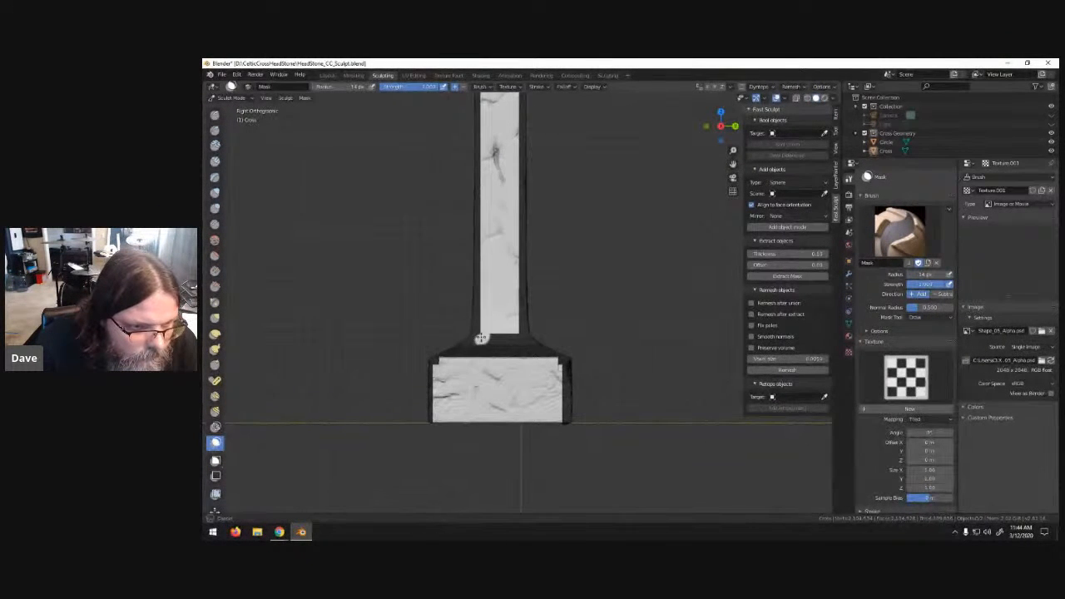
drag(481, 336, 473, 349)
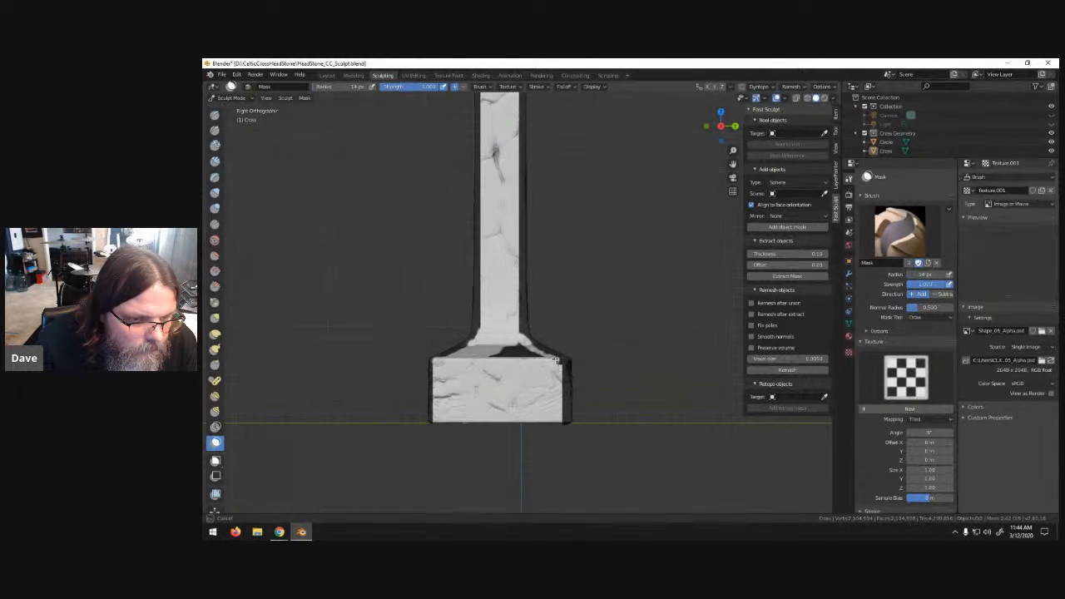
mouse_move(515, 329)
ctrl+mouse_down()
mouse_move(518, 344)
mouse_move(495, 354)
mouse_move(506, 356)
ctrl+mouse_up()
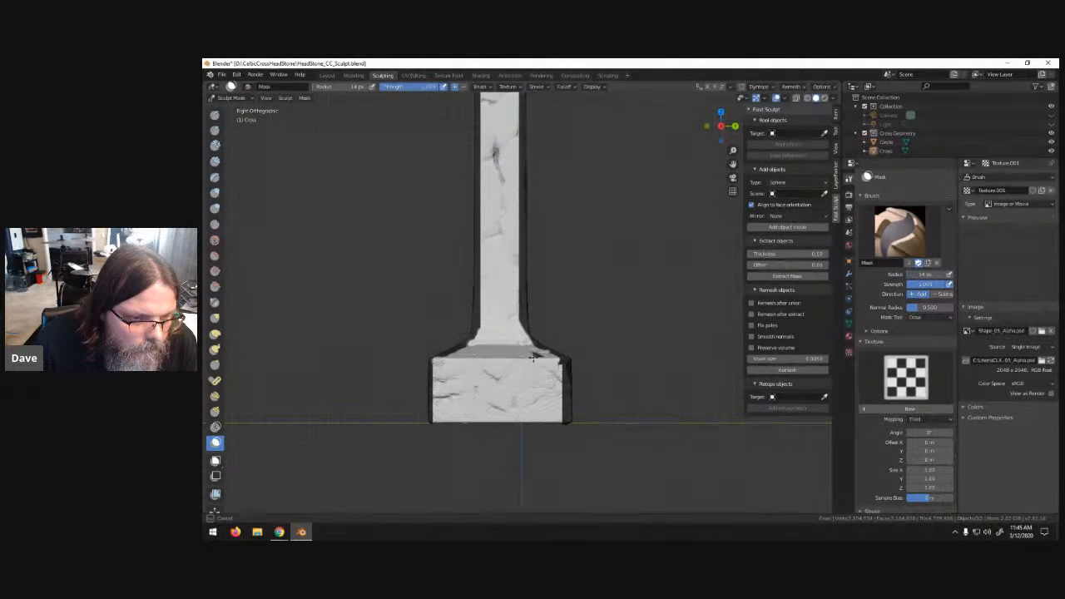
drag(522, 350, 556, 361)
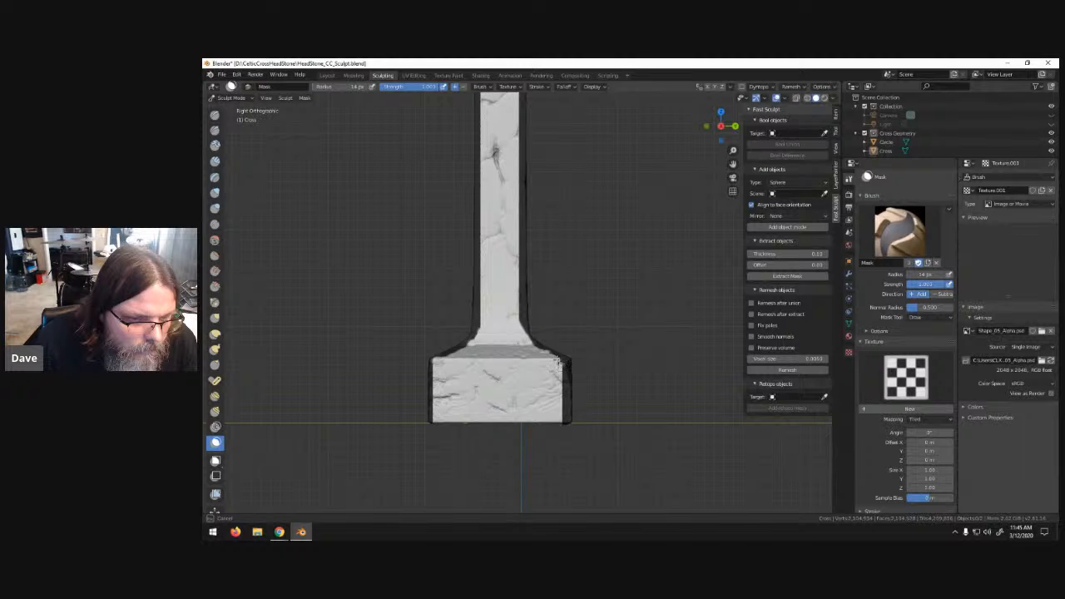
- Erase the remaining mask from the base's sloped side shoulder and around the shaft's foot in perspective view
scroll(582, 341, down, 6)
middle_drag(601, 304, 477, 315)
scroll(597, 352, up, 2)
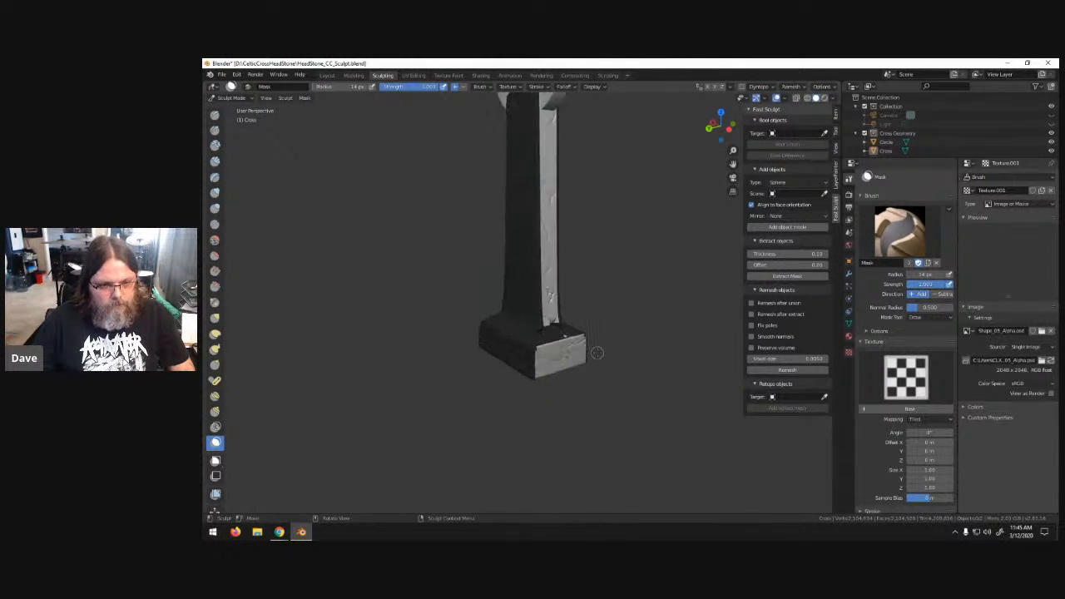
scroll(597, 352, up, 2)
drag(542, 369, 558, 354)
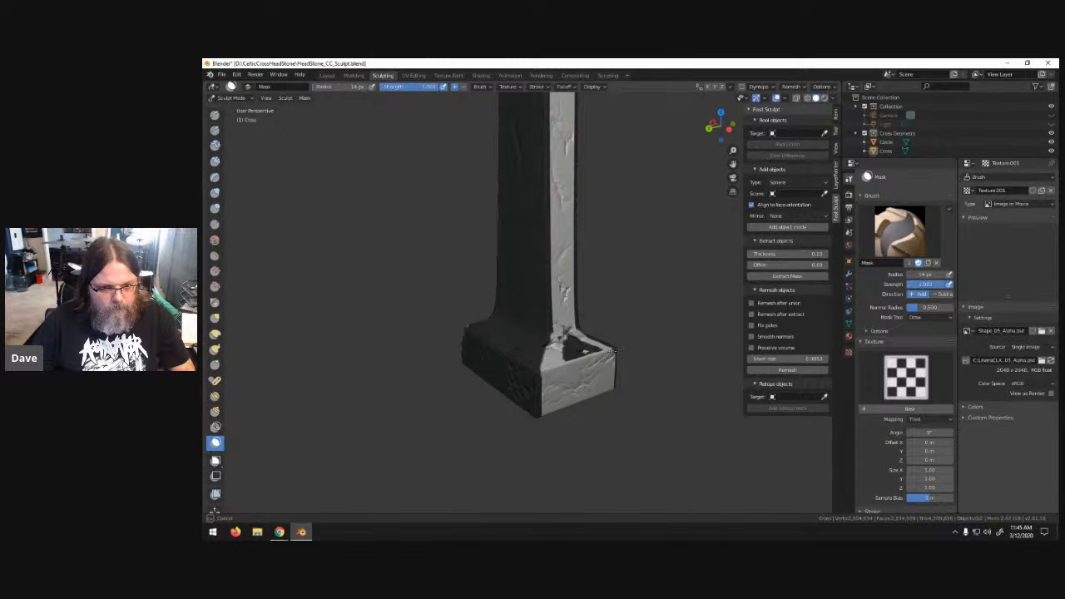
middle_drag(611, 352, 532, 349)
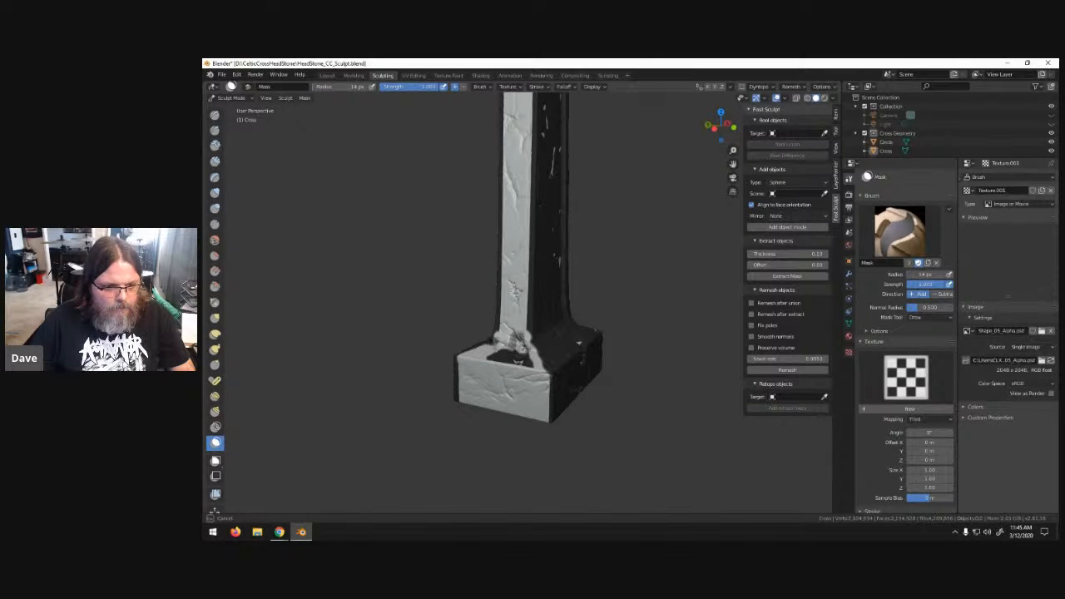
mouse_move(520, 346)
ctrl+mouse_down()
mouse_move(524, 358)
mouse_move(485, 356)
mouse_move(515, 352)
ctrl+mouse_up()
middle_drag(515, 360, 542, 356)
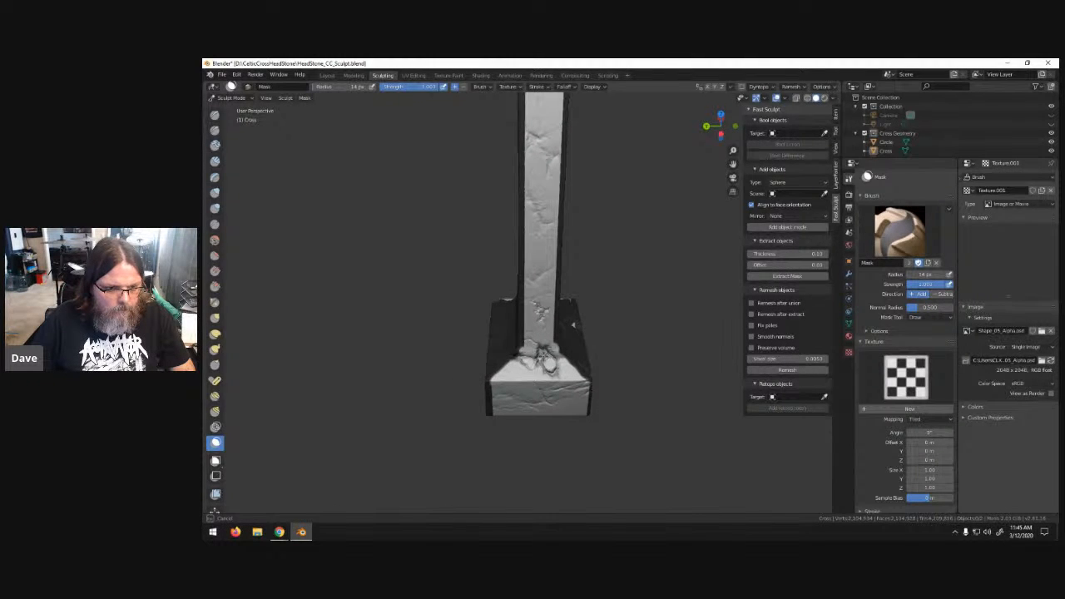
- Use the Draw brush with the alpha texture to sculpt stone roughness onto the head and arm end of the cross in right side view
scroll(533, 353, down, 3)
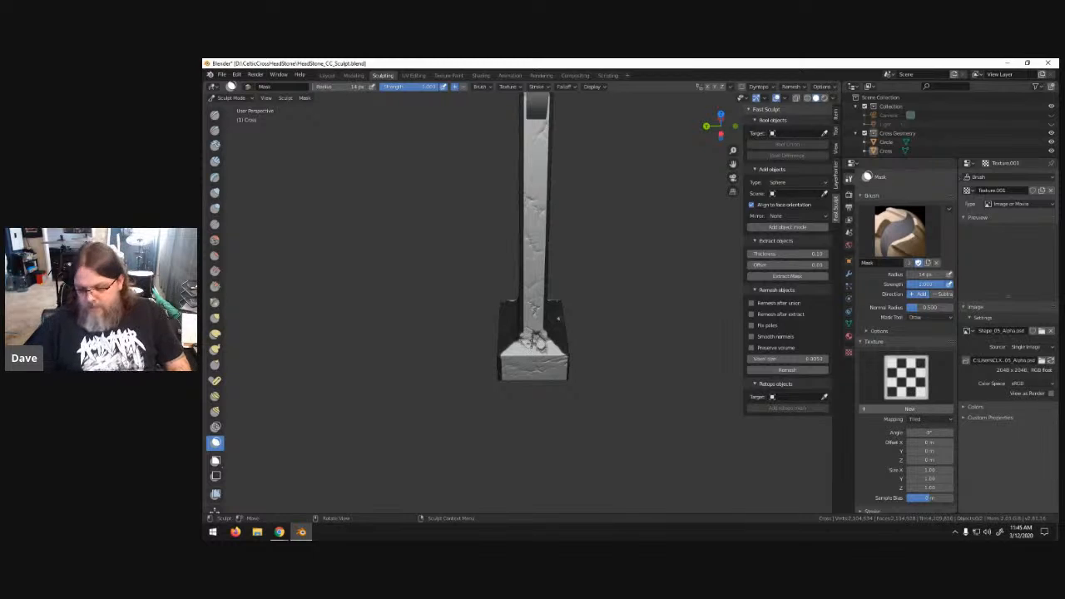
middle_drag(532, 341, 499, 353)
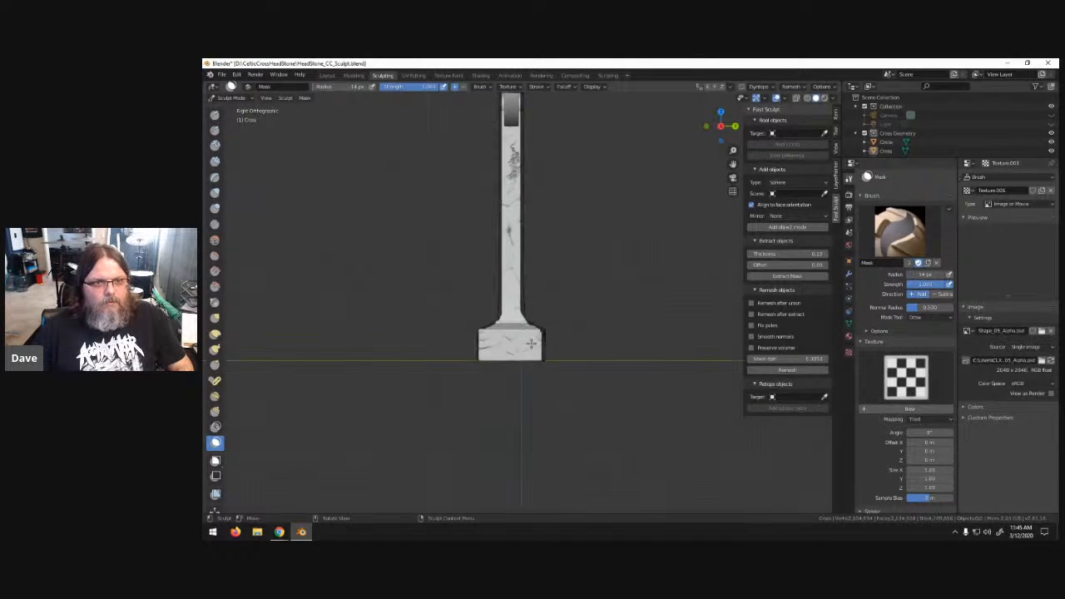
click(214, 116)
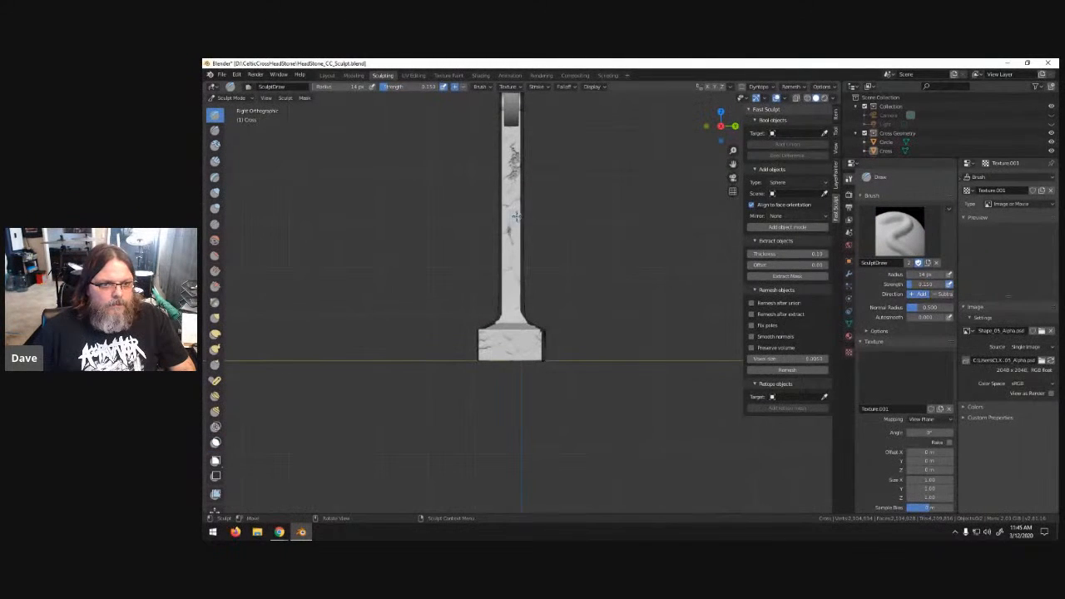
shift+middle_drag(545, 155, 575, 270)
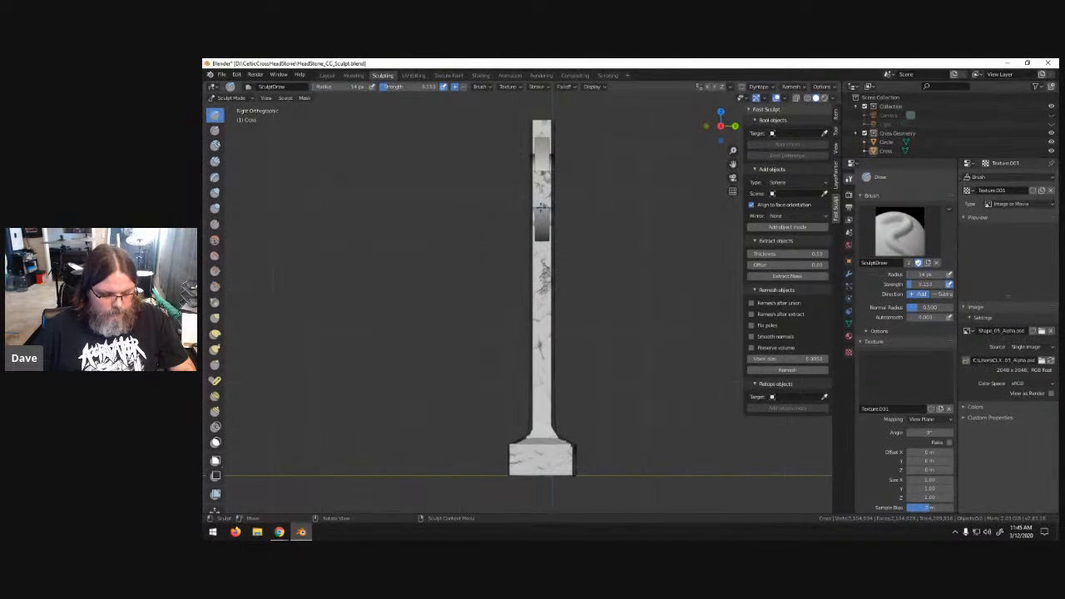
shift+drag(541, 207, 542, 208)
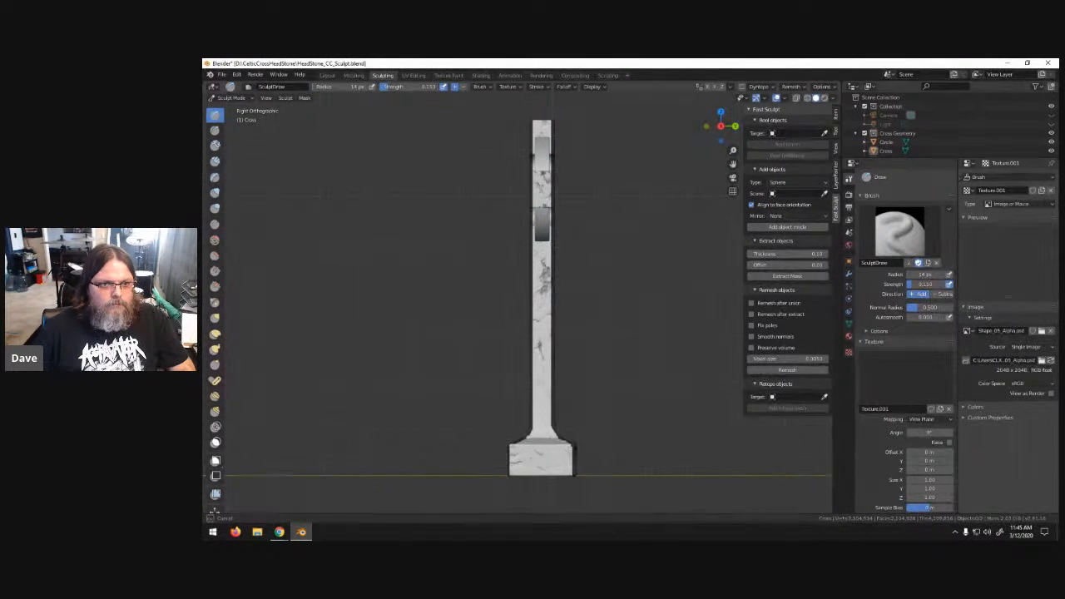
scroll(529, 300, up, 4)
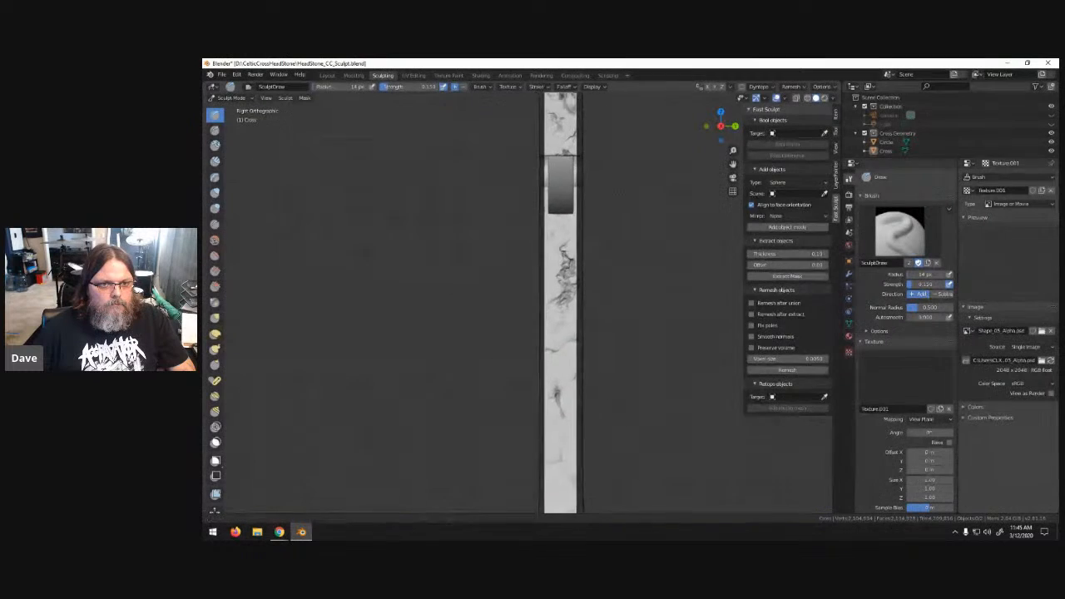
scroll(616, 283, up, 4)
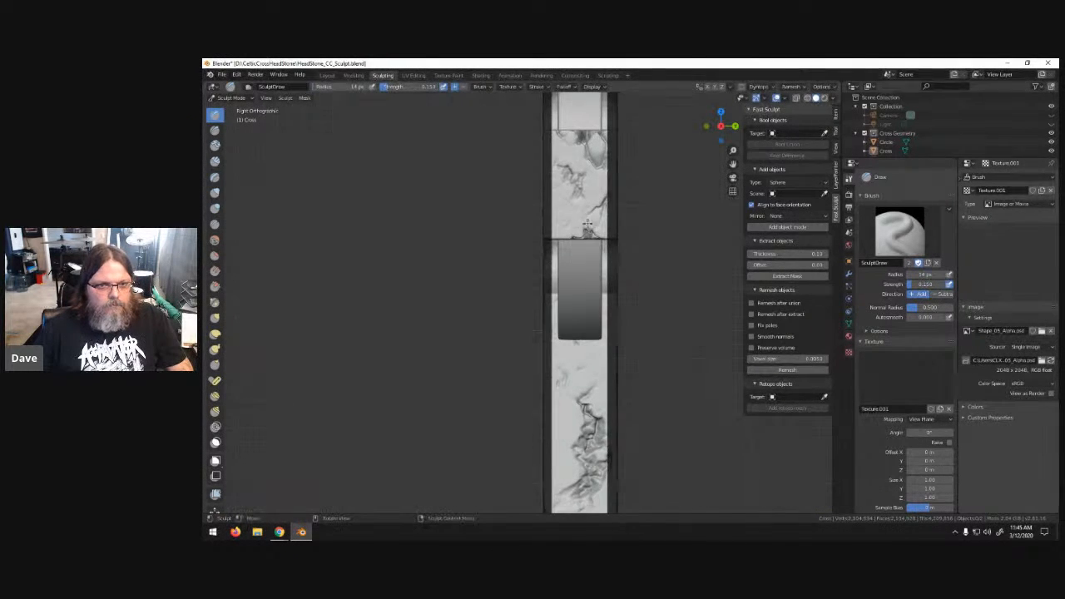
mouse_move(572, 208)
mouse_down()
mouse_move(559, 182)
mouse_move(583, 173)
mouse_up()
mouse_move(634, 187)
shift+middle_down()
mouse_move(650, 235)
mouse_move(597, 227)
shift+middle_up()
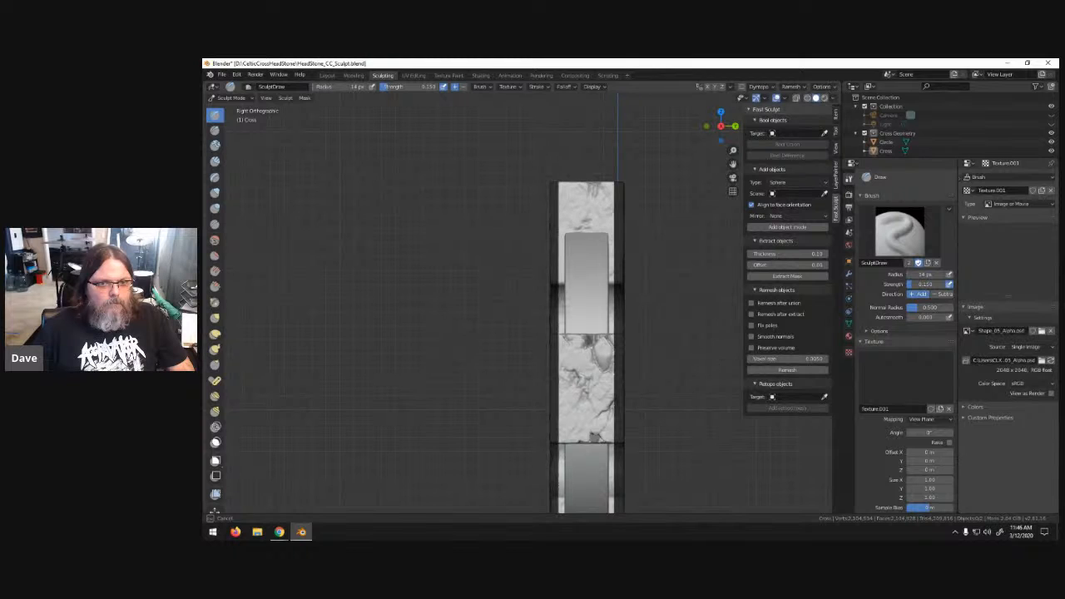
- Continue the textured Draw strokes down the shaft and onto the base in right side view
shift+middle_drag(713, 456, 622, 411)
scroll(622, 411, down, 2)
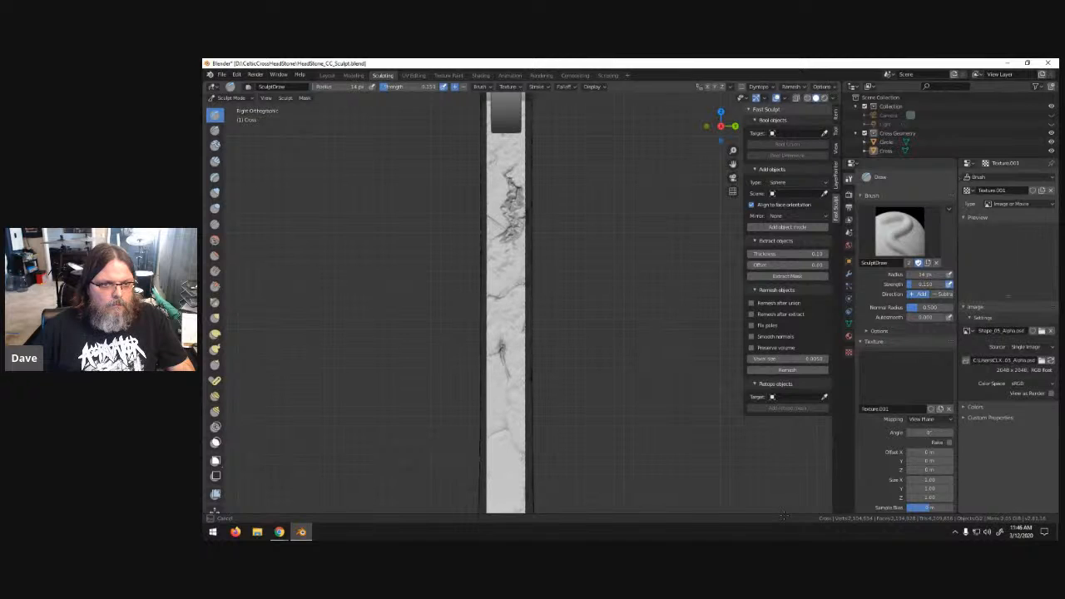
shift+middle_drag(784, 514, 782, 506)
shift+middle_drag(505, 490, 483, 297)
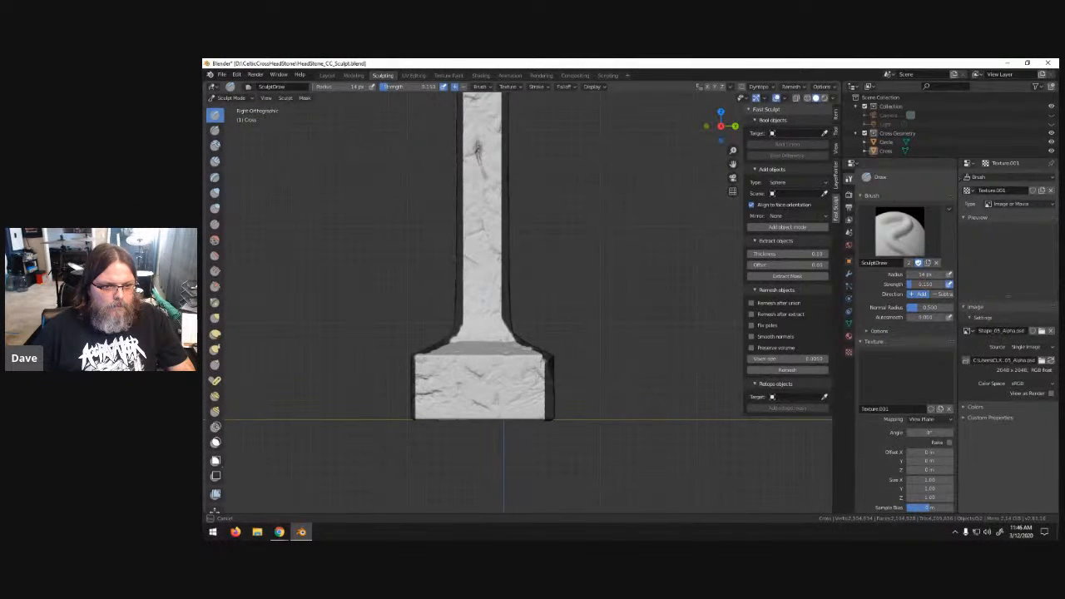
- In left side view, sculpt stone roughness onto the head and arm end of the cross with the textured Draw brush
scroll(589, 311, down, 1)
middle_drag(589, 311, 404, 301)
shift+middle_drag(544, 245, 529, 357)
key(ctrl+KP_3)
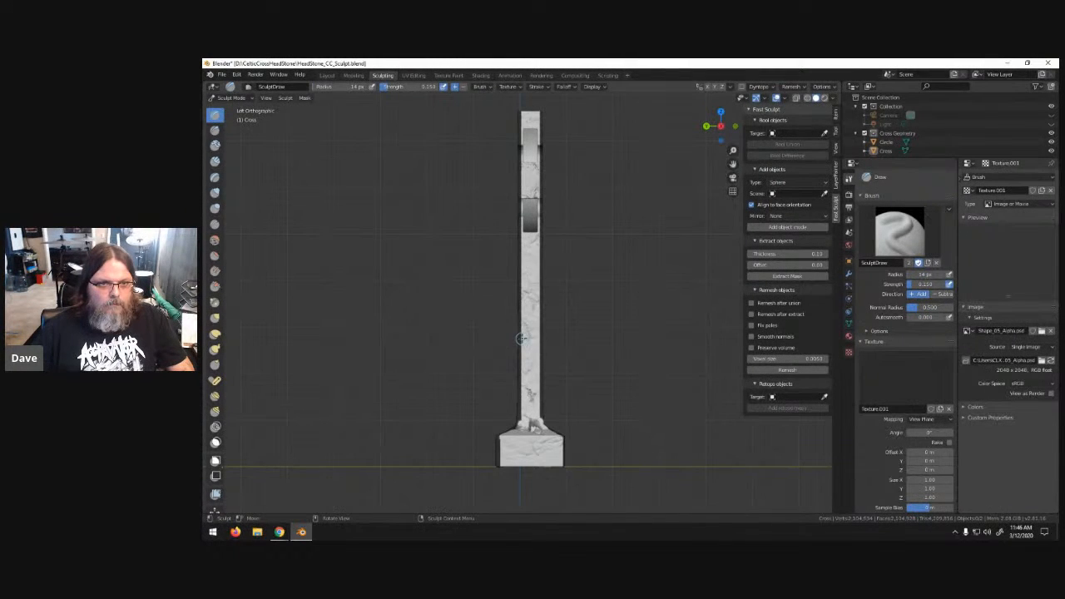
drag(530, 132, 535, 138)
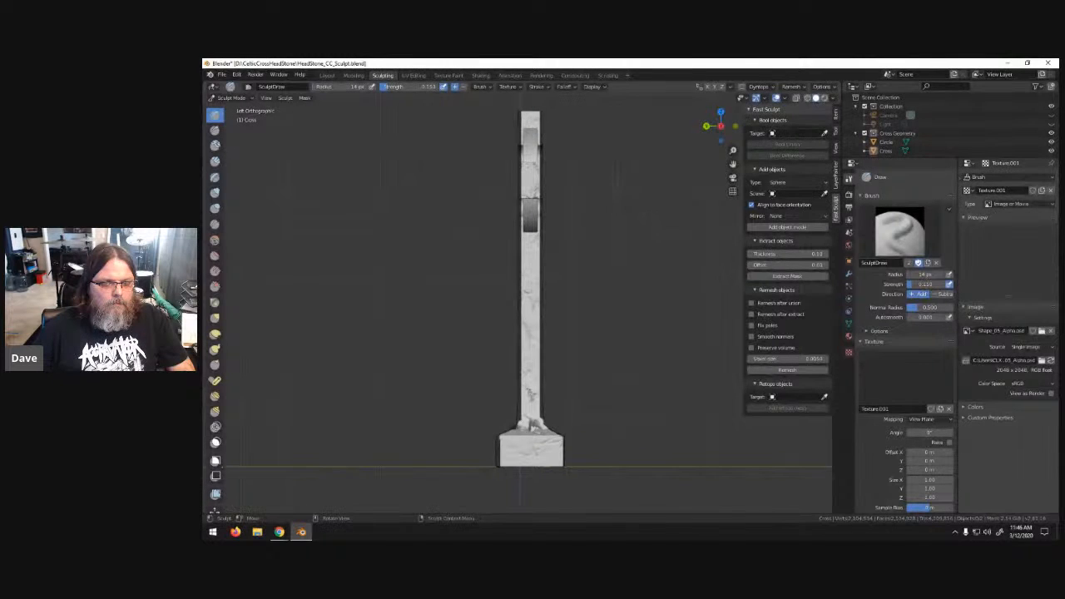
mouse_move(619, 167)
shift+middle_down()
mouse_move(629, 276)
mouse_move(567, 268)
shift+middle_up()
scroll(631, 275, up, 5)
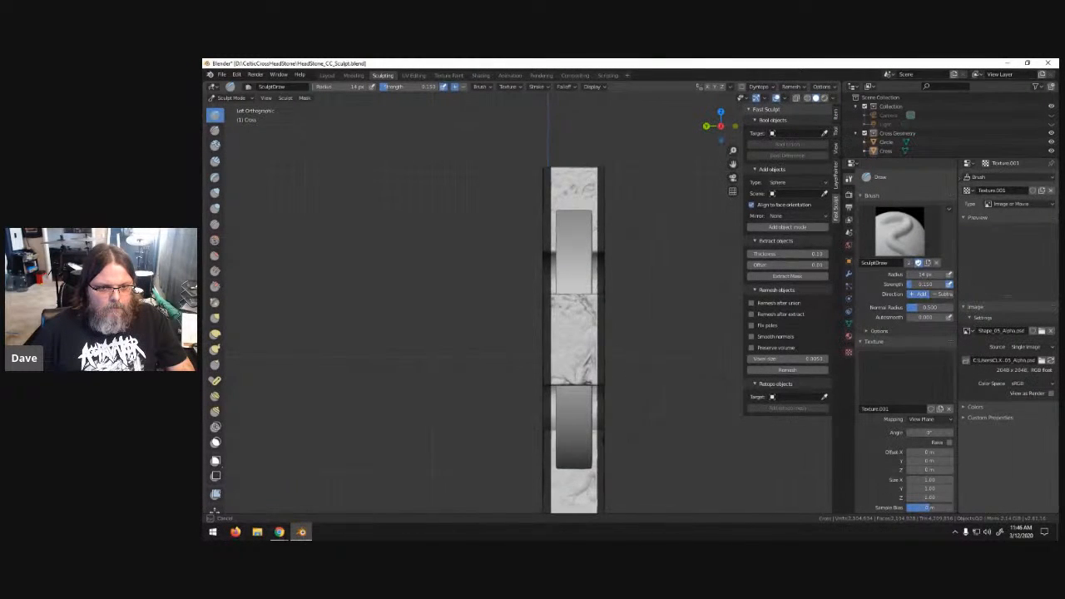
- Sculpt the same roughness along the shaft and base in left side view
shift+middle_drag(643, 503, 620, 262)
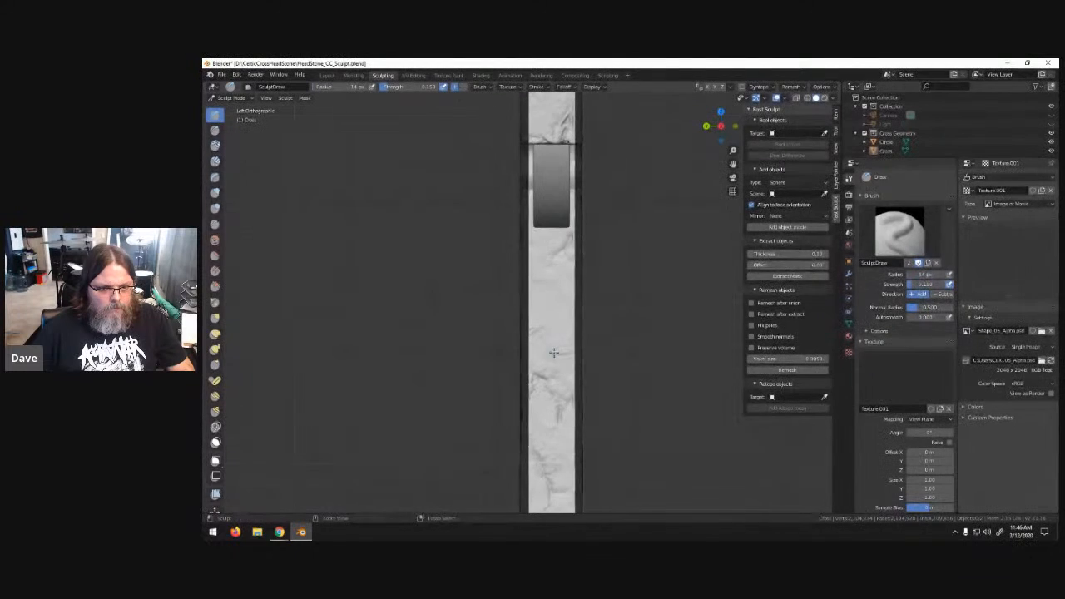
scroll(599, 264, down, 2)
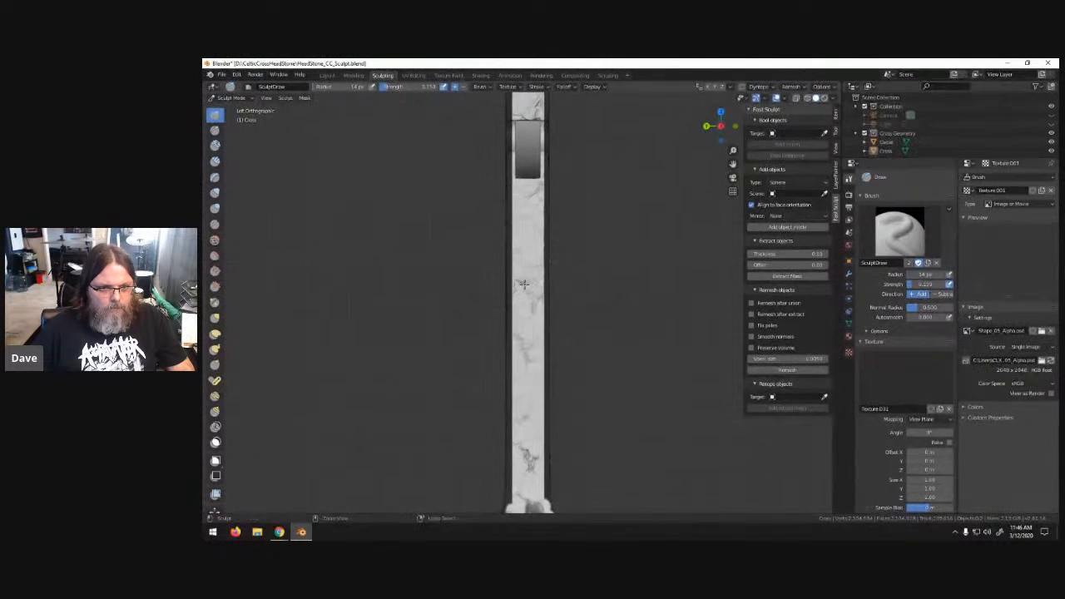
drag(528, 282, 539, 290)
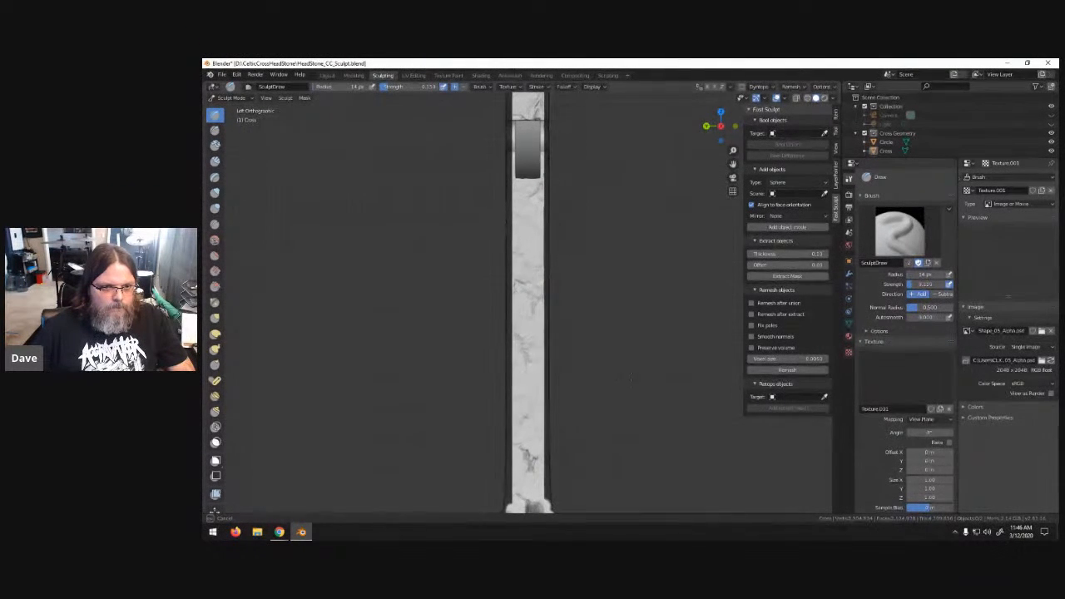
shift+middle_drag(531, 451, 521, 296)
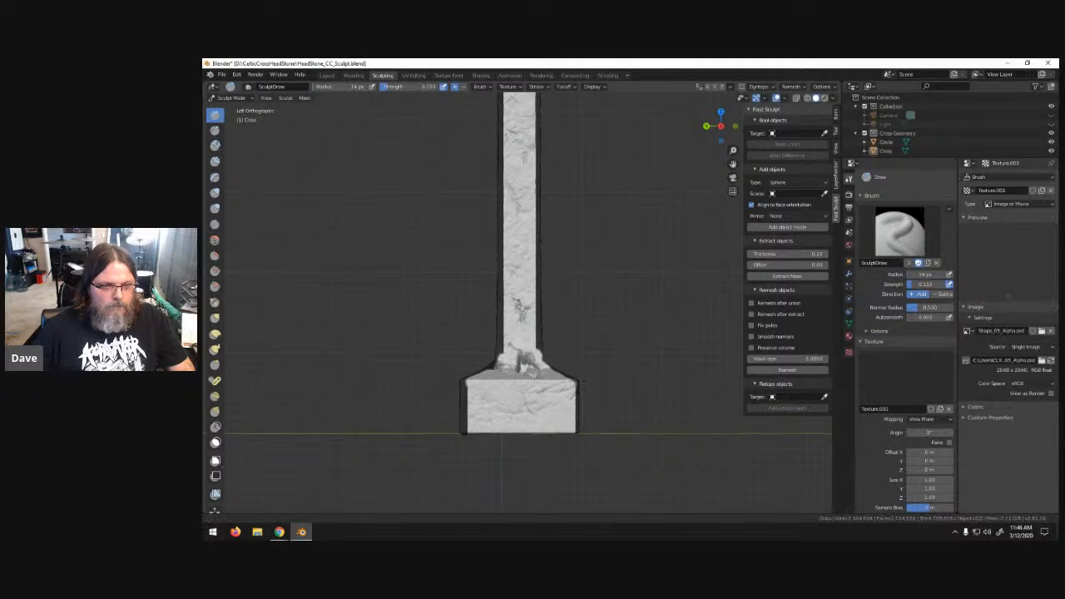
- Examine the roughened side faces, arm tops, head and underside of the masked cross from all around
shift+middle_drag(518, 112, 539, 311)
middle_drag(539, 311, 569, 230)
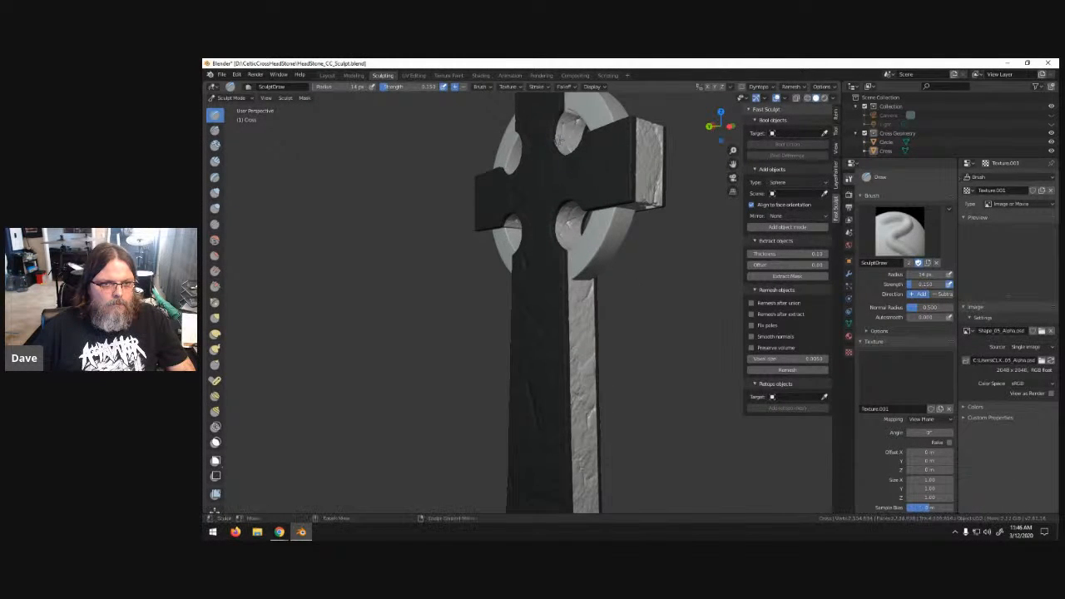
mouse_move(524, 170)
middle_down()
mouse_move(537, 171)
mouse_move(507, 173)
mouse_move(517, 176)
middle_up()
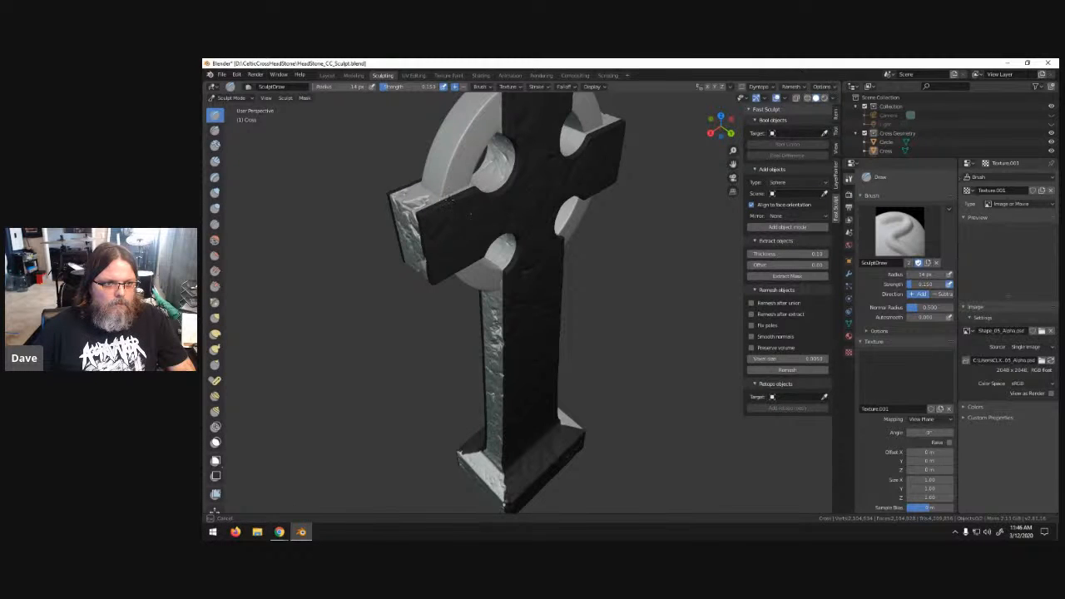
middle_drag(441, 271, 460, 316)
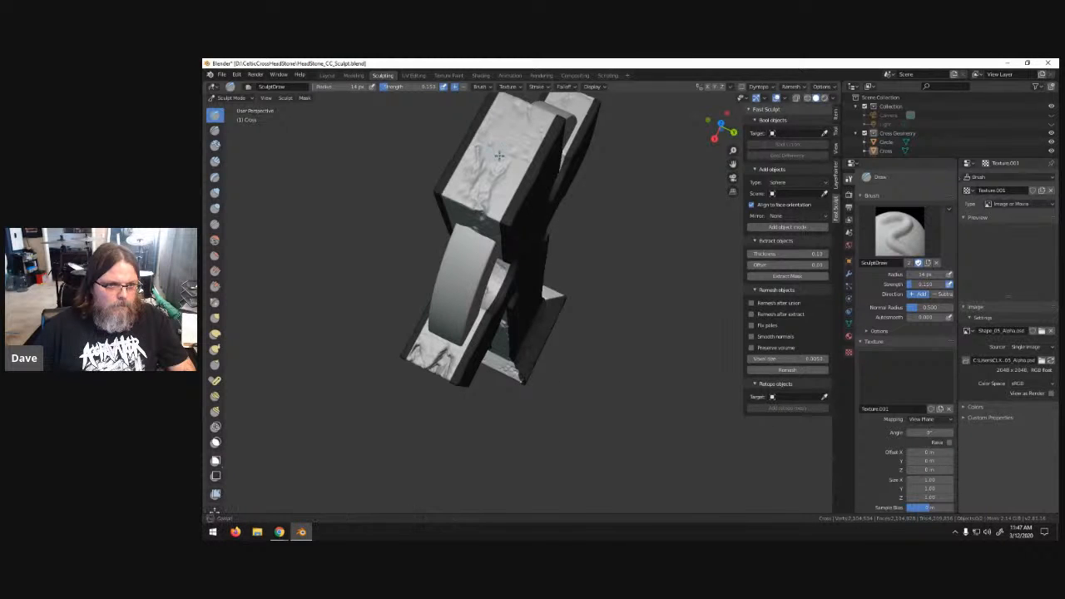
middle_drag(658, 225, 612, 226)
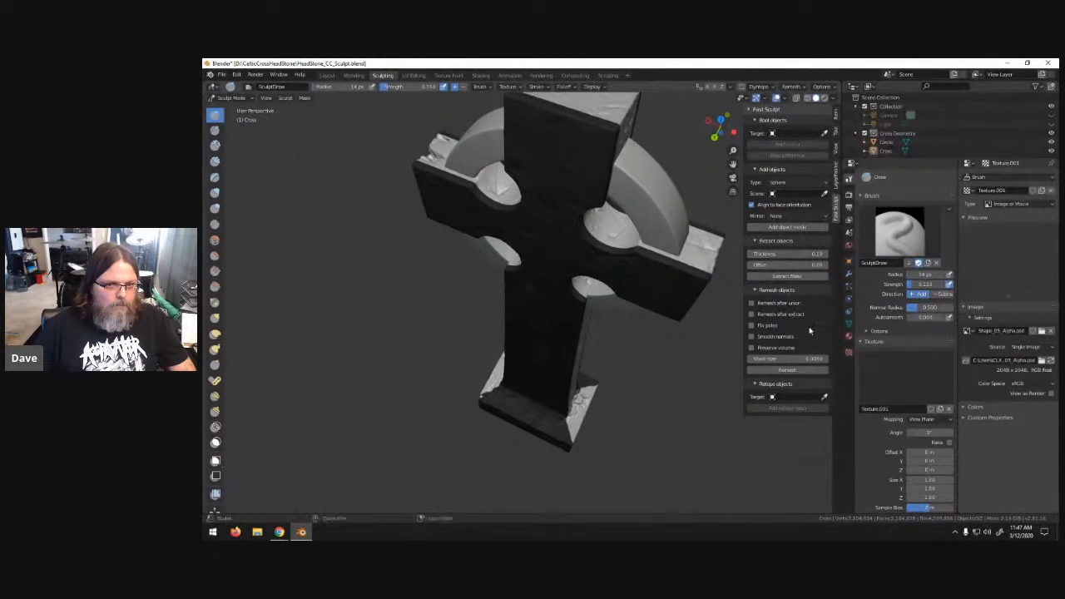
middle_drag(616, 196, 632, 215)
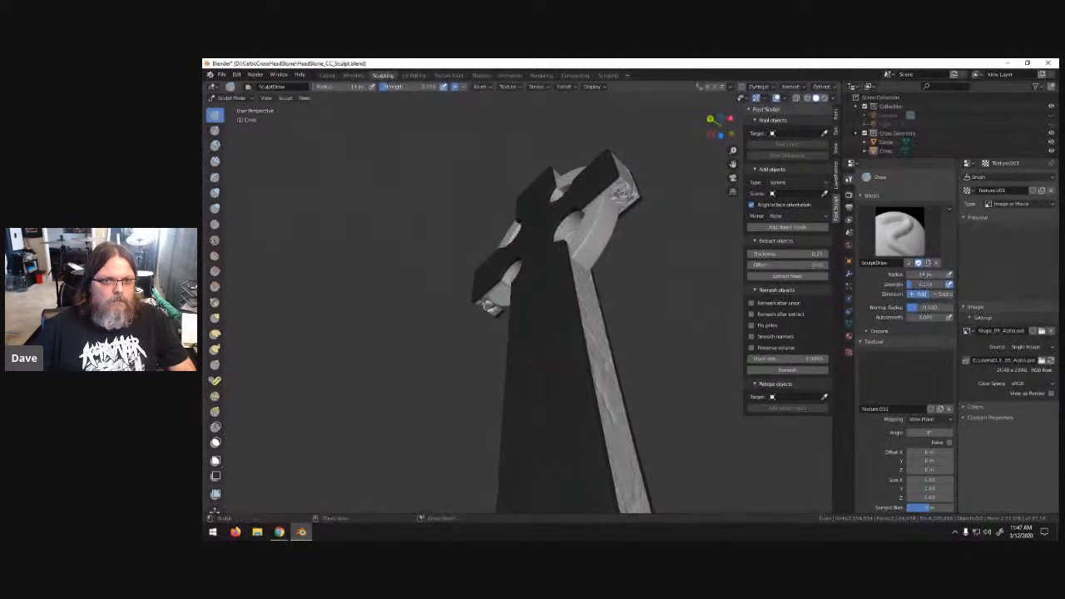
middle_drag(560, 291, 563, 278)
ctrl+drag(459, 273, 459, 274)
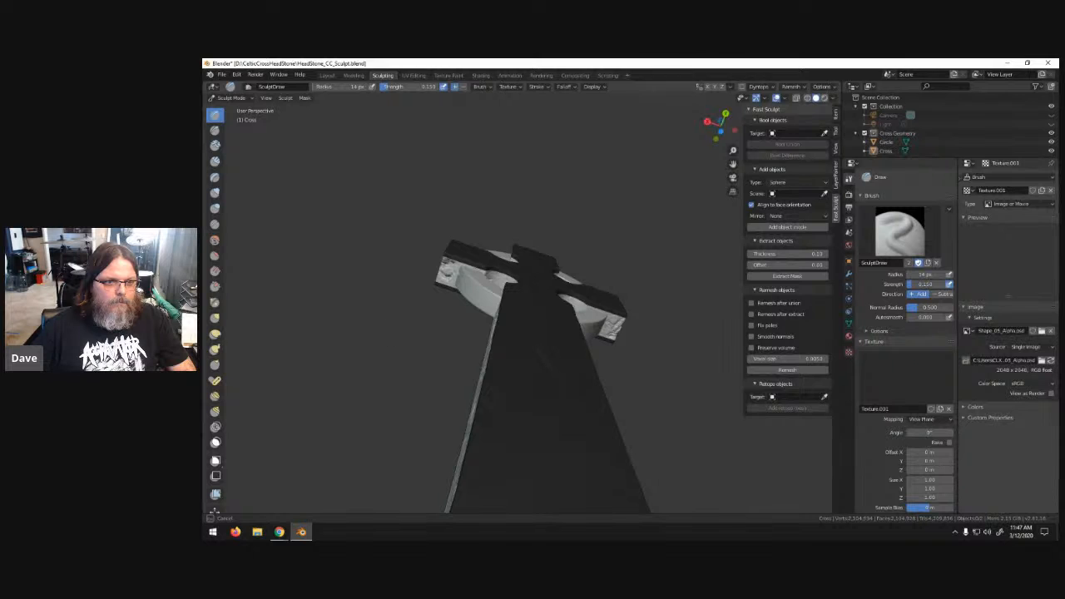
ctrl+middle_drag(347, 285, 905, 508)
- Remesh the cross with Fast Sculpt and save the file
click(797, 373)
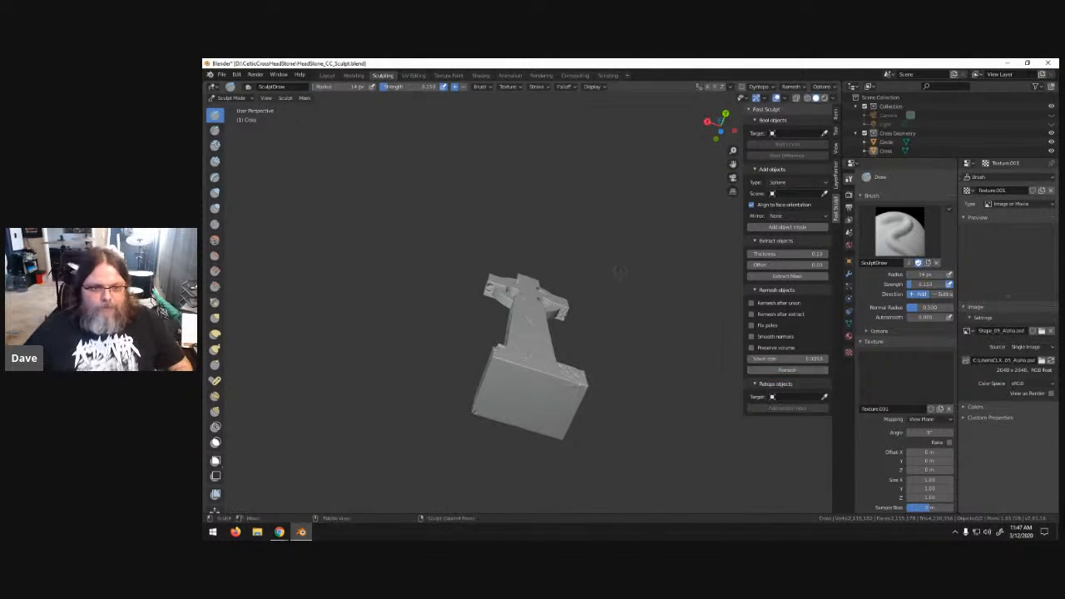
mouse_move(513, 285)
middle_down()
mouse_move(527, 342)
mouse_move(539, 316)
mouse_move(524, 336)
mouse_move(531, 330)
mouse_move(579, 360)
middle_up()
key(ctrl+s)
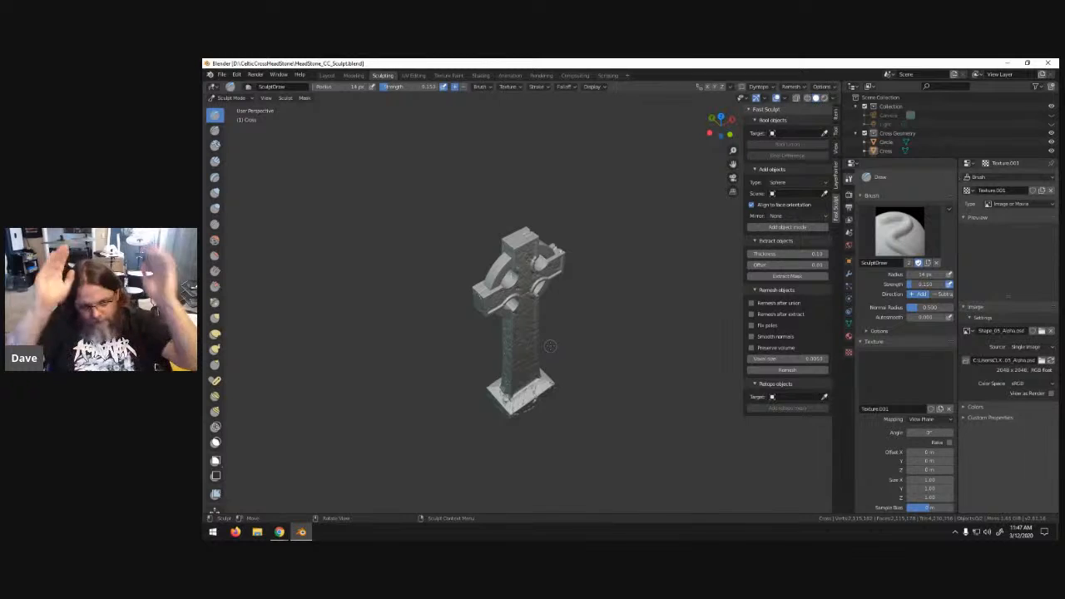
- Select the ring object Circle behind the cross's arms
middle_drag(560, 339, 552, 309)
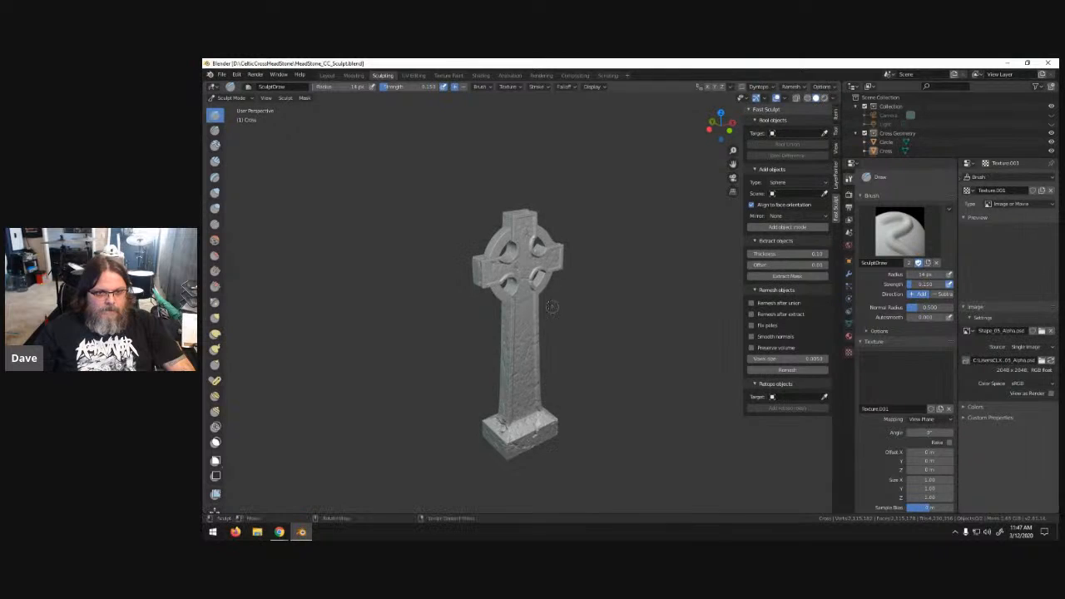
scroll(553, 309, up, 5)
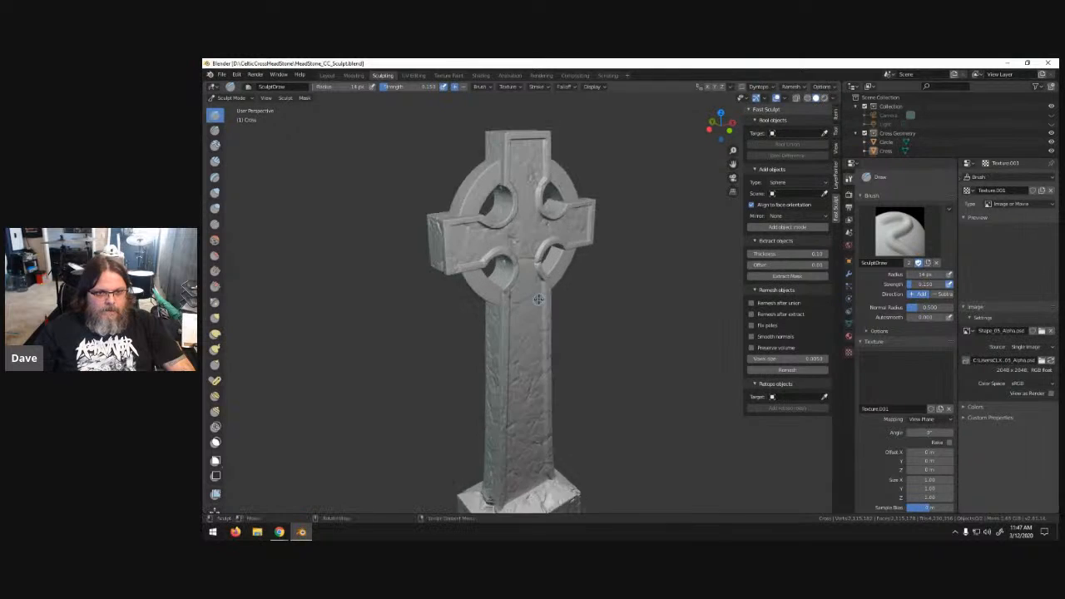
click(896, 143)
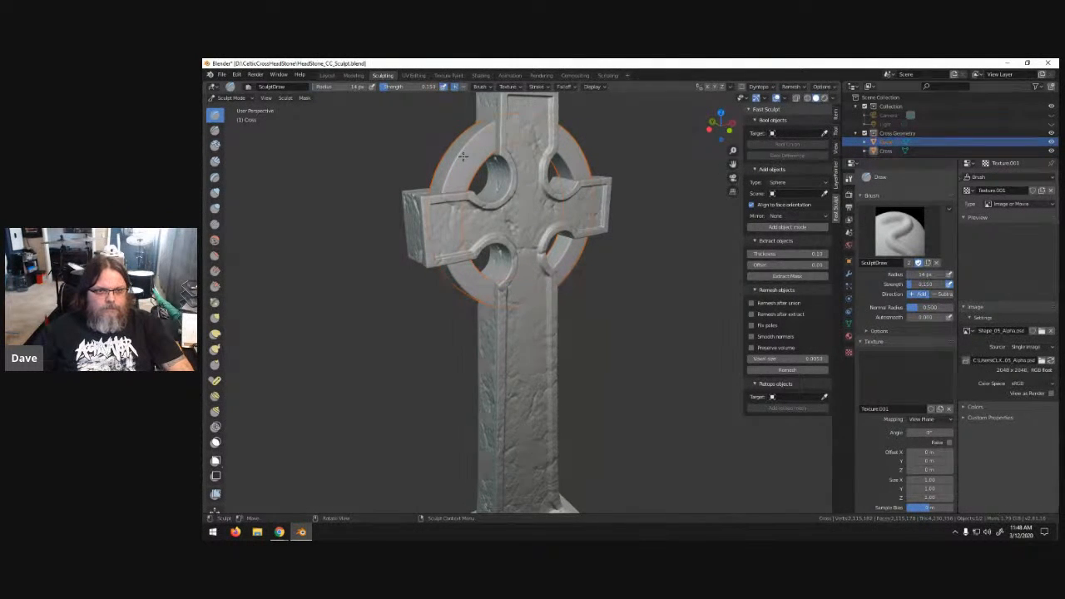
key(Tab)
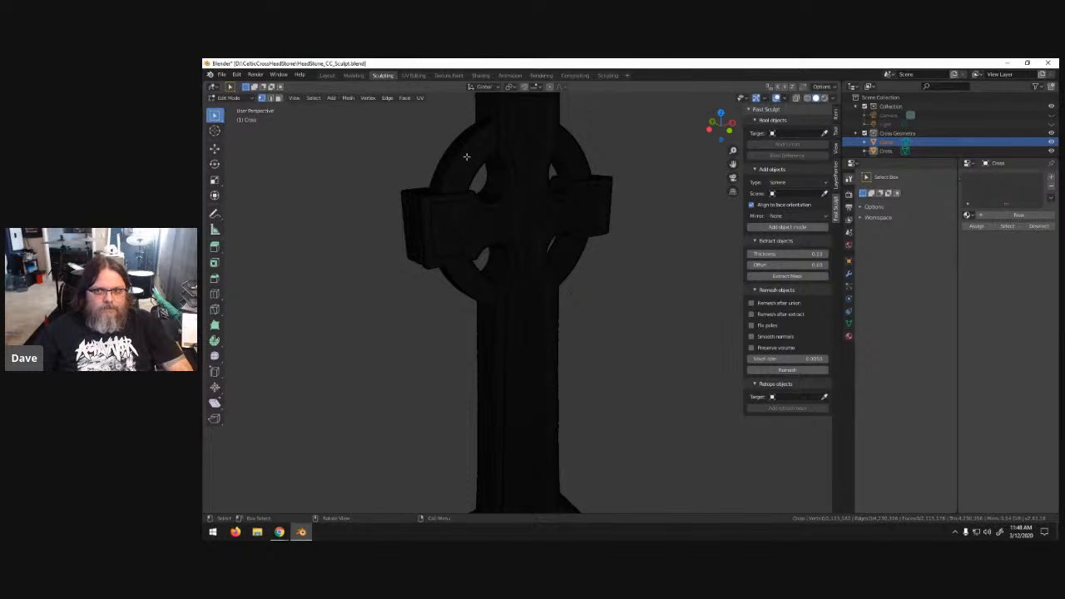
click(237, 97)
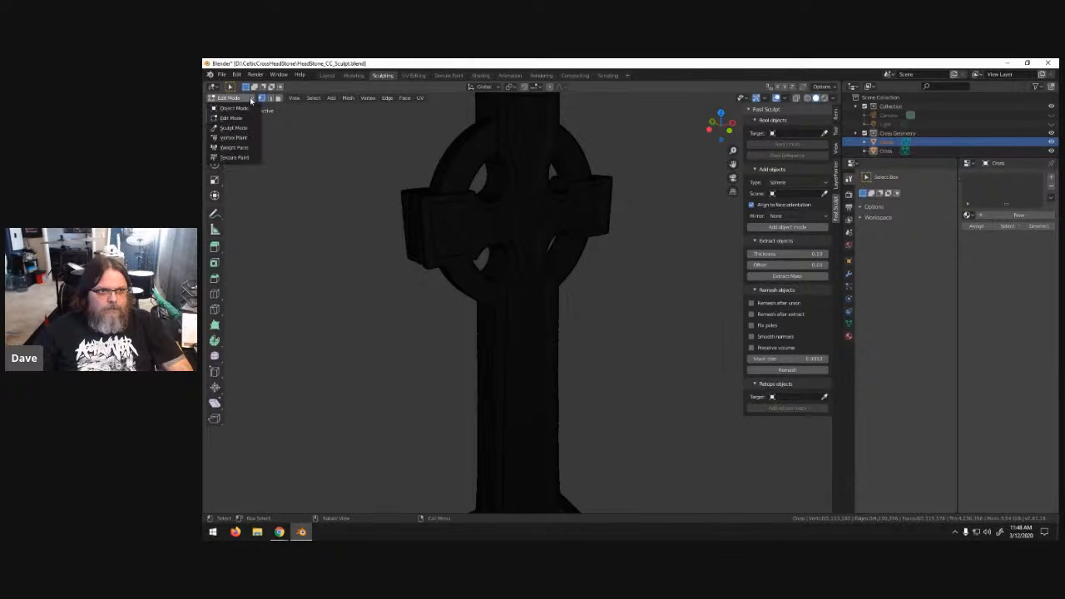
click(331, 76)
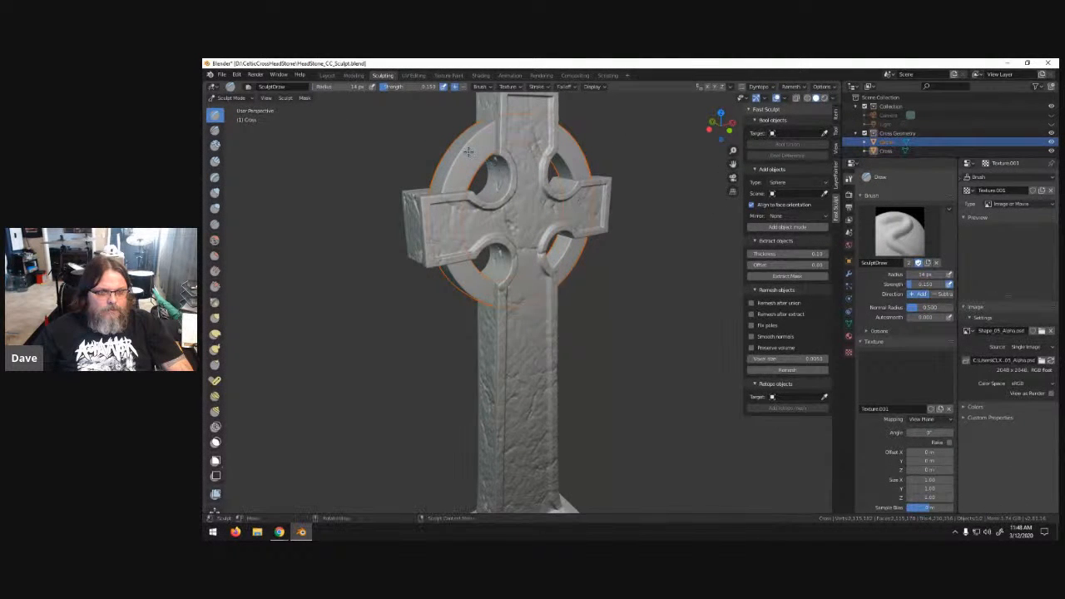
scroll(470, 154, up, 1)
click(214, 442)
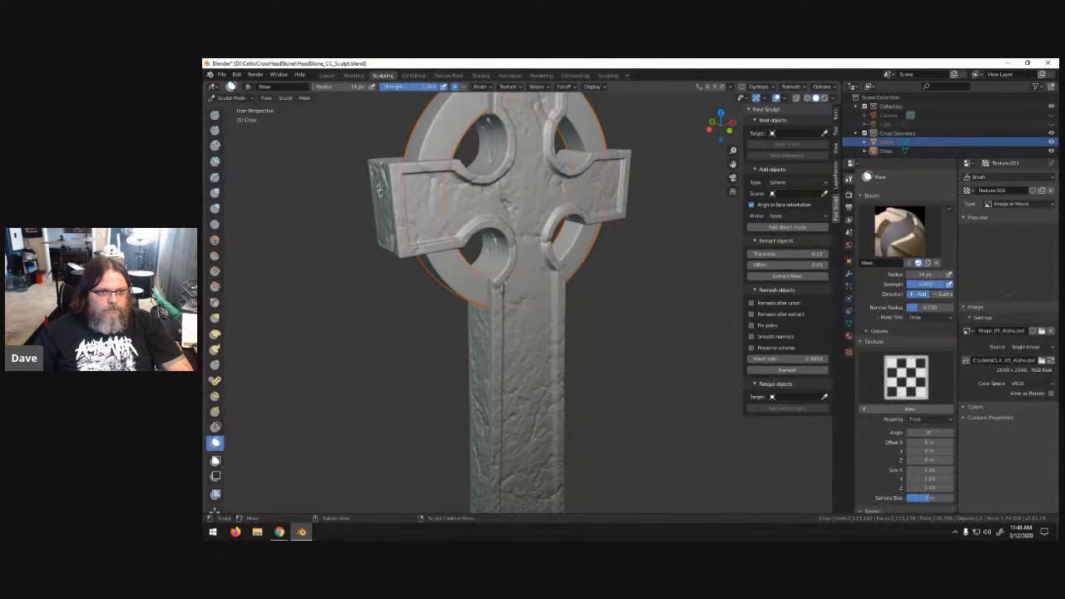
drag(414, 186, 414, 175)
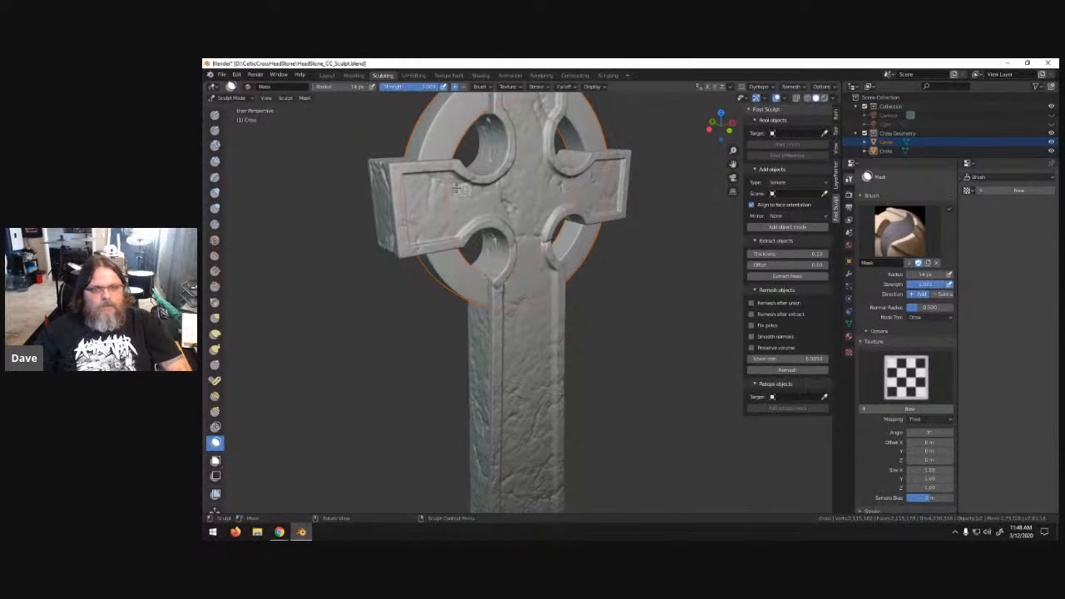
middle_drag(437, 183, 443, 214)
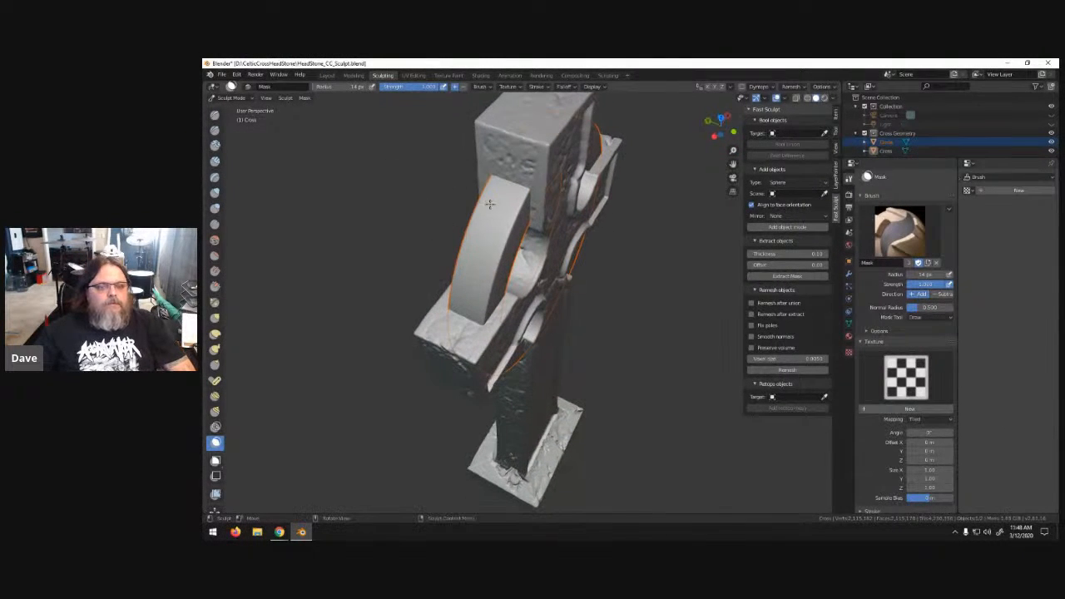
click(896, 152)
click(885, 142)
middle_drag(672, 205, 662, 183)
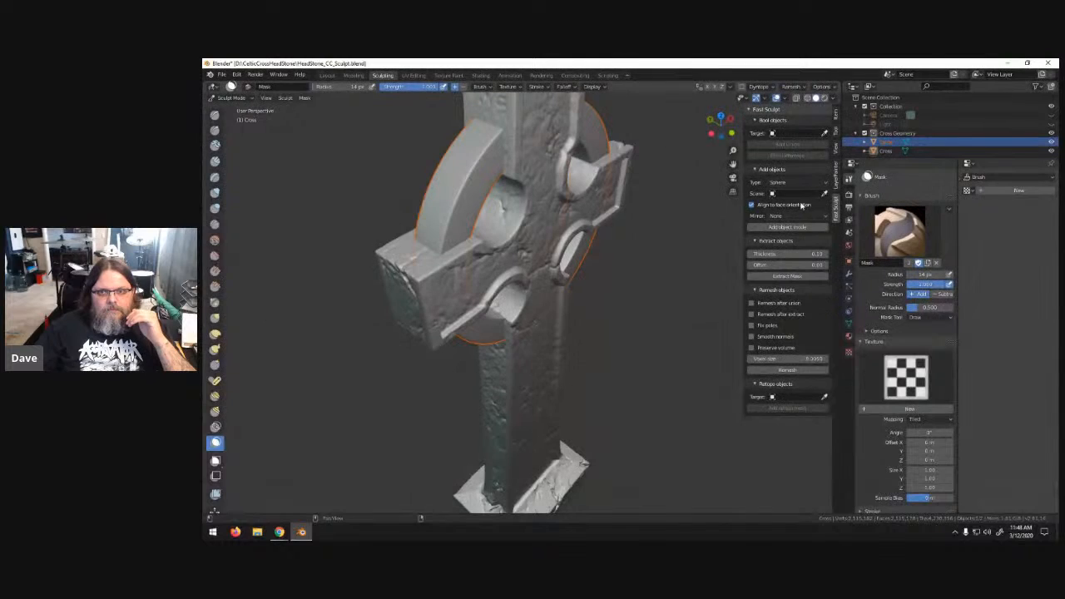
click(783, 134)
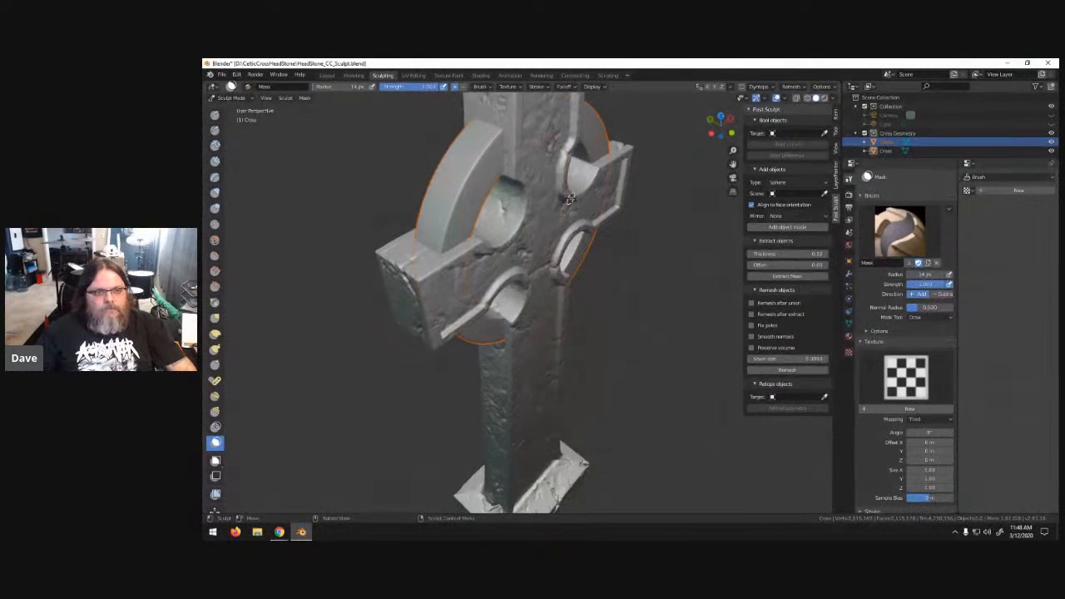
- Switch sculpting from the cross to the ring object Circle, test the Mask brush on it and clear the mask
click(231, 97)
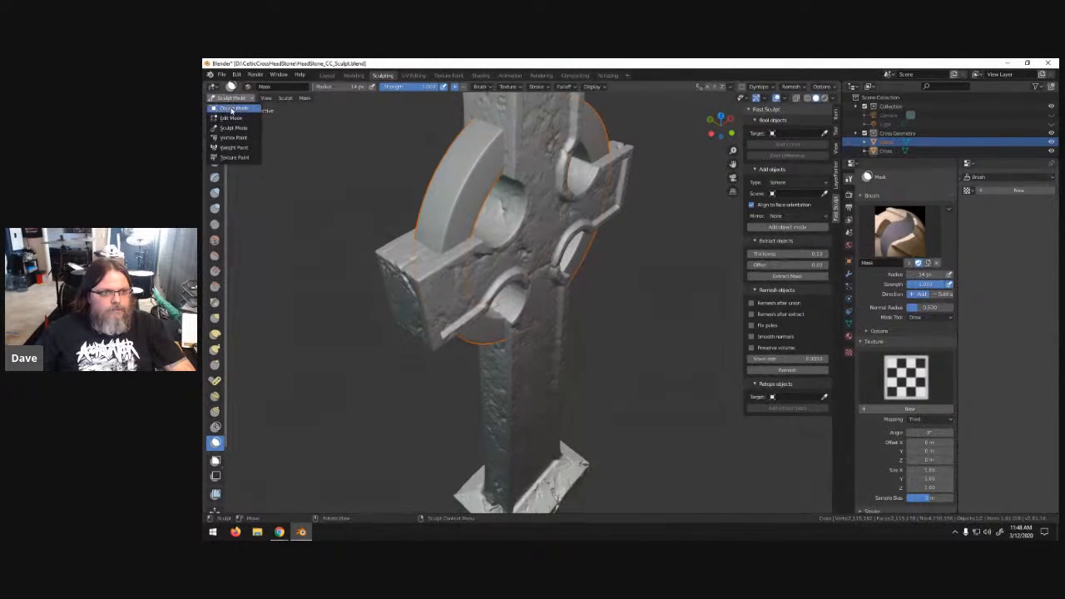
click(456, 252)
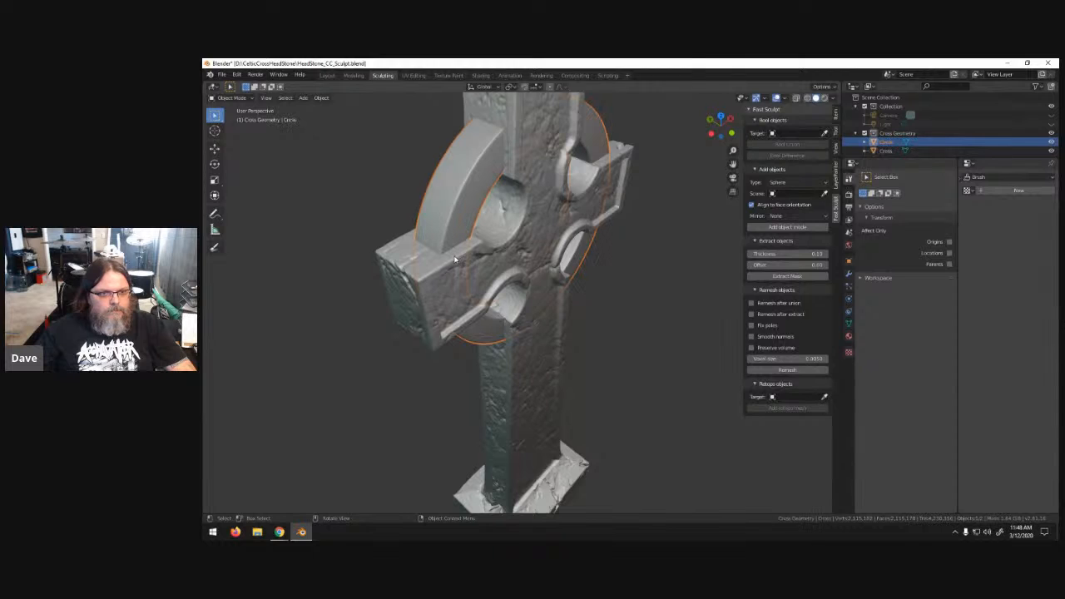
click(460, 205)
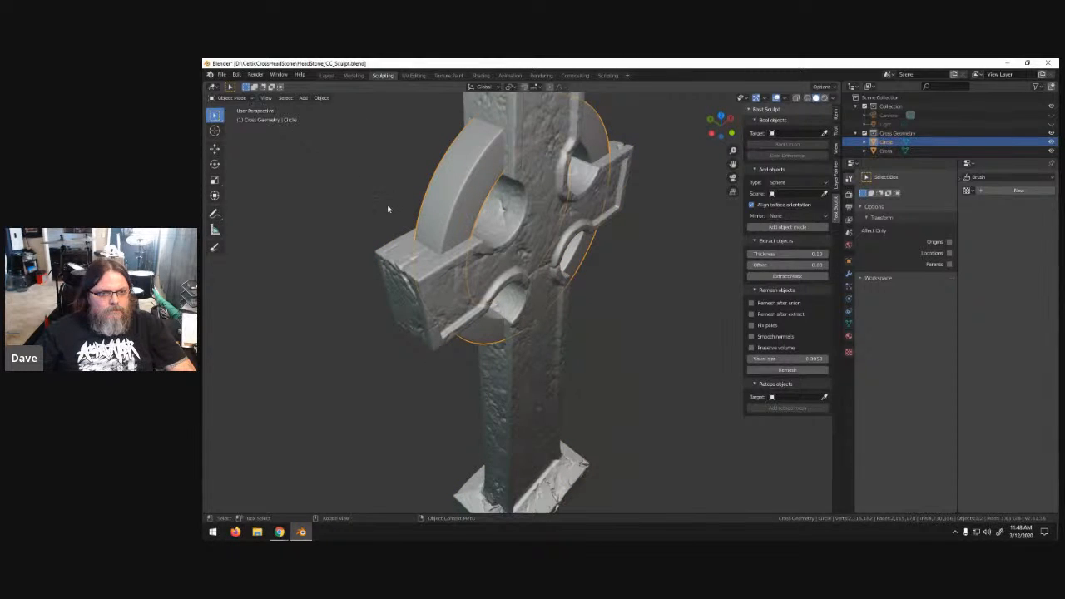
key(Tab)
click(228, 97)
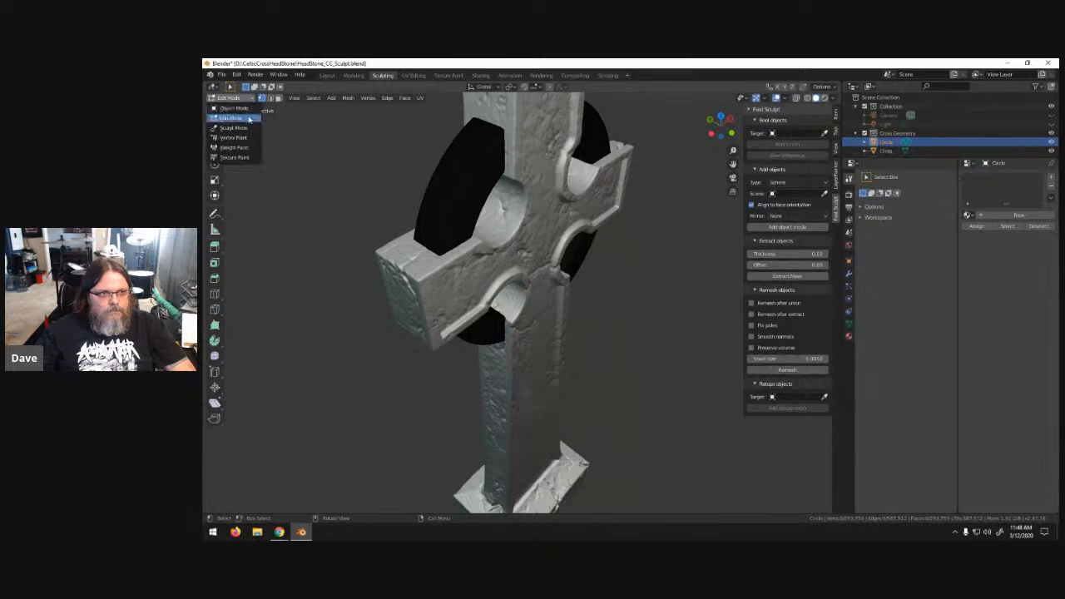
click(249, 130)
drag(446, 197, 464, 195)
key(alt+m)
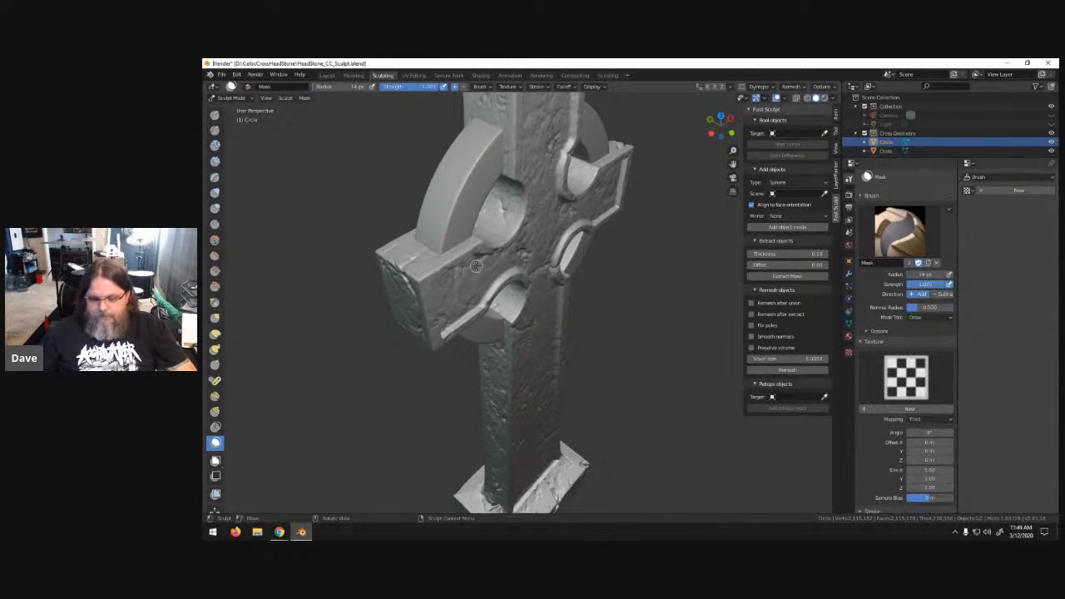
- Box-mask the ring's front and back faces in right side view, leaving the rim between them unmasked
key(KP_3)
shift+middle_drag(576, 277, 586, 300)
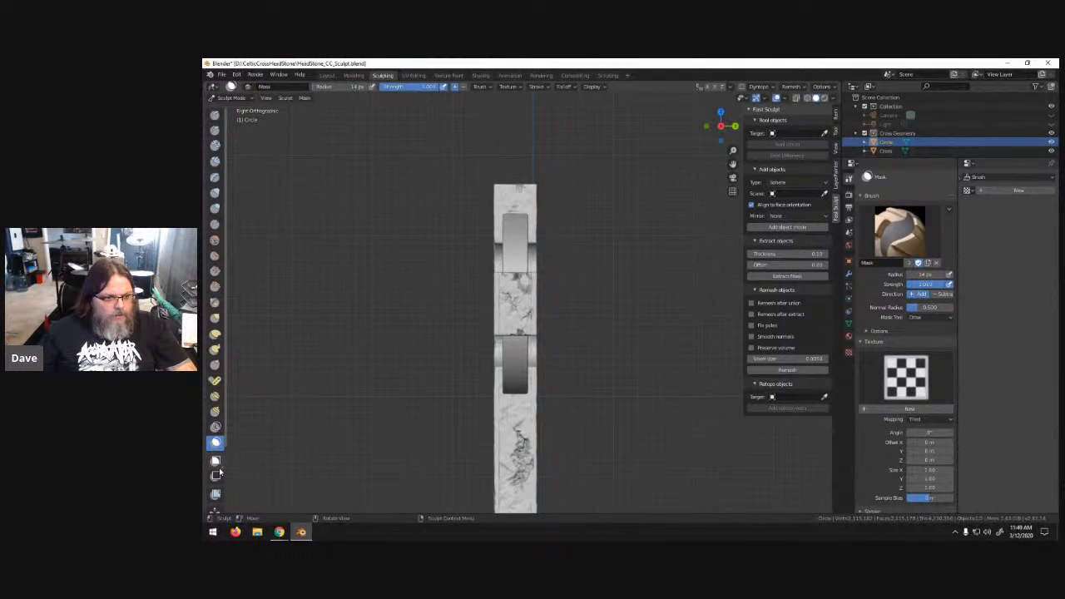
drag(508, 286, 520, 371)
key(ctrl+z)
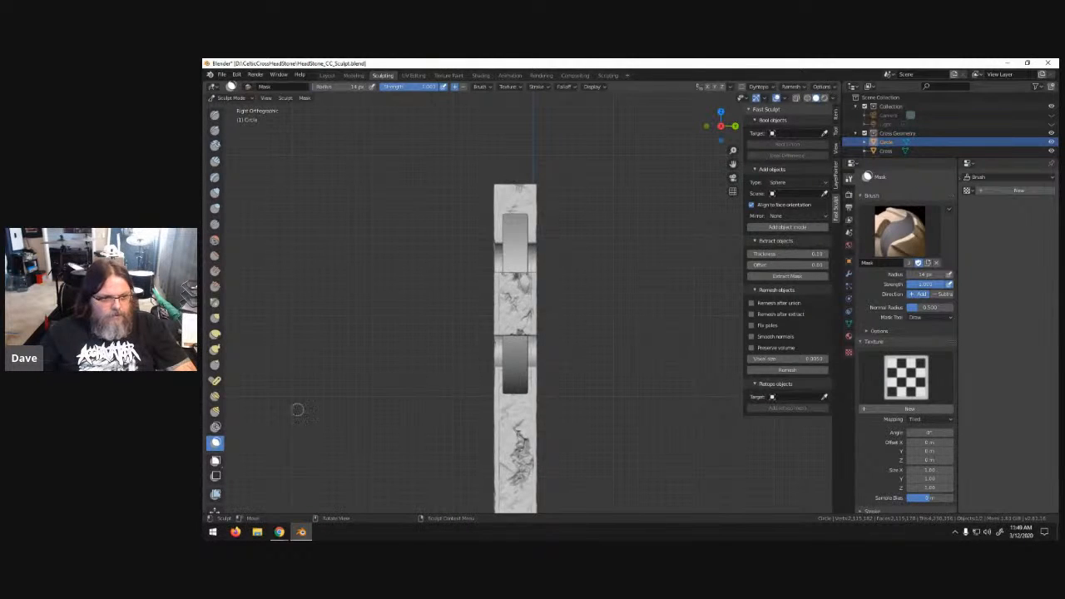
click(216, 460)
drag(462, 172, 506, 420)
drag(526, 156, 581, 411)
middle_drag(594, 368, 682, 392)
middle_drag(648, 357, 596, 318)
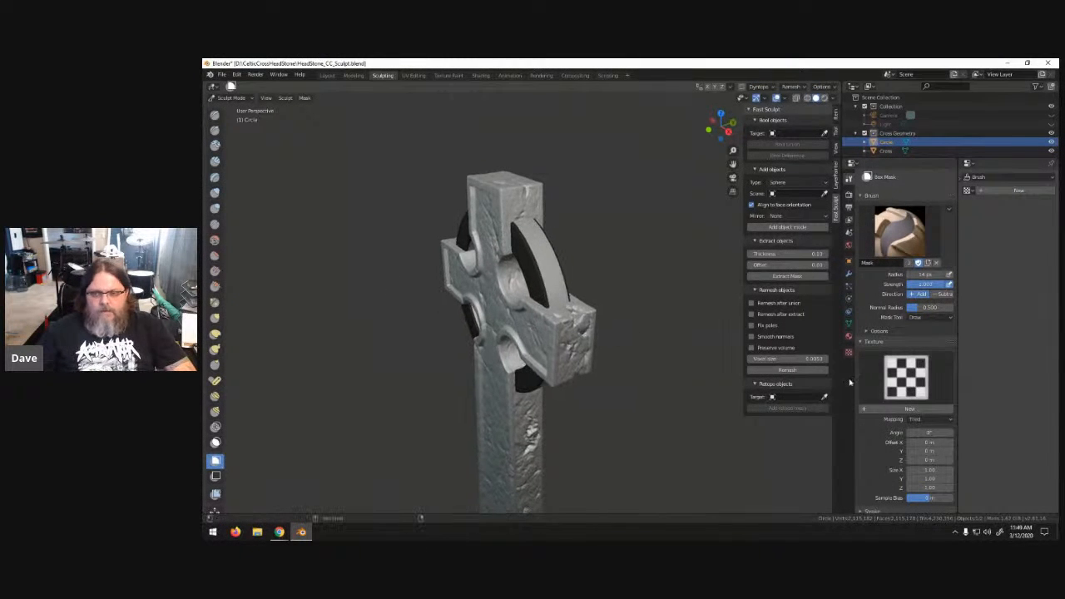
- Add a mask brush texture from Crack_11_Alpha.psd with View Plane mapping, and switch to the Draw brush
click(982, 191)
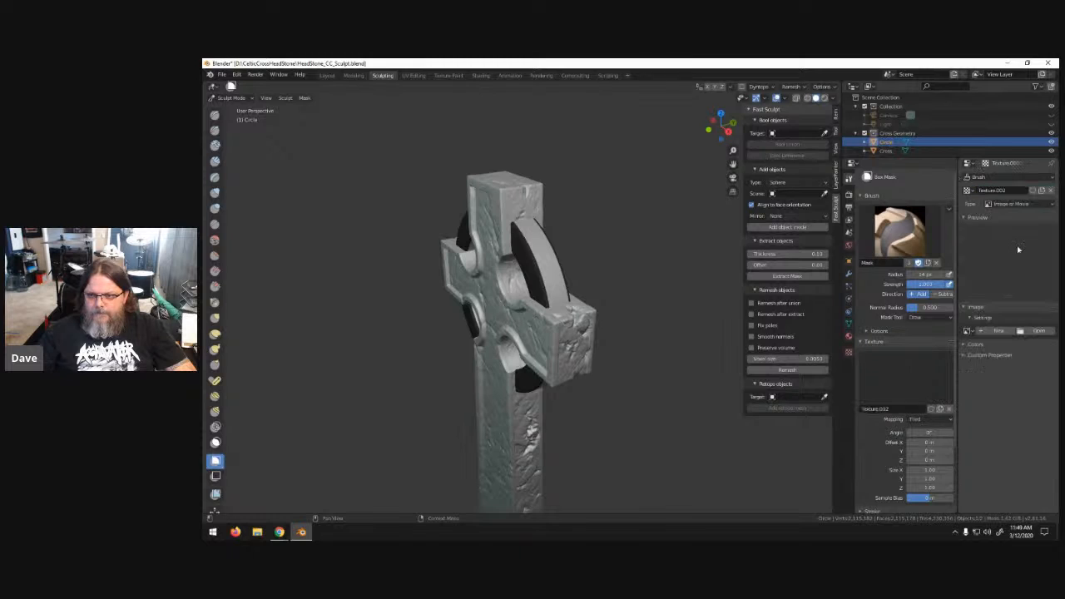
click(1038, 331)
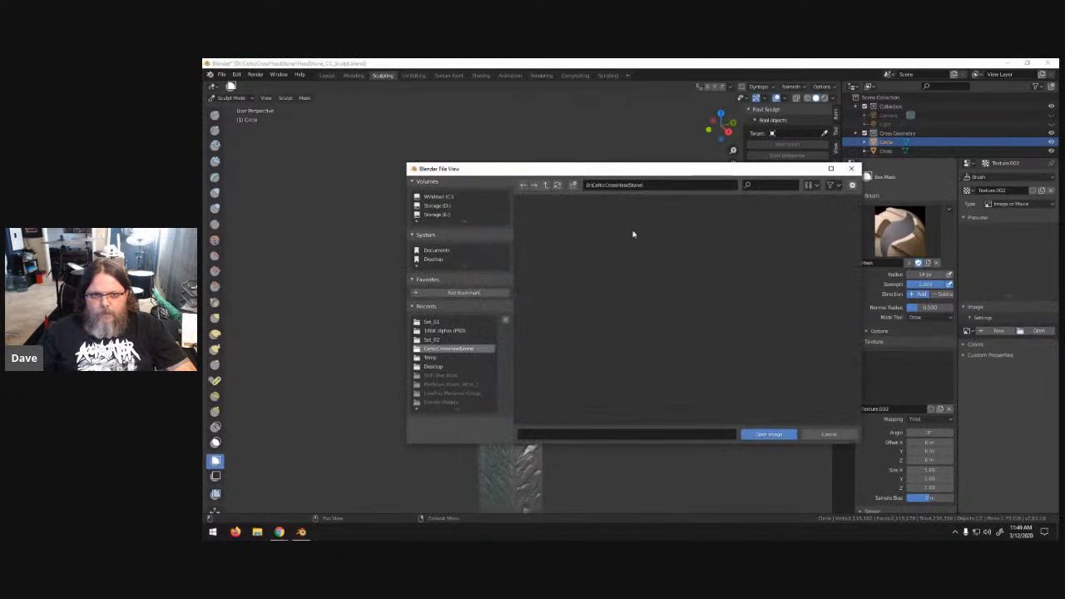
click(544, 187)
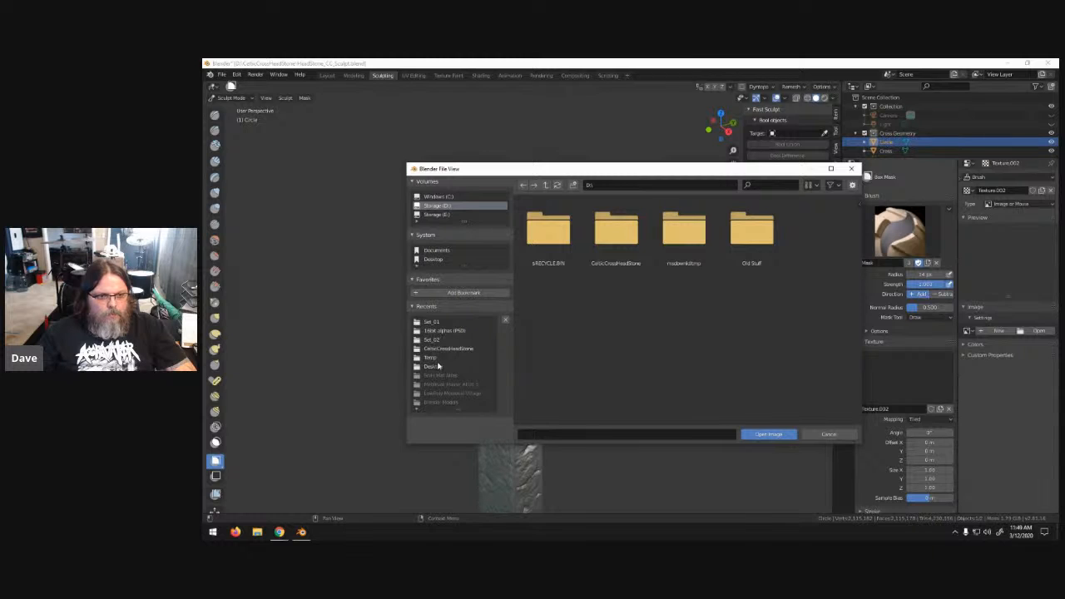
click(437, 331)
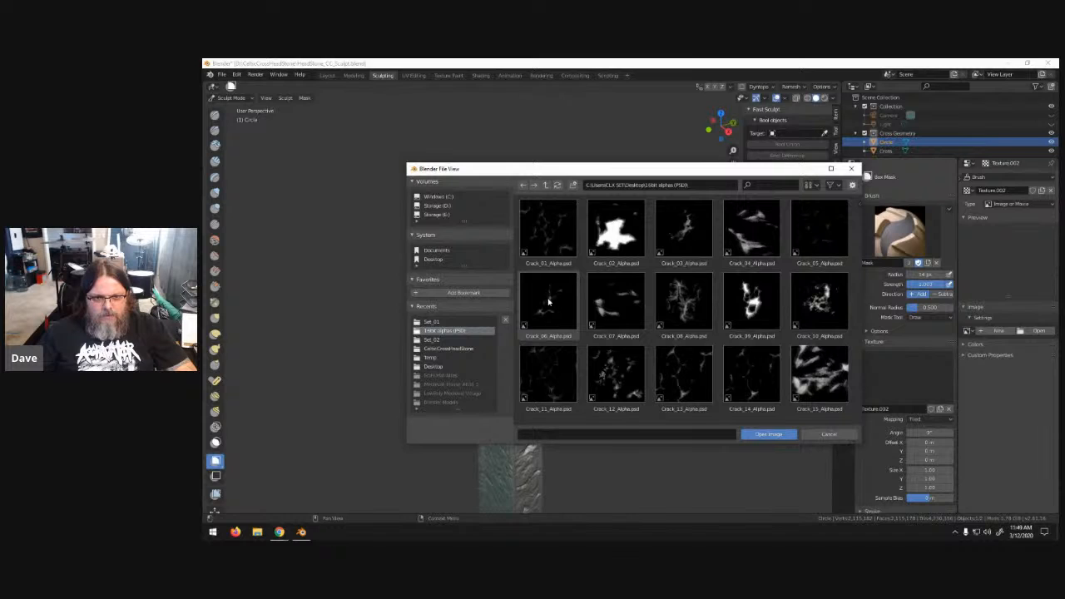
click(548, 376)
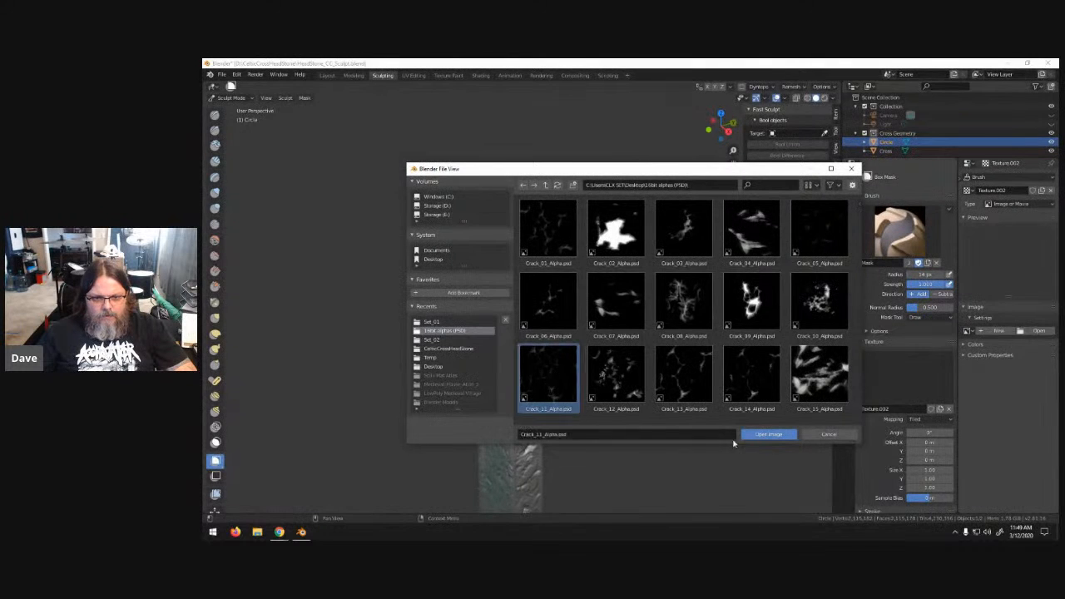
click(779, 434)
click(938, 424)
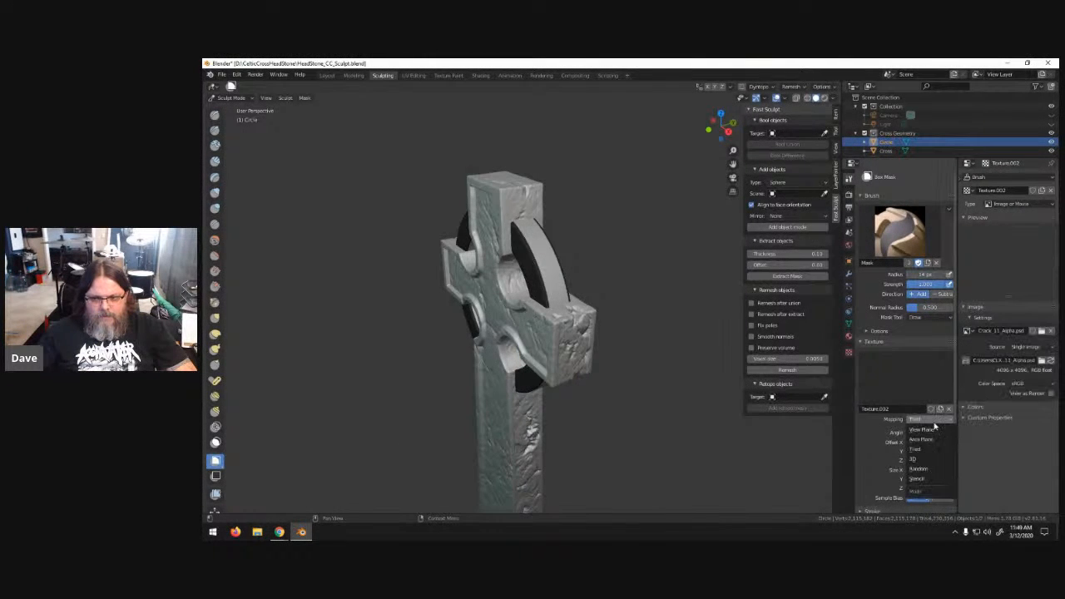
click(923, 434)
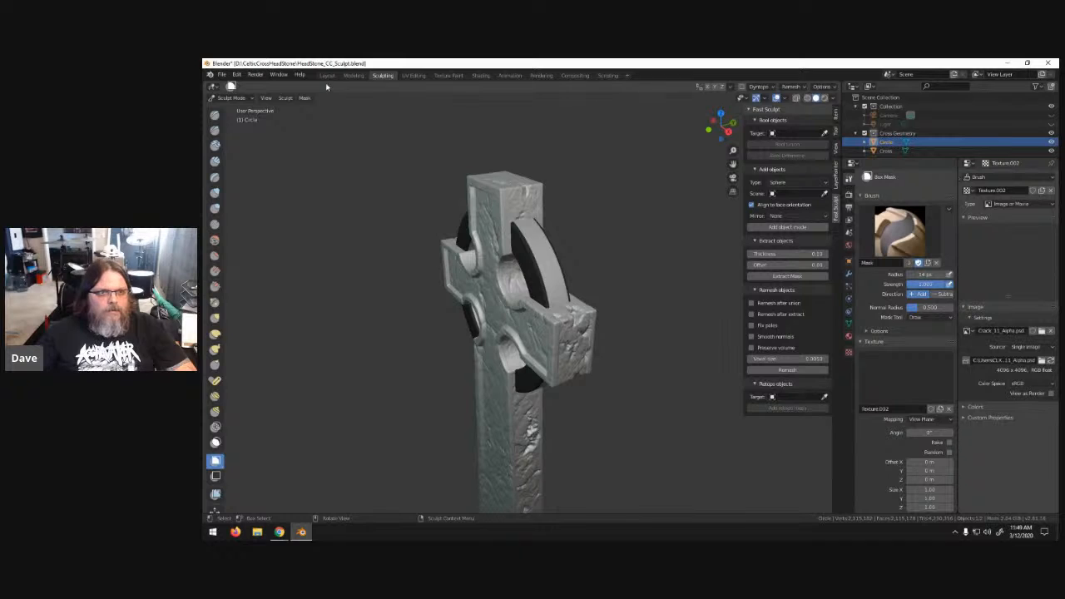
click(215, 114)
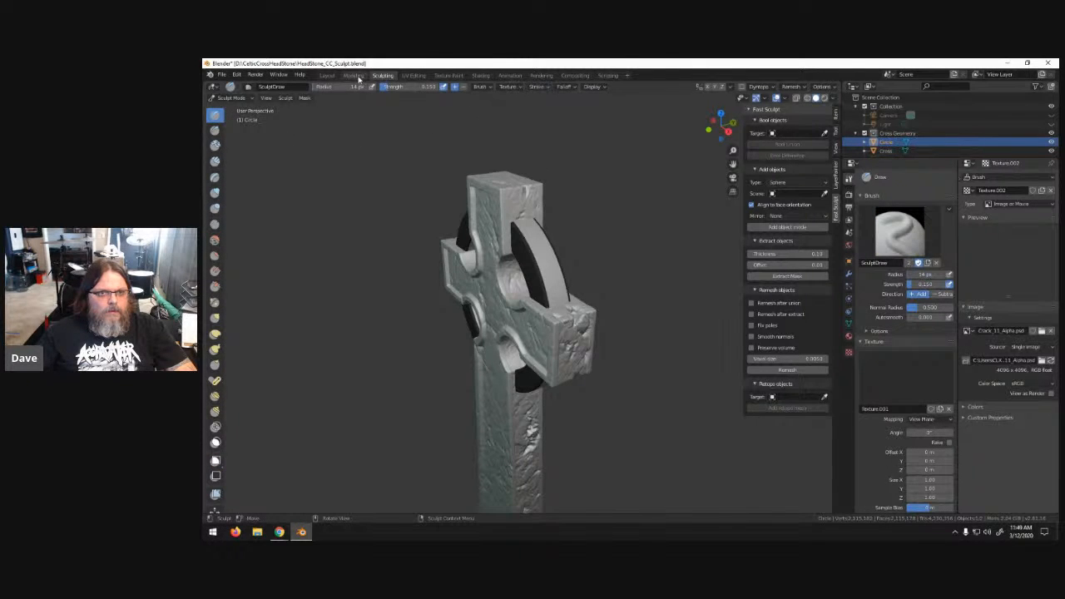
click(406, 87)
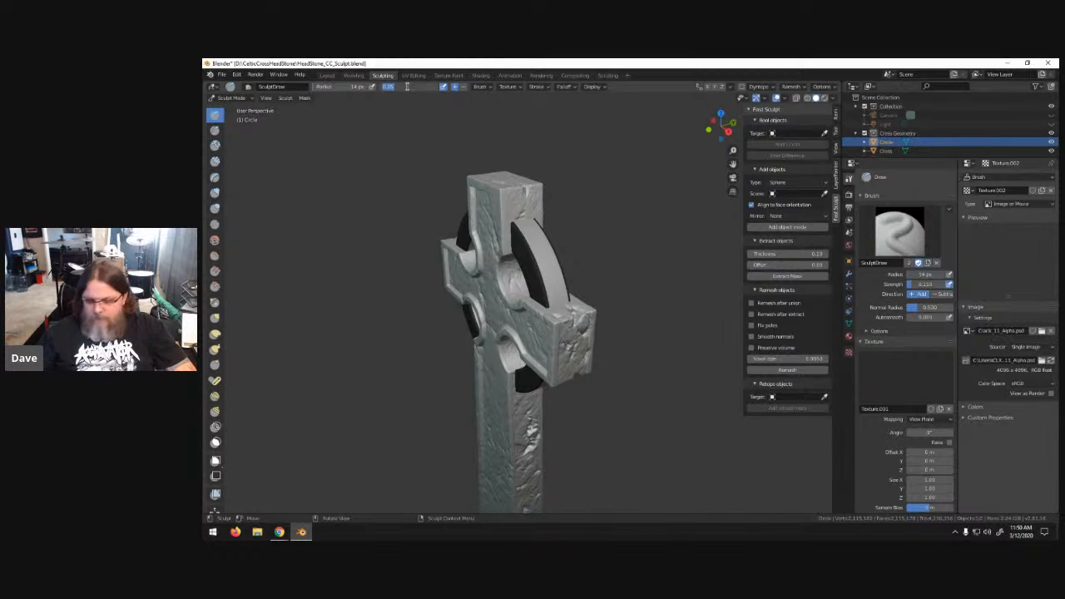
key(Return)
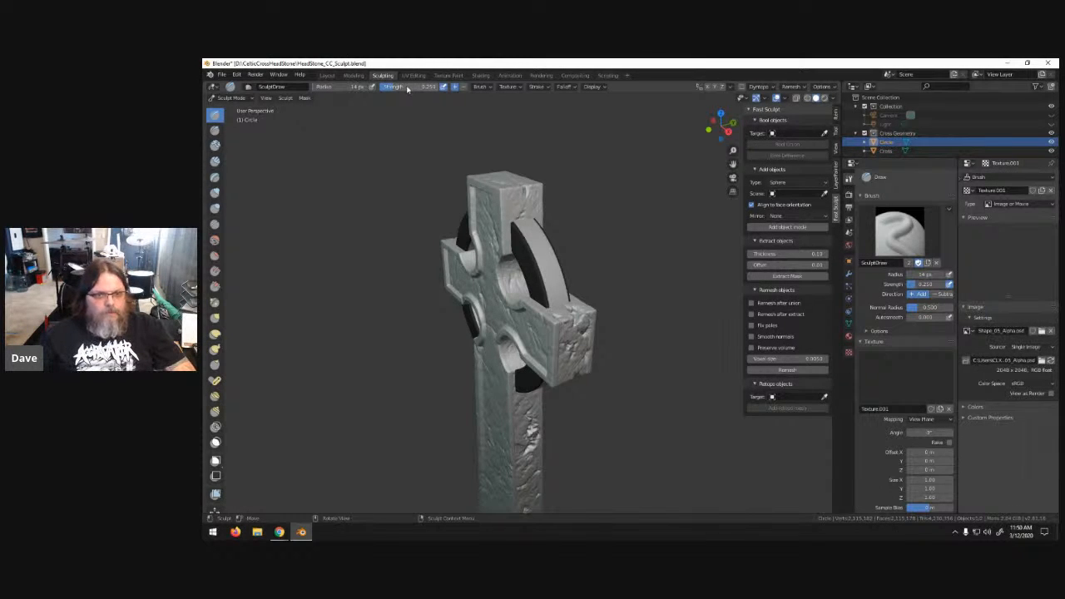
drag(543, 256, 553, 263)
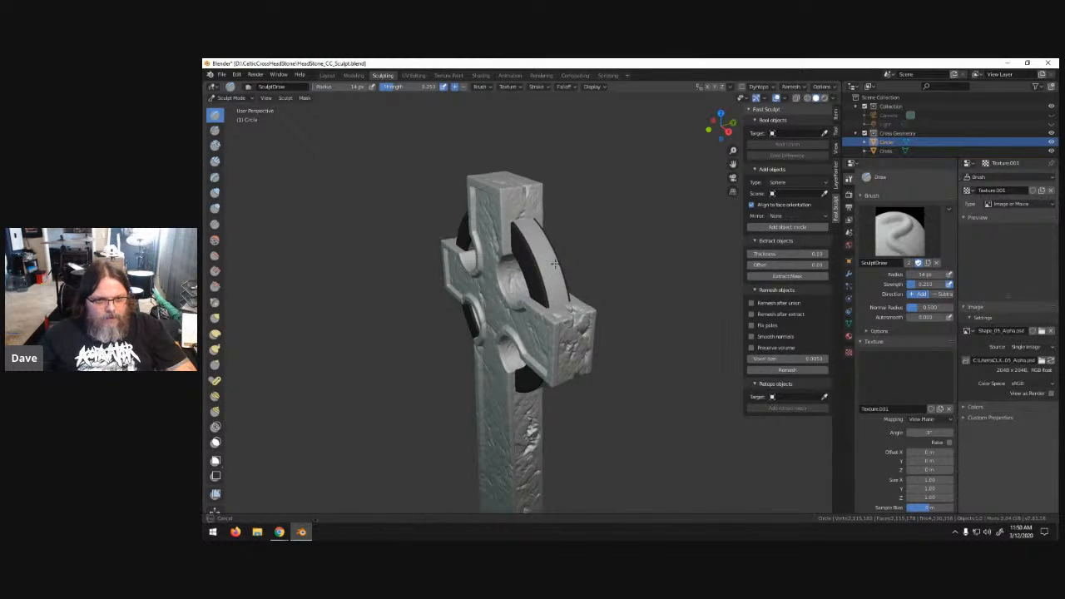
middle_drag(624, 264, 543, 260)
scroll(526, 271, up, 2)
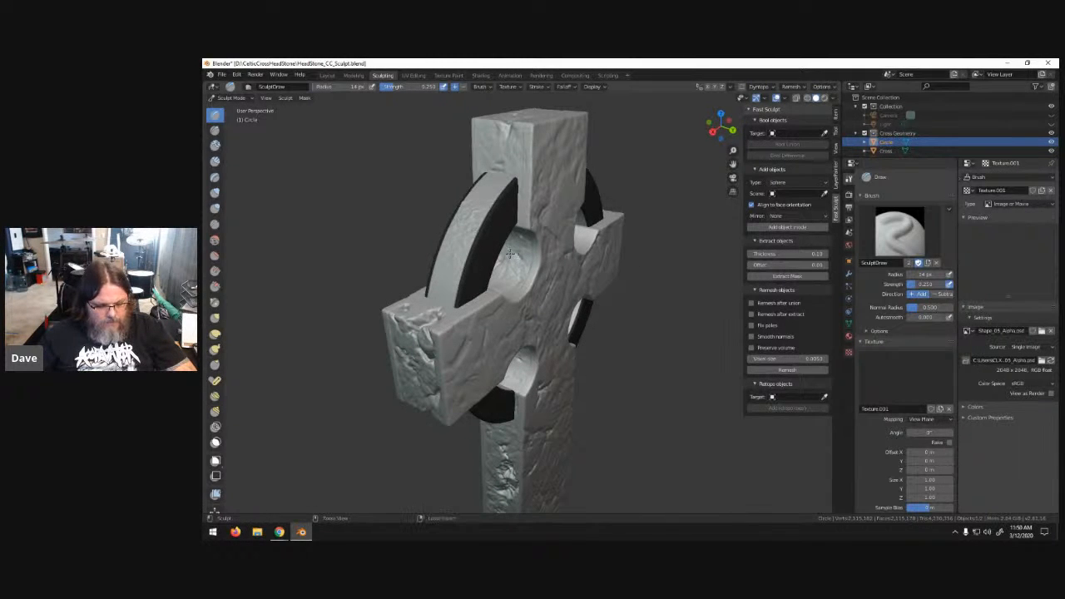
key(ctrl+z)
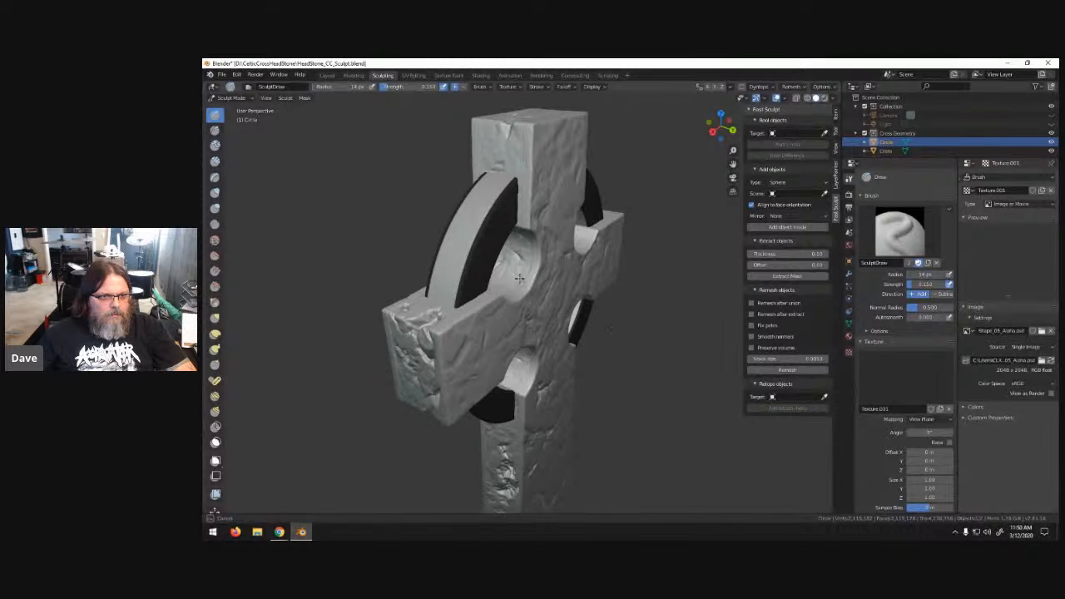
- Set the Draw brush strength to 0.25 and sculpt roughness along one upper section of the ring's outer rim
middle_drag(404, 161, 438, 194)
click(399, 87)
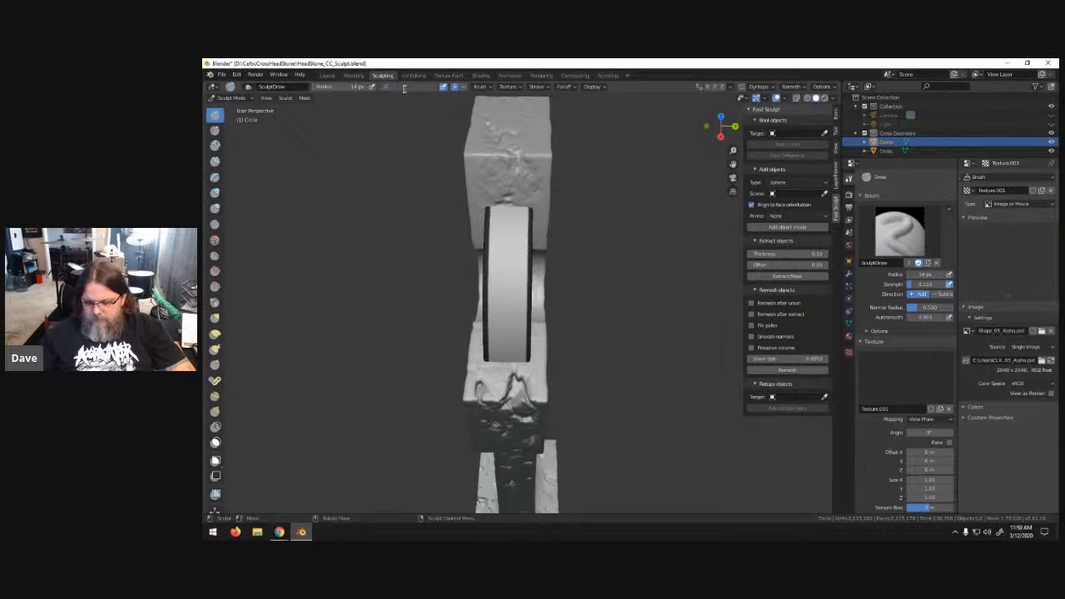
text(.25)
key(Return)
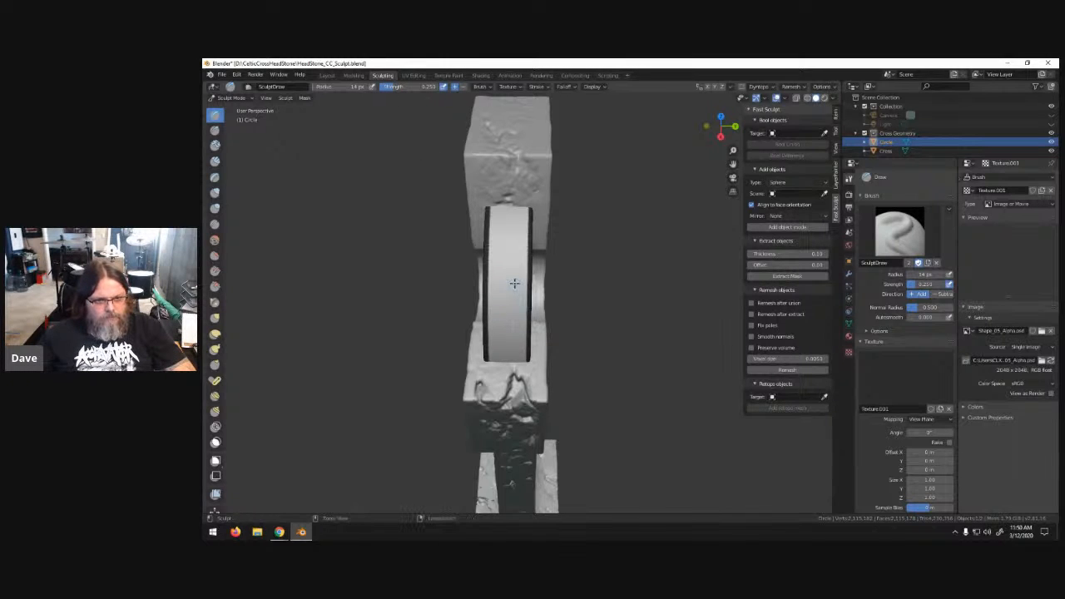
mouse_move(544, 313)
mouse_down()
mouse_move(504, 306)
mouse_move(529, 389)
mouse_up()
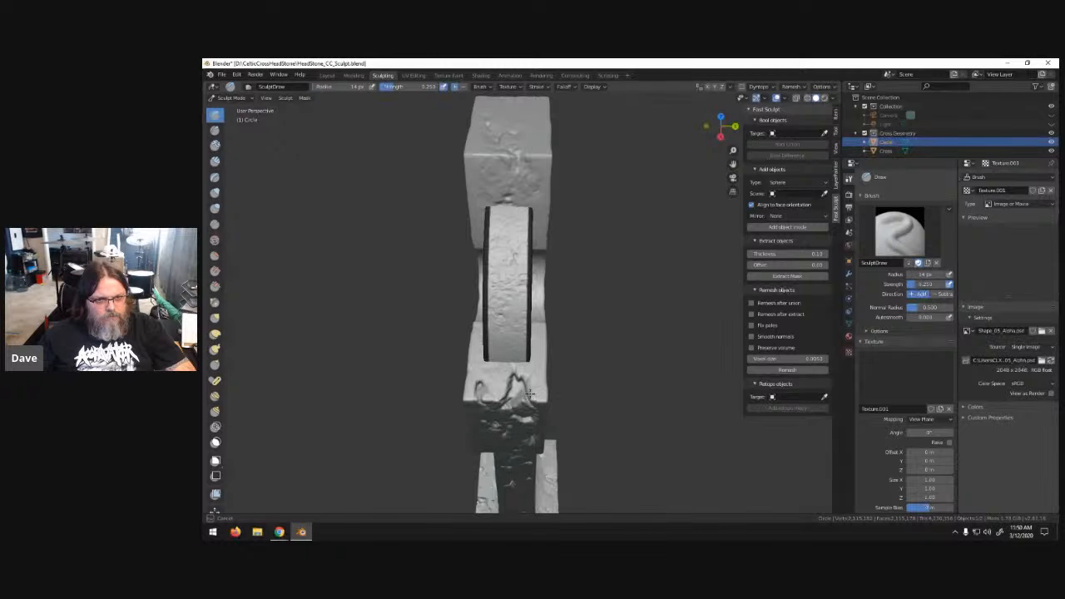
- Sculpt the same roughness onto the opposite upper section and both lower sections of the ring's outer rim
middle_drag(591, 316, 542, 300)
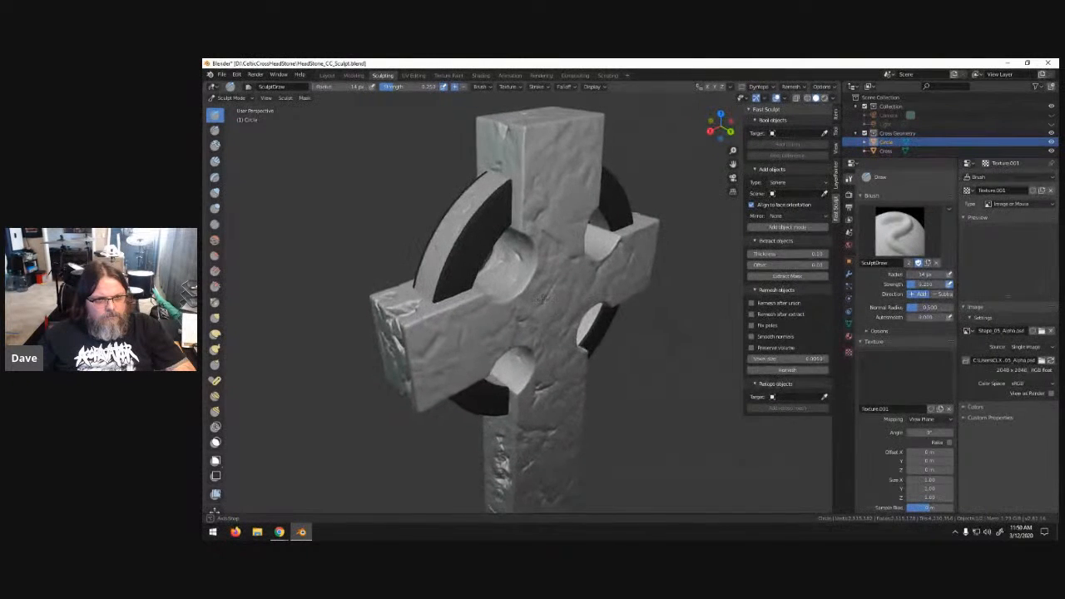
middle_drag(609, 296, 591, 267)
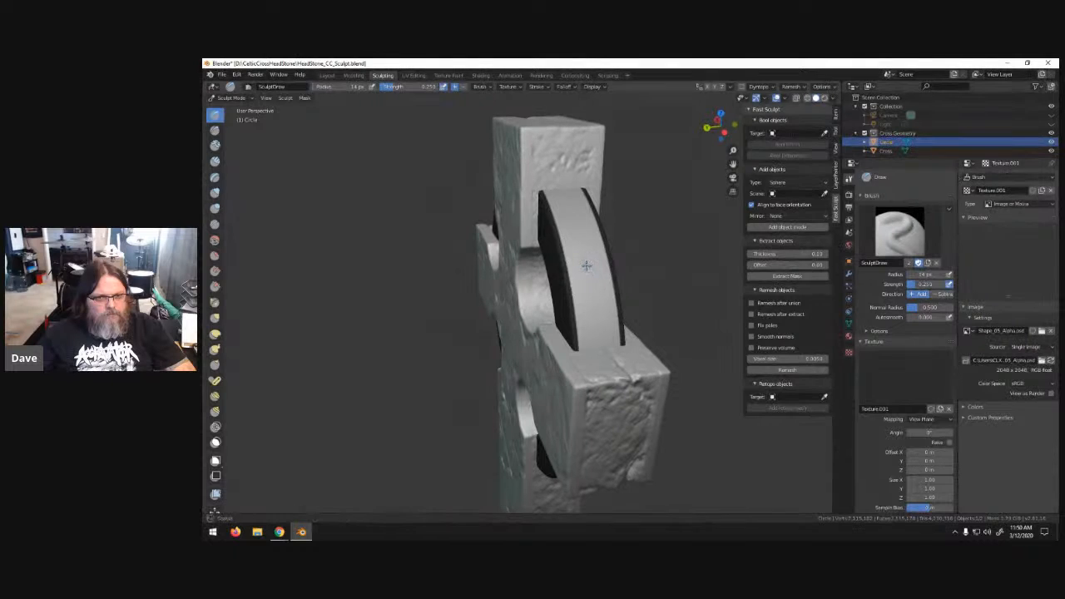
drag(619, 301, 645, 378)
middle_drag(547, 351, 629, 335)
drag(627, 344, 636, 354)
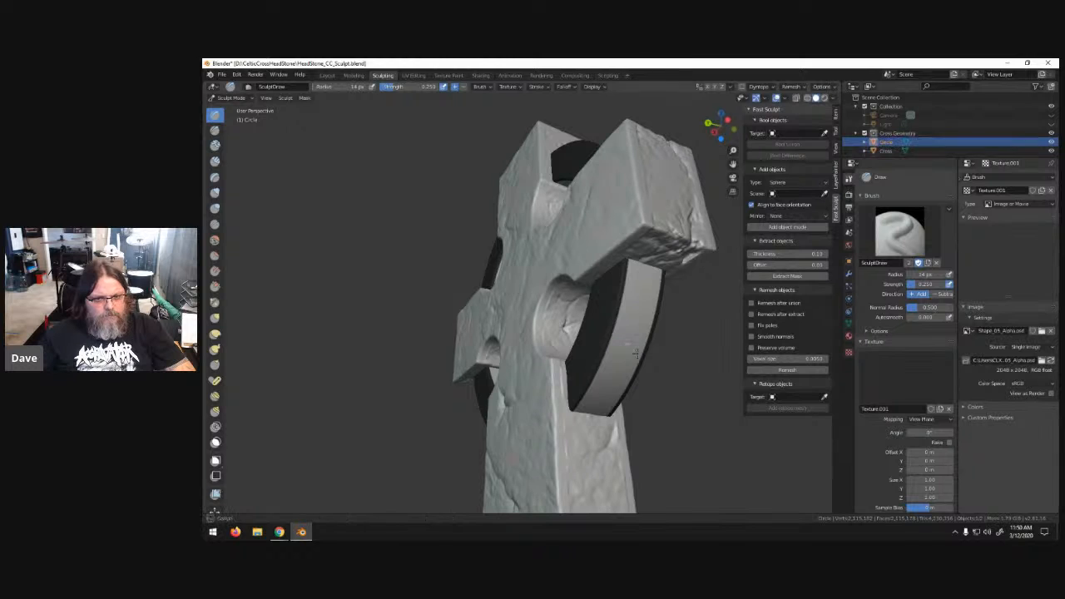
middle_drag(622, 337, 521, 354)
mouse_move(492, 356)
mouse_down()
mouse_move(495, 387)
mouse_move(491, 333)
mouse_move(569, 465)
mouse_up()
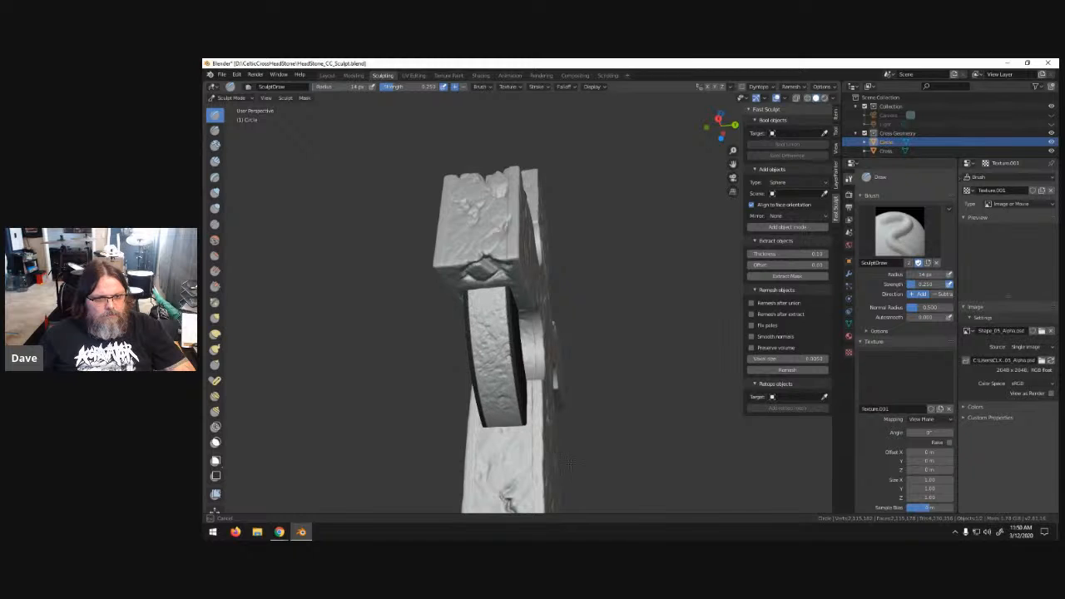
middle_drag(614, 353, 574, 350)
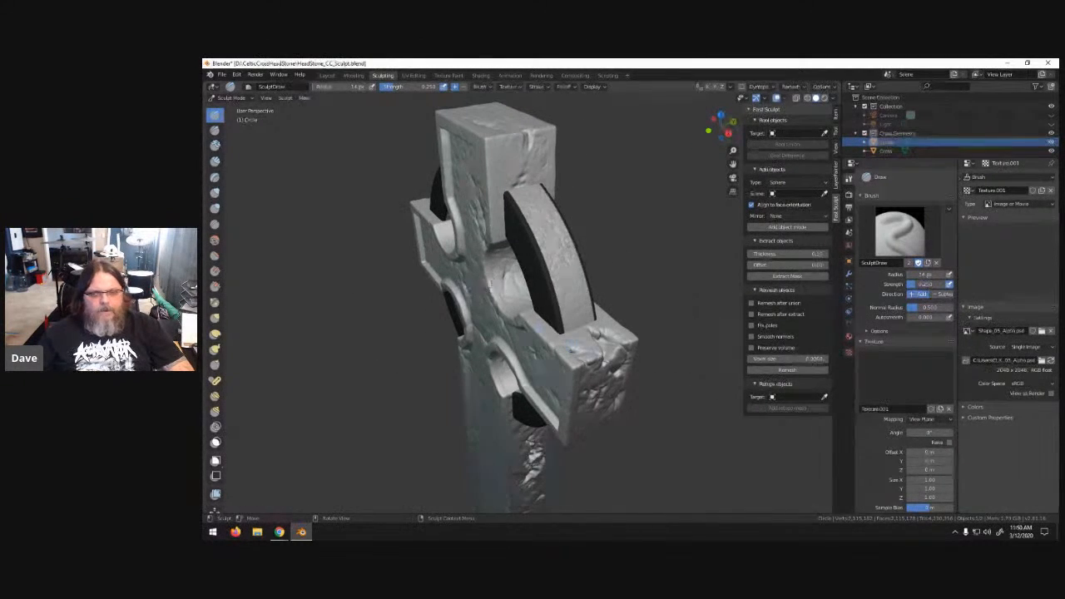
- Browse the alpha folders and load Crack_04_Alpha.psd from the 16bit alphas (PSD) folder as the Draw brush texture image
click(1041, 331)
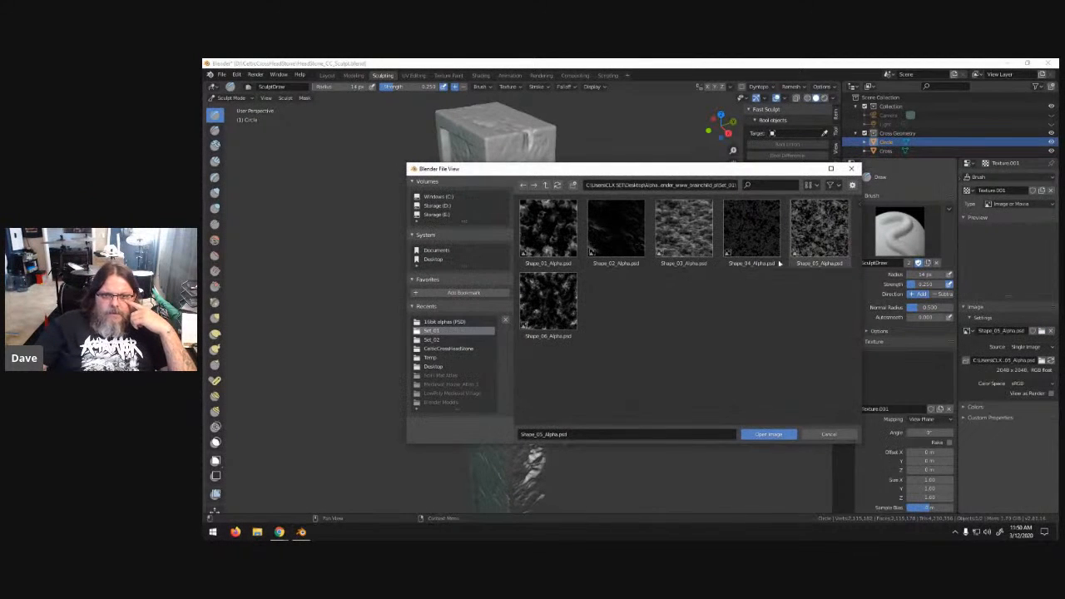
click(545, 186)
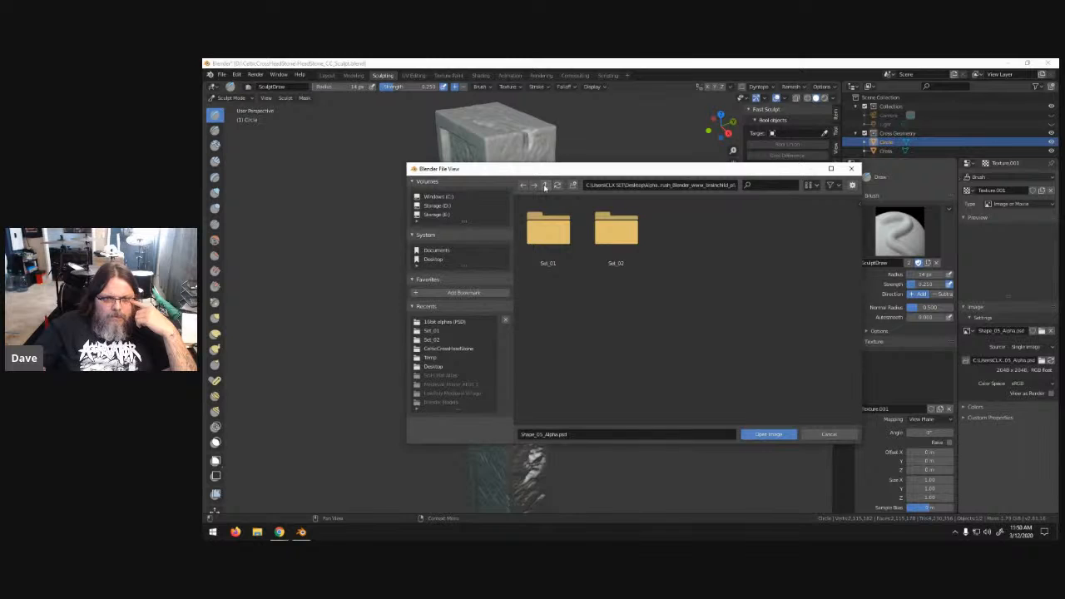
click(616, 230)
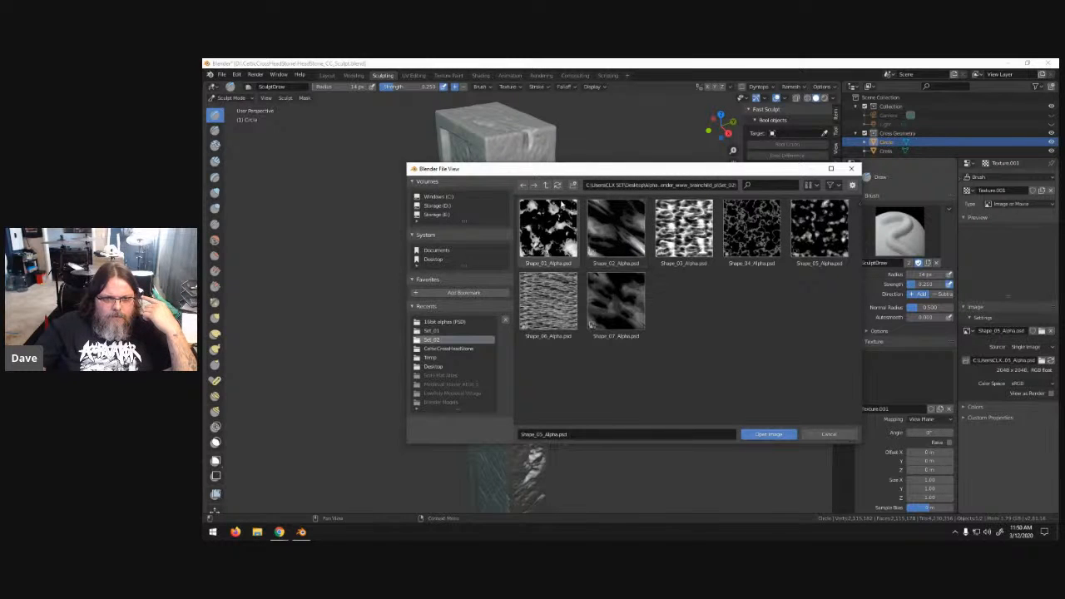
click(545, 187)
click(564, 227)
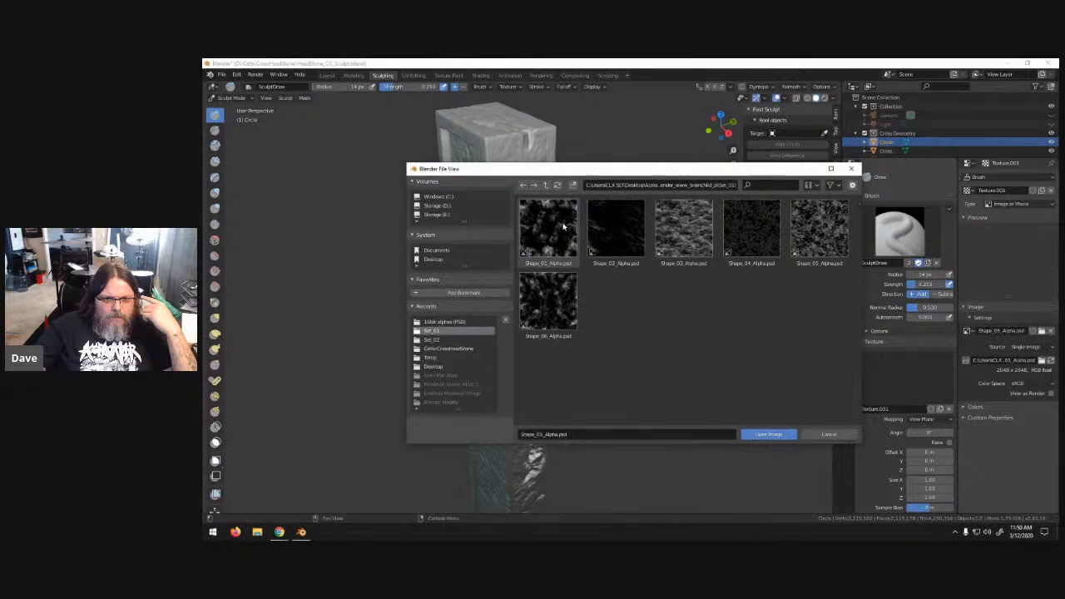
click(545, 186)
click(545, 187)
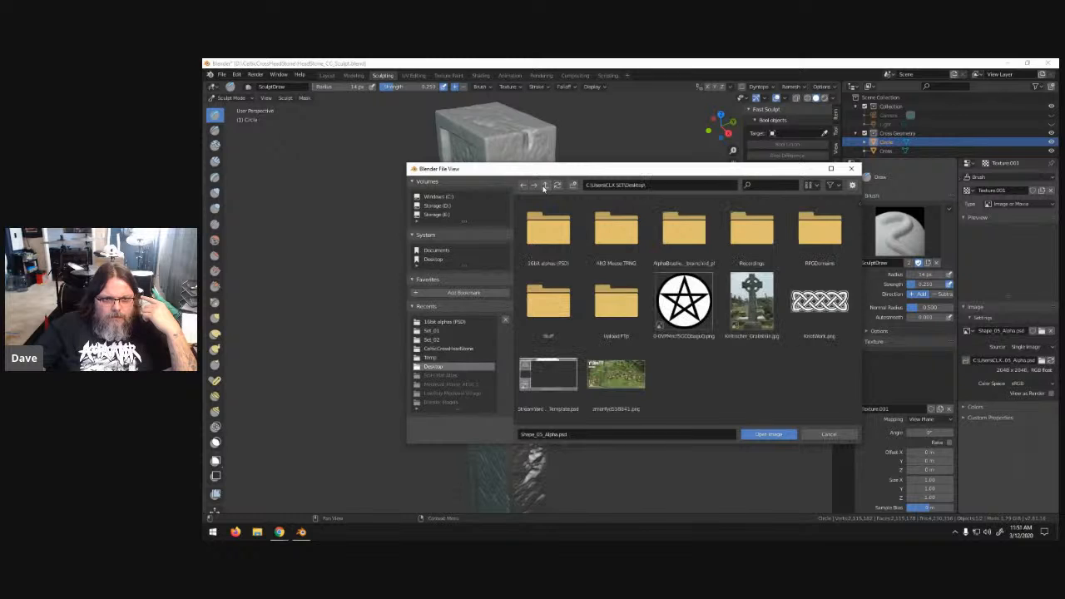
click(447, 322)
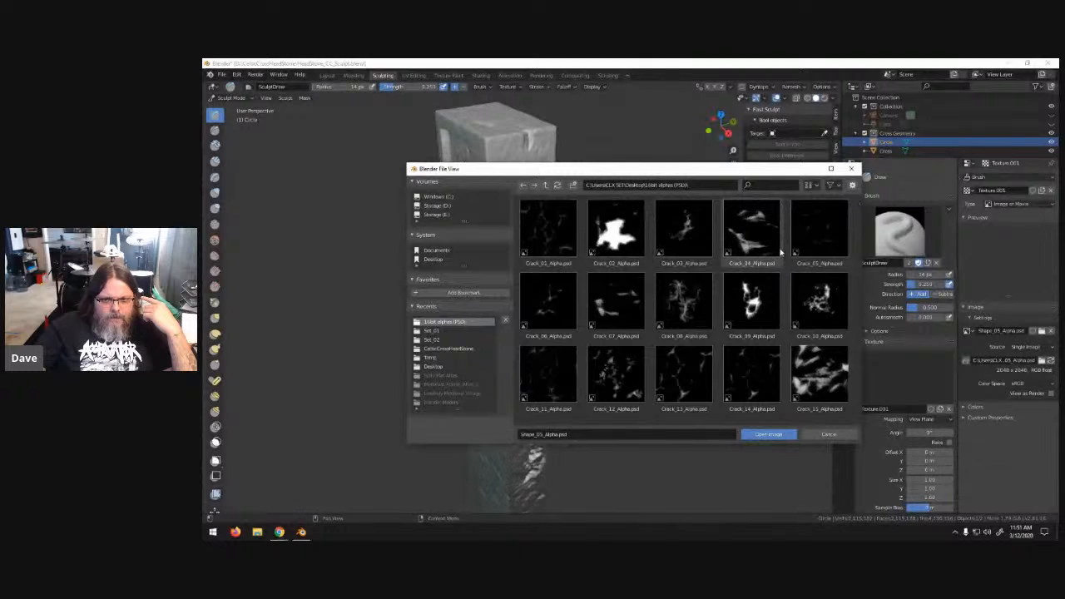
scroll(782, 252, down, 1)
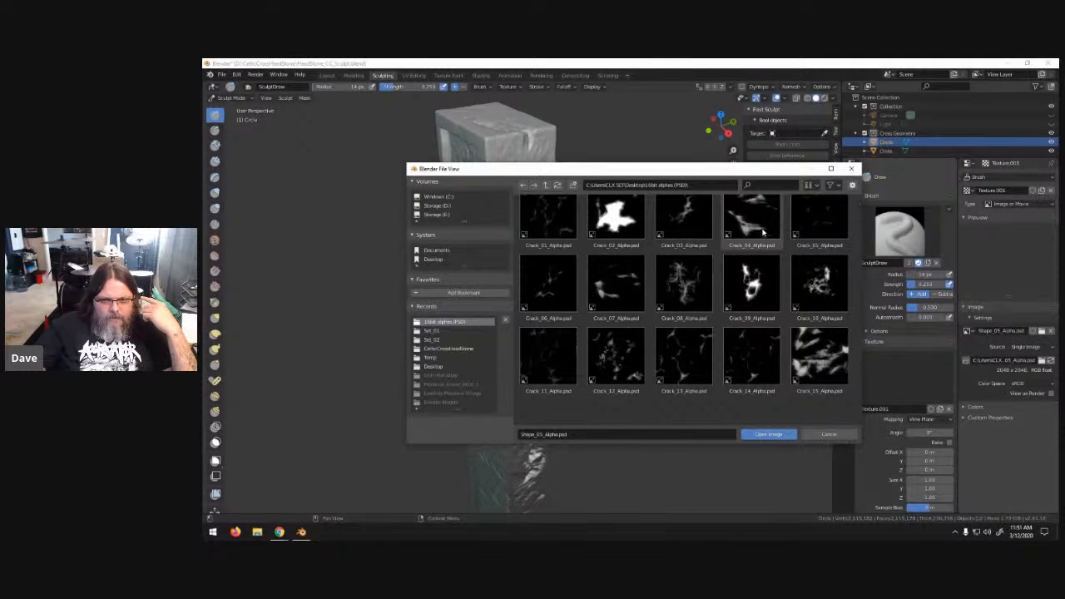
click(752, 218)
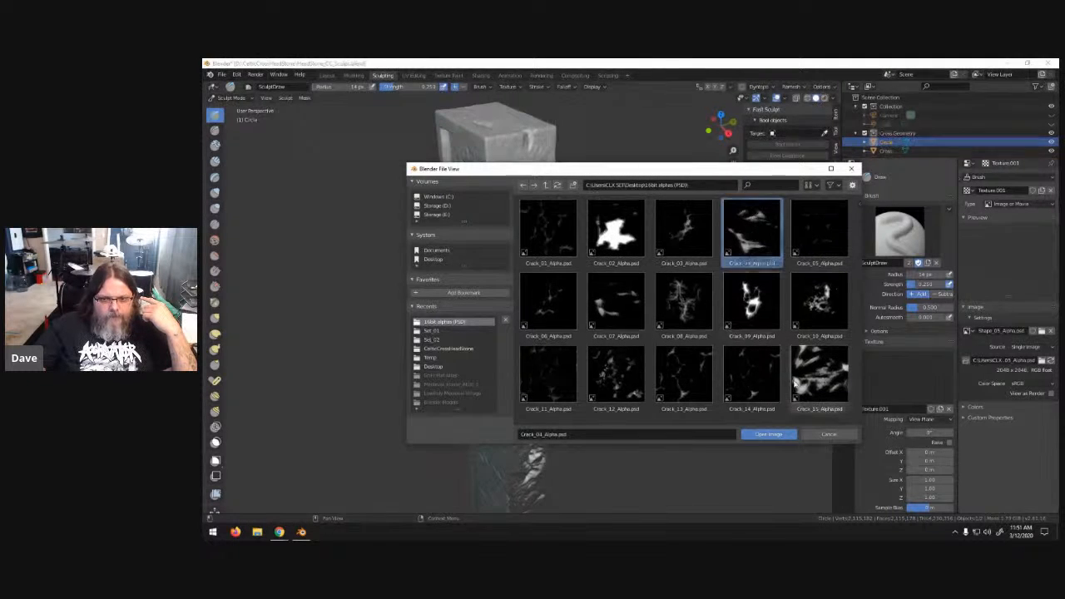
click(768, 433)
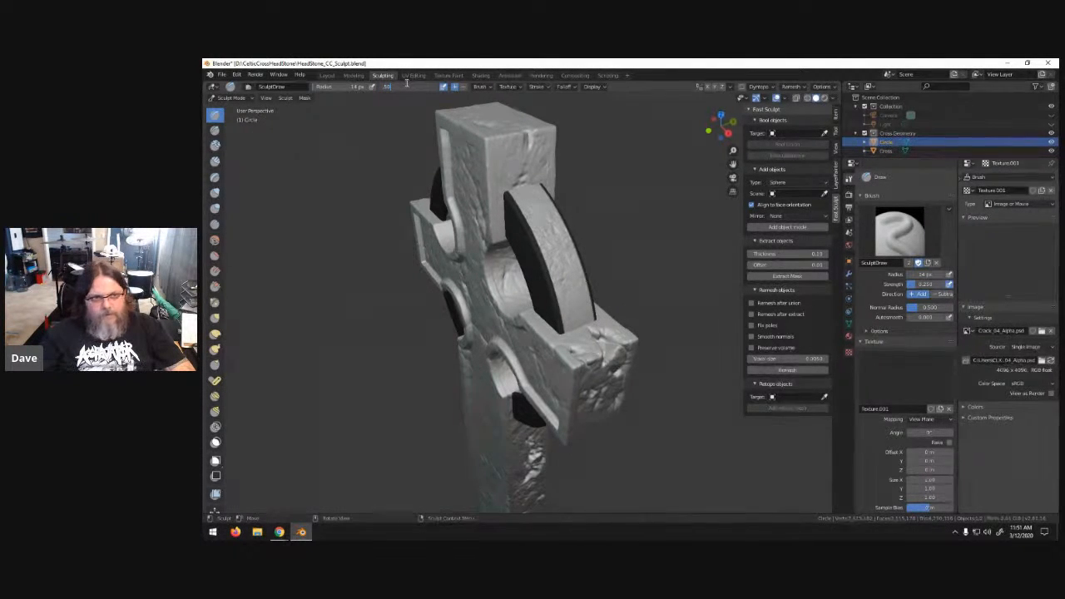
- Try sculpting Crack_04_Alpha.psd detail onto an upper section of the ring's outer rim at strength 0.5, and undo it
key(Return)
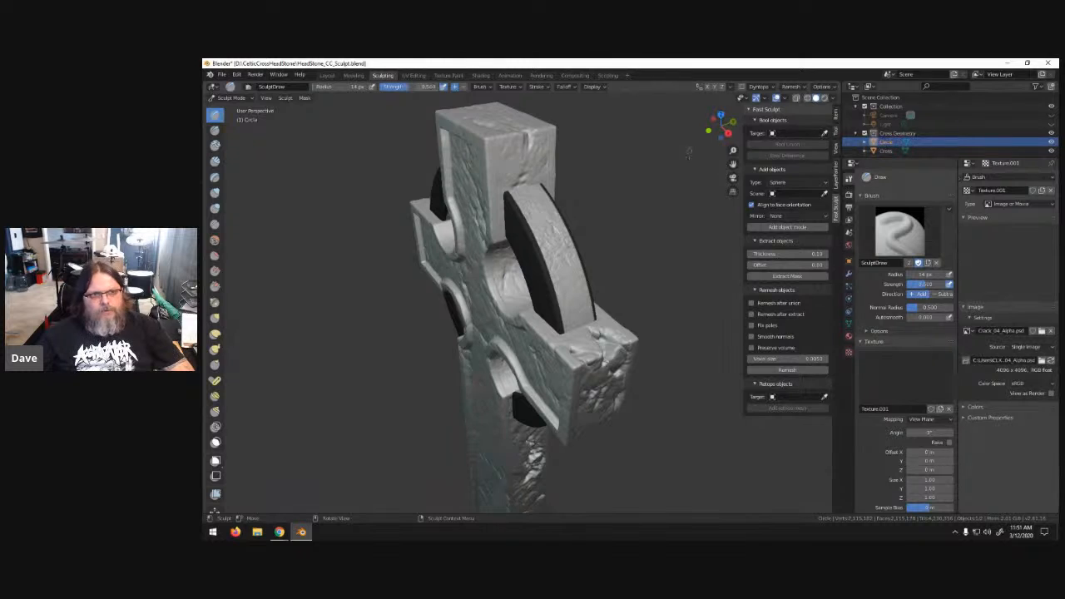
mouse_move(553, 245)
mouse_down()
mouse_move(566, 273)
mouse_move(549, 296)
mouse_move(567, 275)
mouse_move(632, 377)
mouse_move(578, 319)
mouse_move(519, 197)
mouse_move(536, 201)
mouse_move(615, 350)
mouse_move(583, 306)
mouse_up()
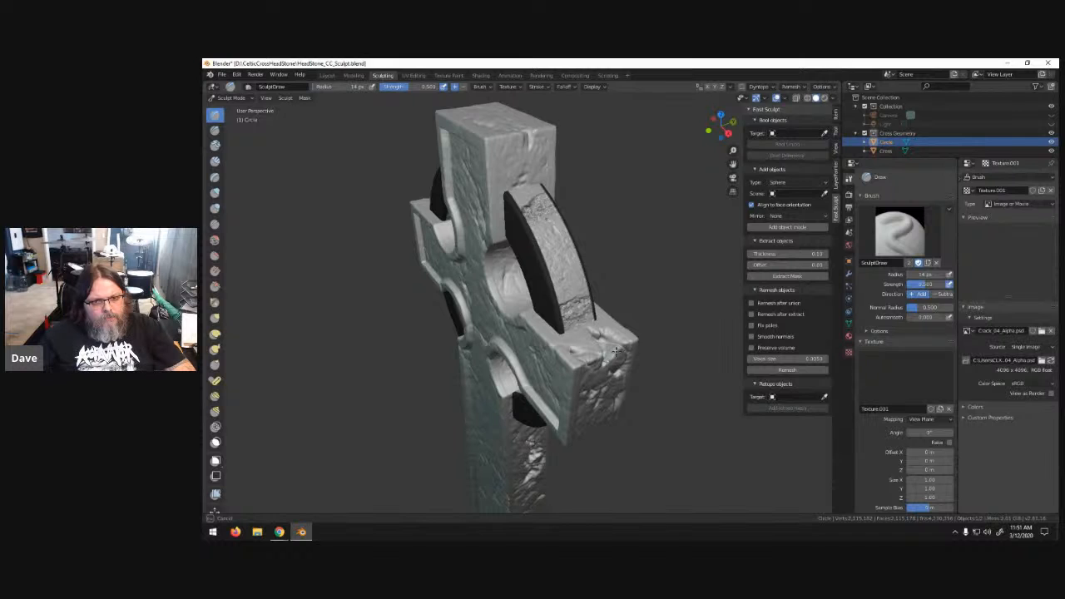
mouse_move(645, 246)
middle_down()
mouse_move(581, 239)
mouse_move(579, 223)
middle_up()
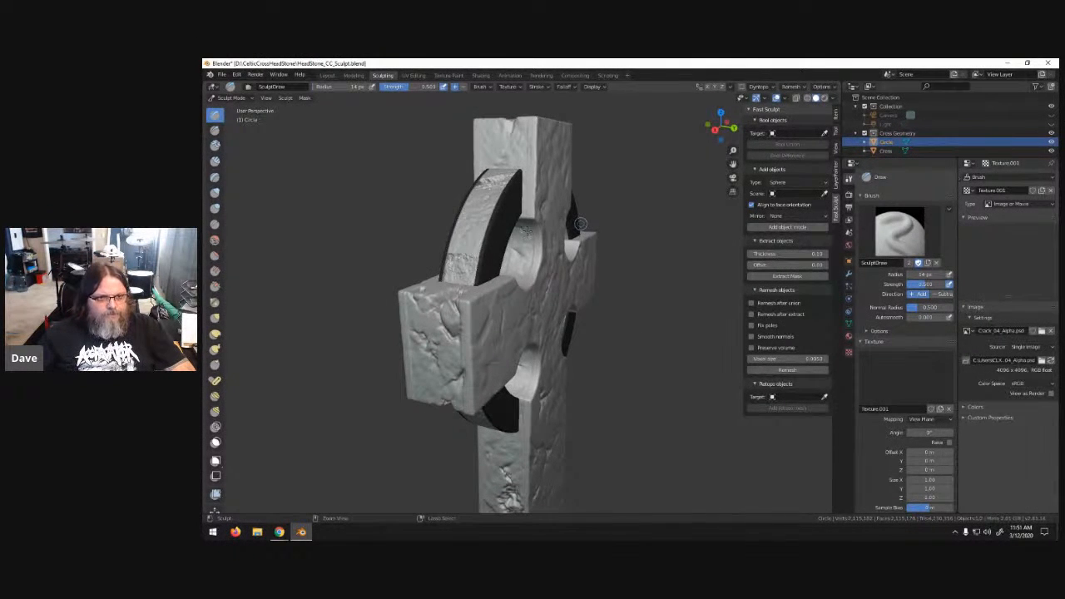
key(ctrl+z)
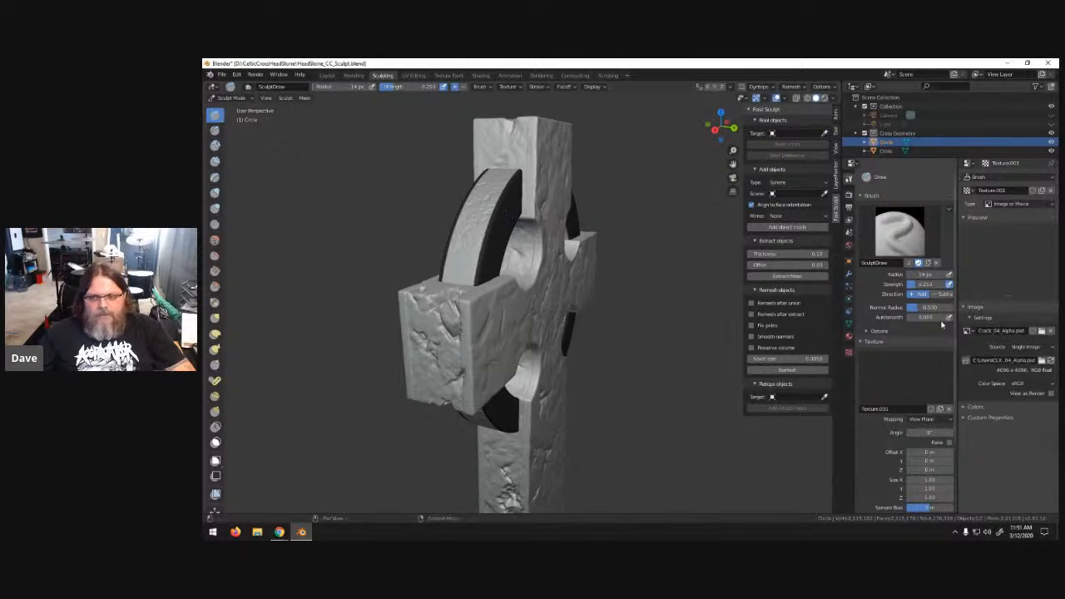
- Replace the Draw brush texture image with Crack_06_Alpha.psd
click(1042, 331)
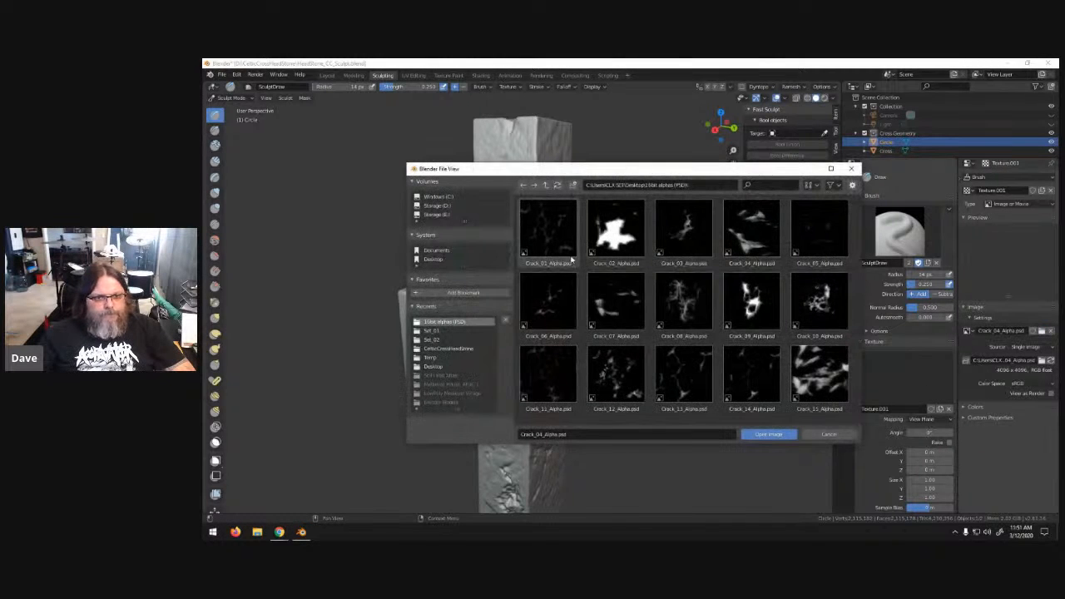
click(549, 301)
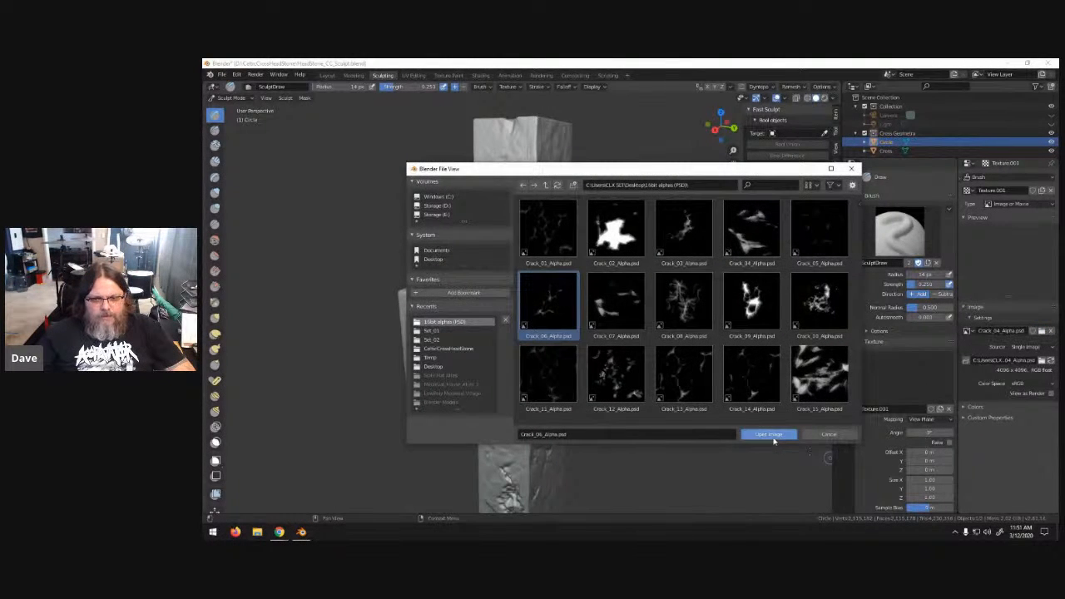
click(769, 434)
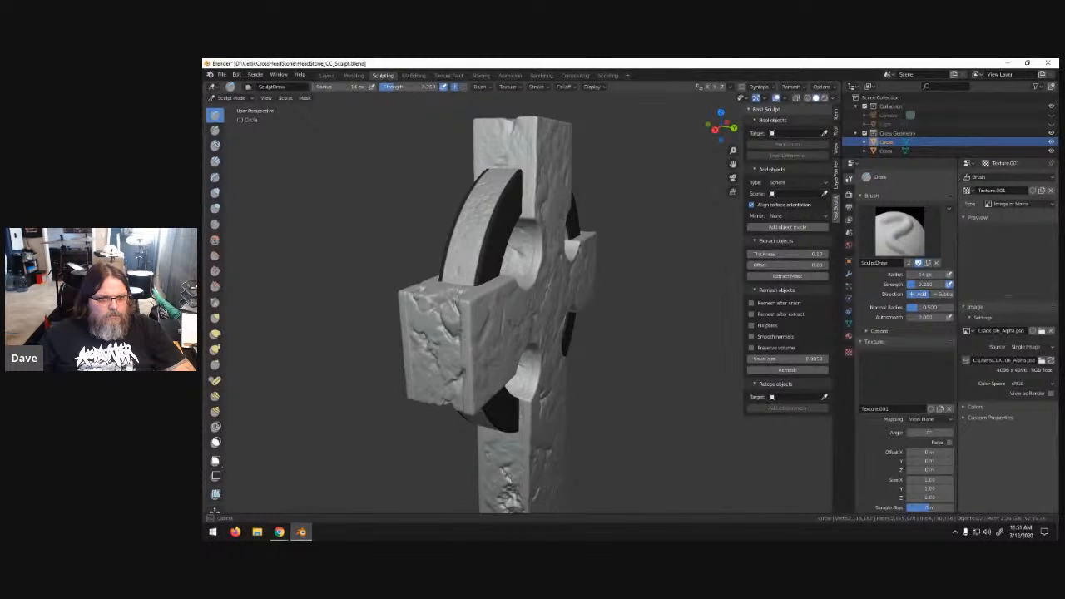
middle_drag(485, 273, 538, 309)
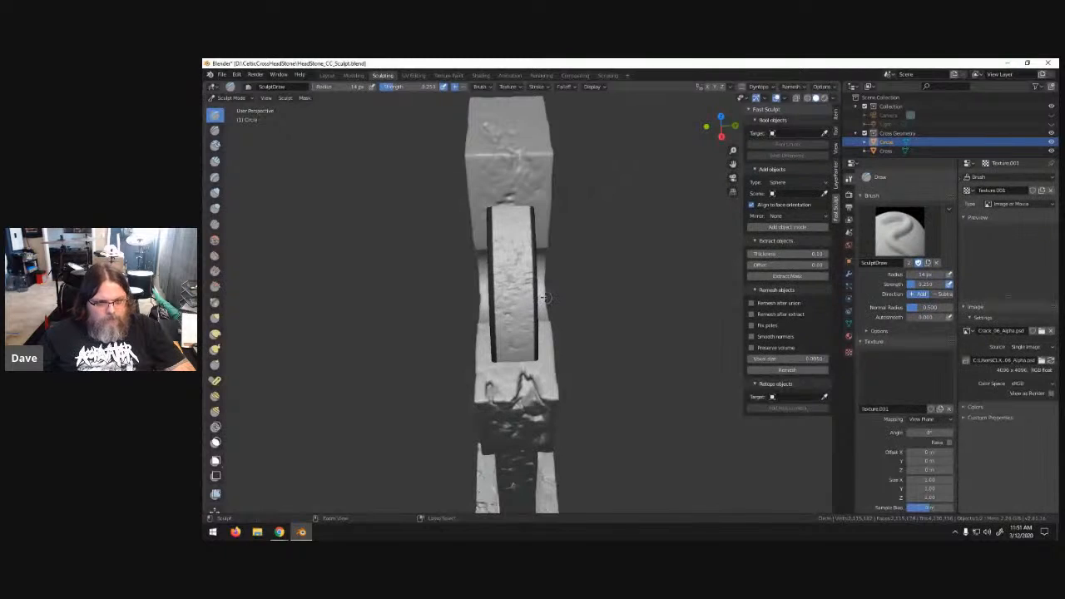
- Set the Draw brush strength to 0.5 and sculpt cracks along one upper section of the ring's outer rim
click(396, 87)
text(.5)
key(Return)
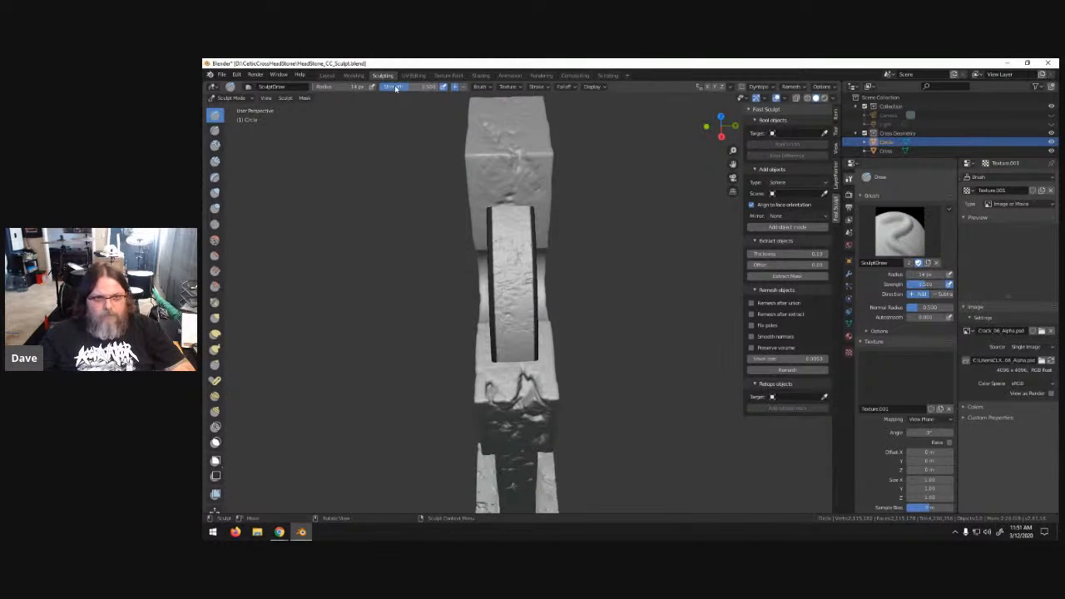
mouse_move(512, 220)
mouse_down()
mouse_move(525, 249)
mouse_move(503, 271)
mouse_move(579, 331)
mouse_up()
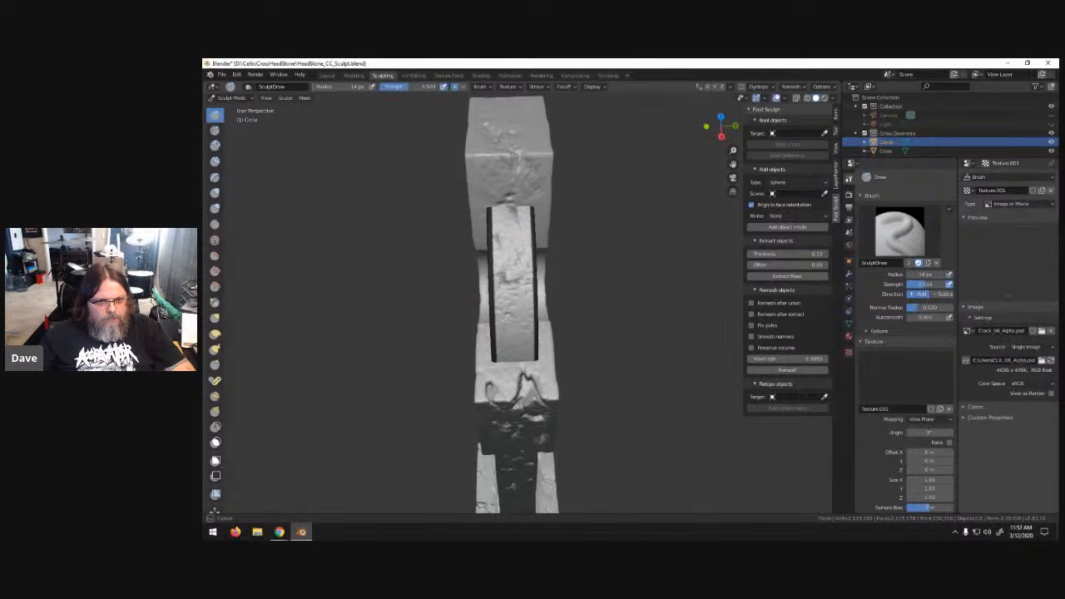
mouse_move(579, 331)
middle_down()
mouse_move(558, 322)
mouse_move(632, 256)
middle_up()
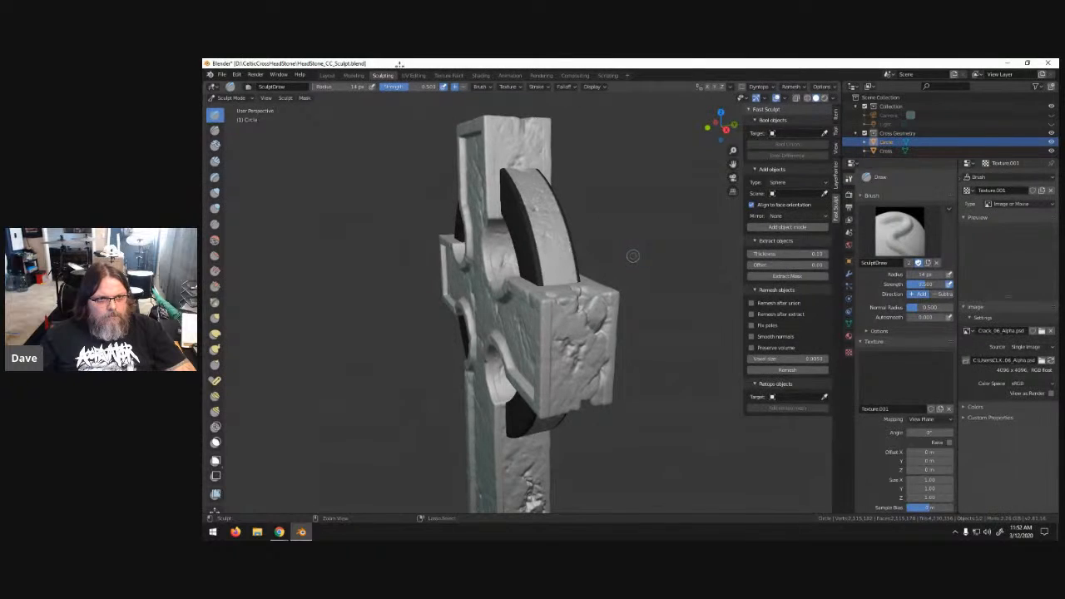
- Re-enter a Draw brush strength of 0.5 and add more cracks along the ring's upper outer rim
drag(413, 86, 396, 87)
click(412, 86)
text(.5)
key(Return)
middle_drag(619, 204, 552, 223)
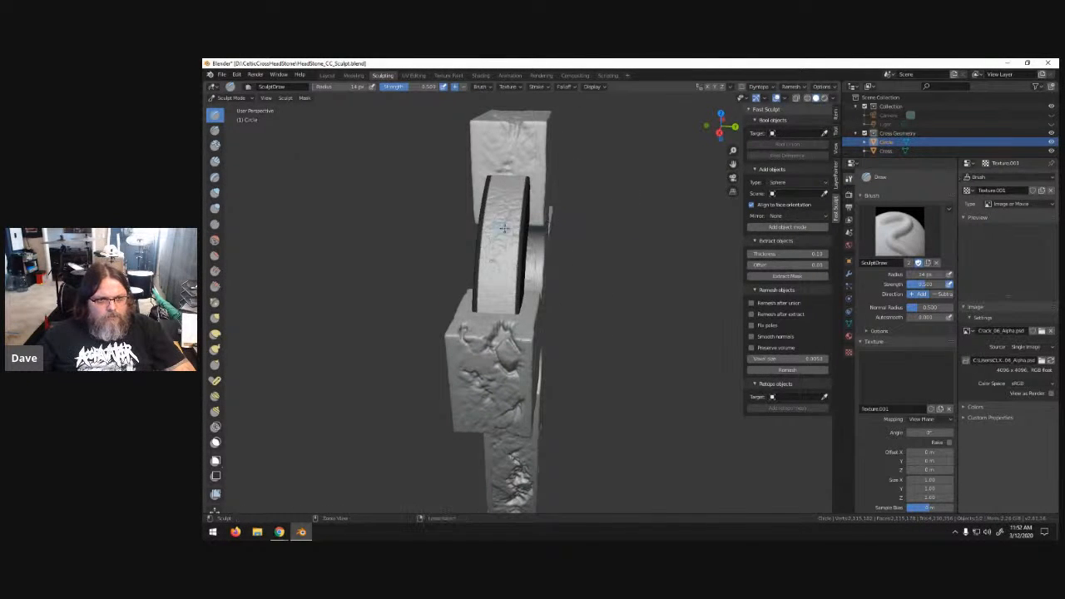
drag(501, 231, 491, 287)
- Sculpt the same cracks onto the opposite upper section and the lower sections of the ring's outer rim
middle_drag(489, 301, 489, 226)
drag(537, 263, 535, 265)
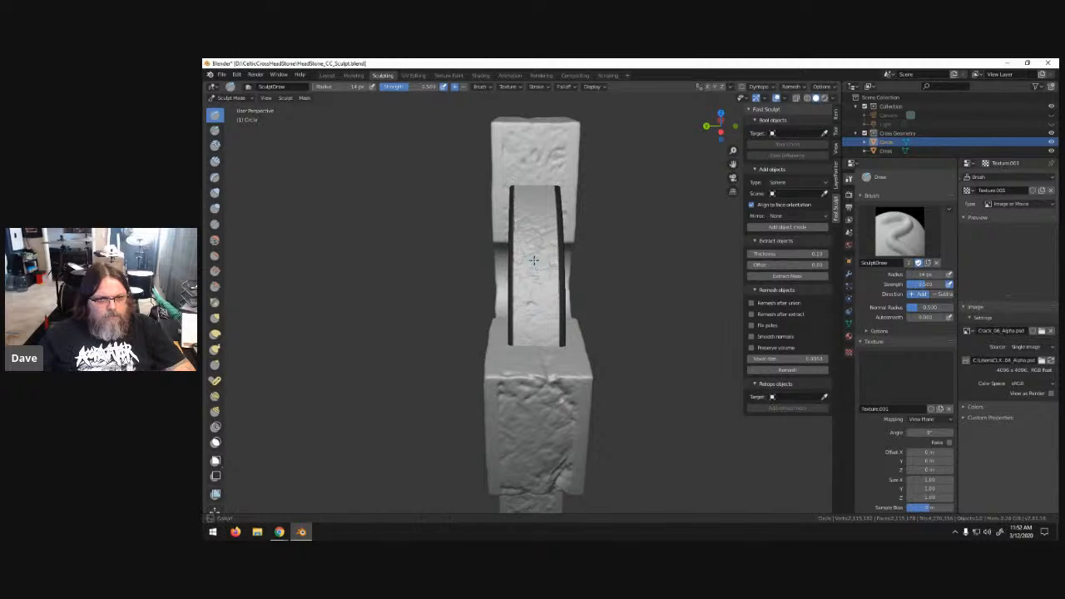
mouse_move(528, 208)
mouse_down()
mouse_move(472, 163)
mouse_move(393, 154)
mouse_up()
mouse_move(703, 303)
middle_down()
mouse_move(626, 285)
mouse_move(700, 250)
middle_up()
middle_drag(565, 276, 560, 207)
mouse_move(542, 222)
mouse_down()
mouse_move(578, 283)
mouse_move(636, 326)
mouse_move(640, 299)
mouse_up()
mouse_move(656, 271)
middle_down()
mouse_move(582, 287)
mouse_move(558, 287)
mouse_move(554, 277)
middle_up()
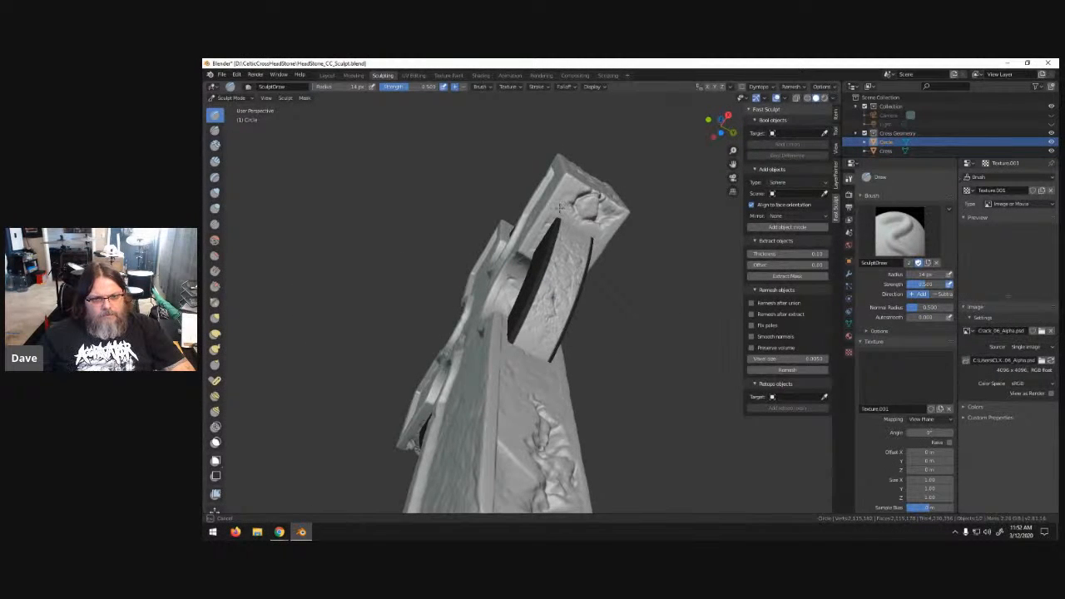
- Inspect the ring from several sides and undo the Crack_06_Alpha.psd sculpting on its outer rim
mouse_move(466, 211)
middle_down()
mouse_move(466, 249)
mouse_move(562, 364)
middle_up()
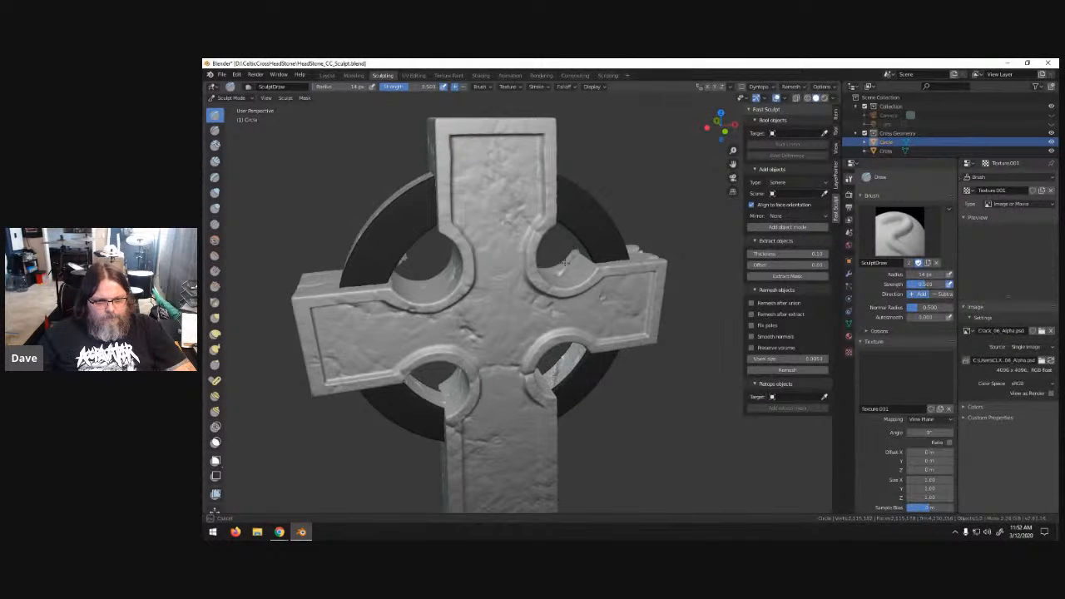
middle_drag(441, 365, 401, 279)
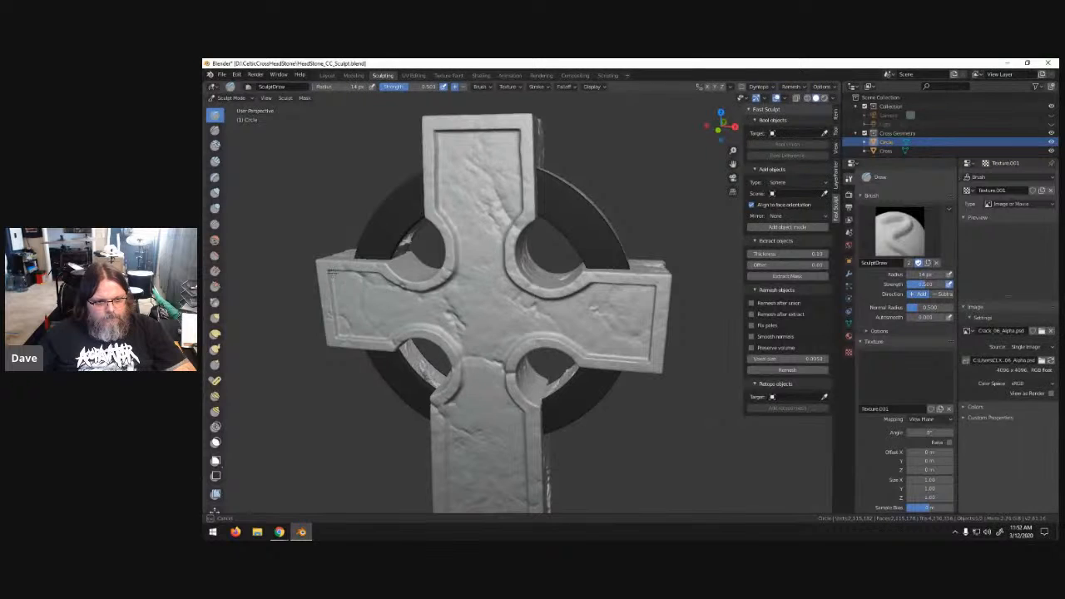
mouse_move(346, 308)
middle_down()
mouse_move(407, 251)
mouse_move(496, 262)
middle_up()
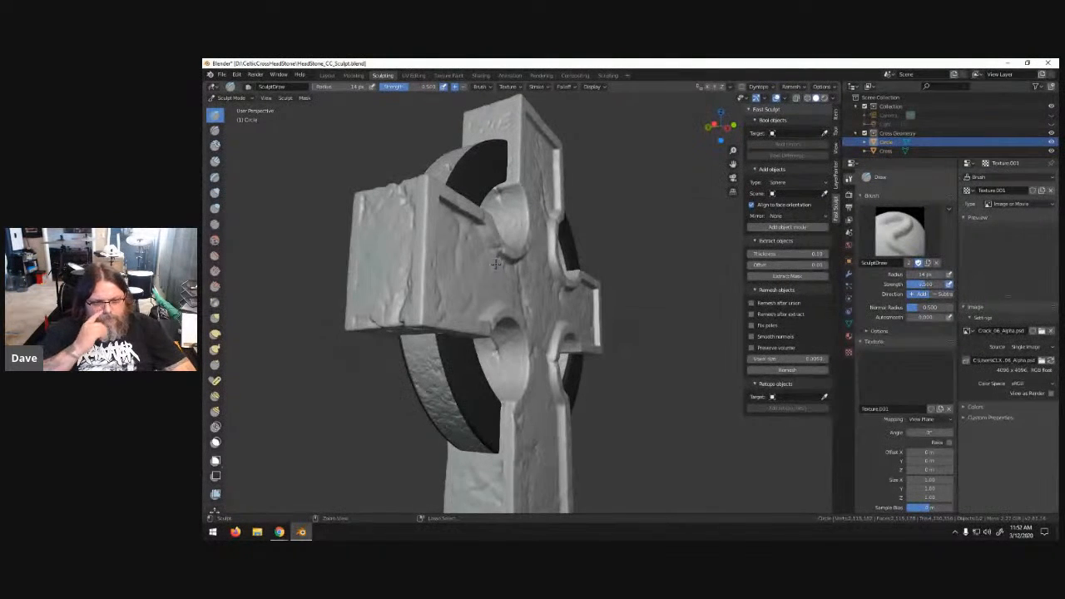
mouse_move(523, 304)
middle_down()
mouse_move(435, 277)
mouse_move(499, 287)
mouse_move(450, 275)
mouse_move(440, 350)
middle_up()
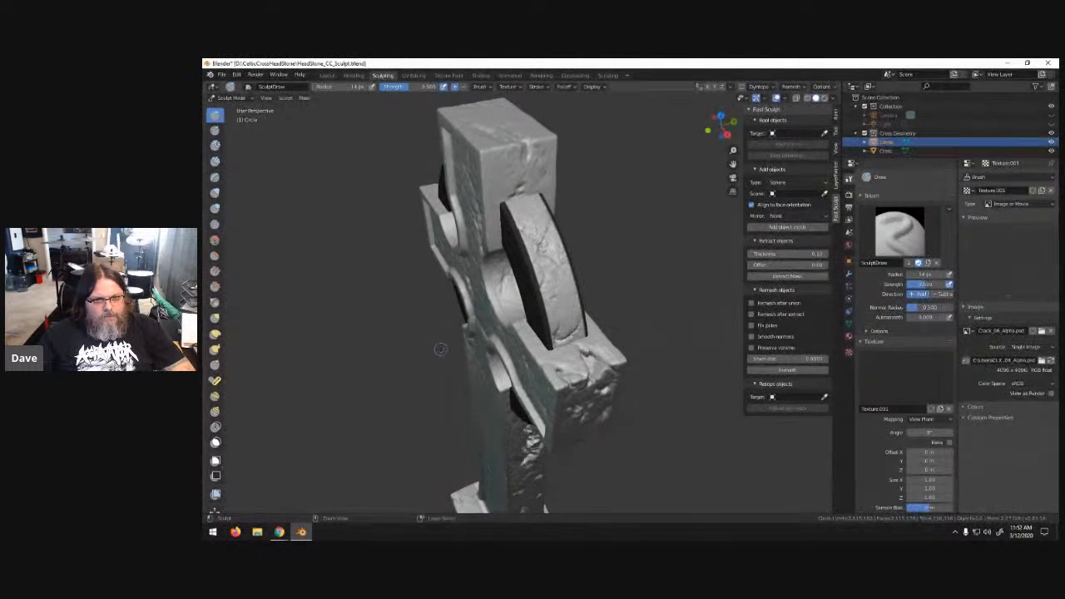
key(ctrl+z)
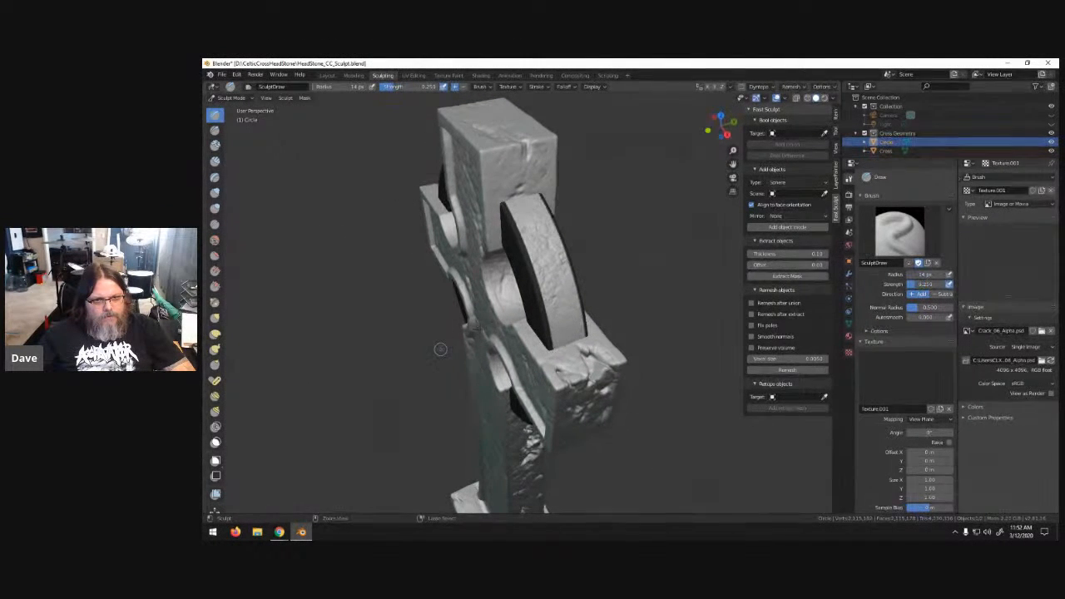
- In right side view, box-mask the whole ring and clear the mask along both edges, leaving its front and back faces unmasked
mouse_move(440, 350)
middle_down()
mouse_move(507, 345)
mouse_move(661, 297)
middle_up()
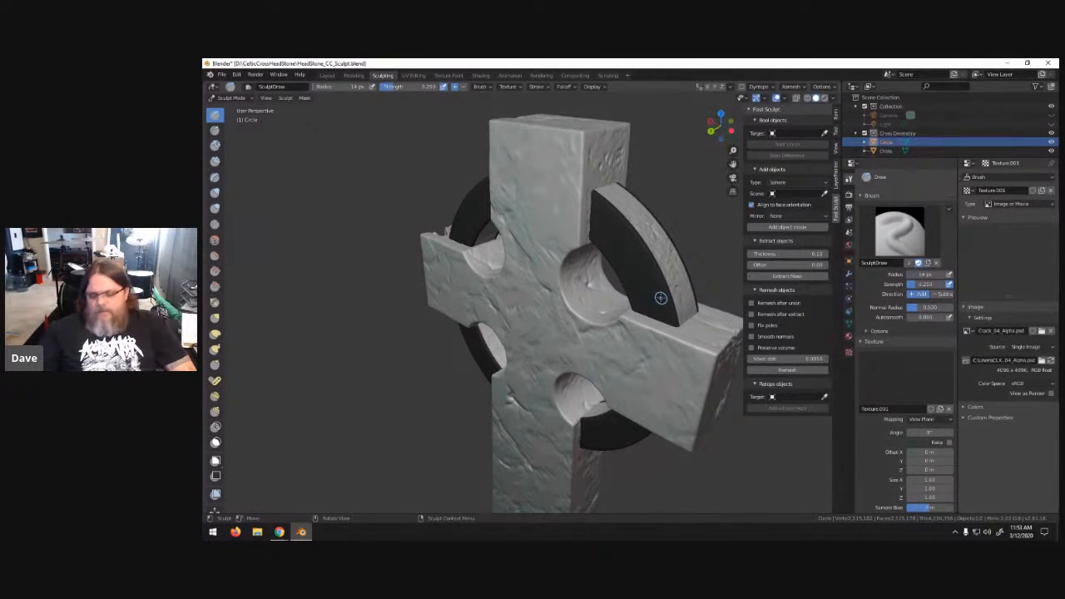
key(KP_3)
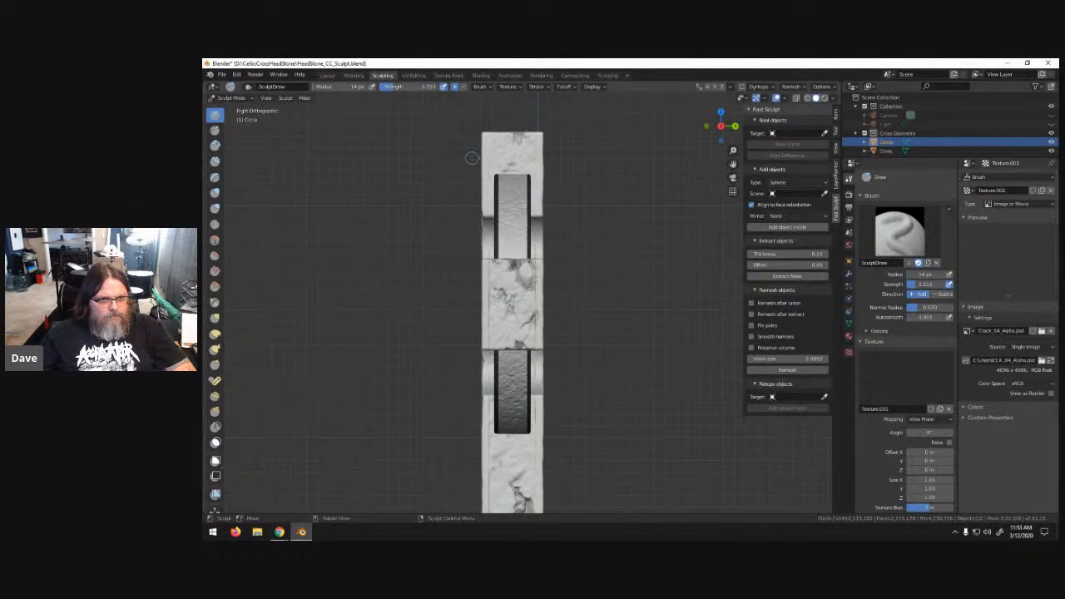
click(214, 460)
drag(432, 148, 620, 439)
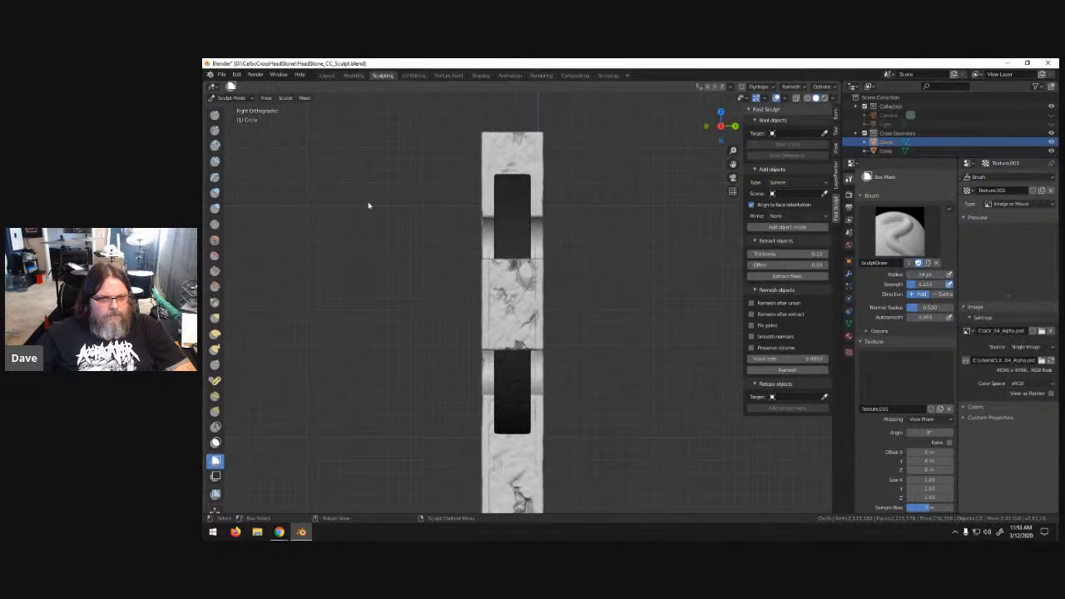
drag(474, 147, 506, 455)
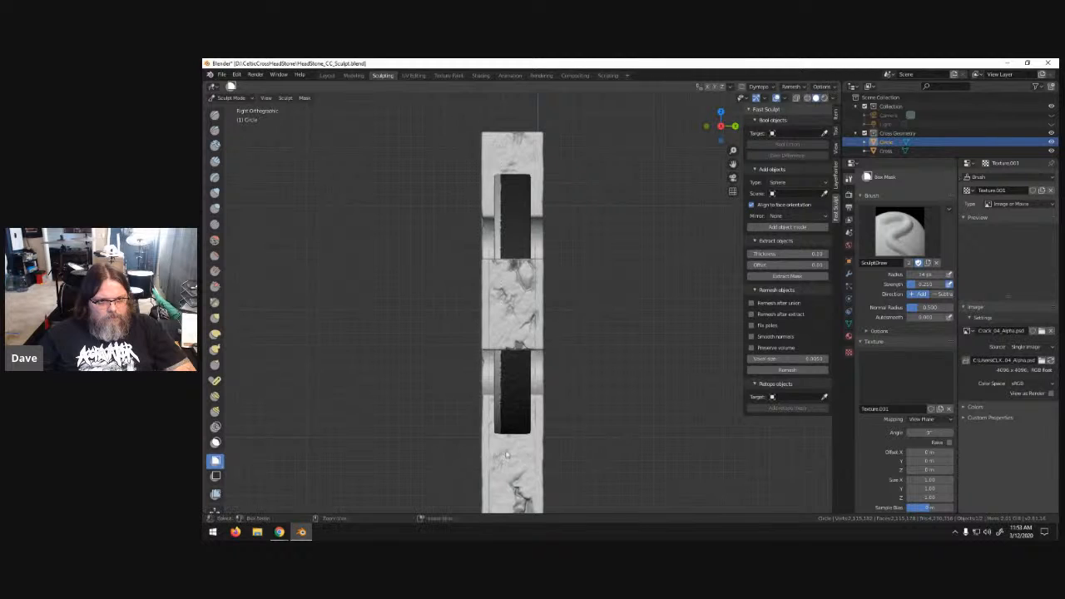
drag(523, 151, 578, 116)
middle_drag(469, 142, 630, 175)
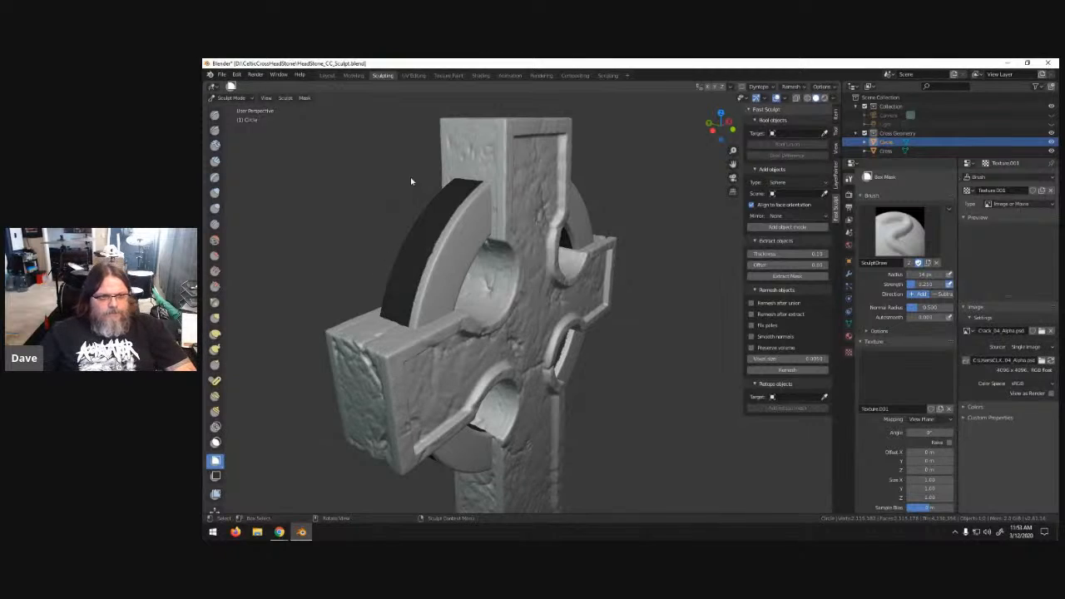
- Load Shape_01_Alpha.psd from the Set_01 folder as the Draw brush texture and sculpt light pitting onto the ring's front face
key(x)
middle_drag(626, 329, 553, 301)
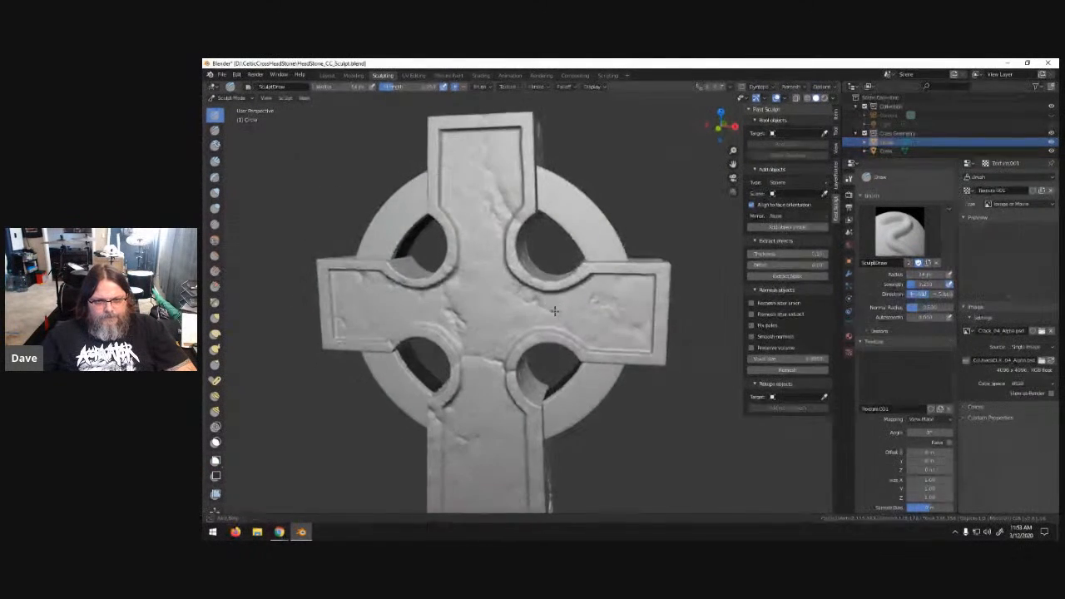
click(1042, 330)
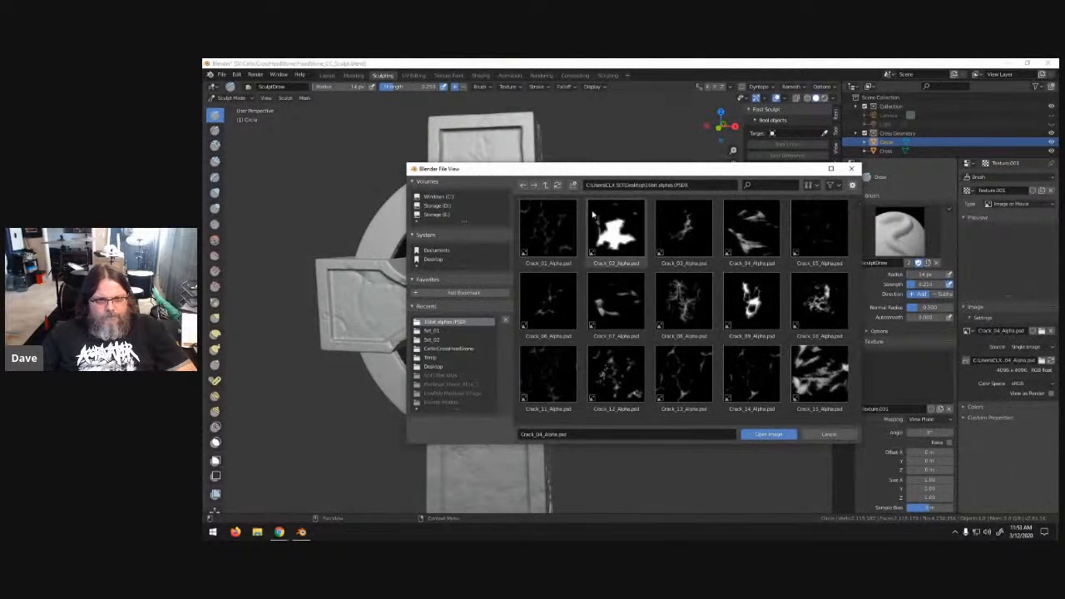
click(432, 330)
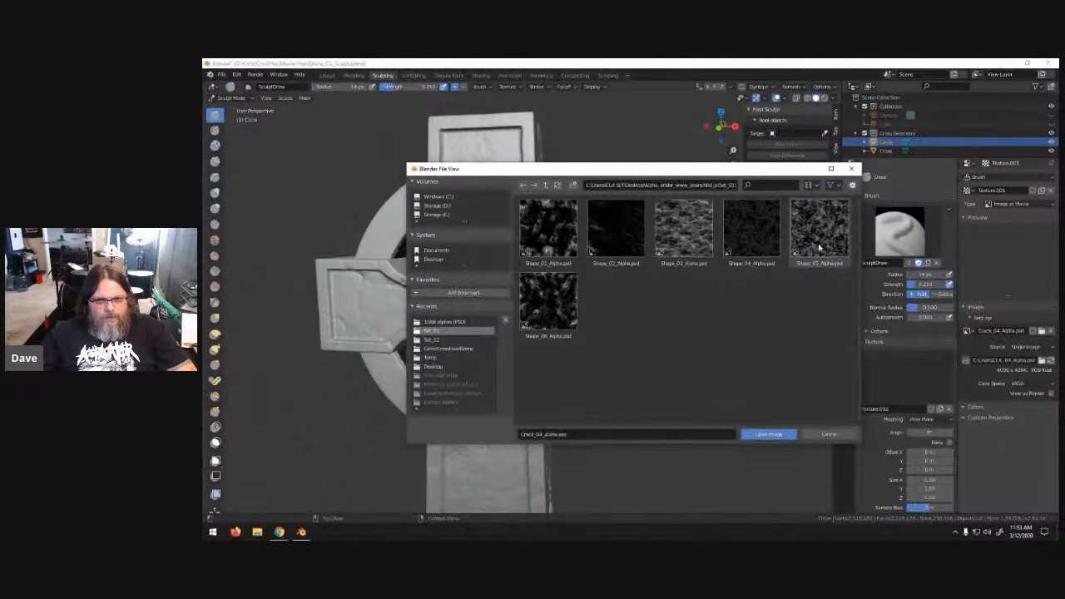
click(547, 229)
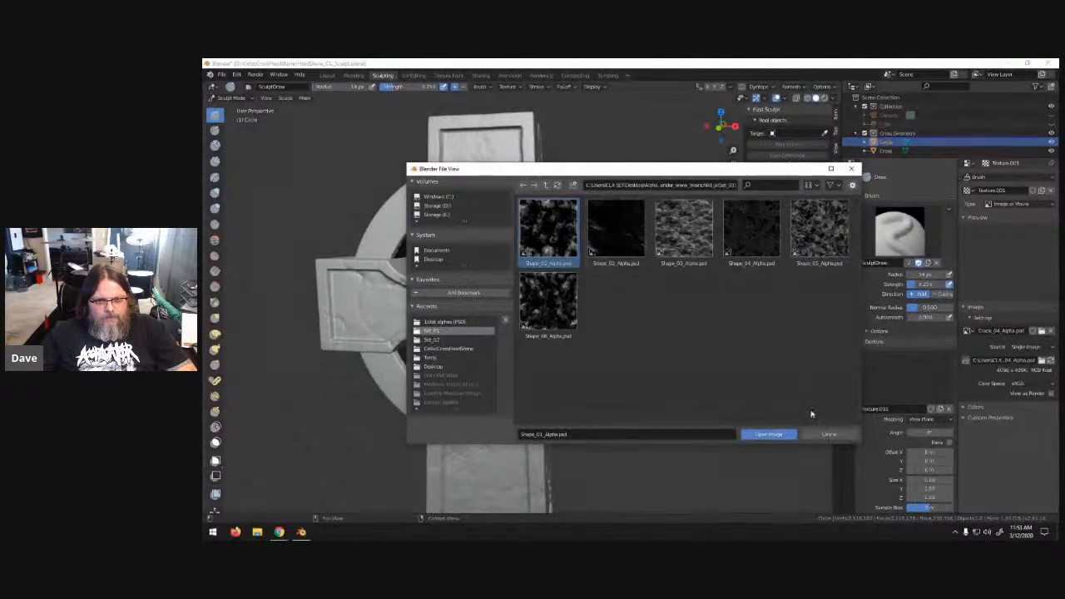
click(767, 434)
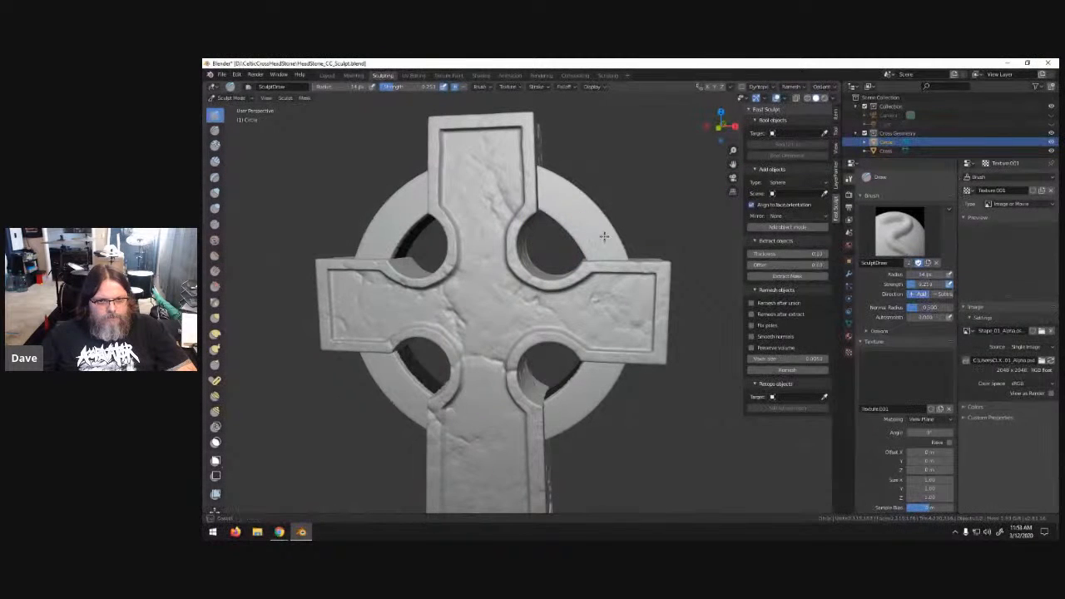
middle_drag(653, 277, 584, 264)
middle_drag(575, 321, 651, 335)
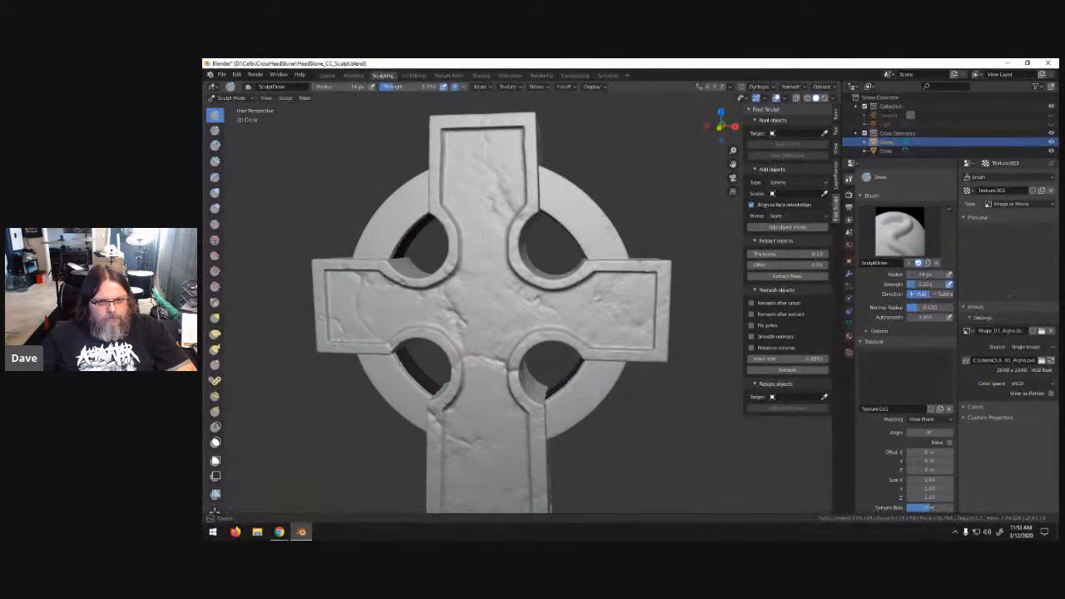
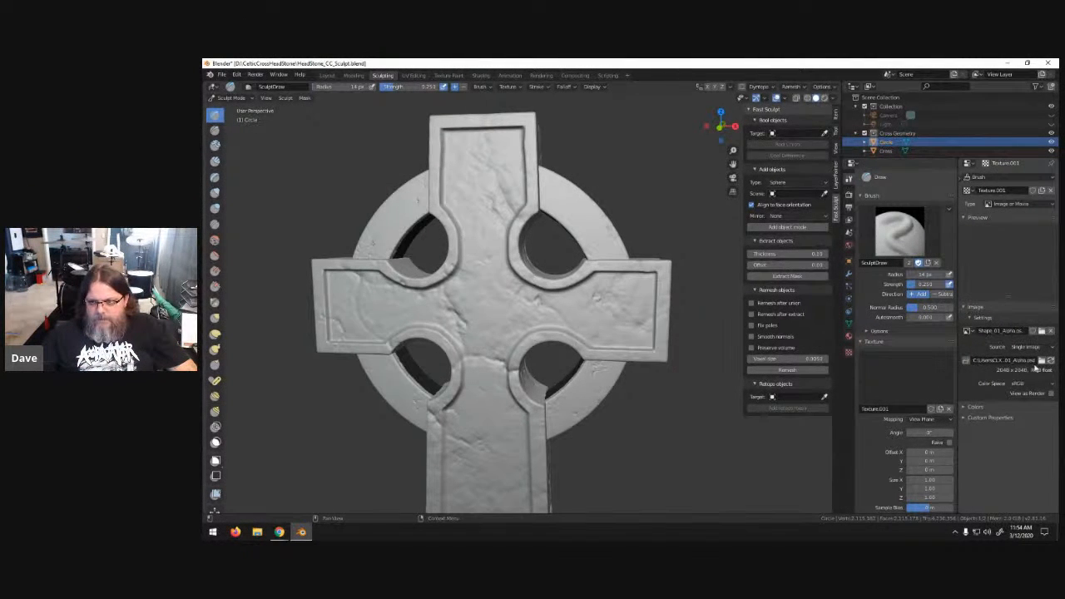
- Replace the Draw brush's texture image with Crack_03_Alpha.psd from the 16bit alphas (PSD) folder
click(1042, 331)
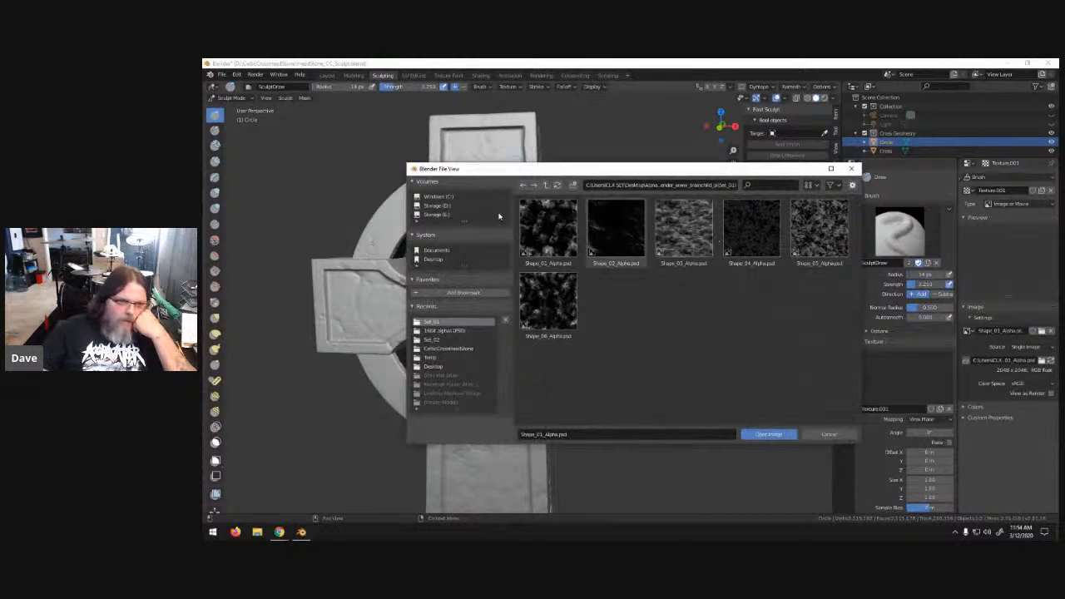
click(456, 331)
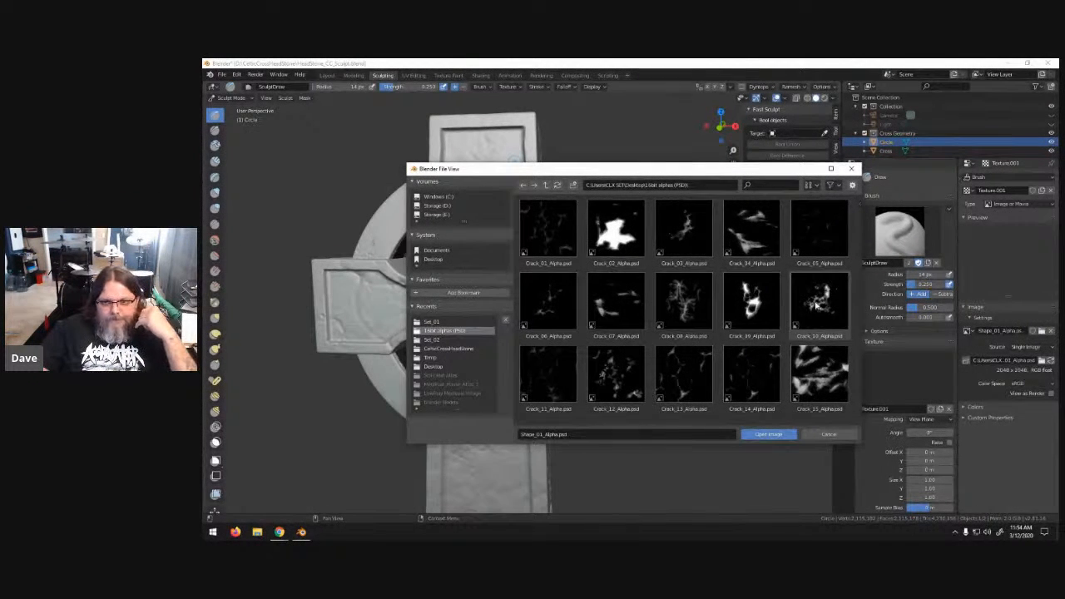
scroll(682, 242, down, 2)
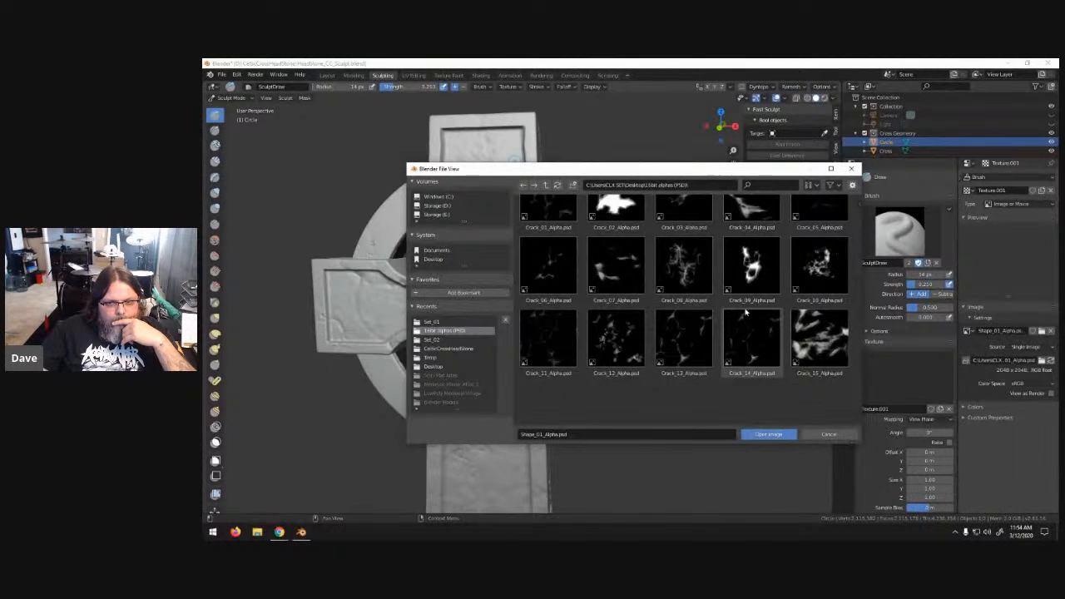
scroll(736, 300, up, 1)
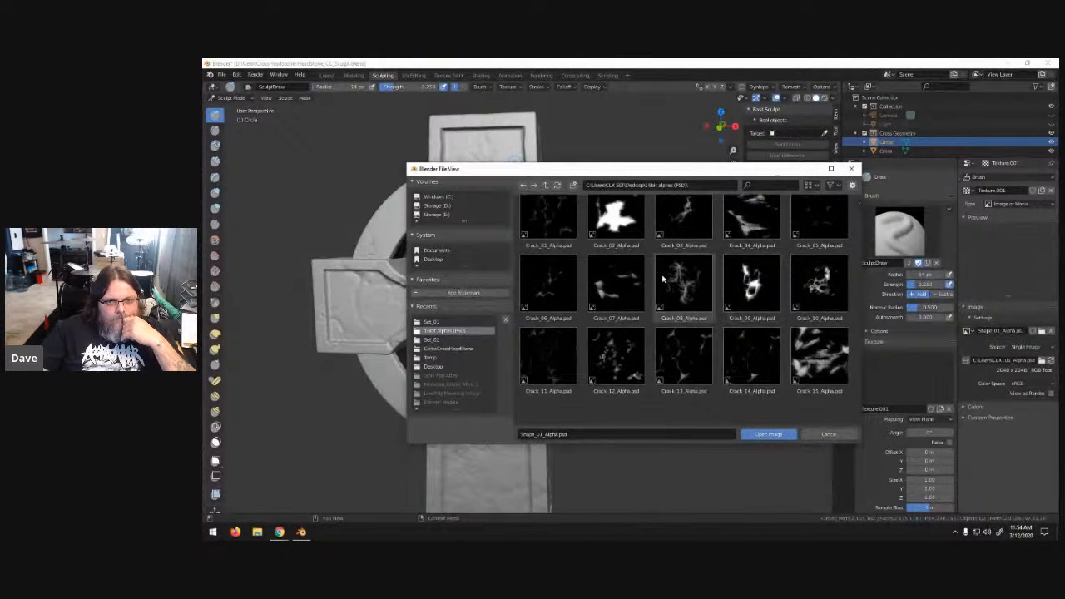
click(684, 218)
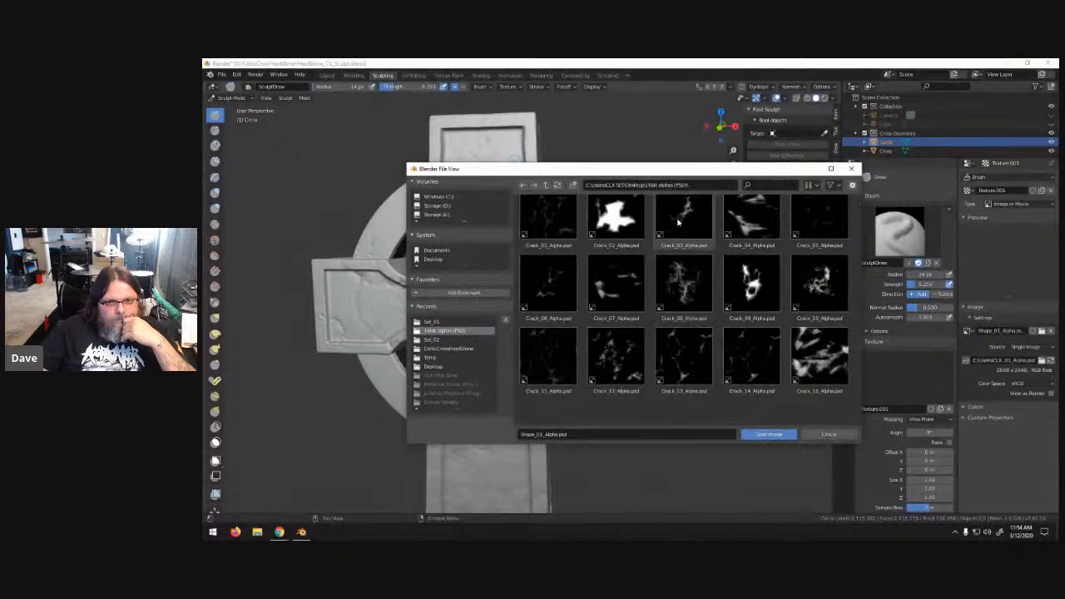
click(778, 438)
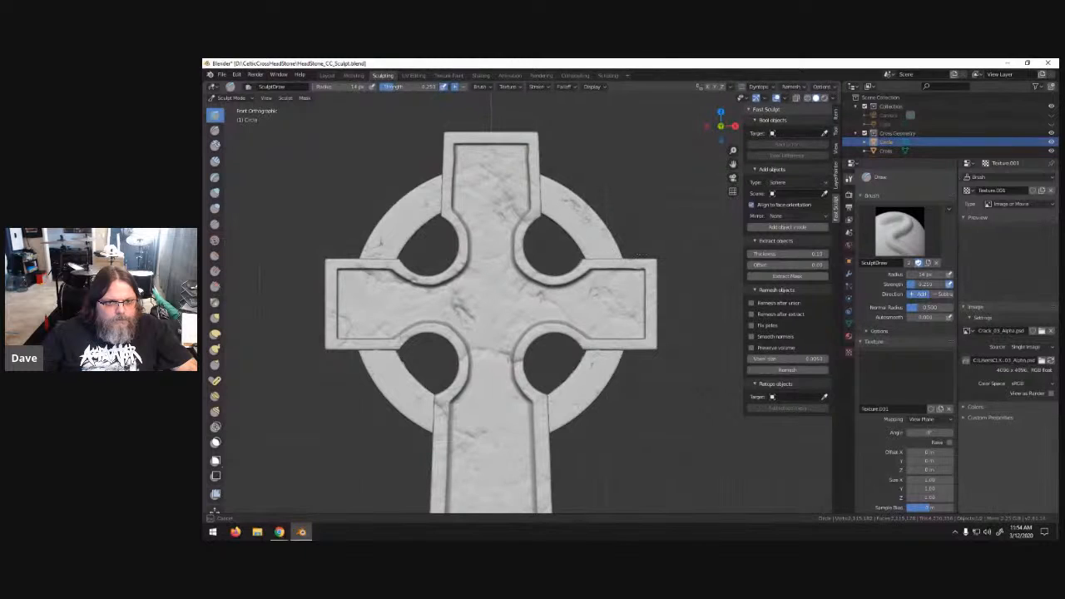
- Sculpt cracks onto the front face of the ring's upper right section and inspect its outer edge up close
drag(676, 273, 647, 257)
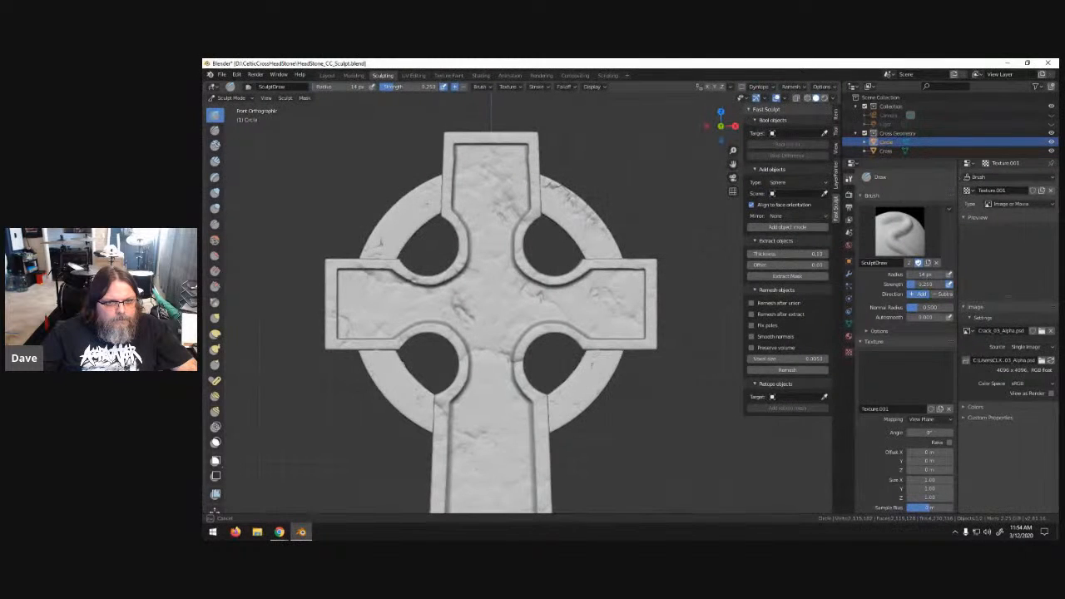
middle_drag(682, 224, 442, 248)
middle_drag(565, 215, 607, 256)
scroll(559, 248, up, 6)
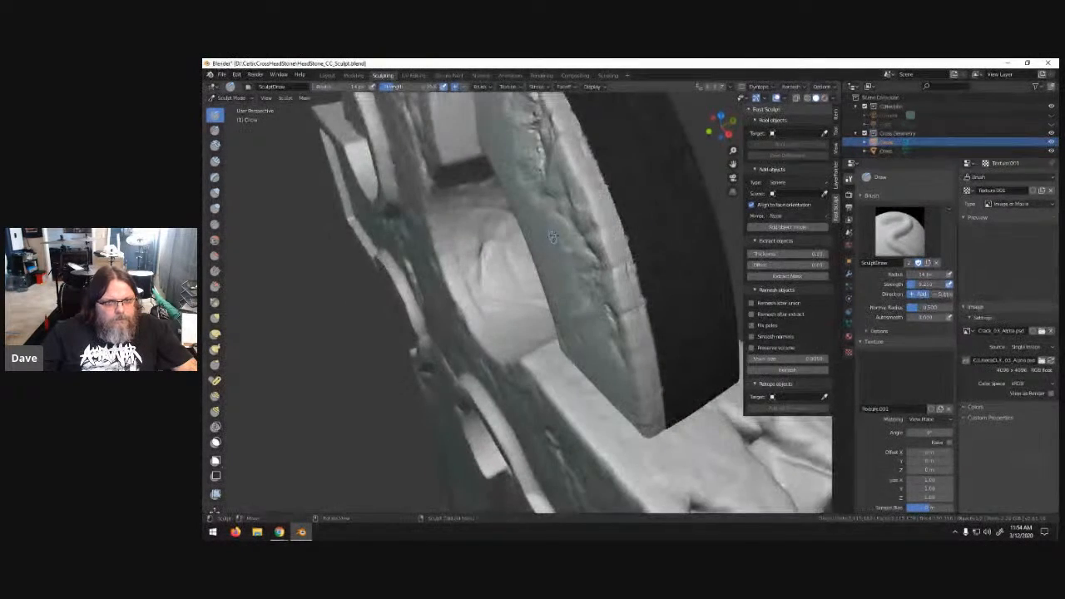
middle_drag(610, 212, 616, 288)
scroll(607, 292, down, 7)
middle_drag(574, 337, 634, 296)
- In front view, sculpt the same cracks onto the ring's two lower sections and its upper left section
mouse_move(418, 423)
mouse_down()
mouse_move(509, 411)
mouse_move(548, 375)
mouse_move(564, 337)
mouse_up()
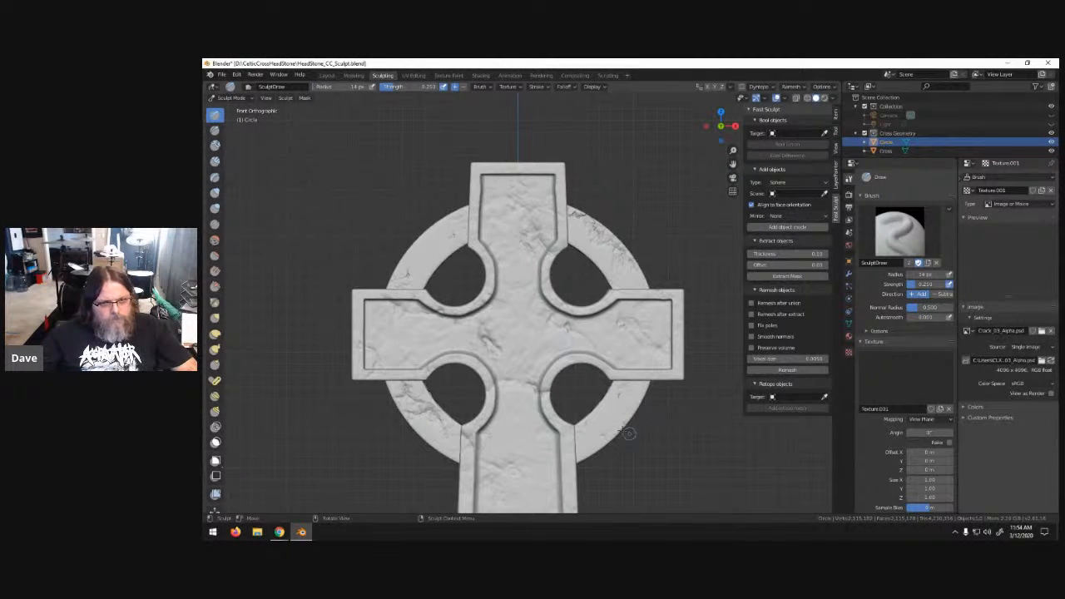
mouse_move(611, 414)
mouse_down()
mouse_move(624, 396)
mouse_move(604, 427)
mouse_up()
drag(421, 442, 421, 443)
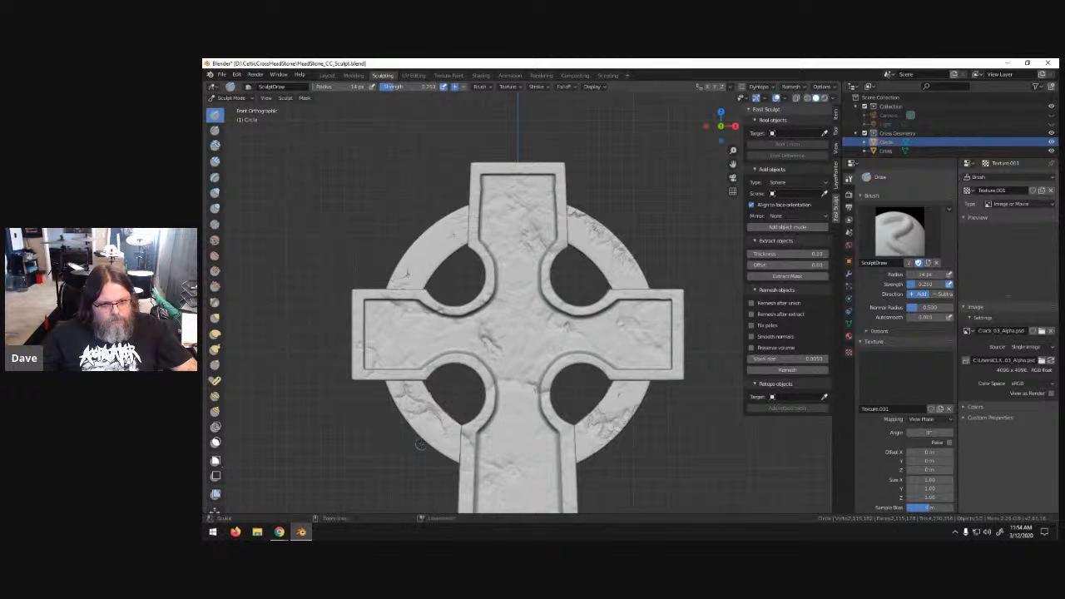
mouse_move(422, 250)
mouse_down()
mouse_move(429, 262)
mouse_move(412, 287)
mouse_up()
- Add more cracks to the ring's front face and edges, working from angled views above and below the cross arms
middle_drag(405, 154, 419, 192)
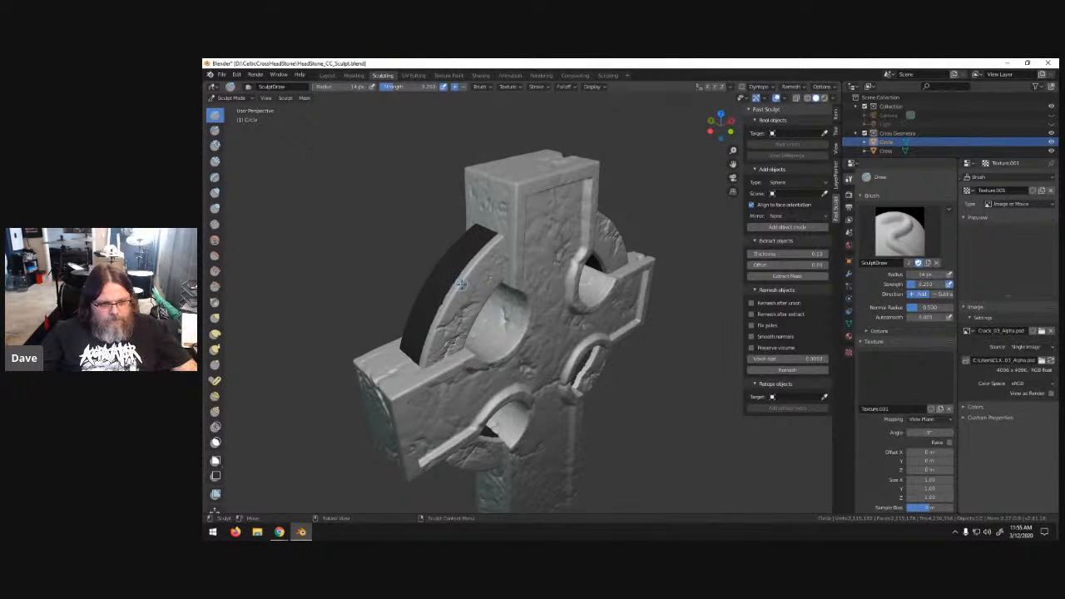
drag(461, 284, 461, 285)
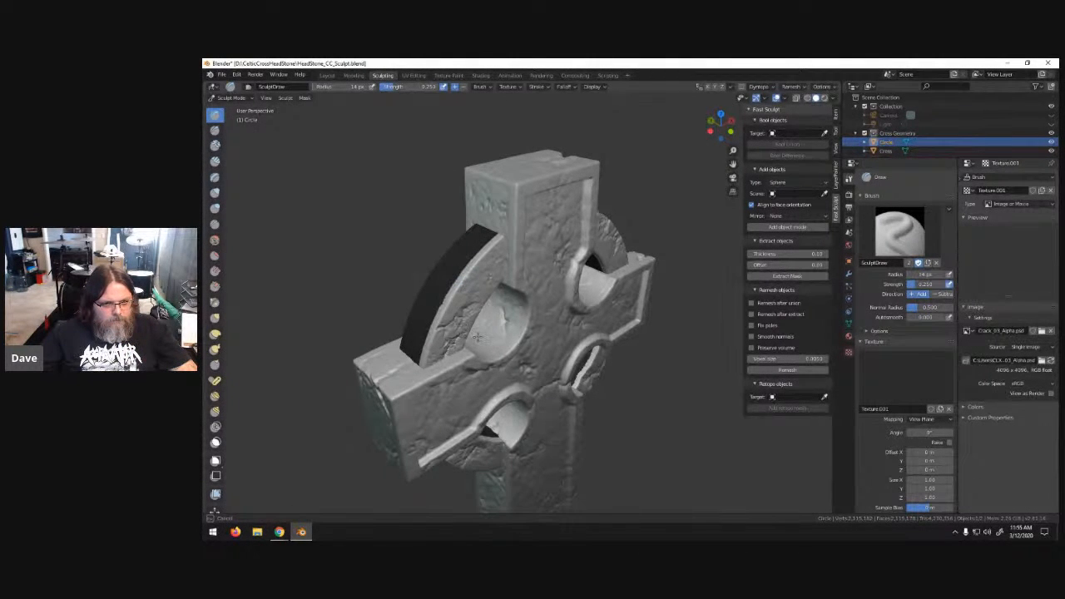
drag(476, 337, 477, 337)
mouse_move(689, 318)
middle_down()
mouse_move(549, 279)
mouse_move(574, 250)
mouse_move(618, 249)
middle_up()
mouse_move(585, 240)
mouse_down()
mouse_move(608, 256)
mouse_move(618, 248)
mouse_move(607, 247)
mouse_up()
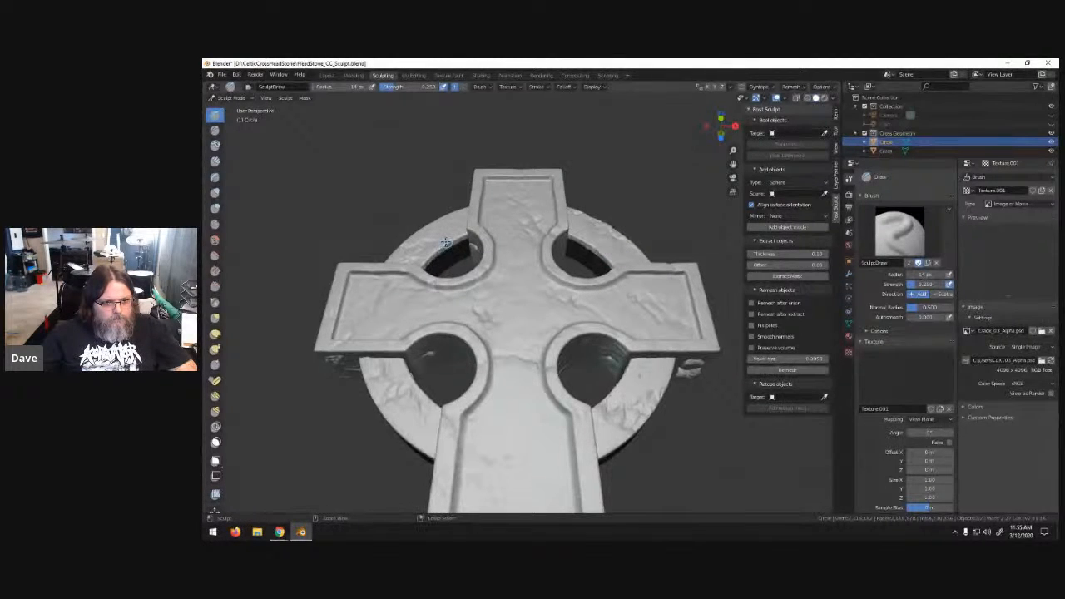
drag(445, 246, 429, 283)
middle_drag(446, 361, 472, 390)
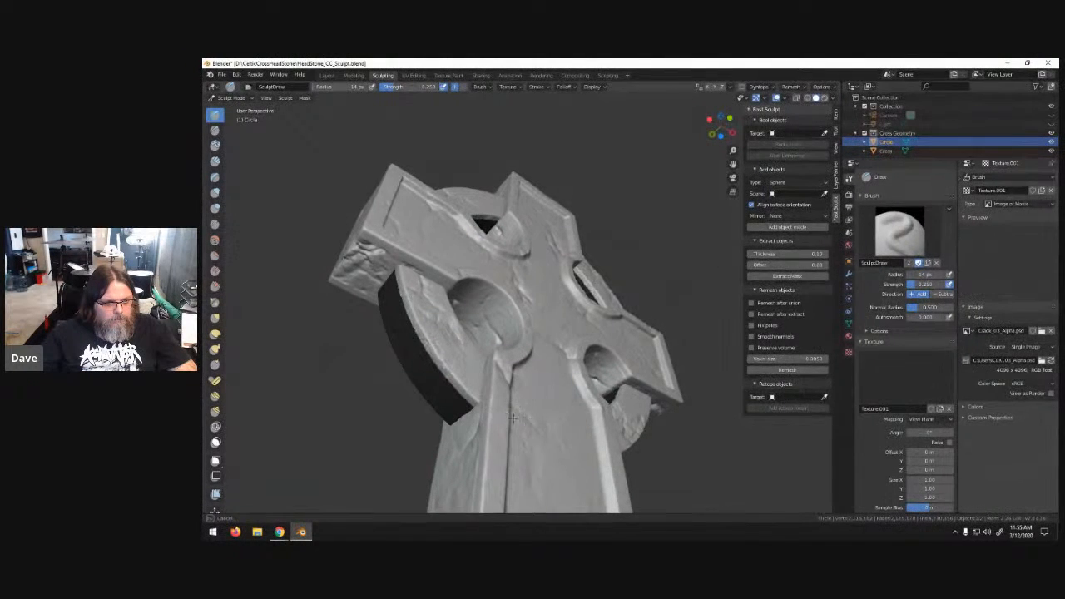
middle_drag(659, 398, 587, 371)
ctrl+drag(597, 338, 600, 338)
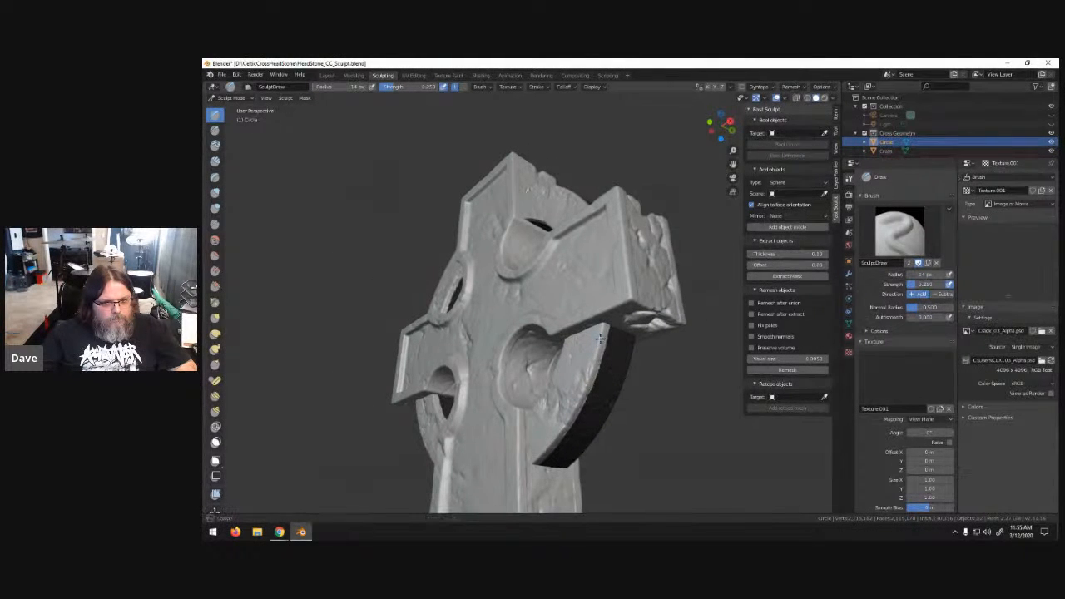
- Remesh the sculpted ring with the Fast Sculpt add-on
key(KP_1)
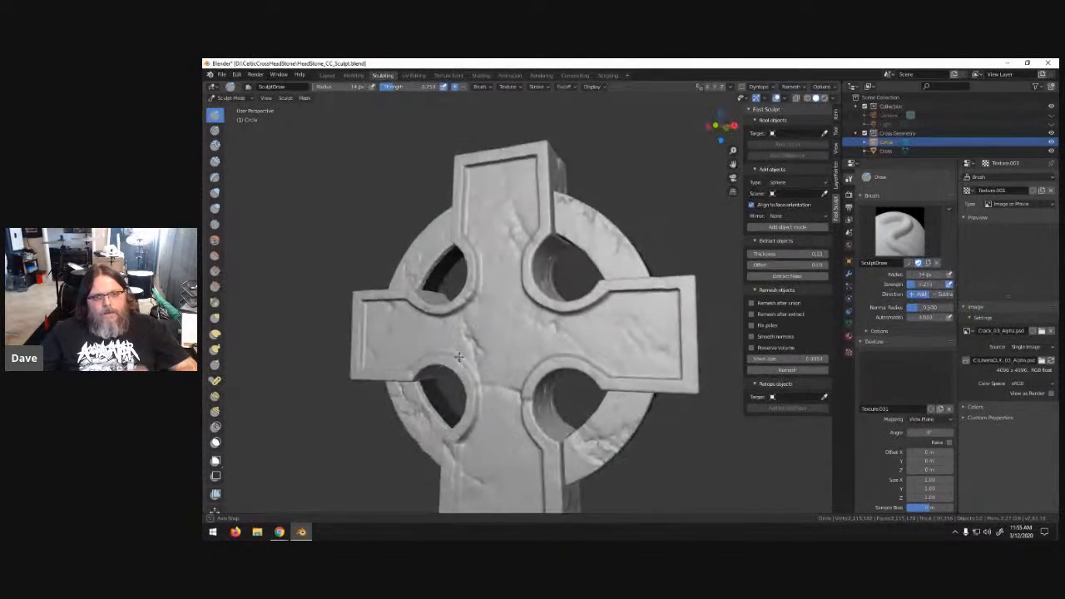
click(797, 371)
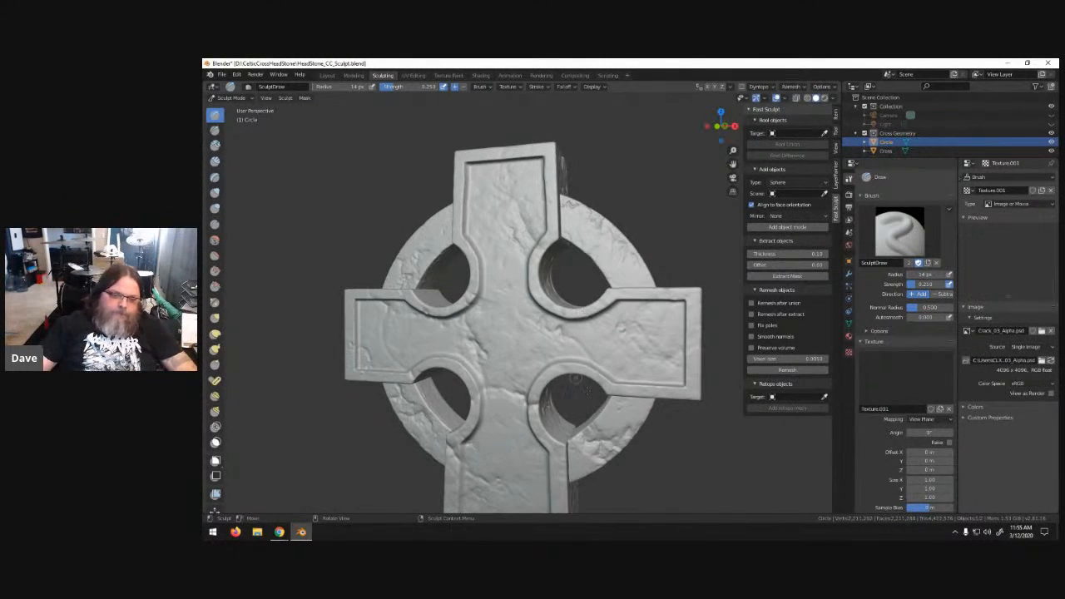
mouse_move(643, 421)
middle_down()
mouse_move(532, 416)
mouse_move(637, 420)
middle_up()
scroll(638, 420, down, 4)
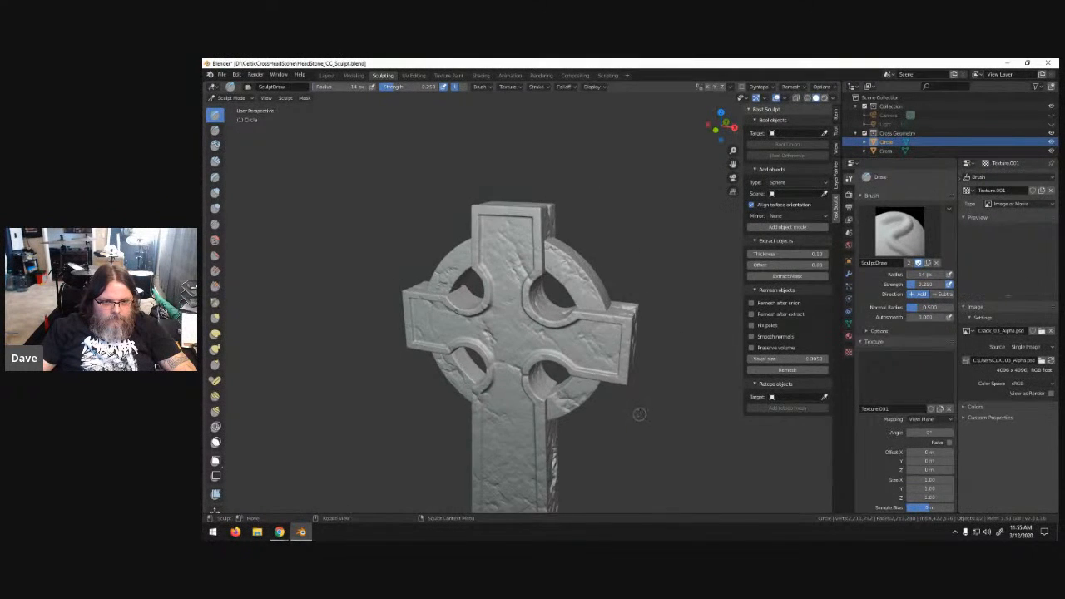
- In right side view, box-mask the ring's front and outer rim, leaving its back face unmasked, and switch to back view
middle_drag(607, 395, 469, 299)
key(KP_3)
scroll(576, 271, up, 4)
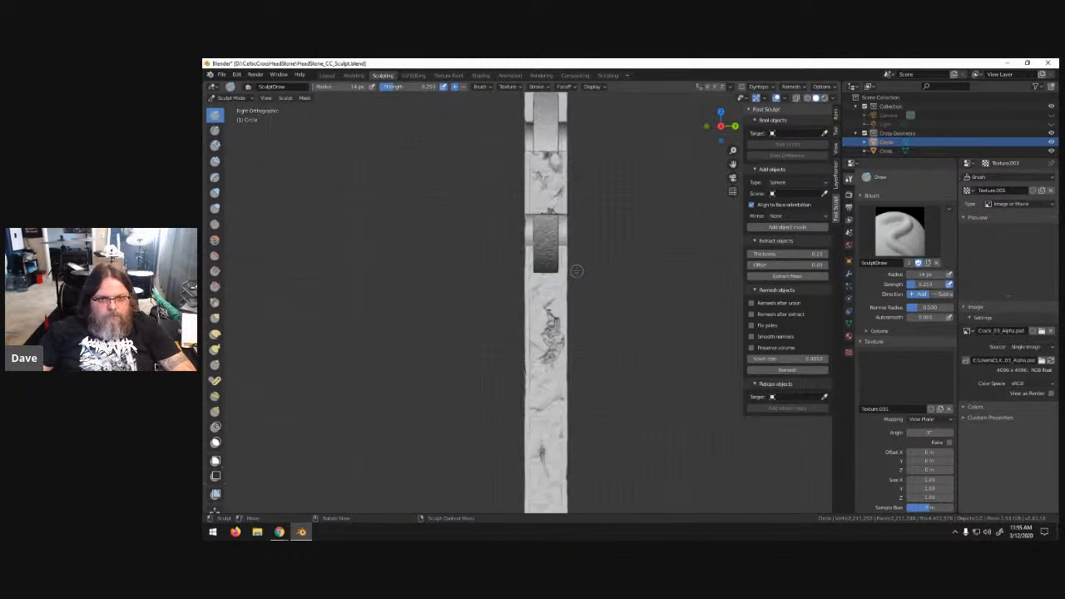
shift+middle_drag(623, 242, 577, 395)
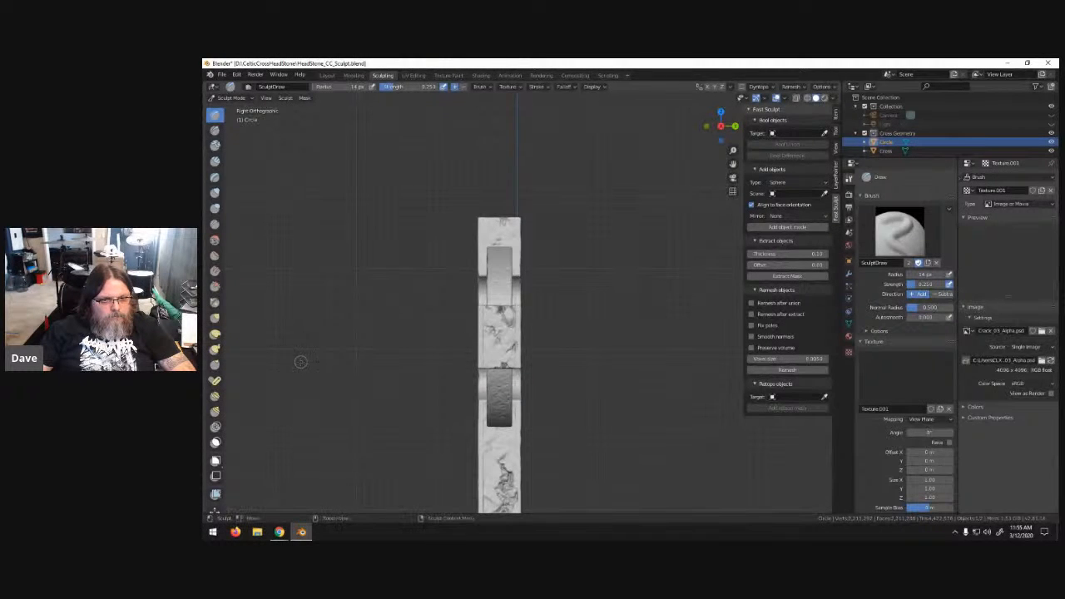
key(b)
drag(405, 150, 509, 458)
middle_drag(624, 329, 562, 339)
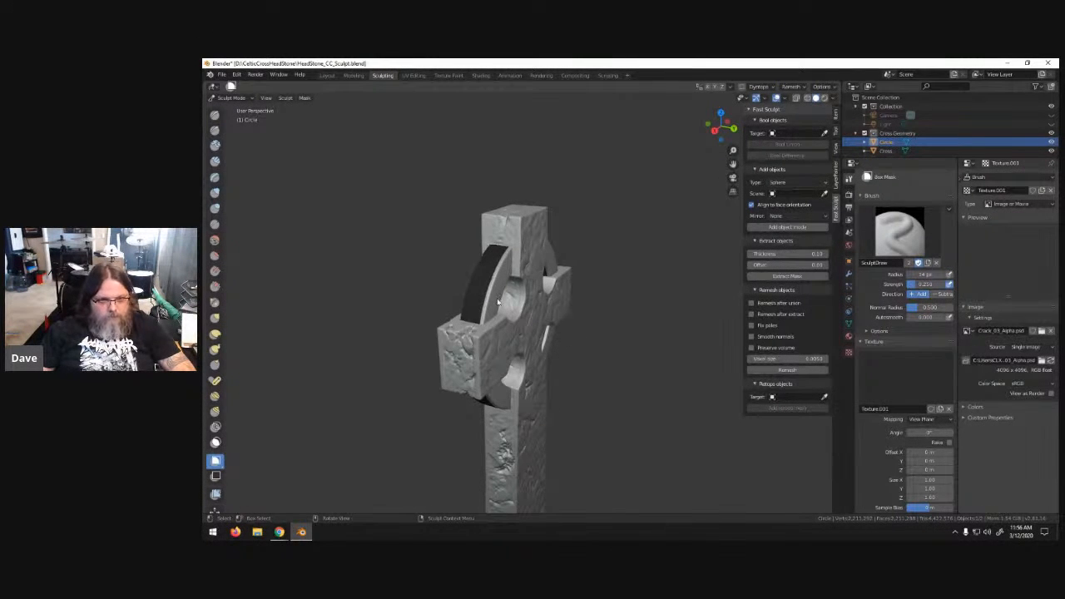
key(KP_3)
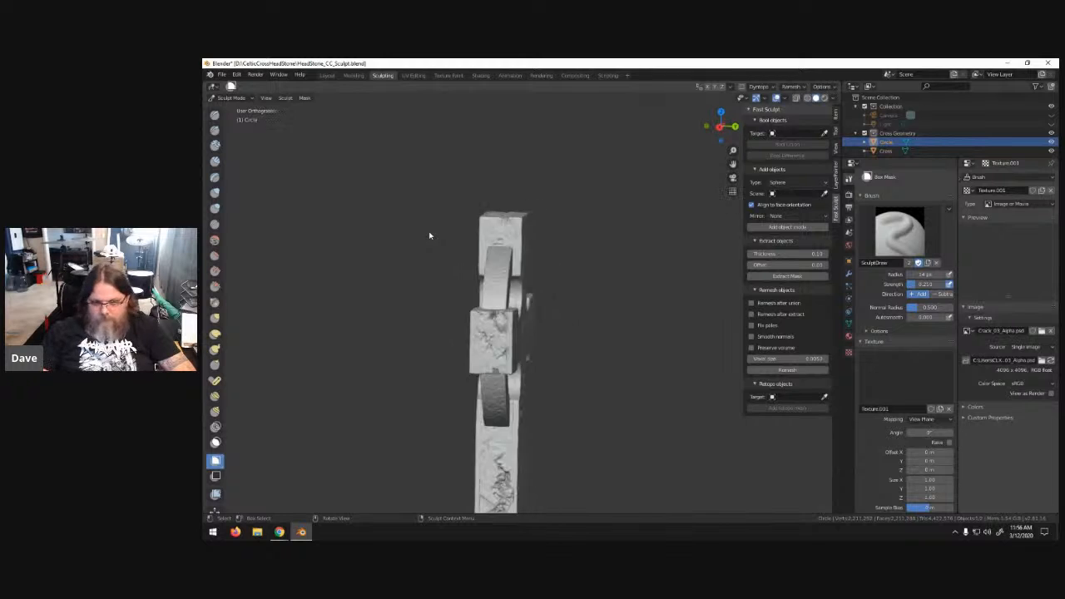
drag(406, 152, 507, 473)
key(ctrl+KP_1)
key(alt+m)
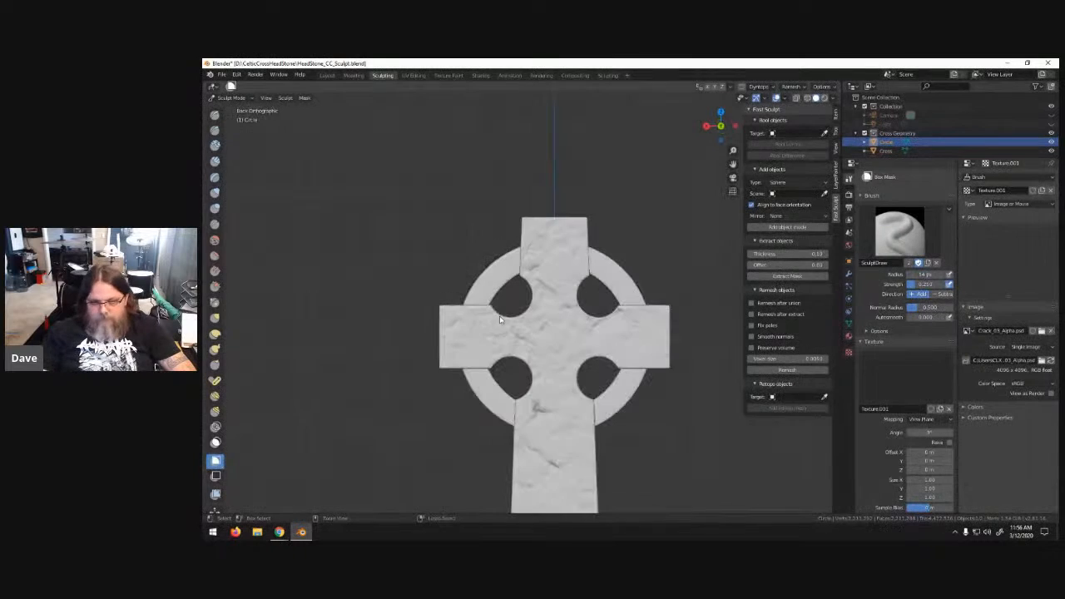
- Sculpt Crack_03_Alpha.psd cracks with the Draw brush onto the back face of the ring's two upper sections
click(215, 116)
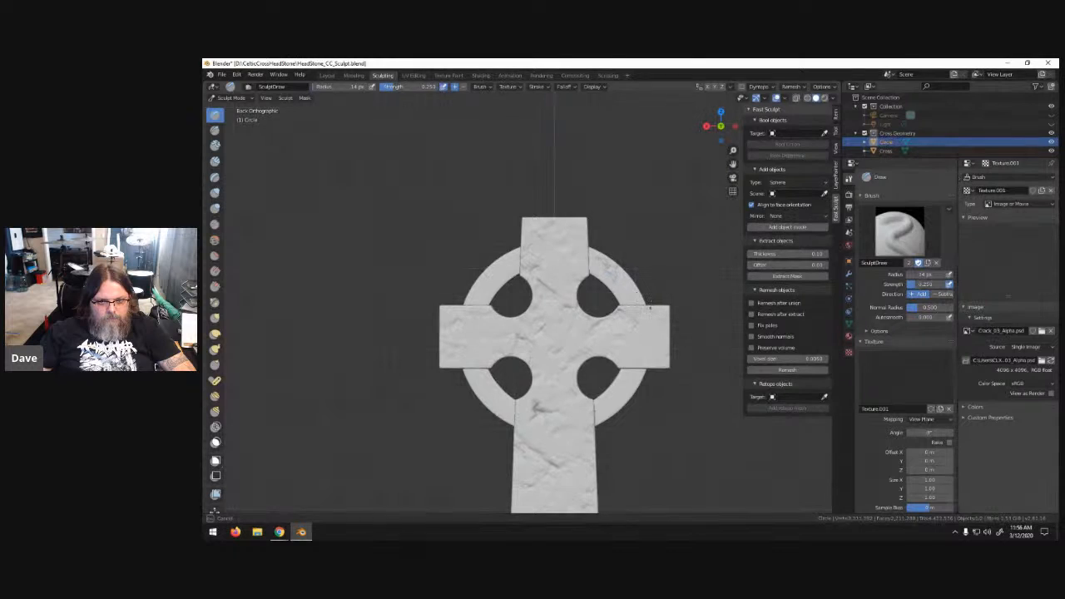
middle_drag(661, 317, 605, 301)
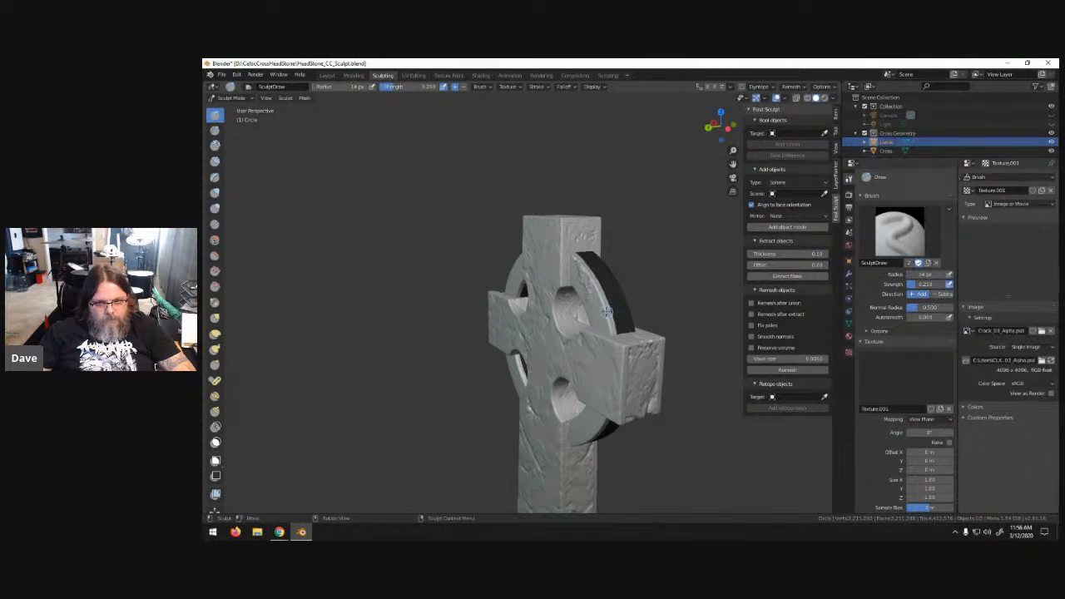
middle_drag(592, 301, 596, 275)
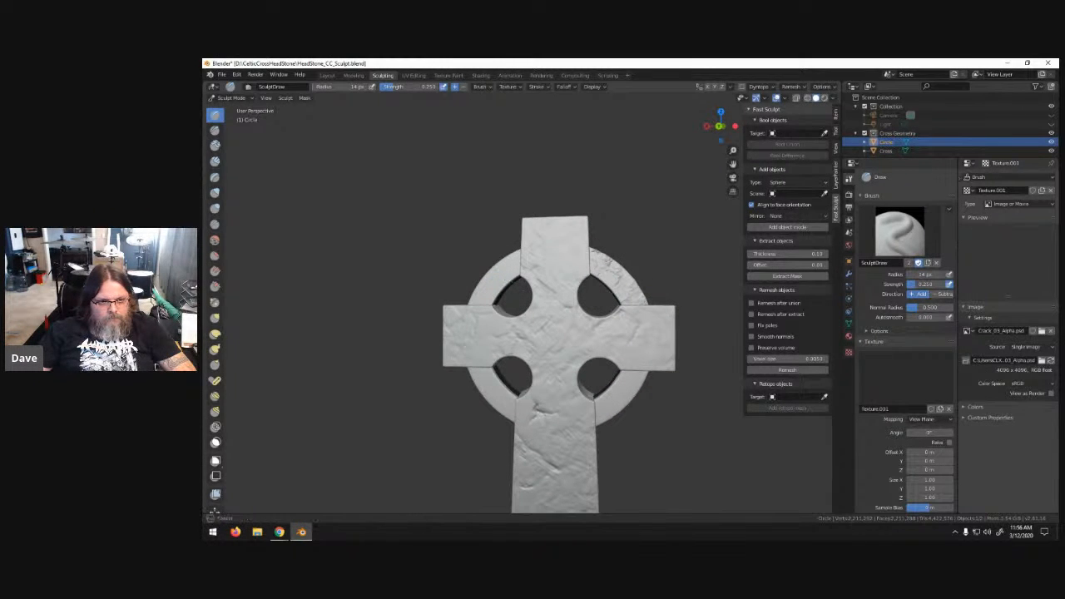
drag(547, 305, 611, 268)
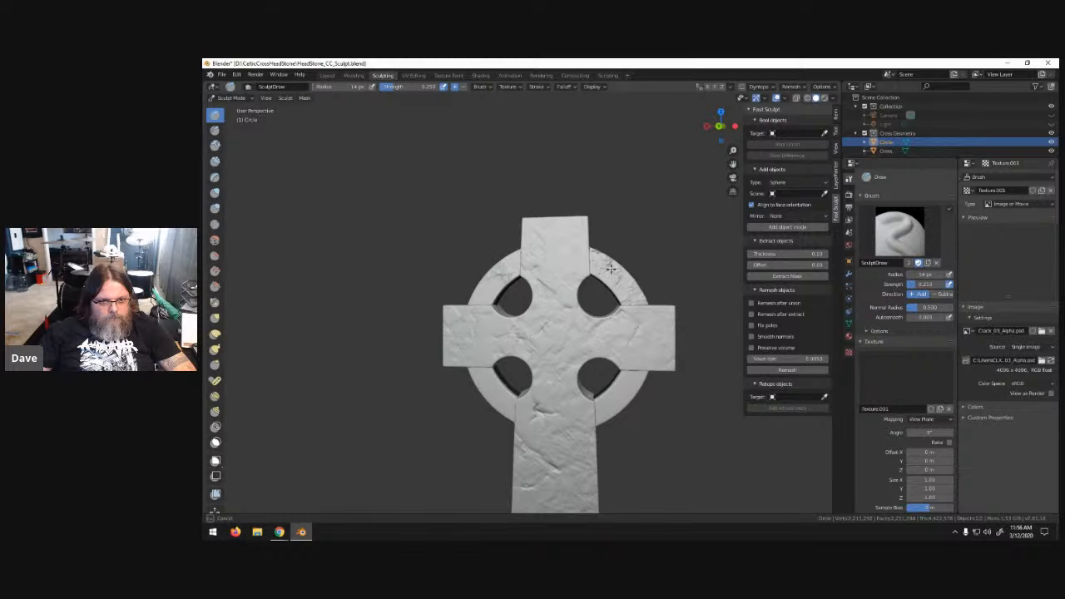
drag(507, 276, 478, 294)
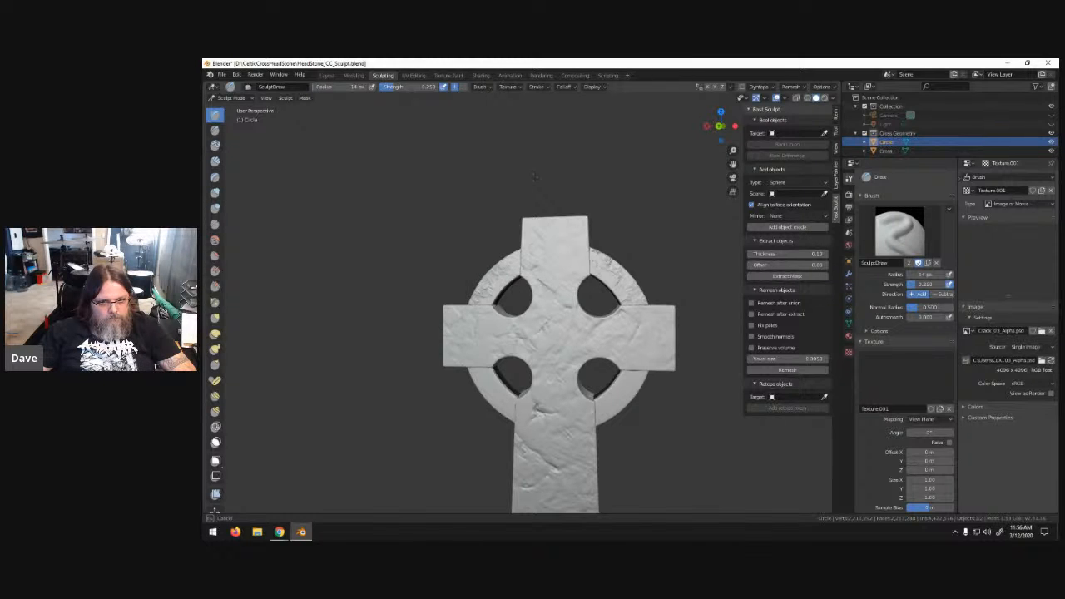
- Try to sculpt Crack_03_Alpha.psd cracks onto the back face of the ring in perspective view
drag(470, 285, 472, 281)
drag(499, 397, 492, 408)
drag(518, 448, 578, 453)
drag(612, 406, 631, 397)
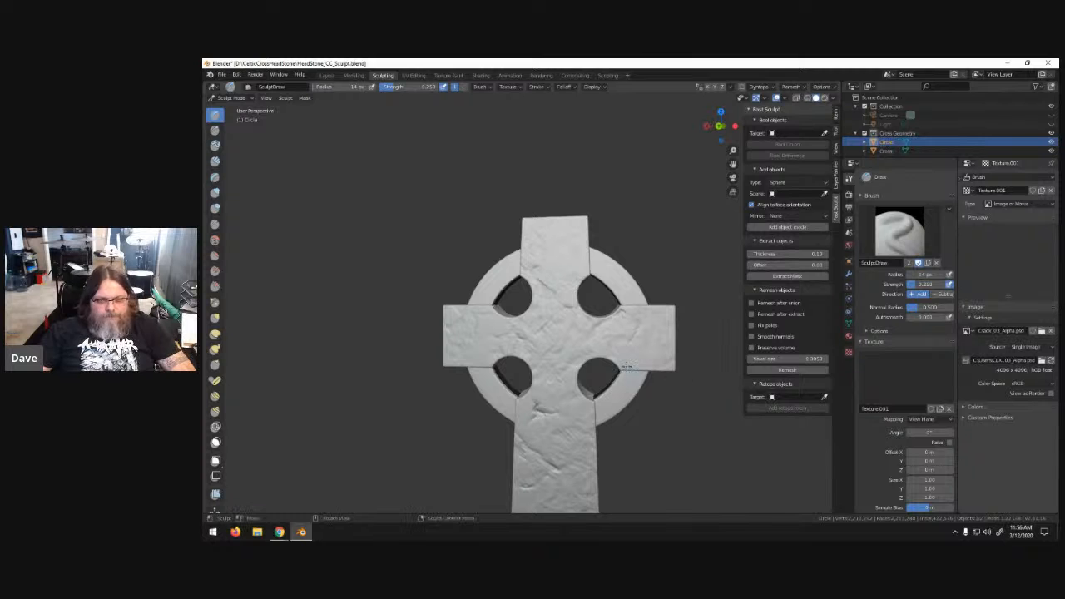
- In orthographic back view, sculpt Crack_03_Alpha.psd cracks onto the back face of the ring's upper-right section as seen from behind
key(ctrl+KP_3)
key(ctrl+KP_1)
scroll(553, 334, up, 3)
shift+middle_drag(553, 335, 591, 330)
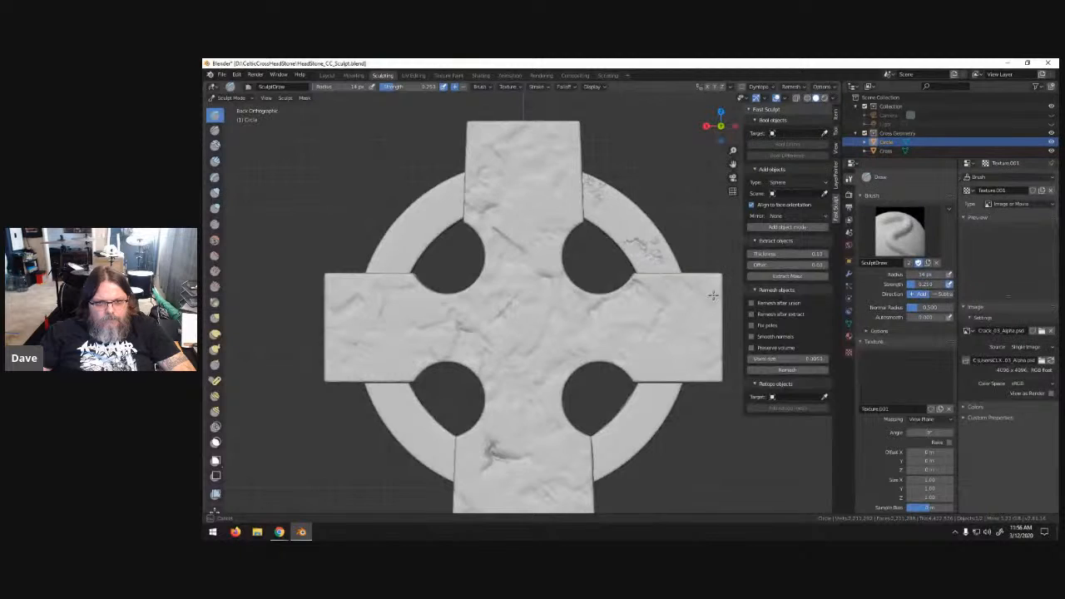
mouse_move(673, 298)
mouse_down()
mouse_move(752, 336)
mouse_move(732, 348)
mouse_up()
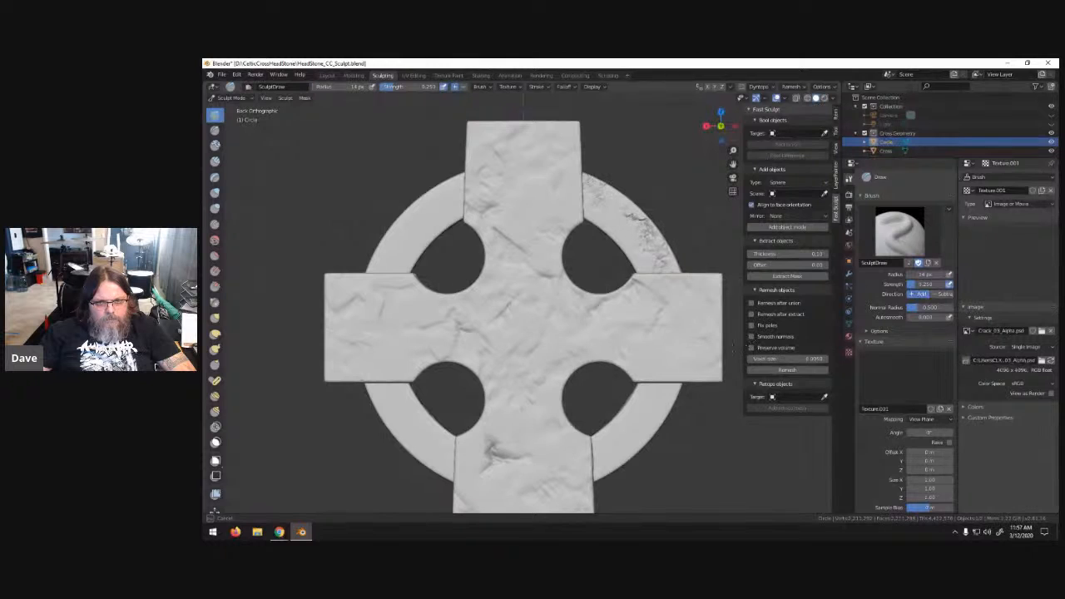
drag(728, 364, 724, 363)
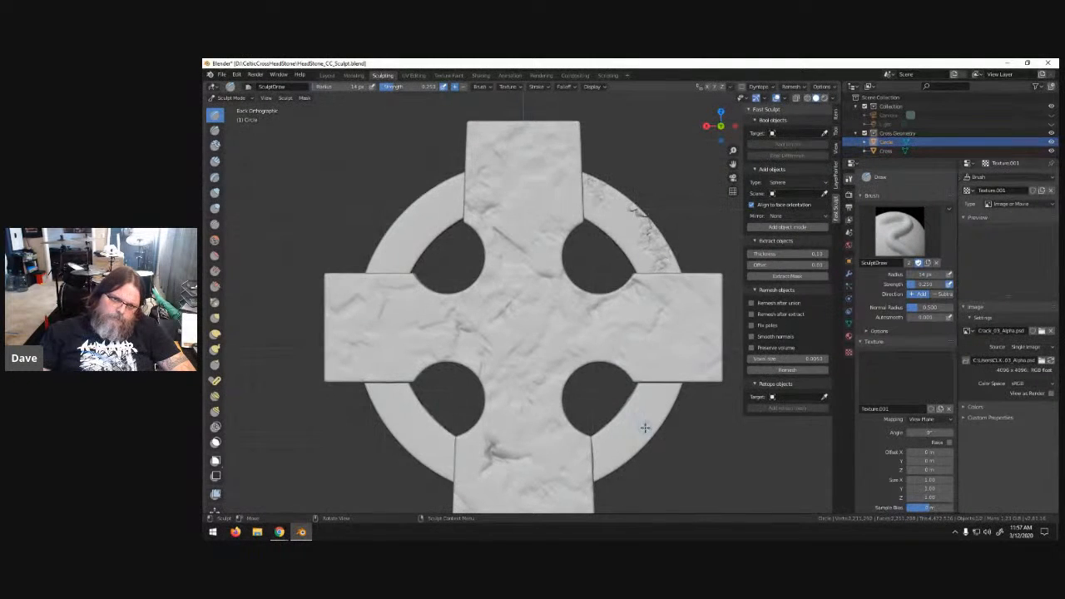
drag(617, 242, 620, 244)
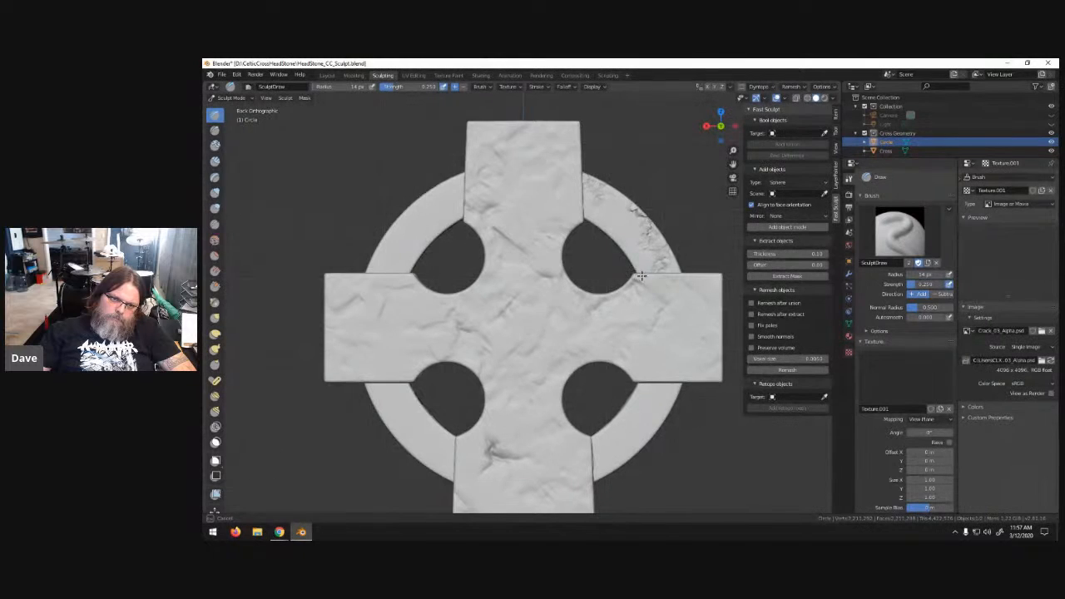
mouse_move(559, 268)
mouse_down()
mouse_move(554, 258)
mouse_move(633, 245)
mouse_move(568, 207)
mouse_up()
mouse_move(613, 281)
middle_down()
mouse_move(566, 325)
mouse_move(651, 366)
middle_up()
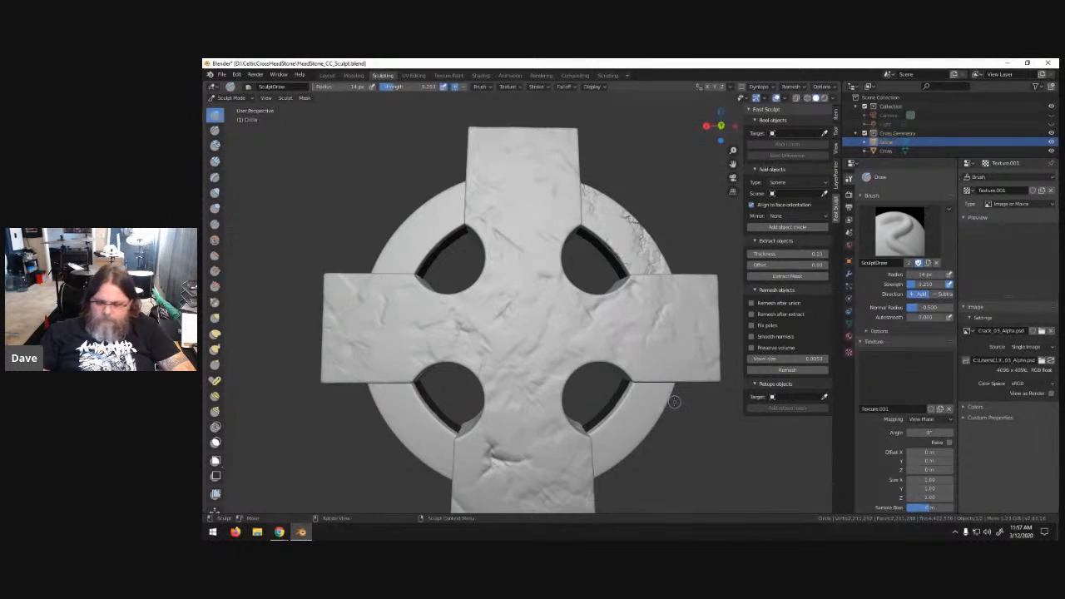
- Sculpt cracks onto the back face of the ring's two lower sections in orthographic back view and save the file
key(ctrl+KP_1)
mouse_move(634, 423)
mouse_down()
mouse_move(649, 396)
mouse_move(659, 421)
mouse_move(652, 398)
mouse_move(656, 430)
mouse_move(601, 431)
mouse_move(594, 472)
mouse_move(527, 453)
mouse_move(514, 374)
mouse_move(608, 312)
mouse_move(386, 395)
mouse_move(420, 408)
mouse_move(421, 430)
mouse_move(402, 387)
mouse_move(416, 450)
mouse_move(399, 408)
mouse_move(441, 470)
mouse_move(433, 458)
mouse_up()
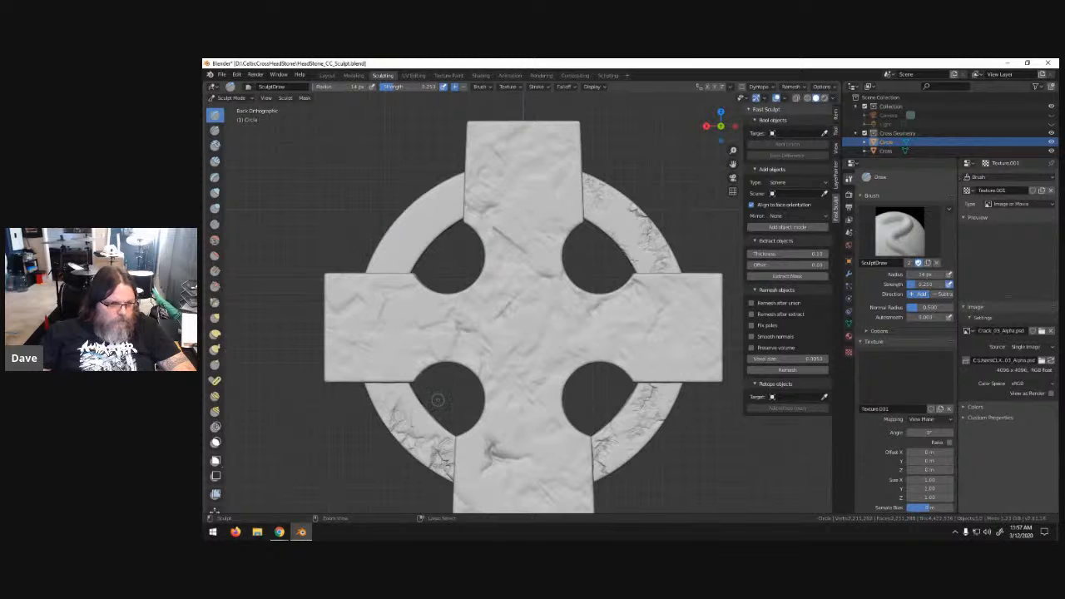
drag(426, 408, 421, 400)
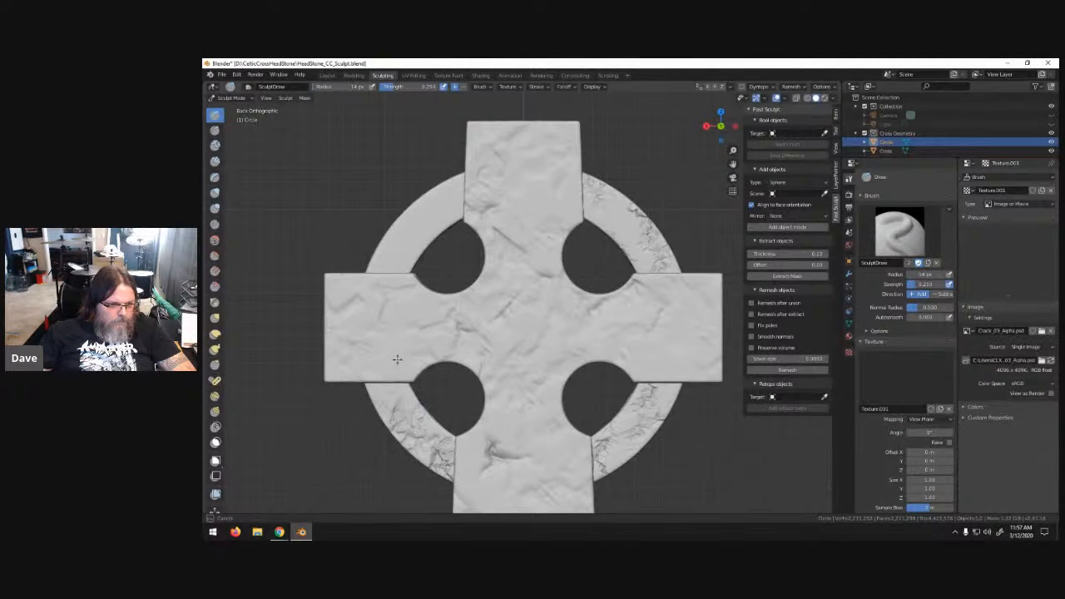
drag(496, 383, 513, 428)
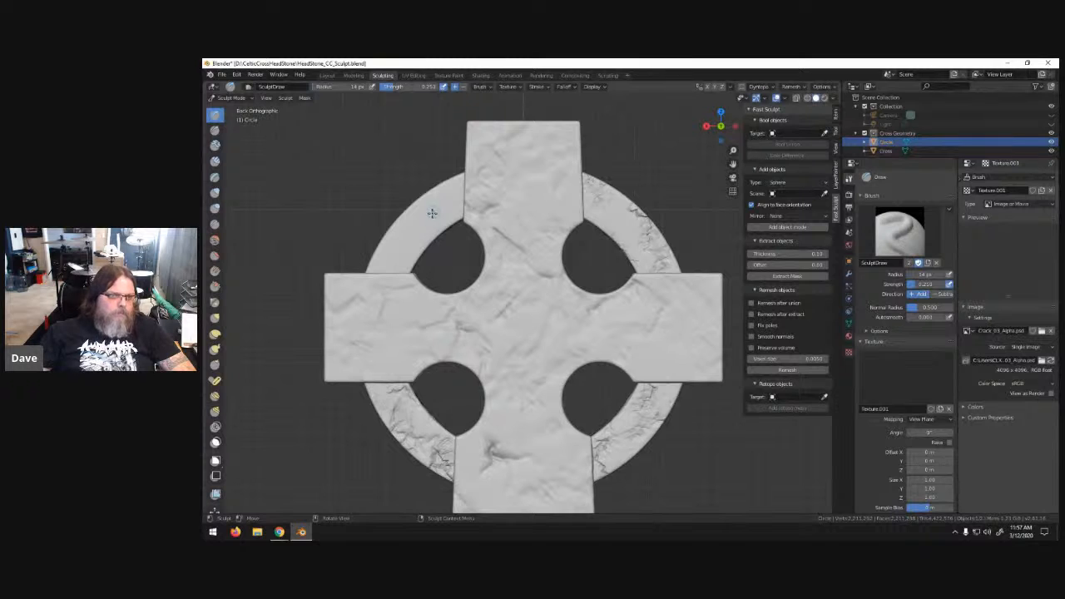
key(ctrl+s)
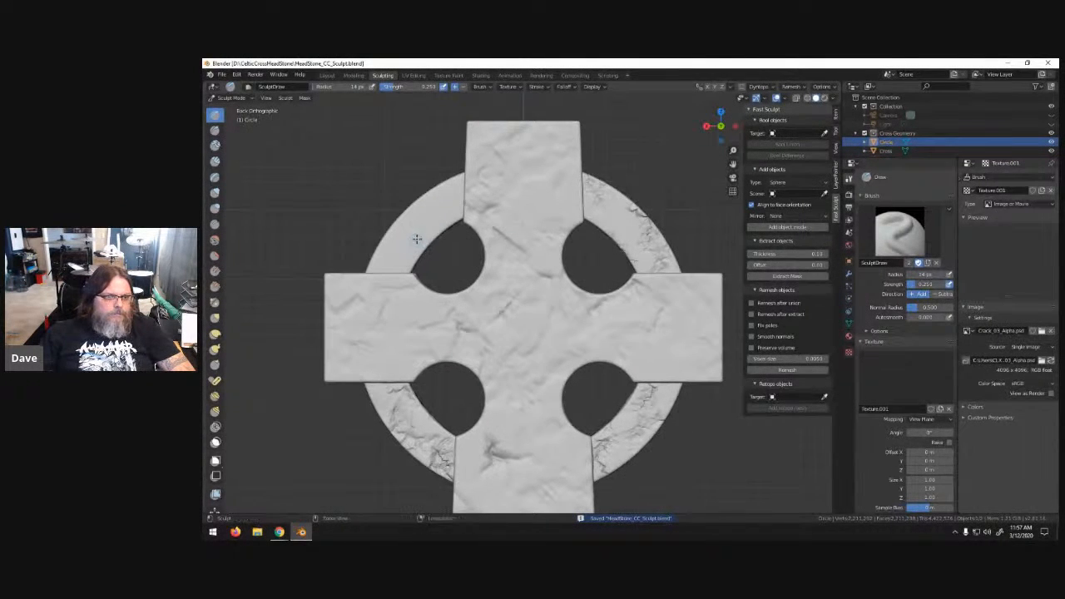
- Sculpt cracks onto the back face of the ring's upper-left section as seen from behind
mouse_move(421, 227)
mouse_down()
mouse_move(494, 161)
mouse_move(501, 65)
mouse_up()
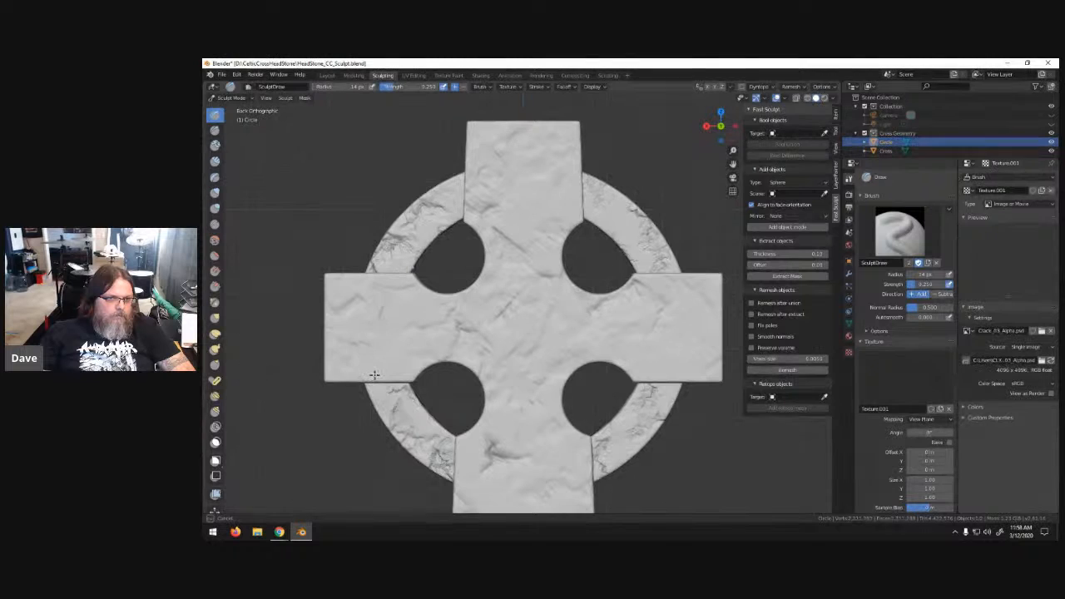
middle_drag(383, 376, 475, 278)
key(ctrl+KP_1)
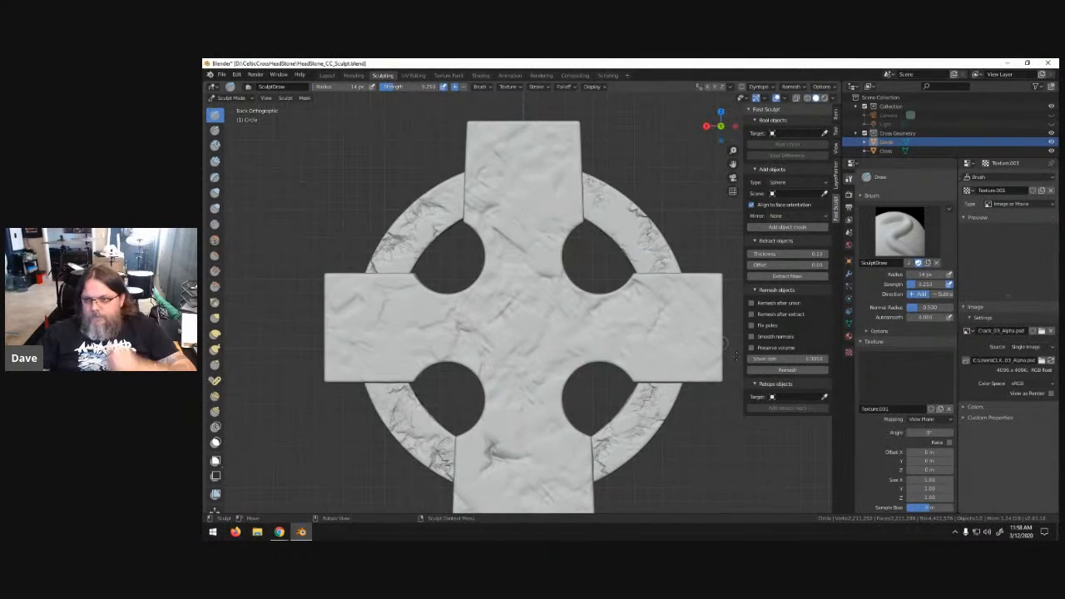
- Load Shape_06_Alpha.psd from the Set_01 folder as the brush texture image
click(1044, 331)
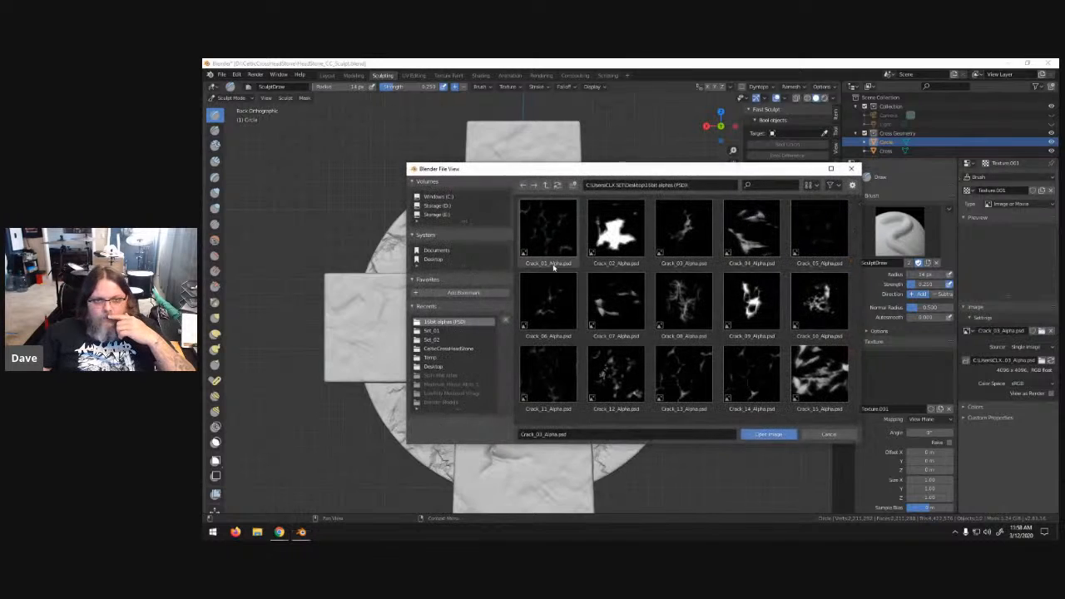
click(437, 332)
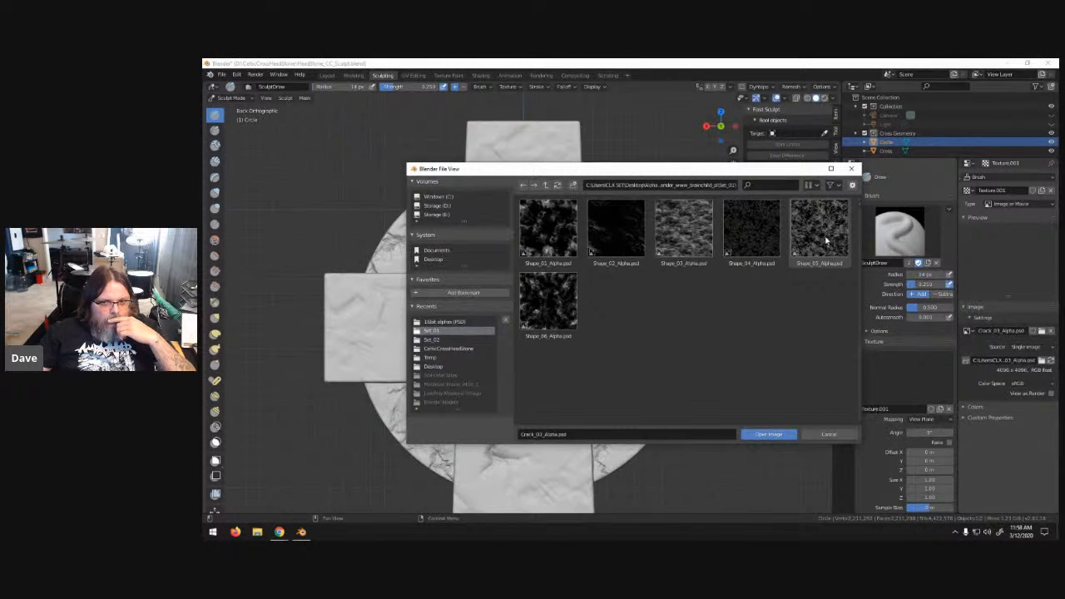
click(822, 248)
click(553, 226)
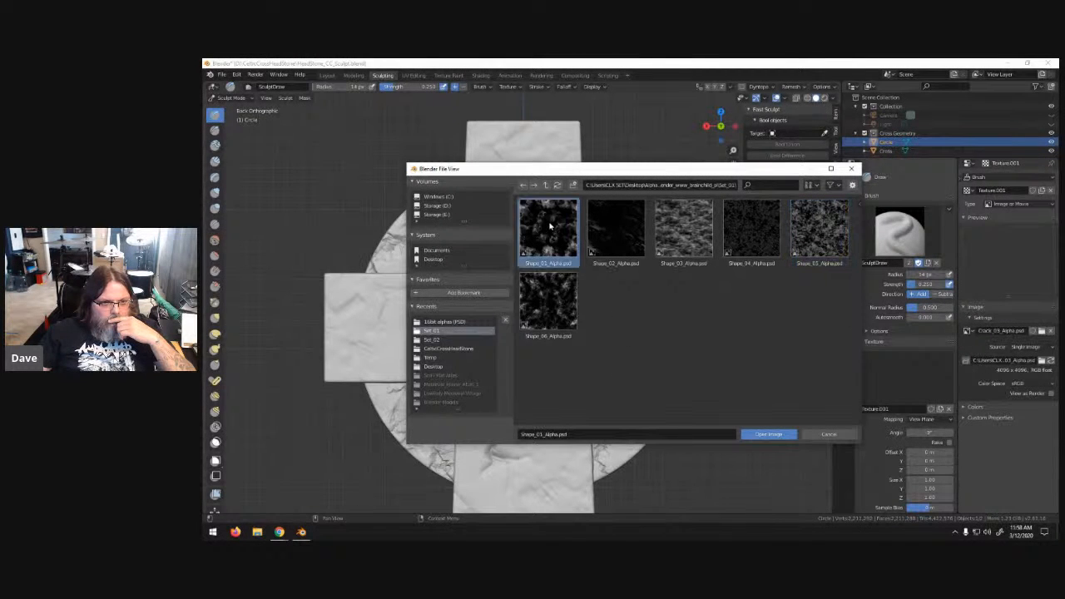
click(552, 296)
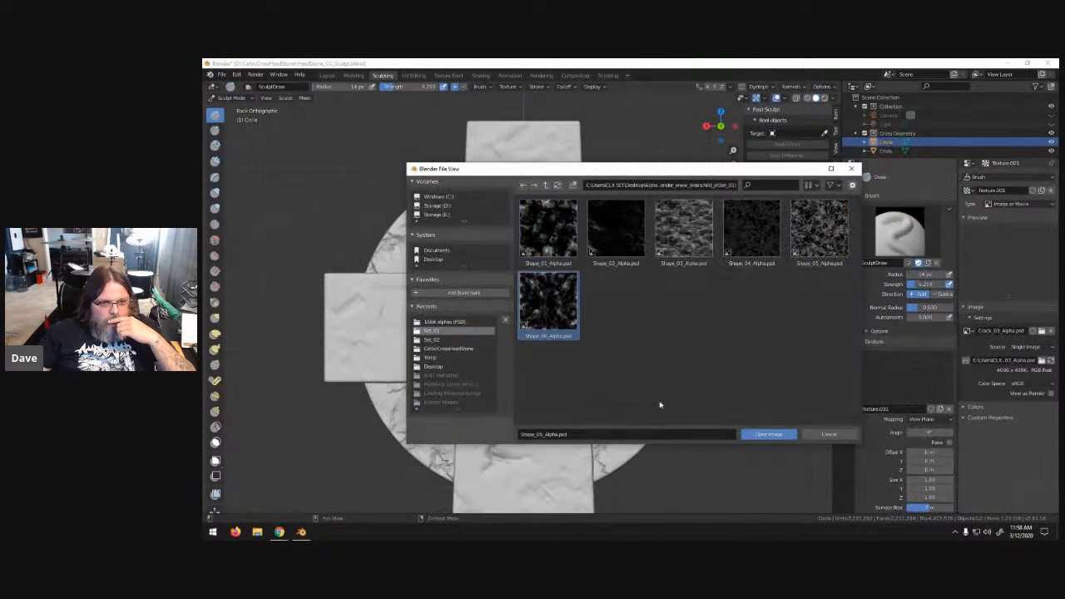
click(769, 435)
- Set the brush strength to 0.15 and try the Shape_06 alpha on the ring's upper-right section
double_click(407, 87)
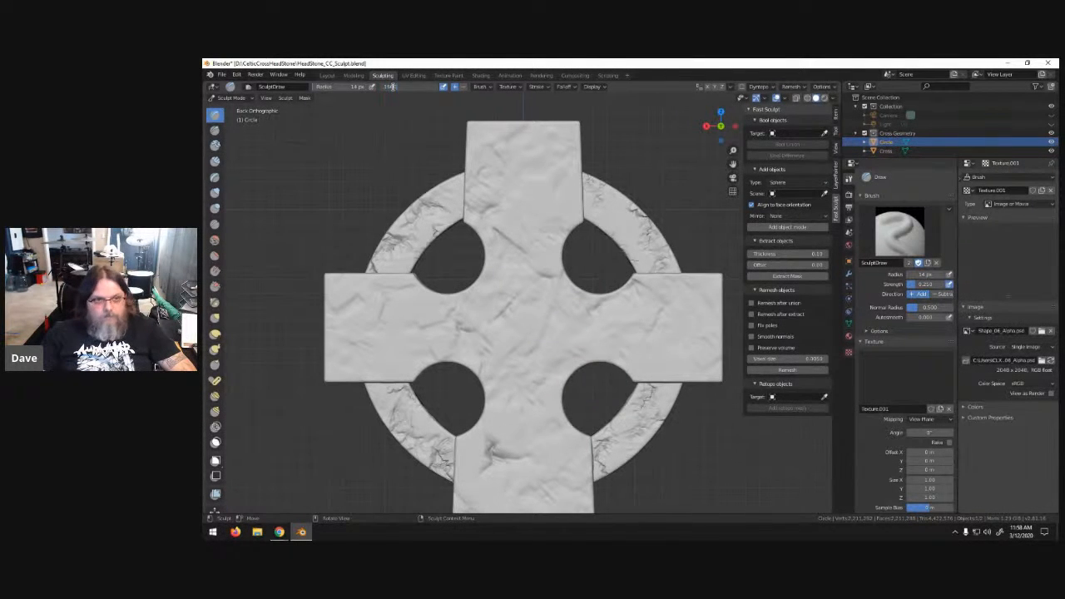
key(Return)
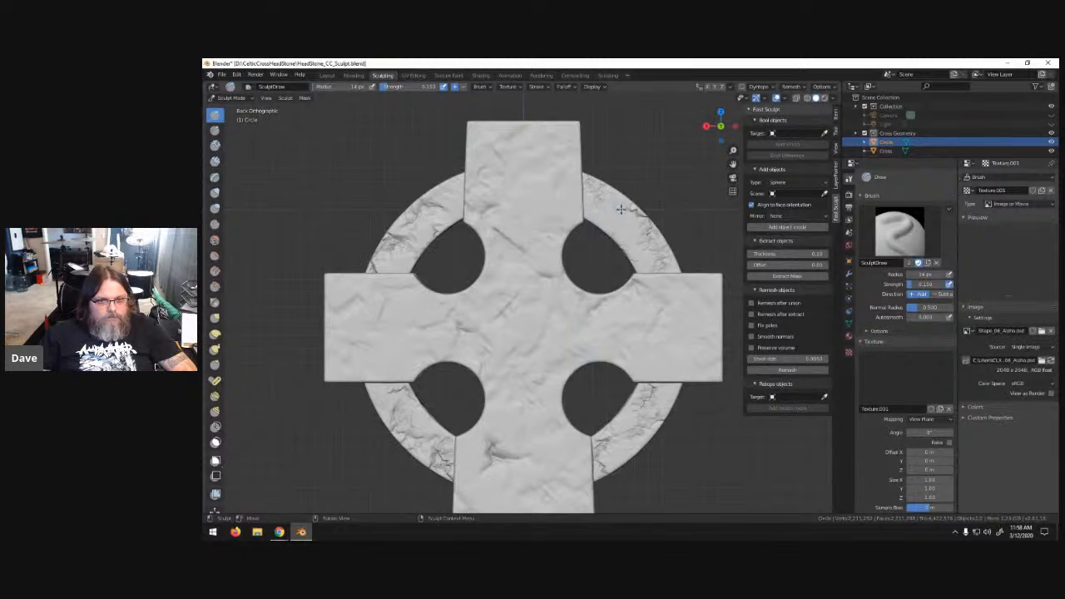
mouse_move(631, 228)
mouse_down()
mouse_move(703, 288)
mouse_move(684, 275)
mouse_up()
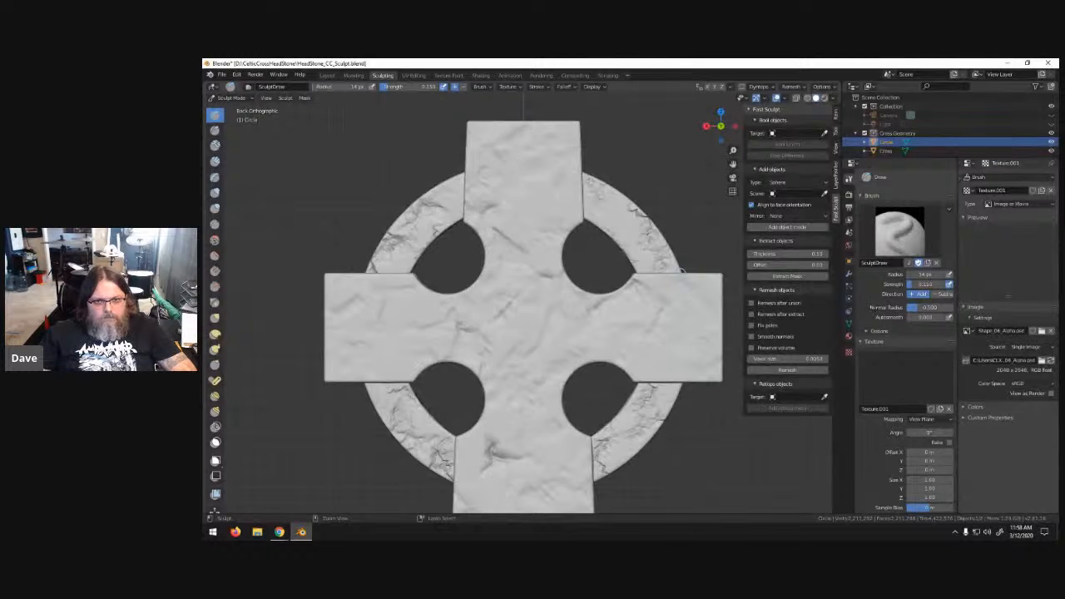
- Switch the brush texture to Shape_05_Alpha.psd, test it on the ring, and set the brush strength to 0.15
click(1042, 331)
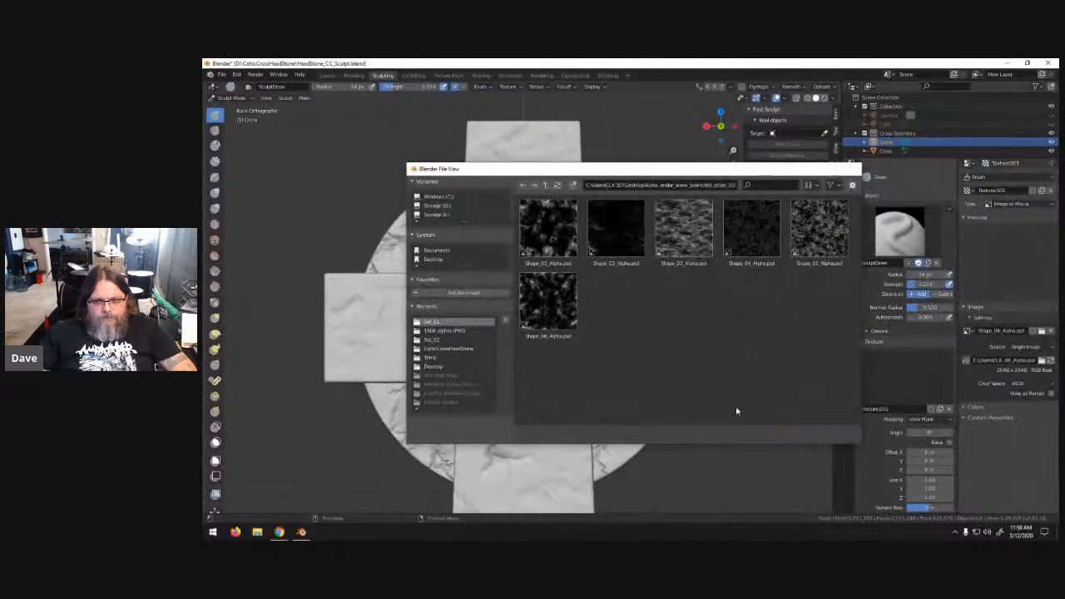
mouse_move(628, 228)
mouse_down()
mouse_move(677, 265)
mouse_move(704, 271)
mouse_move(694, 270)
mouse_up()
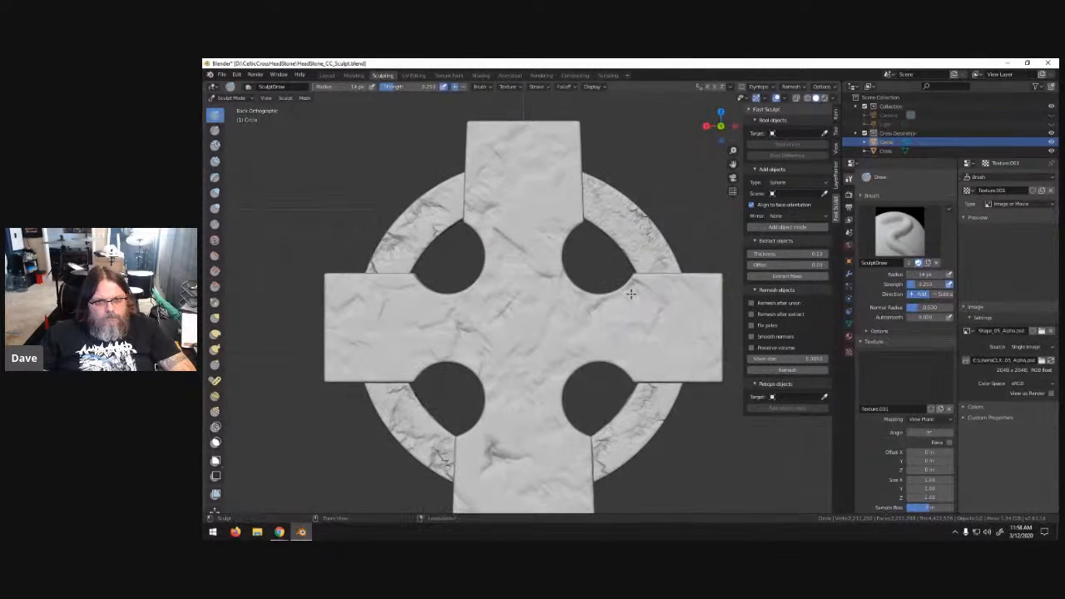
click(408, 86)
key(BackSpace)
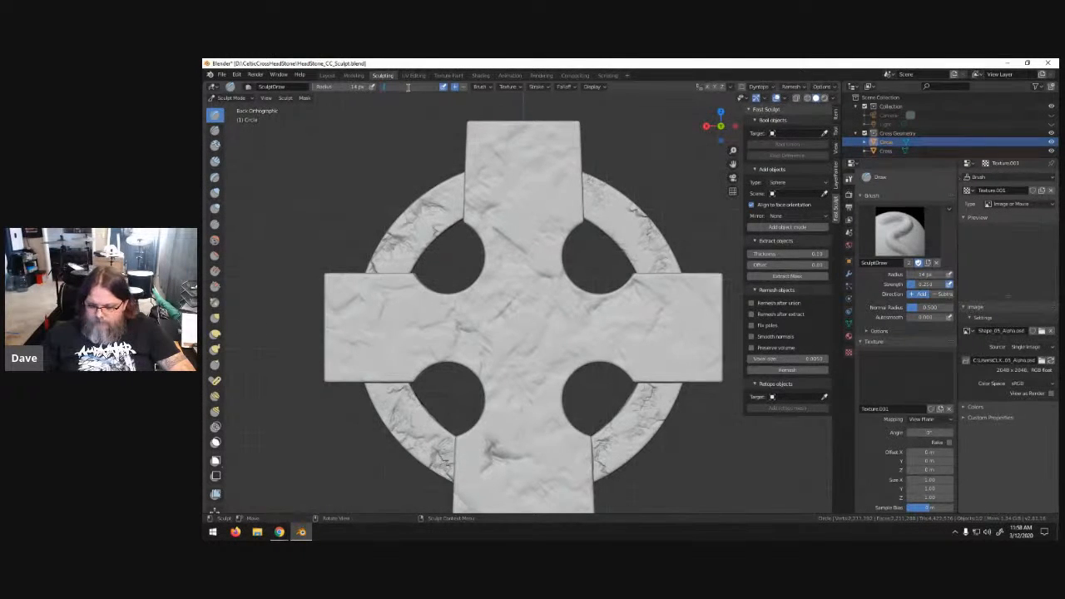
text(.15)
key(Return)
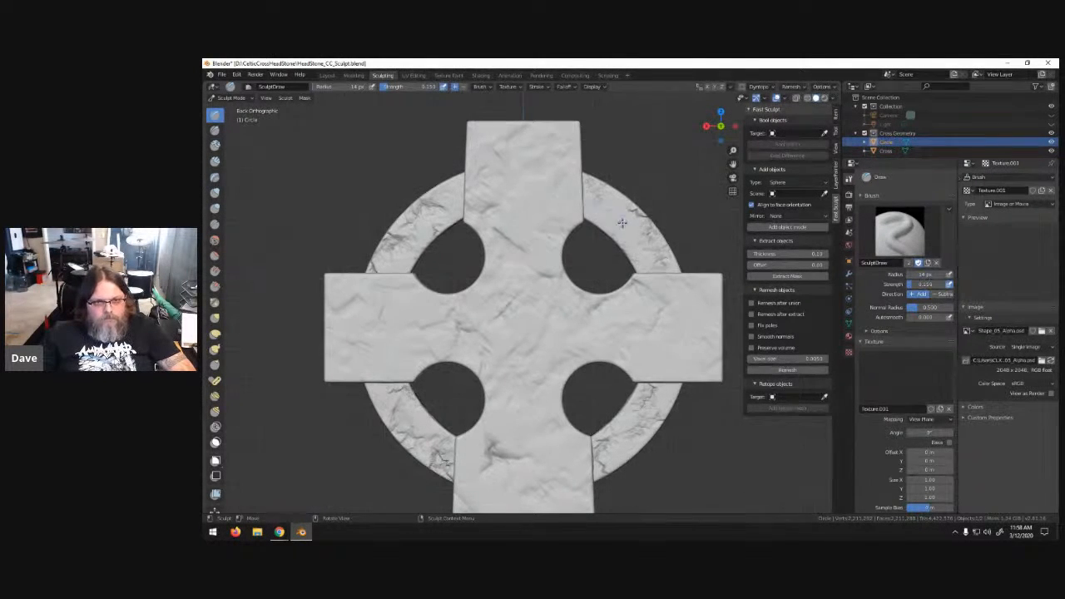
- Sculpt Shape_05_Alpha.psd surface roughness onto the back face of all four ring sections
drag(623, 224, 652, 247)
drag(701, 284, 716, 283)
mouse_move(428, 228)
mouse_down()
mouse_move(421, 234)
mouse_move(507, 170)
mouse_up()
drag(452, 434, 416, 432)
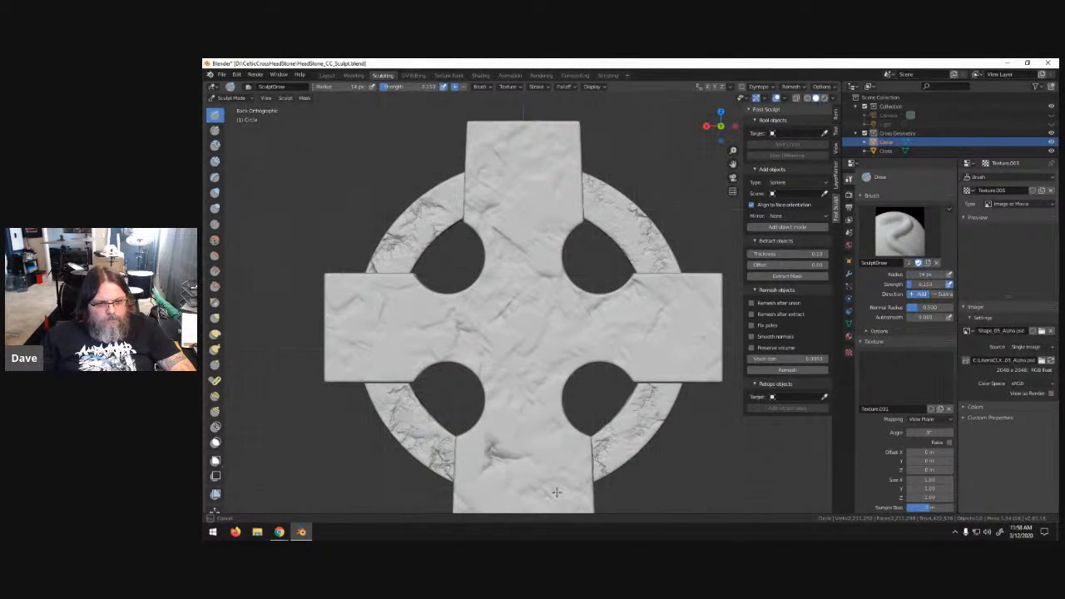
drag(639, 423, 635, 427)
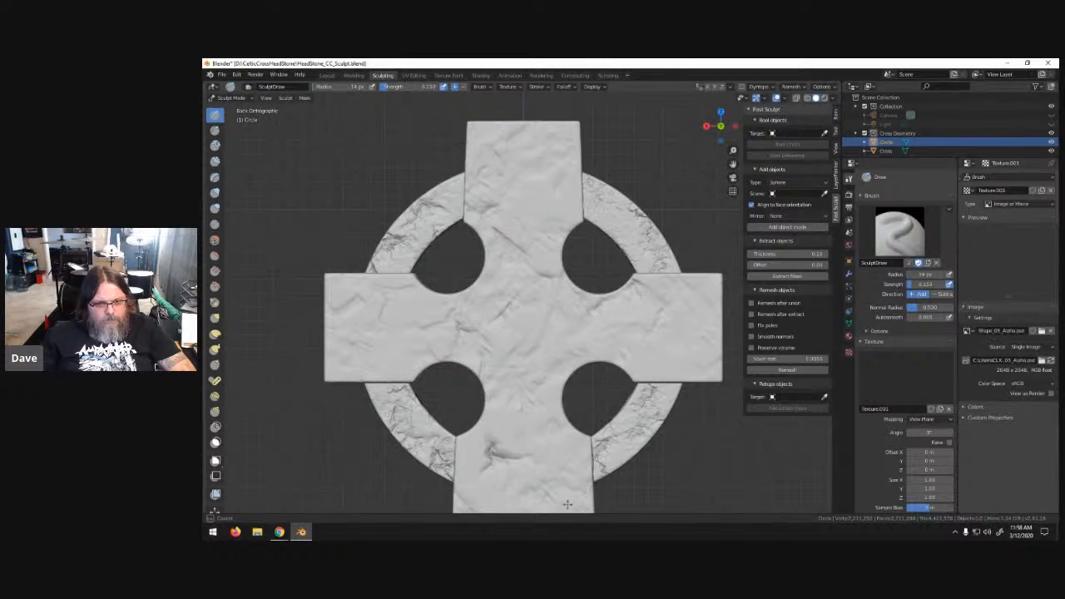
- Remesh the ring with the Fast Sculpt add-on, check the whole headstone, and save the file
click(797, 371)
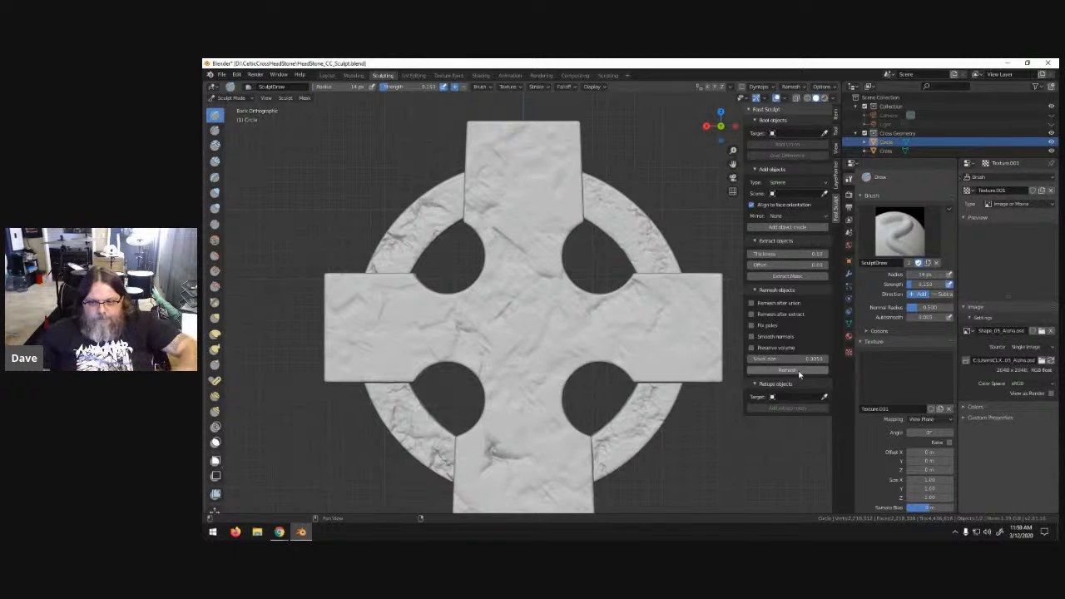
middle_drag(680, 198, 679, 200)
scroll(678, 200, down, 5)
middle_drag(670, 267, 632, 254)
shift+middle_drag(547, 394, 582, 275)
scroll(602, 321, up, 4)
middle_drag(621, 337, 619, 300)
middle_drag(575, 269, 600, 338)
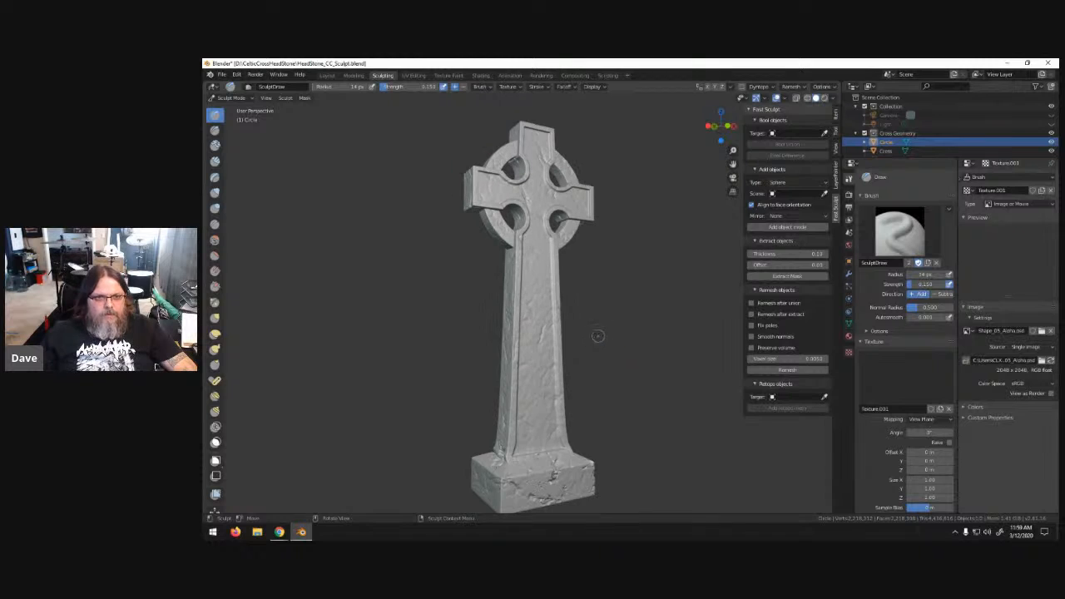
key(ctrl+s)
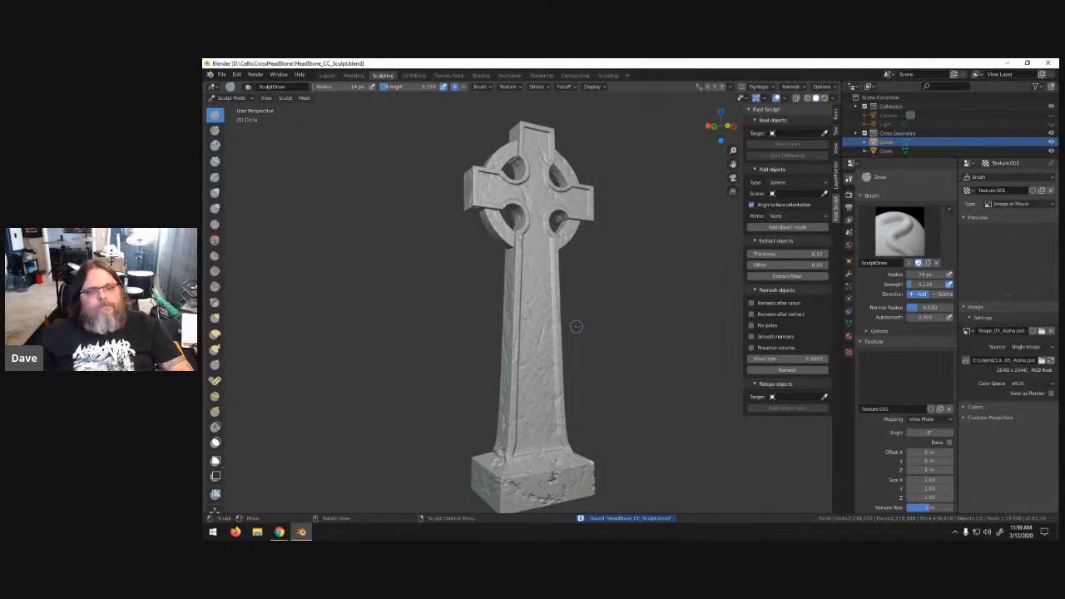
- Render a test image of the headstone from the scene camera and close the render result
key(KP_0)
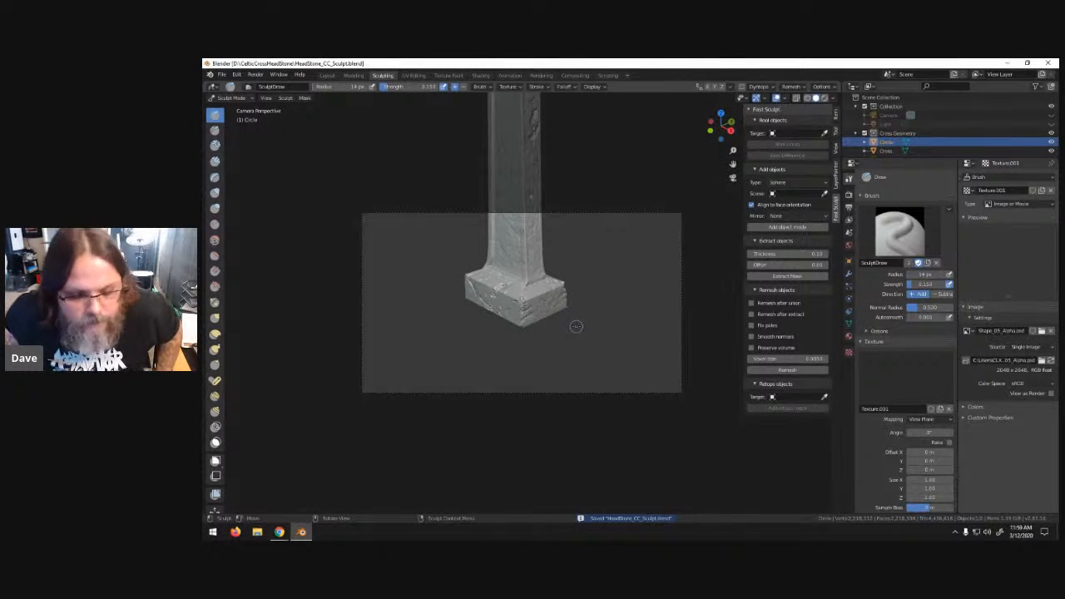
key(F12)
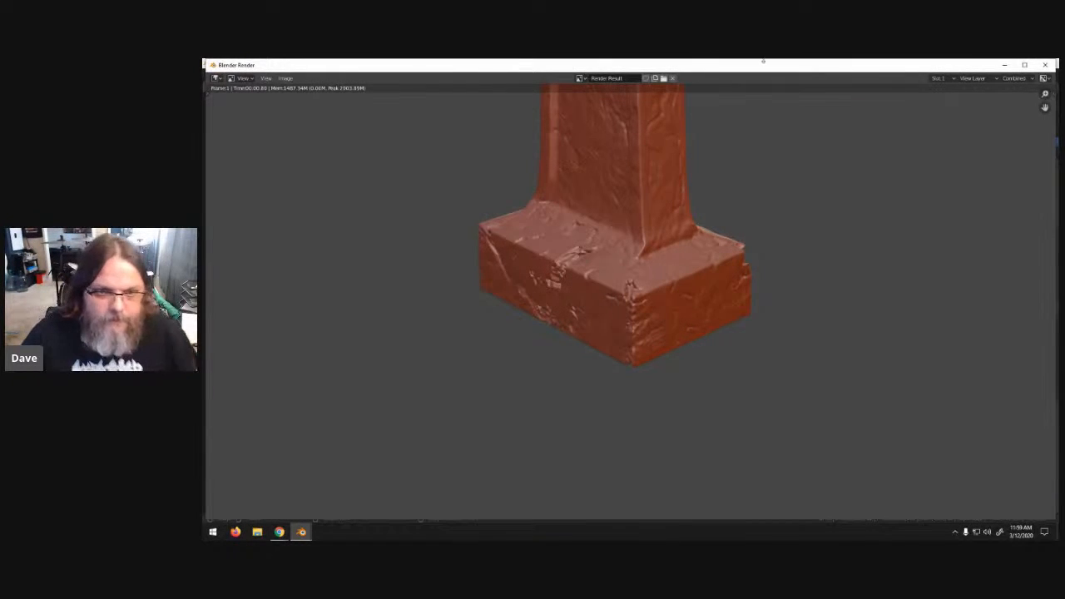
click(1045, 65)
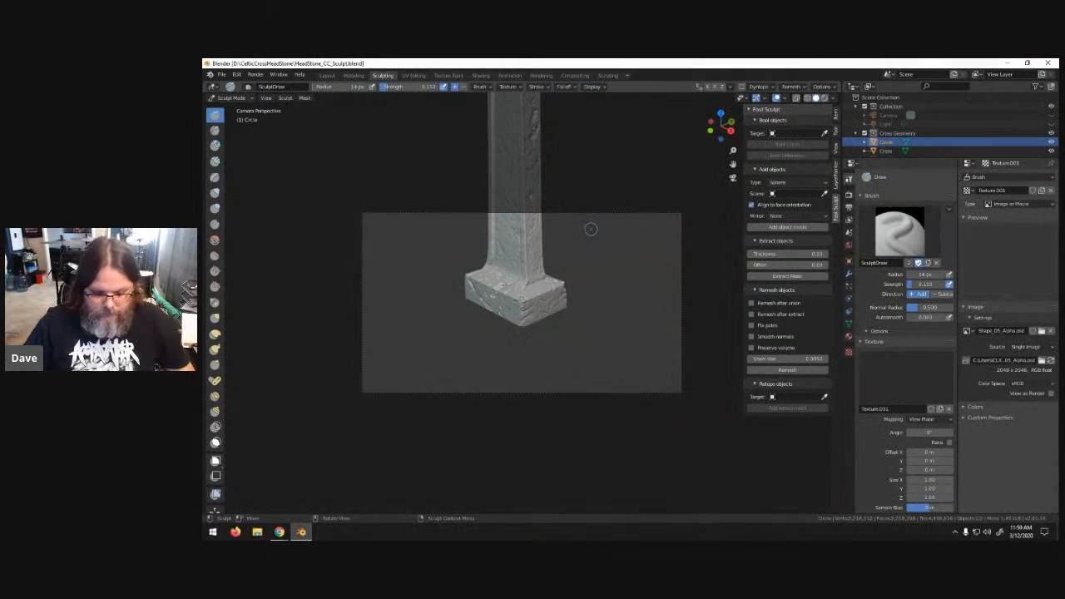
- In the Layout workspace, deselect the ring, look through the camera, and unhide the Camera and Light objects
click(327, 75)
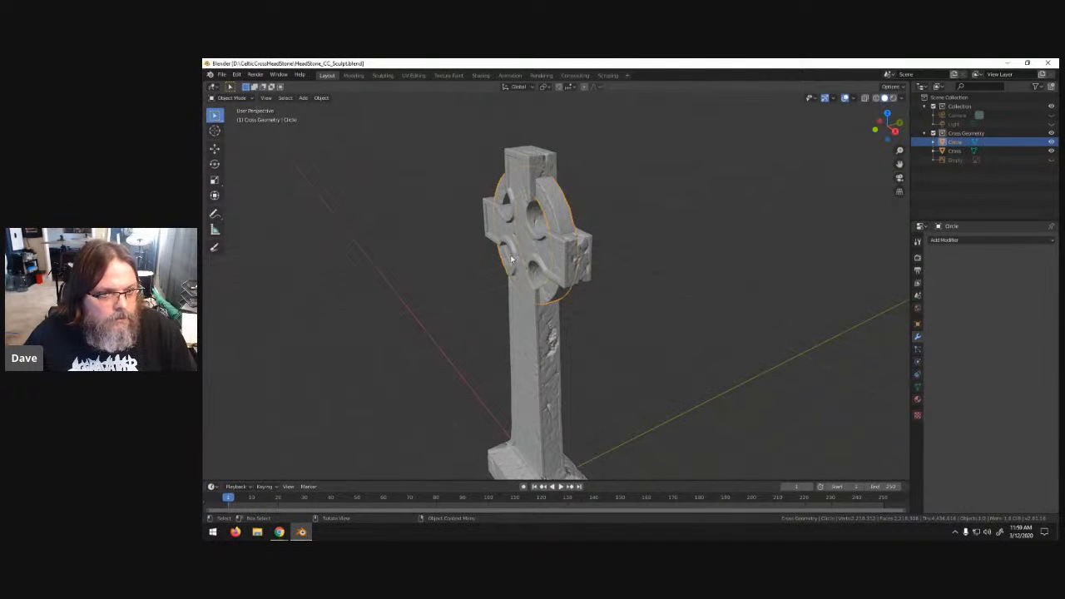
click(667, 312)
key(KP_0)
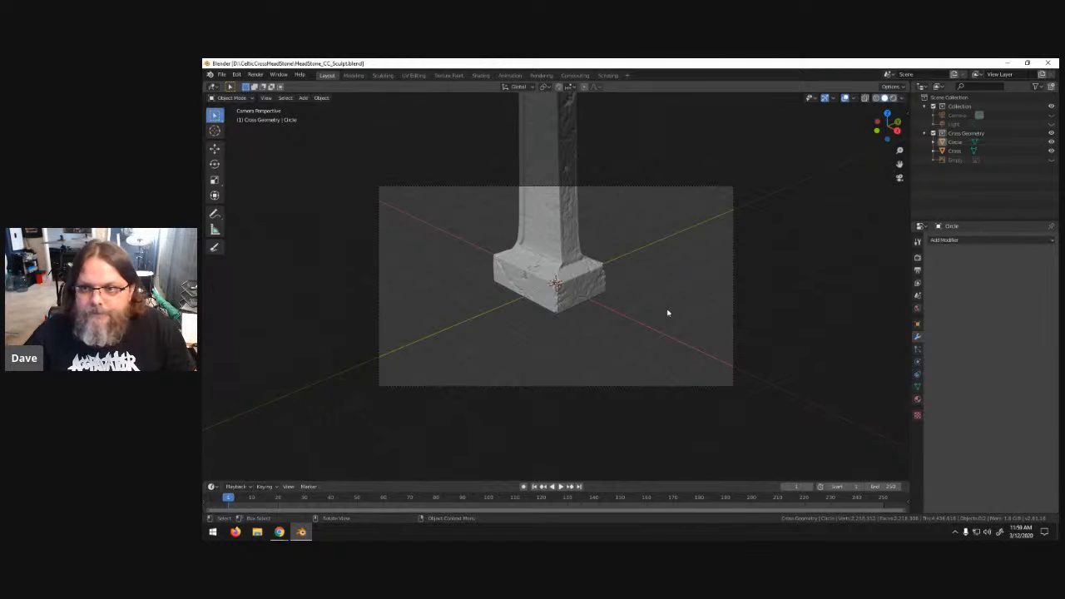
click(1051, 116)
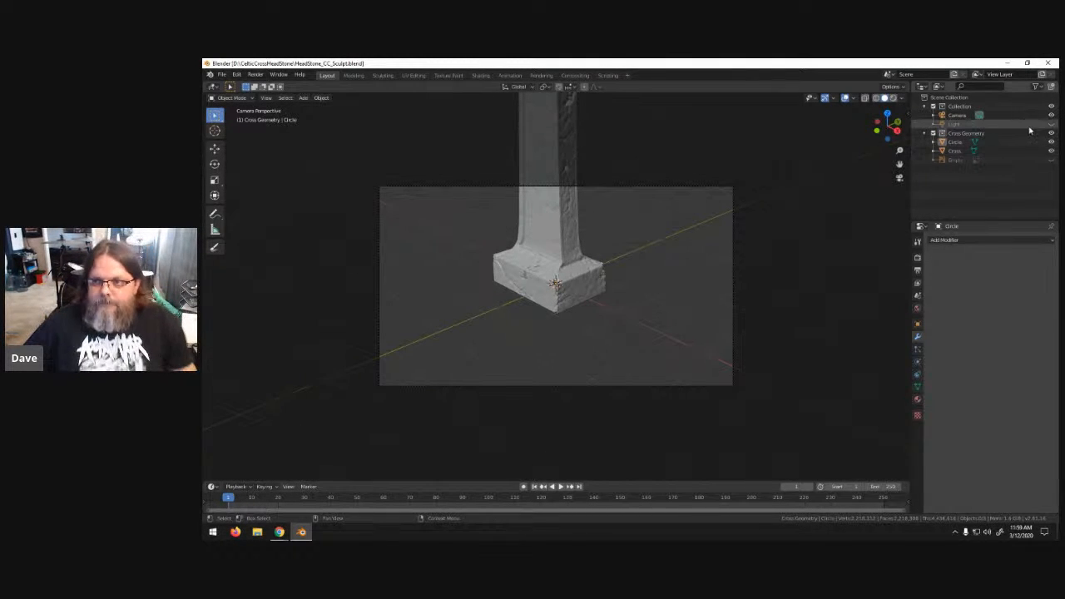
click(1051, 125)
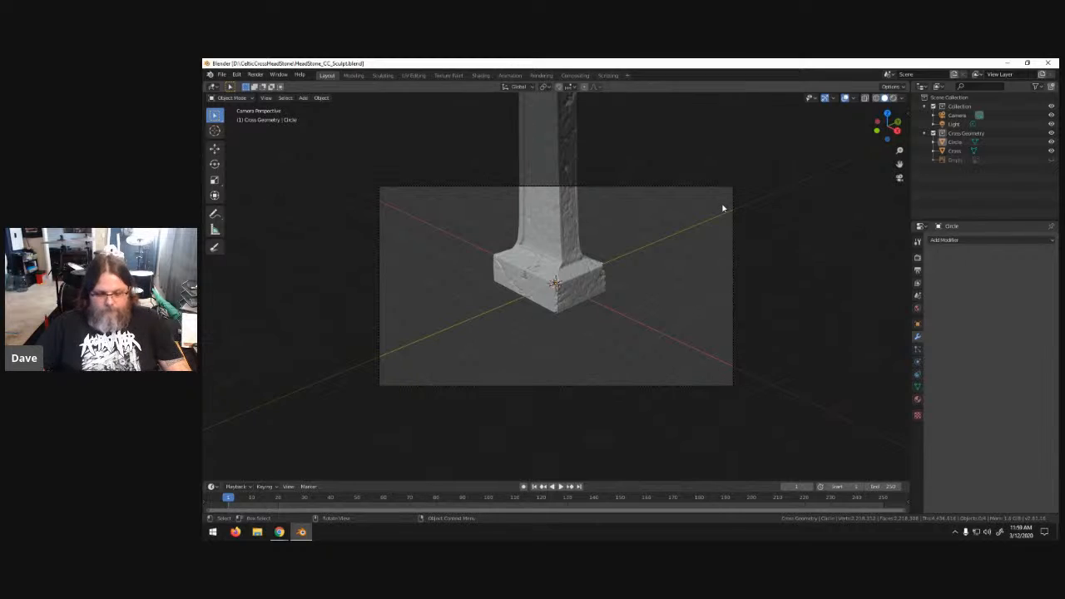
- Check a test render, and move the camera about 7.6 m back and 4.8 m up in the right side view
key(F12)
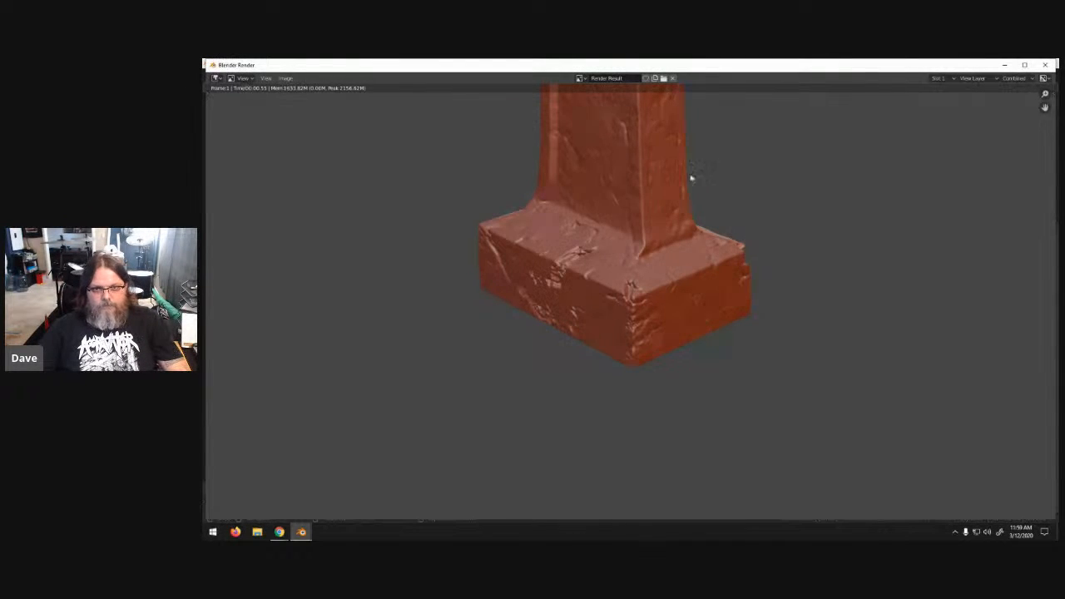
click(1045, 64)
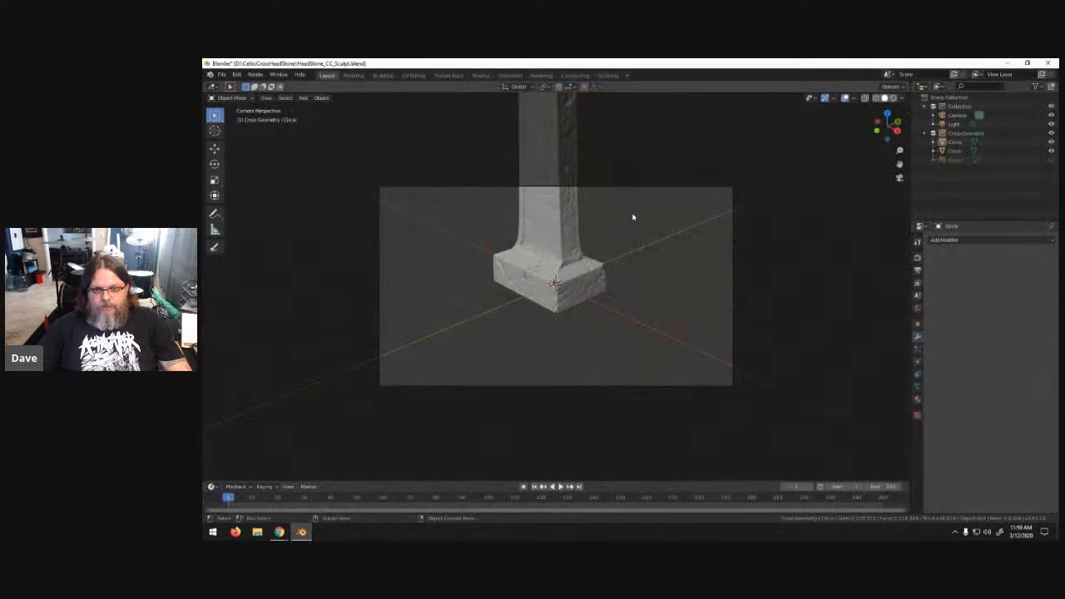
key(KP_0)
scroll(625, 241, down, 6)
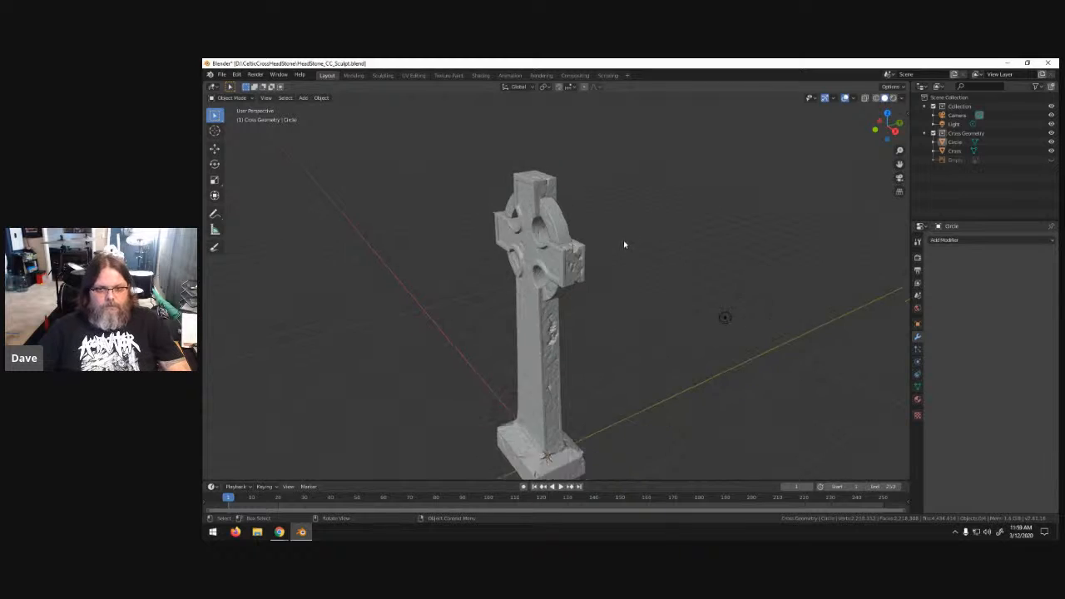
click(517, 375)
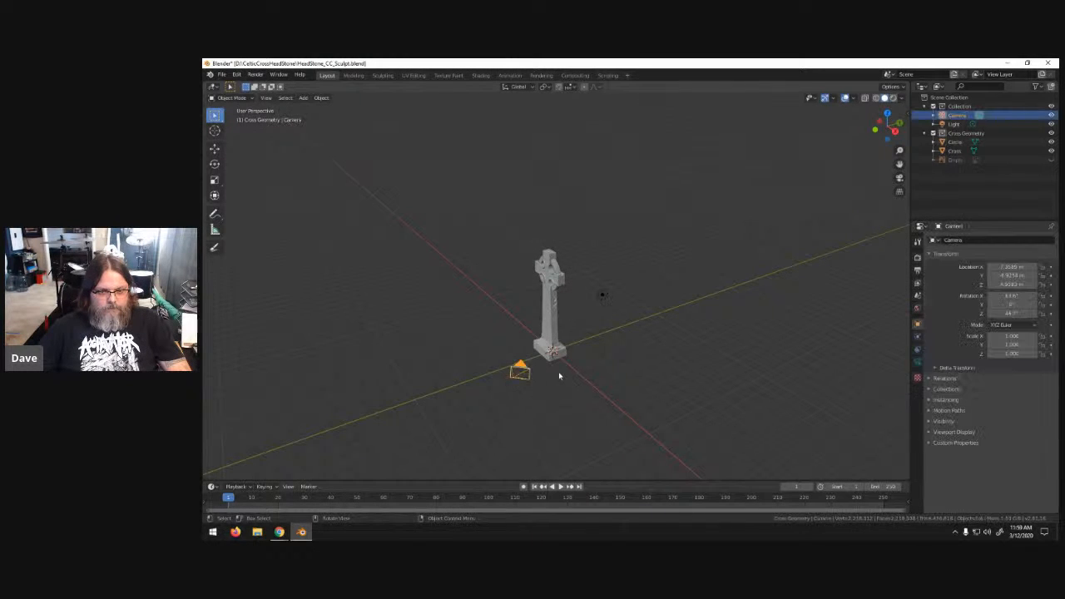
key(KP_3)
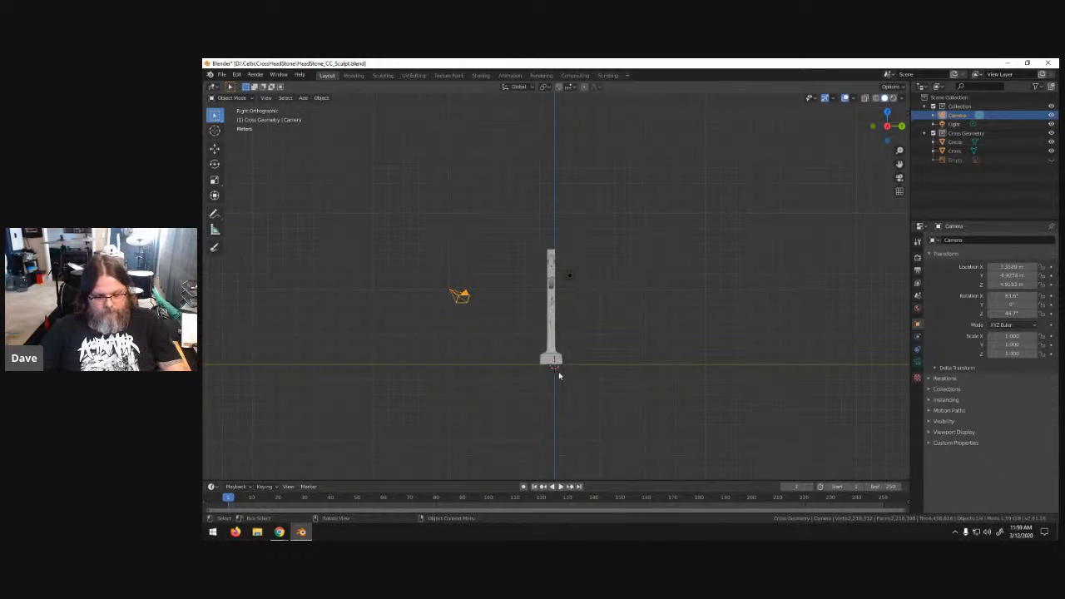
key(g)
click(444, 301)
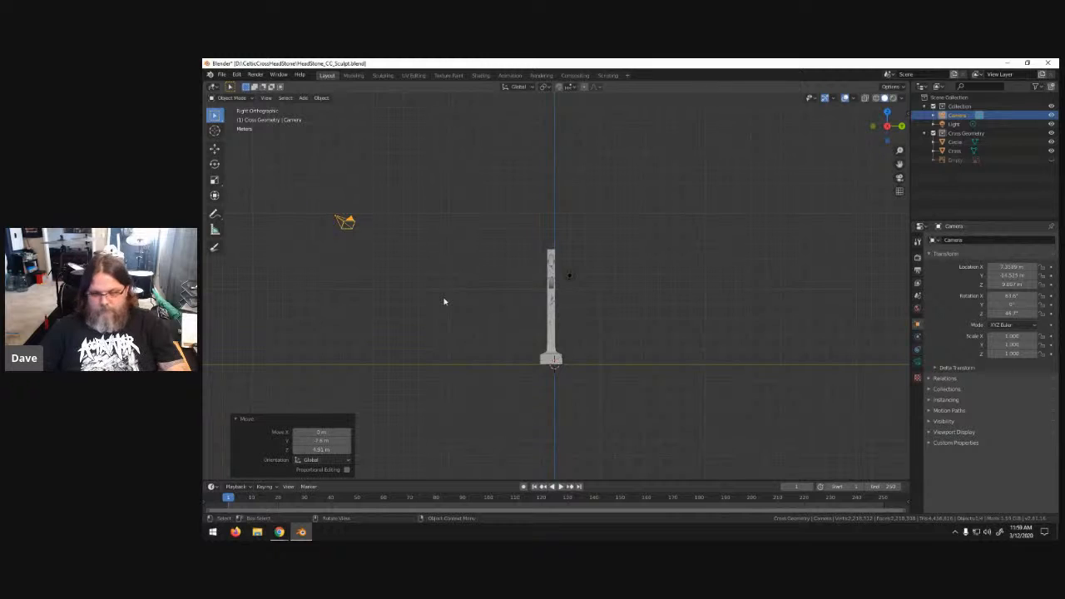
- Look through the camera, shift it to bring the headstone near the middle of the frame, and rotate it slightly
key(KP_0)
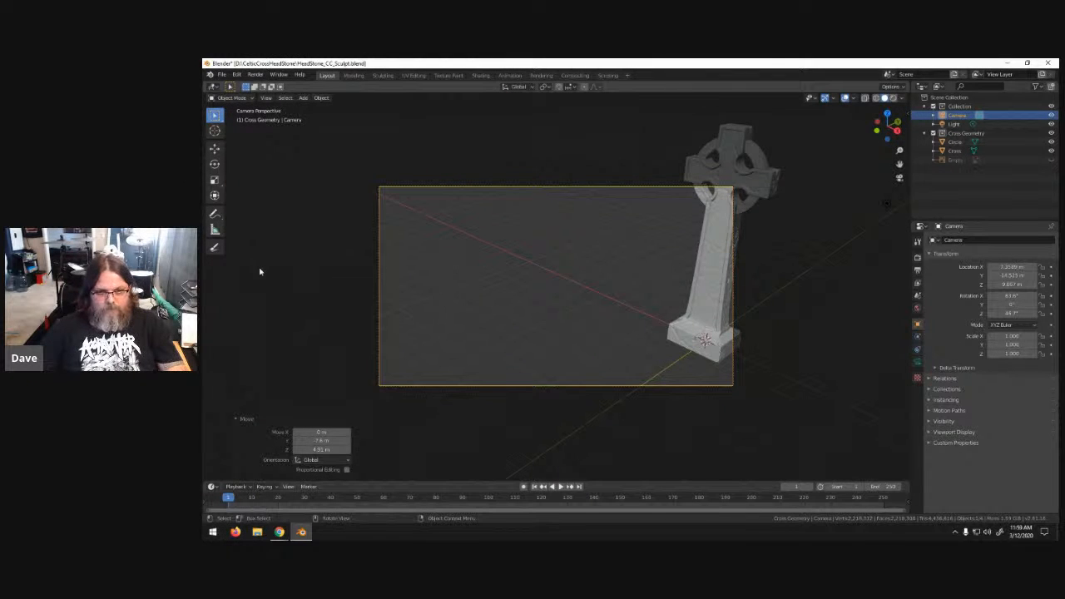
key(g)
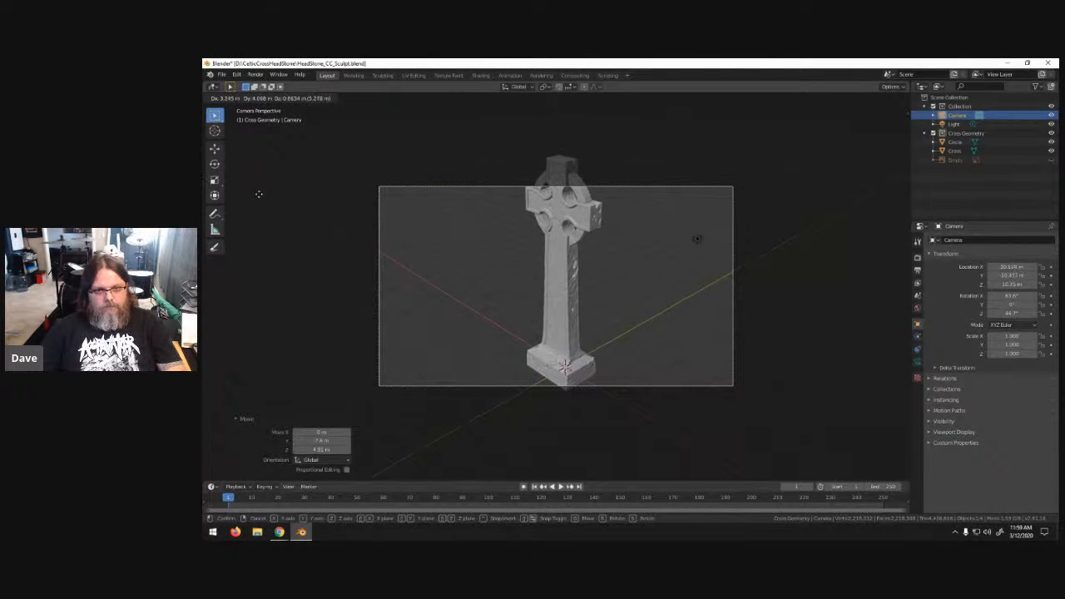
click(306, 200)
key(r)
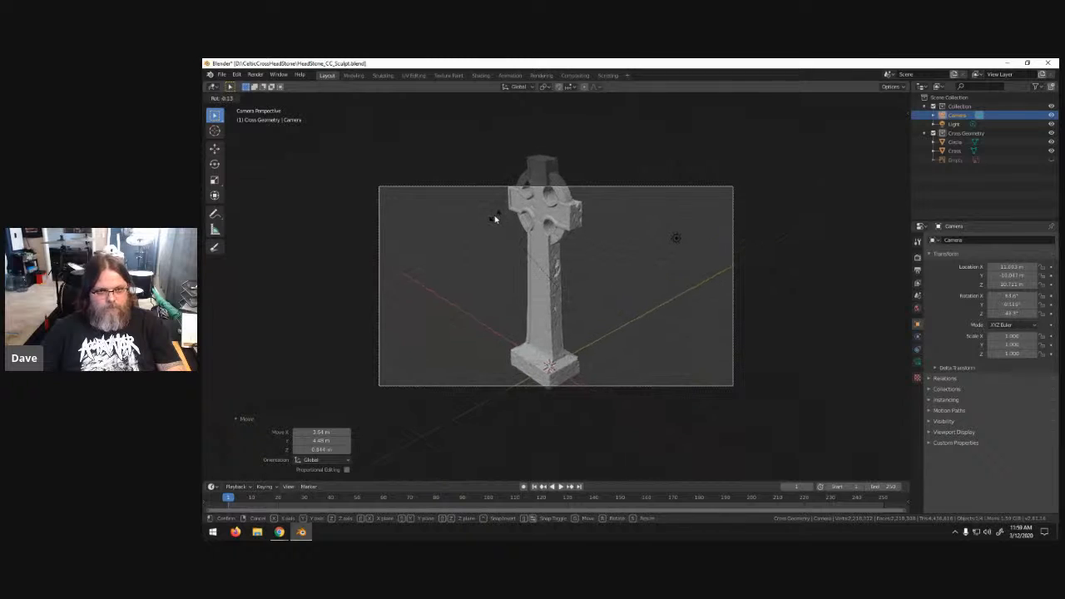
click(497, 219)
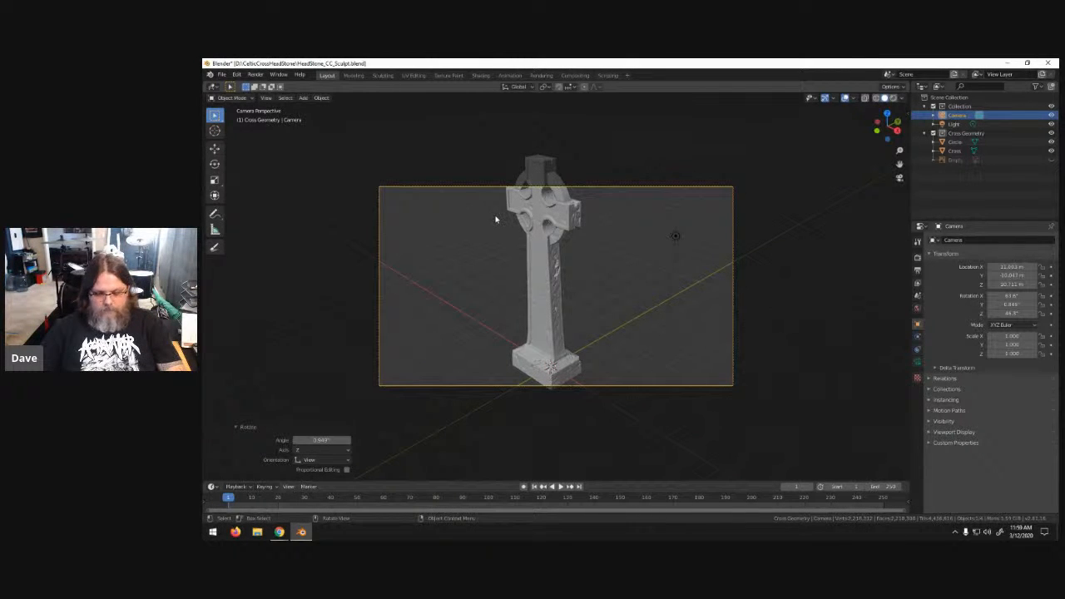
- Pull the camera farther away from the headstone in top view and reposition it so the whole headstone fits the camera frame
key(KP_3)
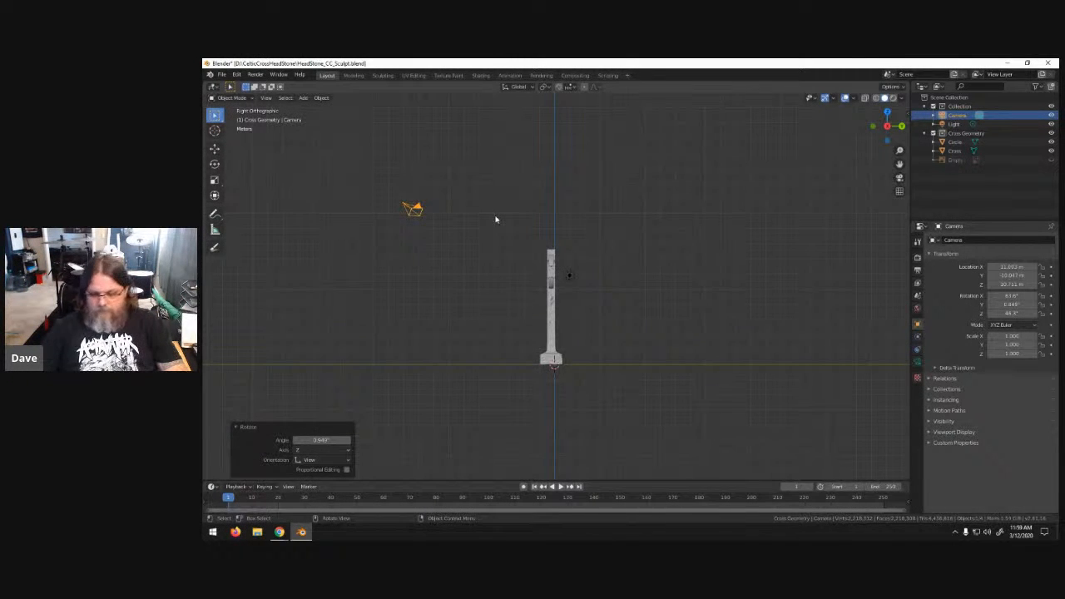
key(KP_7)
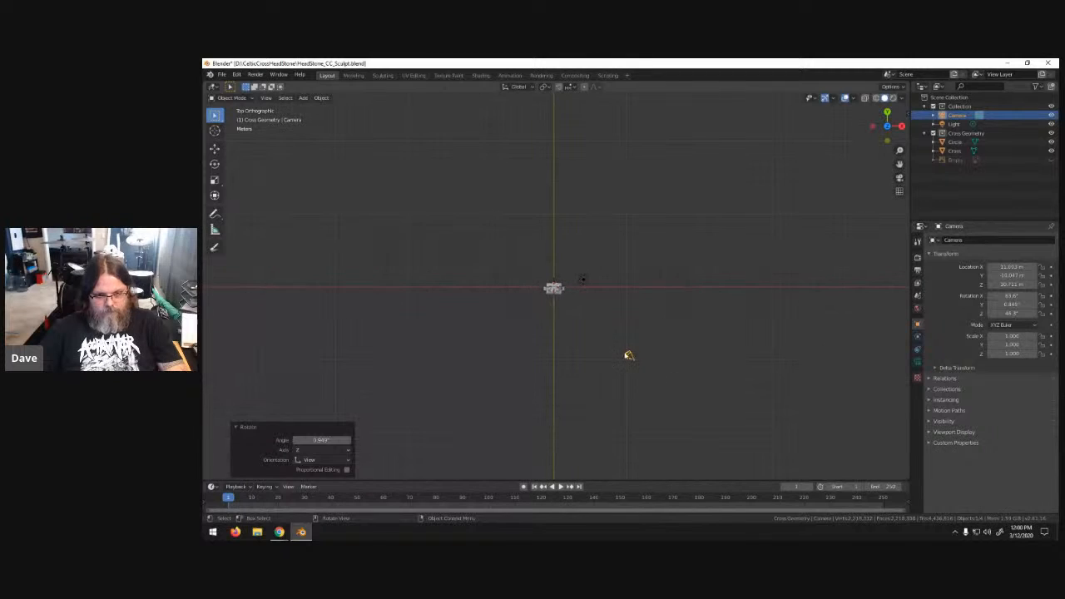
key(g)
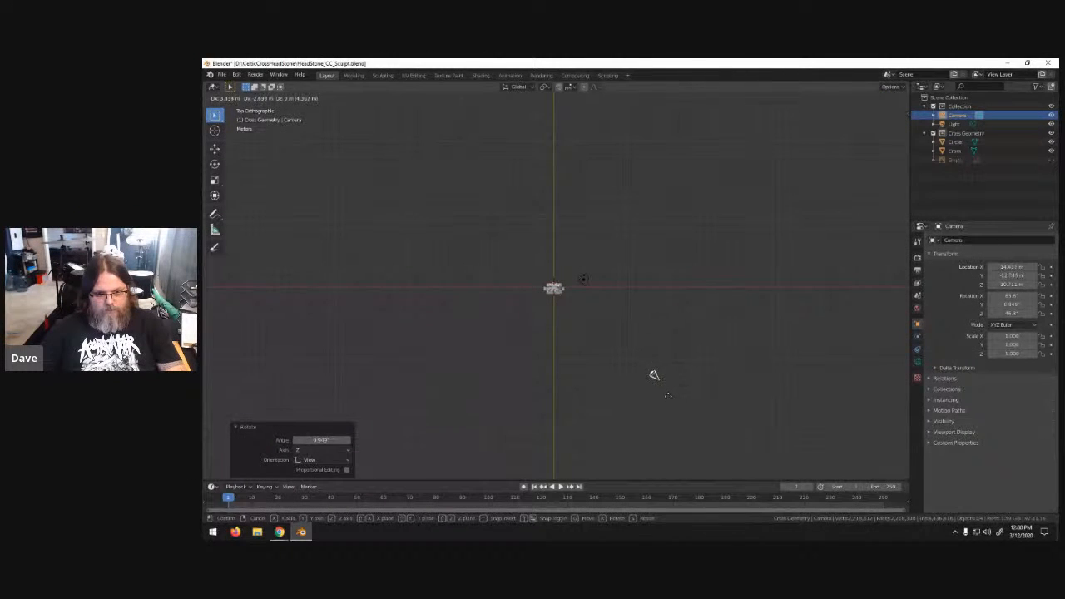
click(668, 399)
key(KP_0)
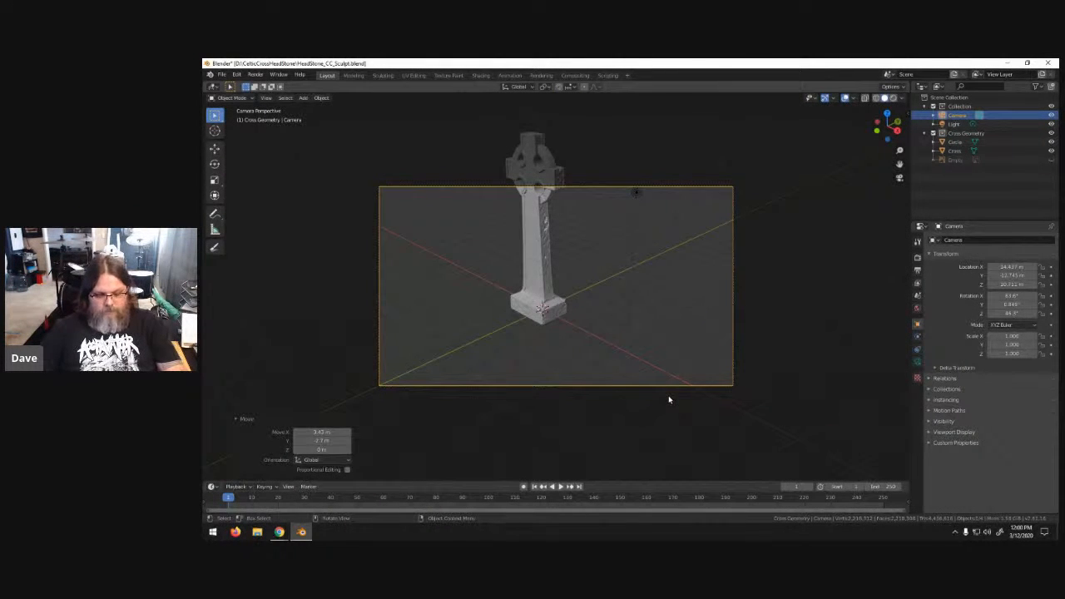
key(g)
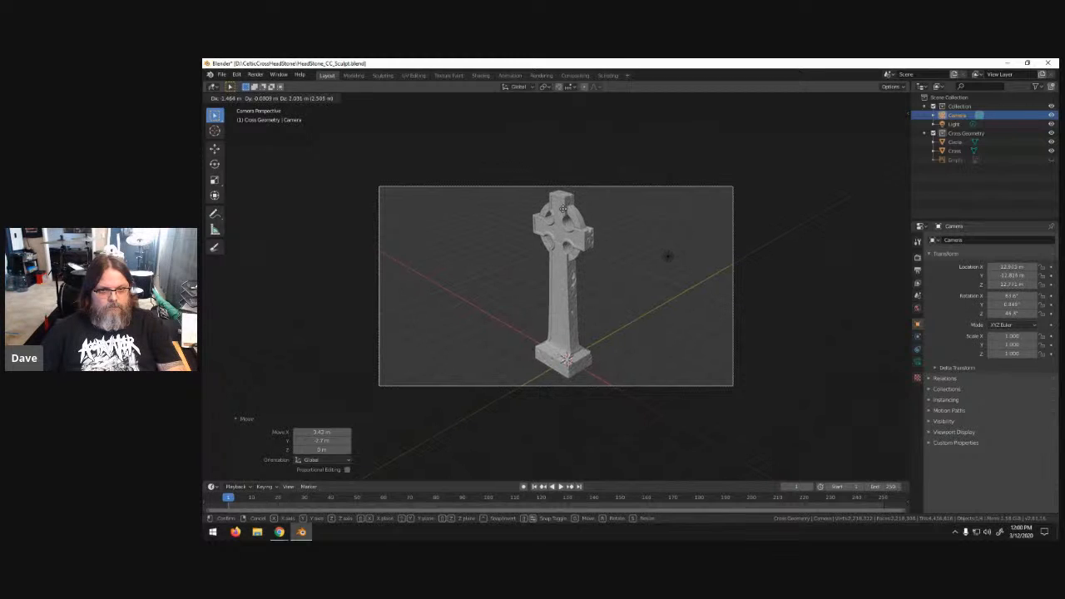
click(753, 185)
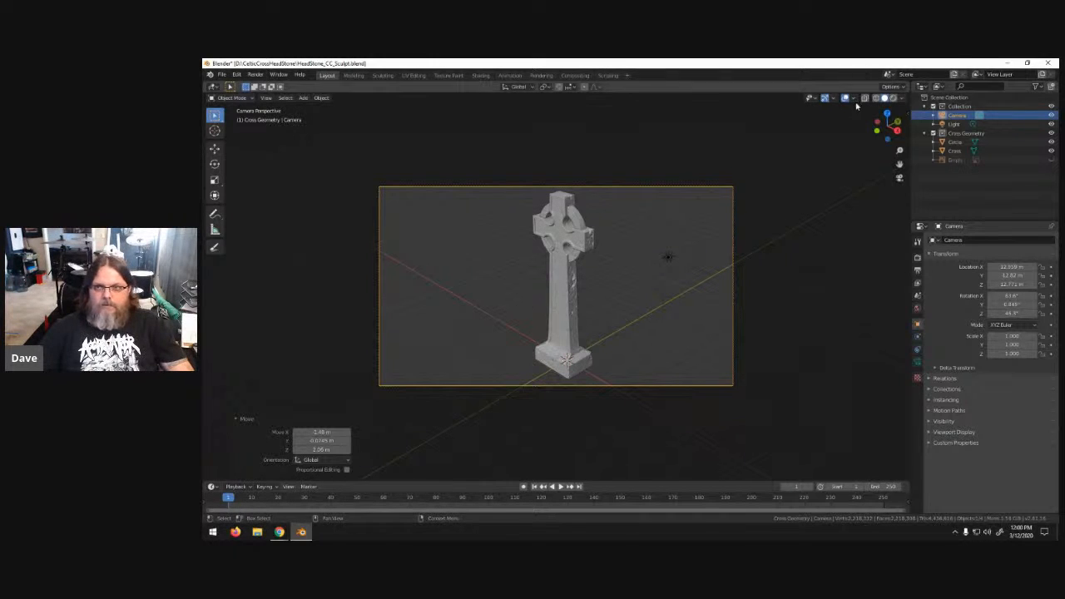
- Render the framed headstone, save the image to the Desktop as a PNG, and close the render result
key(F12)
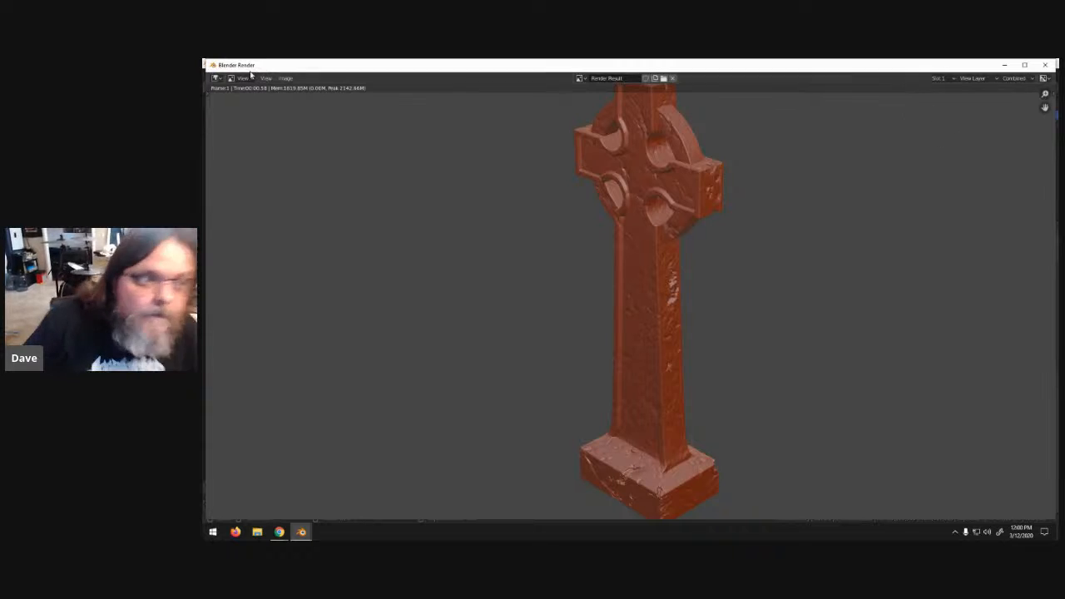
click(286, 78)
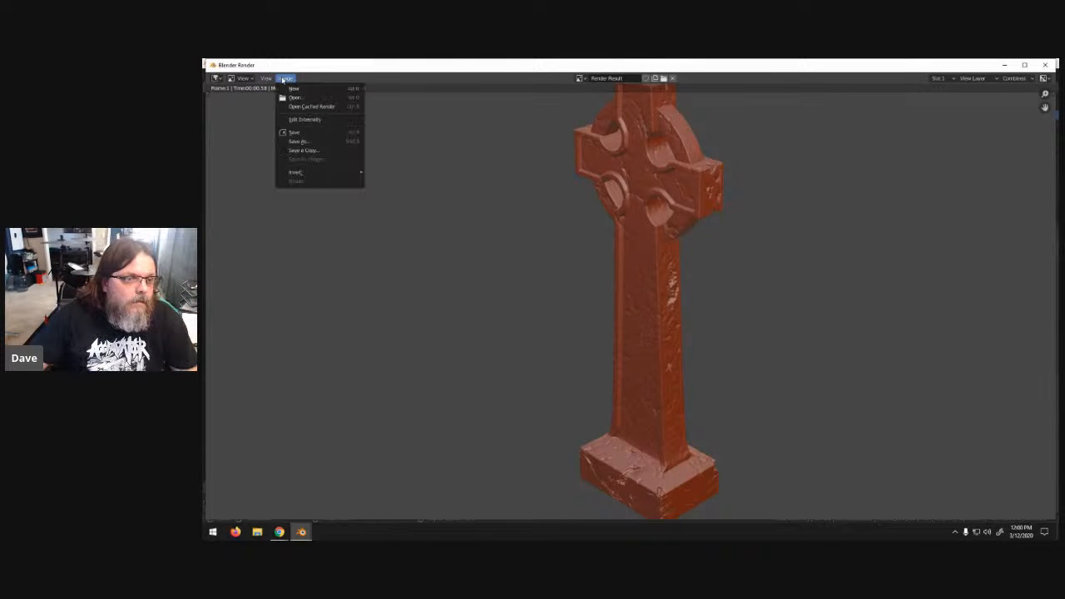
click(307, 142)
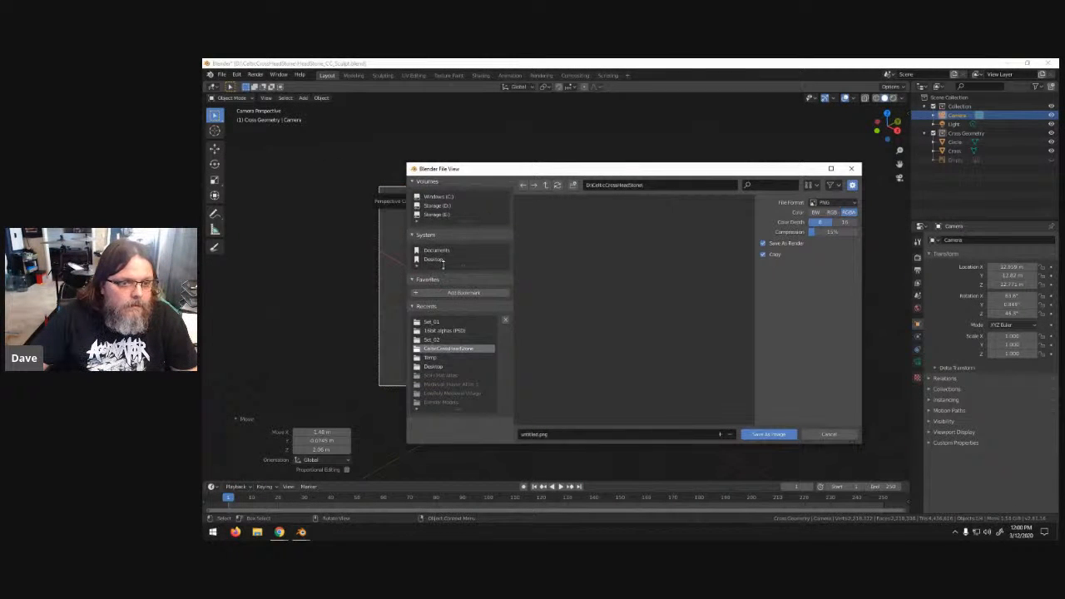
click(438, 261)
click(555, 432)
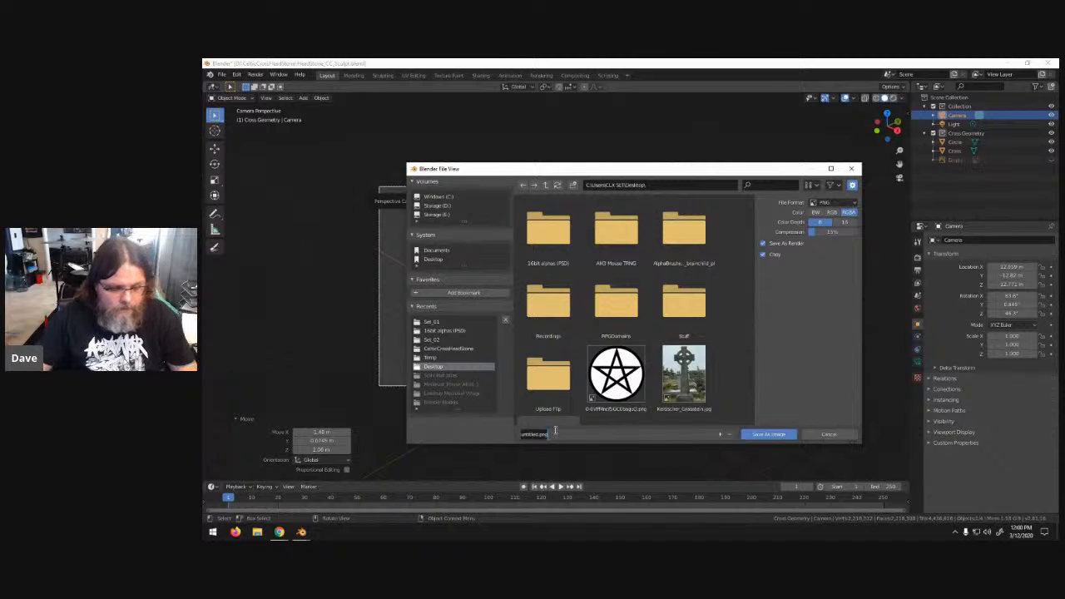
text(cro)
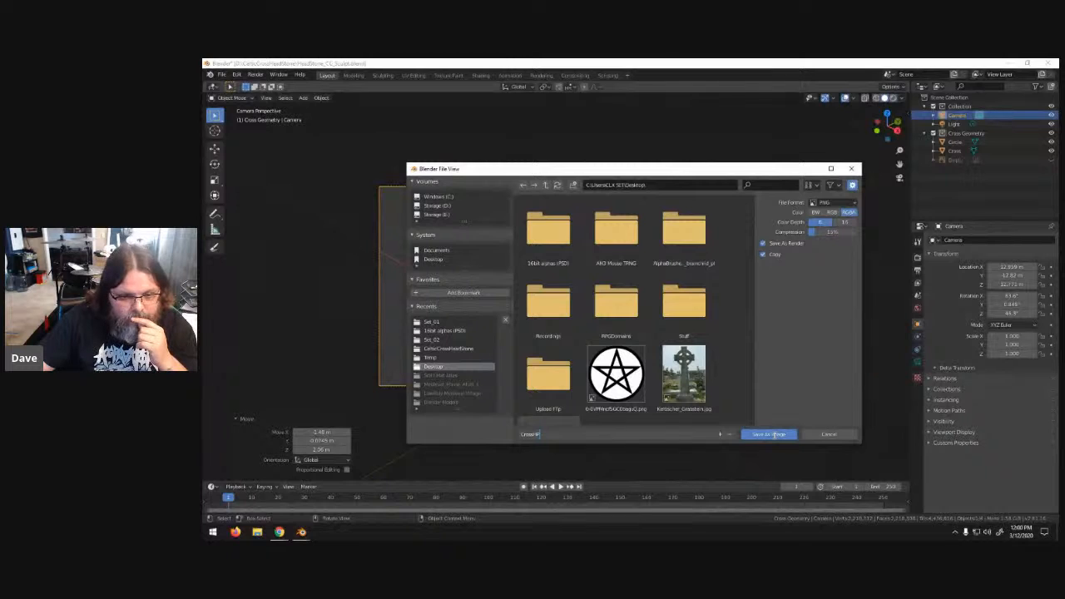
click(770, 435)
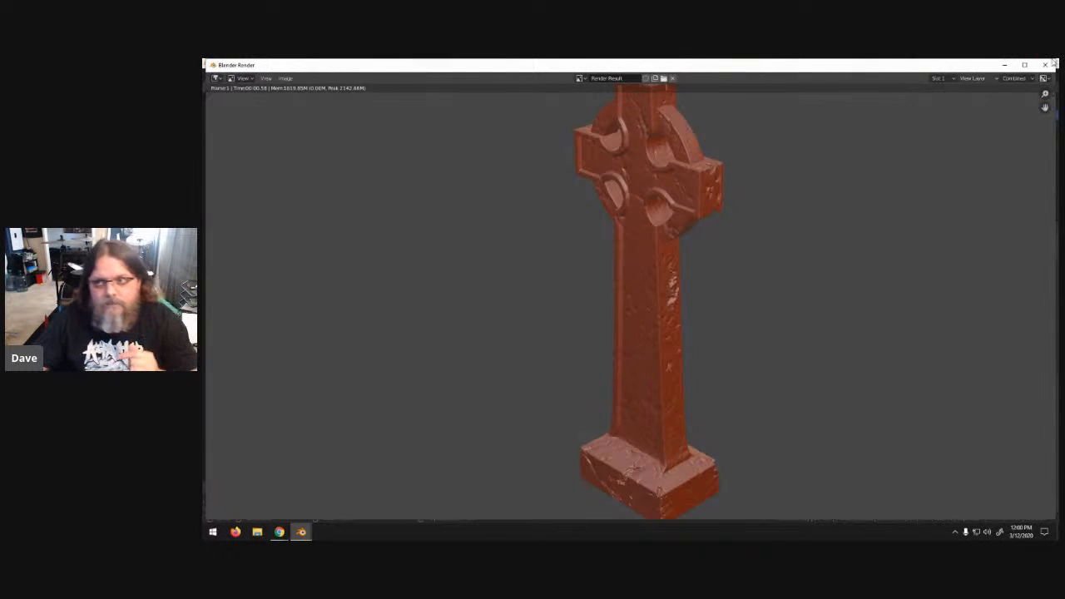
click(1049, 65)
- Switch to the Sculpting workspace, select the Cross object, and frame it in the view
key(KP_7)
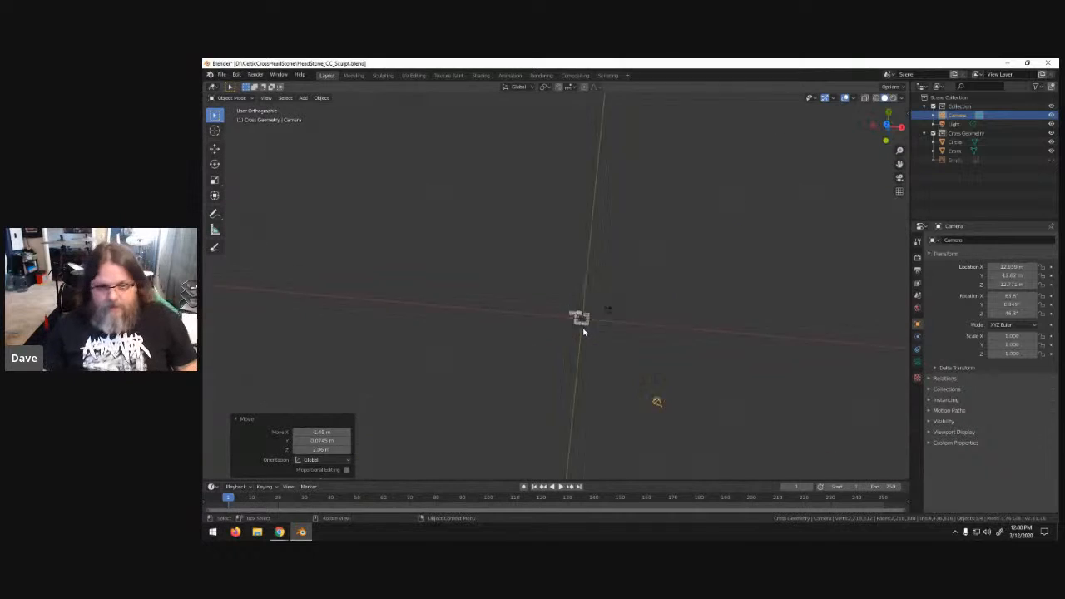
key(KP_1)
scroll(550, 347, up, 3)
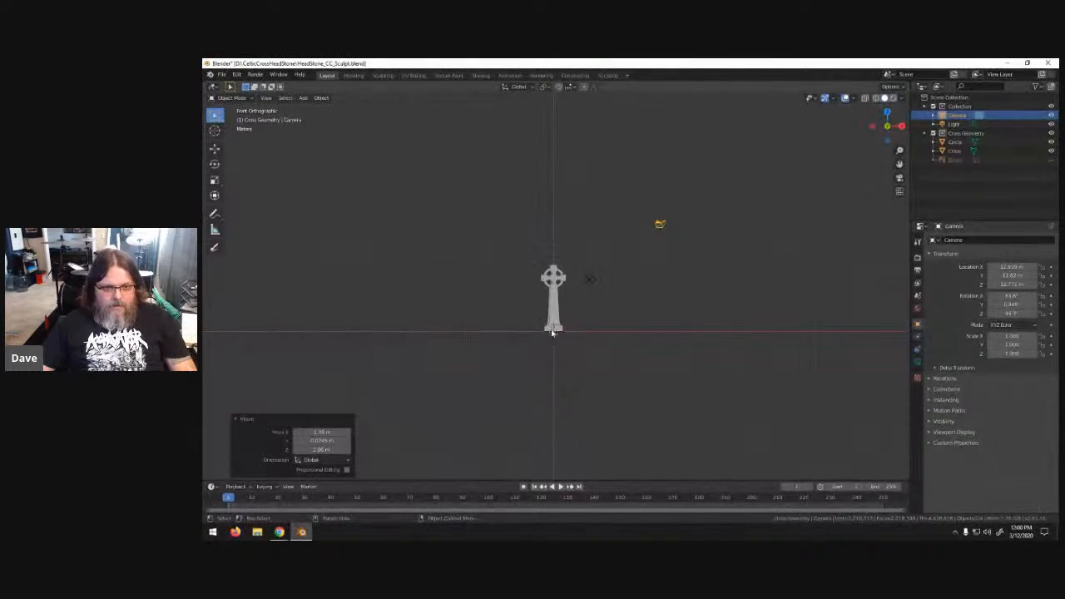
scroll(551, 350, up, 4)
scroll(538, 367, up, 1)
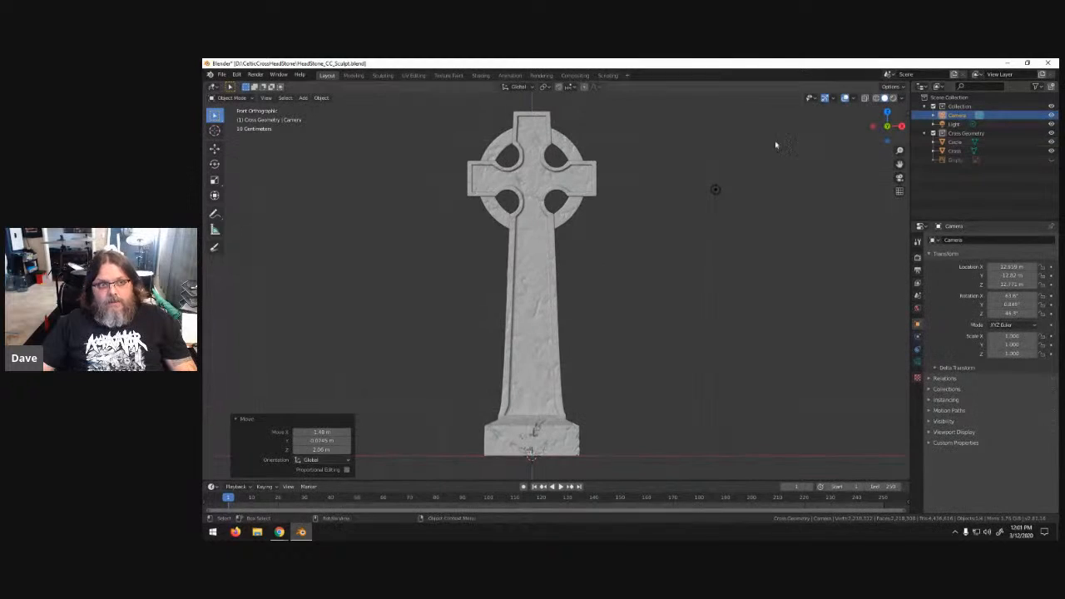
click(381, 74)
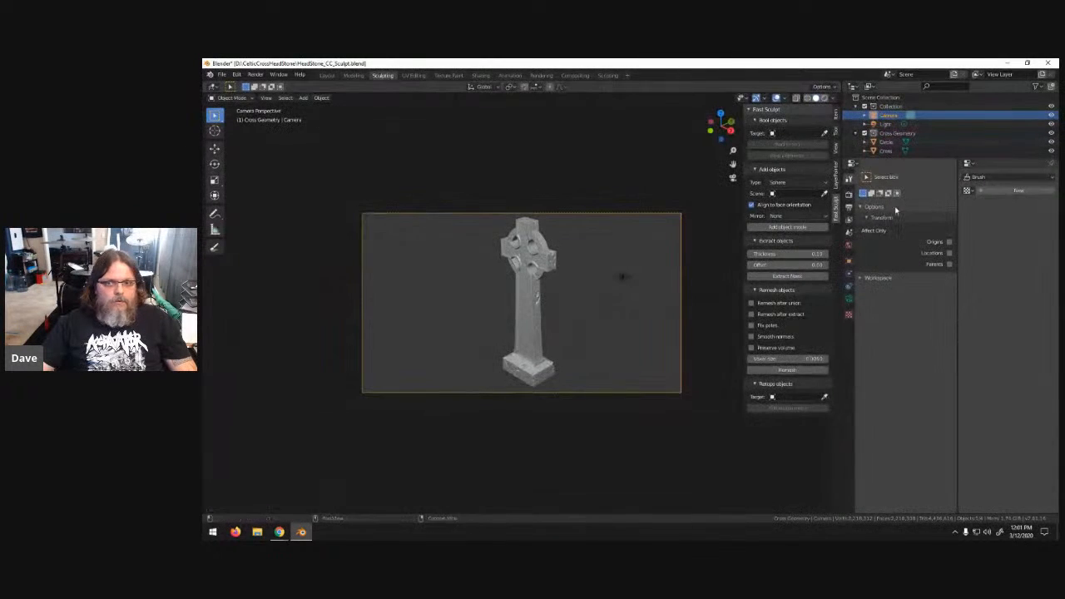
click(539, 251)
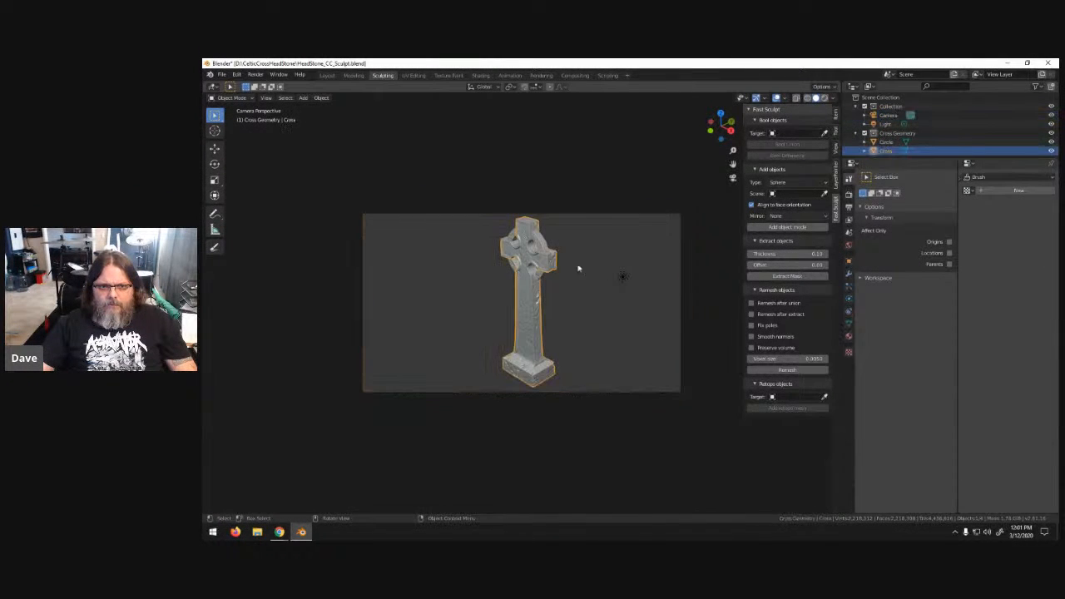
key(KP_Decimal)
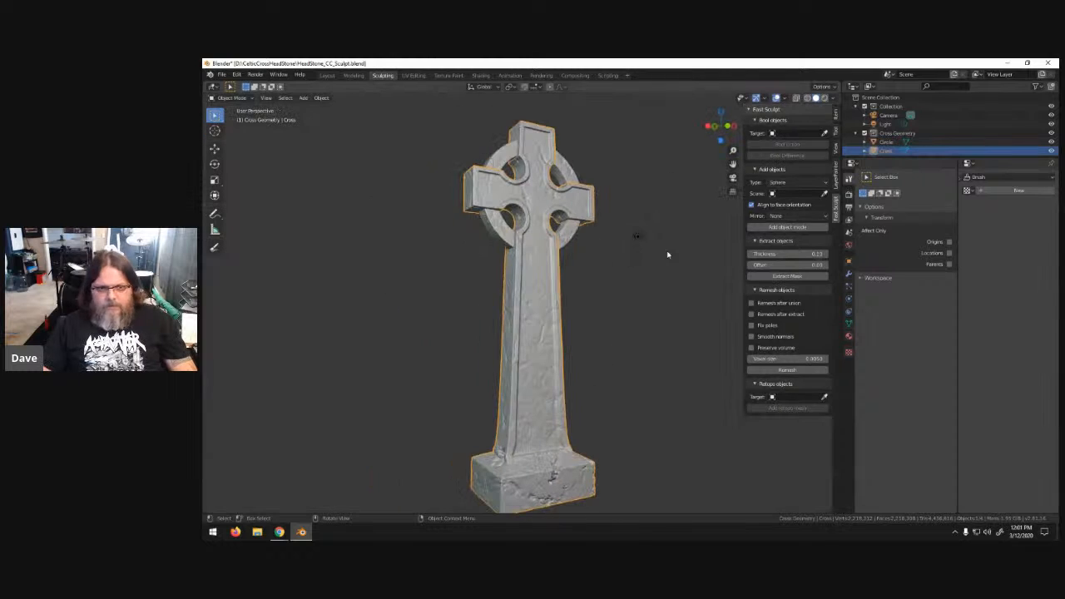
- Merge the ring into the cross with a Fast Sculpt Bool Union, using Circle as the target
click(804, 134)
click(797, 157)
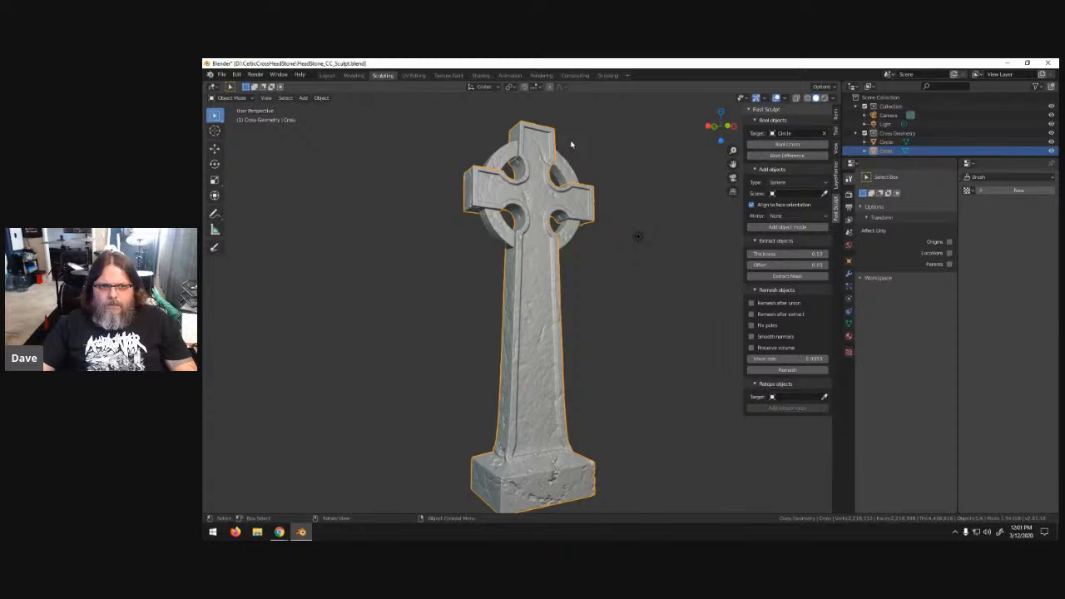
middle_drag(577, 146, 624, 253)
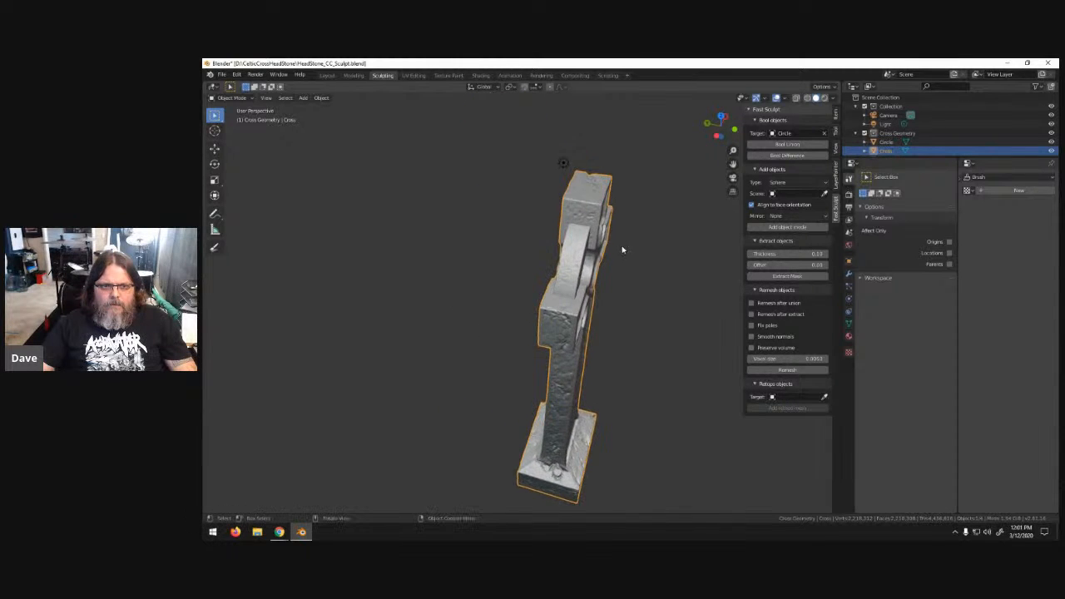
click(804, 145)
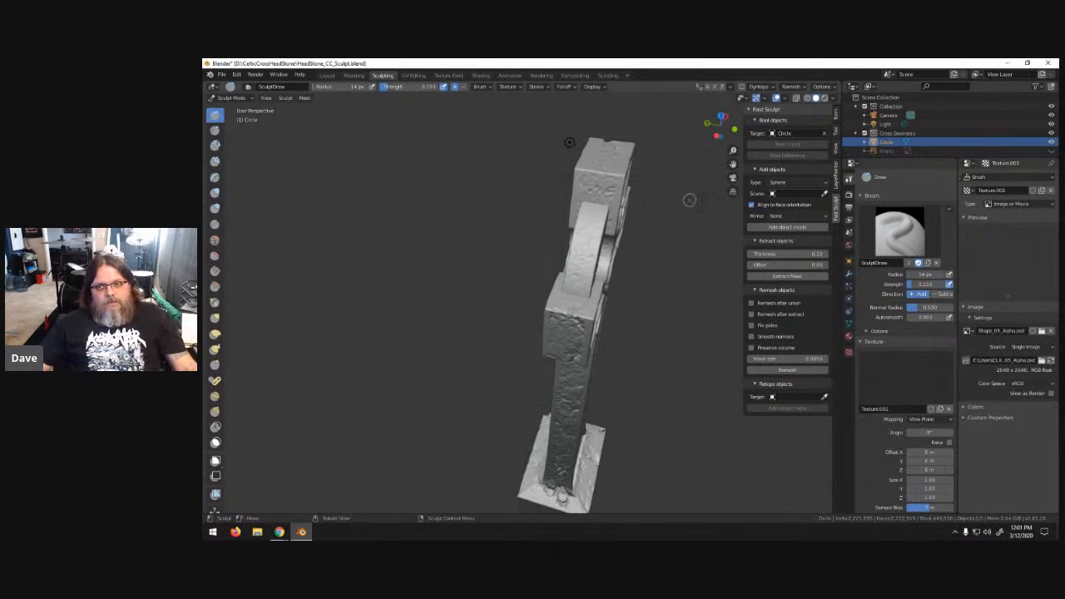
- Rename the merged headstone object to Cross
double_click(885, 142)
text(Cross)
key(Return)
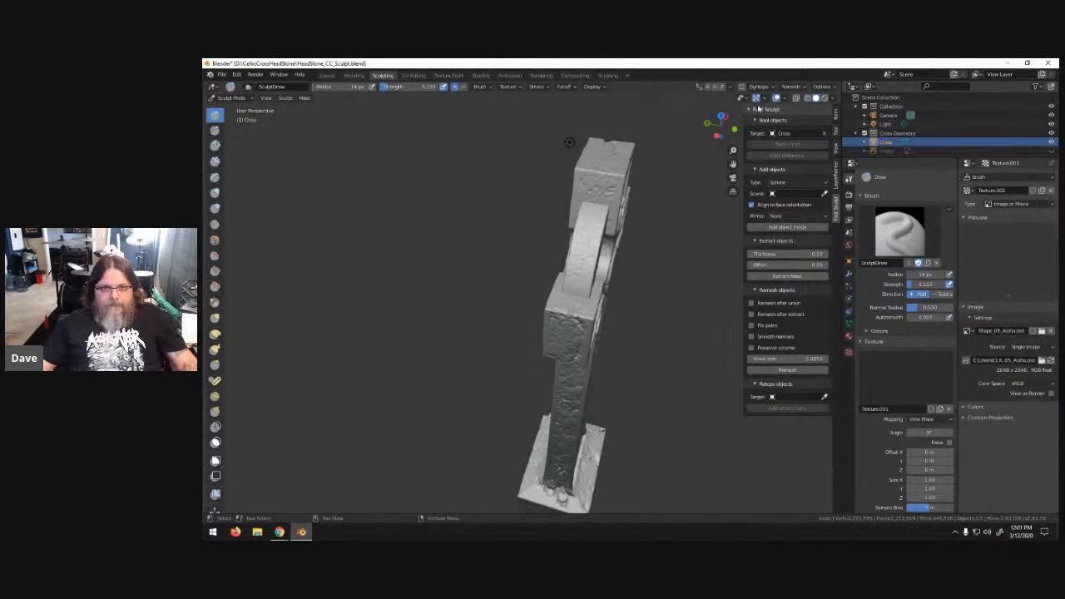
- Save the merged headstone as a new file named Cross_HP.blend in the CelticCrossHeadStone folder
click(221, 76)
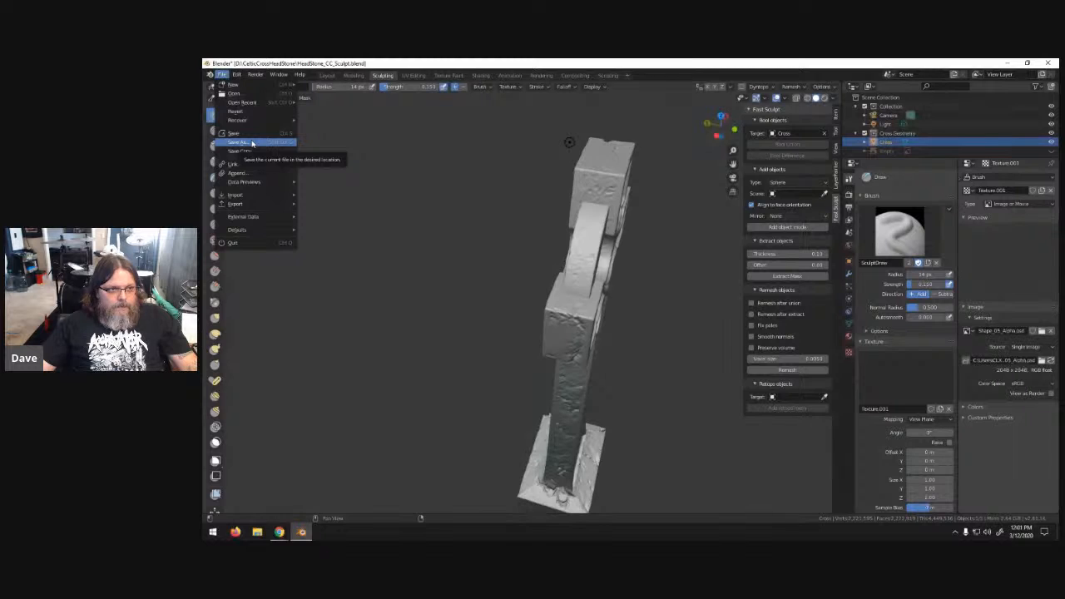
click(238, 142)
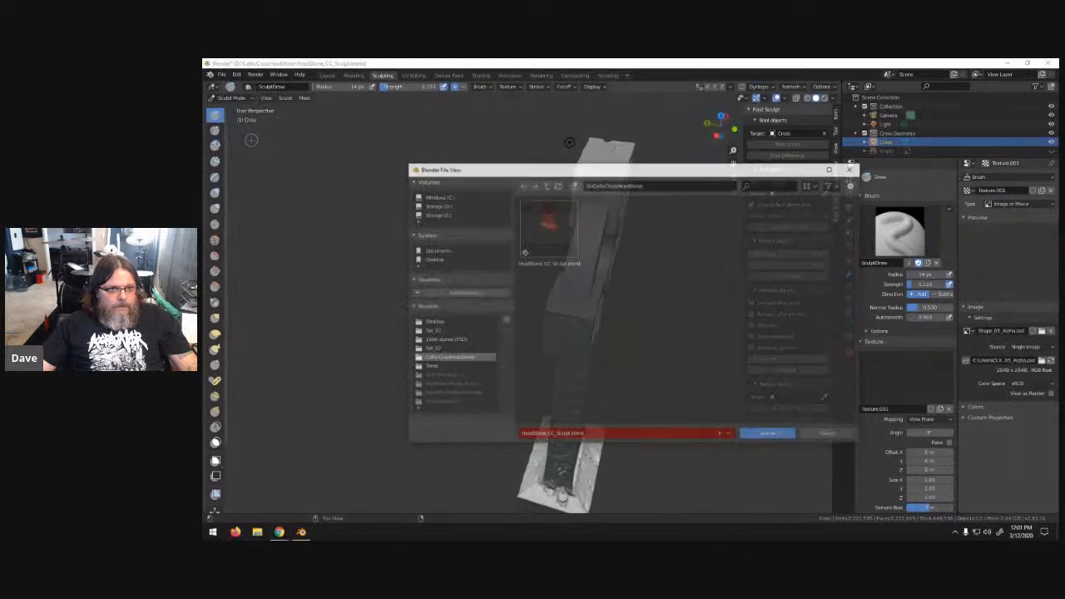
click(554, 433)
drag(570, 435, 476, 417)
key(BackSpace)
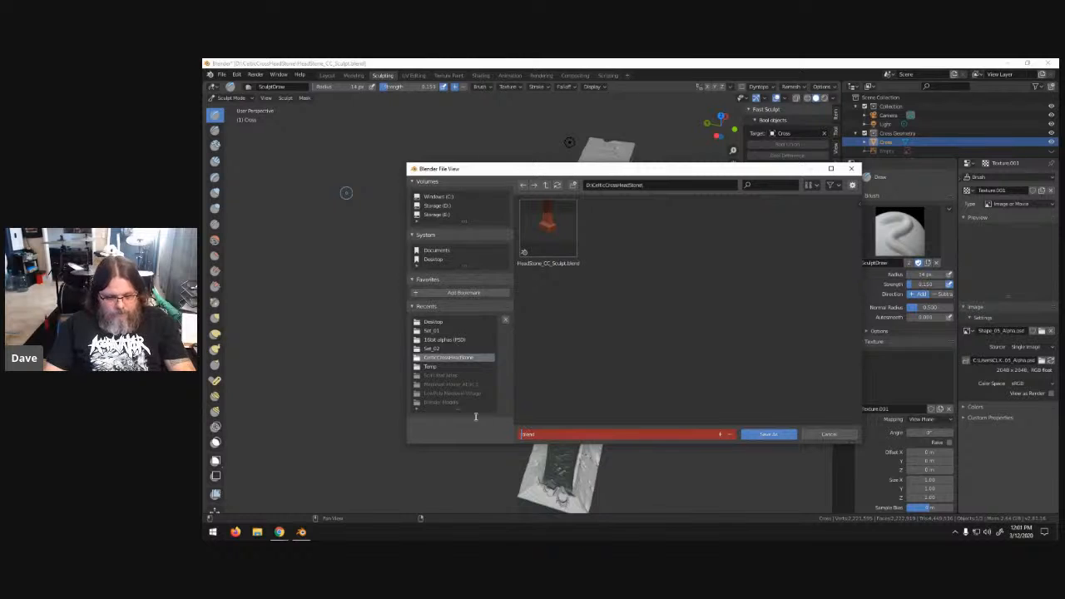
text(Cross_HP)
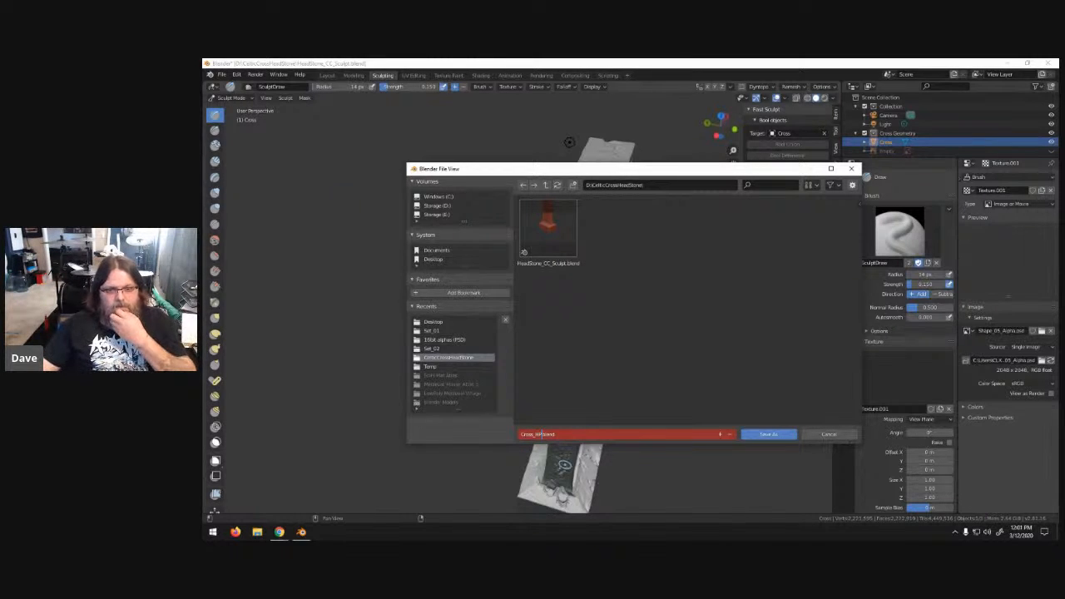
click(768, 434)
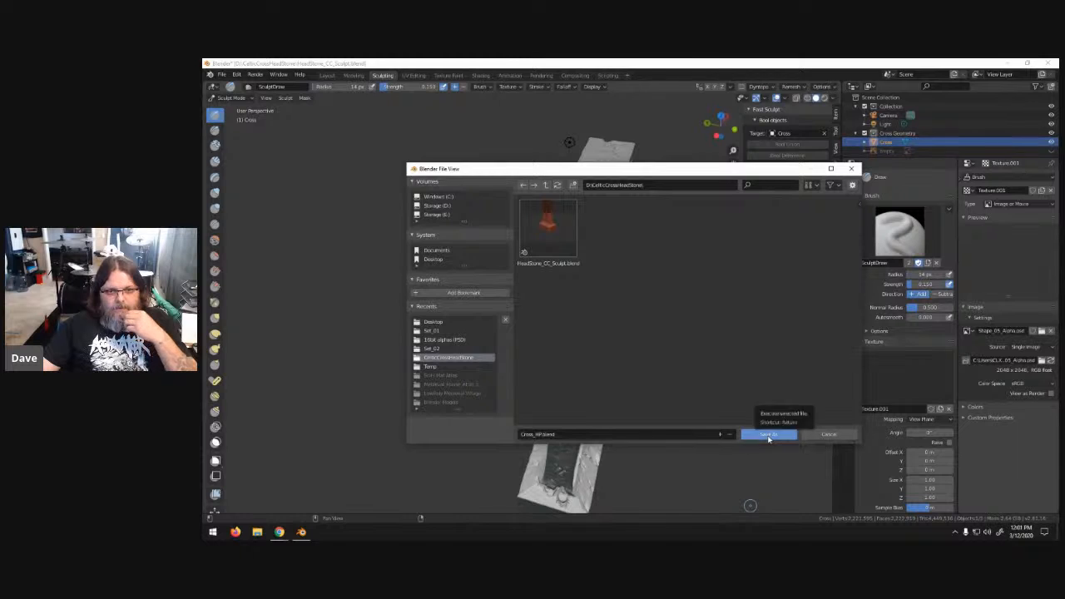
- Voxel-remesh the merged Cross with Fast Sculpt, then check the surface detail on its arms, ring and front
mouse_move(765, 435)
middle_down()
mouse_move(618, 374)
mouse_move(592, 389)
middle_up()
scroll(582, 390, up, 5)
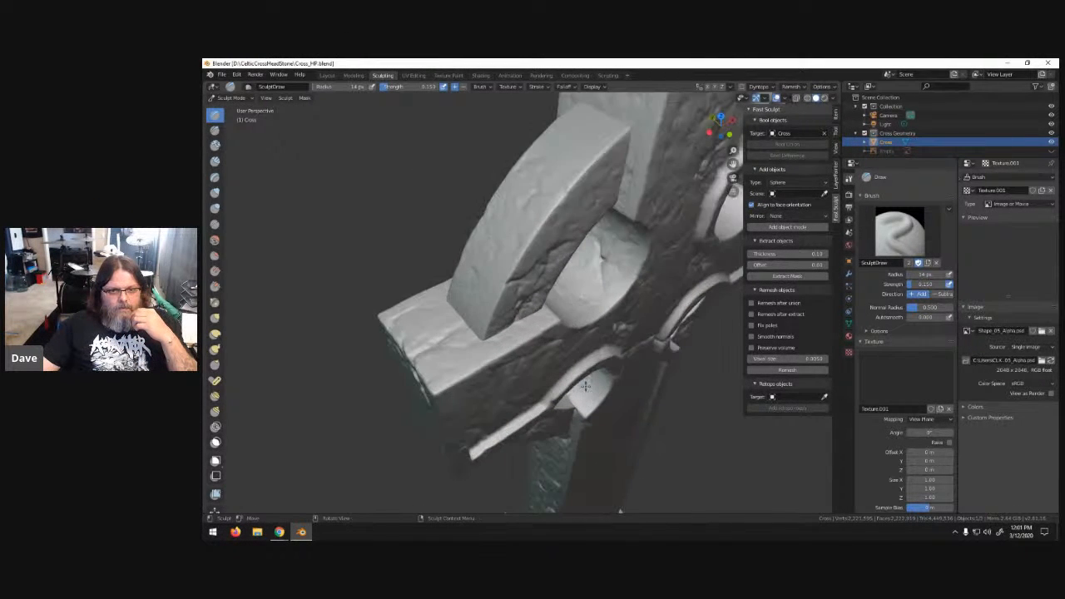
scroll(564, 392, up, 2)
middle_drag(530, 373, 532, 363)
click(791, 370)
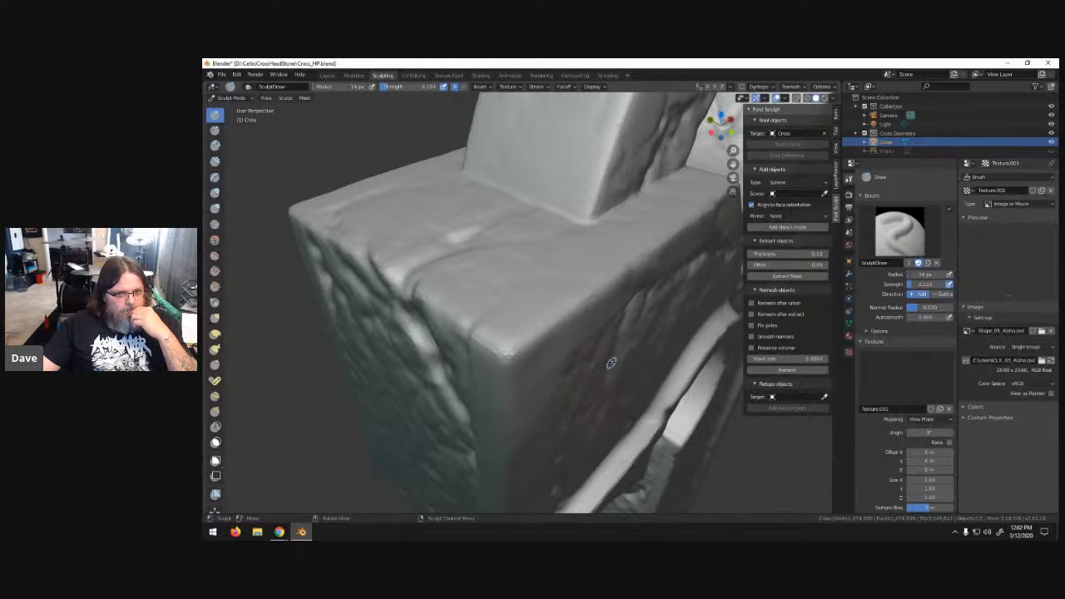
scroll(611, 363, down, 7)
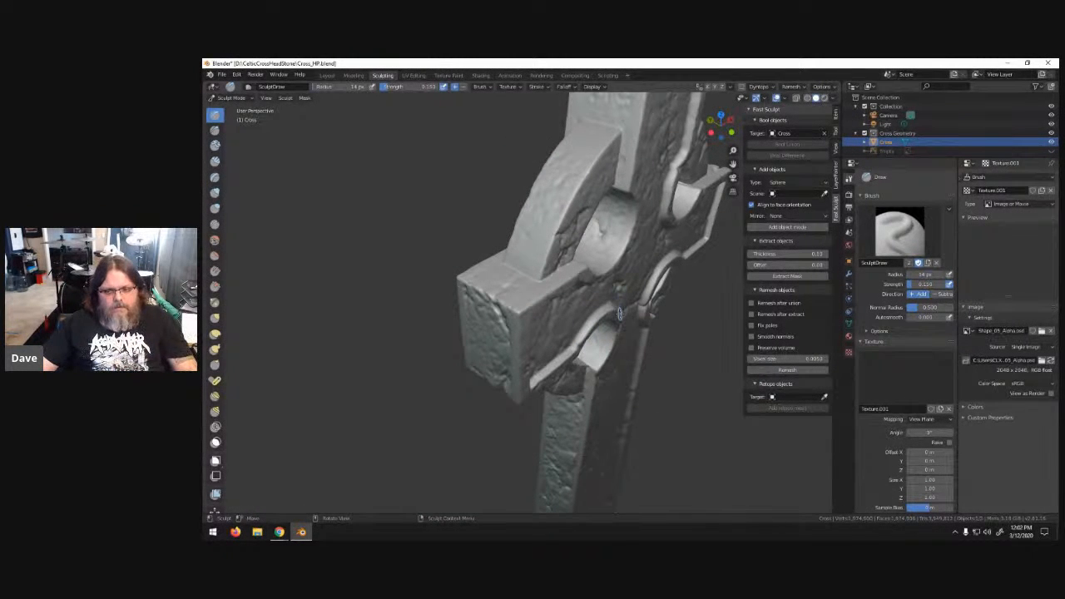
mouse_move(644, 255)
middle_down()
mouse_move(681, 177)
mouse_move(663, 246)
middle_up()
scroll(604, 352, up, 10)
middle_drag(614, 354, 586, 364)
scroll(592, 352, down, 10)
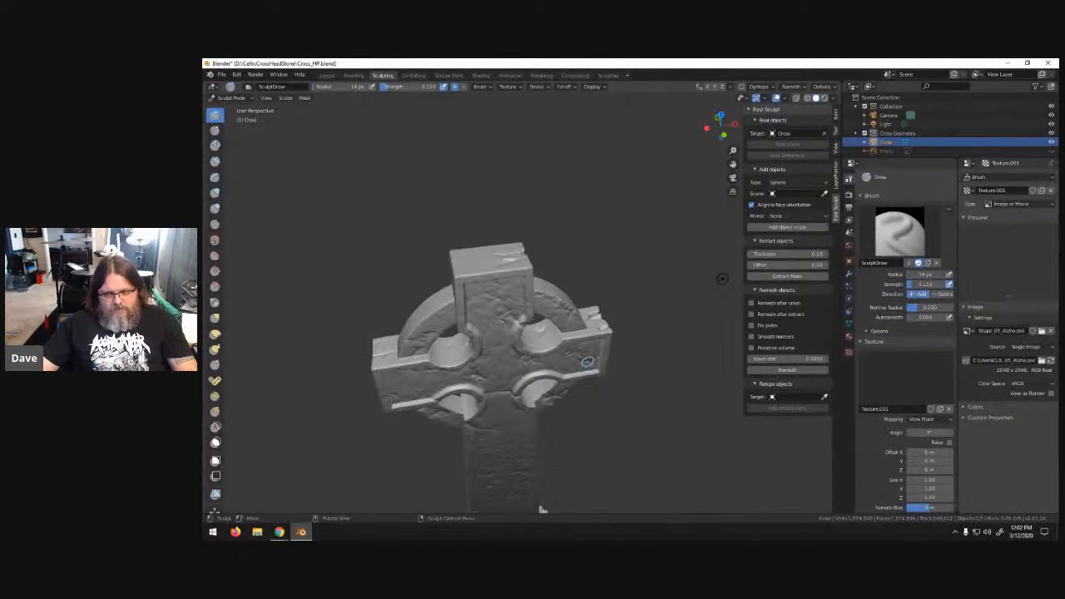
shift+middle_drag(520, 383, 516, 287)
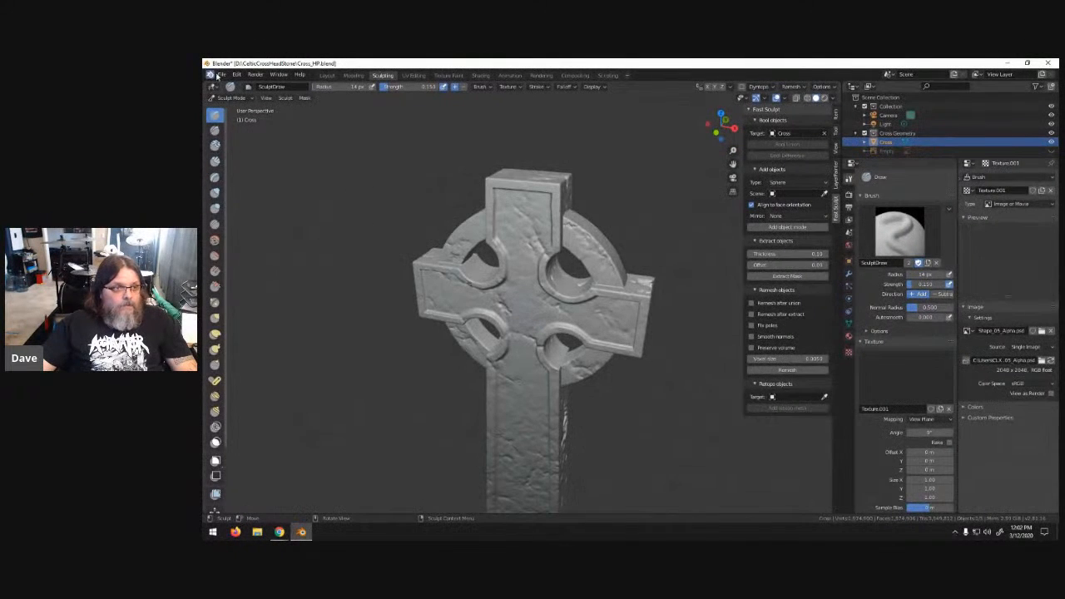
- Begin a Save As of the remeshed cross in the CelticCrossHeadStone folder
click(222, 74)
click(238, 141)
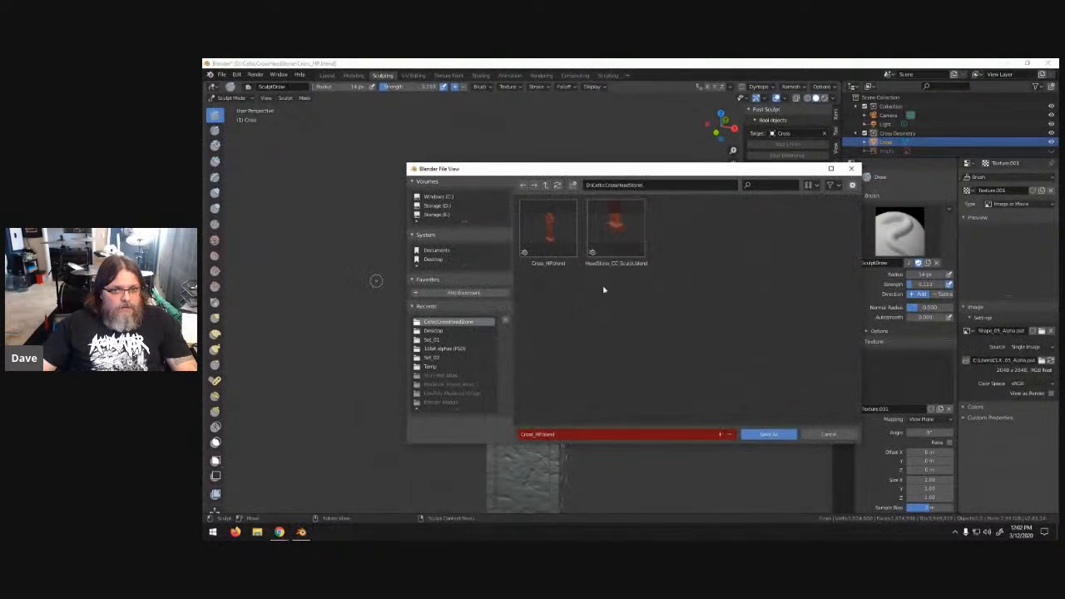
- Save the file over Cross_HP.blend and switch to the Layout workspace with the cross in front view
double_click(550, 235)
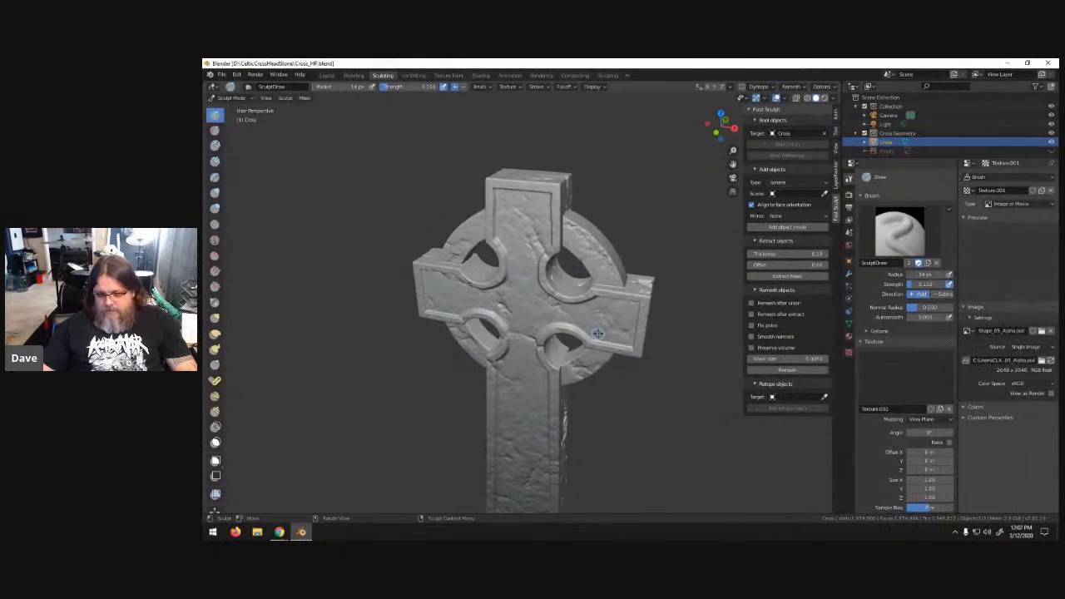
key(KP_1)
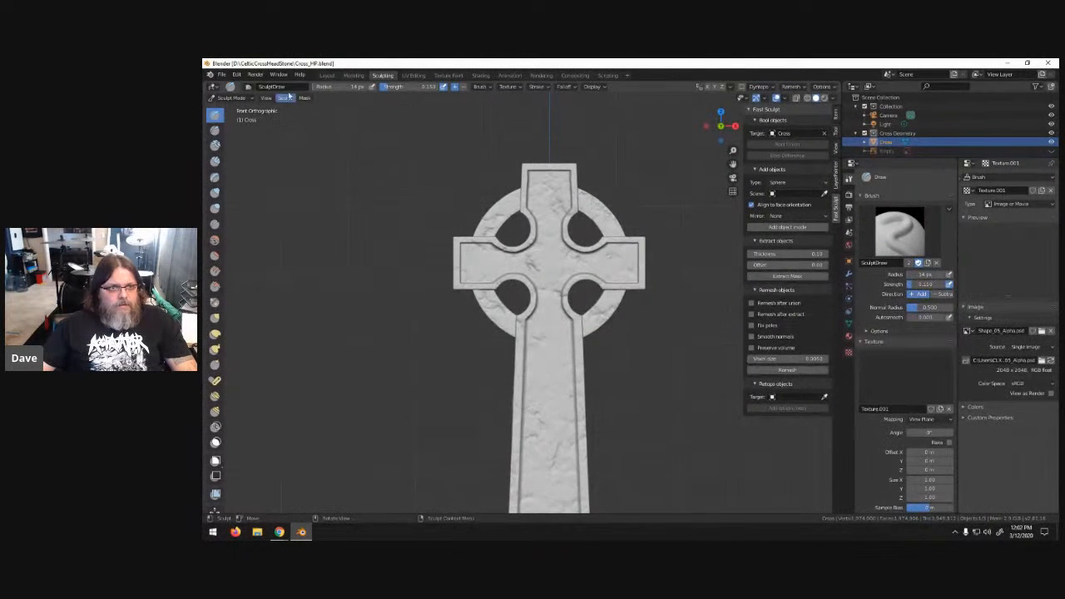
click(327, 75)
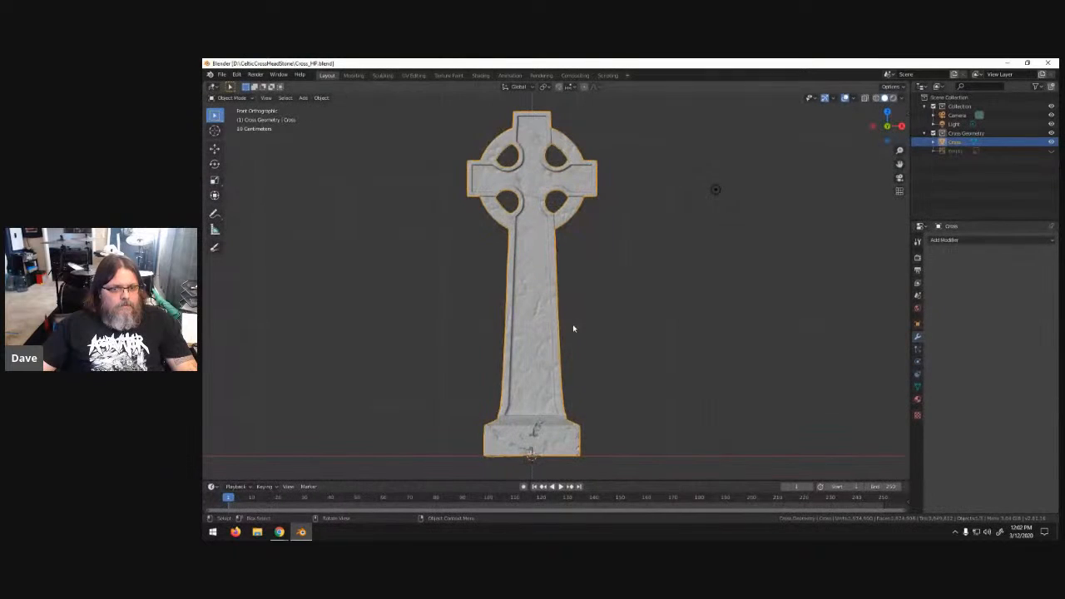
- Examine the wireframe density of the sculpted cross in Edit Mode, then return to Object Mode with nothing selected
click(606, 349)
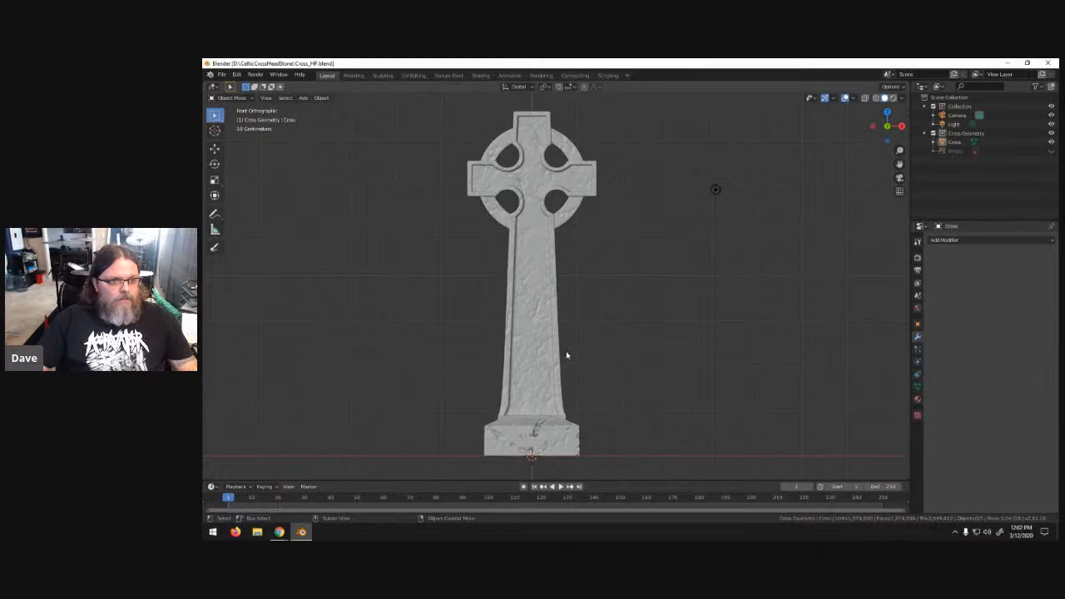
click(561, 377)
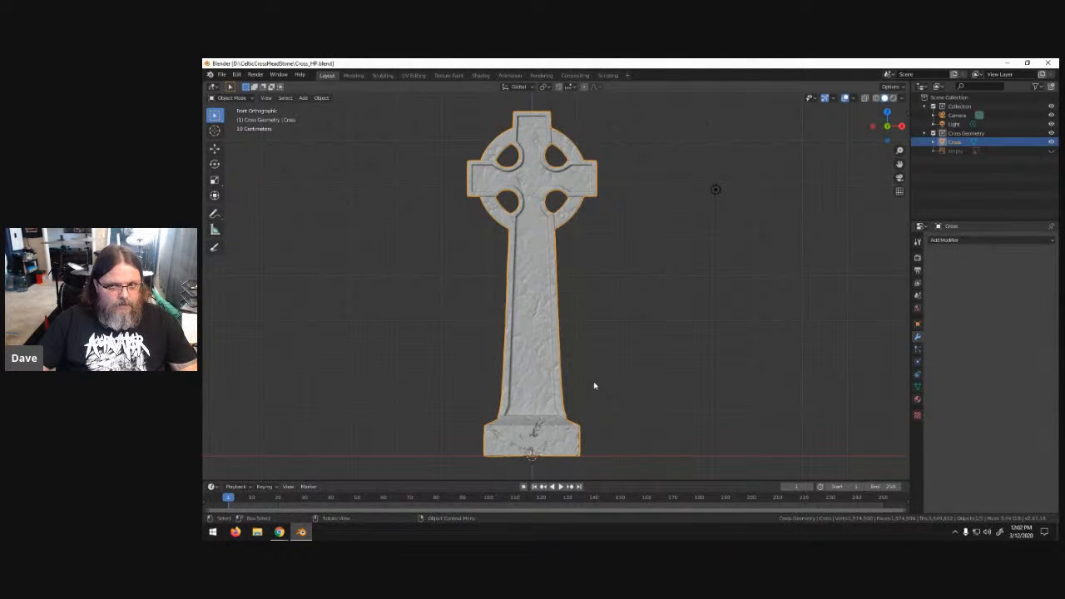
key(Tab)
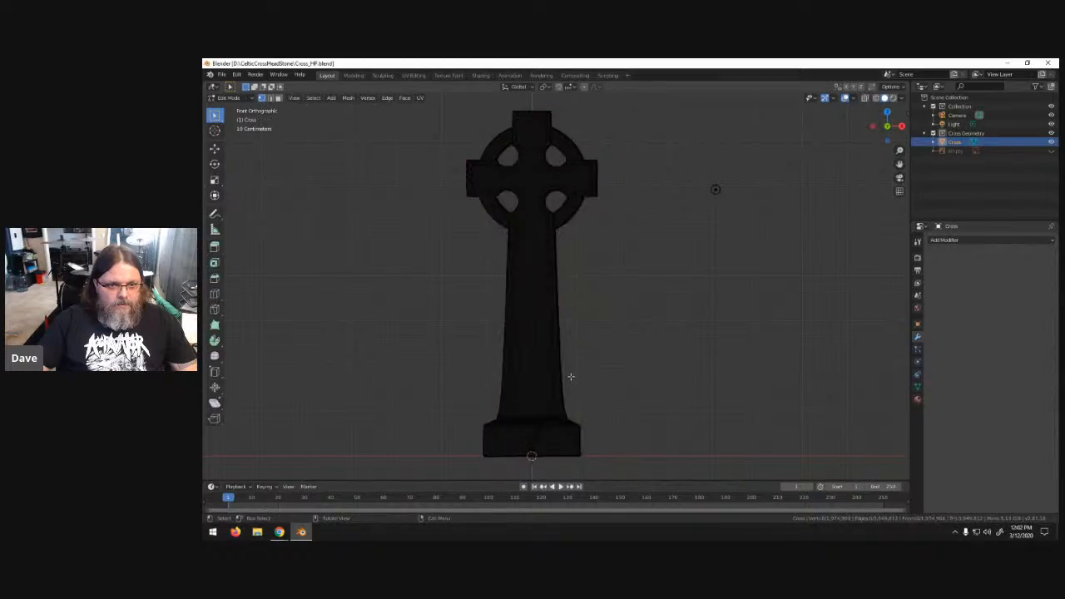
scroll(571, 374, up, 10)
scroll(571, 372, up, 8)
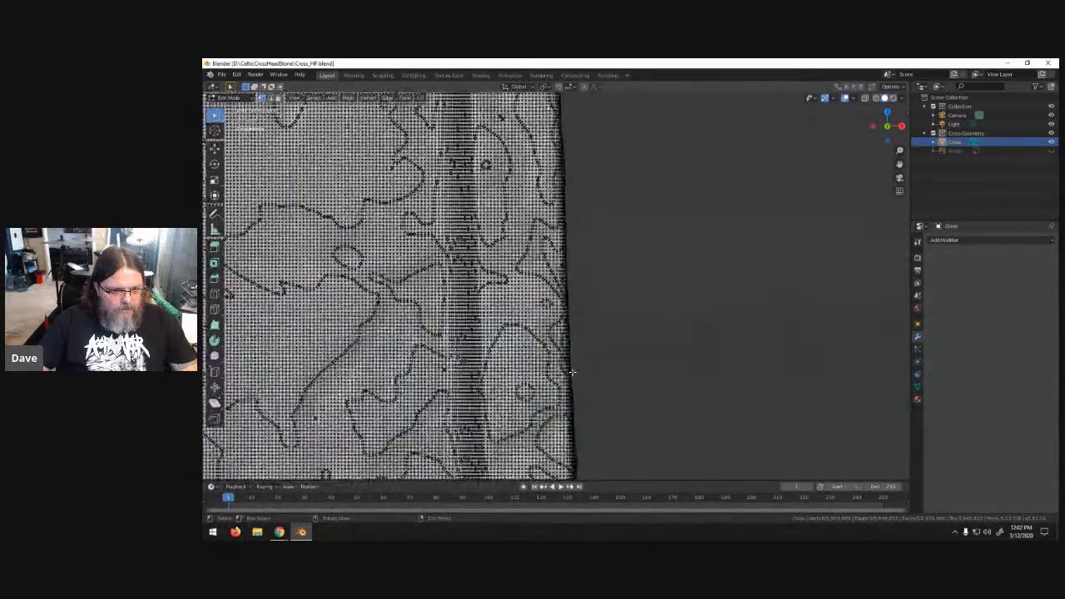
key(Home)
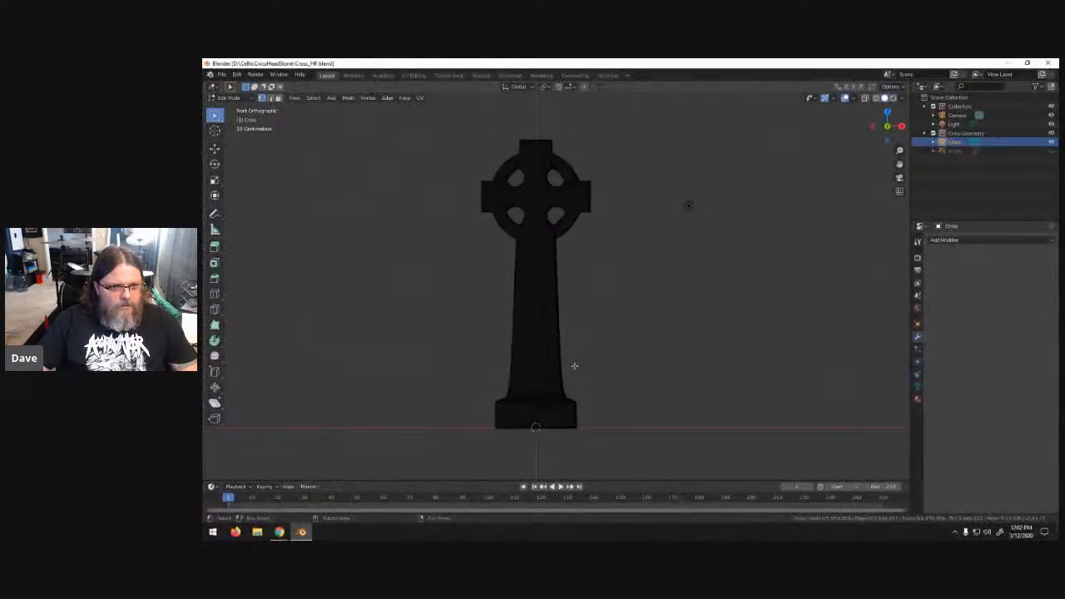
scroll(574, 369, up, 2)
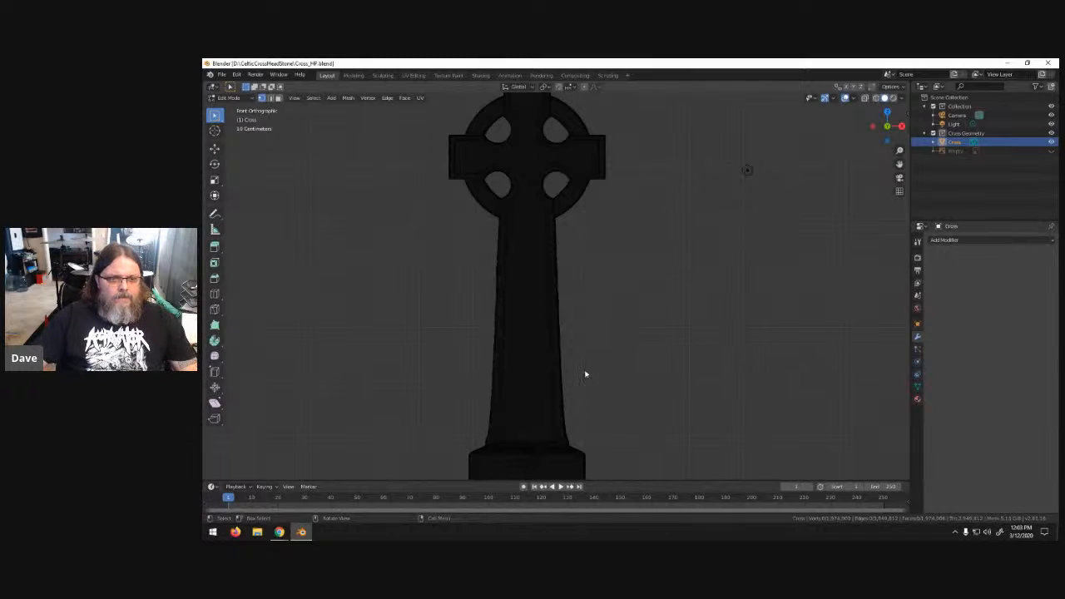
key(Tab)
click(596, 371)
scroll(599, 368, down, 3)
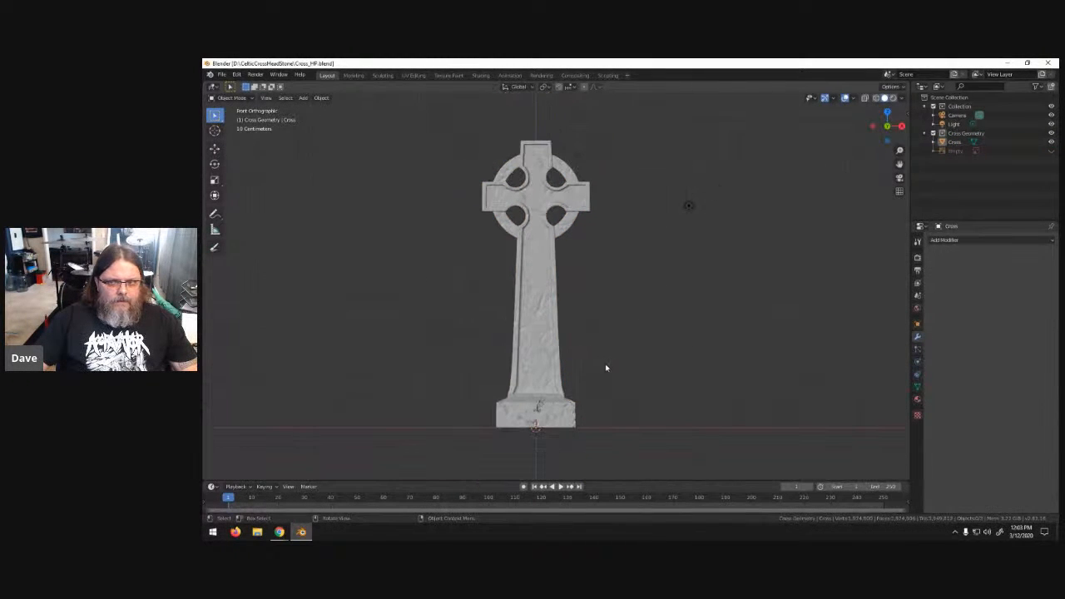
- Rename the Cross object to Cross_HP
click(955, 142)
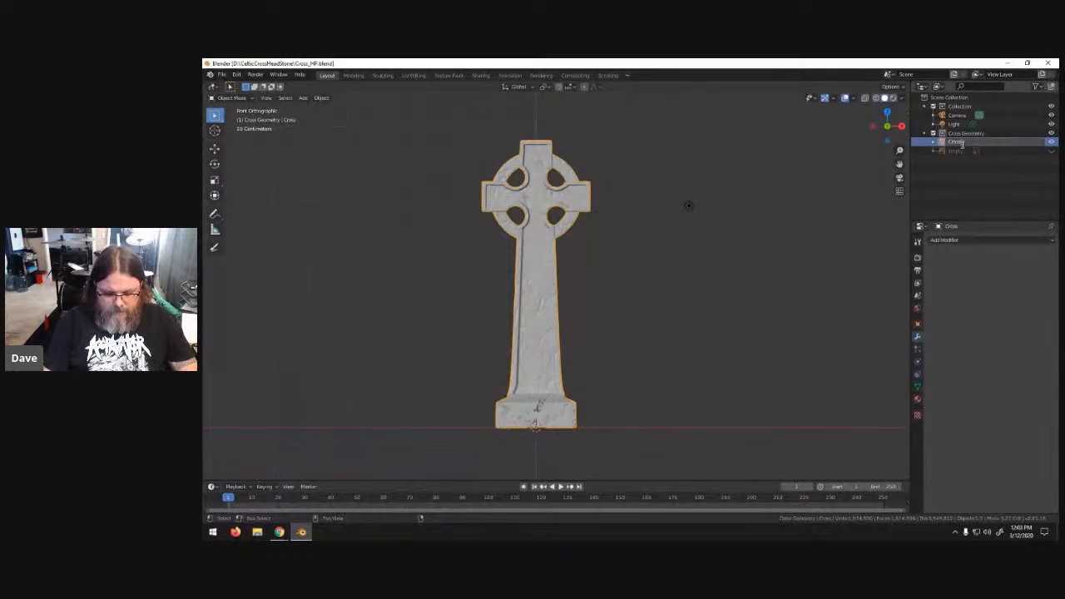
text(_HP)
key(Return)
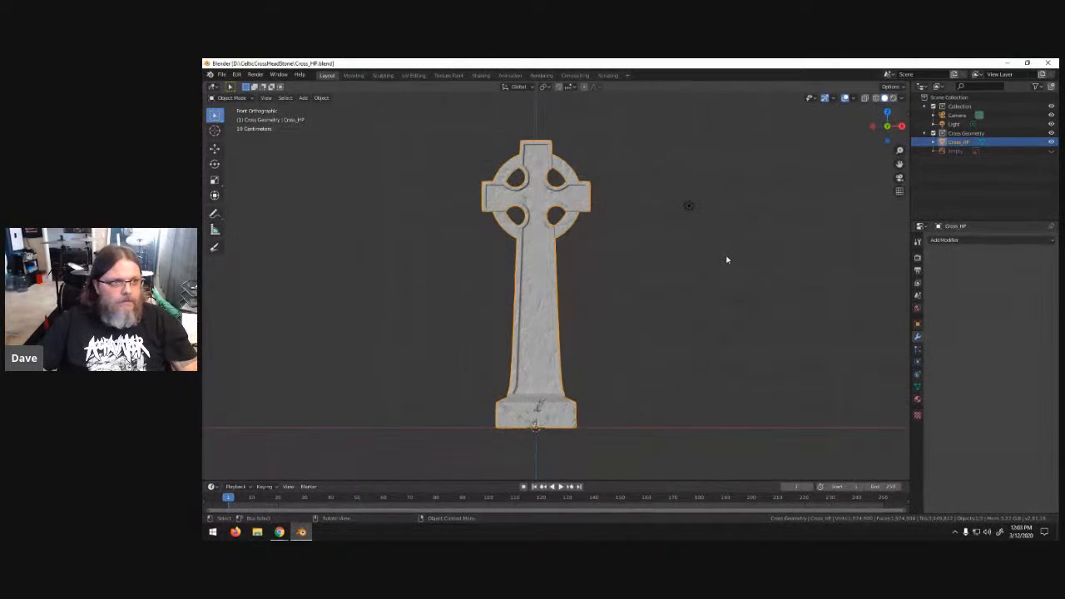
- Add a mesh plane at the origin and rotate it 90° about the X axis
key(shift+a)
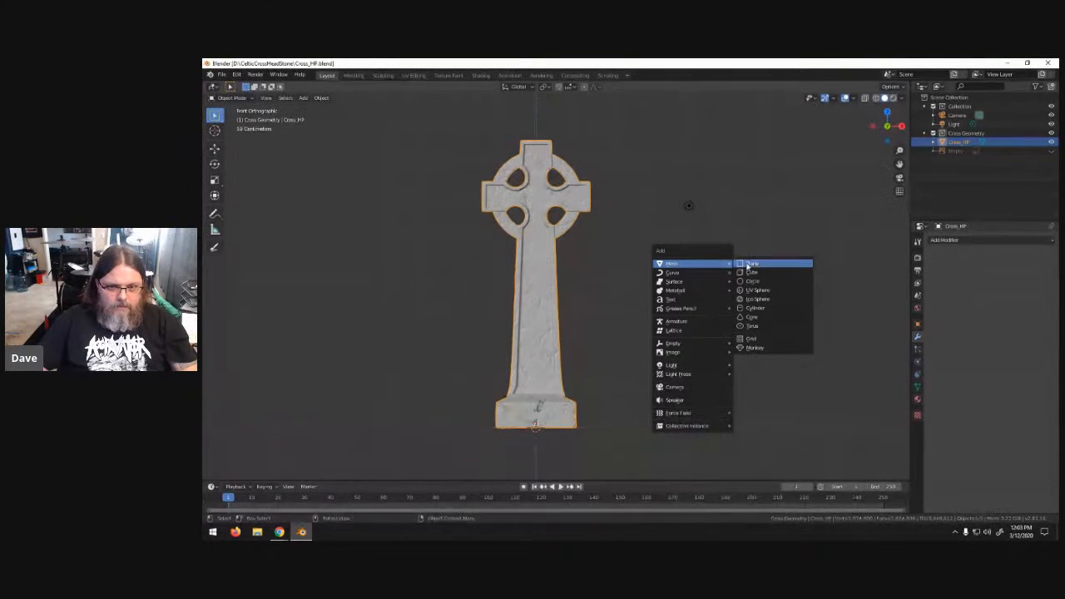
click(748, 264)
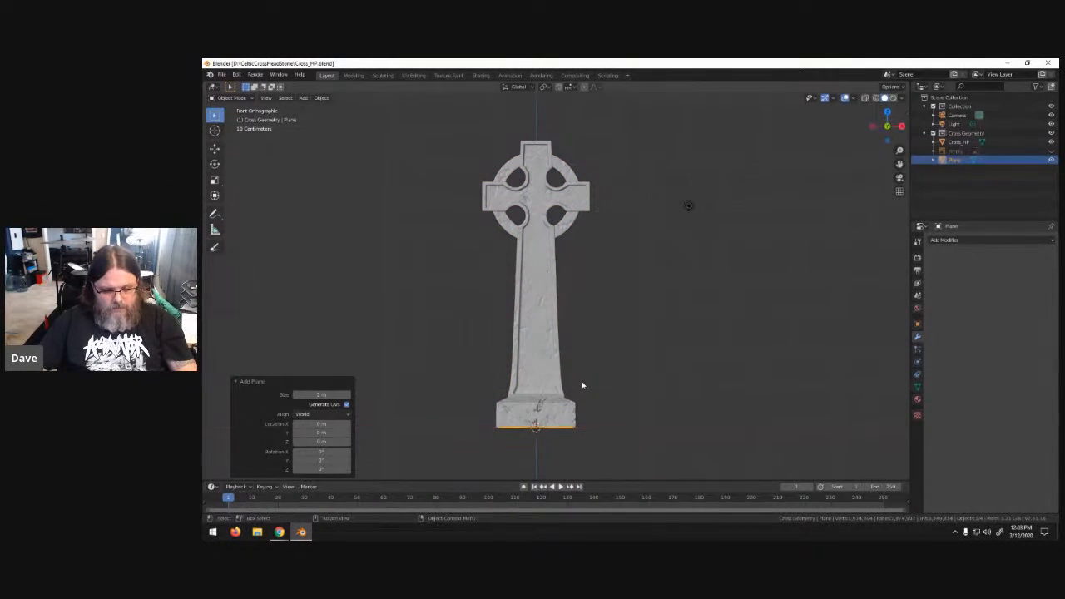
text(rx90)
key(Return)
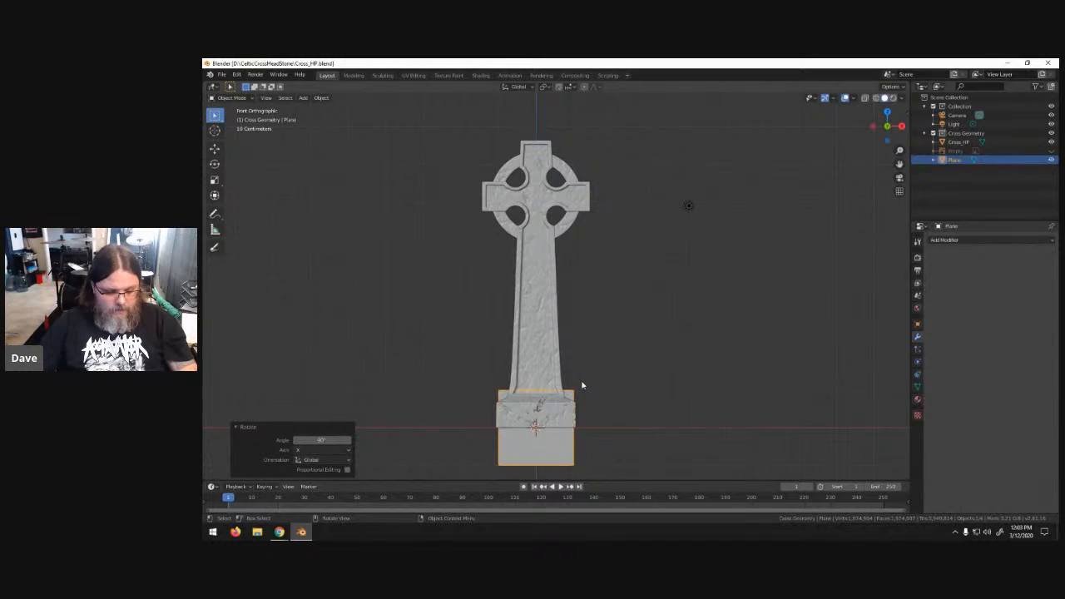
- Remove the plane's left half along a centred vertical loop cut and add a Mirror modifier on the X axis
key(Tab)
key(ctrl+r)
click(552, 466)
right_click(551, 467)
drag(464, 366, 519, 478)
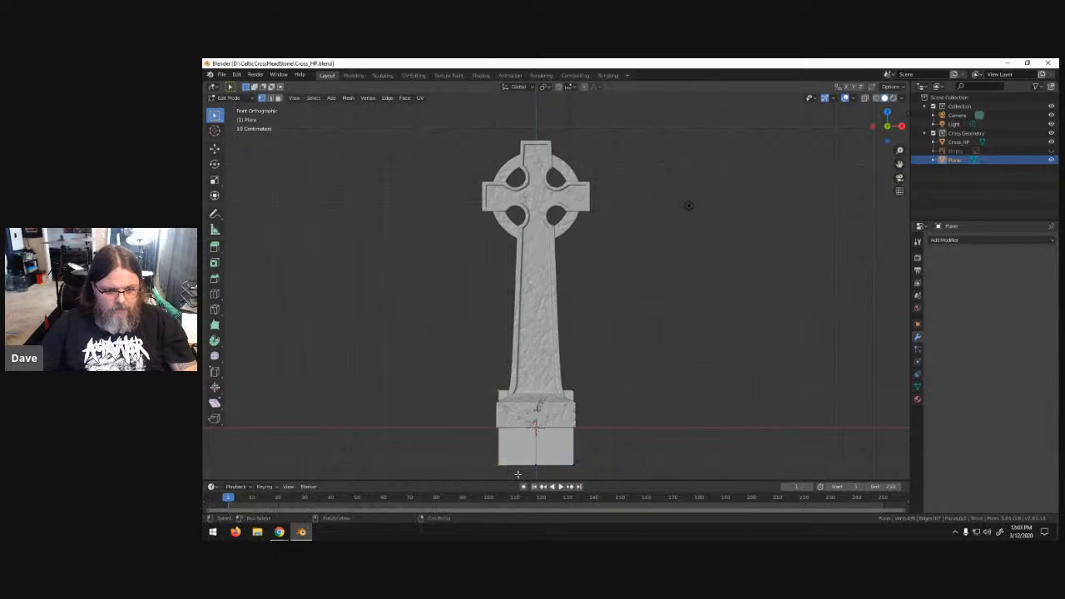
key(x)
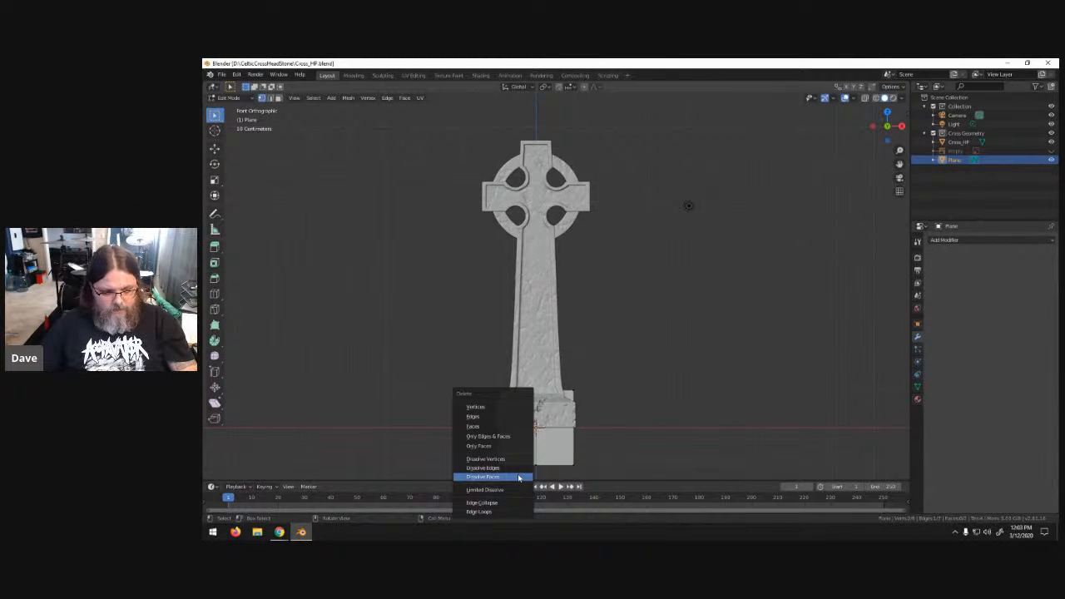
click(518, 478)
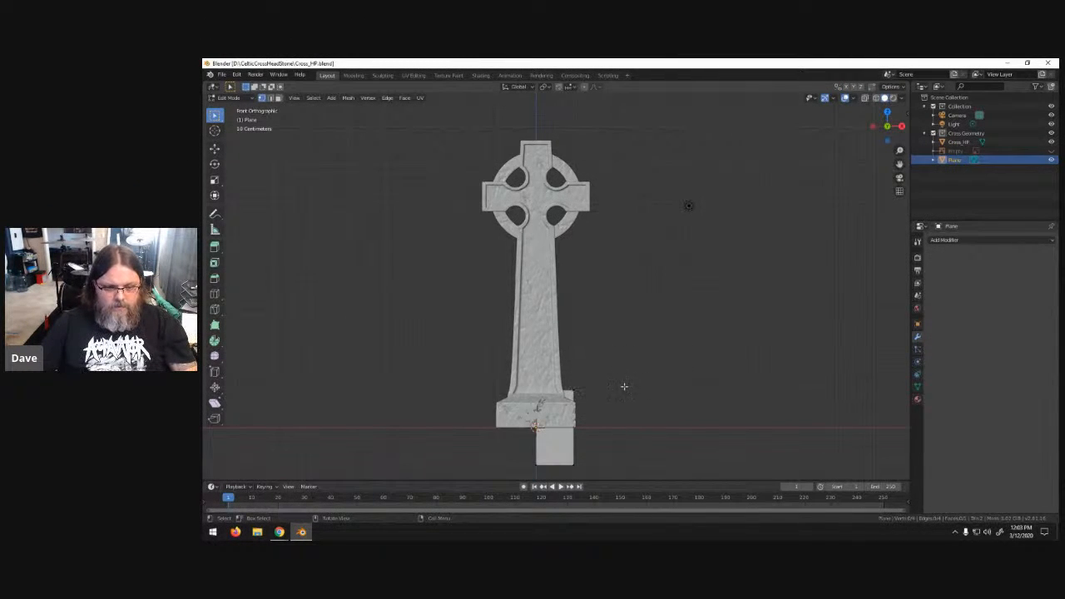
click(948, 240)
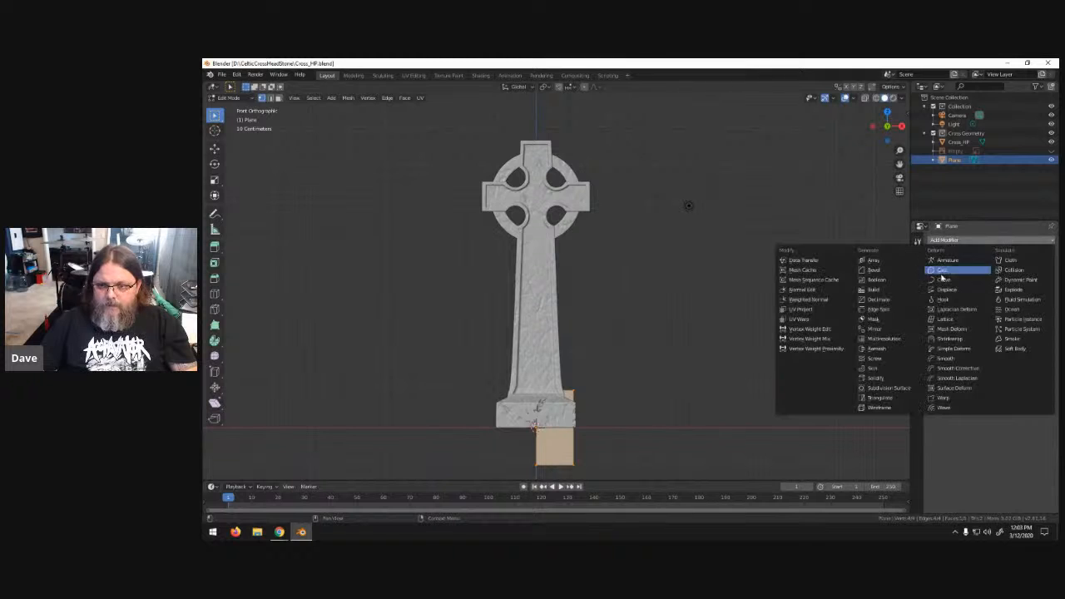
click(875, 328)
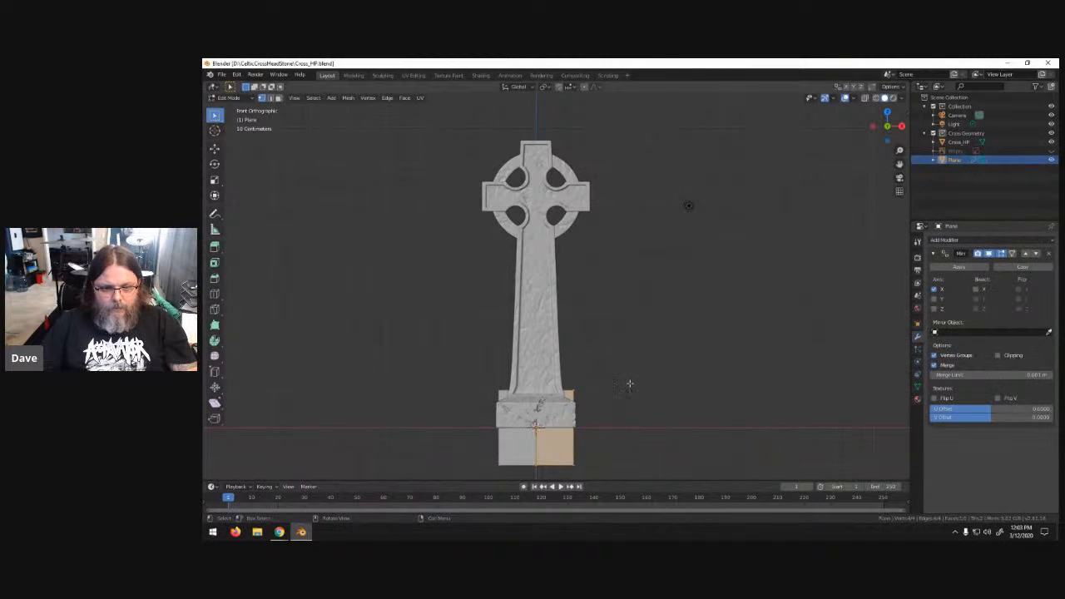
- In the side view, move the plane's geometry about 1.03 m along negative Y in front of the base and raise it 0.974 m
key(KP_3)
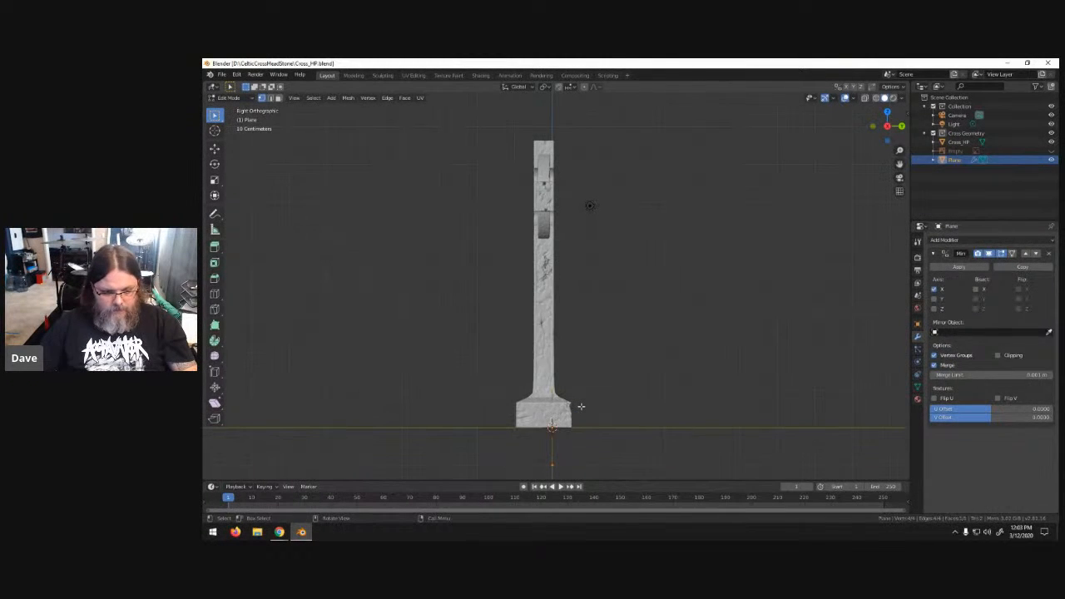
key(g)
key(y)
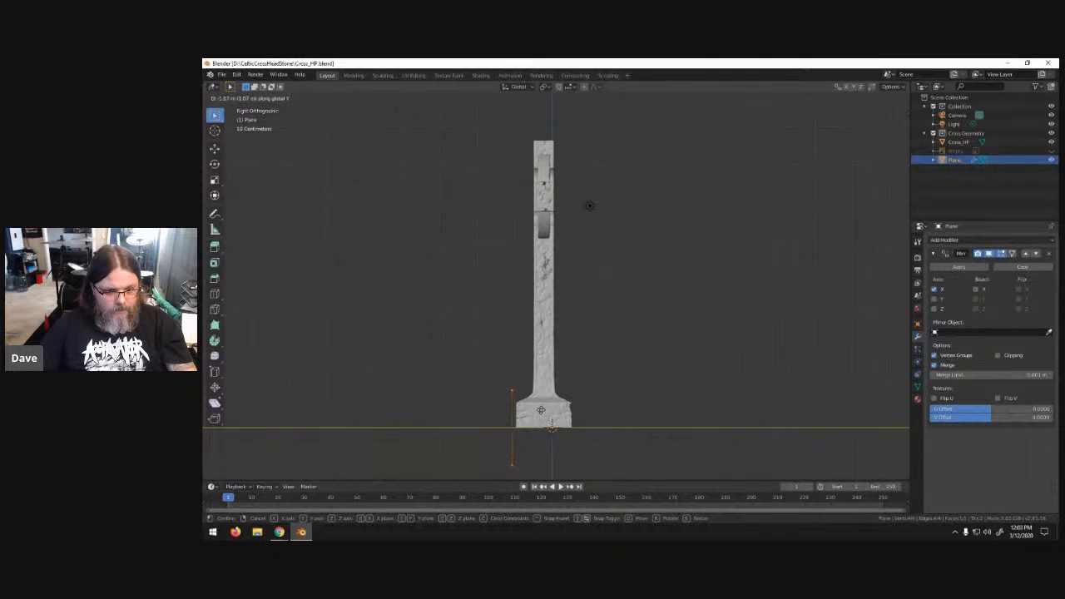
click(542, 409)
key(g)
key(z)
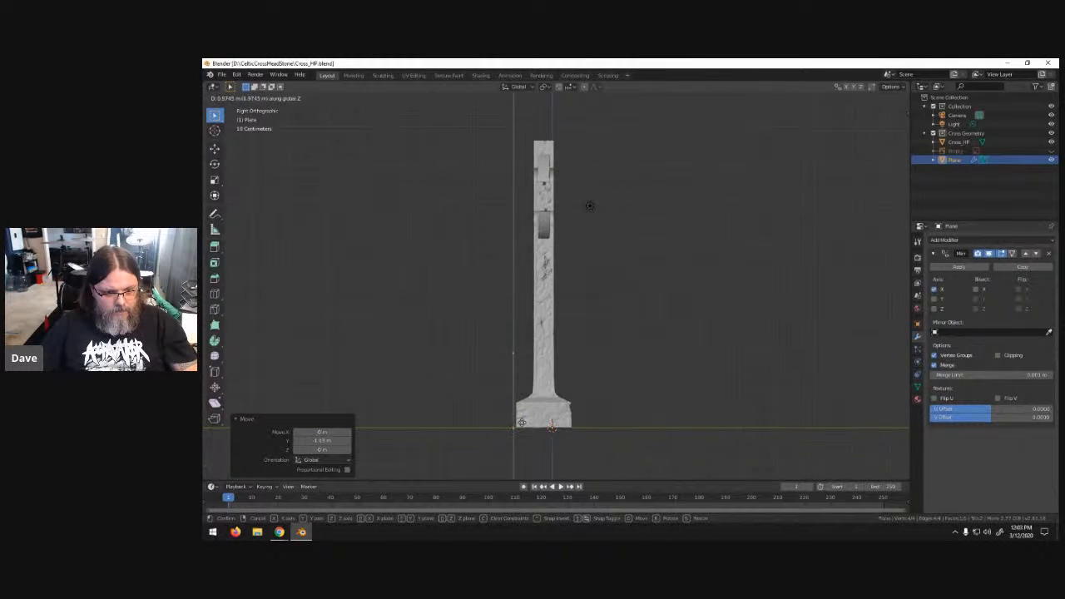
click(503, 413)
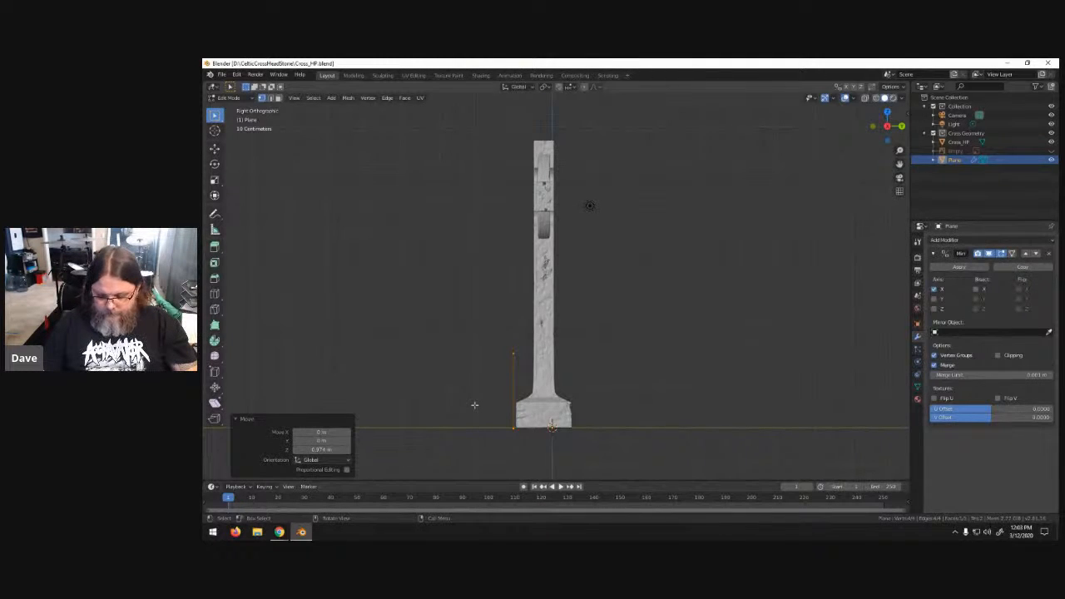
- Turn on X-ray display in the front view and enable Clipping on the plane's Mirror modifier
key(KP_1)
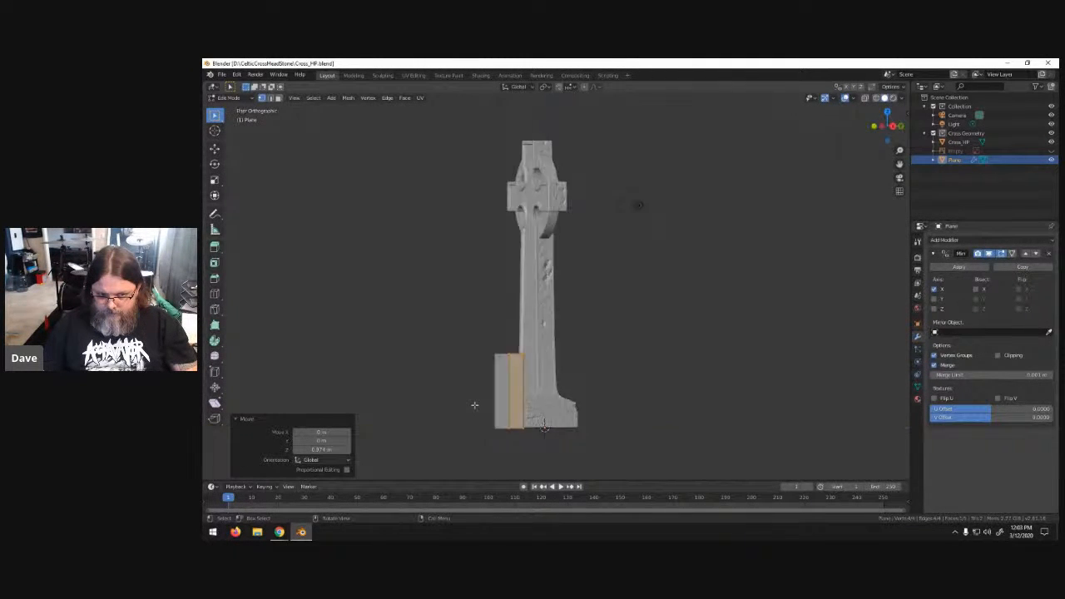
click(866, 97)
scroll(586, 322, up, 2)
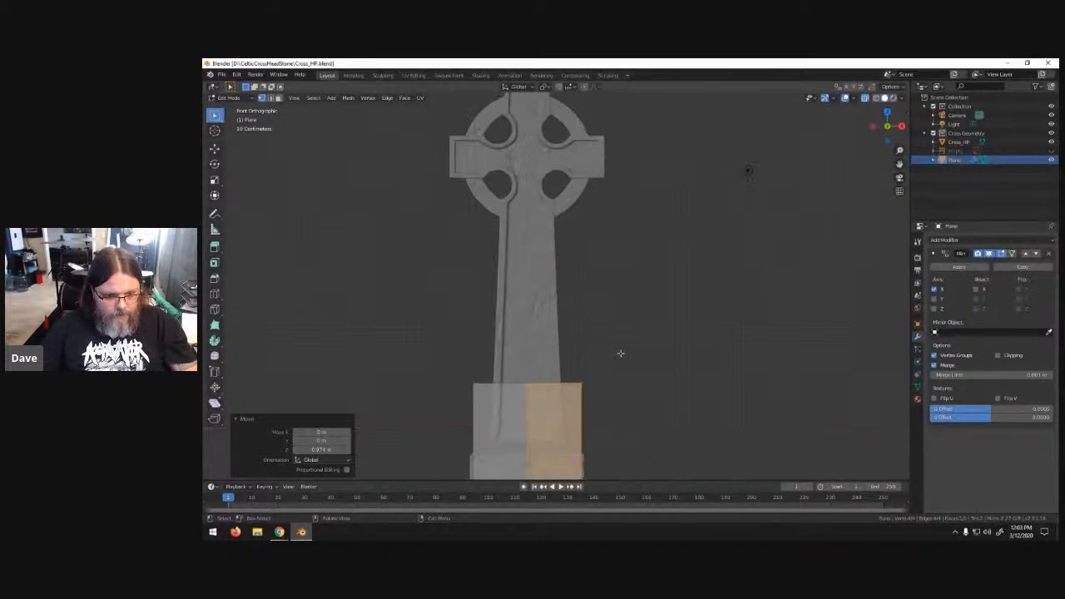
shift+middle_drag(622, 354, 602, 259)
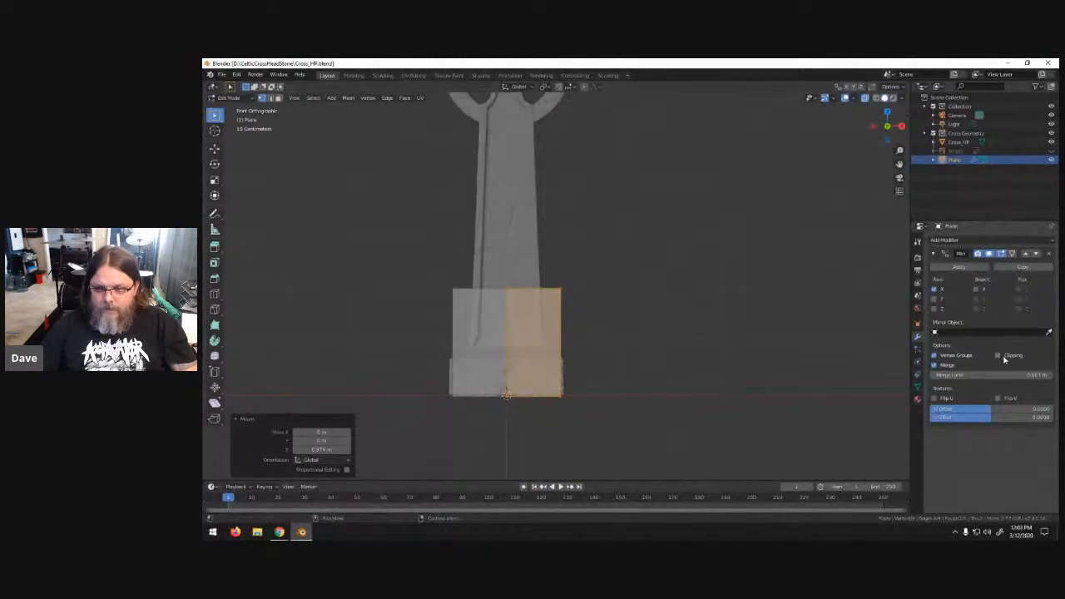
click(998, 356)
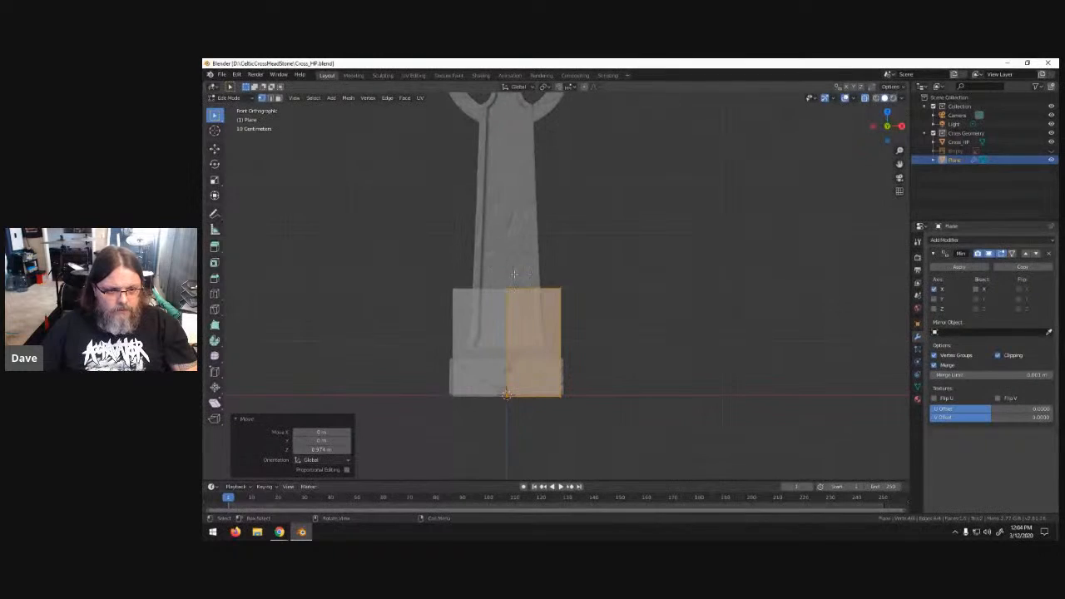
- Lower the plane's top edge about 1.3 m along Z to the upper edge of the cross's base block
drag(619, 270, 513, 310)
key(g)
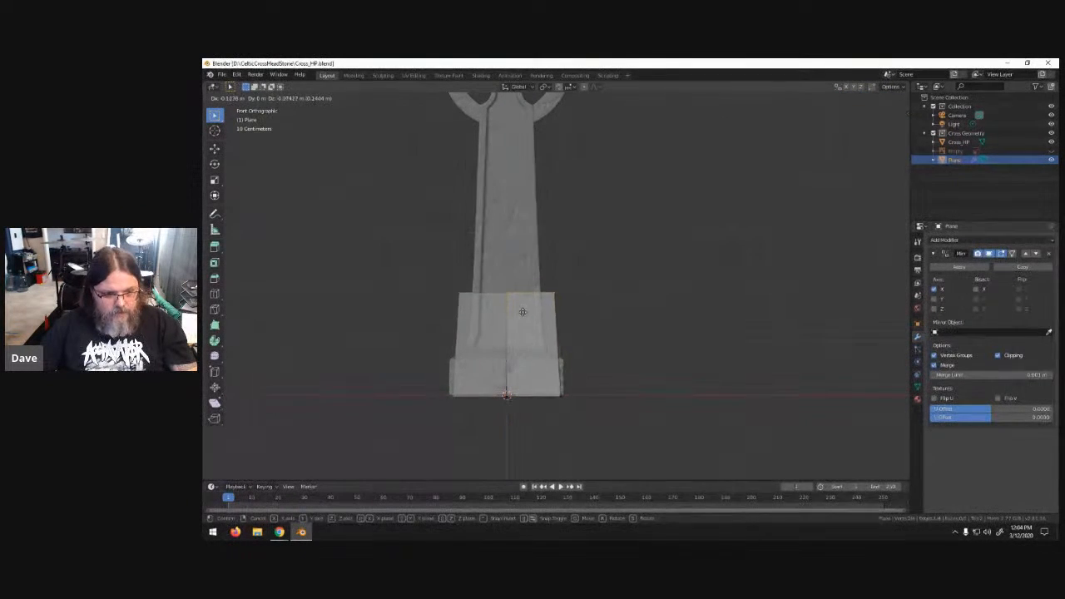
key(z)
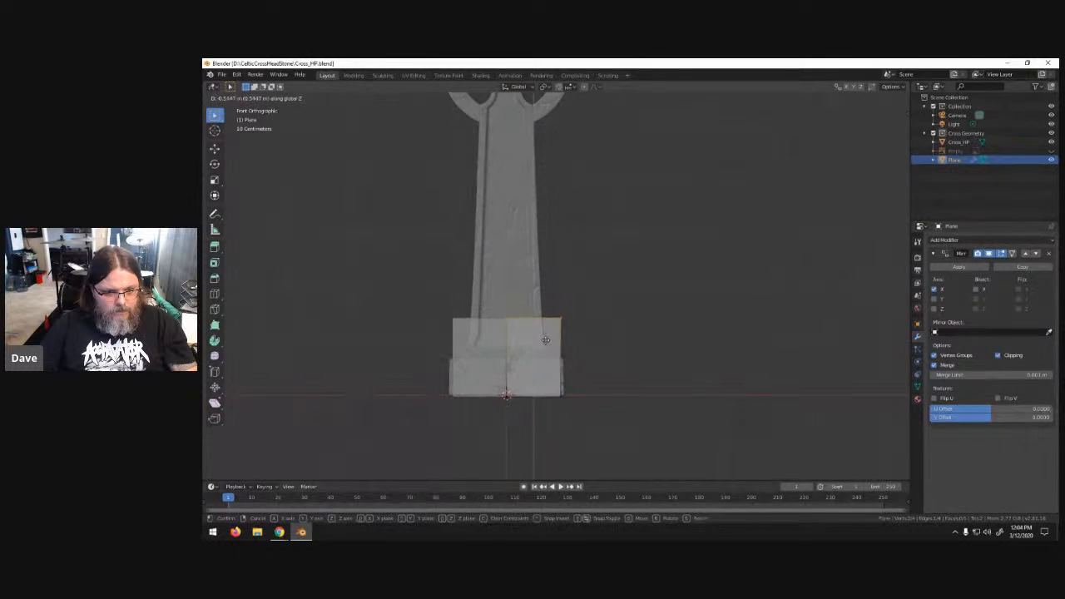
click(553, 378)
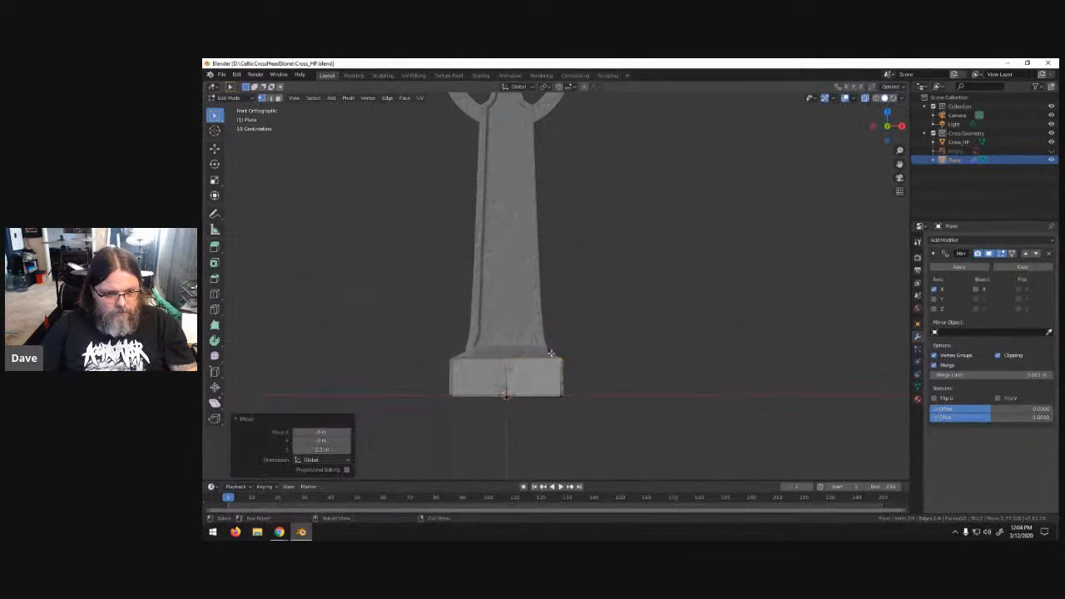
- Move the plane's outer vertical edge slightly outward along X to match the side of the base block
click(575, 394)
click(576, 397)
key(g)
key(x)
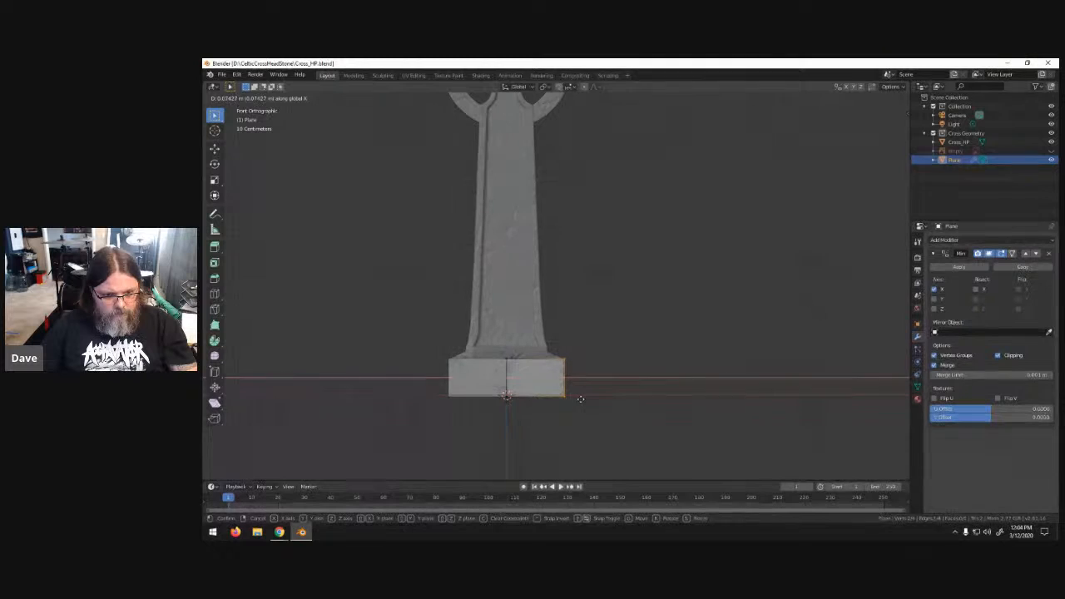
click(579, 401)
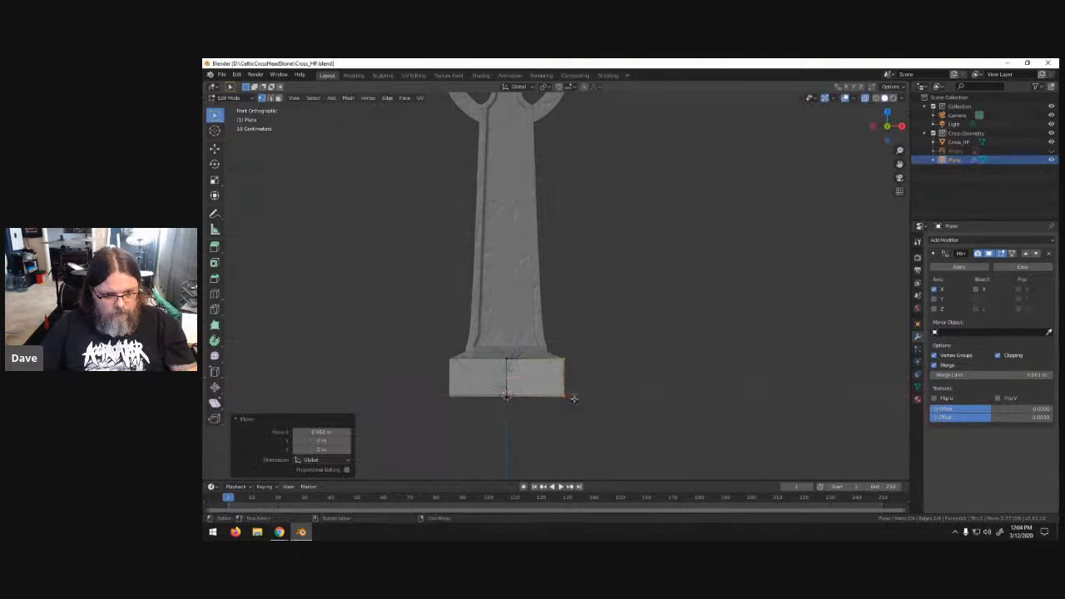
- Extrude the plane's top edge up to the foot of the shaft and move its outer vertex inward along X to form the base's slope
drag(501, 355, 580, 371)
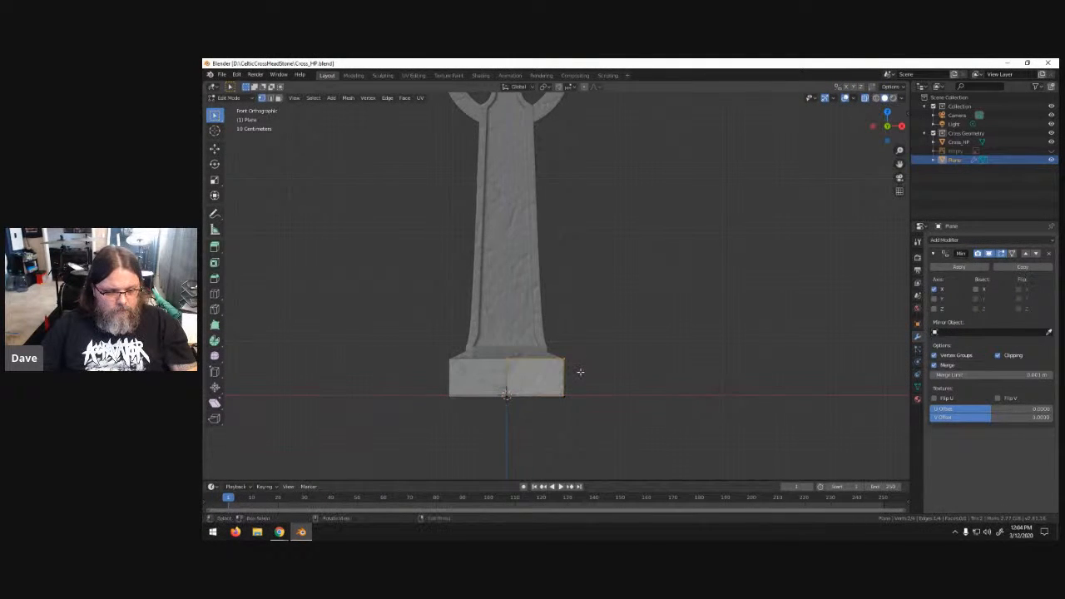
key(g)
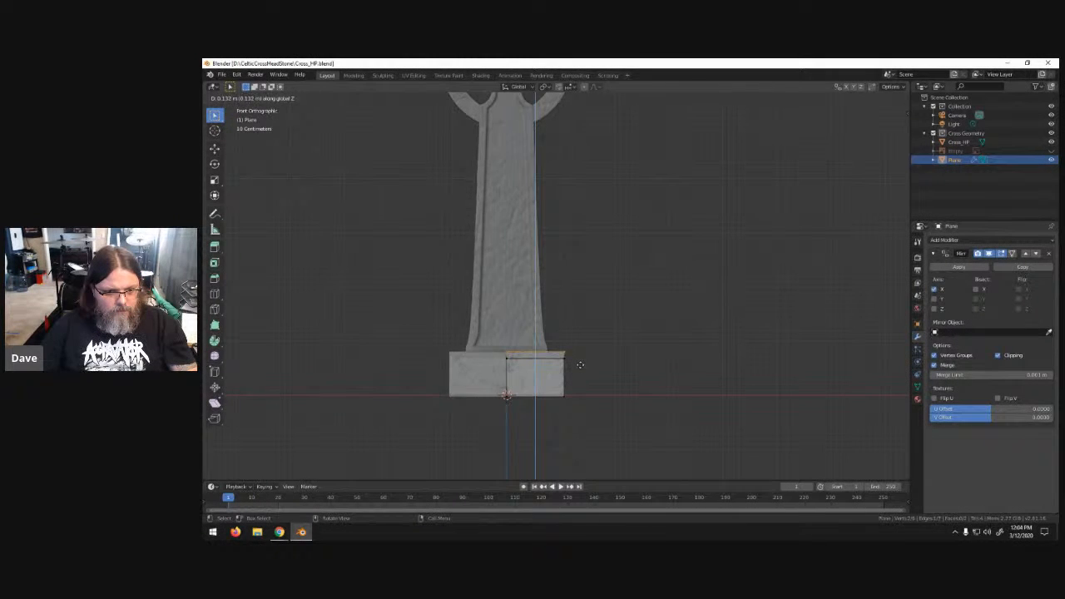
click(581, 360)
drag(560, 338, 591, 361)
key(g)
key(x)
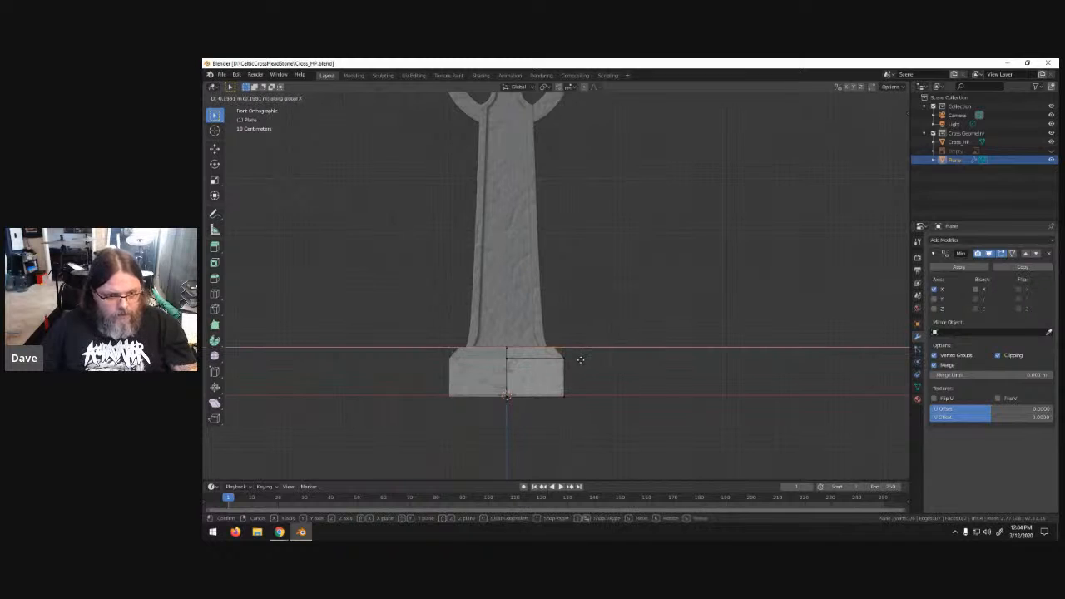
click(575, 360)
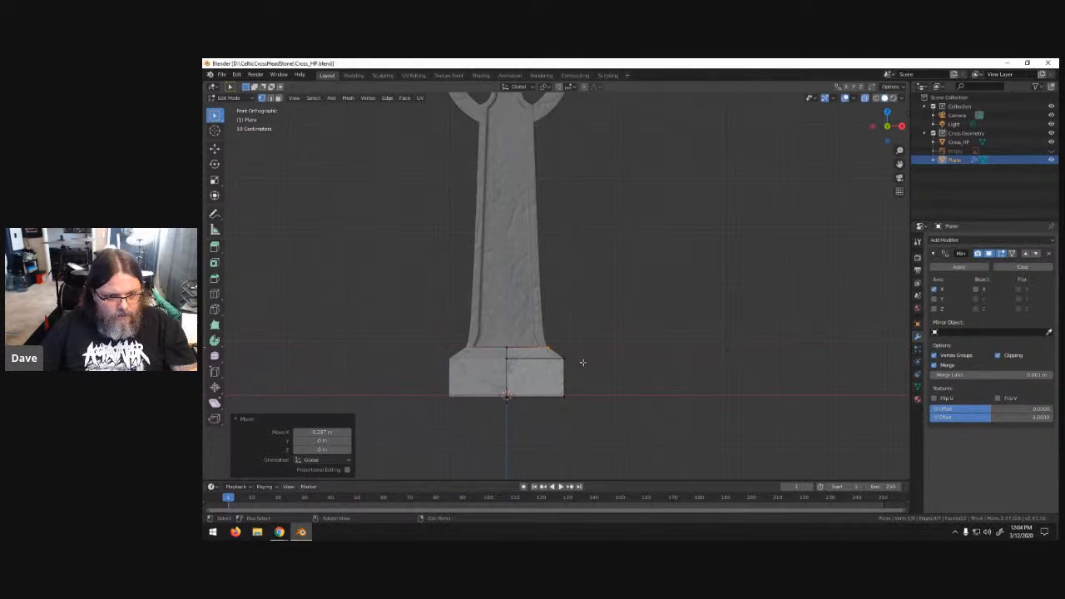
- Extrude the mesh's top edge straight up along Z from the foot of the shaft to the lower part of the cross's ring
scroll(582, 363, up, 3)
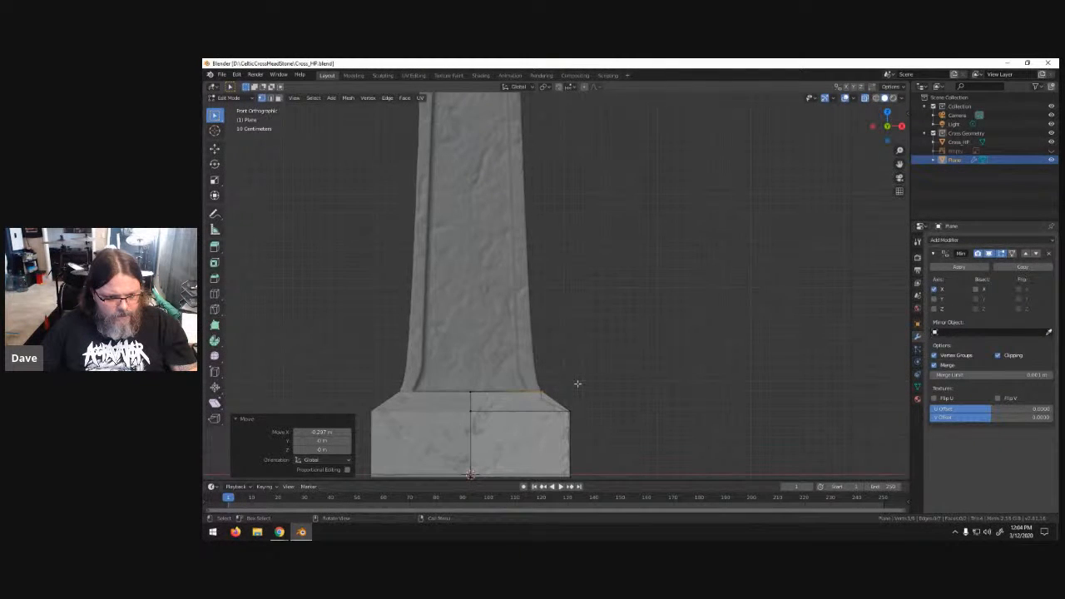
scroll(577, 384, down, 2)
shift+middle_drag(589, 337, 600, 376)
drag(501, 383, 582, 400)
shift+middle_drag(594, 352, 621, 378)
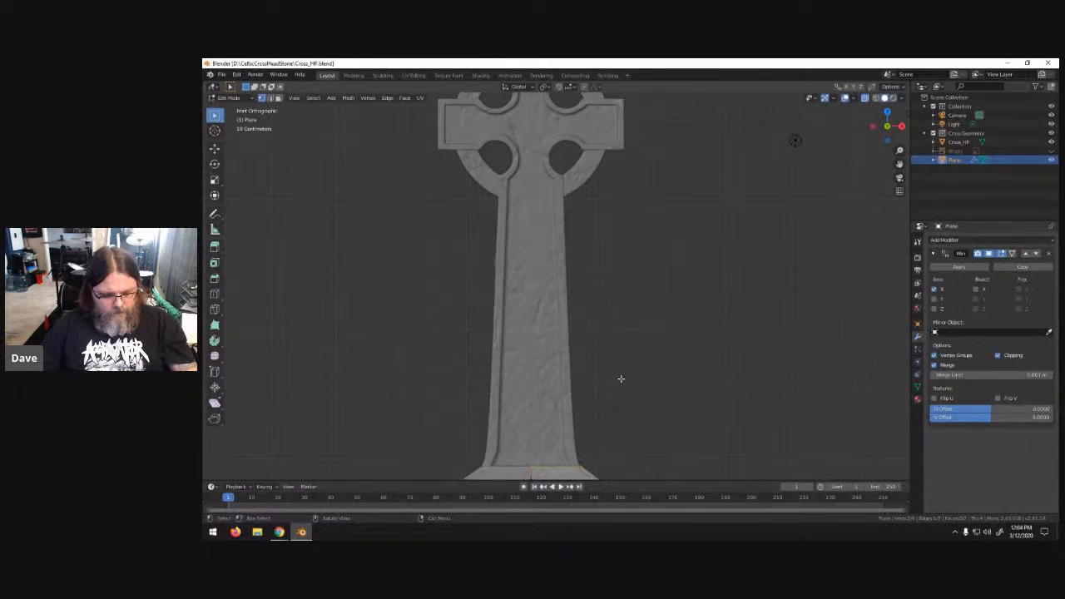
key(g)
key(z)
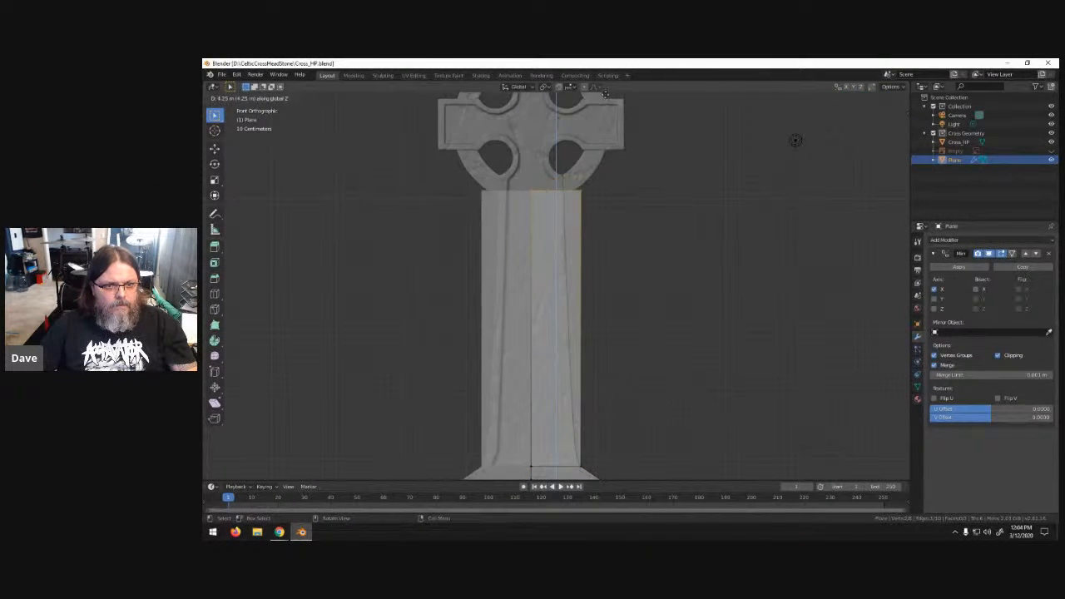
click(607, 473)
- Move the outer vertex at the top of the shaft strip about 0.275 m inward along X to match the shaft's taper
shift+middle_drag(619, 200, 642, 302)
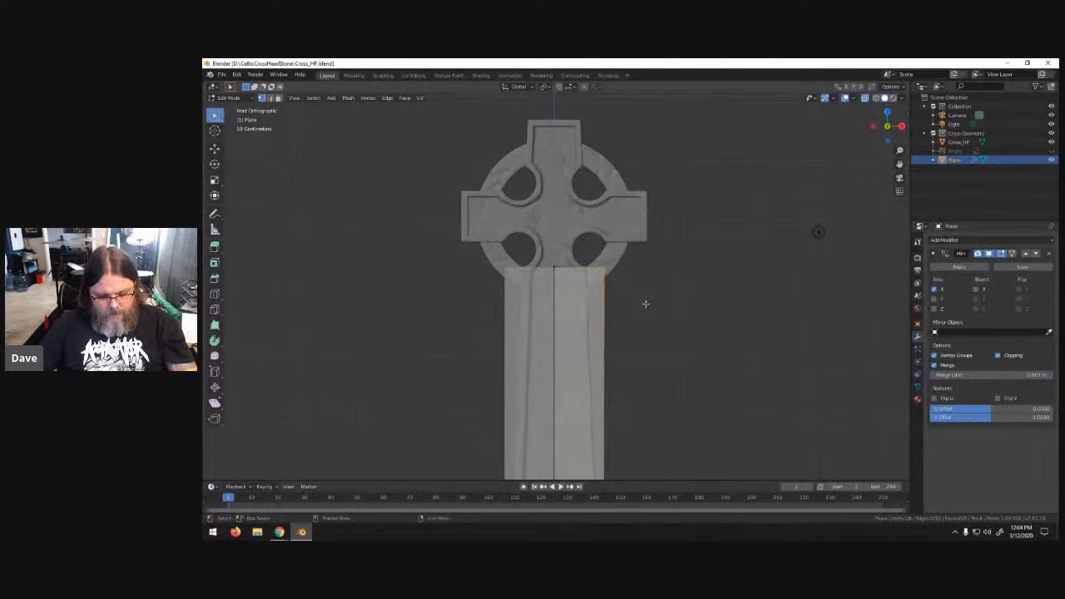
key(g)
key(x)
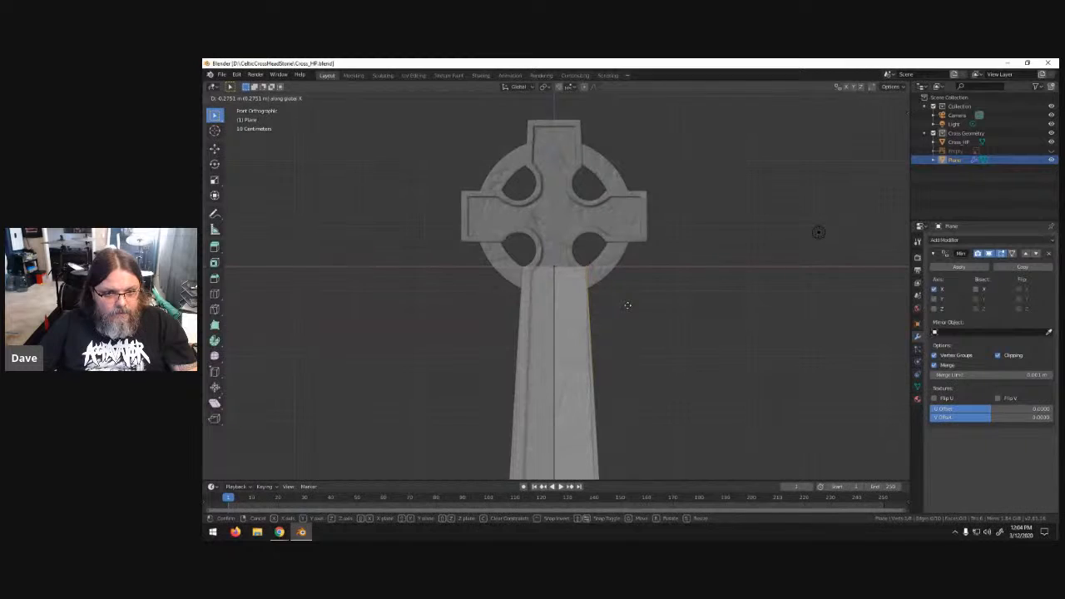
click(627, 306)
- Extrude the shaft's top edge 0.367 m up along Z to the crossbar's lower edge, and again to the crossbar's upper edge
scroll(654, 316, down, 3)
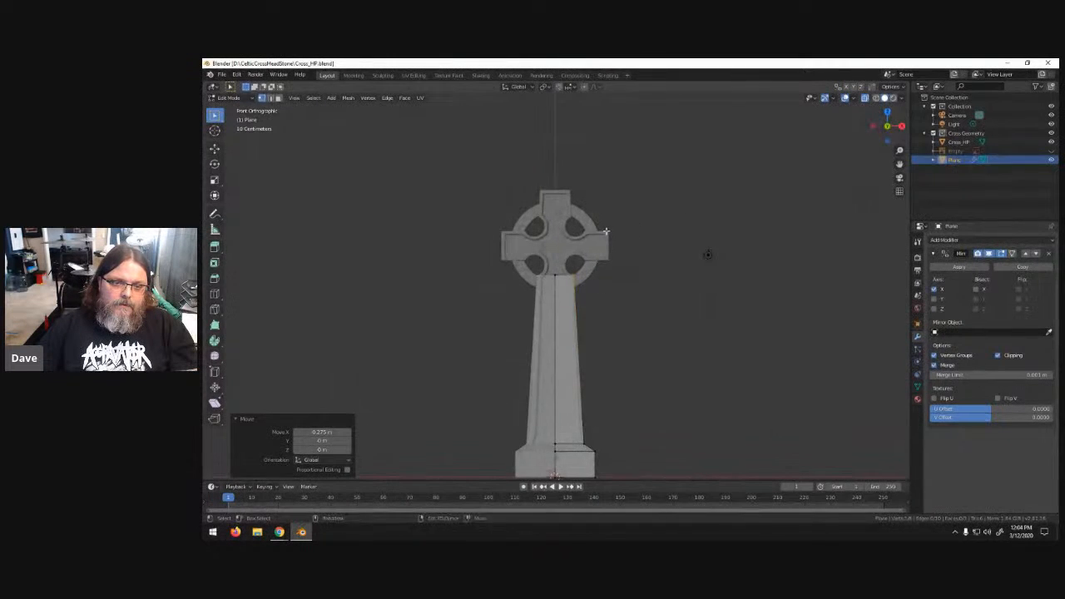
shift+middle_drag(624, 224, 649, 276)
scroll(652, 339, up, 4)
shift+middle_drag(651, 340, 597, 311)
click(627, 340)
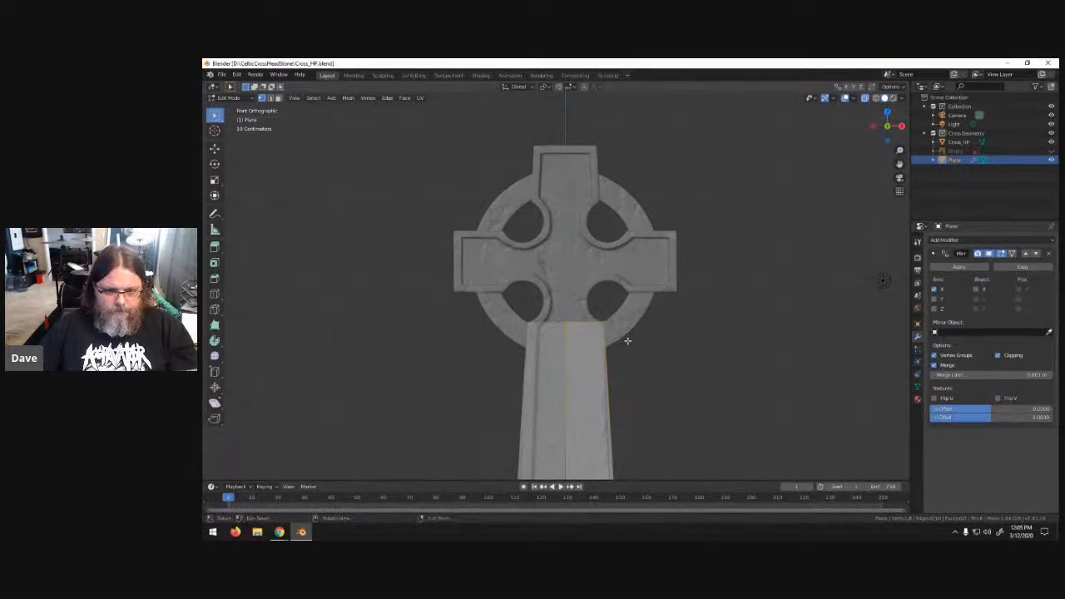
key(e)
key(z)
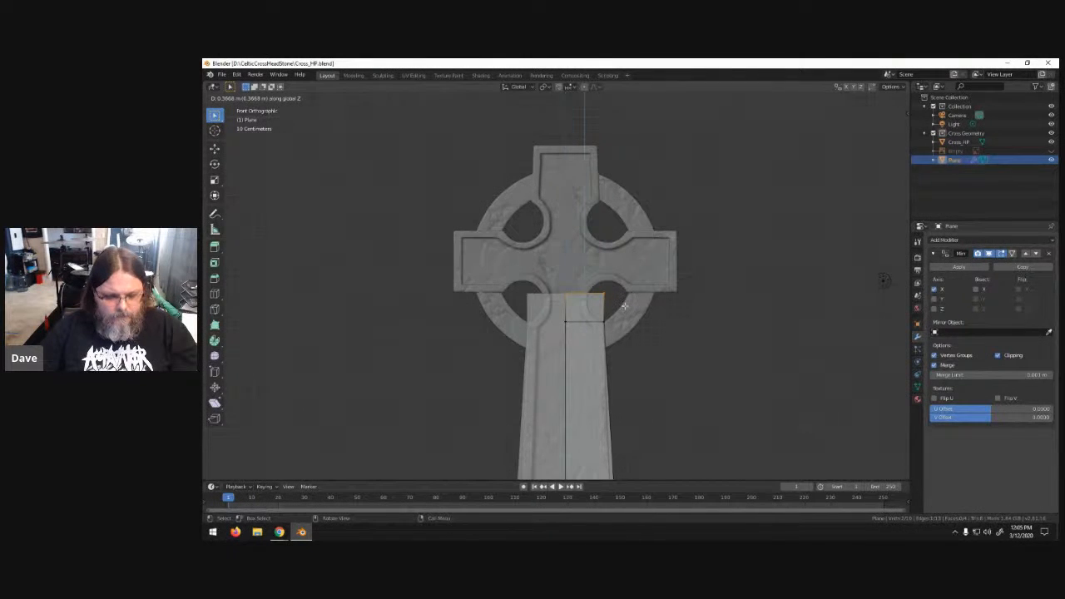
click(624, 306)
key(e)
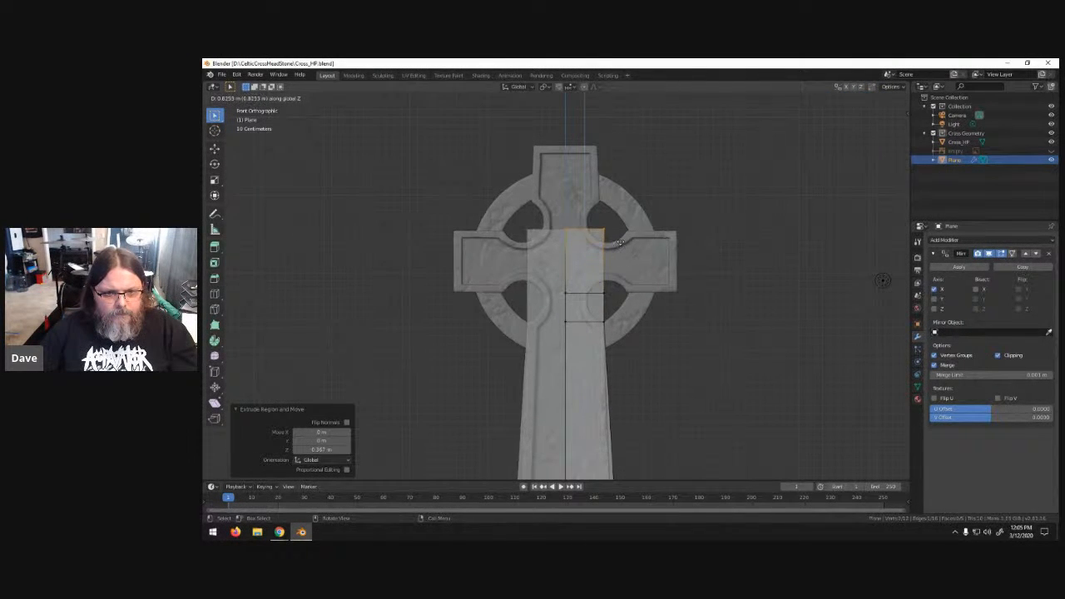
click(620, 244)
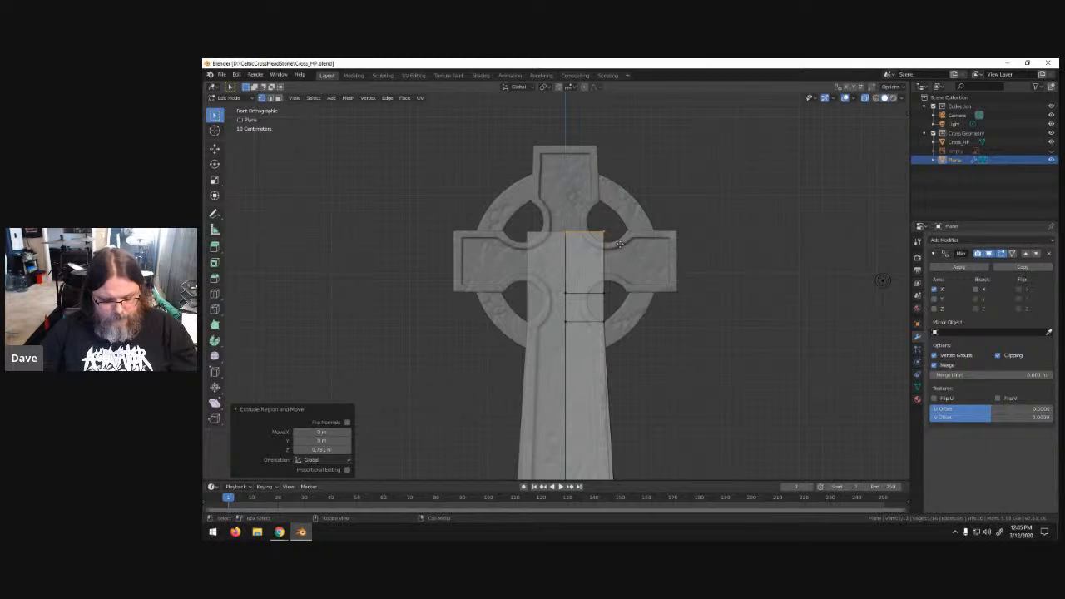
- Extrude the top edge 0.384 m up along Z to the base of the upper arm, and again to the top of the cross
key(e)
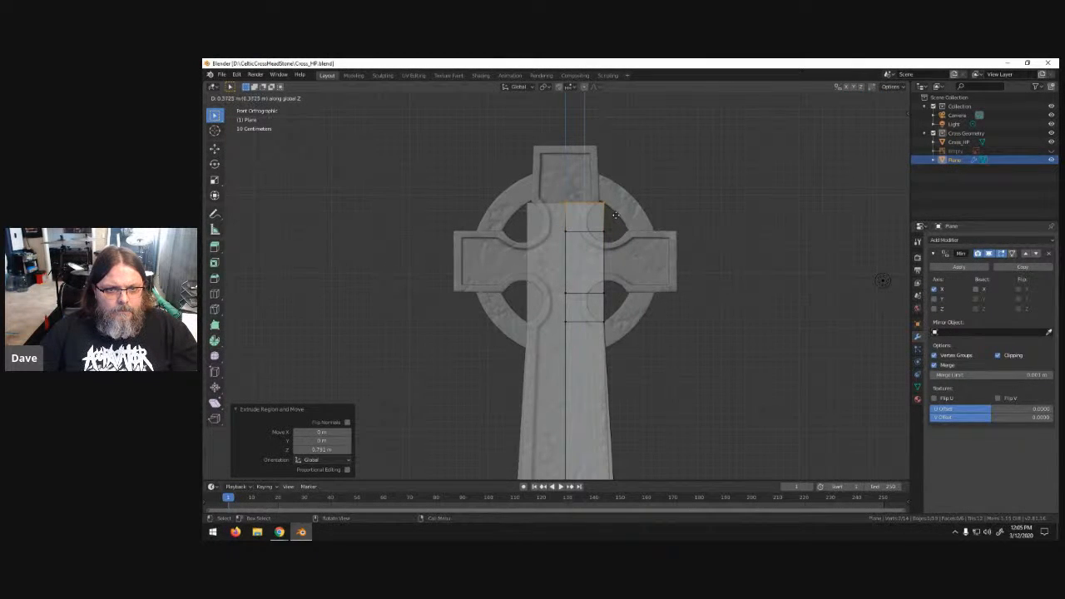
key(Escape)
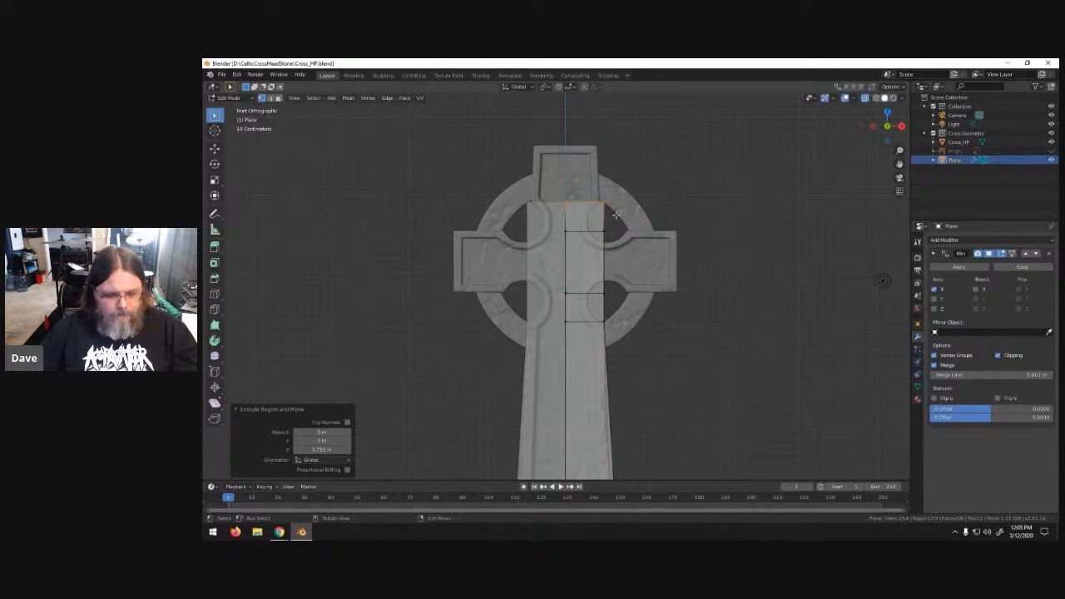
key(e)
key(z)
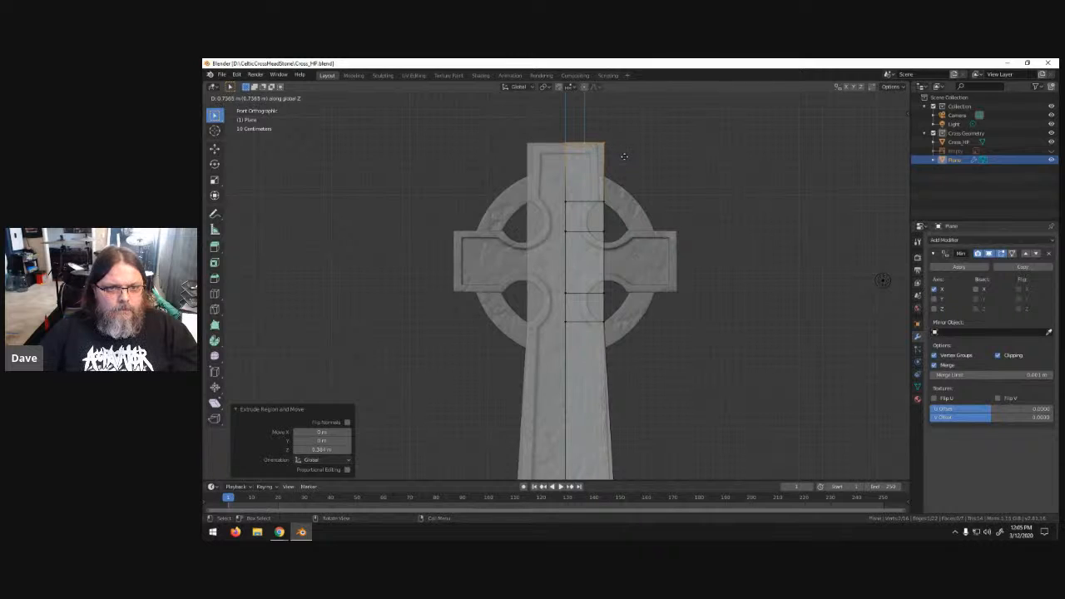
click(617, 154)
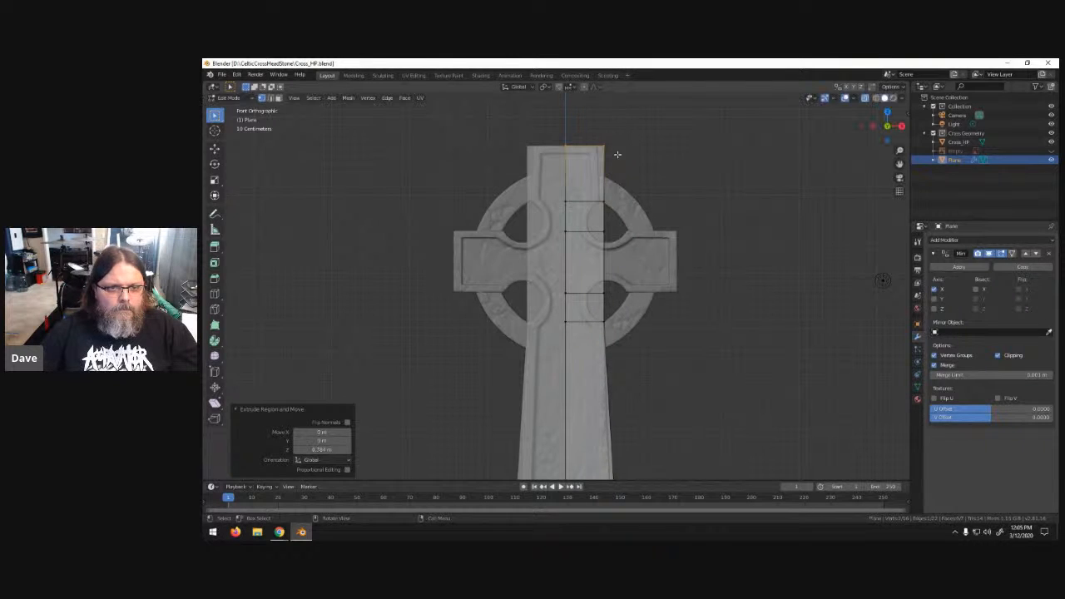
- Move the two outer vertices at the crossbar's lower and upper edges about 0.19 m inward along X to fit the ring openings
click(611, 300)
shift+click(610, 234)
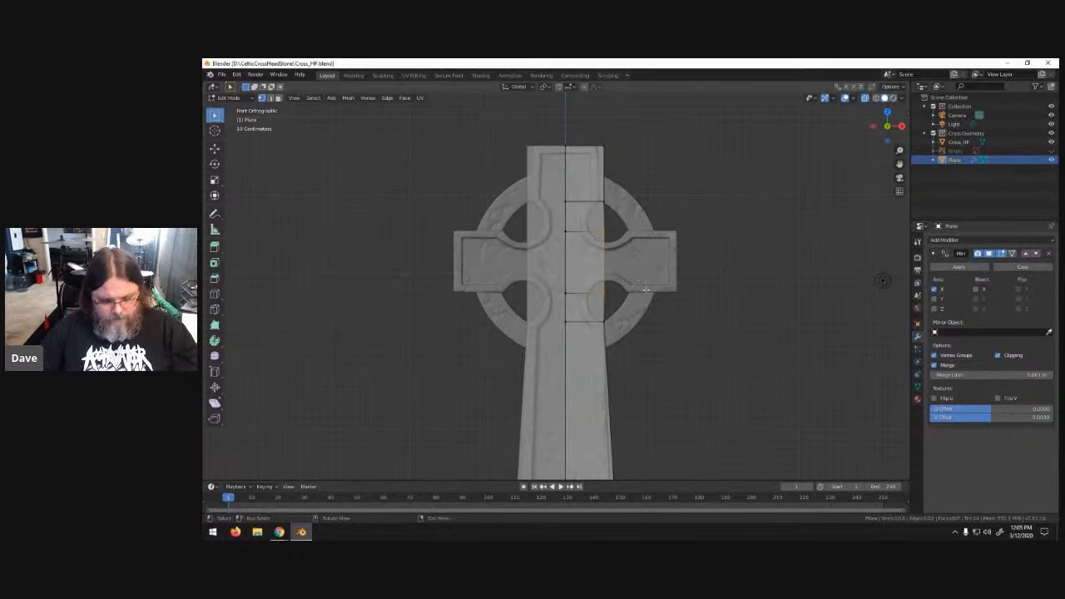
key(g)
key(x)
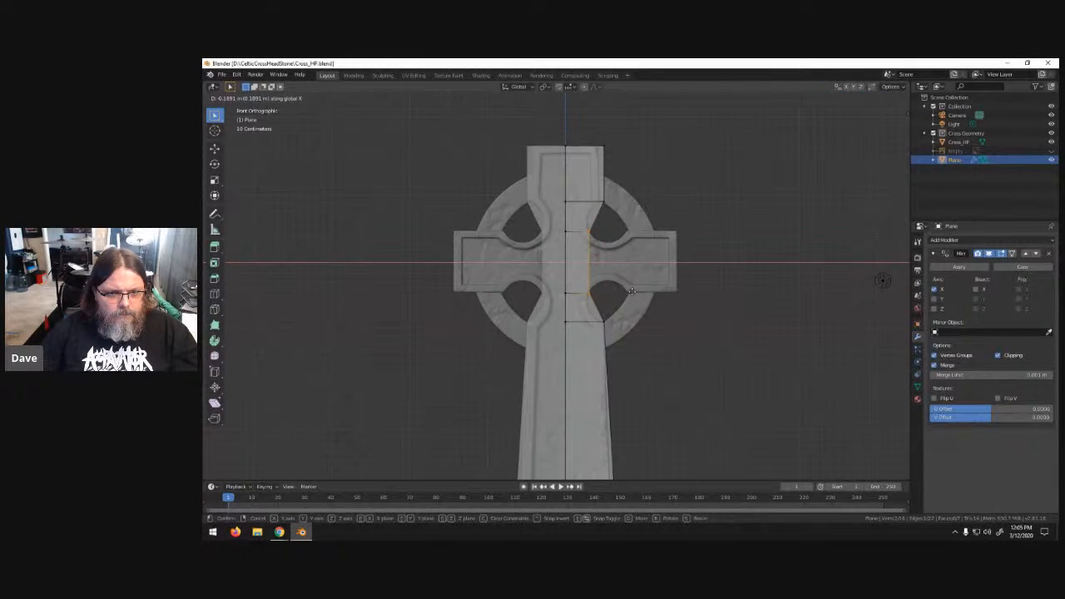
click(631, 290)
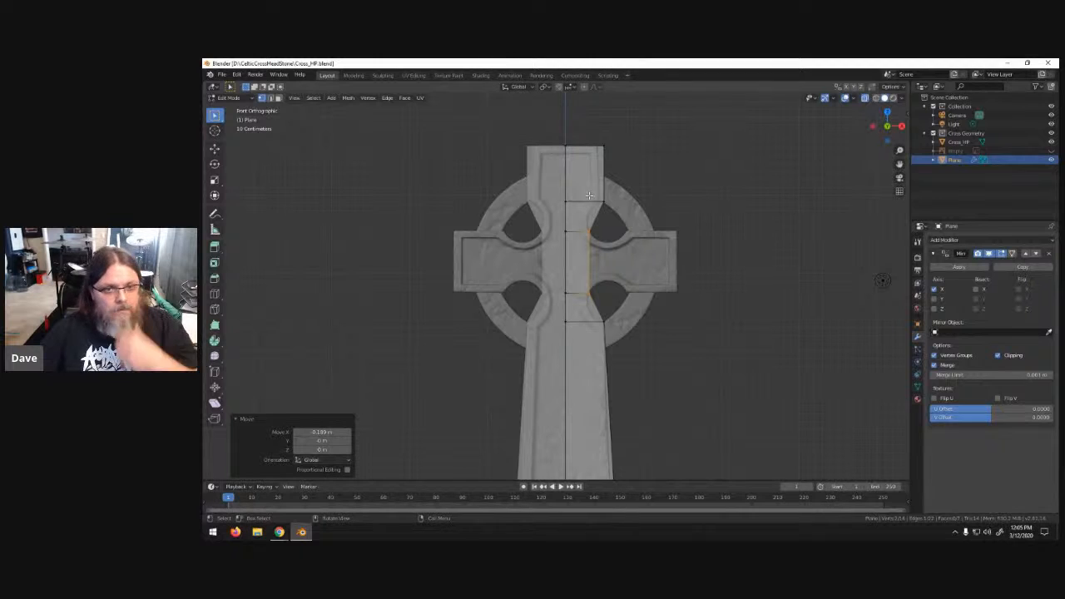
- Move the upper arm's two outer vertices about 0.06 m inward along X to match the side of the arm
shift+middle_drag(636, 178, 660, 269)
drag(630, 244, 679, 313)
key(g)
key(x)
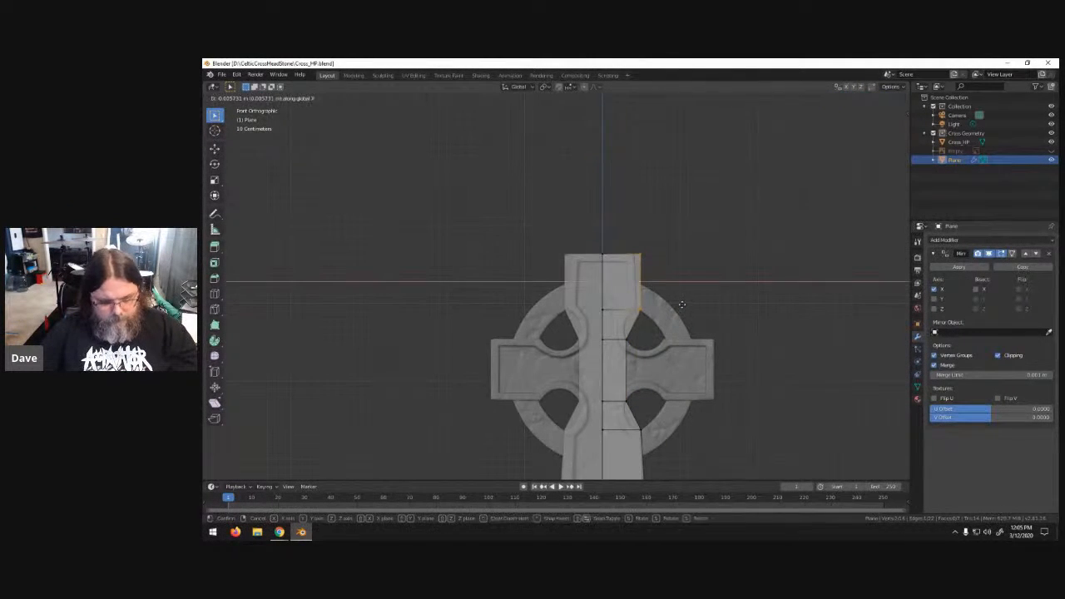
click(673, 301)
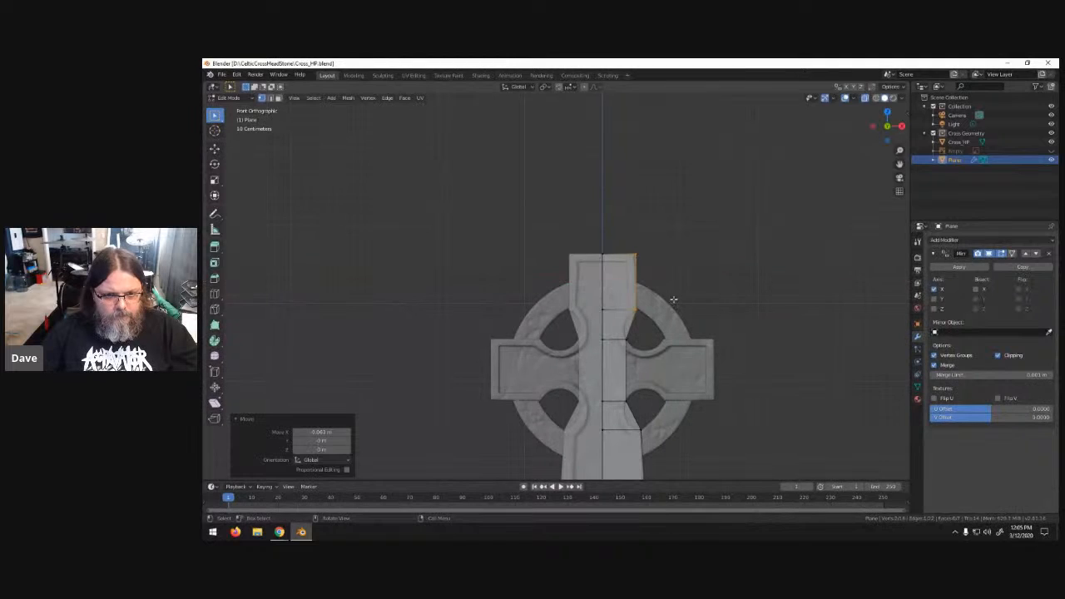
- Nudge the outer top corner vertex of the upper arm about 0.023 m inward along X
drag(650, 249, 628, 265)
key(g)
key(x)
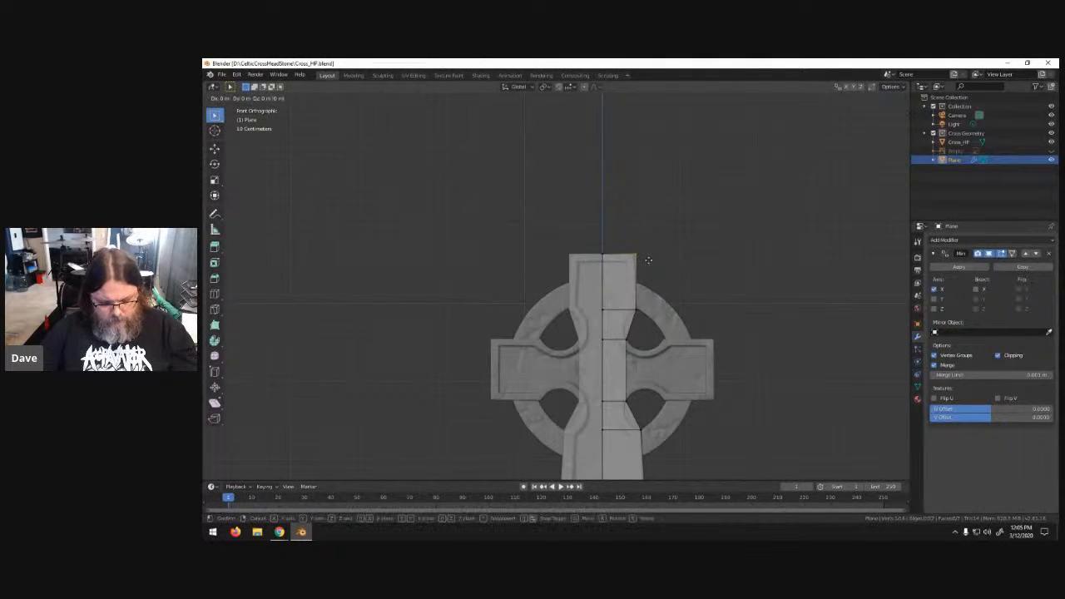
click(647, 259)
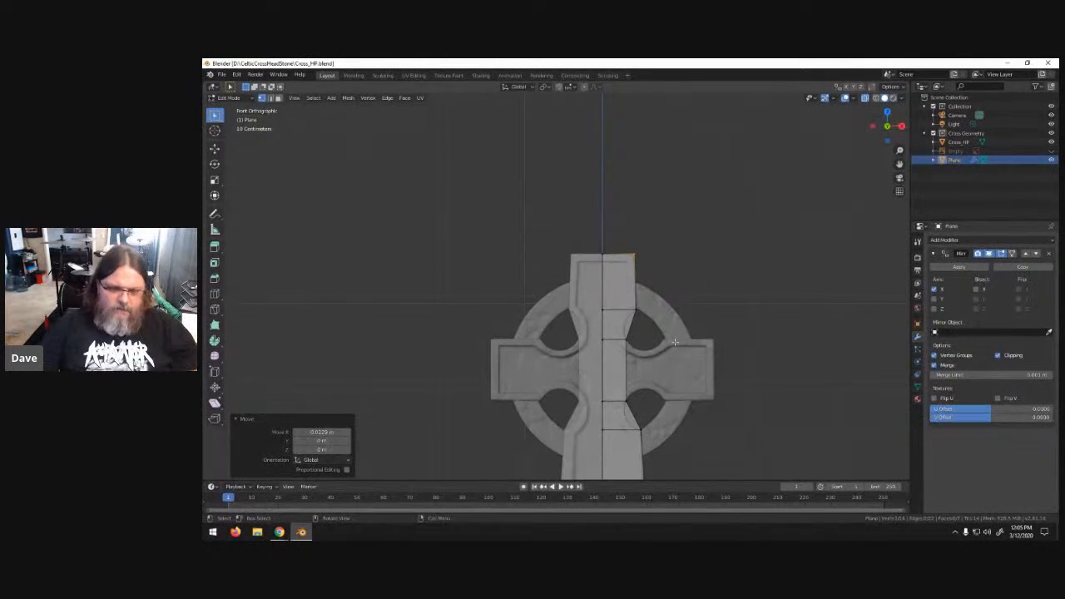
- With Poly Build, extrude the outer edge between the ring openings about 1.12 m along X to the end of the crossbar, and return to the selection tool
shift+middle_drag(685, 384, 641, 332)
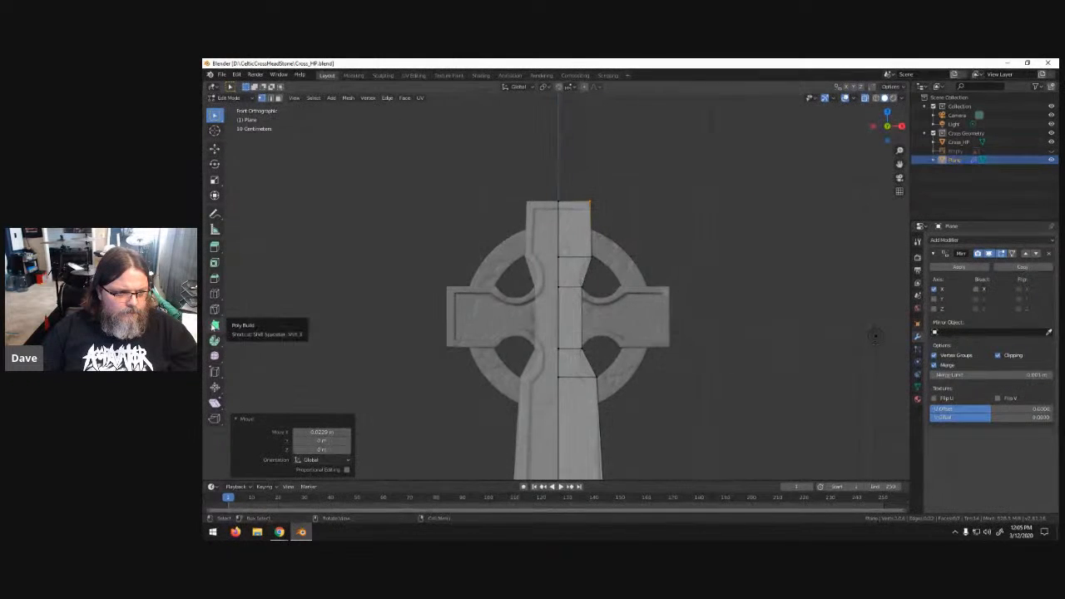
click(214, 326)
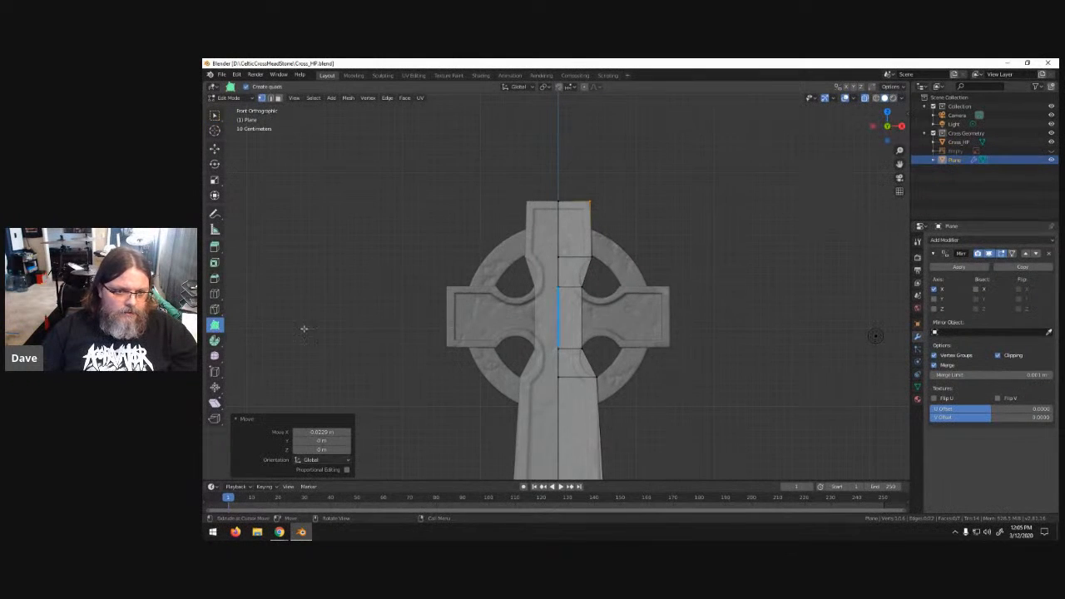
click(581, 307)
drag(602, 311, 689, 310)
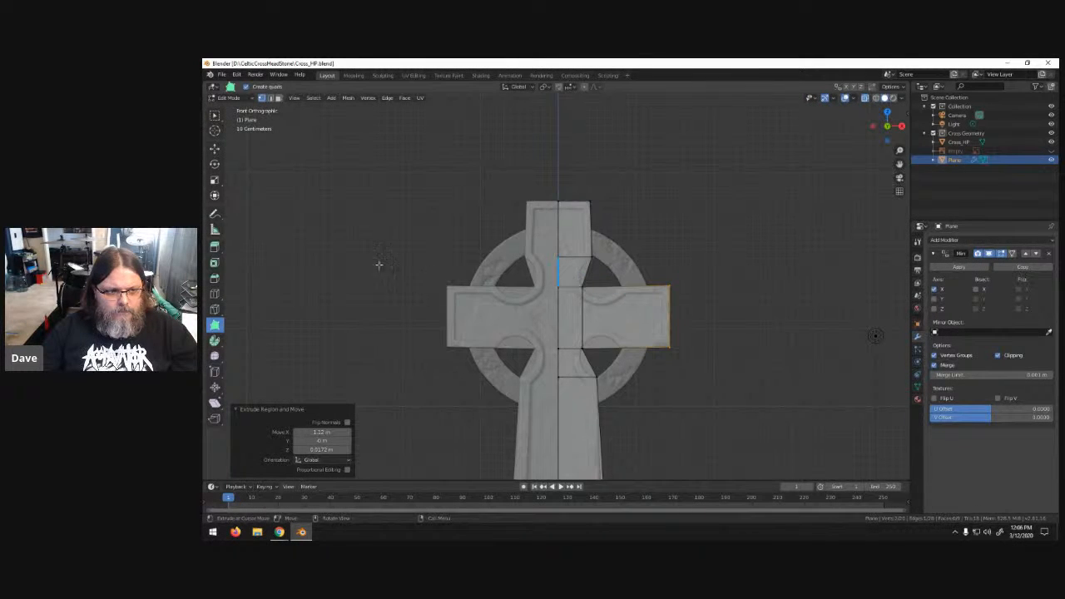
key(w)
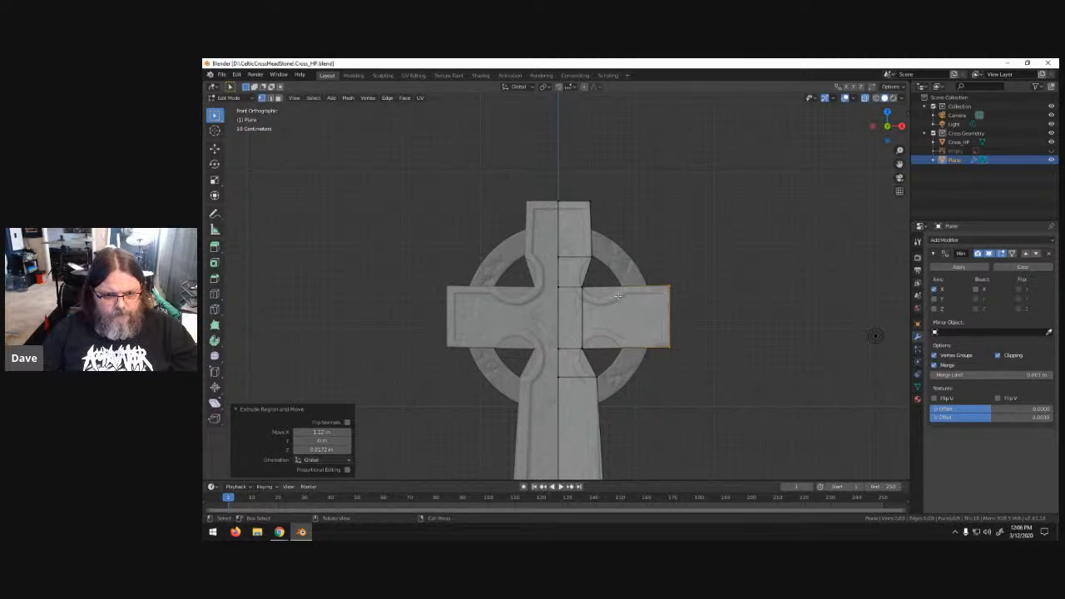
- Add four evenly spaced vertical loop cuts across the crossbar arm
key(ctrl+r)
scroll(625, 297, up, 4)
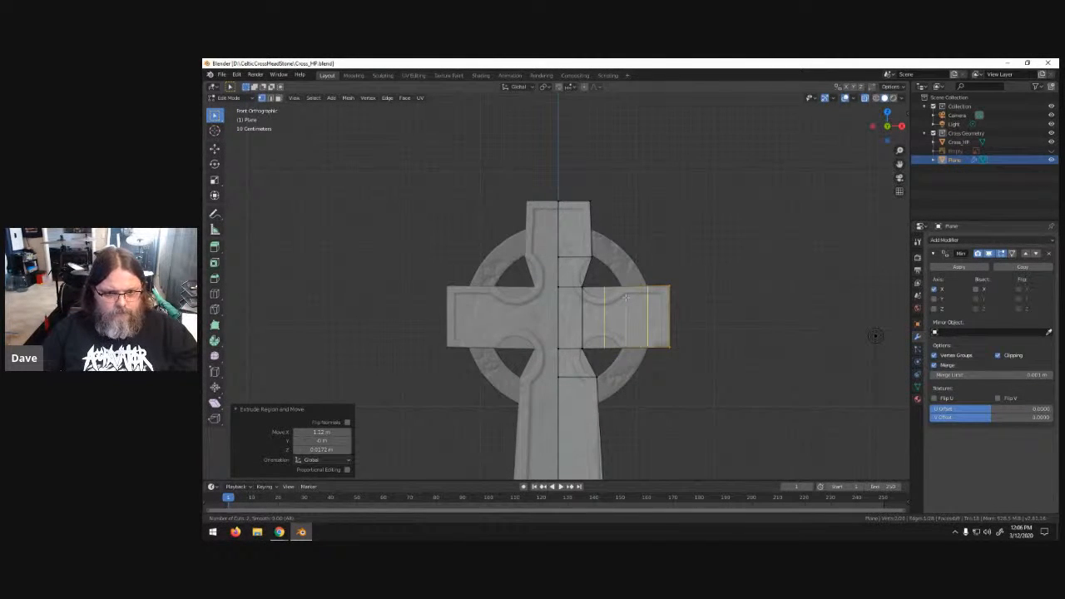
click(625, 297)
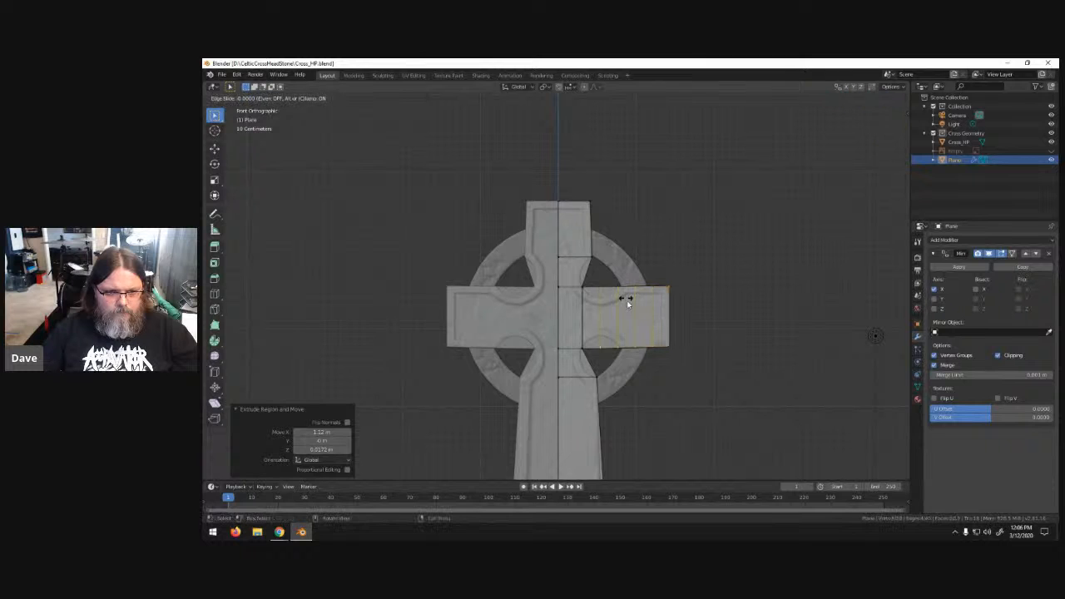
click(627, 303)
- Move the innermost of the crossbar's new edge loops inward along X, close to the center section
scroll(621, 284, up, 1)
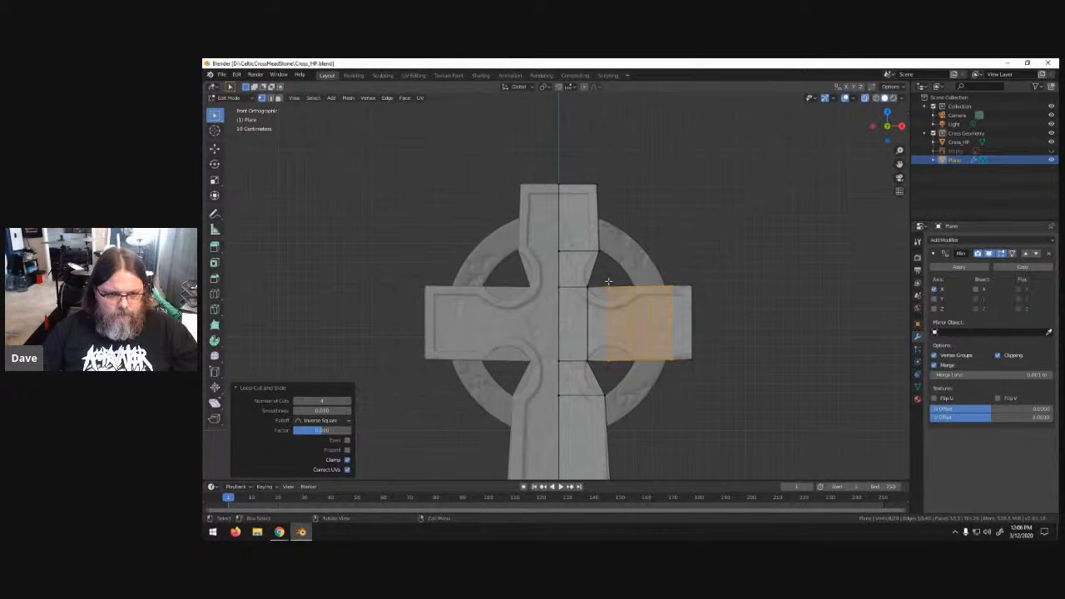
drag(605, 284, 627, 369)
key(g)
key(x)
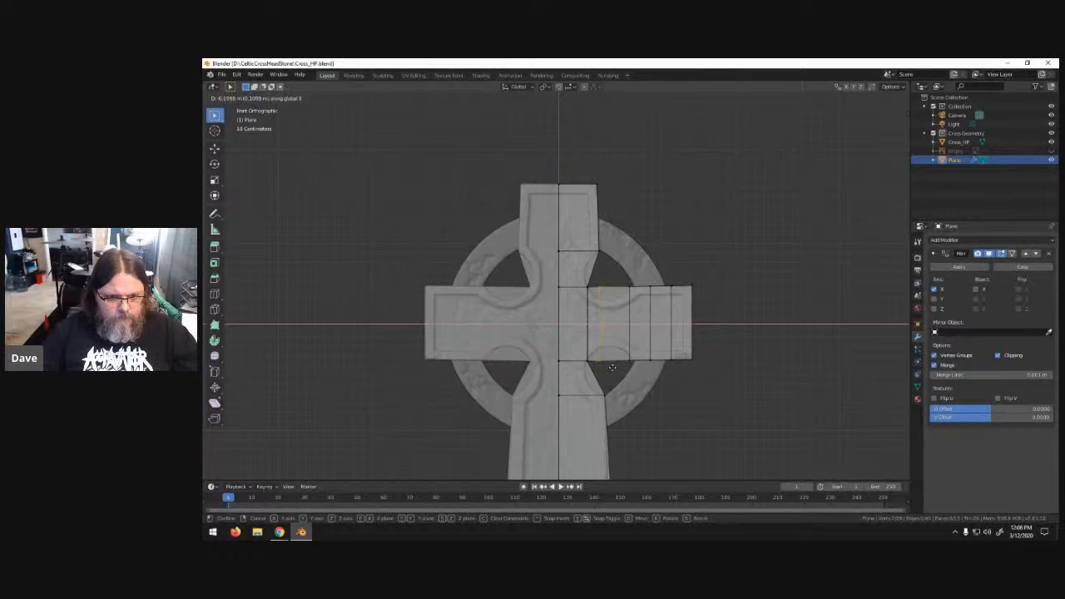
click(610, 367)
- Move the crossbar's second edge loop about 0.248 m inward along X, next to the innermost one
drag(612, 276, 640, 375)
key(g)
key(x)
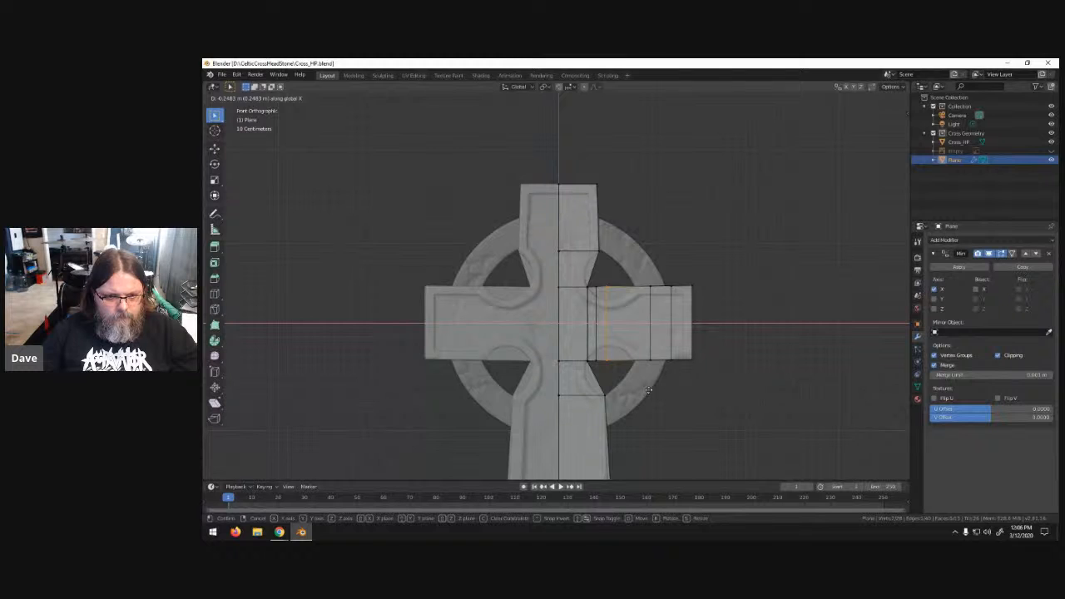
click(649, 390)
- Move the crossbar's third edge loop about 0.377 m inward along X, next to the second one
drag(632, 272, 661, 381)
key(g)
key(x)
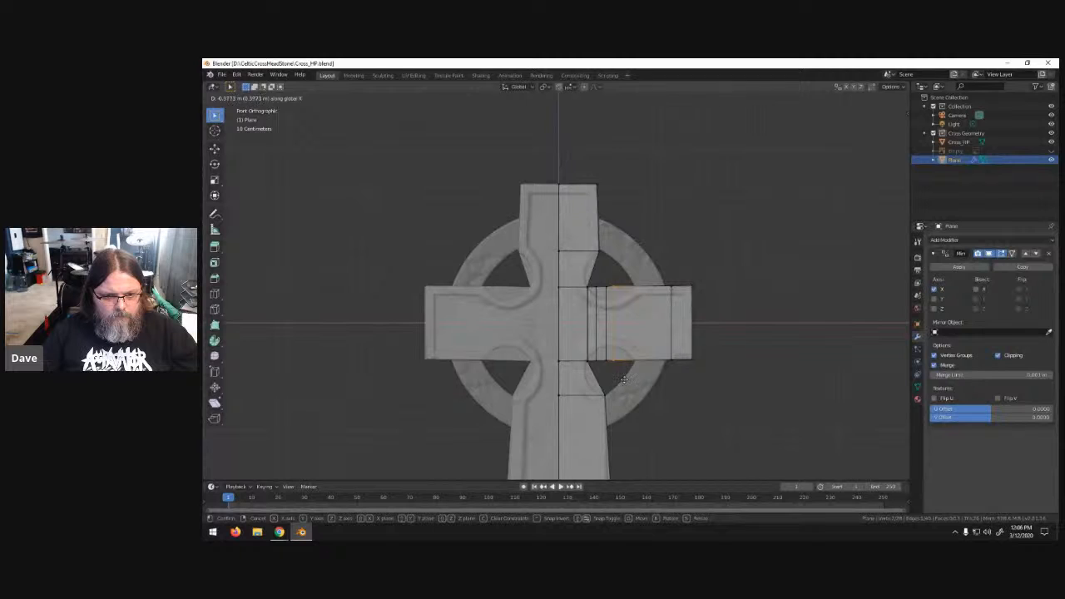
click(624, 380)
- Move the crossbar's outermost loop cut about 0.521 m inward along X, beside the third one
drag(662, 278, 675, 376)
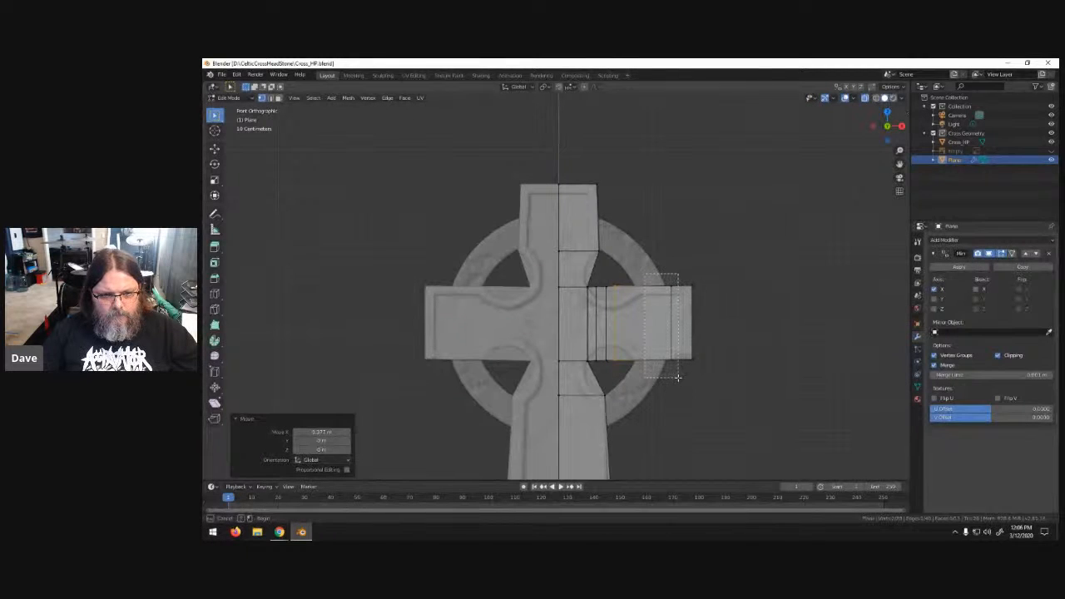
key(g)
key(x)
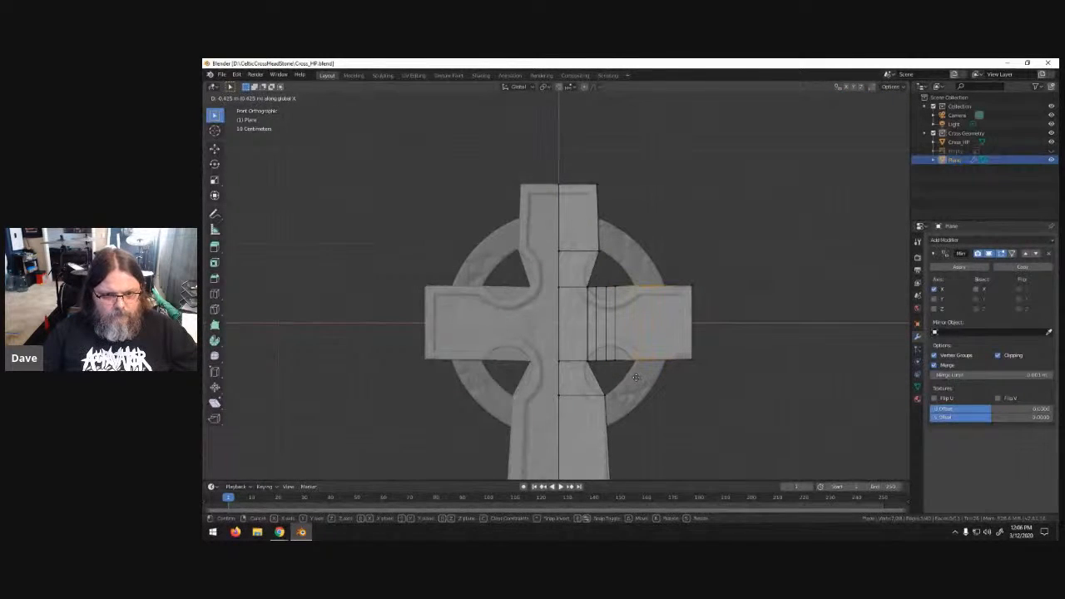
click(628, 377)
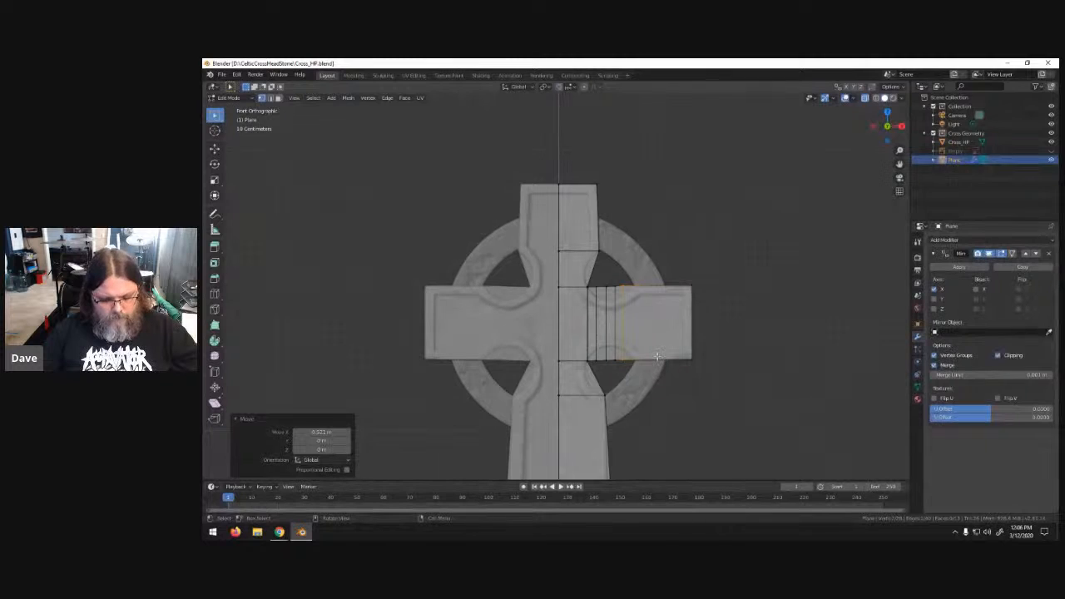
- Add one vertical loop cut to the crossbar's outer face and slide it inward to the outer corner of the ring openings
key(g)
key(g)
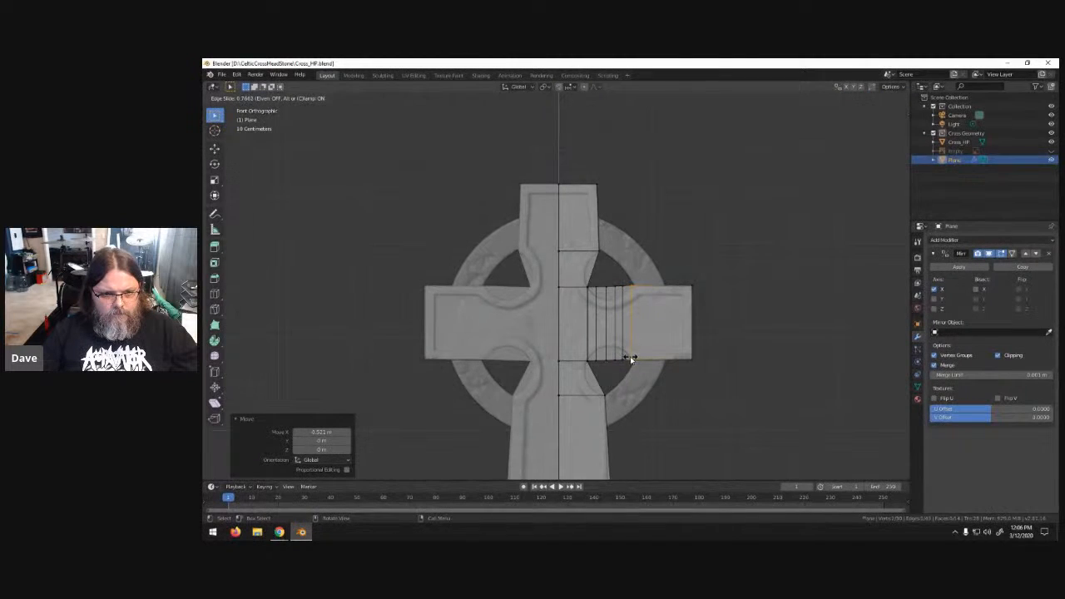
click(631, 357)
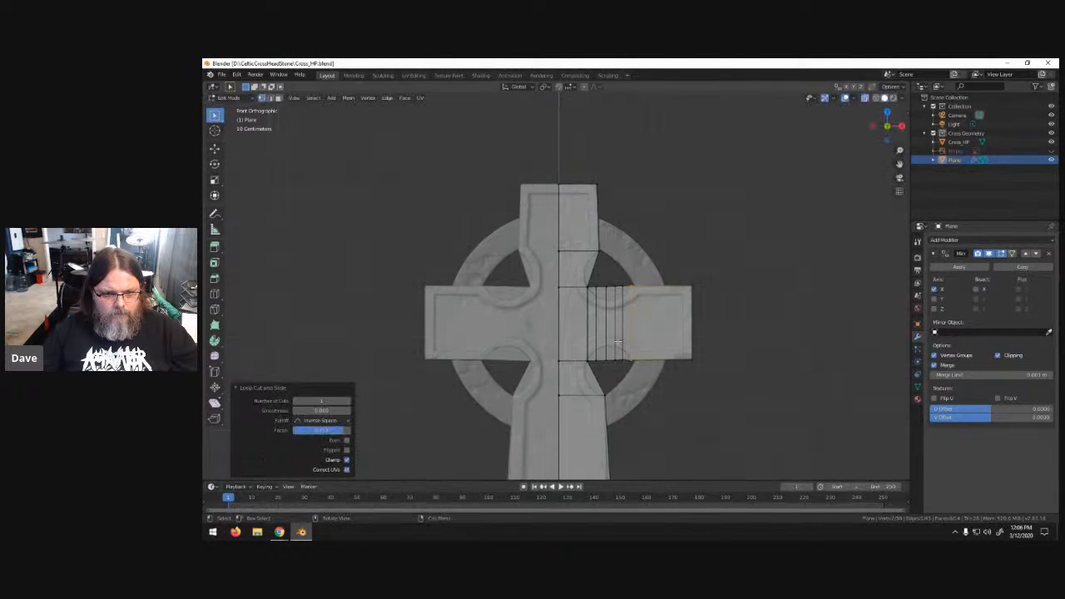
click(614, 260)
- Scale the crossbar's innermost loop cut to about 0.74 along Z to follow the edges of the ring openings
drag(593, 281, 599, 371)
key(s)
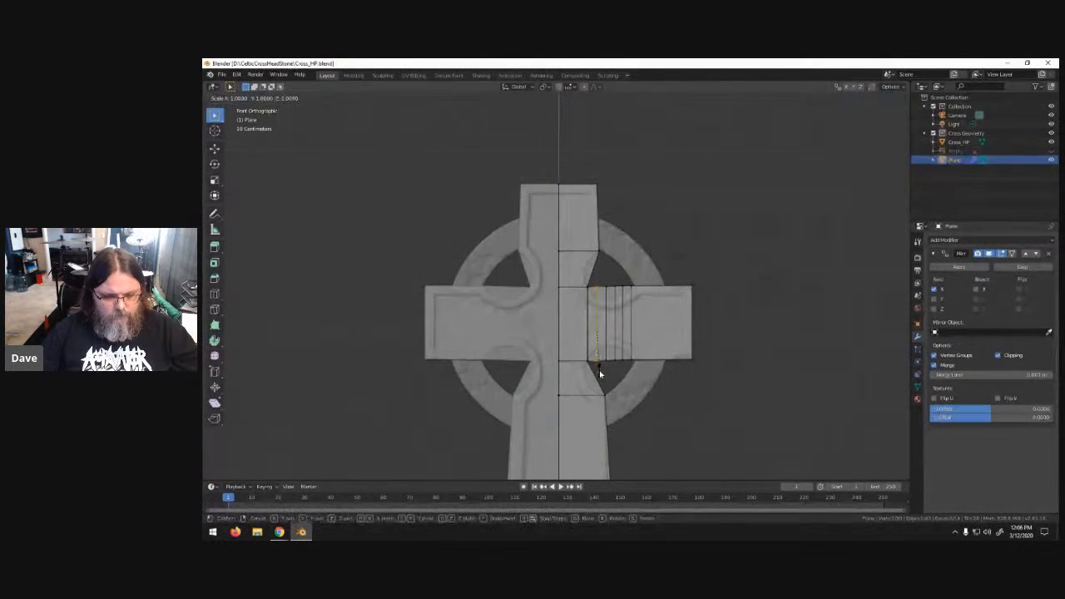
key(x)
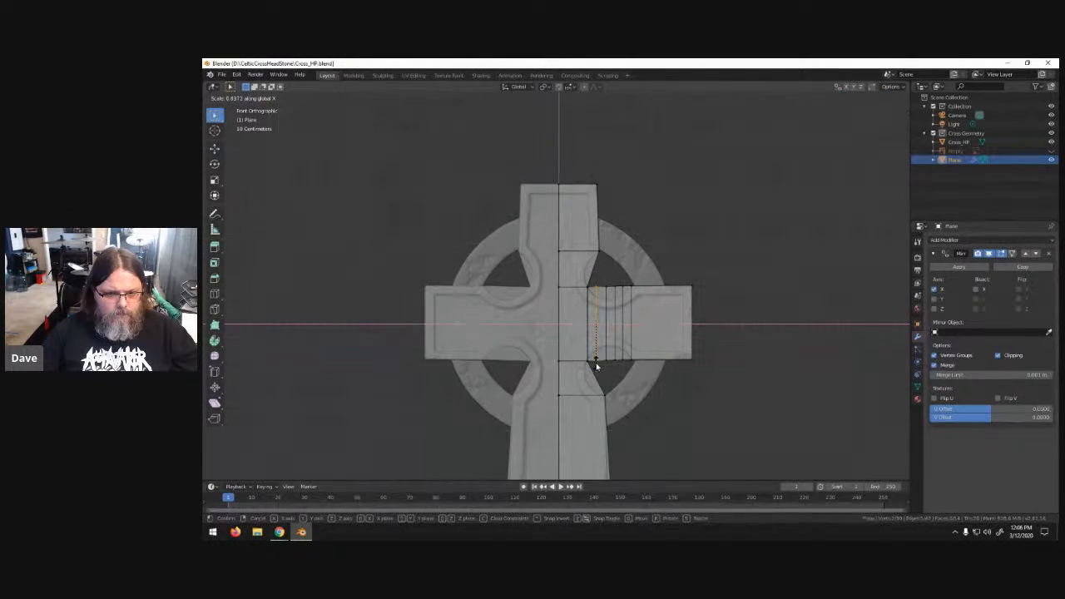
click(595, 362)
key(s)
key(z)
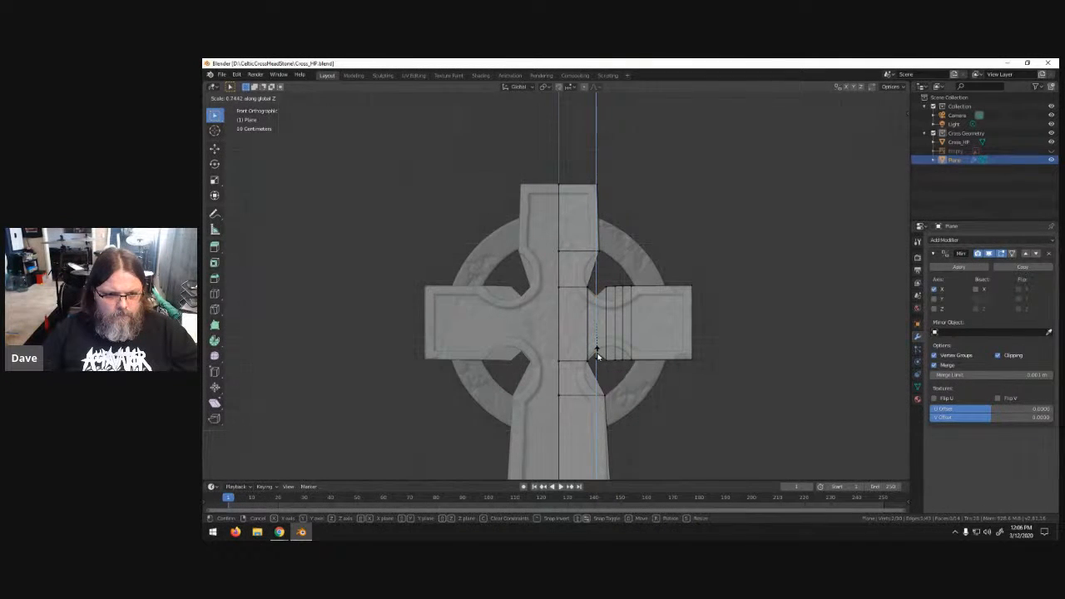
click(597, 352)
- Scale the crossbar's second and third loop cuts each to about 0.64 along Z to fit the narrowest part of the arm
drag(600, 278, 616, 378)
key(s)
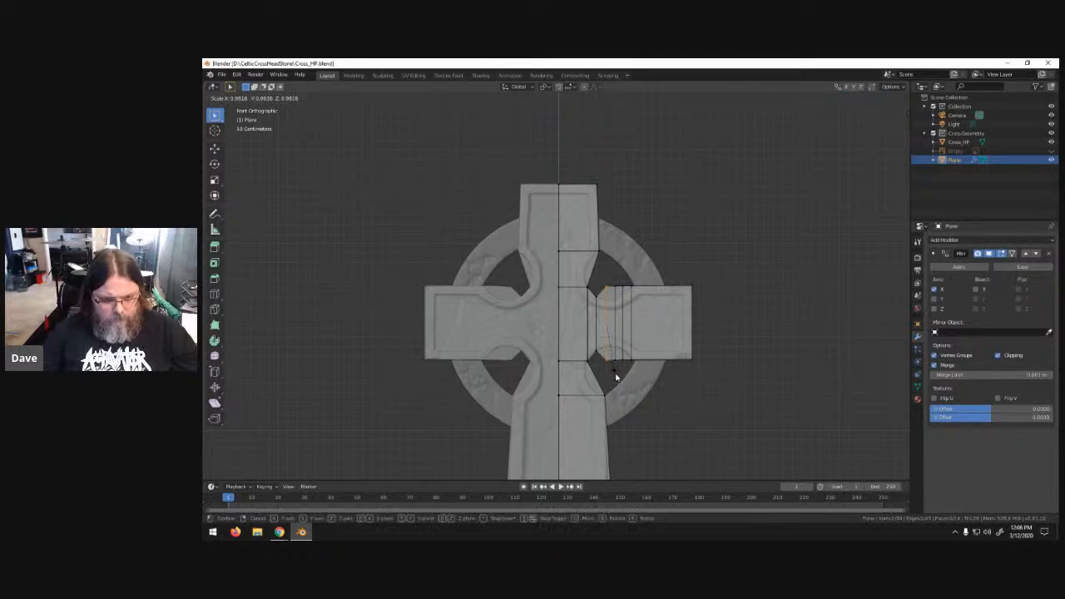
key(z)
click(610, 357)
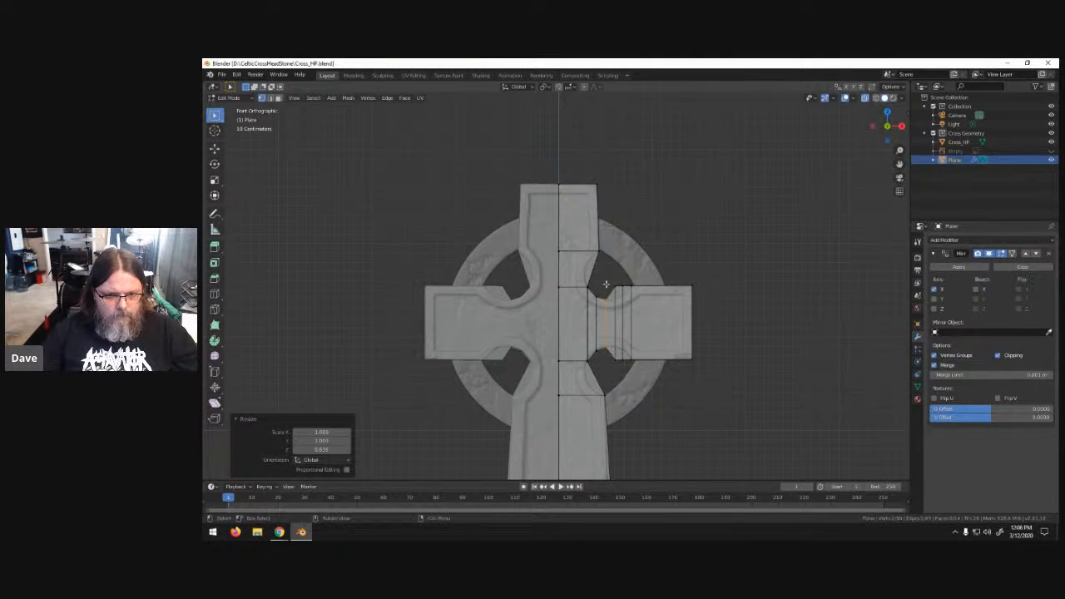
drag(613, 282, 617, 368)
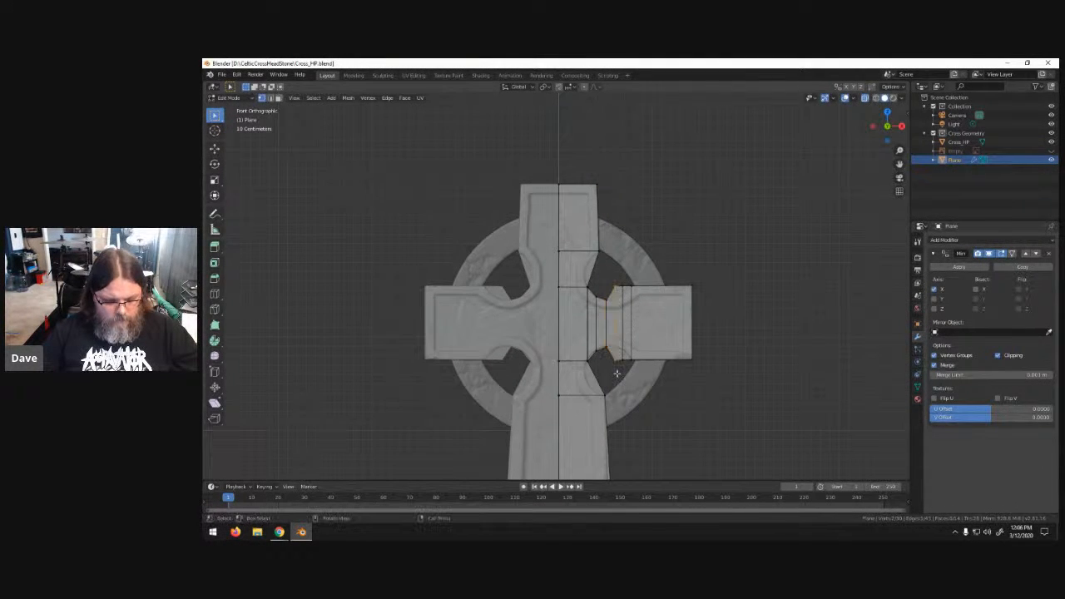
key(s)
key(z)
click(615, 356)
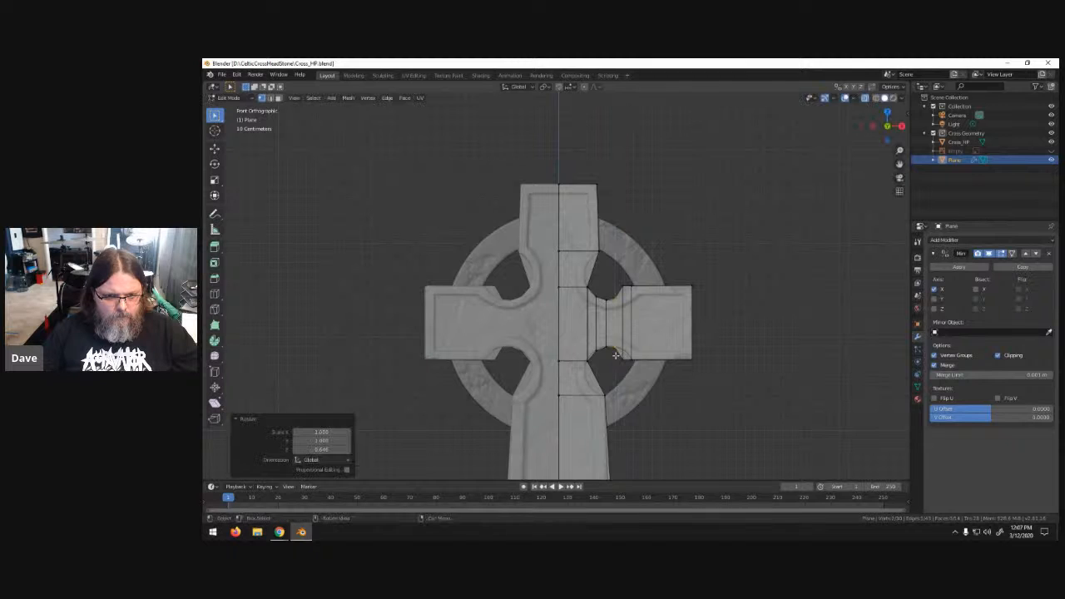
- Scale the crossbar's fourth loop cut down along Z to match the curve of the ring openings, and clear the selection
drag(620, 282, 624, 372)
key(s)
key(z)
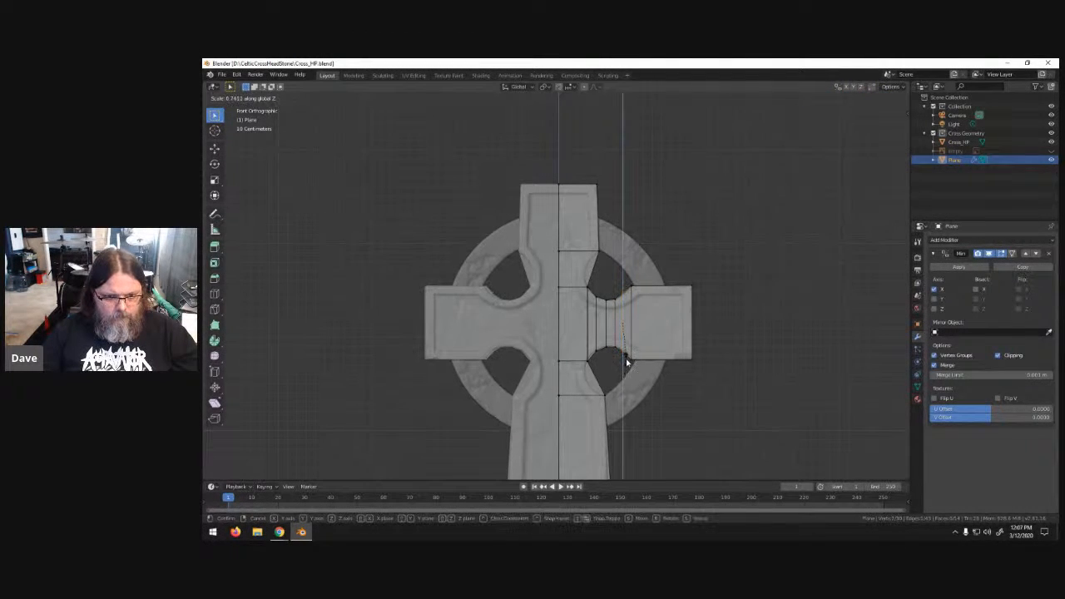
click(626, 356)
click(723, 305)
- Add three evenly spaced horizontal loop cuts to the tapered face of the upper arm beside the ring opening
key(ctrl+r)
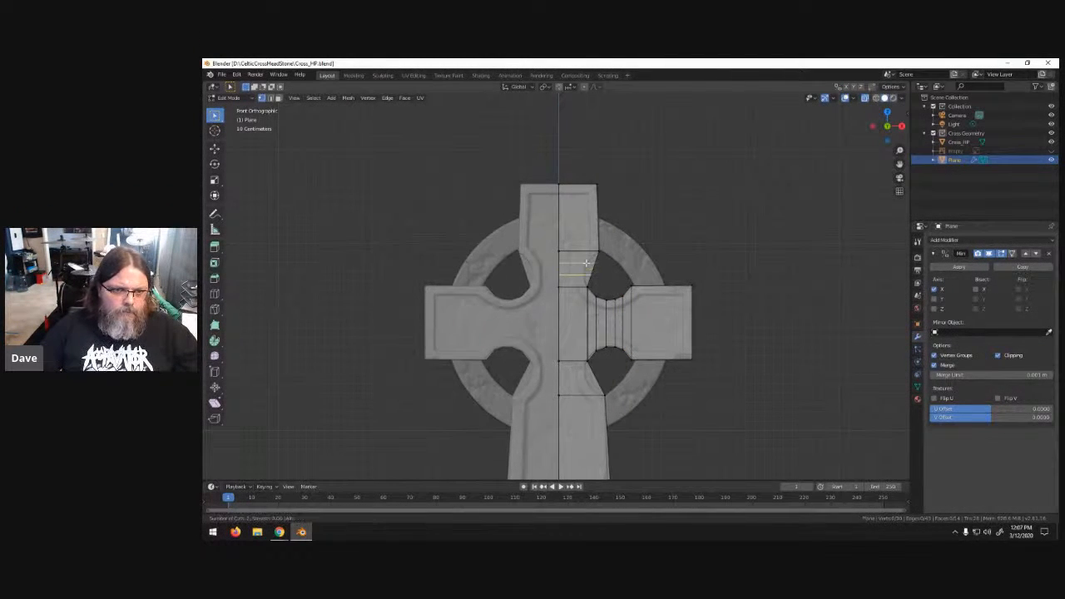
click(586, 263)
right_click(596, 266)
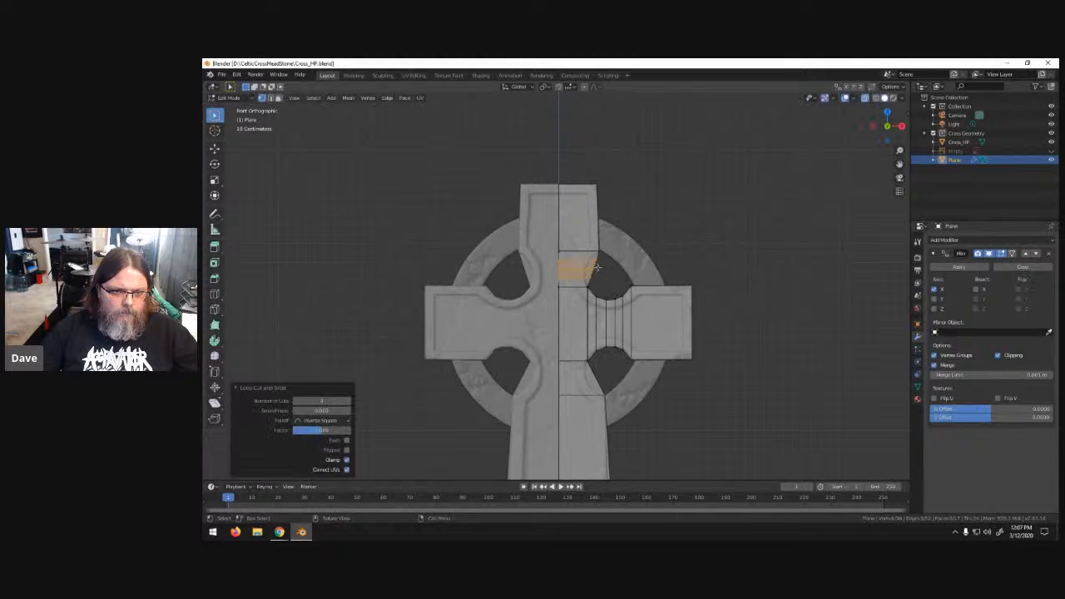
- Move the outer vertices of the upper and middle new loop cuts inward along X onto the curve of the ring opening
click(606, 264)
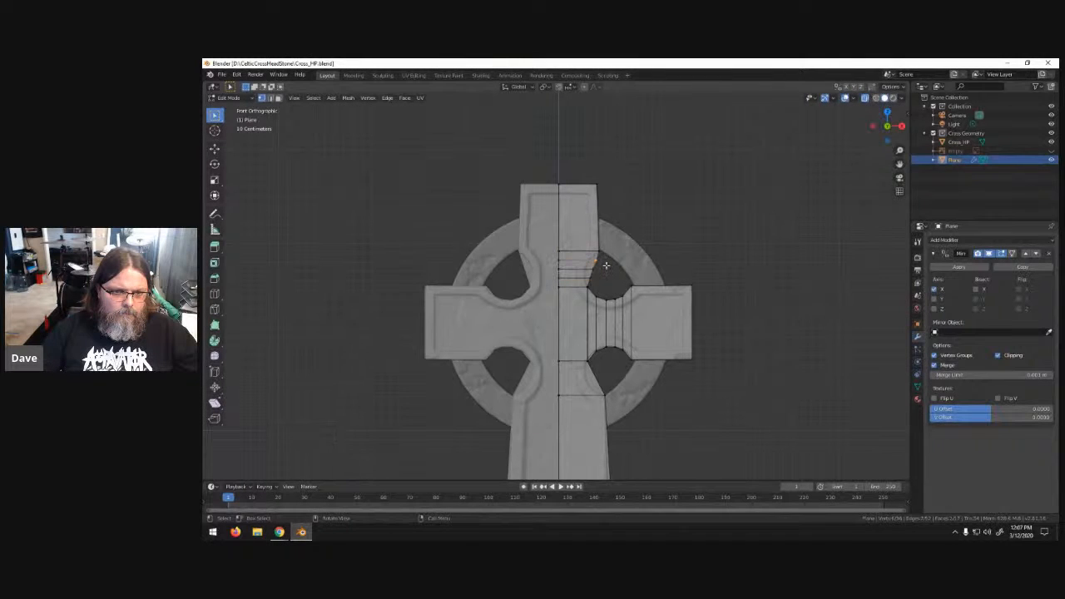
key(g)
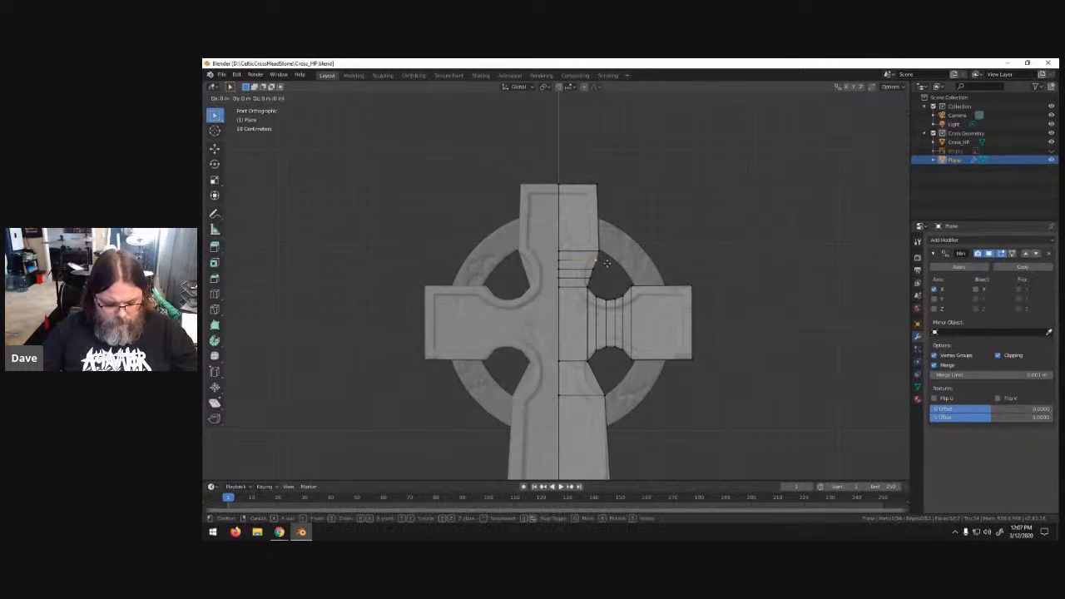
key(x)
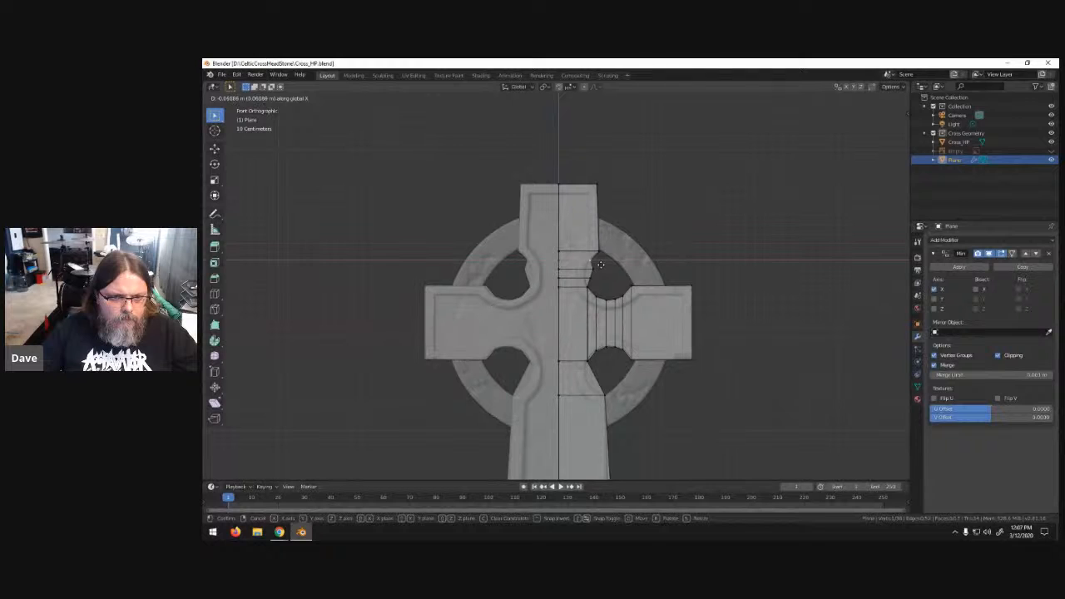
click(599, 265)
click(597, 273)
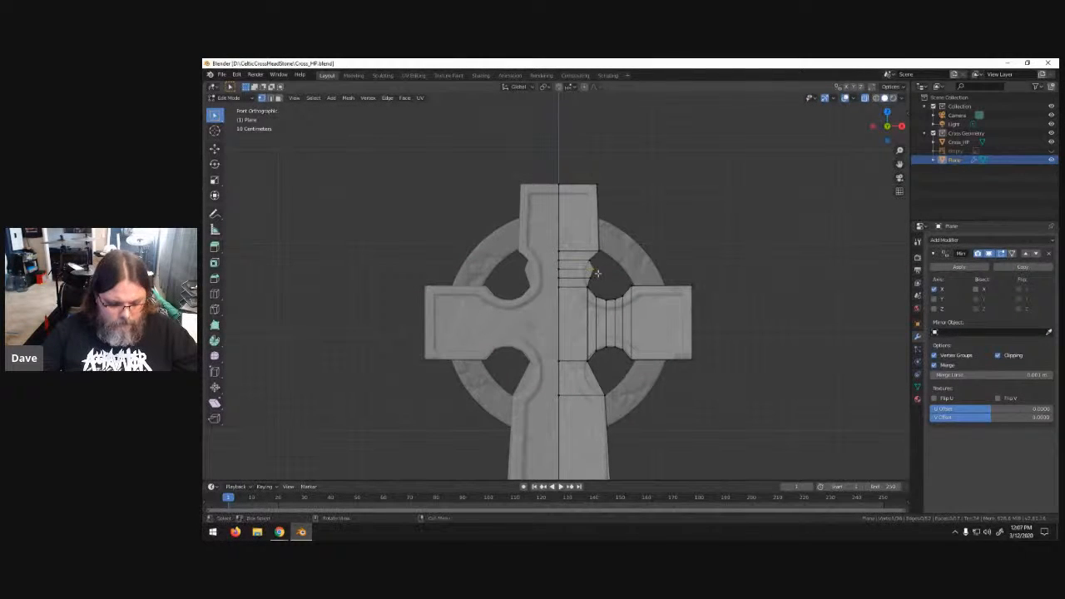
key(g)
key(x)
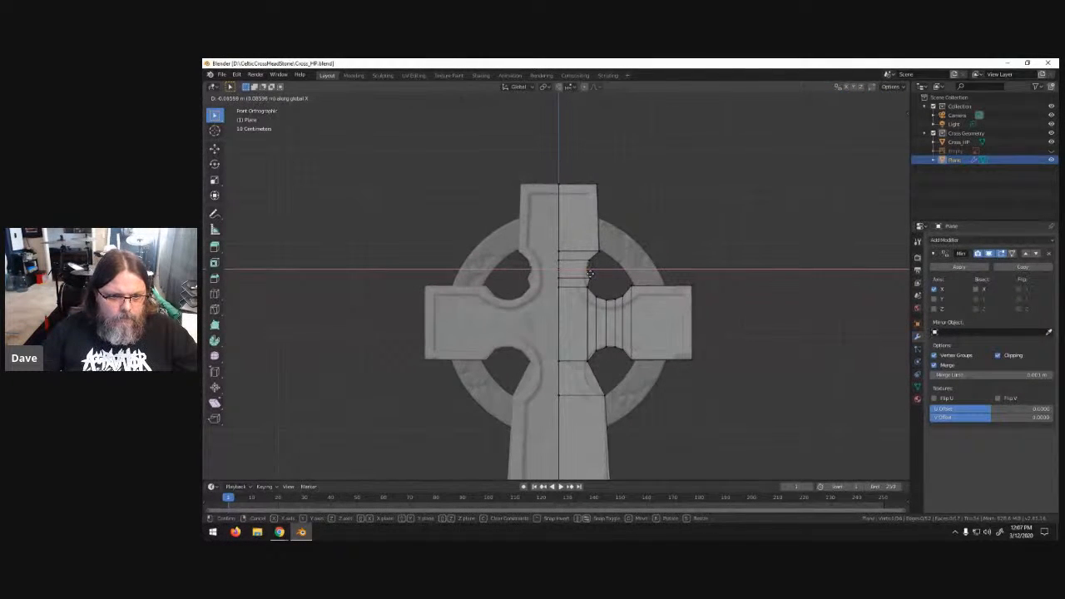
click(589, 273)
- Move the outer vertex of the lowest new loop cut about 0.062 m inward along X, and clear the selection
click(590, 278)
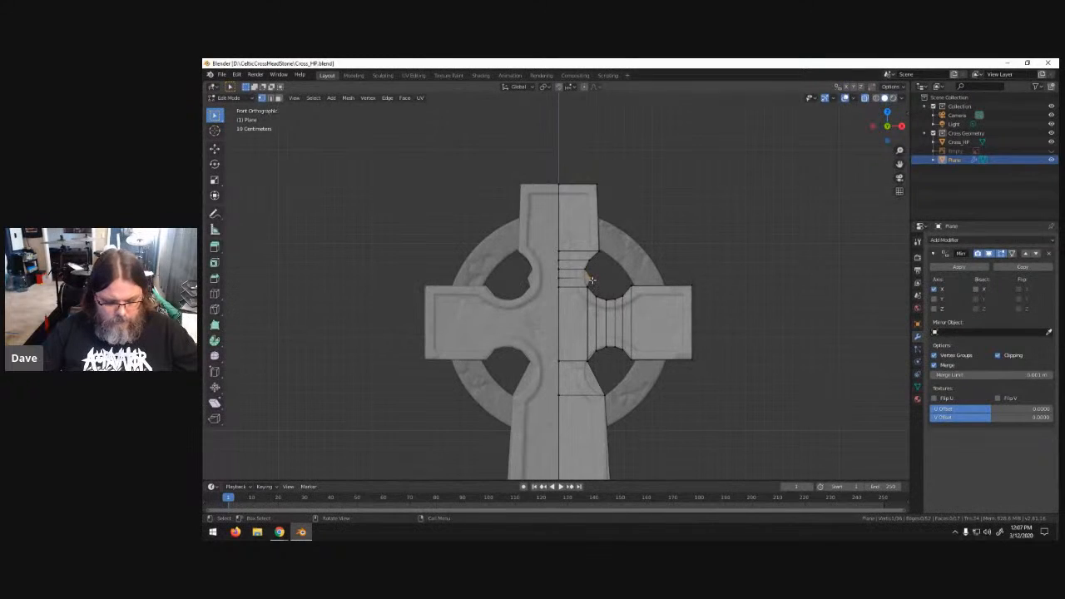
key(g)
key(x)
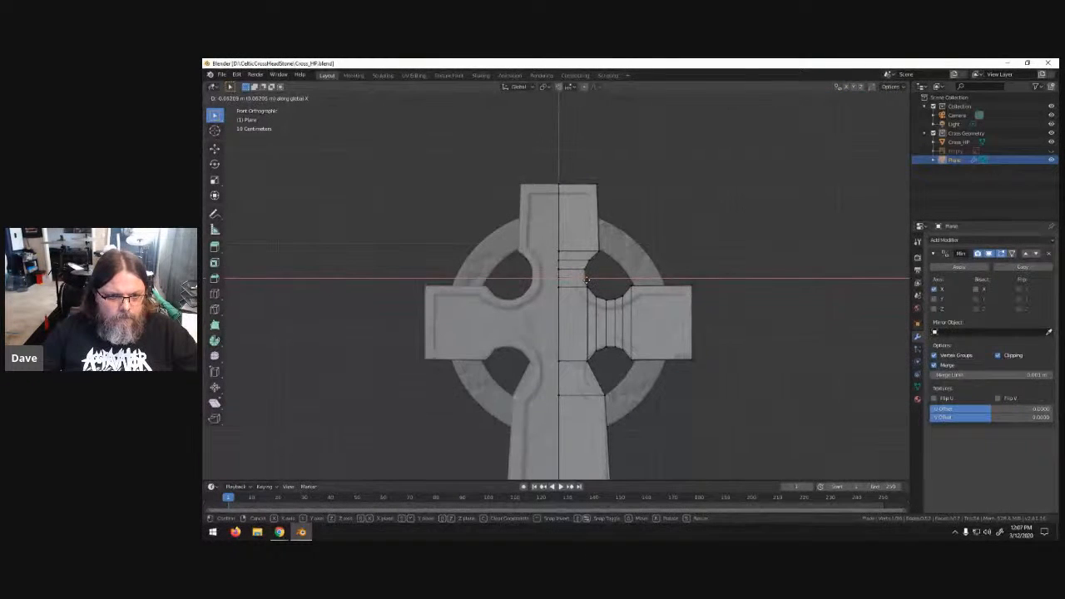
click(586, 280)
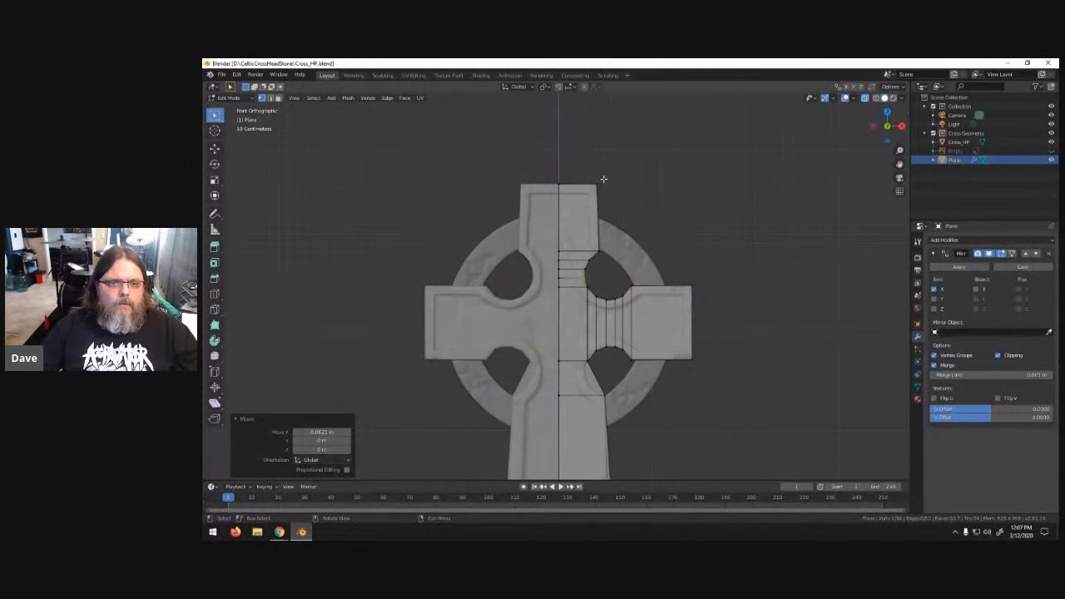
click(624, 178)
- Move the crossbar's inner edge beside the center section about 0.045 m outward along X
scroll(722, 258, down, 4)
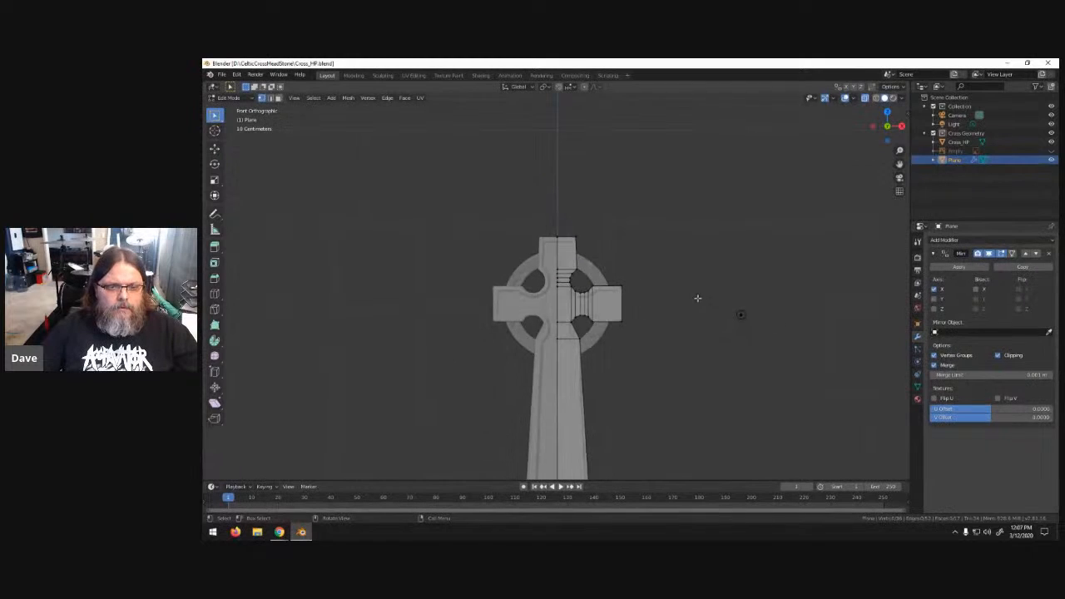
scroll(622, 326, up, 3)
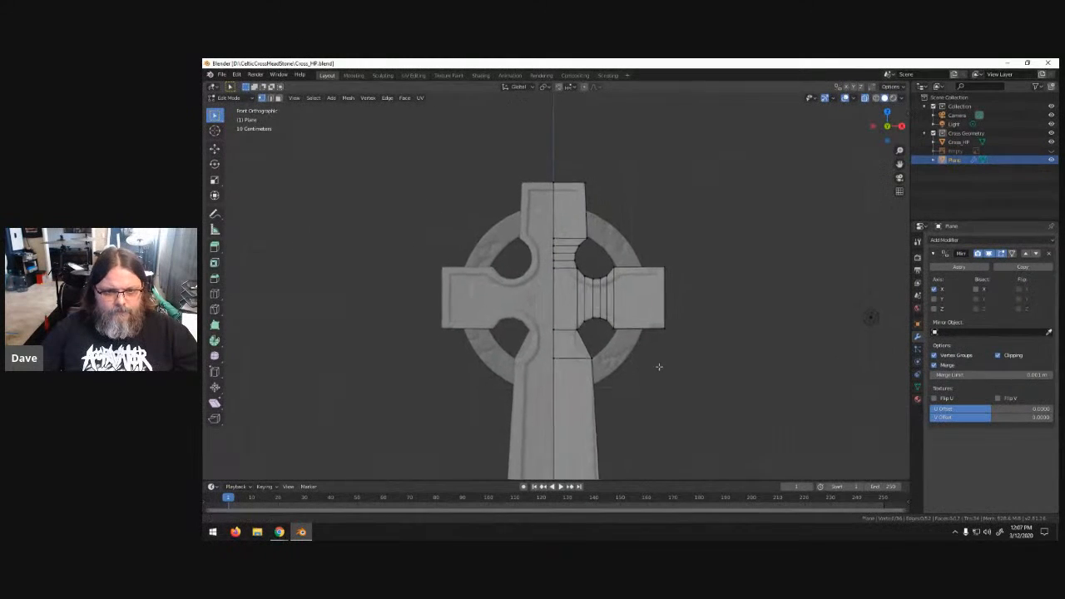
scroll(657, 368, up, 5)
scroll(606, 330, up, 2)
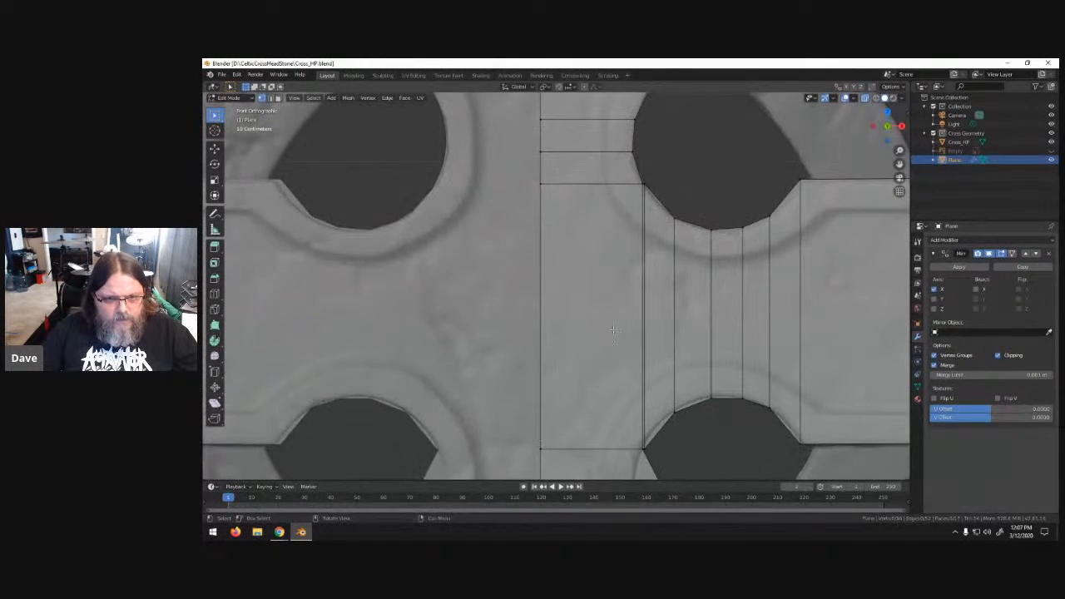
click(648, 183)
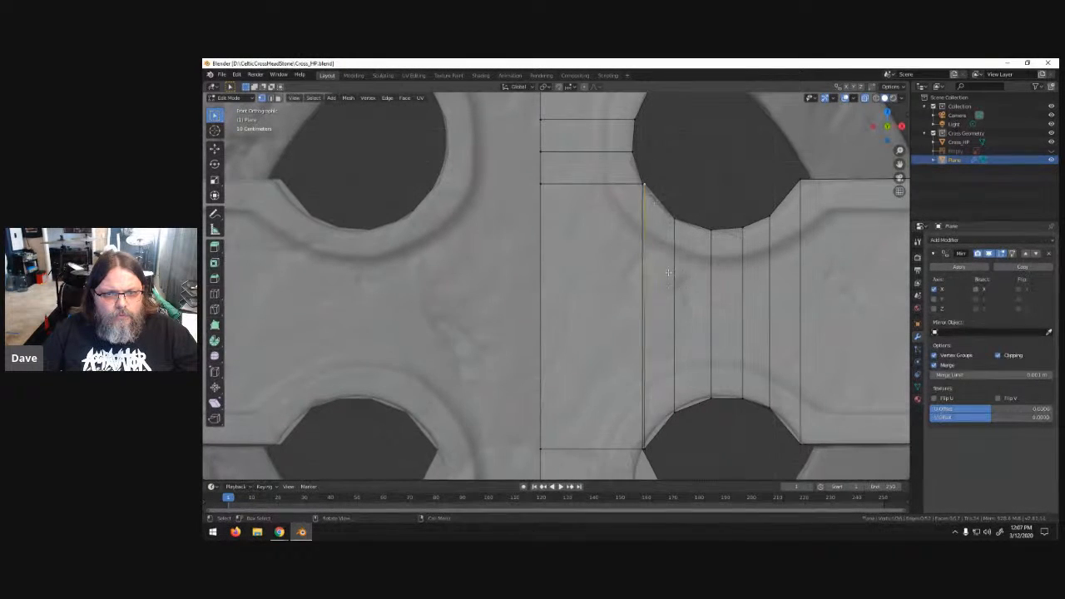
ctrl+click(644, 447)
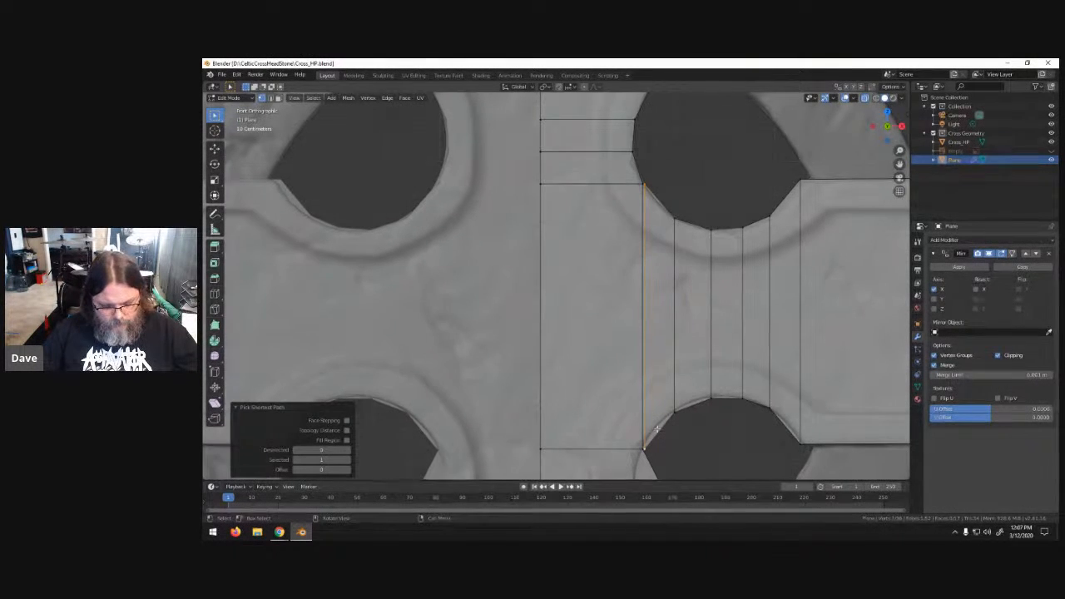
key(g)
key(x)
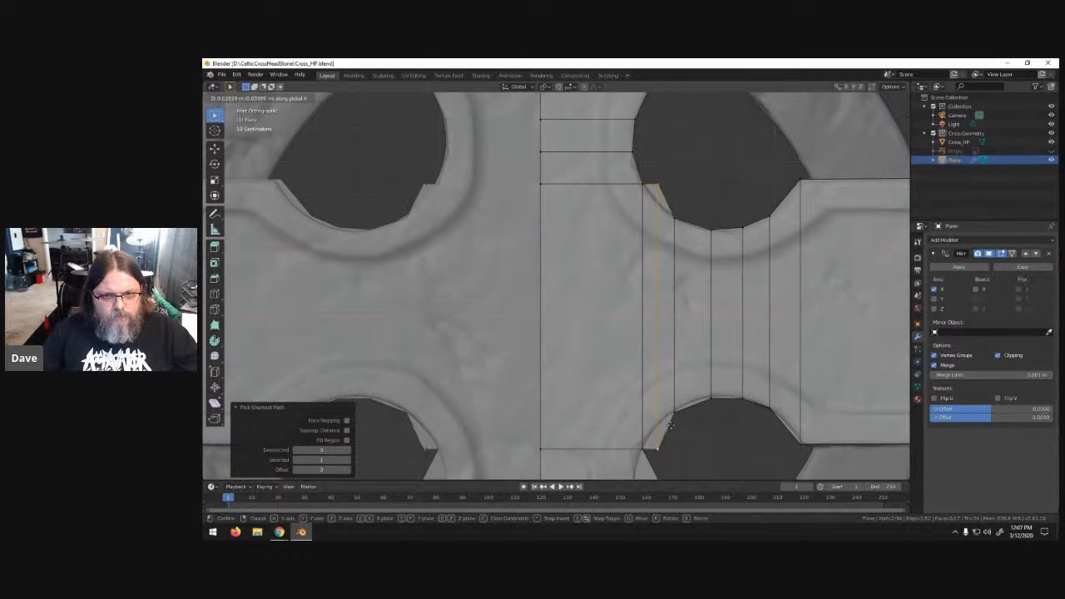
click(670, 426)
- Scale the moved inner crossbar edge to about 0.80 along Z to fit the ring openings, and clear the selection
key(s)
key(z)
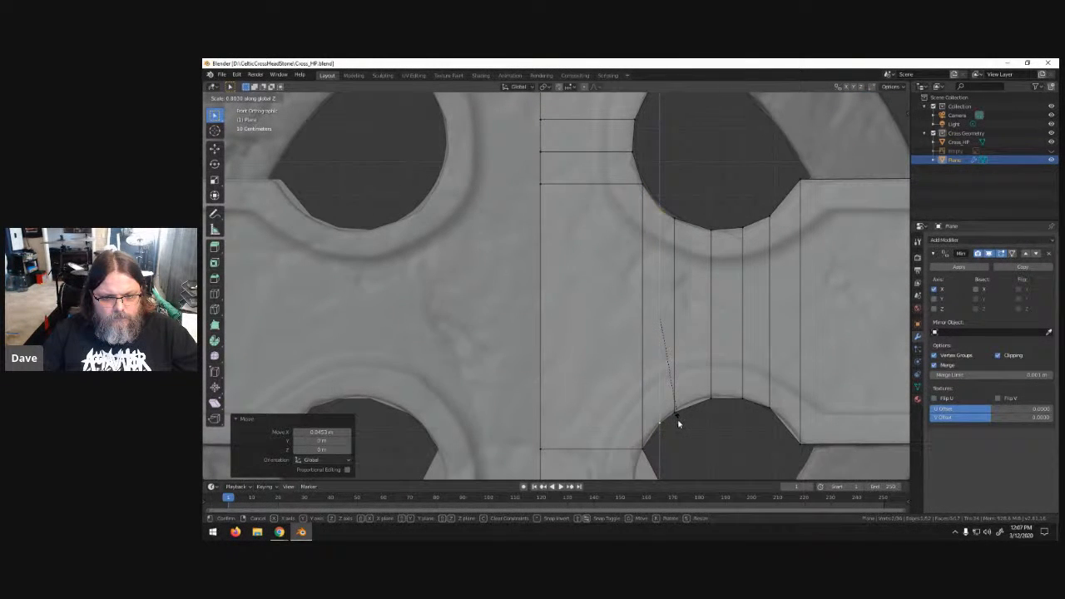
click(678, 420)
scroll(713, 422, down, 7)
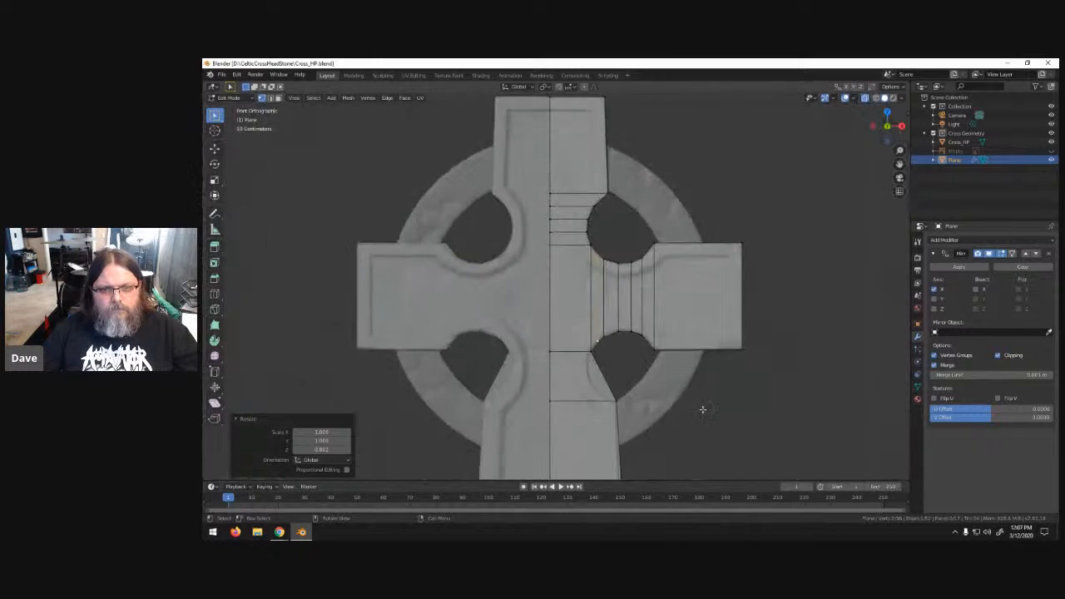
click(698, 398)
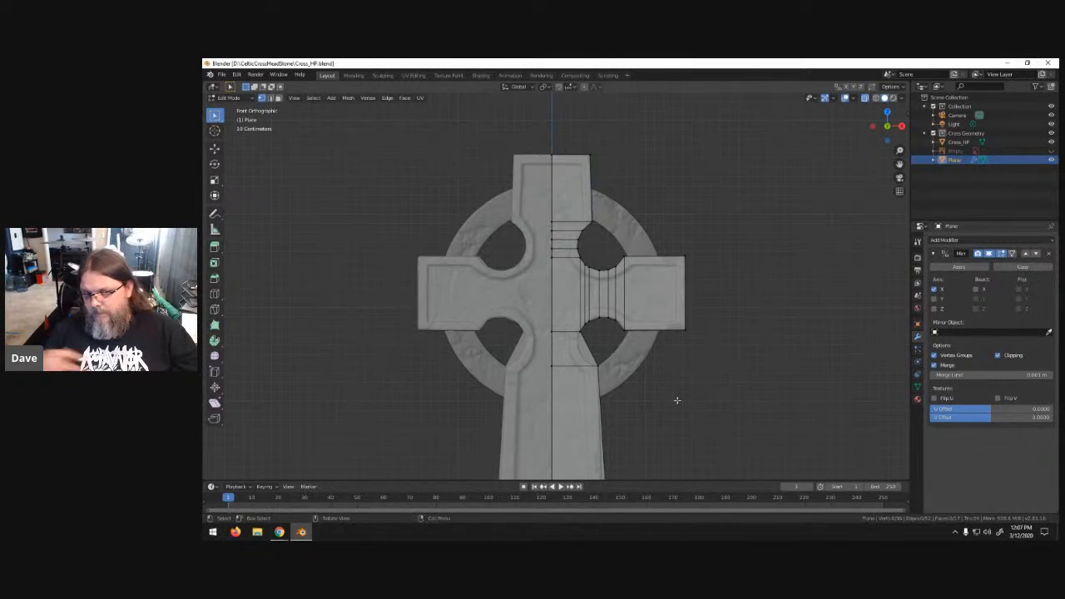
- Move the upper vertex of the crossbar's inner loop slightly upward along Z onto the curve of the upper ring opening
scroll(635, 393, up, 3)
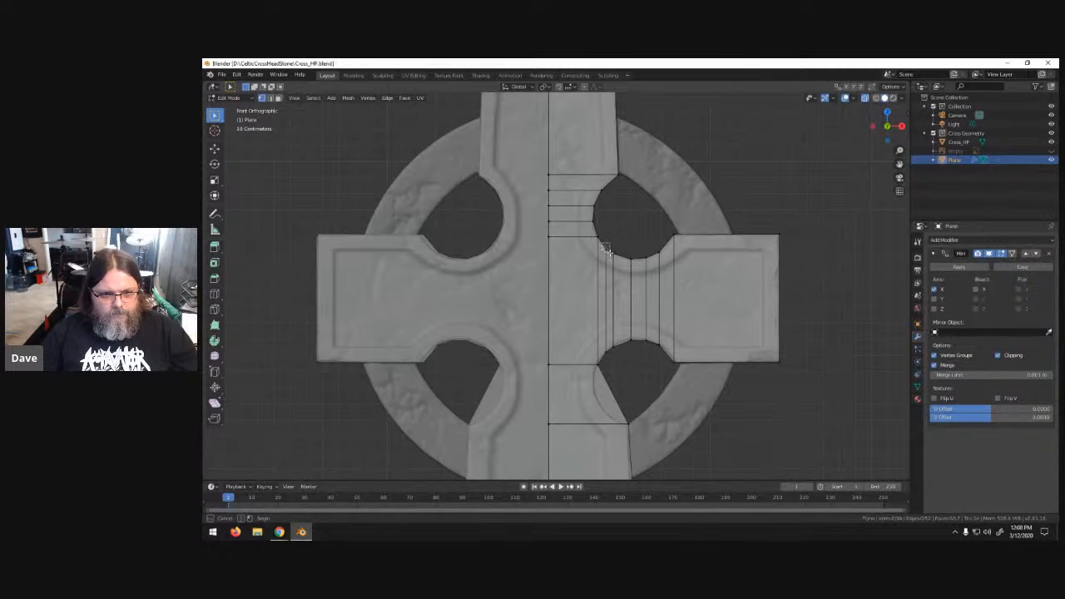
key(g)
key(z)
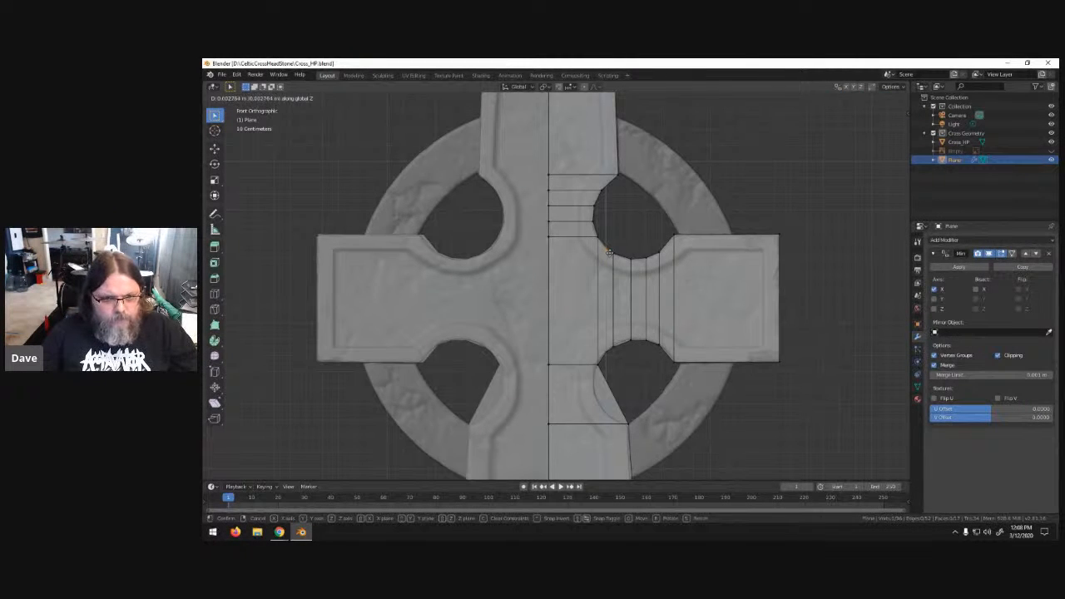
click(610, 251)
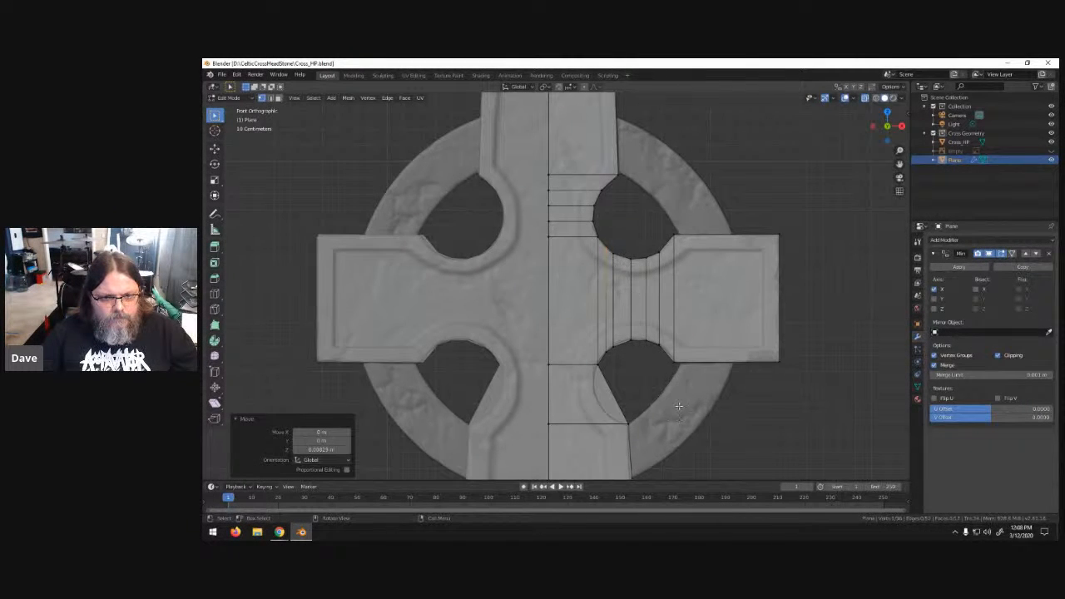
- Add two loop cuts across the flared section of the shaft just below the crossbar
key(ctrl+r)
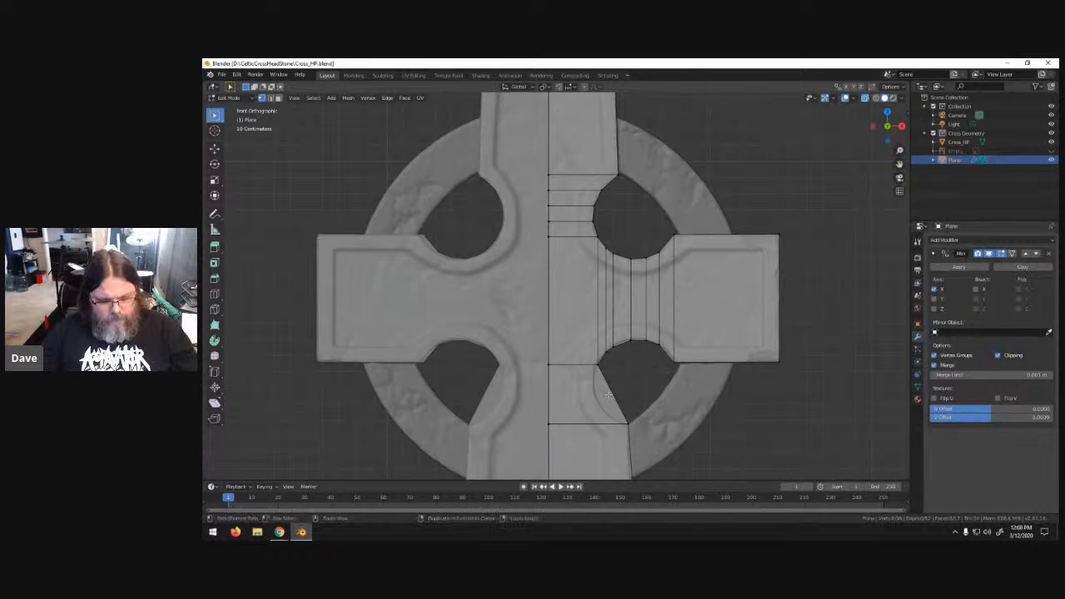
scroll(608, 395, up, 1)
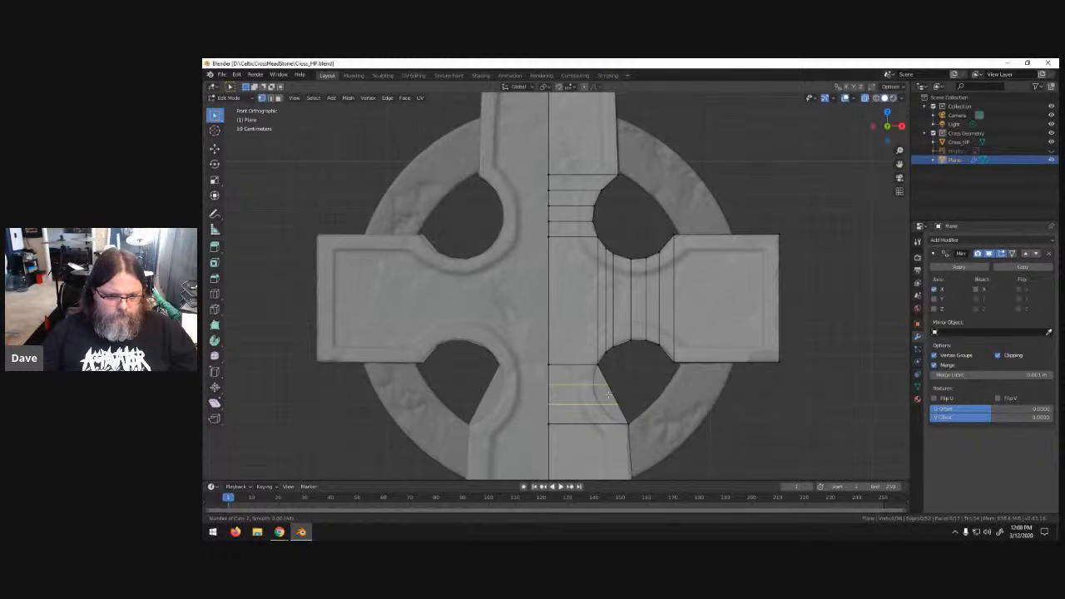
drag(611, 394, 622, 387)
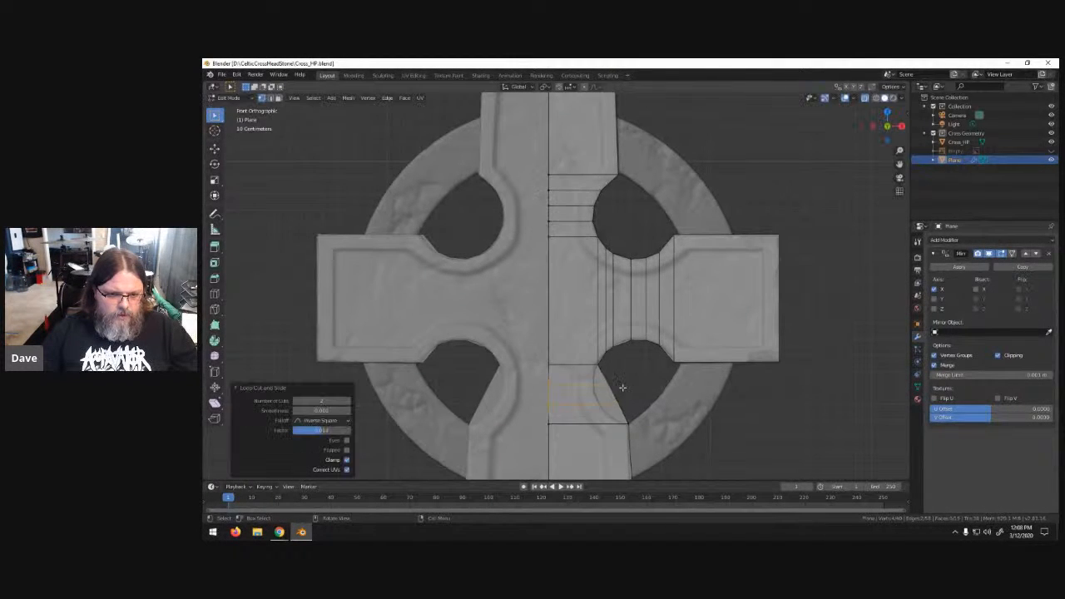
- Move the outer vertices of both new loop cuts inward along X onto the lower ring opening's curve, the lower one by about 0.118 m
click(609, 384)
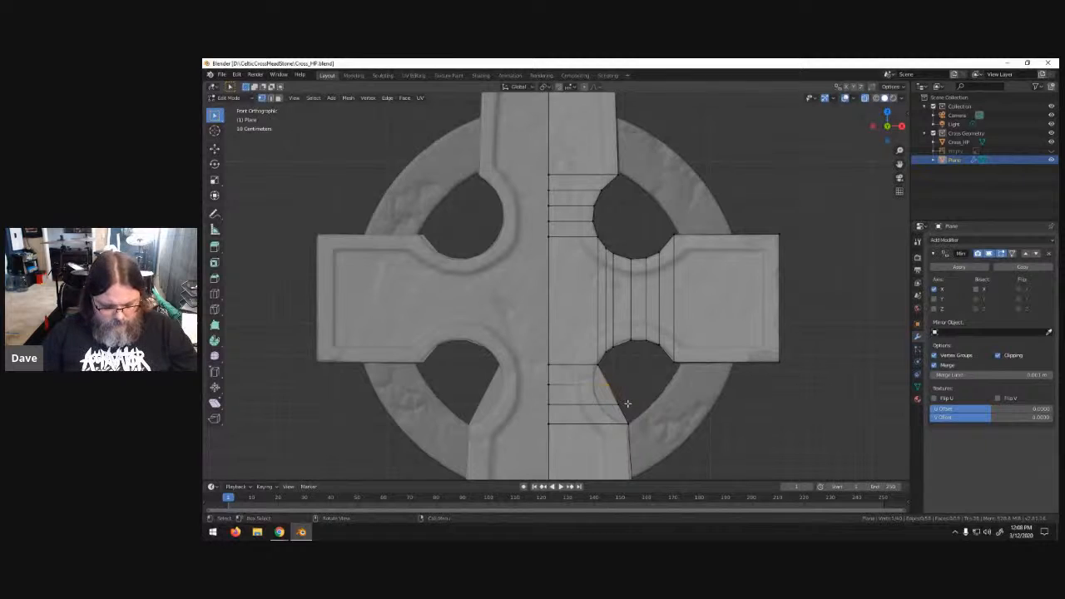
key(g)
key(x)
click(613, 405)
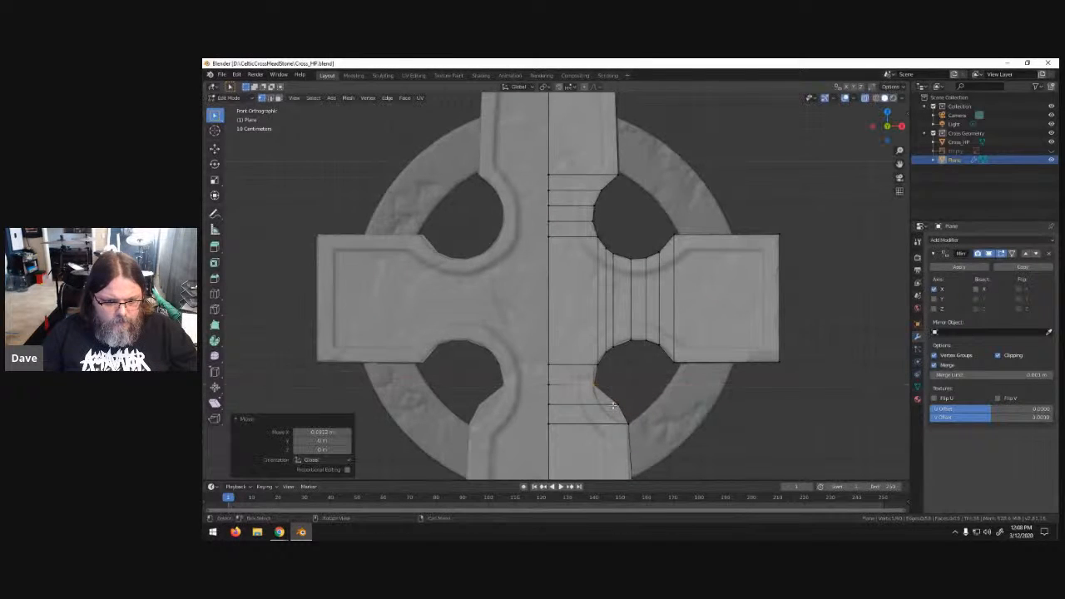
key(g)
key(x)
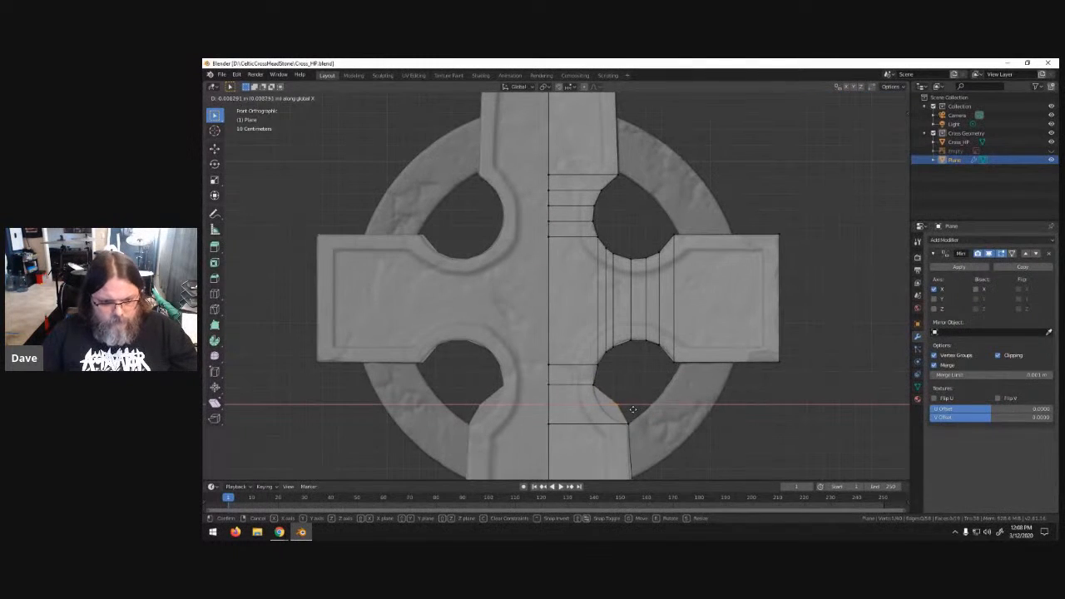
click(617, 412)
- Add one more loop cut at the bottom of the lower ring opening and move its outer vertex about 0.041 m inward along X
key(ctrl+r)
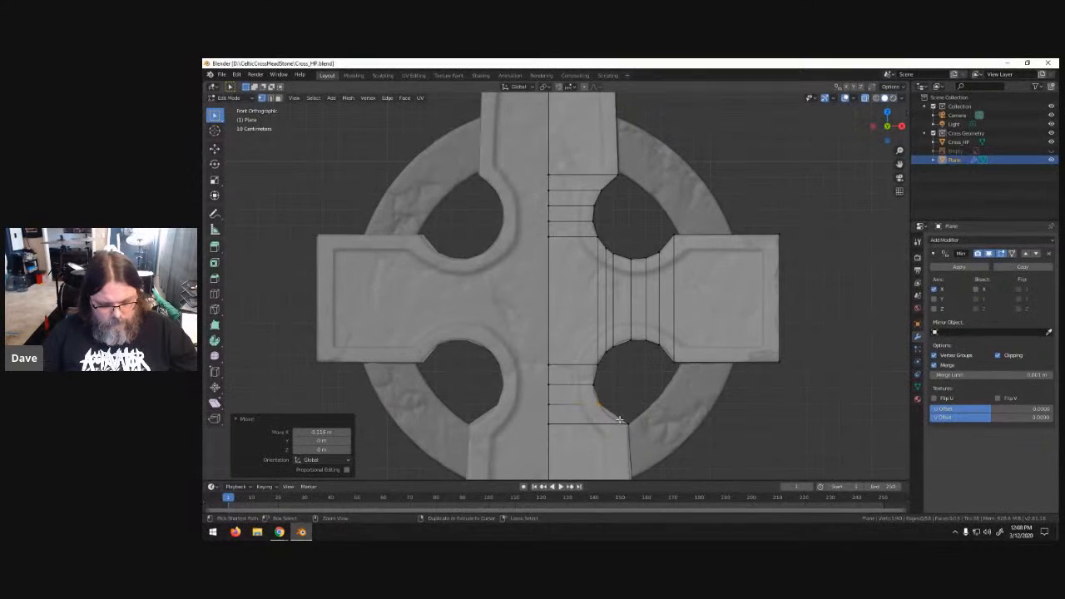
click(618, 418)
click(619, 420)
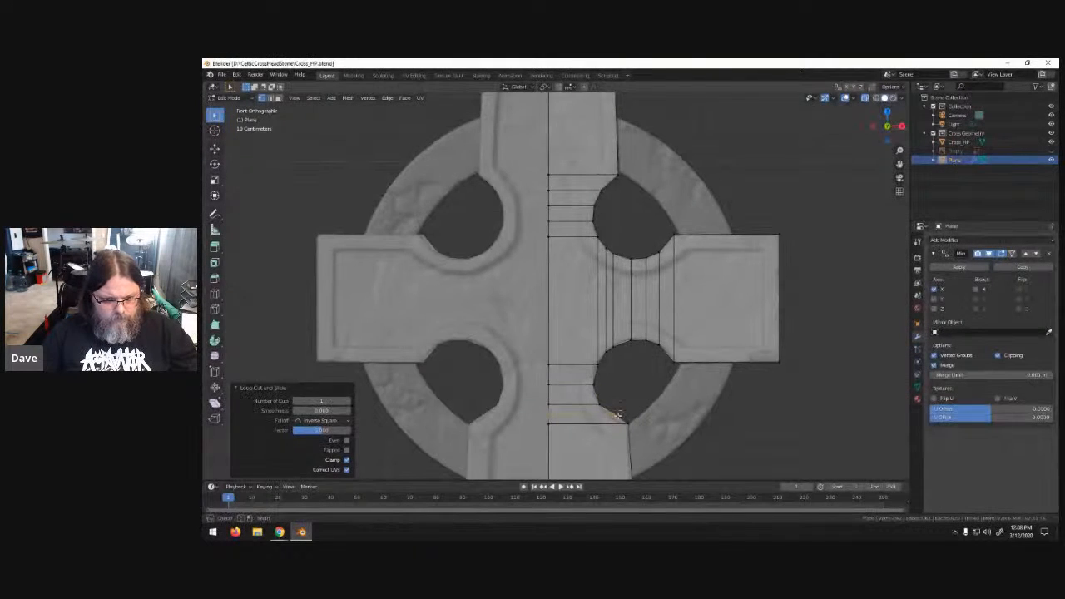
click(613, 417)
key(g)
key(x)
click(649, 425)
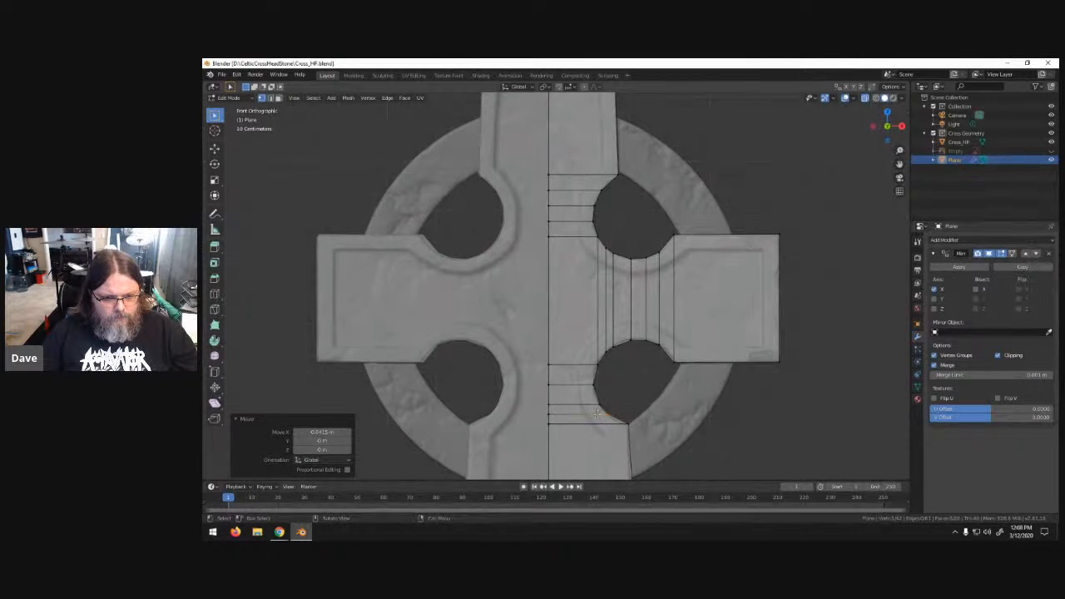
- Slide the newest edge loop slightly down along the lower ring opening, and clear the selection
key(shift+v)
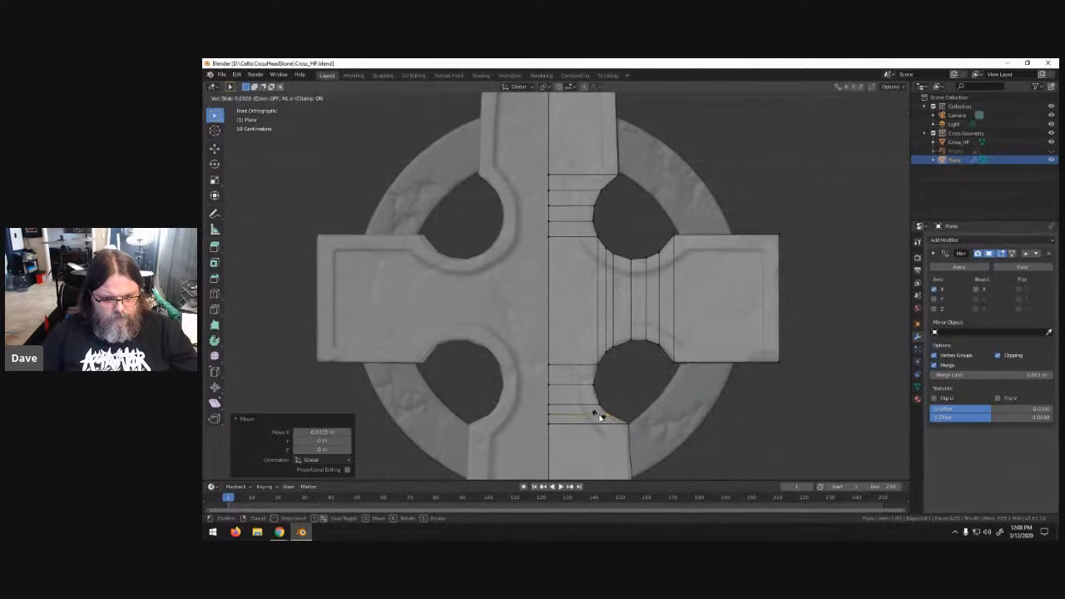
right_click(599, 415)
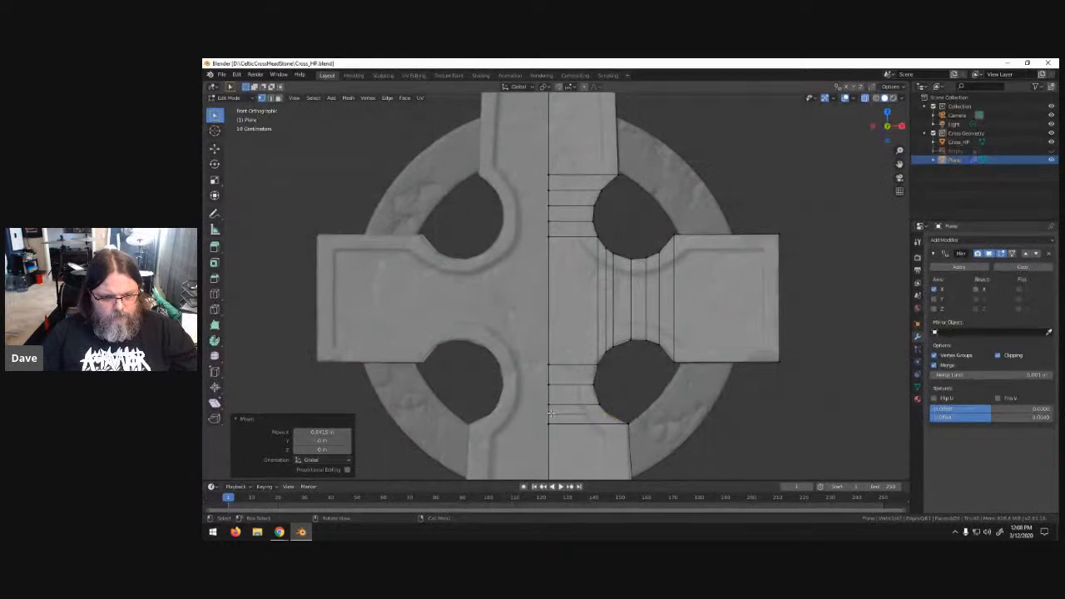
key(2)
click(587, 416)
key(g)
key(g)
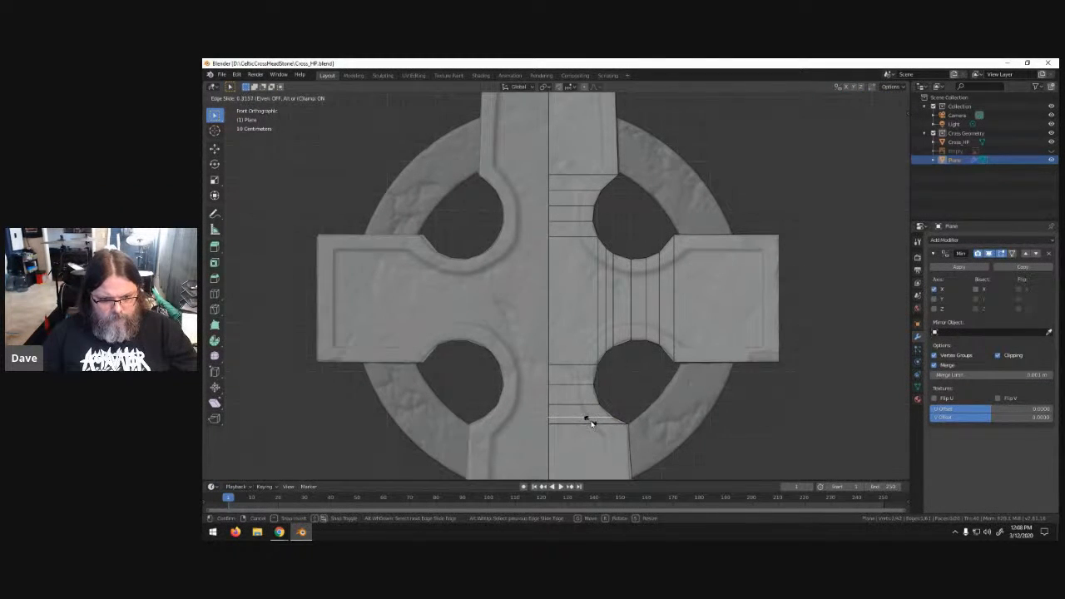
click(588, 418)
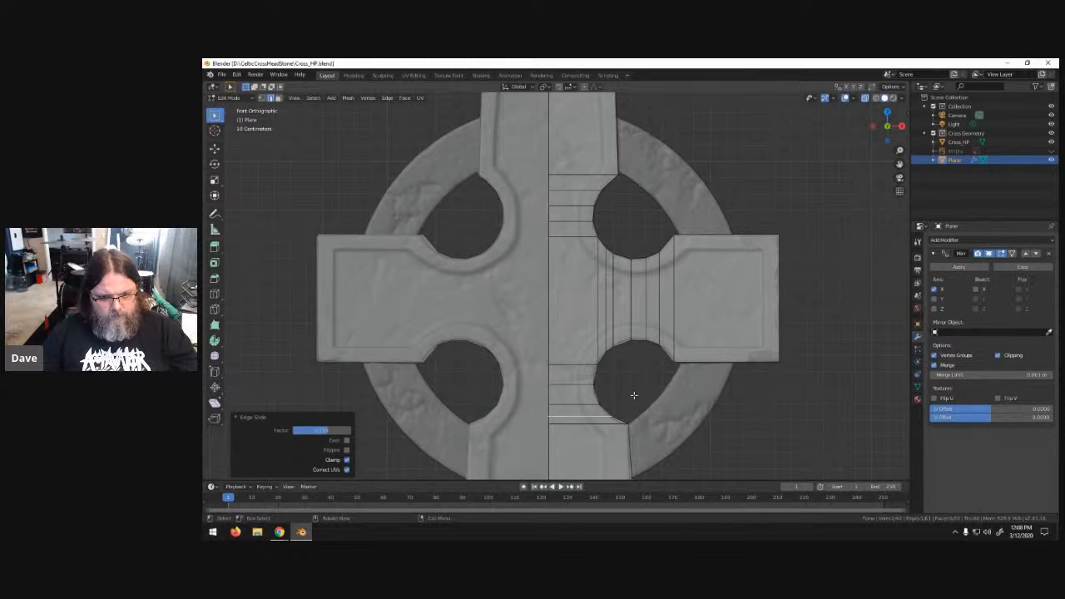
scroll(658, 406, down, 4)
click(662, 402)
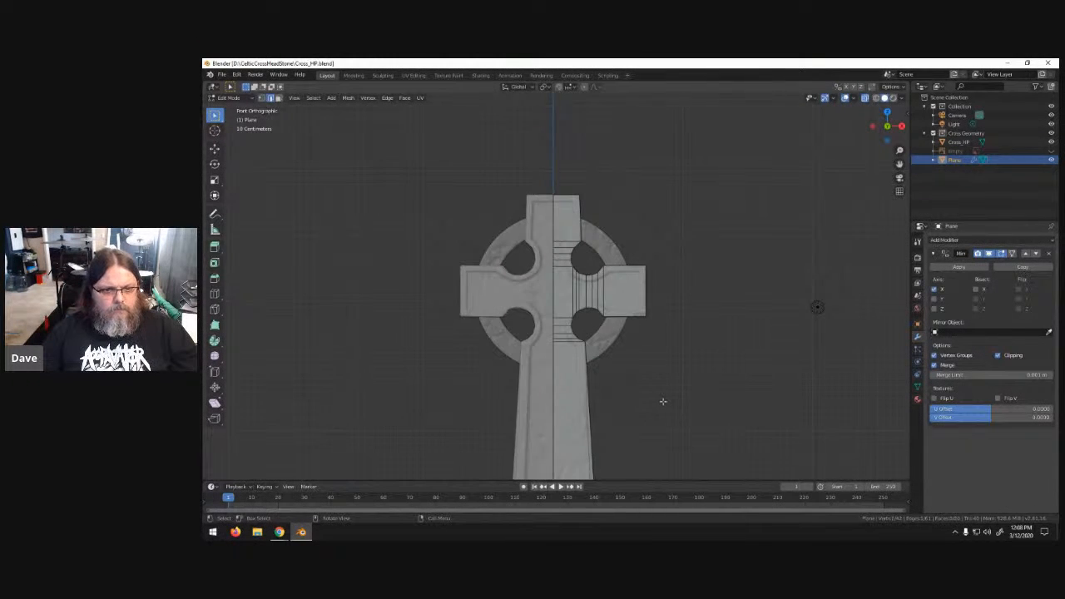
- Slide the lowest added edge loop beside the lower ring opening slightly back up
scroll(620, 366, up, 3)
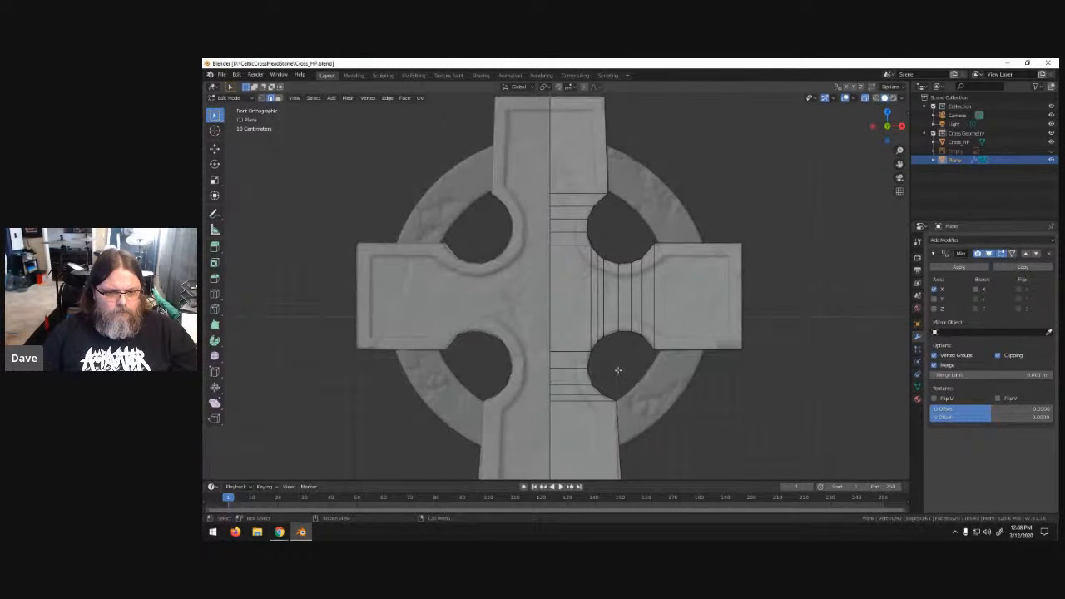
alt+click(588, 394)
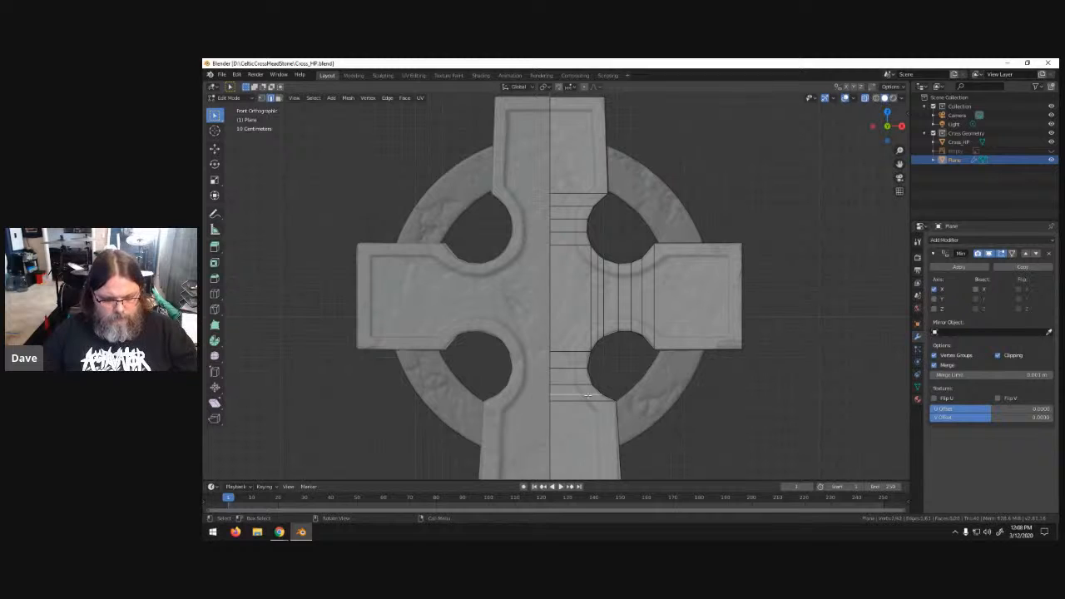
key(g)
key(g)
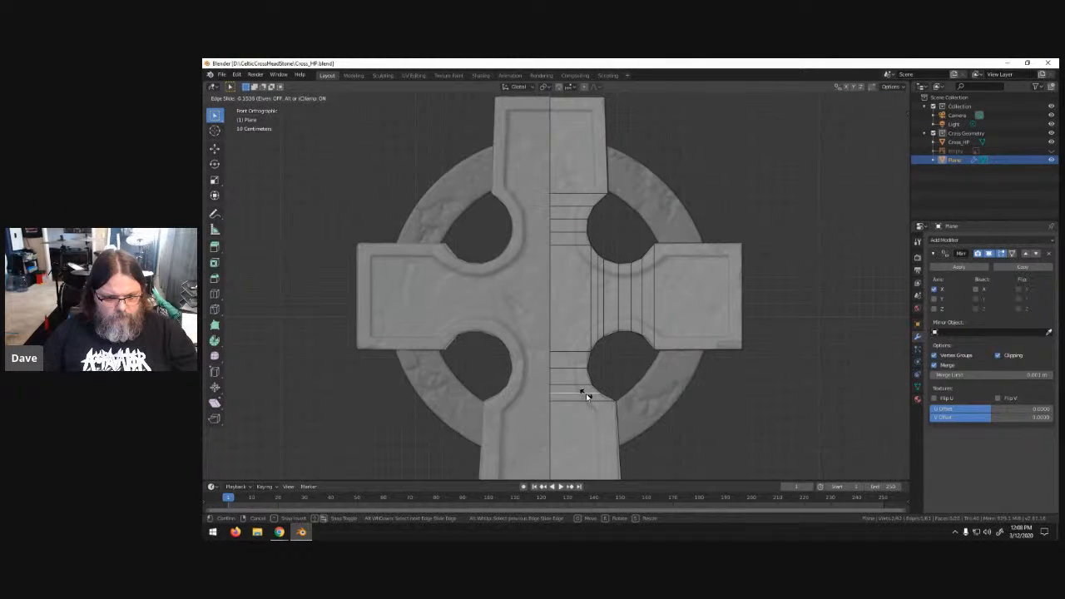
click(585, 394)
- Slide the edge loop above it slightly upward, by a factor of about 0.217, and clear the selection
click(581, 385)
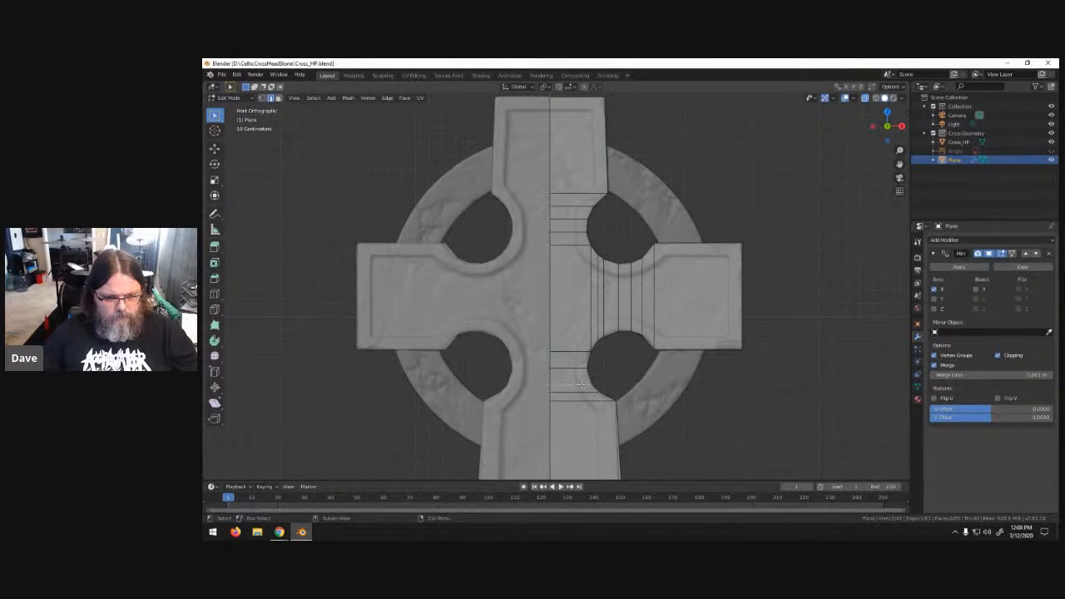
key(g)
key(g)
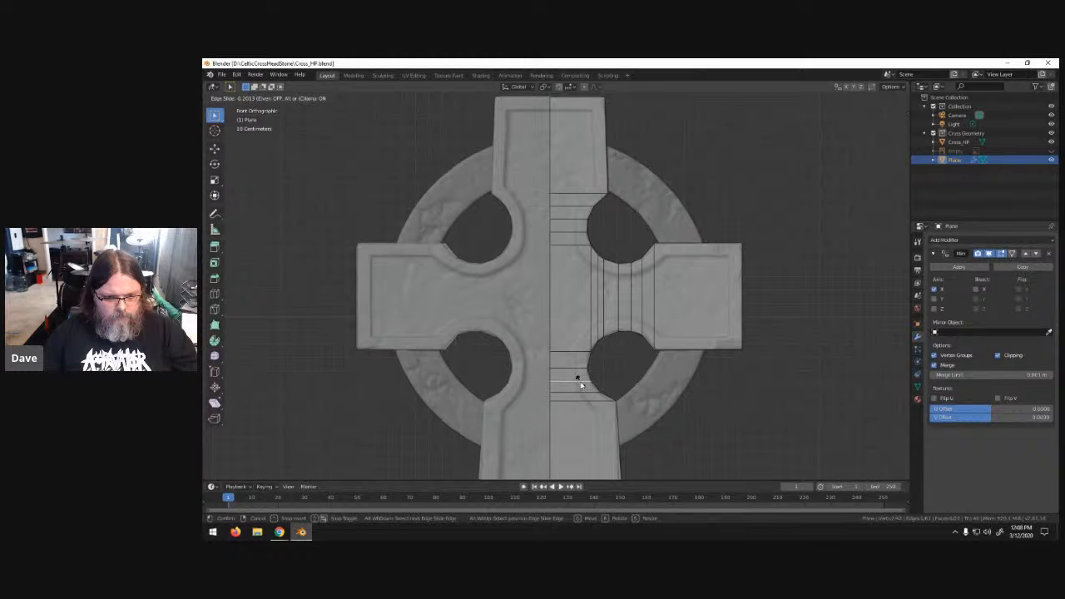
click(580, 382)
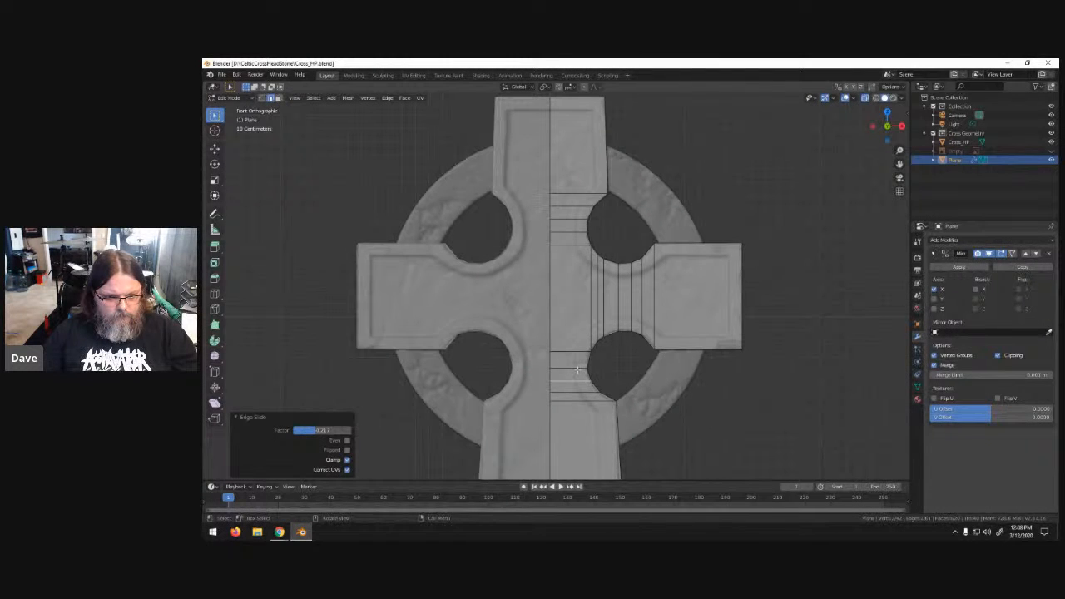
click(702, 416)
- Select the low-poly shaft and cross head above the base and move them along Y to the sculpted cross's front face, then clear the selection
scroll(707, 411, down, 6)
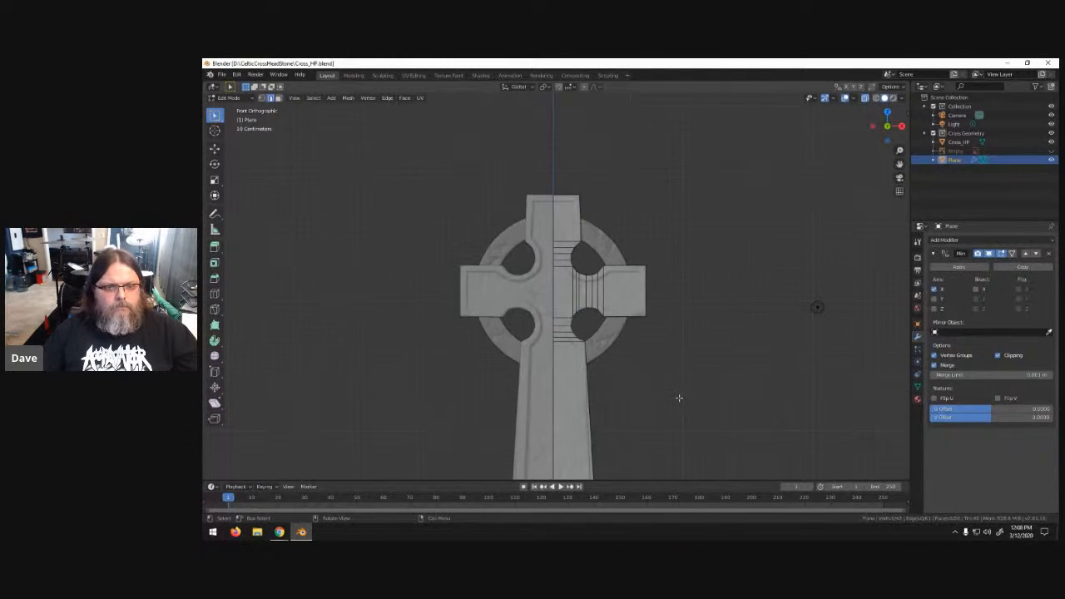
shift+middle_drag(652, 433, 602, 252)
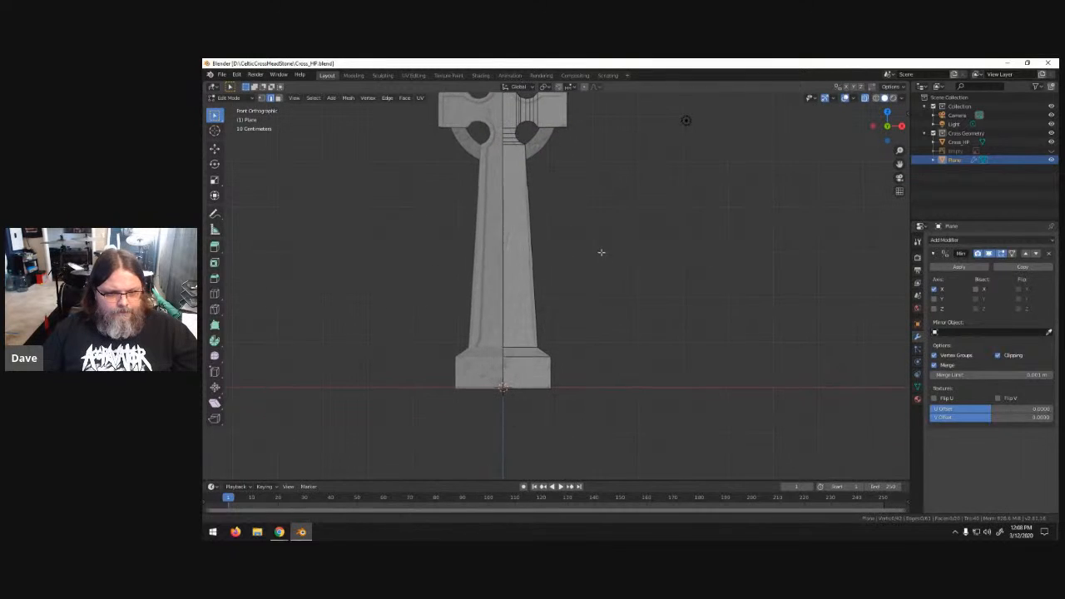
scroll(595, 317, up, 1)
middle_drag(599, 311, 553, 386)
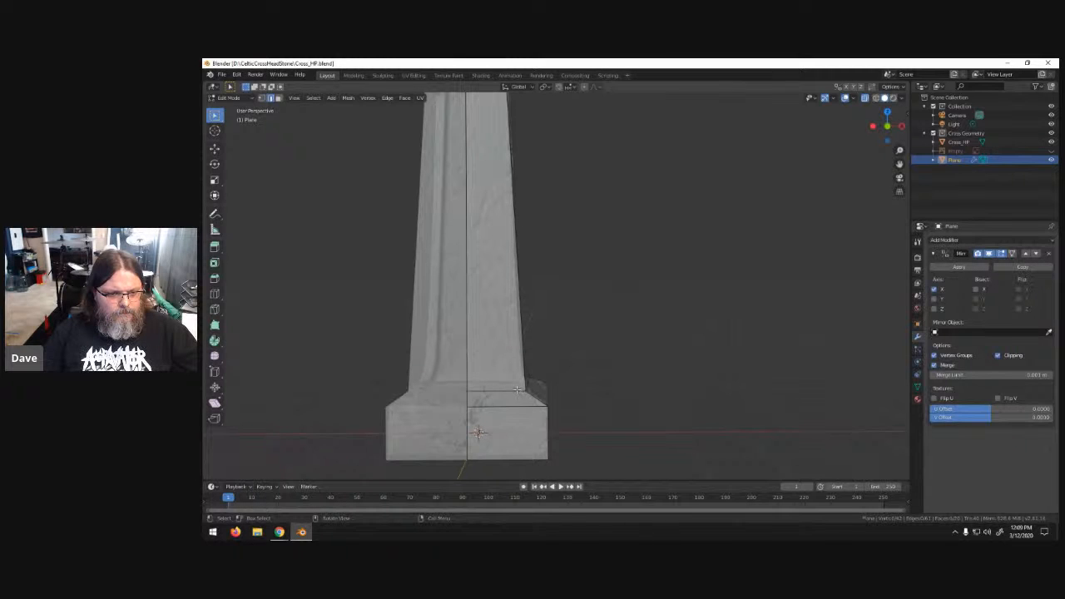
scroll(522, 385, down, 2)
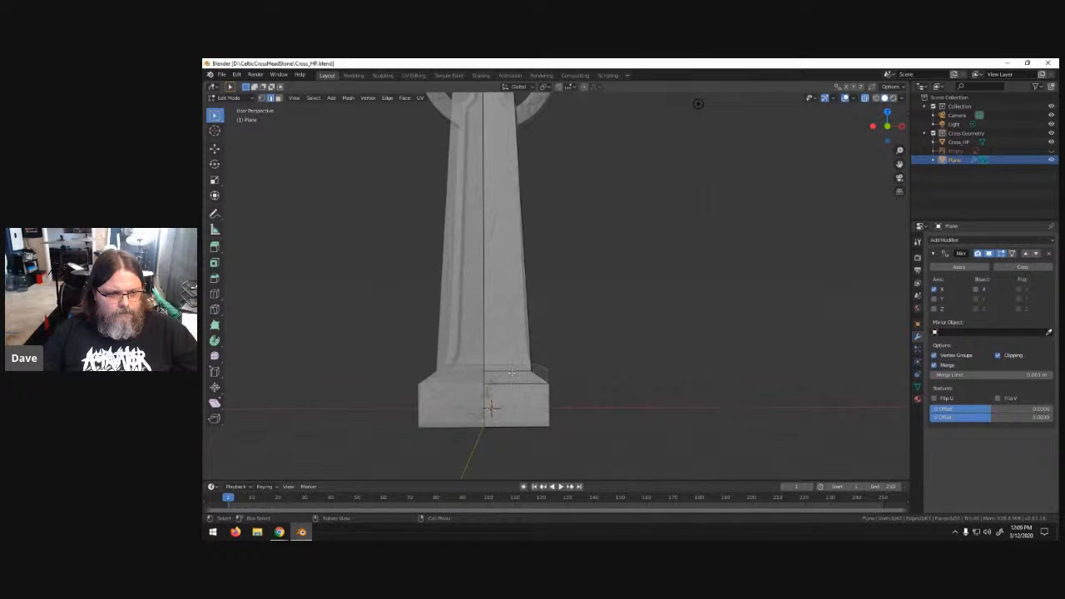
shift+middle_drag(541, 217, 596, 362)
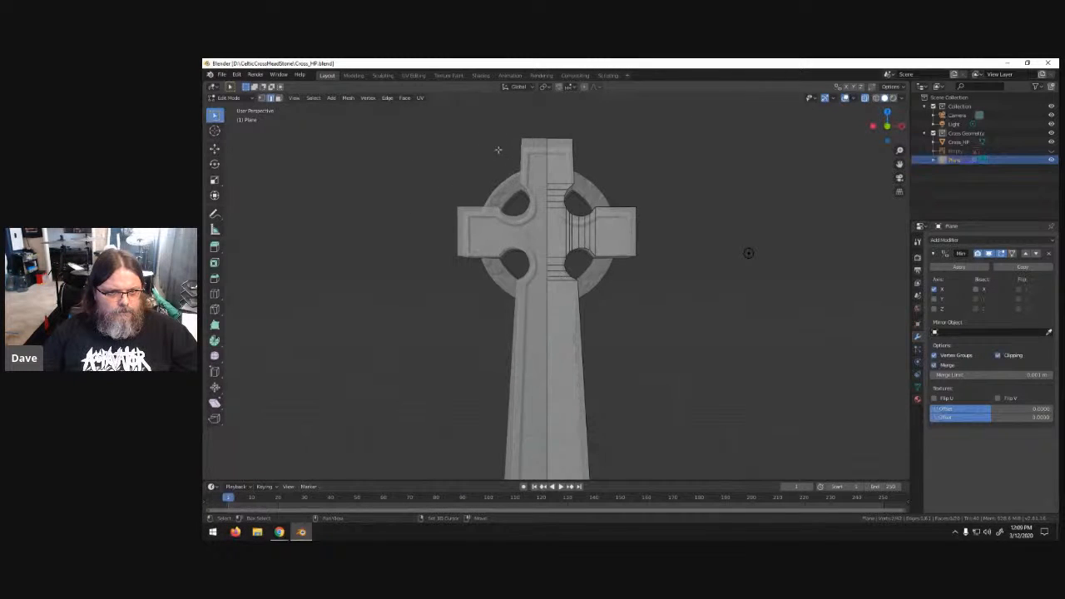
drag(501, 133, 654, 299)
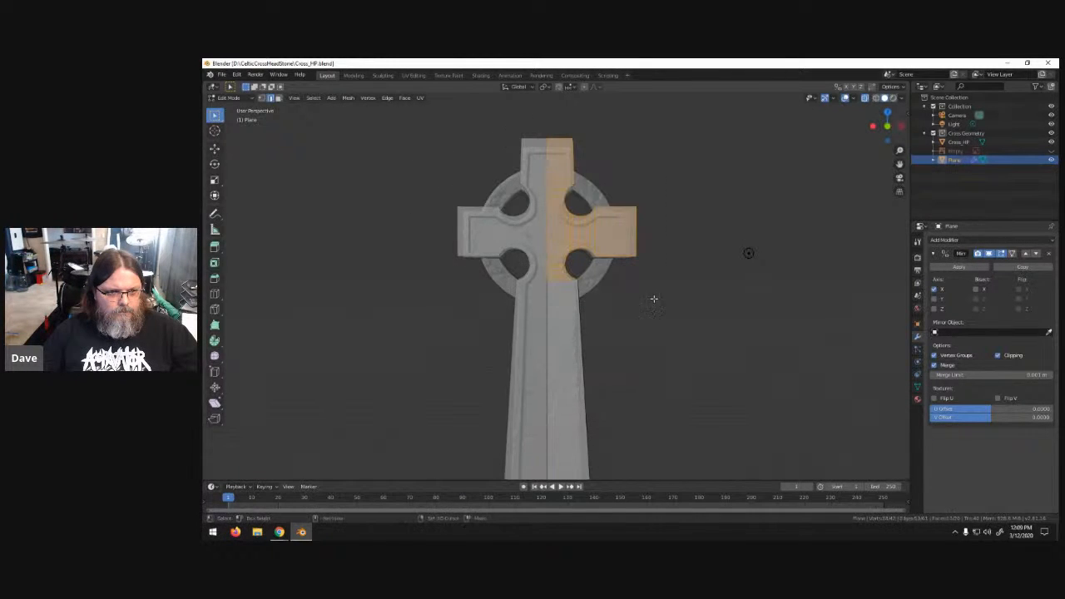
drag(578, 325, 656, 397)
middle_drag(657, 396, 539, 254)
key(KP_3)
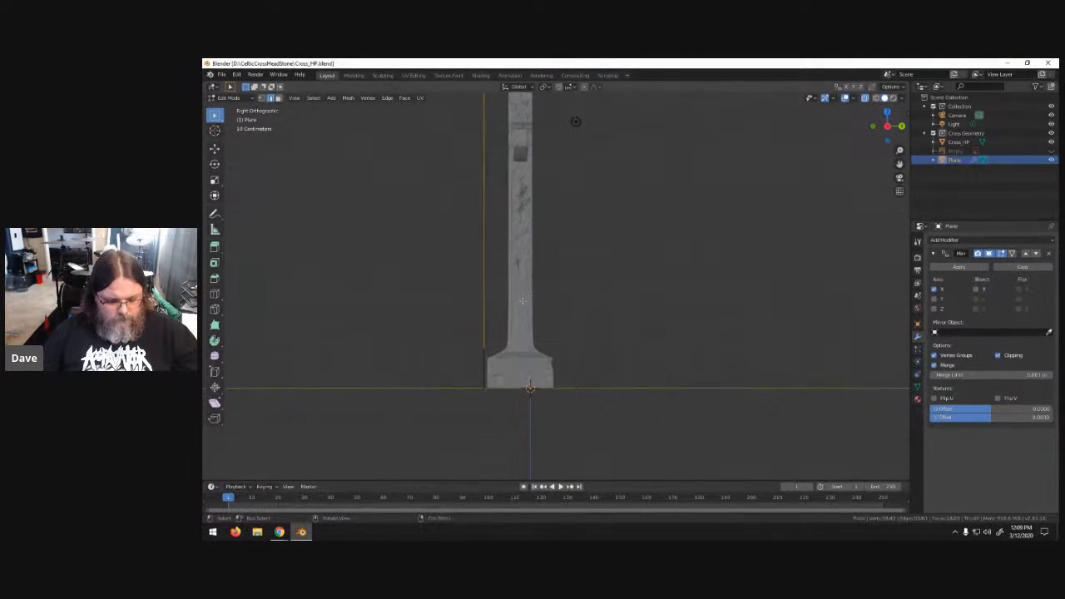
key(g)
key(y)
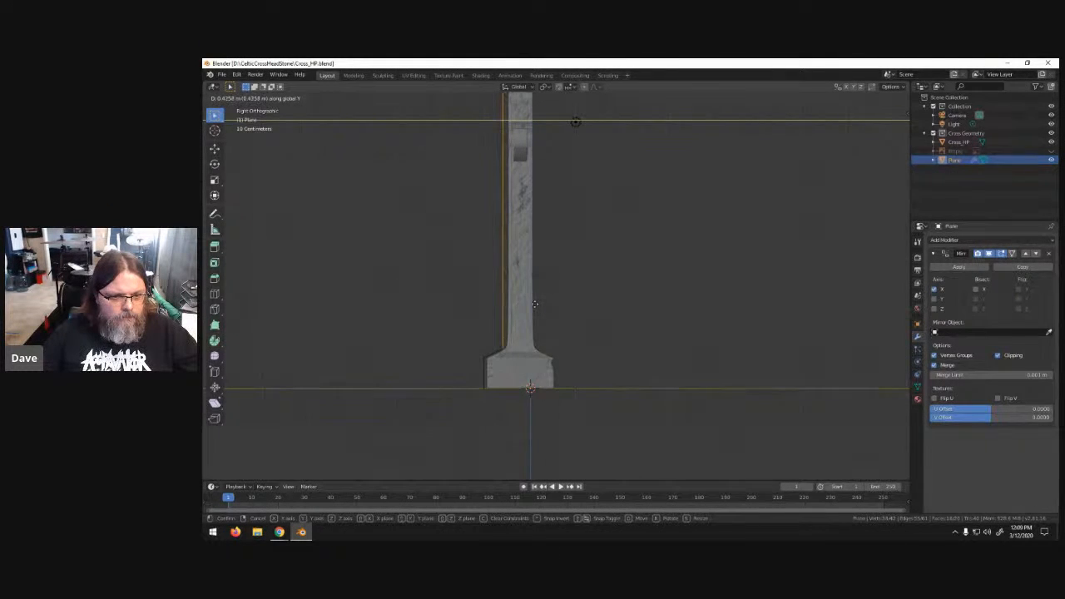
click(532, 301)
key(g)
key(y)
right_click(513, 338)
middle_drag(477, 350, 654, 374)
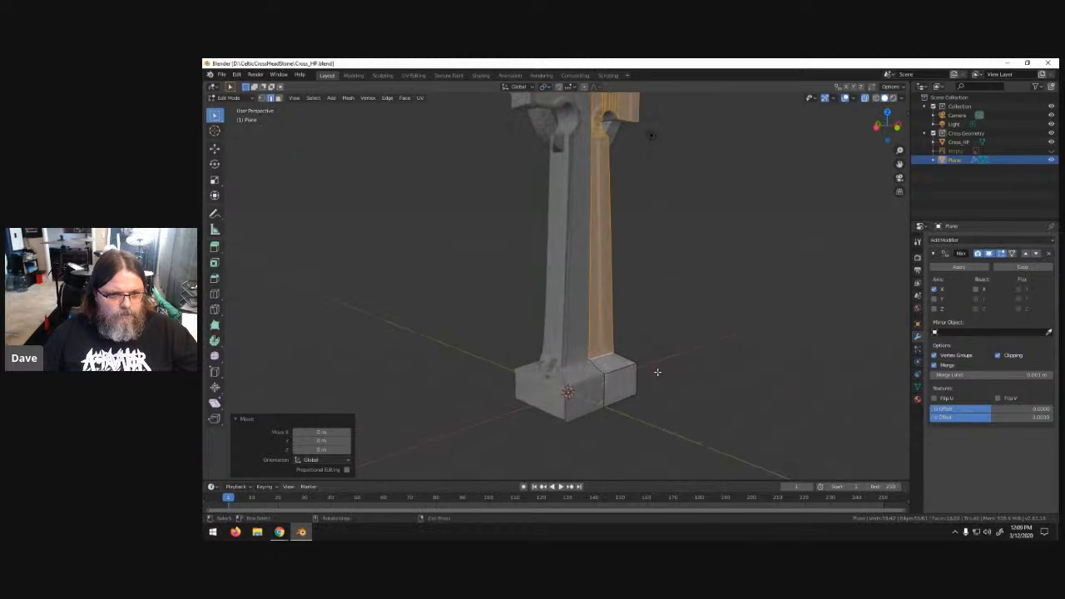
scroll(652, 352, down, 1)
click(697, 291)
- Duplicate the connected low-poly front half in place and rotate the copy 180 degrees about Z
middle_drag(712, 285, 606, 293)
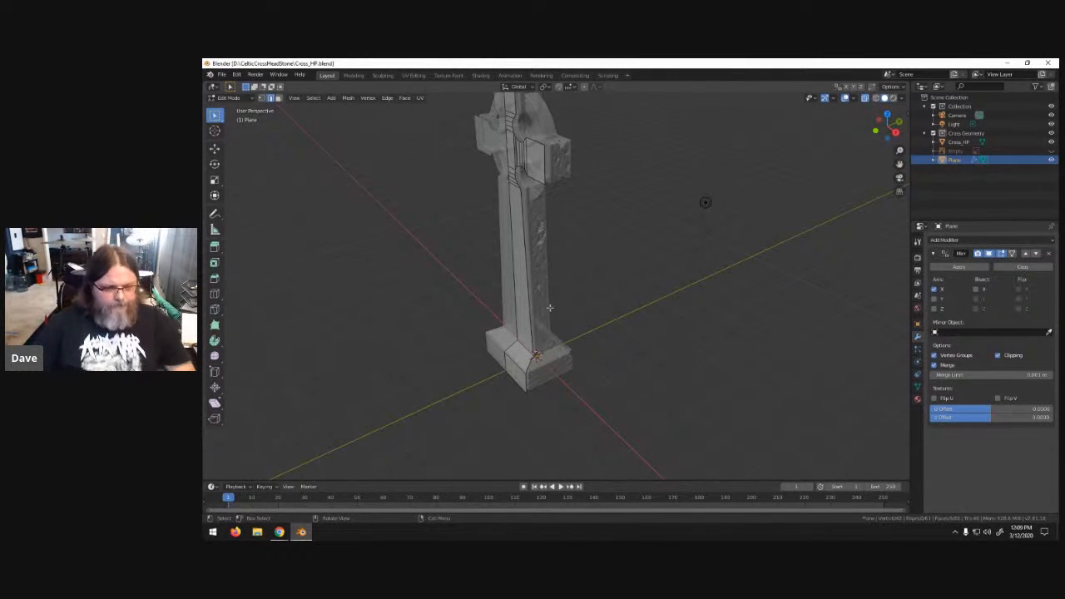
scroll(540, 204, down, 1)
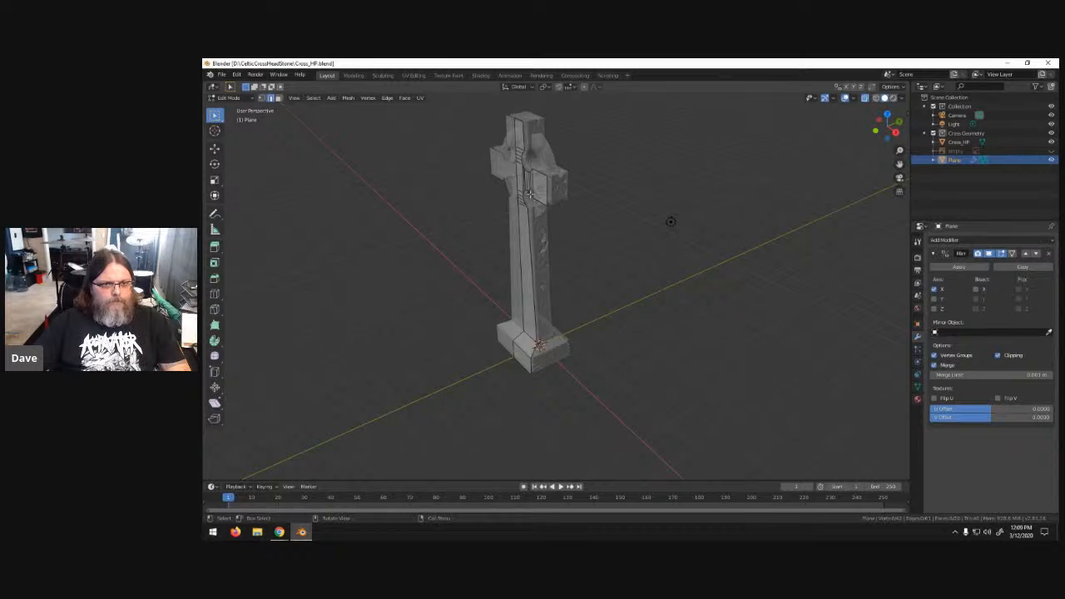
key(l)
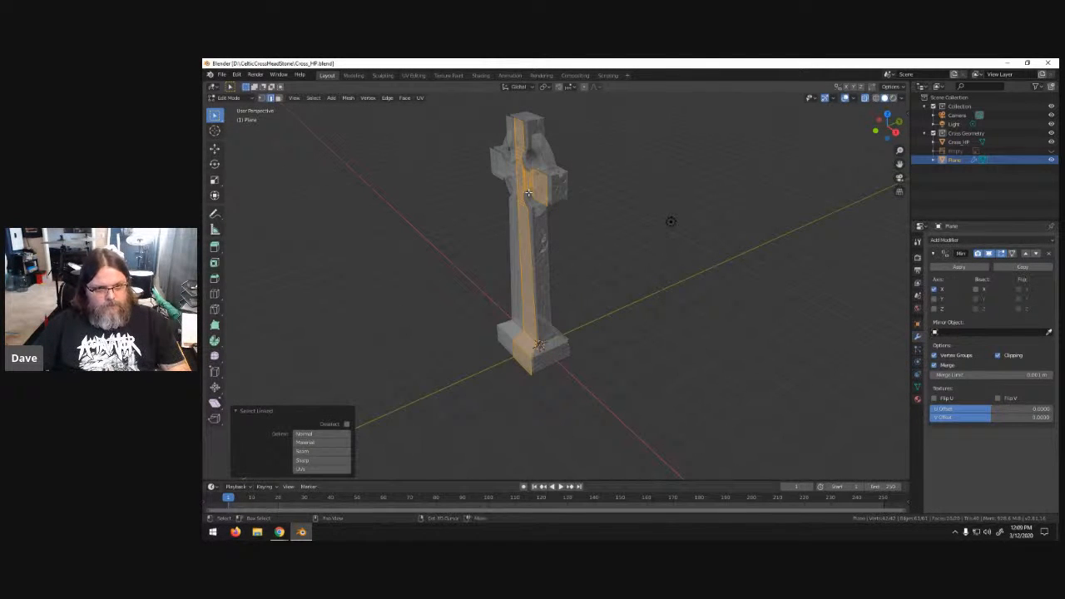
key(shift+d)
right_click(527, 193)
text(rz)
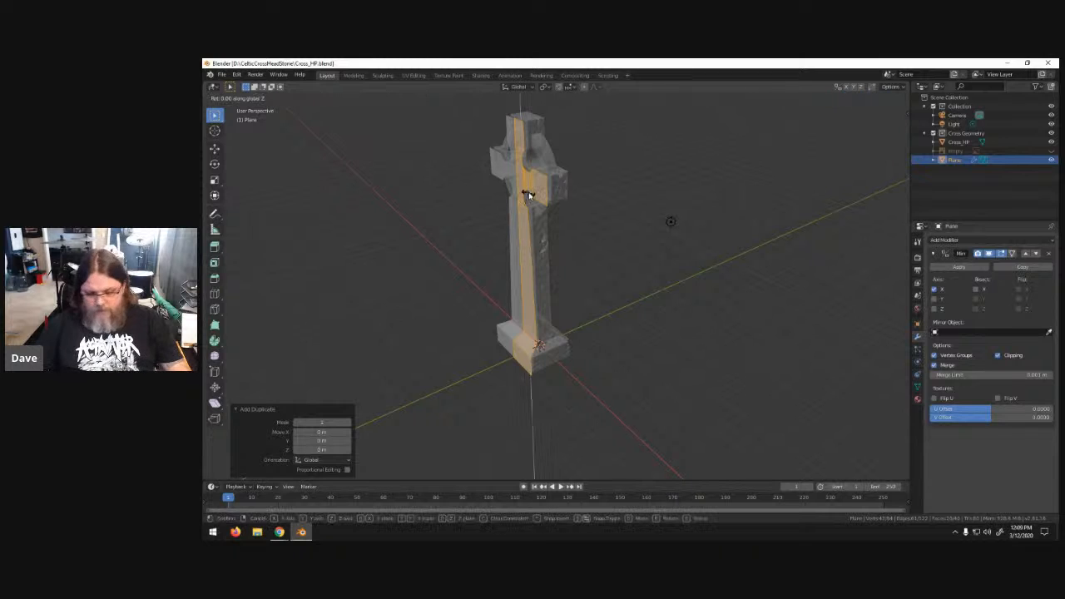
text(180)
key(Return)
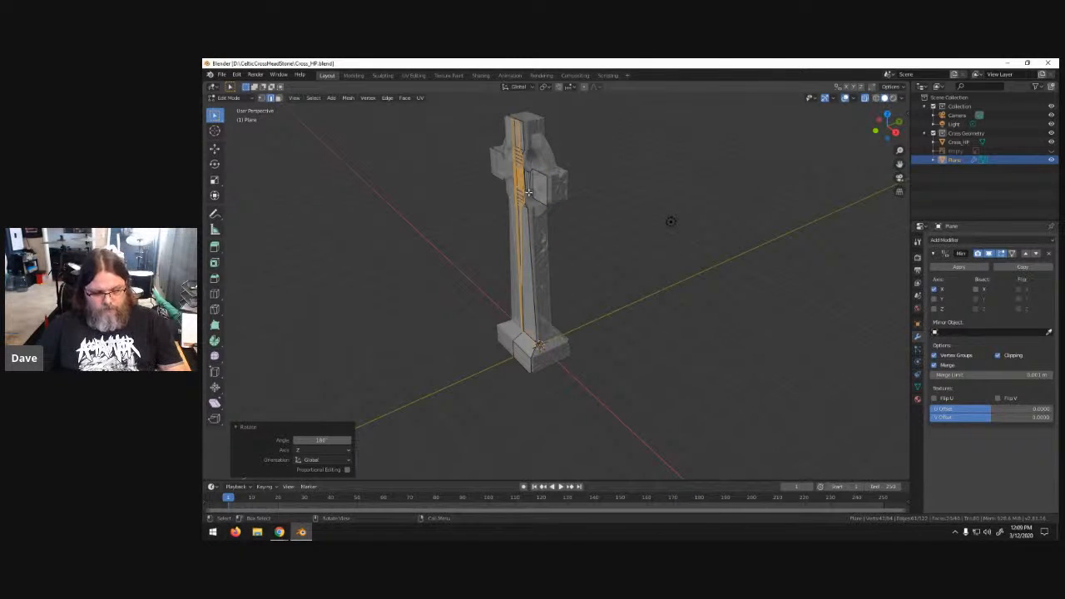
- Try moving the rotated copy along Y, cancel it, undo the rotation and duplication, and clear the selection
key(g)
key(y)
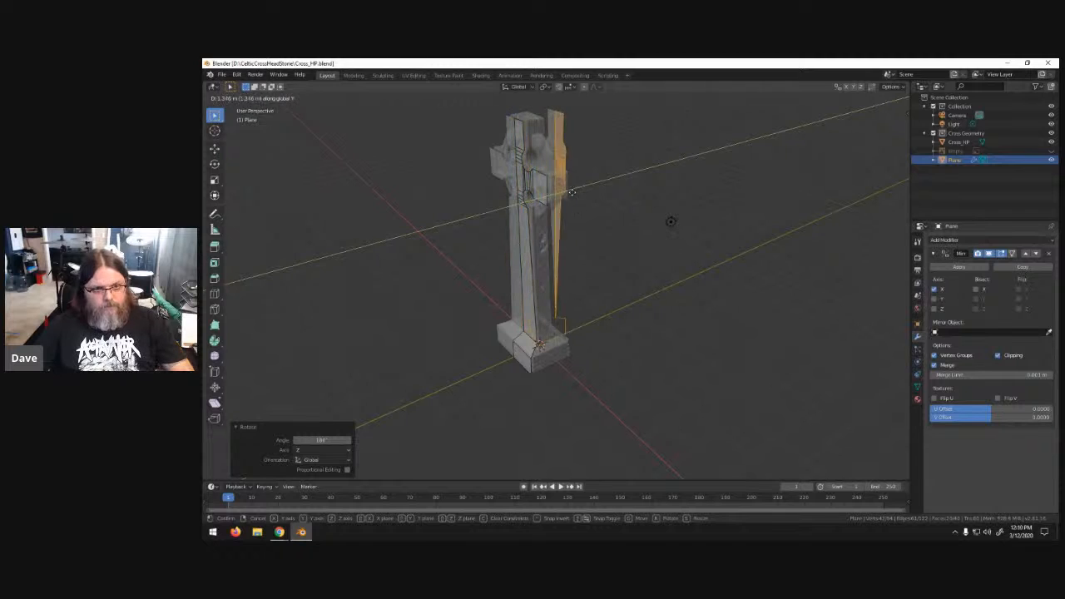
right_click(594, 193)
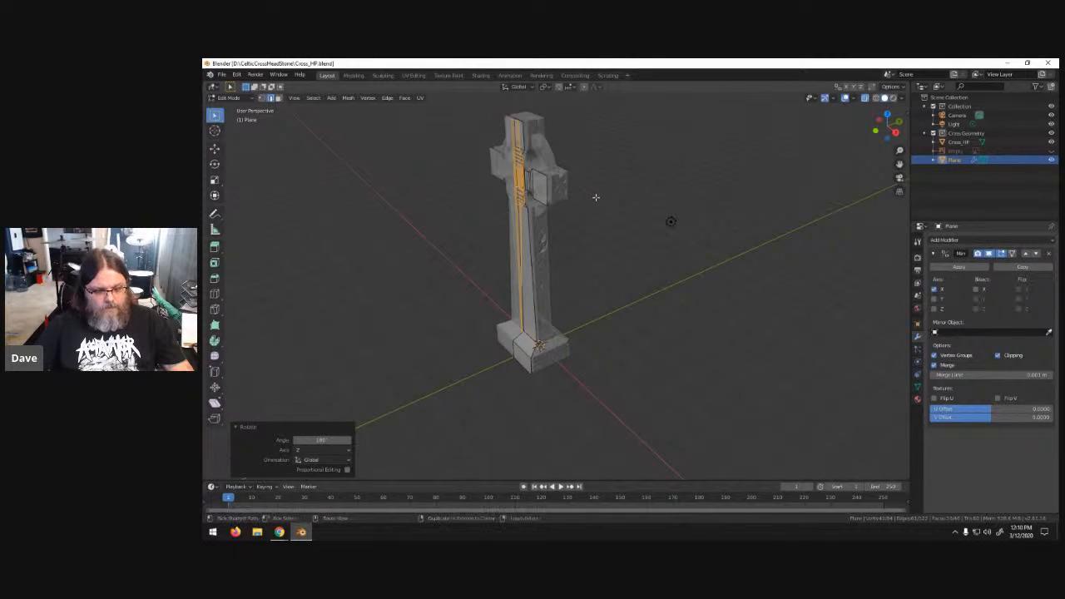
key(ctrl+z)
key(ctrl+z)
click(596, 221)
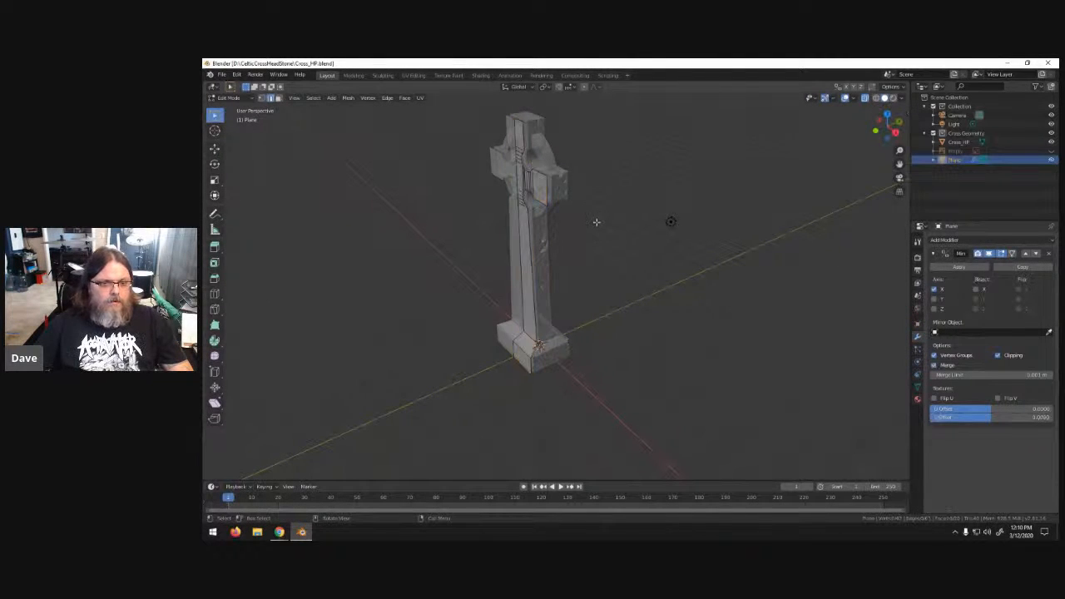
- Return to Object Mode, apply the low-poly object's Mirror modifier, and shade the object smooth
middle_drag(577, 247, 637, 252)
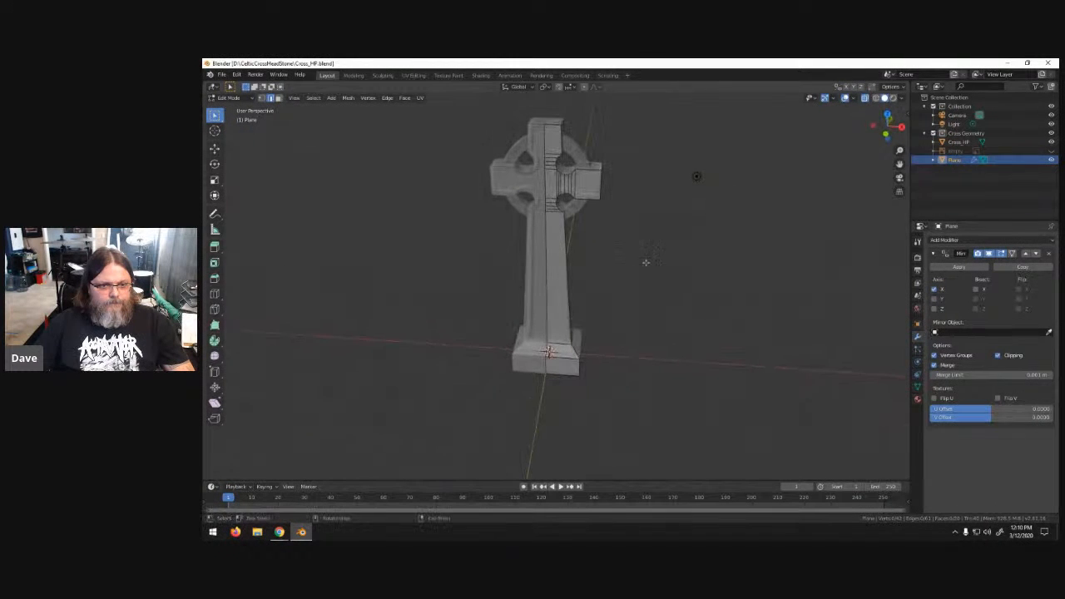
key(Tab)
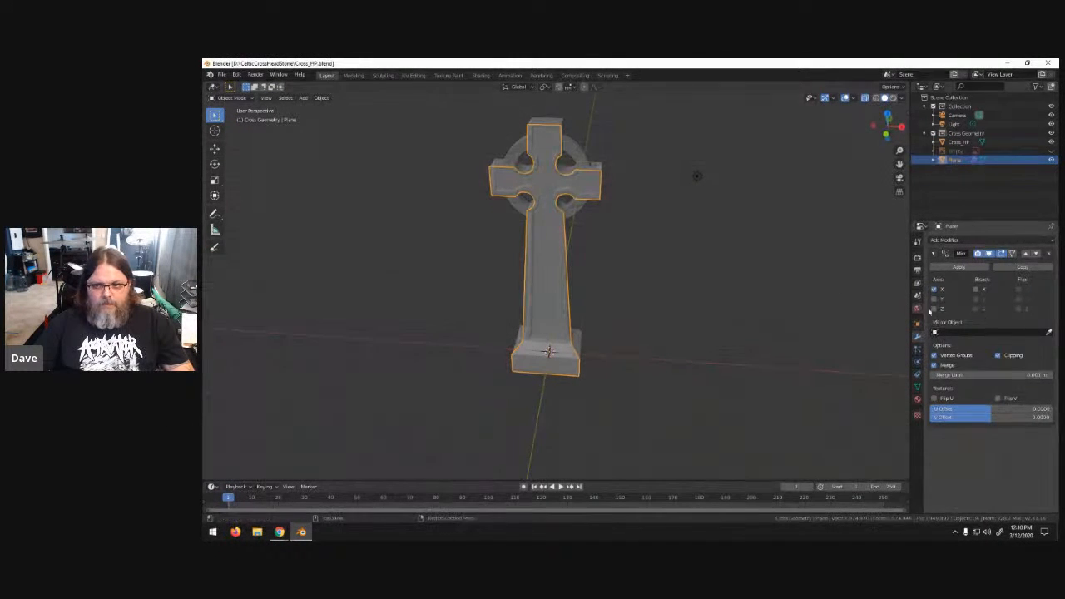
middle_drag(822, 286, 718, 295)
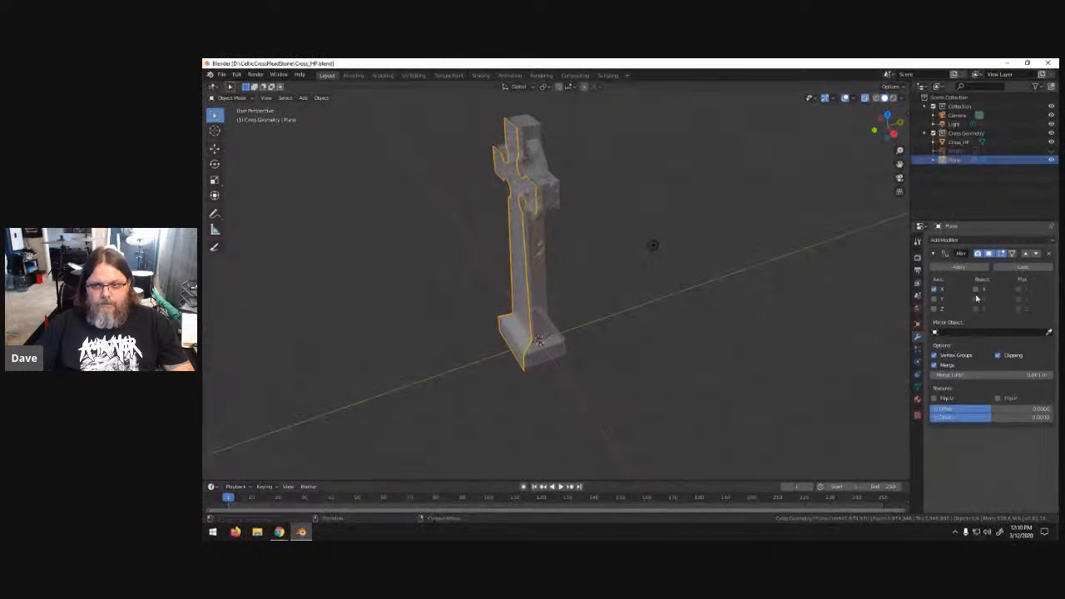
click(957, 267)
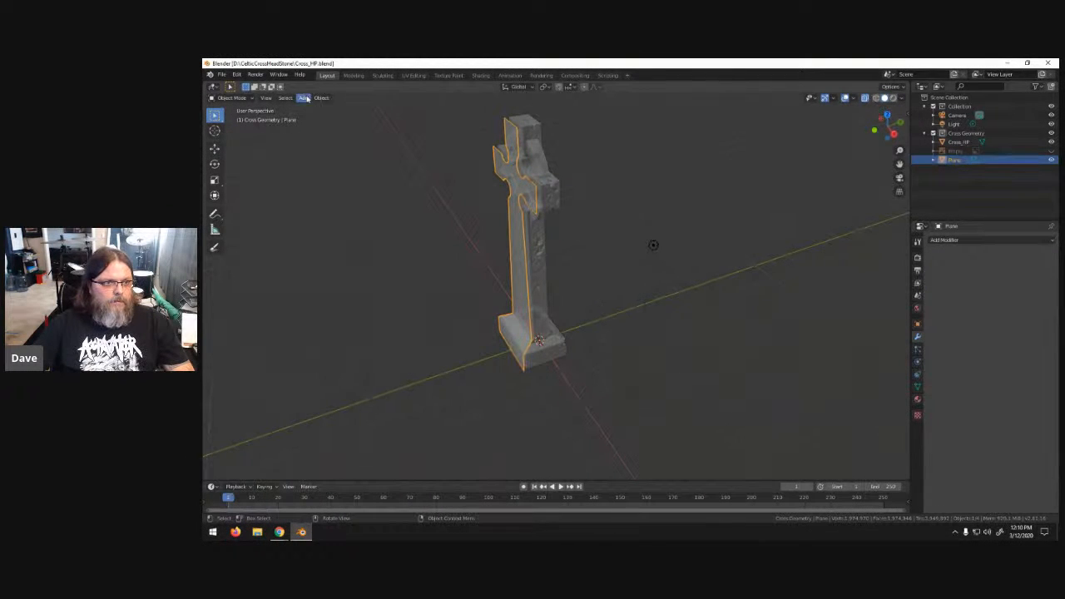
click(322, 98)
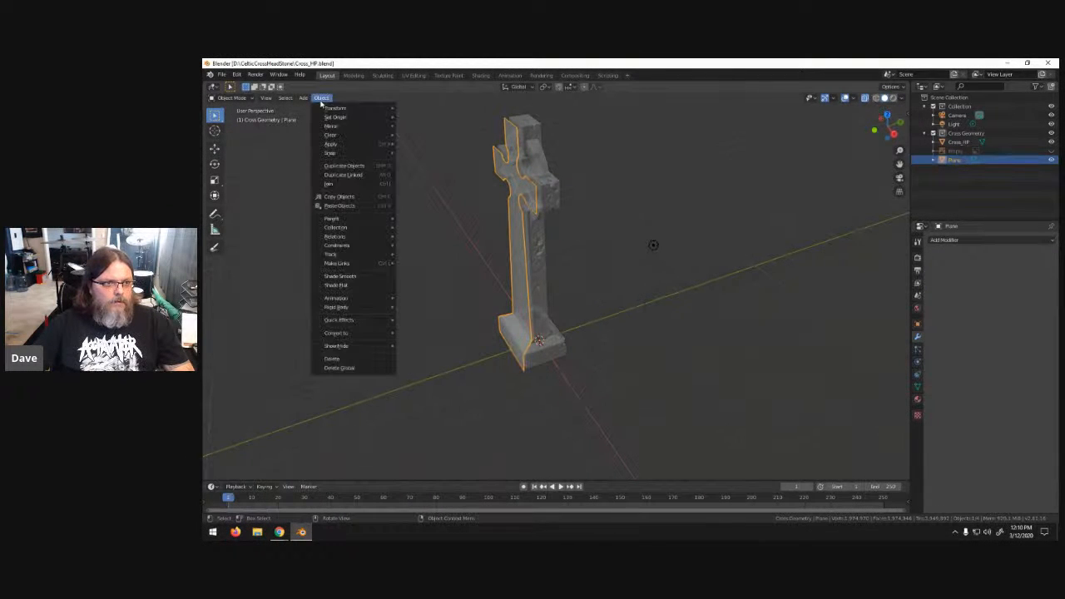
click(355, 278)
- Duplicate the entire low-poly front mesh in place in Edit Mode and rotate the copy 180 degrees about Z
middle_drag(568, 276, 604, 262)
key(Tab)
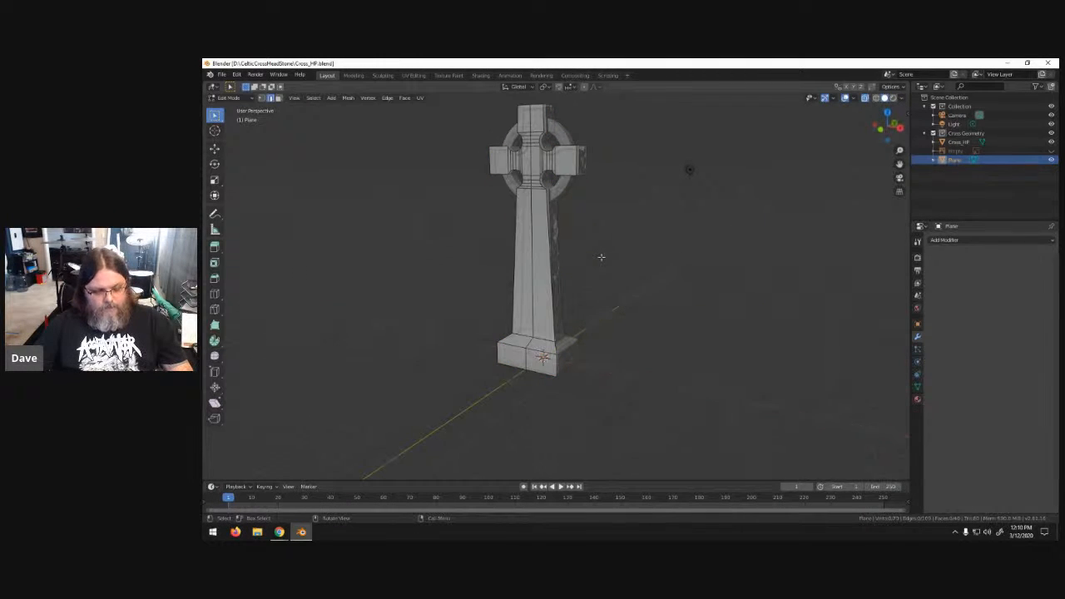
key(a)
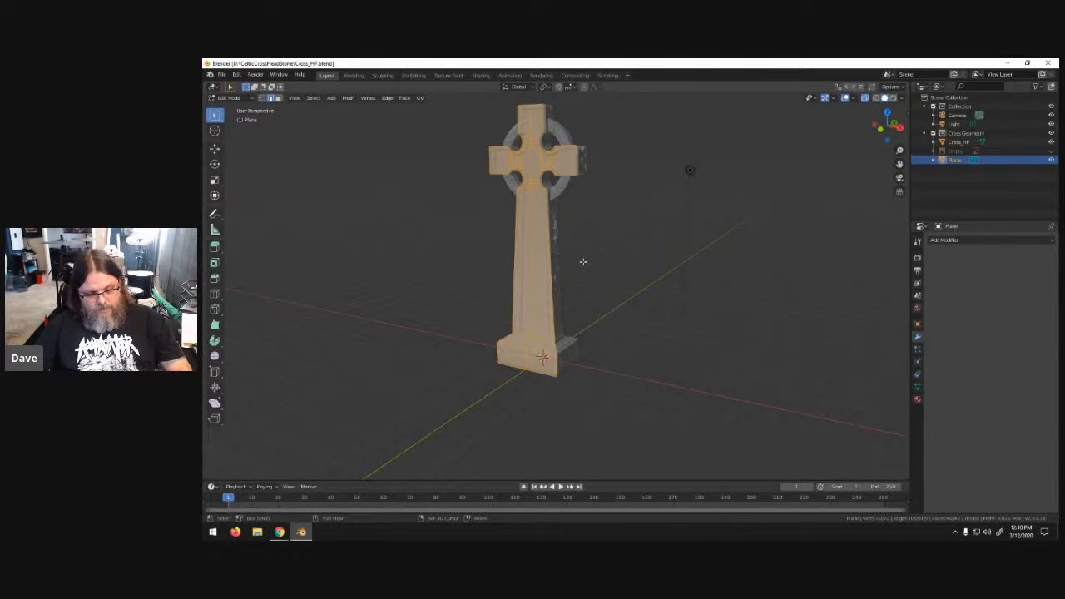
key(shift+d)
key(Escape)
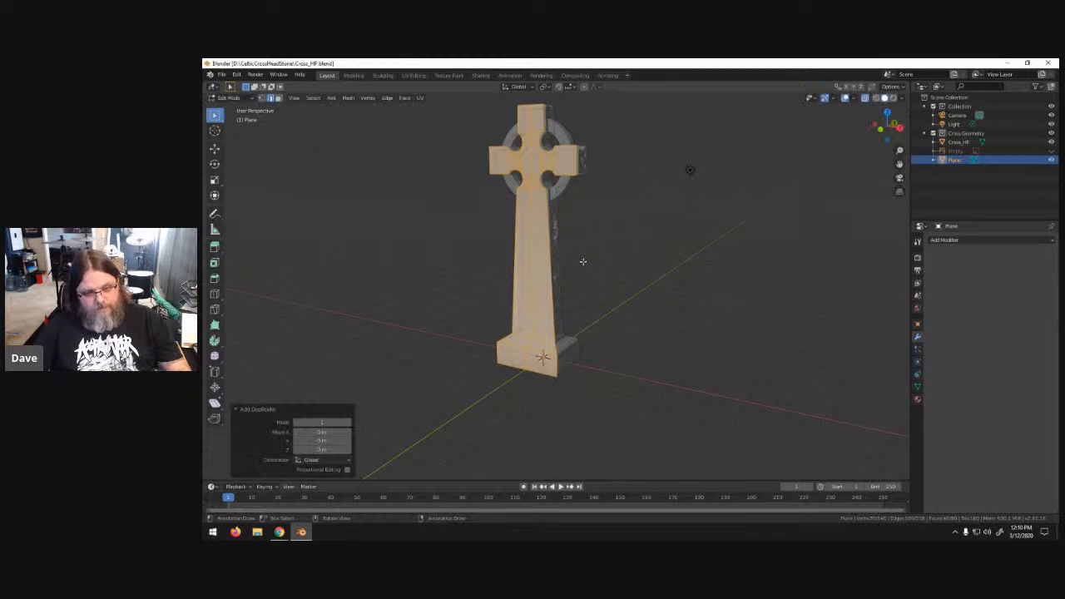
text(rz180)
key(Return)
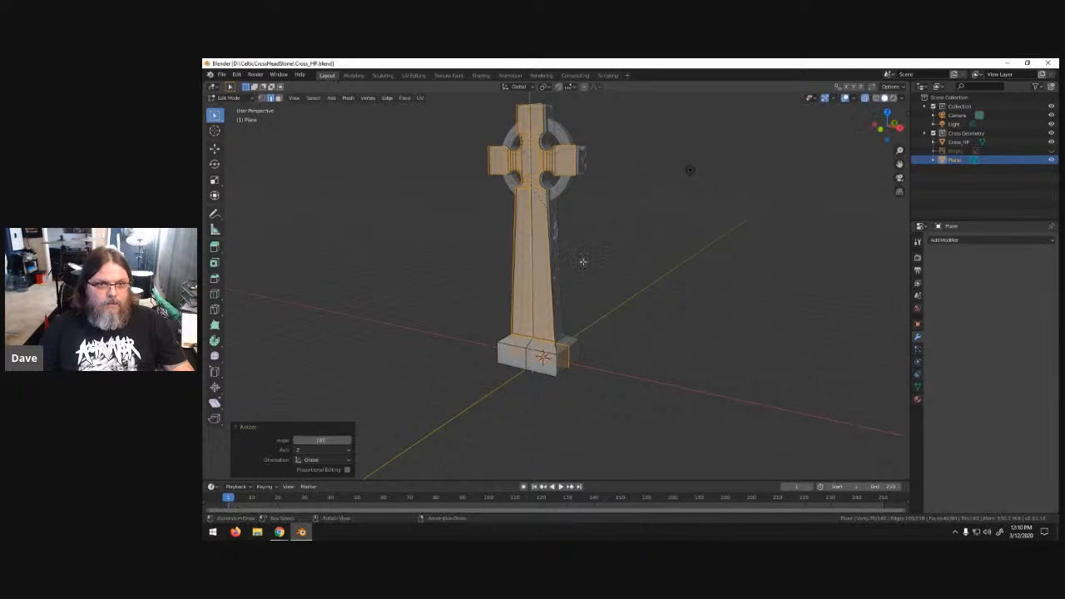
- Move the rotated copy about 0.827 m along Y to the sculpted cross's back face and clear the selection
key(KP_3)
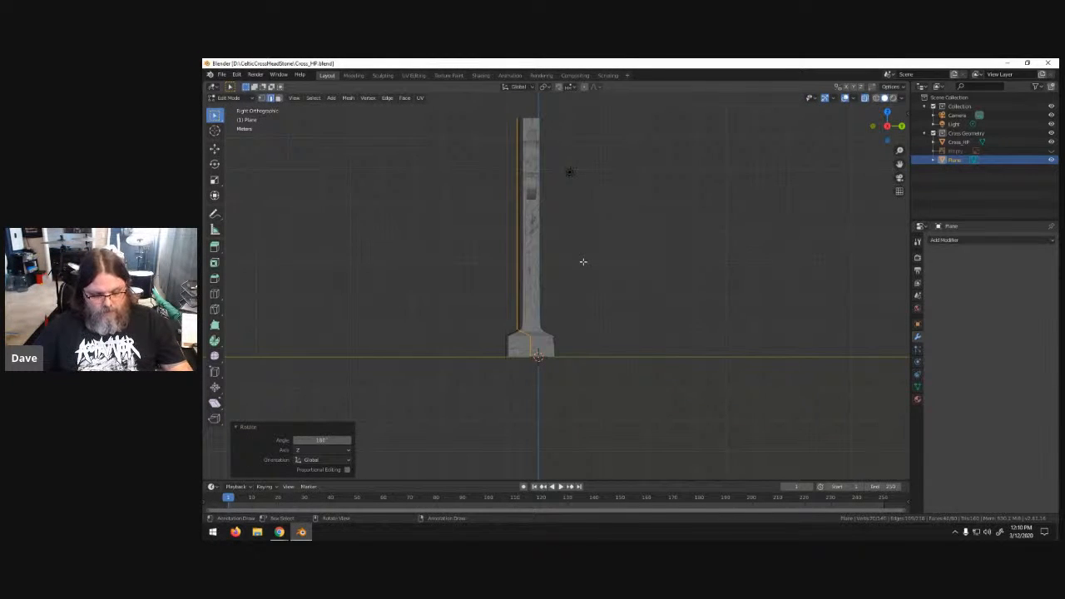
key(g)
key(y)
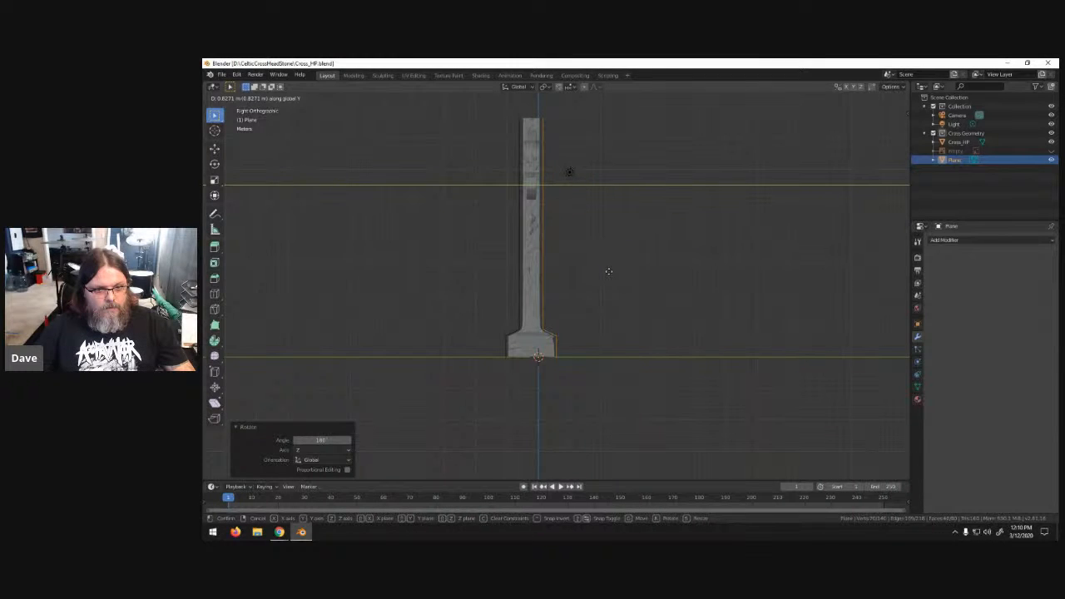
click(608, 271)
middle_drag(571, 308, 634, 334)
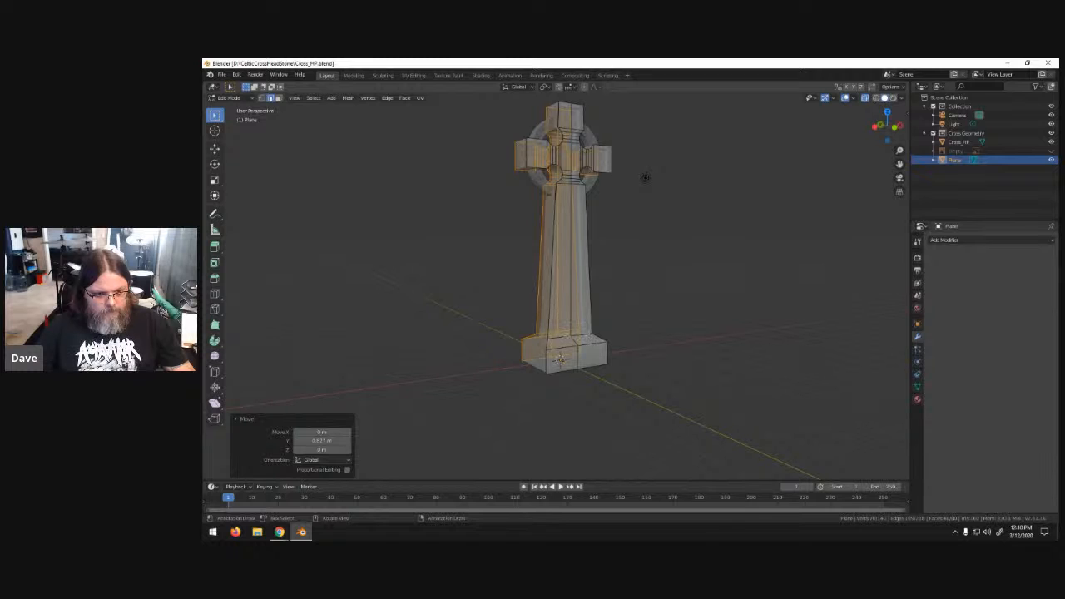
key(alt+a)
- Select the edges where the low-poly shaft meets the base, front and back, and raise them about 0.03 m along Z
middle_drag(645, 176, 507, 154)
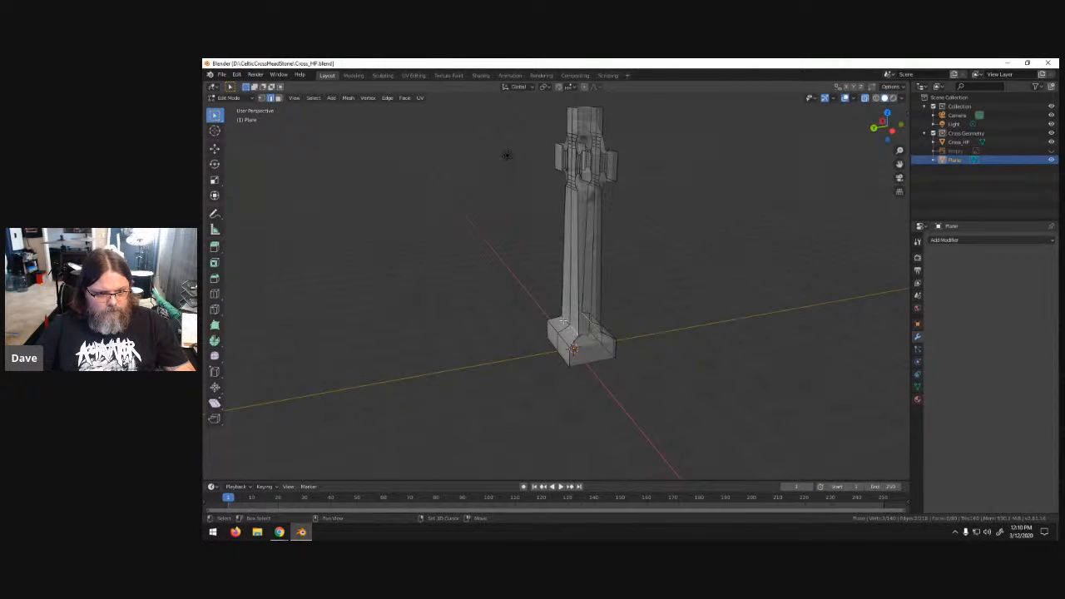
key(KP_1)
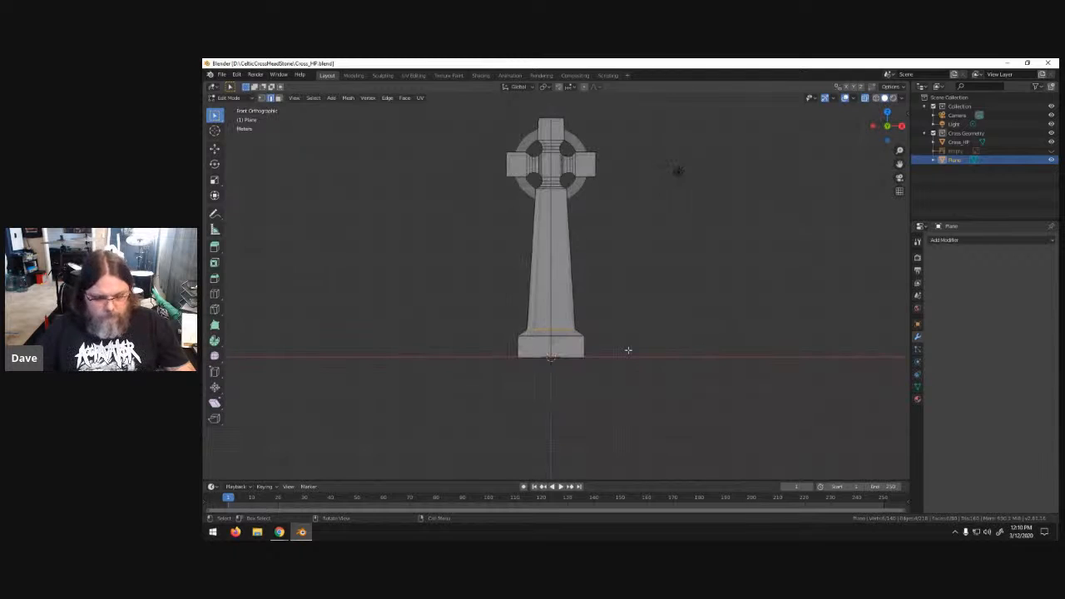
key(KP_3)
scroll(590, 340, up, 4)
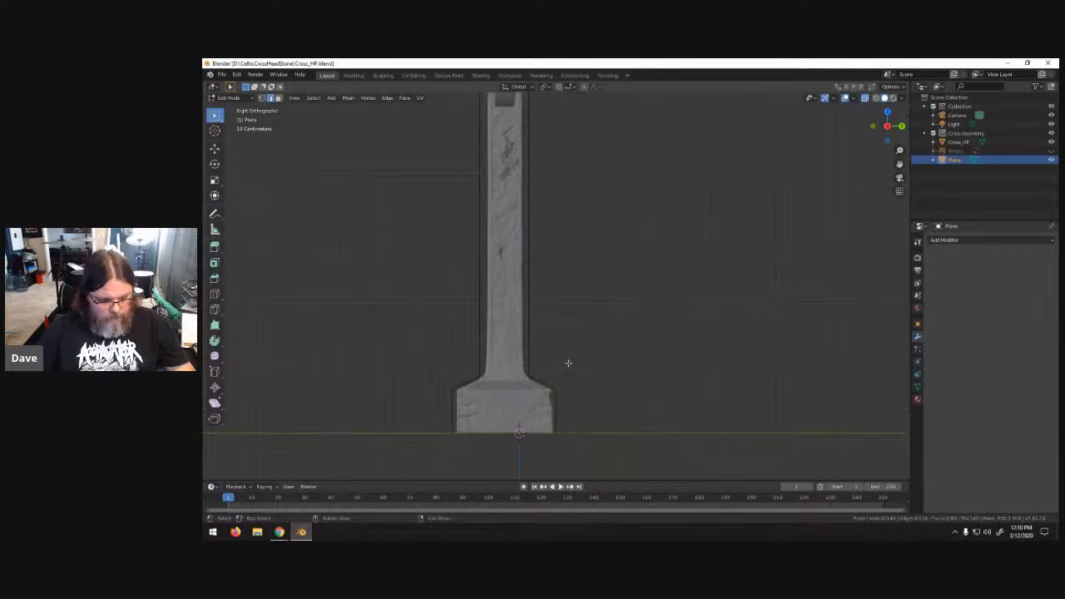
key(g)
key(z)
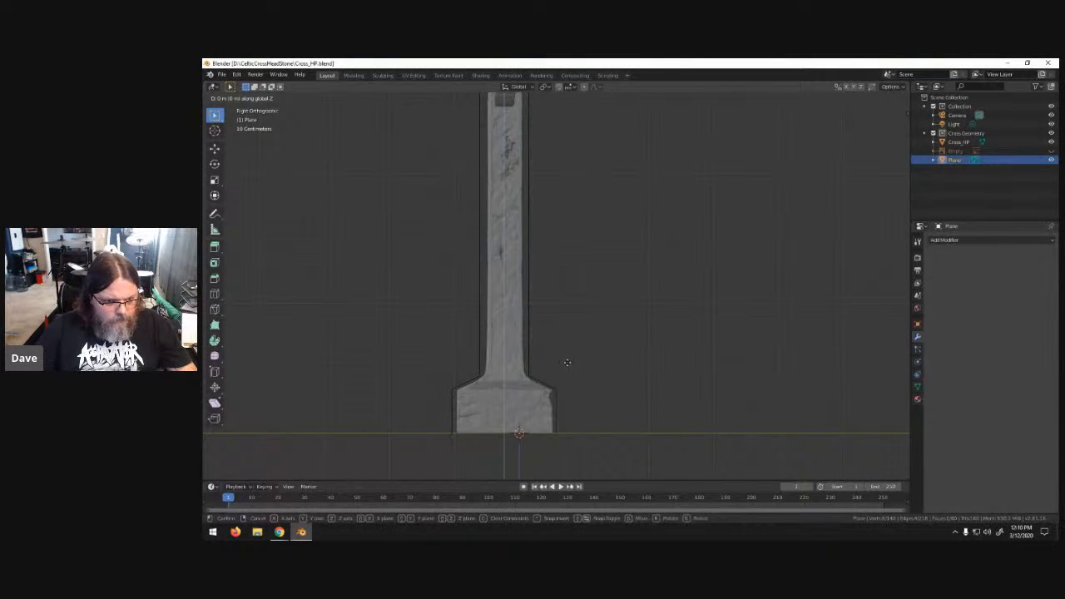
click(567, 358)
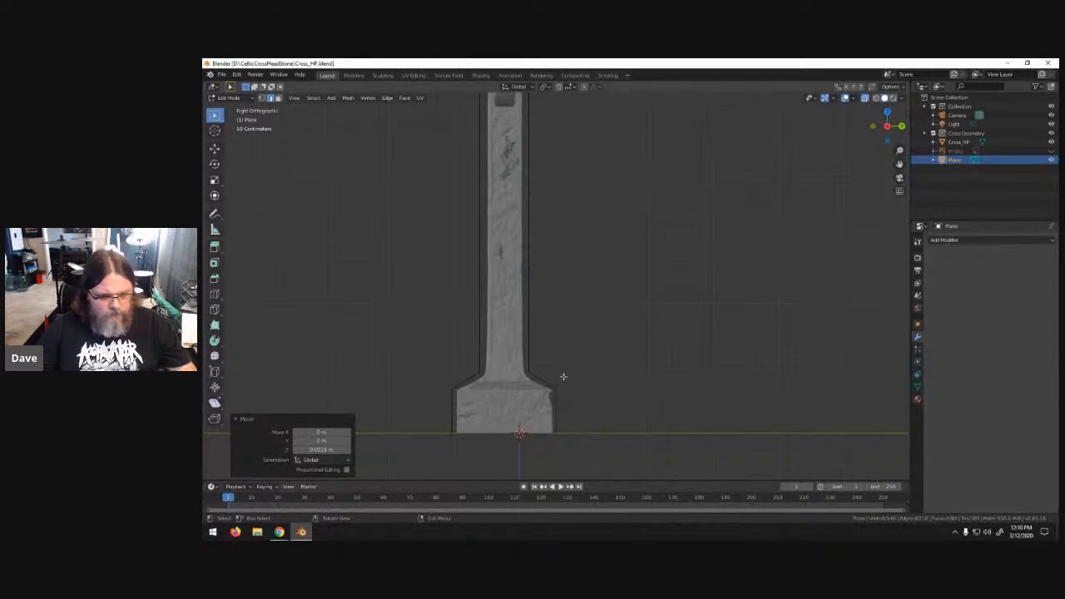
- Select the linked back mesh and move it about -0.02 m along Y, closer to the sculpted back face
key(l)
key(g)
key(y)
click(607, 387)
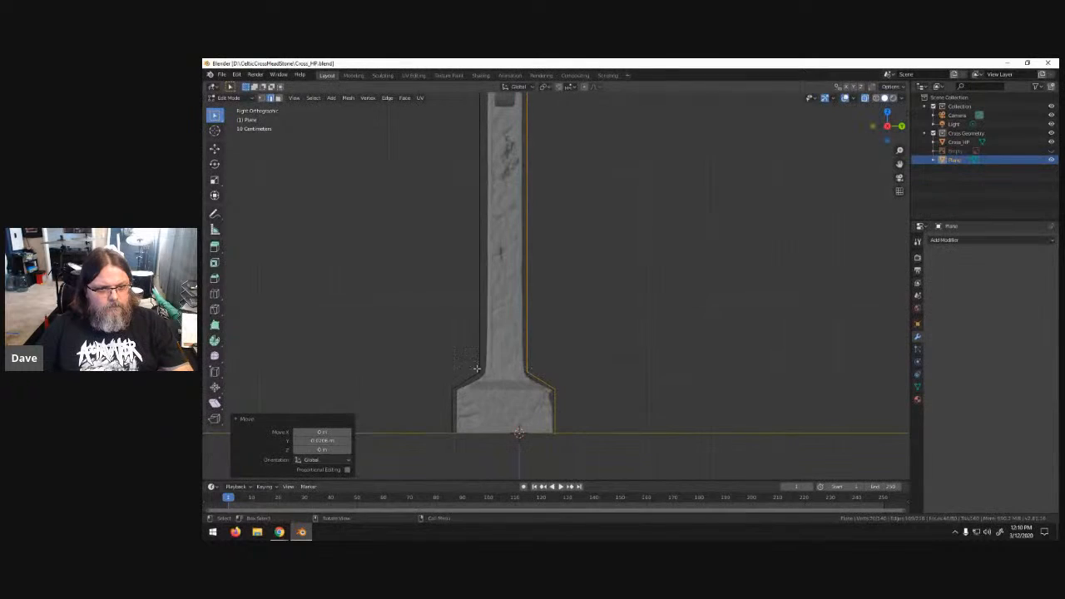
- Select only the linked front mesh and move it about 0.055 m along Y, closer to the sculpted front face
click(447, 385)
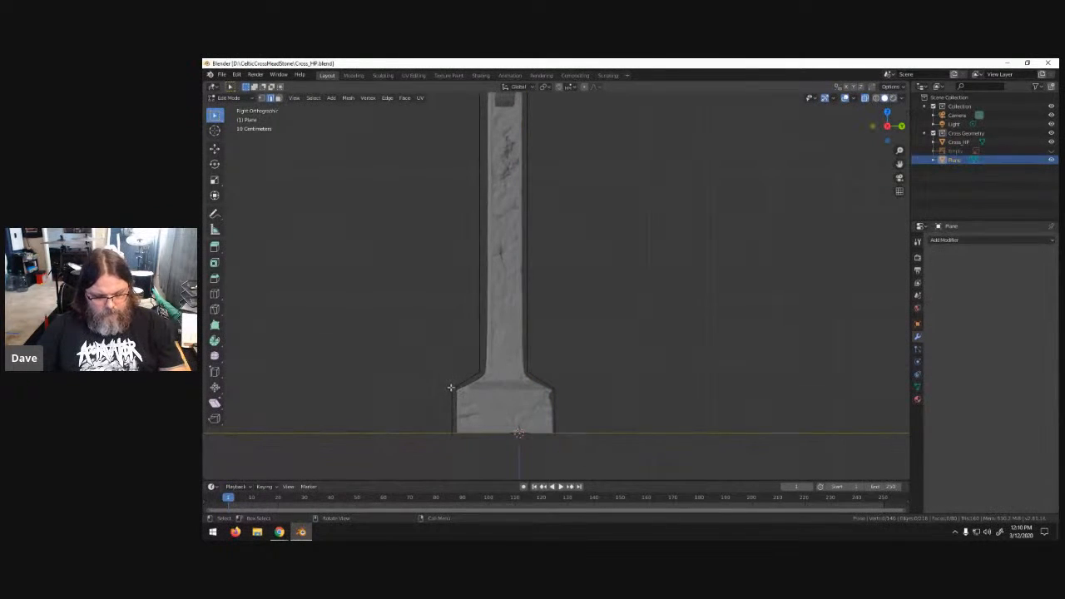
key(l)
key(g)
key(y)
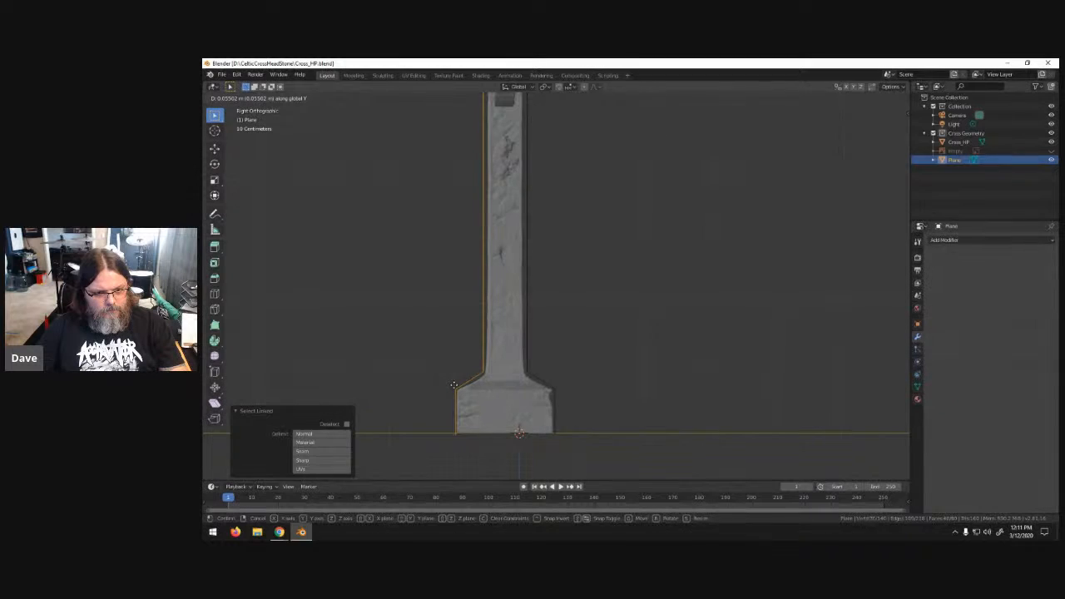
click(454, 385)
- Select the front and back side edge loops running down the shaft and base on one side, and connect them with Bridge Edge Loops
shift+middle_drag(600, 218, 617, 401)
scroll(574, 332, down, 3)
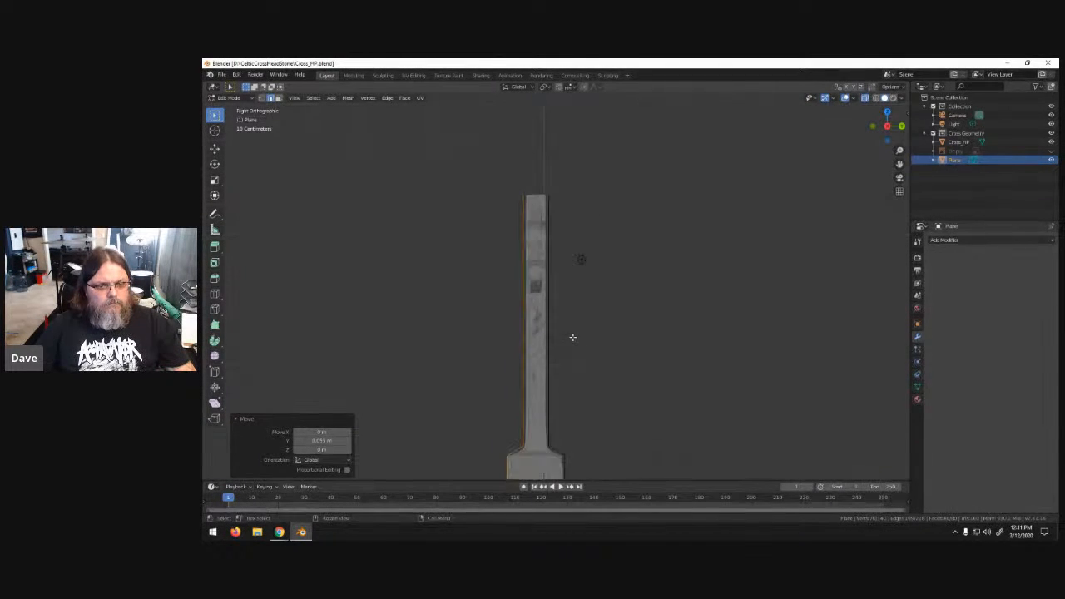
middle_drag(577, 361, 628, 371)
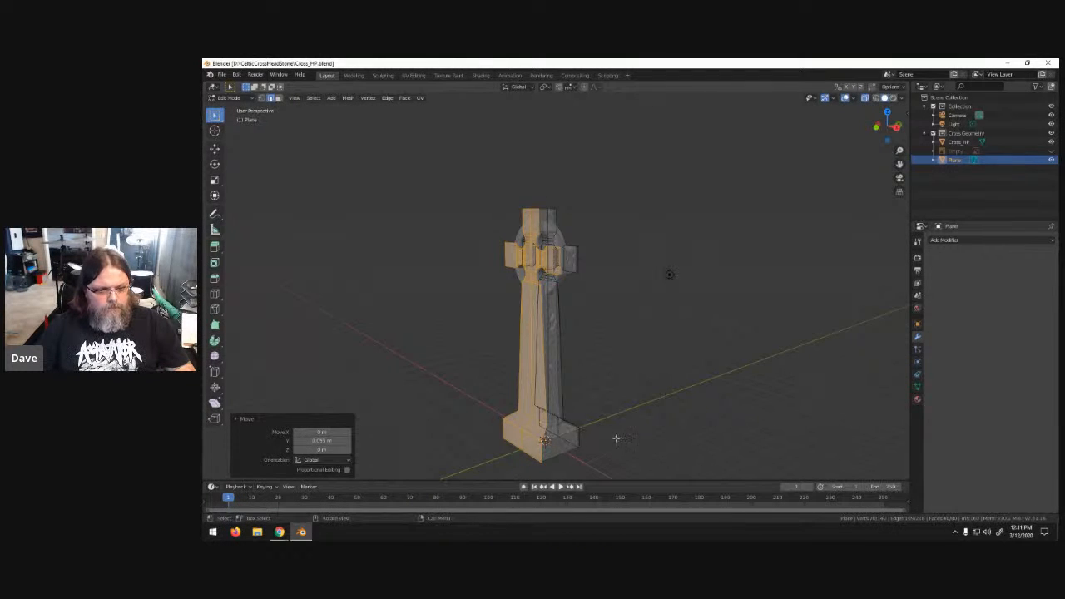
key(alt+a)
alt+click(542, 453)
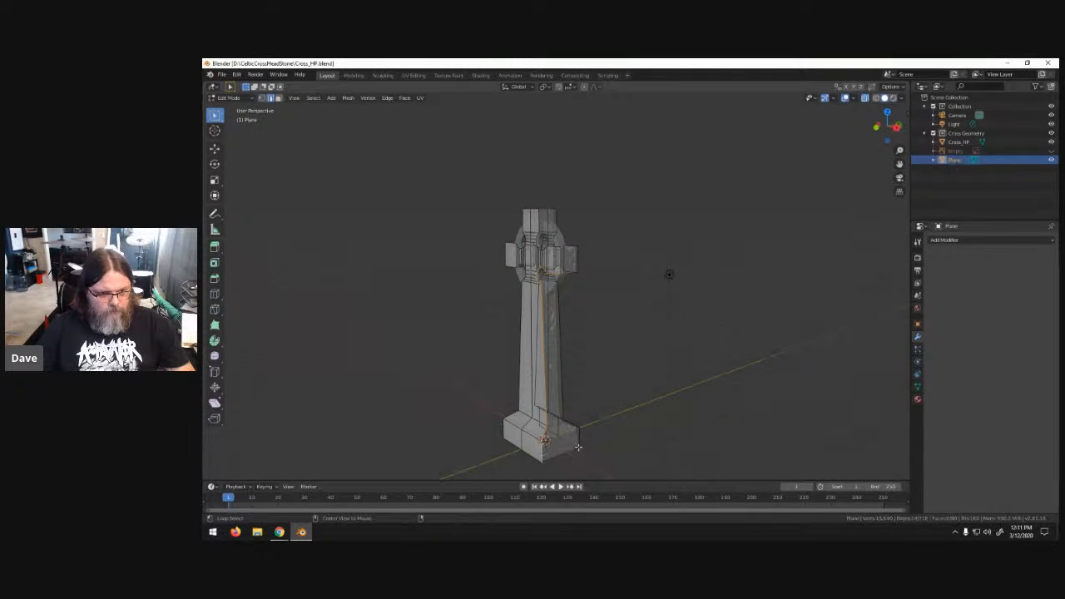
alt+click(579, 444)
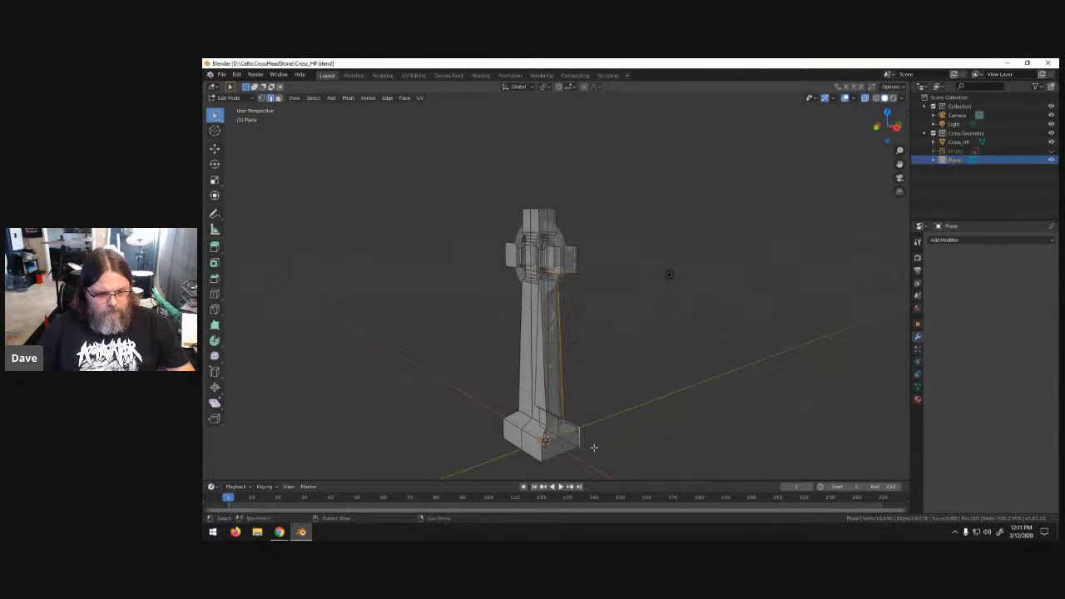
alt+shift+click(541, 453)
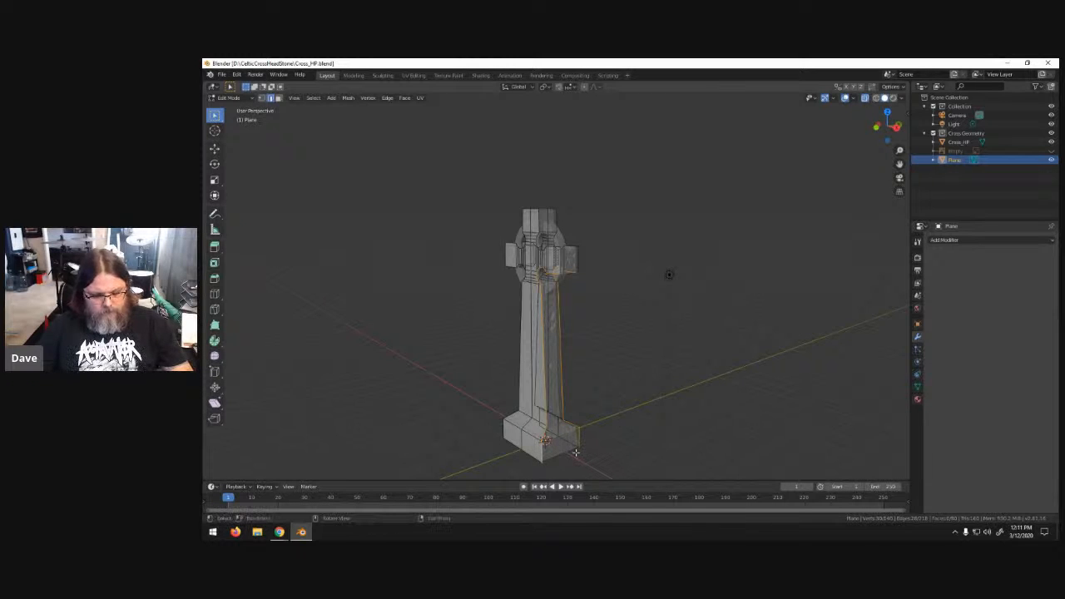
key(j)
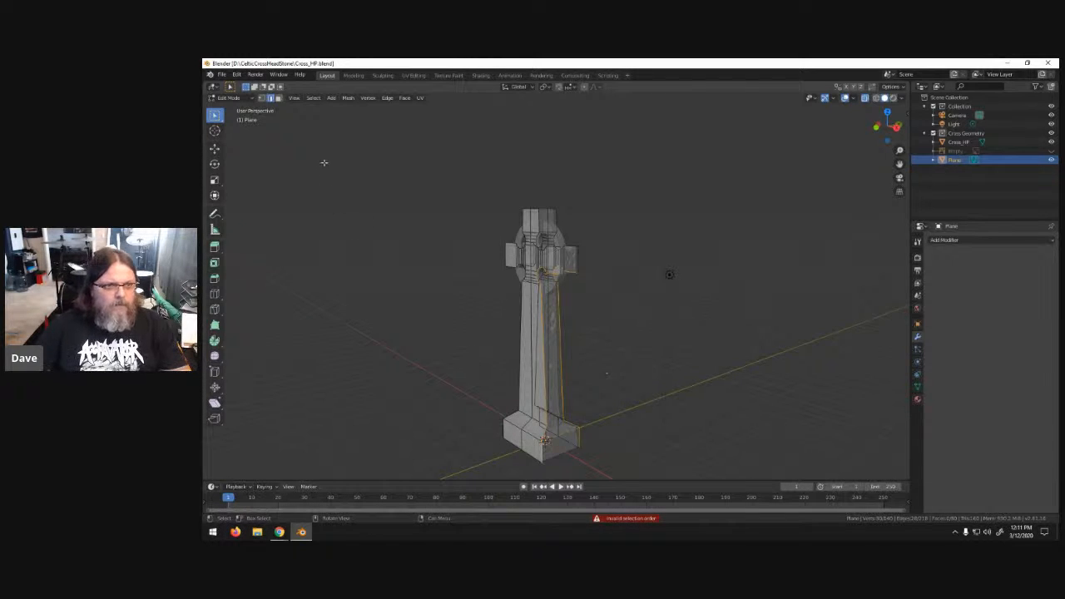
click(389, 98)
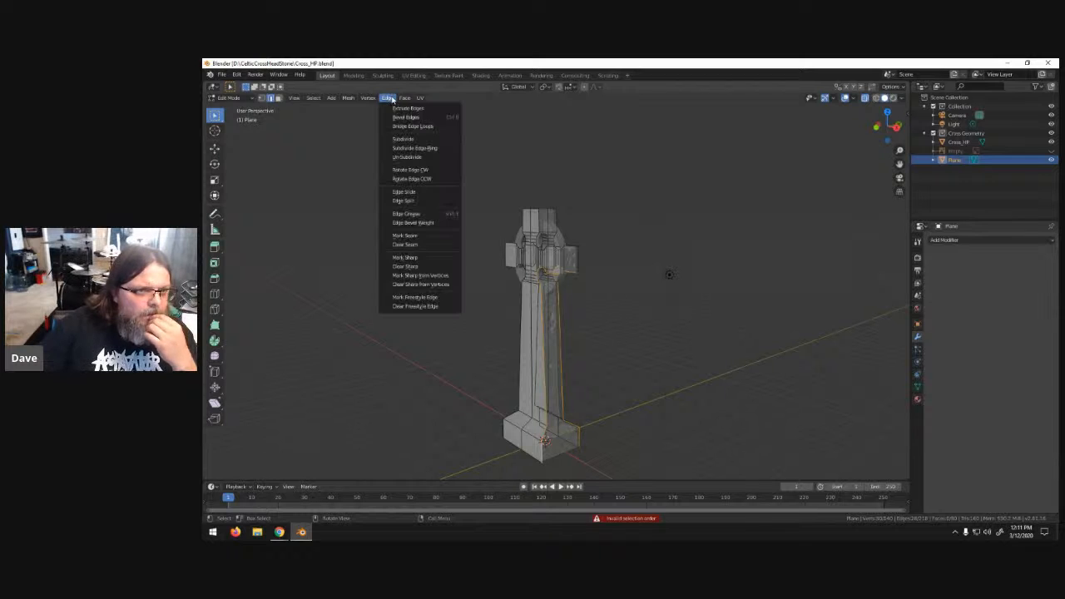
click(412, 126)
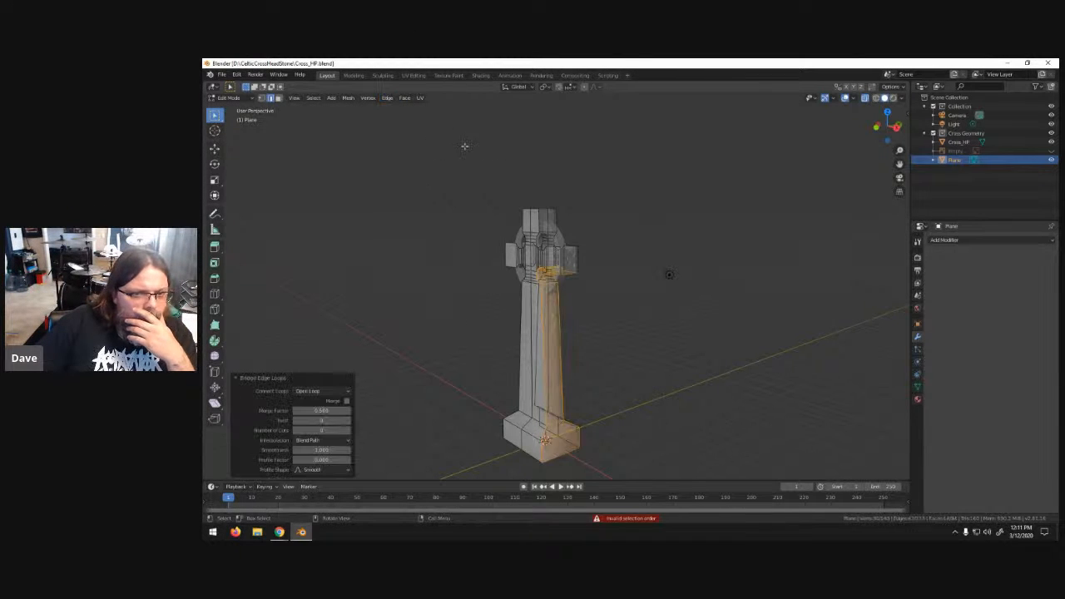
- Clear the selection, switch the viewport to Rendered shading, and turn off X-ray around the cross head
click(649, 245)
middle_drag(658, 245, 550, 205)
scroll(608, 230, up, 4)
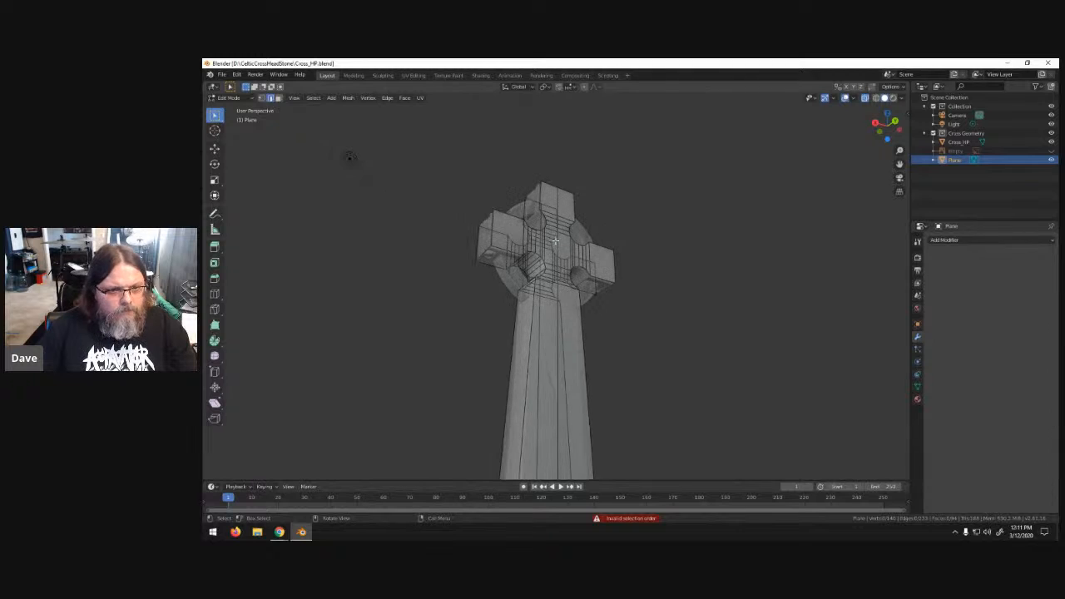
key(z)
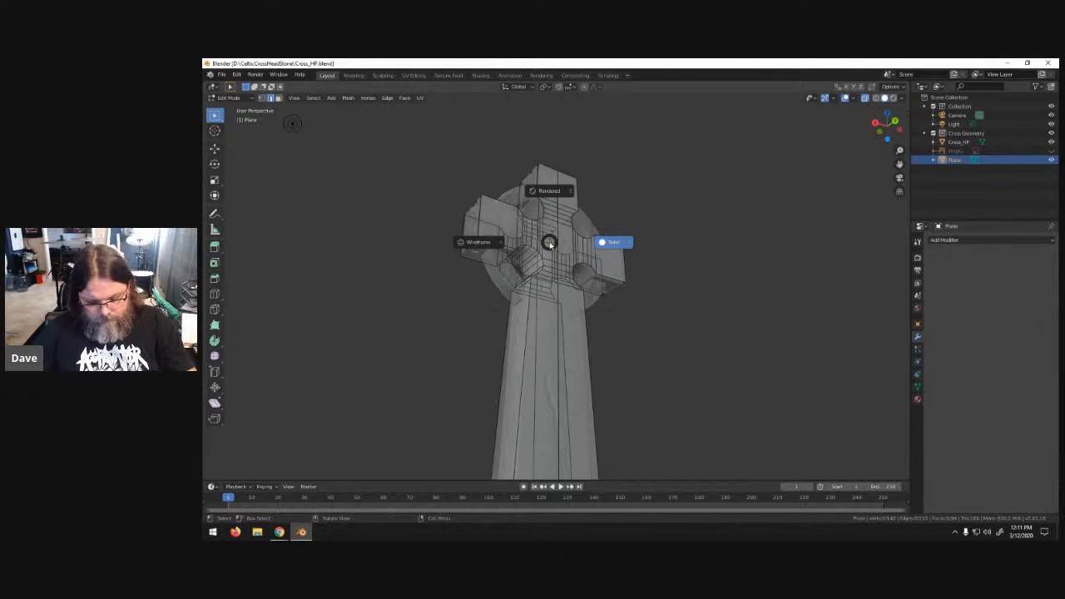
click(549, 191)
middle_drag(535, 252, 571, 297)
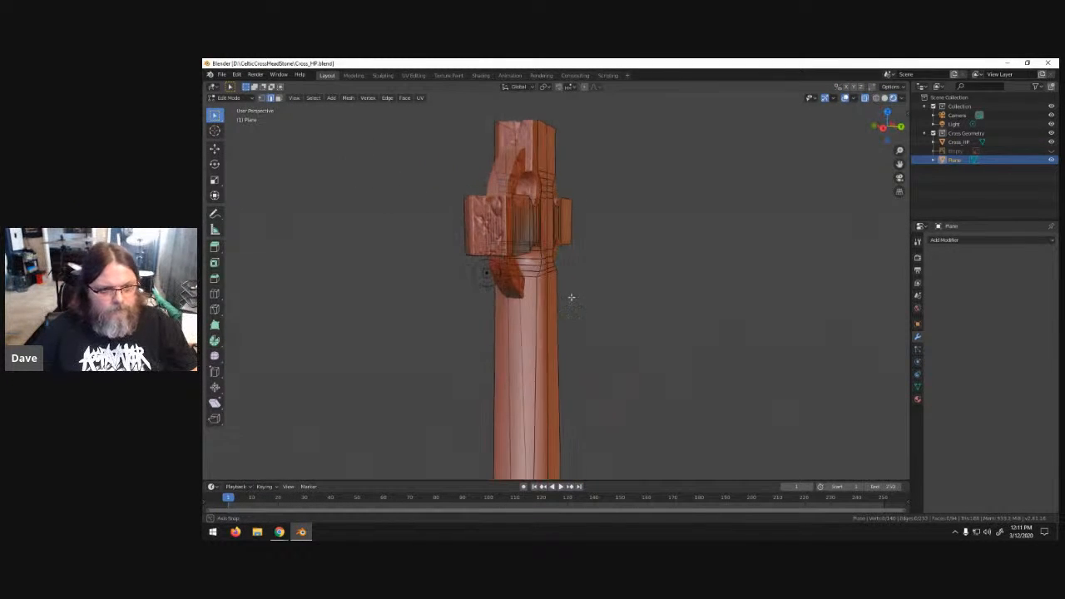
click(865, 98)
middle_drag(624, 259, 496, 215)
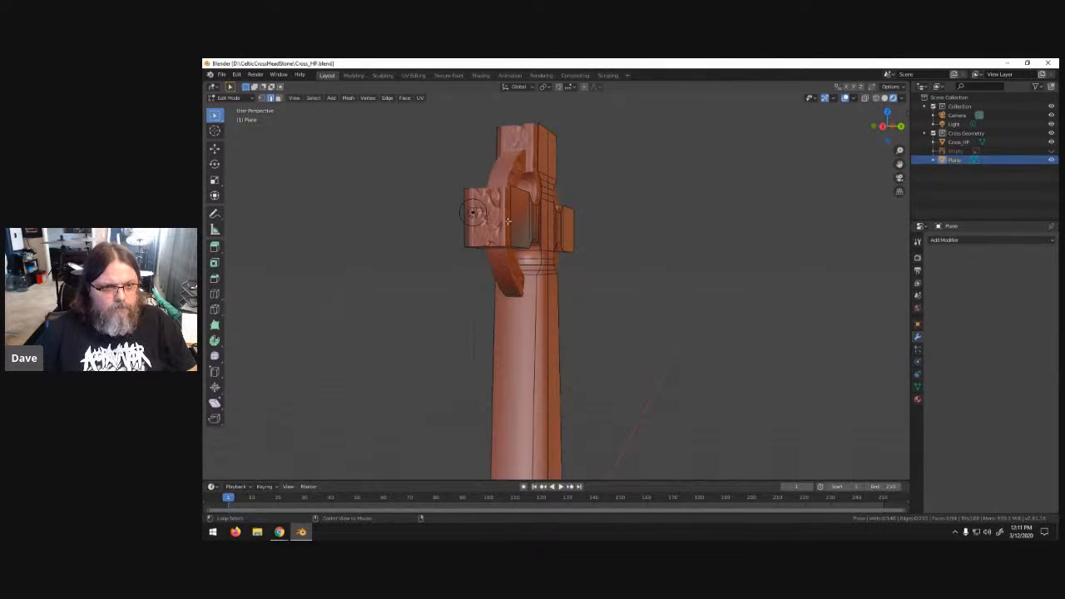
- Select the outline edge loops of the cross head and arms, front and back, and try to connect them with Bridge Edge Loops
middle_drag(536, 208, 542, 246)
alt+click(534, 241)
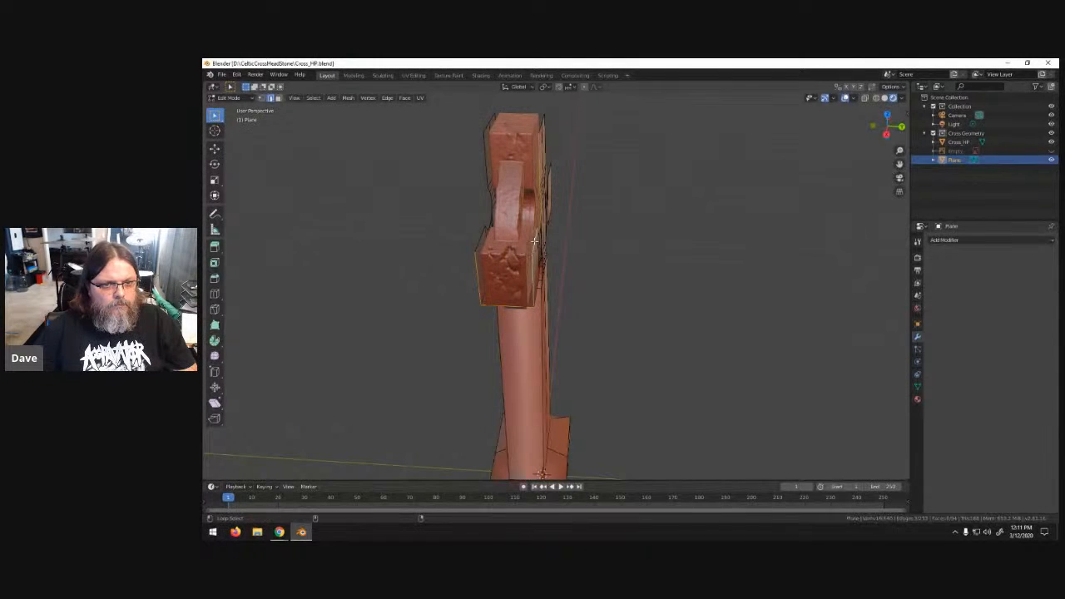
alt+click(484, 229)
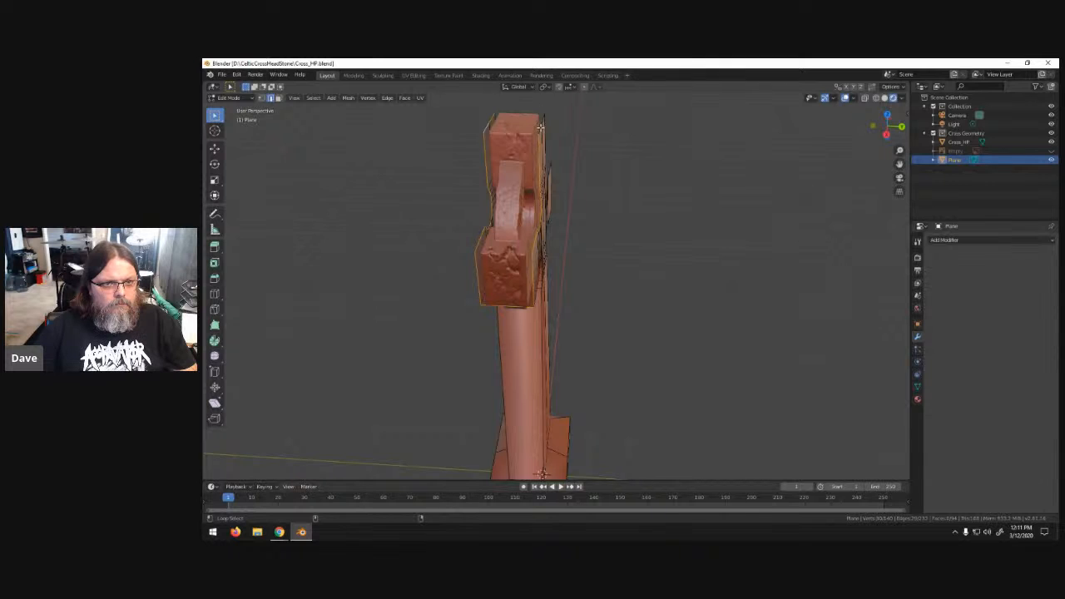
middle_drag(541, 128, 550, 156)
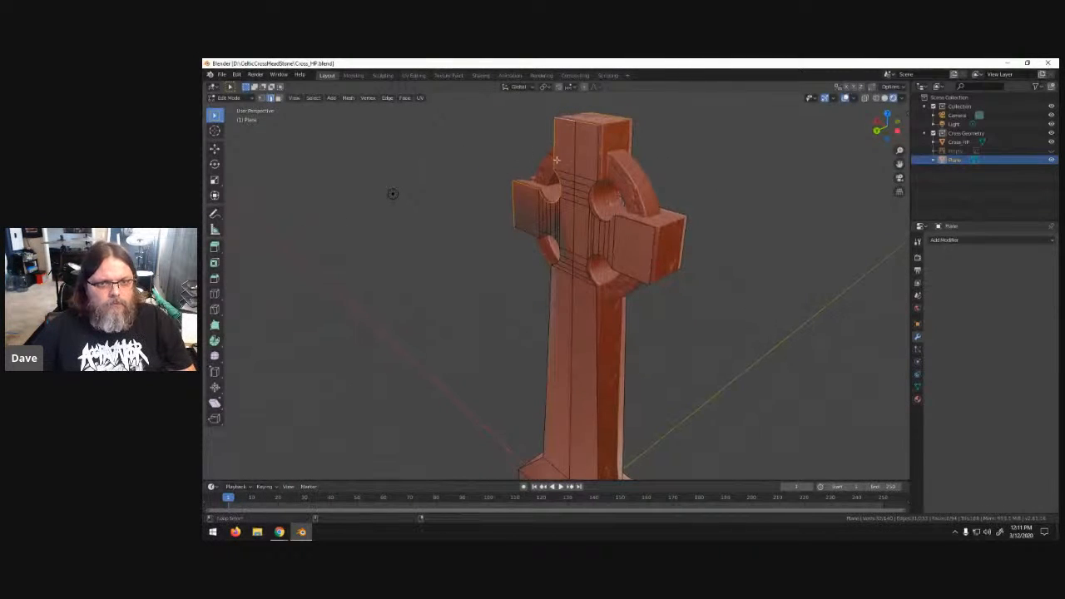
alt+shift+click(631, 146)
alt+shift+click(655, 249)
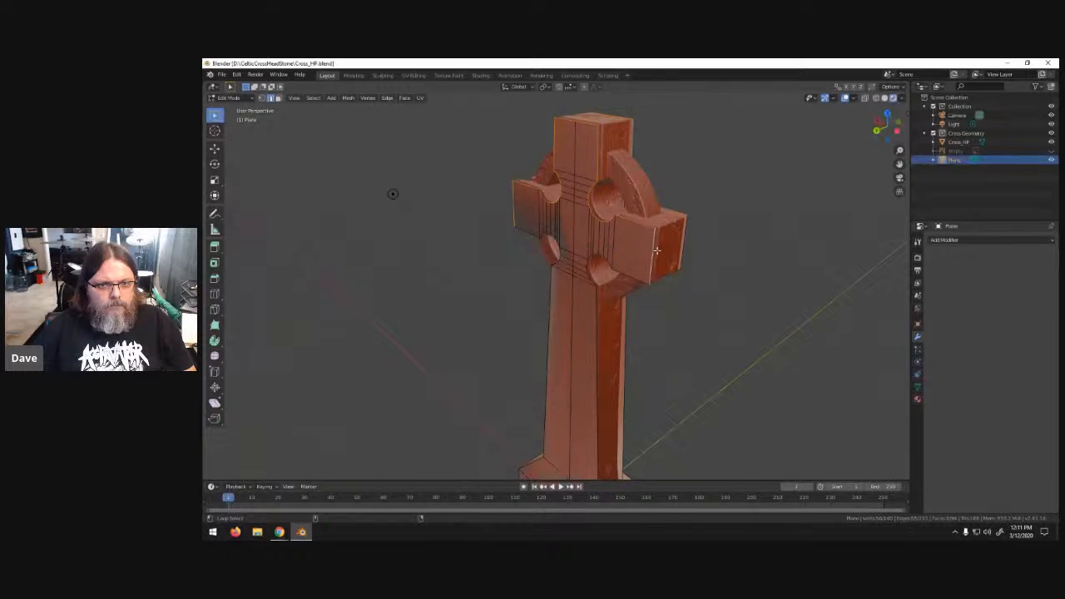
middle_drag(687, 304, 680, 252)
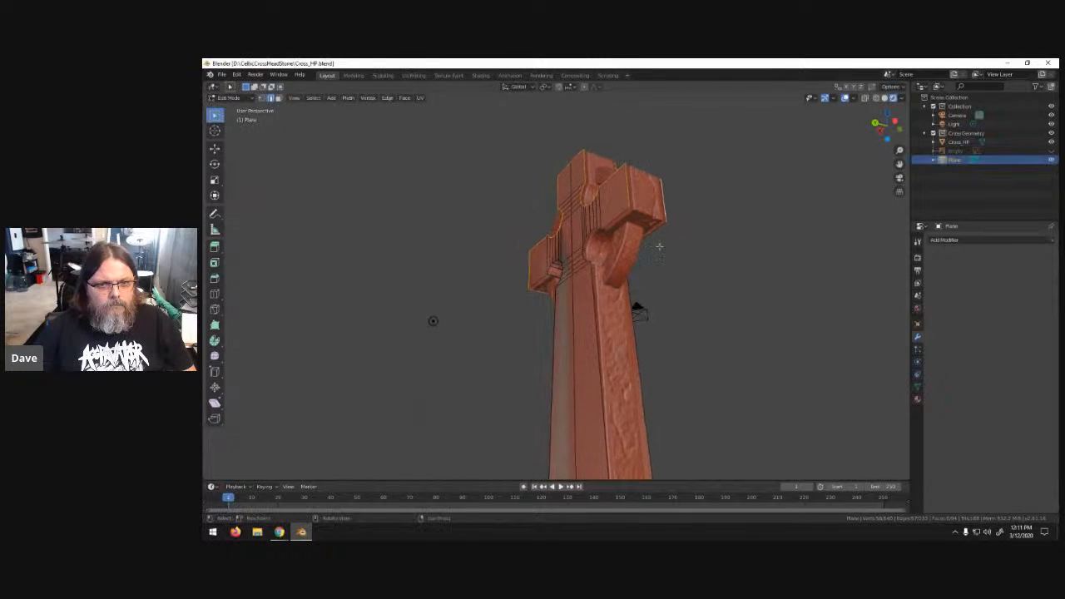
alt+shift+click(617, 214)
alt+shift+click(654, 231)
scroll(648, 316, down, 5)
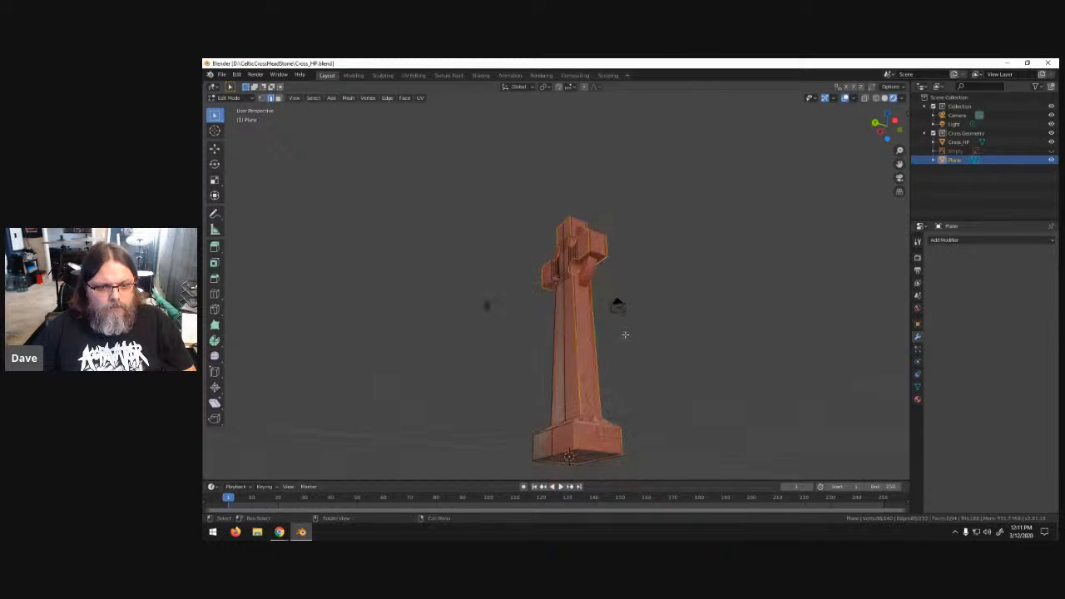
click(387, 97)
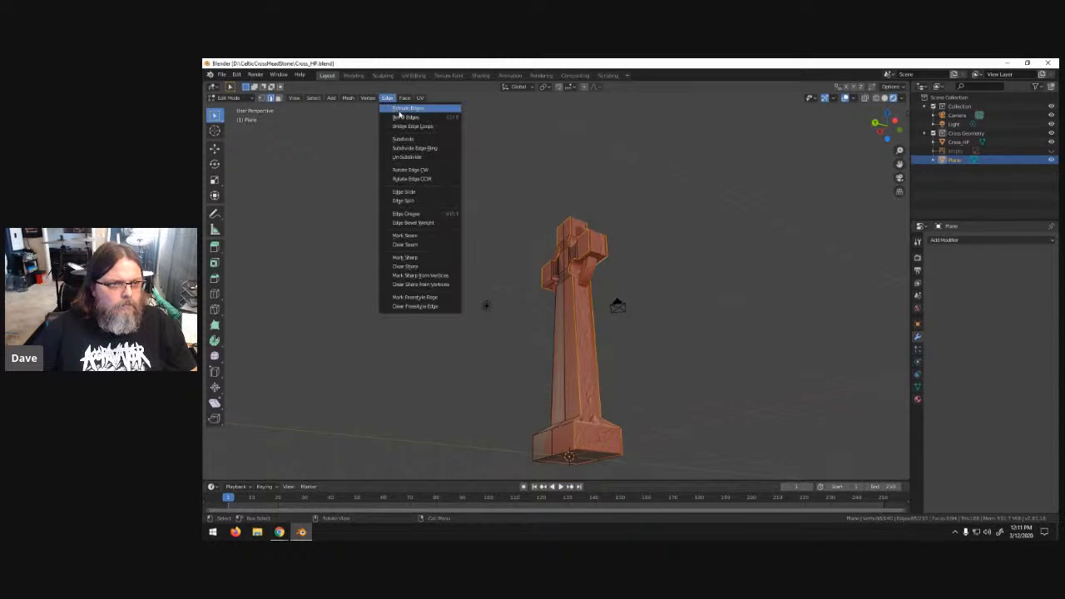
click(410, 126)
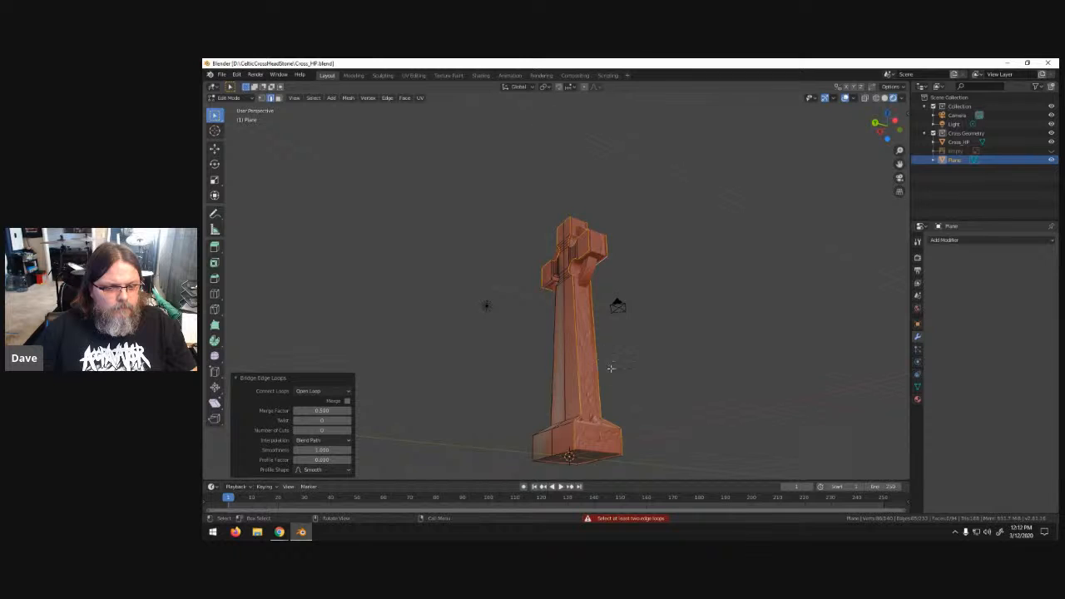
middle_drag(627, 385, 610, 320)
click(388, 97)
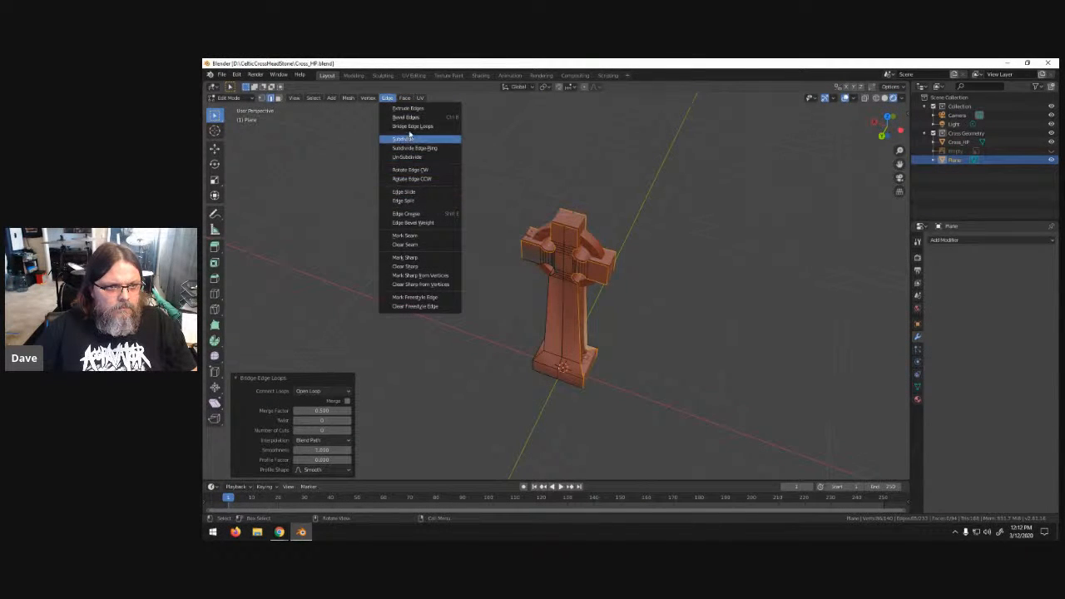
click(409, 126)
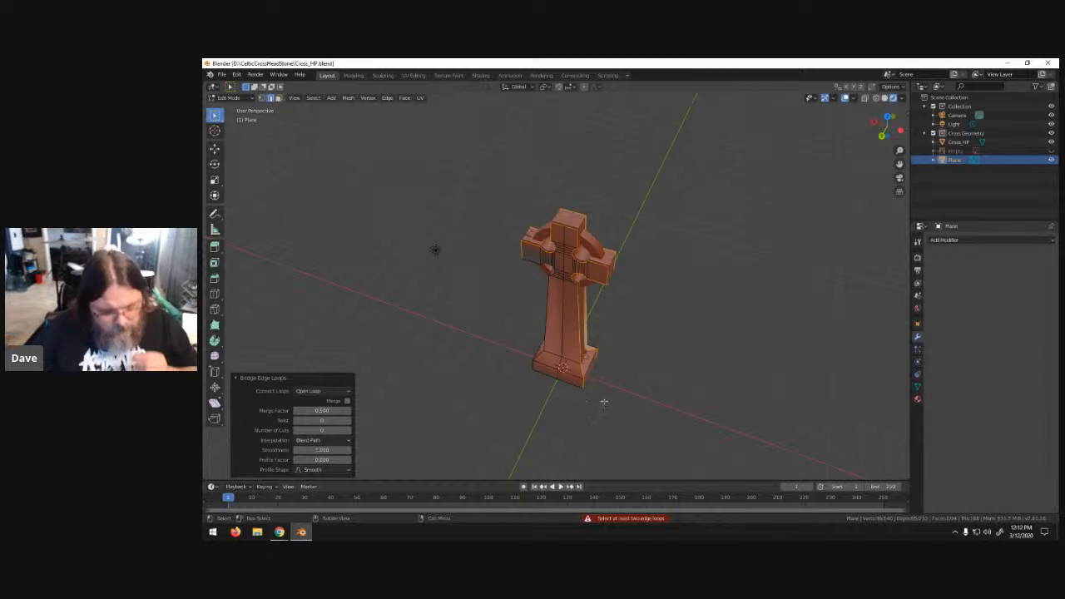
- Check the bridging errors in the info log, close it, and fill the open end of the cross arm with a face
click(587, 520)
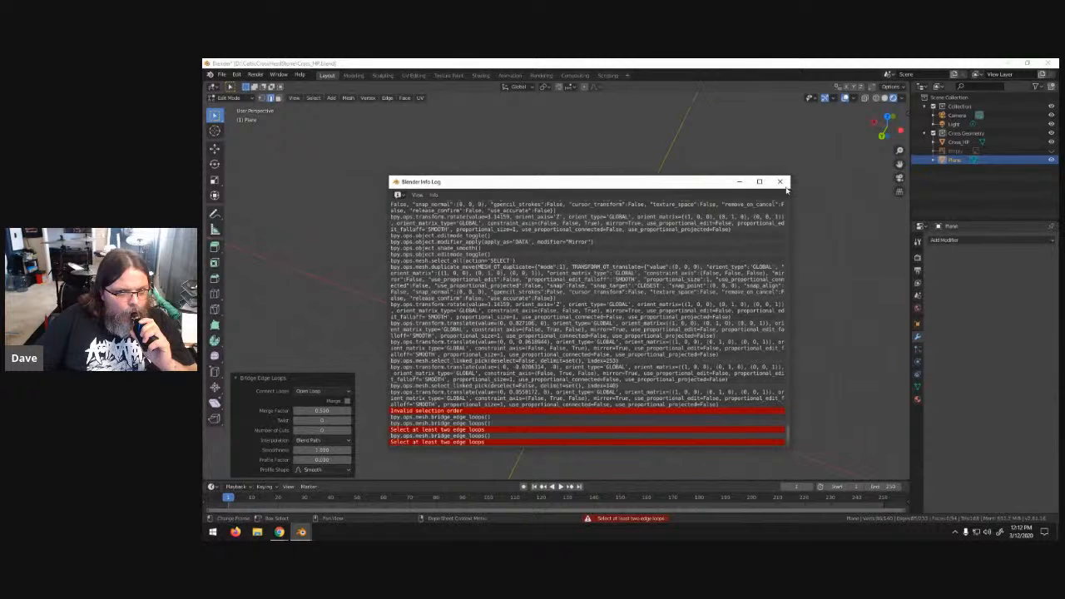
click(780, 181)
middle_drag(496, 251, 523, 286)
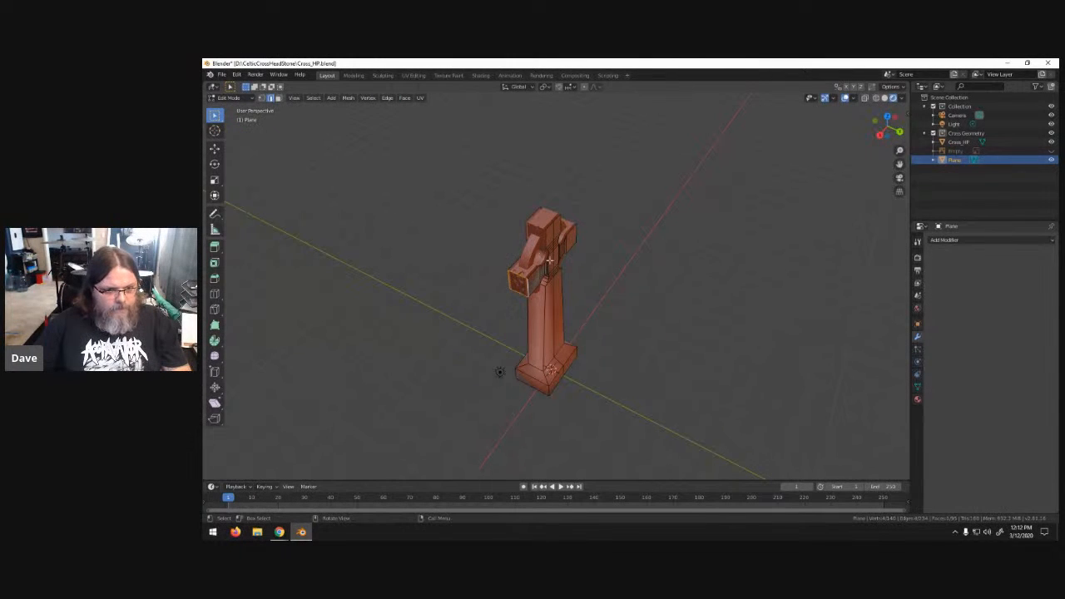
- Select the edge loop around the opening above the arm, try to close it with Bridge Edge Loops, and undo the attempt
middle_drag(512, 253, 616, 238)
scroll(603, 248, up, 3)
alt+click(596, 248)
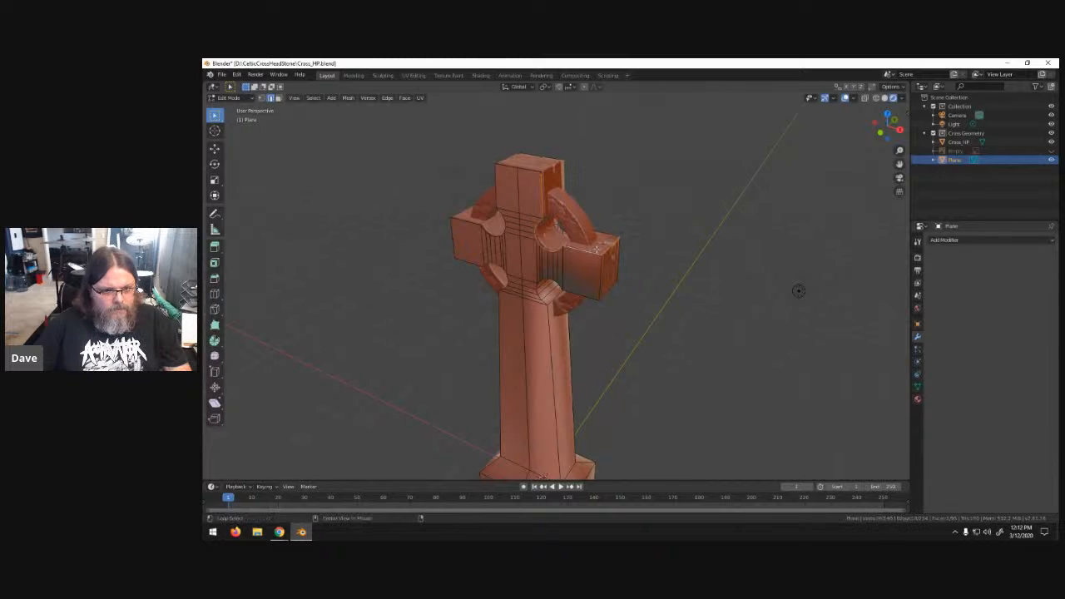
click(388, 98)
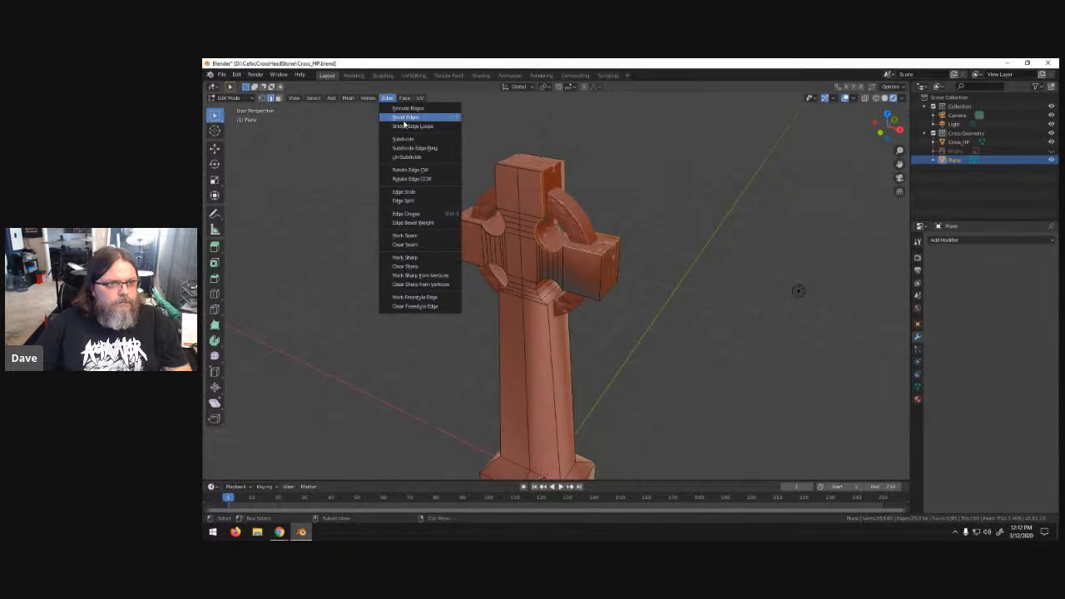
click(411, 125)
mouse_move(584, 217)
middle_down()
mouse_move(460, 212)
mouse_move(529, 202)
mouse_move(641, 217)
middle_up()
key(ctrl+z)
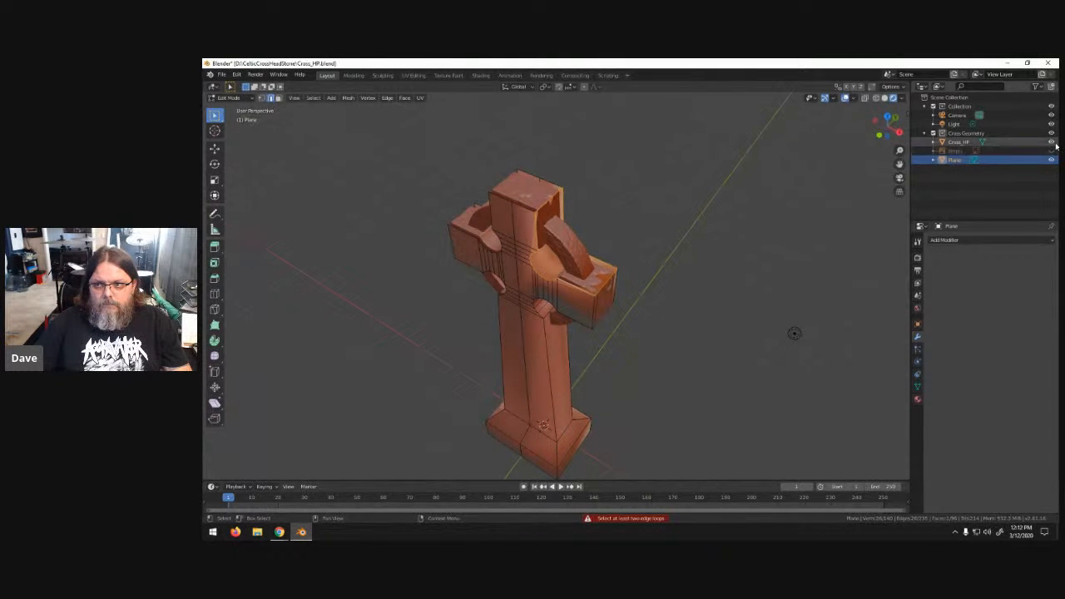
- Hide the Cross_HP sculpt and fill the top of the cross arm with a face between its front and back edges
click(1052, 143)
middle_drag(832, 180, 599, 176)
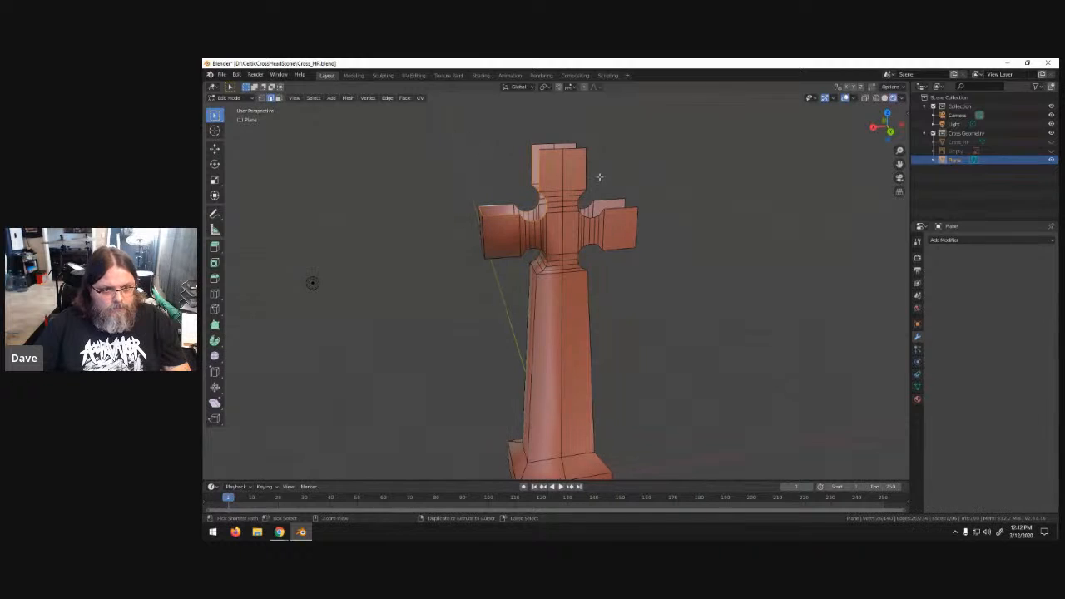
middle_drag(514, 194, 583, 224)
scroll(575, 201, up, 4)
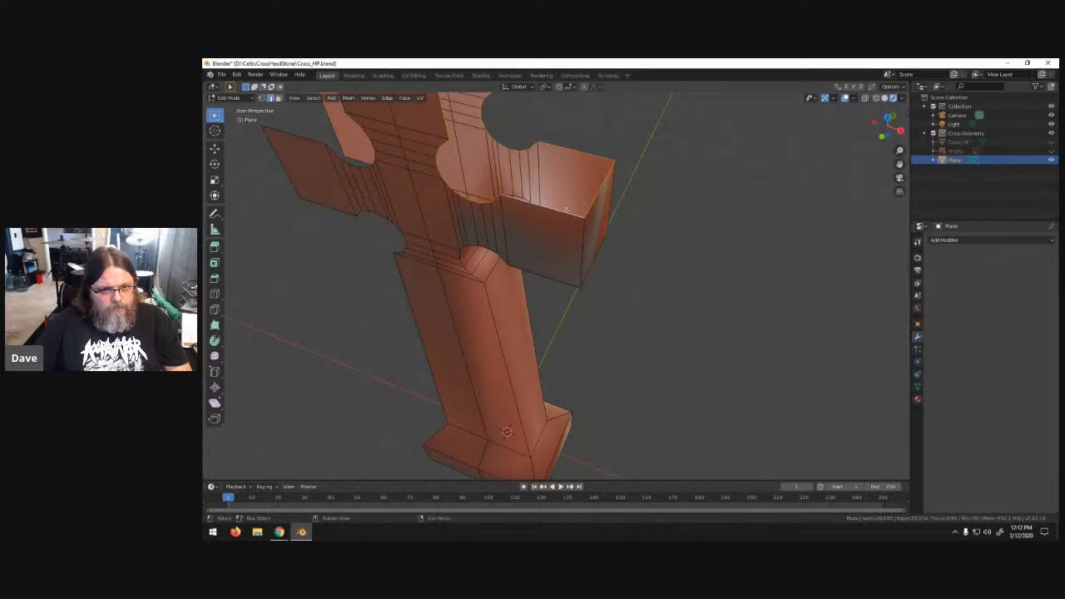
click(544, 166)
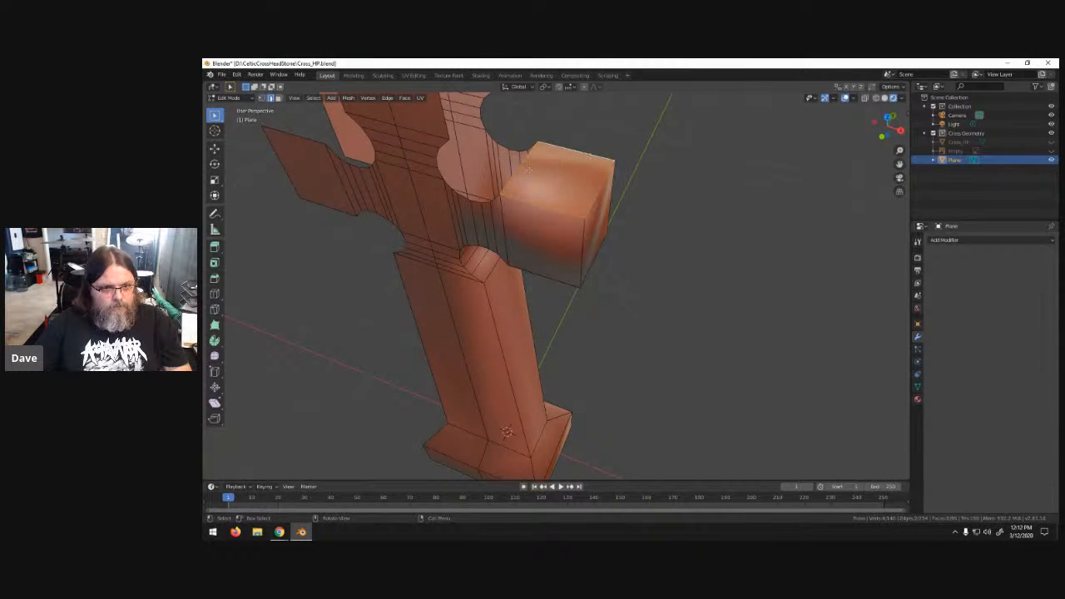
- Fill the first faces of the curved notch above the cross arm between front and back edges, starting beside the arm block
middle_drag(502, 205, 542, 205)
click(529, 183)
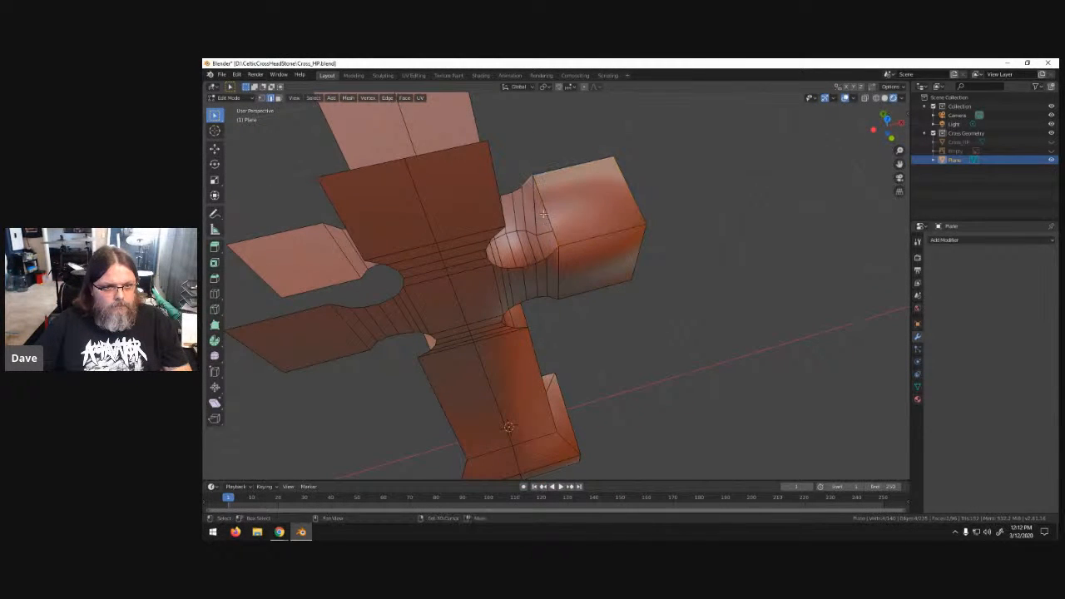
shift+click(539, 252)
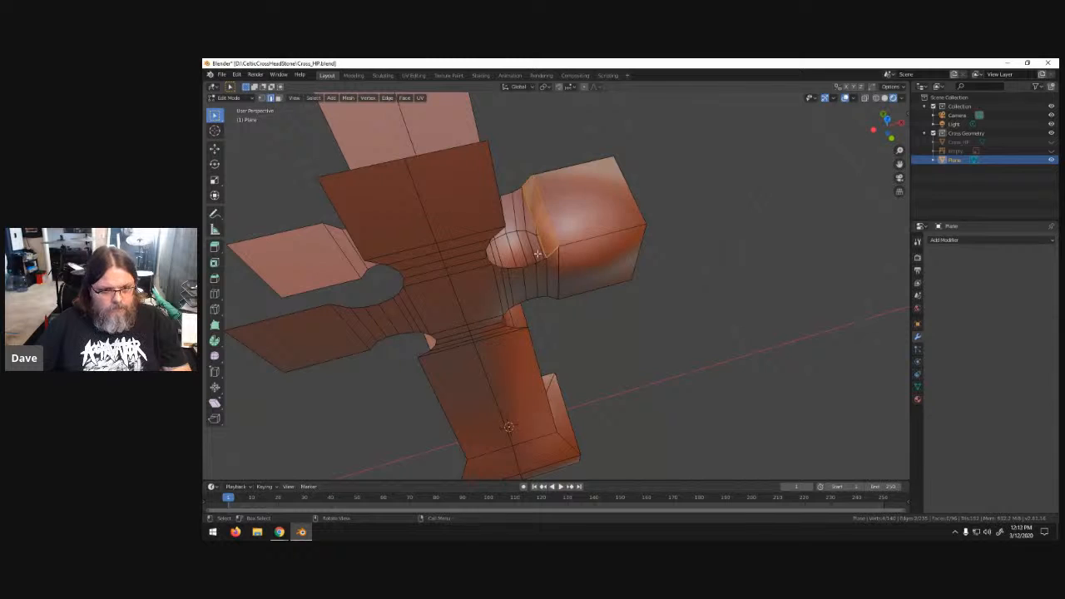
click(541, 260)
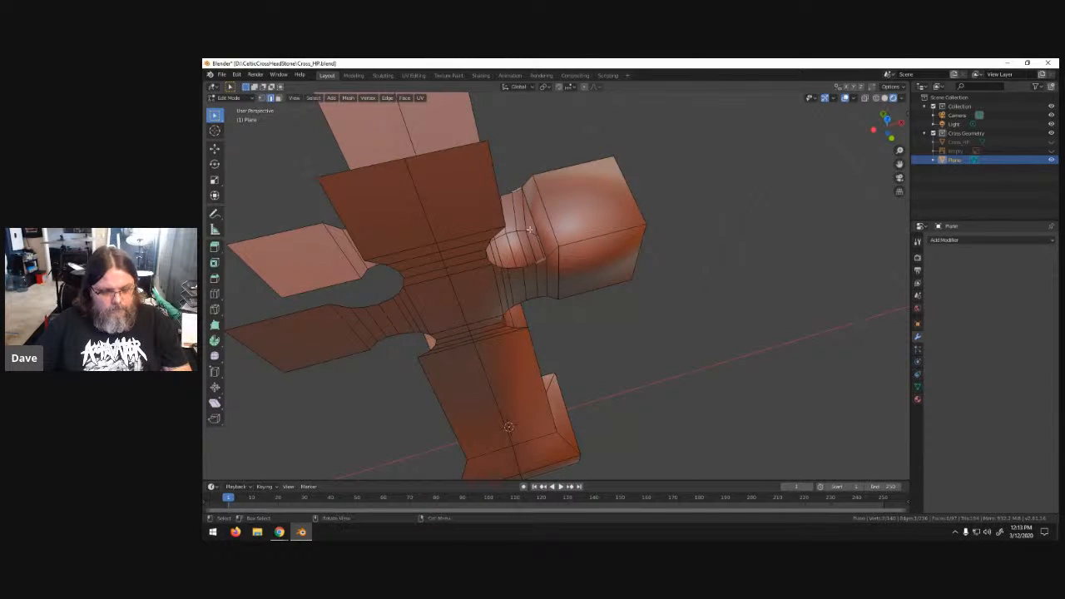
alt+click(529, 263)
click(529, 265)
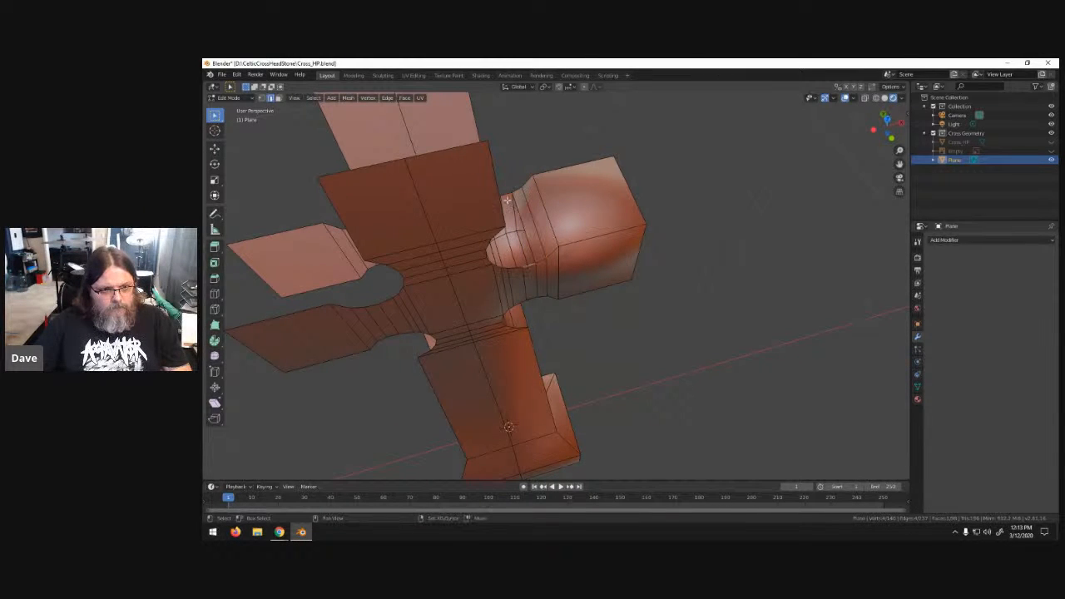
alt+click(507, 194)
middle_drag(508, 194, 490, 216)
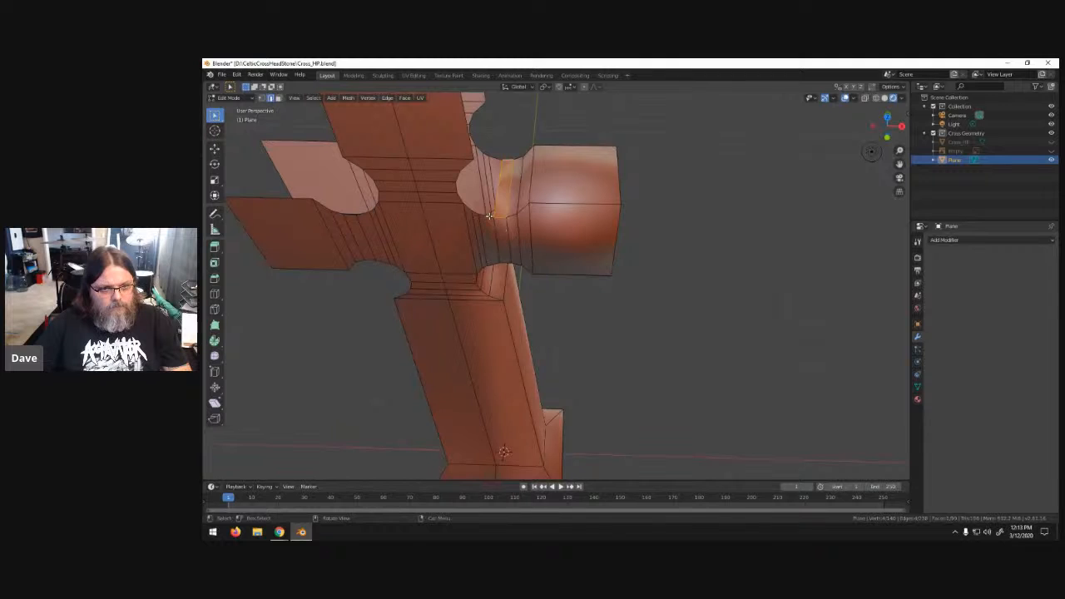
- Extend the strip of side faces through the base of the notch toward the cross center, joining matching front and back edges
click(495, 162)
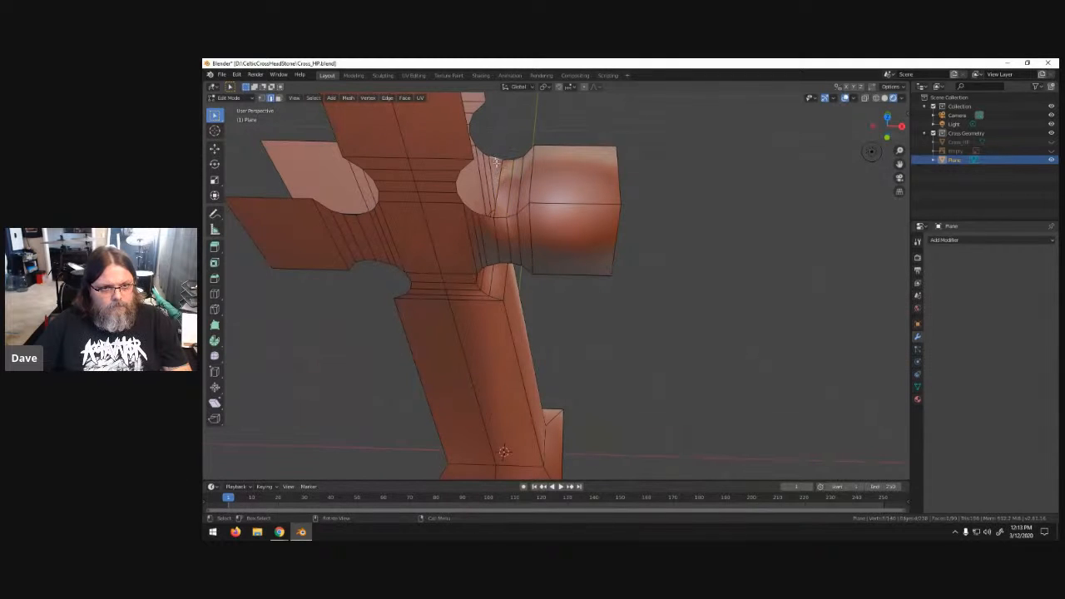
shift+click(487, 214)
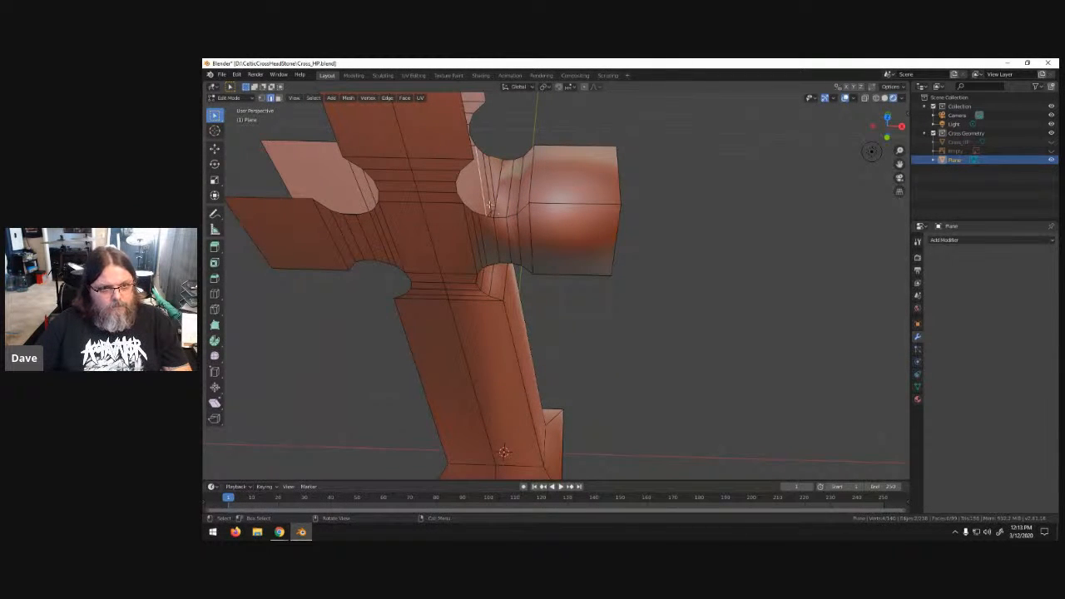
click(488, 218)
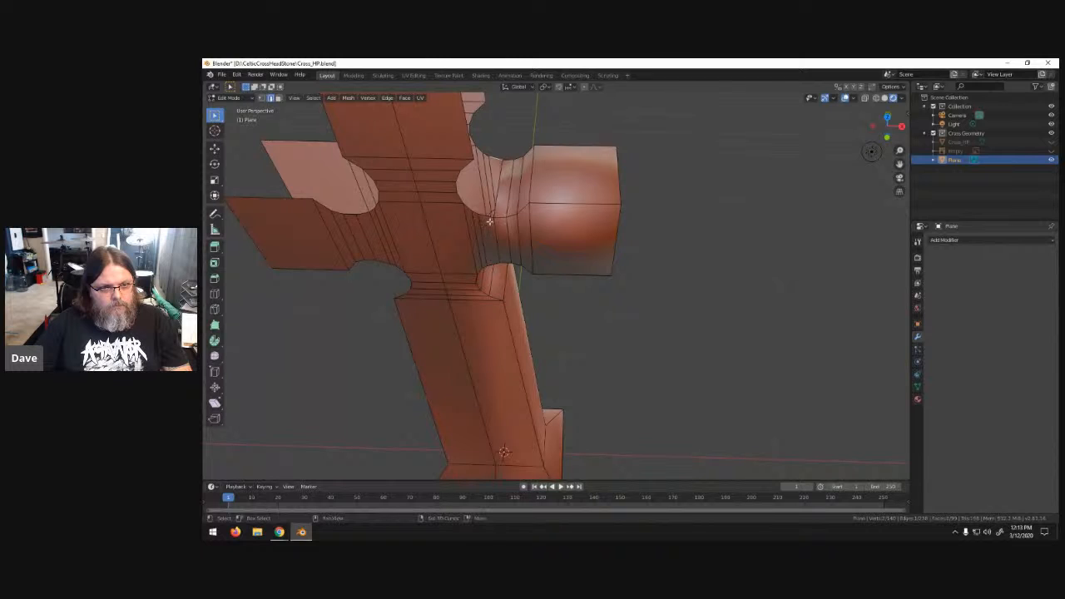
click(491, 219)
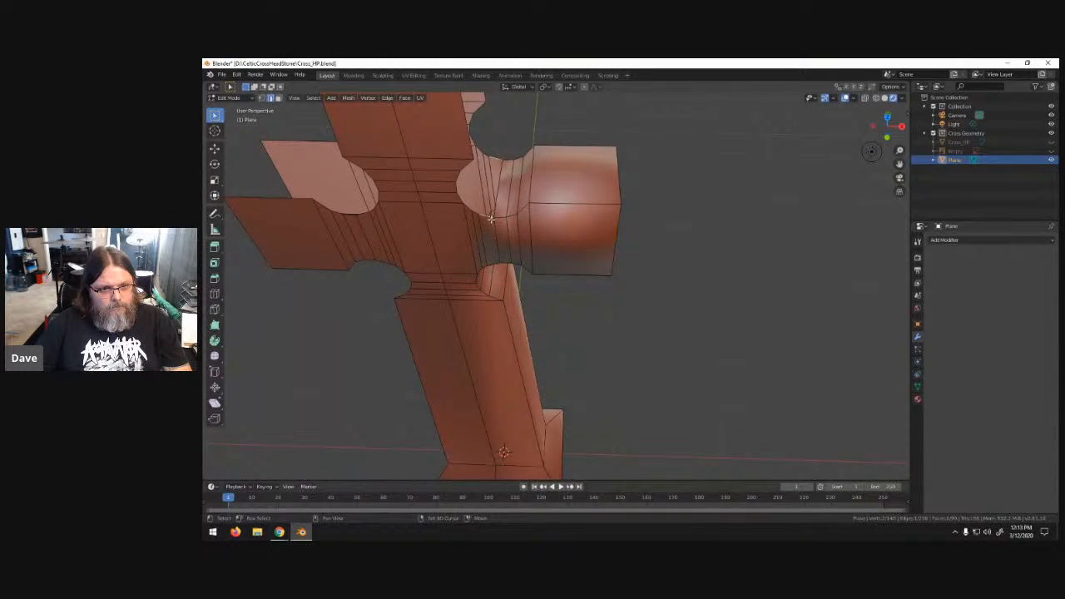
key(f)
click(476, 213)
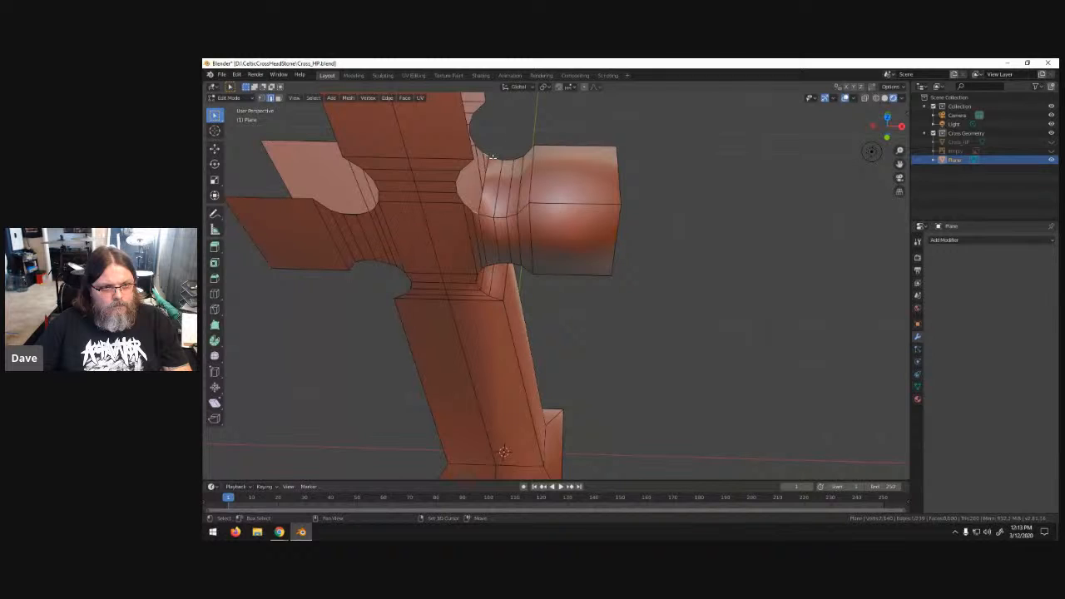
alt+click(478, 171)
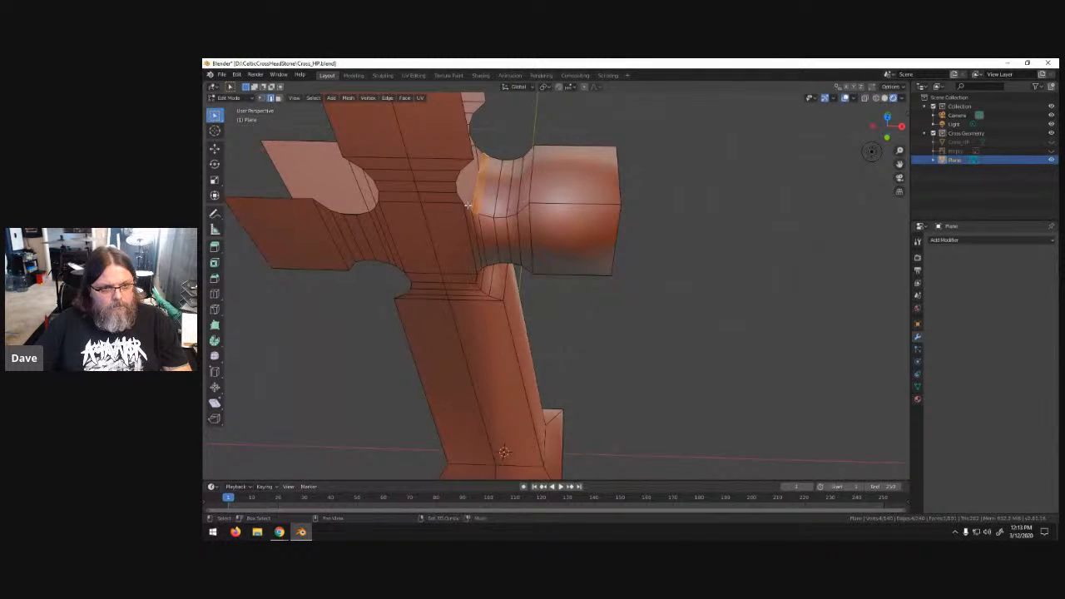
- Fill the faces where the notch curves upward from the cross center toward the head
key(alt+a)
alt+click(488, 151)
middle_drag(499, 161, 491, 169)
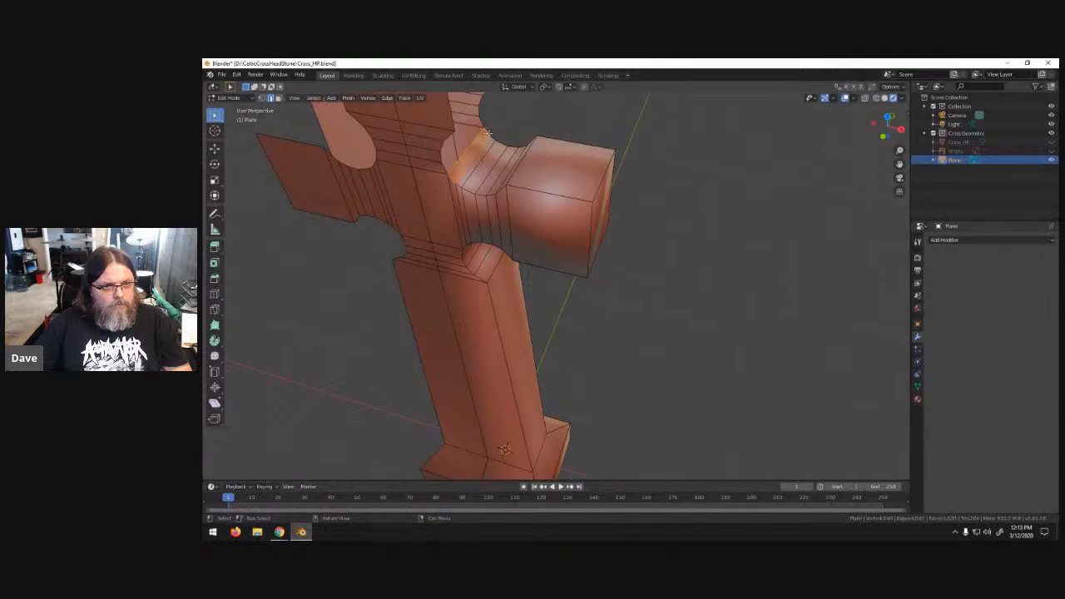
key(alt+a)
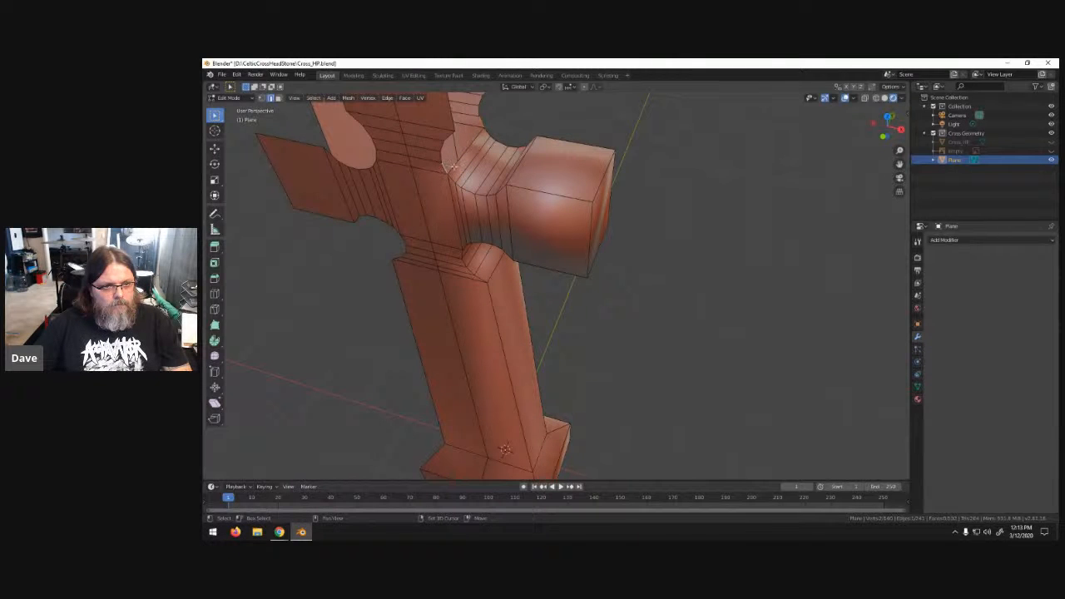
alt+click(455, 159)
key(alt+a)
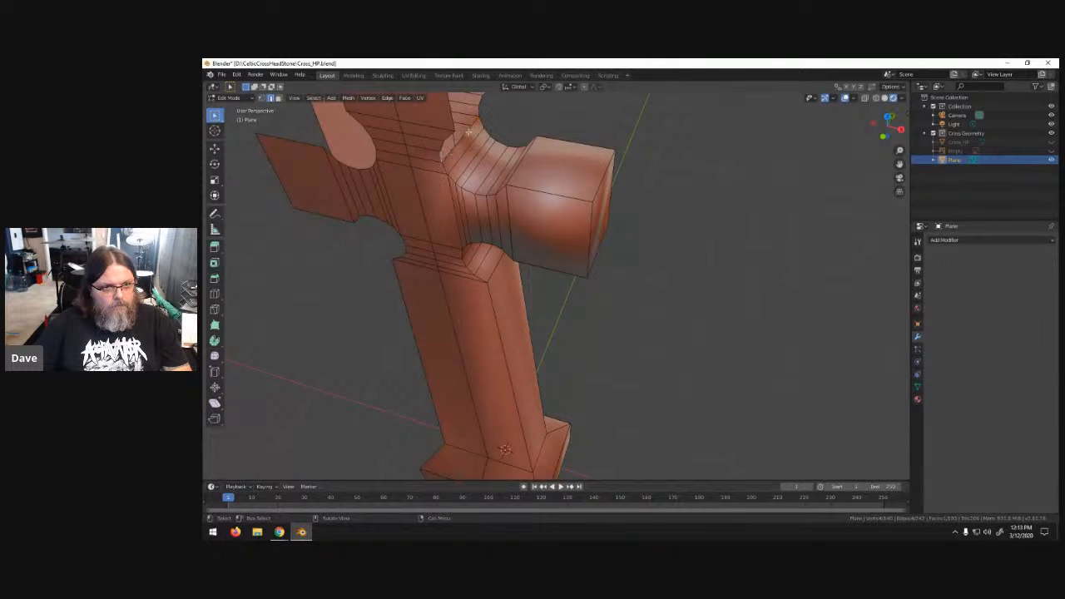
alt+click(493, 119)
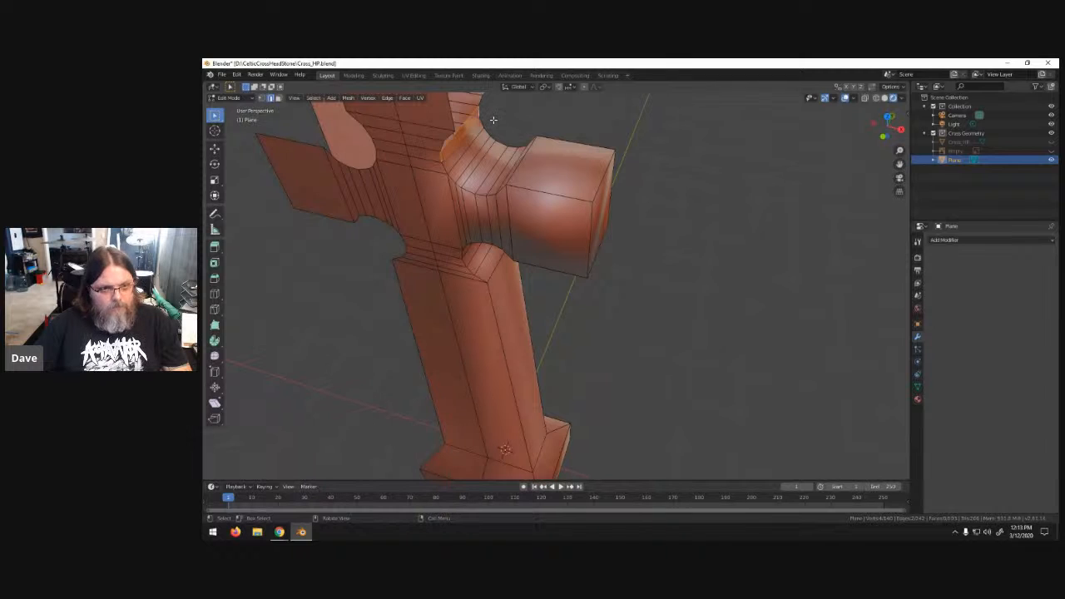
key(f)
- Close the upper end of the notch with faces up to the lower edge of the head block
click(469, 129)
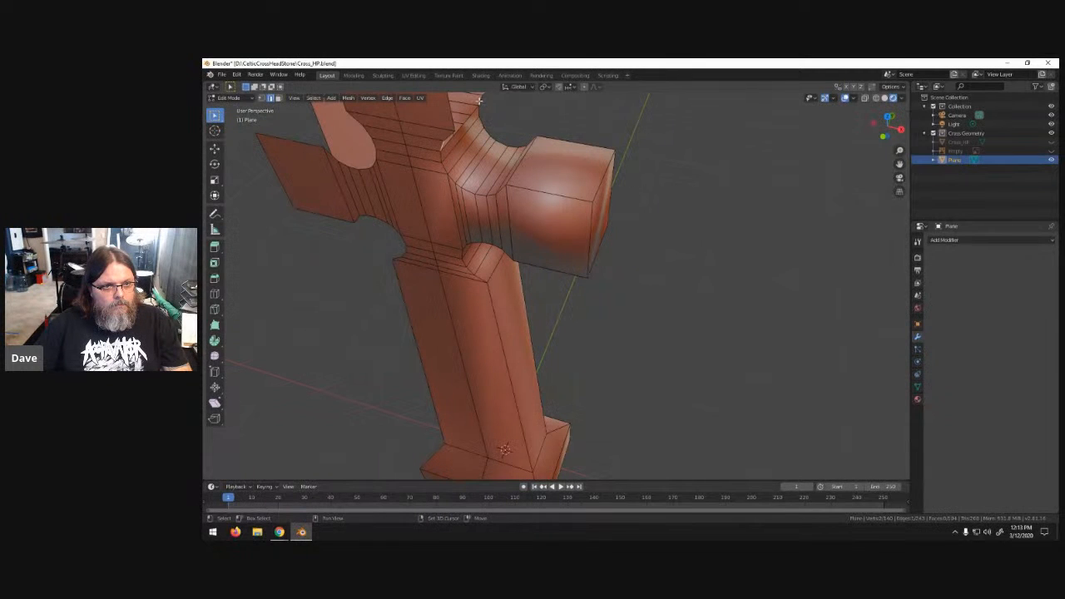
shift+click(481, 103)
middle_drag(509, 128, 529, 244)
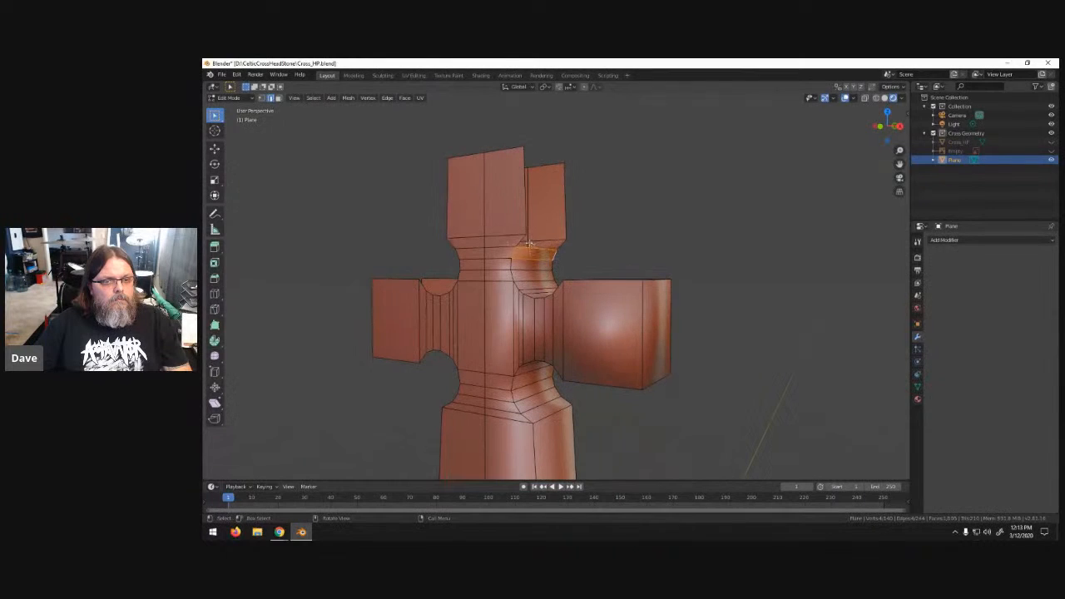
click(517, 239)
shift+click(560, 245)
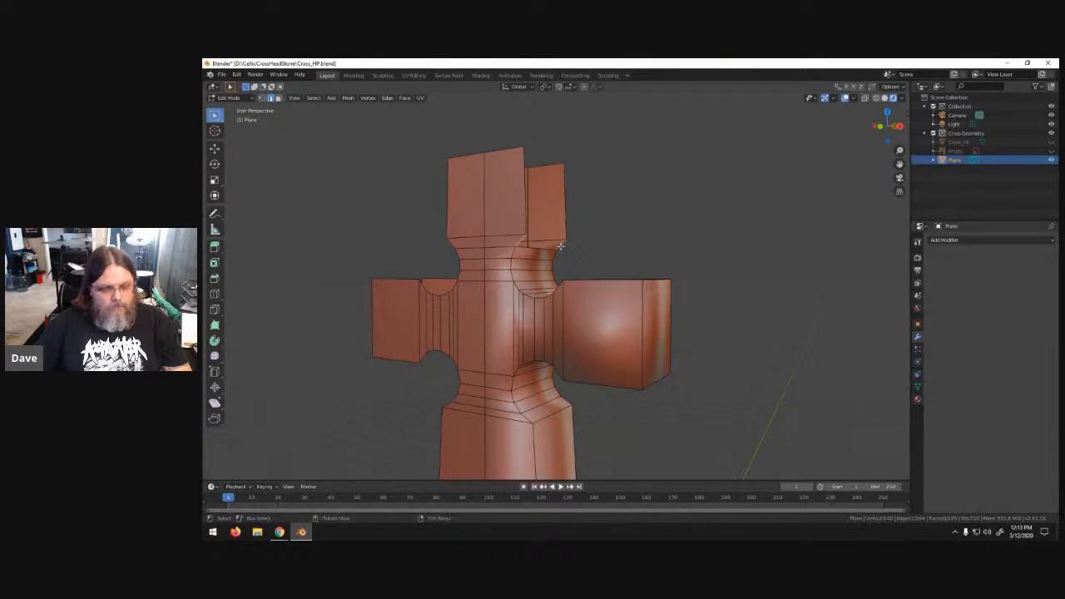
key(f)
- Fill the open side of the head block and close its top with two faces between the front and back edges
click(566, 222)
shift+click(526, 211)
key(f)
middle_drag(590, 202, 652, 270)
click(594, 250)
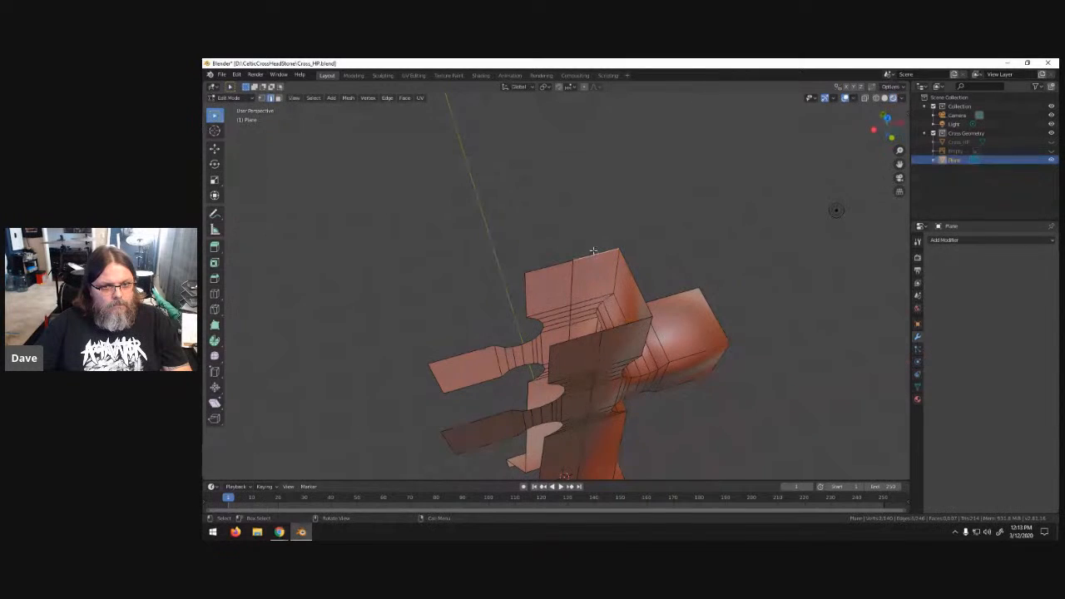
shift+click(628, 324)
key(f)
click(545, 266)
shift+click(583, 334)
key(f)
- Select the outline edges on the opposite side of the cross and try to connect them with Bridge Edge Loops
middle_drag(510, 331, 672, 277)
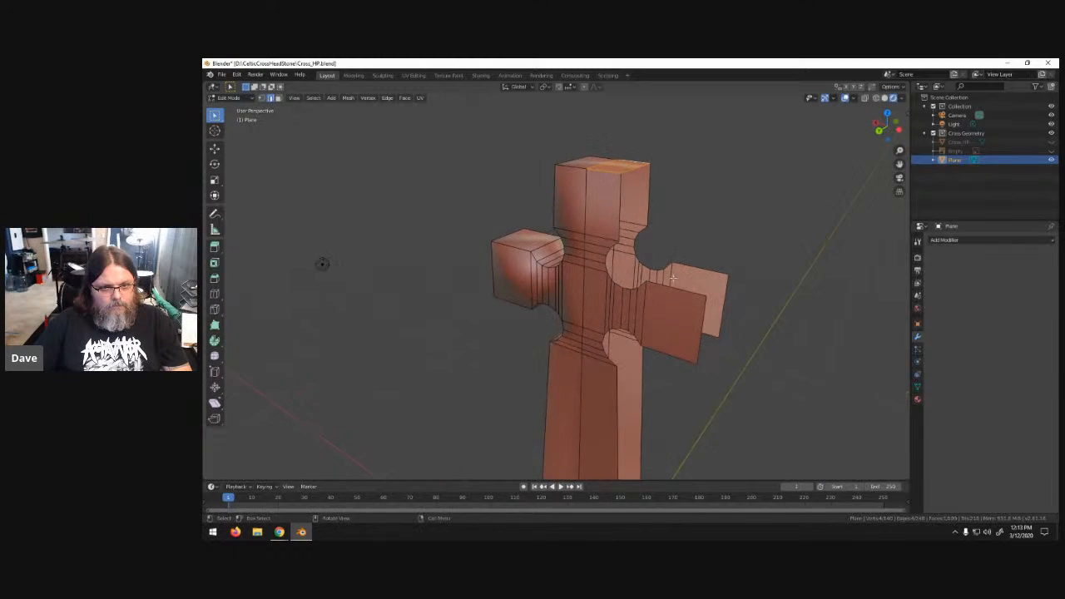
alt+click(629, 237)
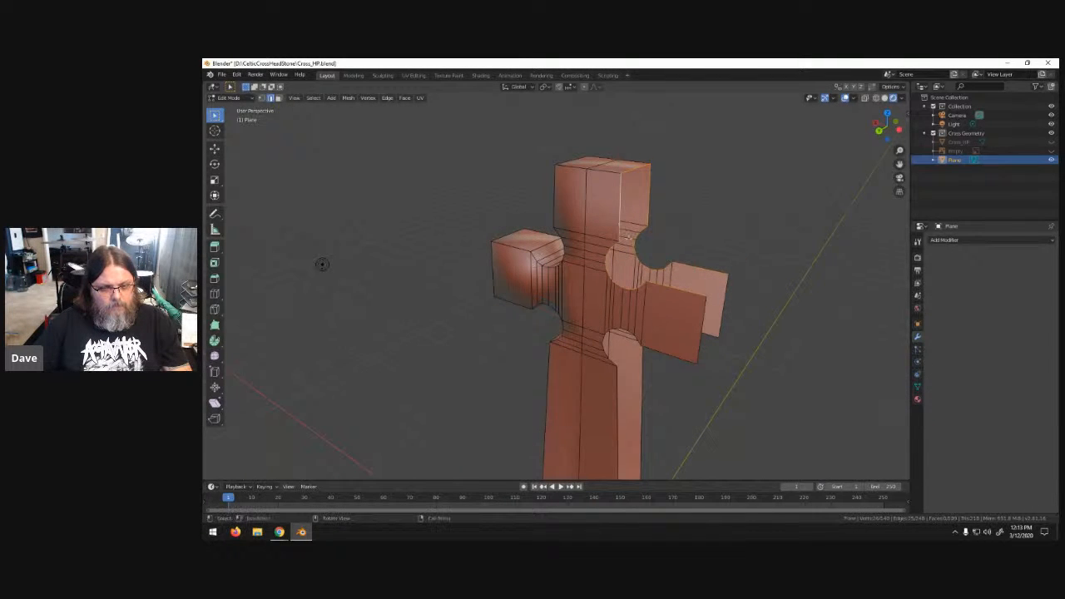
click(388, 98)
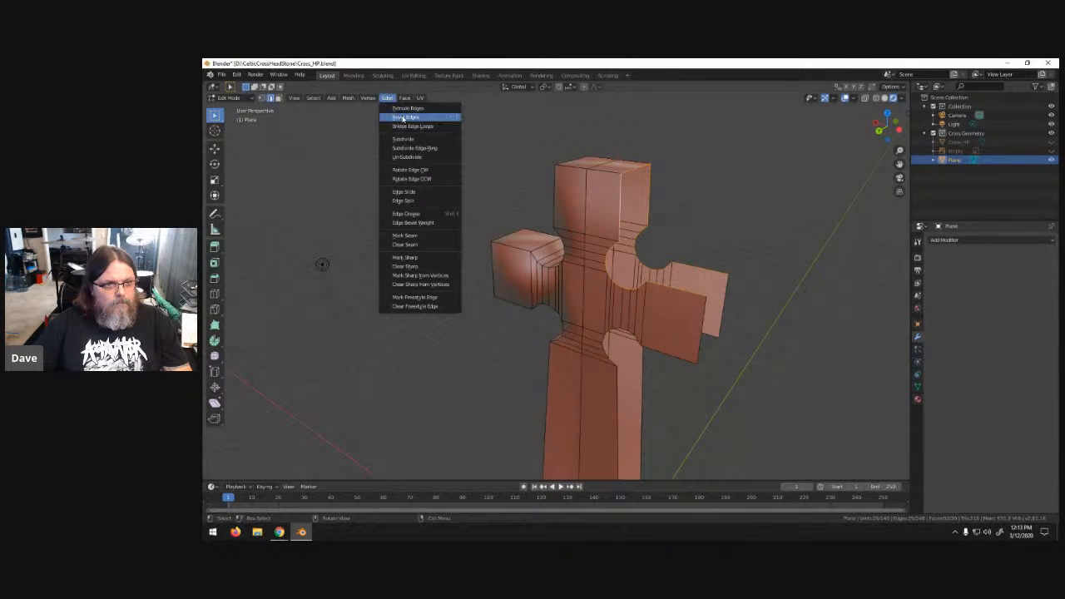
click(410, 126)
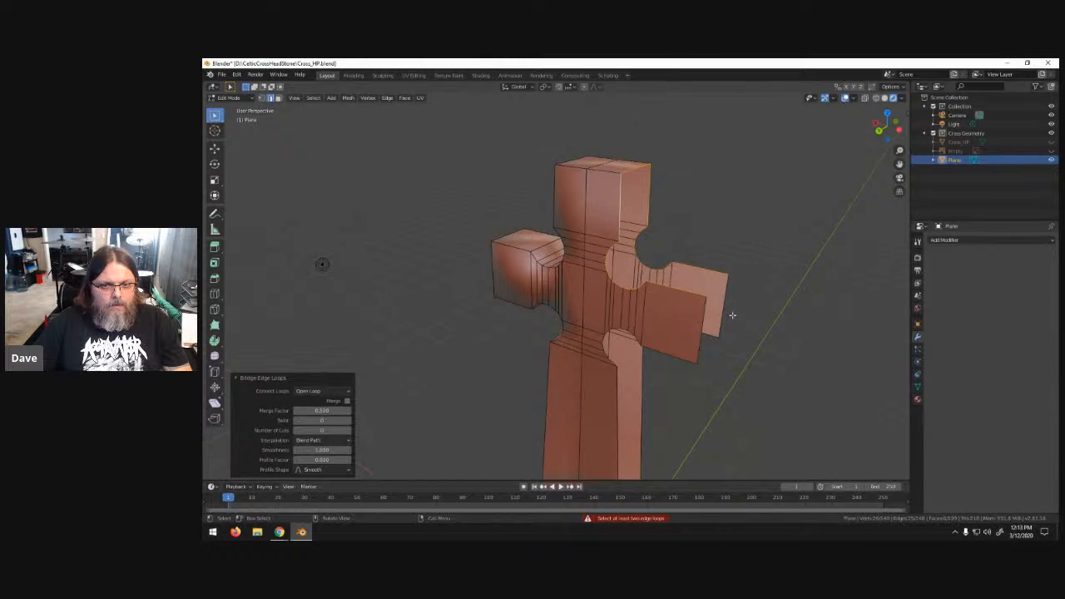
- Fill the opposite side of the head block and the top of the arm on that side with faces
middle_drag(730, 313, 649, 257)
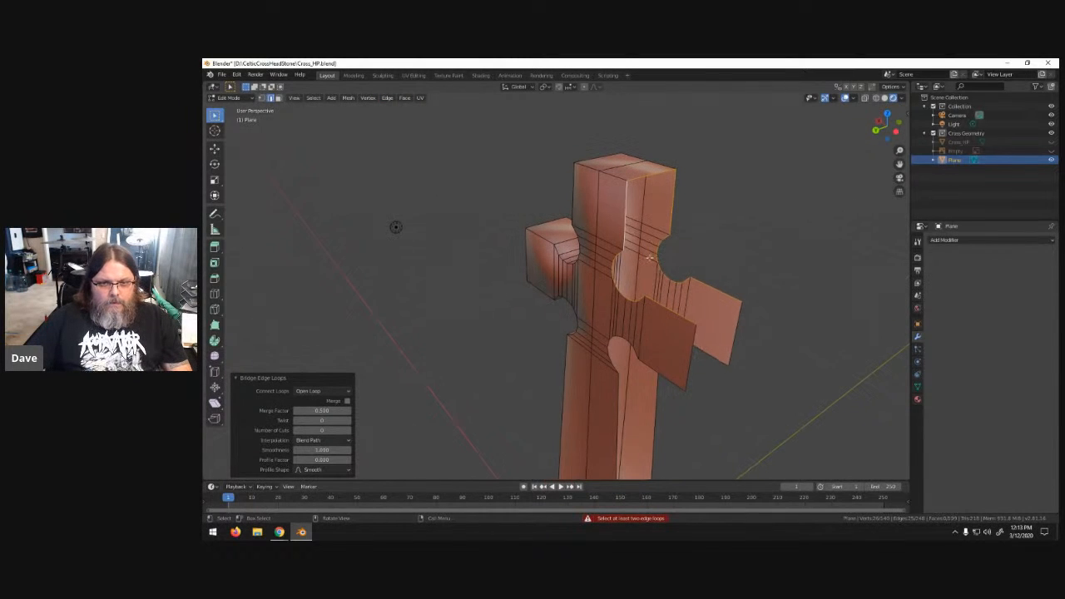
click(626, 215)
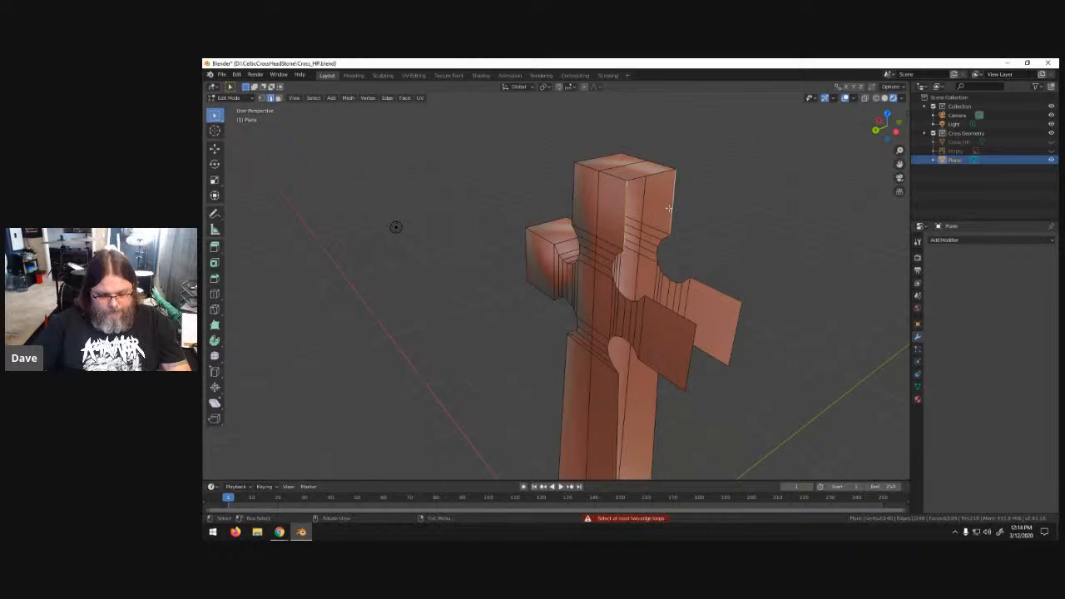
shift+click(663, 215)
click(684, 314)
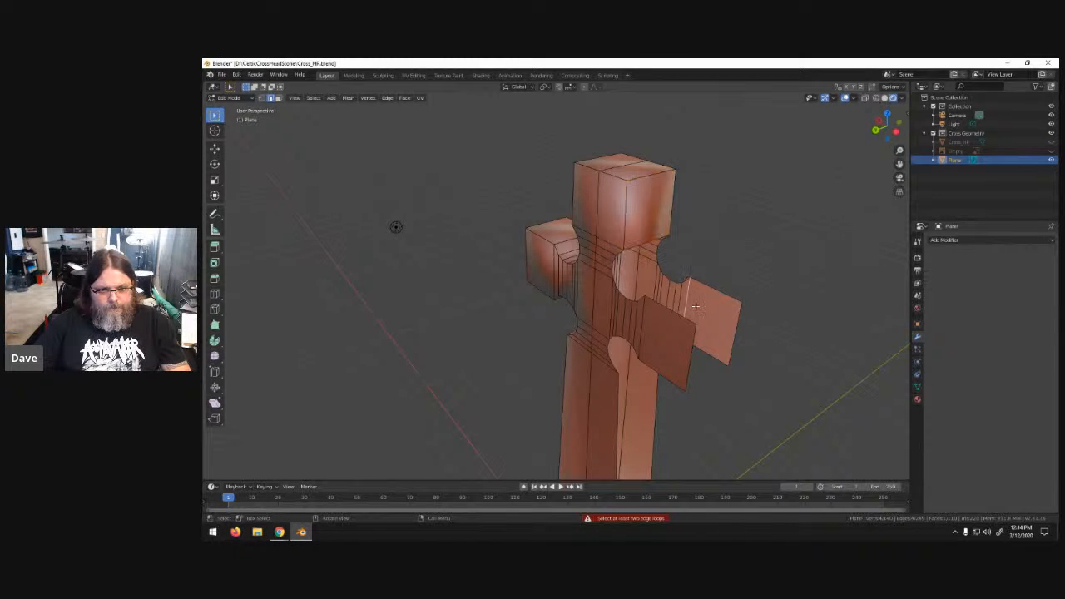
middle_drag(670, 311, 729, 305)
- Fill the notch above the second arm with faces between front and back edges, working from the arm block toward the center
scroll(730, 304, up, 5)
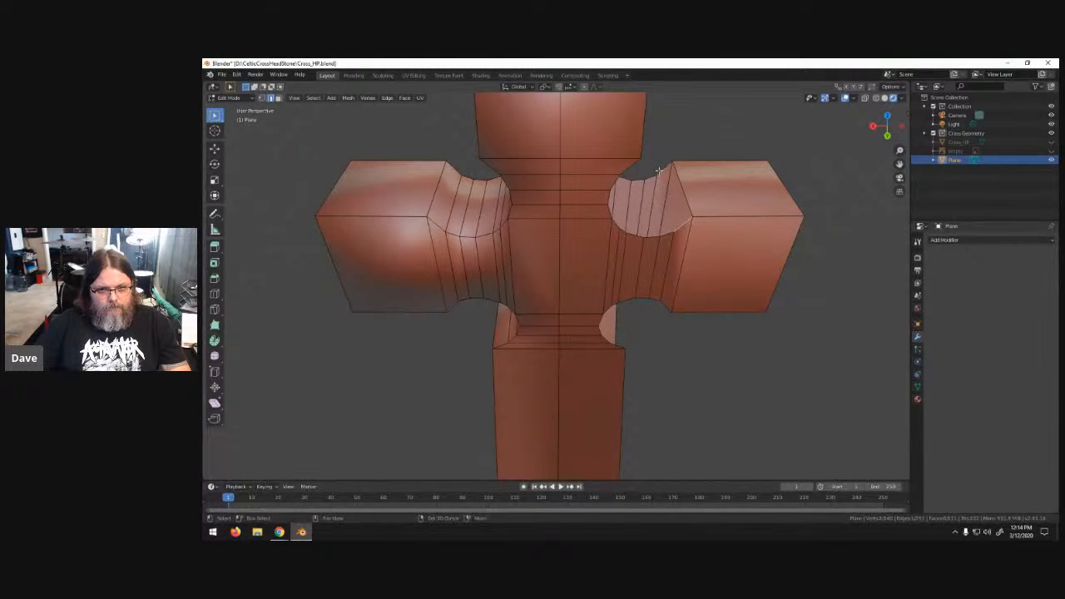
alt+click(651, 177)
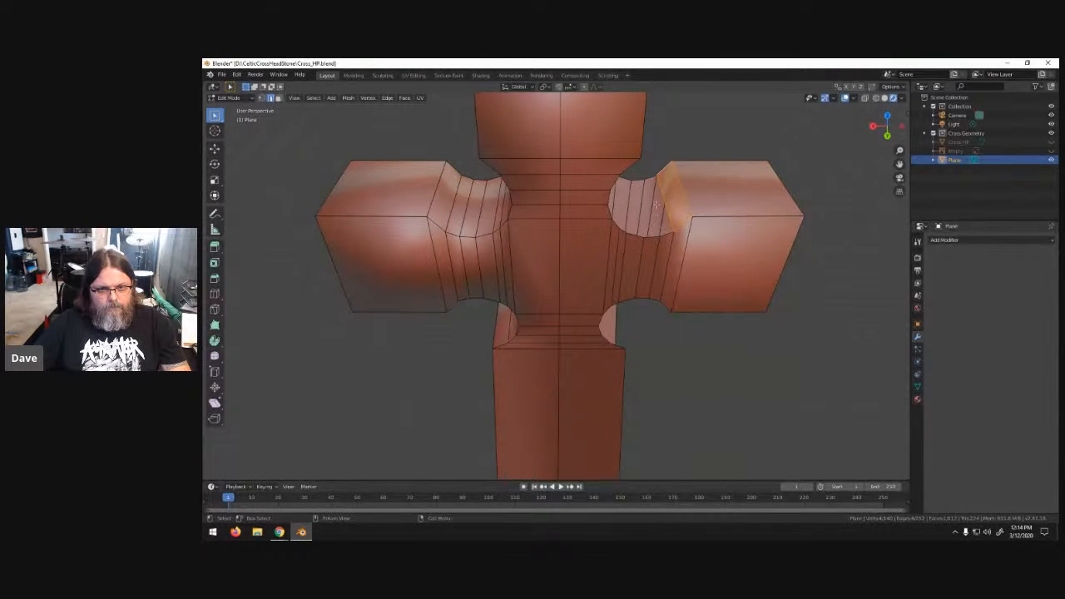
click(651, 177)
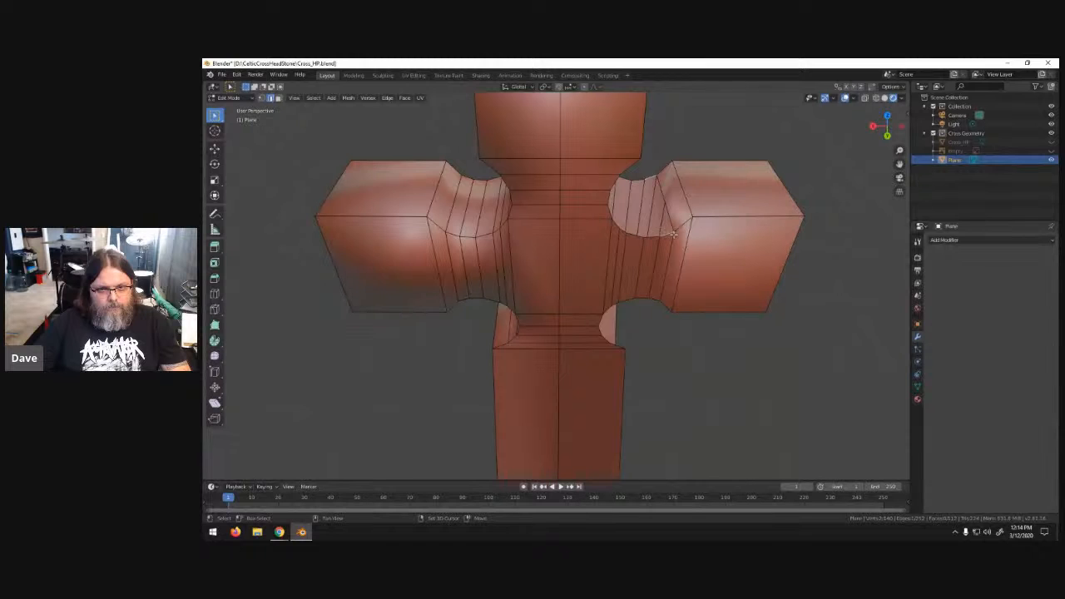
alt+shift+click(658, 219)
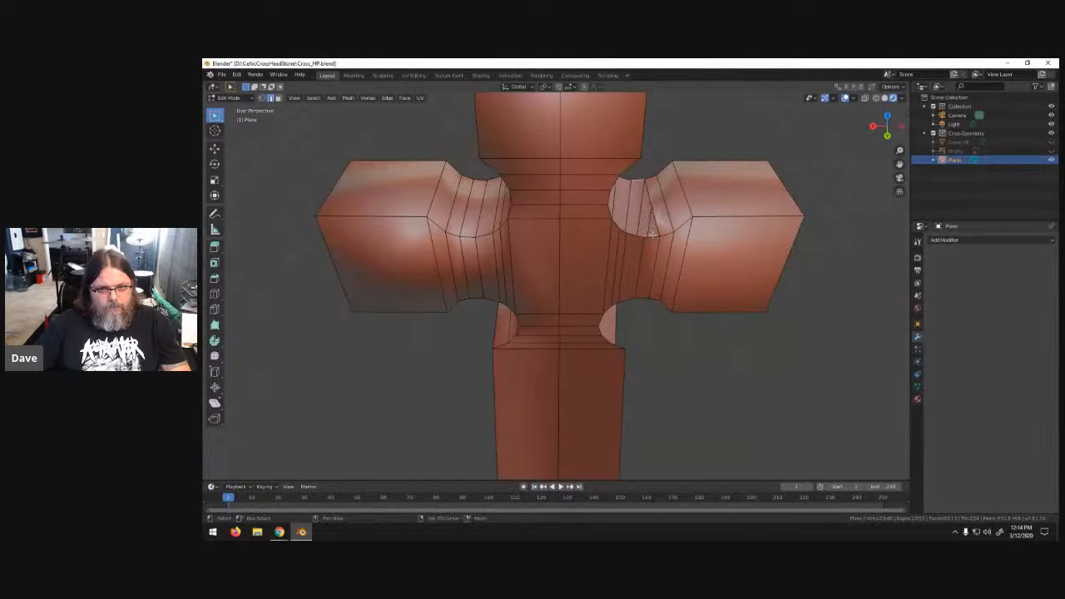
alt+click(636, 233)
click(636, 235)
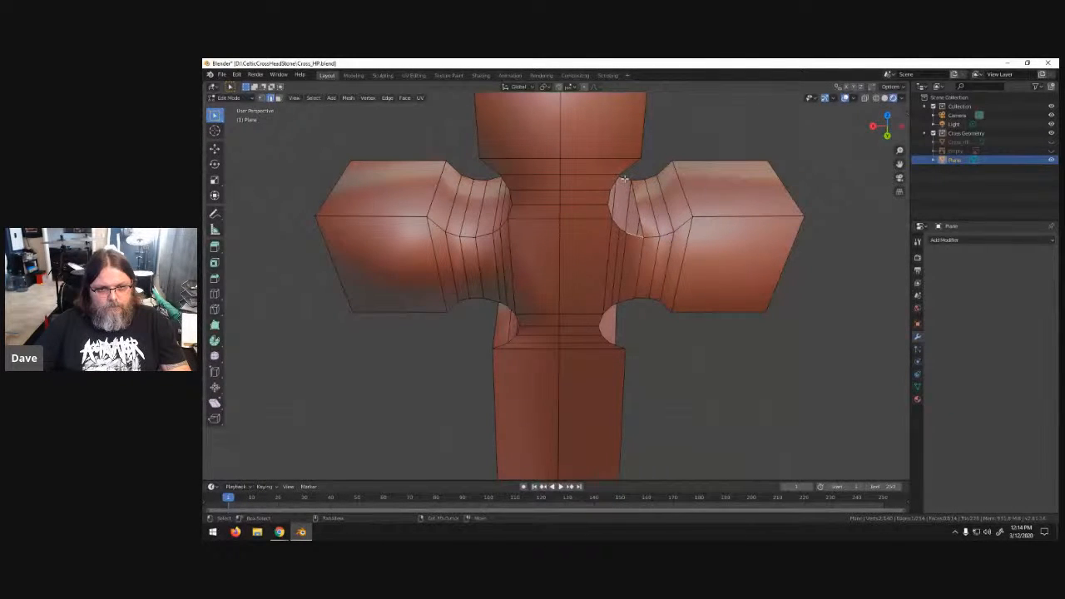
shift+click(624, 179)
key(f)
- Fill the inner part of the notch above the second arm with faces between the front and back edges, continuing toward the center
middle_drag(618, 226, 627, 228)
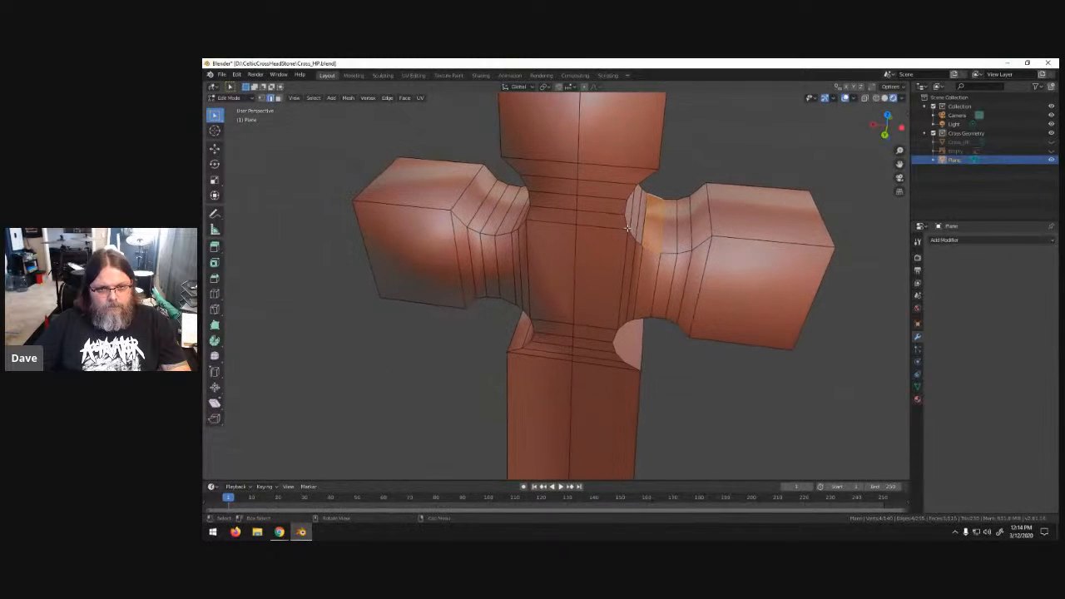
click(645, 193)
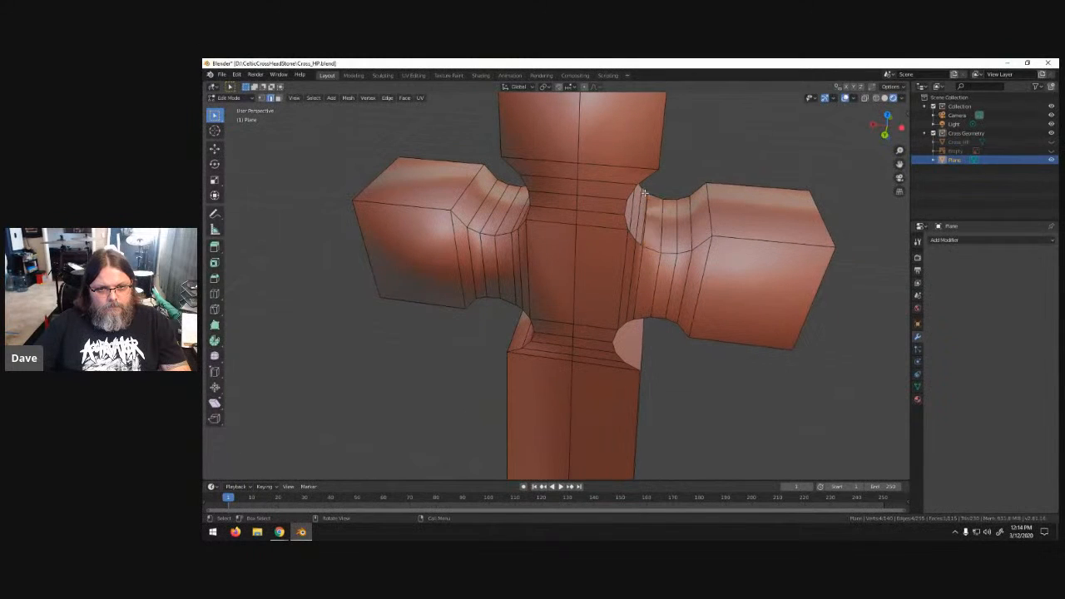
shift+click(639, 242)
key(f)
click(632, 235)
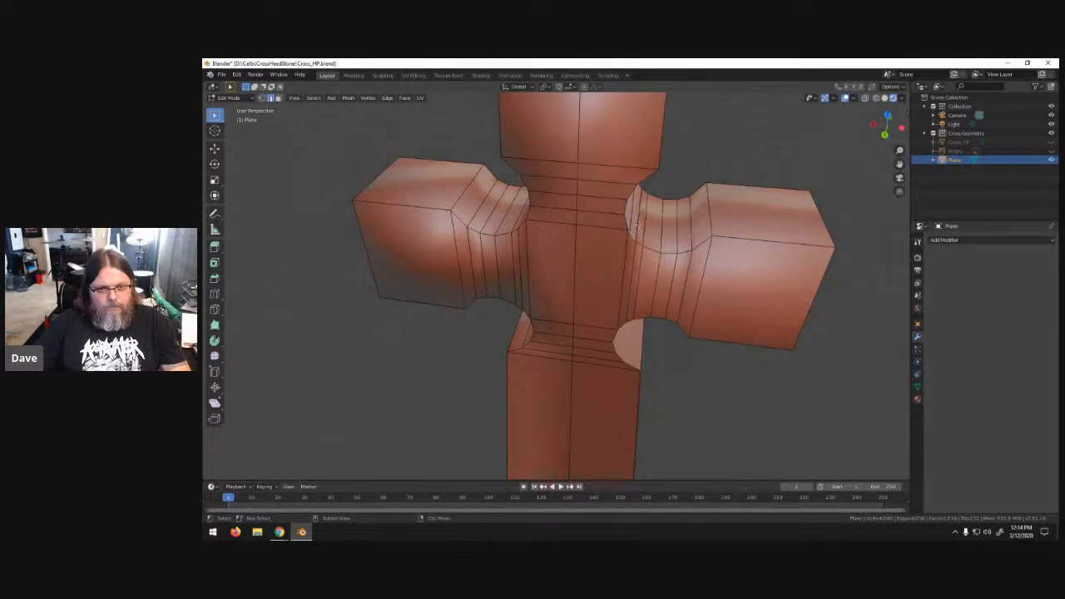
shift+click(640, 189)
key(f)
middle_drag(663, 215, 636, 218)
click(661, 252)
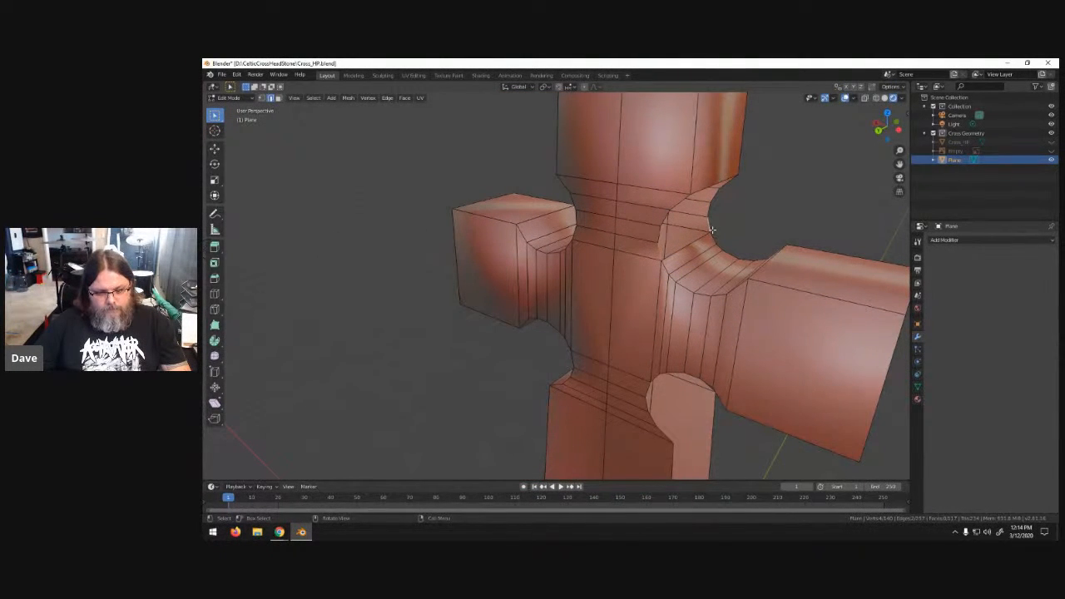
- Close the rest of that notch with faces from the center up to the underside of the head block
click(691, 223)
click(714, 212)
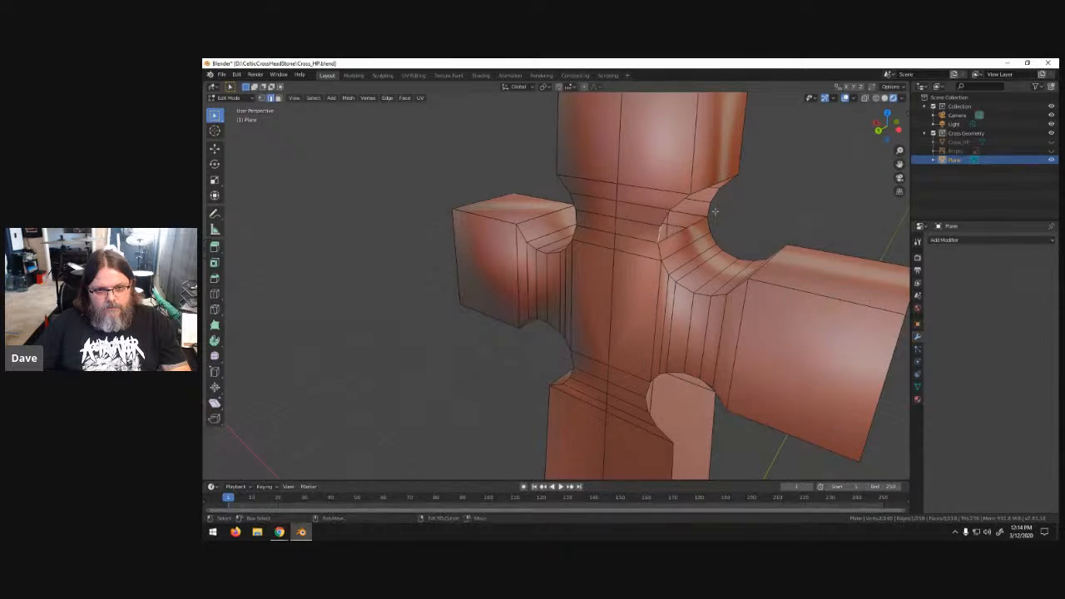
alt+click(668, 216)
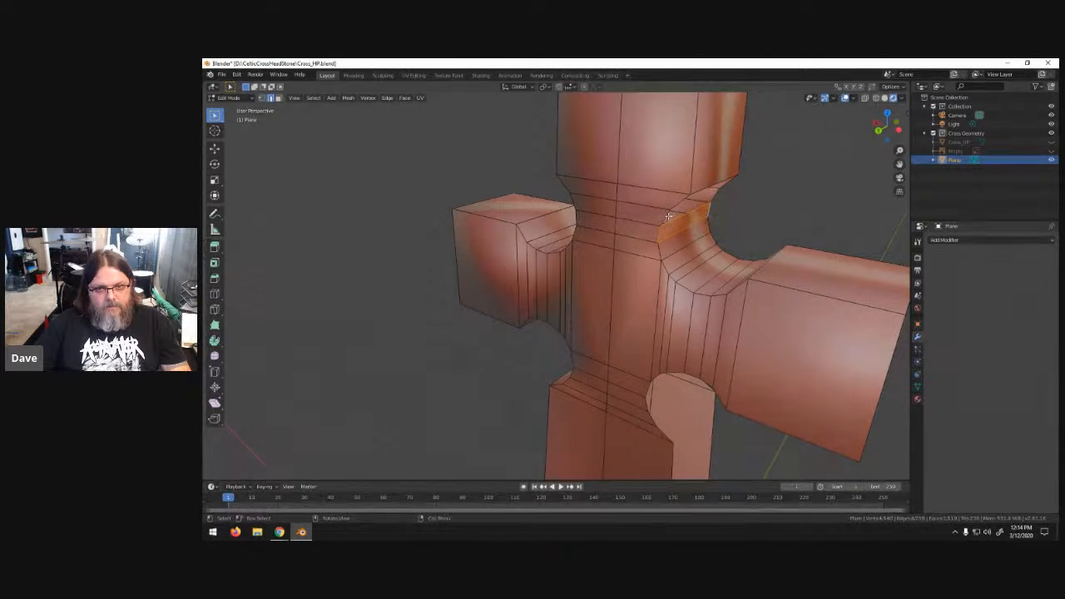
click(715, 204)
alt+click(694, 198)
click(720, 192)
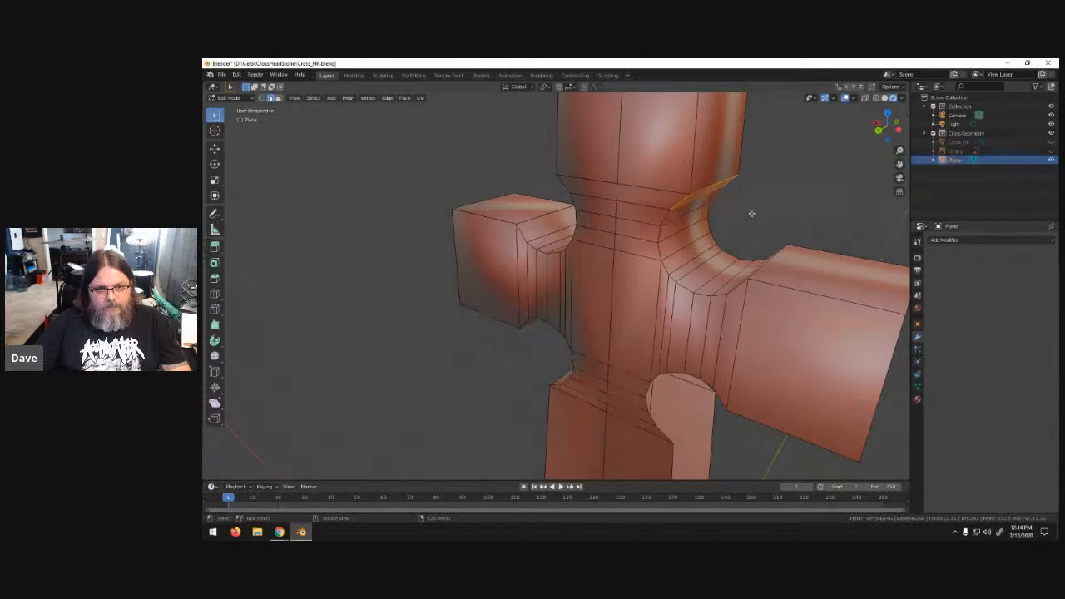
- Show the cross from the front in wireframe and box-select the vertices along its vertical centre line
middle_drag(663, 226, 604, 266)
middle_drag(512, 312, 575, 277)
key(KP_1)
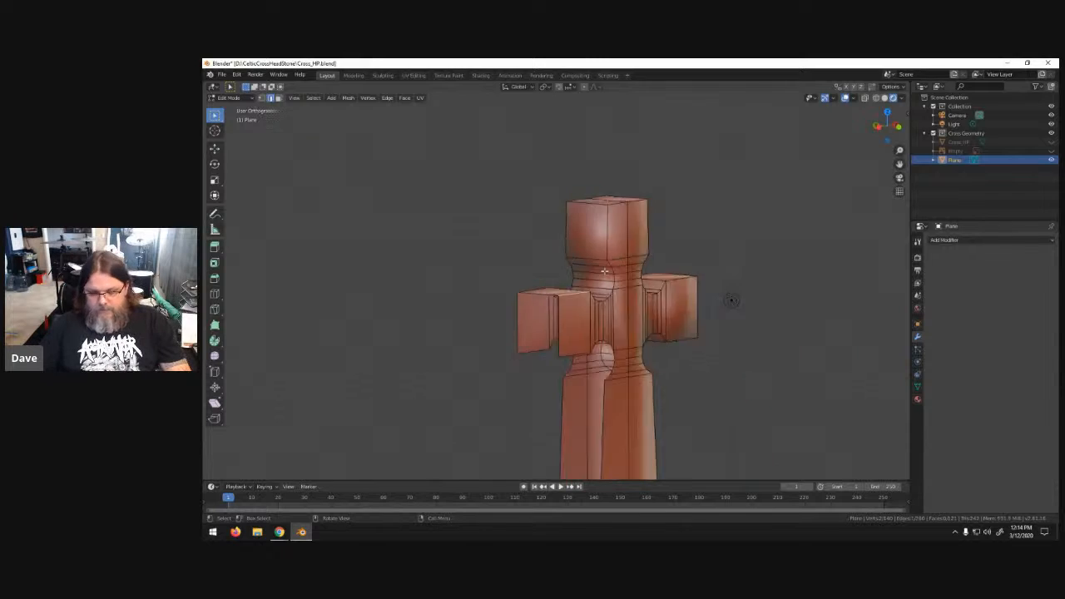
scroll(598, 265, down, 5)
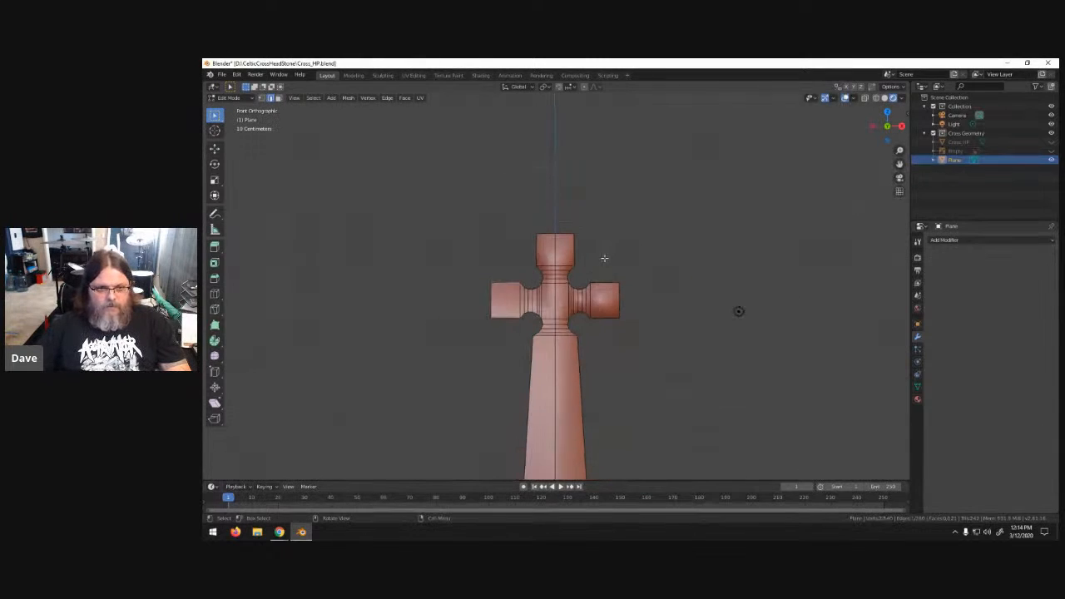
key(z)
click(550, 222)
key(b)
drag(550, 224, 574, 473)
scroll(599, 422, down, 1)
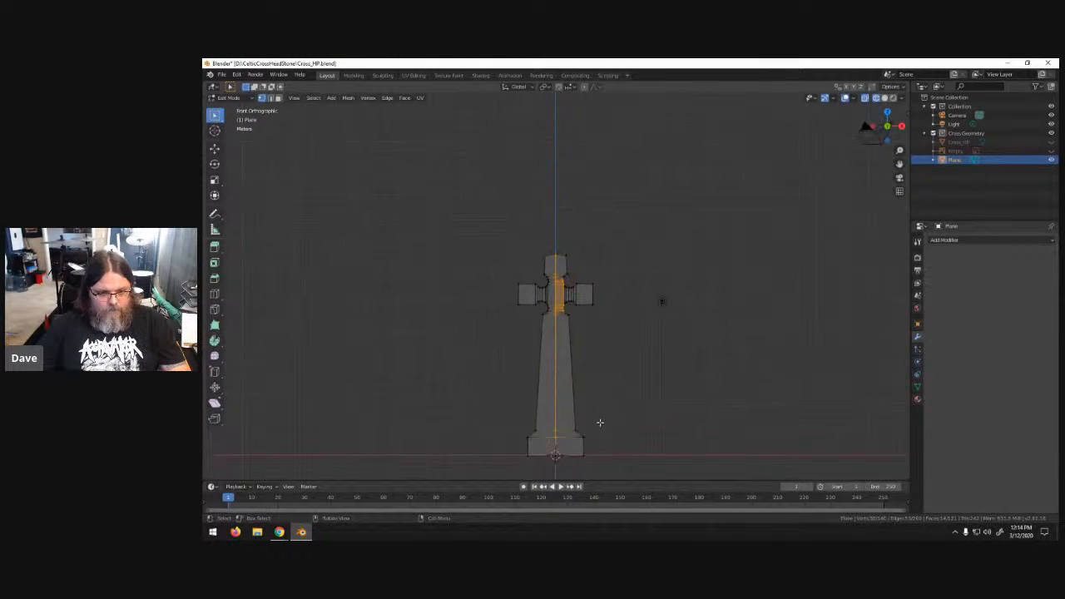
- Select the entire cross mesh and merge its vertices by distance with a merge distance of 0.0001 m
scroll(594, 420, down, 1)
key(a)
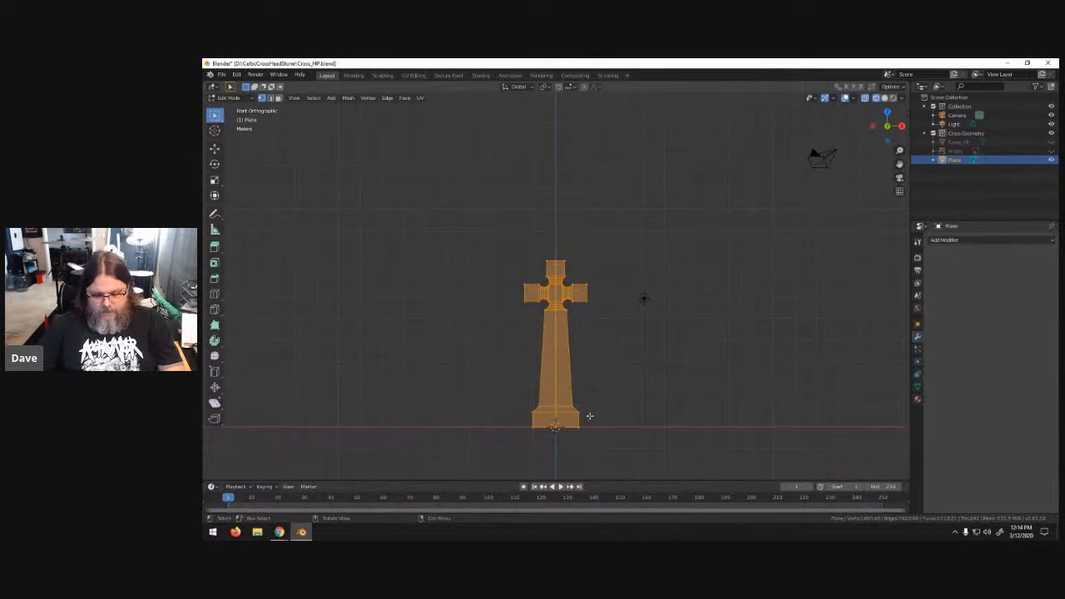
key(m)
click(572, 439)
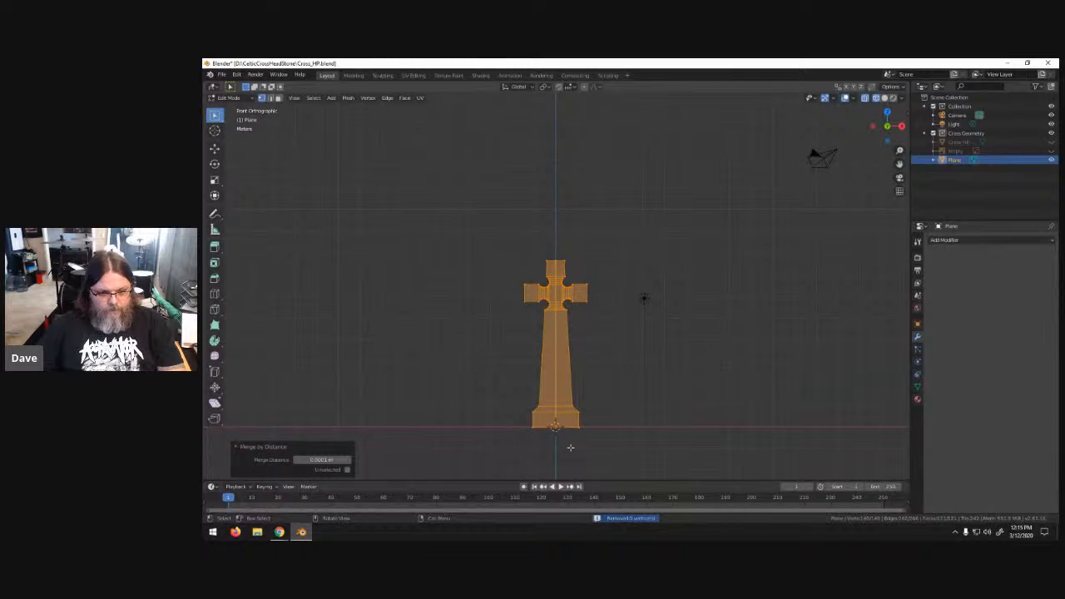
key(Tab)
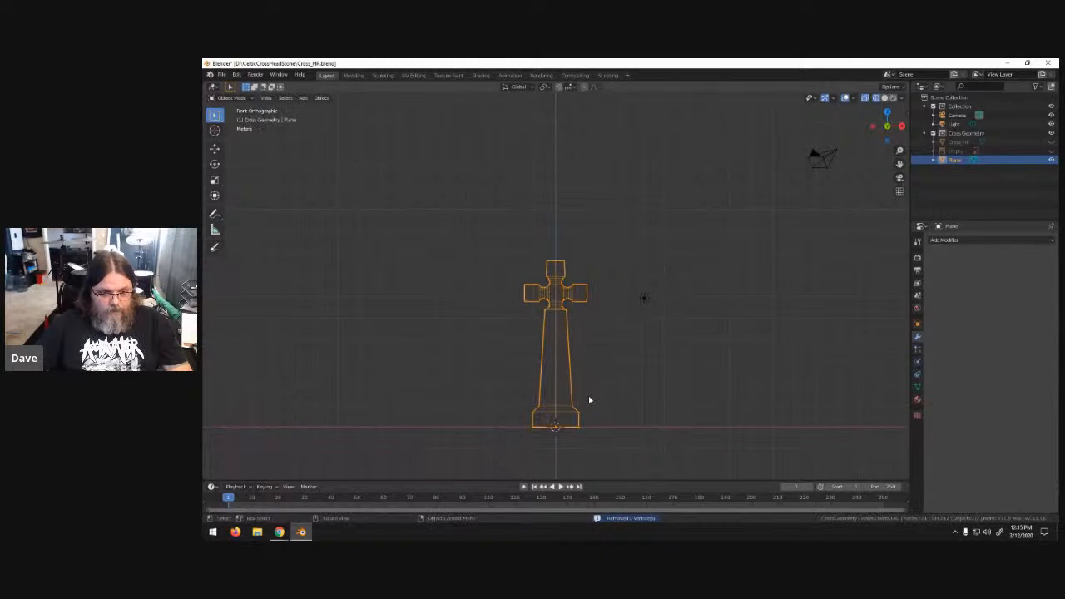
key(Tab)
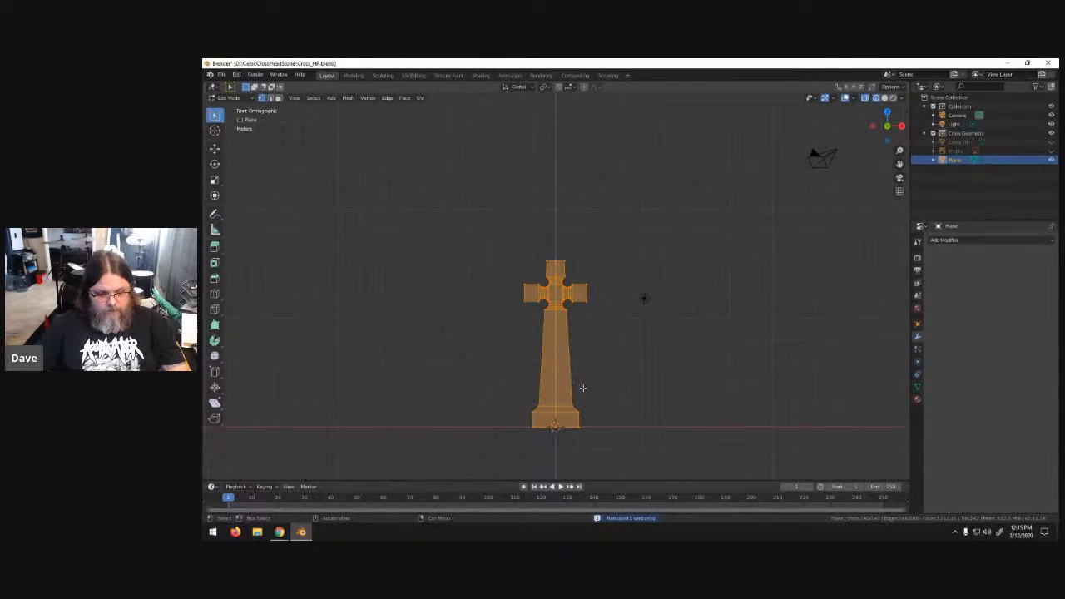
- Return the viewport to rendered shading with the open end of the arm in view
key(z)
key(8)
scroll(564, 379, up, 1)
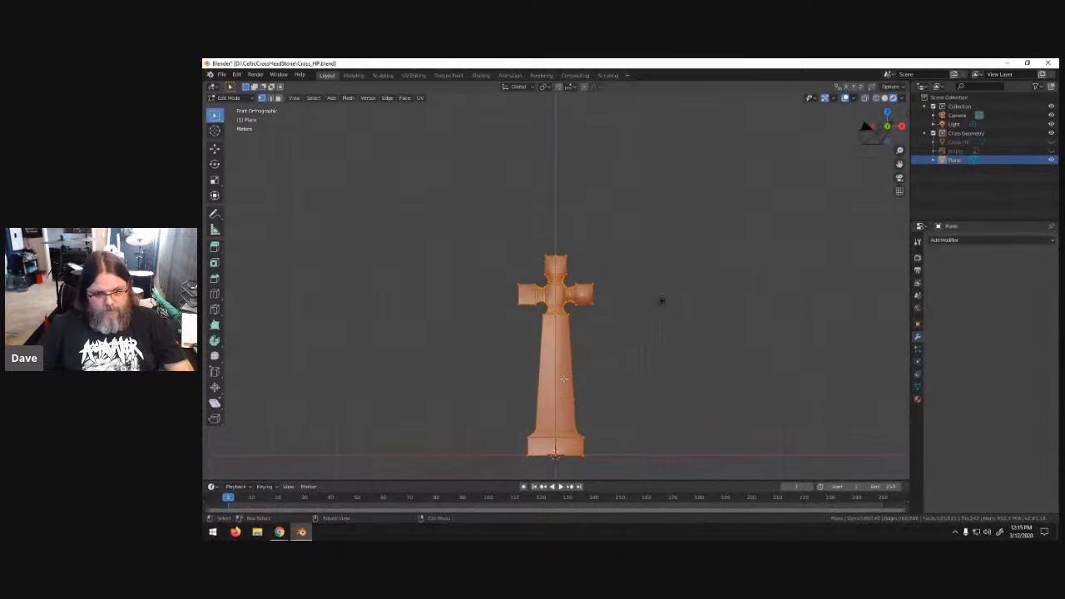
scroll(773, 383, up, 6)
middle_drag(817, 324, 767, 308)
middle_drag(590, 395, 674, 379)
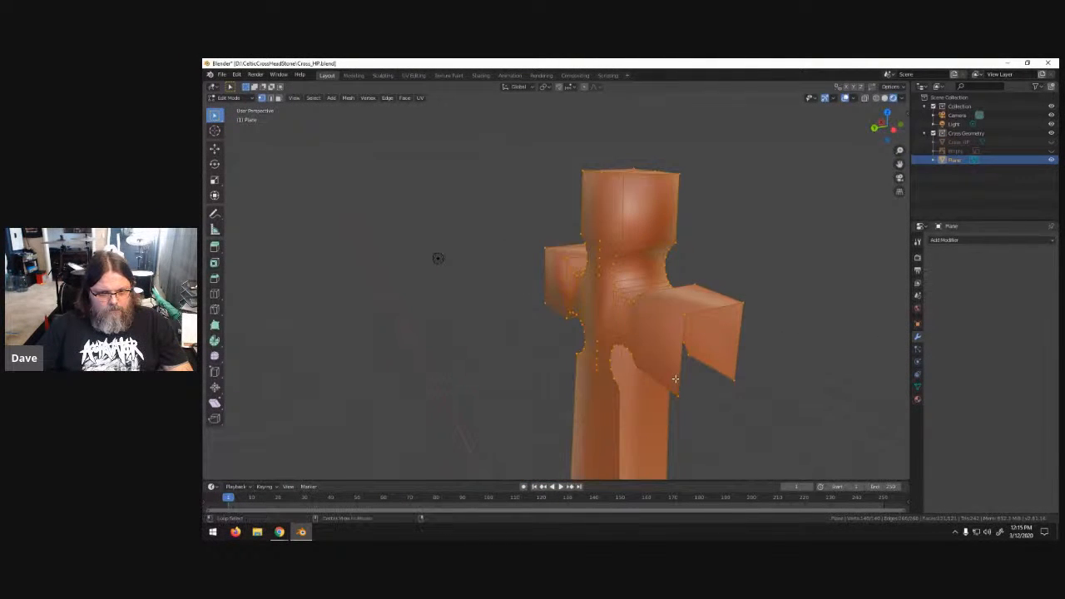
- Try to close the open arm end with Bridge Edge Loops
click(673, 378)
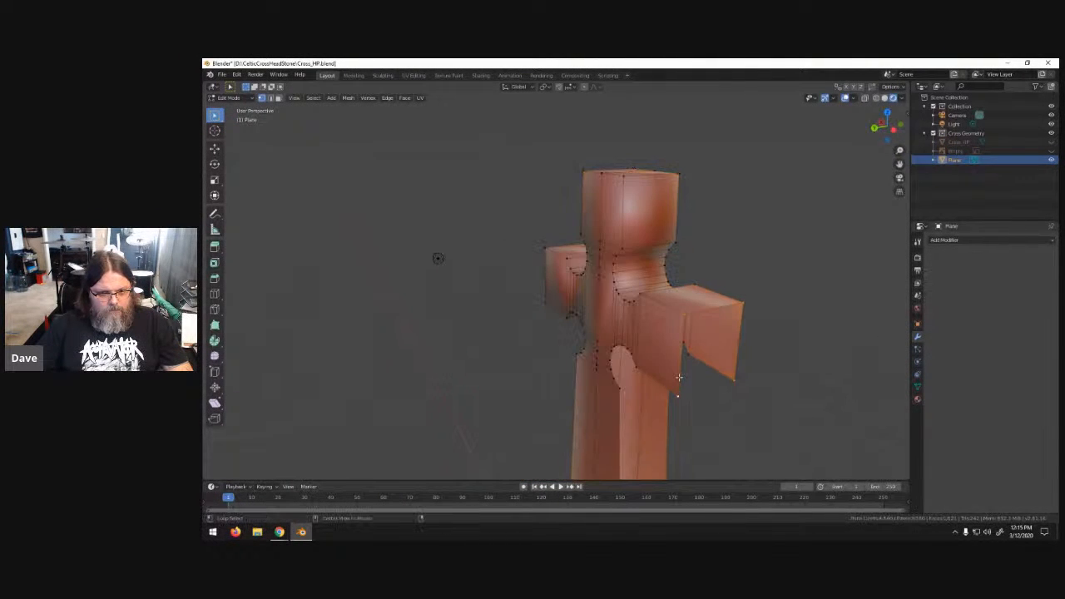
click(388, 97)
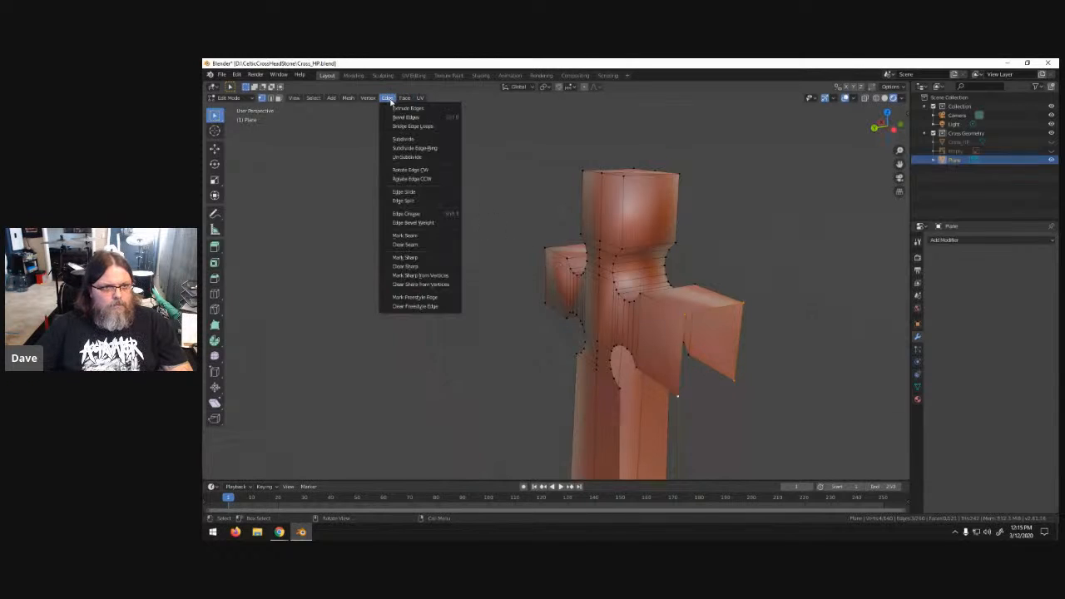
click(413, 126)
- Switch to edge selection and fill the open end of the arm block with a face
click(269, 98)
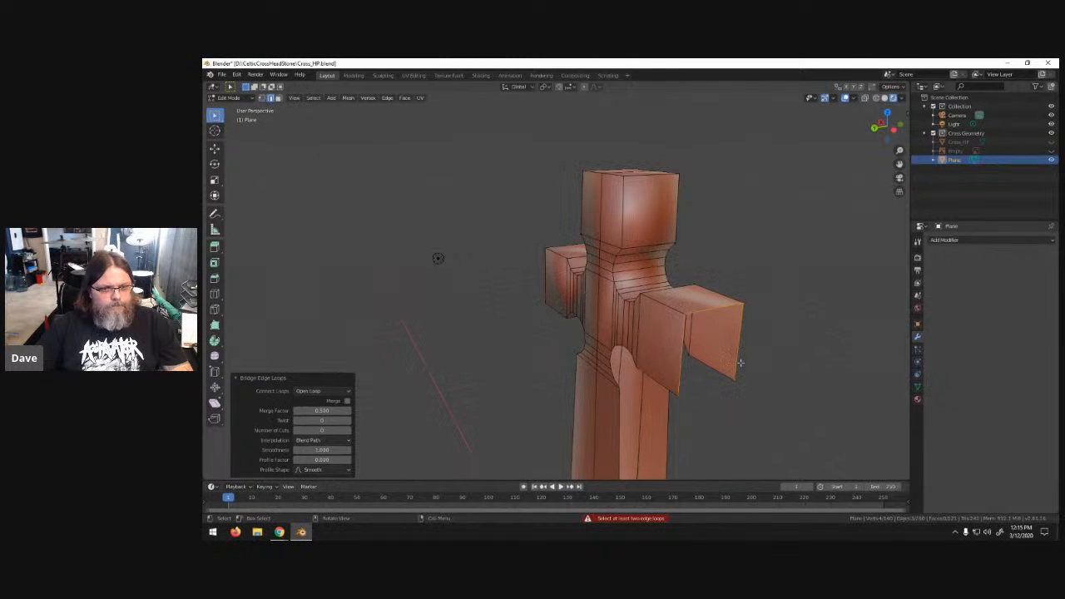
alt+click(700, 378)
middle_drag(716, 374, 724, 312)
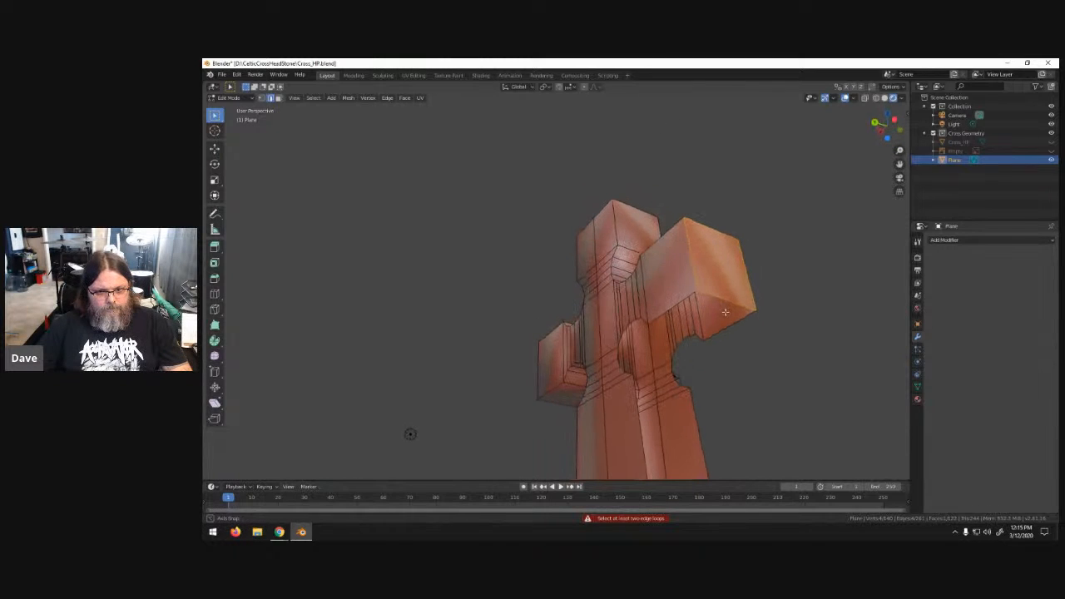
- Select the remaining open edge loop below the arm and try to connect it with Bridge Edge Loops
alt+click(722, 329)
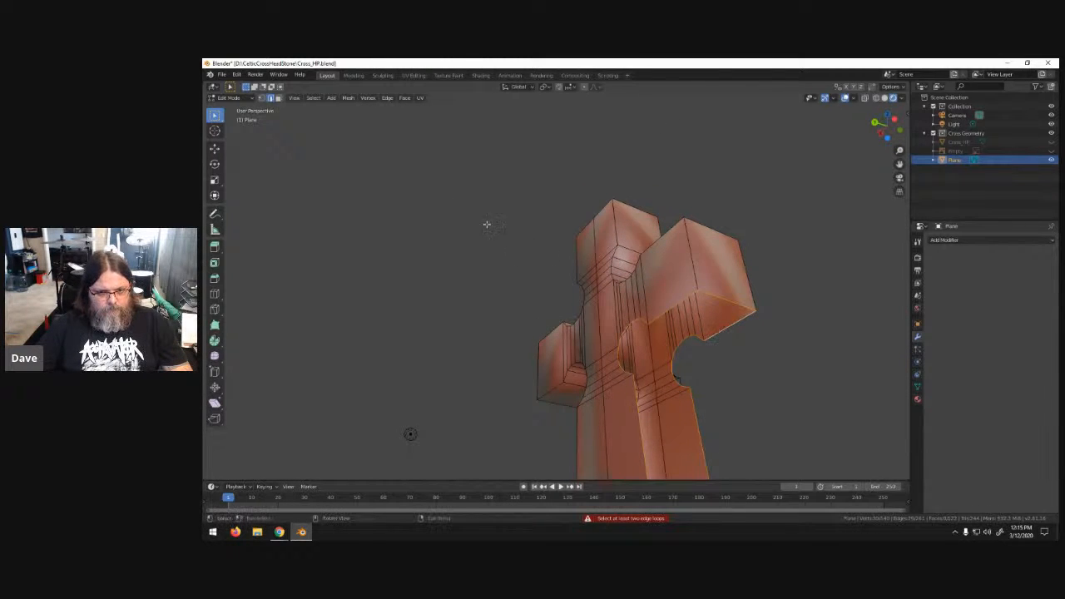
click(386, 98)
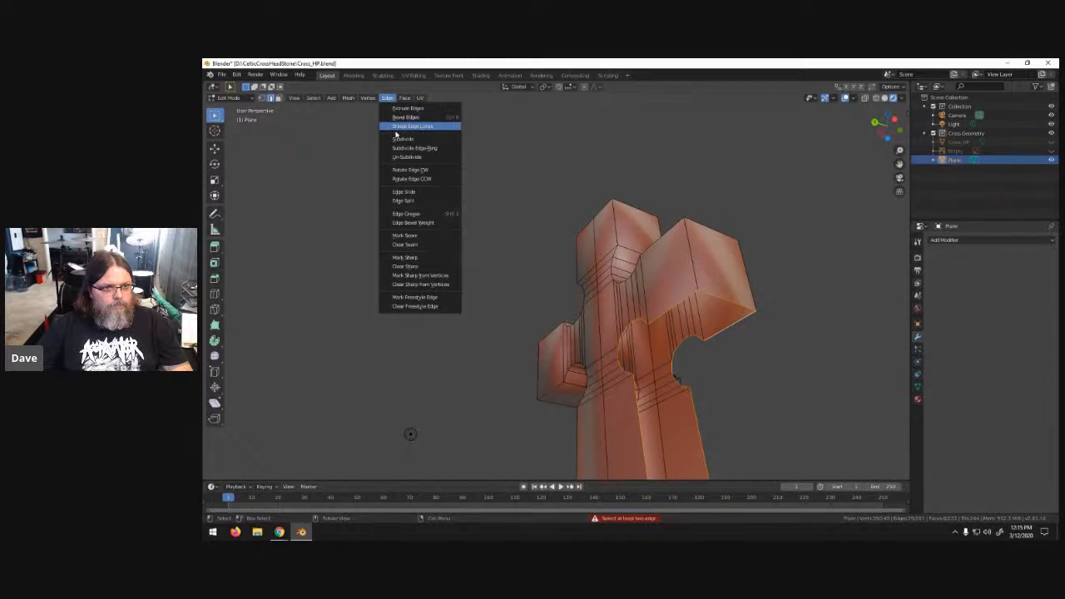
click(397, 129)
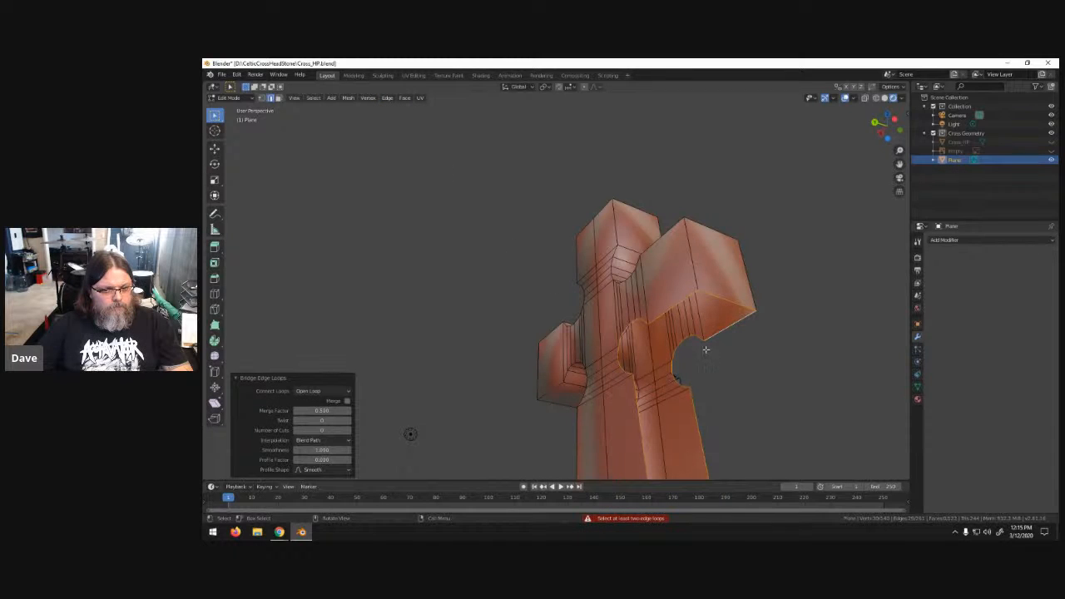
- Fill the open side of the base block with a face between its front and back vertical edges
scroll(701, 347, down, 7)
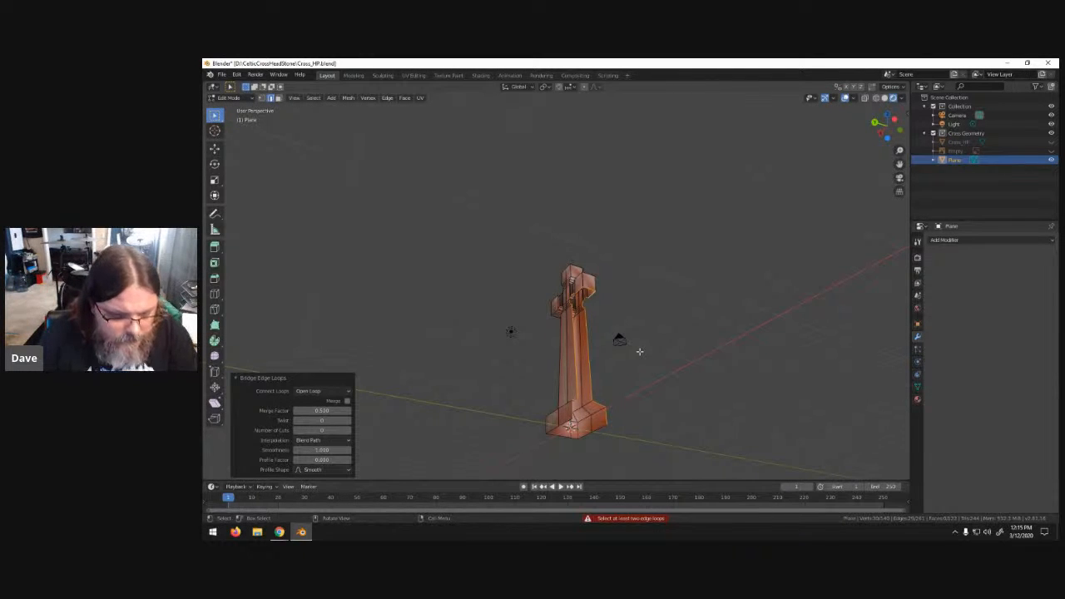
scroll(606, 384, up, 4)
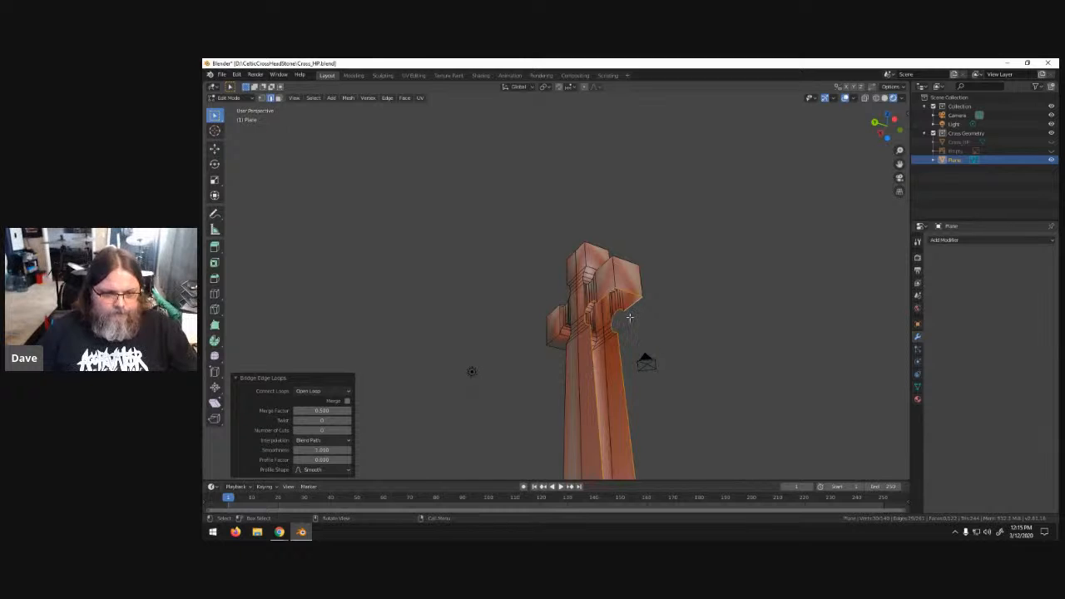
middle_drag(637, 311, 656, 368)
scroll(650, 387, down, 3)
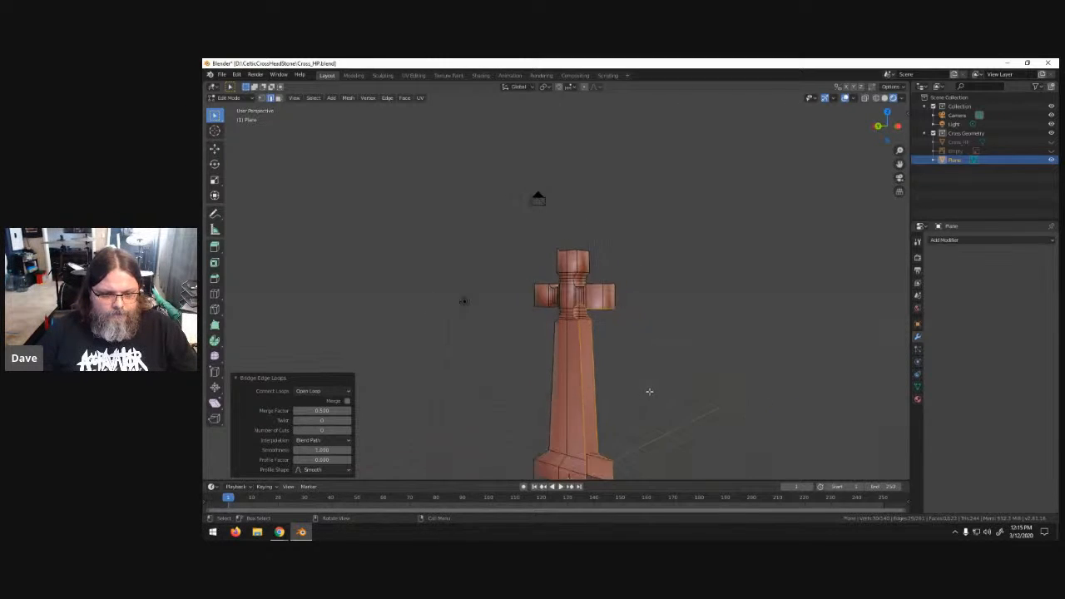
click(580, 452)
shift+click(603, 444)
key(f)
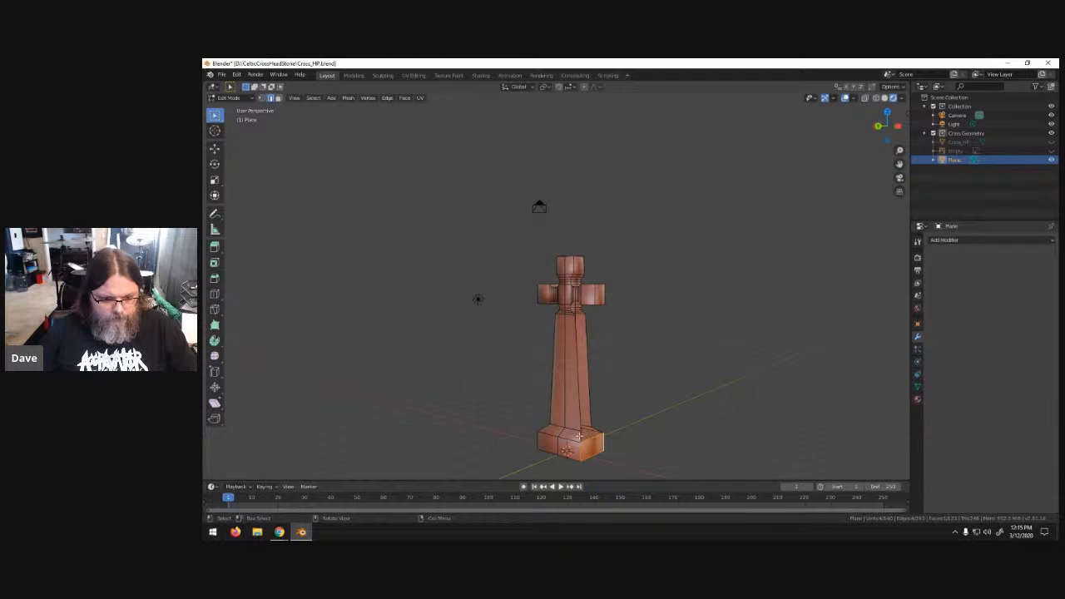
- Fill the sloped band above the base and the long open side of the shaft with faces
shift+click(596, 433)
shift+click(595, 430)
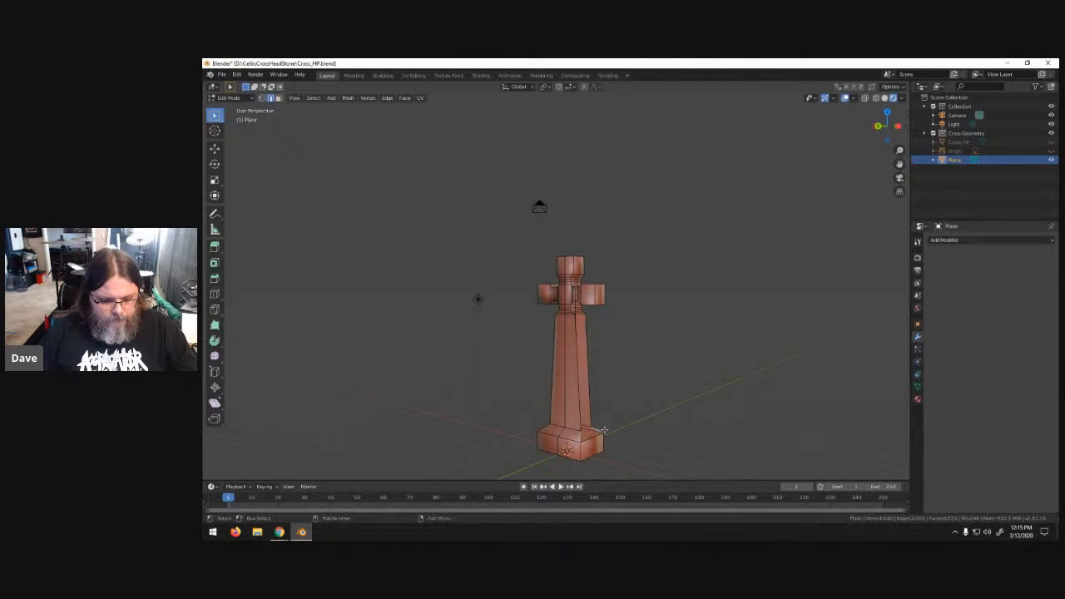
middle_drag(596, 431, 575, 424)
click(574, 424)
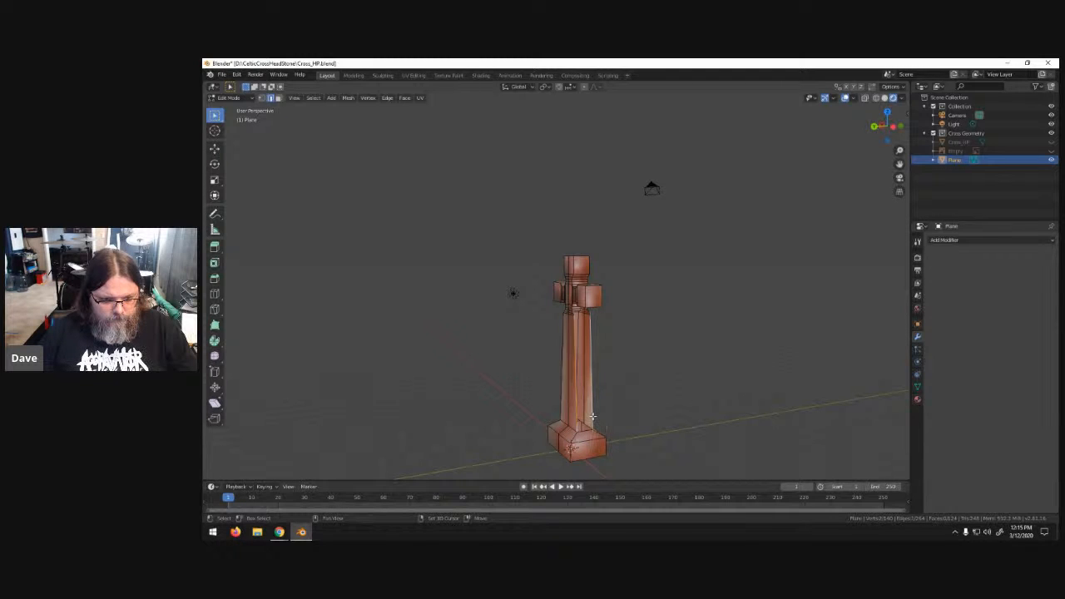
middle_drag(597, 421, 588, 309)
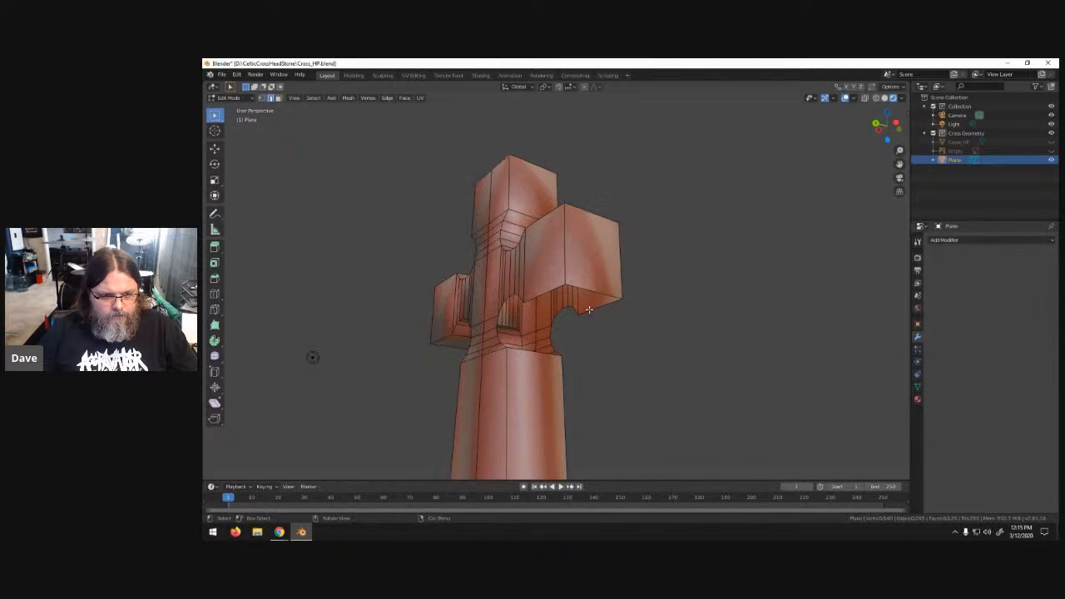
- Fill the outer part of the curved notch under the arm with faces between its front and back edges
click(604, 295)
middle_drag(604, 295, 636, 319)
click(571, 310)
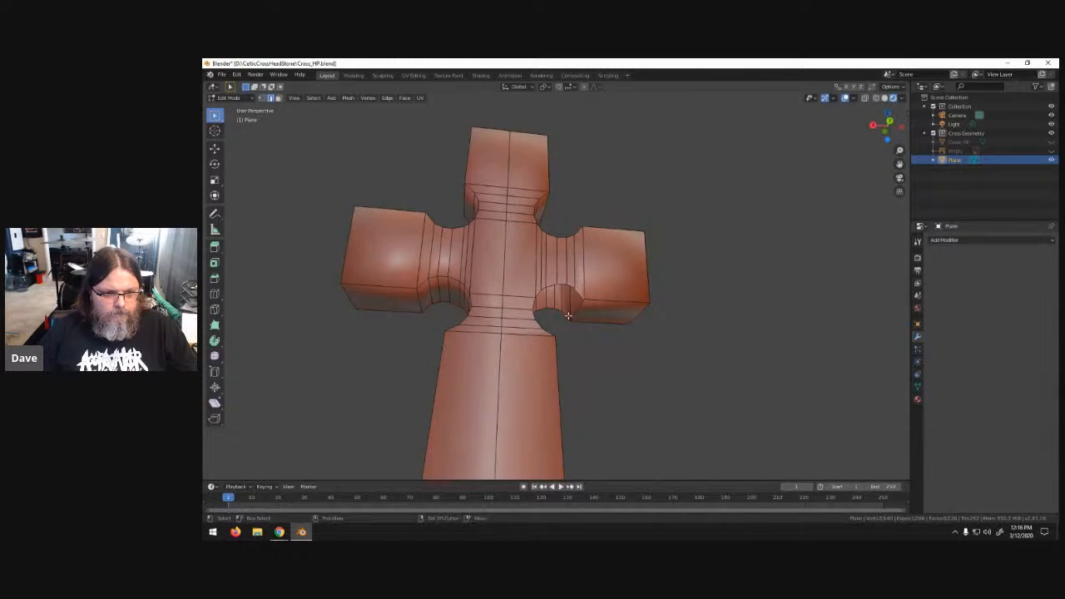
shift+click(564, 314)
key(f)
click(560, 310)
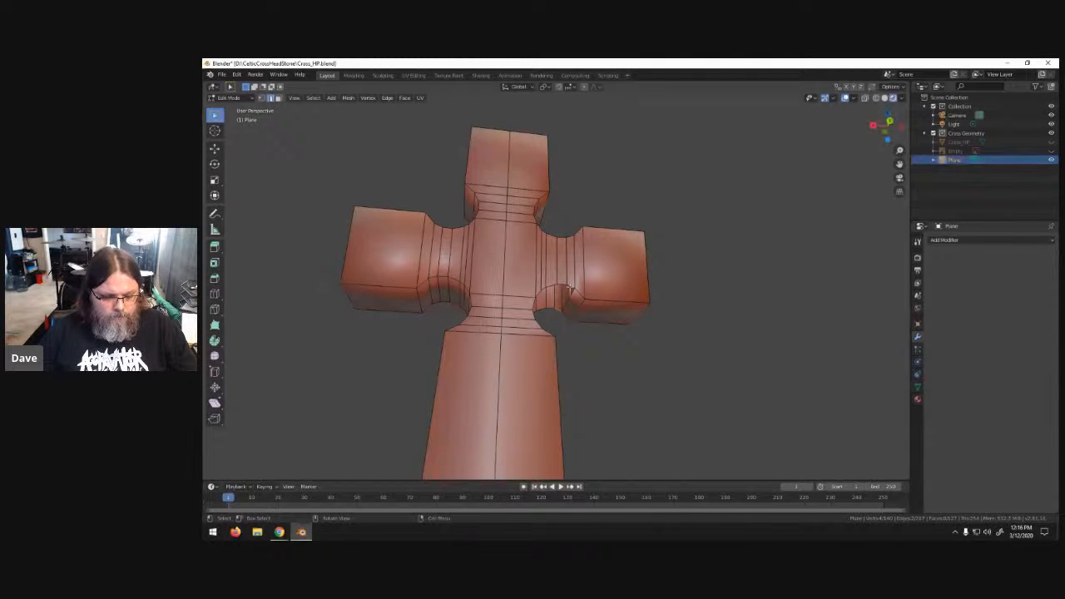
click(553, 287)
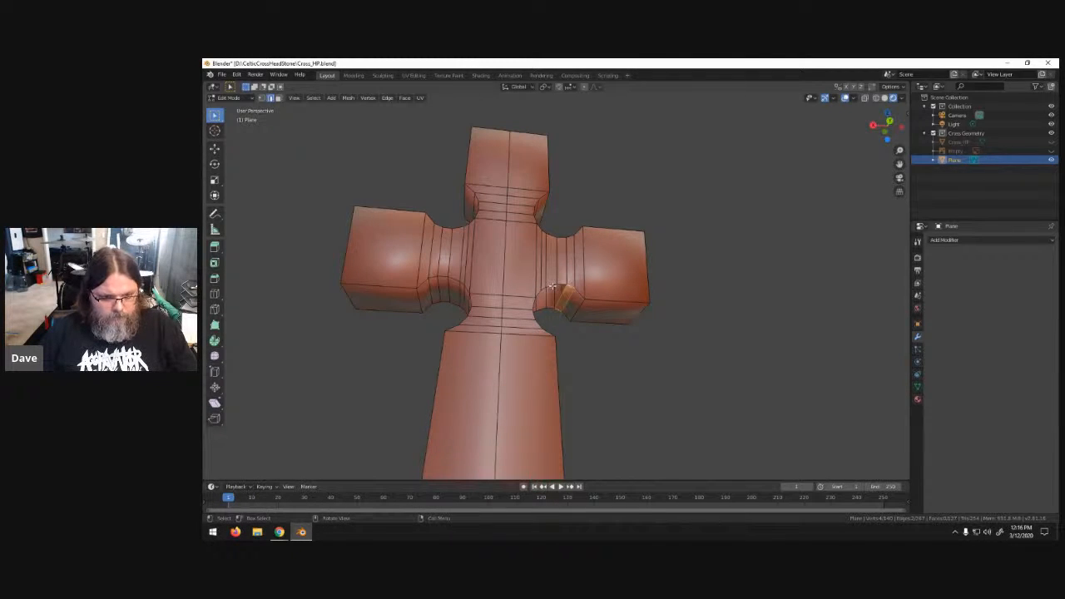
key(alt+a)
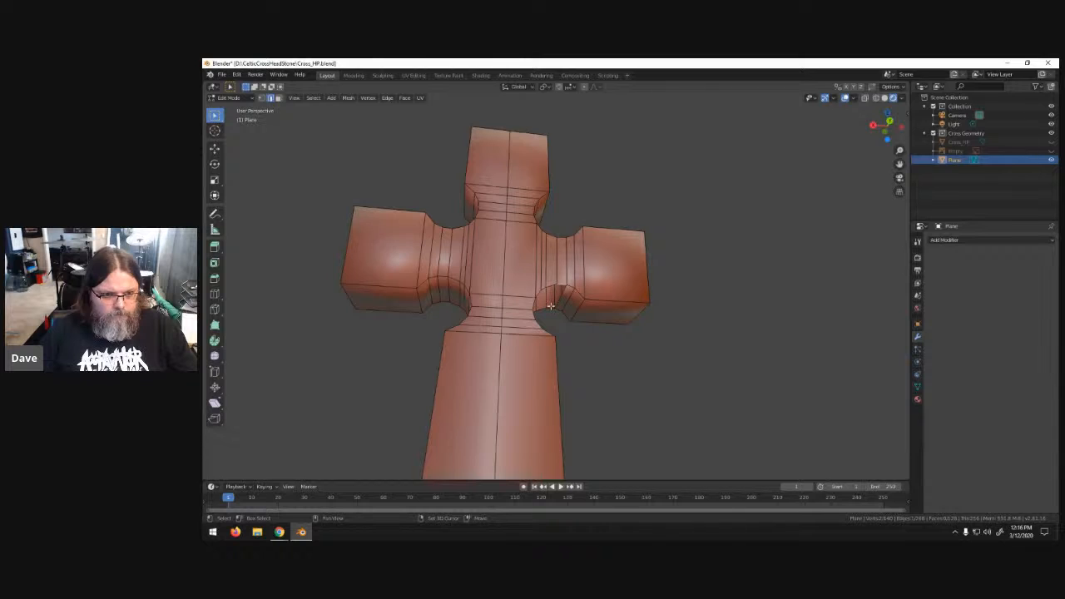
alt+click(544, 291)
key(alt+a)
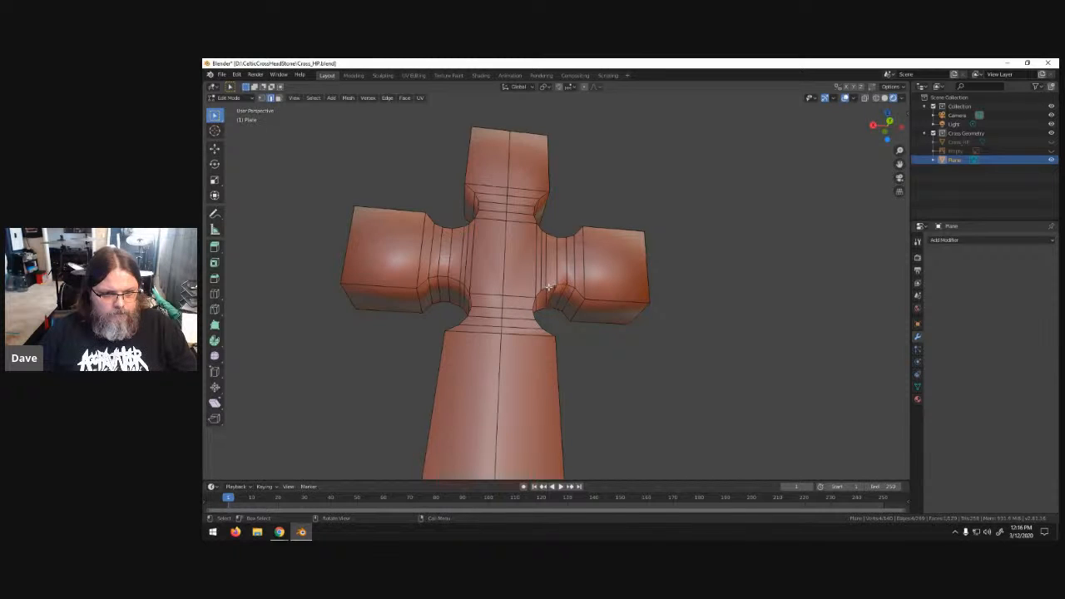
middle_drag(551, 307, 548, 313)
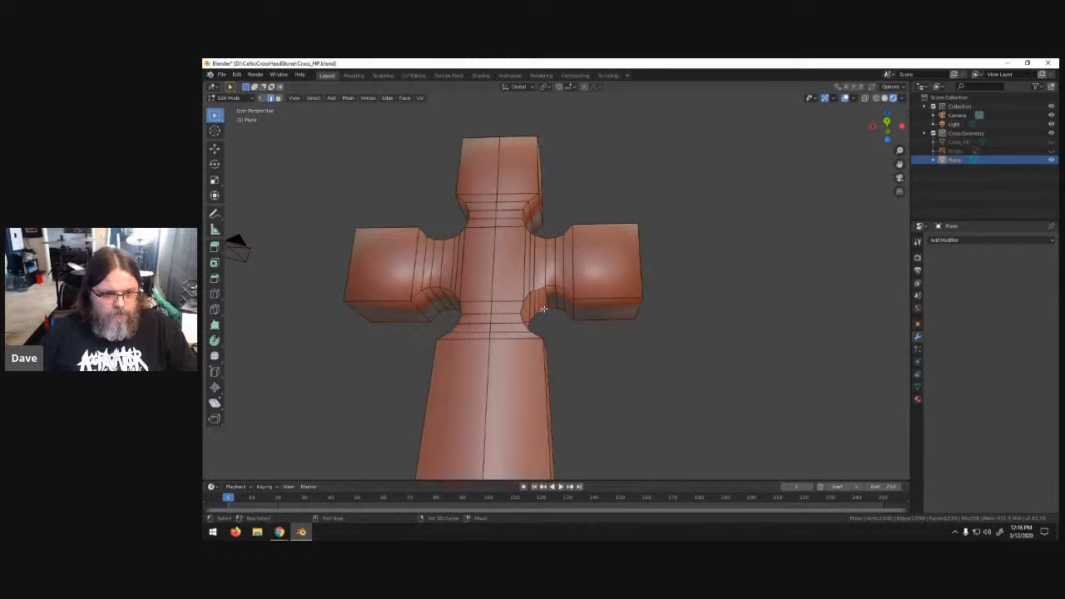
click(545, 318)
- Fill the middle of the curved notch with faces where the underside of the arm turns down toward the shaft
scroll(547, 319, up, 6)
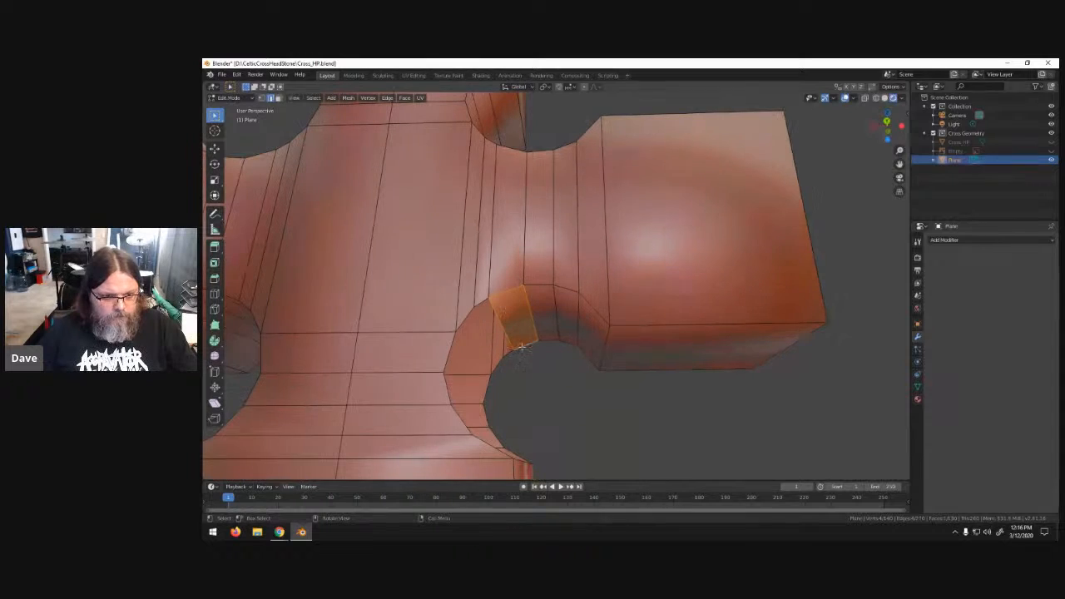
click(506, 353)
shift+click(484, 303)
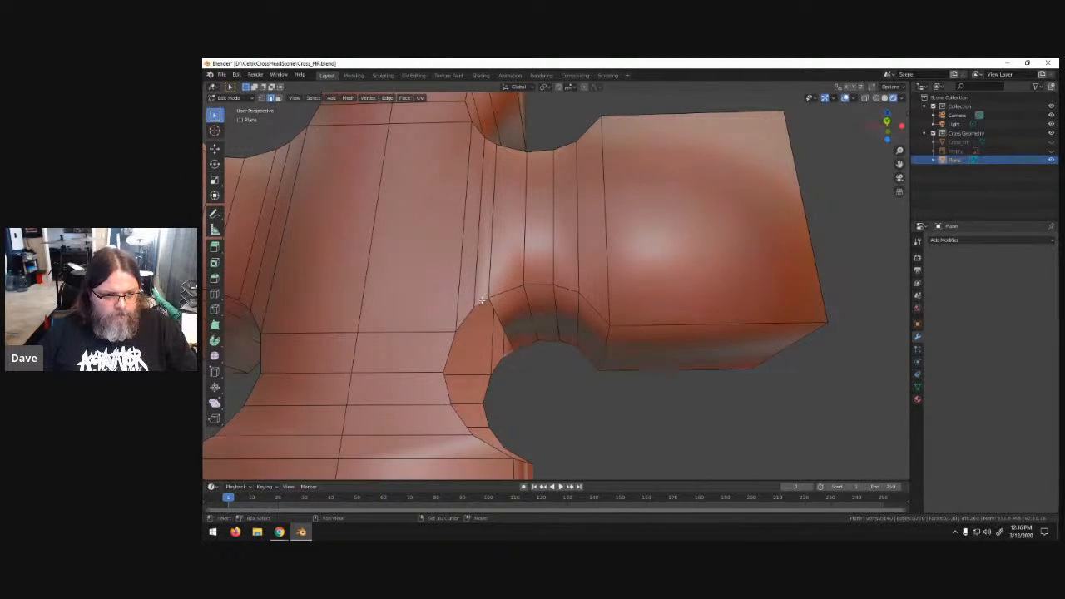
key(f)
click(497, 364)
shift+click(467, 317)
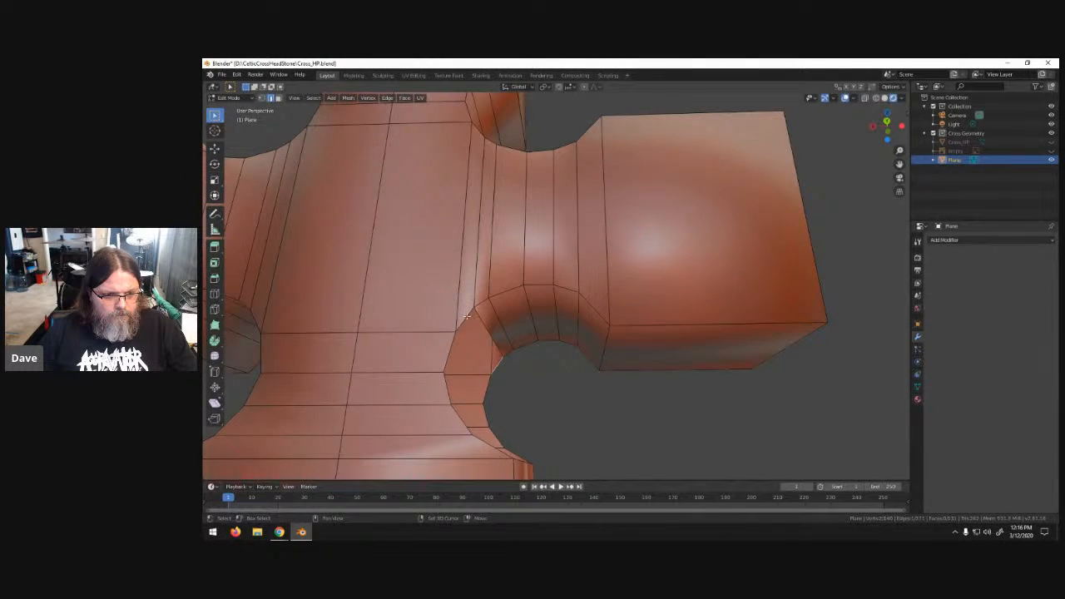
key(f)
click(487, 386)
shift+click(449, 357)
key(f)
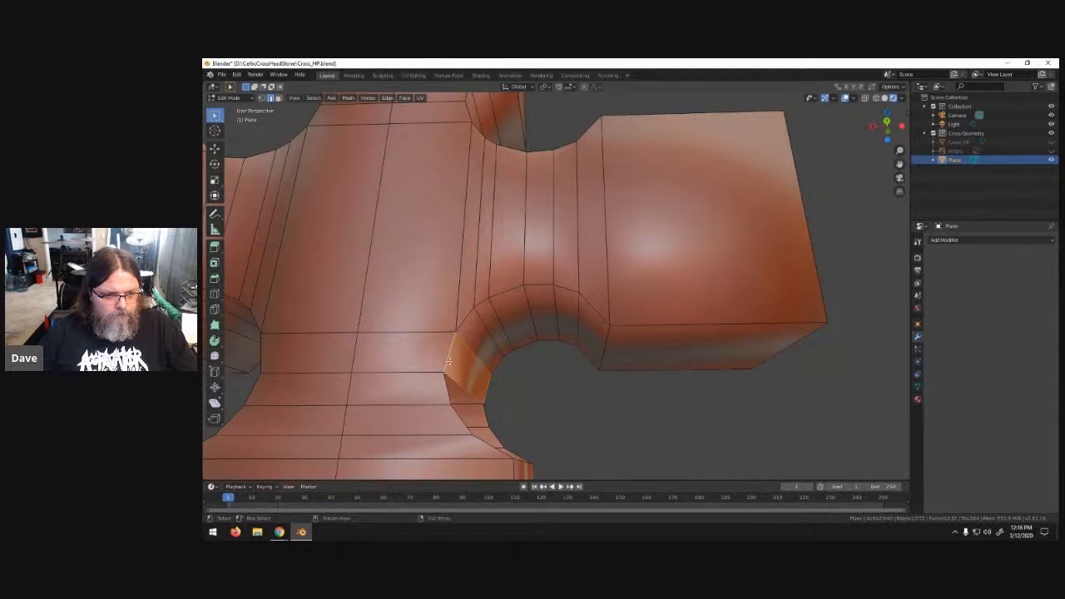
- Close the lower end of the curved notch with faces down to the shoulder of the shaft
click(486, 412)
shift+click(461, 396)
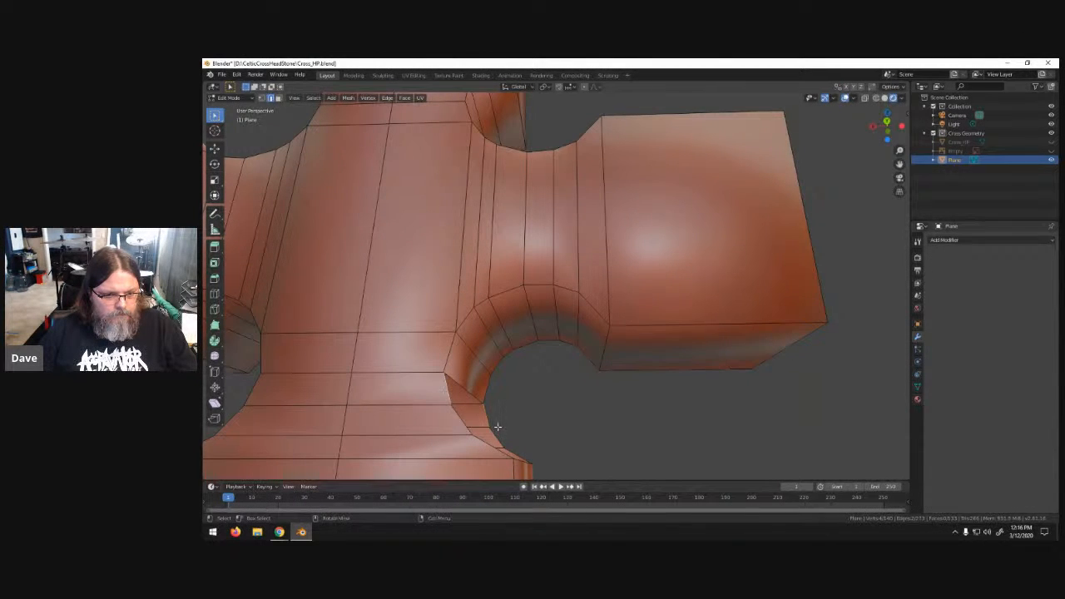
click(496, 433)
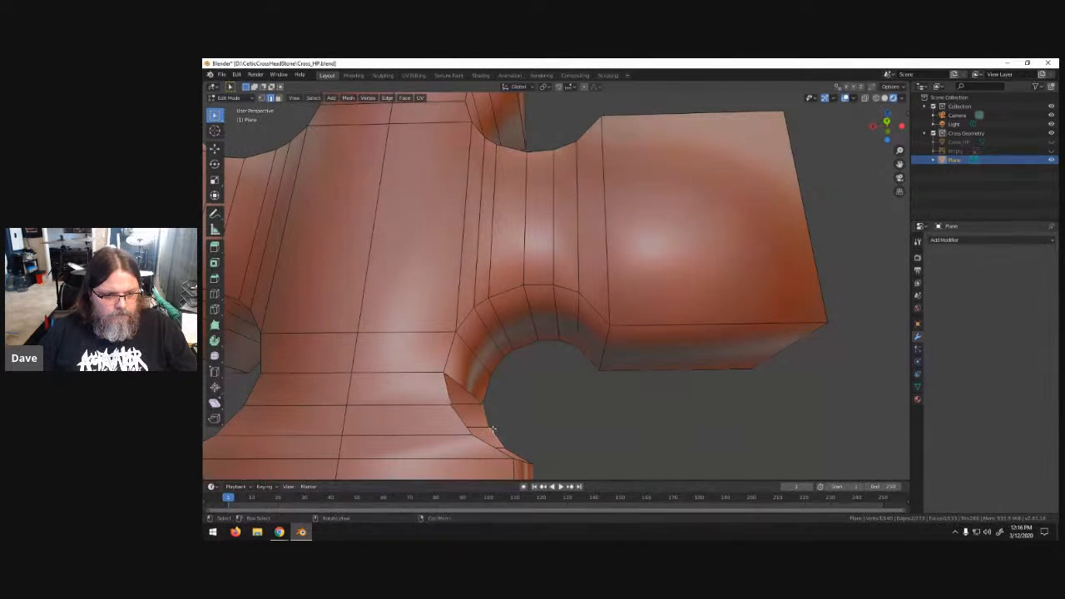
shift+click(446, 394)
key(f)
click(498, 438)
shift+click(464, 422)
key(f)
click(506, 450)
shift+click(501, 452)
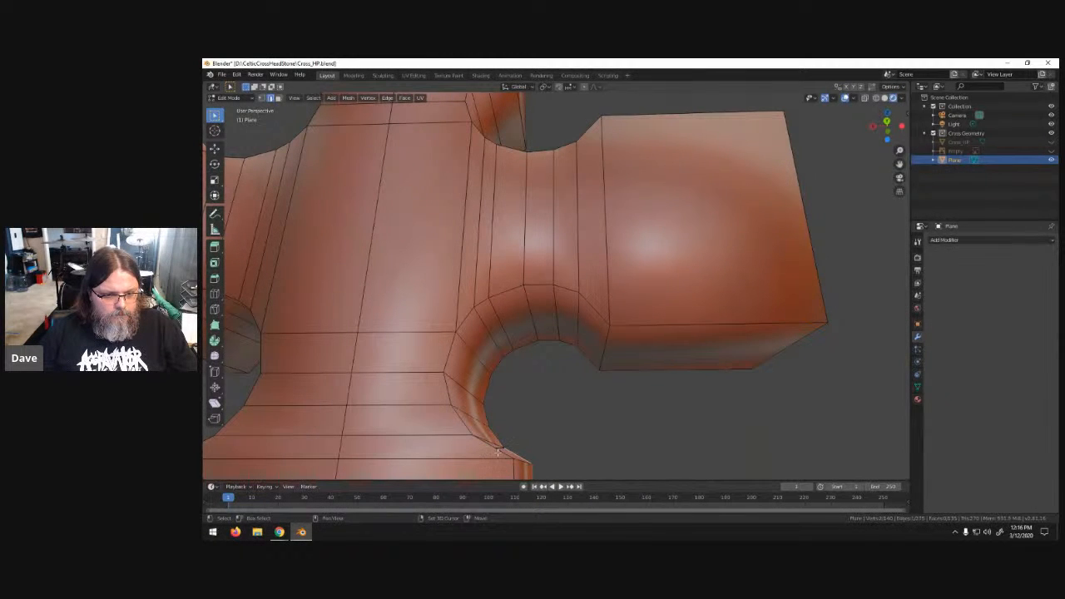
key(f)
- Select the whole cross mesh in face mode, recalculate its normals to the outside, and clear the selection
middle_drag(569, 417, 473, 383)
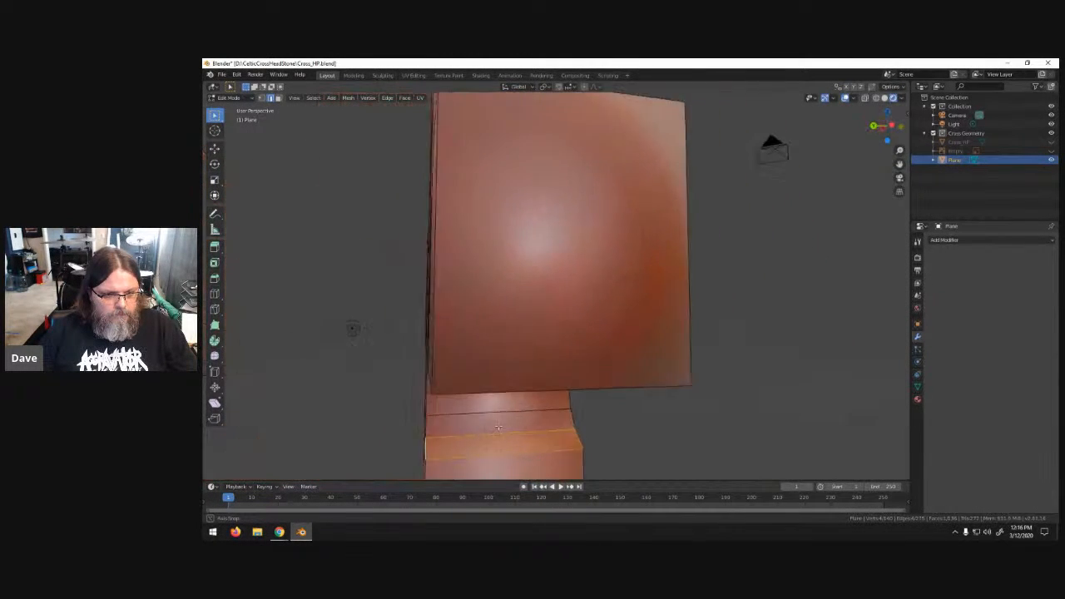
scroll(473, 383, down, 8)
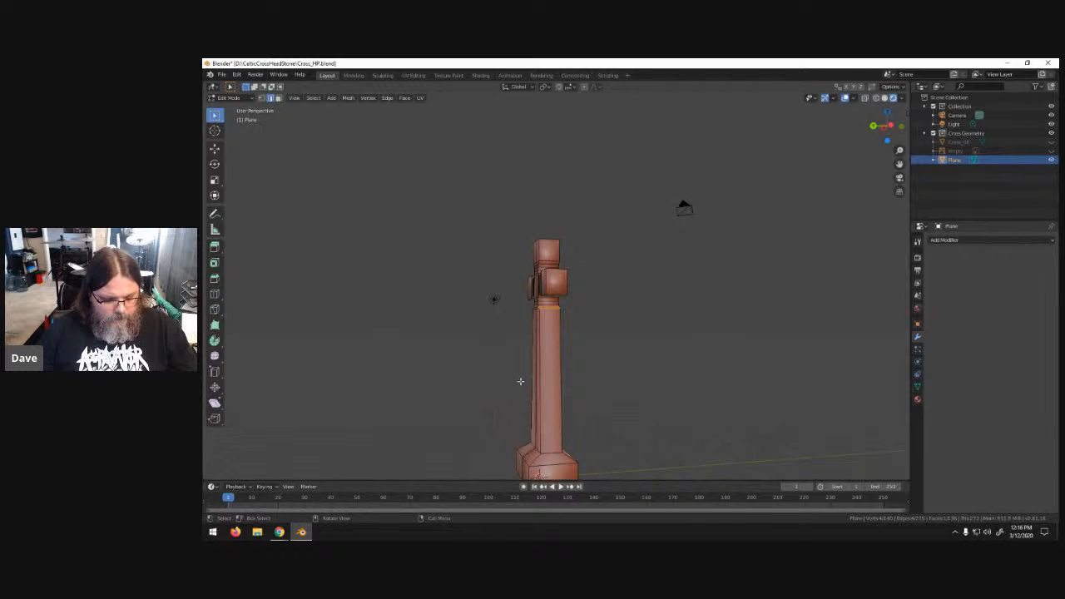
key(a)
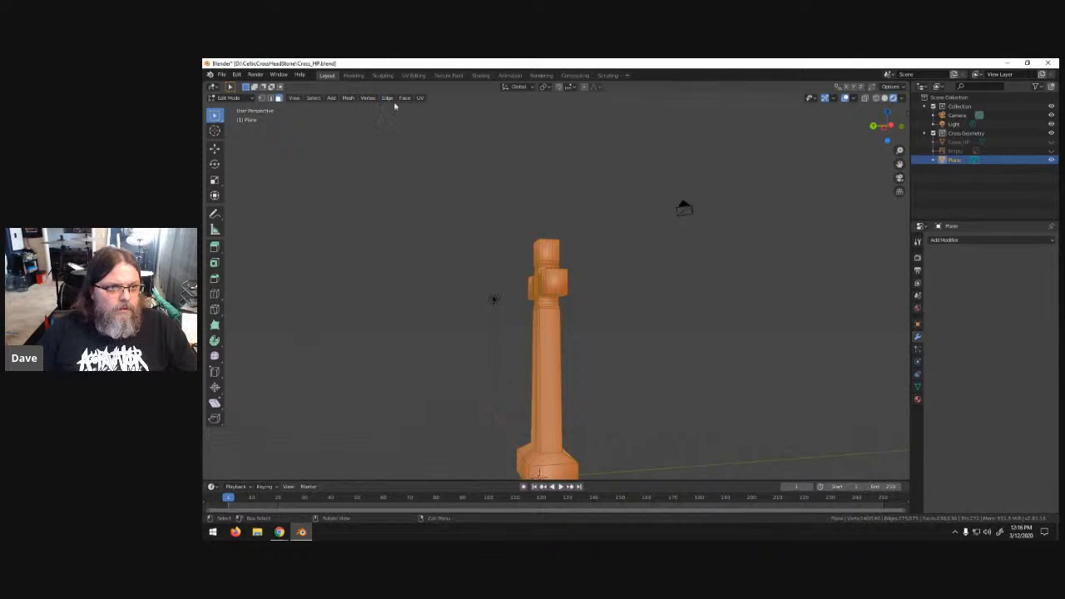
click(404, 99)
mouse_move(347, 101)
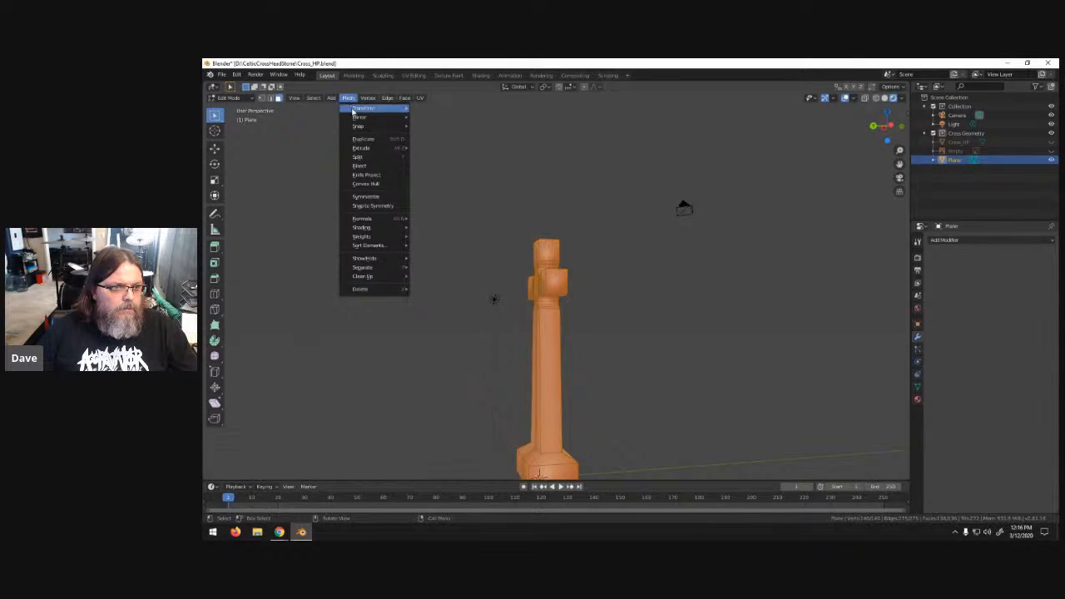
mouse_move(397, 218)
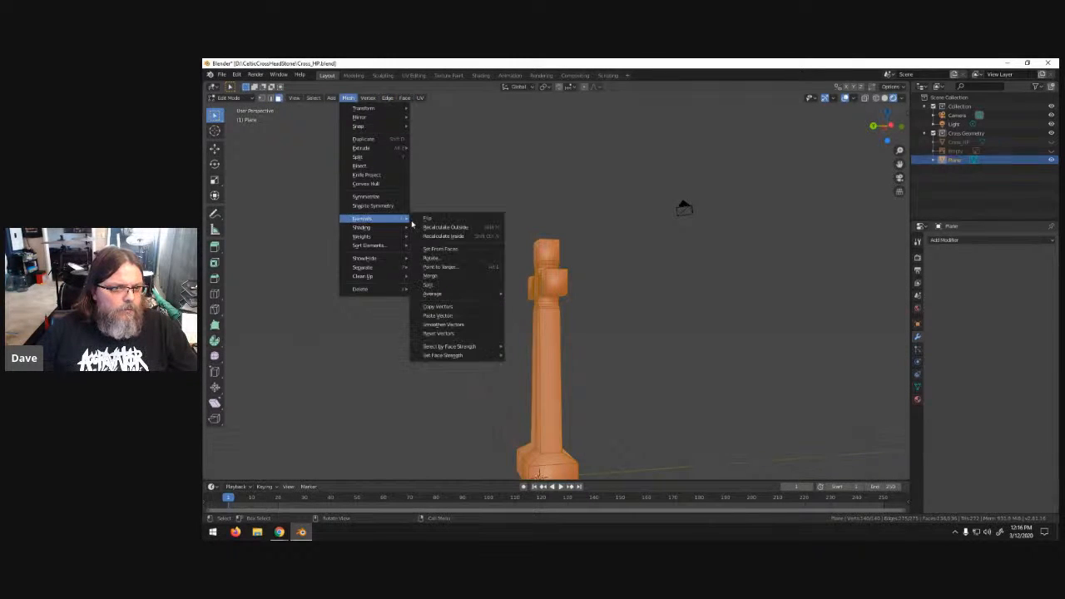
click(458, 237)
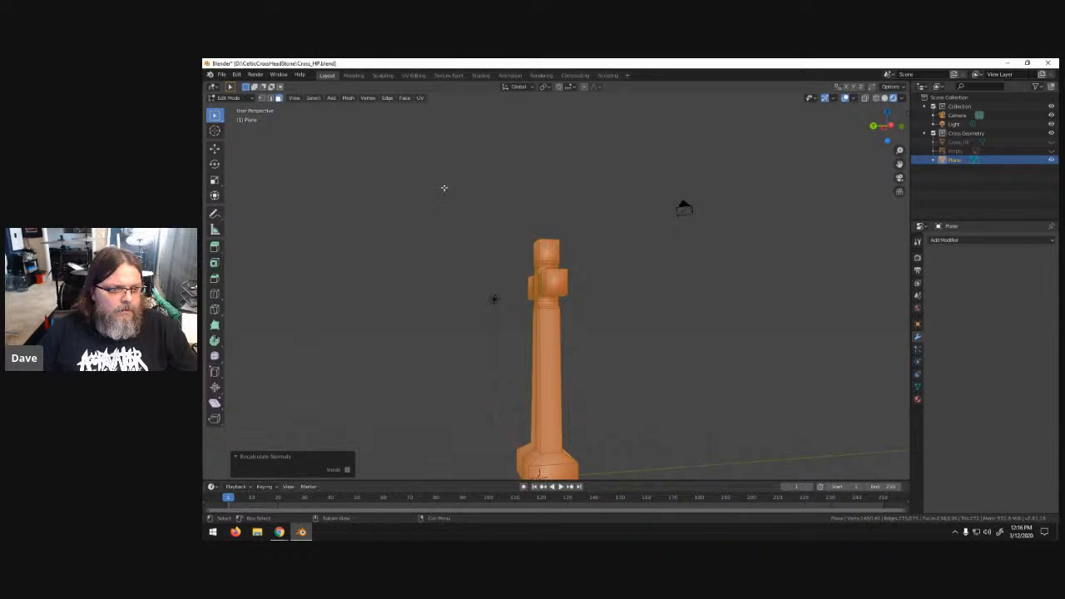
key(m)
click(609, 338)
middle_drag(571, 287, 676, 325)
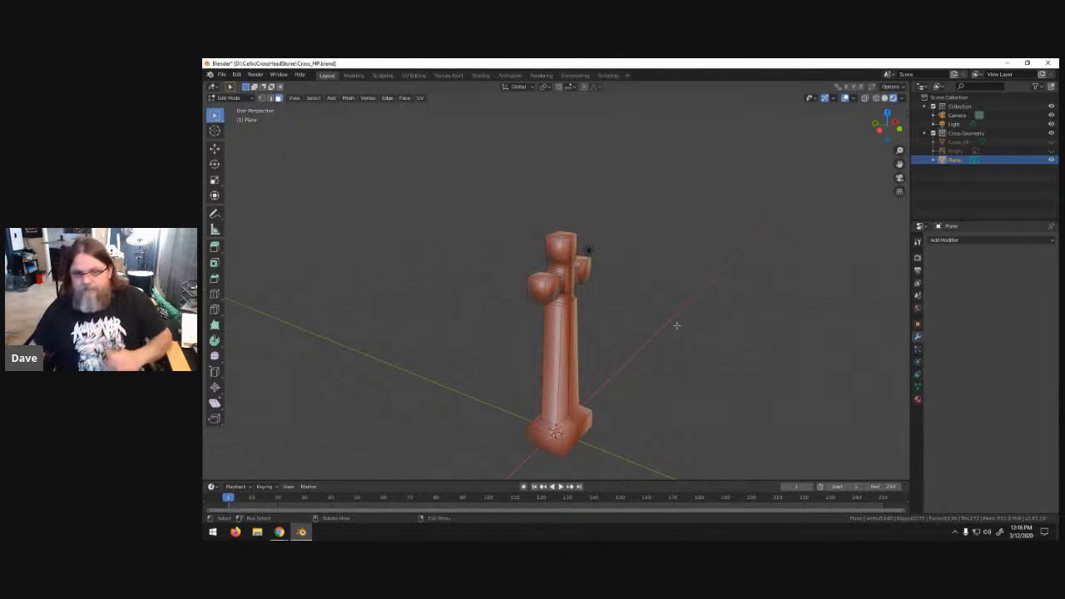
- Show the Cross_HP sculpt and compare it with the new mesh from the side and front views
click(1050, 141)
mouse_move(718, 292)
middle_down()
mouse_move(708, 294)
mouse_move(711, 249)
mouse_move(707, 292)
middle_up()
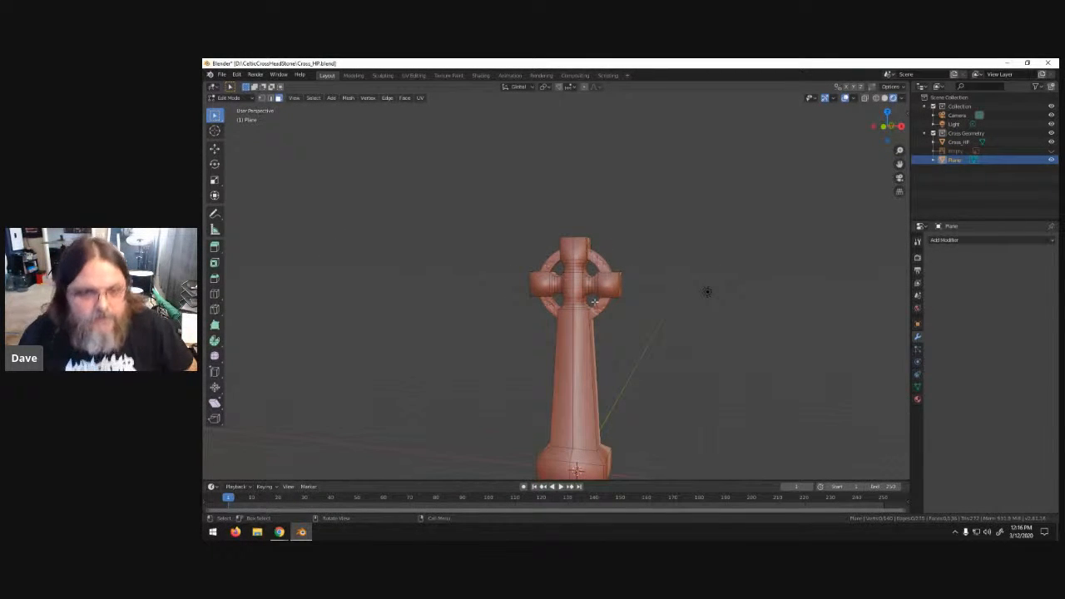
middle_drag(706, 291, 706, 291)
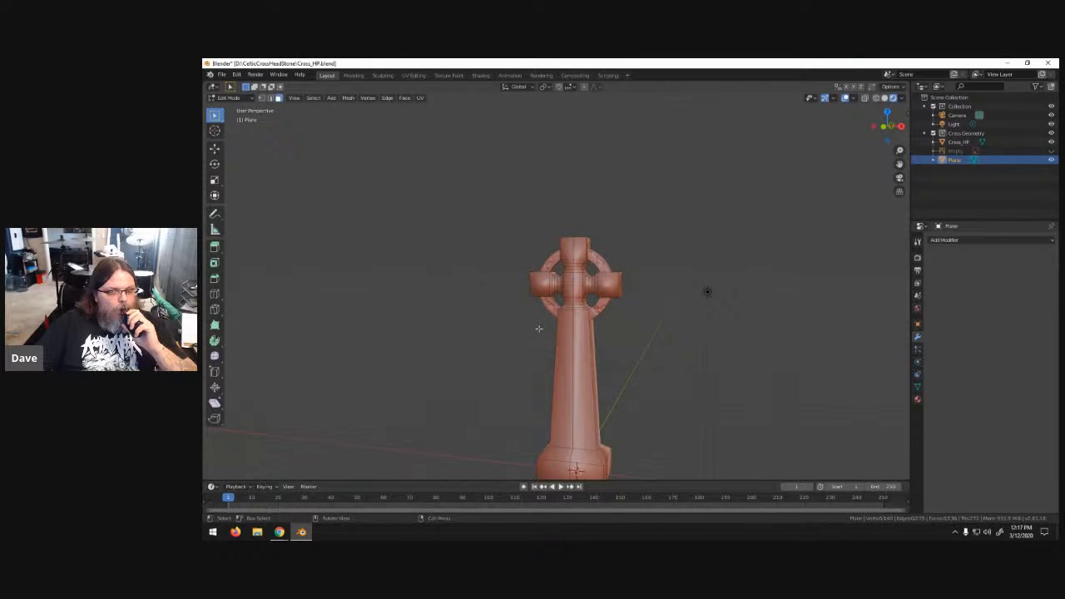
key(KP_3)
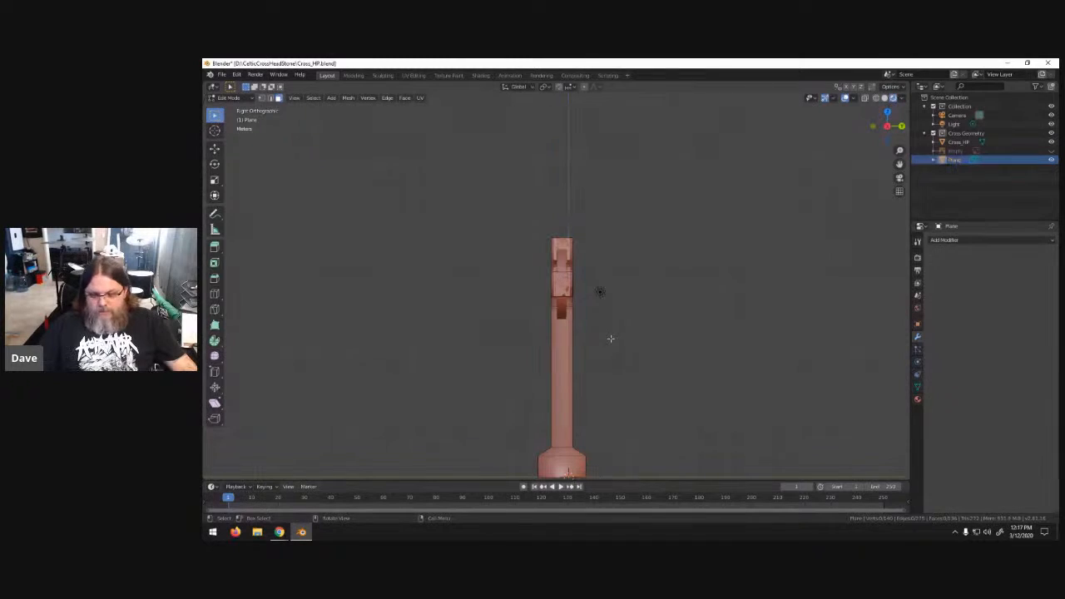
key(KP_1)
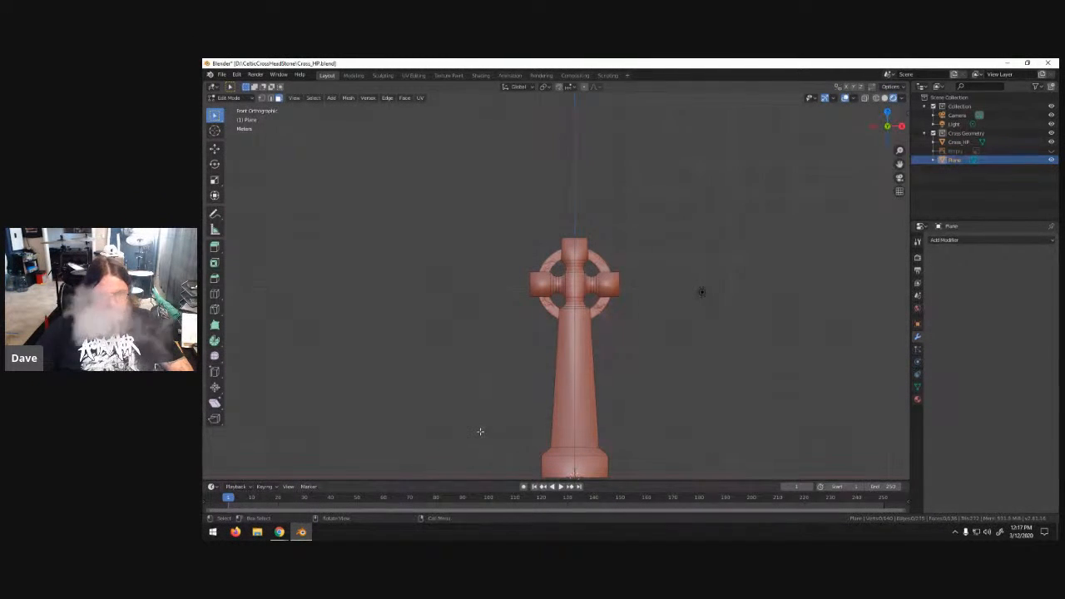
shift+middle_drag(791, 265, 776, 243)
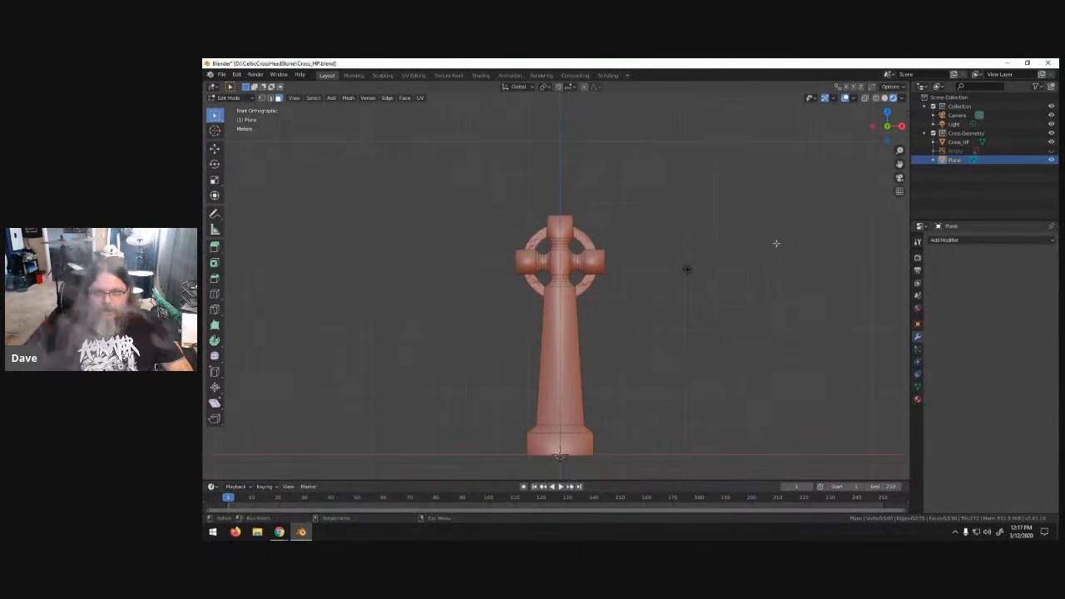
- Rename the Plane object as Cross_LP
double_click(956, 159)
text(Cross)
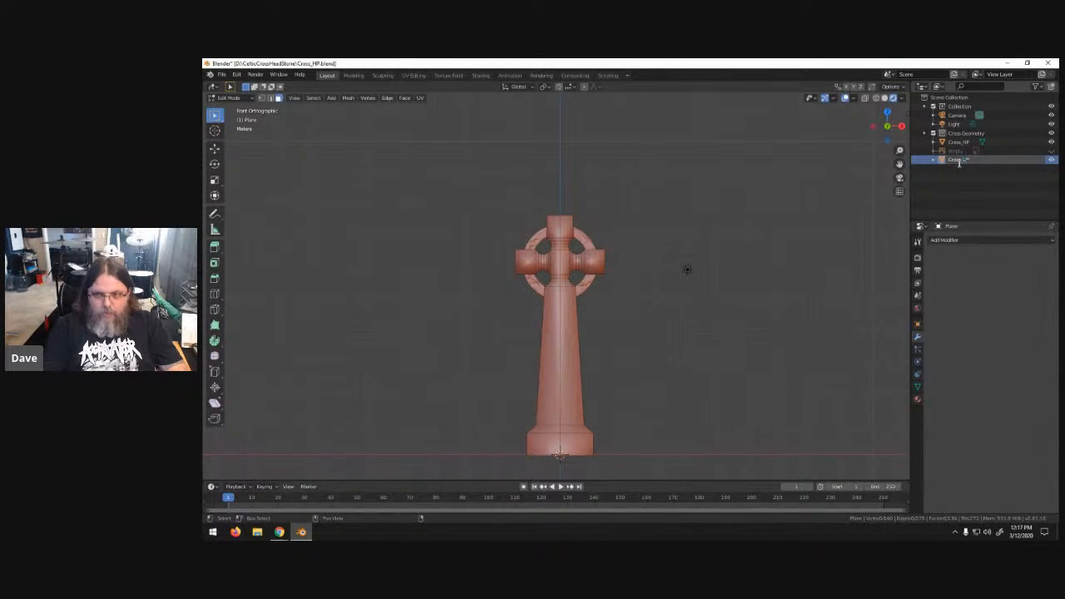
text(_LP)
key(Return)
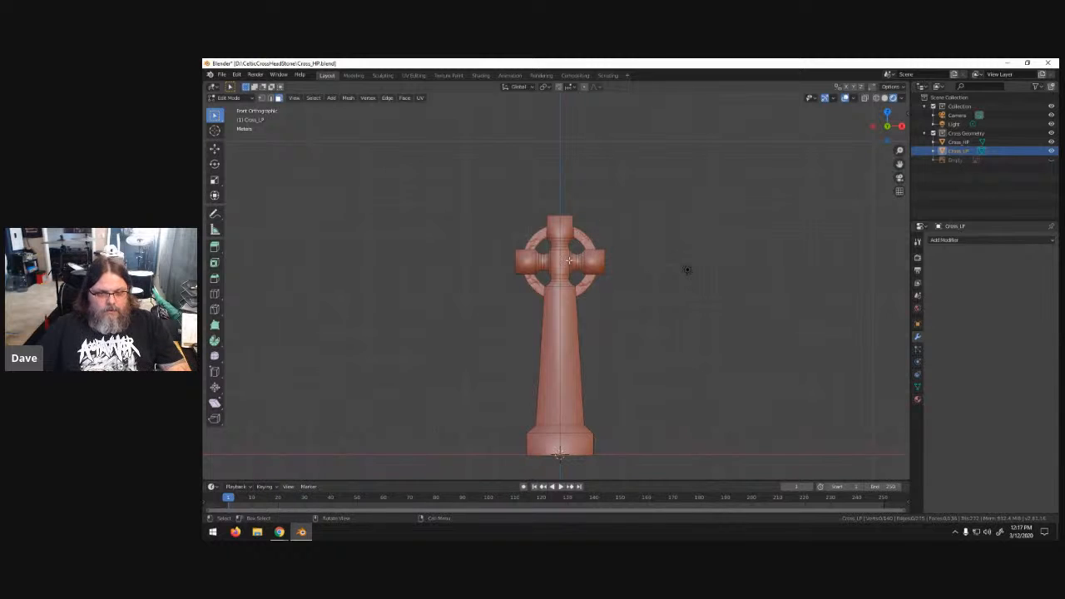
- Add a circle to the Cross_LP mesh and rotate it 90° about the X axis
key(shift+a)
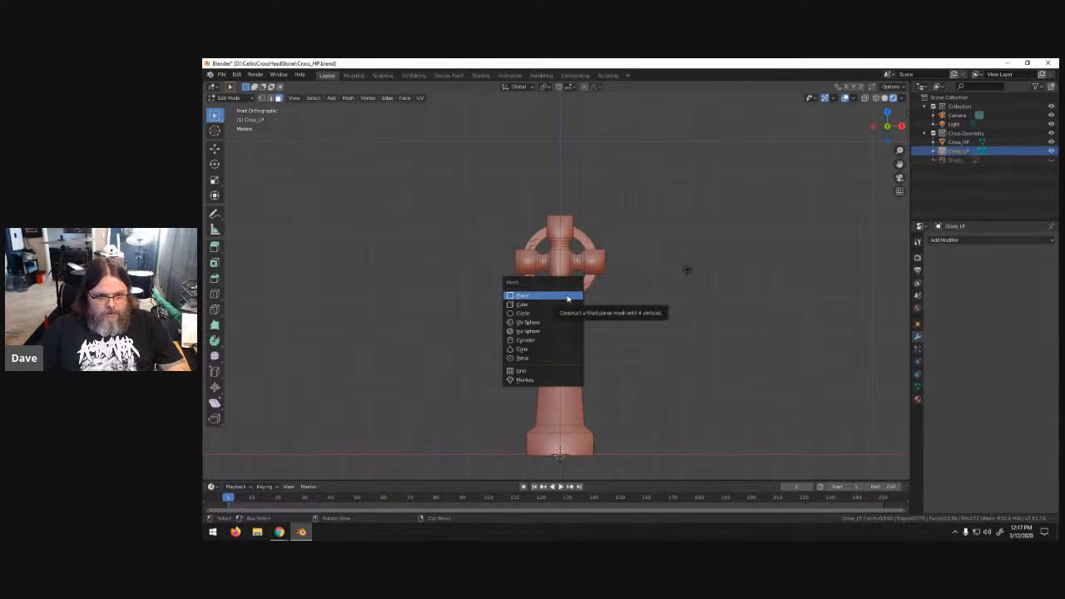
click(548, 313)
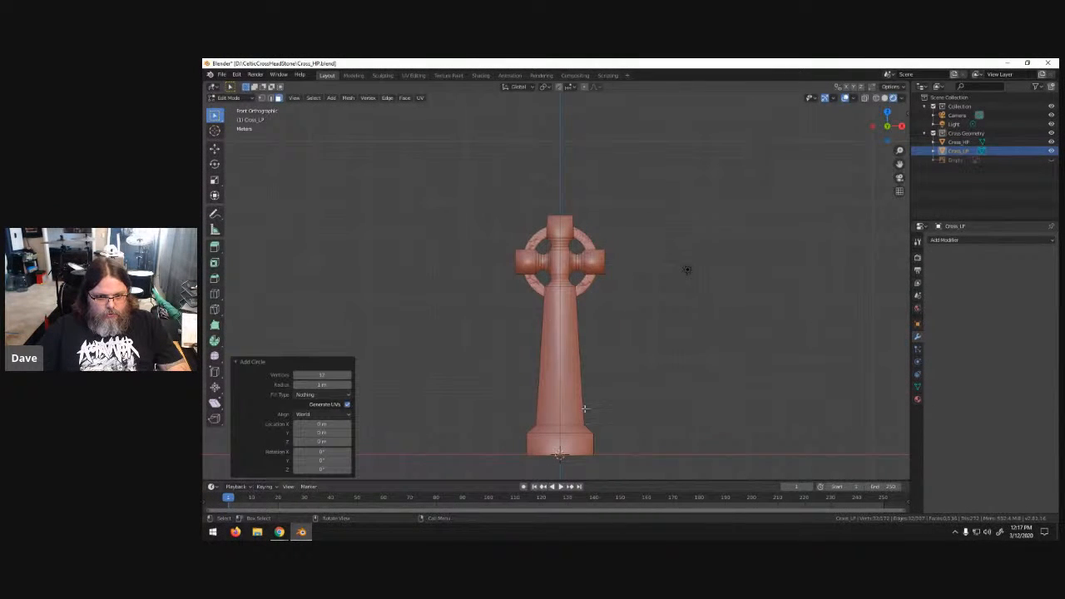
key(r)
key(x)
key(9)
key(0)
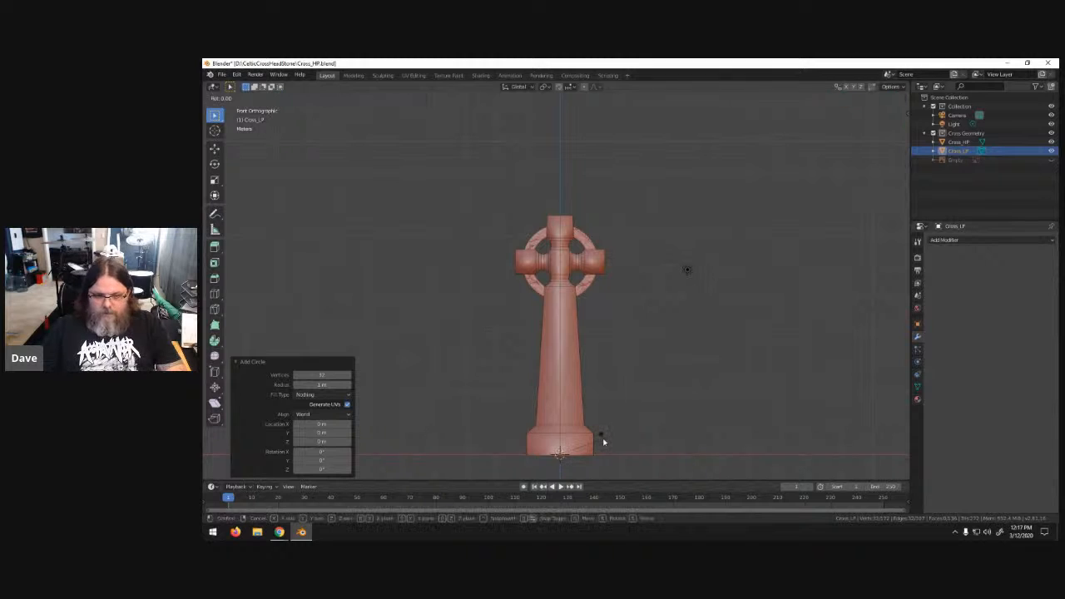
key(Return)
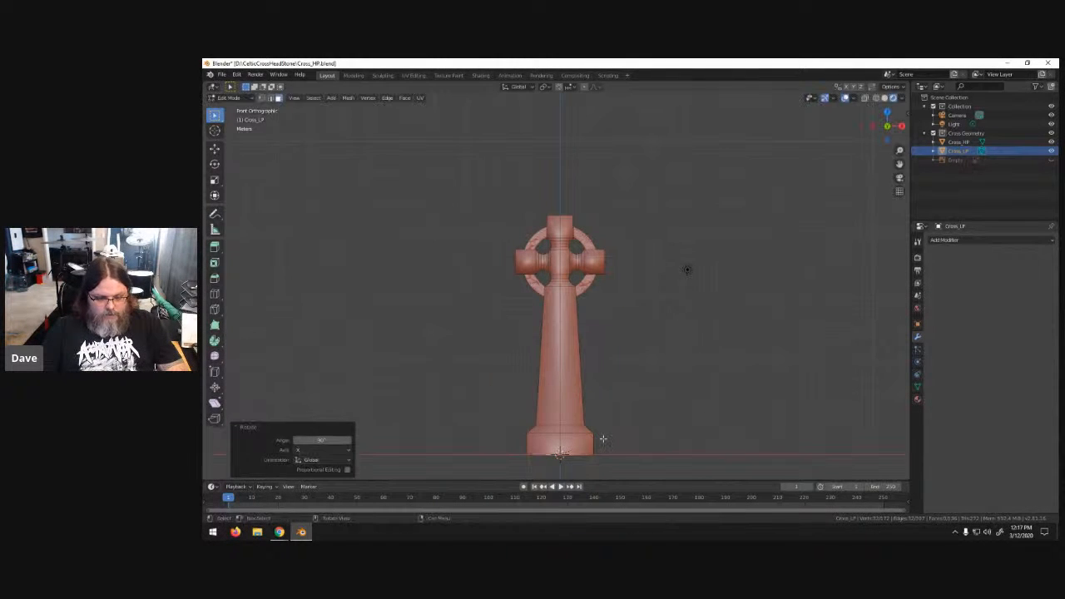
- Raise the circle along Z to about the centre of the cross head and return to Object Mode
key(g)
key(z)
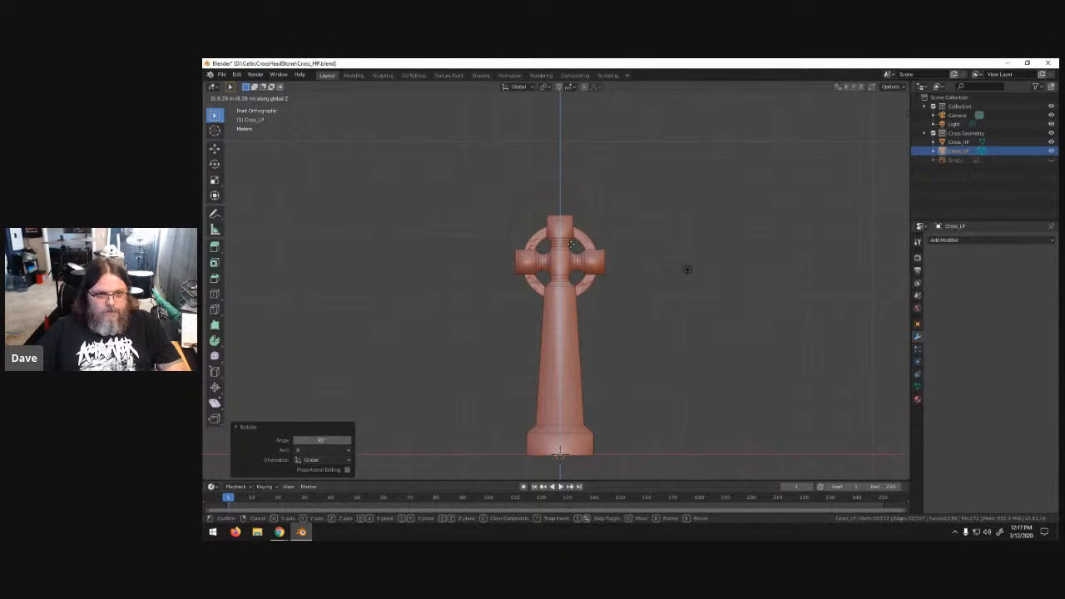
click(572, 250)
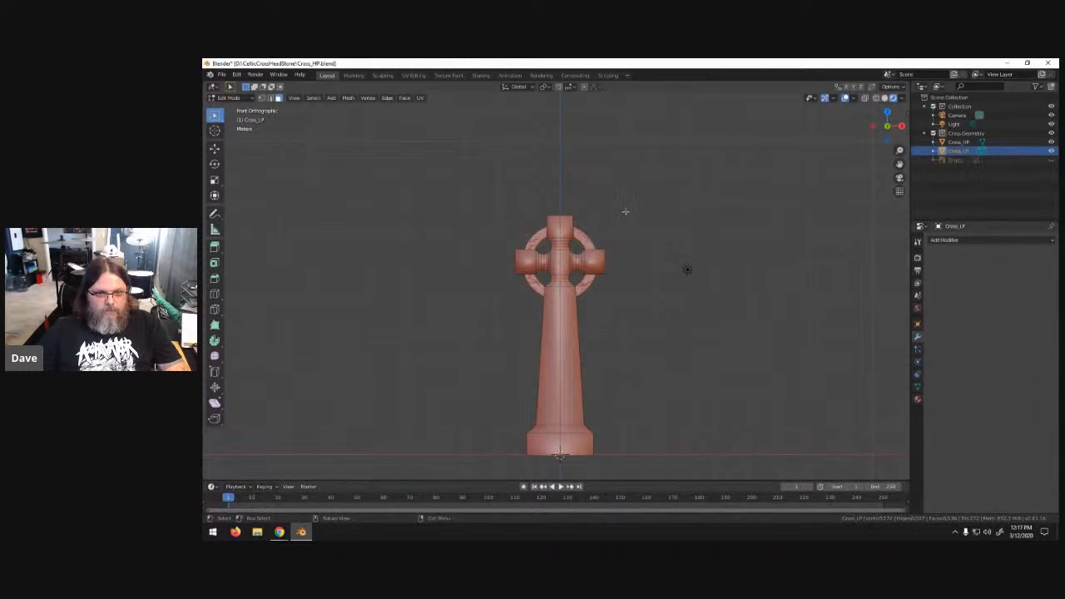
scroll(602, 208, up, 4)
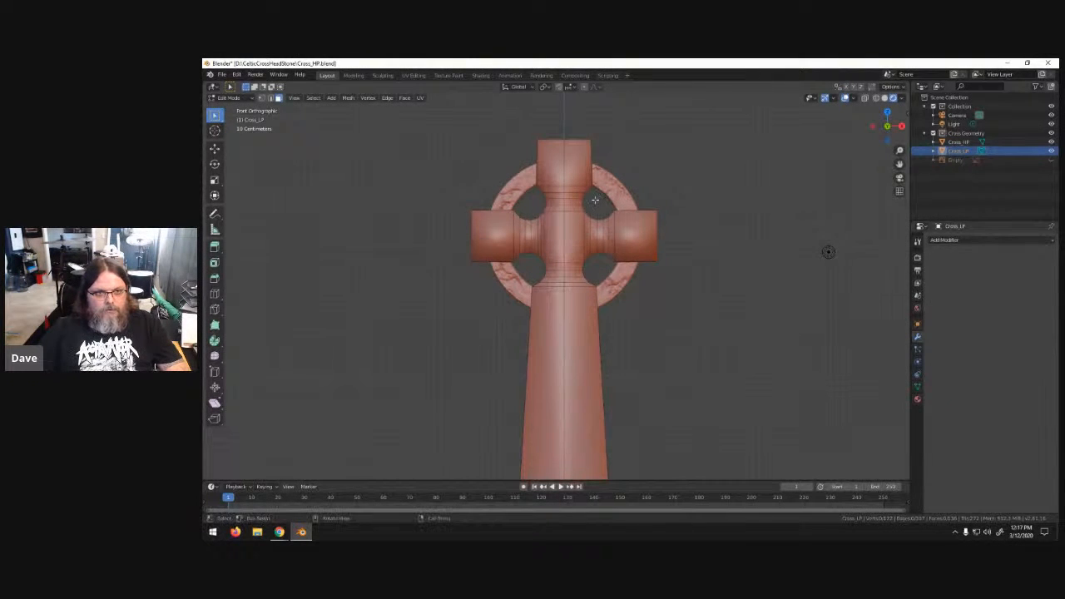
key(Tab)
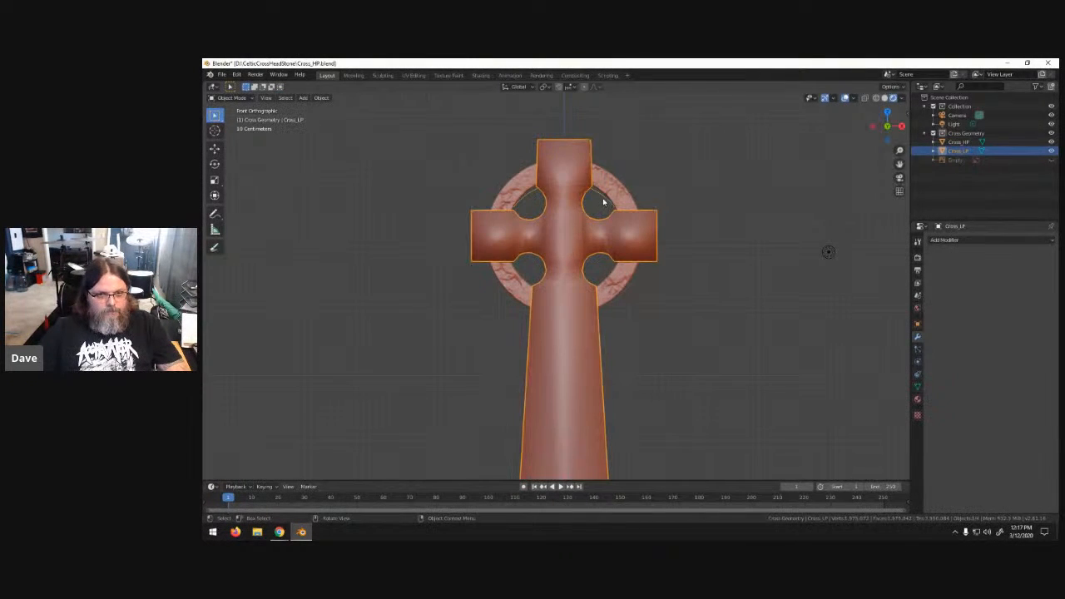
- Select the linked circle in Cross_LP with X-ray shading on and raise it about 0.165 m along Z to centre it on the sculpted ring
key(Tab)
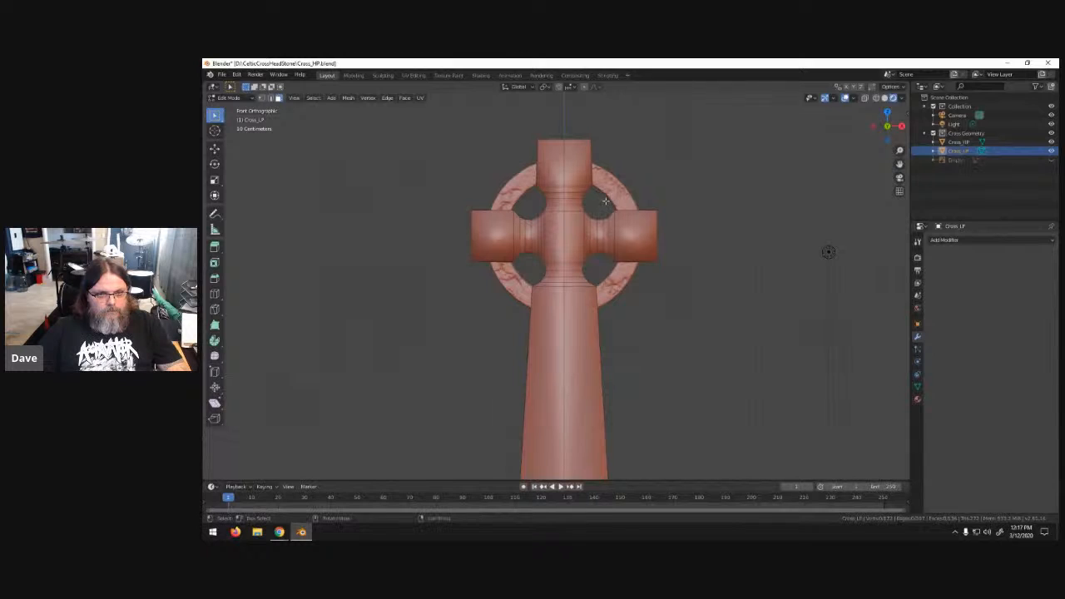
click(270, 98)
click(261, 98)
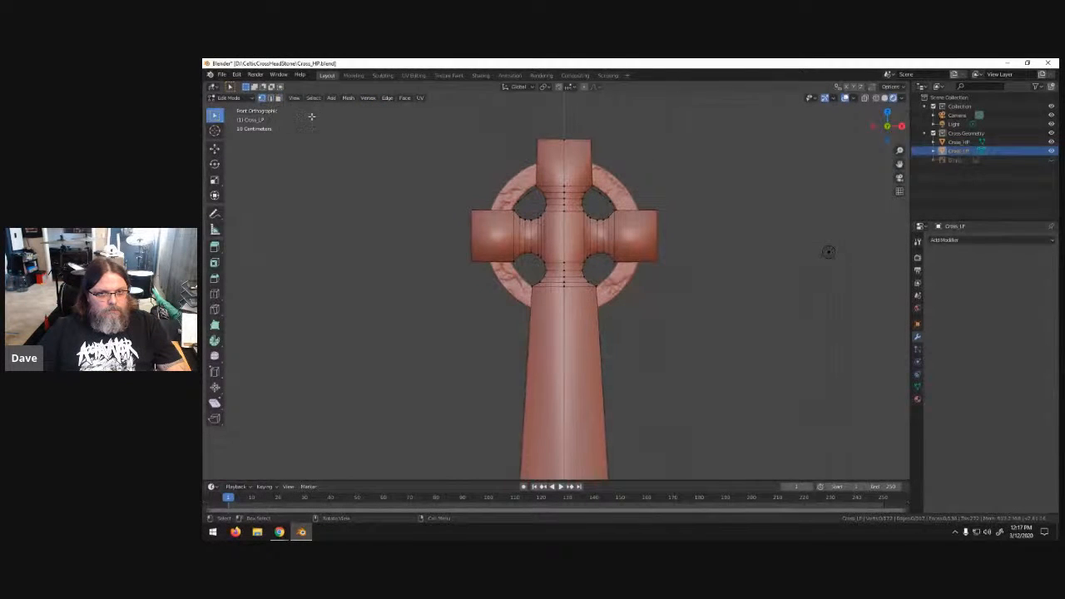
key(ctrl+l)
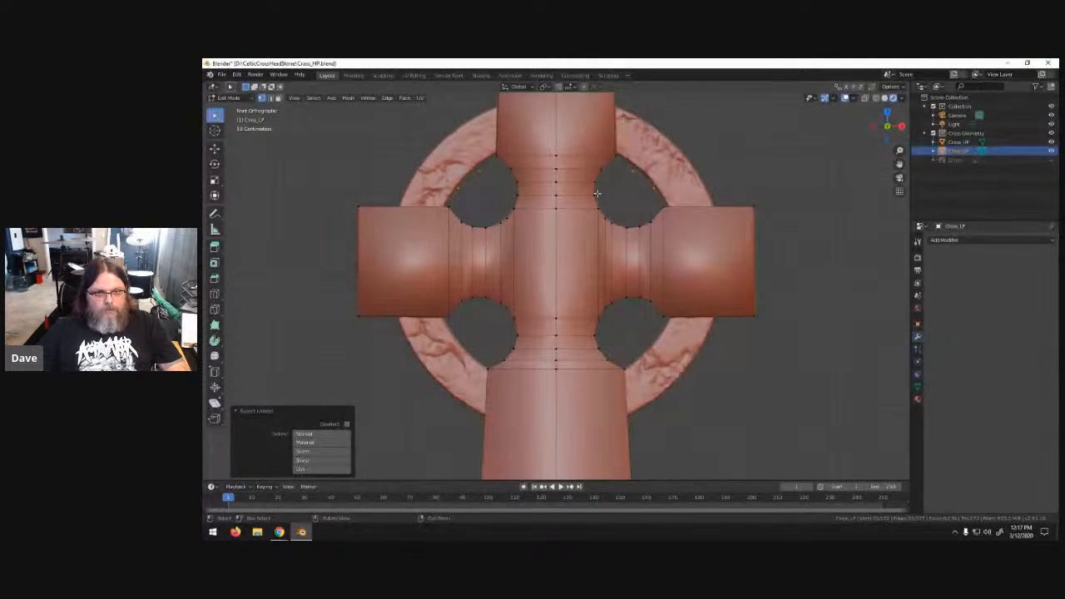
click(865, 98)
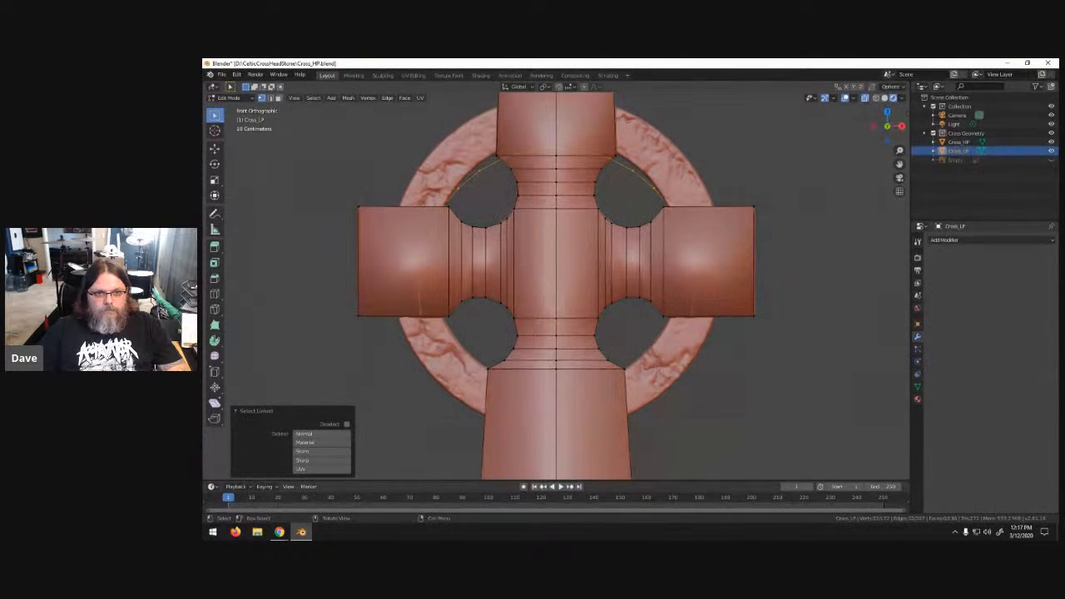
key(g)
key(z)
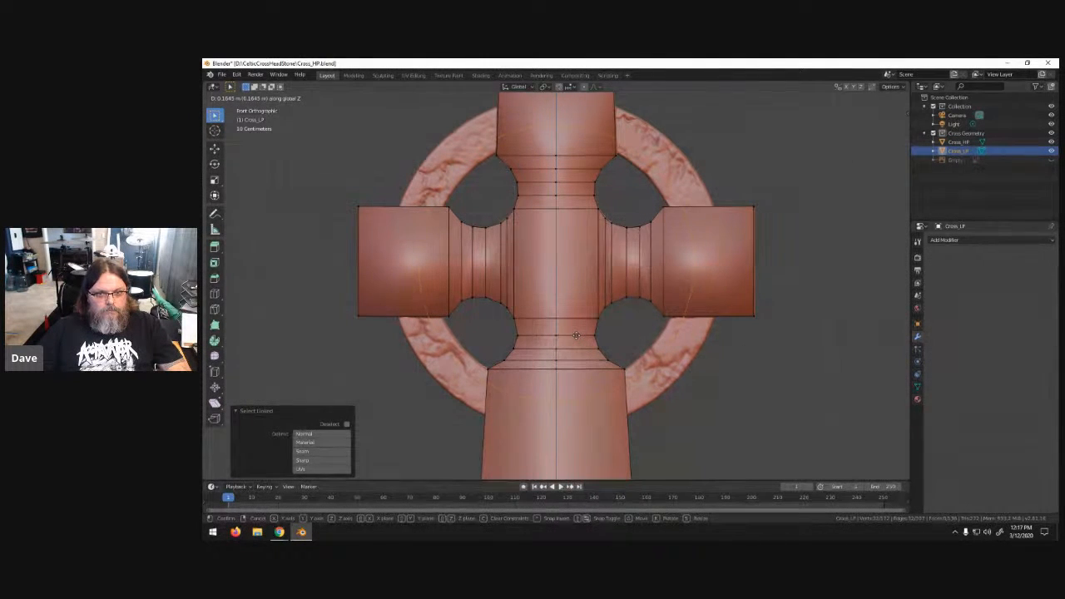
click(577, 336)
- Scale the circle by about 1.21 to the sculpted ring's outer edge and extrude it inward at scale 0.761 to form a flat ring
key(s)
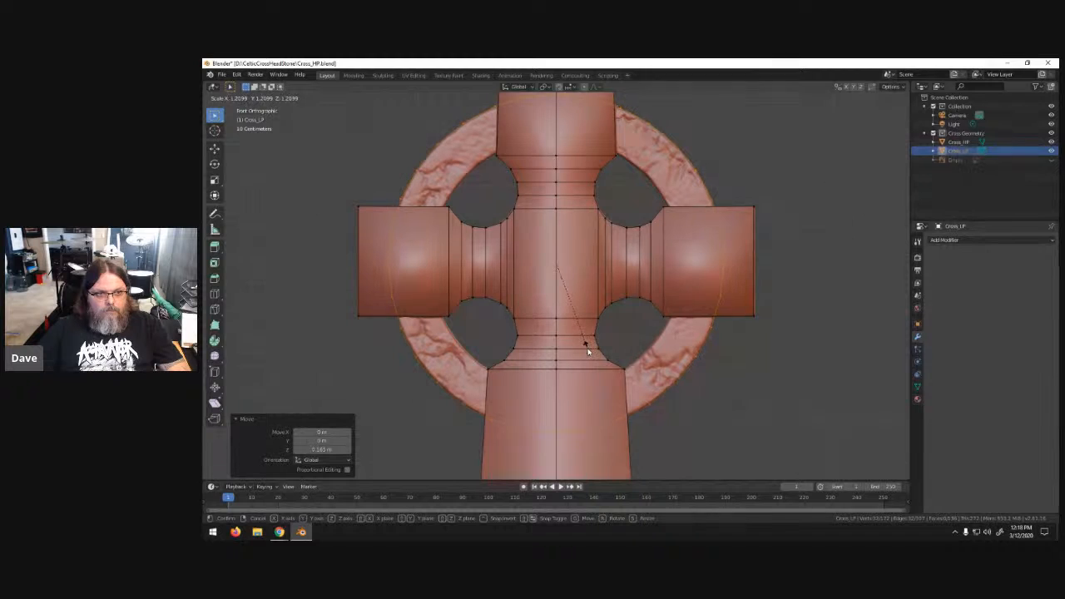
click(586, 350)
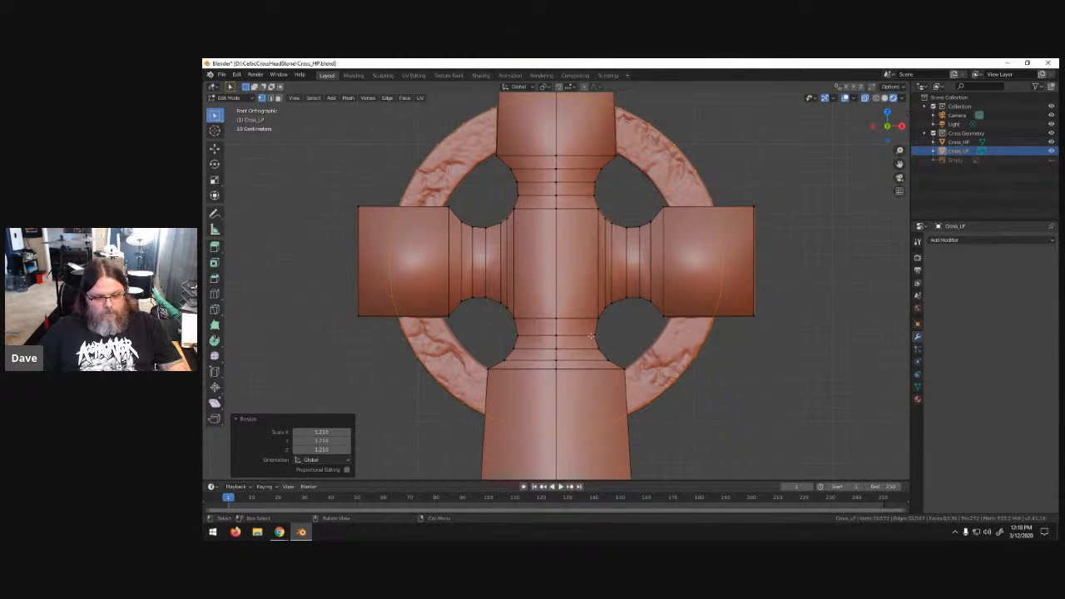
key(e)
right_click(589, 336)
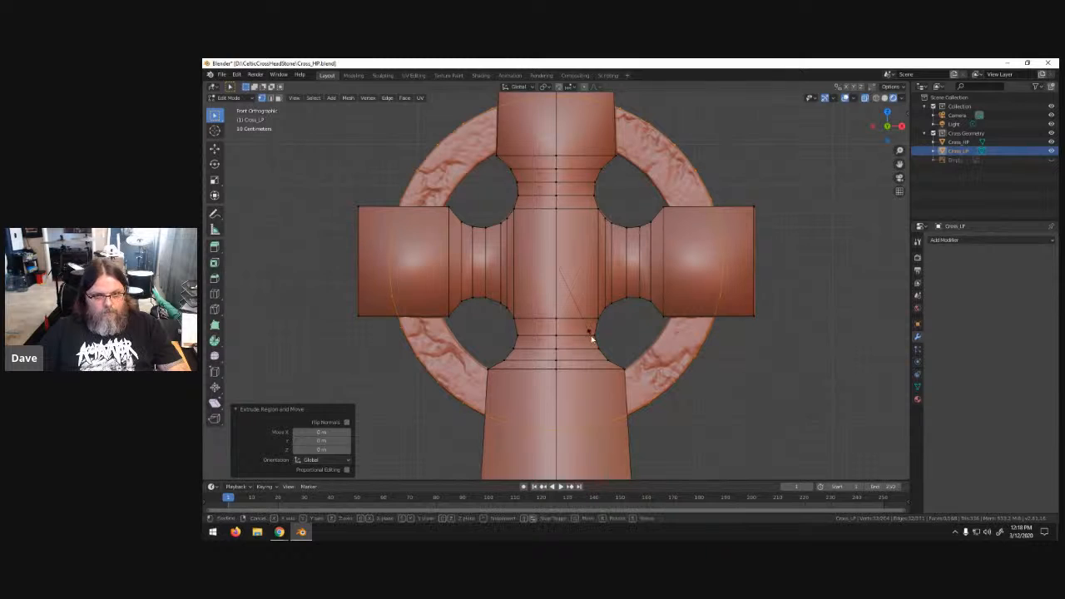
key(s)
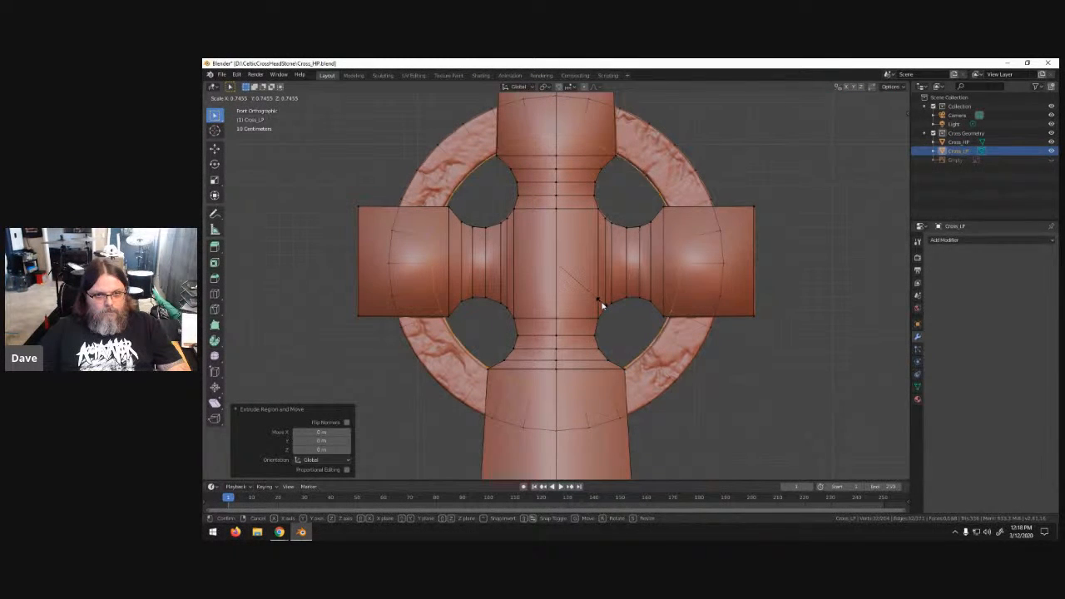
click(602, 303)
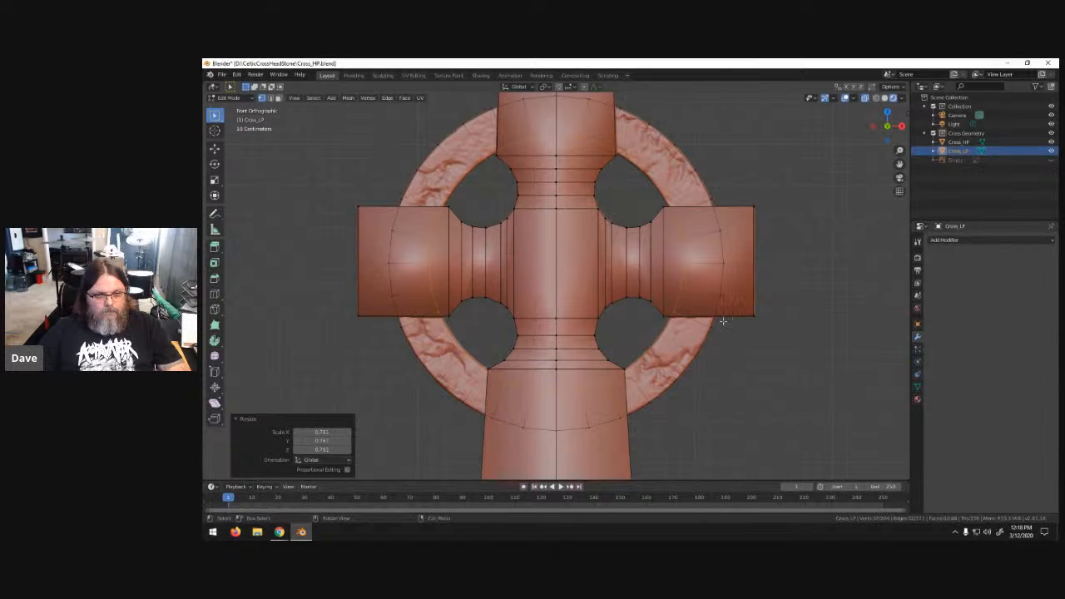
- Select the whole flat ring and move it in the side view onto the back face of the sculpted ring
key(KP_3)
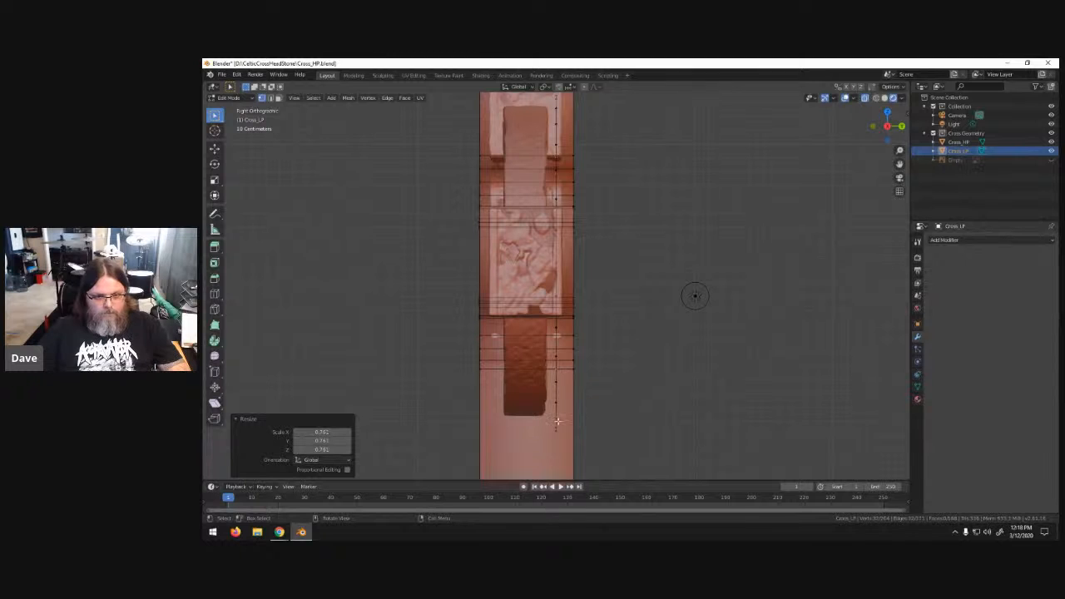
key(l)
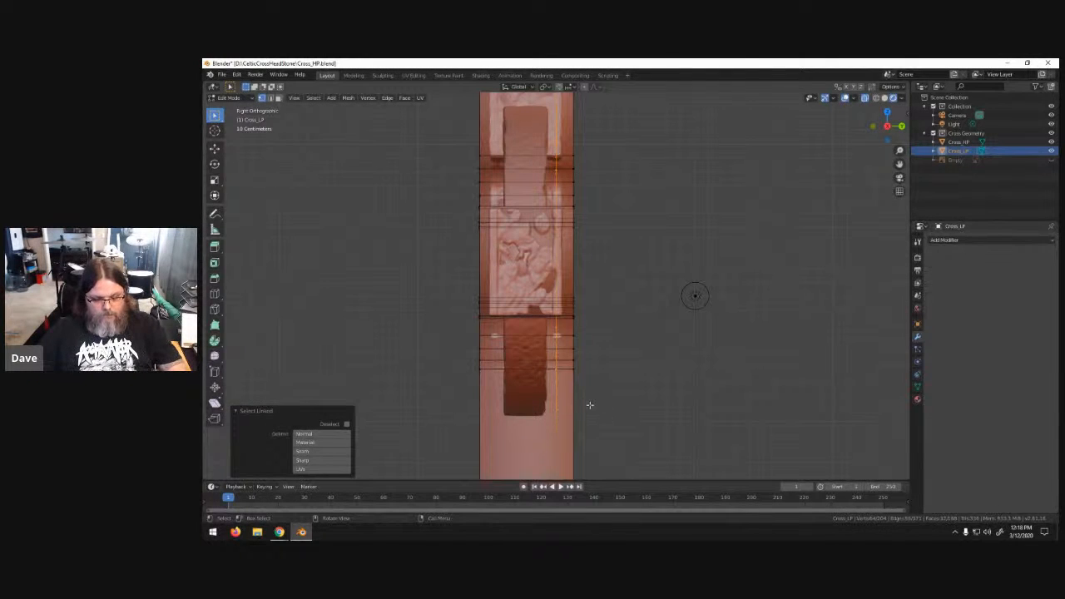
key(g)
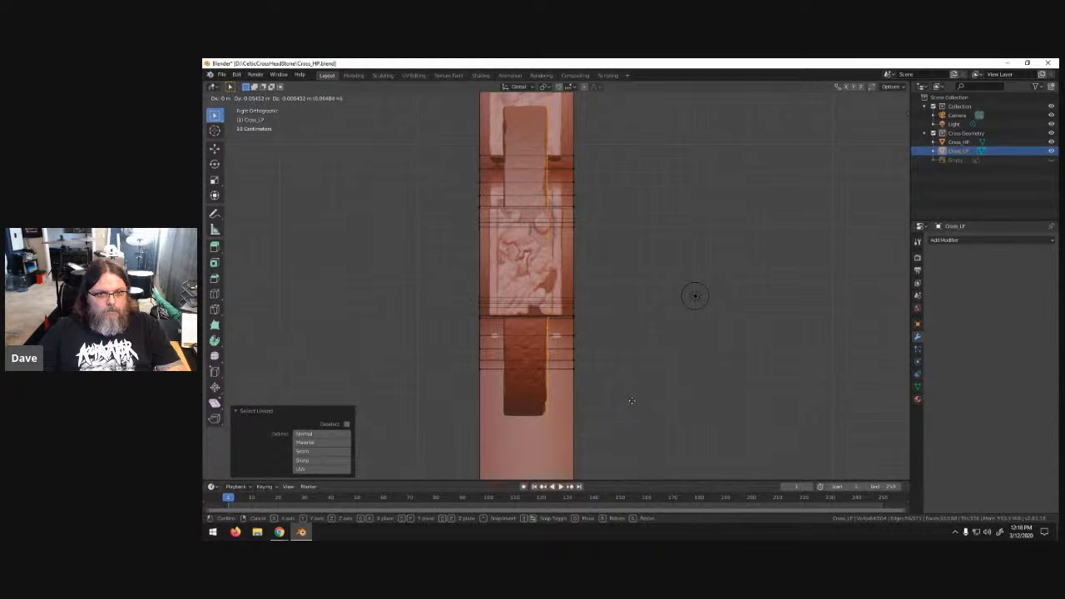
click(633, 400)
middle_drag(631, 399, 610, 382)
key(KP_3)
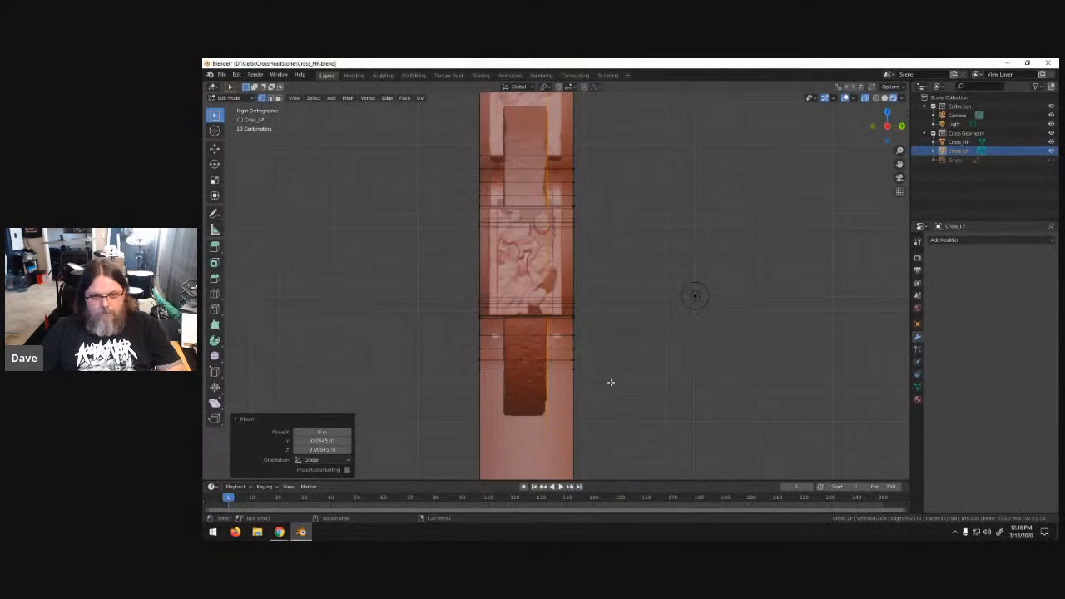
scroll(597, 388, down, 5)
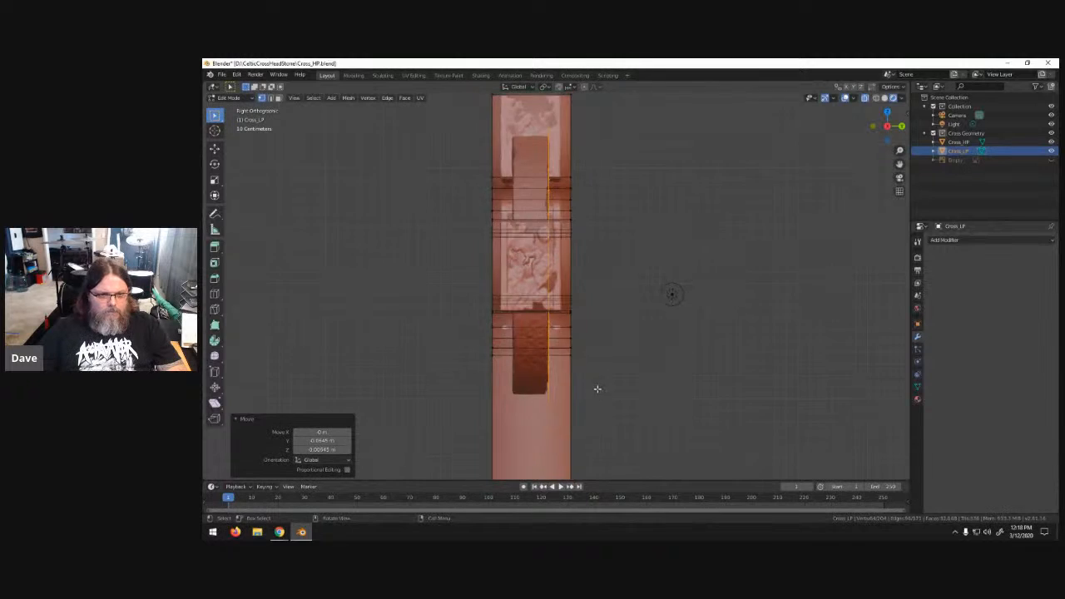
scroll(577, 392, up, 3)
mouse_move(577, 392)
middle_down()
mouse_move(553, 376)
mouse_move(578, 395)
middle_up()
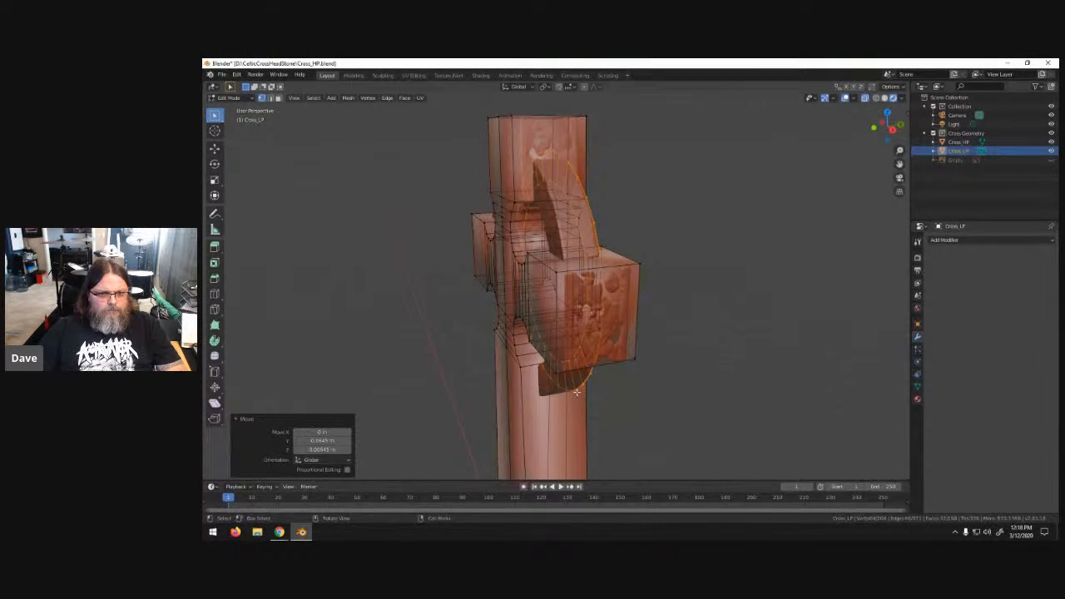
- Extrude the flat ring's faces about 0.257 m along negative Y and shift the new faces along Y to match the sculpted ring's front
click(278, 98)
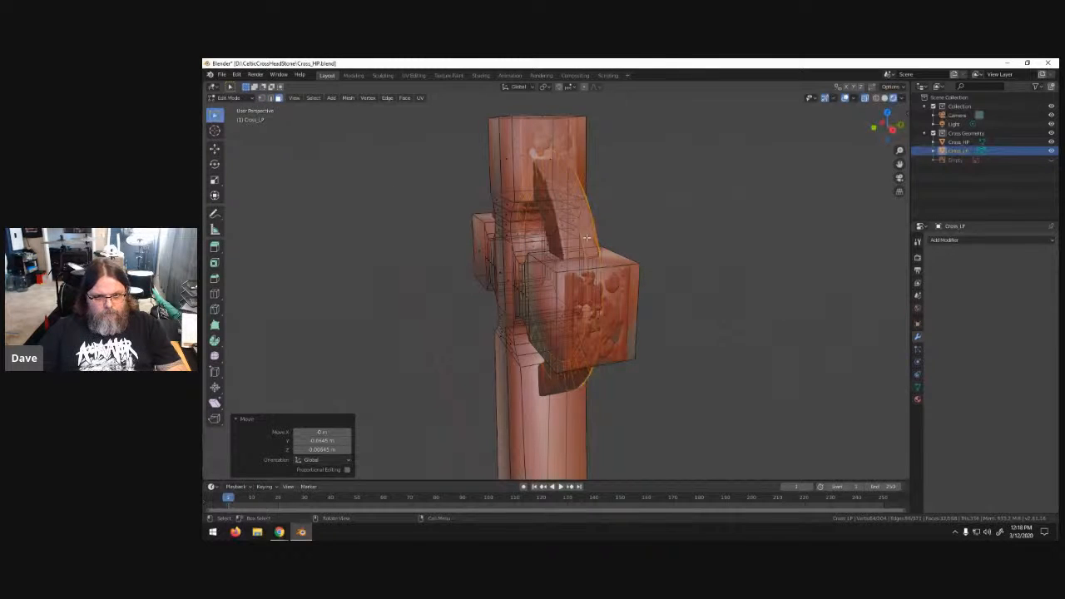
key(e)
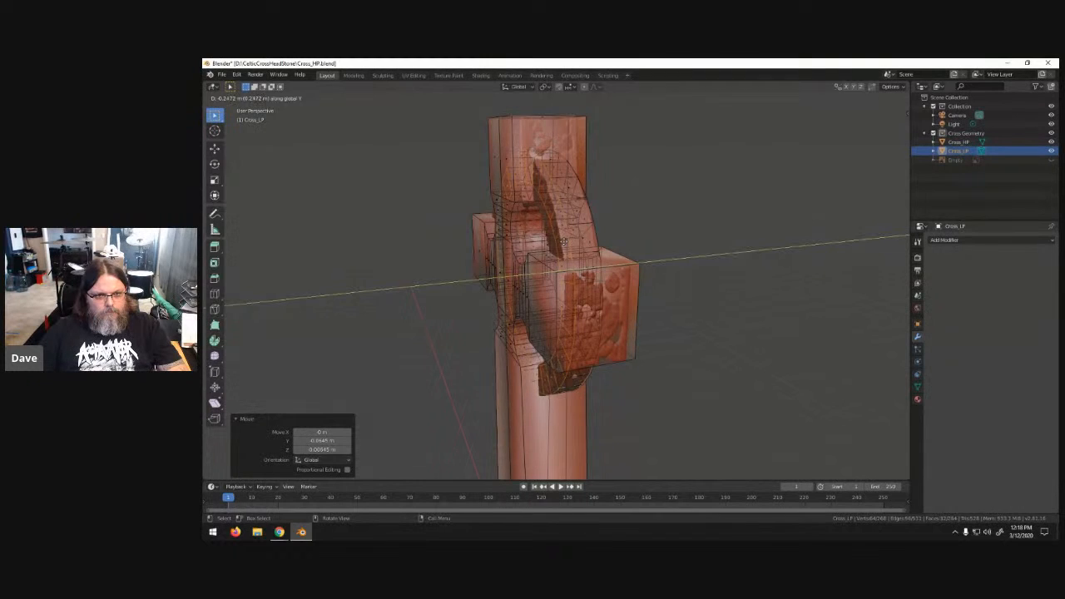
click(562, 241)
middle_drag(562, 241, 611, 269)
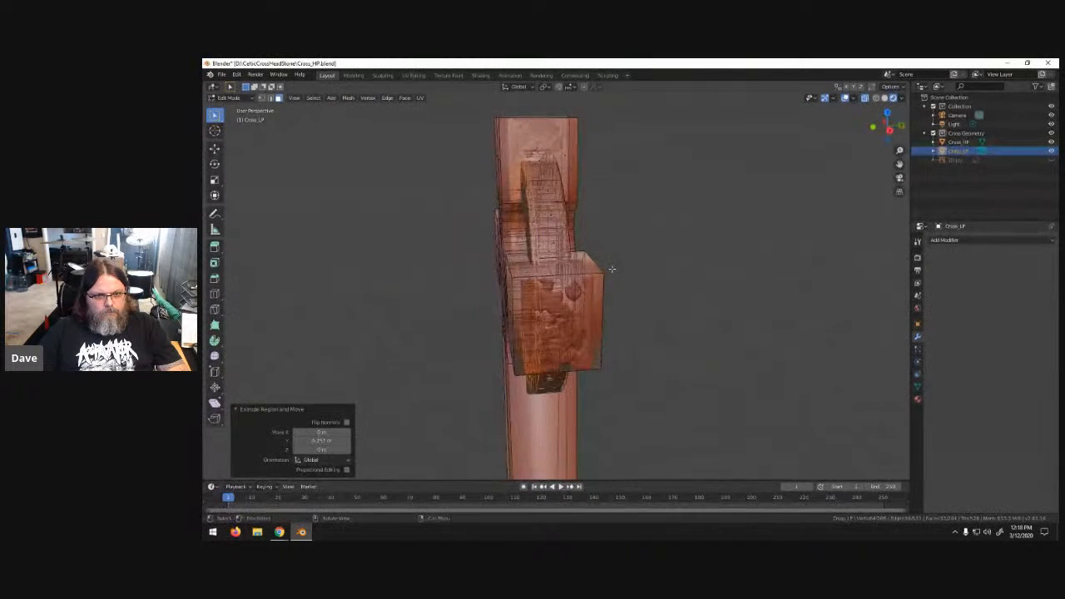
key(KP_3)
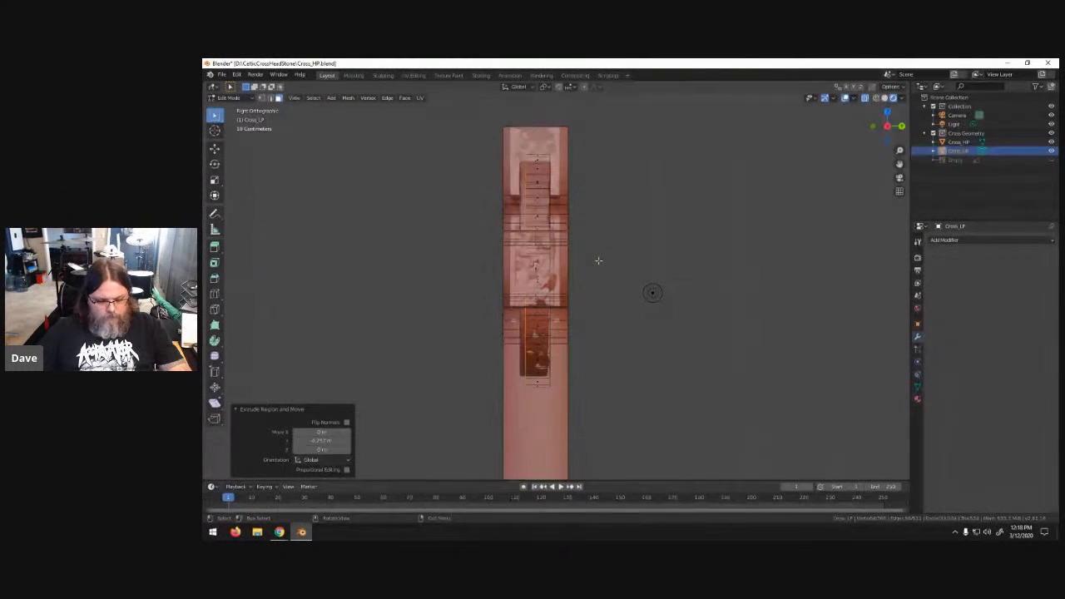
key(g)
key(y)
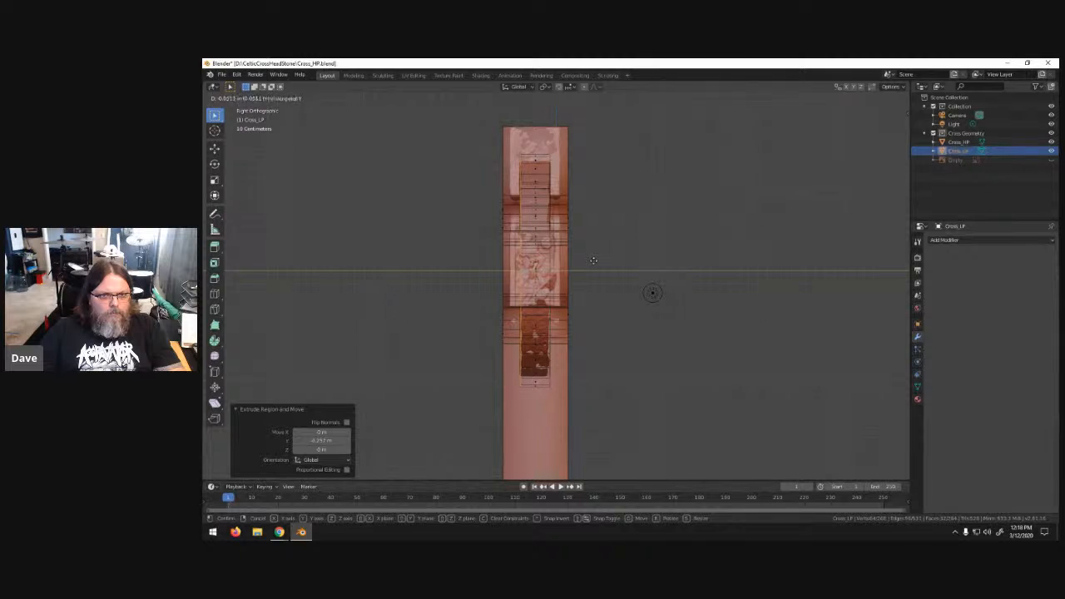
click(593, 261)
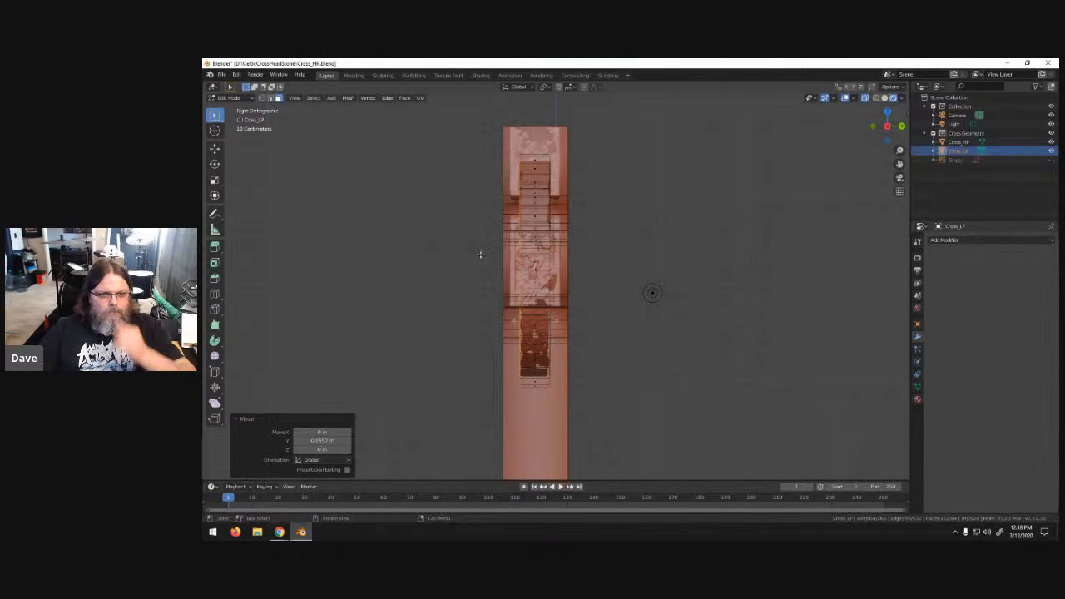
- Hide Cross_HP, select the whole linked ring and separate the selection from Cross_LP as its own object
middle_drag(405, 263, 468, 273)
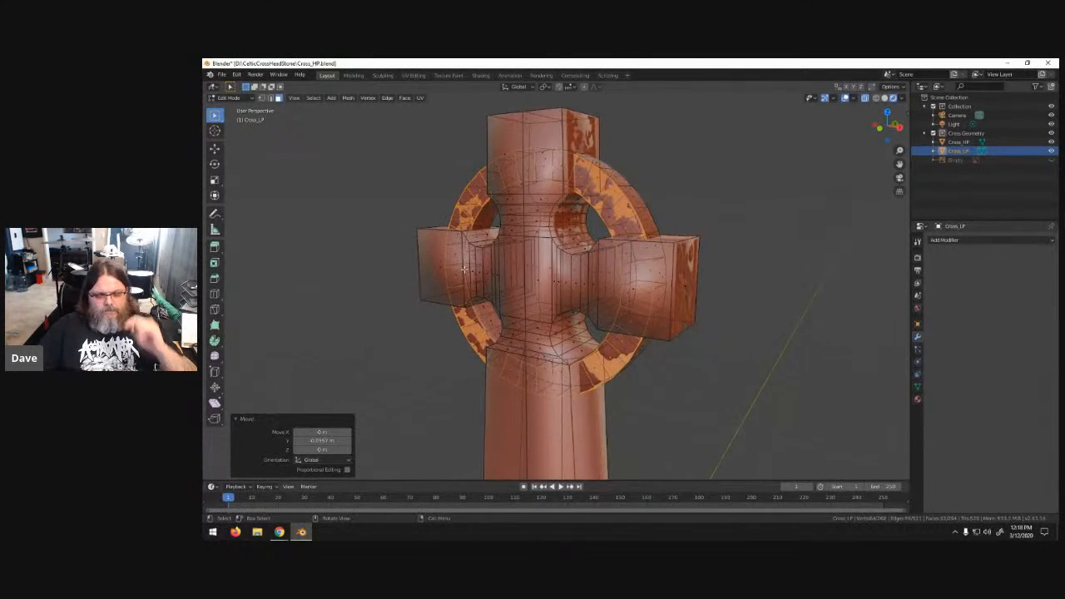
scroll(468, 273, down, 3)
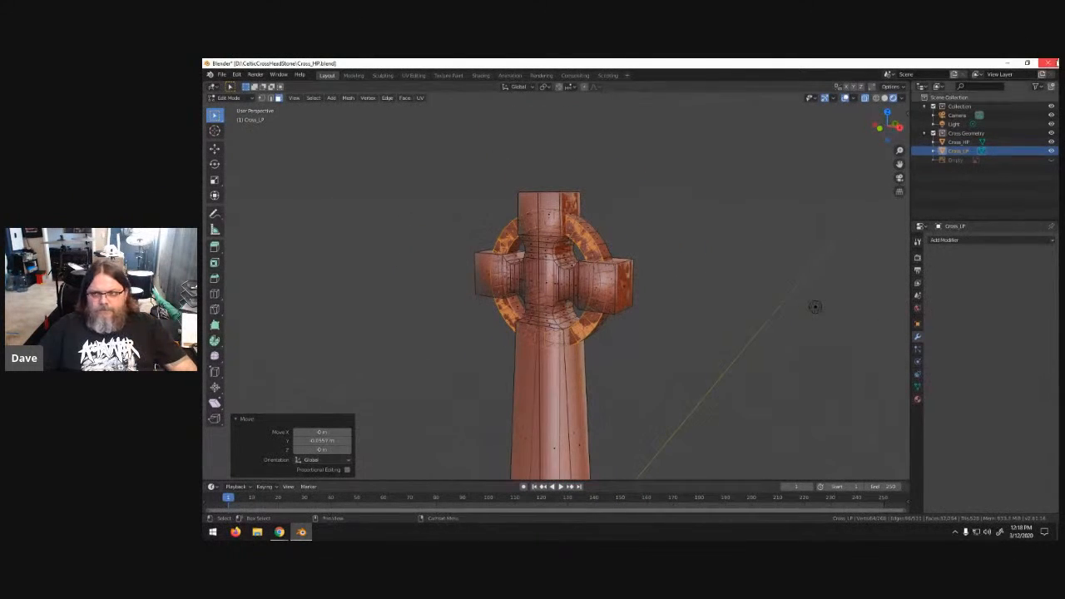
click(1051, 142)
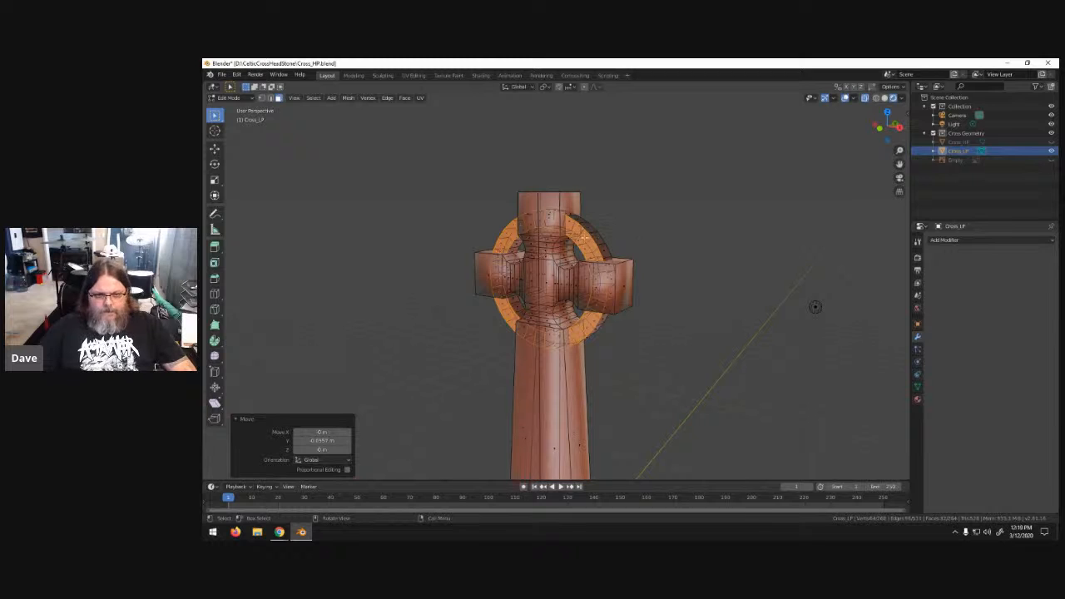
key(ctrl+l)
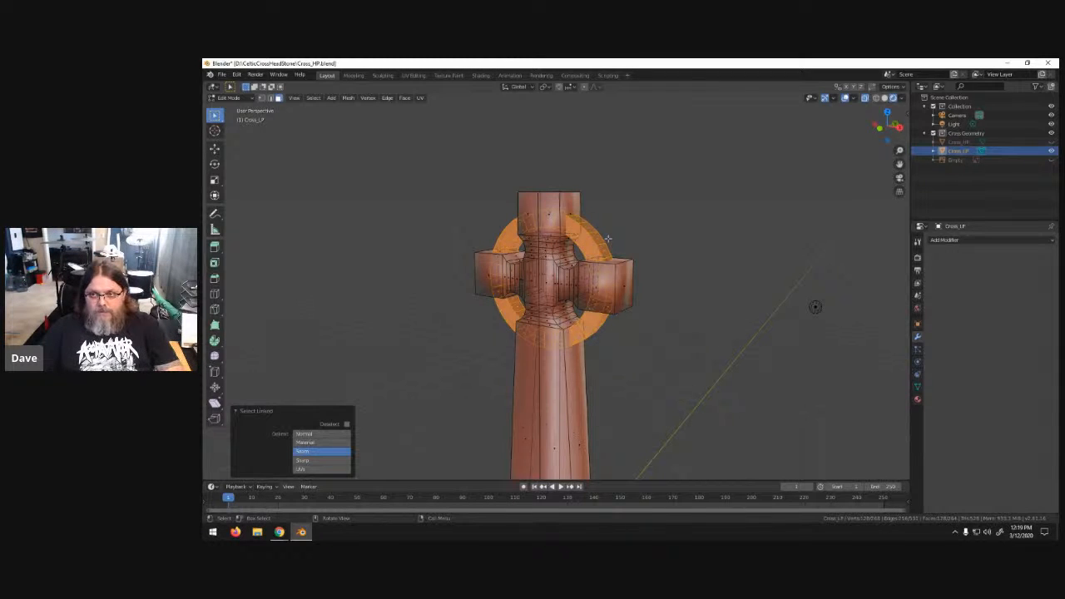
key(p)
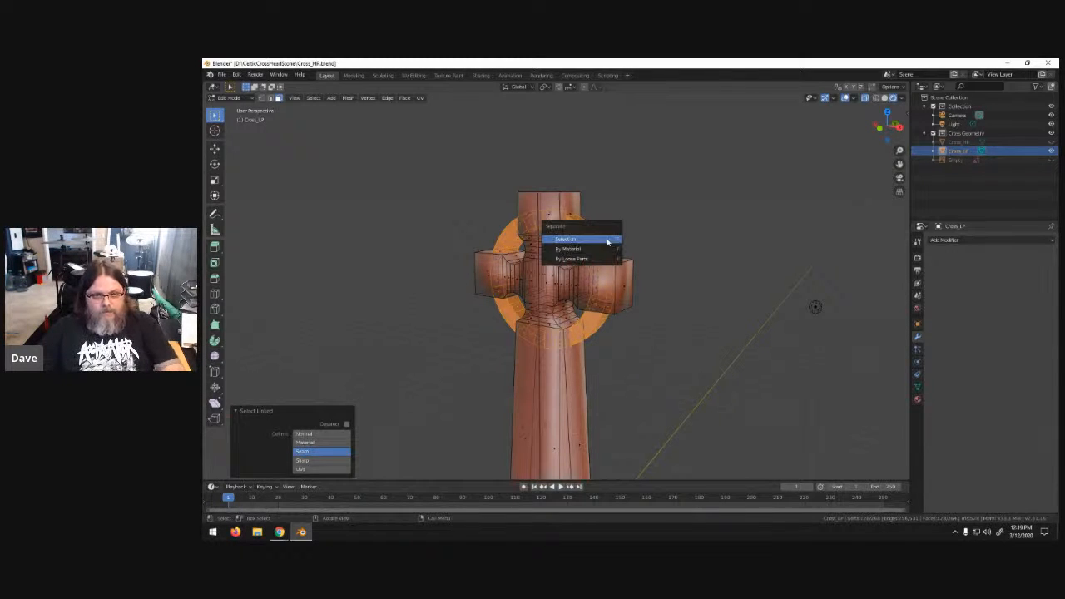
click(607, 238)
- Identify the separated ring object by toggling its visibility and rename it as Circle
click(963, 152)
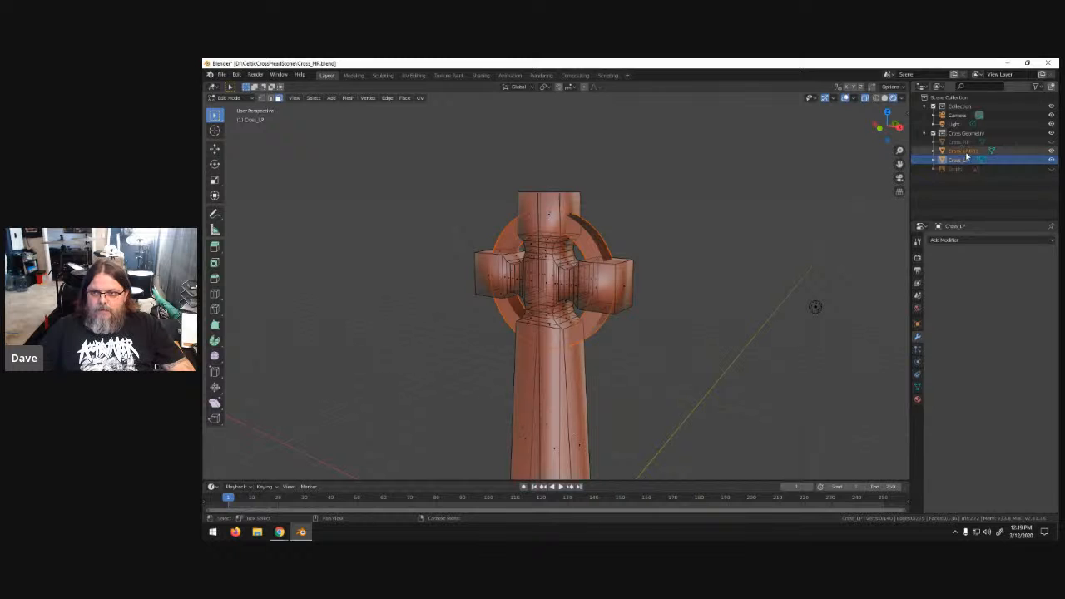
click(1051, 152)
click(1051, 151)
double_click(979, 150)
text(Cr)
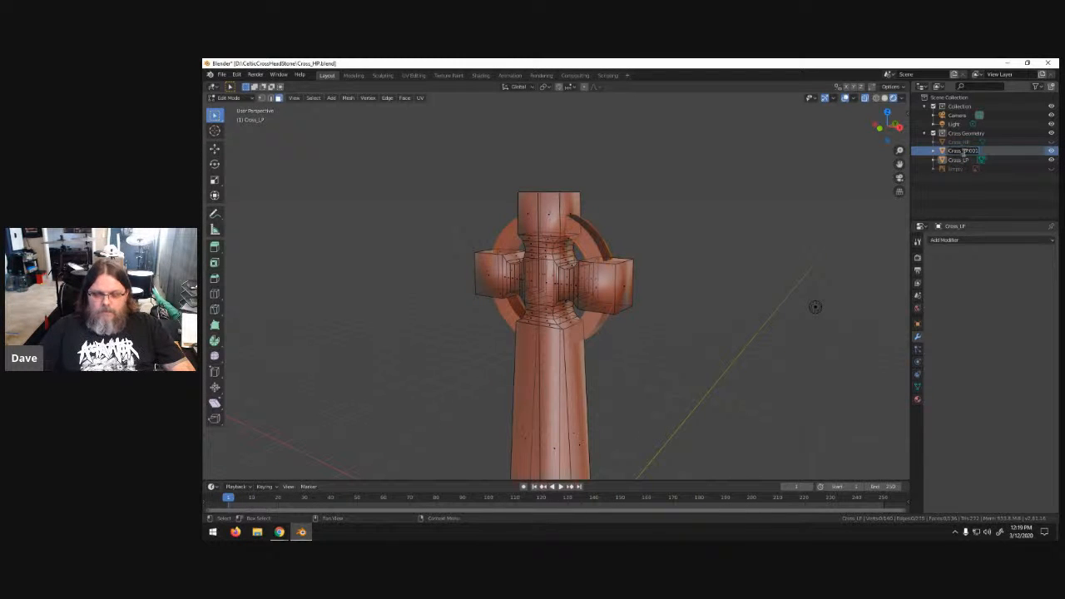
text(oss)
key(Return)
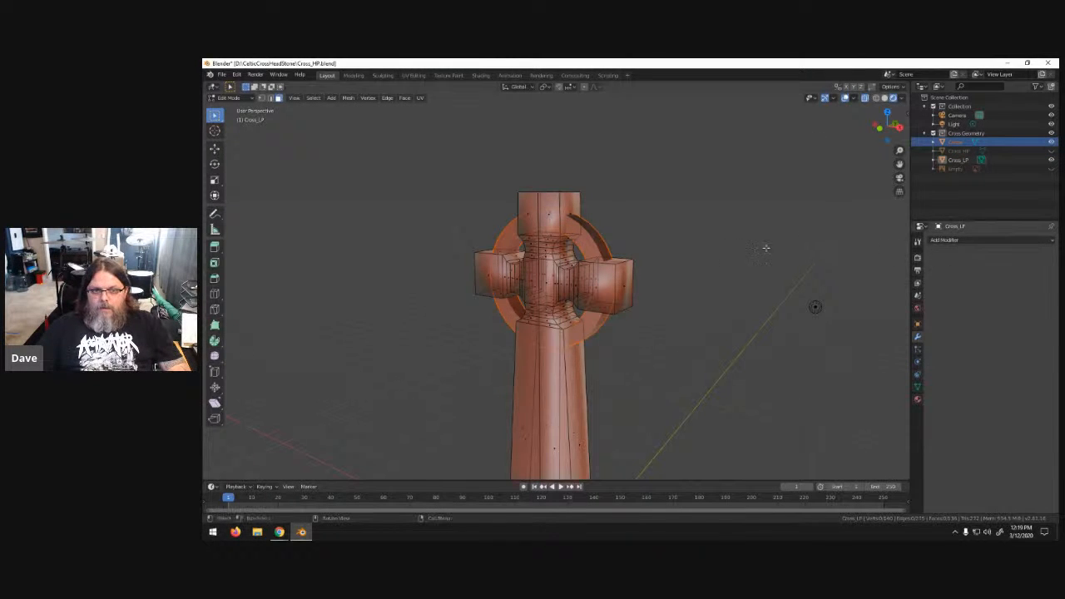
- Return to Object Mode, select Cross_LP and add a Boolean modifier with Circle as its object
key(Tab)
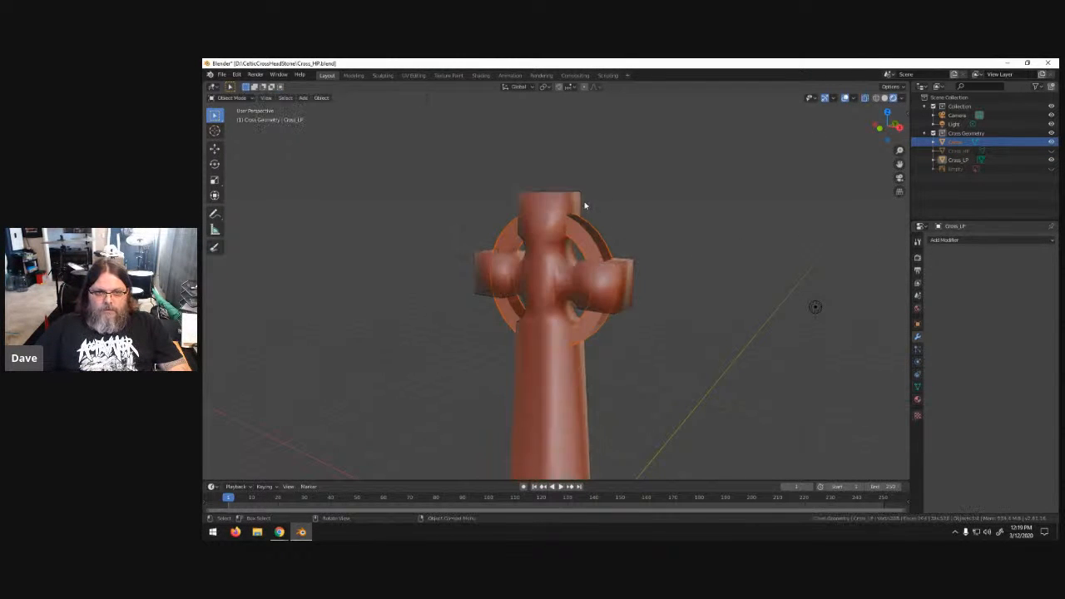
click(587, 207)
click(956, 241)
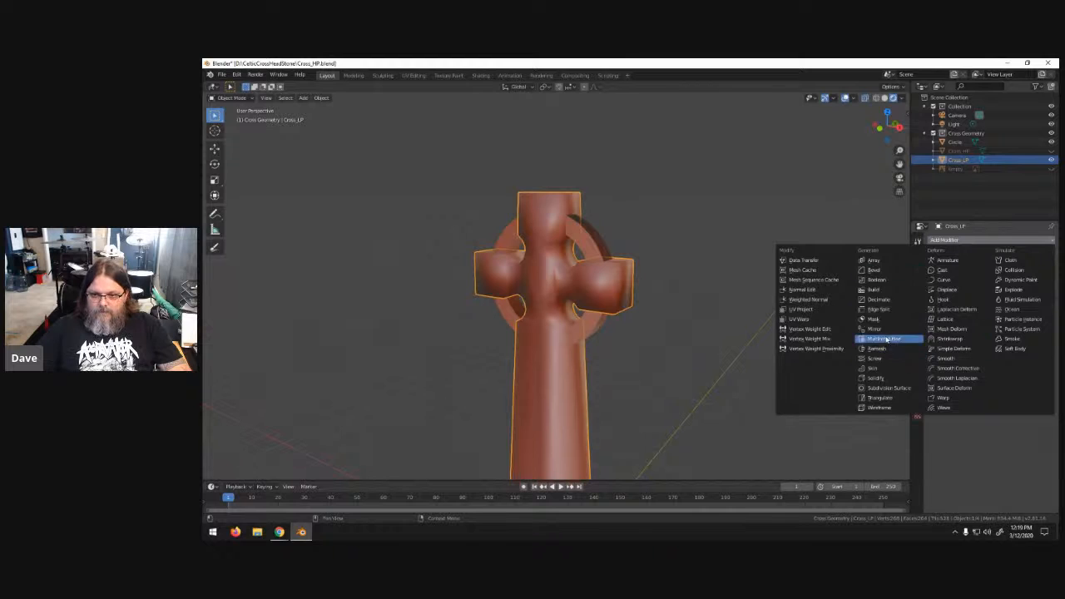
click(874, 280)
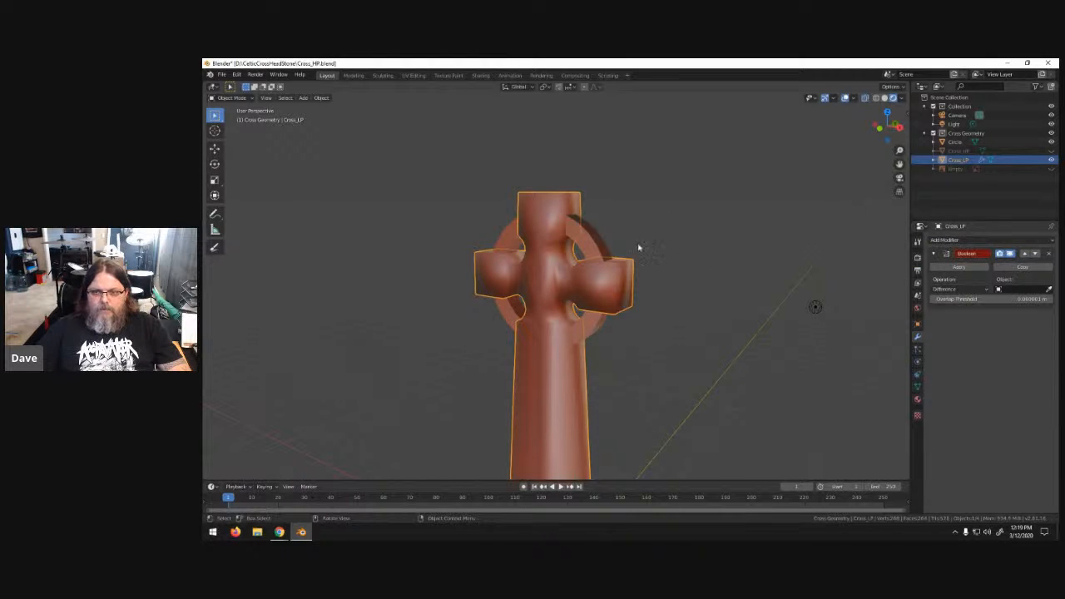
click(1010, 289)
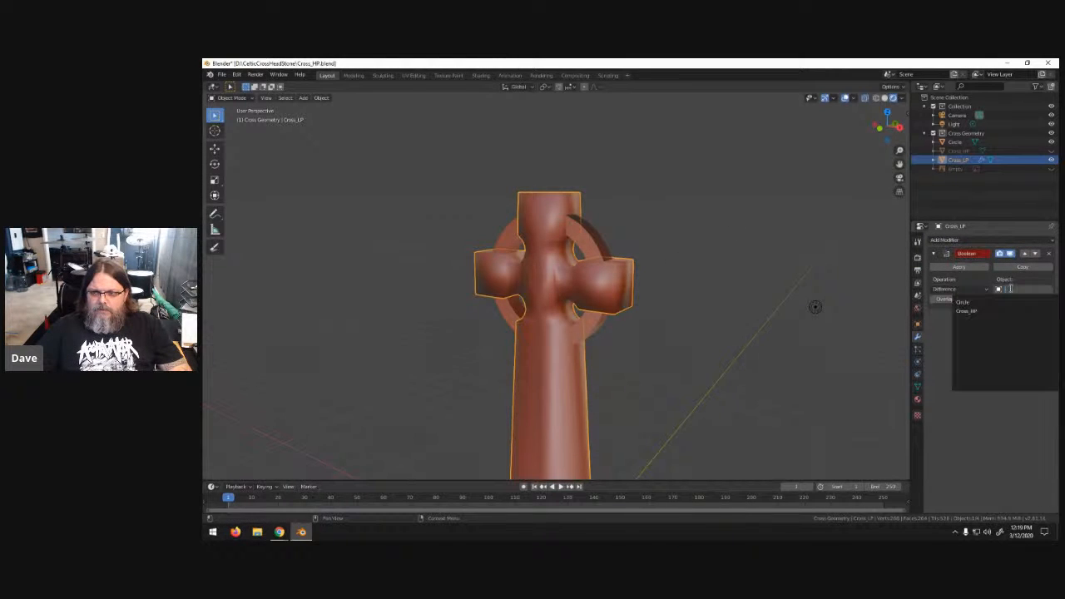
click(963, 302)
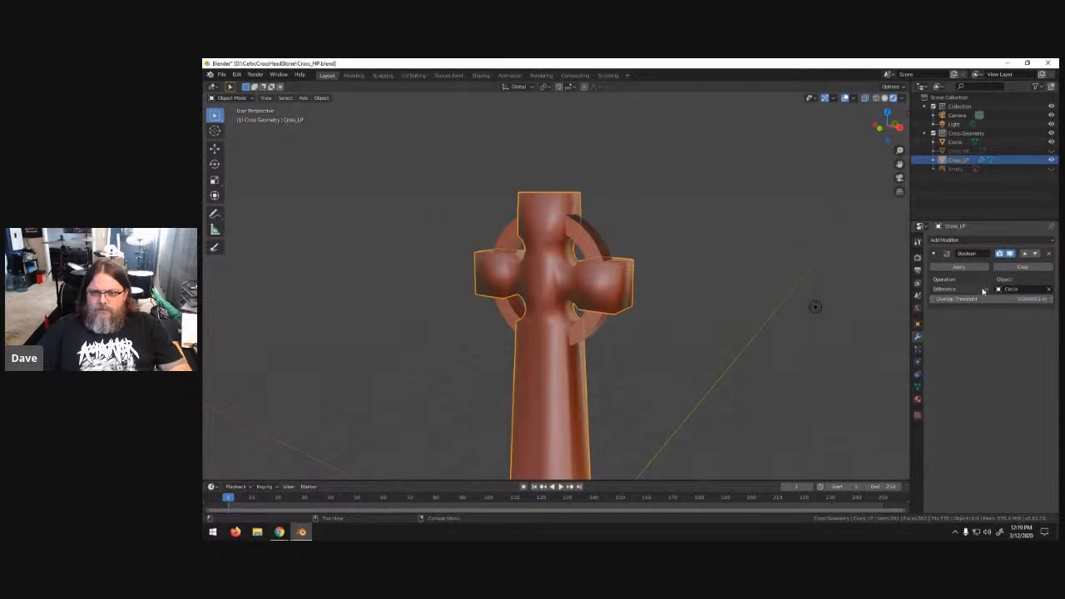
- Set the Boolean modifier's operation to Union and apply it to Cross_LP
click(985, 290)
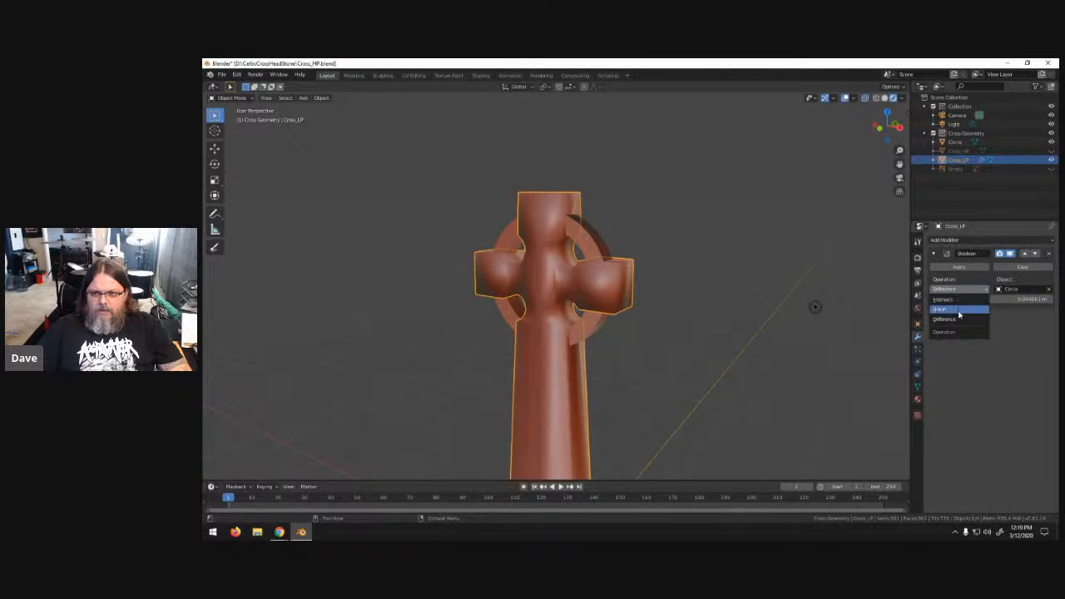
click(959, 310)
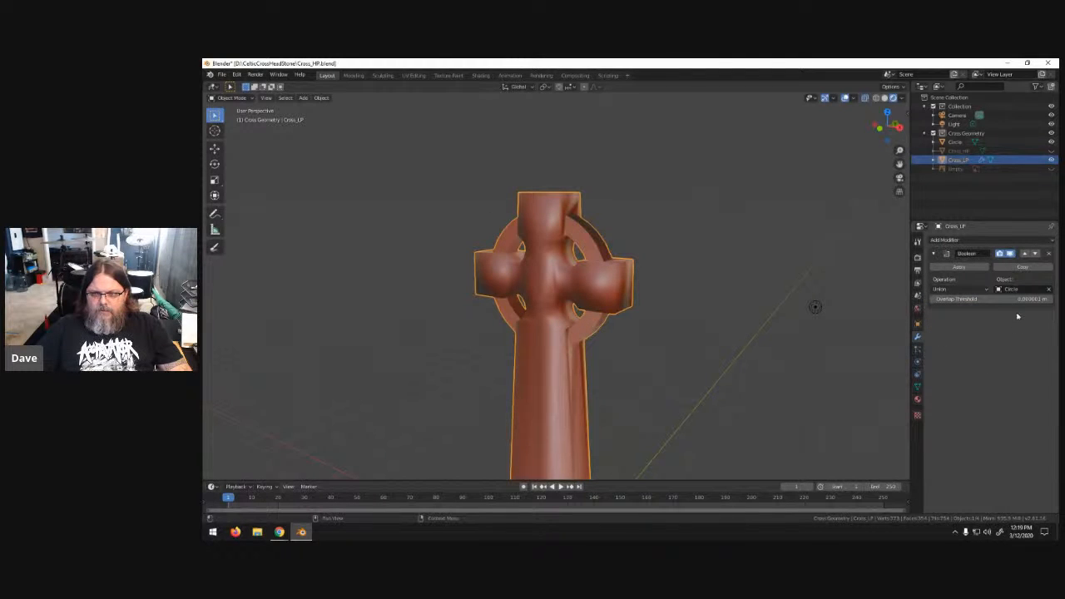
click(965, 268)
click(729, 297)
middle_drag(730, 297, 781, 300)
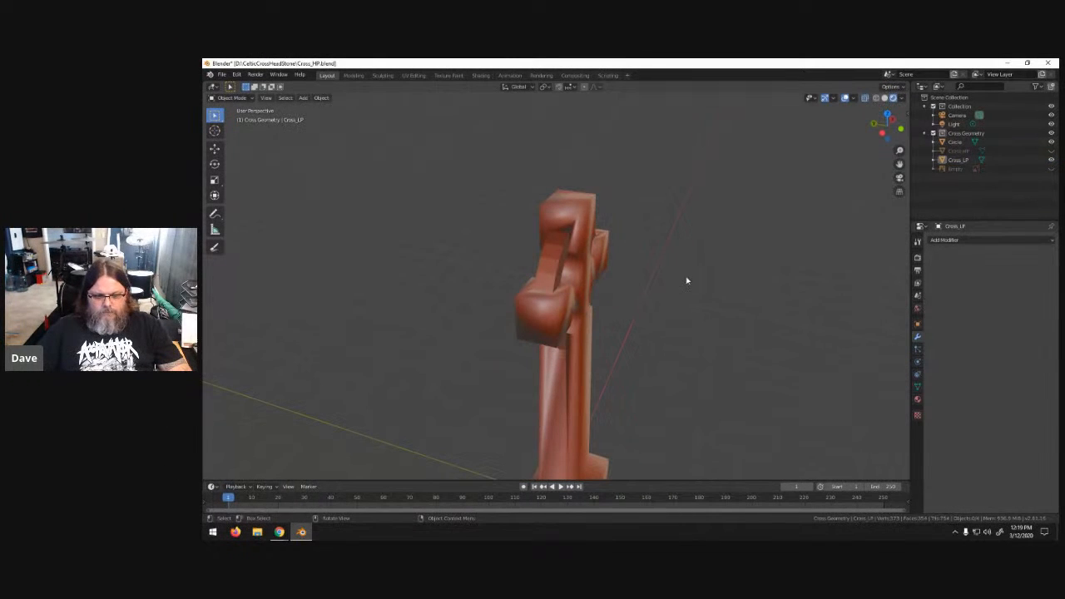
- Select all objects, apply Shade Smooth and clear the selection
key(a)
click(322, 98)
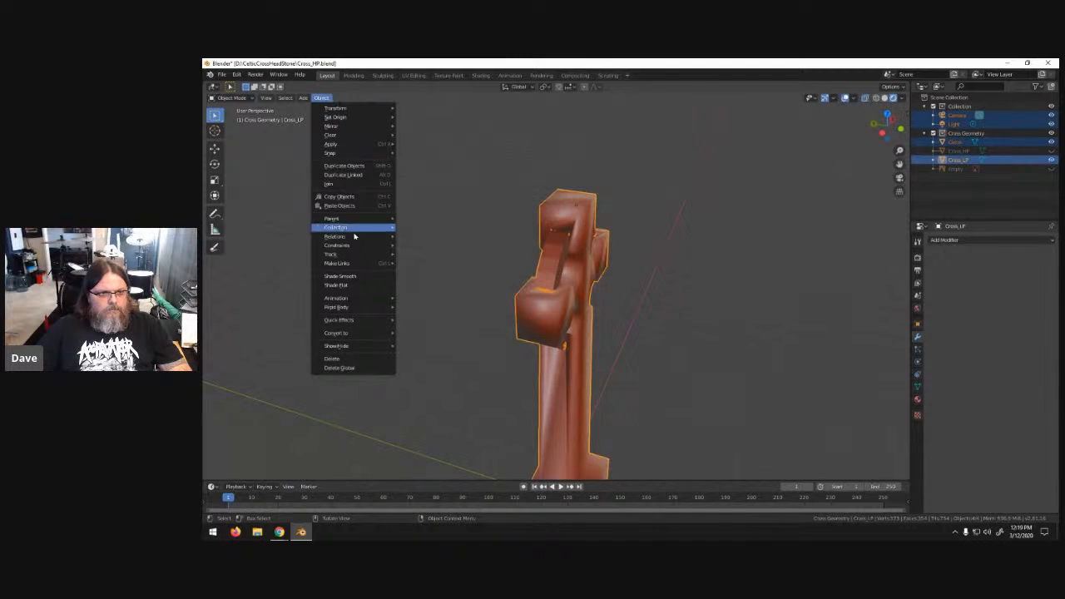
click(384, 284)
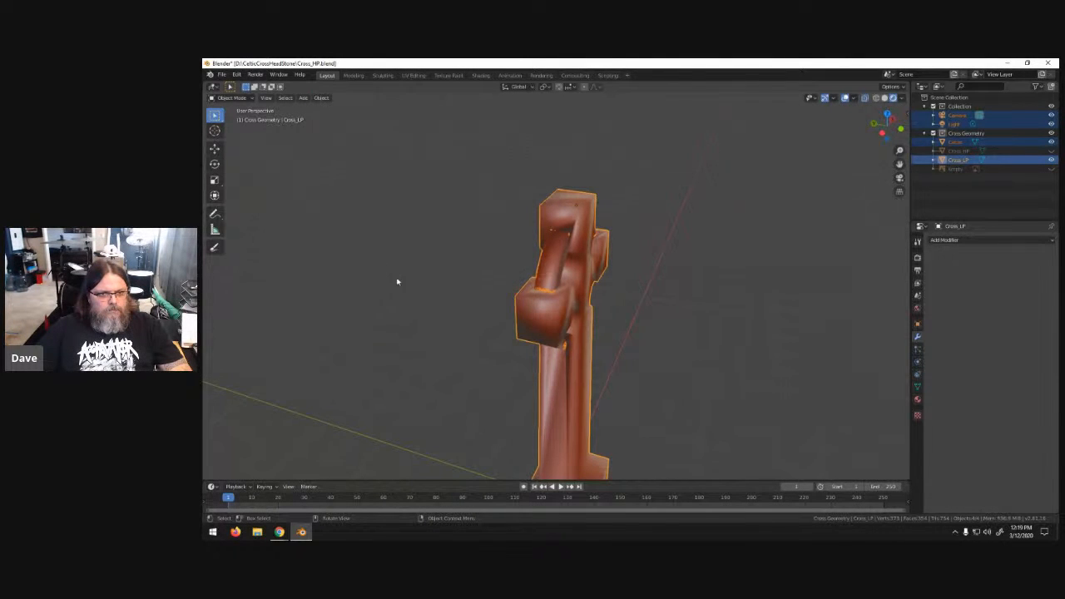
click(680, 292)
- Examine the geometry where the ring meets the cross arms in wireframe shading
mouse_move(726, 275)
middle_down()
mouse_move(654, 263)
mouse_move(670, 247)
mouse_move(612, 241)
mouse_move(623, 263)
mouse_move(590, 228)
mouse_move(617, 212)
middle_up()
key(z)
key(4)
scroll(585, 249, up, 5)
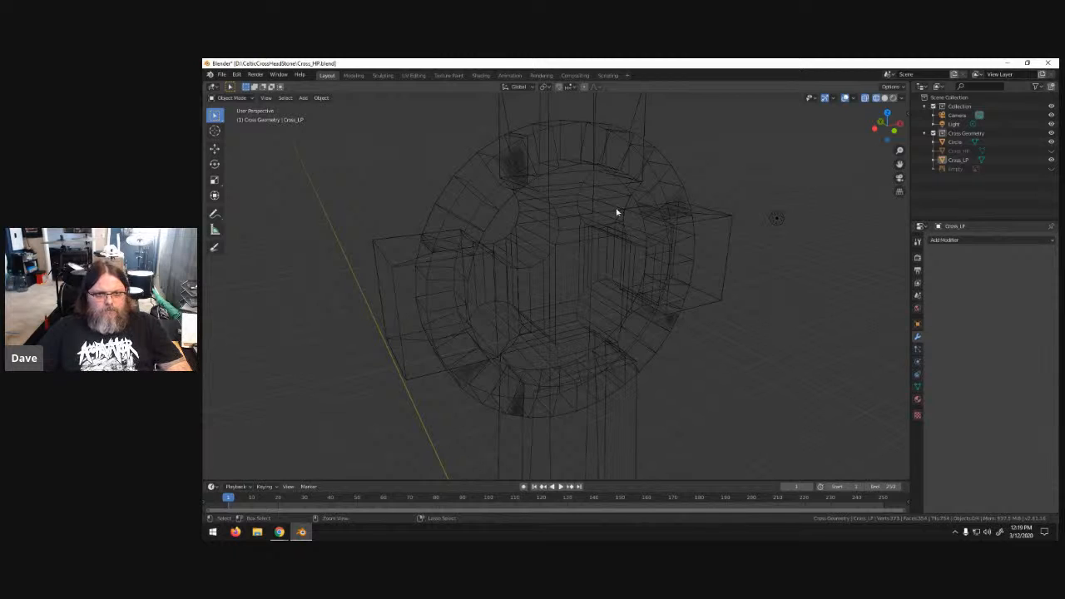
key(a)
key(alt+a)
middle_drag(706, 181, 658, 194)
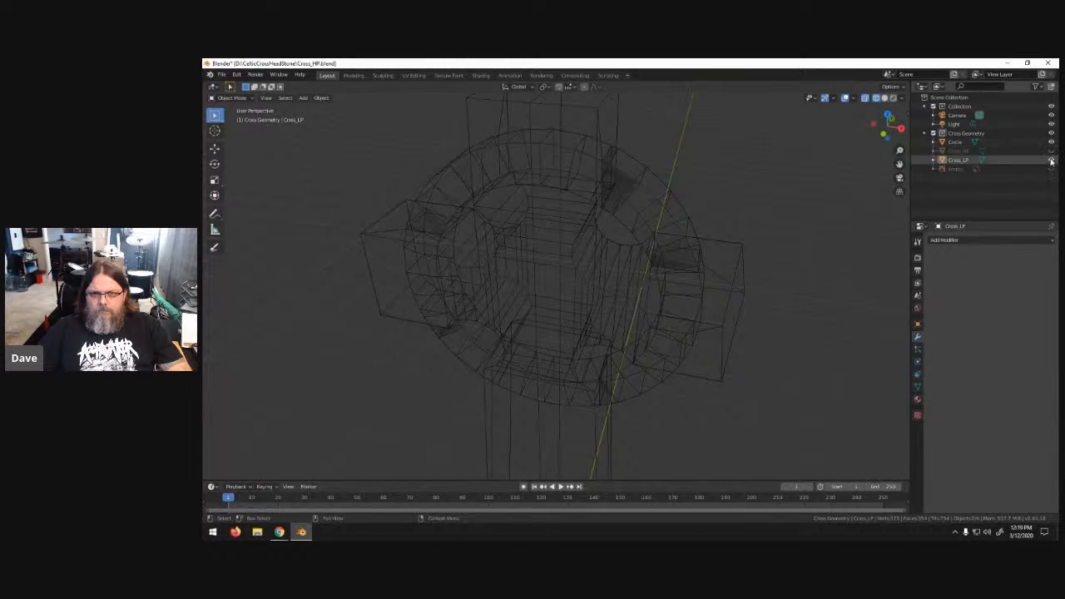
- In Edit Mode, toggle Cross_LP's visibility to examine which ring geometry belongs to it, undo the last change and return to Object Mode
key(Tab)
scroll(694, 211, down, 4)
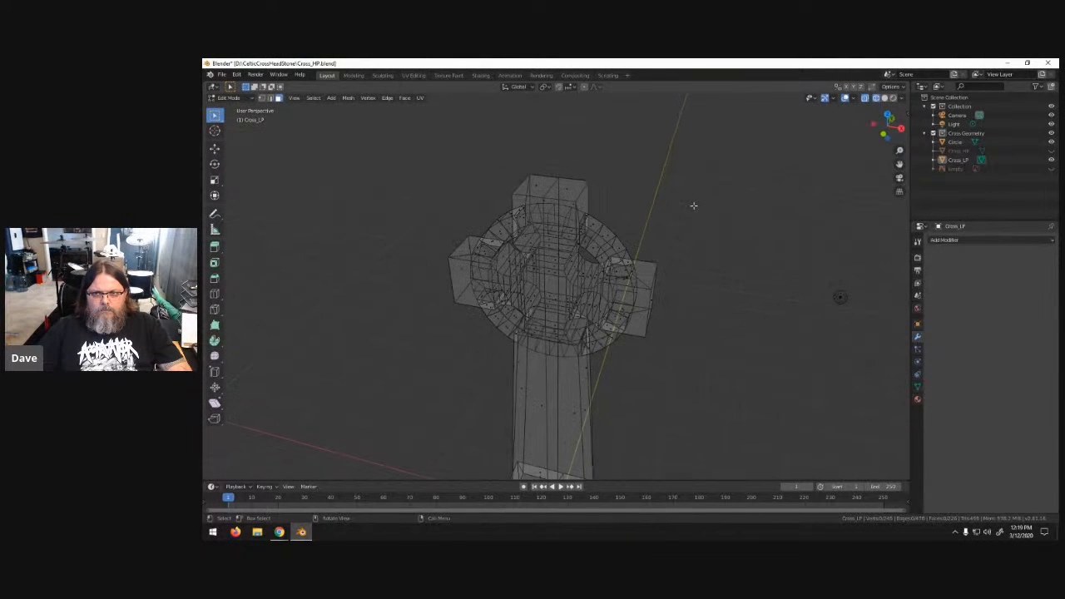
click(1051, 160)
click(1051, 160)
click(1051, 160)
click(1051, 160)
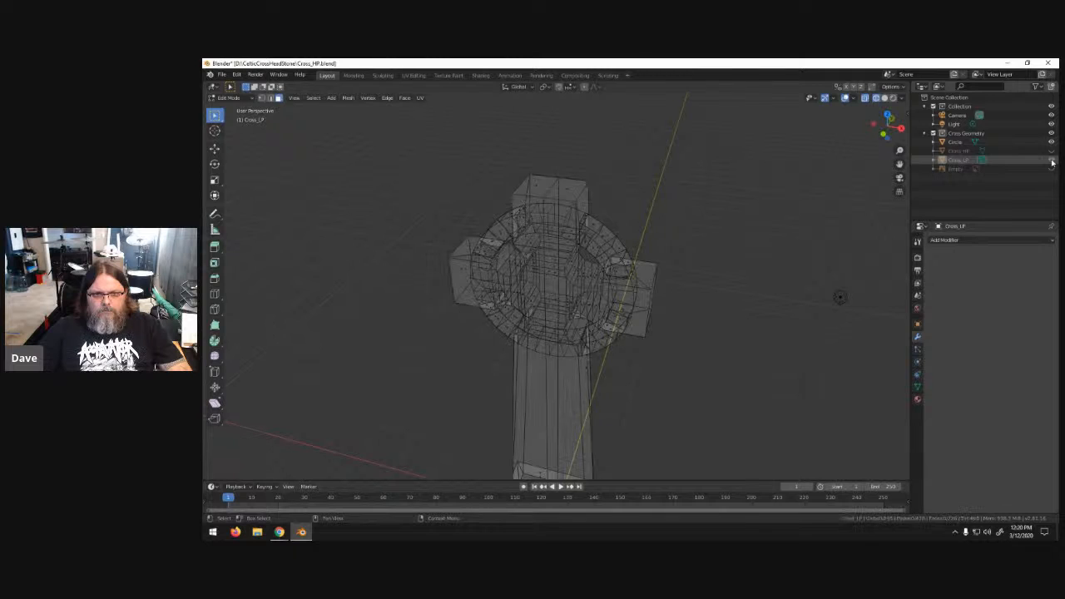
click(1051, 160)
click(1050, 160)
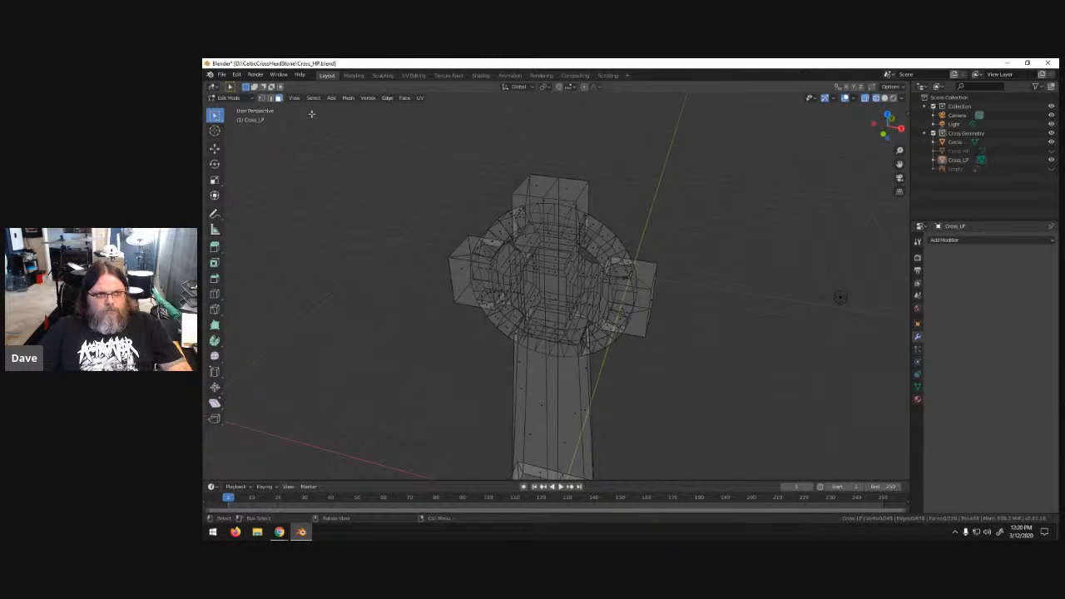
click(238, 74)
click(248, 95)
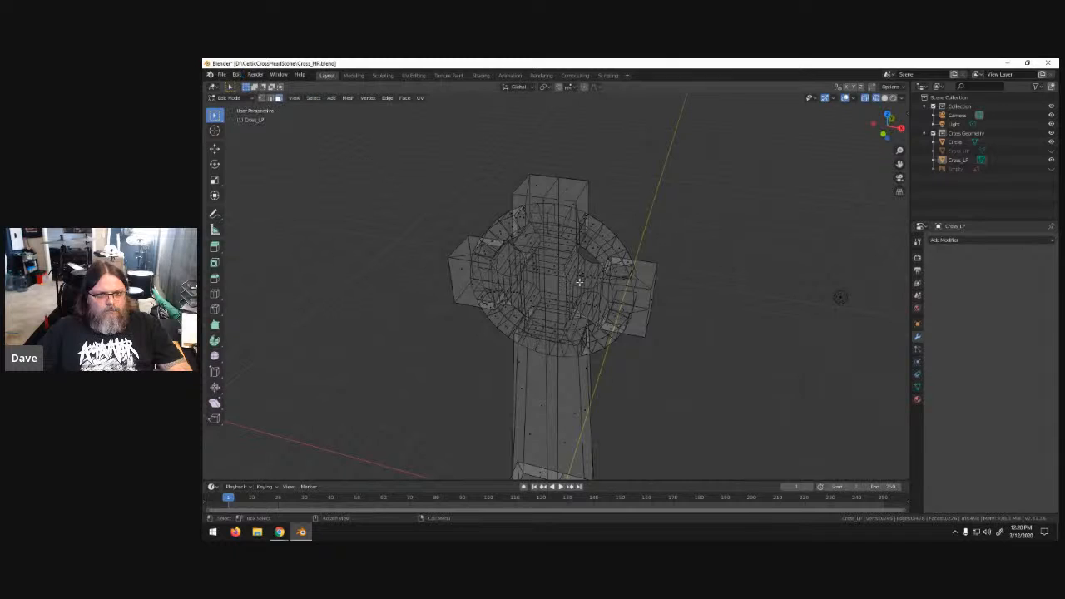
key(Tab)
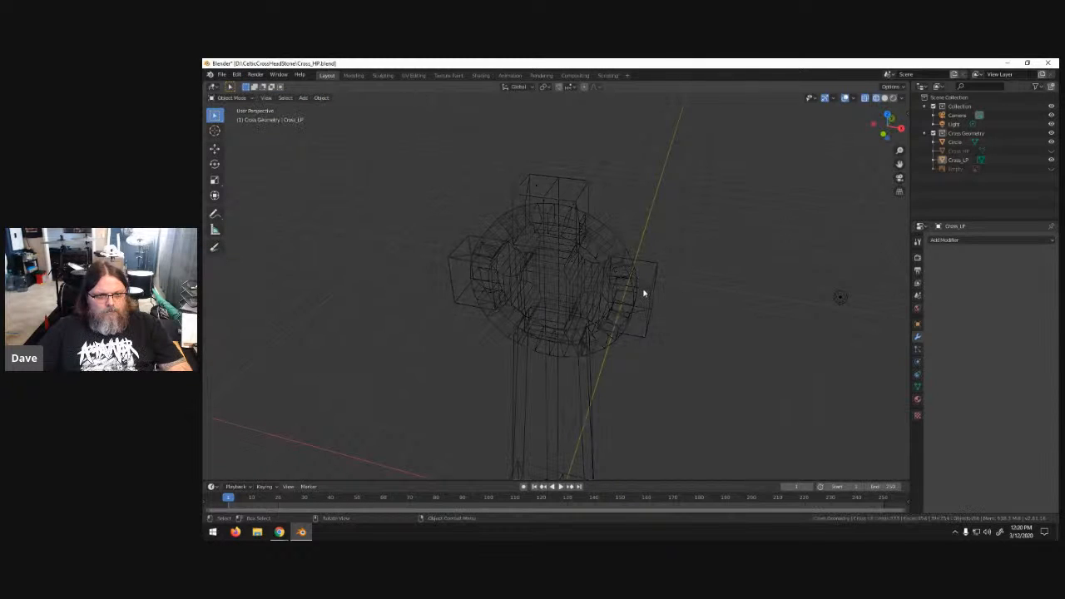
- Try moving Cross_LP about 2.7 m along X away from Circle to compare both in wireframe, and undo the move
click(643, 293)
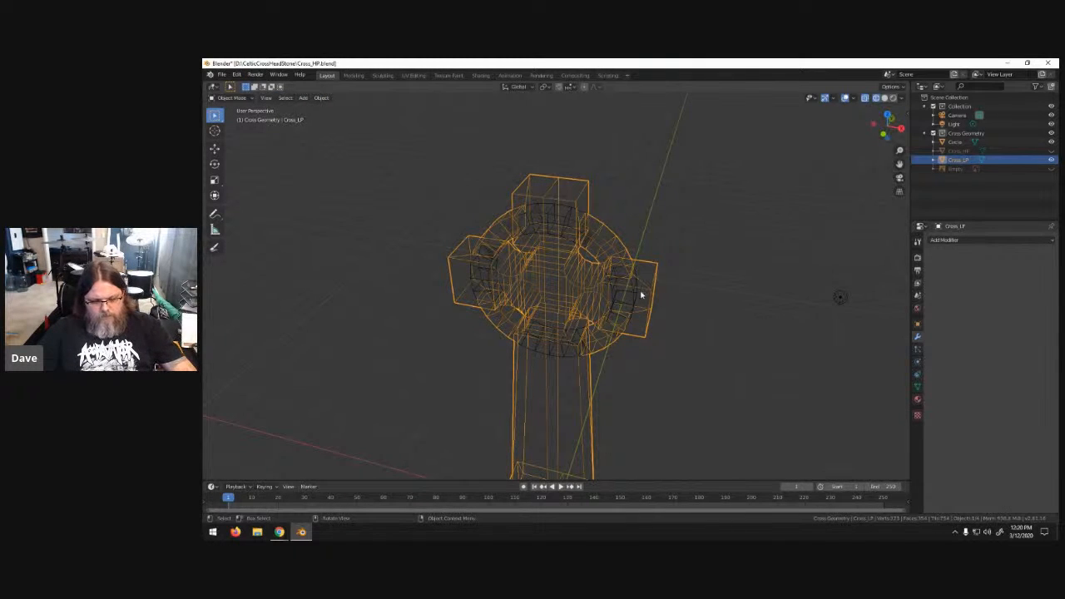
key(z)
key(8)
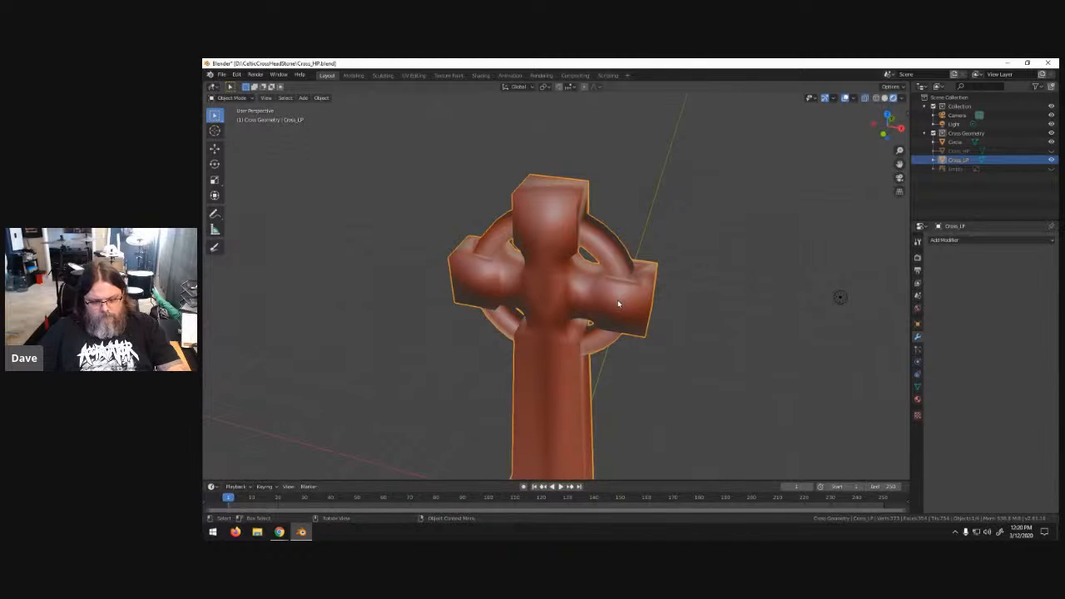
key(g)
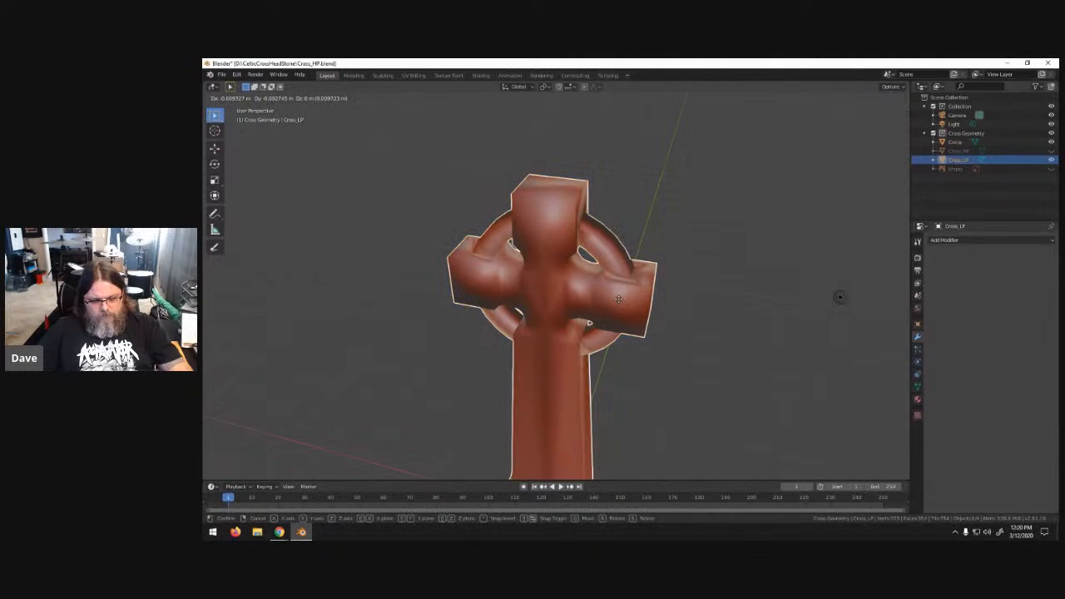
key(x)
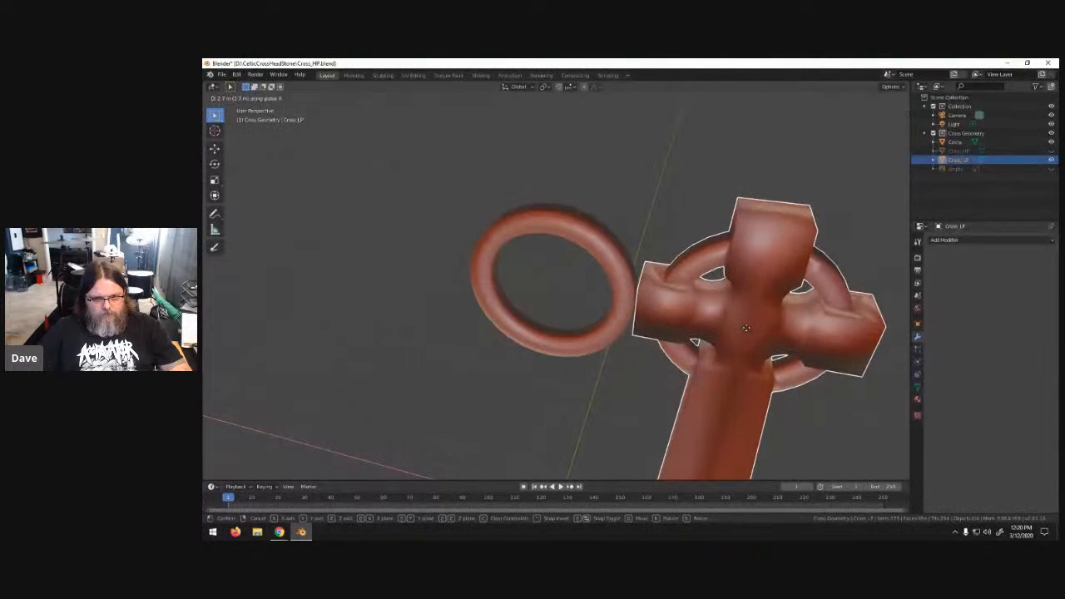
click(750, 331)
key(z)
key(4)
mouse_move(770, 316)
middle_down()
mouse_move(764, 286)
mouse_move(781, 279)
middle_up()
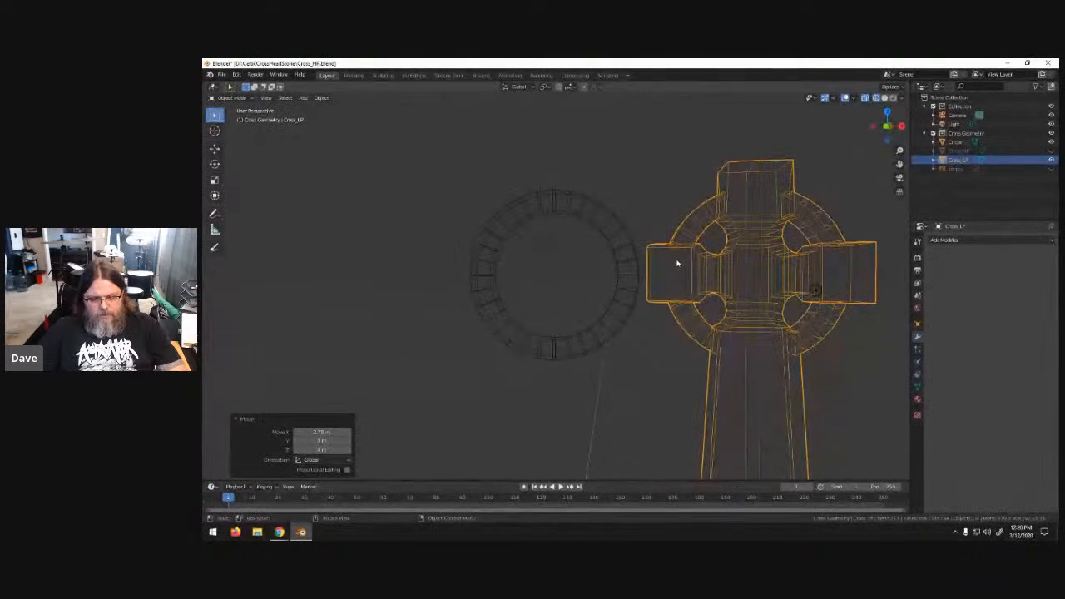
key(ctrl+z)
key(ctrl+z)
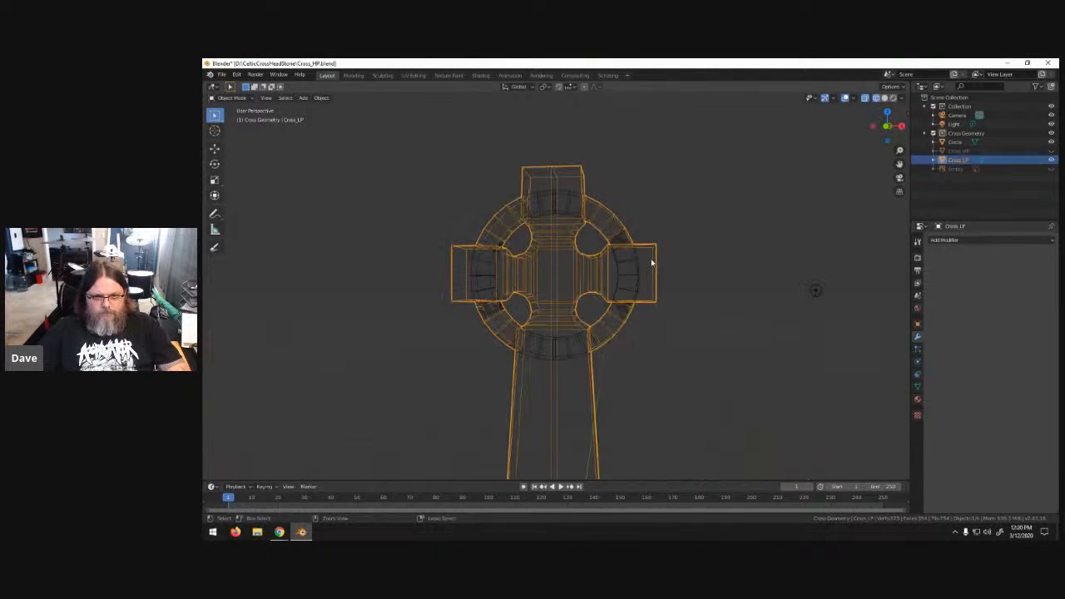
- Hide the separate Circle object, delete it from the Cross Geometry collection and save the file
click(1052, 142)
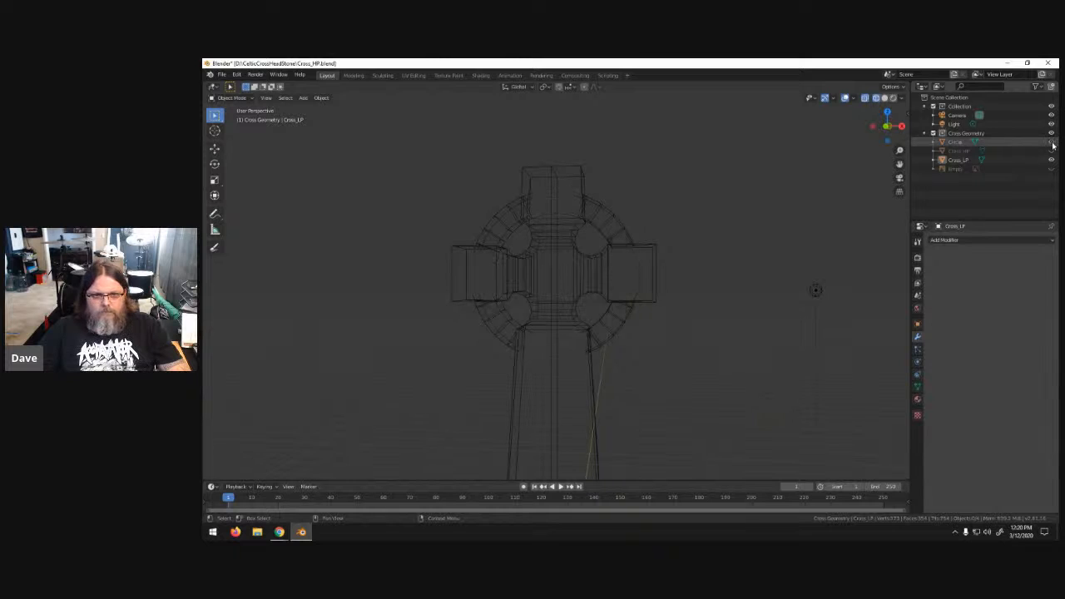
click(960, 143)
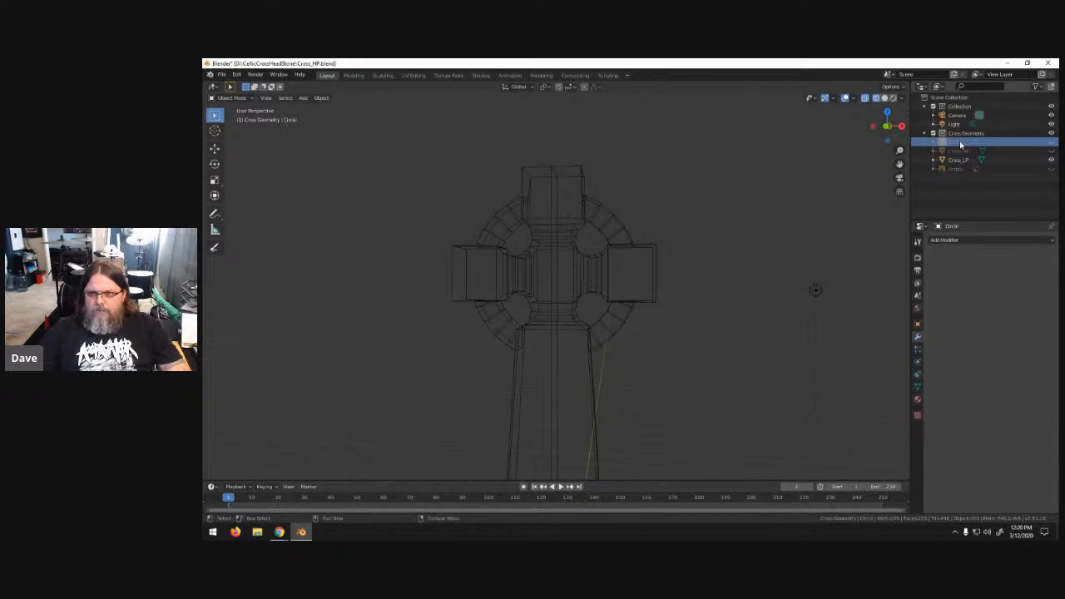
right_click(959, 142)
click(942, 165)
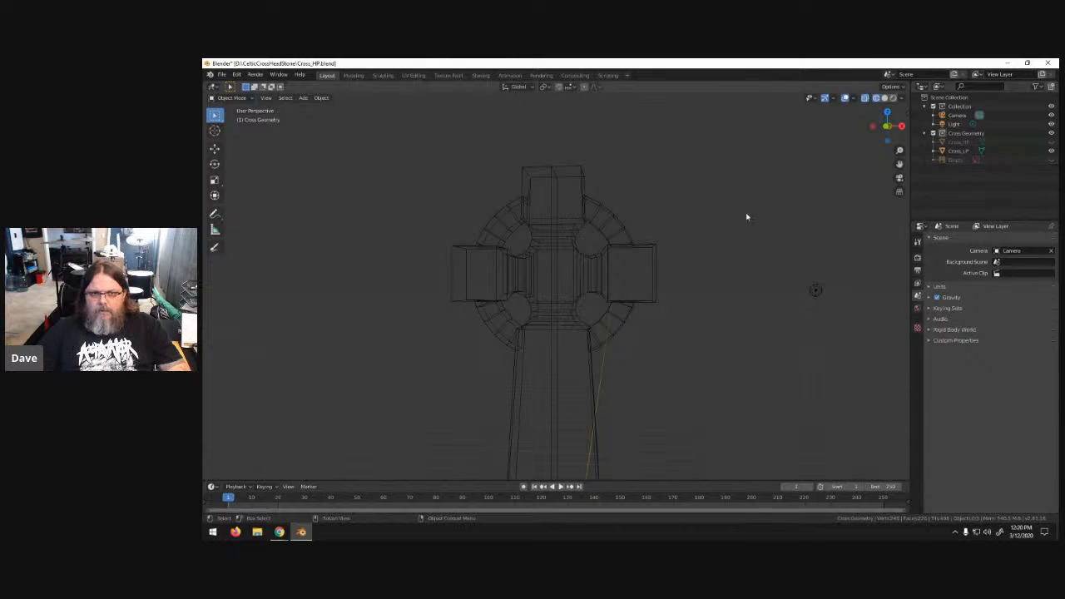
key(ctrl+s)
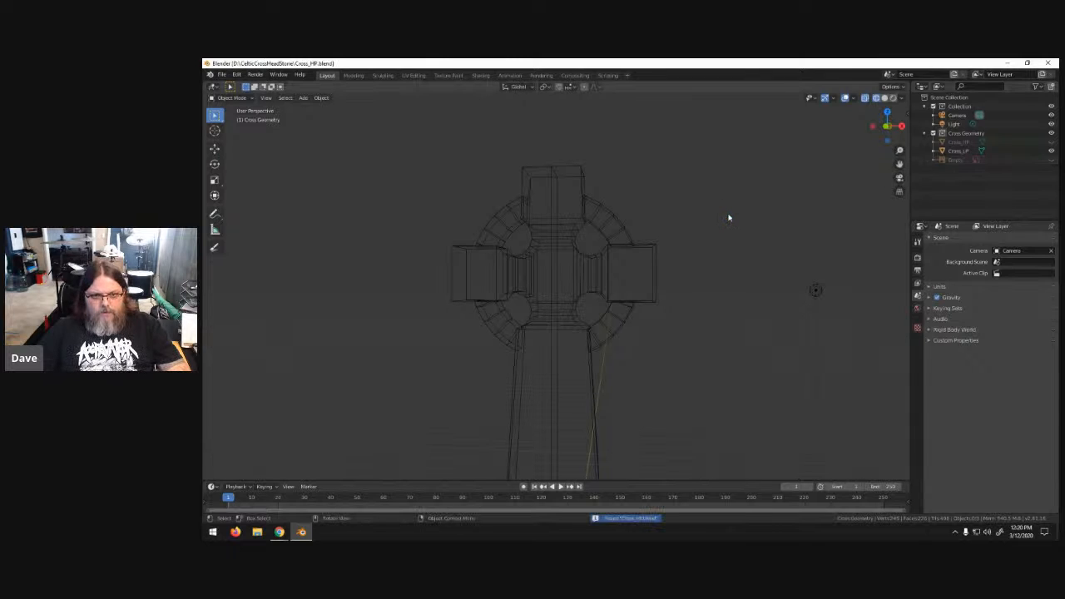
- Unhide Cross_HP and switch to rendered shading to compare it with Cross_LP
click(1052, 142)
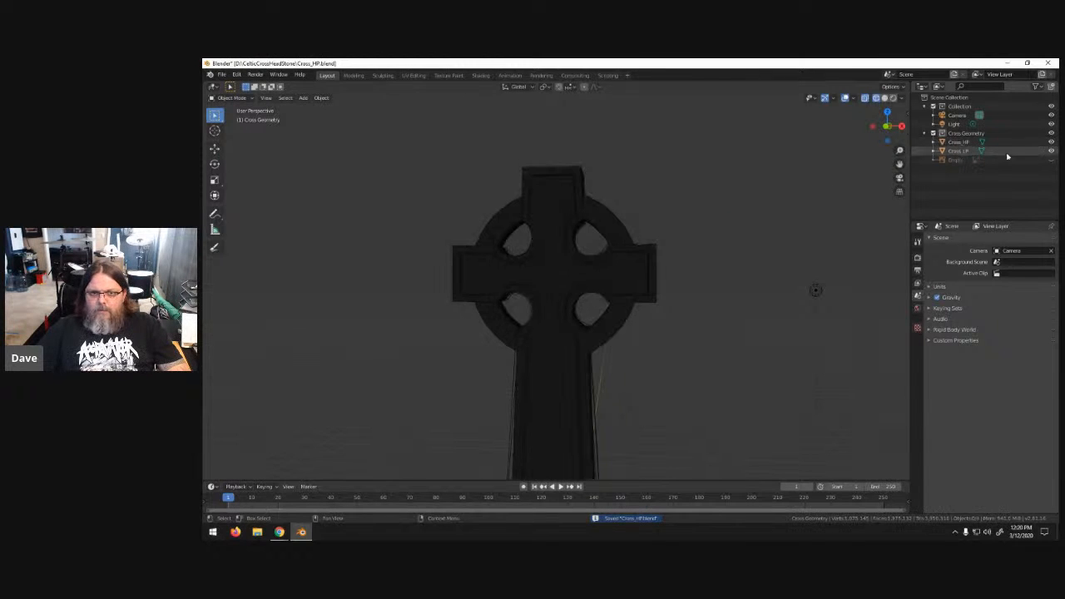
key(z)
click(695, 242)
middle_drag(670, 247, 763, 224)
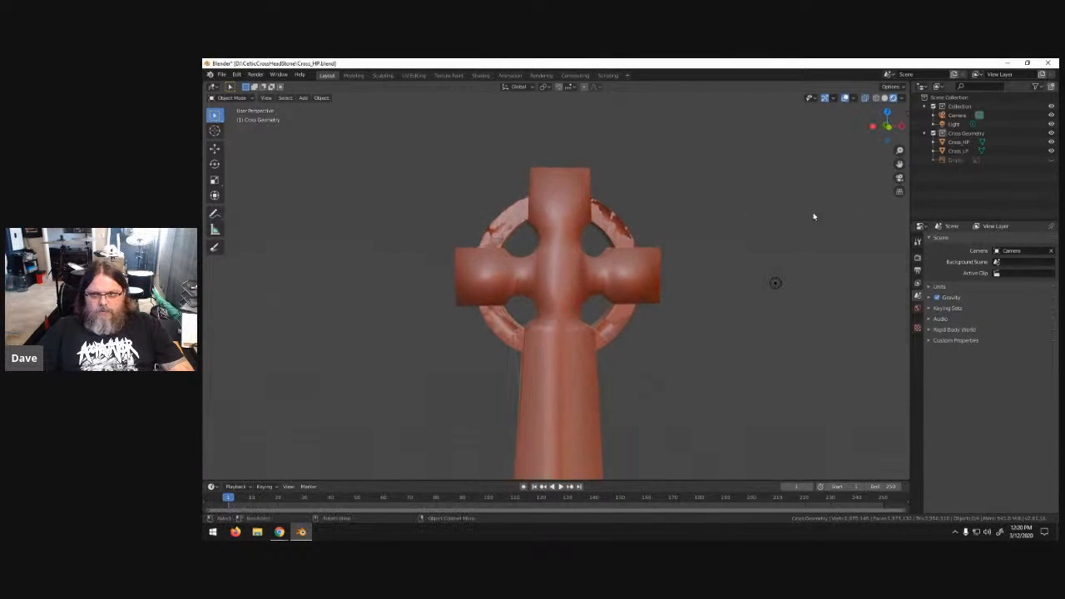
- Select Cross_LP and save the Cross_HP.blend file
click(960, 152)
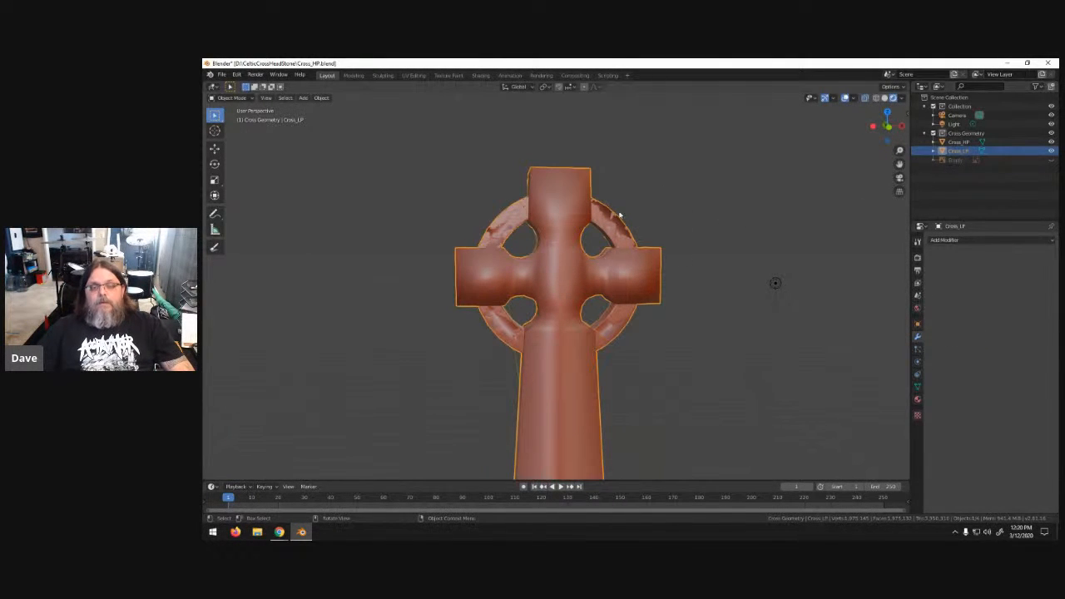
click(221, 75)
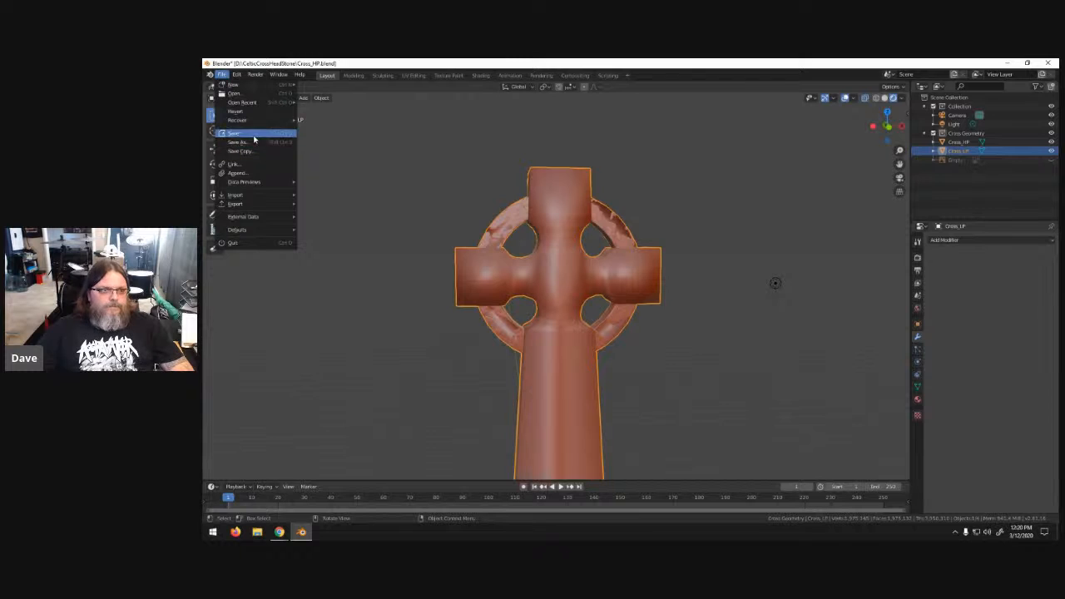
click(254, 135)
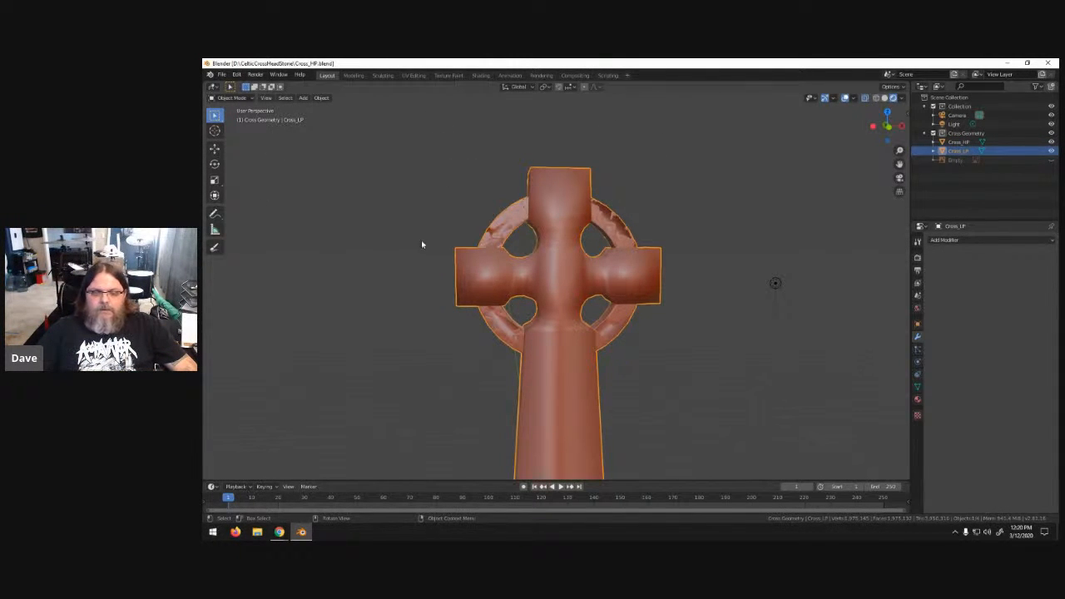
click(222, 74)
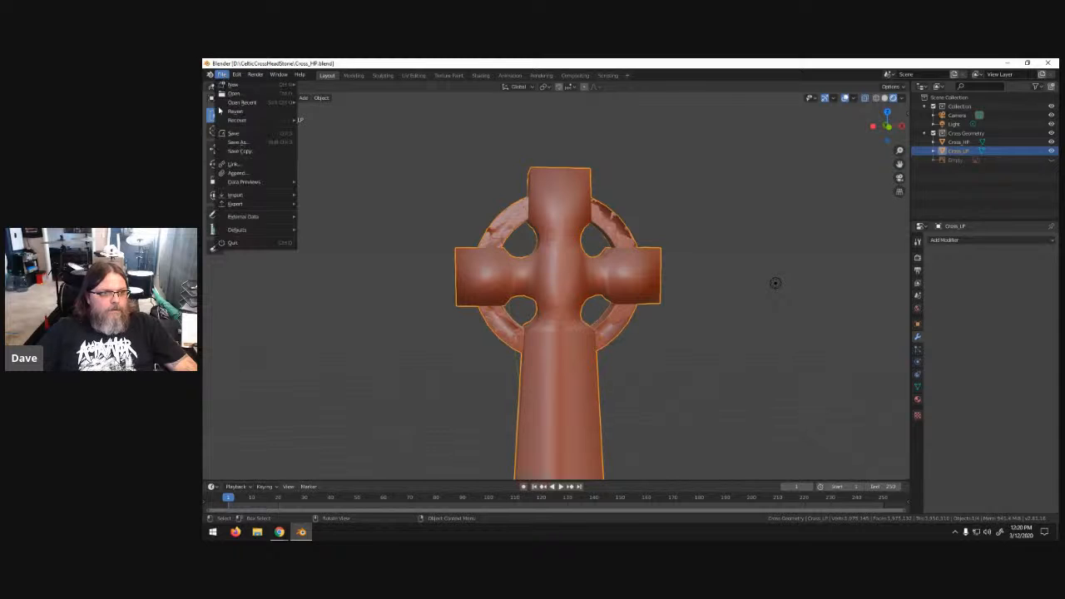
mouse_move(233, 205)
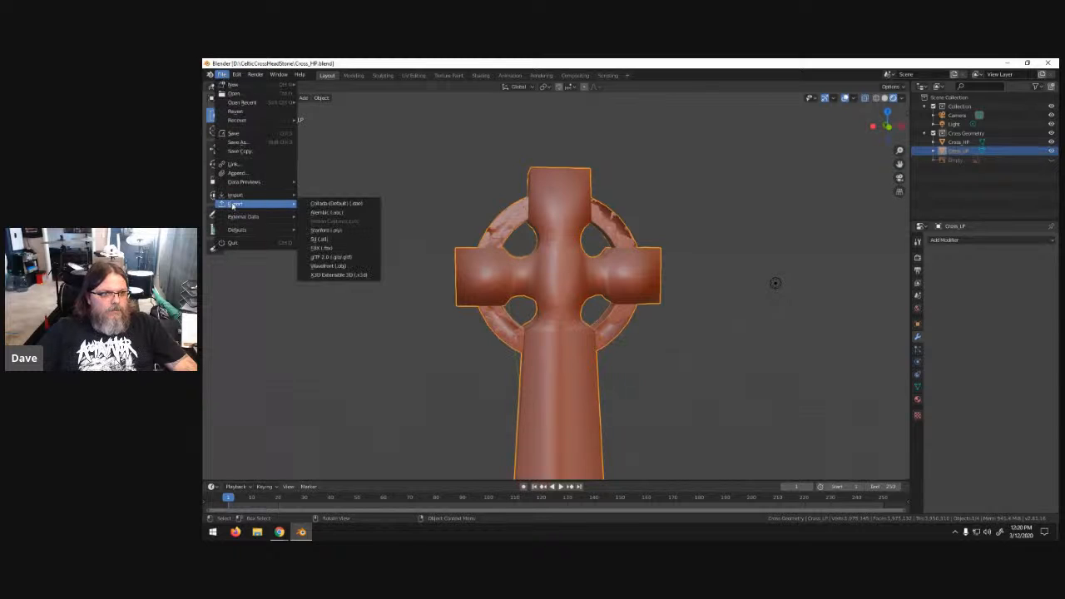
click(342, 249)
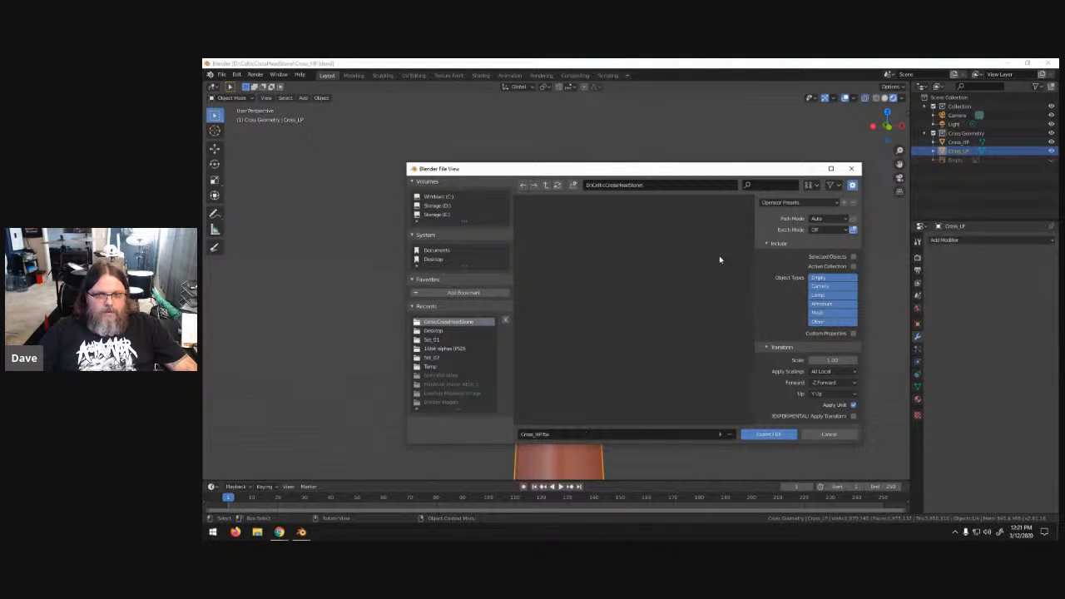
click(538, 435)
drag(532, 434, 543, 436)
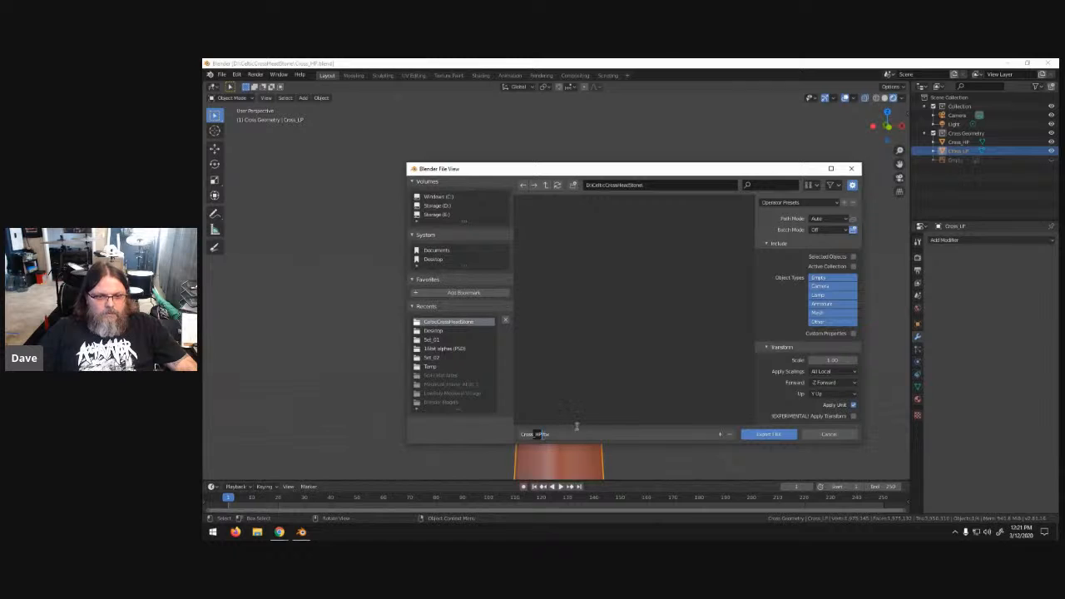
key(BackSpace)
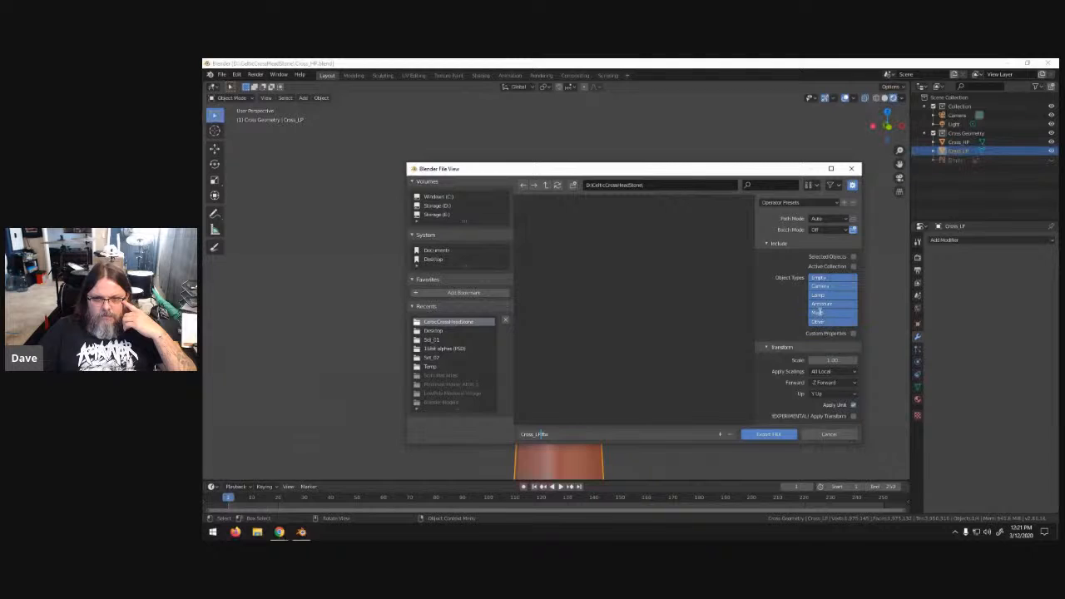
click(821, 312)
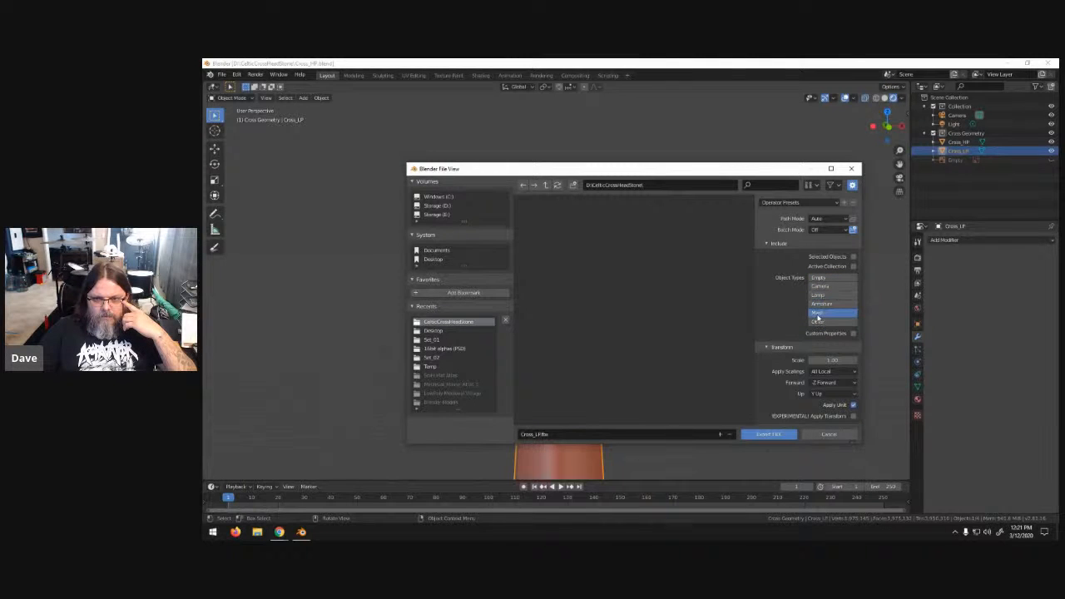
click(852, 256)
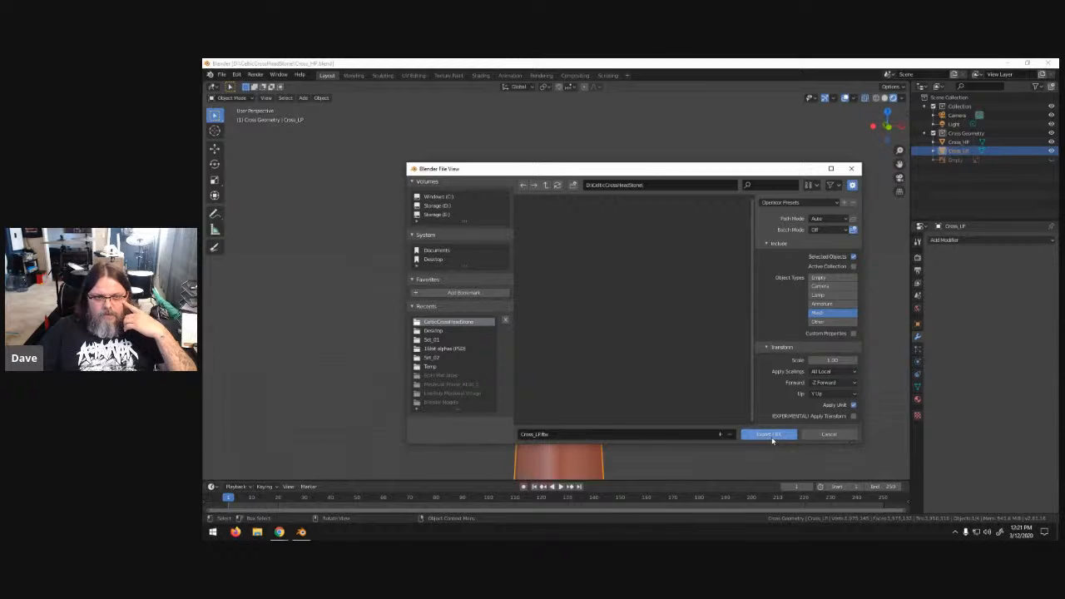
click(826, 435)
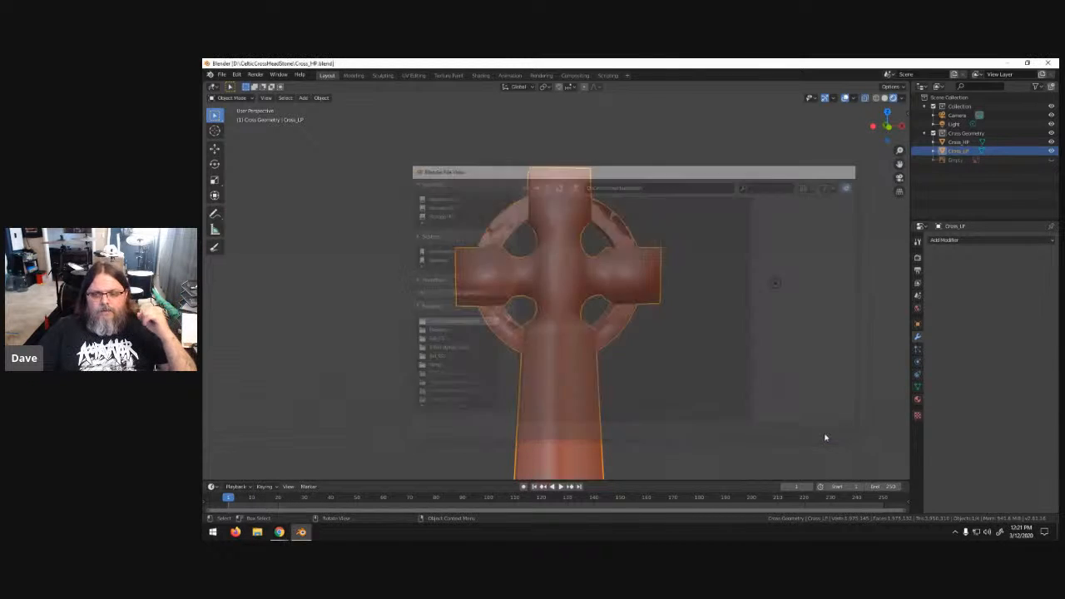
- Hide Cross_HP and examine the remaining Cross_LP mesh around its ring and arms
middle_drag(680, 321, 669, 331)
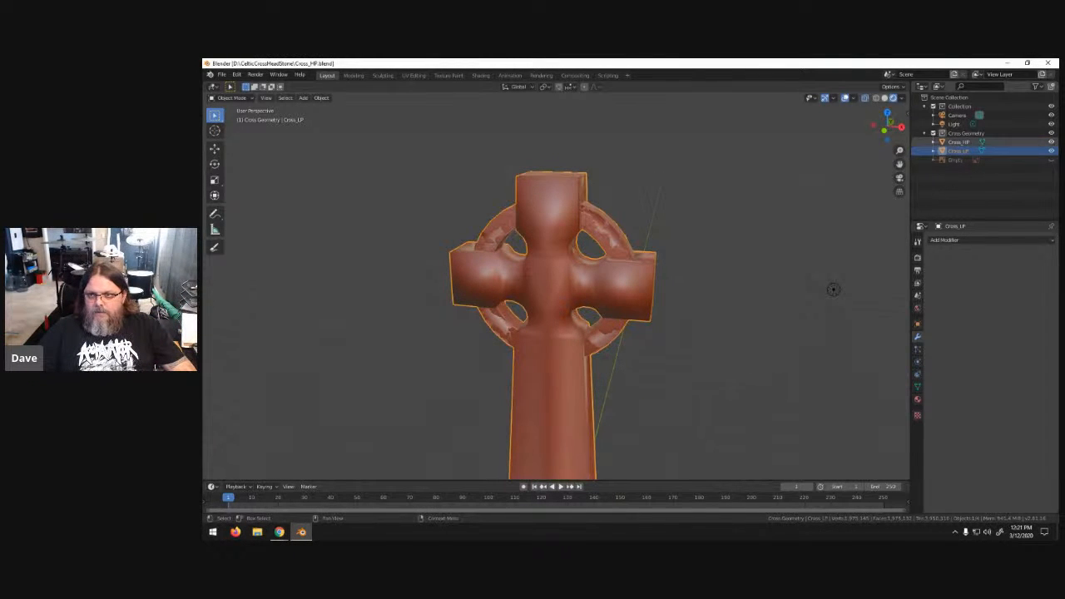
click(1050, 143)
scroll(670, 239, down, 5)
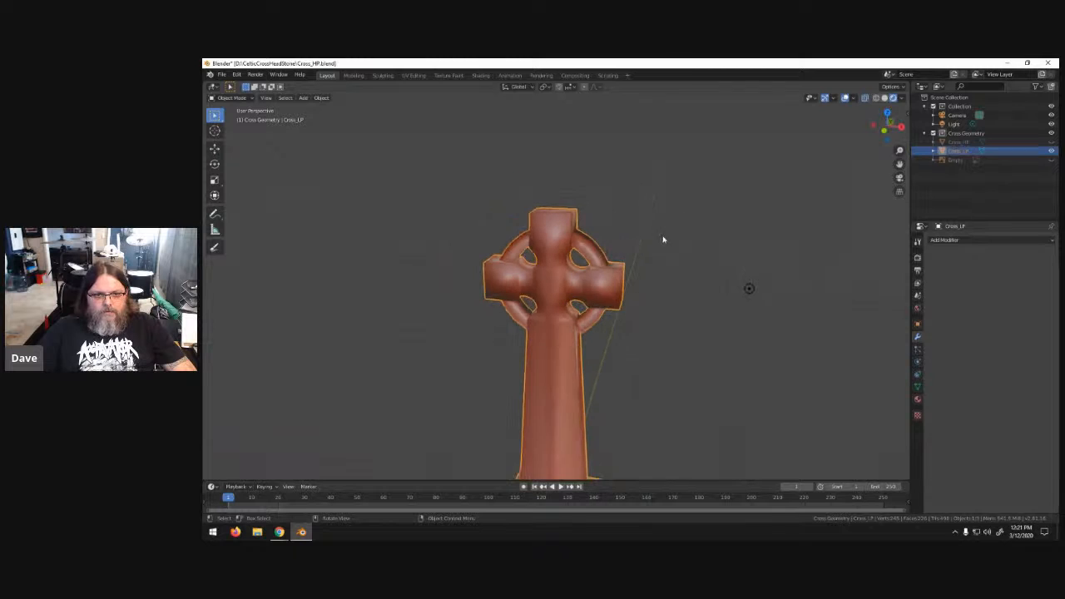
scroll(607, 238, up, 7)
middle_drag(617, 238, 596, 252)
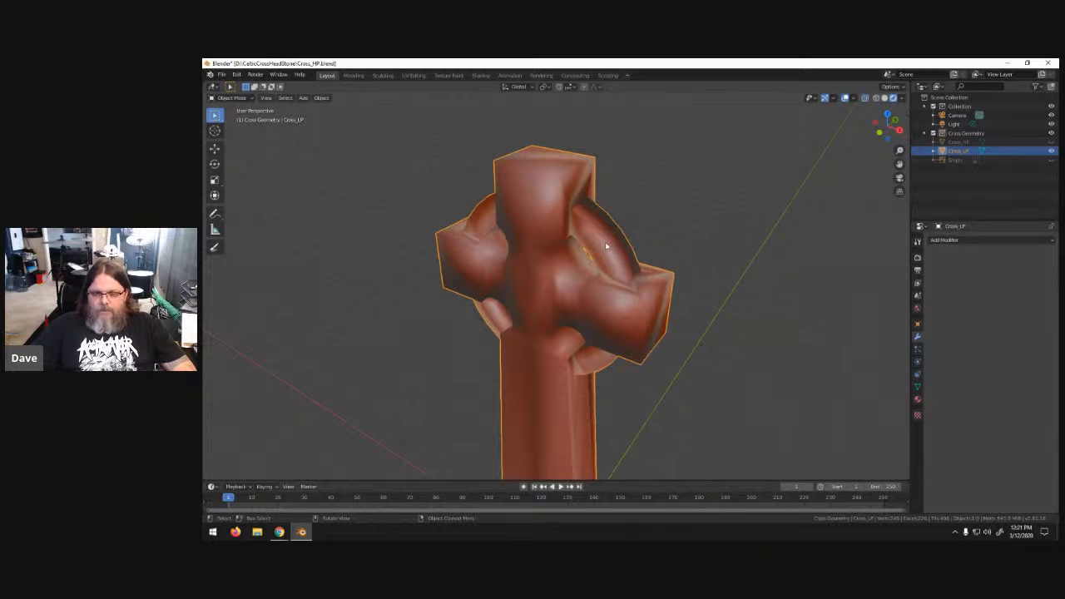
- Enter Edit Mode on Cross_LP, turn off X-ray and switch to edge selection
key(Tab)
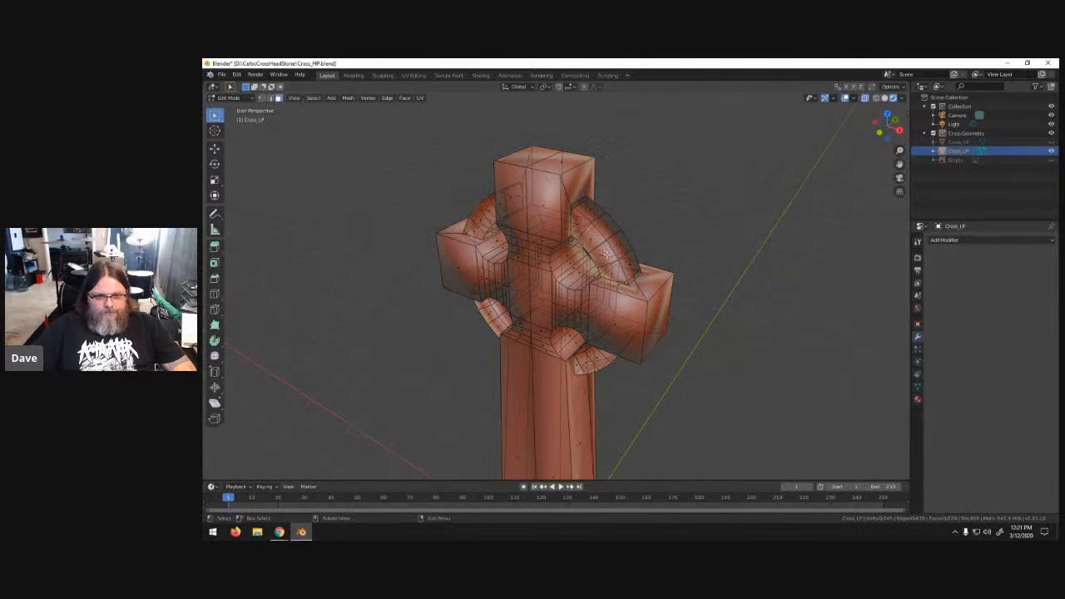
click(865, 98)
mouse_move(644, 267)
middle_down()
mouse_move(680, 254)
mouse_move(612, 251)
middle_up()
click(271, 98)
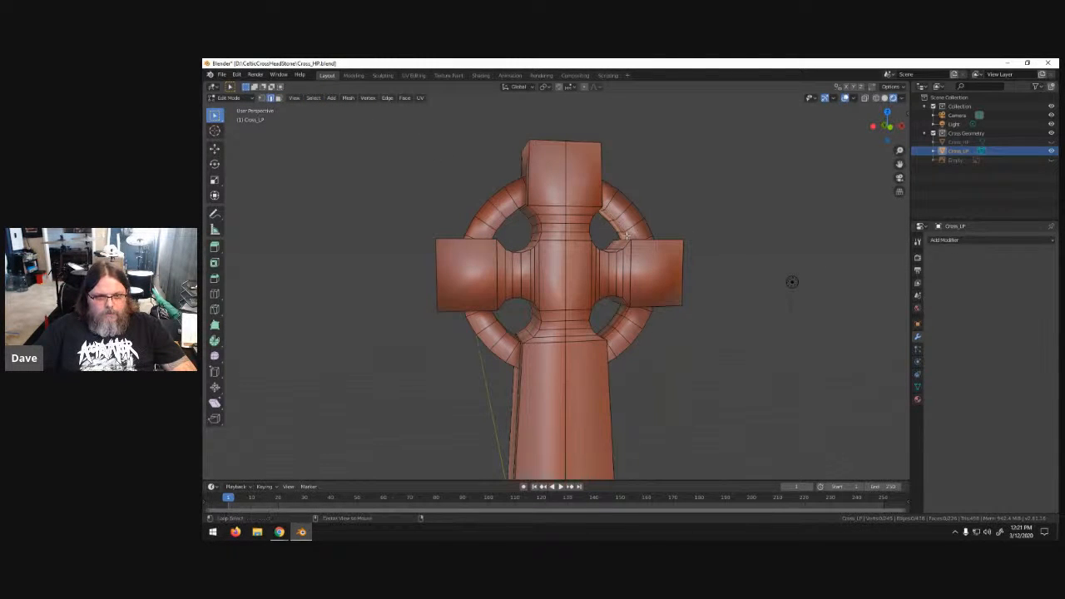
- Mark UV seams along the inner edges of the ring segments and where the ring meets the undersides of the arms
key(u)
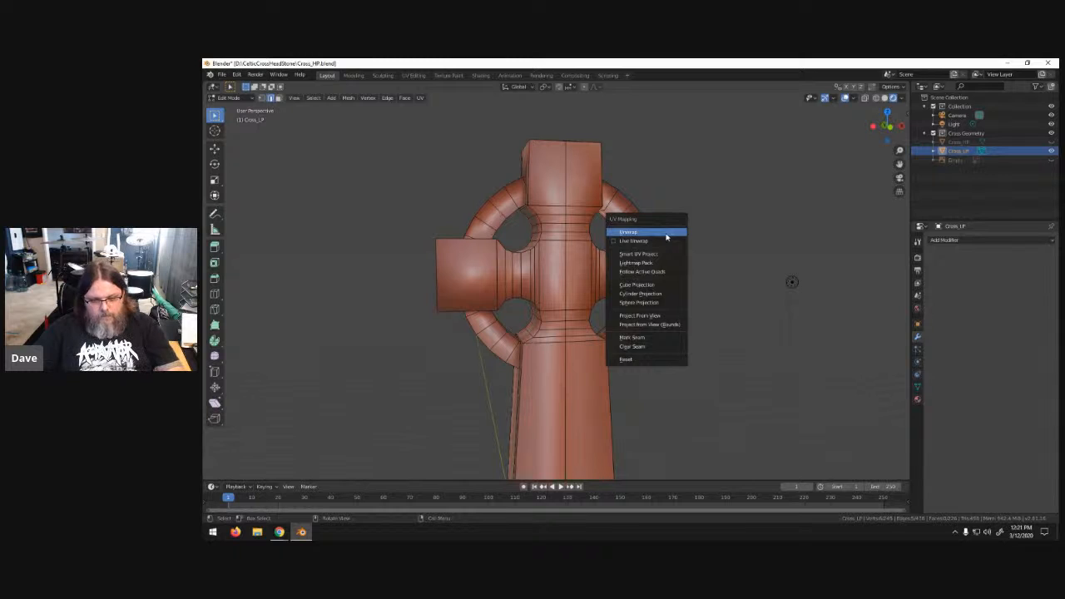
click(667, 236)
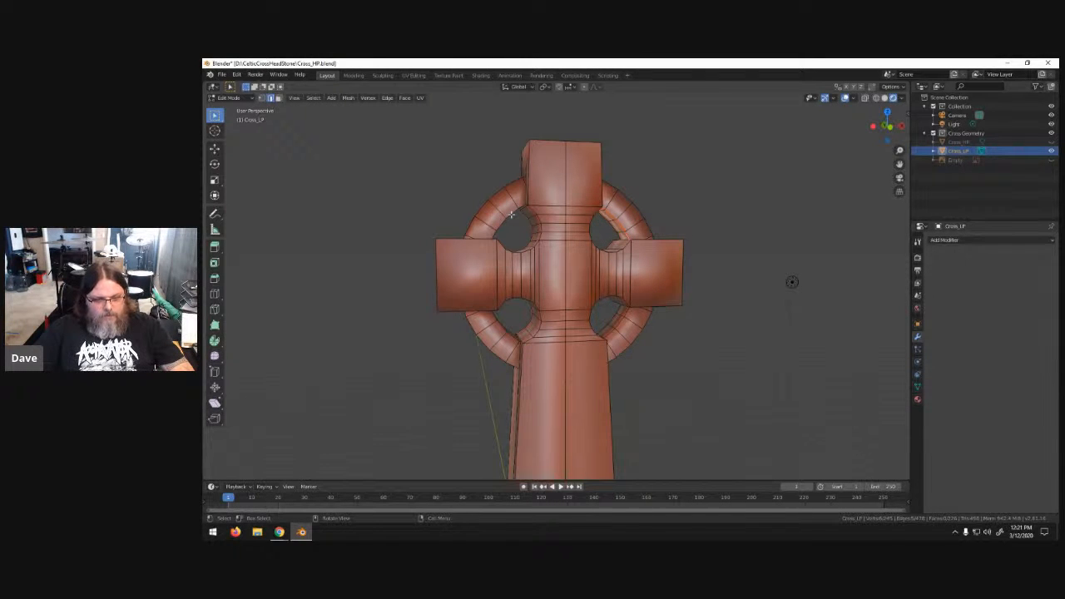
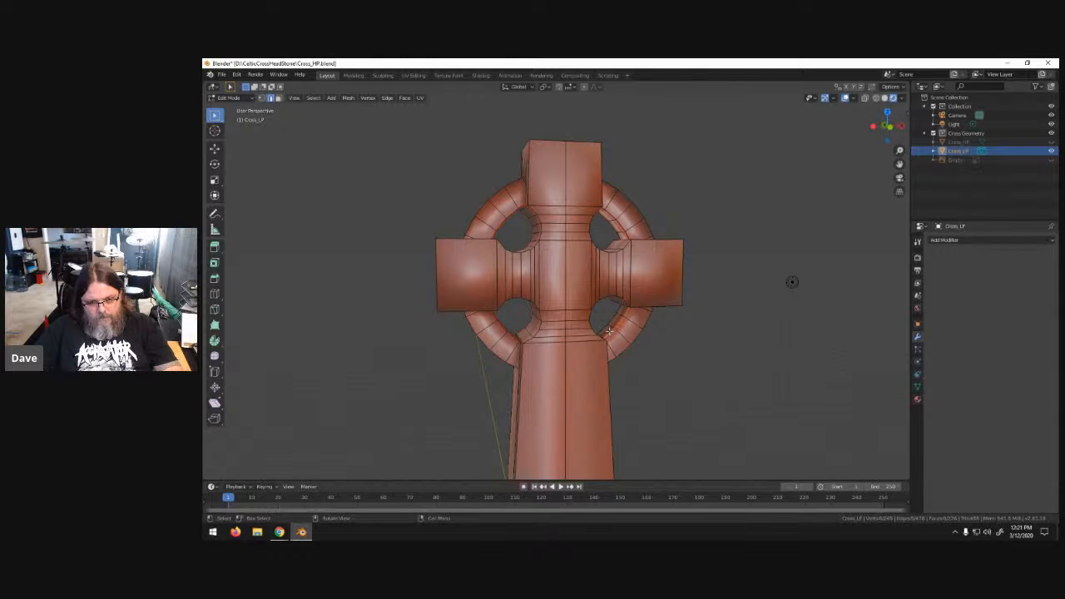
middle_drag(699, 307, 475, 314)
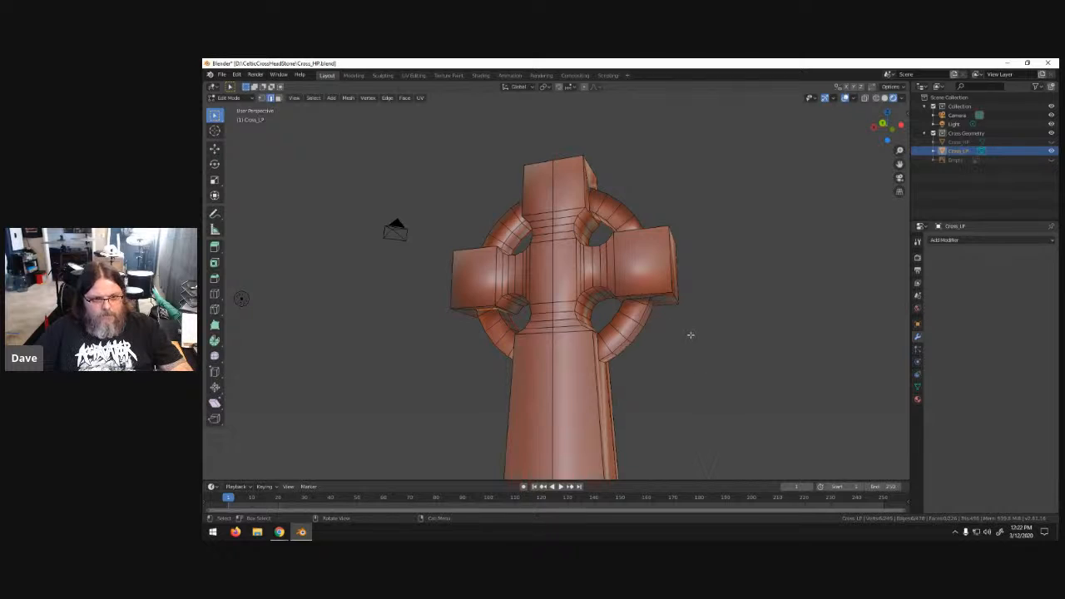
middle_drag(702, 319, 737, 297)
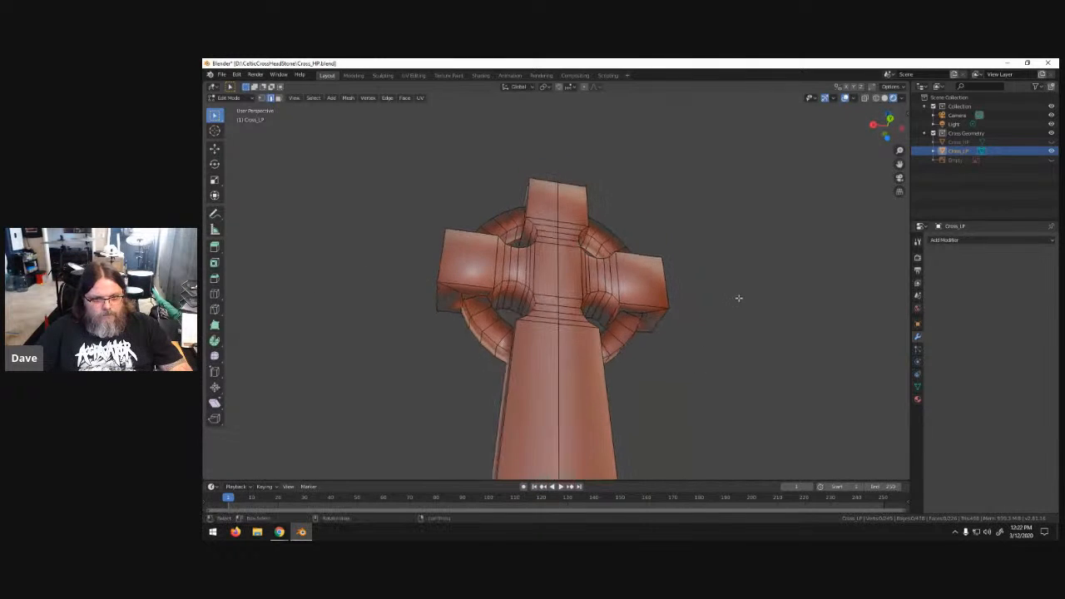
scroll(713, 309, up, 4)
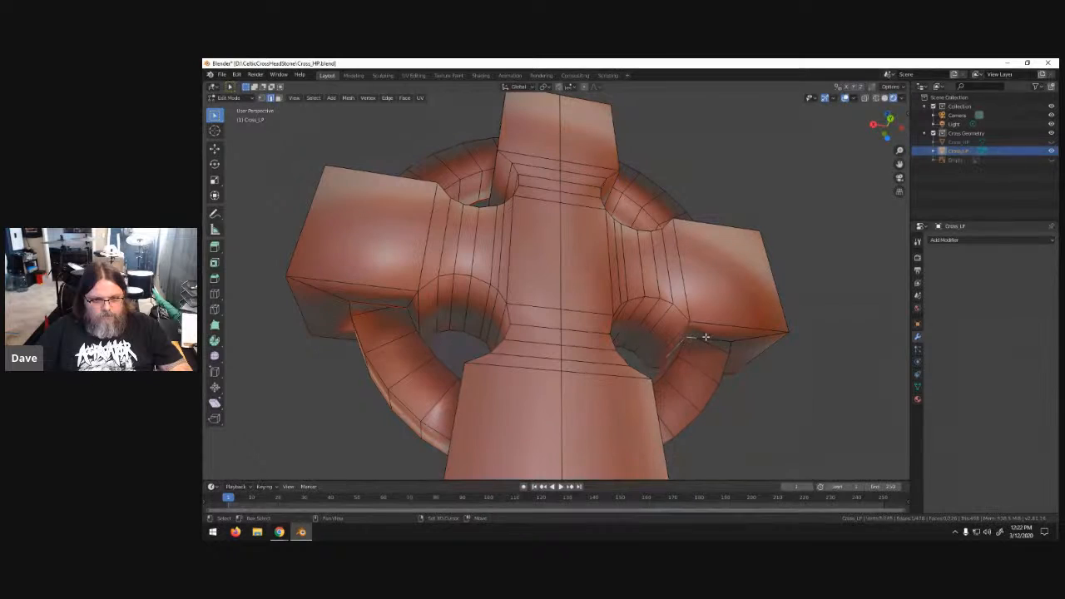
middle_drag(735, 349, 489, 302)
right_click(489, 302)
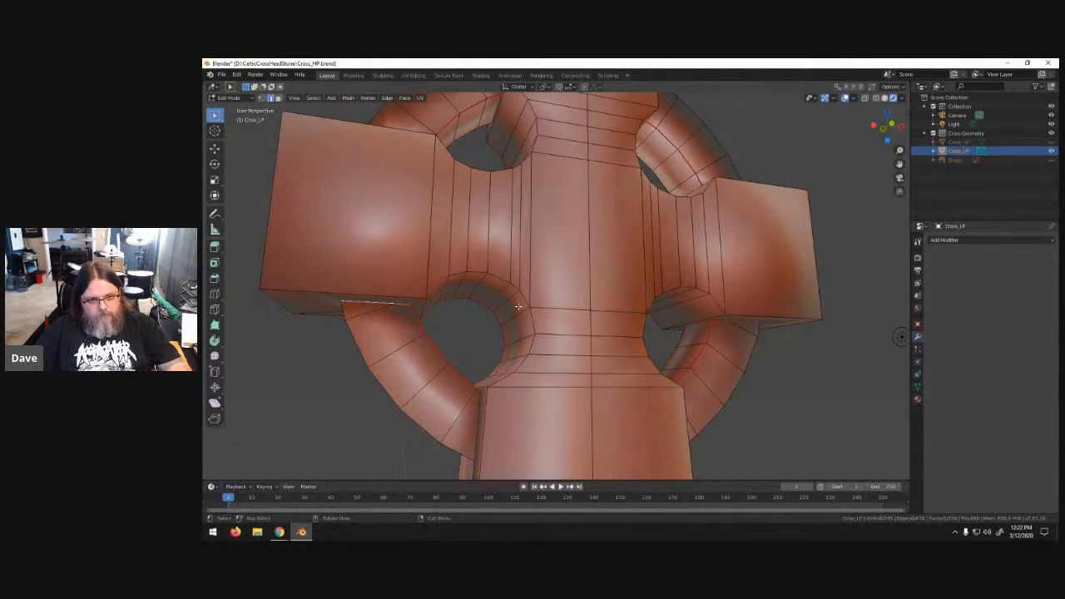
- Select the edges where a lower ring segment joins the side of the shaft and mark them as seams
middle_drag(483, 398, 550, 394)
alt+click(560, 398)
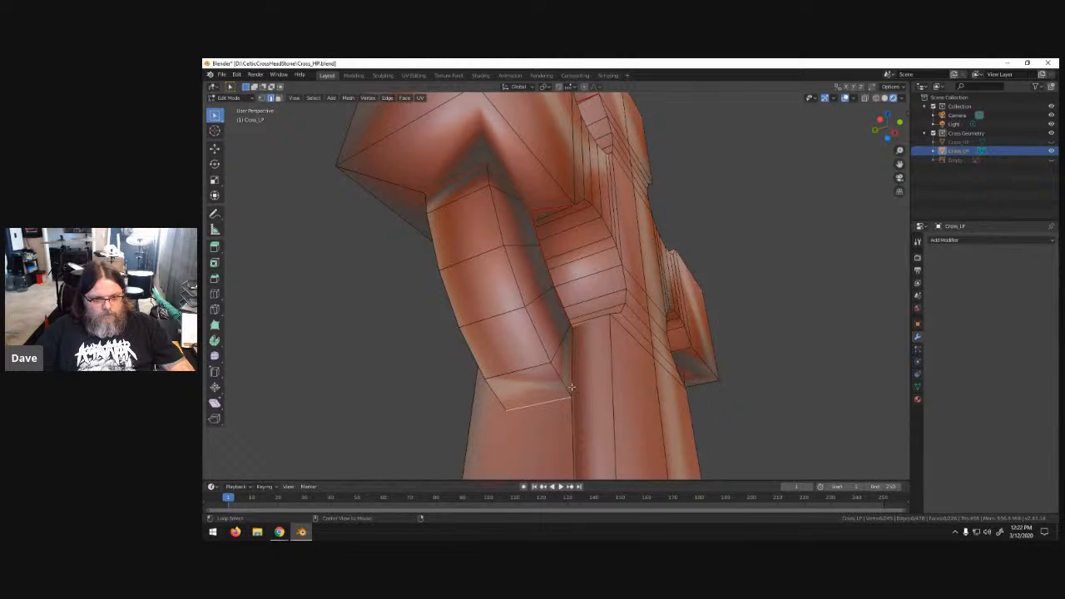
alt+shift+click(570, 379)
key(ctrl+KP_1)
middle_drag(555, 379, 461, 391)
right_click(461, 391)
click(466, 389)
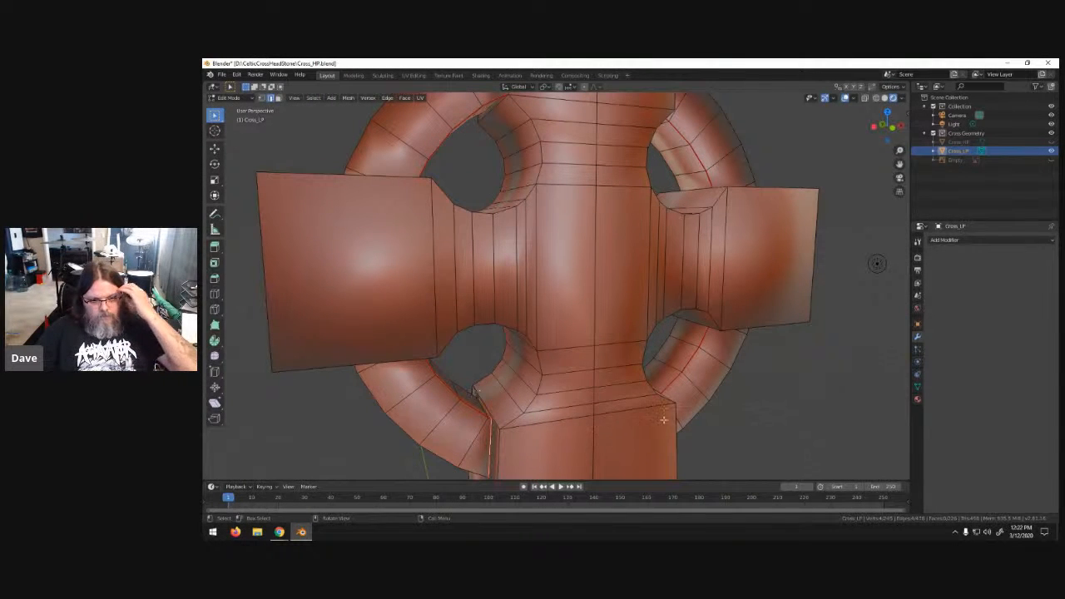
- Select the ring's joint edges on the opposite side of the shaft and mark them as seams
middle_drag(732, 418, 630, 427)
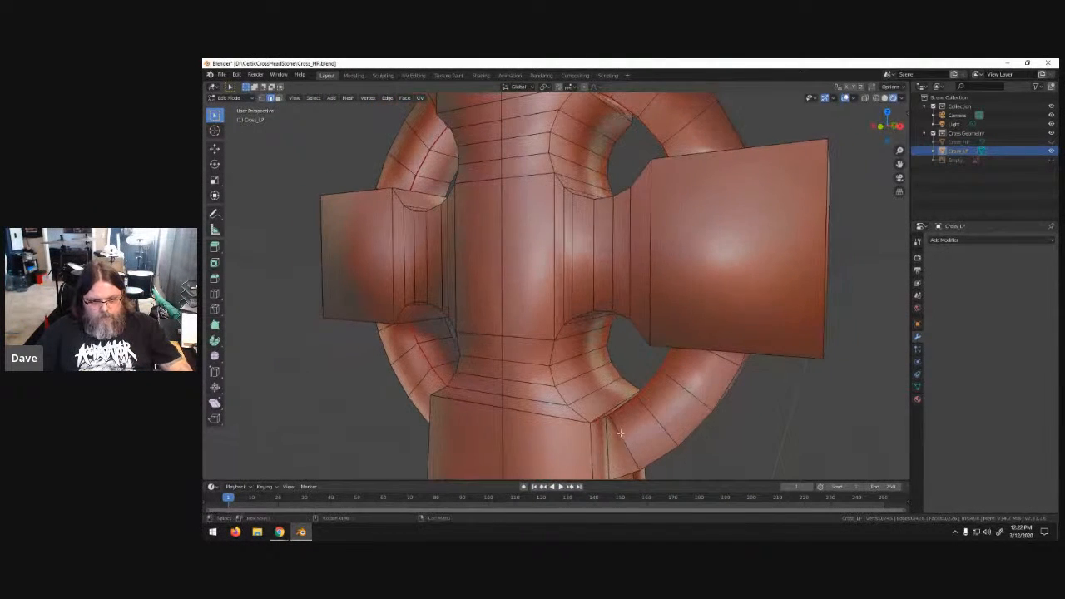
alt+click(607, 444)
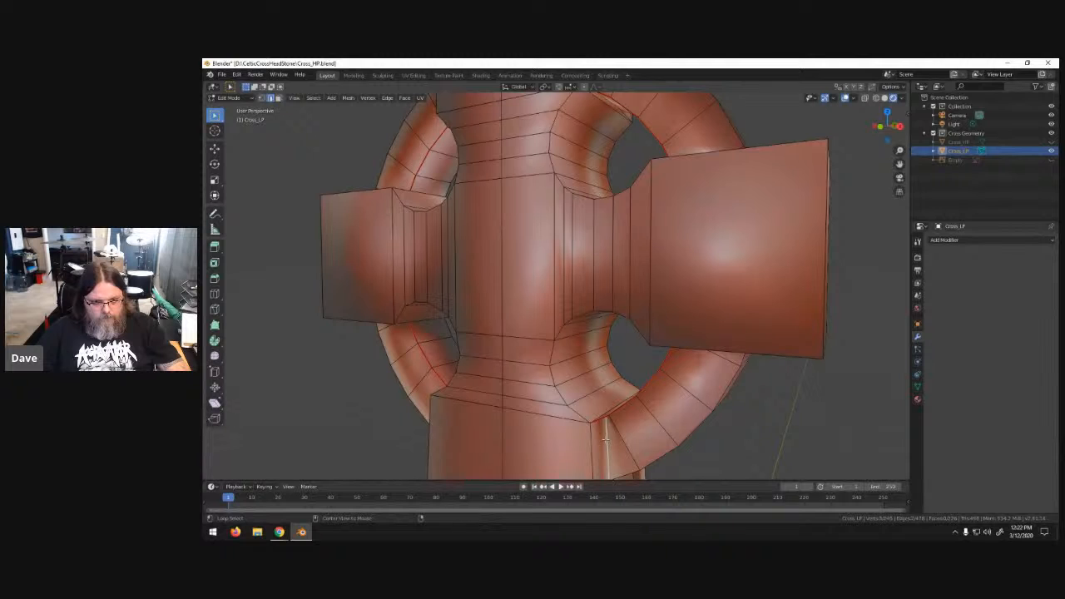
middle_drag(608, 424, 620, 420)
alt+click(623, 414)
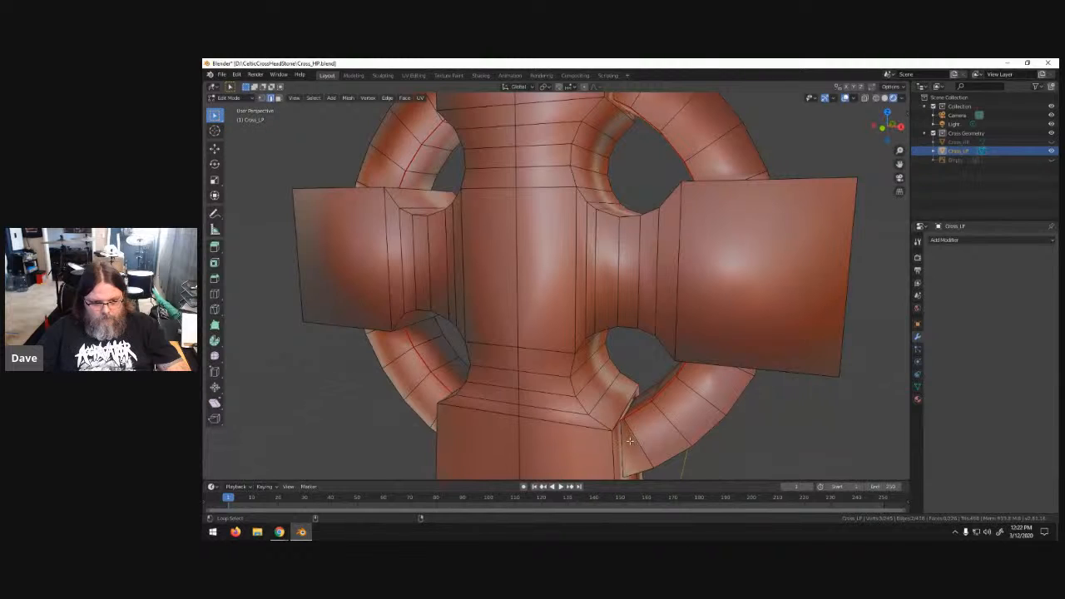
middle_drag(641, 447, 570, 425)
key(u)
key(Escape)
- Mark seams on the edges where the upper ring segments meet the top faces of the cross arms
middle_drag(624, 396, 593, 365)
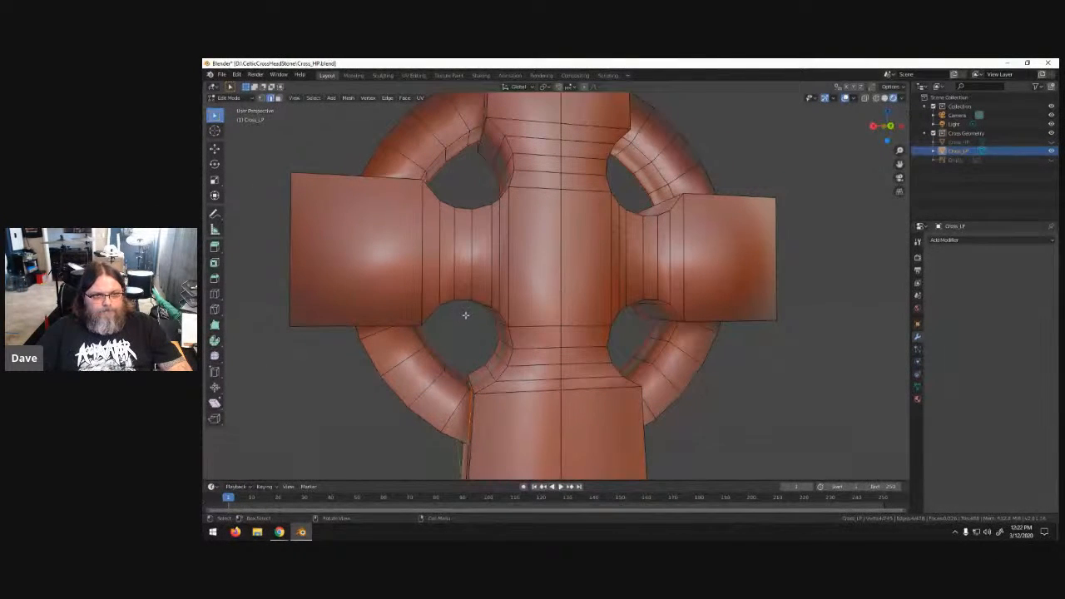
middle_drag(540, 265, 727, 375)
alt+click(682, 376)
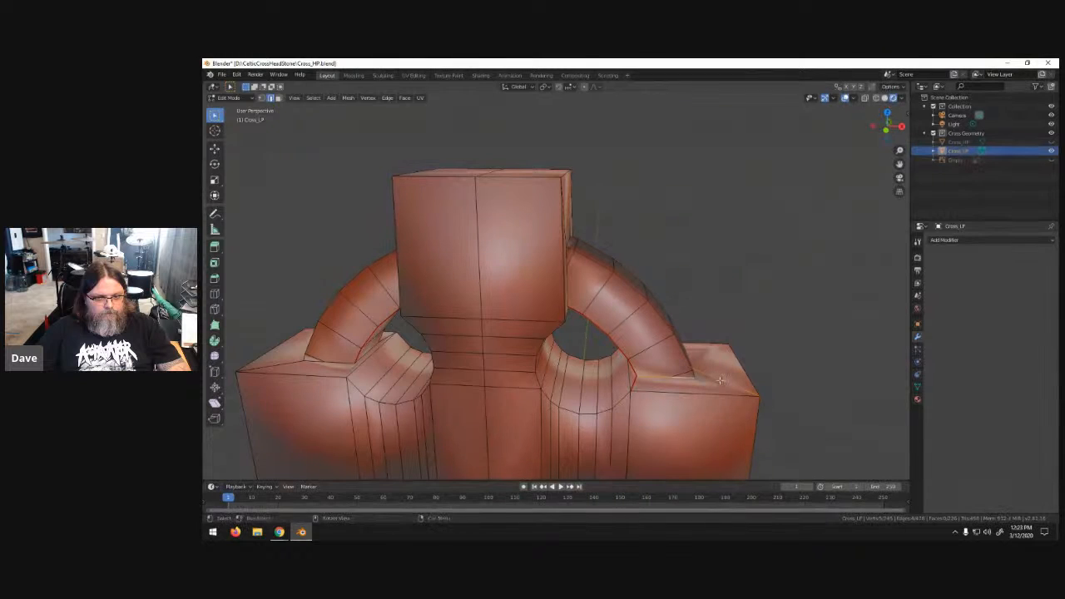
middle_drag(724, 380, 521, 402)
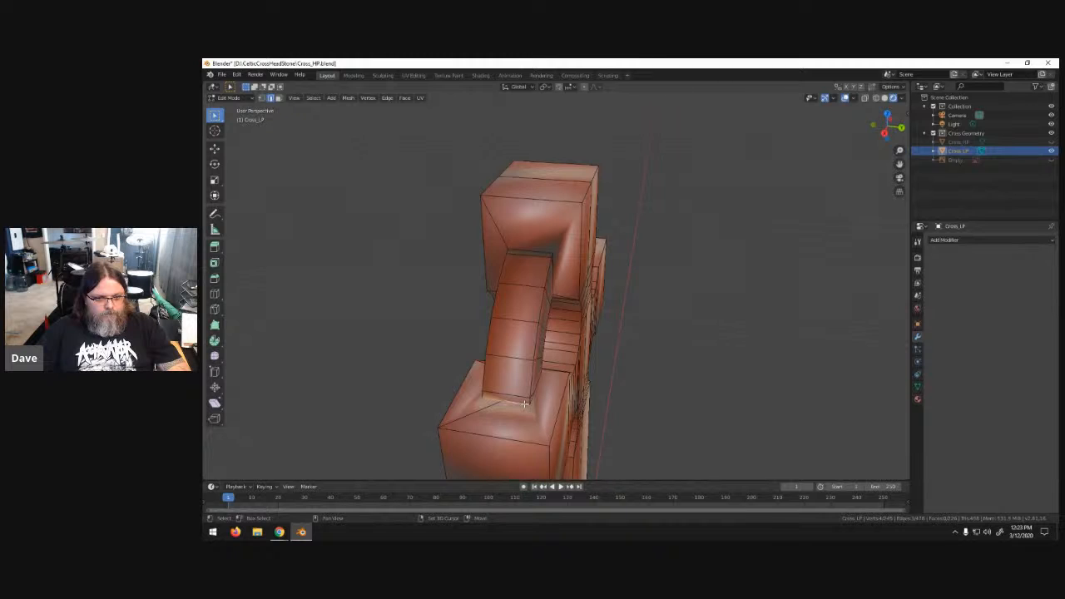
middle_drag(540, 400, 500, 330)
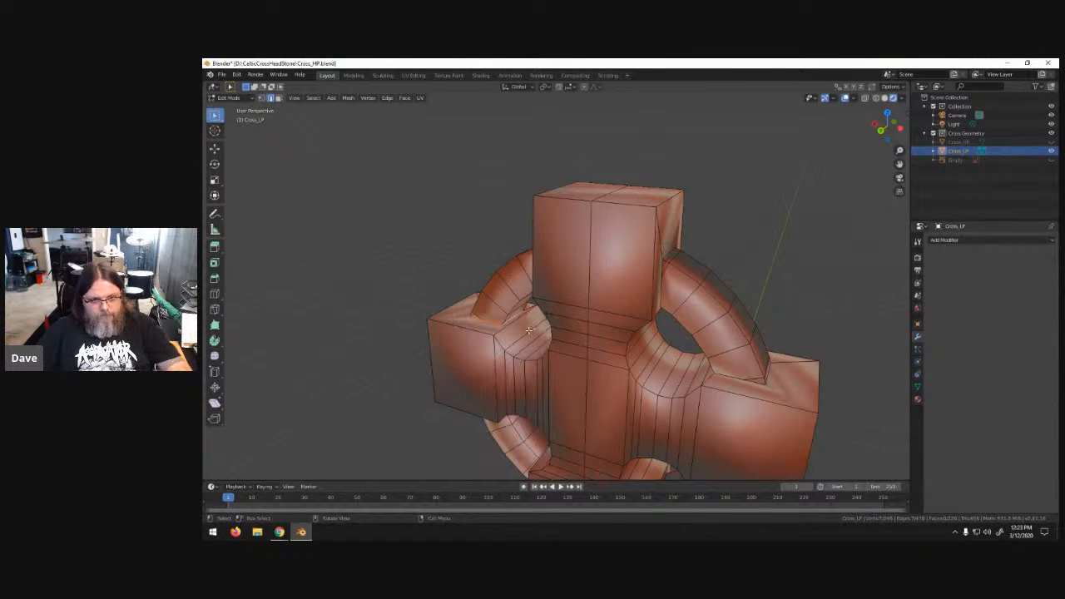
middle_drag(364, 351, 608, 383)
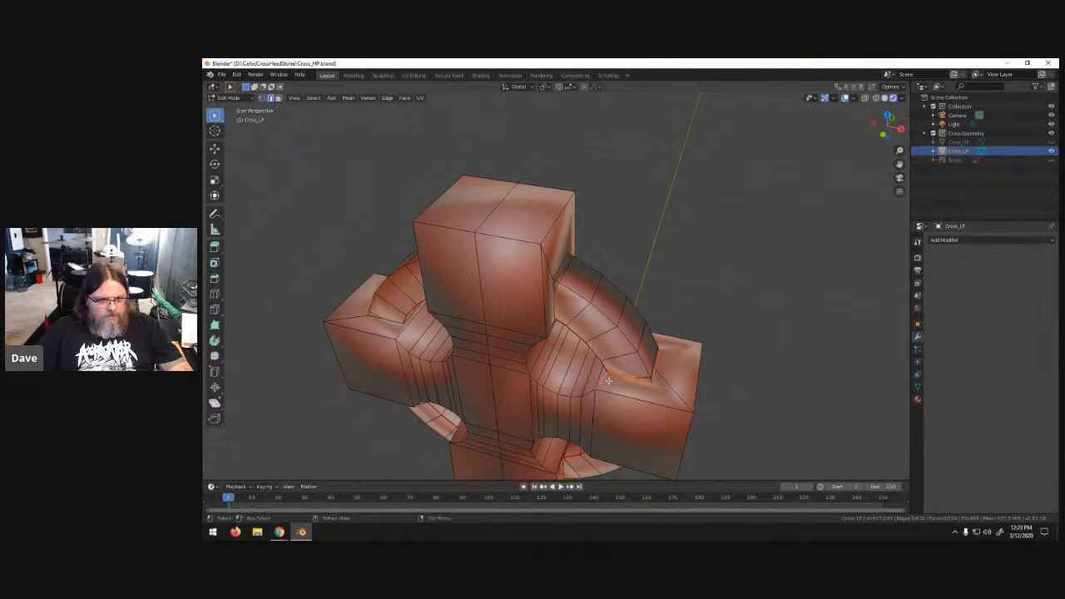
click(605, 381)
right_click(605, 385)
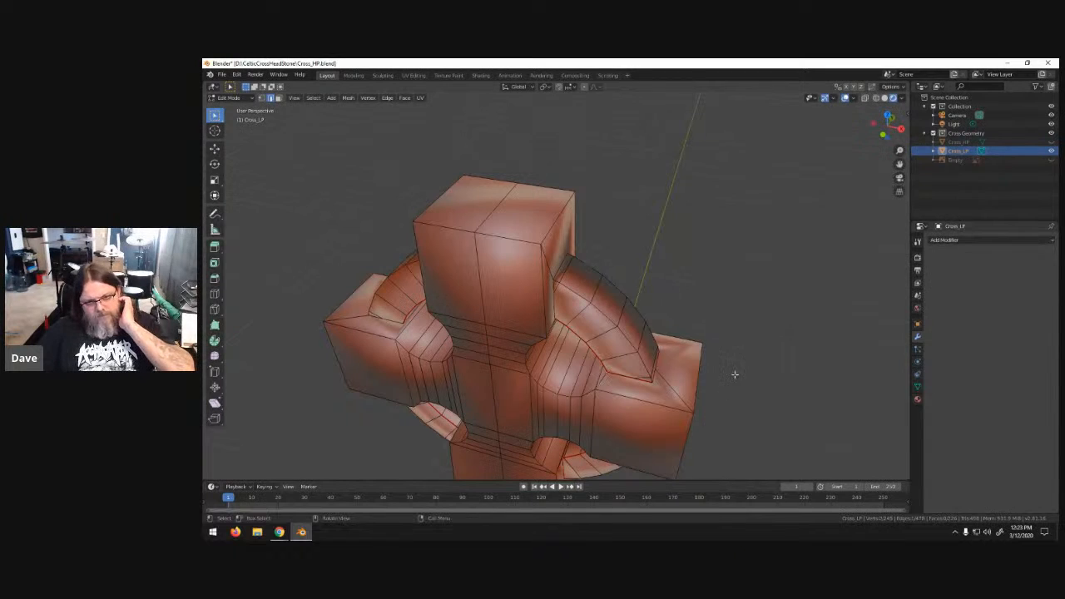
middle_drag(733, 375, 626, 335)
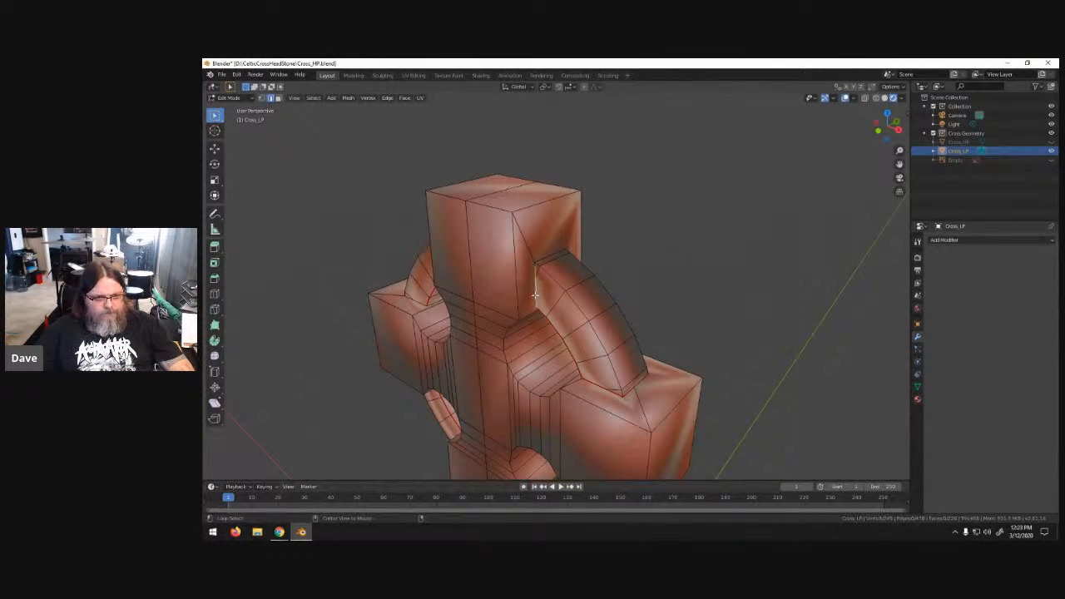
mouse_move(584, 262)
middle_down()
mouse_move(622, 281)
mouse_move(538, 262)
mouse_move(532, 249)
mouse_move(592, 260)
middle_up()
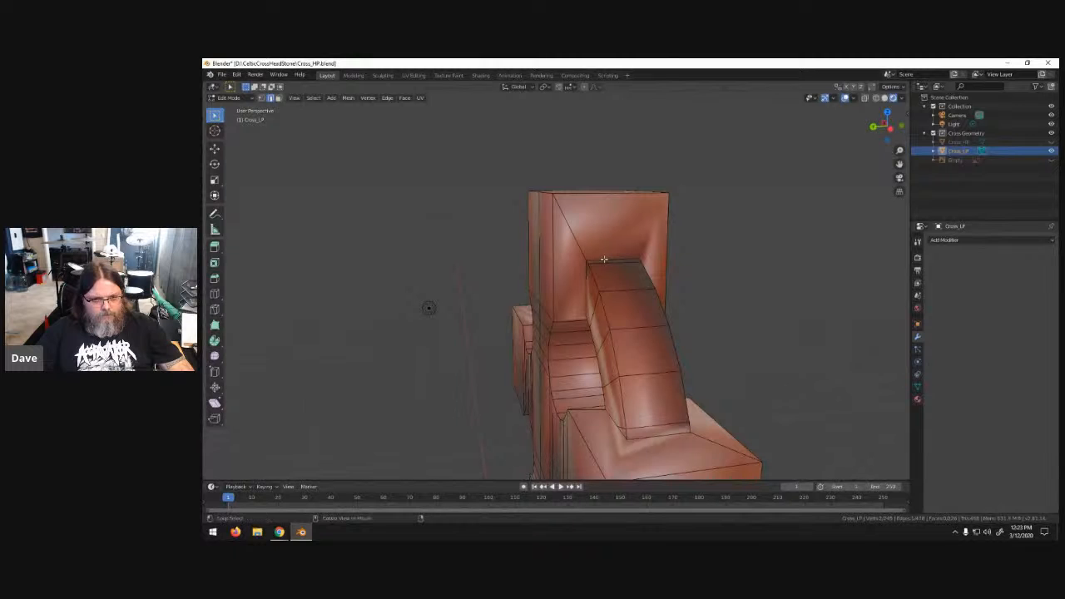
mouse_move(597, 298)
middle_down()
mouse_move(589, 309)
mouse_move(616, 291)
mouse_move(521, 272)
mouse_move(578, 297)
middle_up()
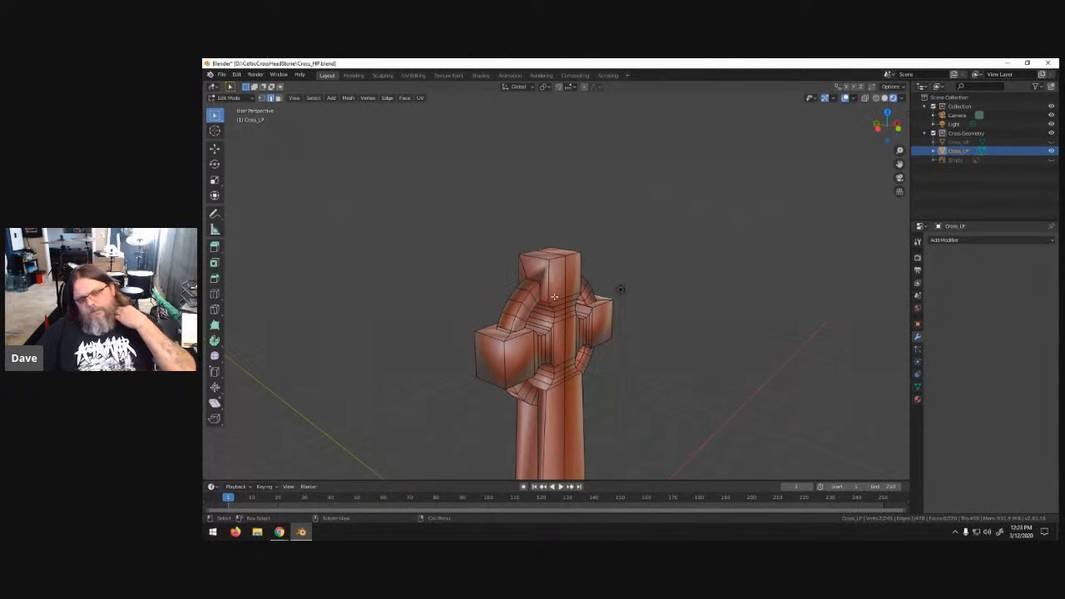
alt+click(546, 296)
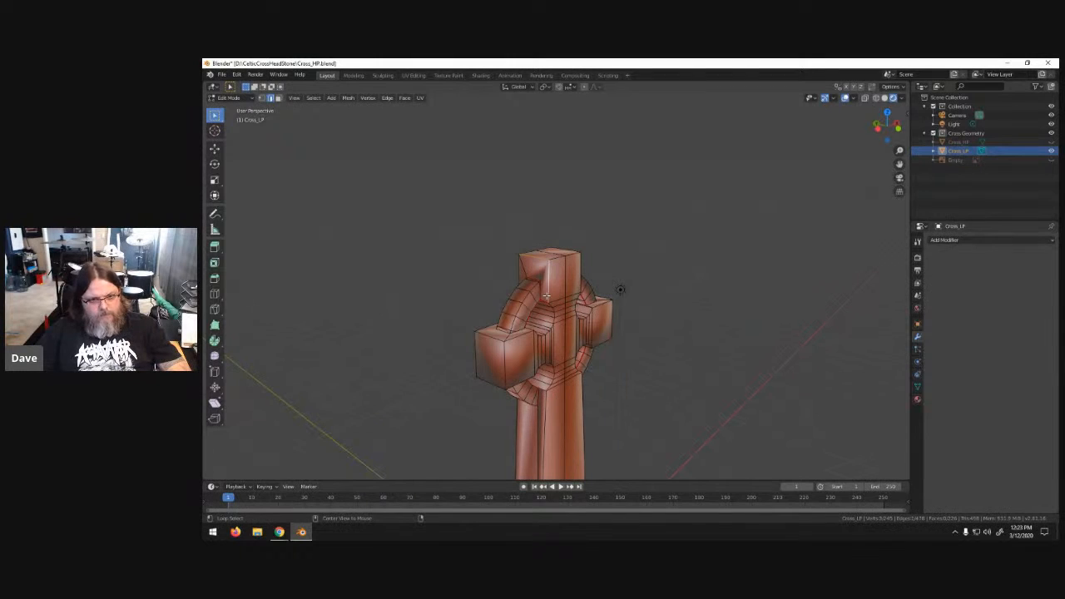
middle_drag(549, 268, 453, 311)
click(664, 362)
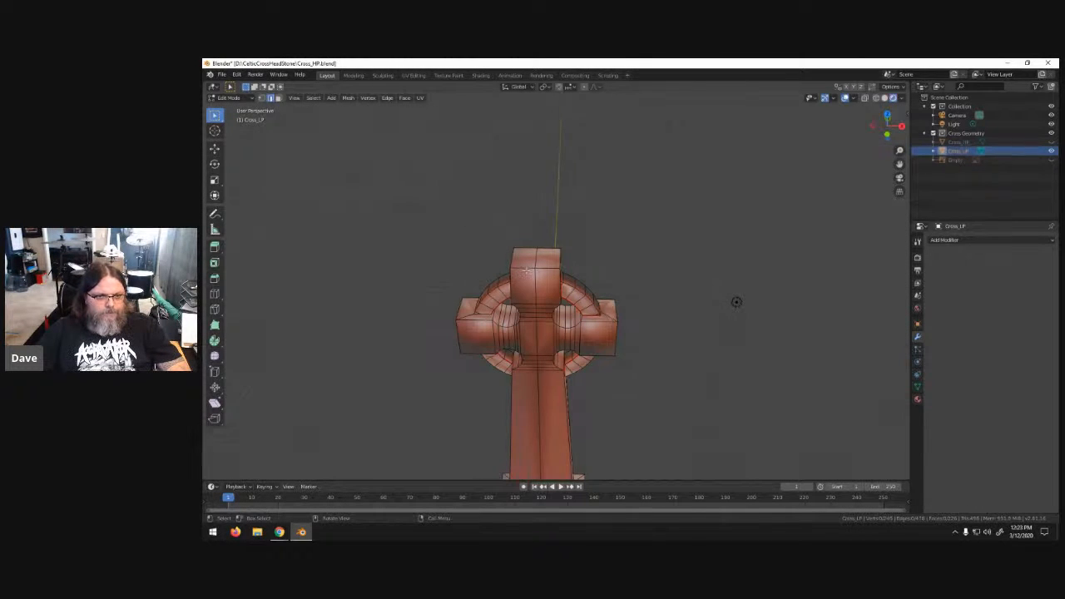
- Unwrap the entire Cross_LP mesh with the standard Unwrap and inspect its UV layout in the UV Editing workspace
key(a)
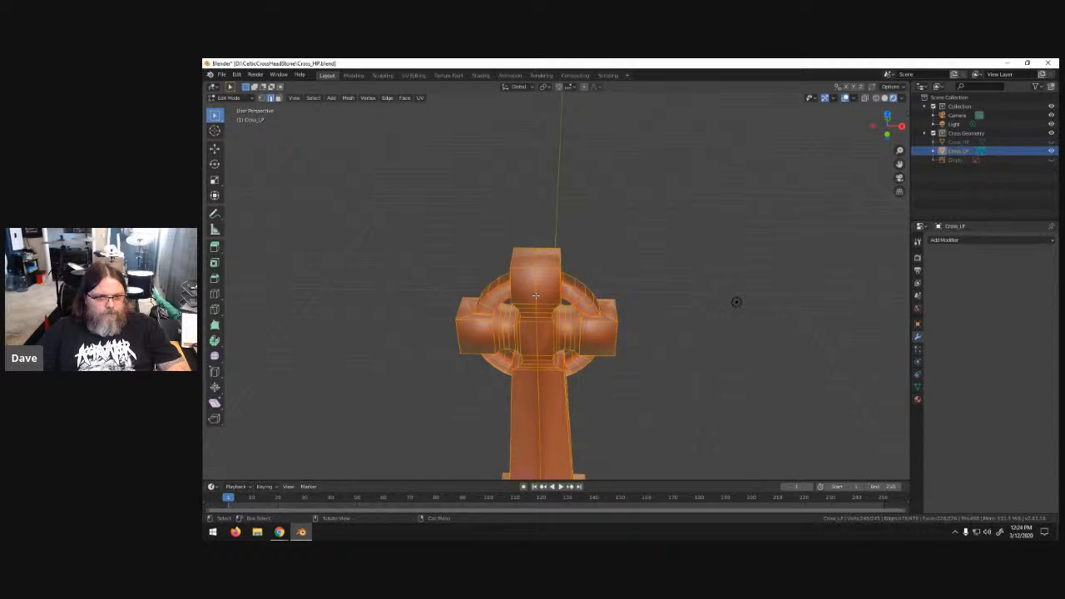
key(u)
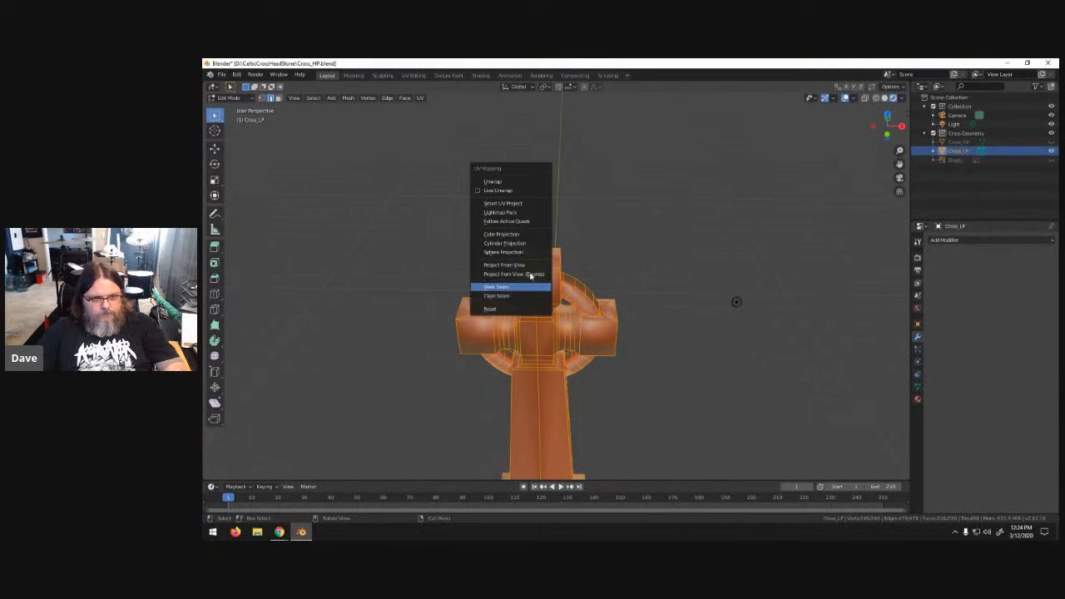
click(516, 178)
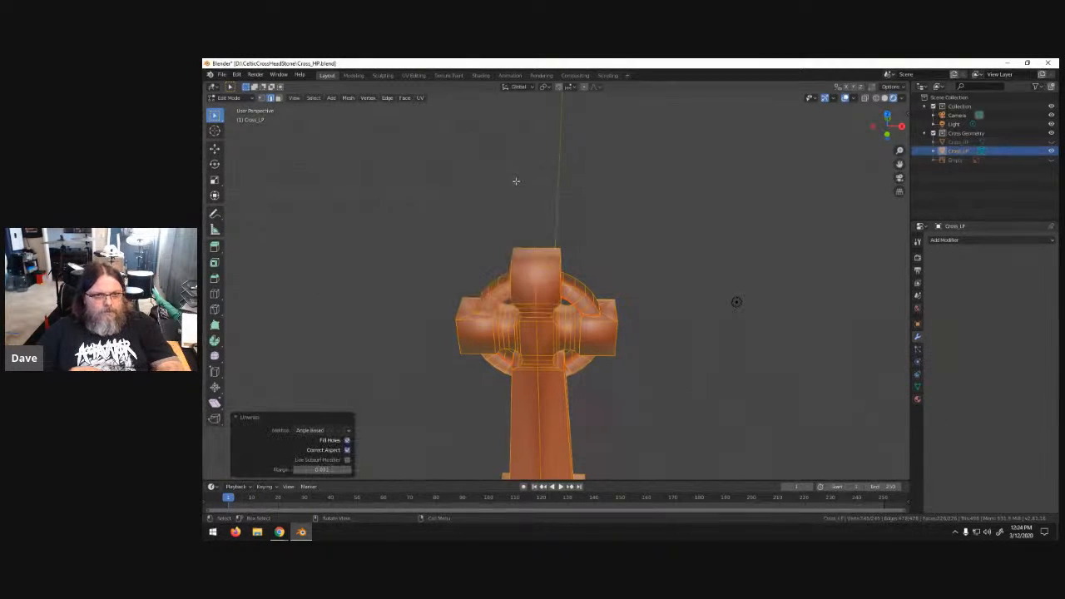
click(413, 75)
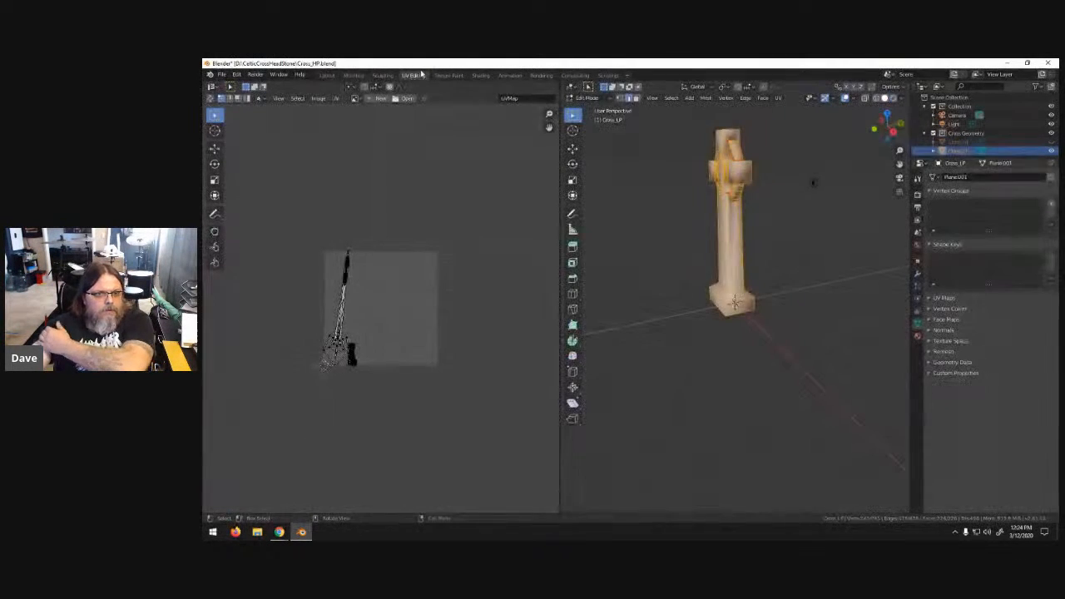
key(u)
click(723, 244)
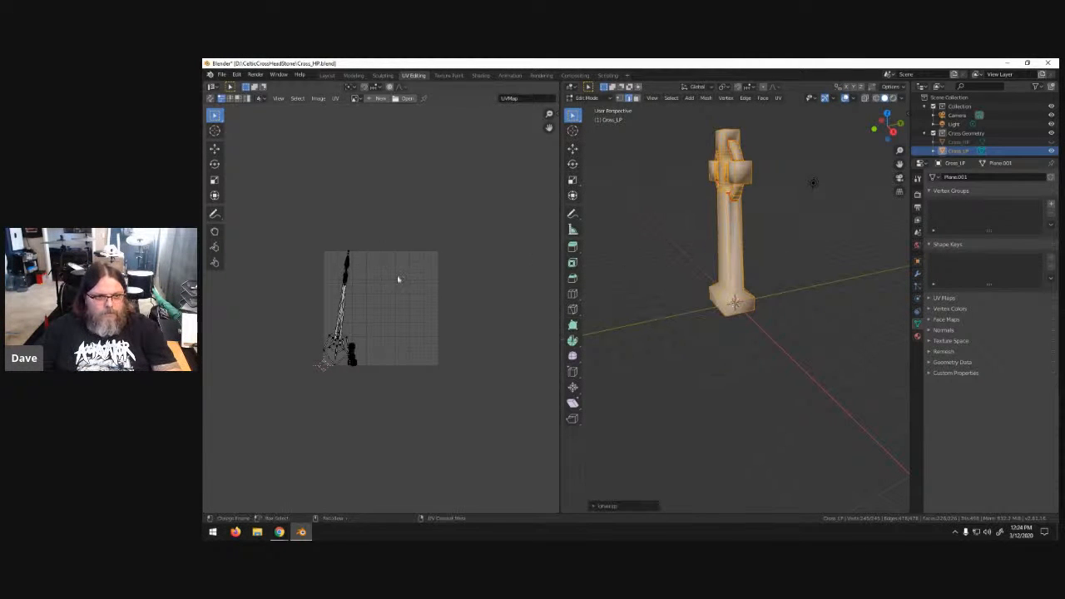
scroll(358, 315, up, 3)
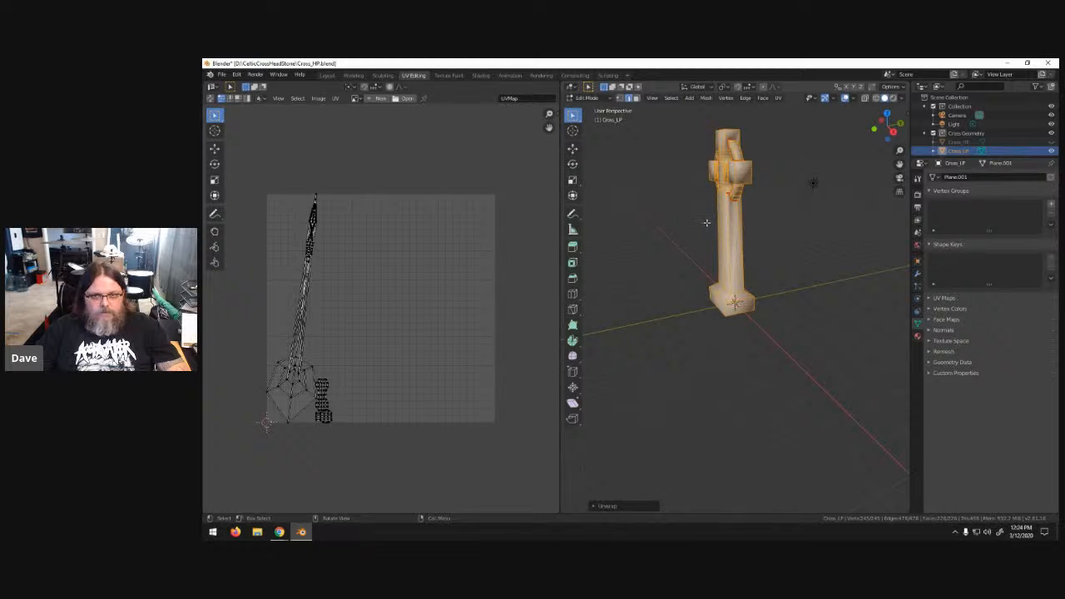
- Return to the Layout workspace and put Cross_LP in Edit Mode with all geometry deselected
click(327, 75)
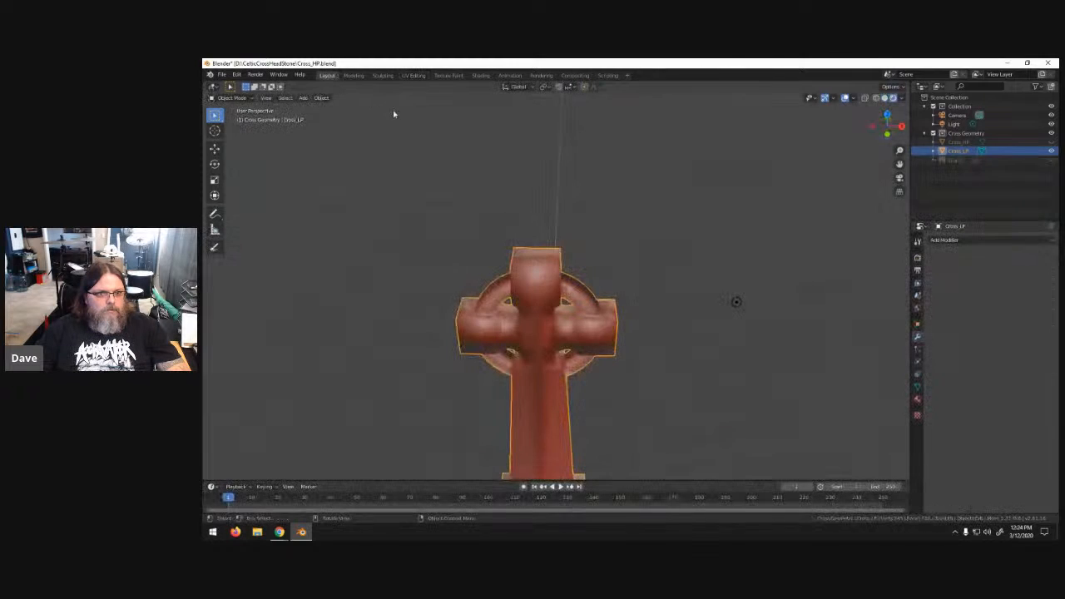
scroll(587, 252, up, 2)
click(354, 75)
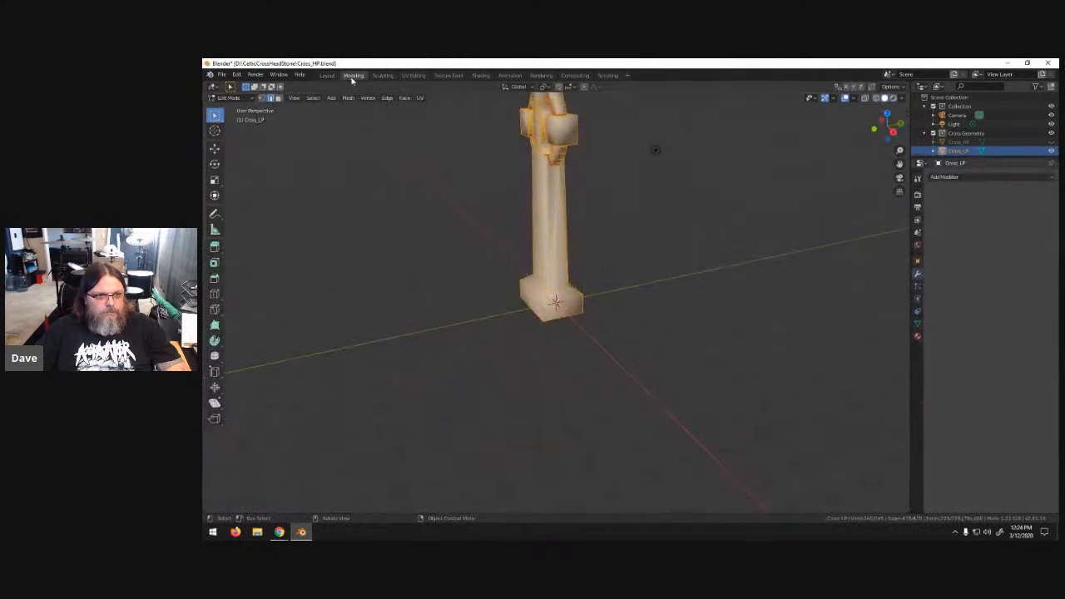
click(327, 74)
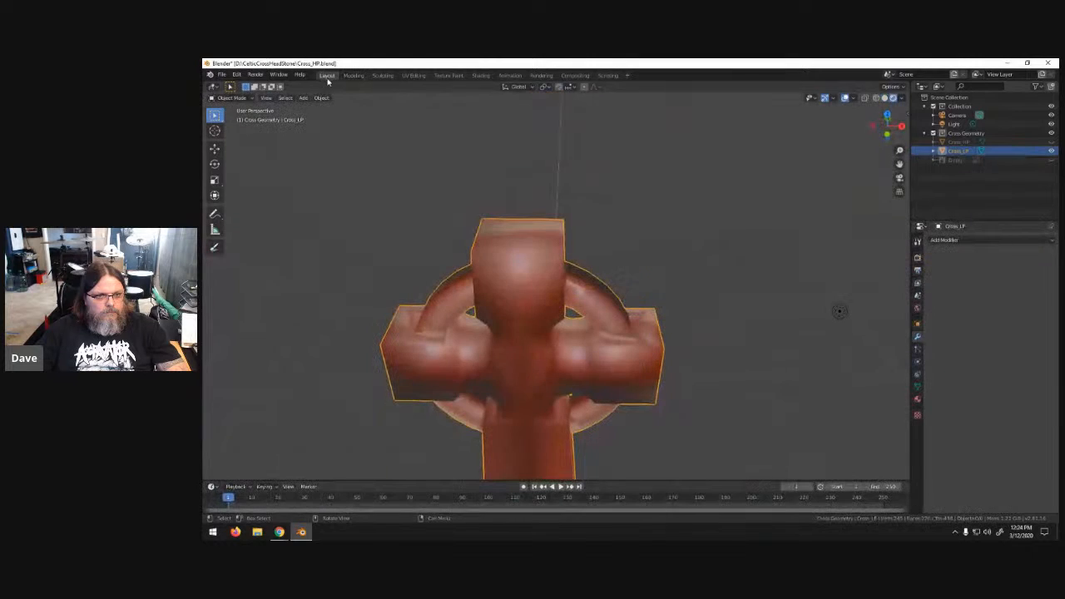
middle_drag(626, 311, 561, 332)
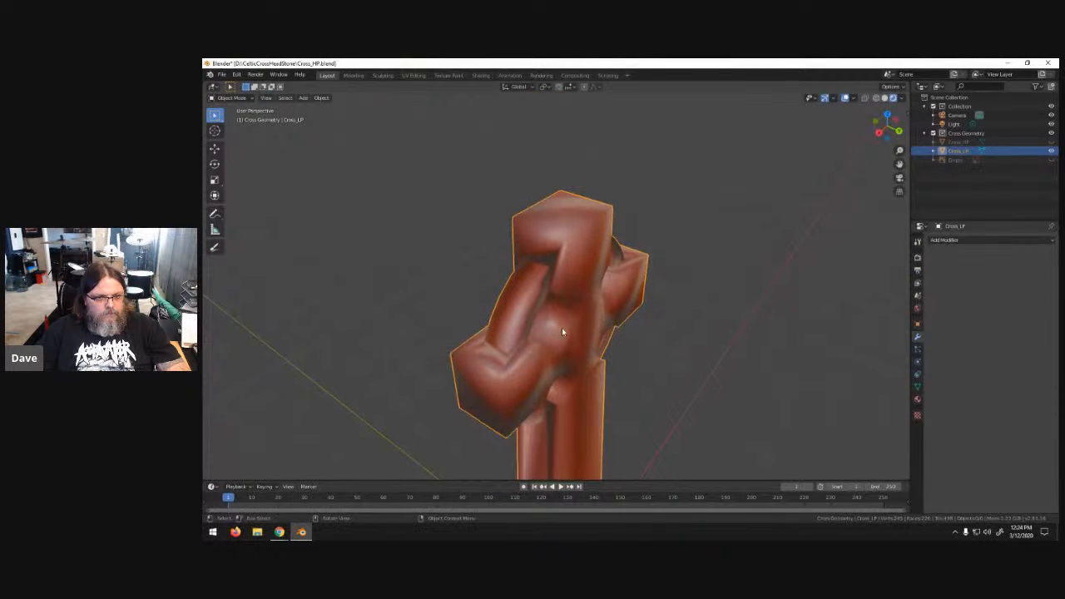
key(a)
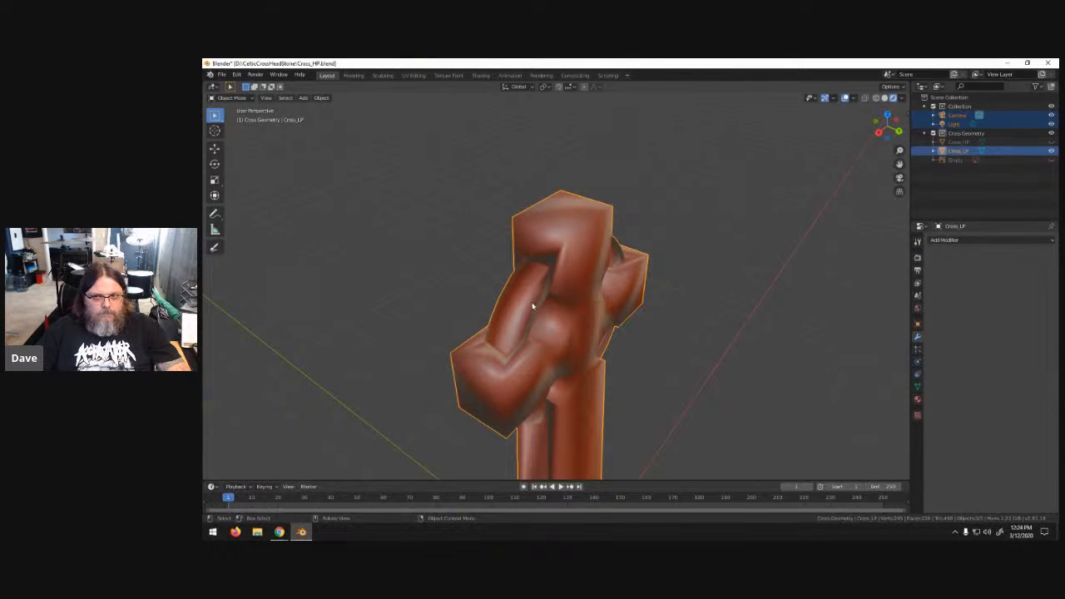
key(a)
key(Tab)
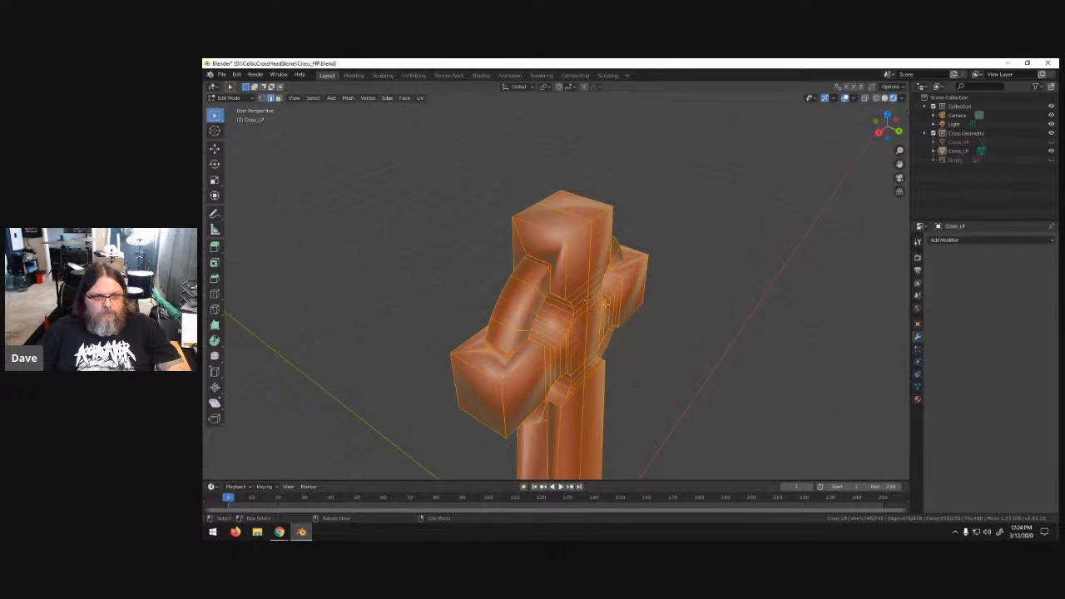
middle_drag(607, 303, 721, 332)
key(alt+a)
- Mark UV seams along the outline edges of the head block, the arms' upper and end edges, and the upper curved inner corners
middle_drag(762, 322, 713, 321)
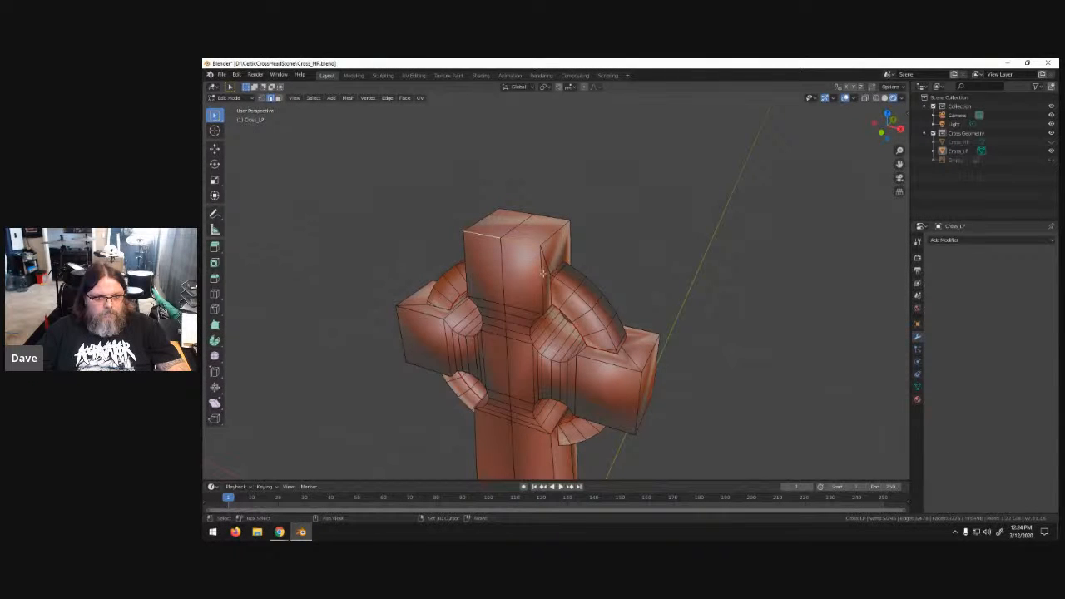
middle_drag(599, 377, 564, 320)
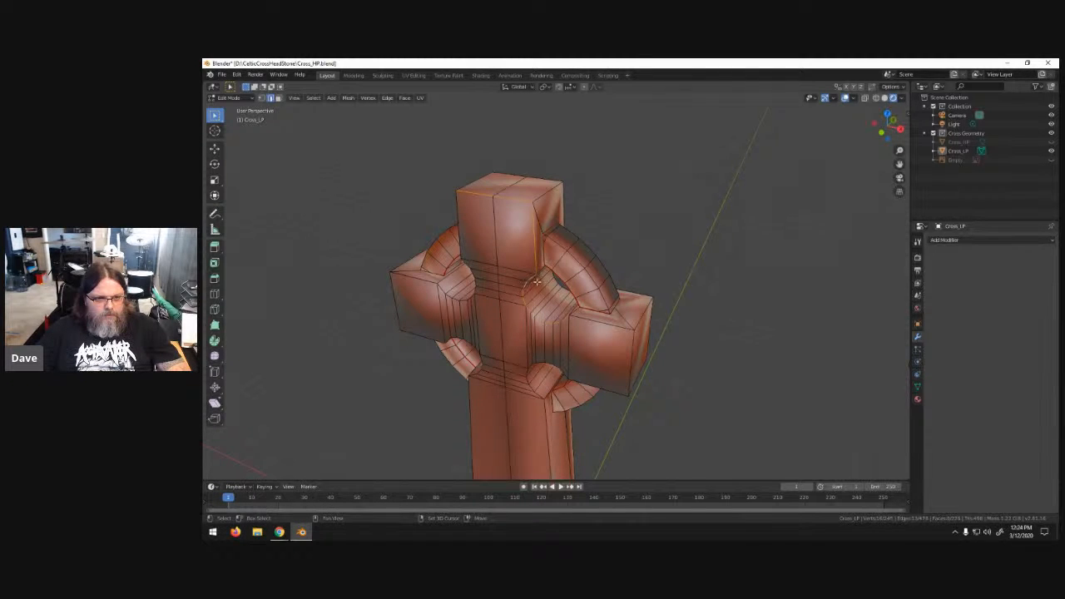
middle_drag(544, 286, 504, 324)
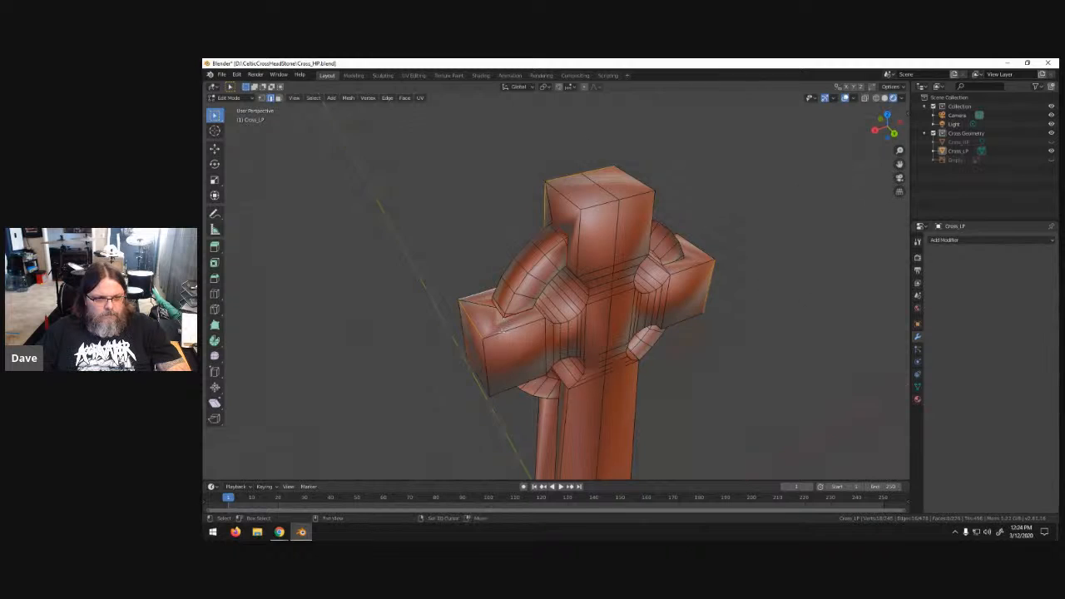
alt+shift+click(497, 334)
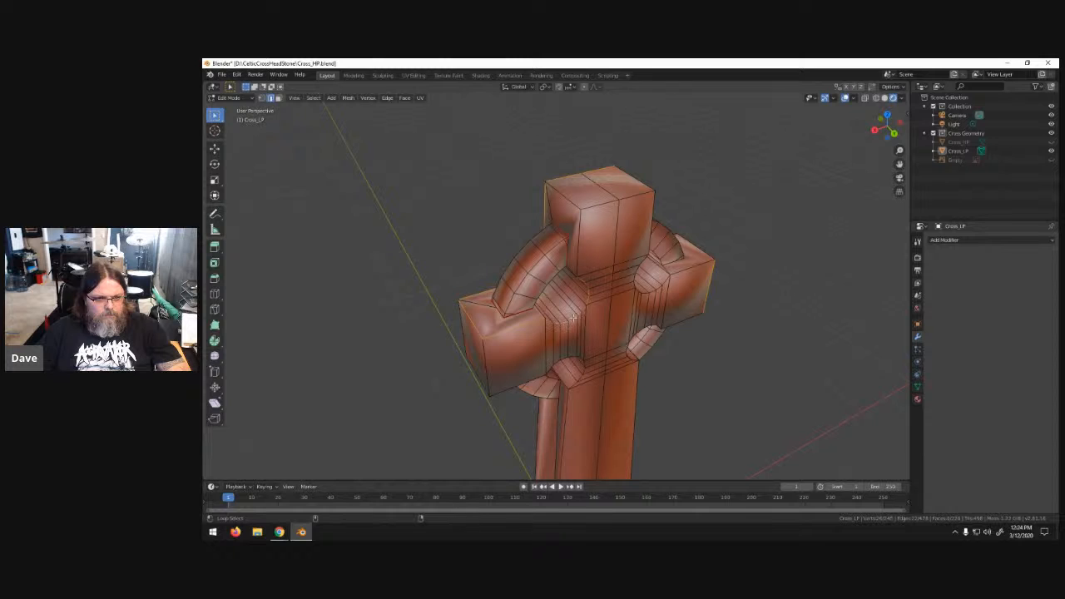
alt+click(576, 237)
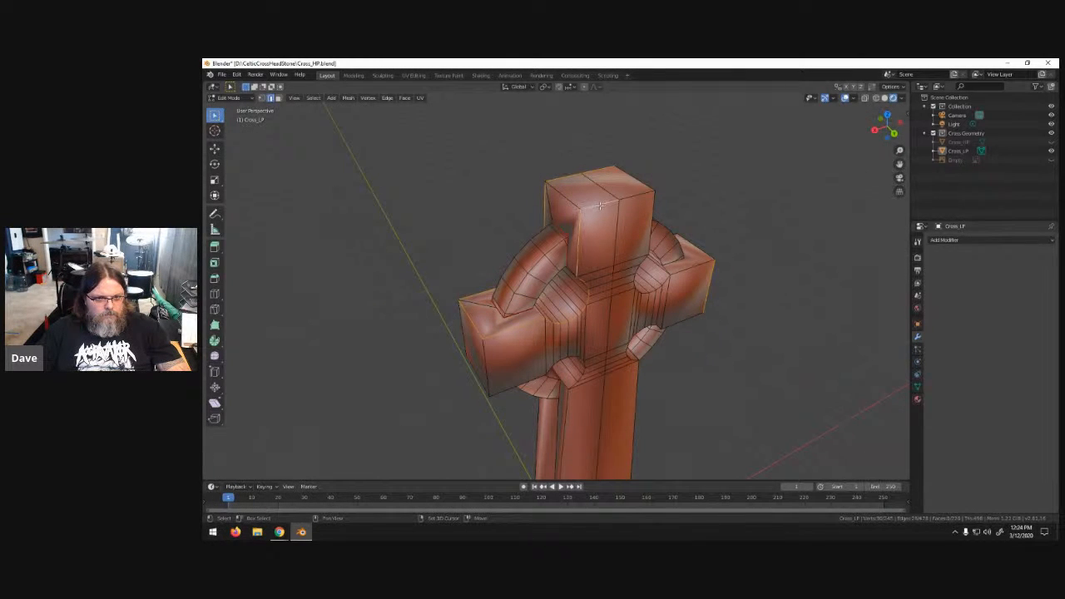
middle_drag(733, 260, 661, 295)
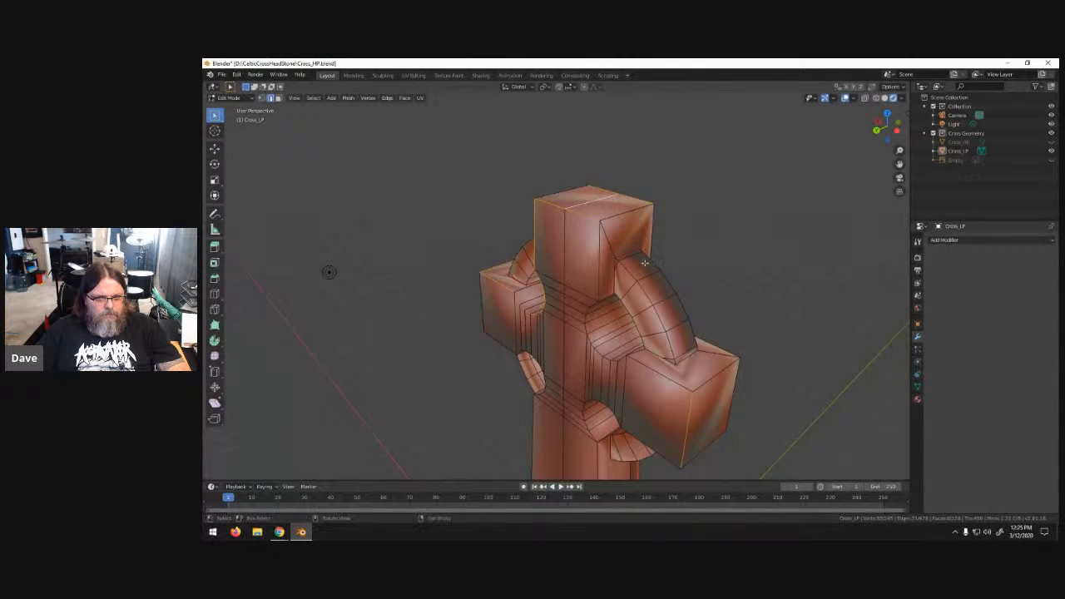
alt+click(589, 336)
alt+click(586, 317)
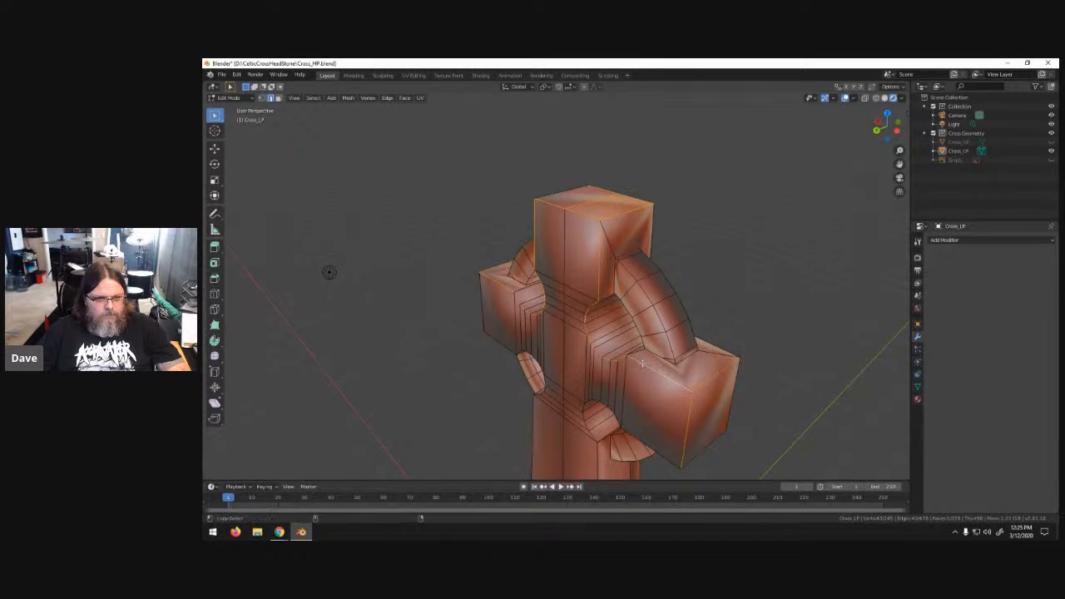
middle_drag(738, 367, 480, 369)
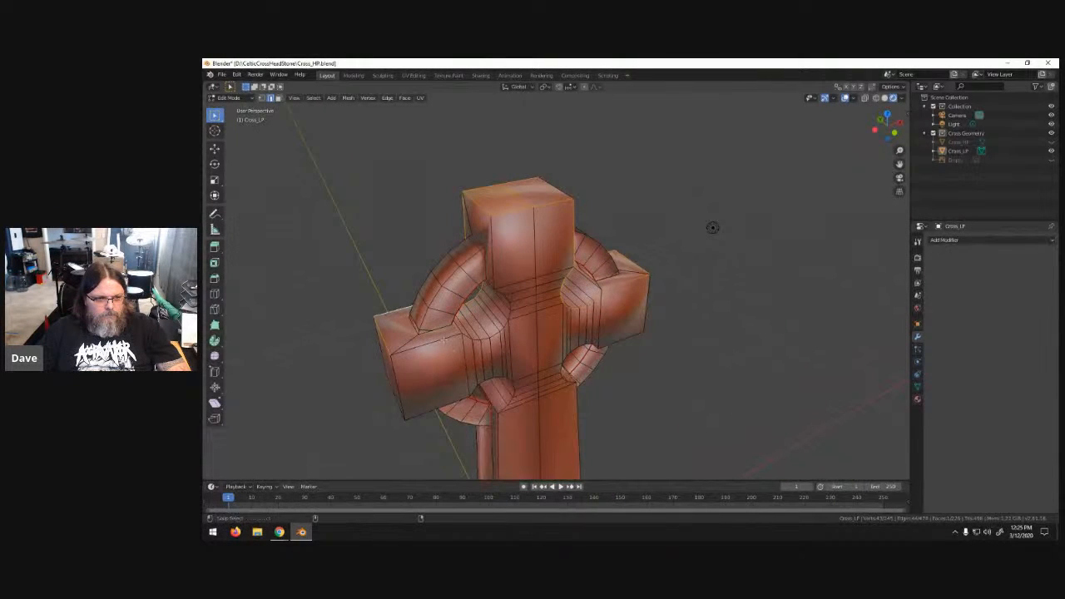
alt+shift+click(489, 331)
alt+shift+click(500, 290)
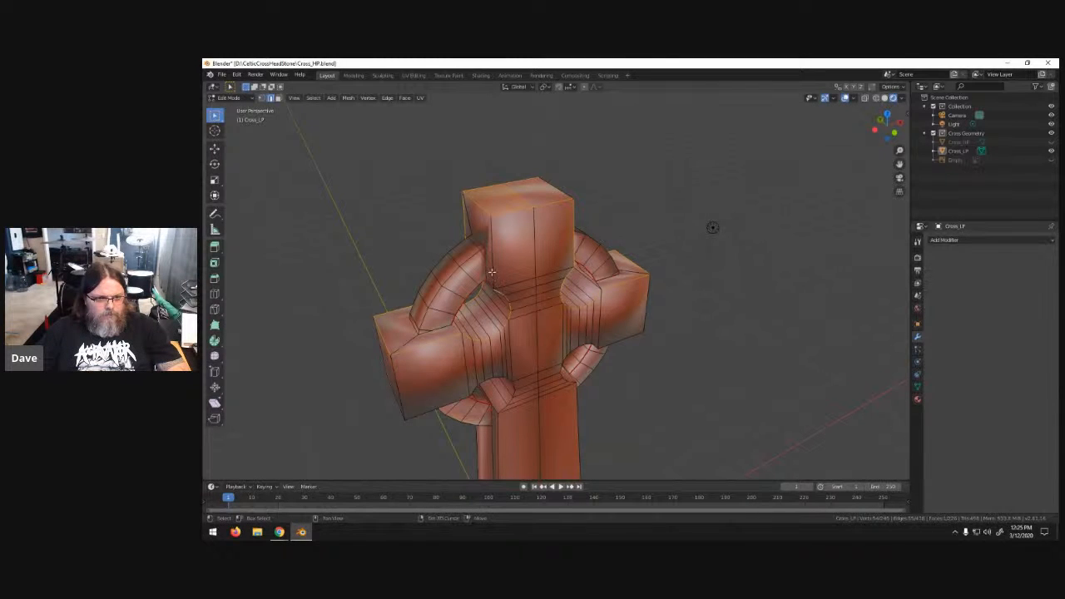
middle_drag(492, 273, 549, 312)
key(u)
click(549, 310)
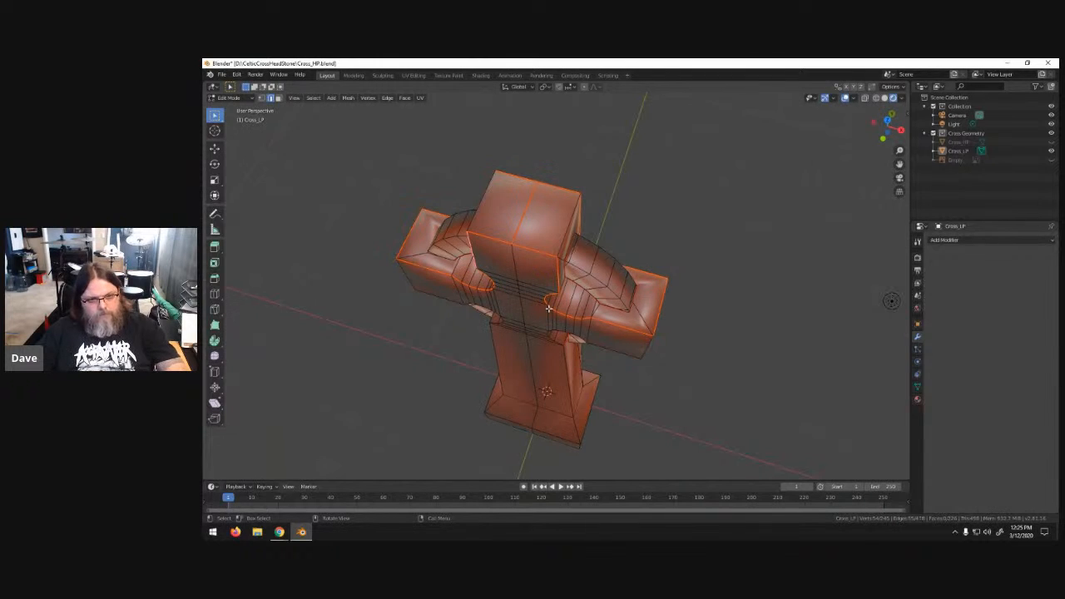
click(713, 305)
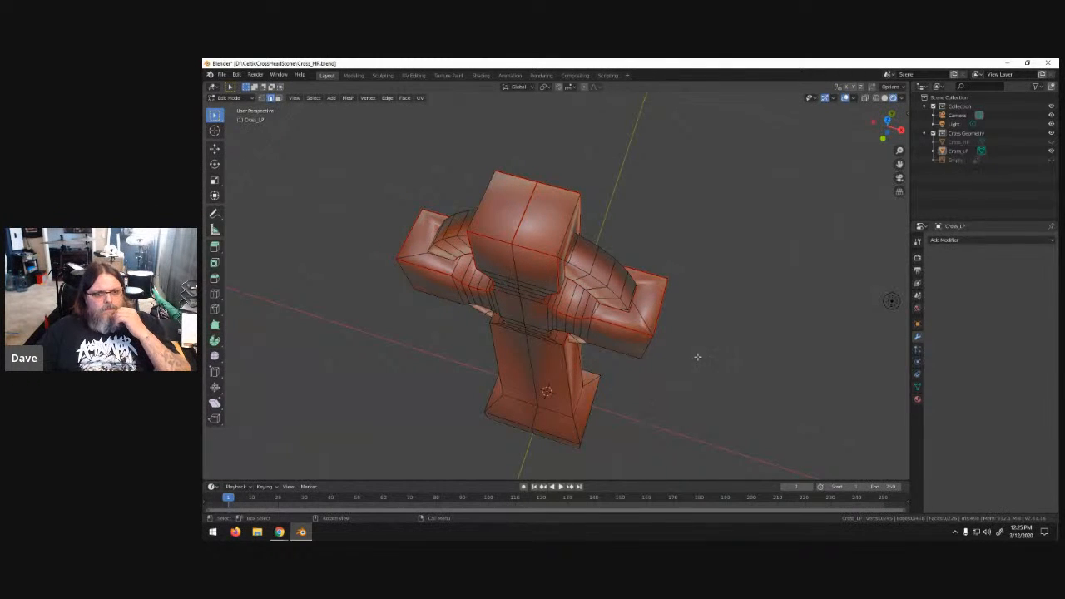
- Select the bottom edges of one cross arm and the curved edge of the inner corner beneath it
middle_drag(704, 347, 668, 271)
click(669, 358)
shift+click(673, 345)
shift+click(632, 333)
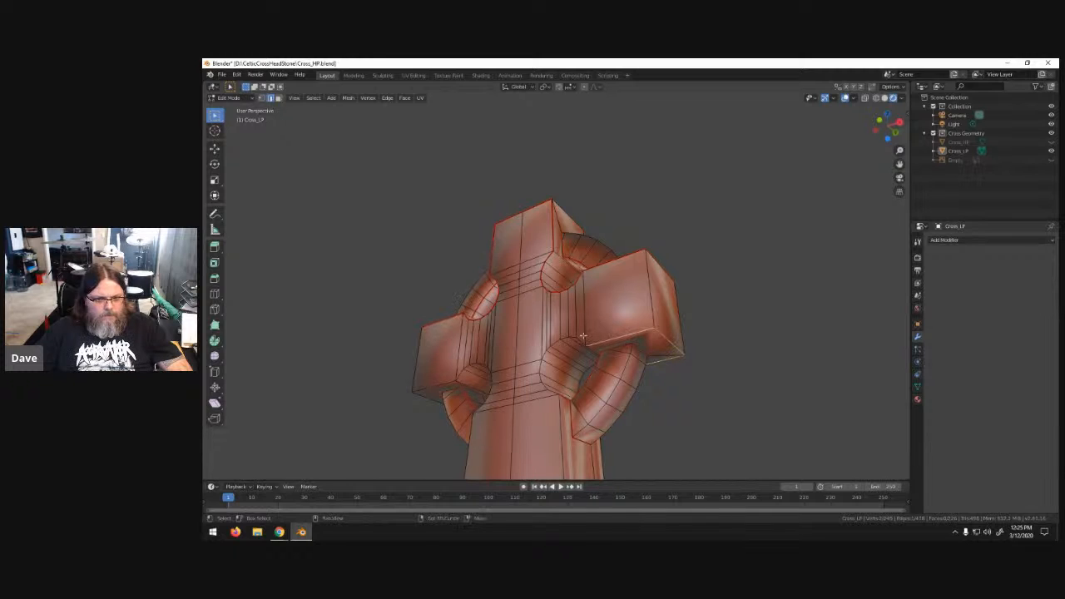
alt+shift+click(558, 409)
alt+shift+click(549, 354)
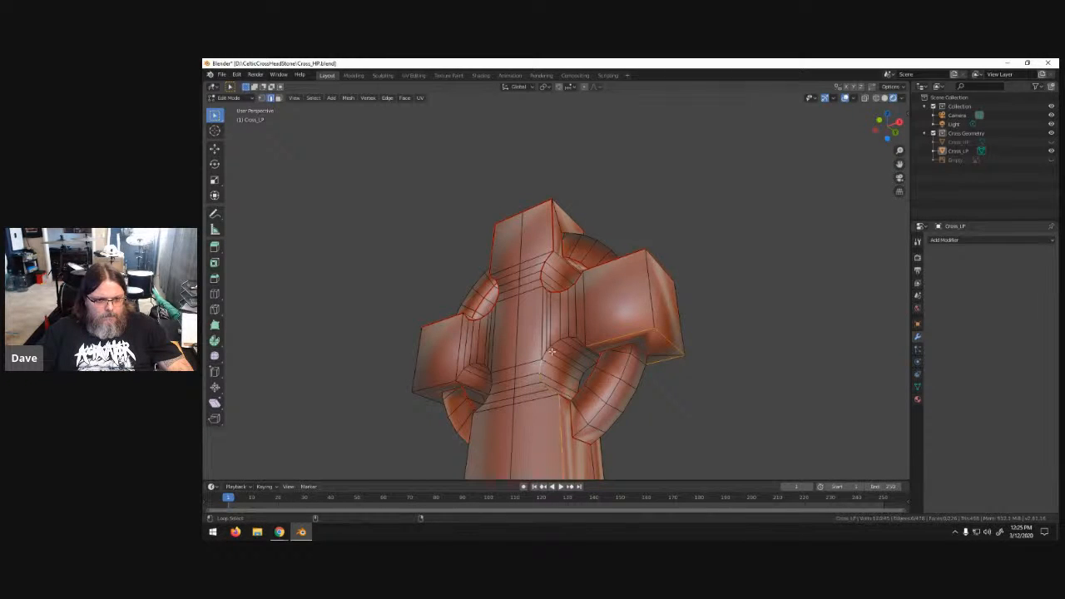
middle_drag(589, 352, 660, 344)
middle_drag(622, 203, 571, 369)
middle_drag(634, 350, 594, 329)
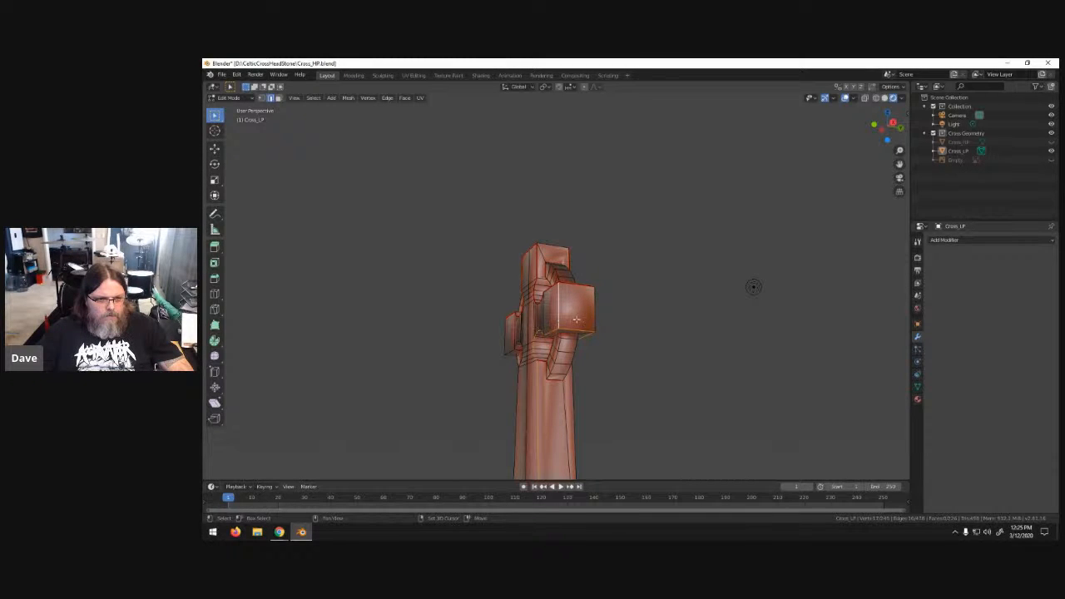
- Extend the edge selection around the back of the same arm and its lower curved inner corner
click(593, 322)
middle_drag(512, 362, 578, 328)
alt+click(590, 362)
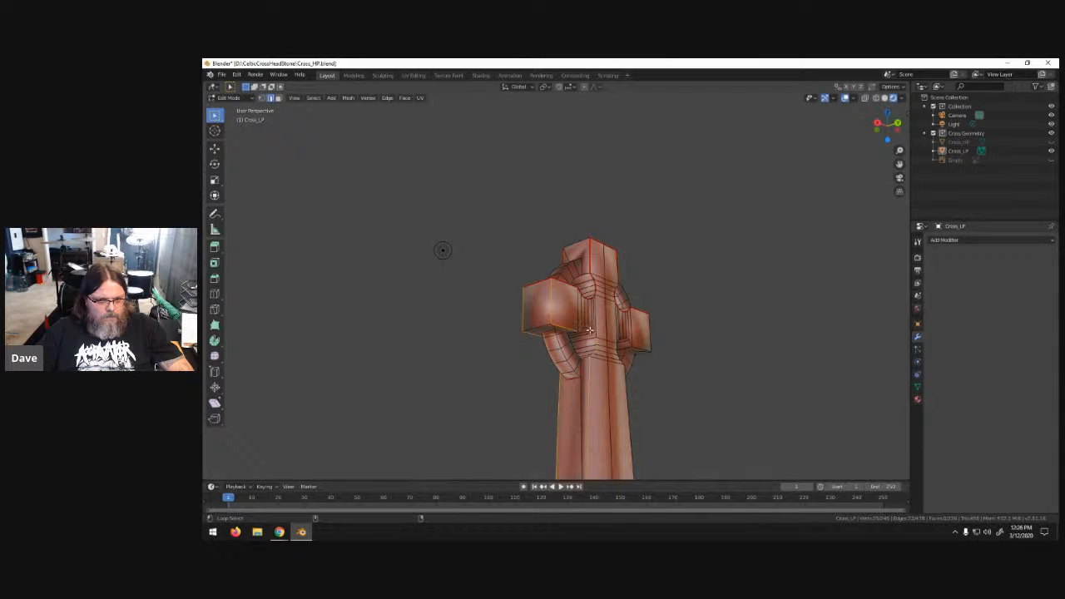
alt+shift+click(587, 379)
alt+shift+click(557, 395)
middle_drag(554, 373, 700, 368)
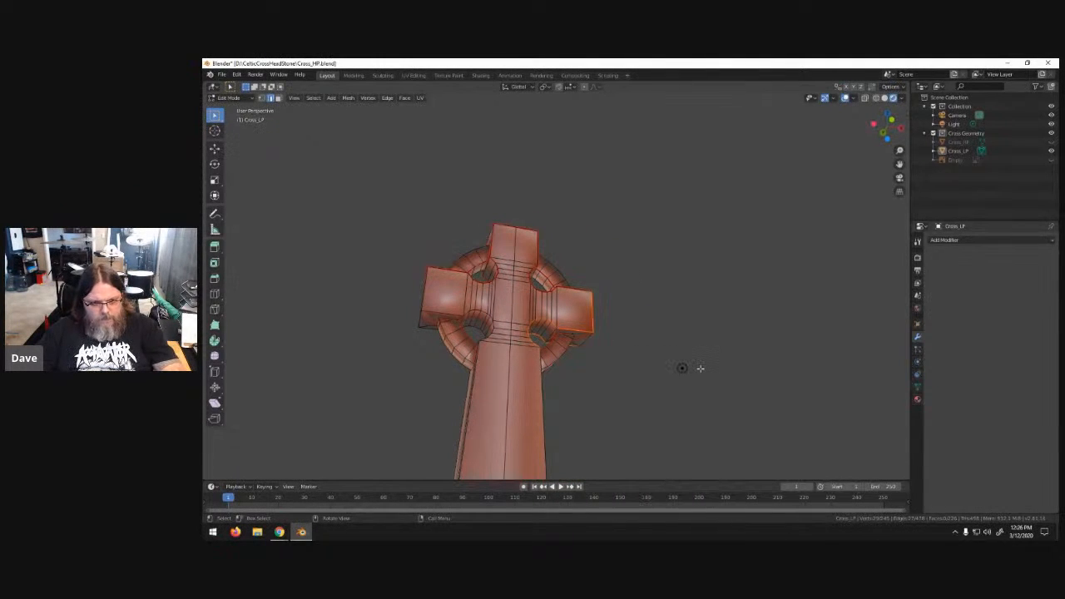
- Add the other arm's bottom edges and lower inner corner edges to the selection, and mark the selected edges as UV seams
middle_drag(566, 369, 604, 397)
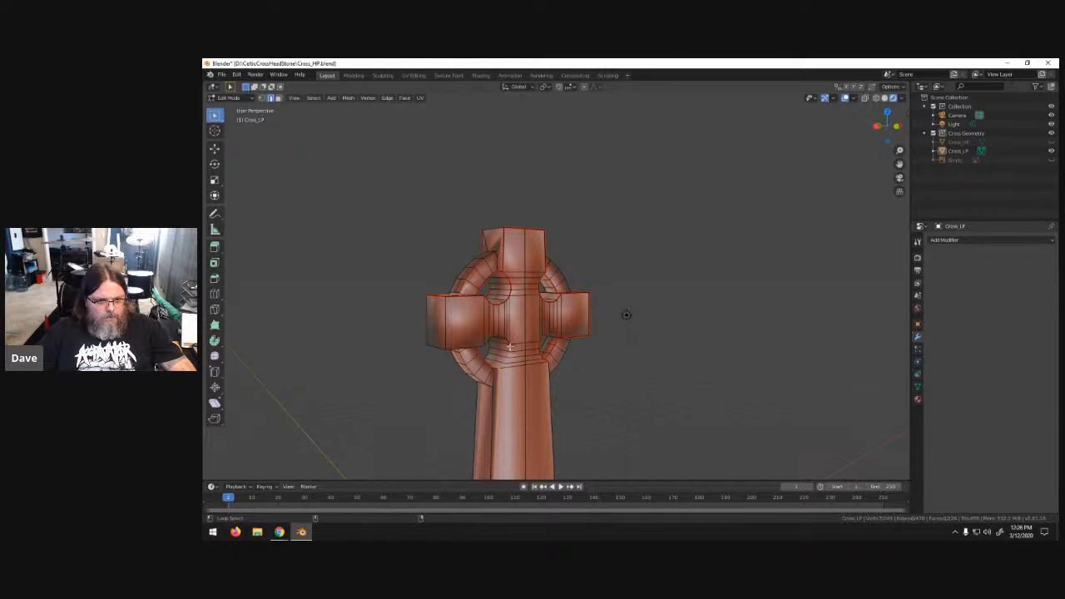
alt+click(496, 349)
alt+click(499, 384)
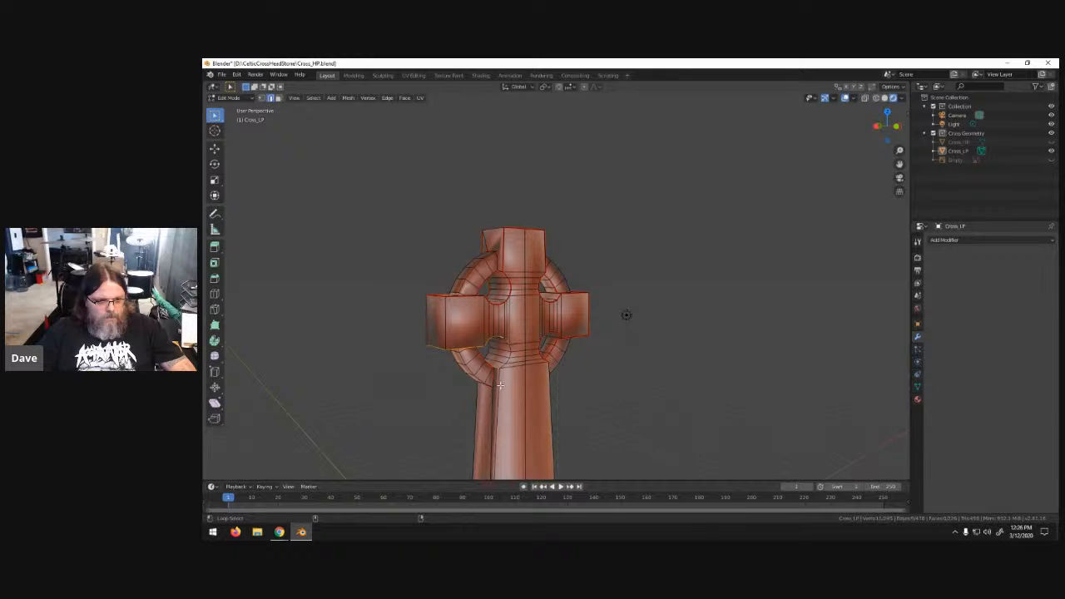
middle_drag(476, 379, 582, 345)
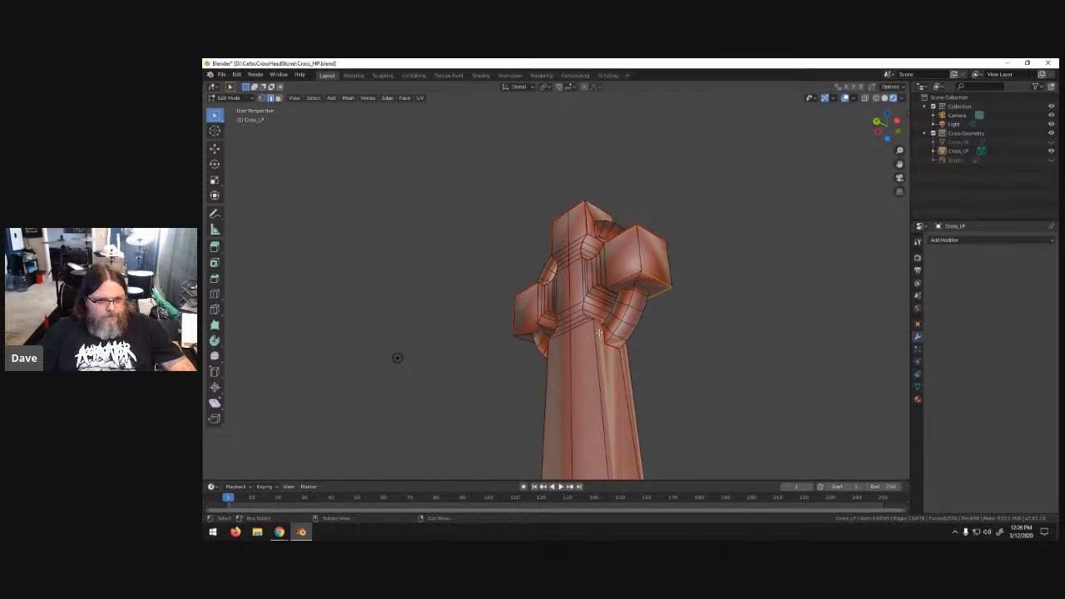
middle_drag(653, 328, 602, 363)
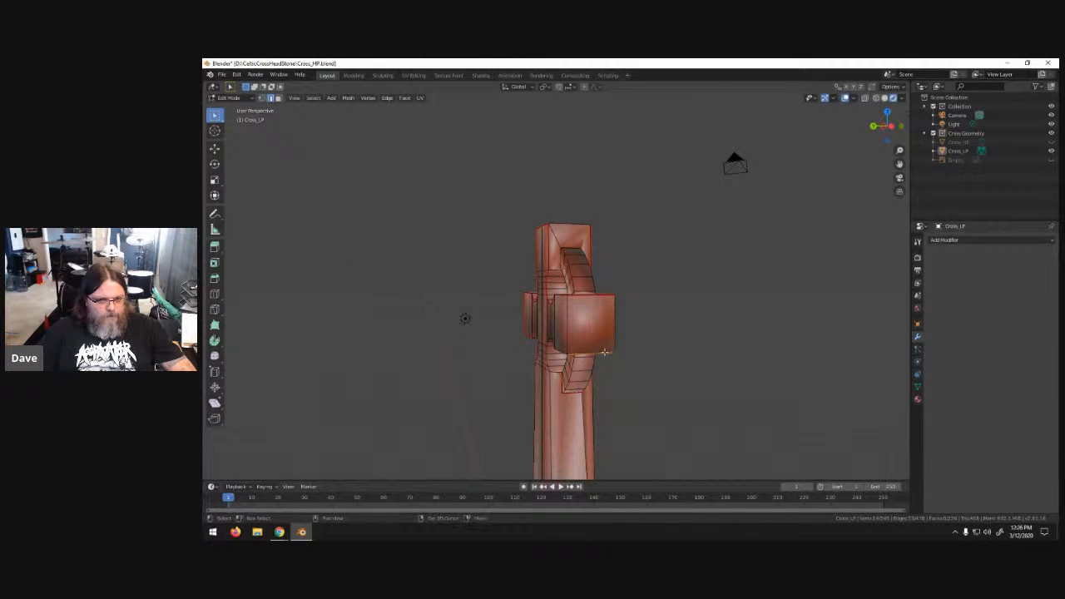
middle_drag(592, 344, 626, 287)
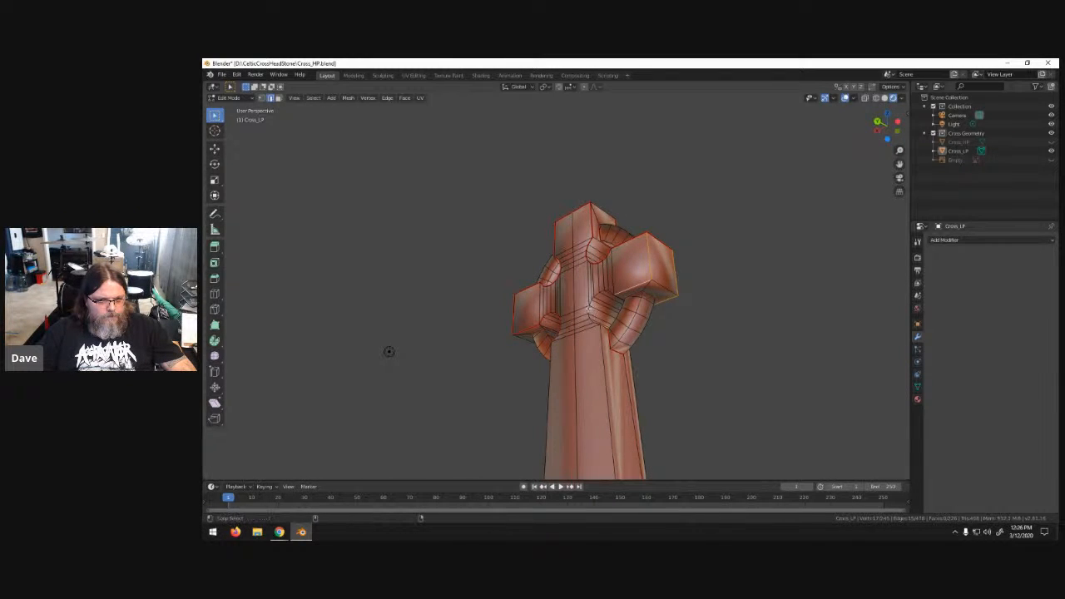
middle_drag(577, 327, 611, 378)
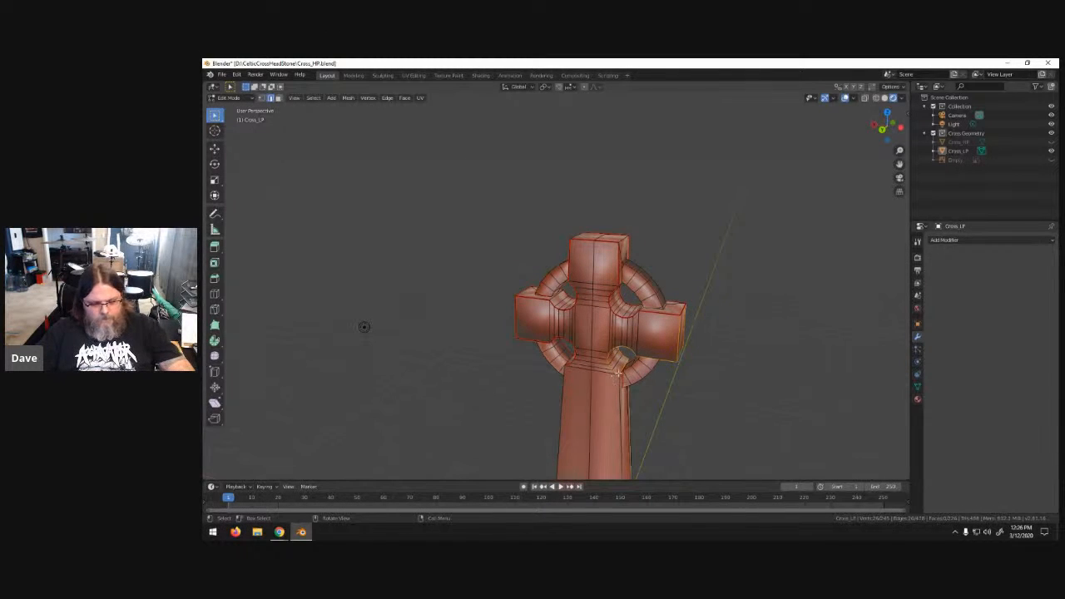
middle_drag(761, 366, 730, 340)
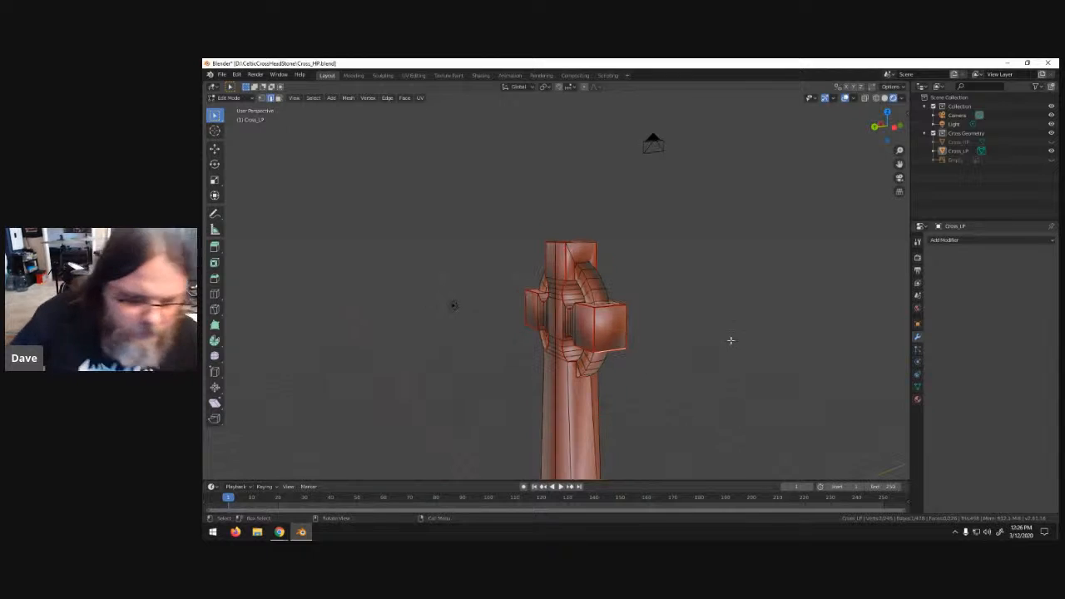
- Mark UV seams along the shaft's long corner edges and the base's corner edges on one side of the cross
middle_drag(684, 376, 620, 268)
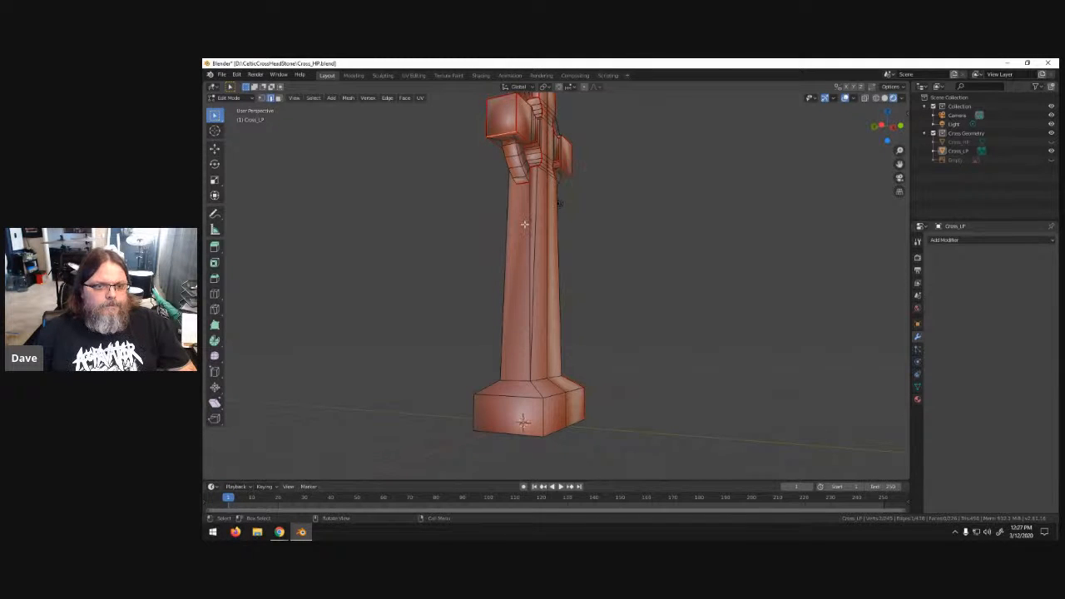
scroll(524, 224, up, 1)
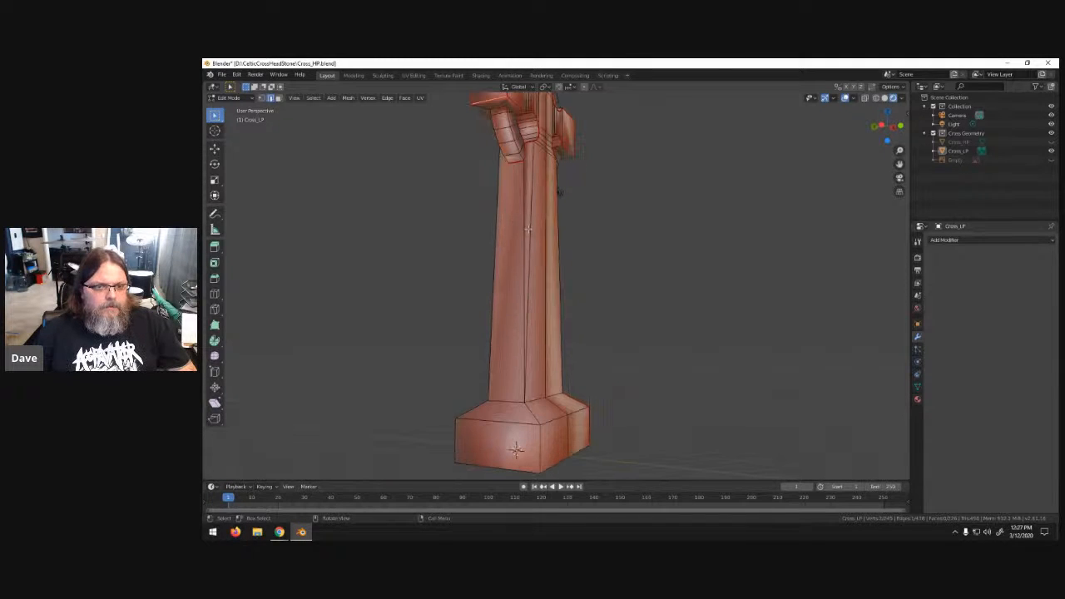
click(492, 274)
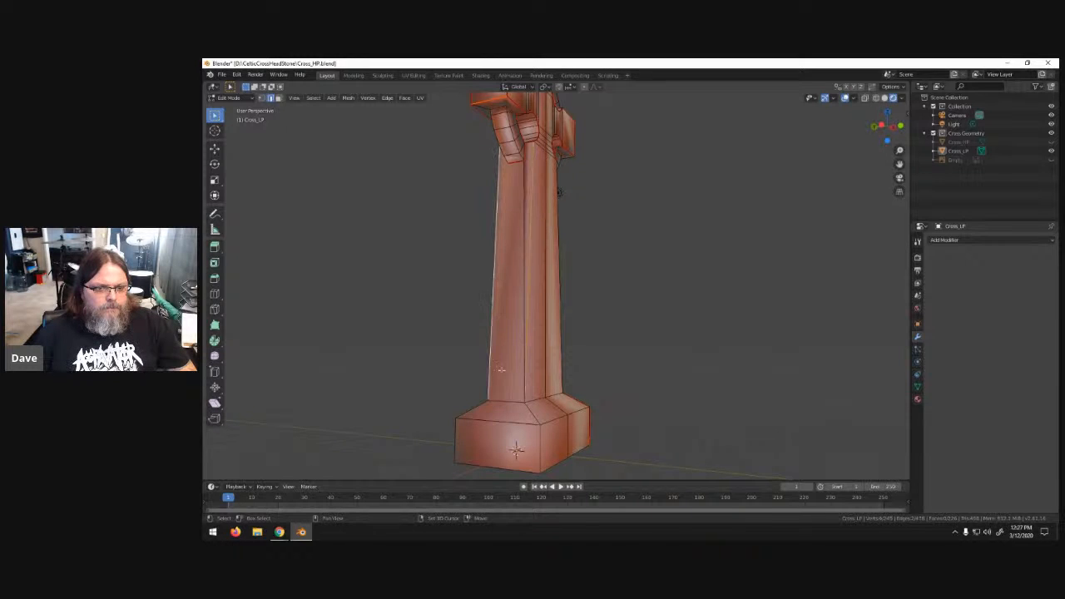
shift+click(540, 446)
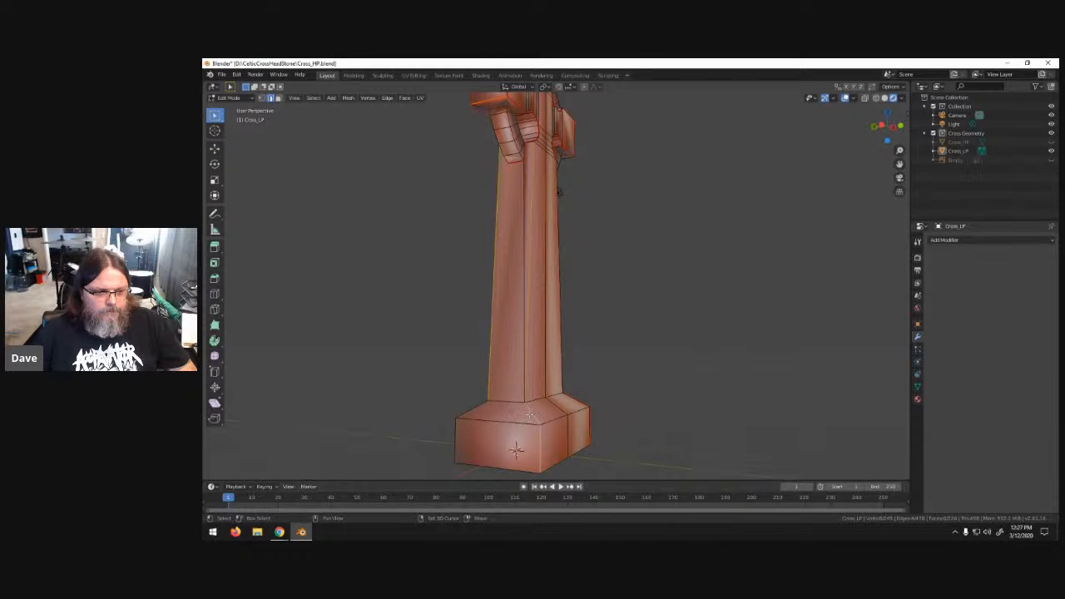
shift+click(457, 425)
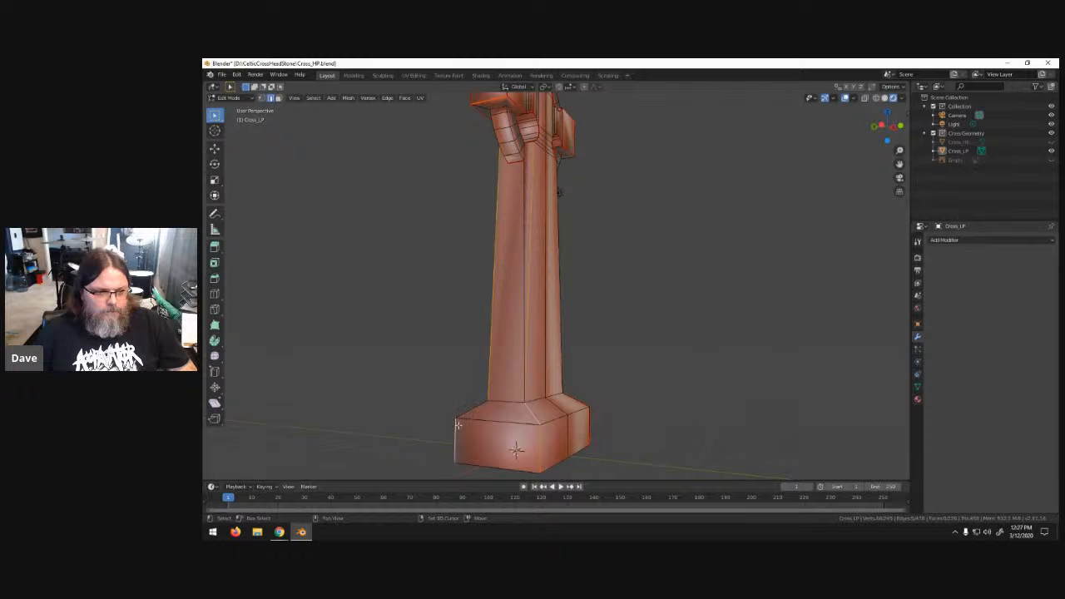
middle_drag(472, 407, 512, 438)
key(u)
click(499, 490)
- Mark UV seams along the shaft's corner edges and the matching base corner edges on the opposite side of the cross
middle_drag(677, 340, 608, 281)
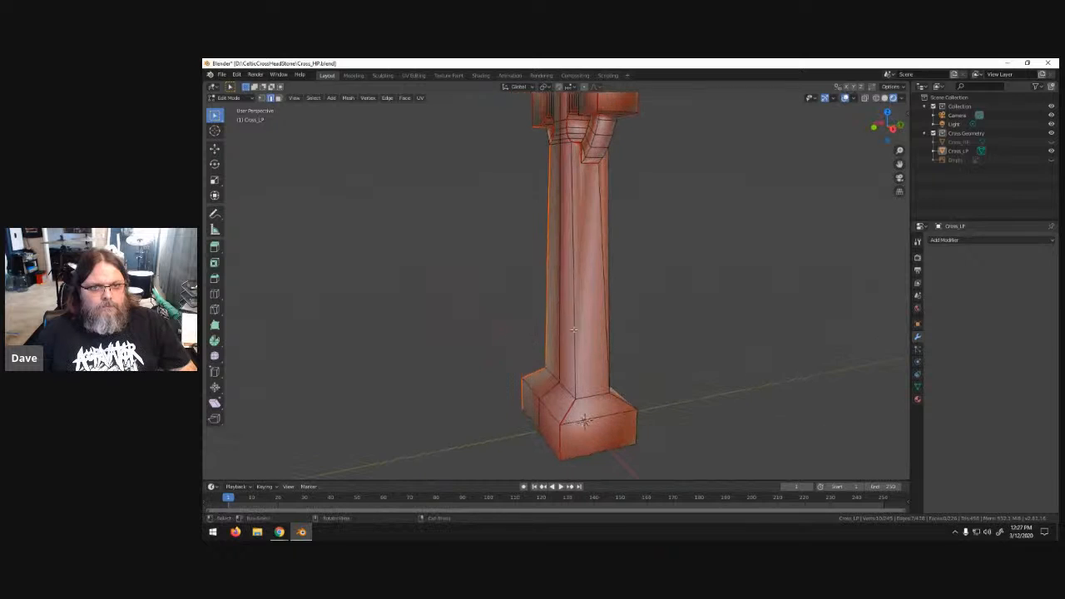
alt+click(607, 281)
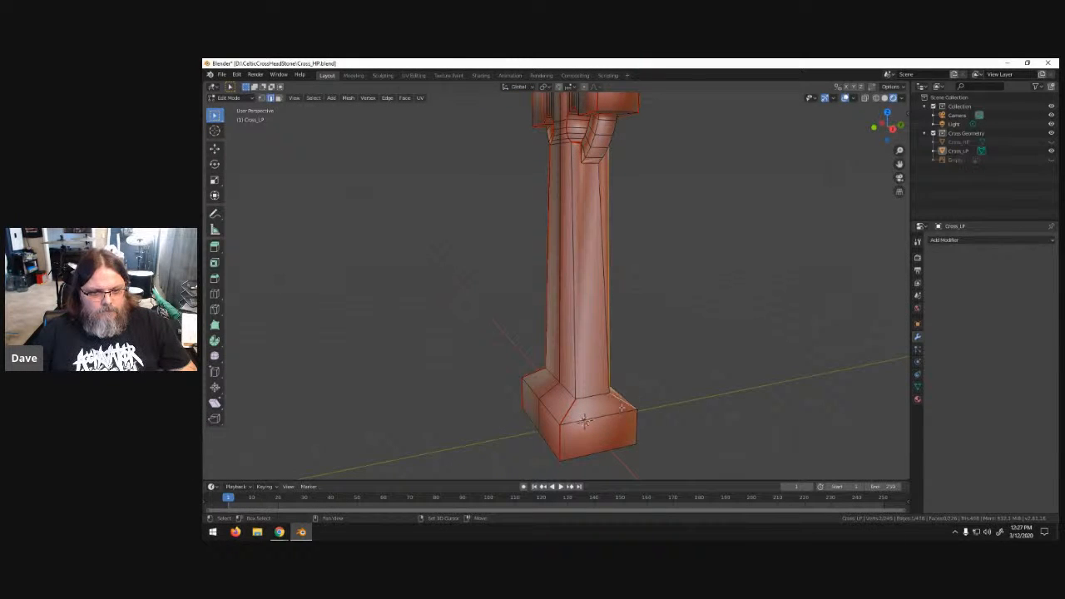
alt+shift+click(636, 425)
alt+click(575, 389)
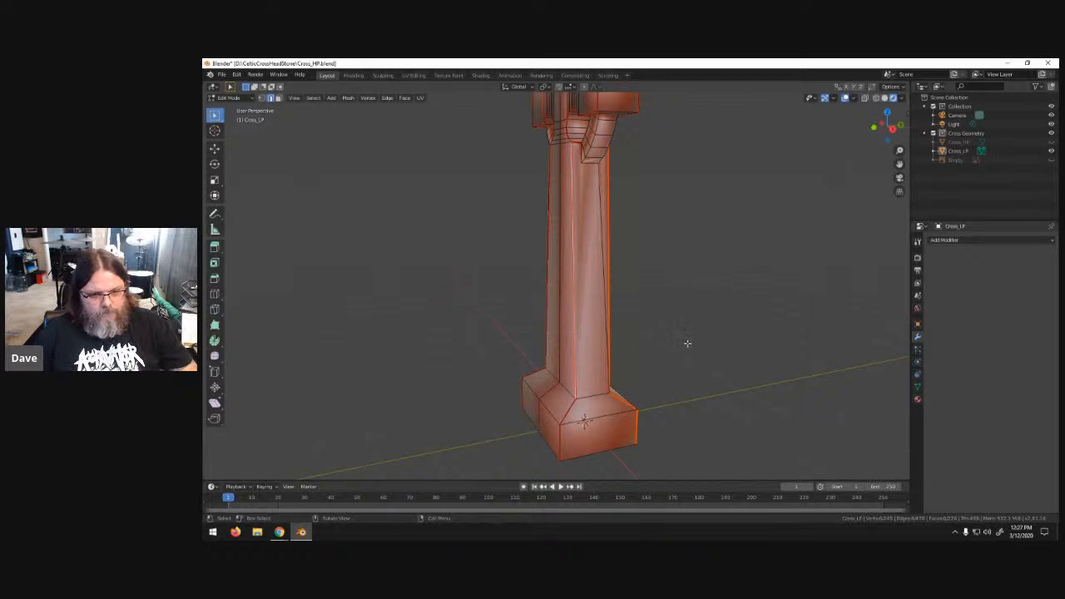
- Mark the two edges where the shaft's broad face meets the base as UV seams
middle_drag(658, 369, 526, 349)
scroll(524, 346, down, 2)
scroll(527, 353, up, 2)
shift+click(543, 386)
shift+click(575, 387)
key(u)
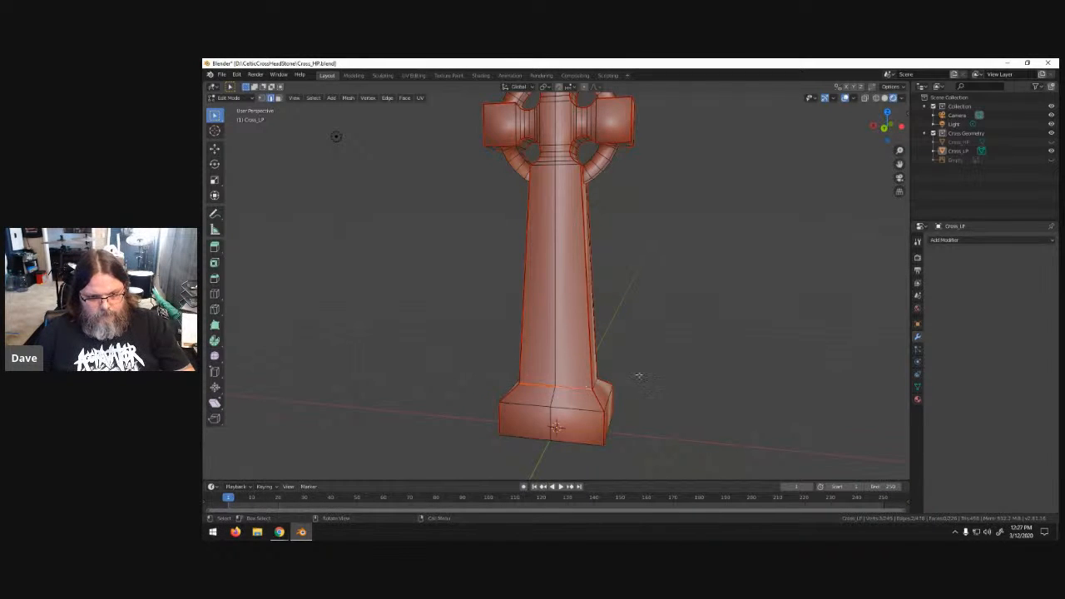
- Switch to the UV Editing workspace, select the whole cross mesh and unwrap it along the seams
middle_drag(671, 361, 533, 376)
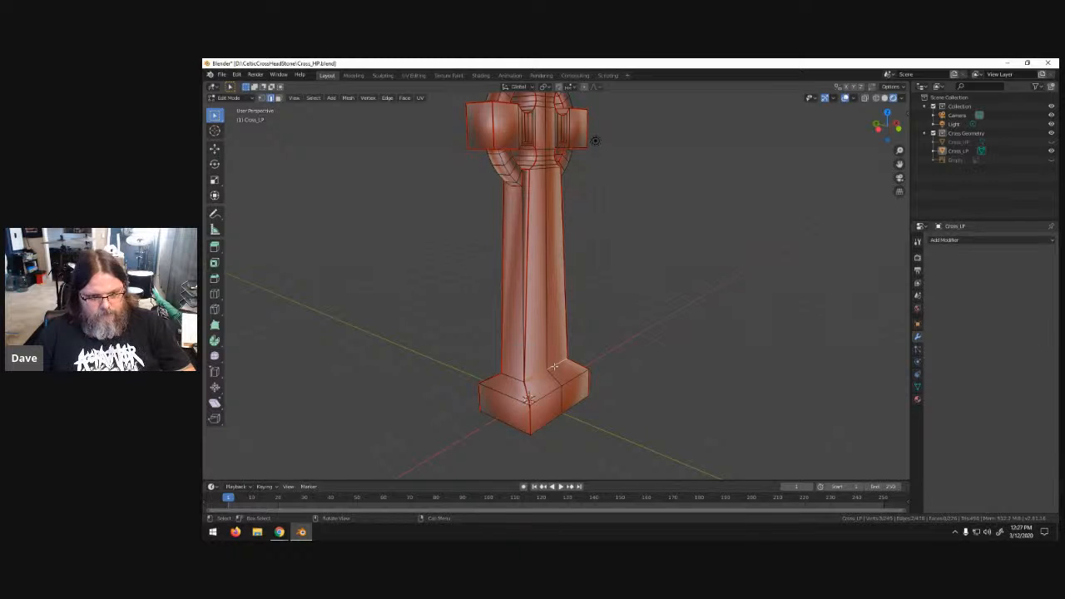
scroll(636, 357, down, 4)
middle_drag(640, 349, 719, 278)
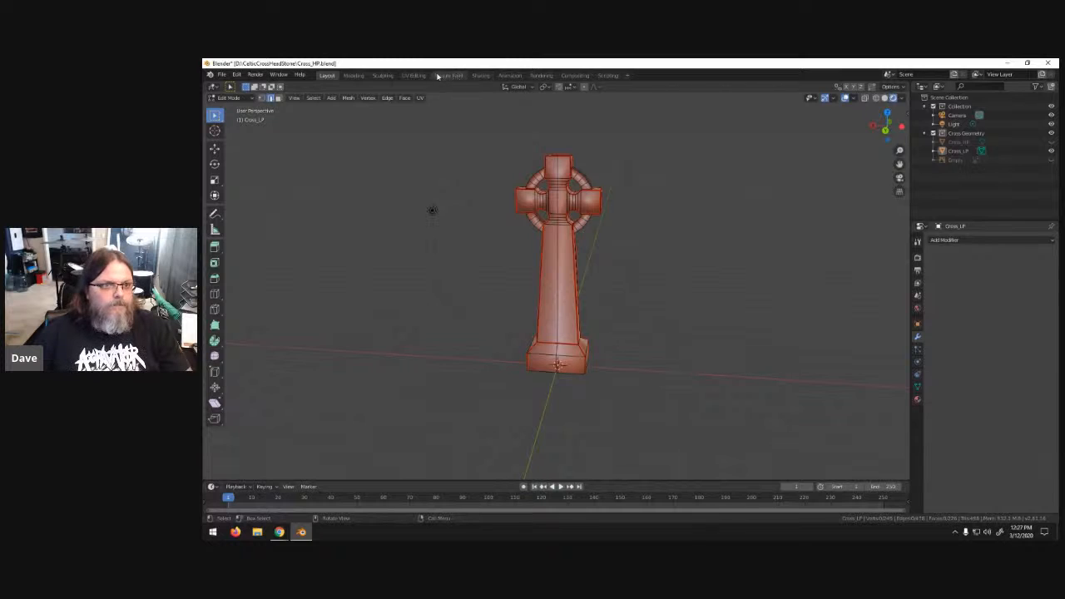
click(413, 75)
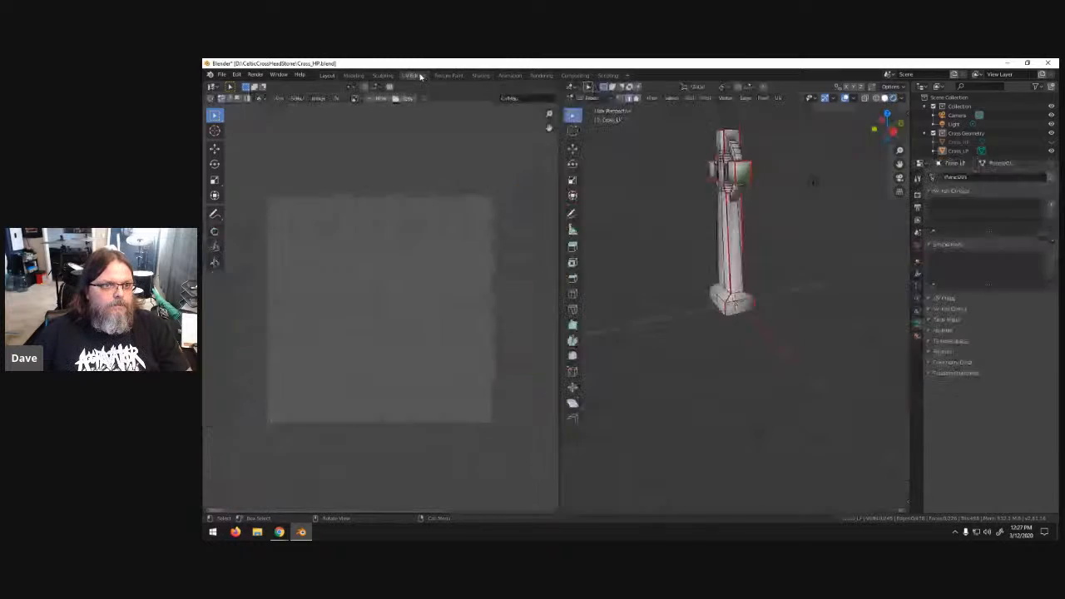
key(a)
key(u)
click(740, 214)
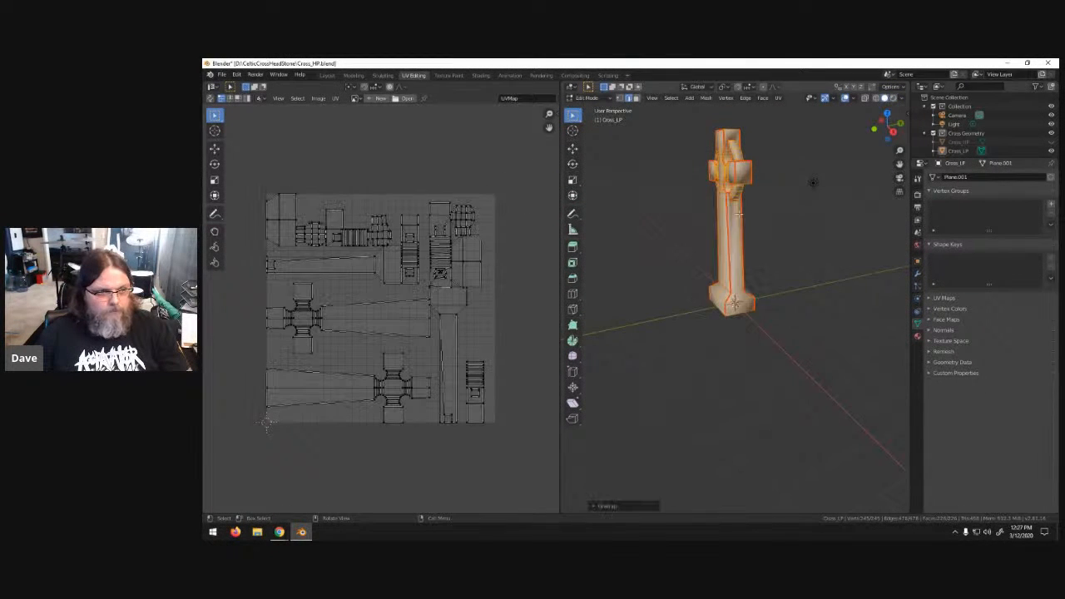
scroll(517, 279, up, 4)
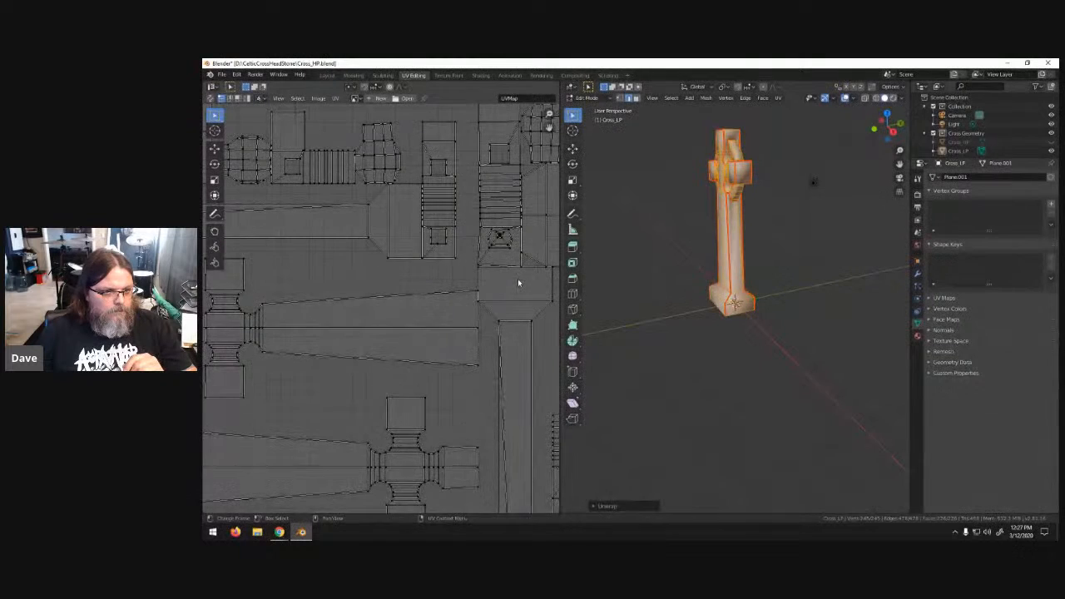
scroll(516, 280, down, 4)
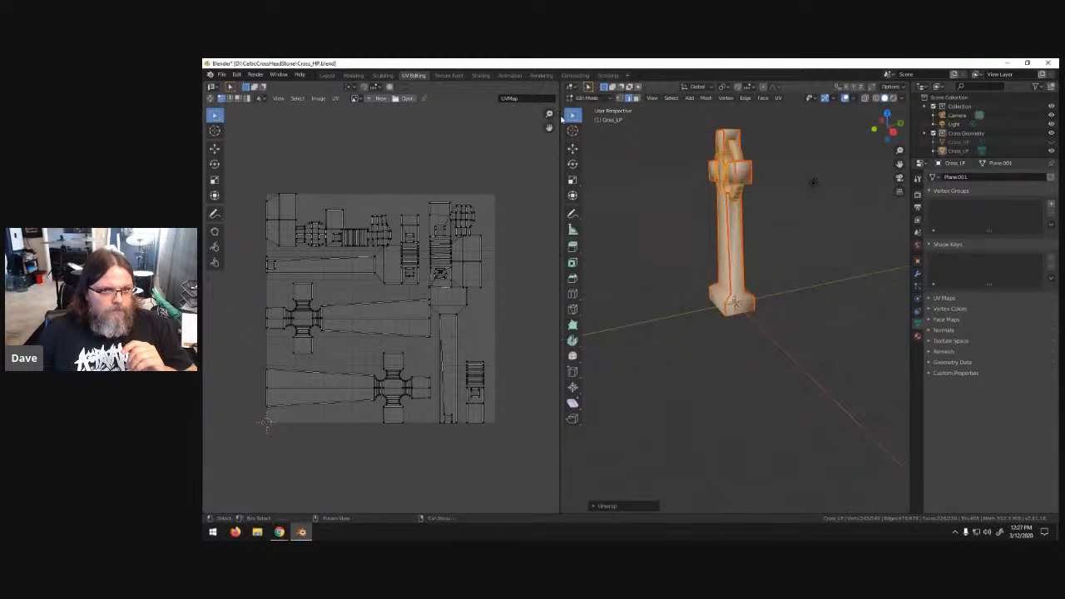
- Widen the UV editor and show the UVPackmaster2 options in its sidebar
drag(563, 120, 648, 116)
key(n)
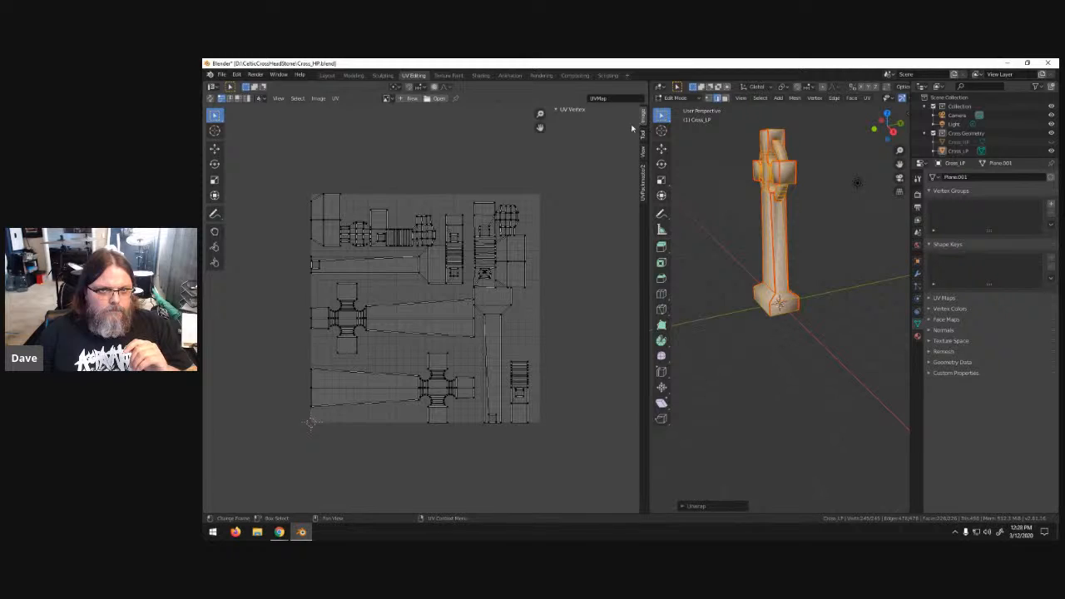
click(641, 181)
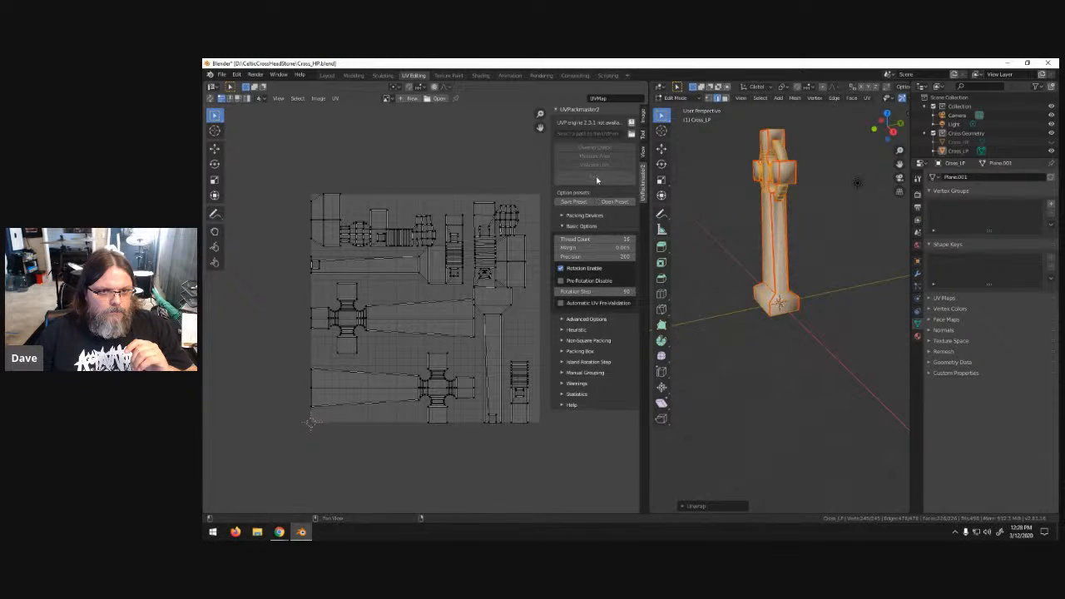
- Select all UV islands, unwrap them again with the Conformal method, then deselect them and collapse the UVPackmaster2 options
drag(283, 178, 538, 467)
key(alt+a)
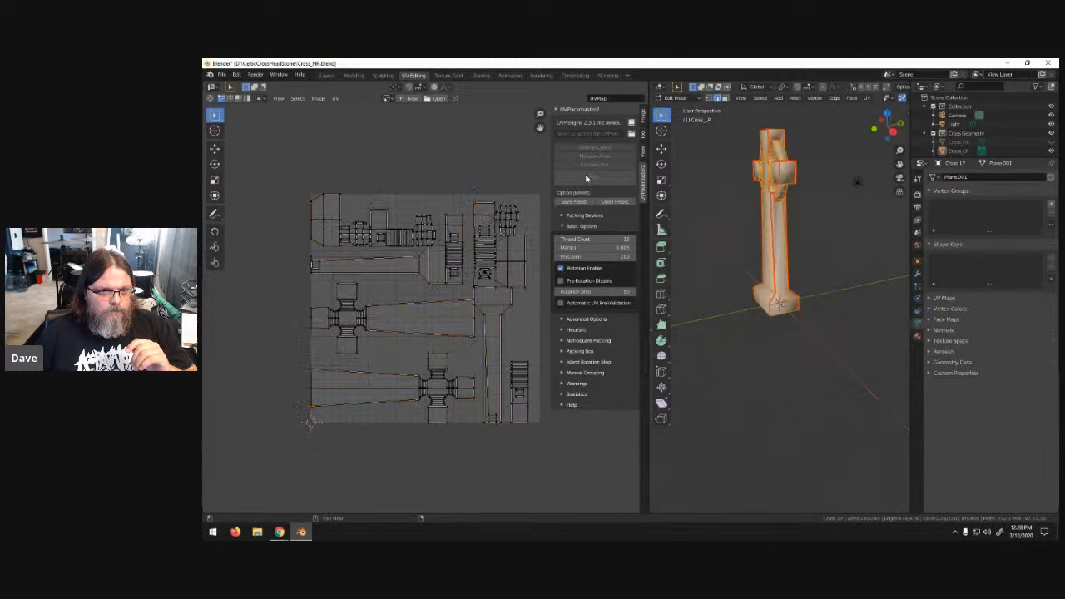
drag(284, 176, 545, 478)
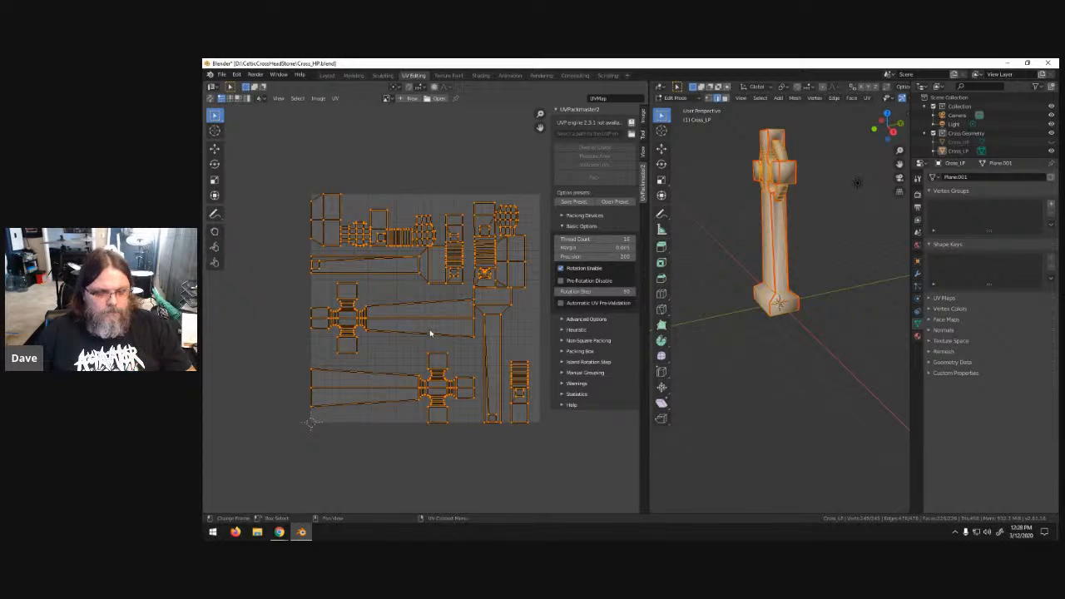
key(u)
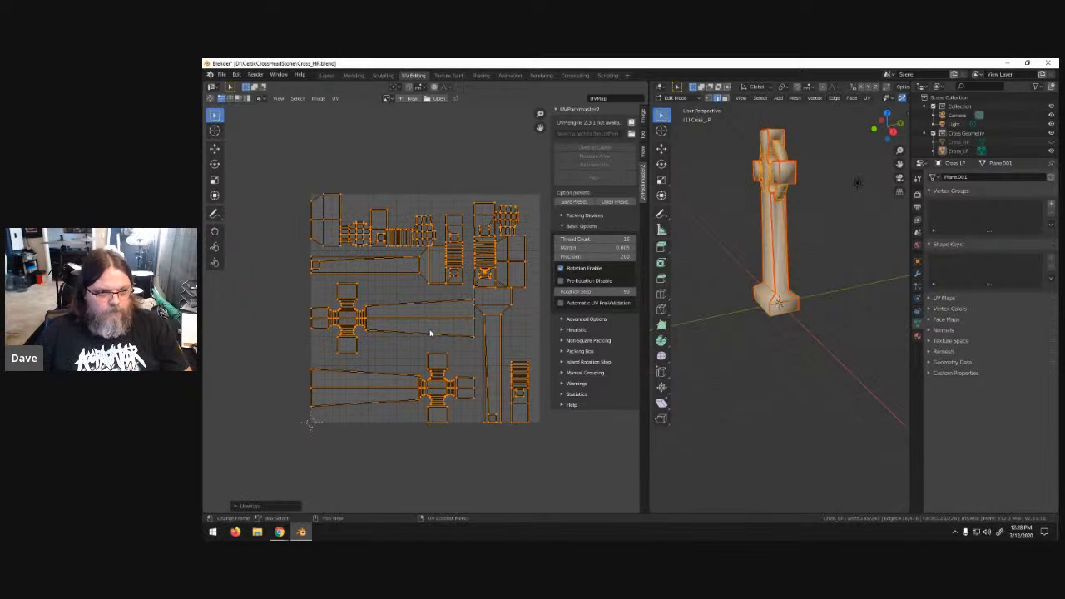
click(237, 506)
click(322, 463)
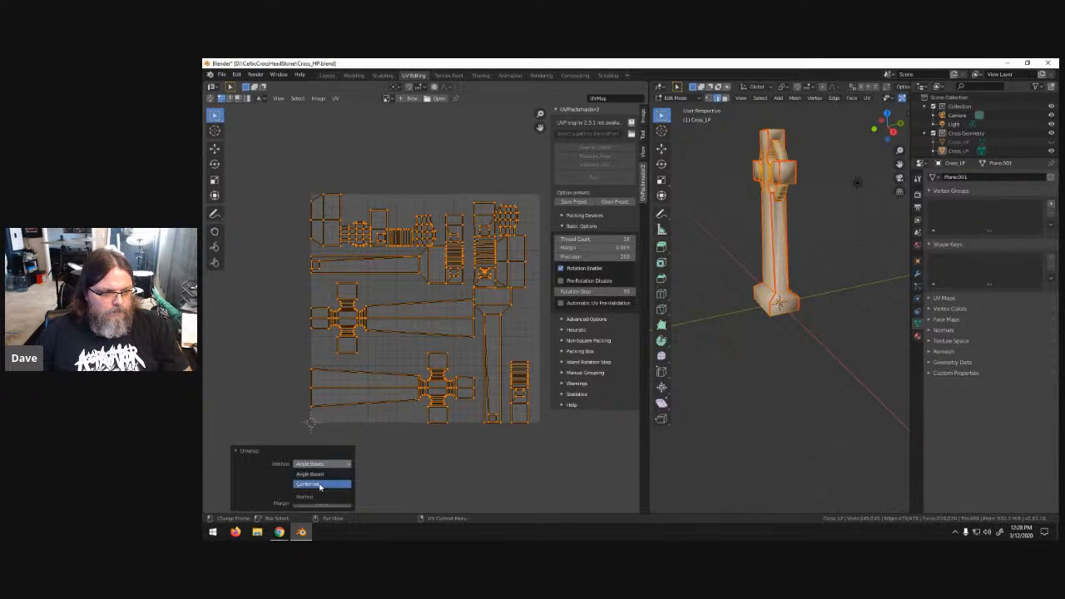
click(321, 484)
click(280, 335)
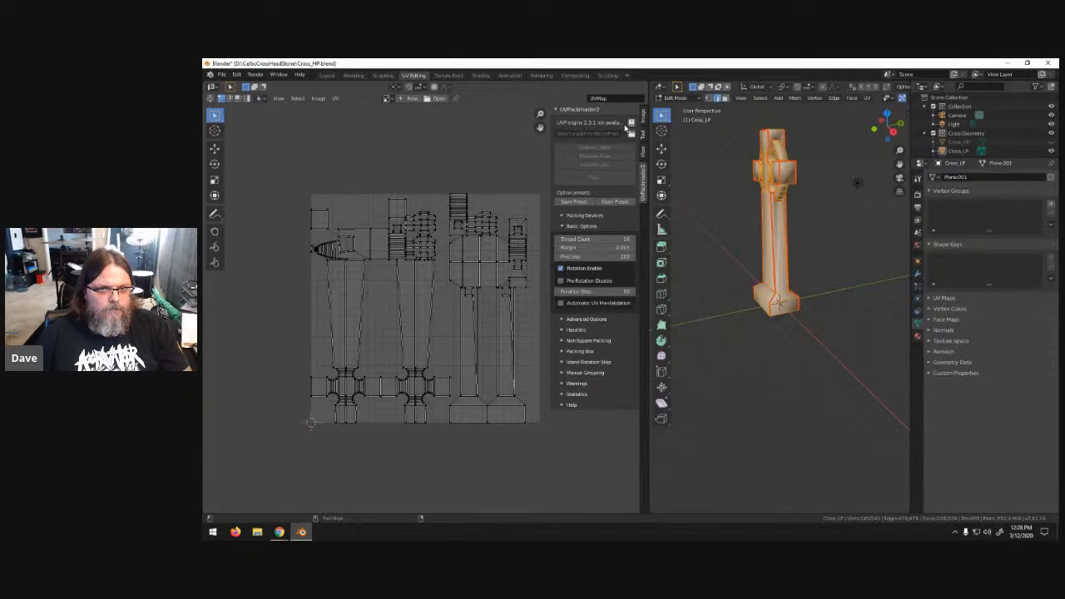
click(556, 110)
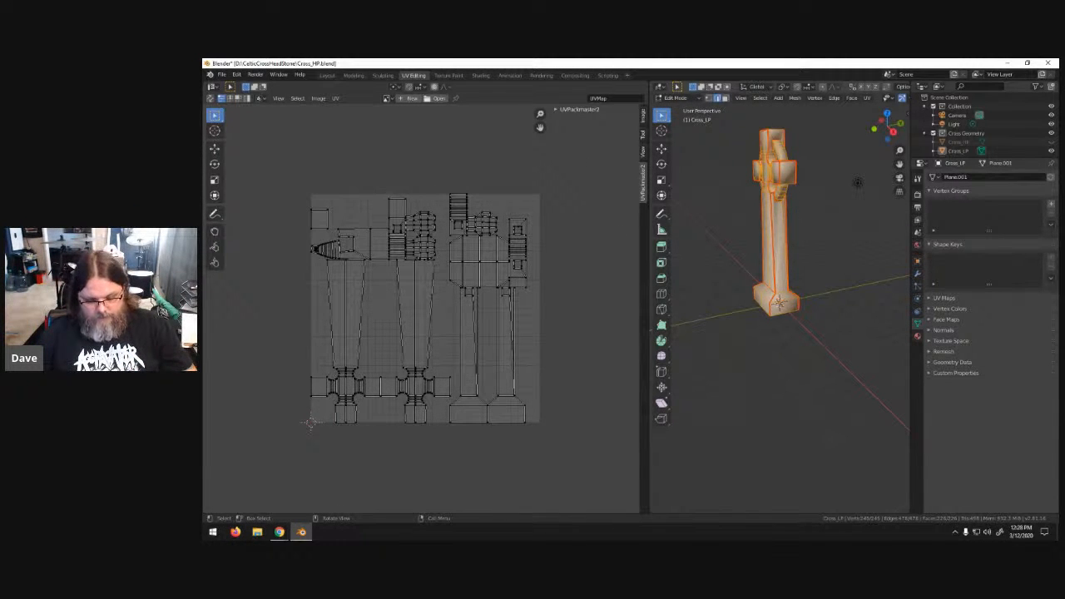
- Try a Lightmap Pack of the selected faces with the default settings
key(u)
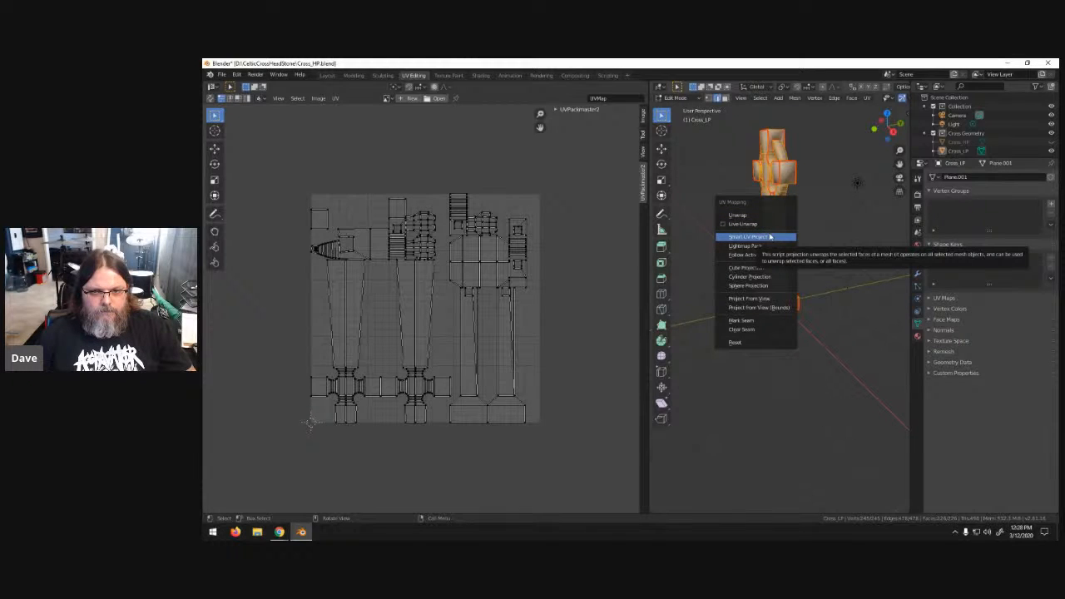
click(767, 245)
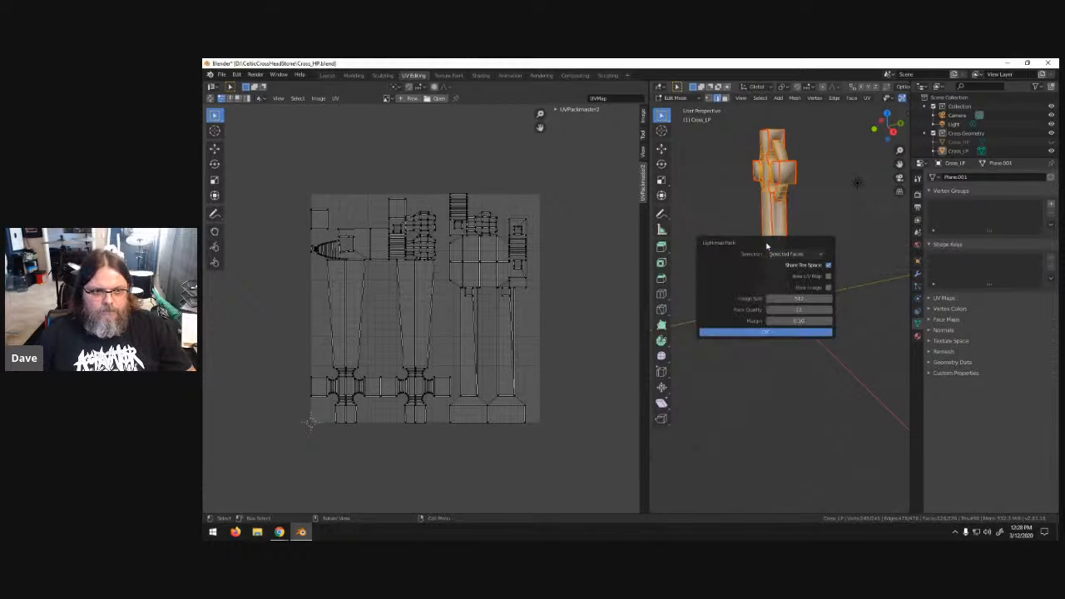
click(774, 332)
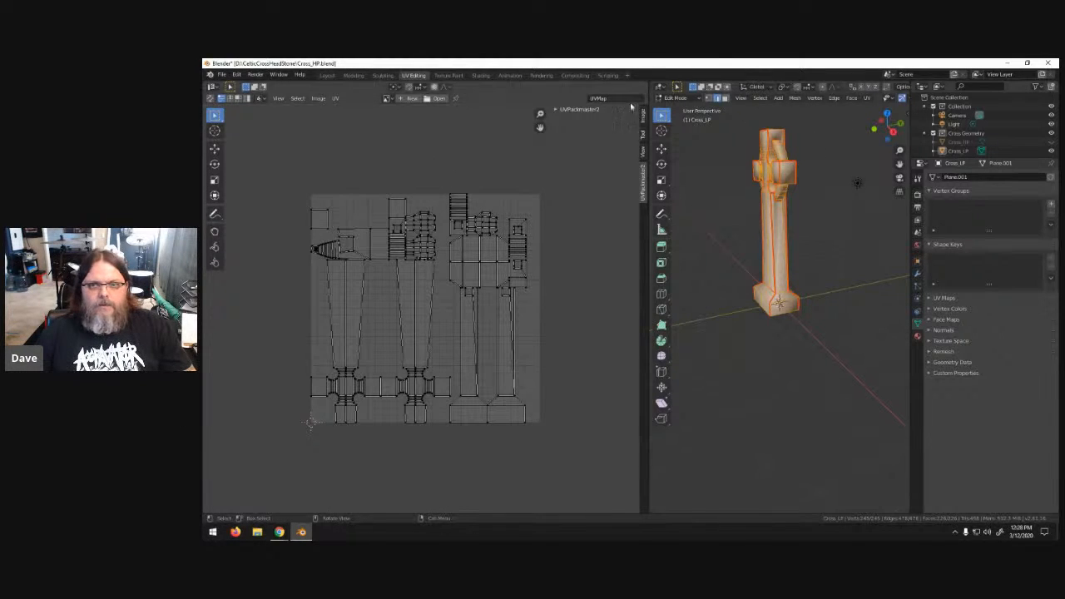
- Return to the Layout workspace and select Cross_LP in Object Mode
click(327, 75)
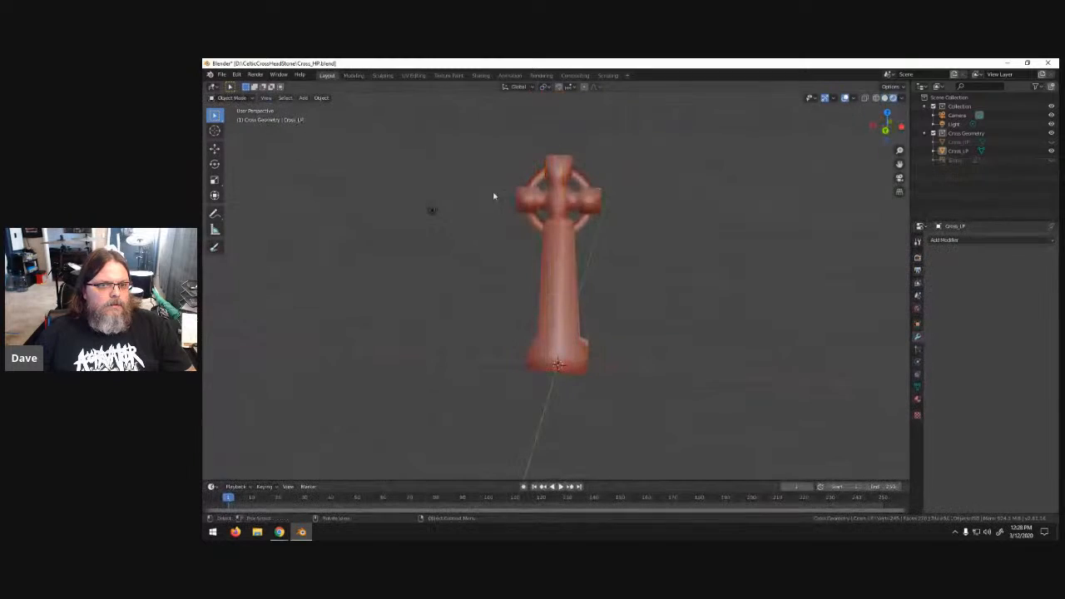
click(569, 233)
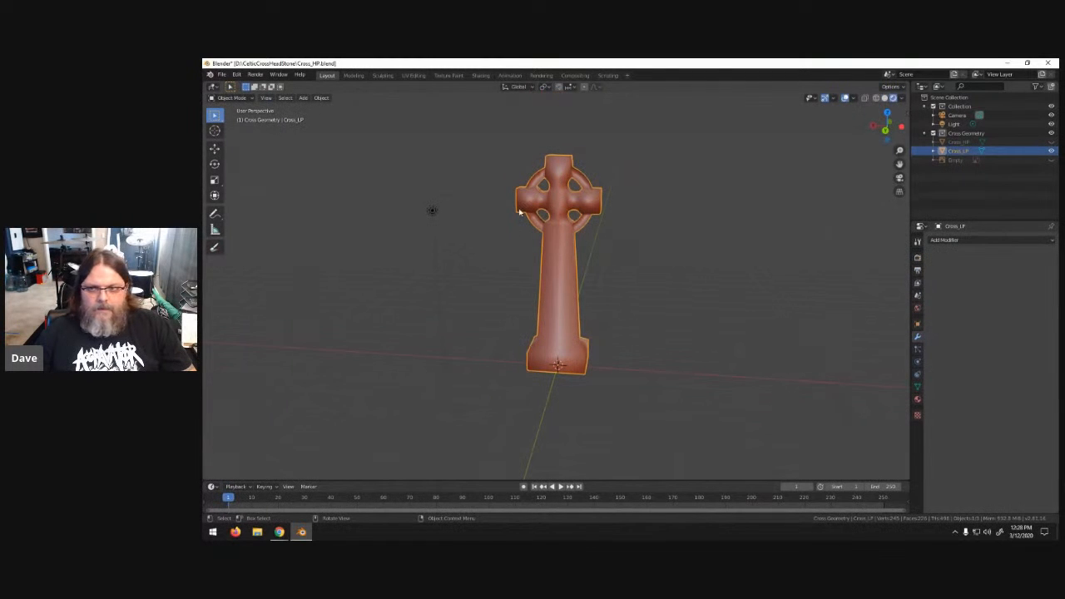
- Save the blend file and set up an FBX export limited to selected objects and the Mesh object type
click(222, 75)
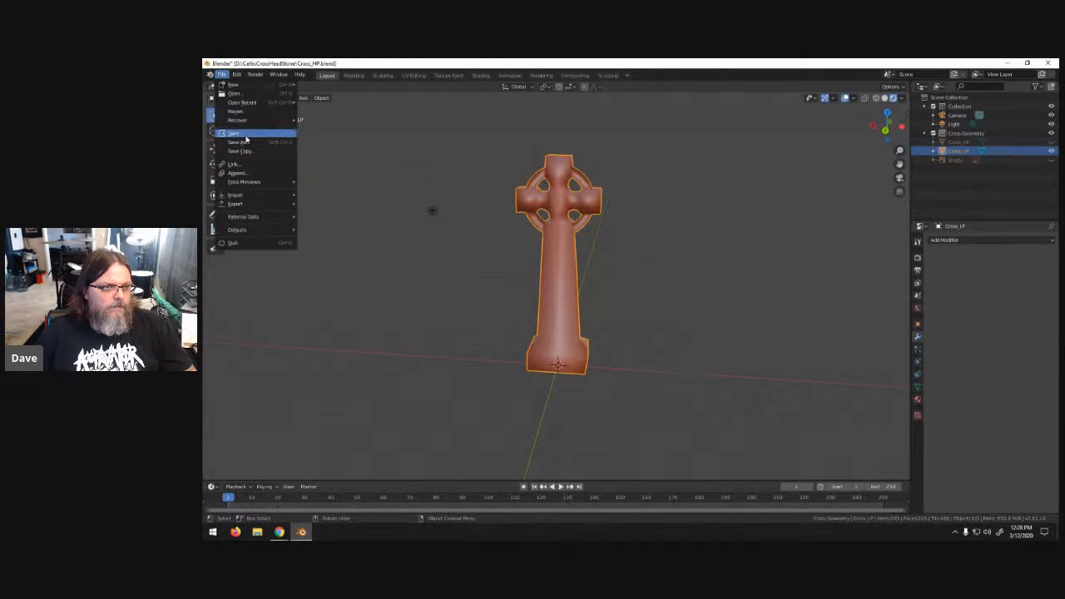
click(246, 141)
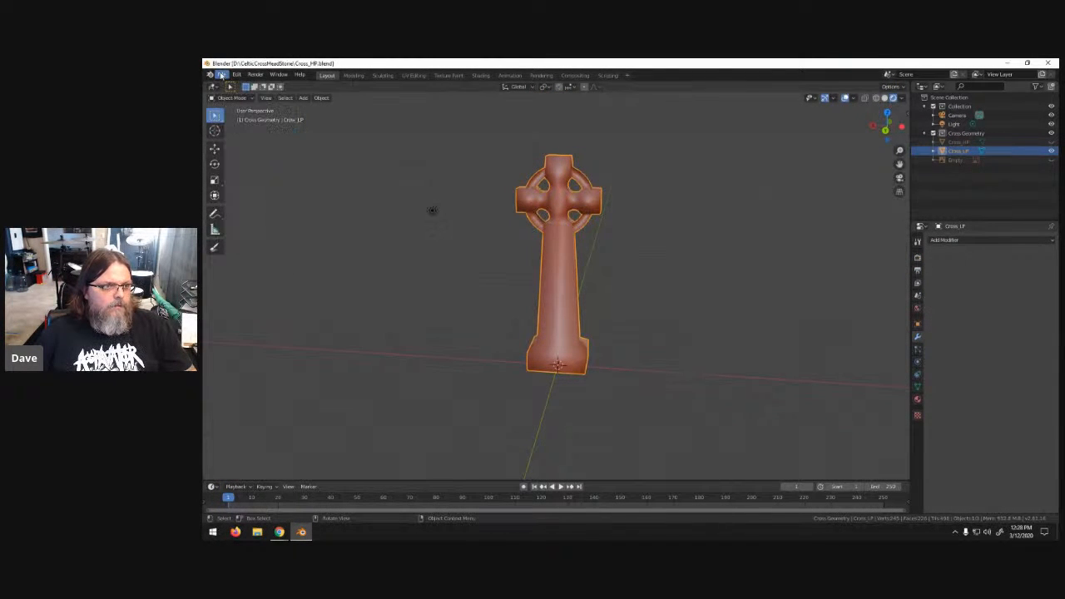
click(222, 75)
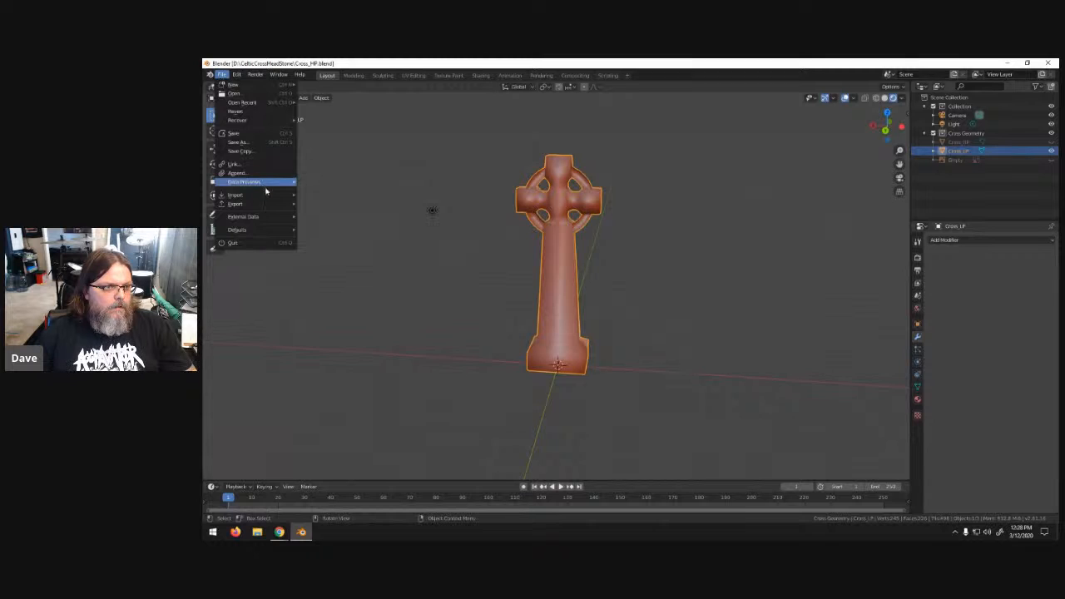
mouse_move(270, 205)
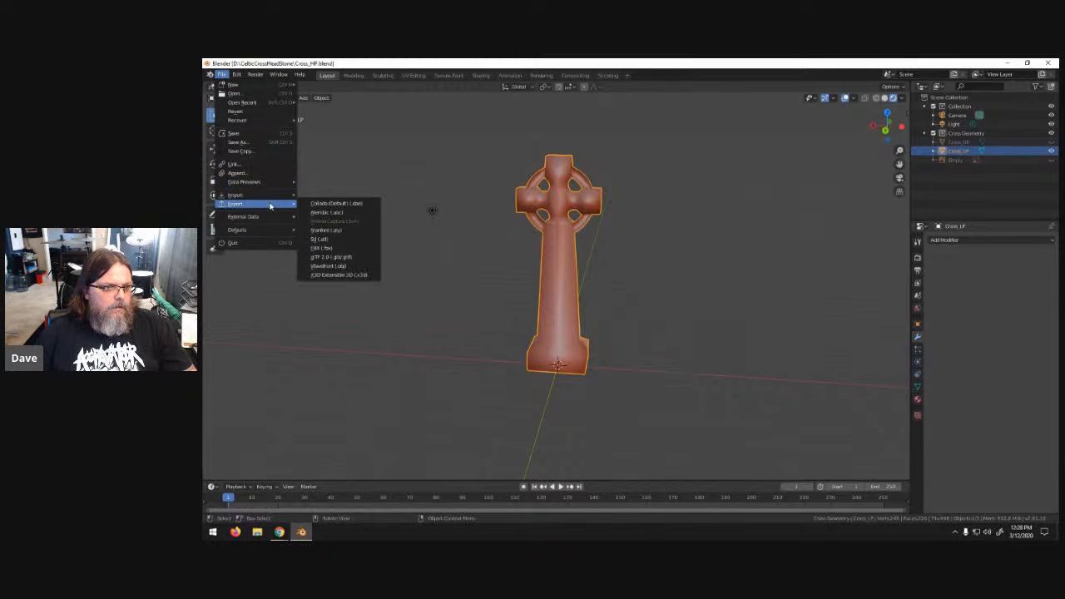
click(337, 248)
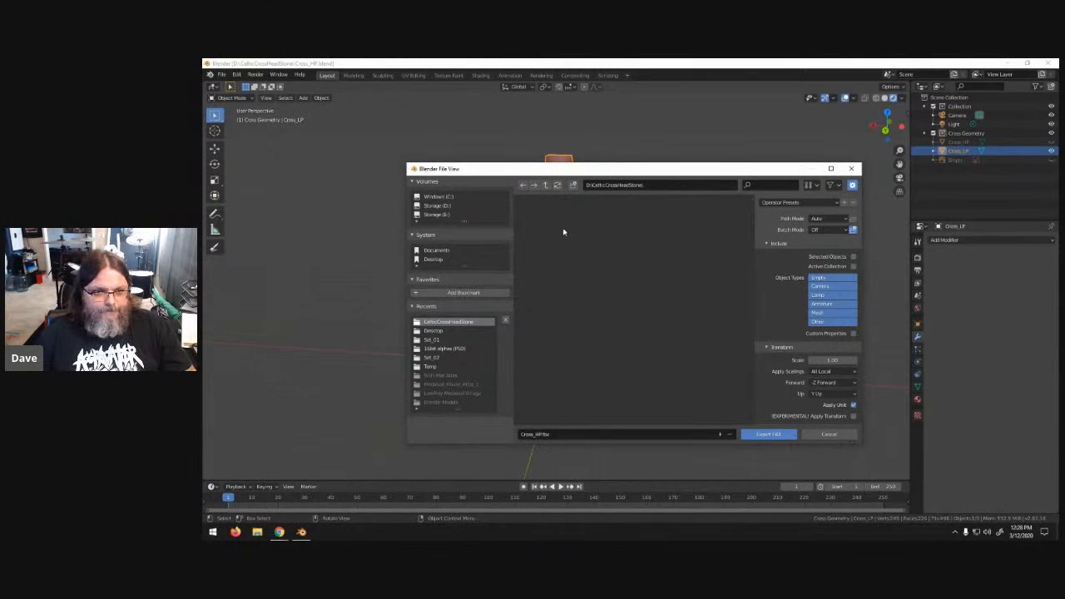
click(819, 312)
click(853, 256)
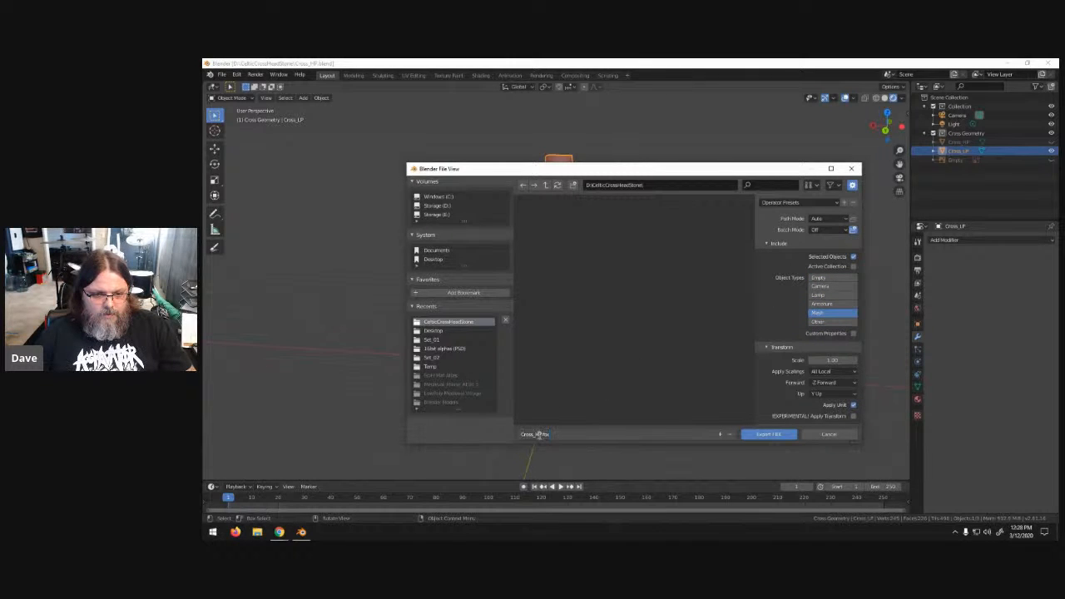
- Name the FBX file Cross_LP and export the low-poly cross to the CelticCrossHeadStone folder
key(BackSpace)
key(BackSpace)
text(LP)
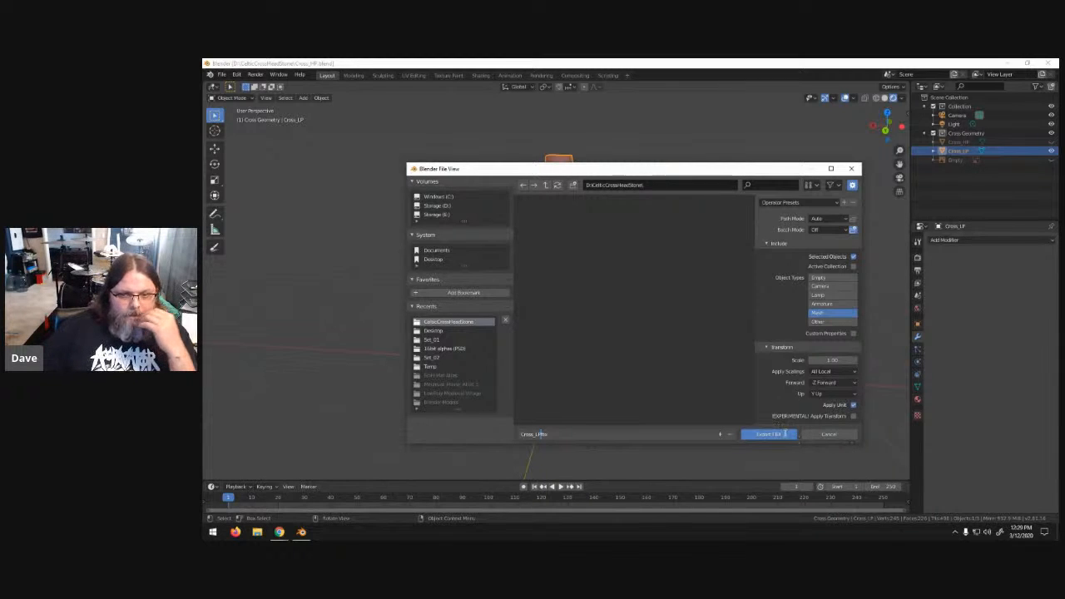
click(782, 437)
click(781, 436)
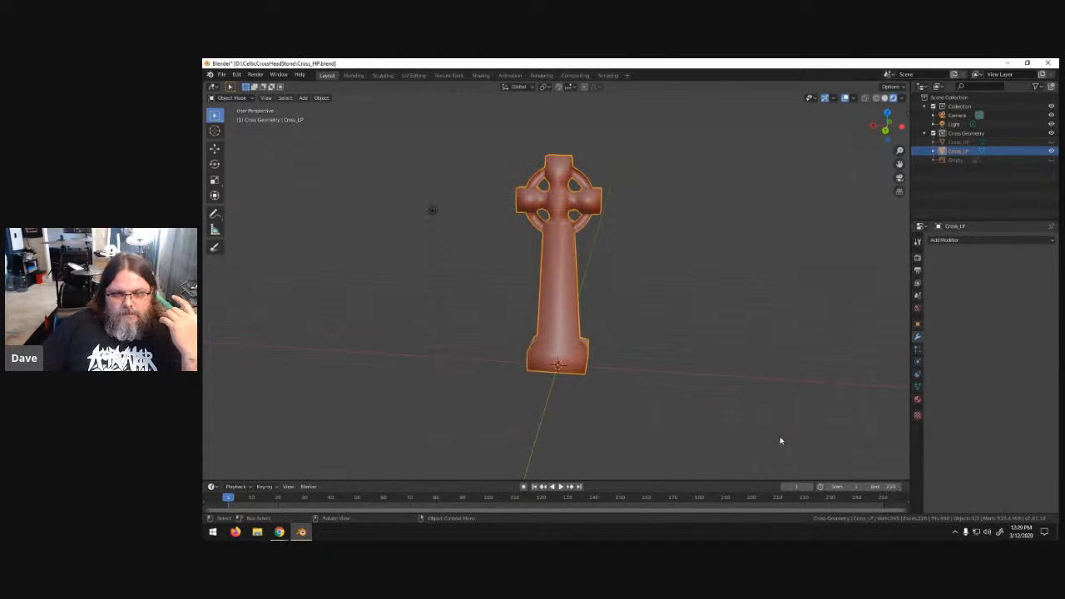
- Hide Cross_LP, unhide Cross_HP, and open the FBX export settings
click(1051, 151)
click(1050, 141)
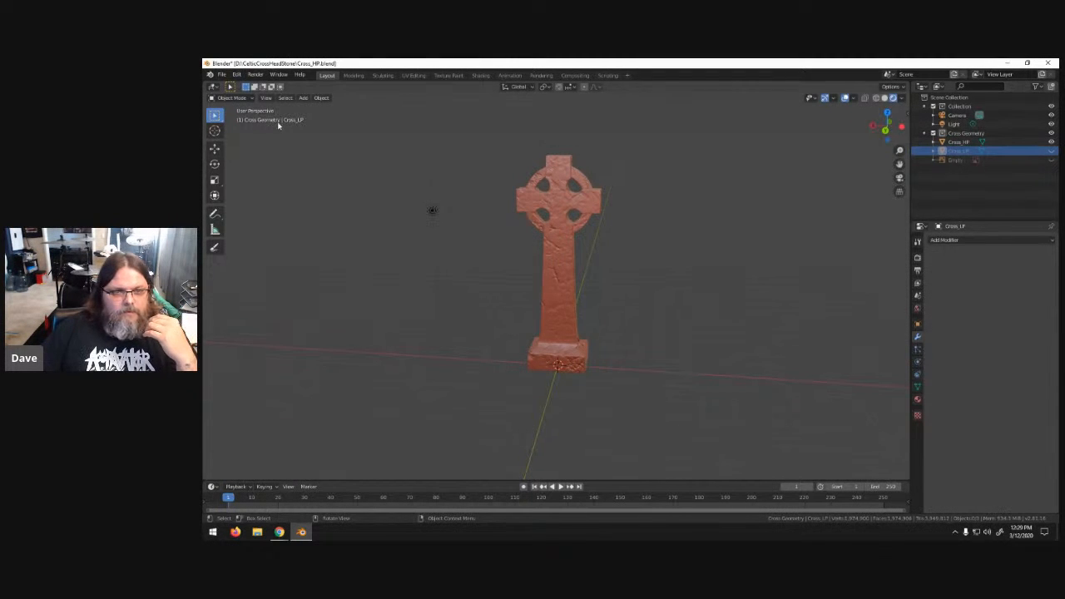
click(221, 74)
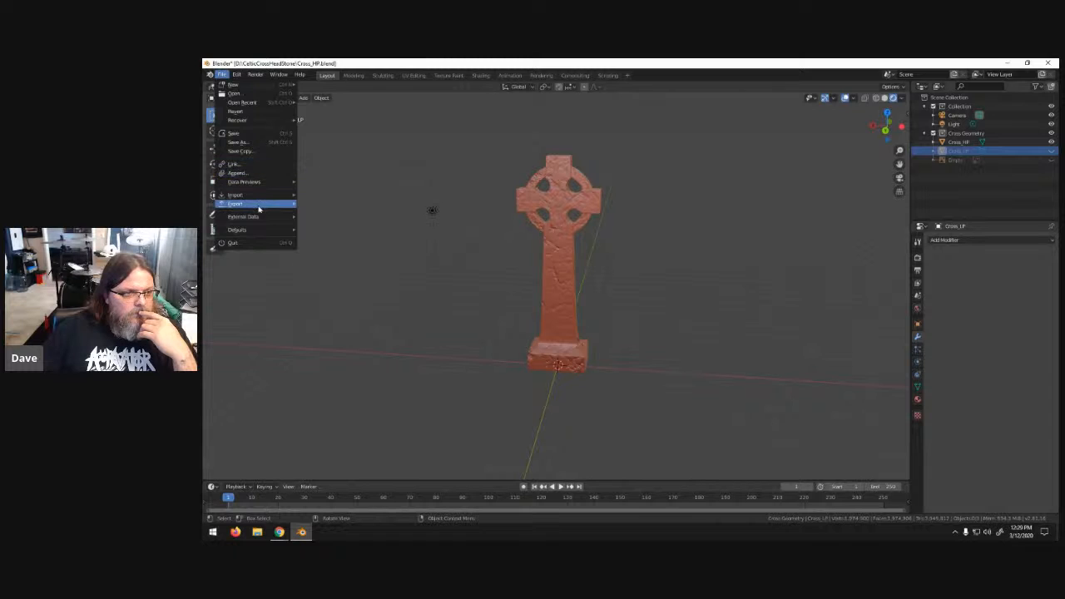
mouse_move(261, 205)
click(332, 249)
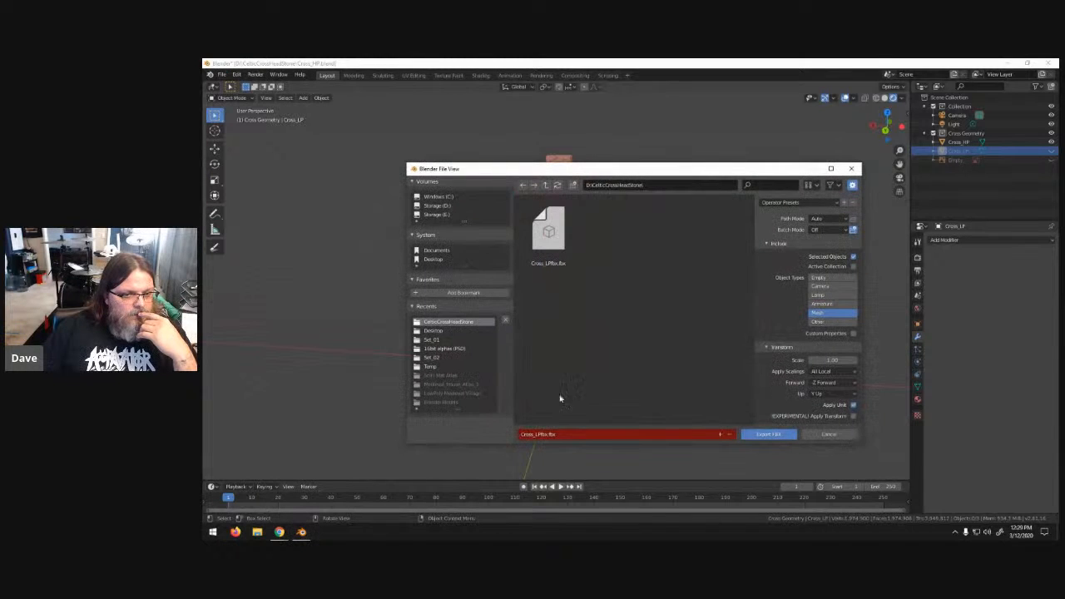
- Change the FBX file name to Cross_HP and run the export into the same folder
click(537, 433)
drag(547, 433, 537, 433)
click(537, 433)
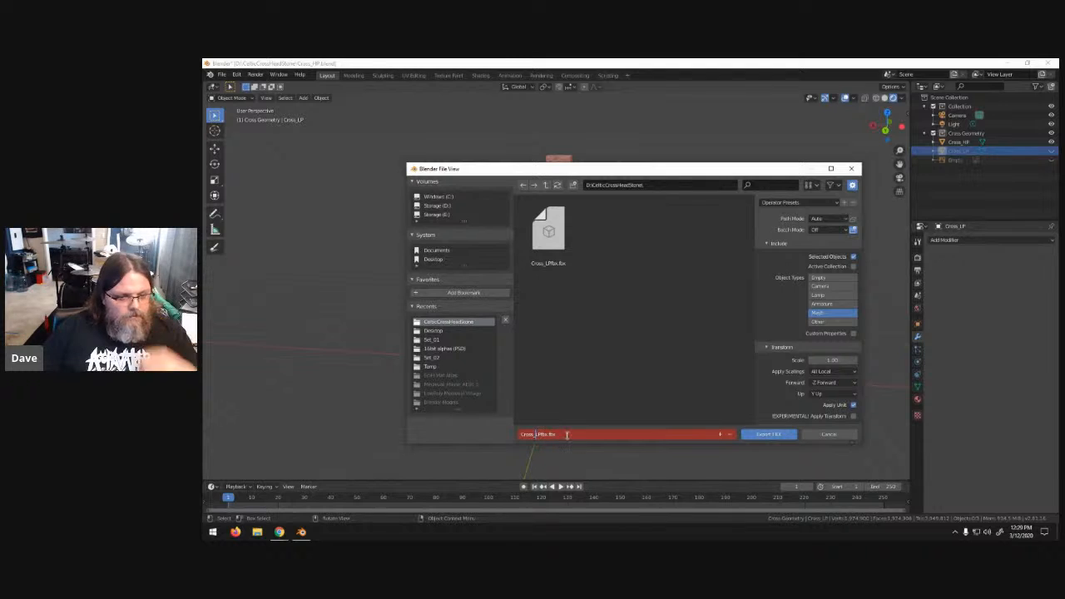
key(Delete)
key(Delete)
text(HP)
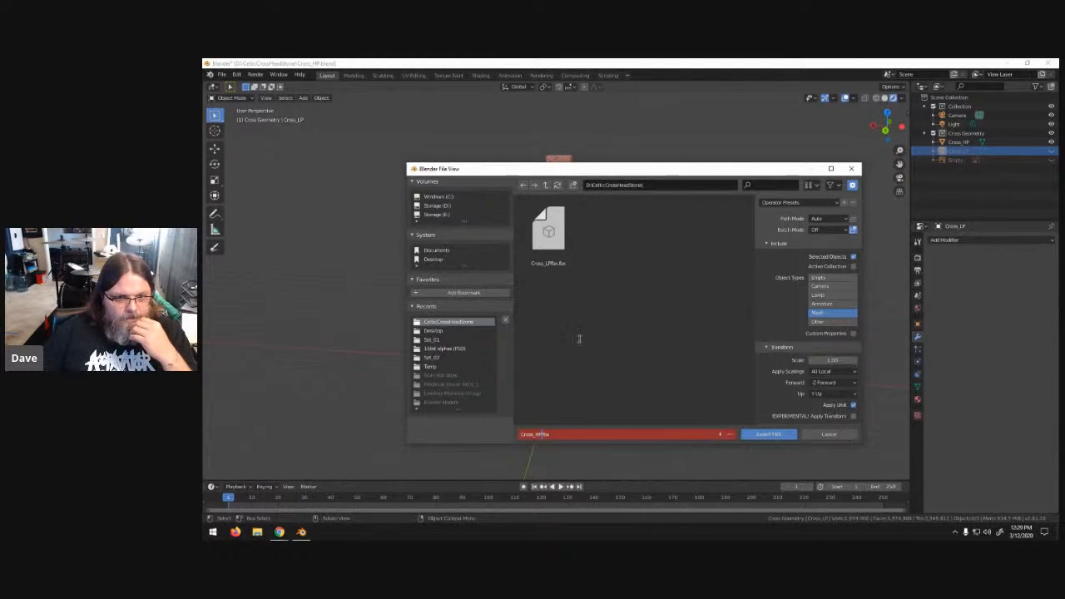
text(.)
key(Return)
click(774, 438)
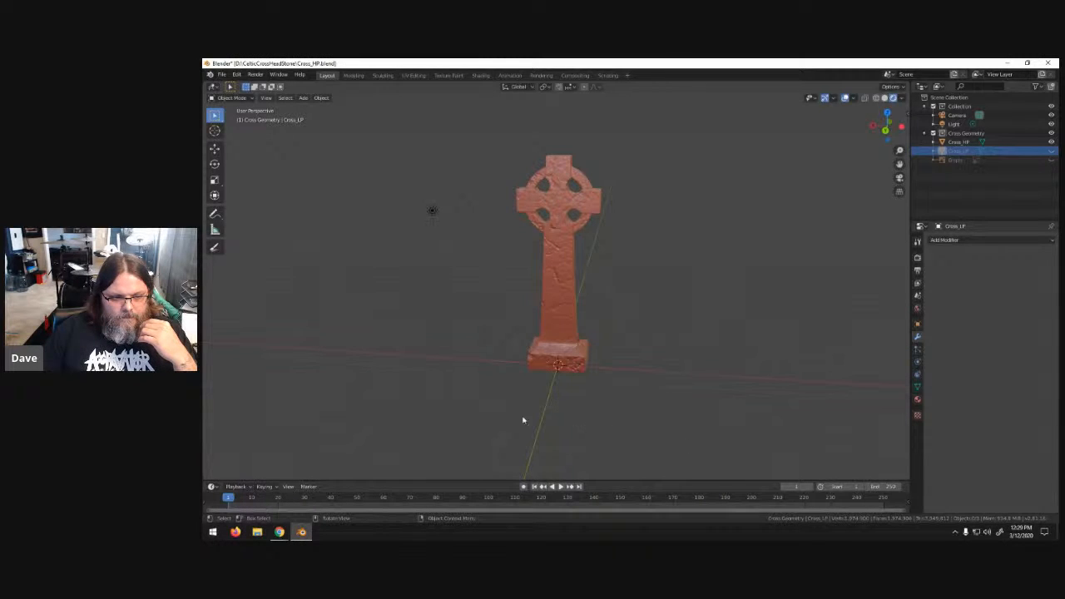
- Save the blend file and close Blender
click(221, 74)
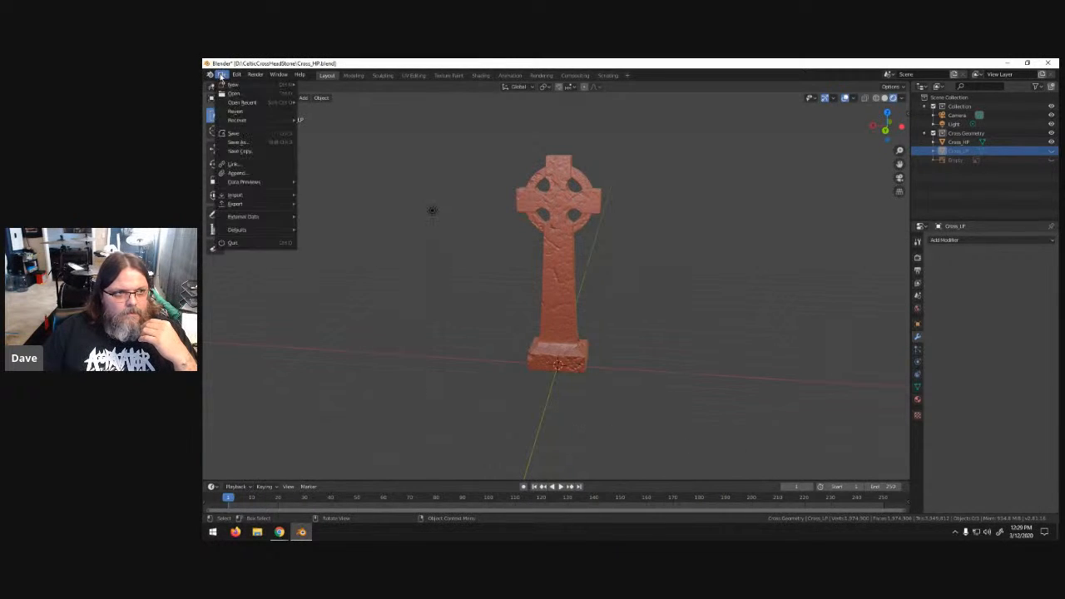
click(248, 133)
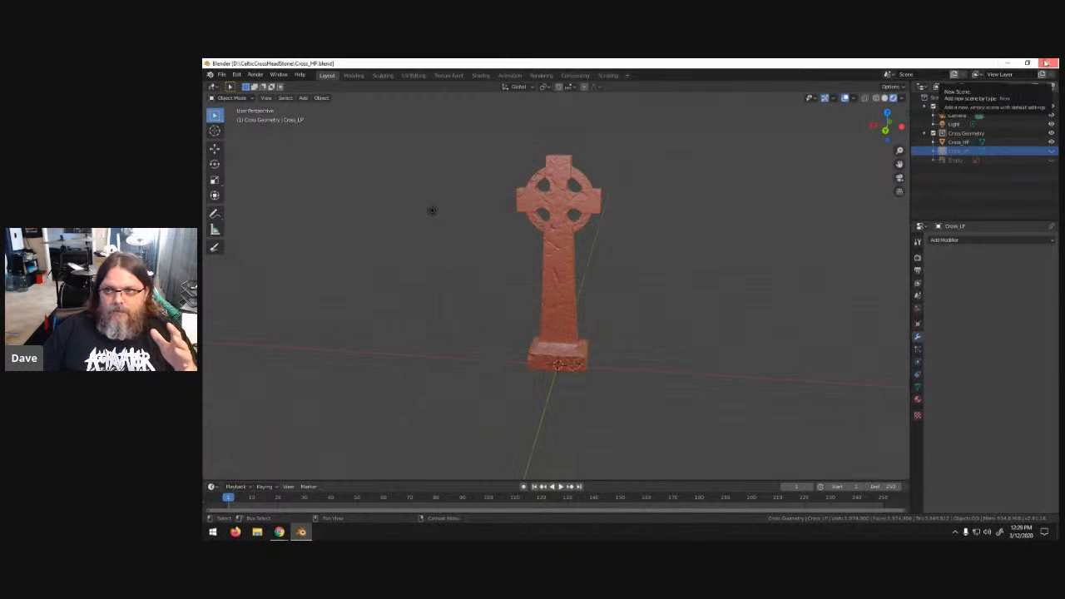
click(1048, 63)
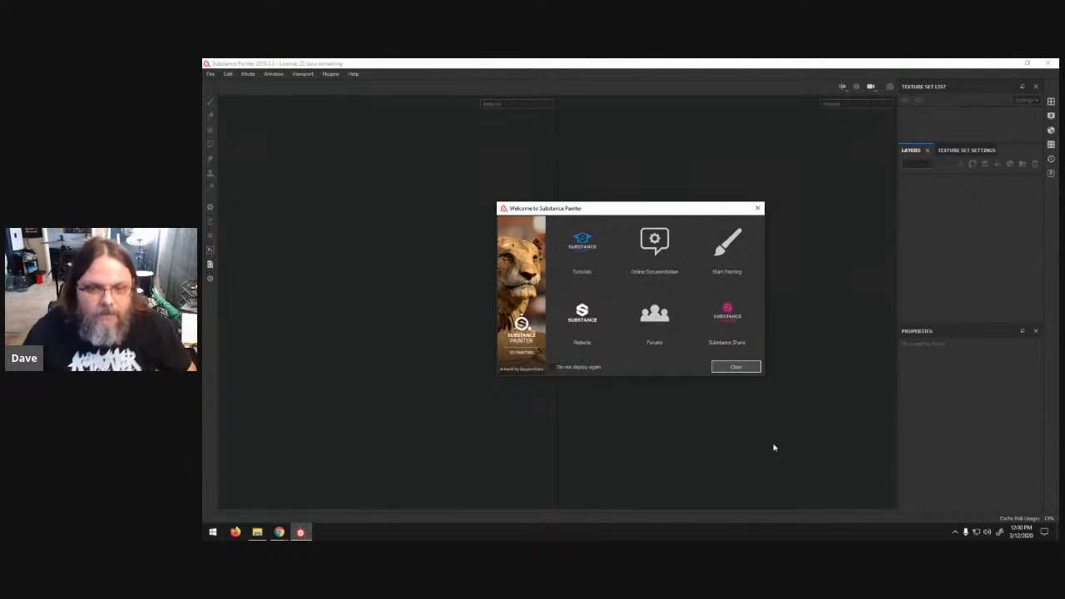
- In Substance Painter, dismiss the welcome window and create a new project from the Cross_LP mesh in CelticCrossHeadStone on drive D
click(747, 368)
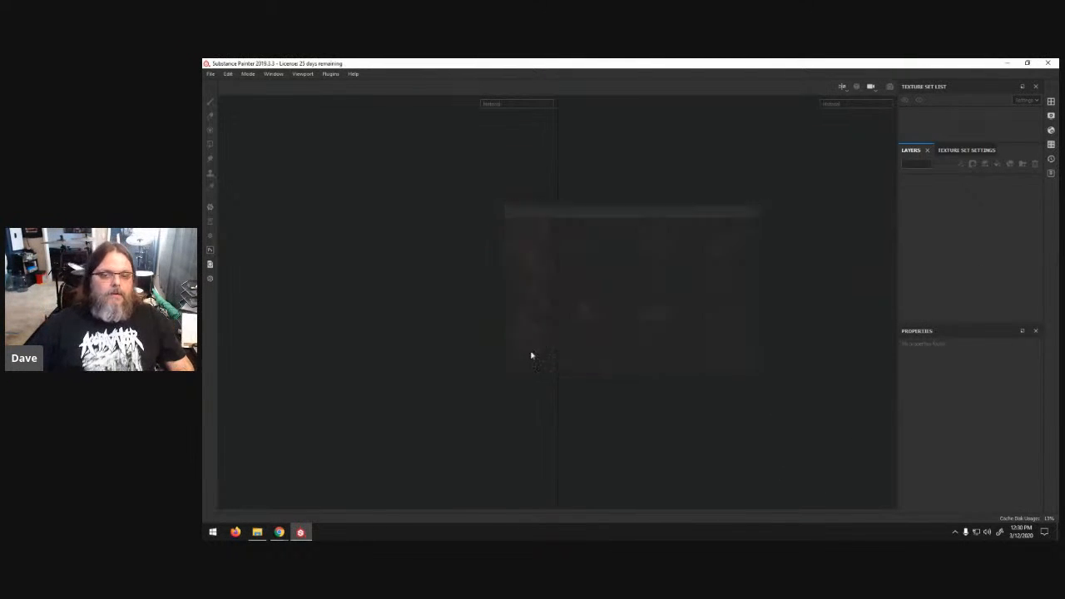
click(211, 74)
click(216, 85)
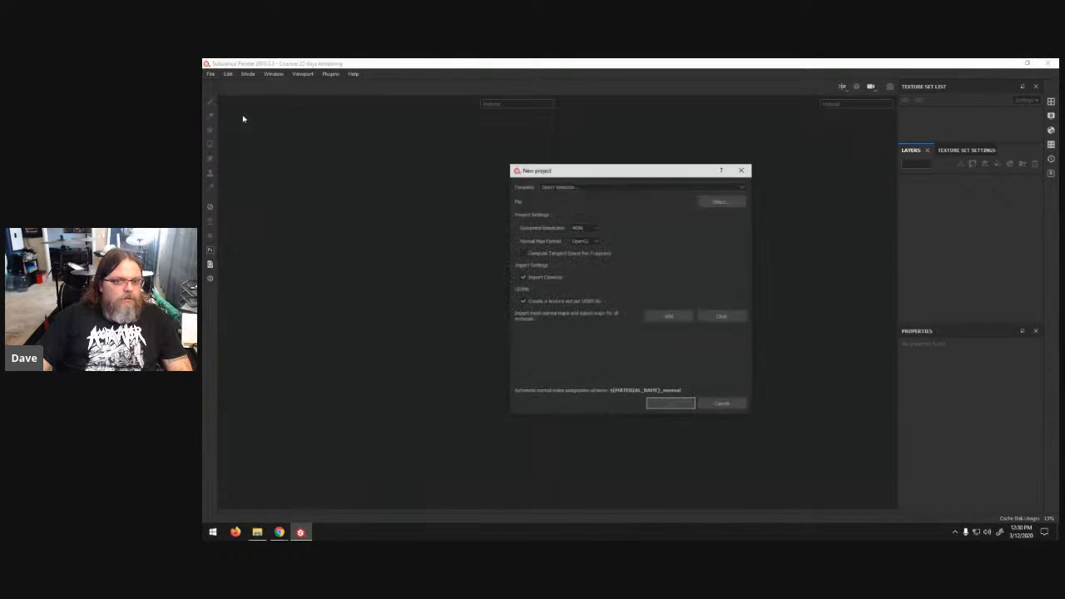
click(721, 200)
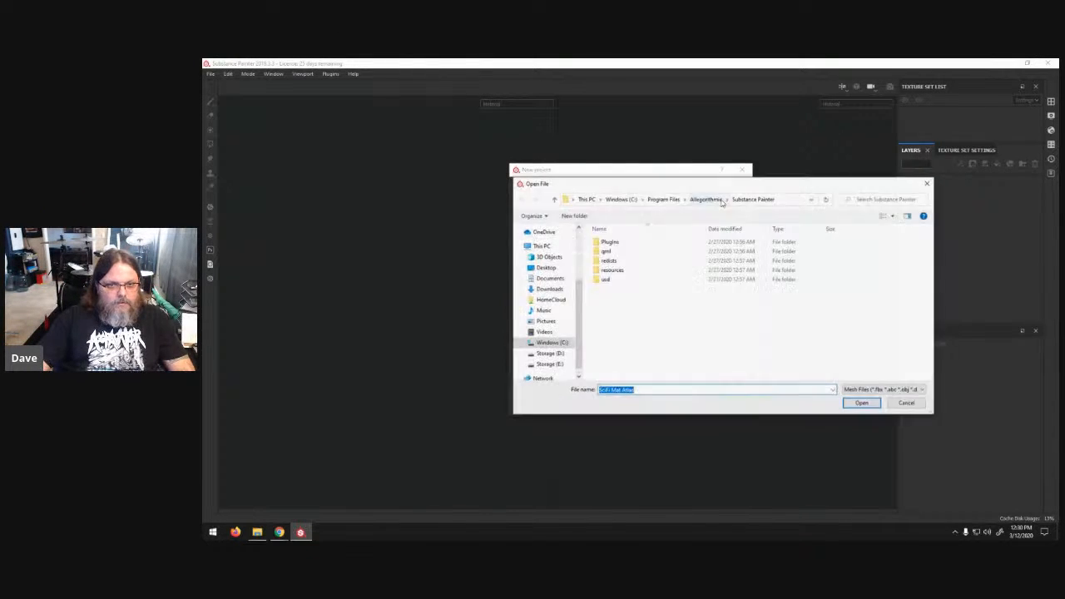
click(549, 352)
double_click(646, 243)
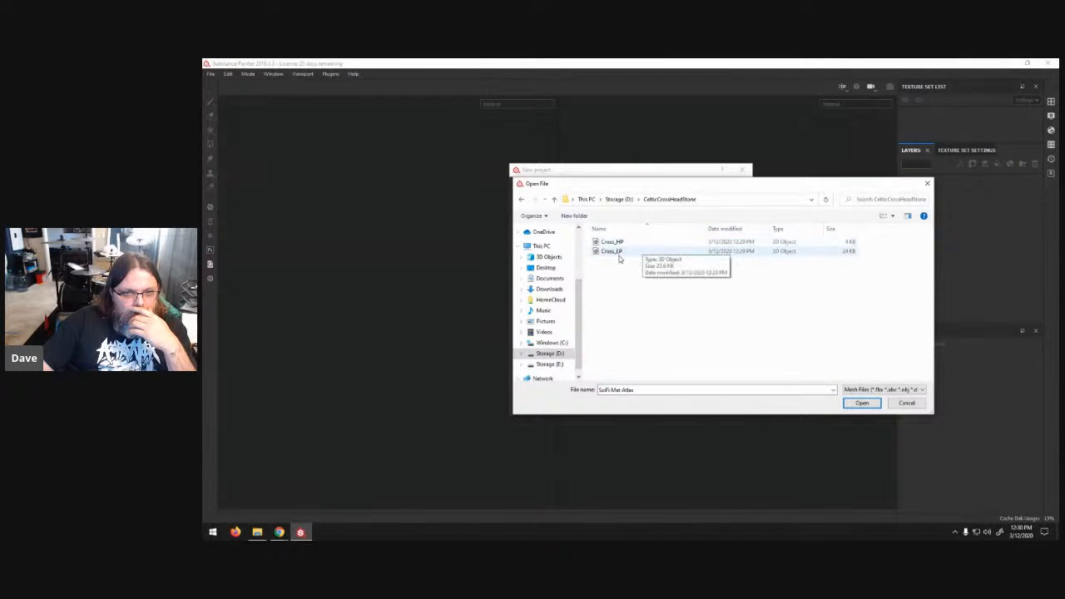
double_click(614, 251)
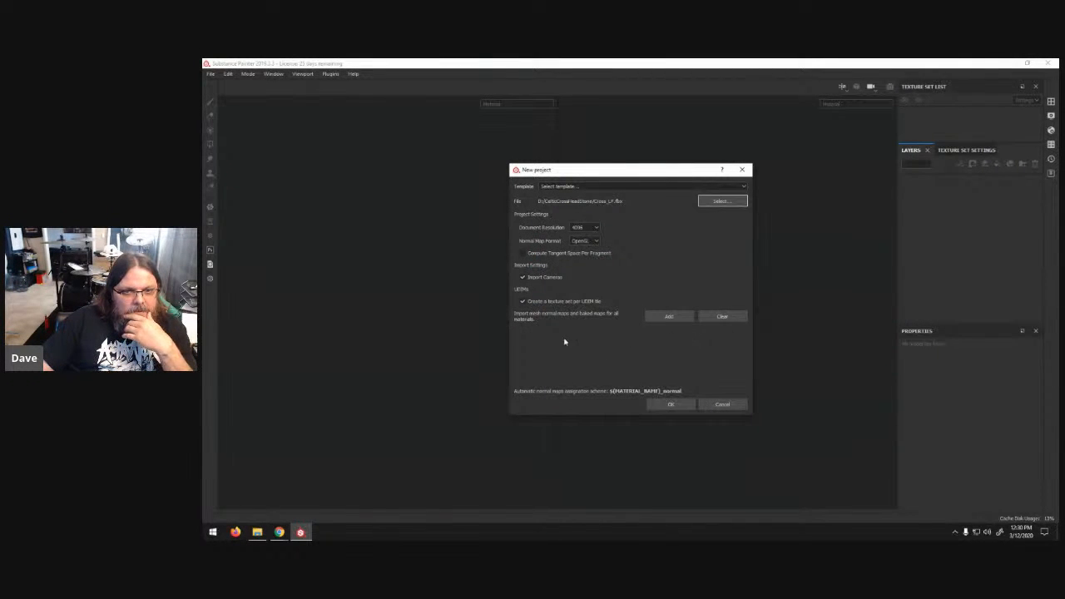
click(677, 407)
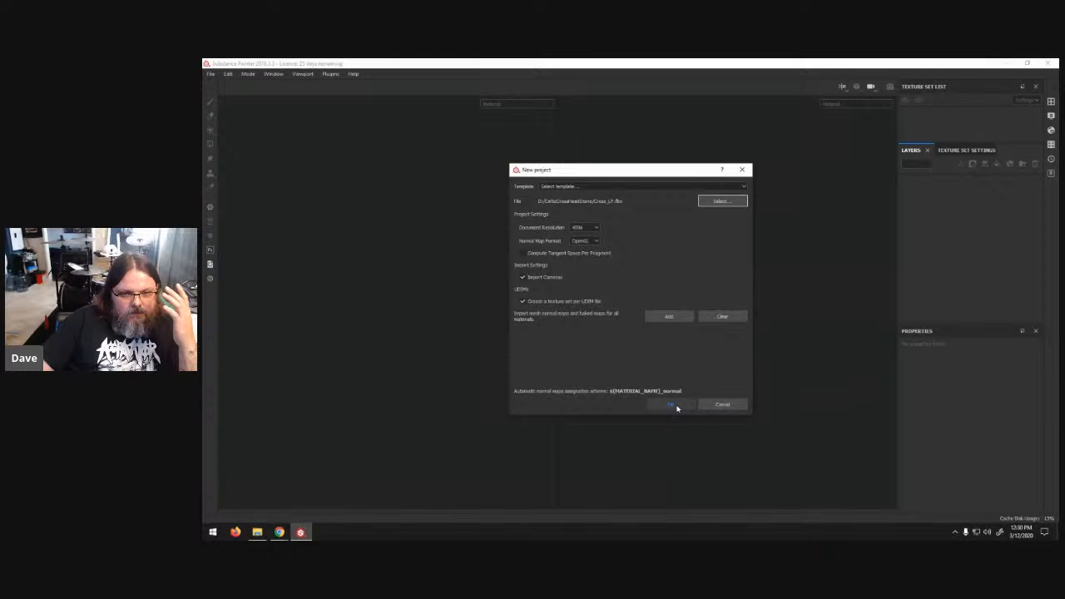
click(671, 404)
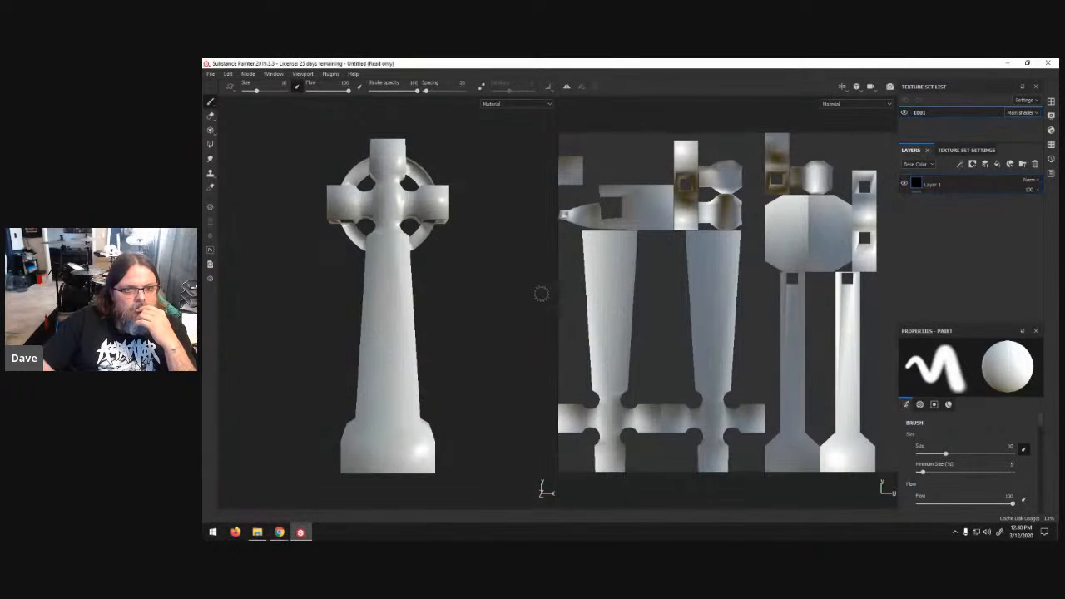
scroll(680, 290, up, 1)
scroll(680, 287, down, 2)
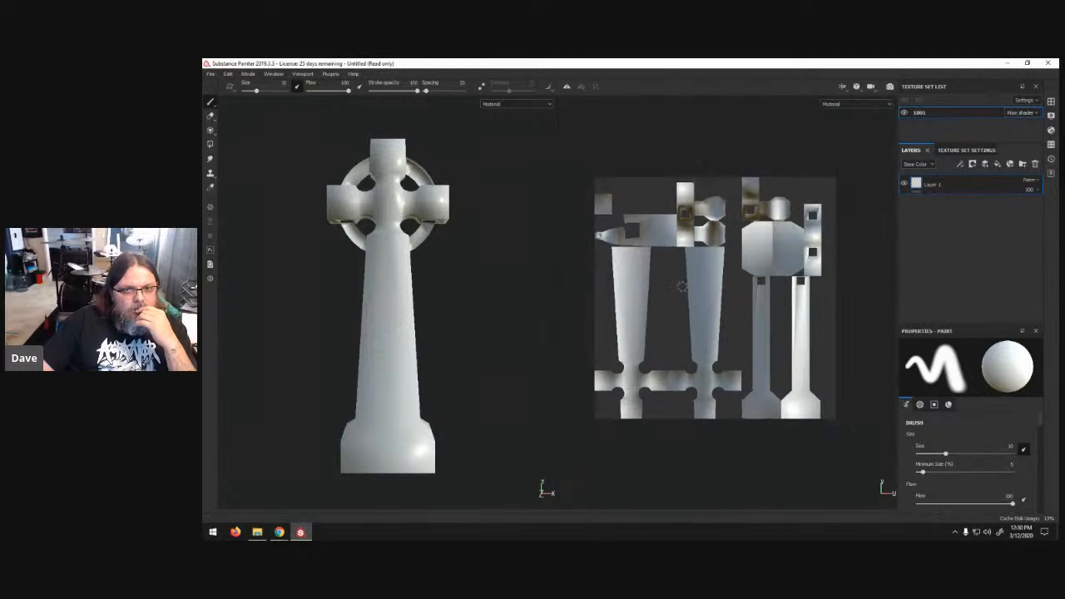
scroll(680, 286, up, 1)
scroll(476, 275, up, 1)
scroll(445, 259, down, 1)
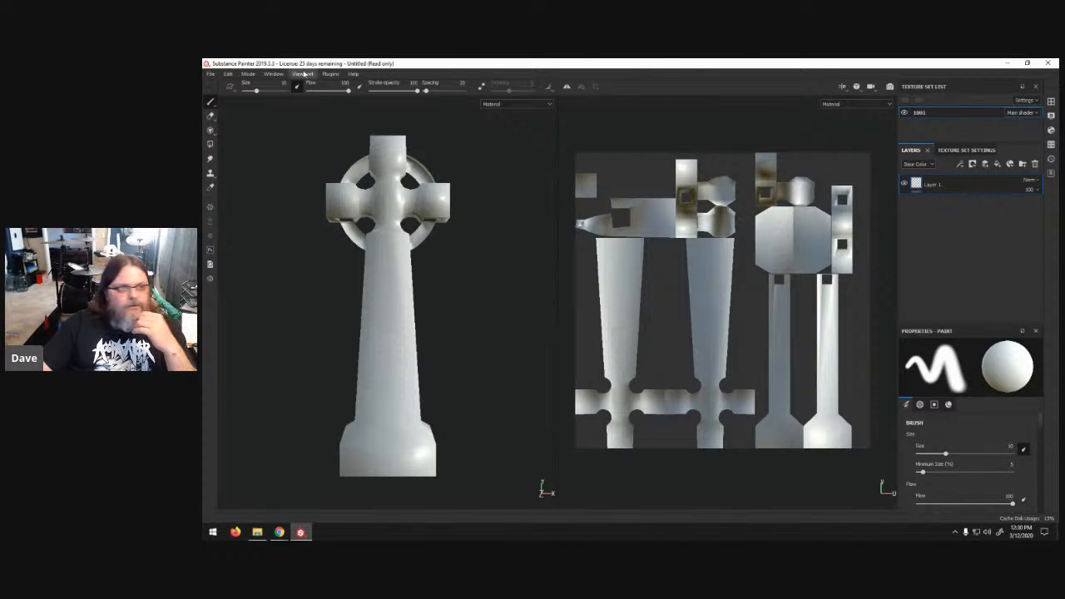
- Open the mesh map baking settings and add Cross_HP as the high definition mesh
click(249, 75)
click(228, 74)
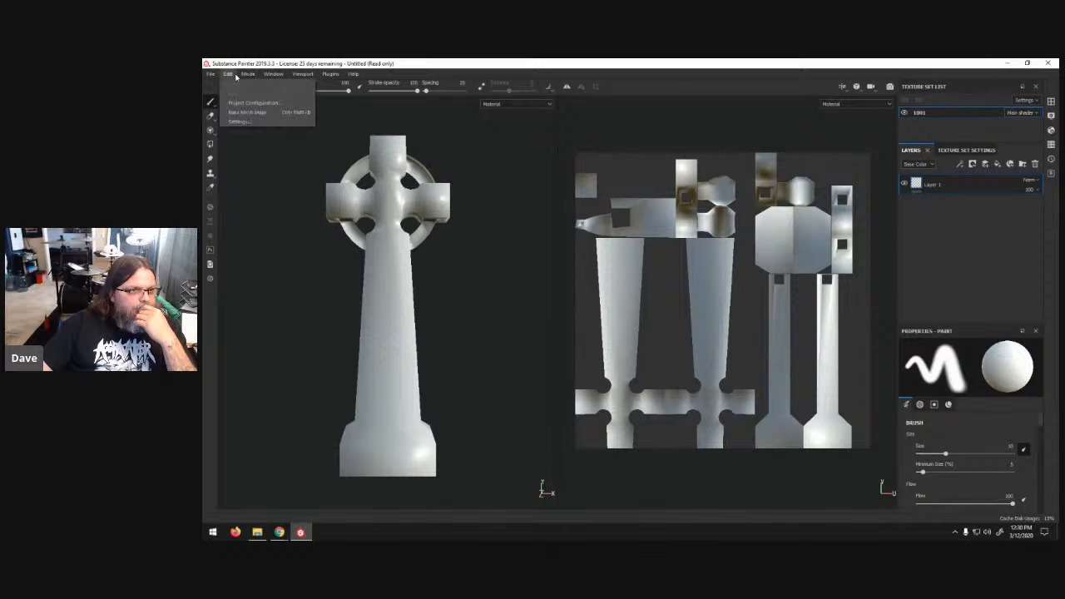
click(247, 113)
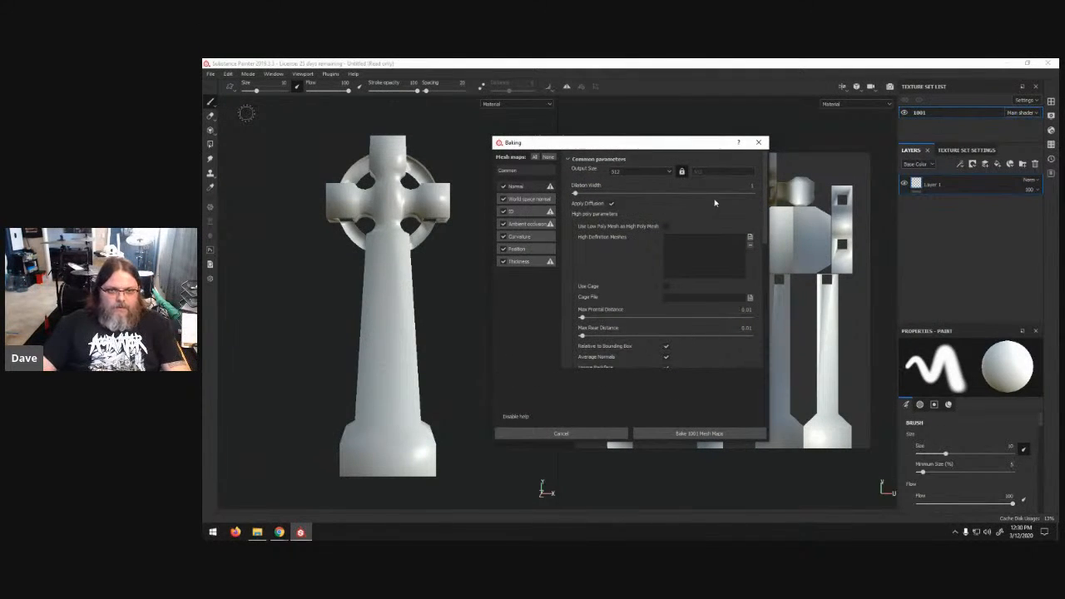
click(750, 237)
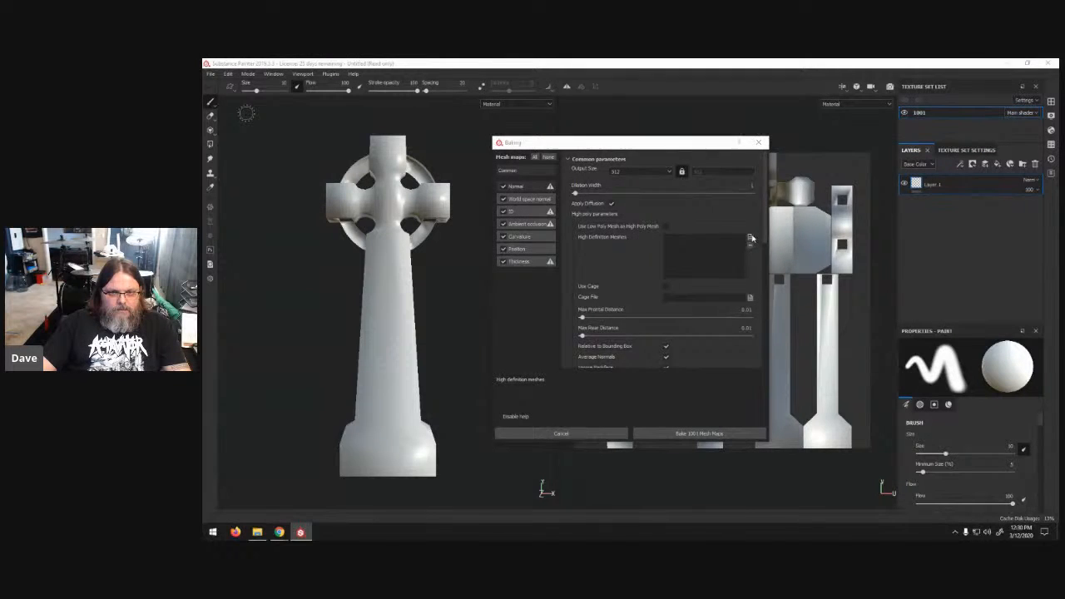
double_click(594, 214)
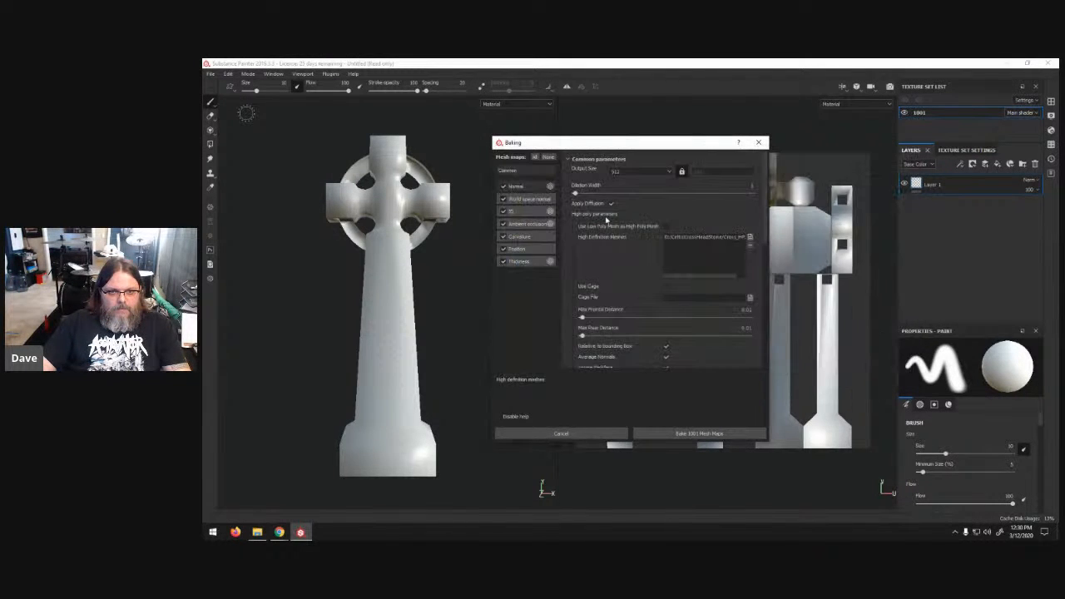
- Set both the max frontal and max rear distance to 0.04, bake the 1001 mesh maps, and dismiss the baking report
scroll(634, 302, down, 2)
scroll(634, 302, down, 1)
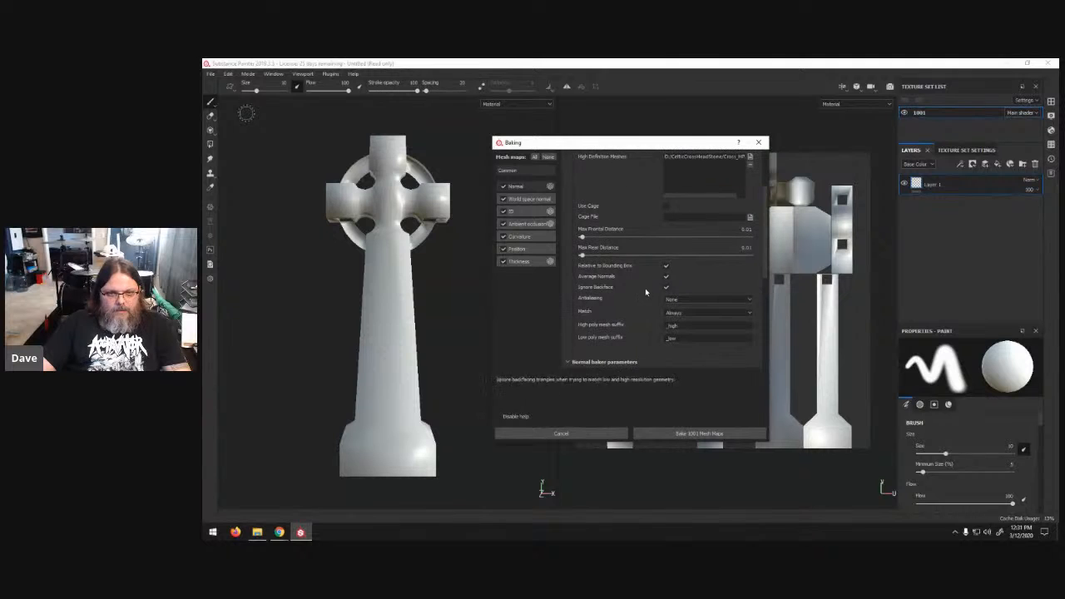
drag(583, 238, 589, 258)
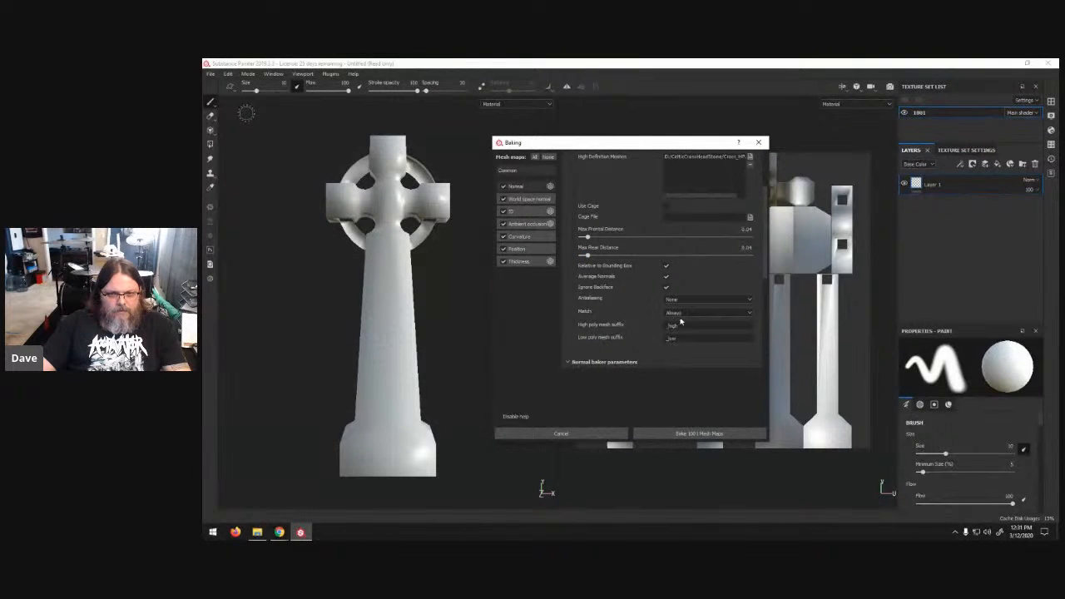
click(707, 434)
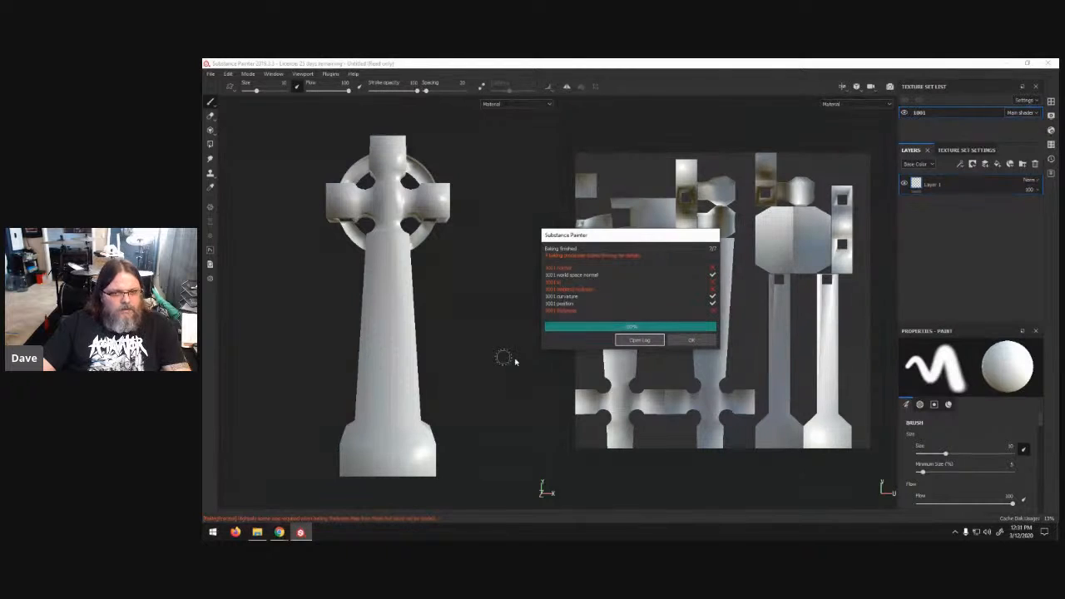
click(691, 340)
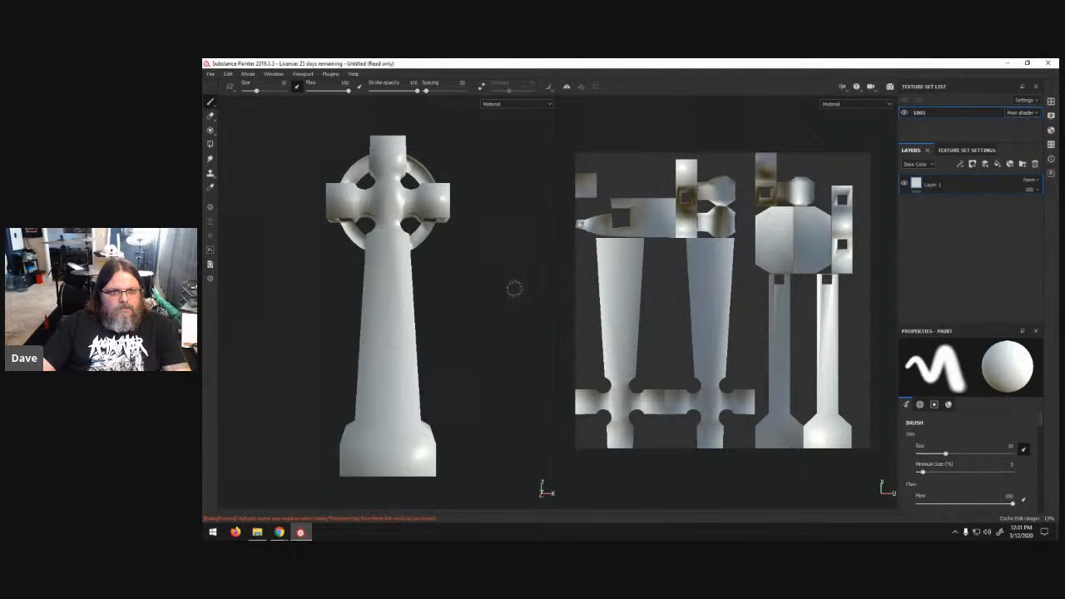
- Inspect the cross in the Normal channel, Base Color channel and baked Normal mesh map views, and return to the Material view
click(547, 105)
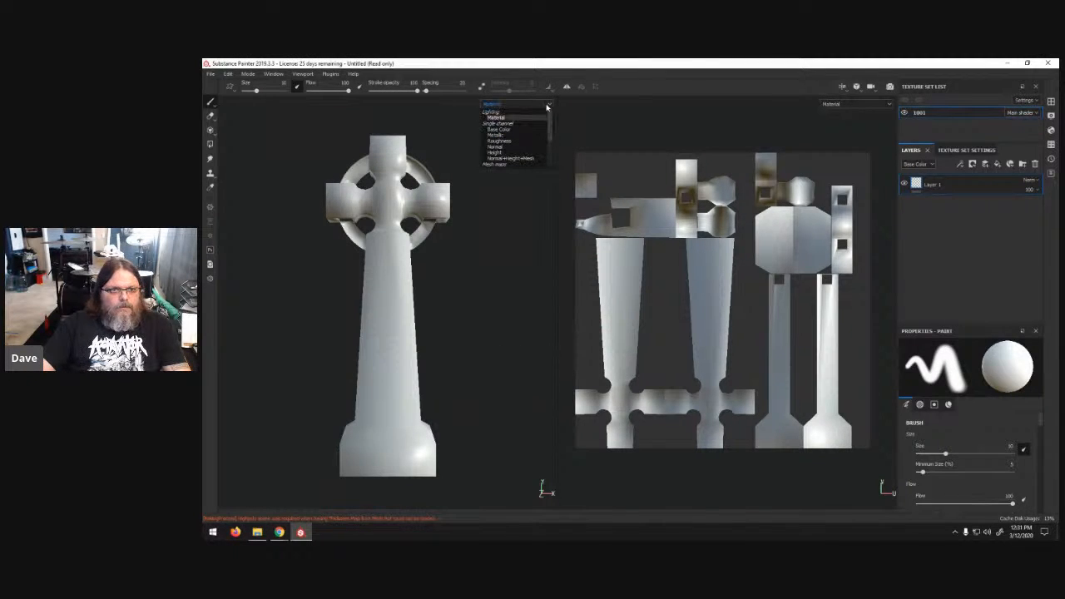
click(498, 147)
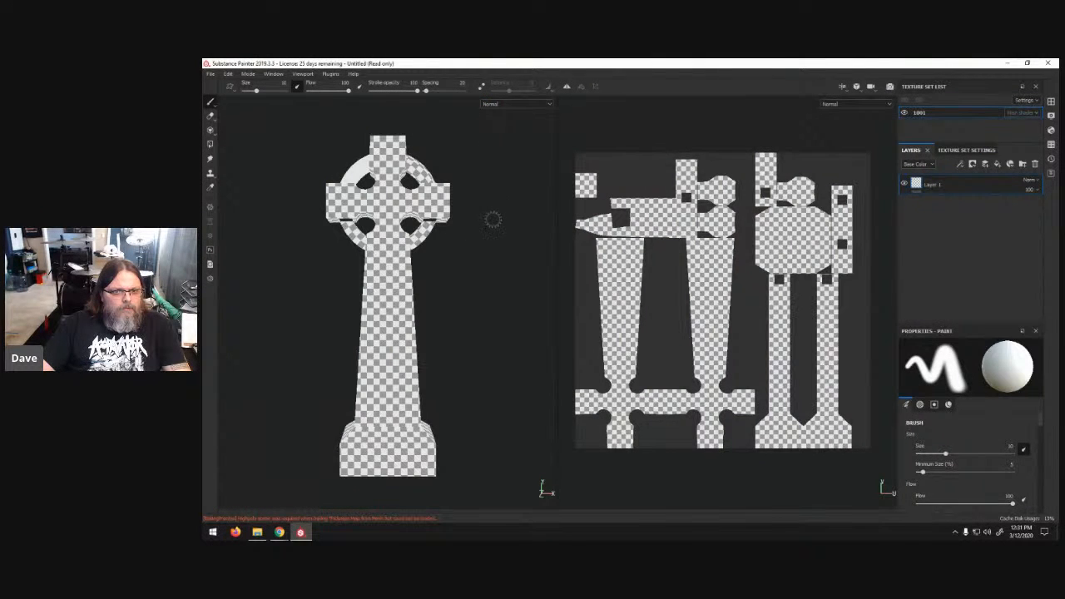
click(539, 105)
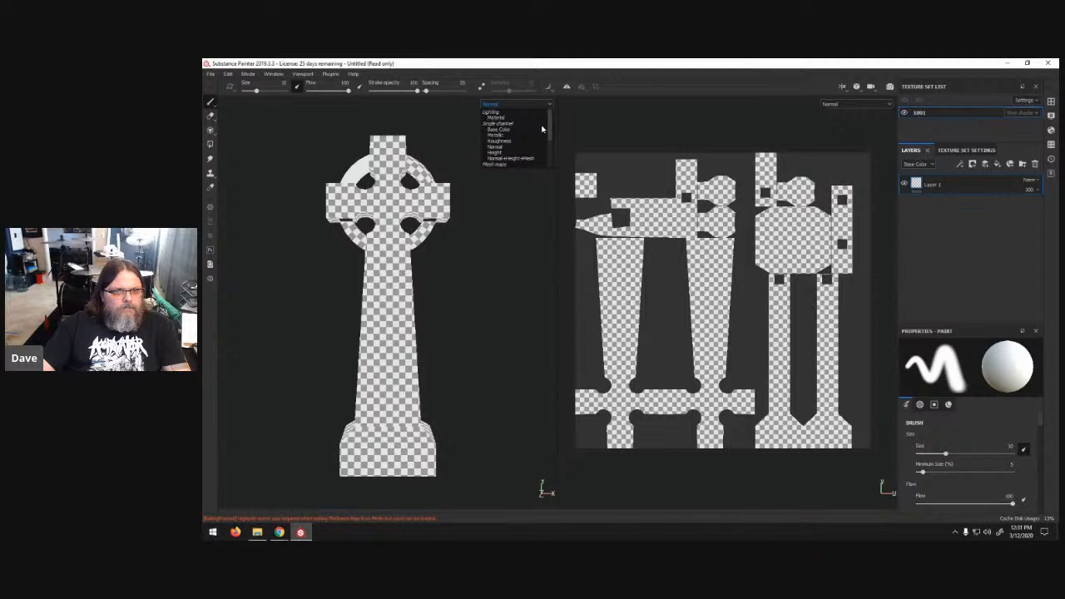
click(540, 129)
click(549, 104)
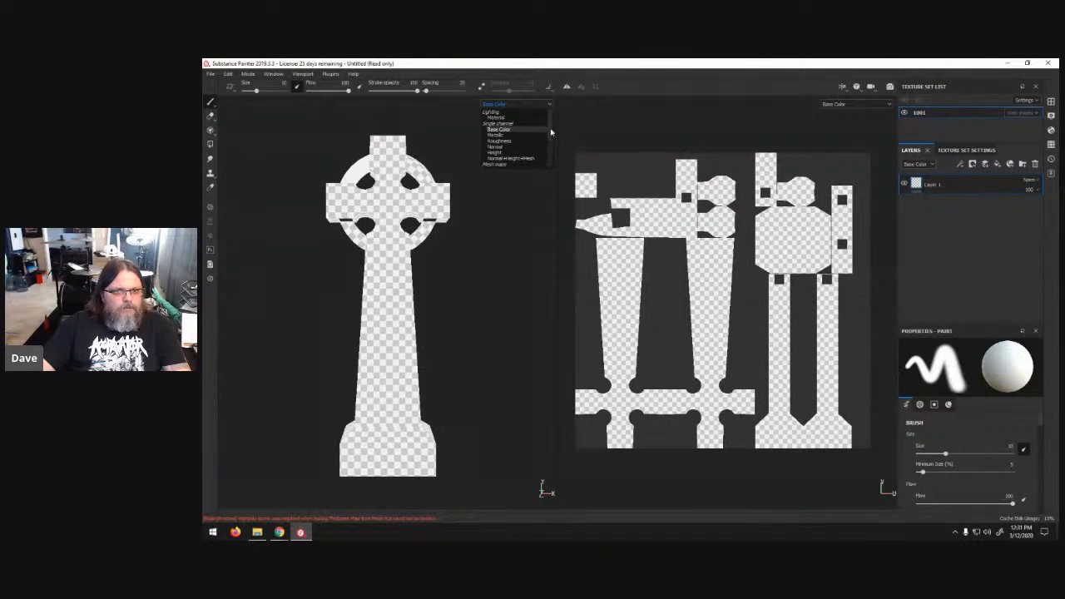
click(508, 134)
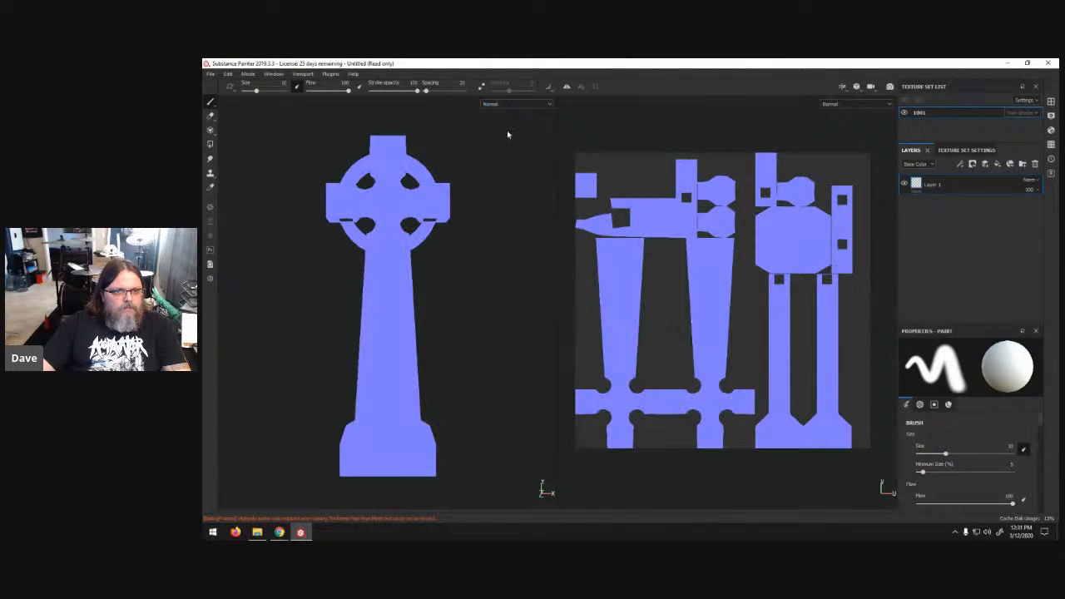
click(545, 106)
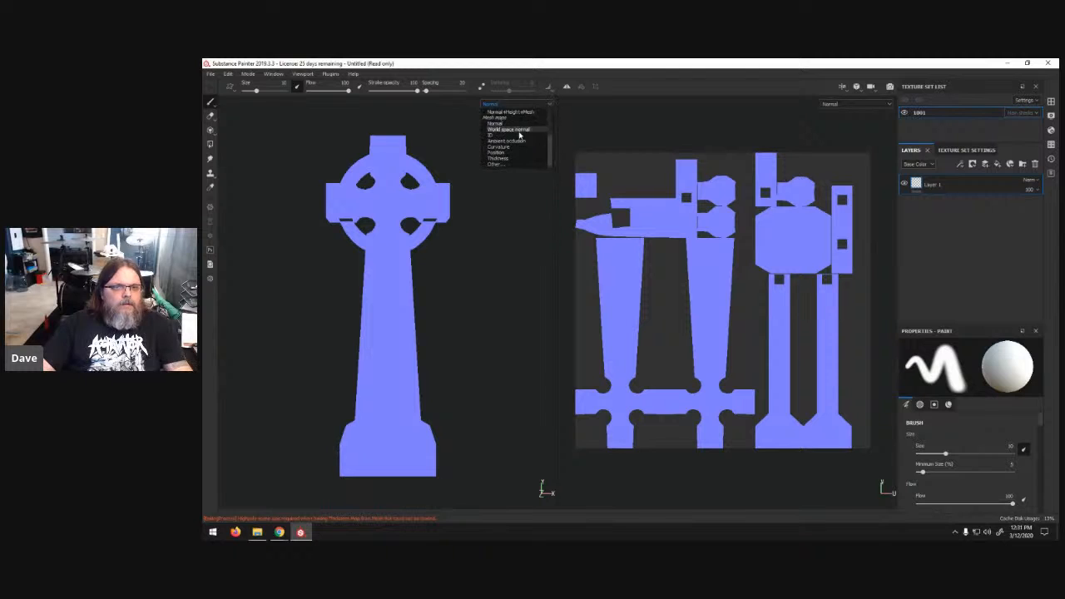
click(495, 117)
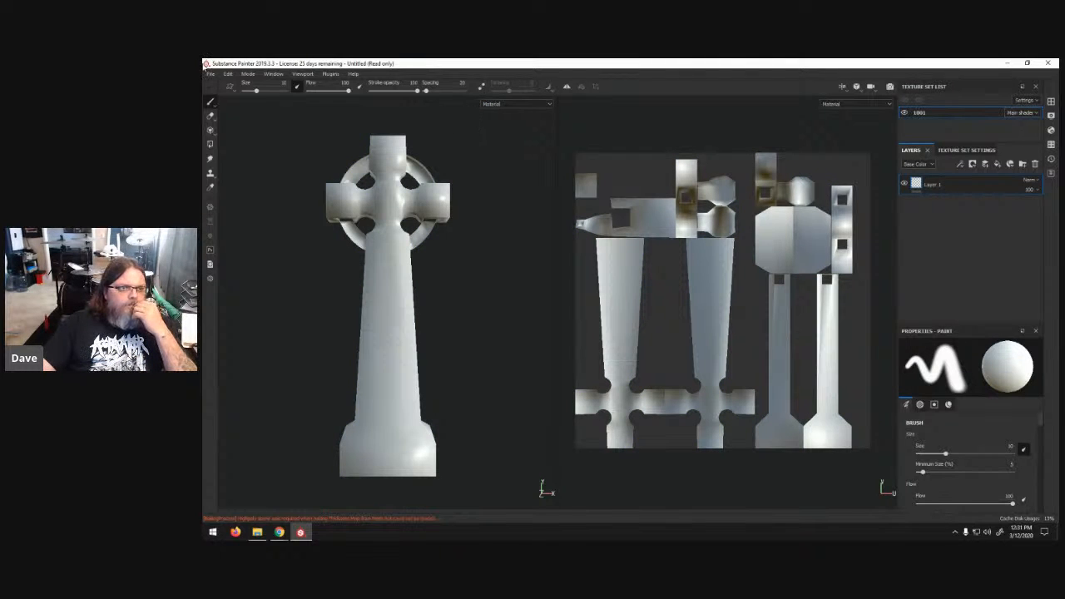
- In the mesh map baking settings, disable world space normal, ID, ambient occlusion, curvature, position and thickness, leaving only Normal enabled
click(230, 76)
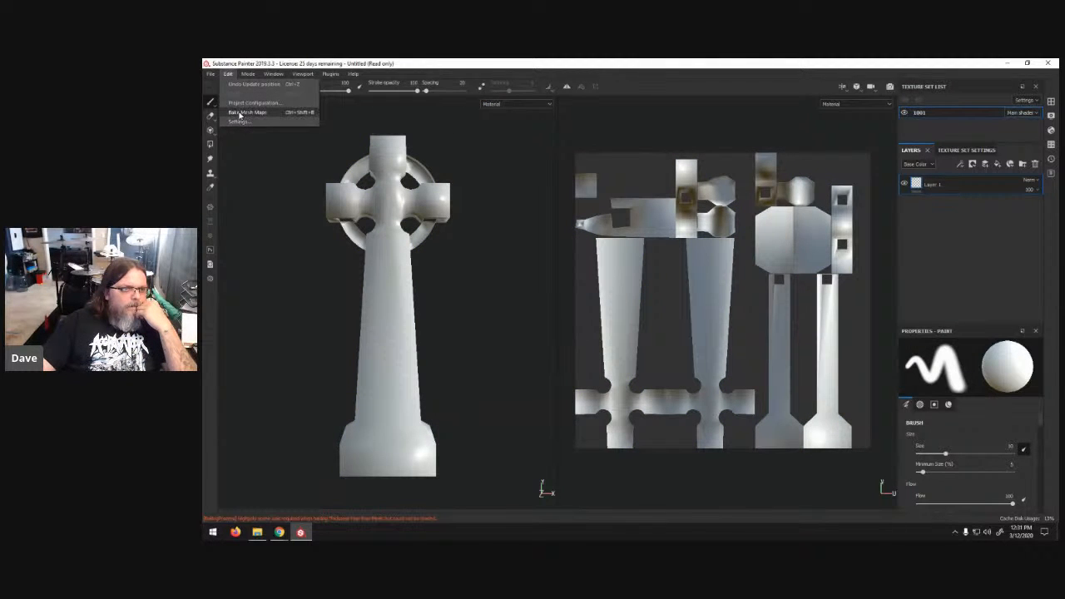
click(244, 112)
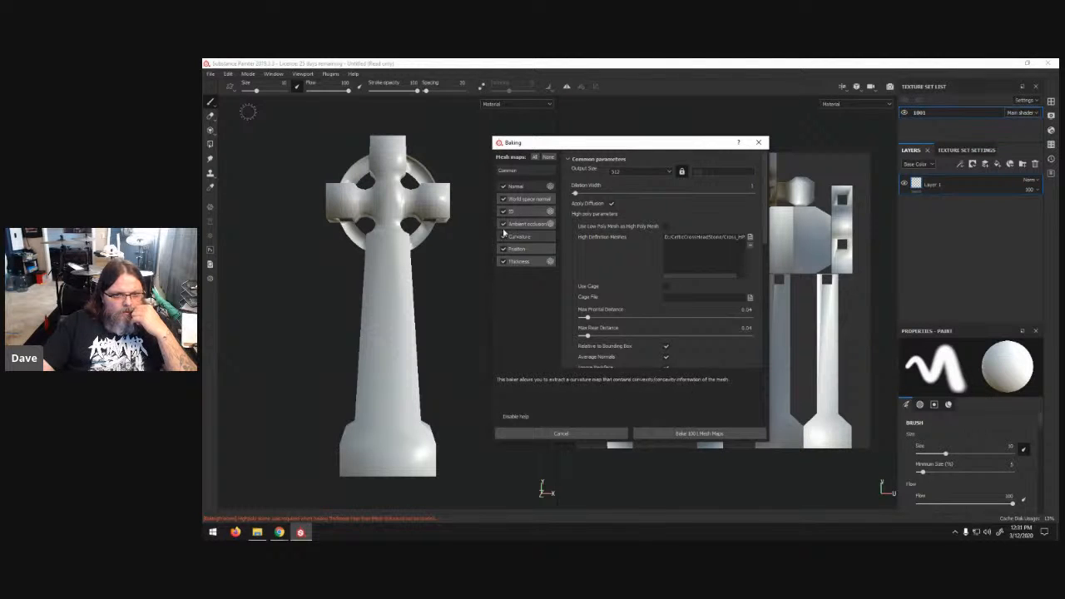
click(503, 212)
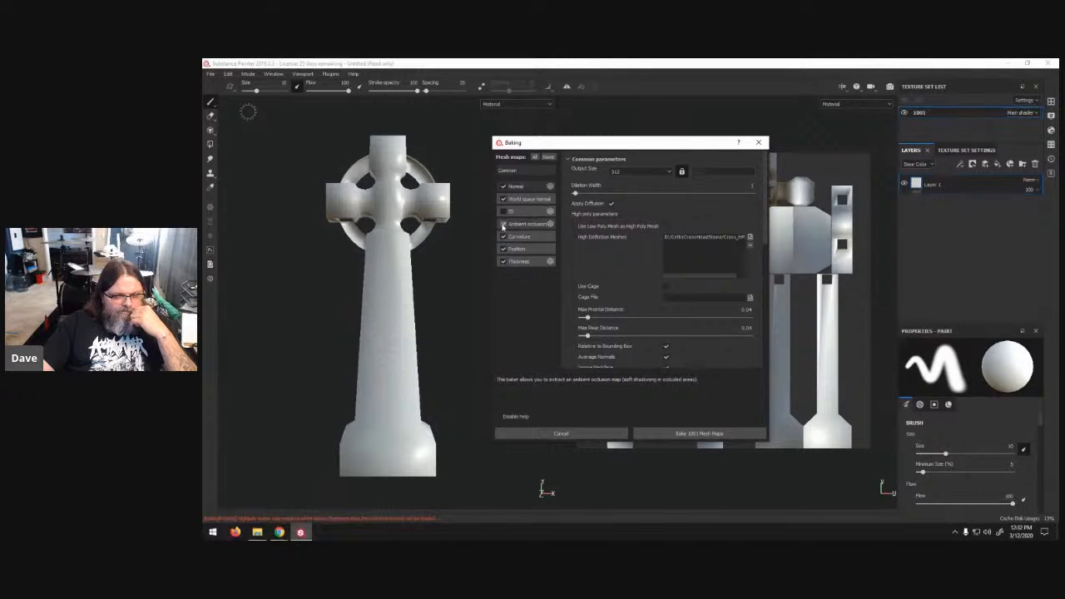
click(503, 237)
click(503, 249)
click(504, 261)
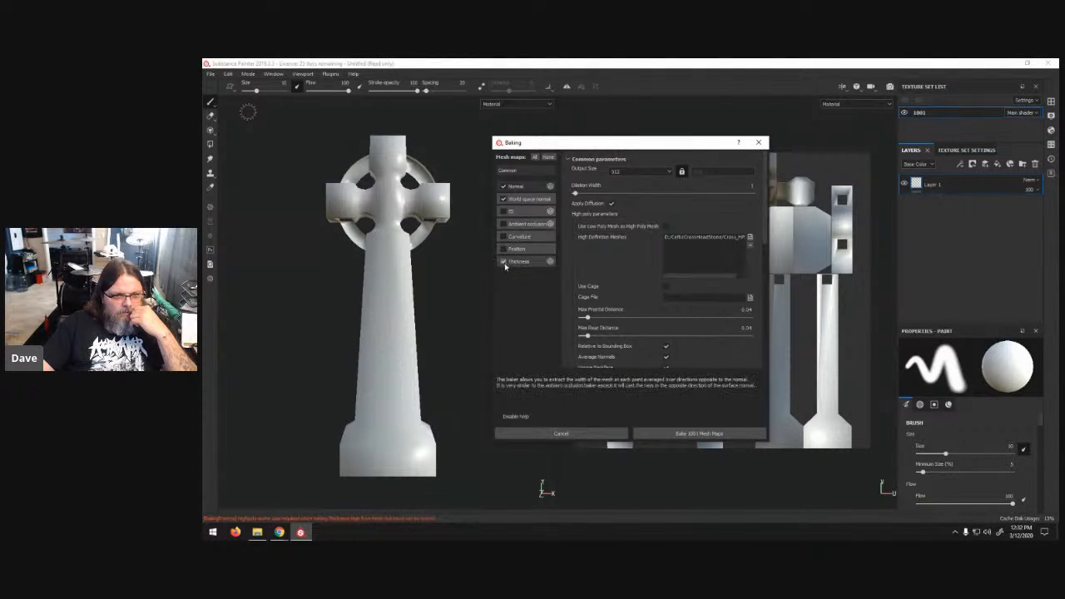
click(508, 198)
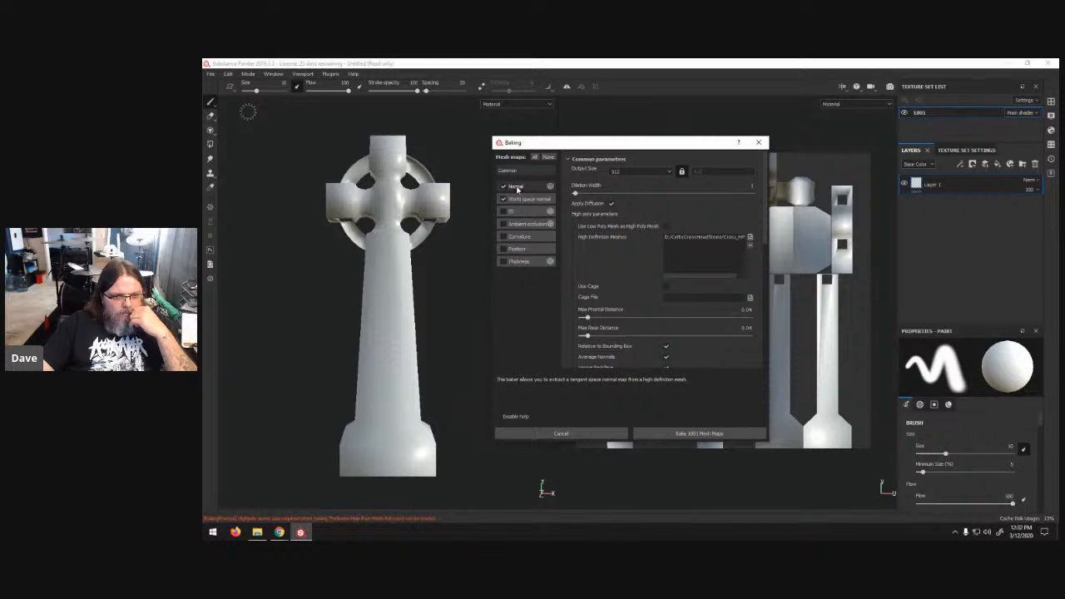
click(503, 199)
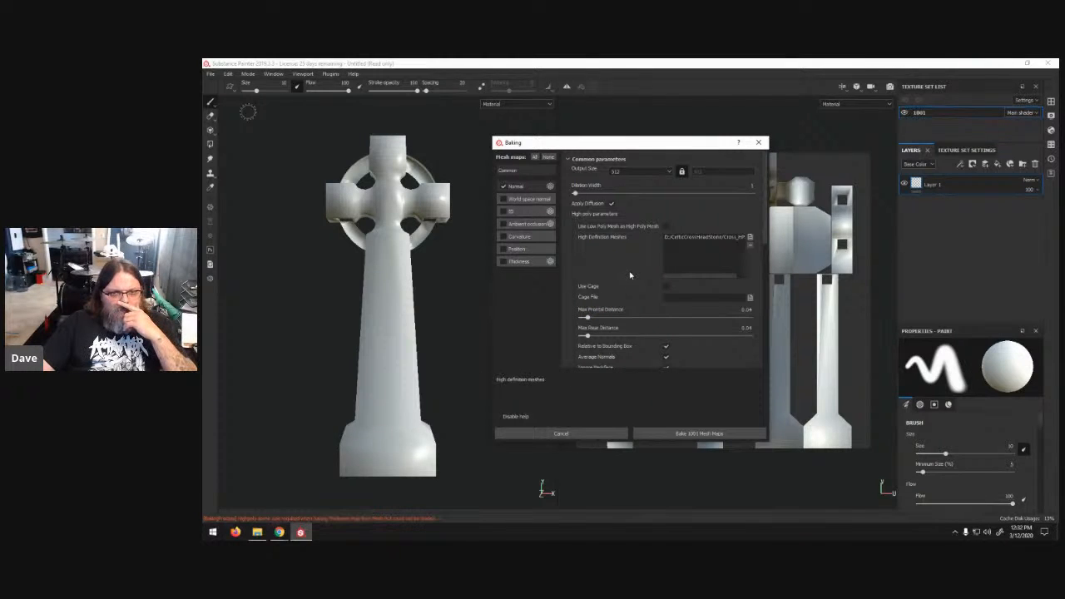
- Set the bake output size to 4096 and expand the normal baker parameters
click(643, 171)
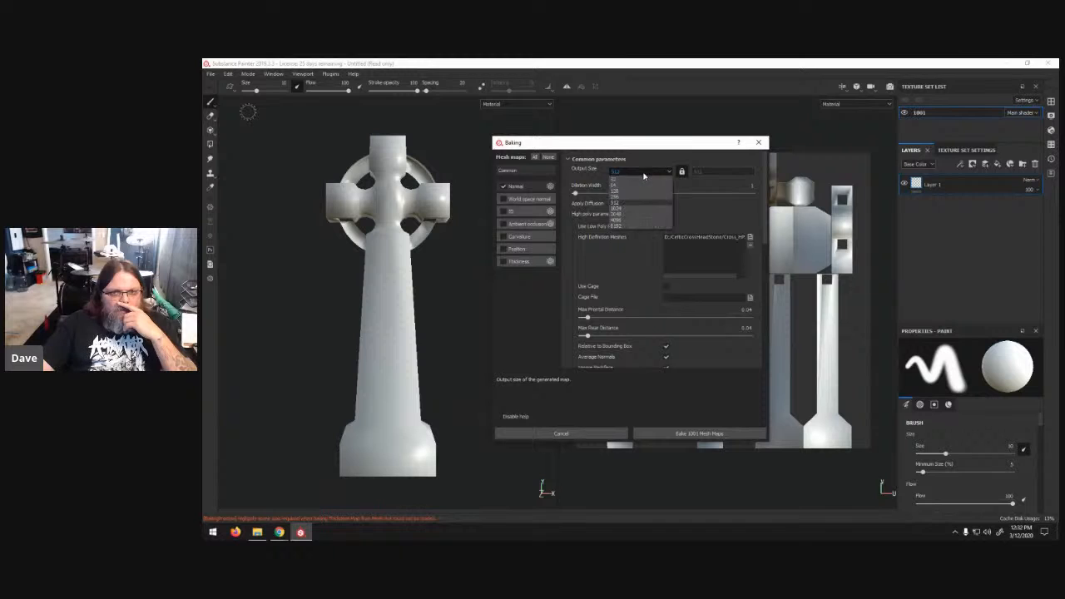
click(616, 221)
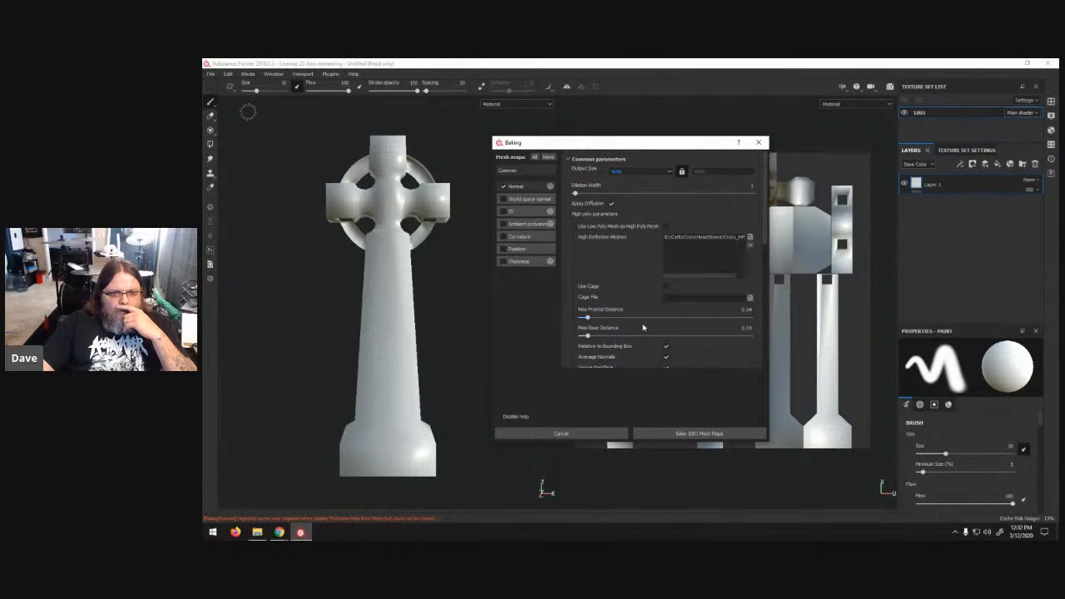
scroll(626, 270, down, 3)
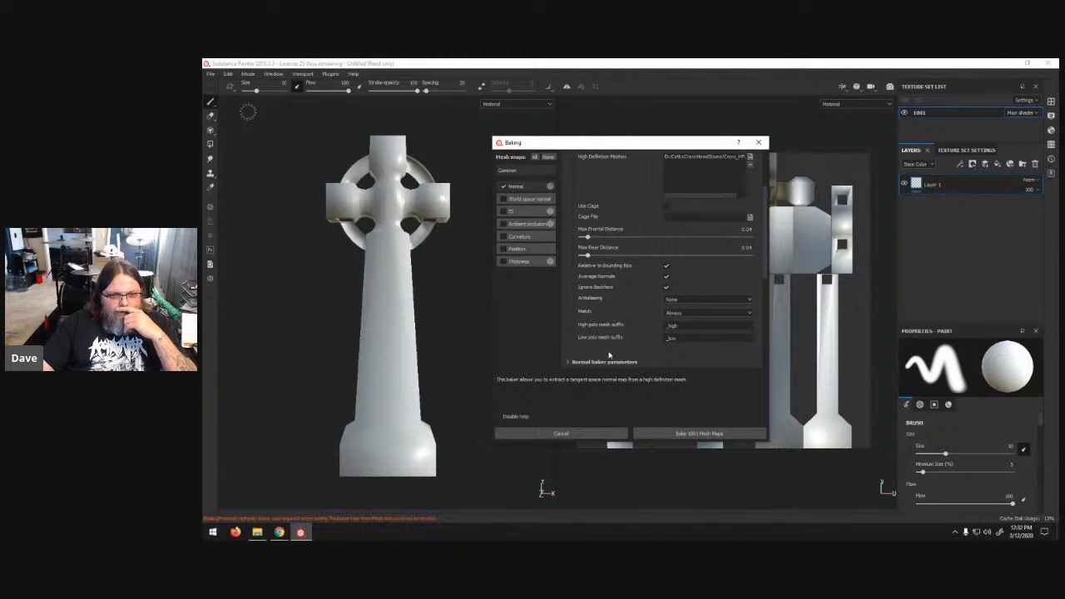
scroll(609, 352, down, 1)
click(573, 336)
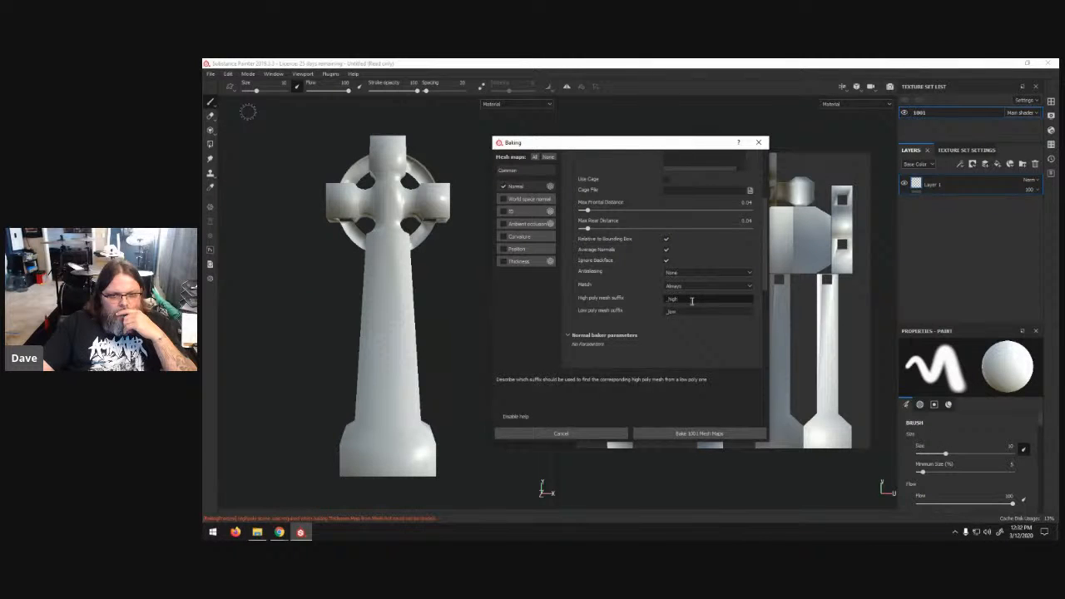
- Set the high poly mesh suffix to _HP and the low poly mesh suffix to _LP
scroll(654, 287, up, 3)
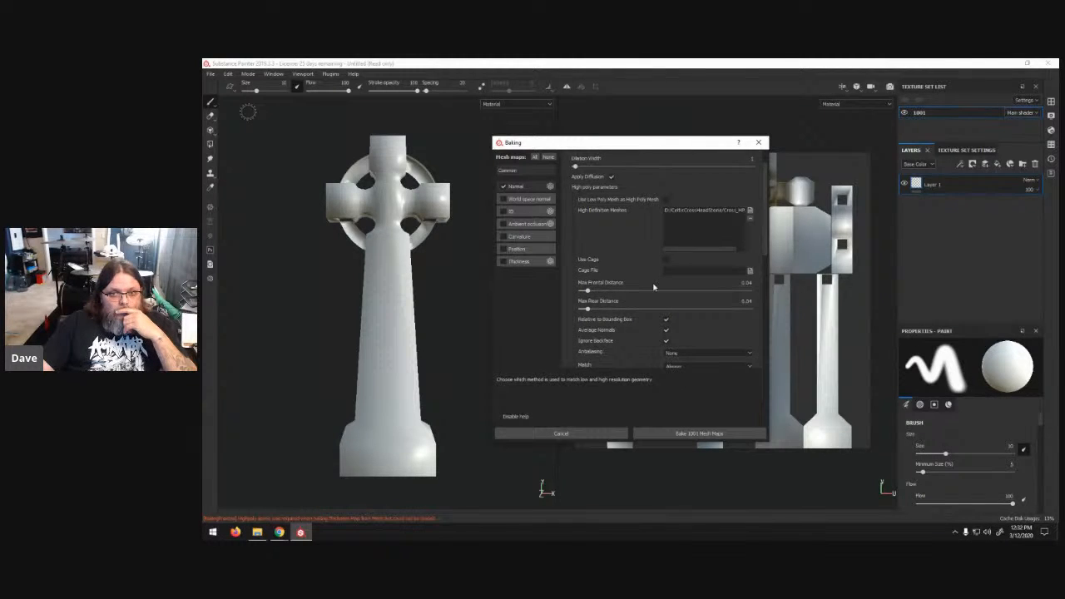
scroll(654, 287, down, 3)
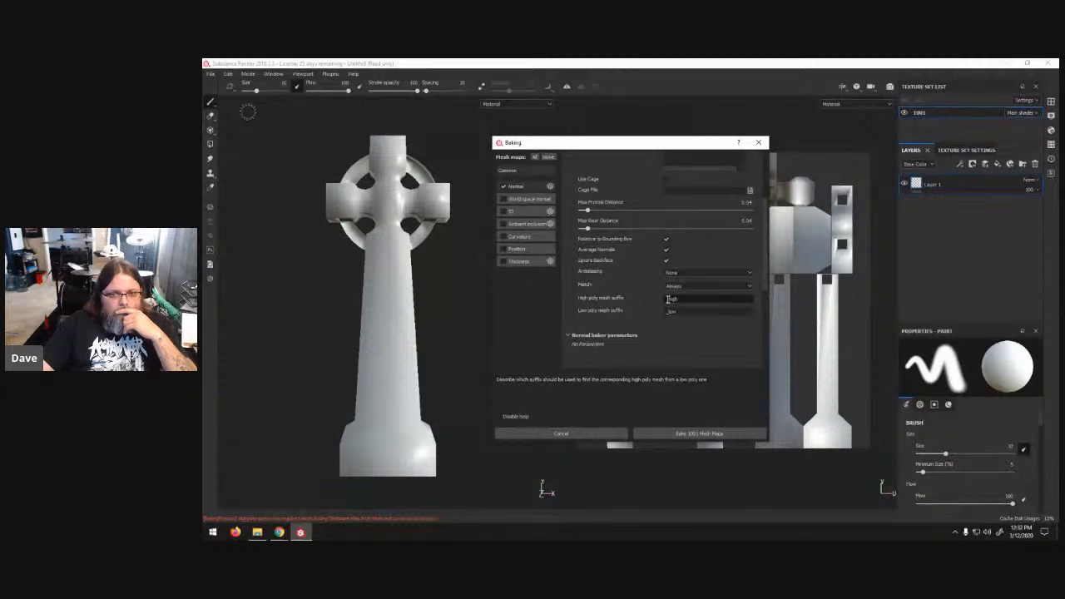
drag(669, 299, 680, 299)
text(hp)
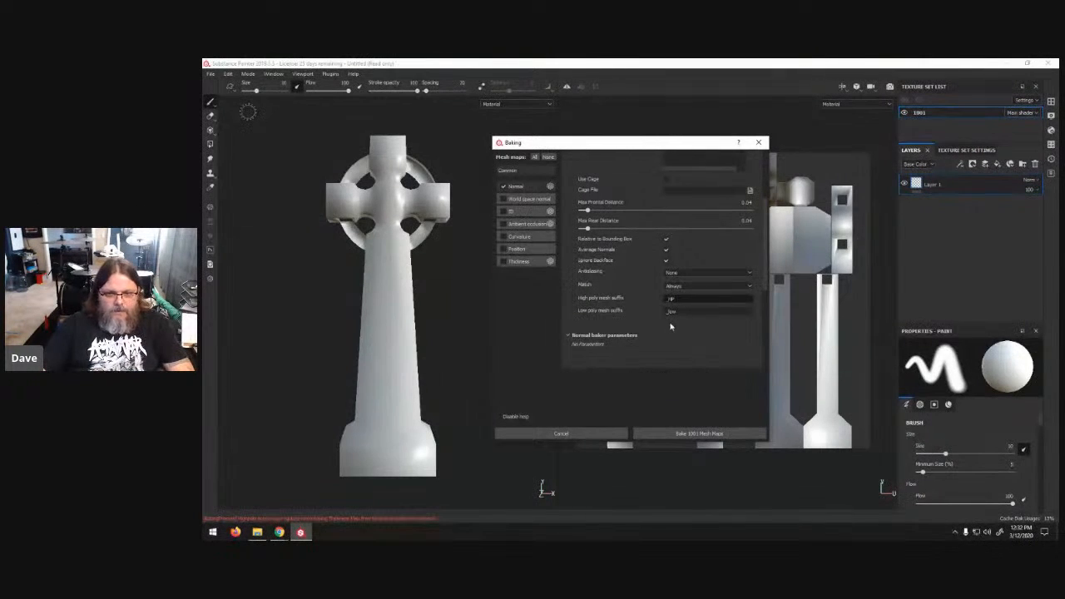
drag(678, 311, 668, 312)
text(lp)
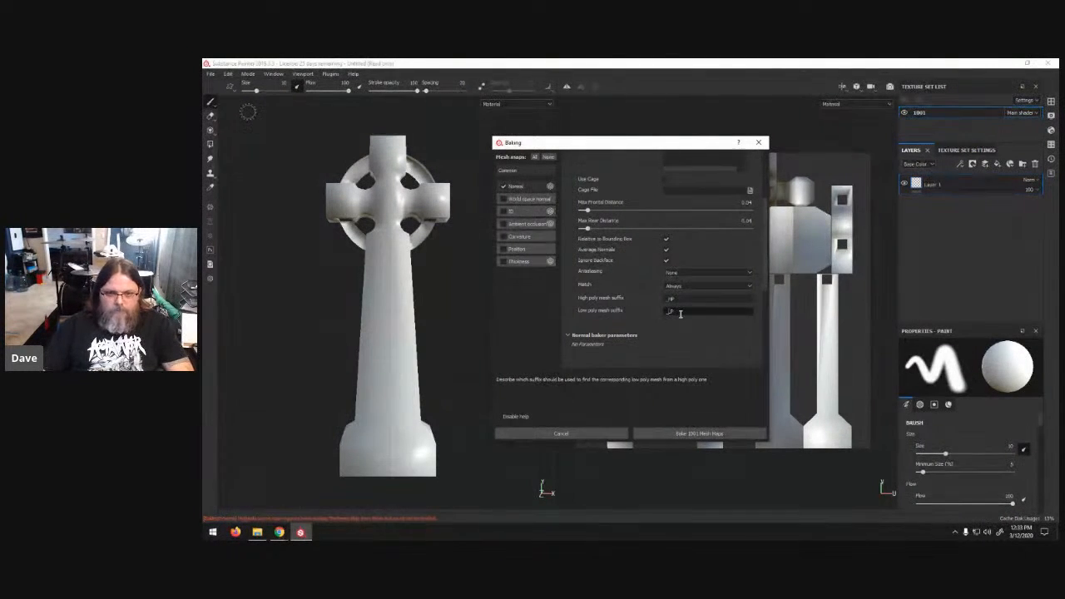
- Try to bake the 1001 normal map, and check the baking log for the cause of any errors
click(699, 434)
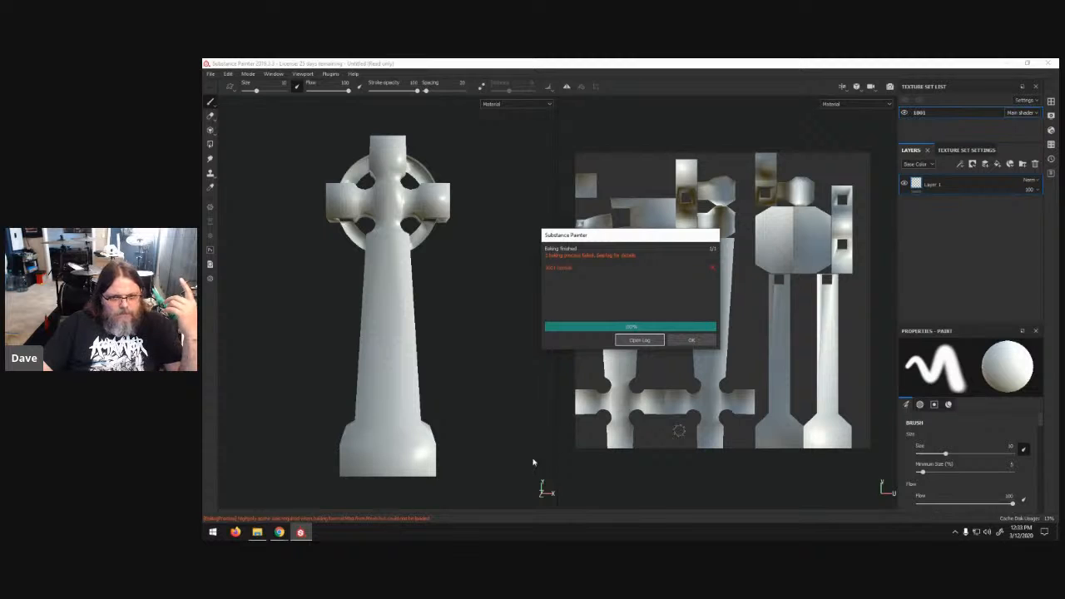
click(645, 341)
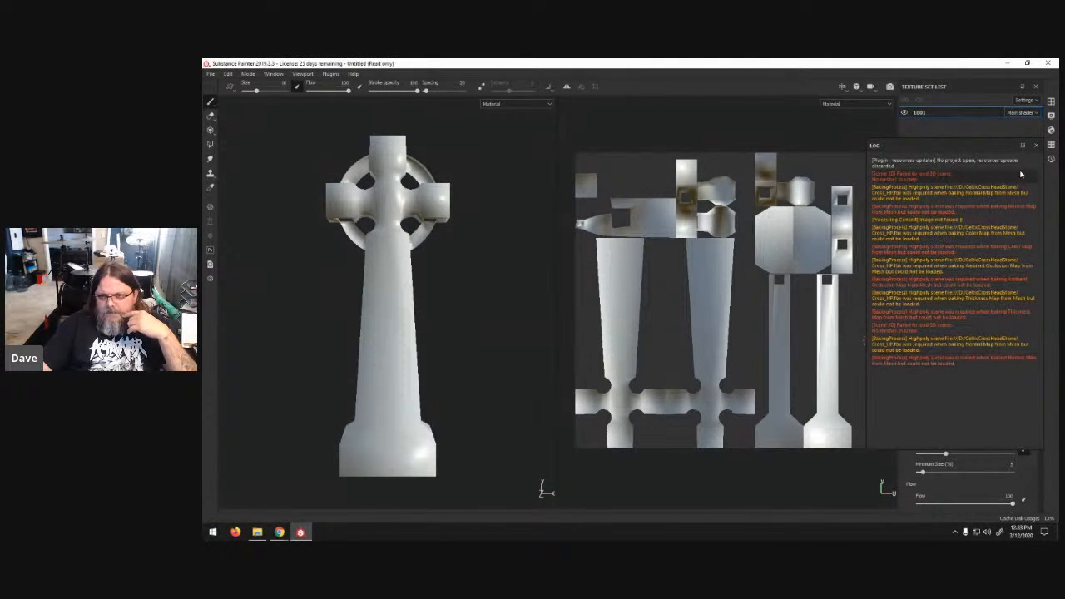
click(1036, 145)
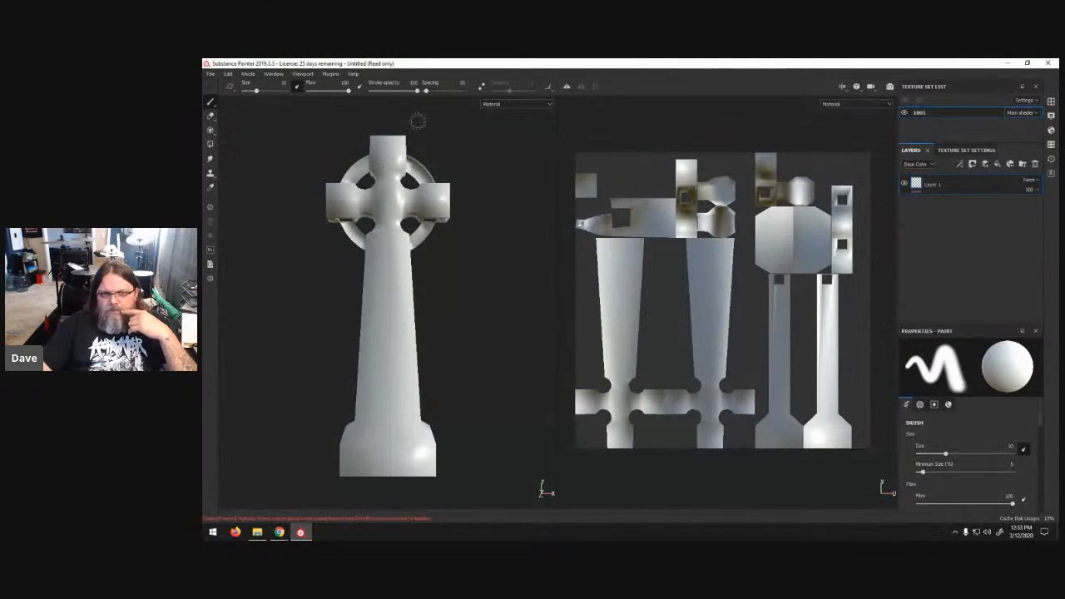
- Reopen the mesh map baking settings and set both the max frontal and max rear distance to 0.03
click(247, 74)
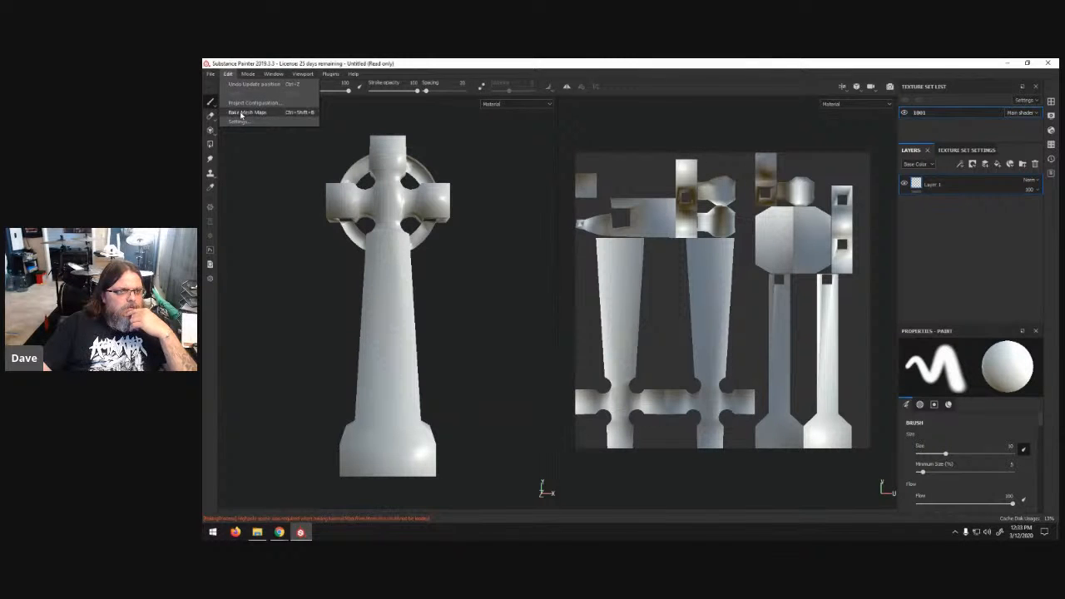
click(240, 110)
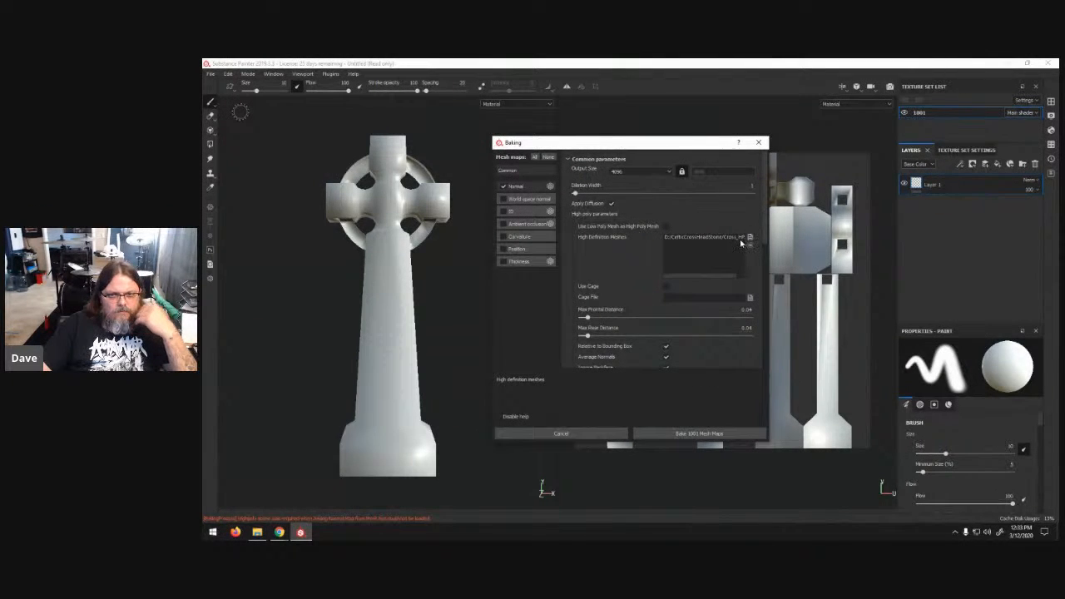
scroll(723, 253, down, 5)
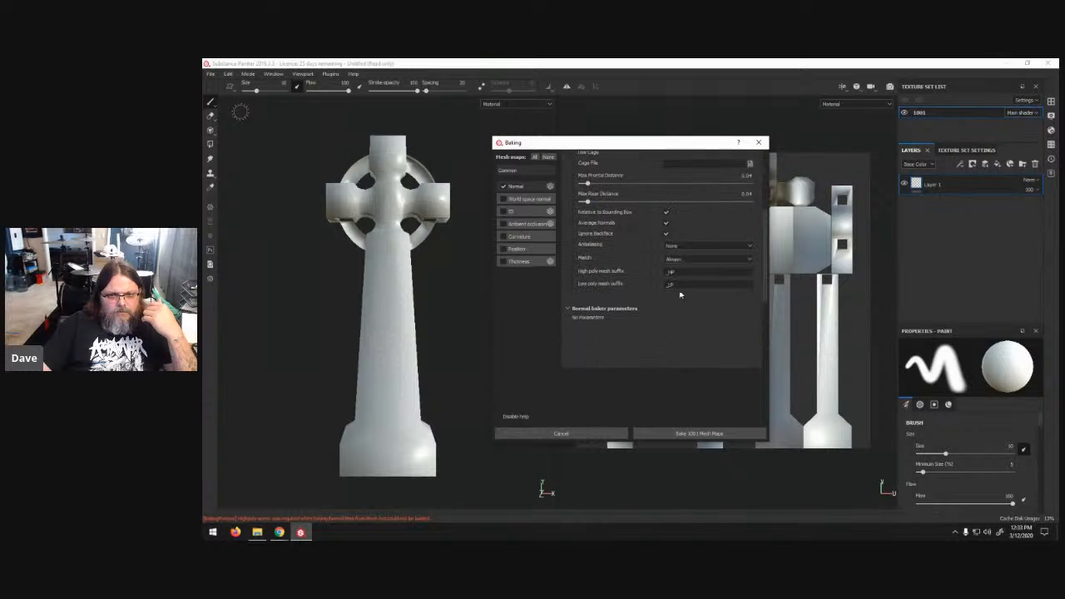
scroll(712, 263, up, 5)
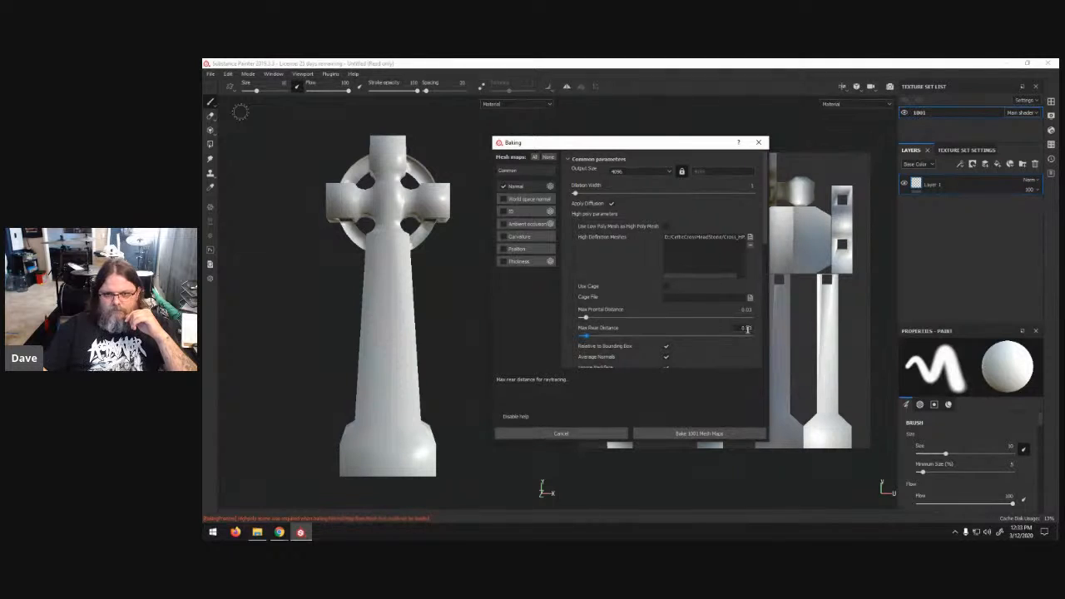
scroll(633, 270, down, 3)
scroll(634, 267, down, 1)
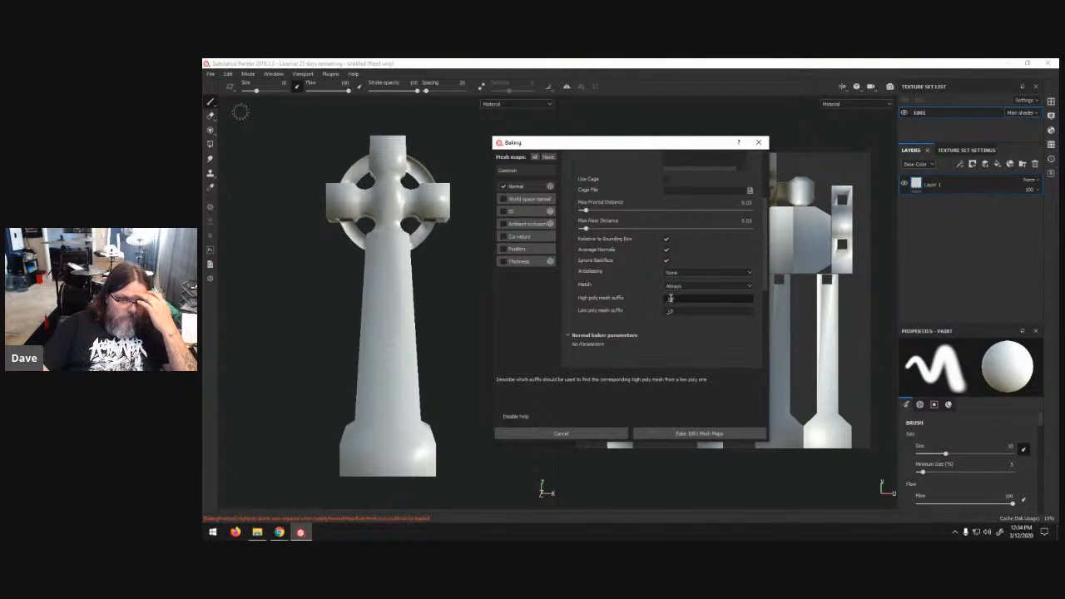
- Restore the mesh suffixes to _high and _low, and try the 1001 normal map bake again, dismissing its report
click(679, 299)
key(BackSpace)
text(igh)
click(669, 310)
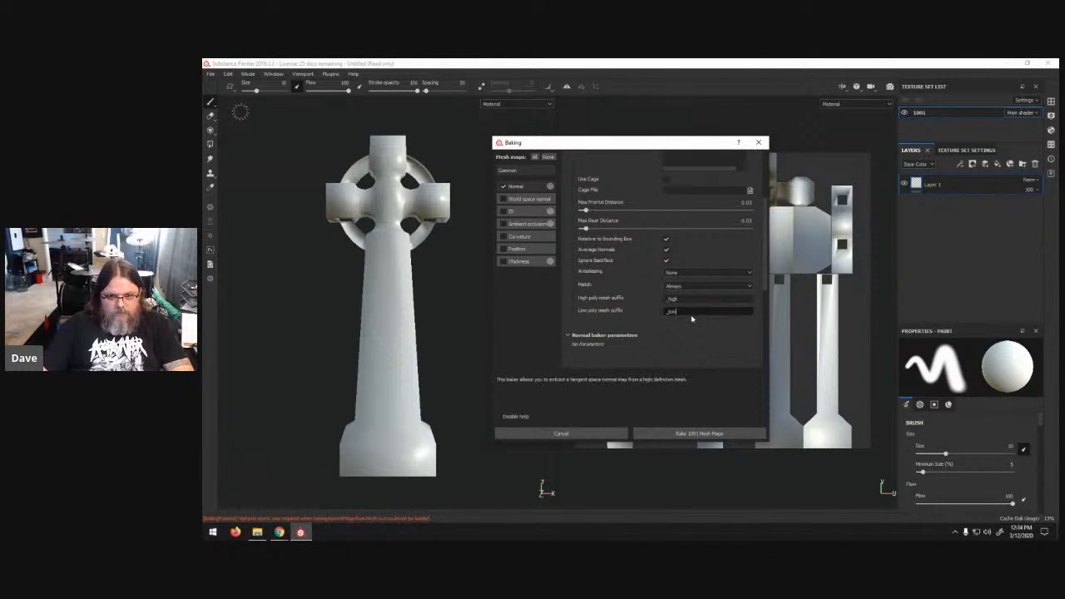
click(678, 434)
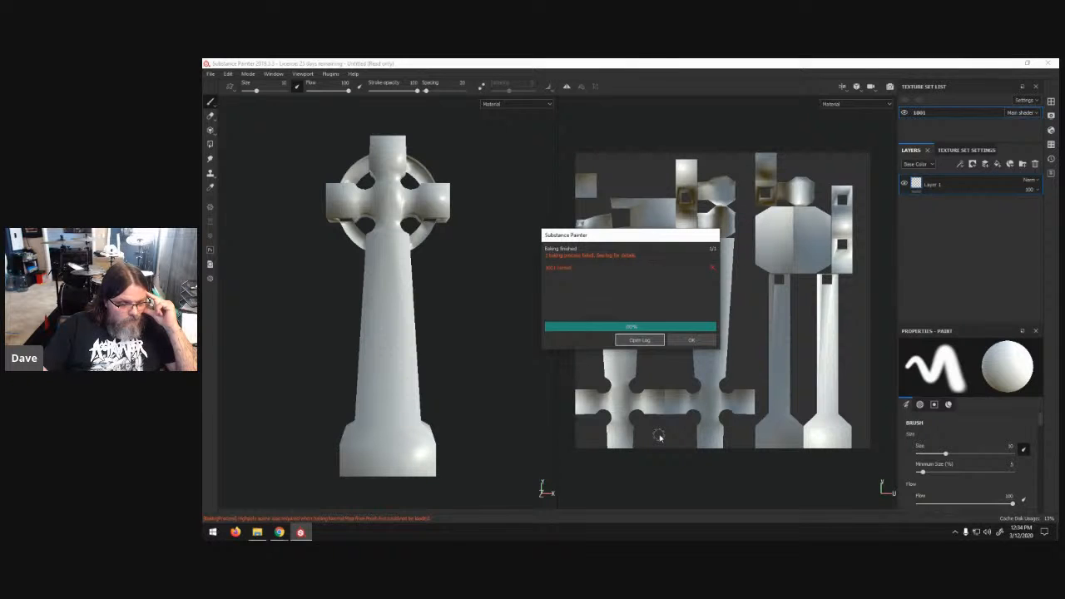
click(695, 343)
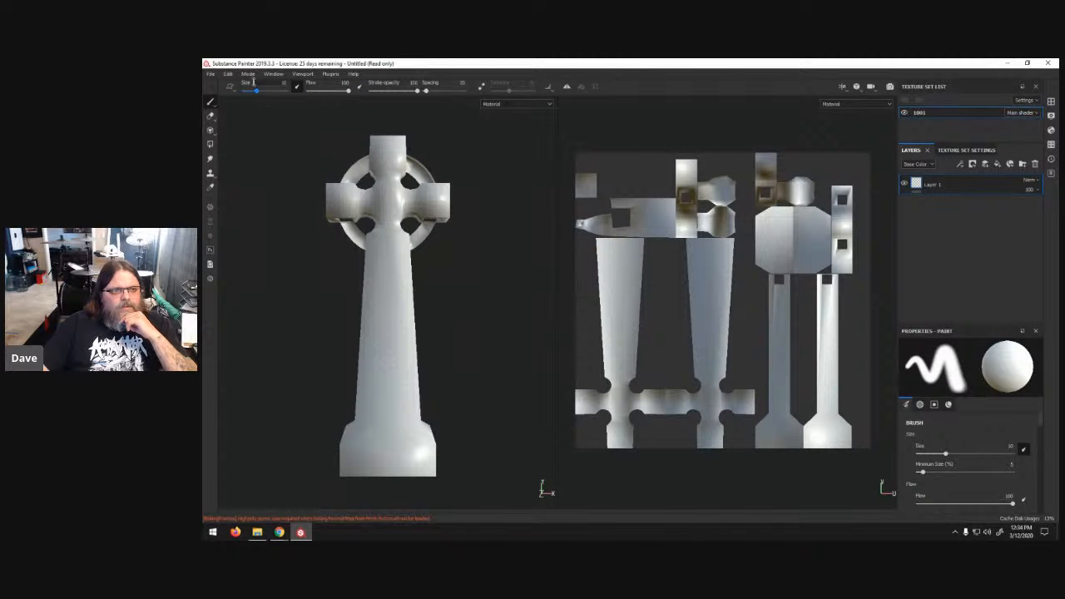
- Reopen the mesh map baking settings and choose the Cross_HP file from the CelticCrossHeadStone folder as the high definition mesh
click(228, 74)
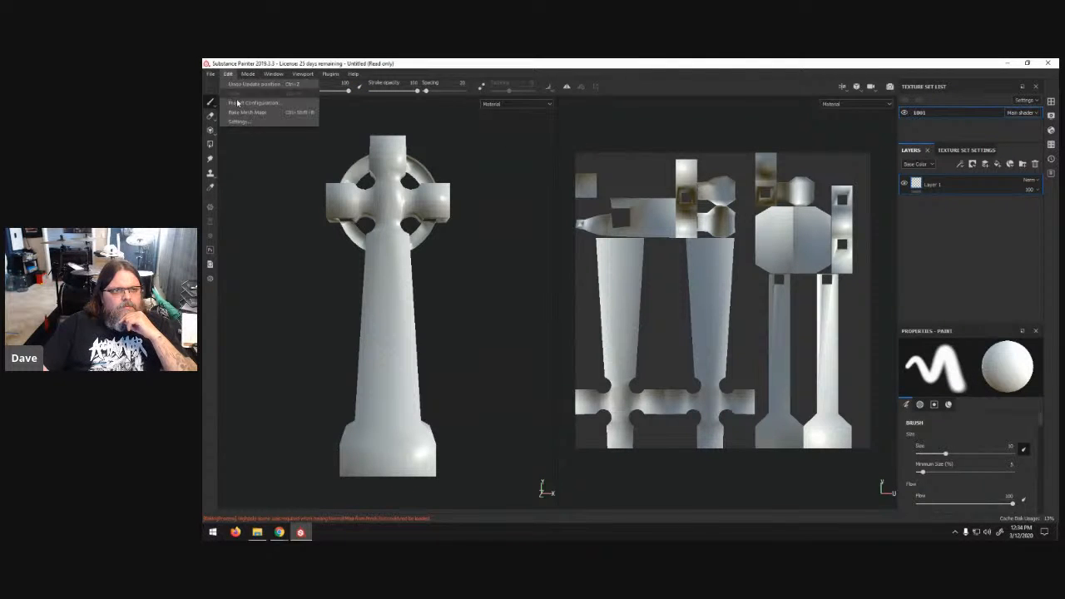
click(245, 110)
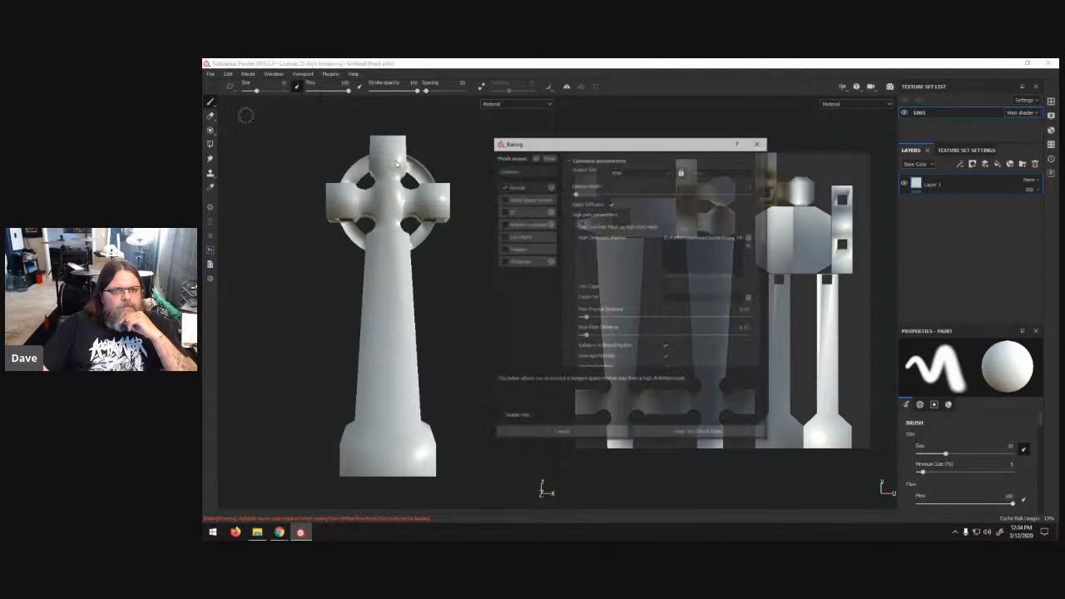
click(749, 238)
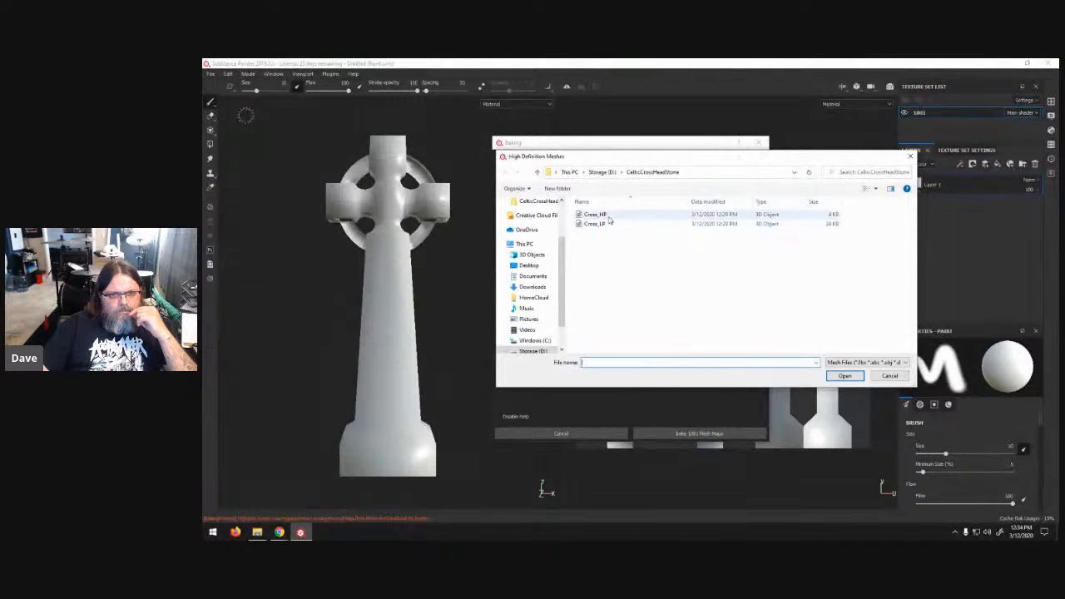
double_click(600, 215)
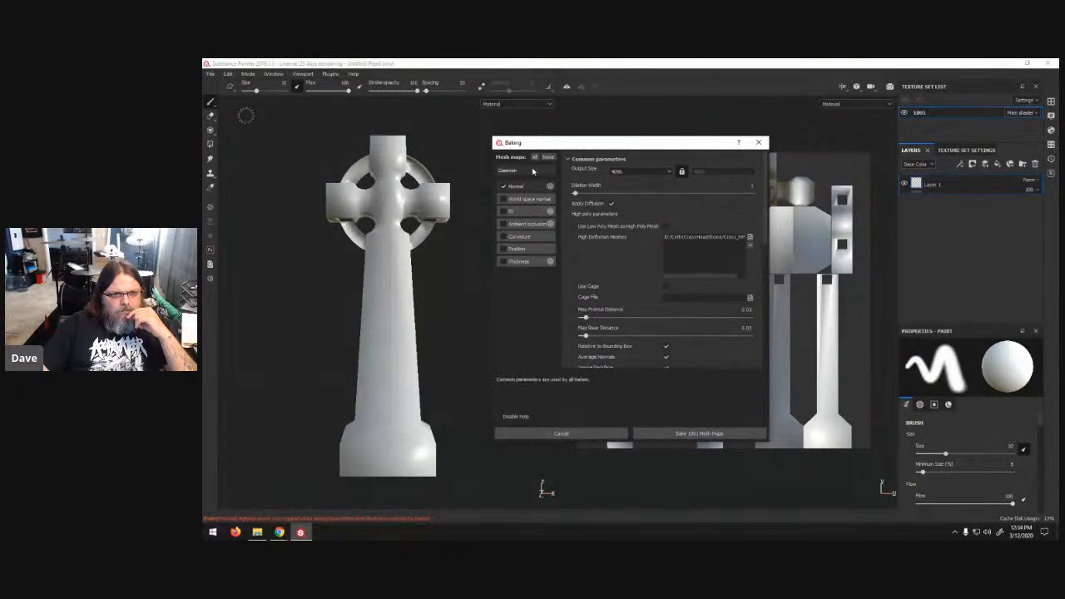
- Add the world space normal map to the 1001 bake, run it, and check the baking log for errors
click(503, 200)
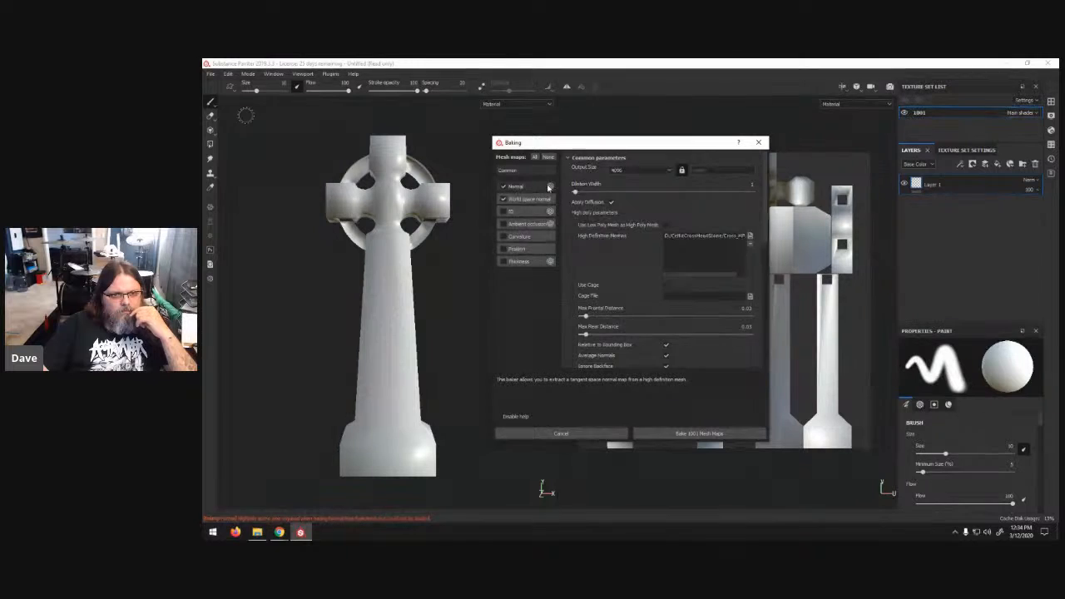
click(689, 433)
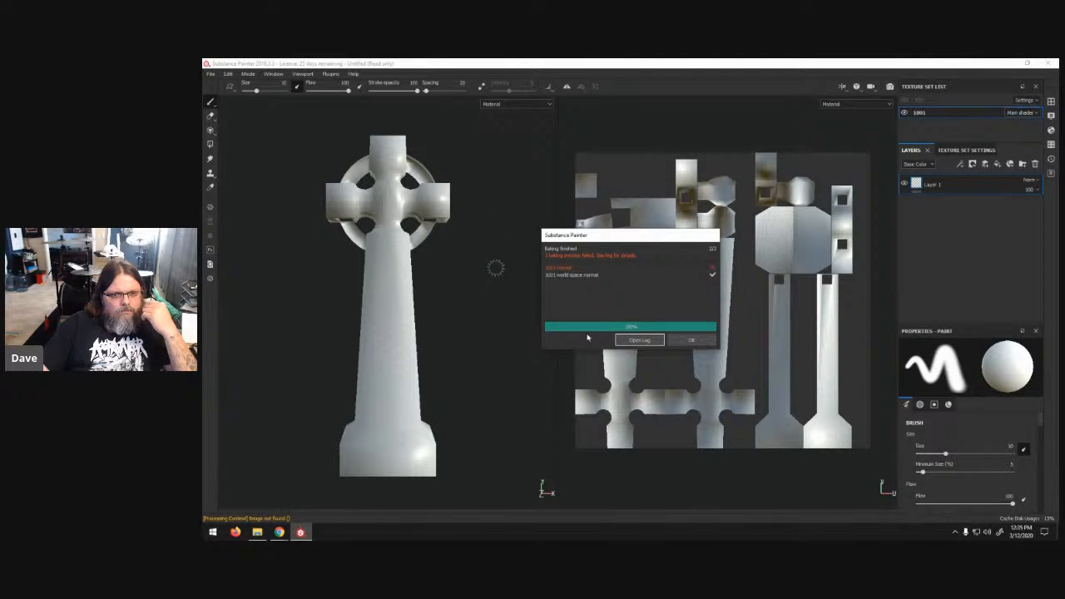
click(639, 339)
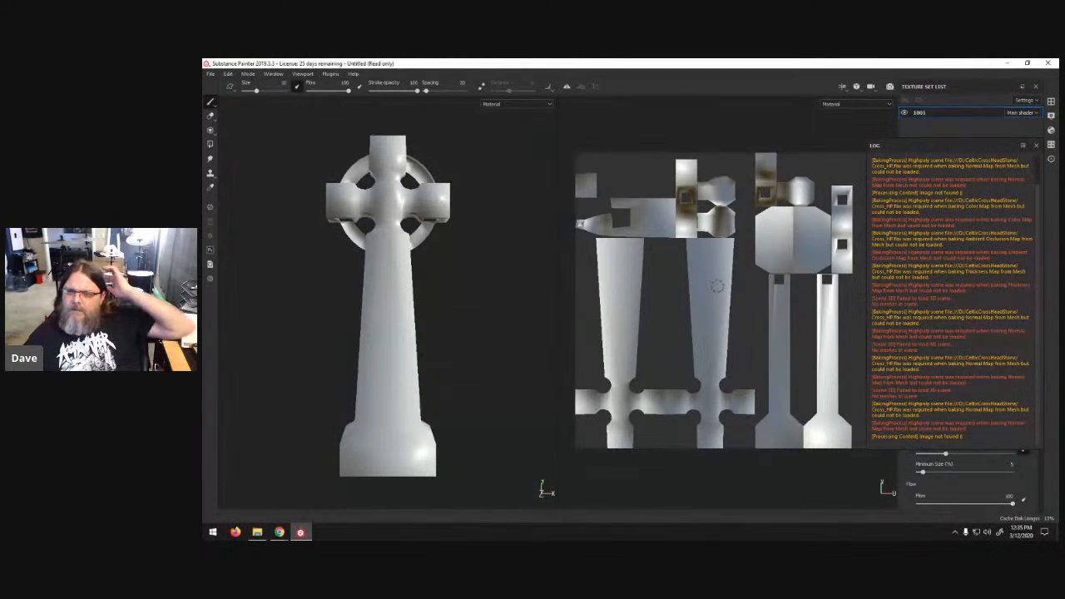
click(1036, 146)
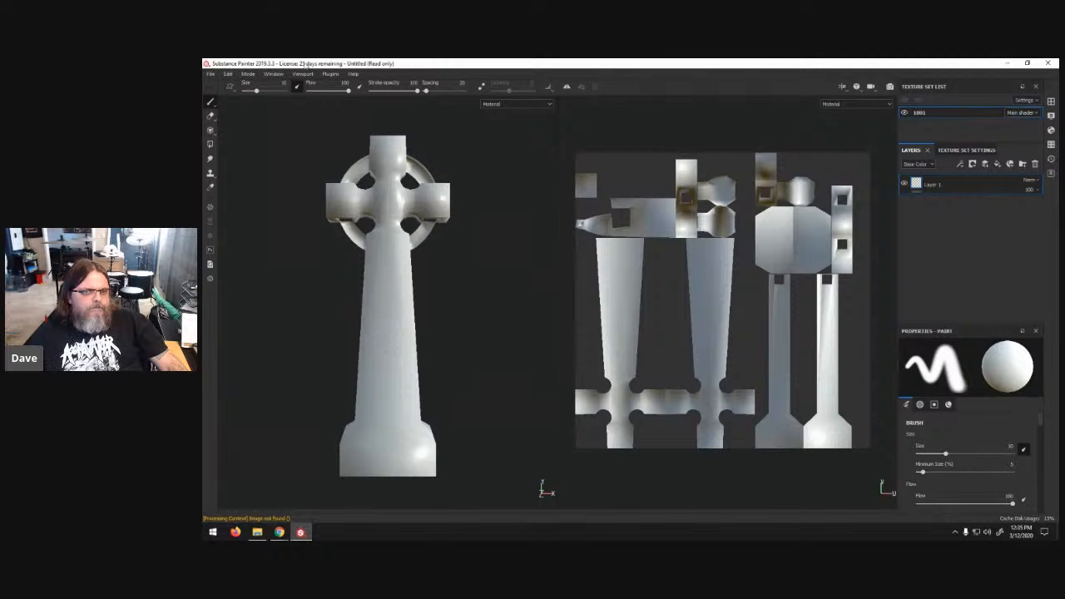
- Close Substance Painter and the empty Blender session
click(1048, 62)
click(612, 308)
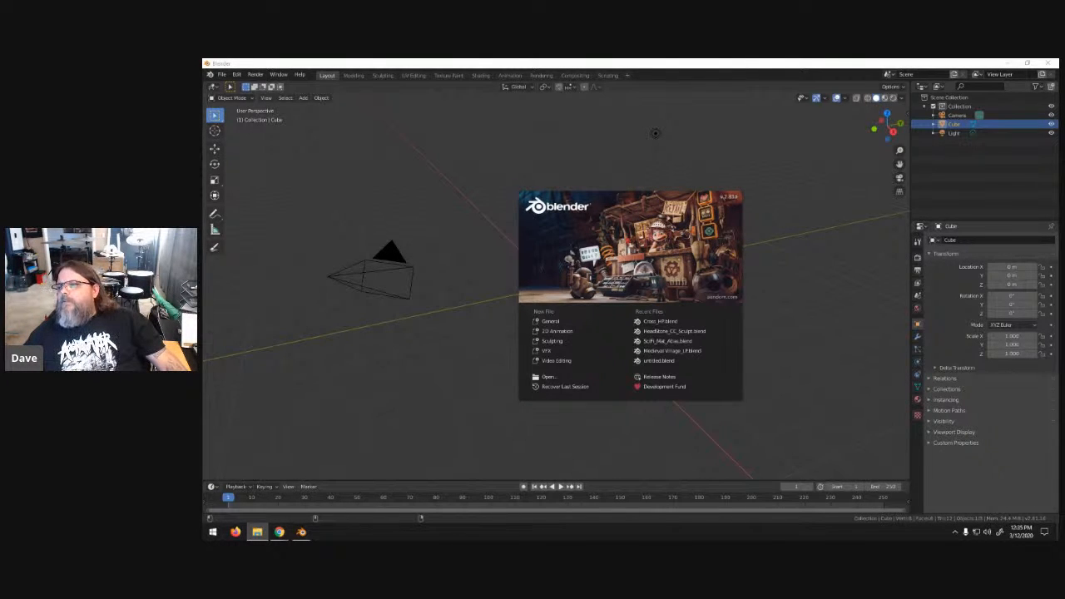
click(1048, 63)
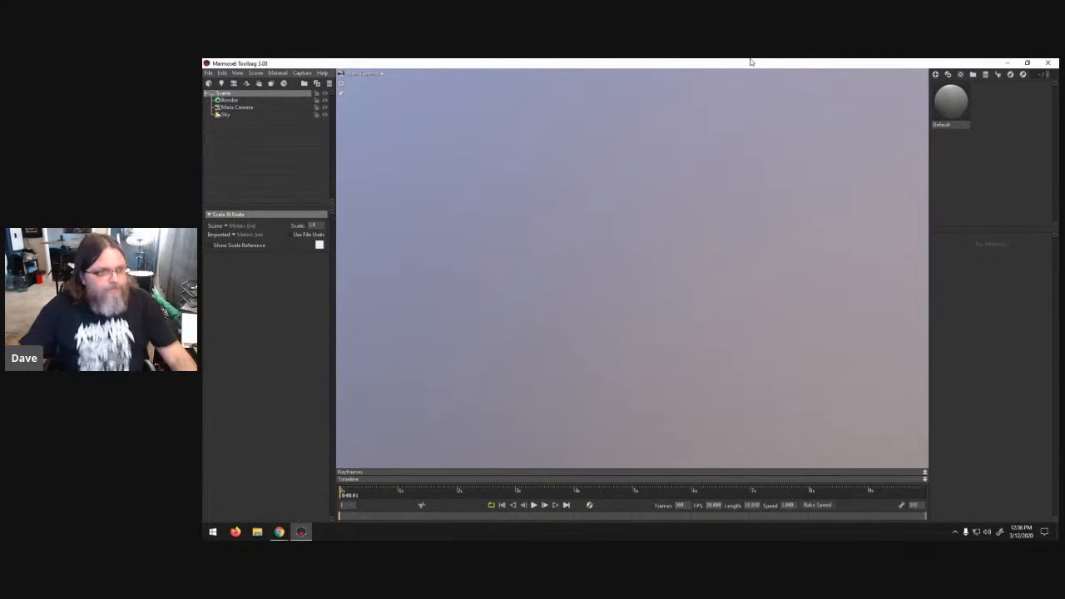
- Add a bake project to the Marmoset Toolbag scene and display its baker settings
click(223, 73)
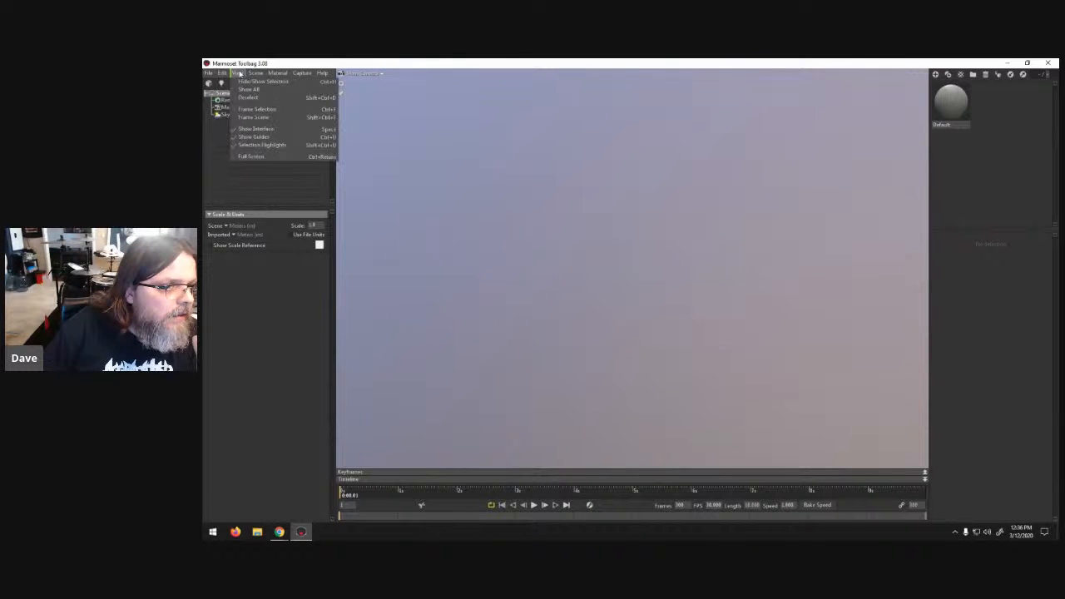
mouse_move(275, 74)
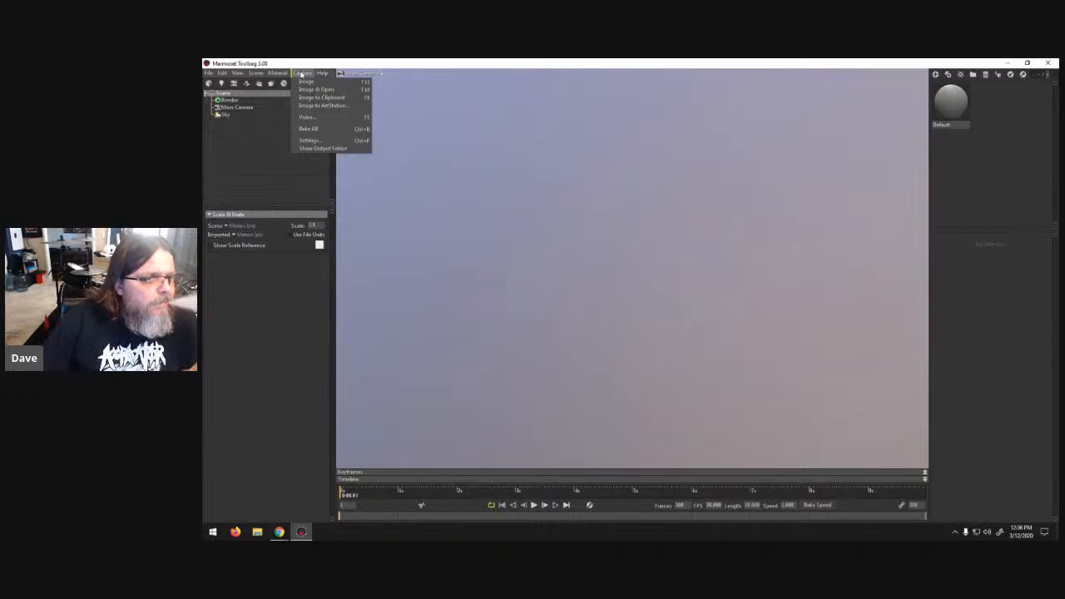
click(317, 130)
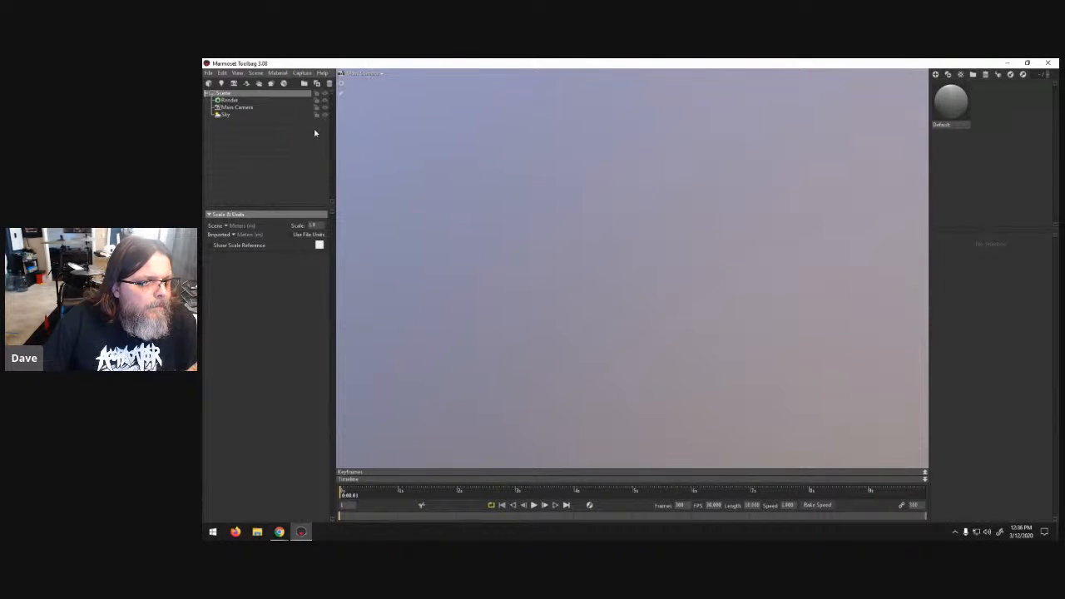
click(270, 84)
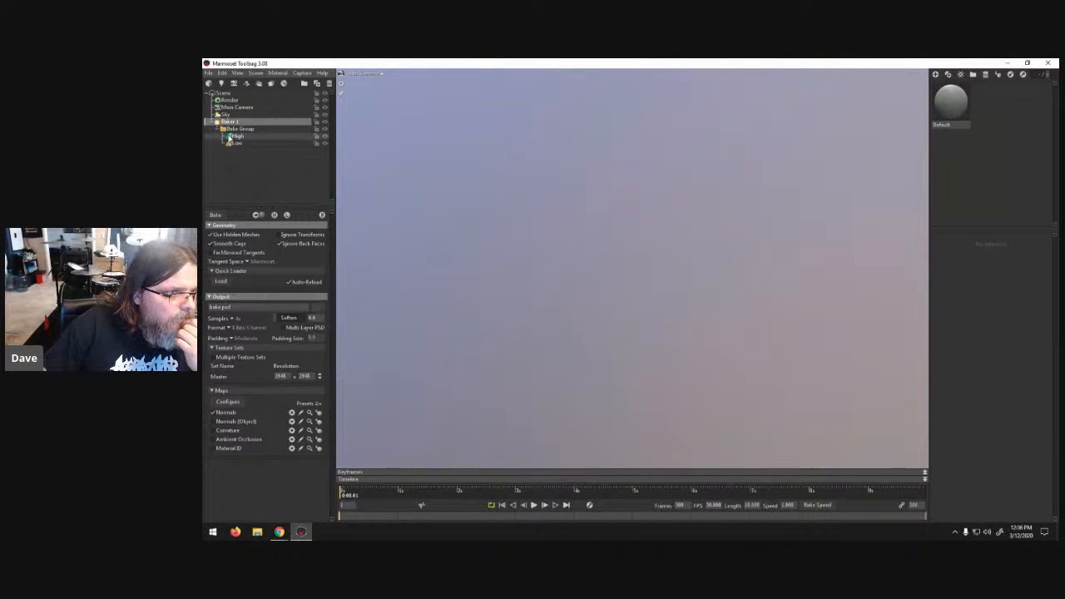
click(235, 135)
click(231, 122)
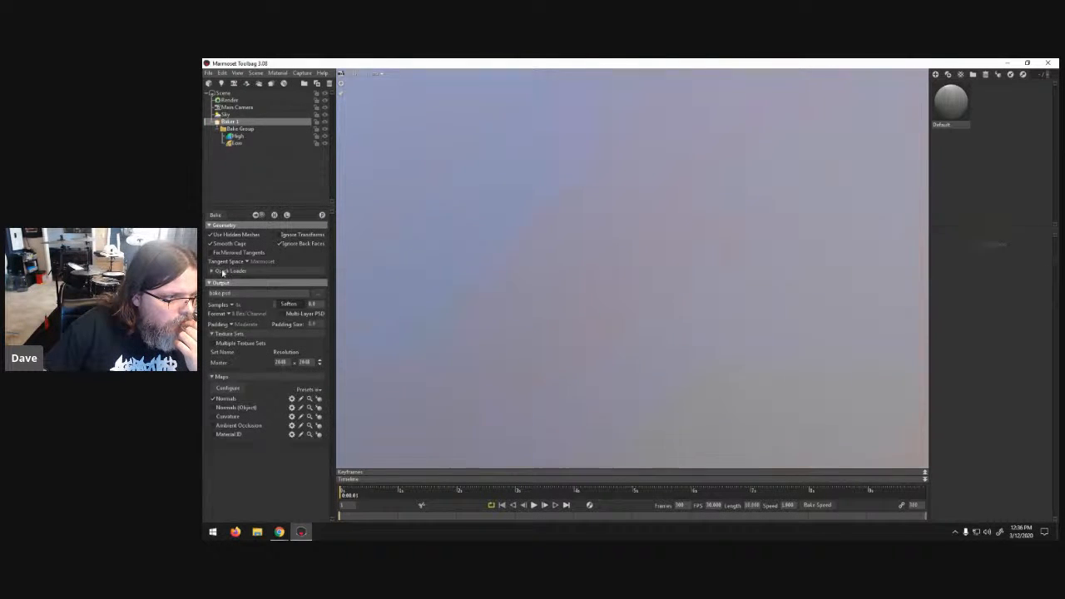
- Load Cross_HP and Cross_LP from the CelticCrossHeadStone folder on drive D into the baker with the Quick Loader
click(220, 271)
click(220, 281)
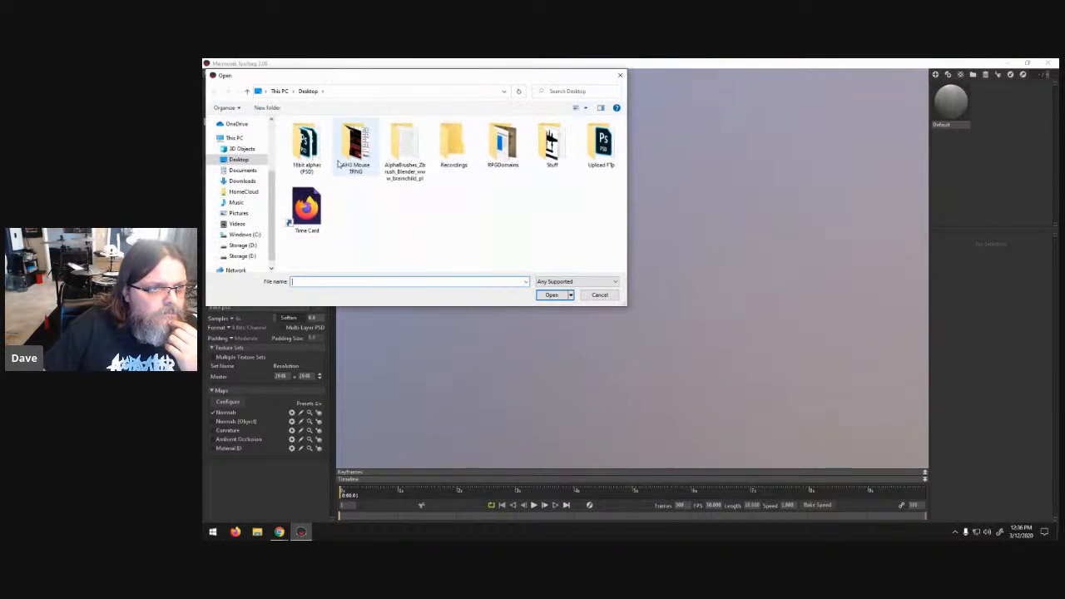
click(242, 246)
double_click(316, 133)
click(306, 142)
shift+click(304, 133)
click(547, 295)
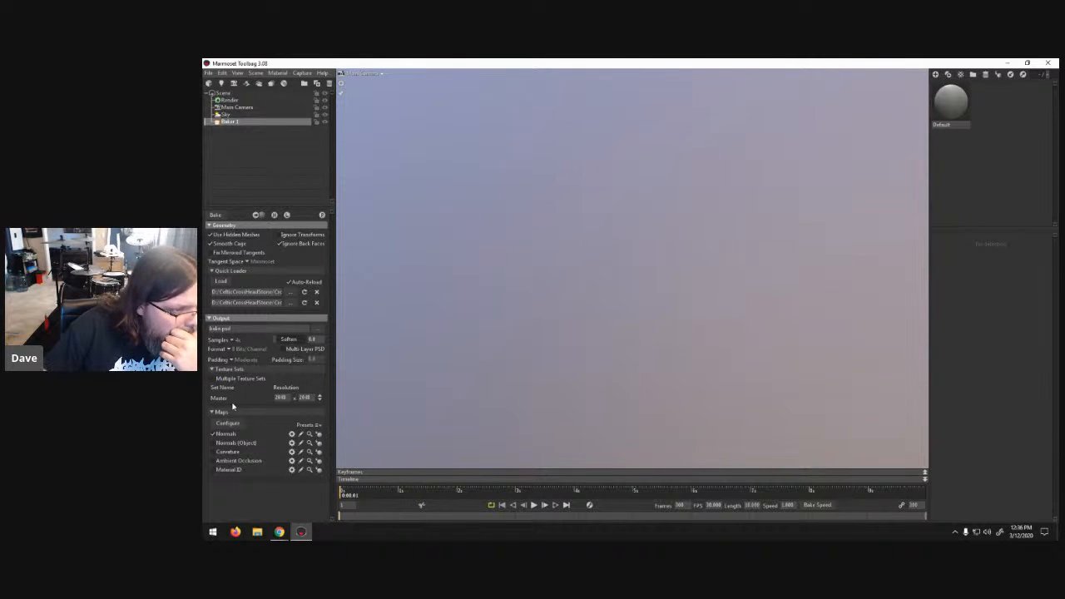
click(221, 284)
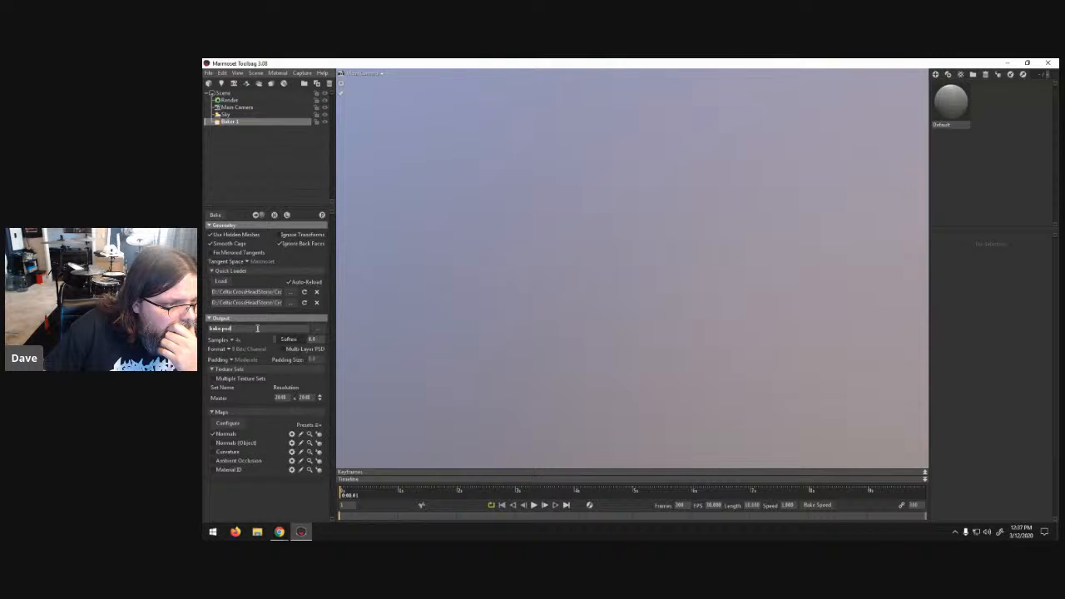
- Set the bake output to a Portable Network Graphics file named CC_Normals in the CelticCrossHeadStone folder
click(318, 330)
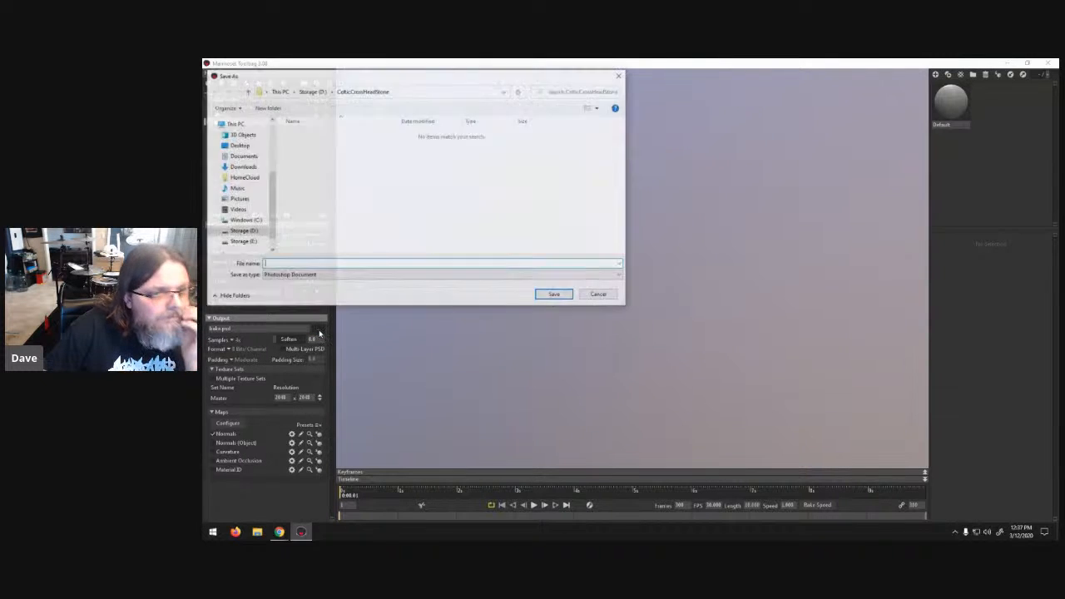
click(405, 277)
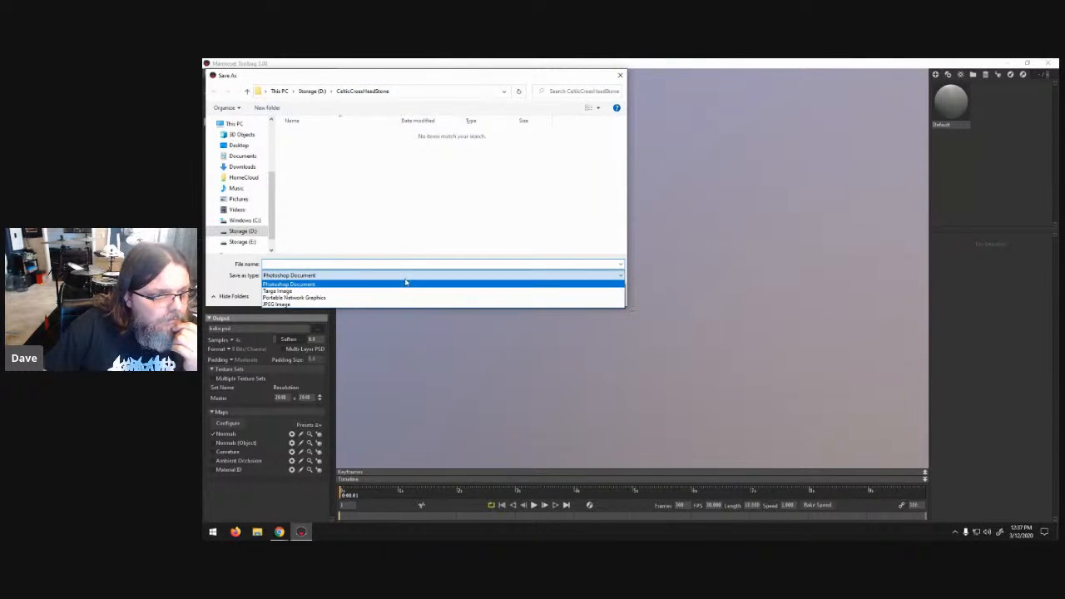
click(333, 297)
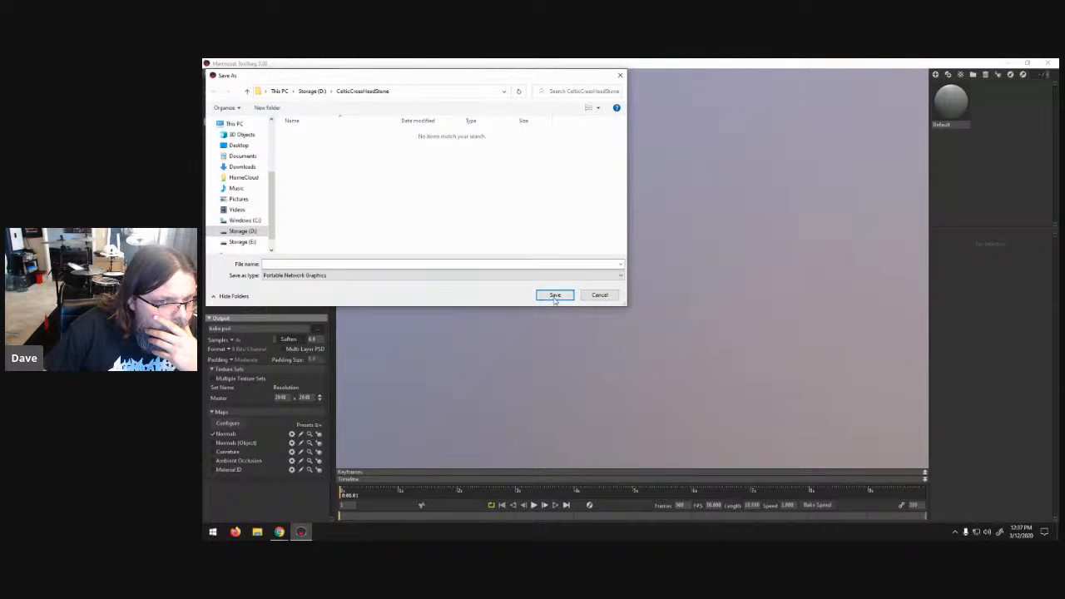
click(396, 263)
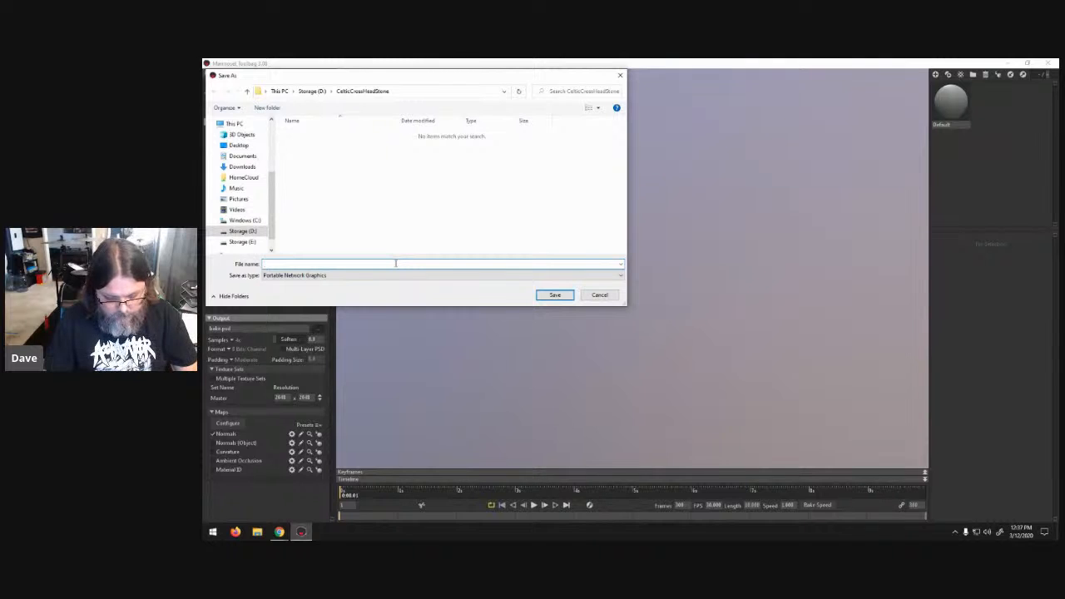
text(CC_Normals)
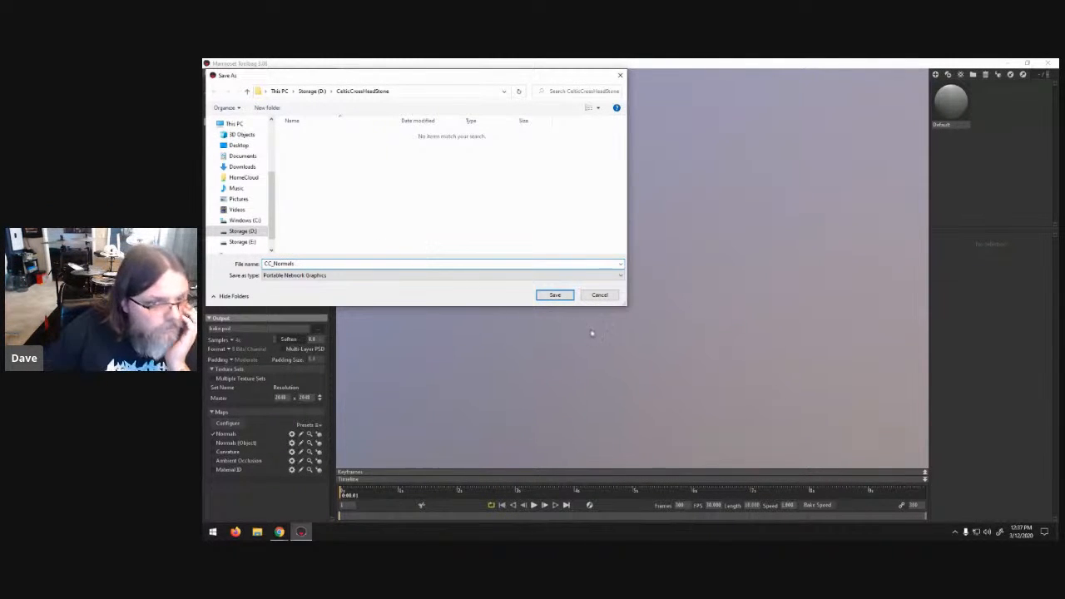
click(551, 295)
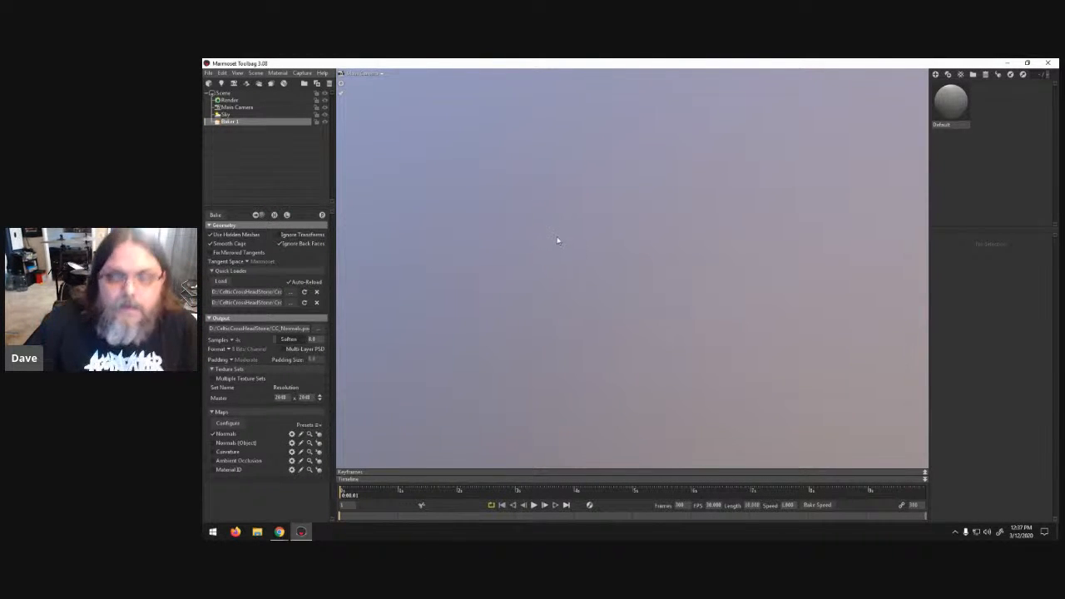
- Start a new Marmoset Toolbag scene without saving the current bake scene
click(258, 532)
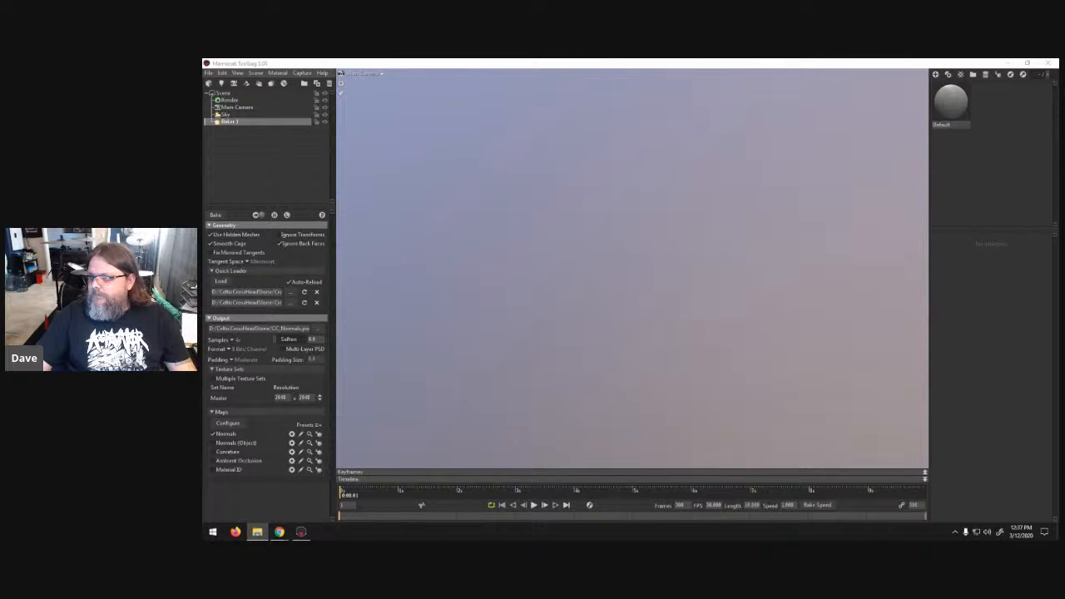
click(209, 73)
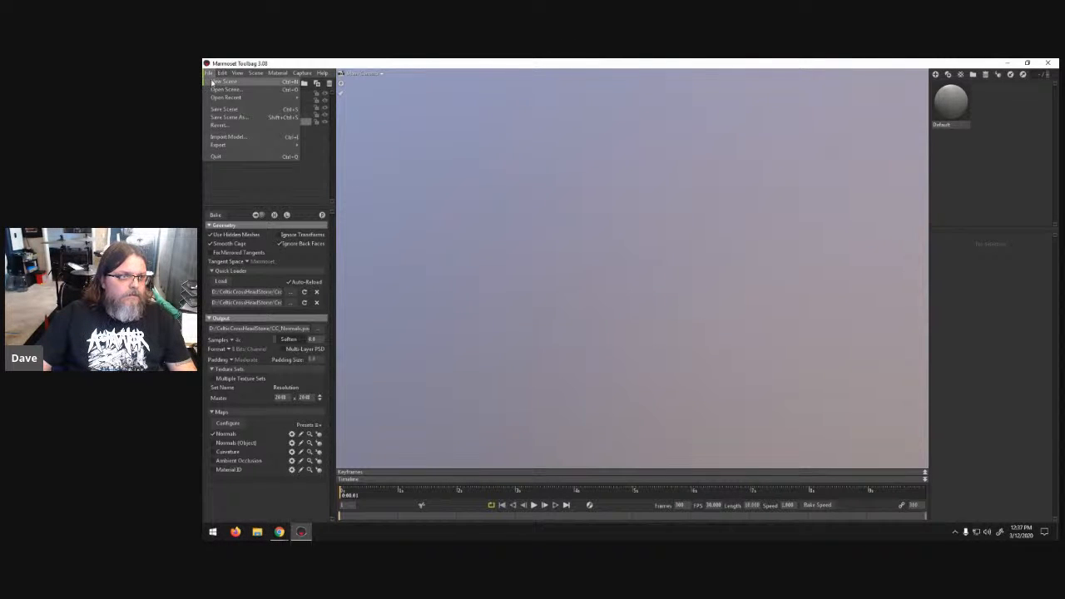
click(214, 82)
click(666, 325)
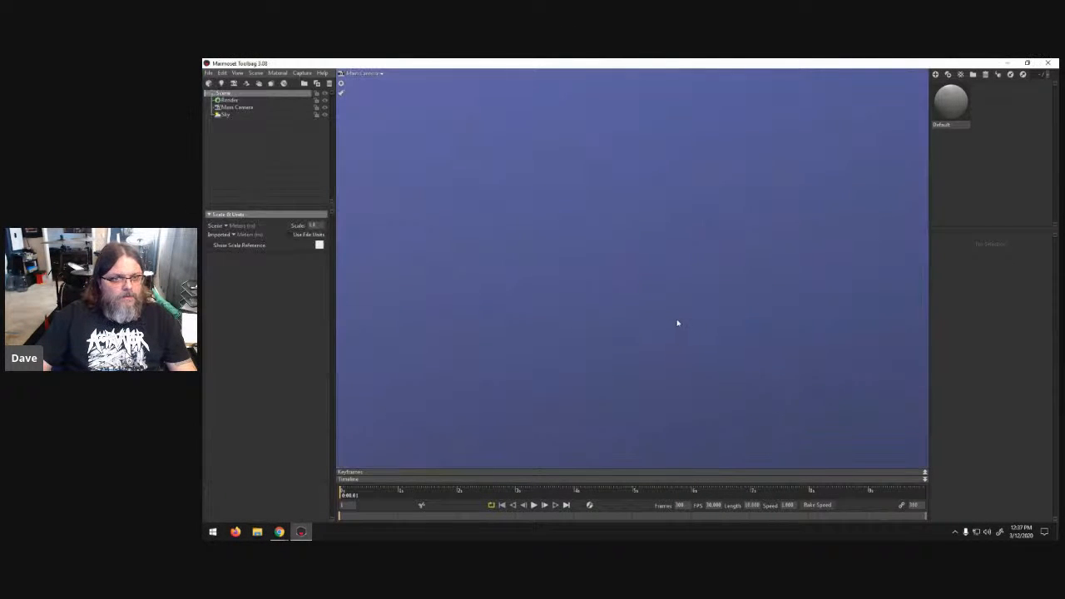
- Import the Cross_HP model to check its geometry and transform settings, and quit Marmoset Toolbag without saving
click(210, 83)
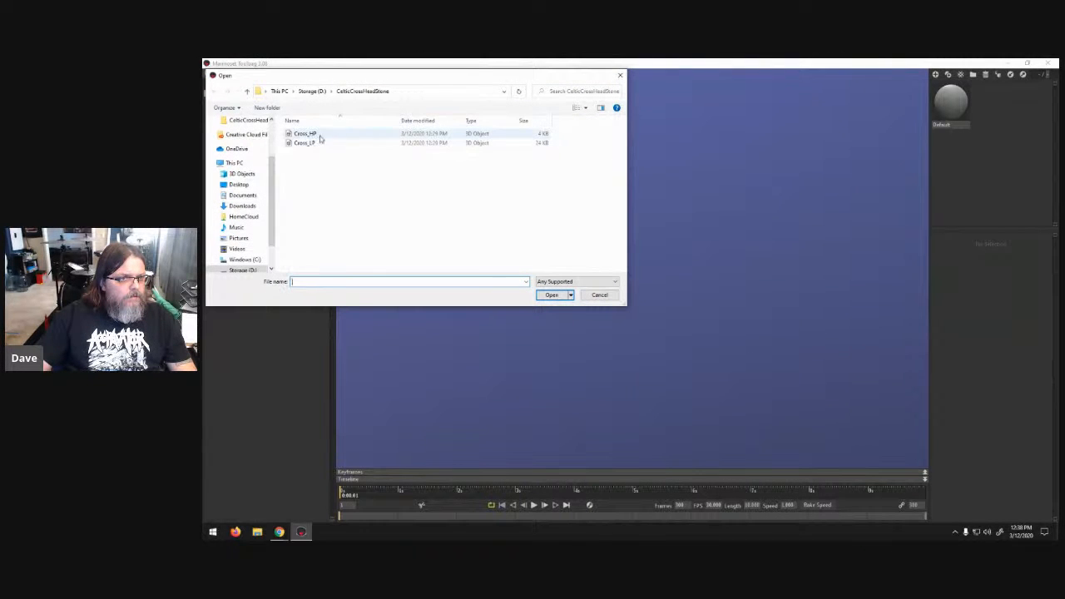
double_click(305, 134)
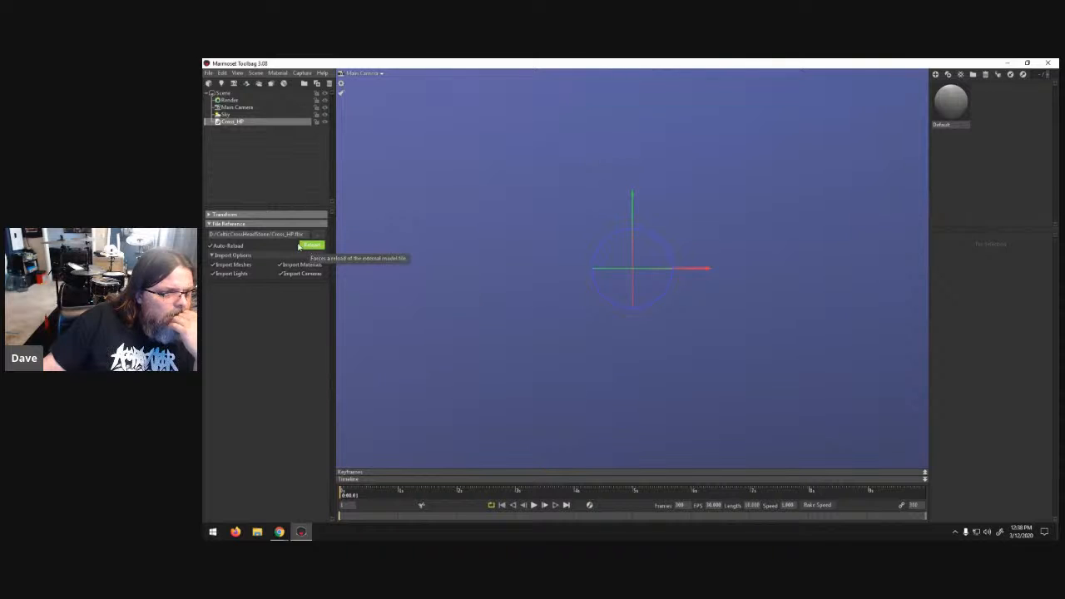
click(209, 214)
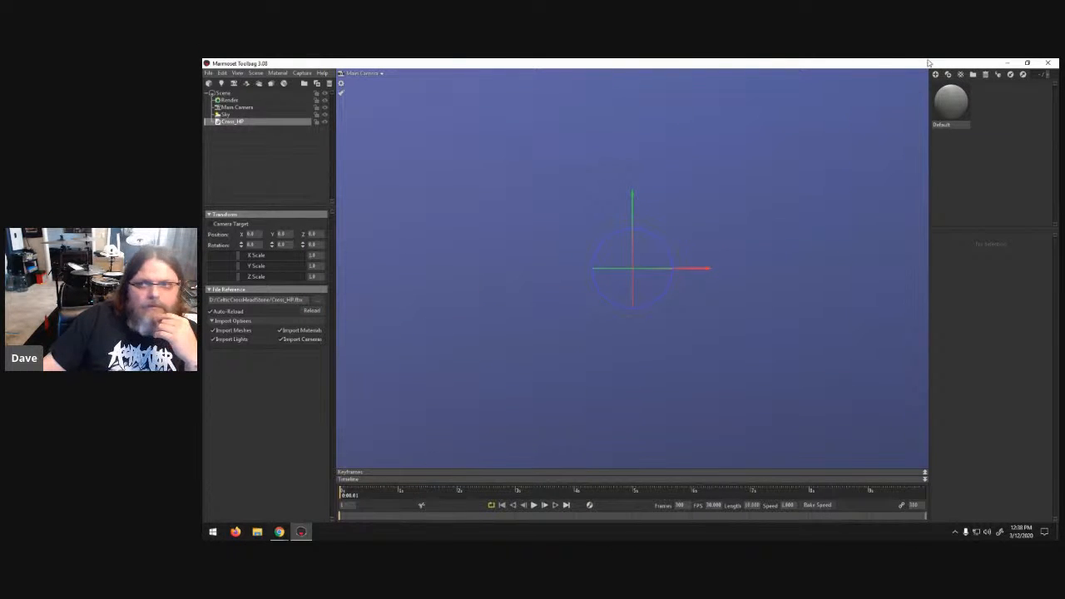
click(1048, 65)
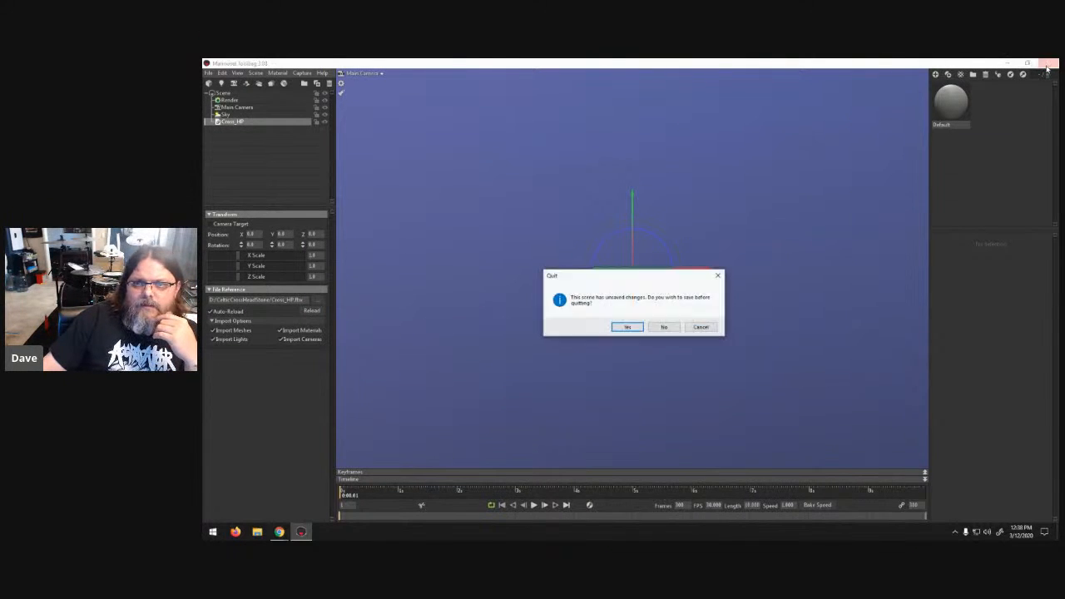
click(663, 326)
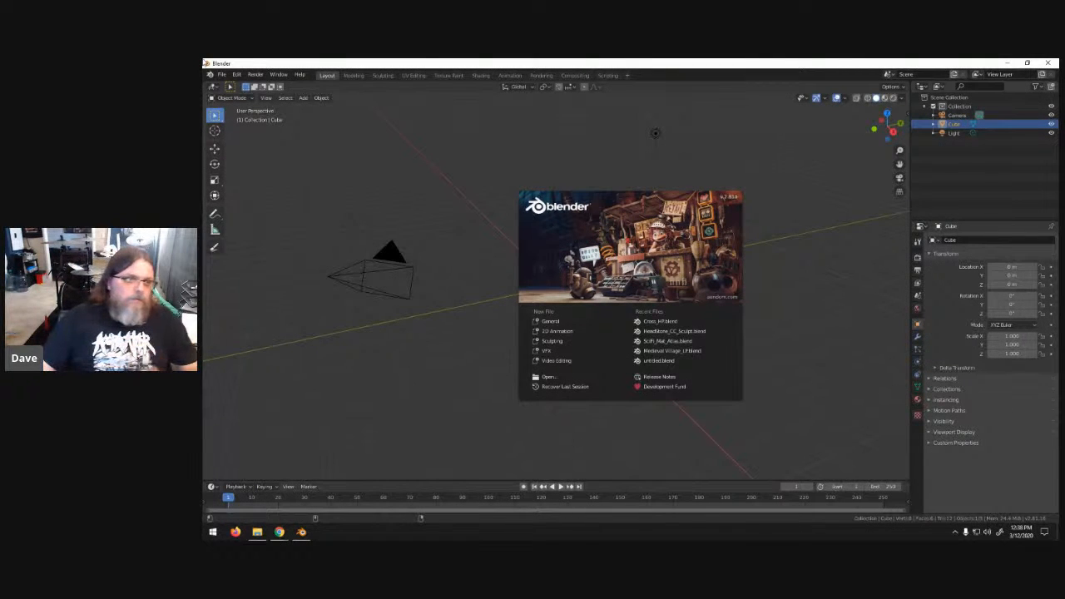
- In Blender, try to open the recent file Cross_HP.blend
click(227, 80)
click(221, 74)
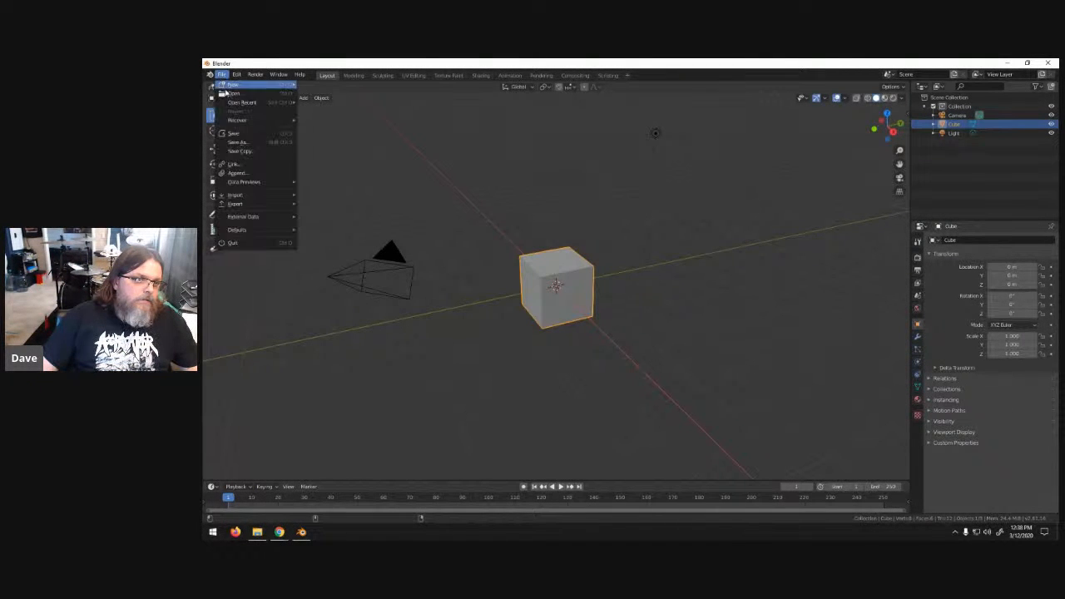
mouse_move(236, 102)
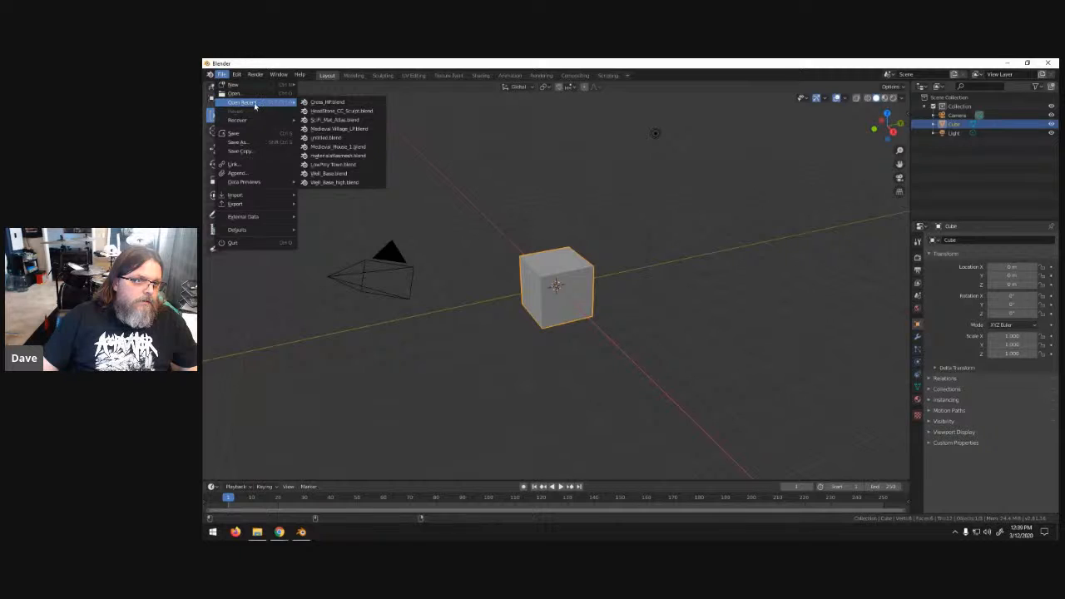
click(327, 101)
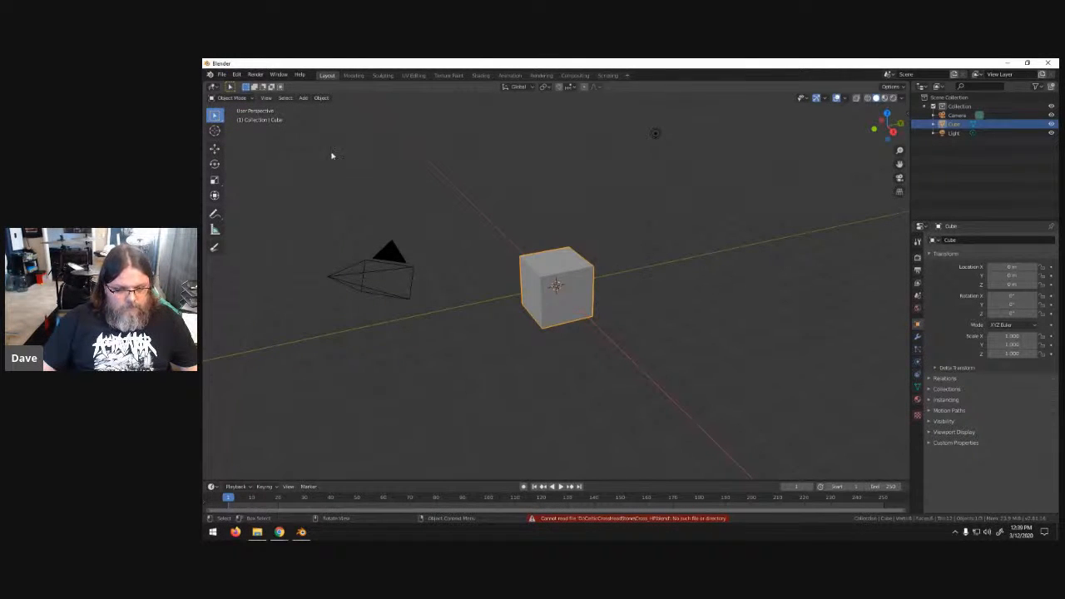
- Open Cross_HP.blend from the Blend Files folder and briefly toggle the hidden Cross_LP object's visibility
click(221, 74)
click(234, 94)
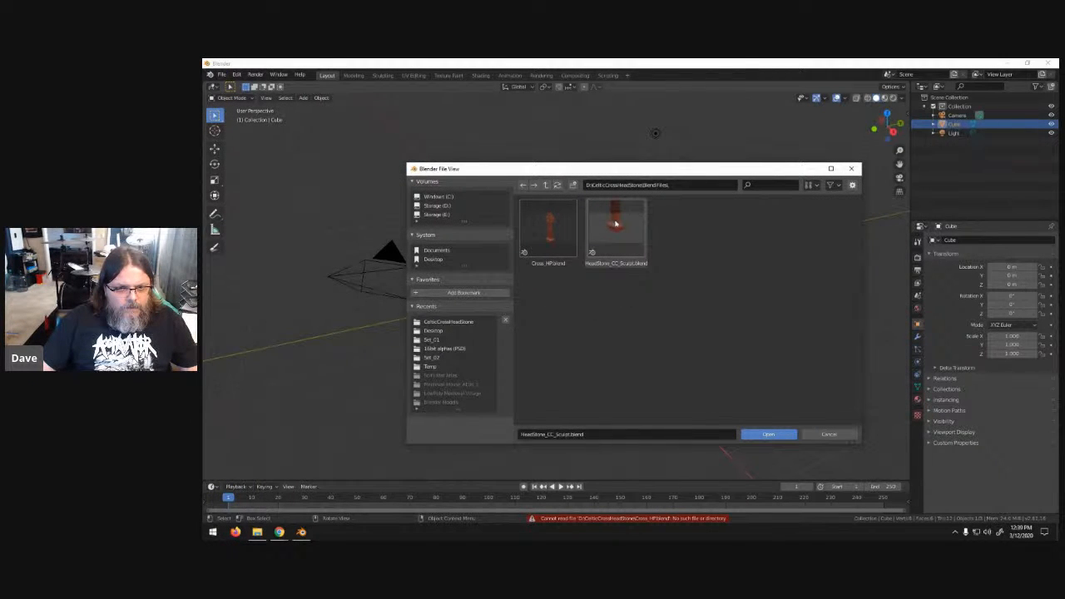
double_click(542, 222)
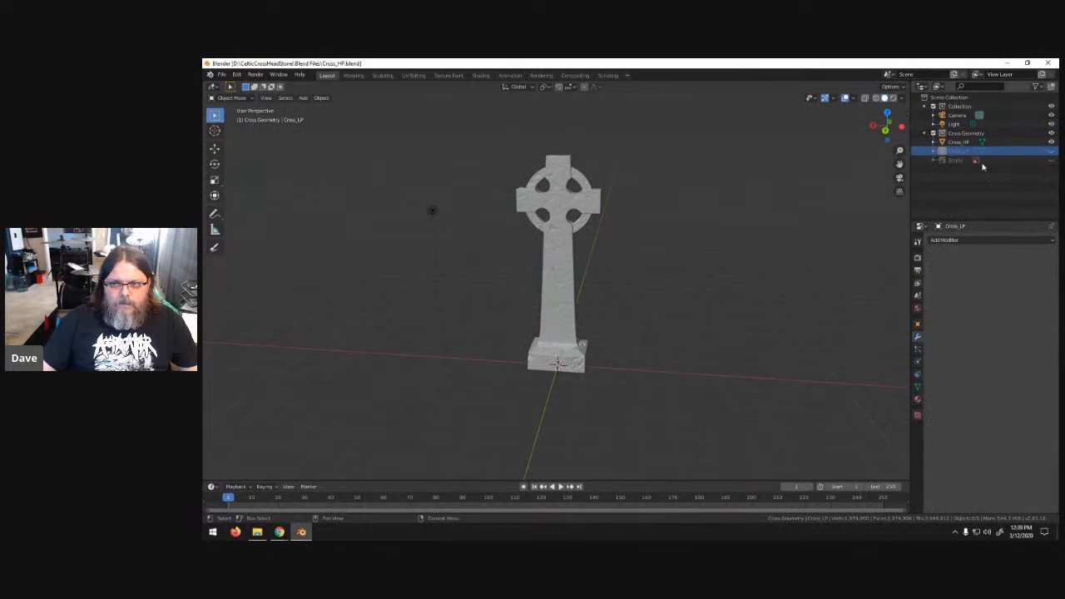
click(1051, 151)
click(1051, 151)
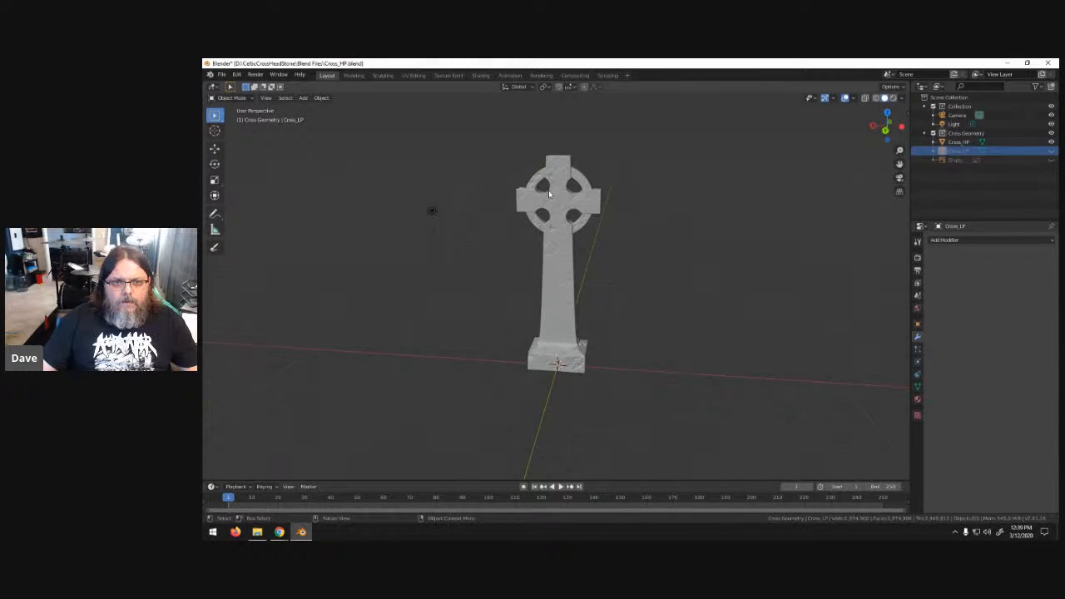
- Select the Cross_HP mesh and start a Wavefront OBJ export into the CelticCrossHeadStone project's Exported.obj folder
click(554, 189)
click(209, 76)
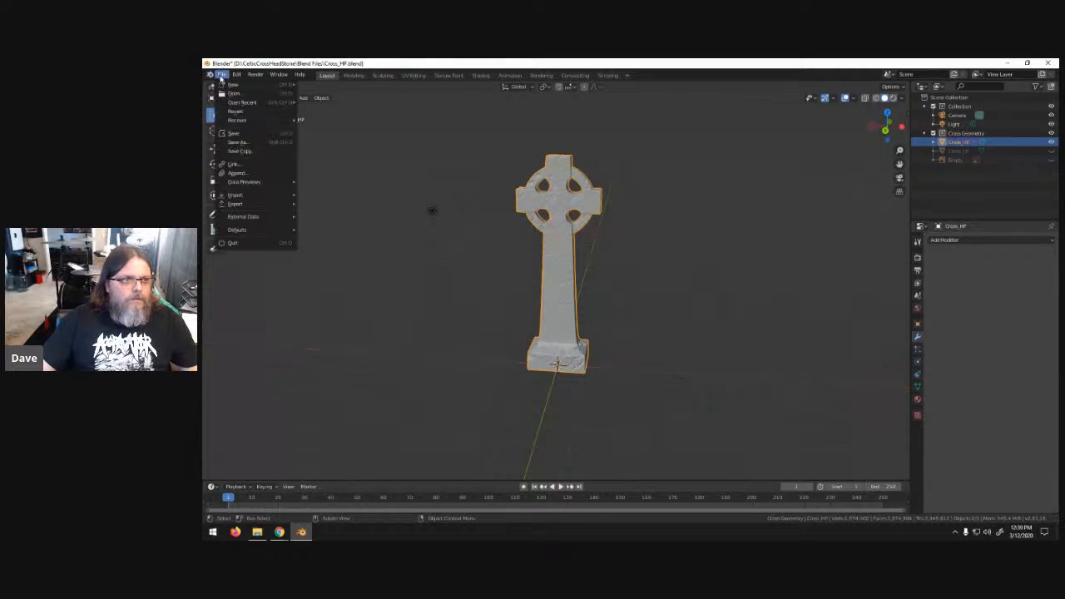
click(222, 75)
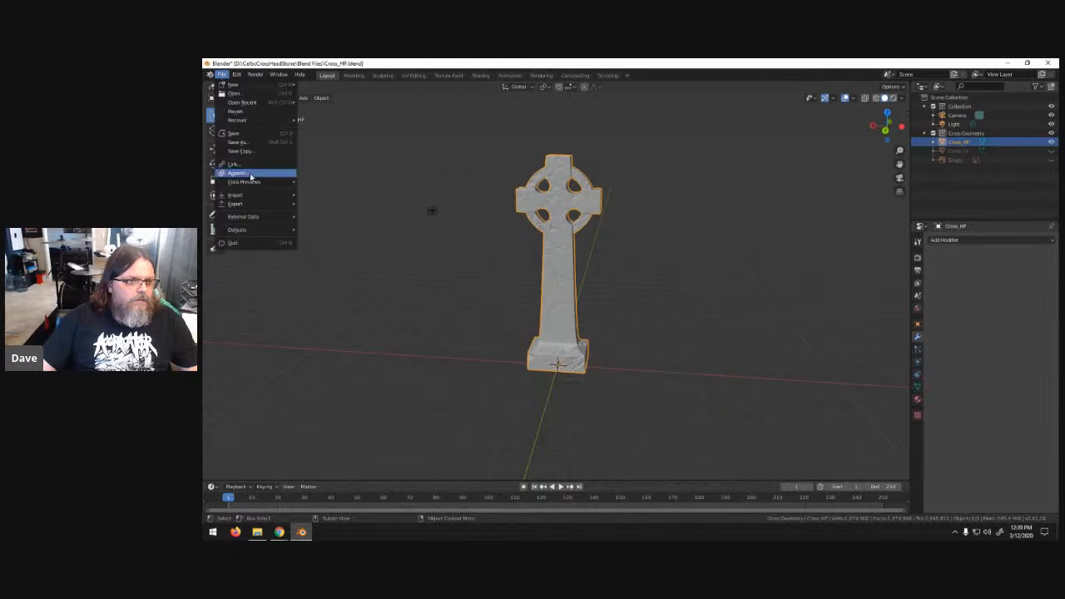
mouse_move(258, 204)
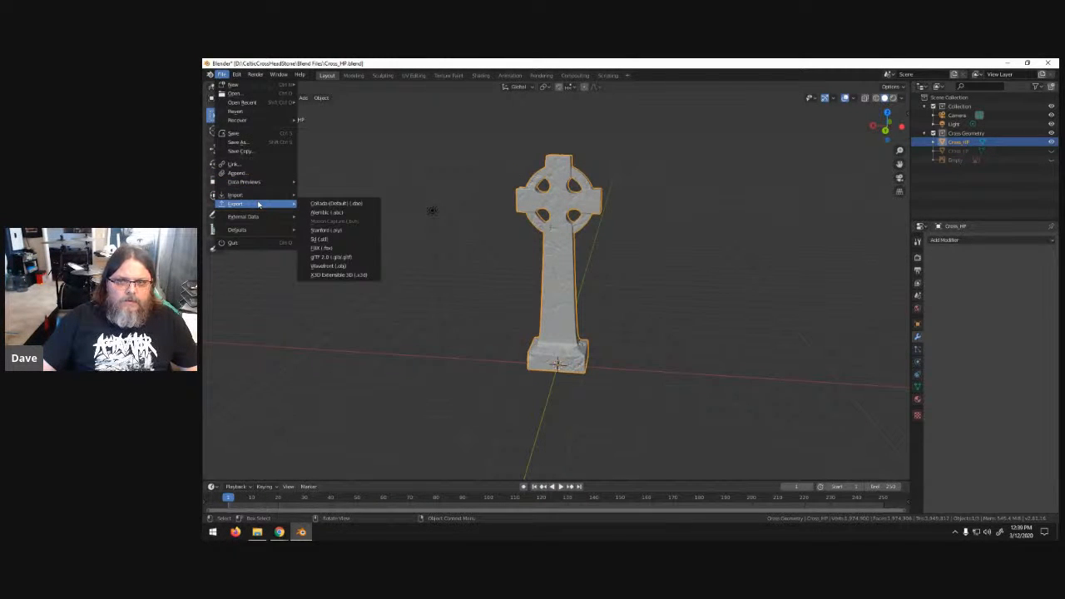
click(345, 266)
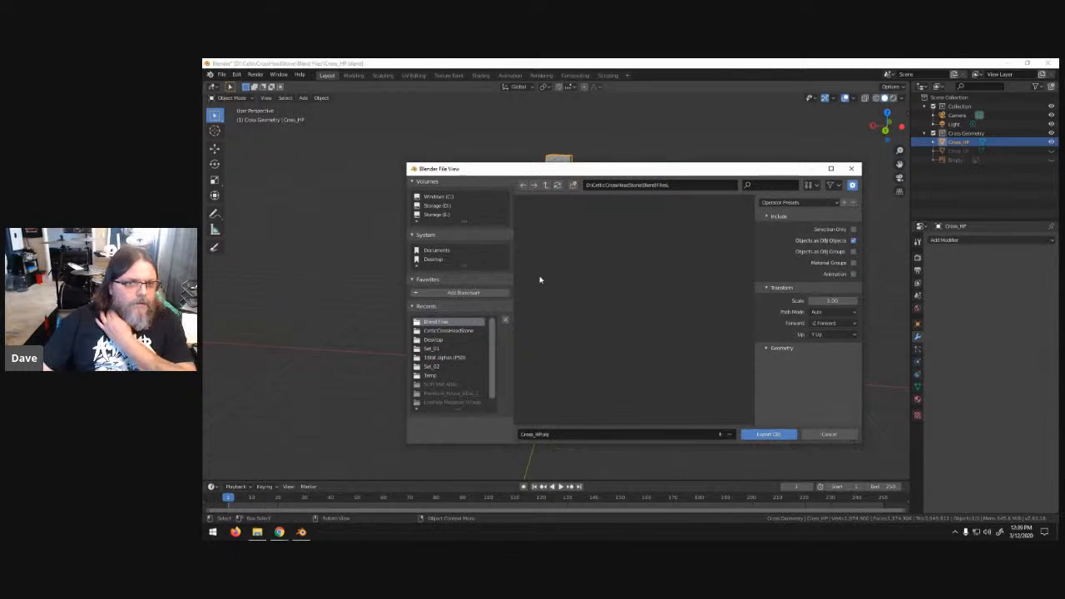
click(545, 185)
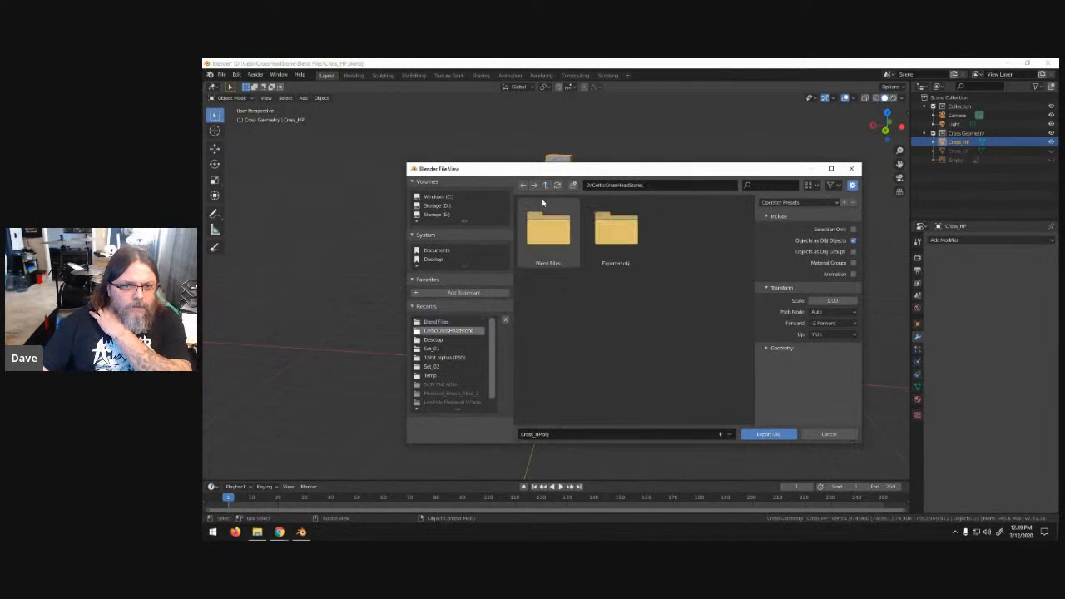
double_click(611, 223)
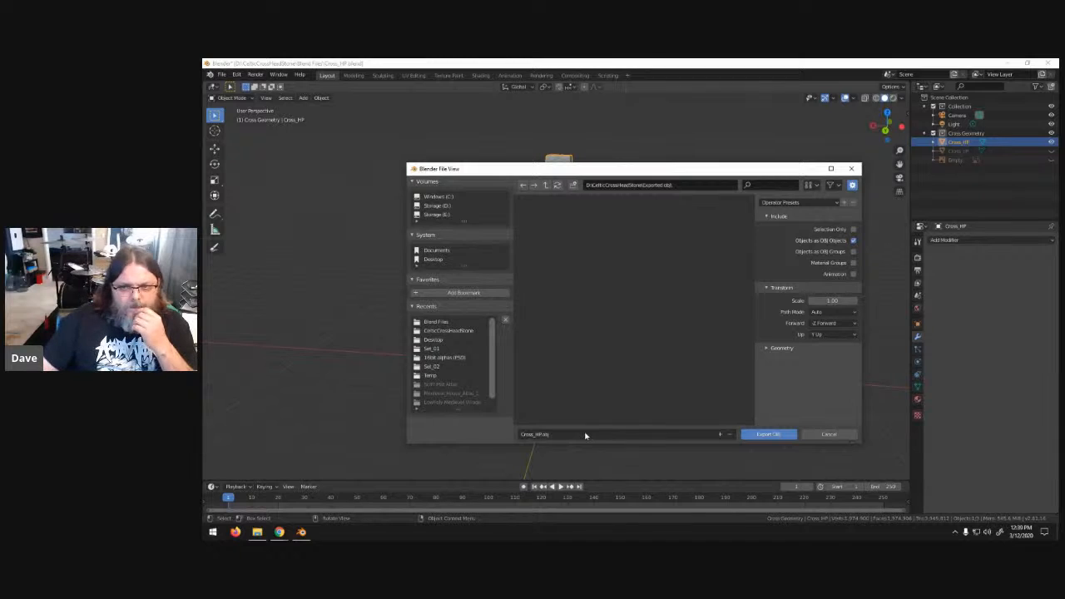
- Name the export file Crosshighpoly.obj, limit it to the selection only, and export the OBJ
click(542, 435)
click(542, 434)
key(BackSpace)
key(BackSpace)
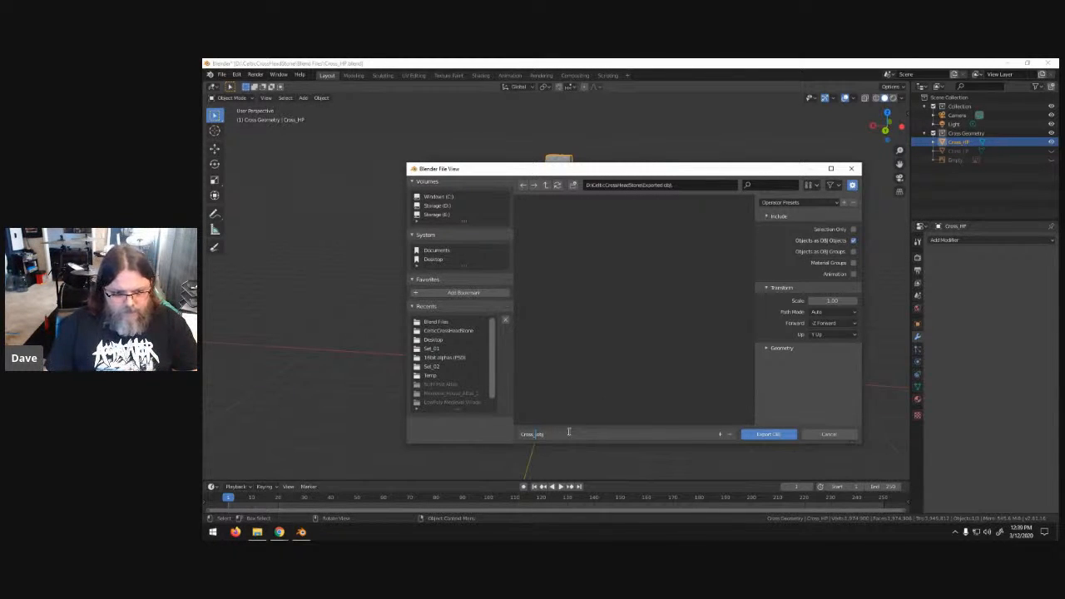
text(LP)
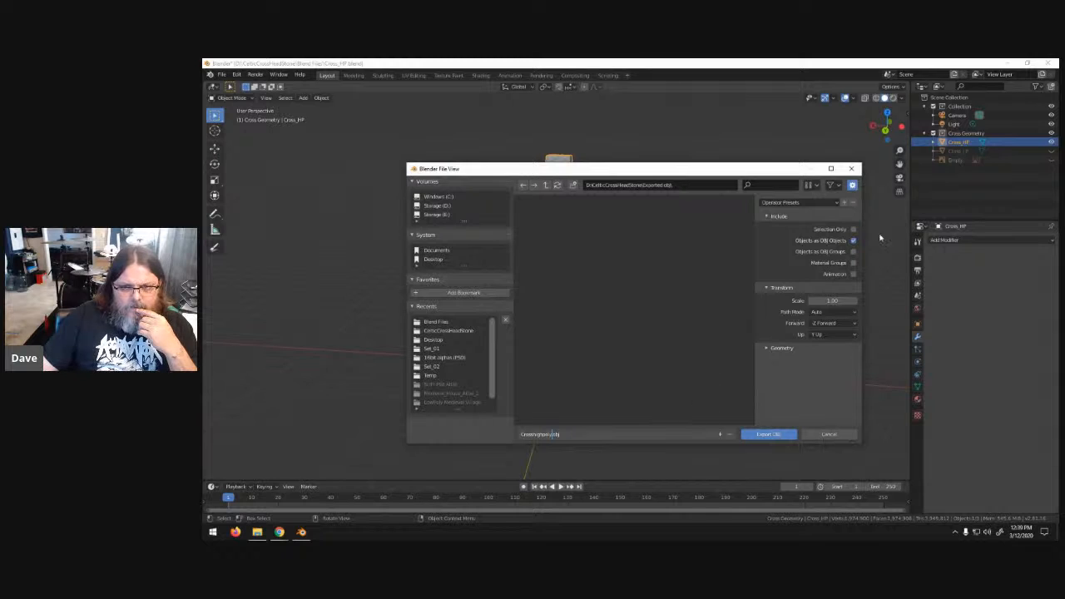
click(854, 230)
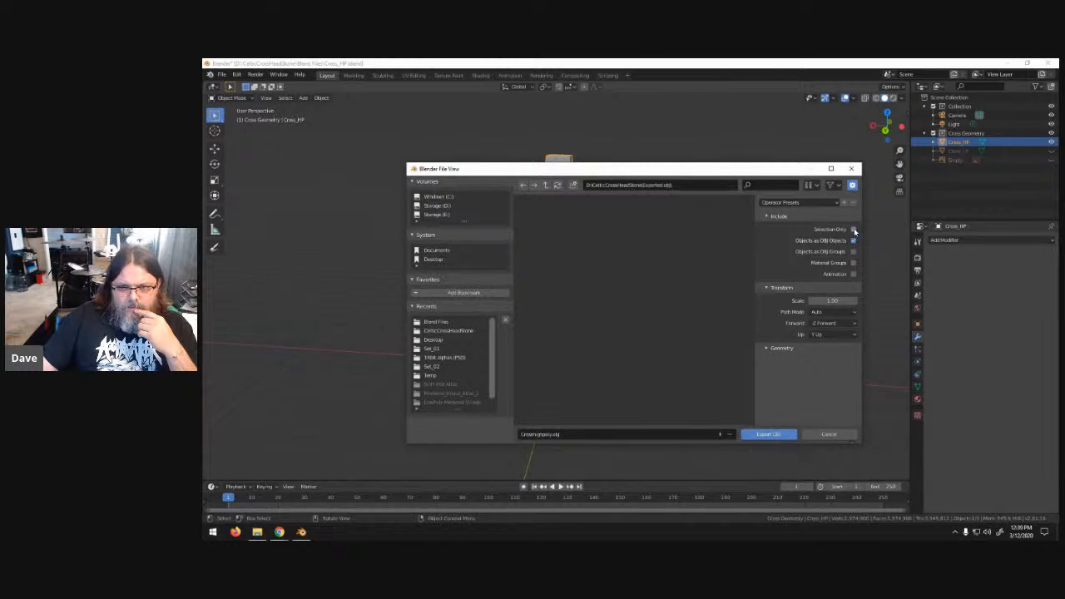
click(772, 438)
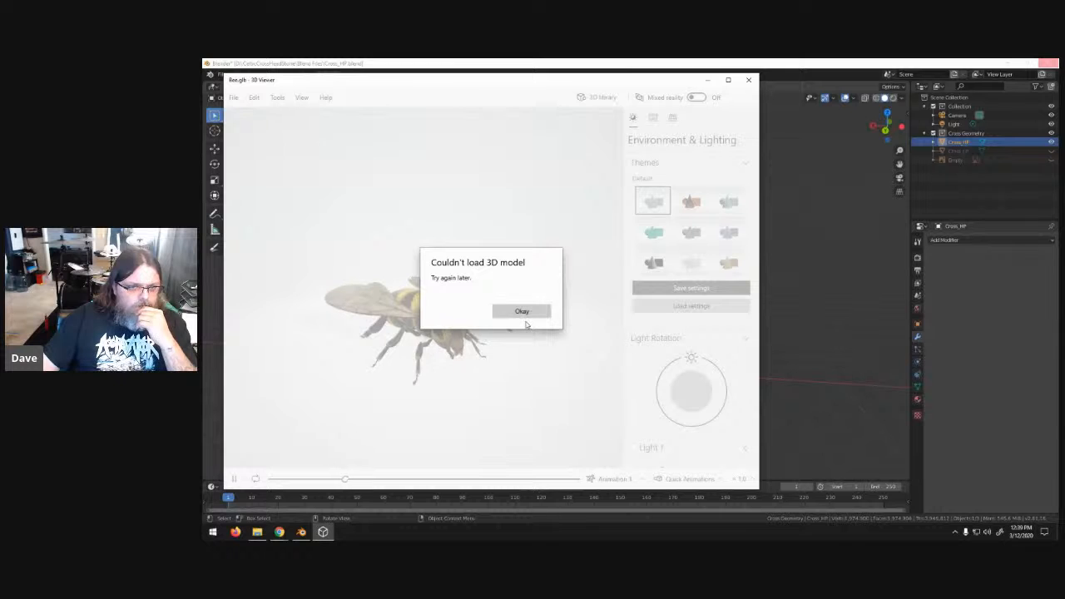
- Try previewing the exported cross in 3D Viewer, and view the high-poly mesh from the front in Blender
click(535, 314)
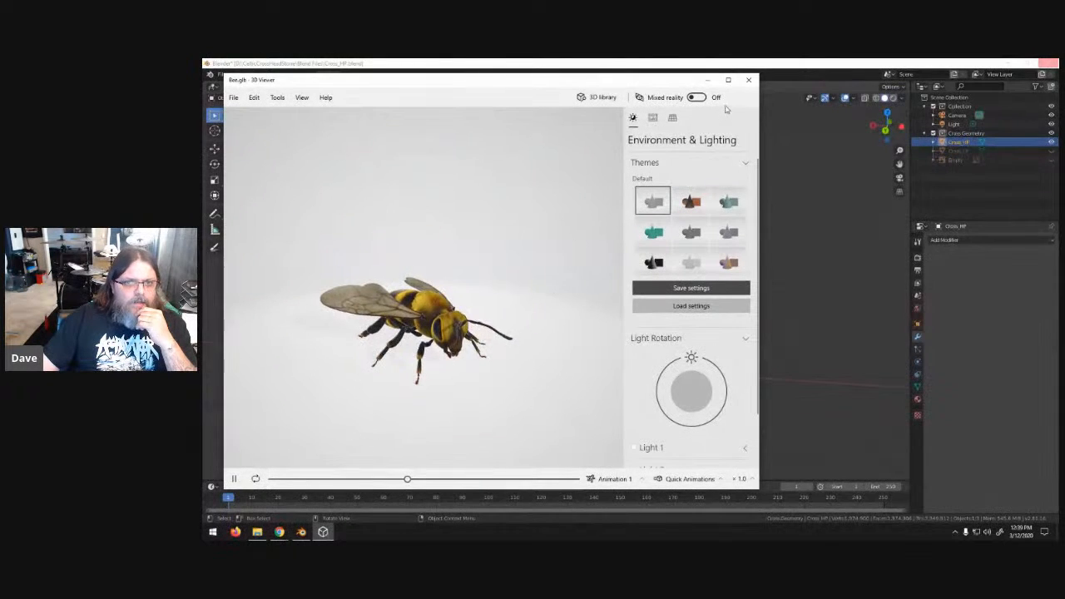
click(748, 79)
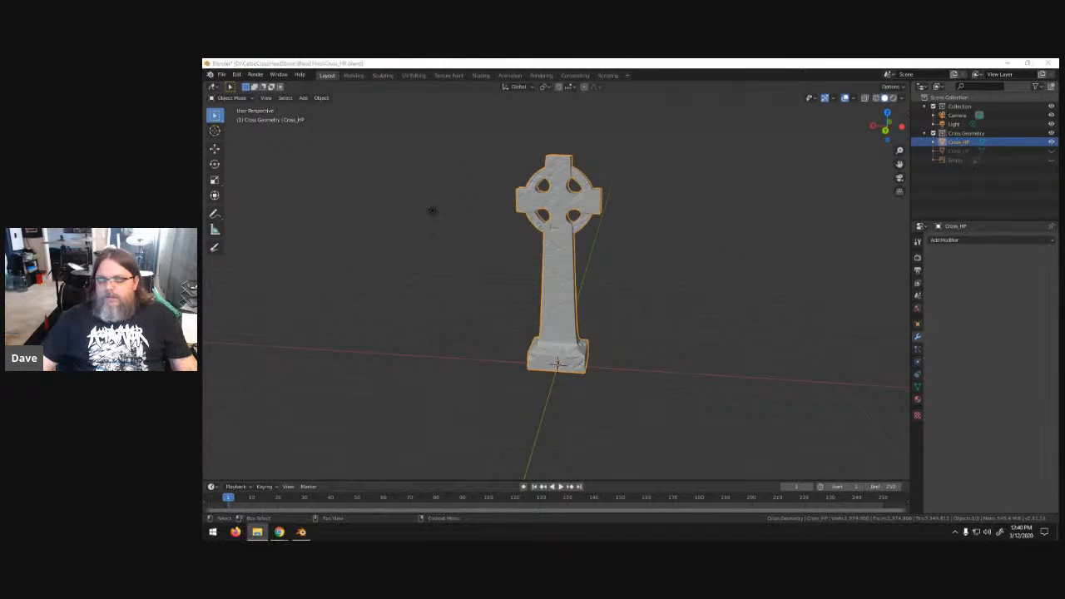
middle_drag(647, 230, 464, 233)
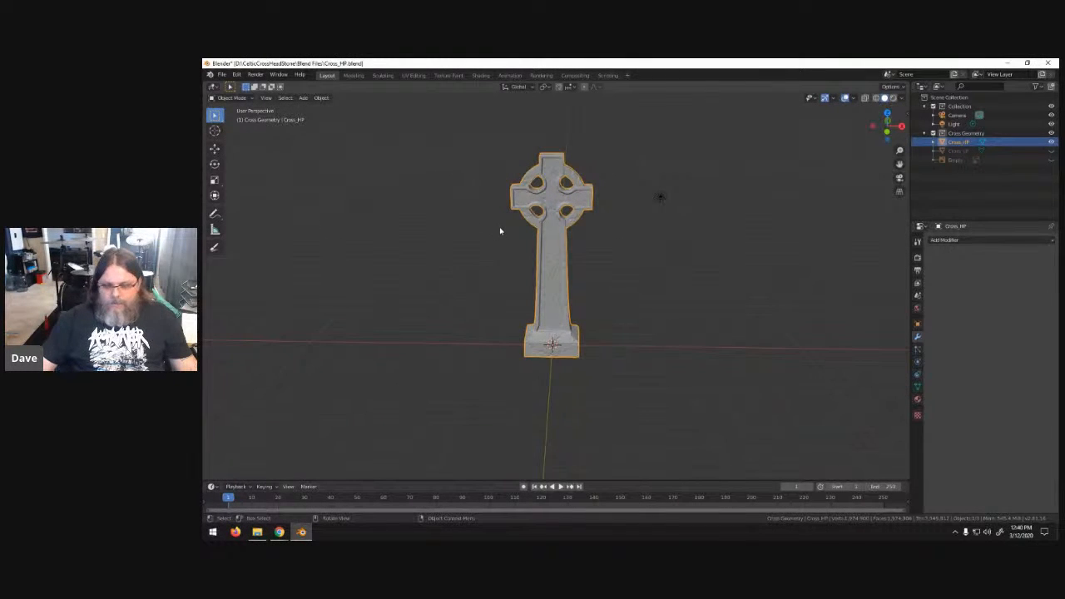
key(KP_1)
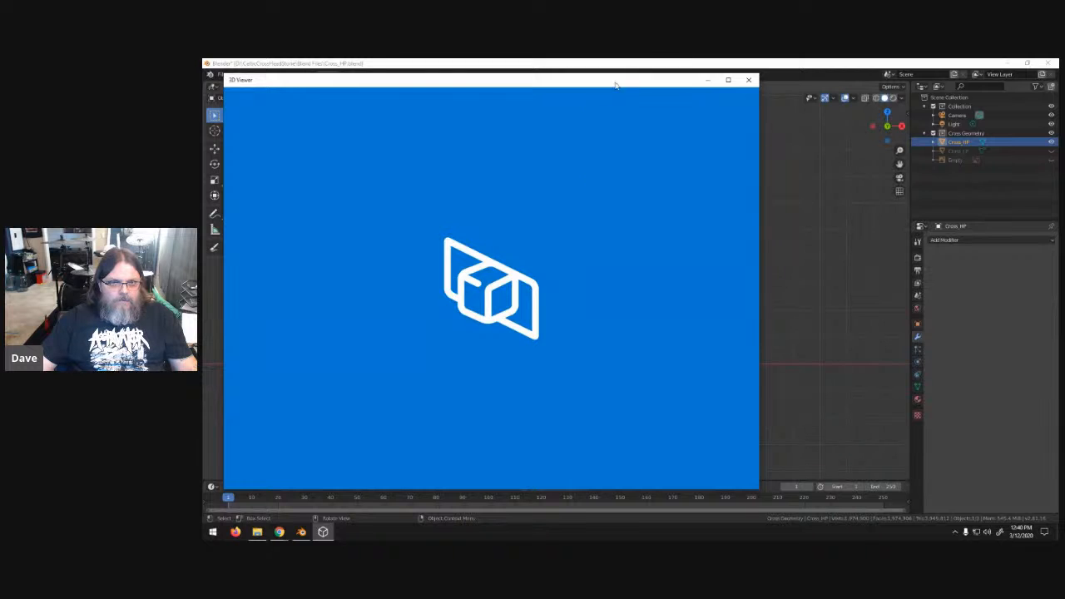
drag(618, 83, 1058, 104)
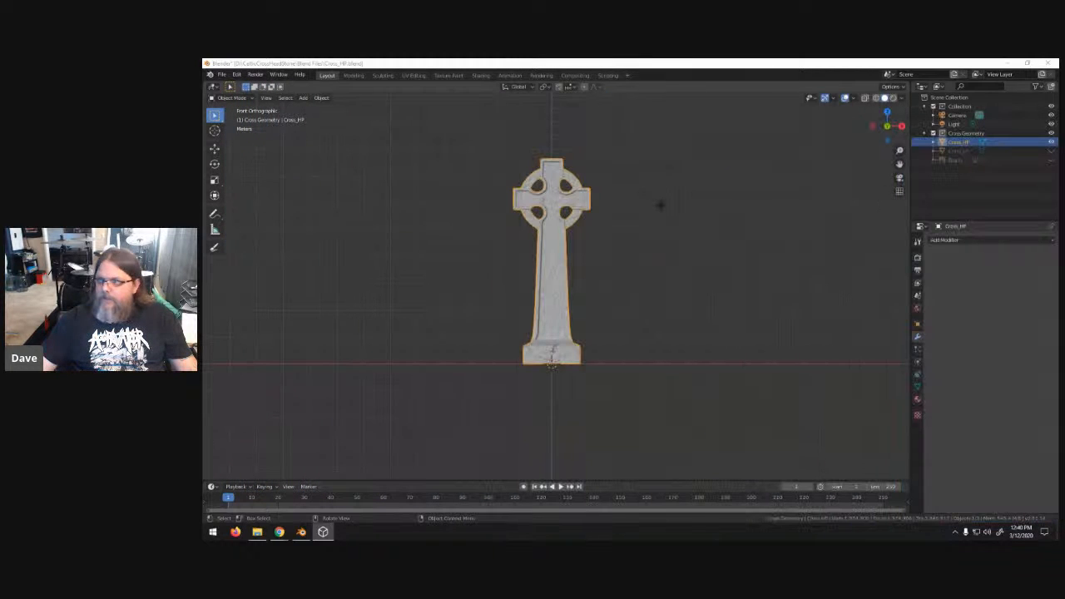
- Hide the Cross_HP mesh, and show and select the Cross_LP mesh
click(1051, 142)
click(1051, 150)
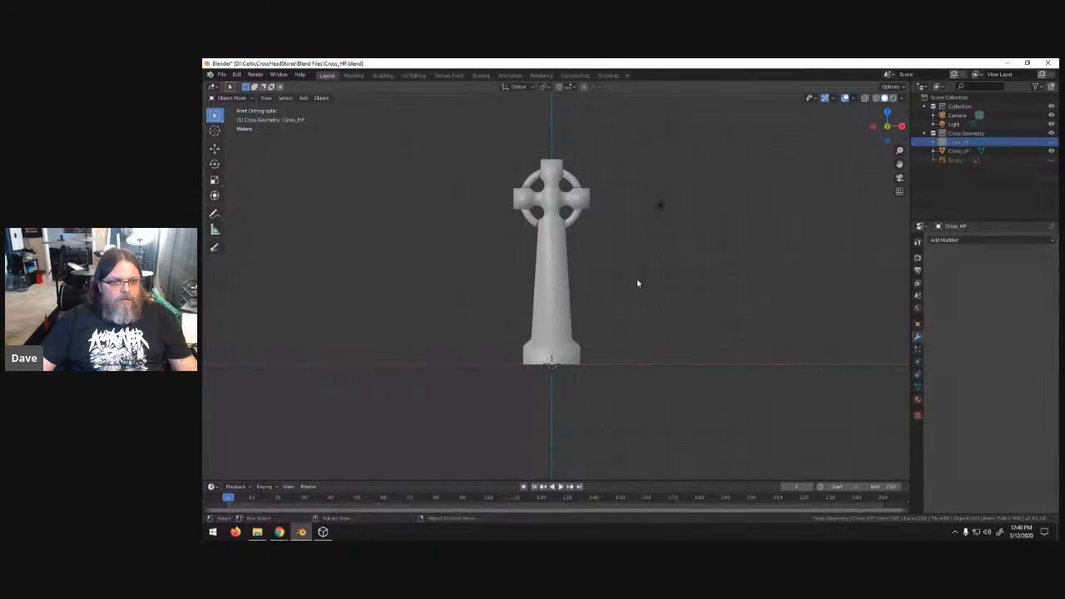
click(221, 74)
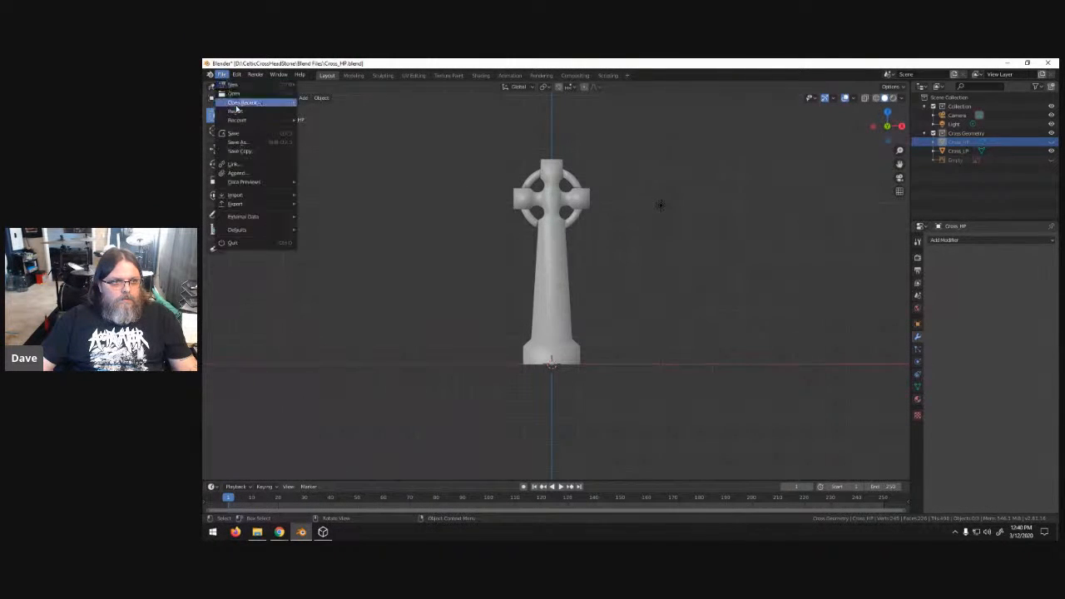
click(242, 142)
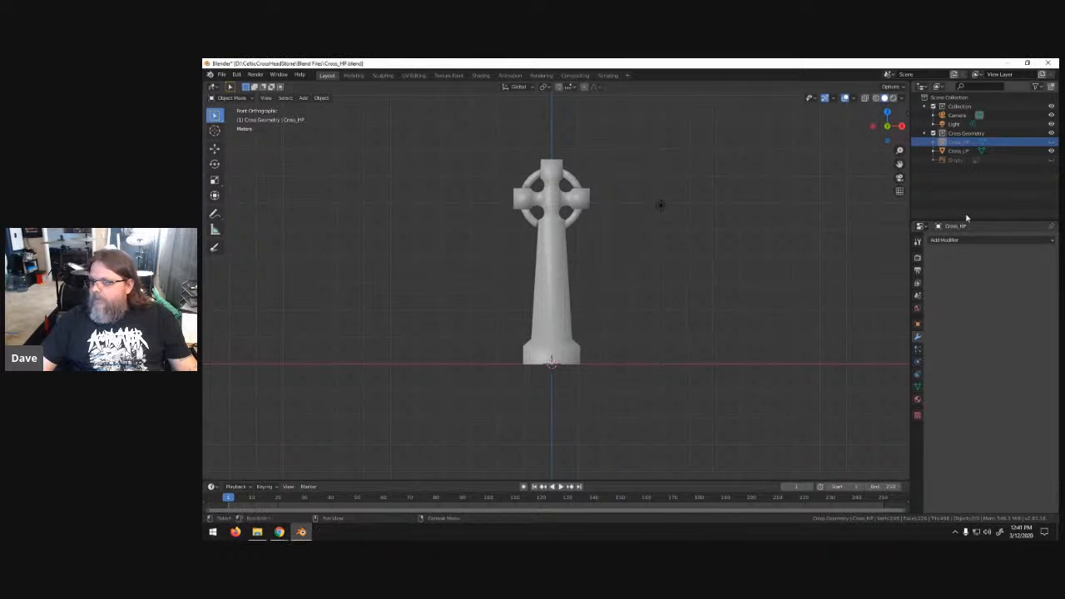
click(567, 272)
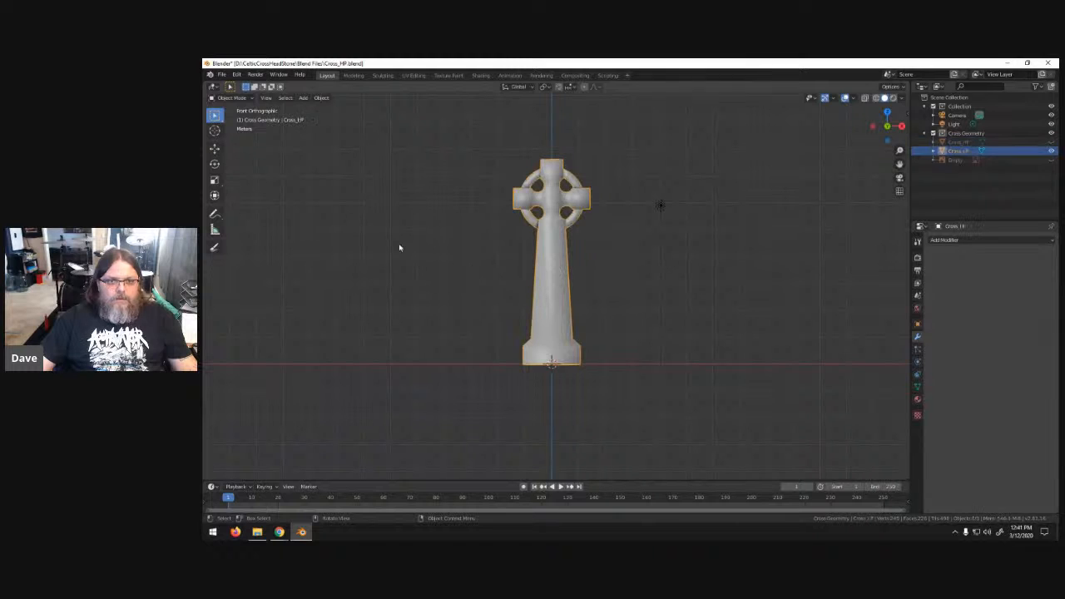
- Export only the selected Cross_LP mesh as Crosslowpoly.obj in the Exported.obj folder
click(222, 74)
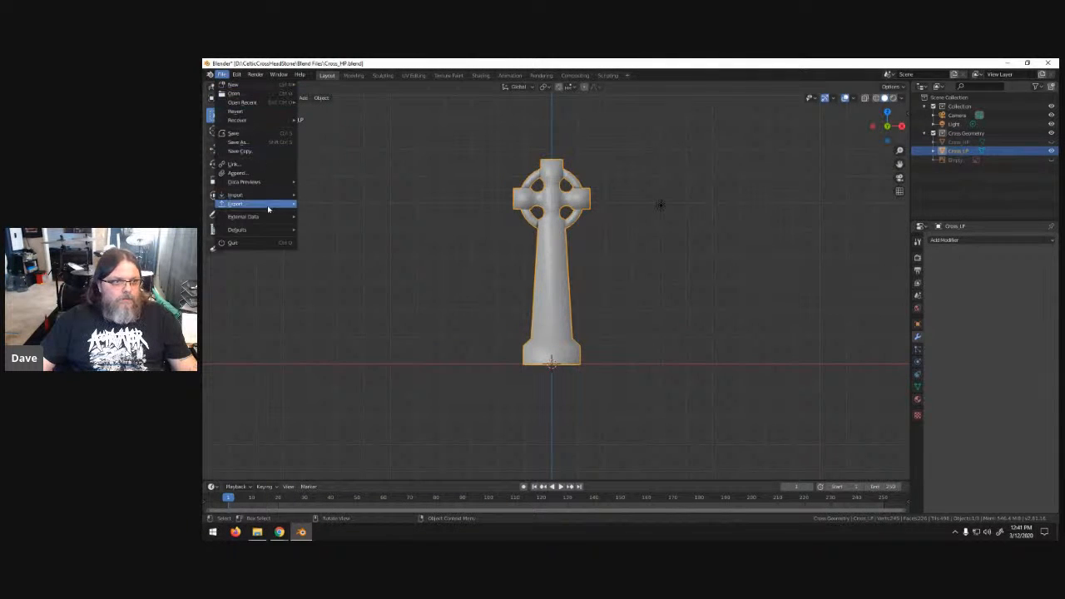
mouse_move(271, 206)
click(336, 267)
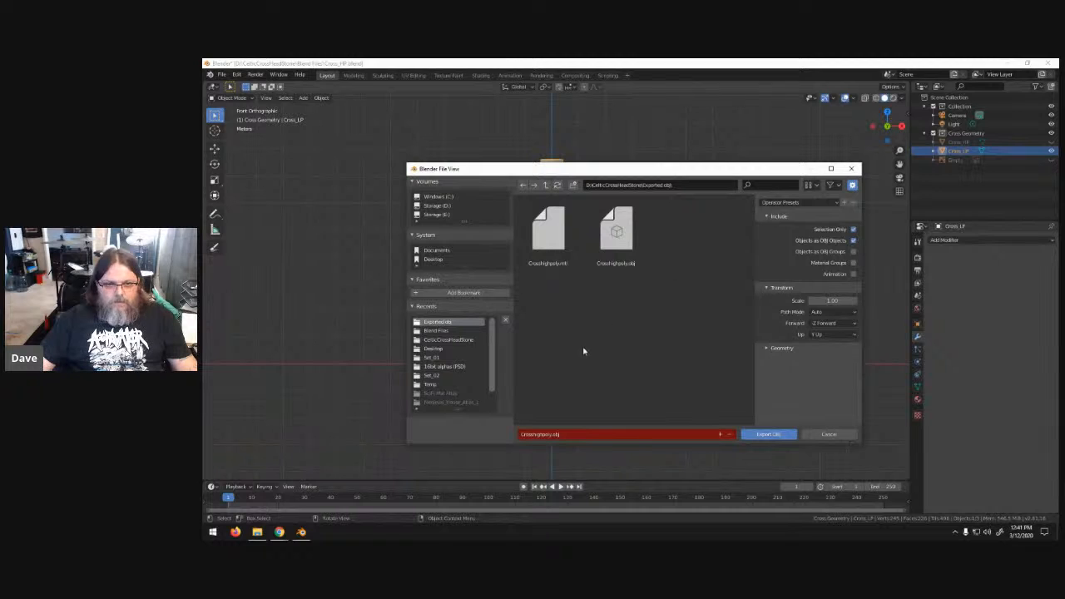
click(540, 434)
click(540, 434)
key(BackSpace)
key(BackSpace)
key(BackSpace)
key(BackSpace)
text(low)
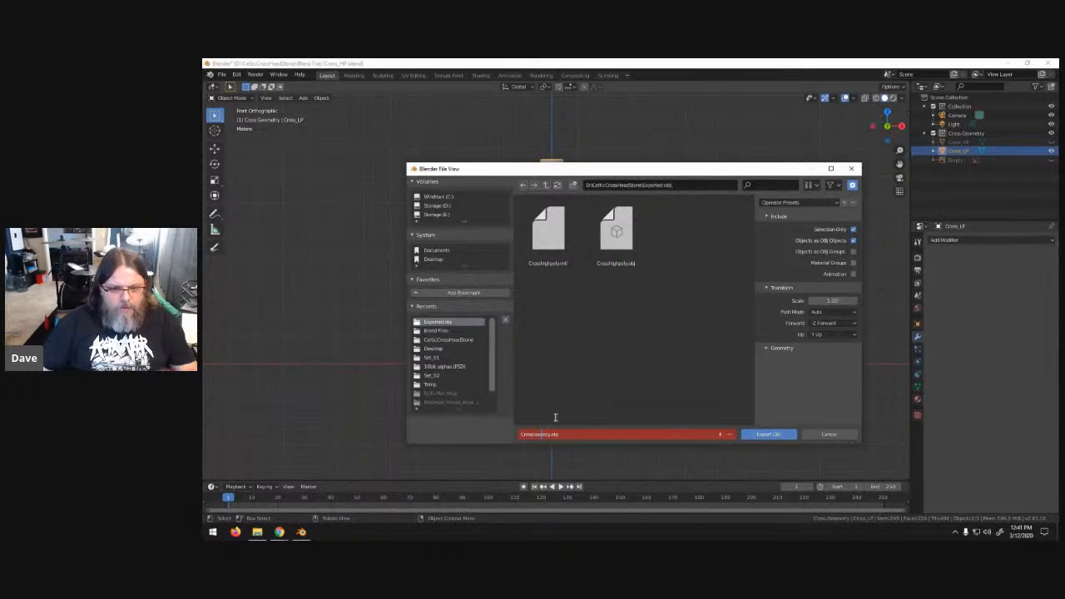
click(773, 434)
click(773, 434)
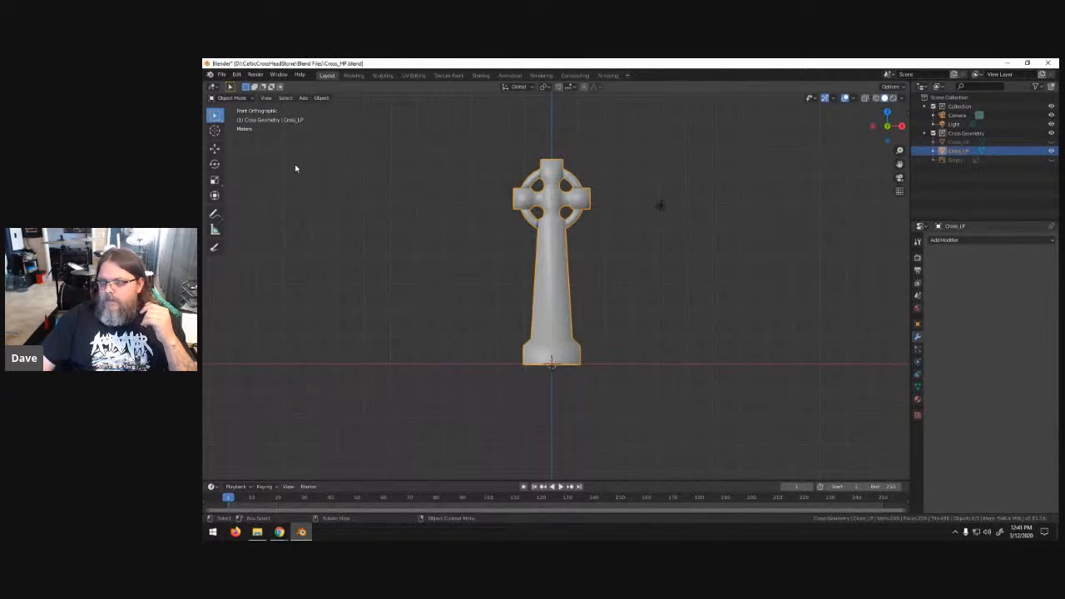
- Quit Blender without saving the changes, switch to Substance Painter and dismiss its welcome window
click(1047, 62)
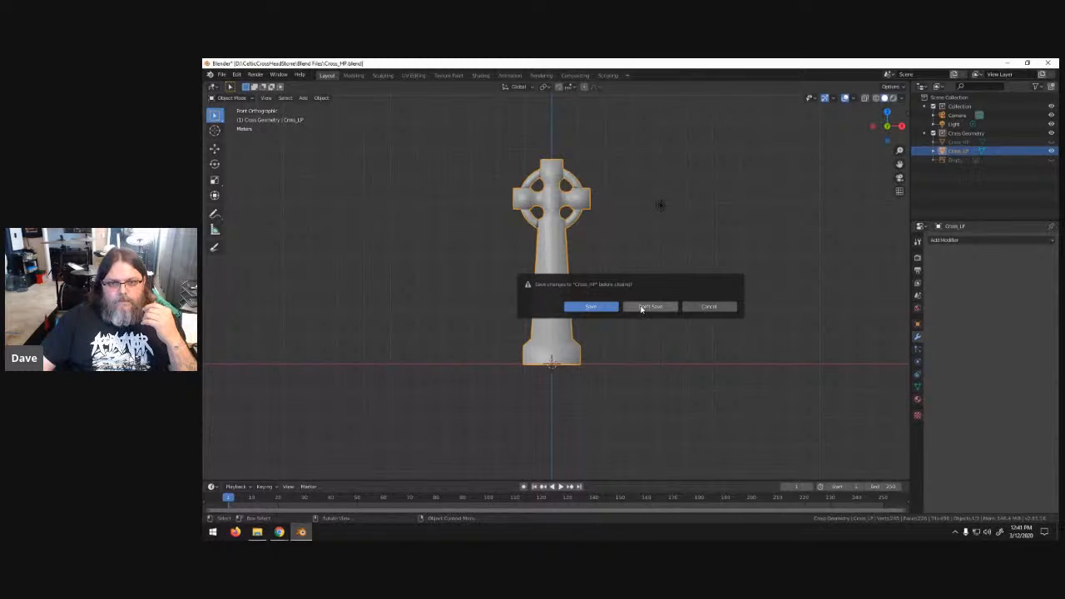
click(646, 307)
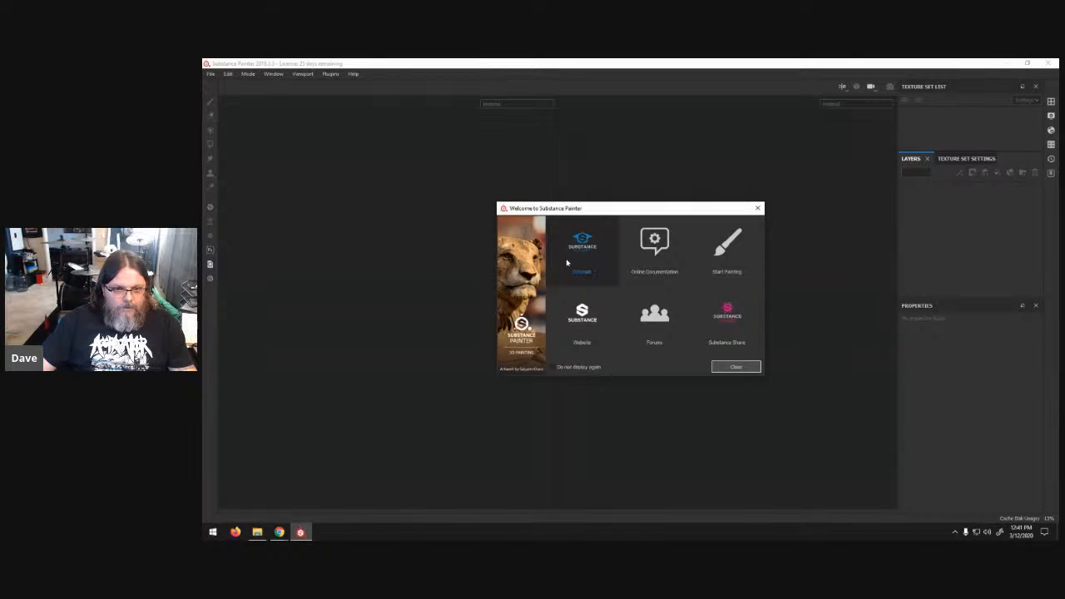
click(738, 367)
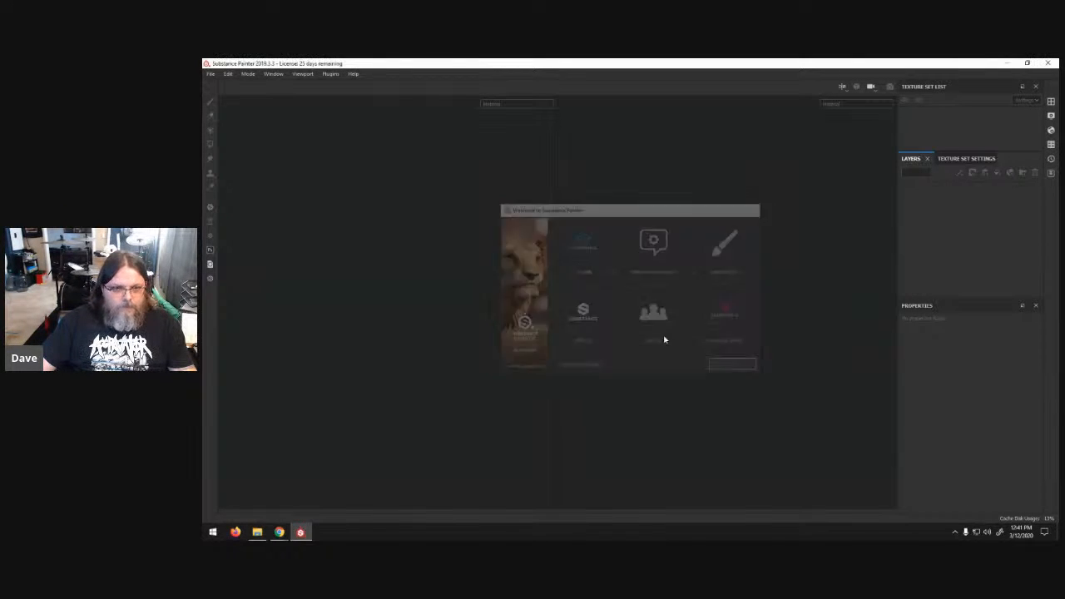
- Create a new project in Substance Painter using the Crosslowpoly mesh from the Exported.obj folder
click(210, 73)
click(218, 85)
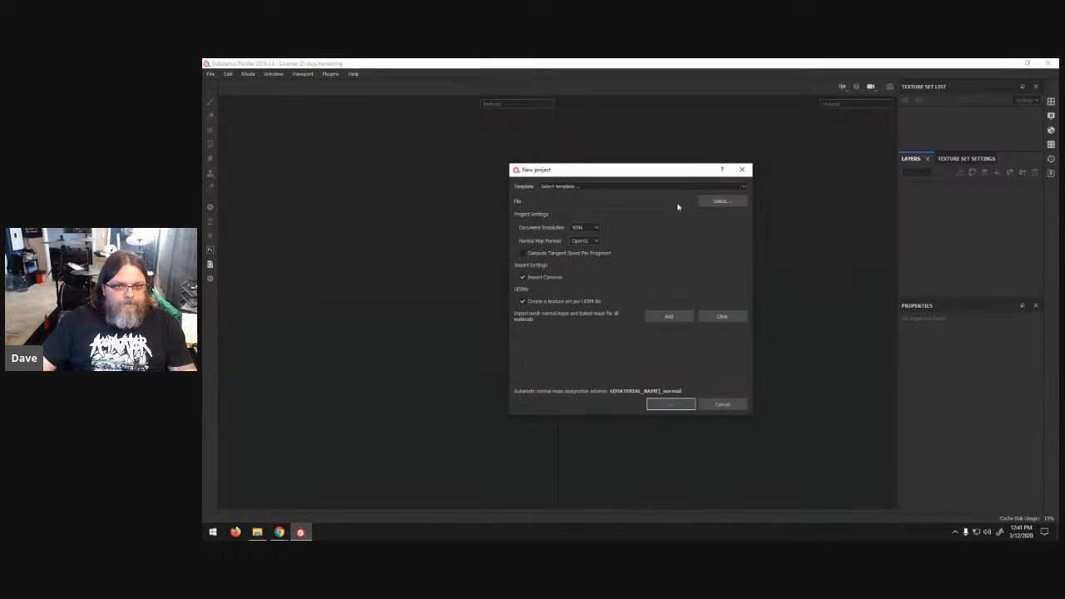
click(708, 203)
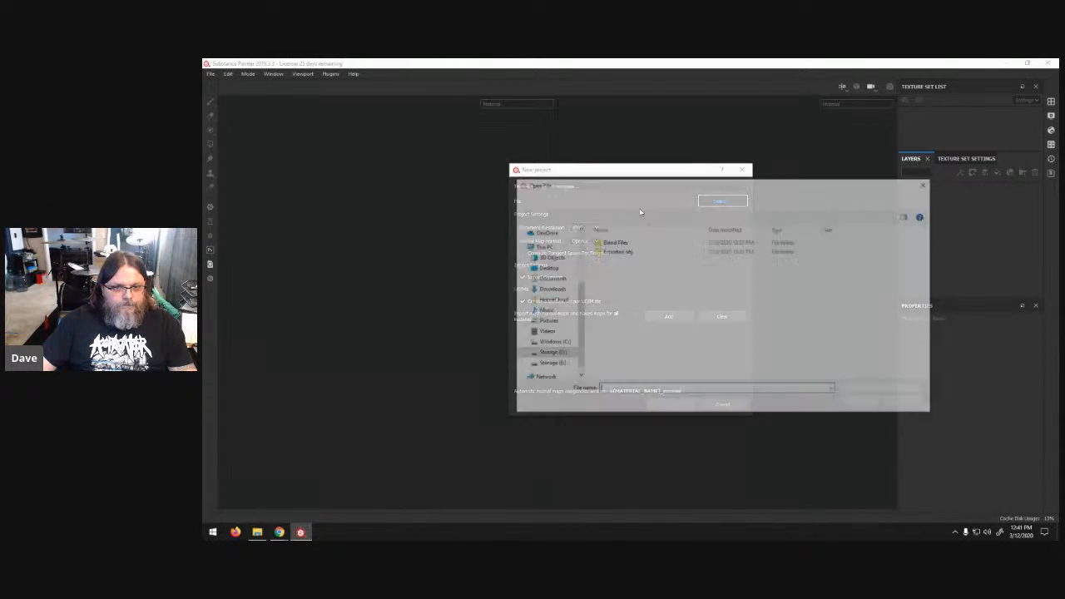
double_click(615, 253)
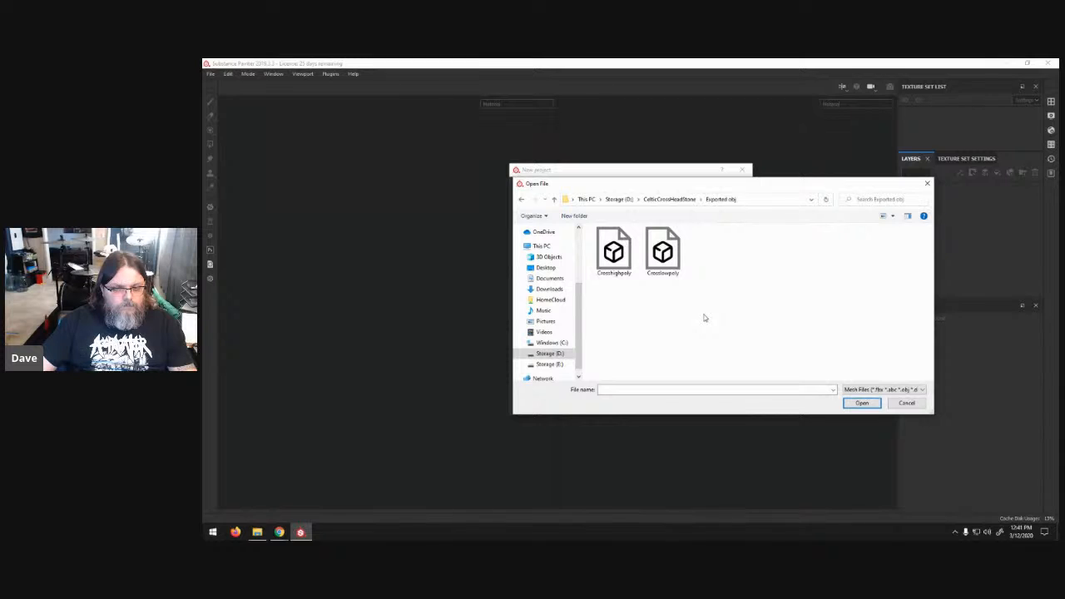
double_click(663, 254)
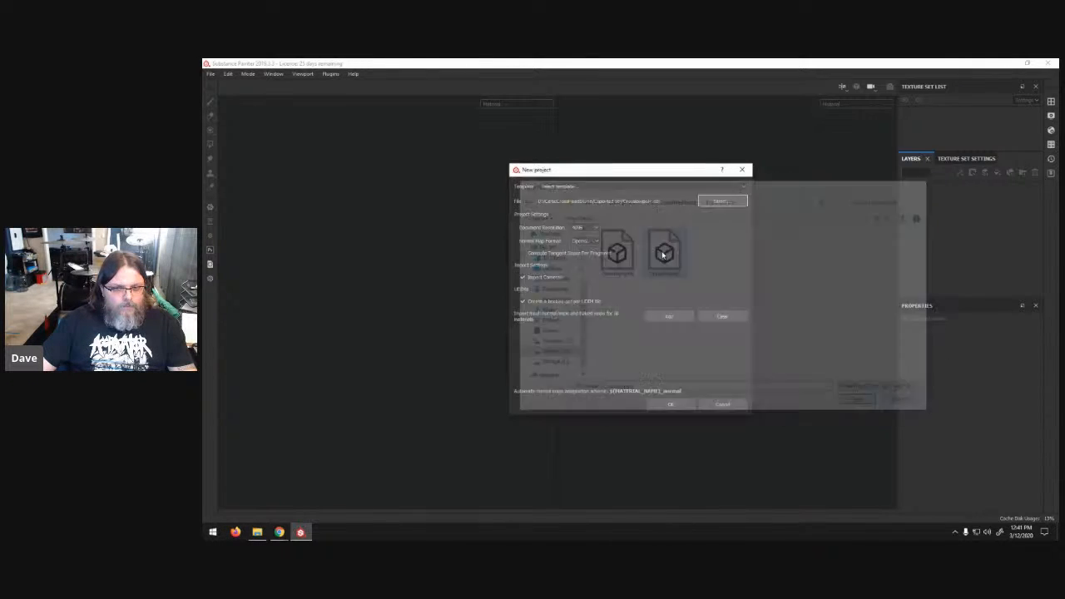
click(671, 404)
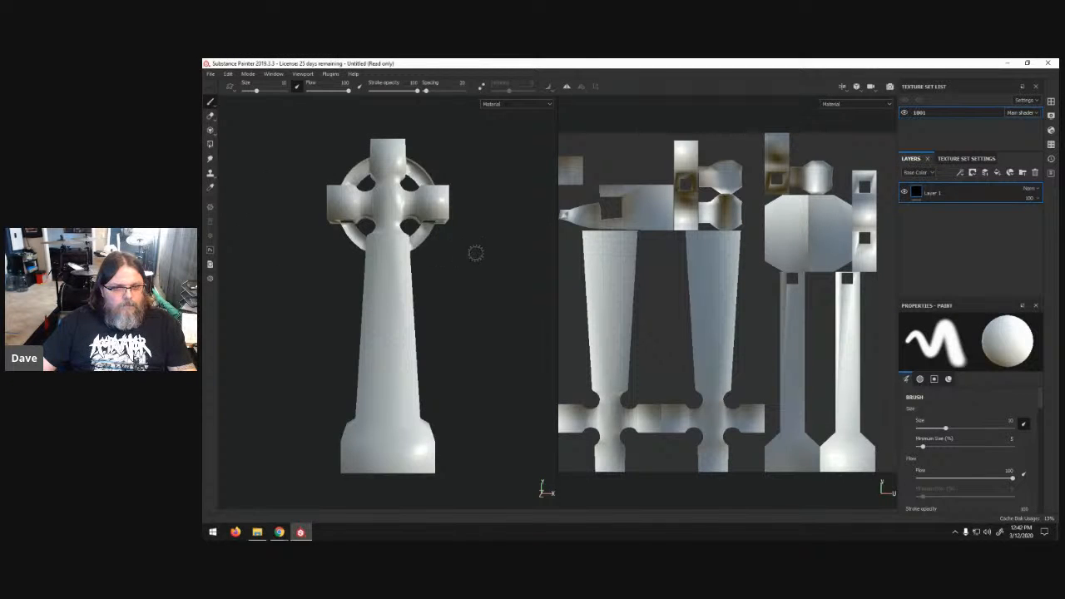
- Open the mesh map baking settings and enable only the Normal, World space normal and Ambient occlusion maps
click(228, 74)
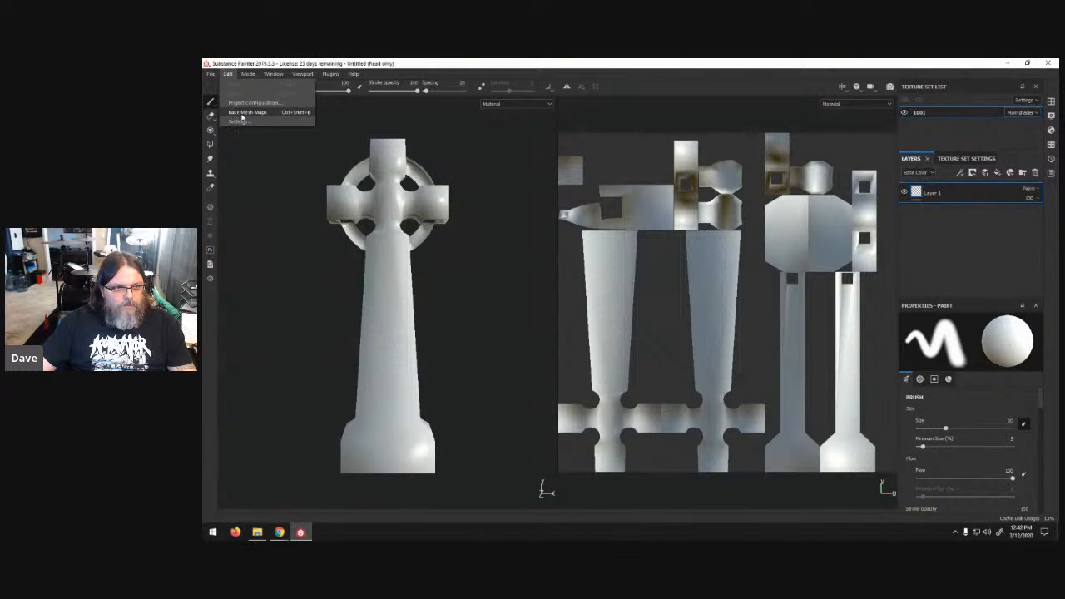
click(246, 112)
click(503, 211)
click(503, 237)
click(504, 224)
click(504, 224)
click(503, 249)
click(503, 261)
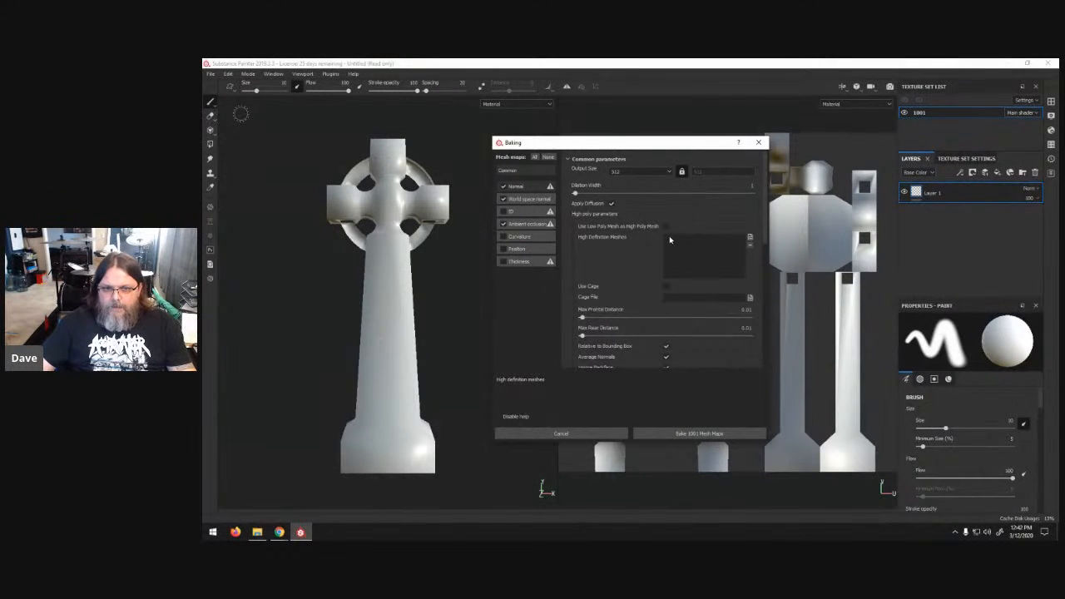
- Load Crosshighpoly as the high definition mesh and set the max frontal and max rear distances to 0.03
click(750, 238)
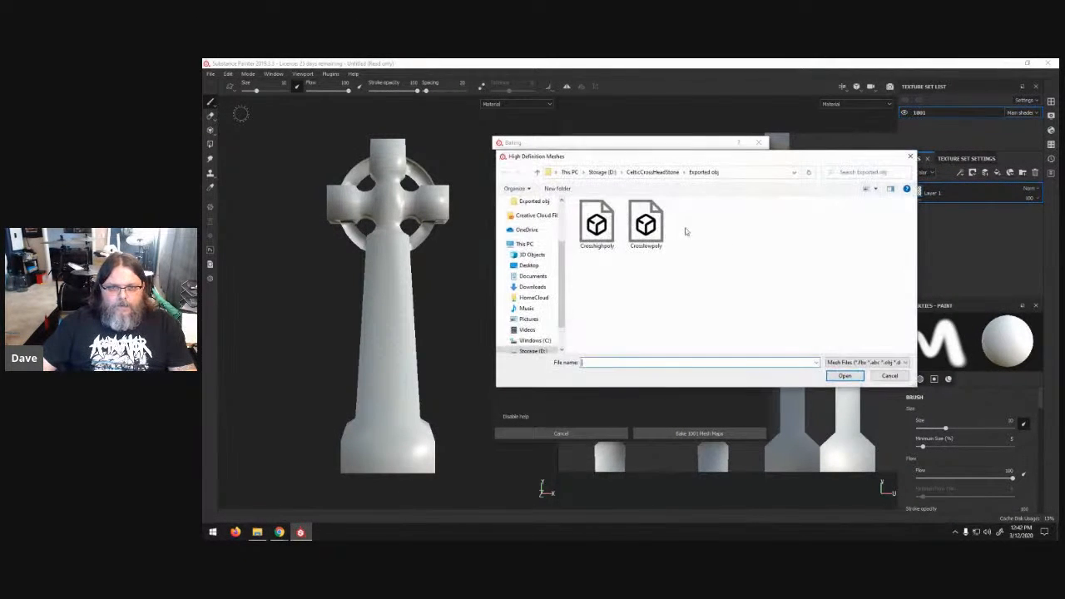
double_click(589, 229)
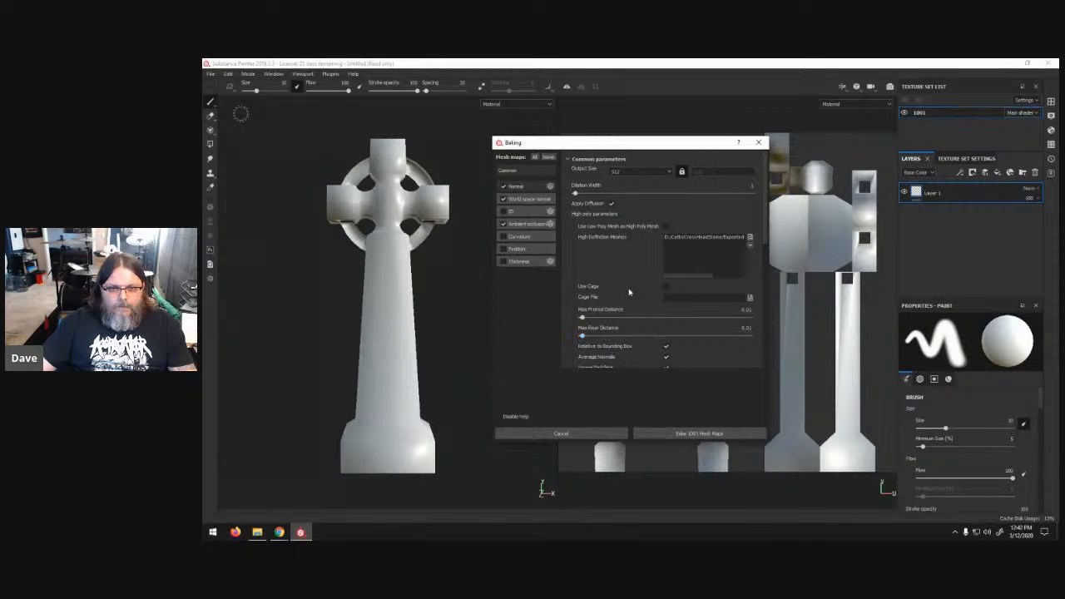
double_click(746, 312)
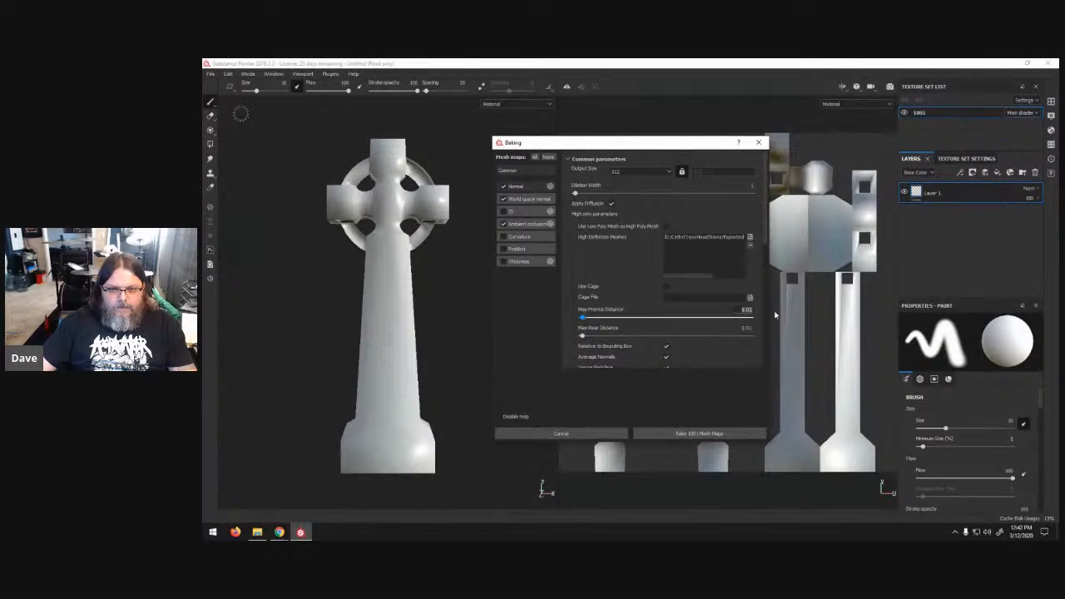
text(0.03)
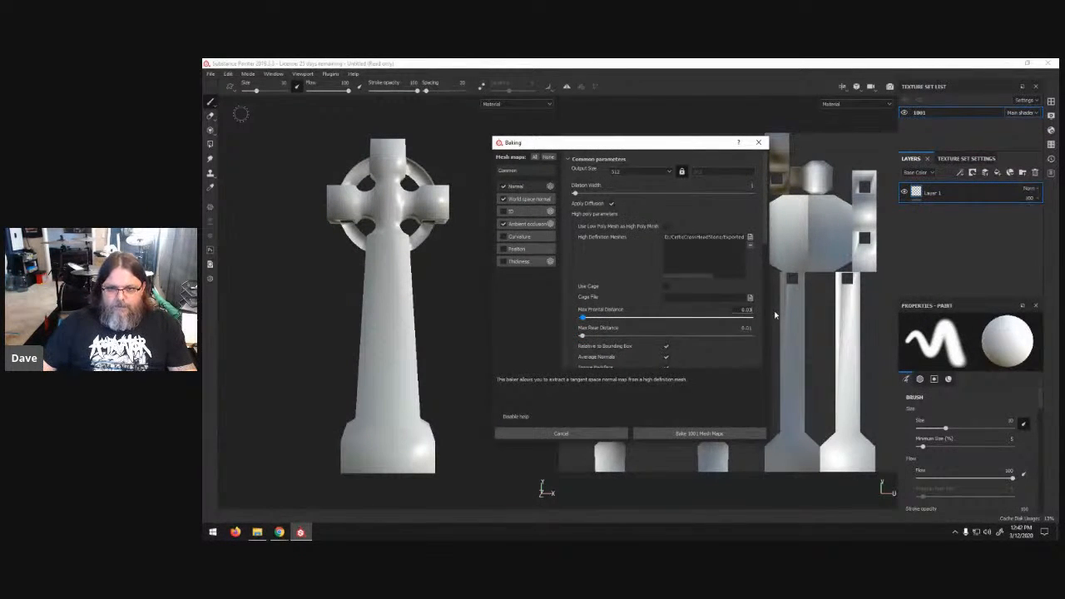
double_click(746, 328)
text(0)
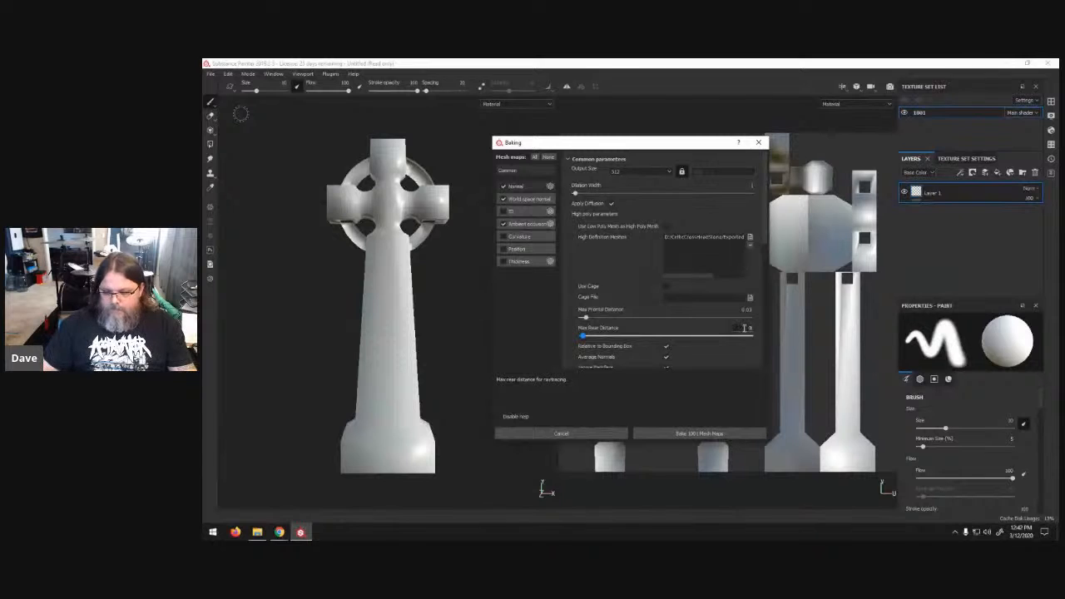
key(Return)
- Review the normal, world space normal and ambient occlusion baker parameters, and bake the 1001 mesh maps
scroll(696, 294, down, 3)
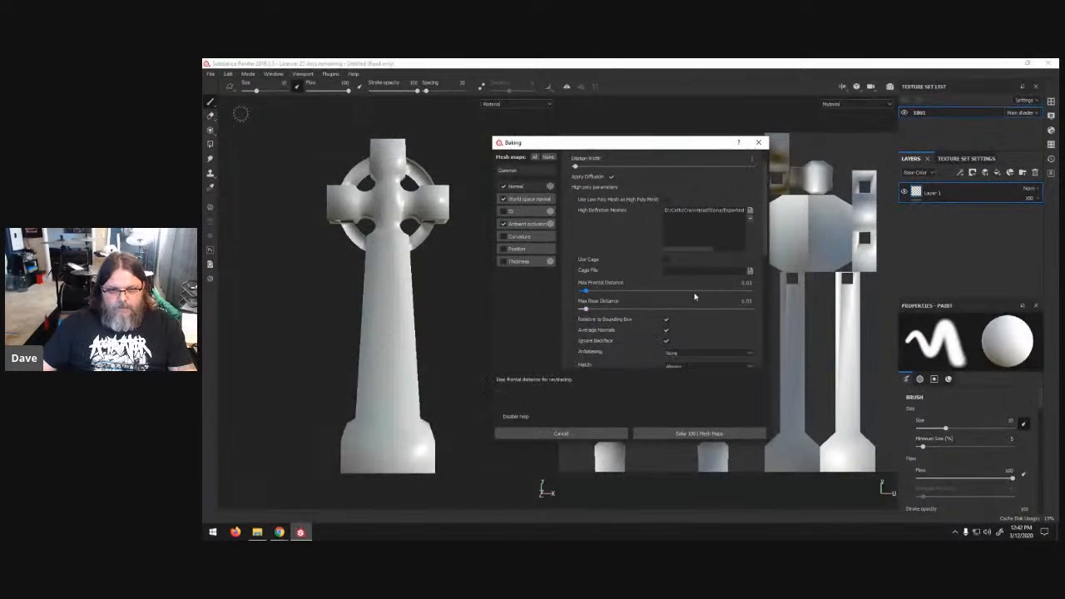
scroll(641, 334, down, 1)
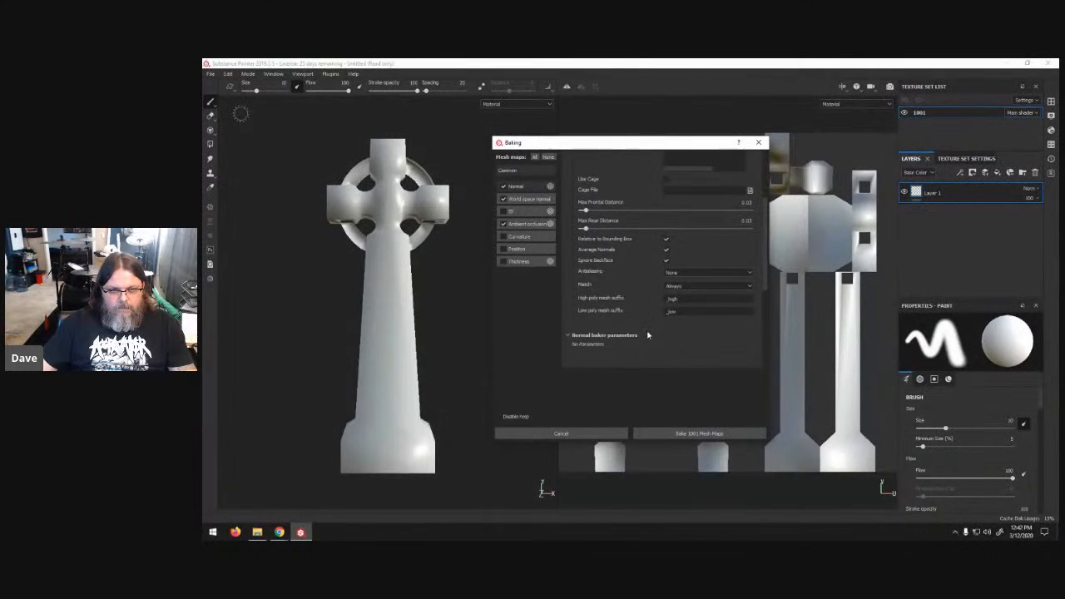
scroll(630, 337, down, 2)
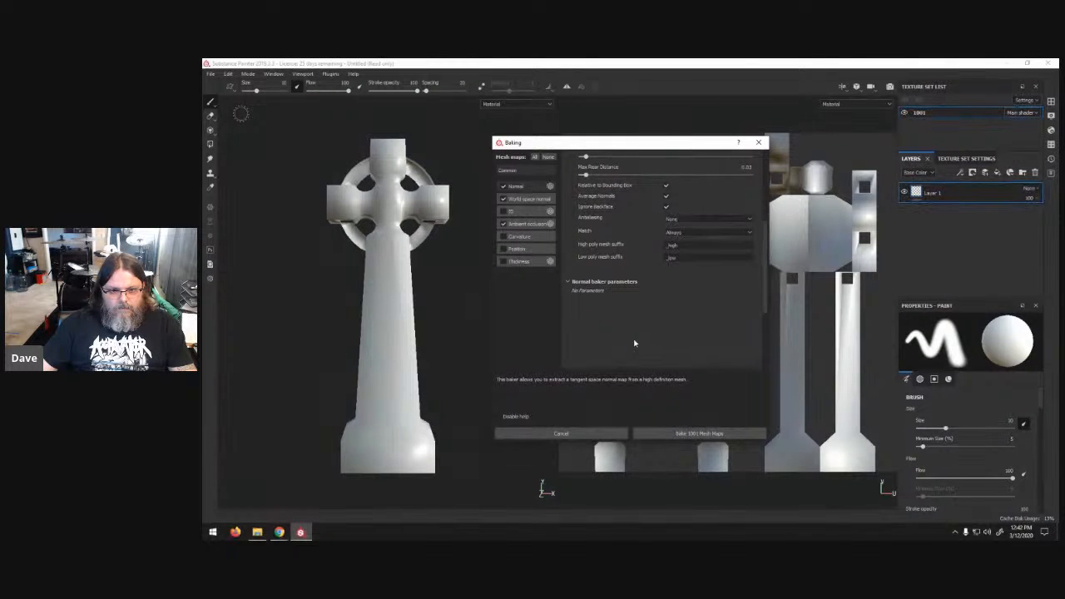
click(526, 188)
click(527, 200)
scroll(665, 241, up, 3)
click(541, 224)
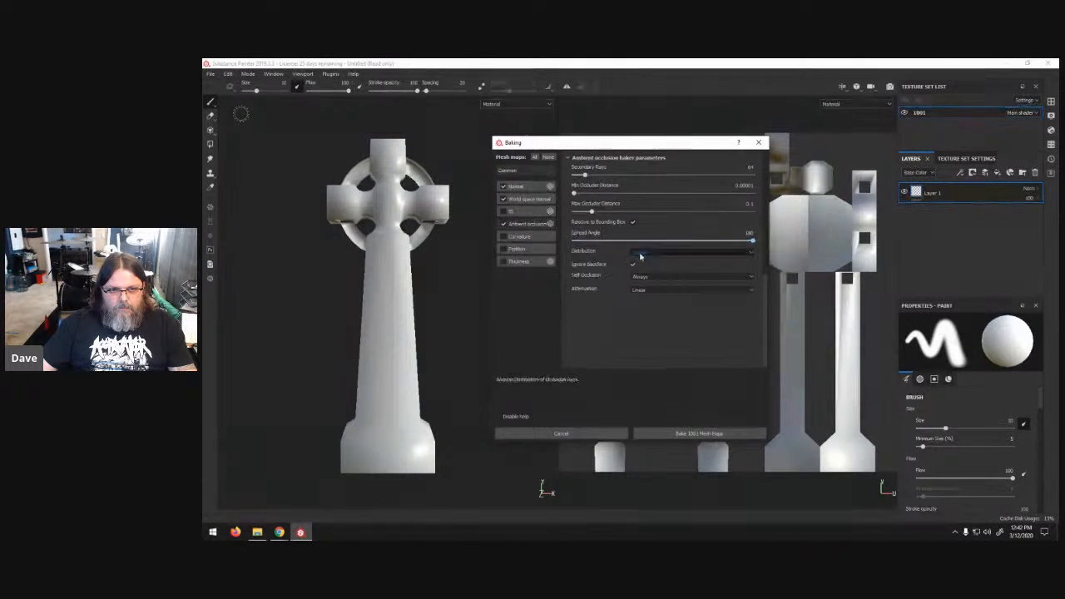
click(520, 186)
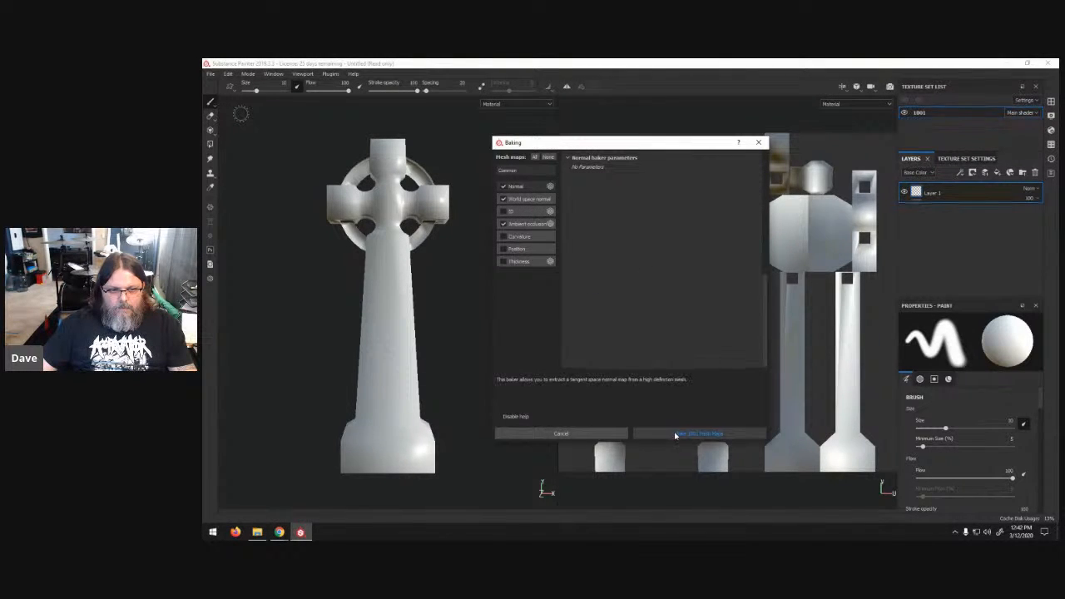
click(699, 433)
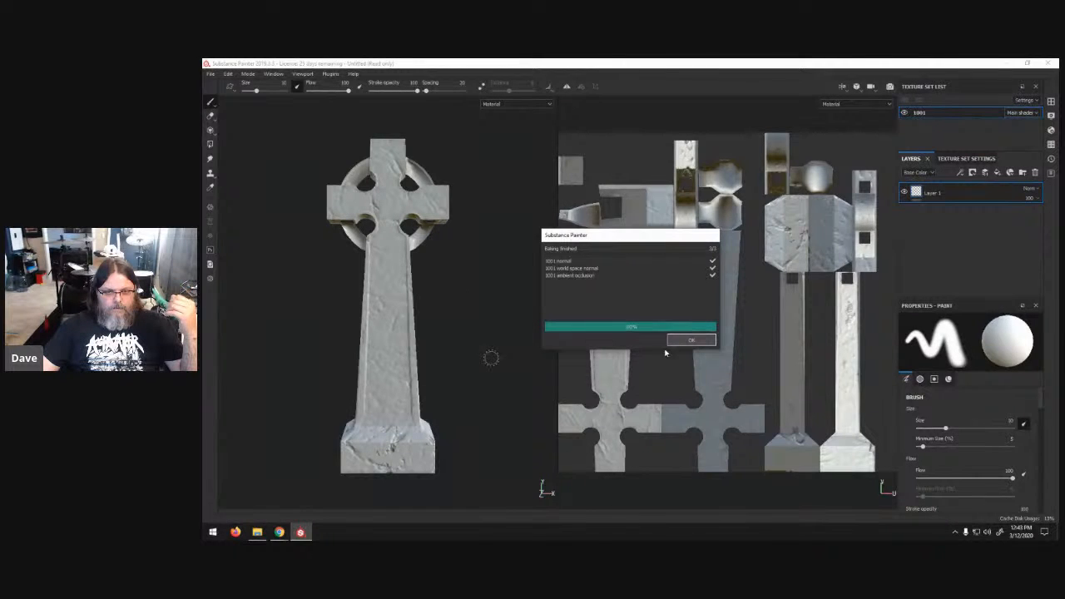
click(692, 340)
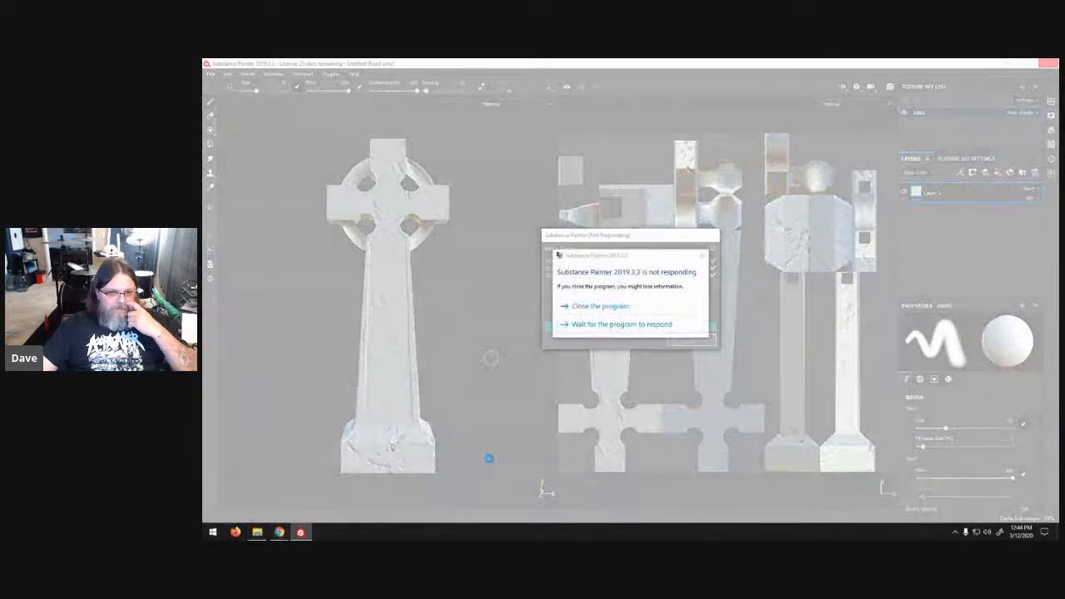
- Force-close the unresponsive Substance Painter by ending its task in Task Manager, and close Task Manager
click(601, 322)
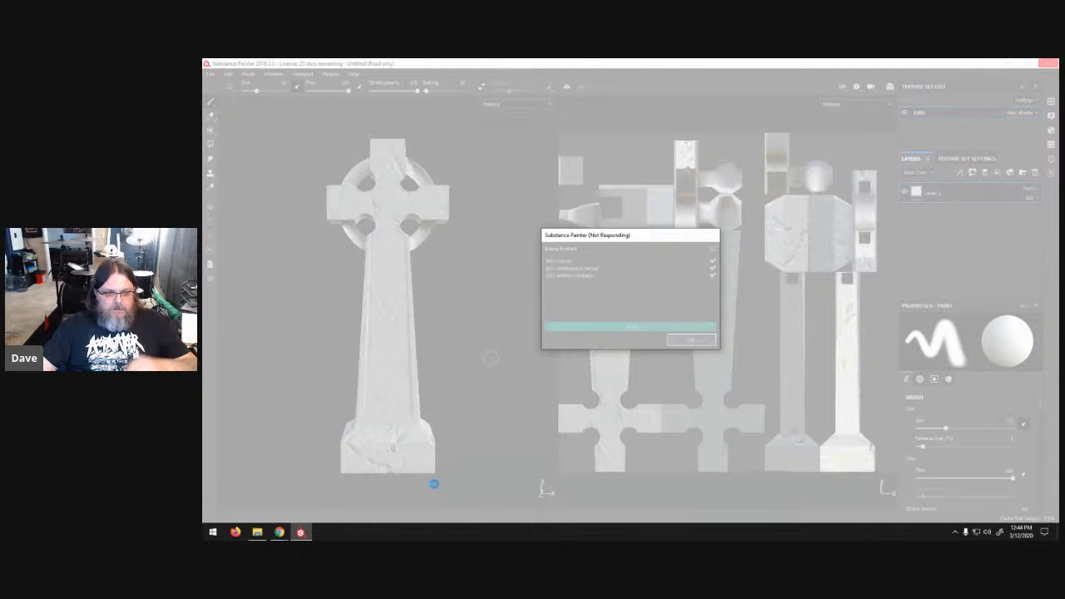
right_click(304, 531)
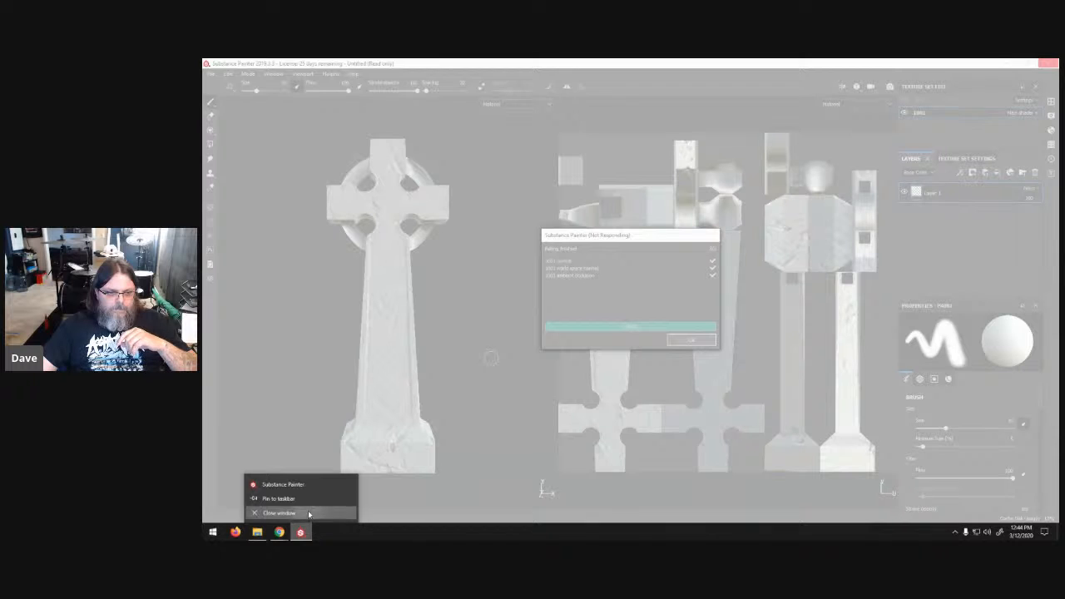
click(309, 514)
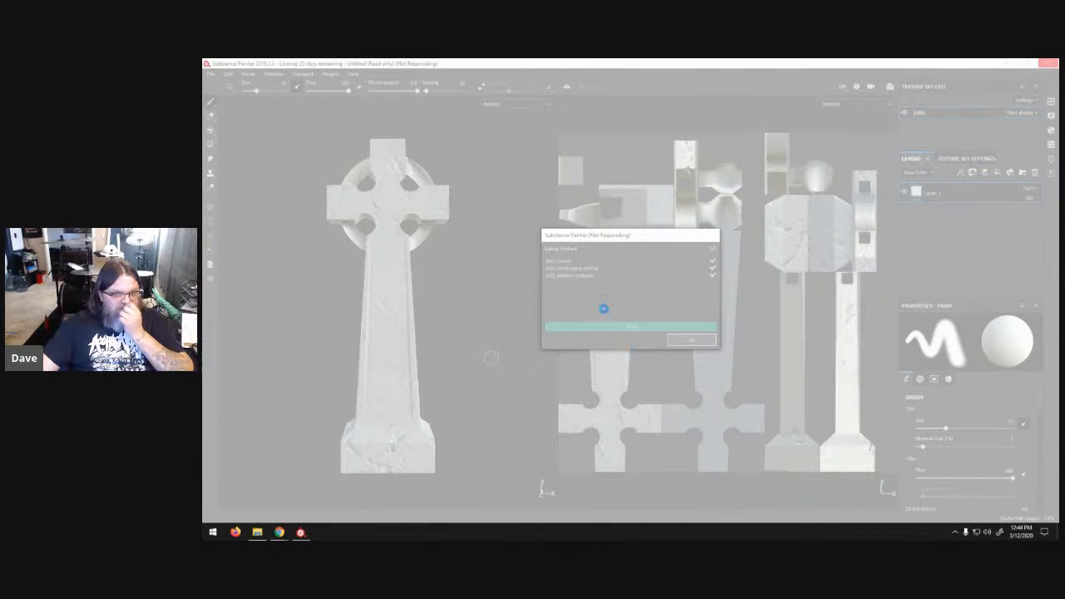
key(ctrl+shift+Escape)
click(642, 227)
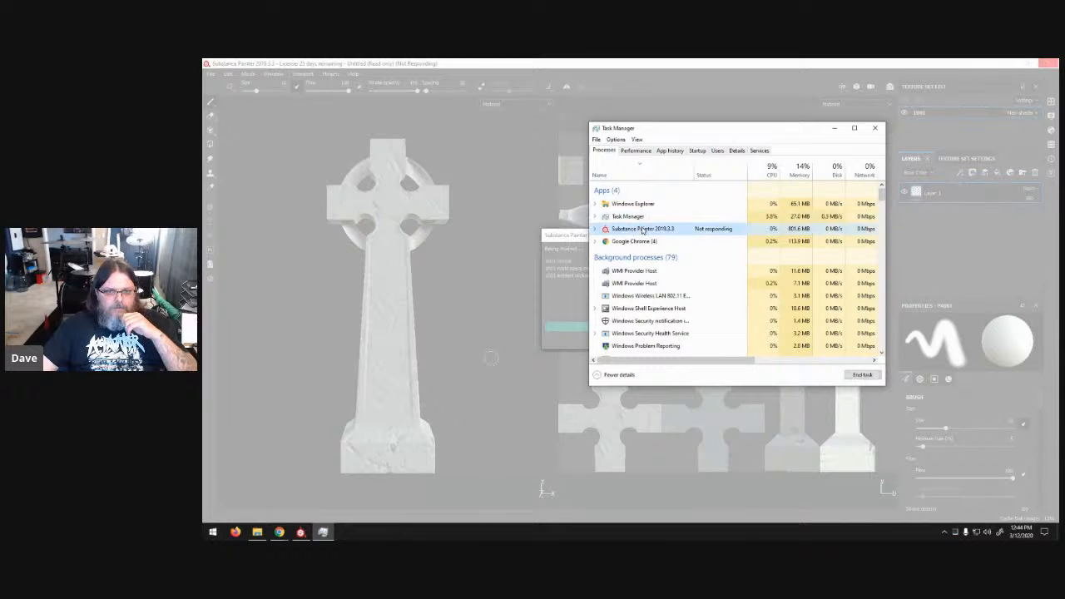
click(862, 374)
click(874, 127)
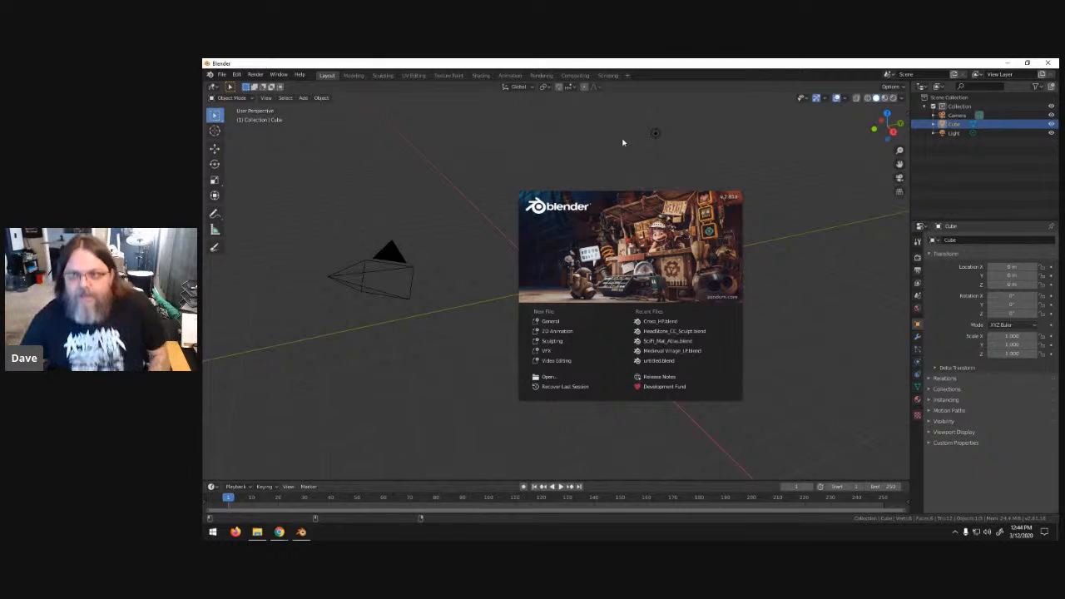
- Switch to Blender, dismiss its splash screen and open the recent file Cross_HP.blend
click(220, 78)
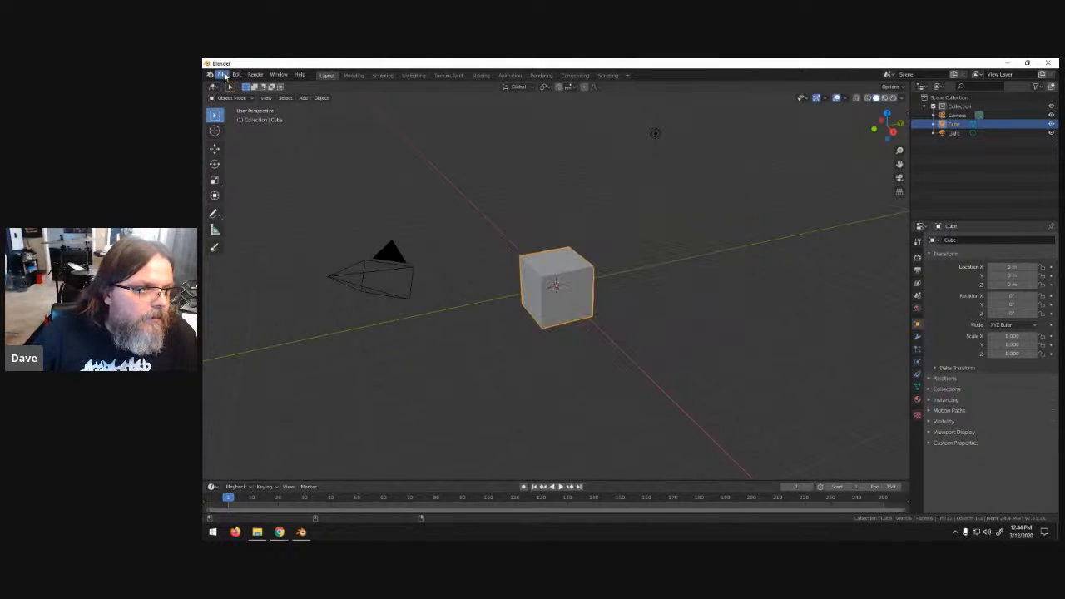
click(222, 74)
mouse_move(240, 105)
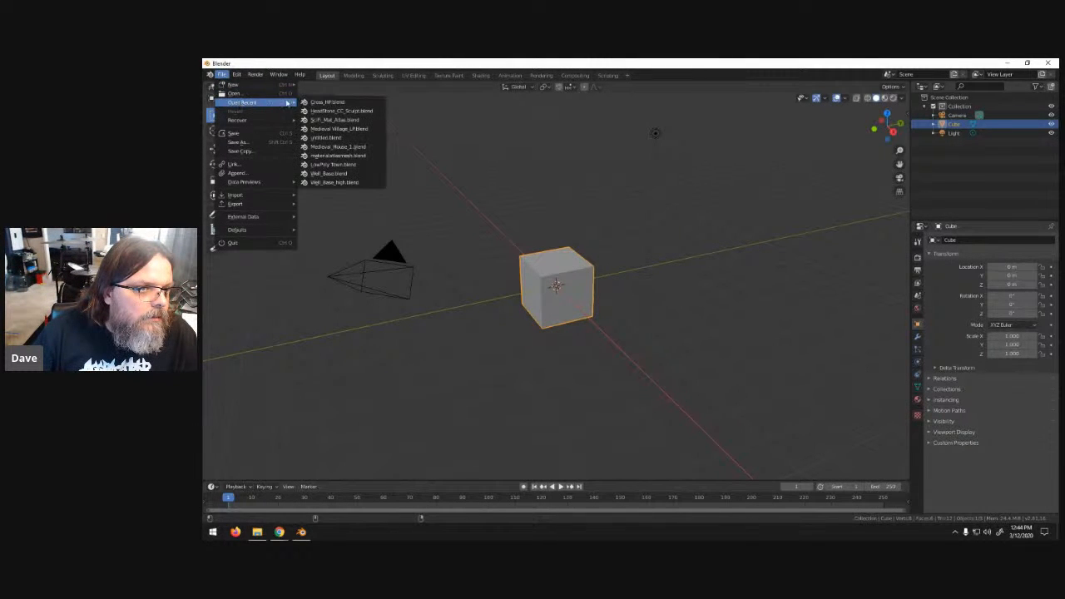
click(320, 101)
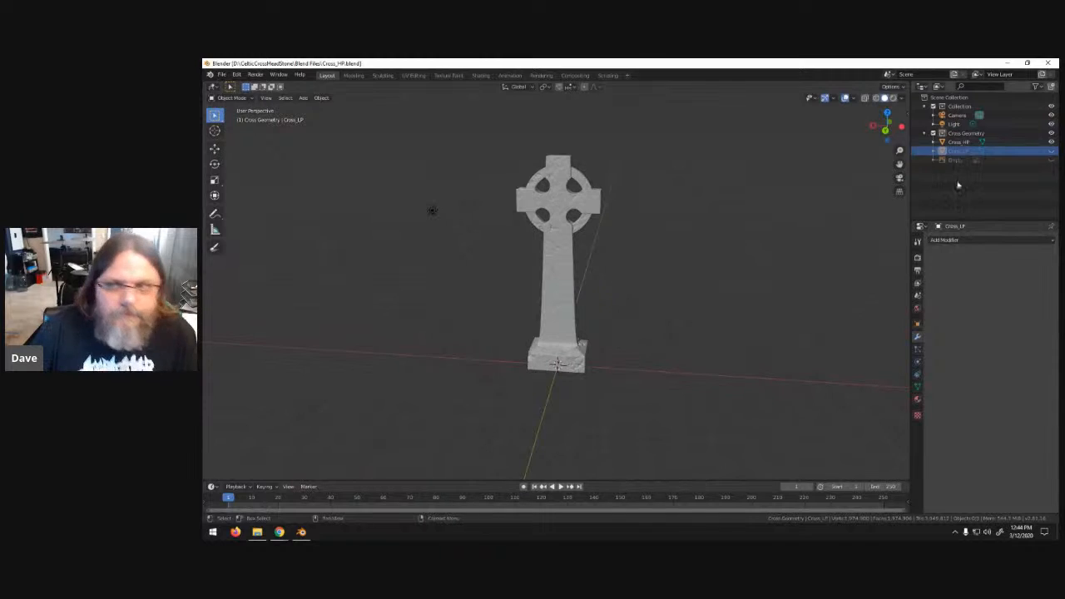
- Hide the high-poly Cross_HP mesh, and show and select the low-poly Cross_LP mesh
click(1050, 142)
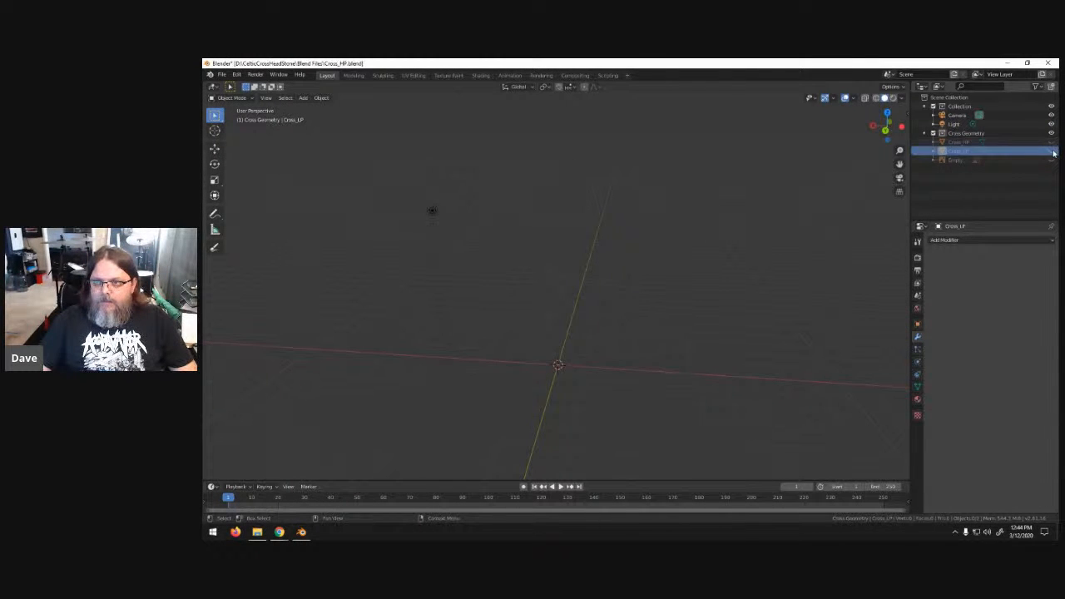
click(1051, 151)
click(552, 202)
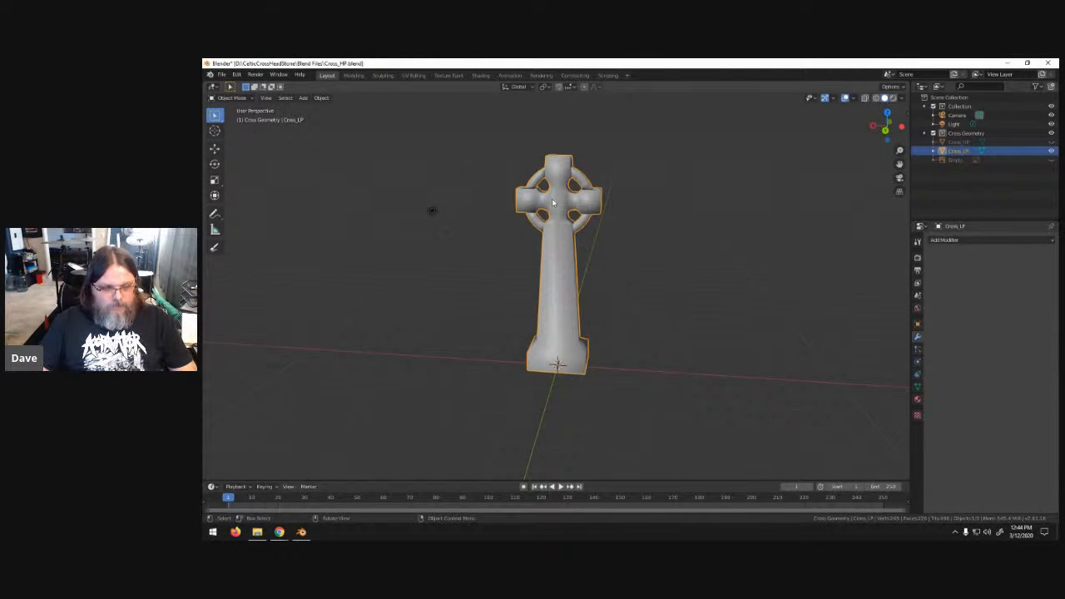
- Recalculate the normals of the whole Cross_LP mesh to the outside in Edit Mode and return to Object Mode
key(Tab)
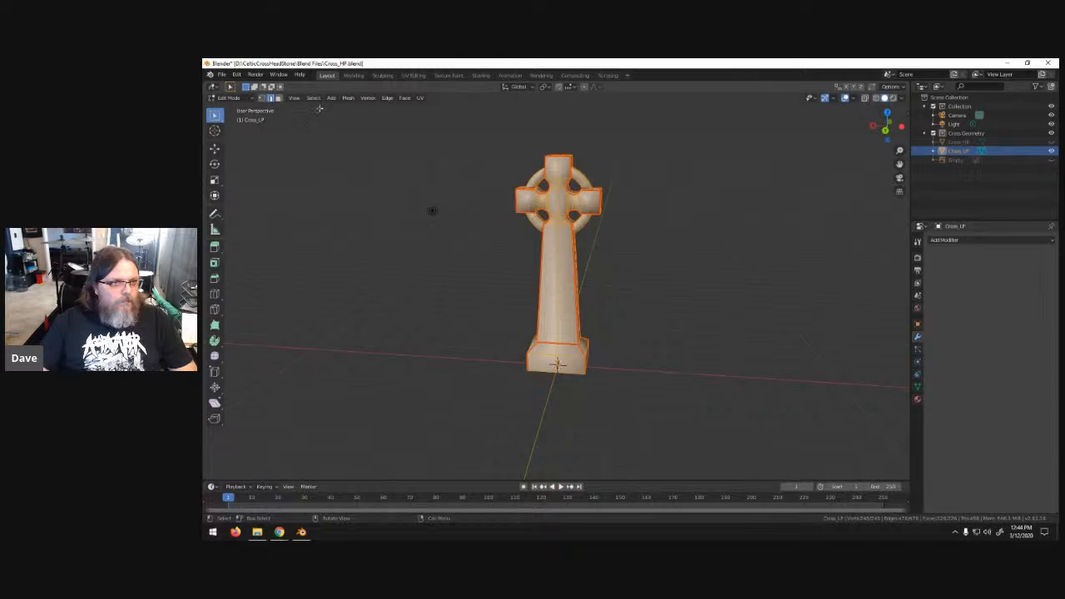
click(348, 97)
mouse_move(385, 219)
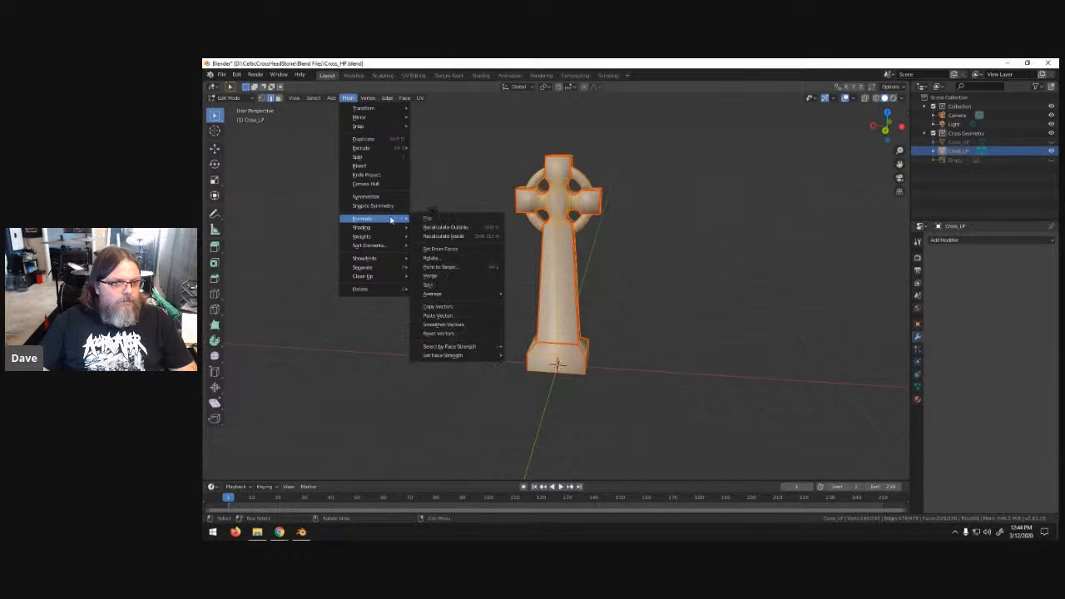
click(491, 228)
middle_drag(663, 220, 692, 175)
key(Tab)
- Inspect the shading of Cross_LP from several angles, and check its wireframe in Edit Mode with all geometry deselected
scroll(657, 229, up, 5)
scroll(592, 199, down, 3)
middle_drag(592, 200, 604, 230)
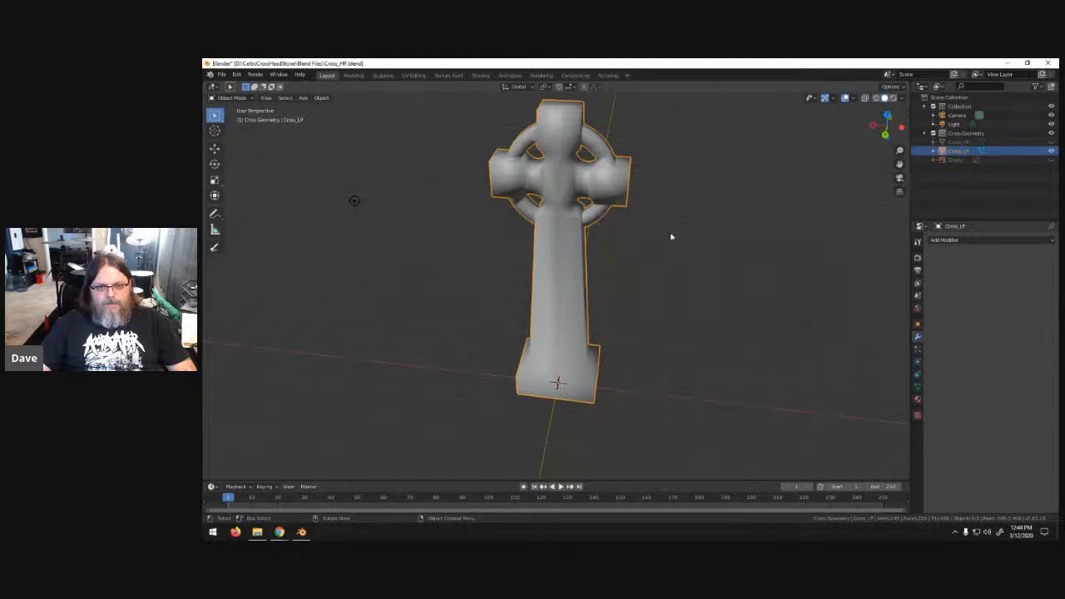
key(Tab)
key(alt+a)
middle_drag(677, 230, 708, 219)
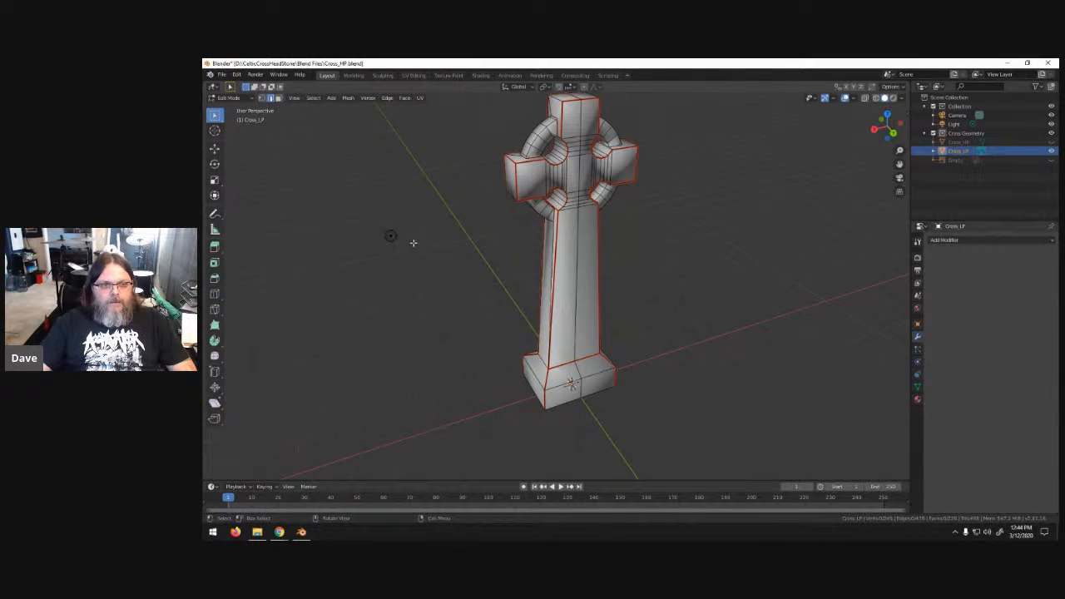
key(Tab)
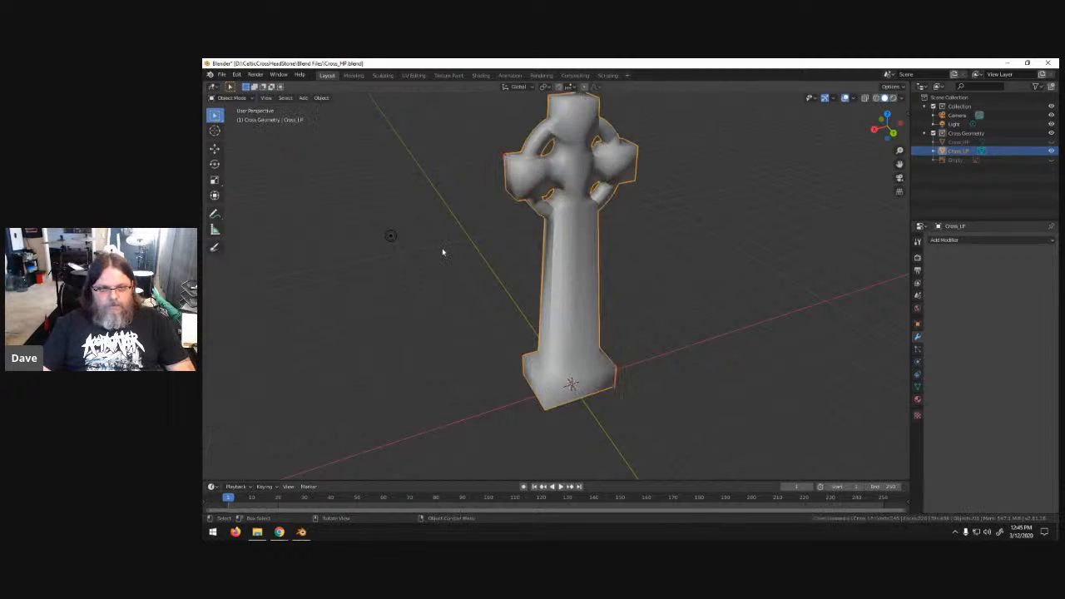
- In top view, move the light about -4.08 m in X and 5.03 m in Y, onto the Y axis behind the cross
key(KP_7)
scroll(583, 253, down, 5)
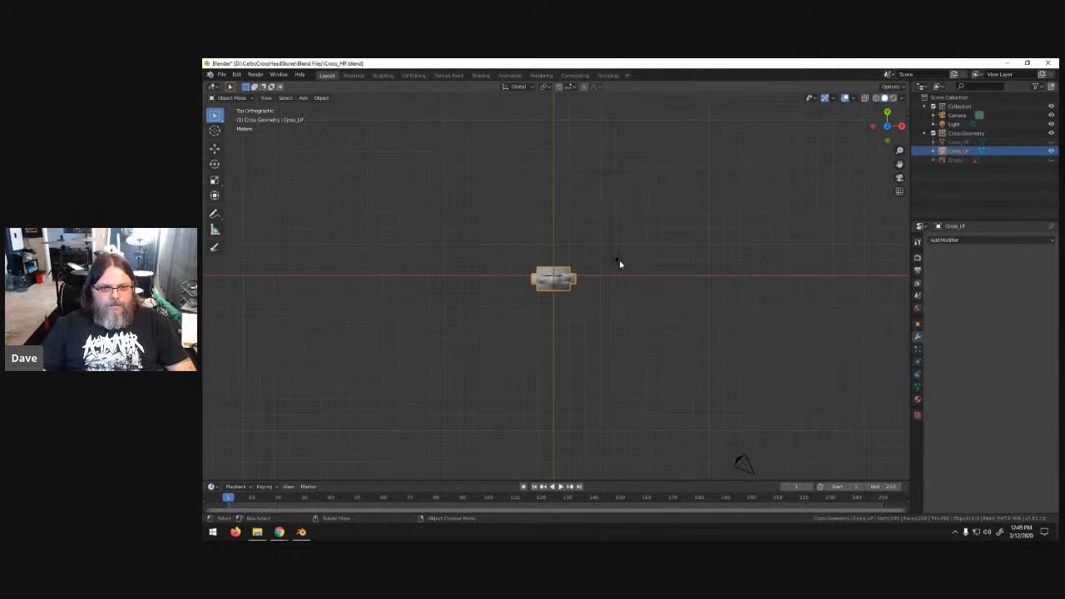
click(617, 262)
key(g)
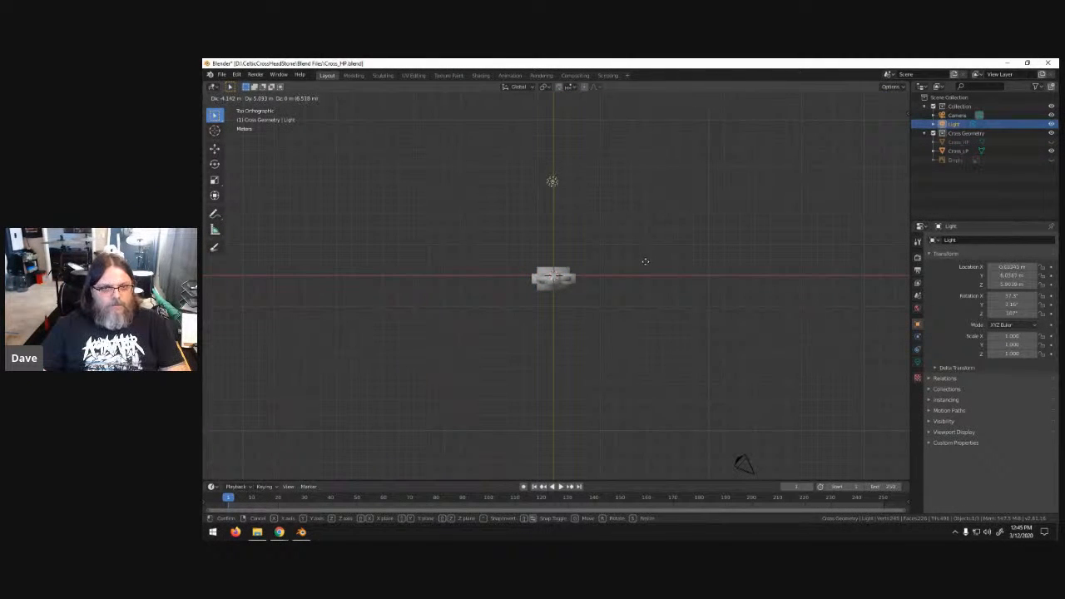
click(647, 266)
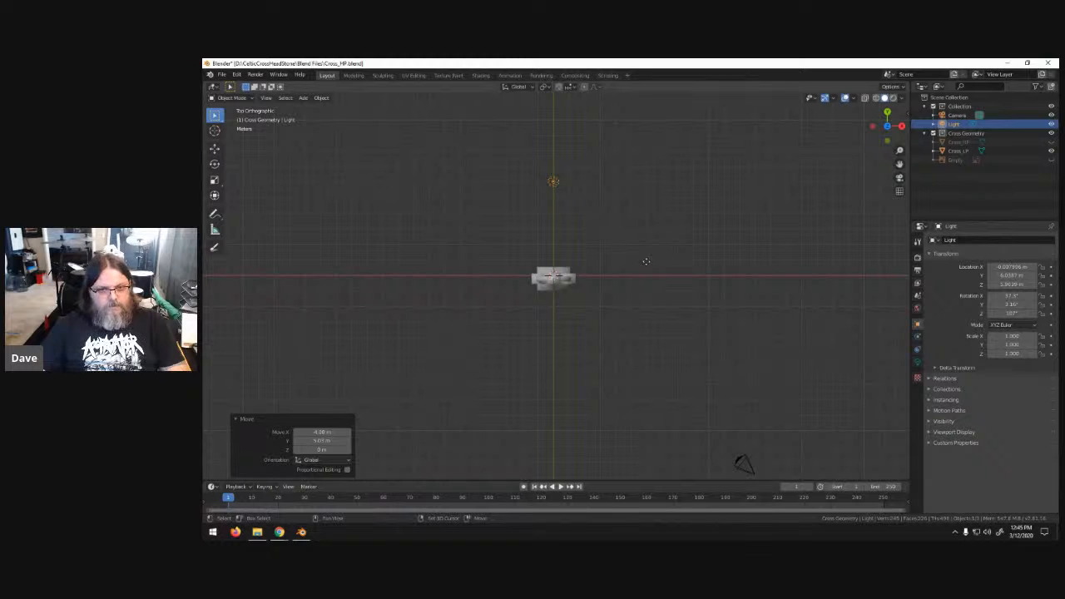
- Duplicate the light onto the X axis on both sides of the cross, about 6 m from its centre
key(shift+d)
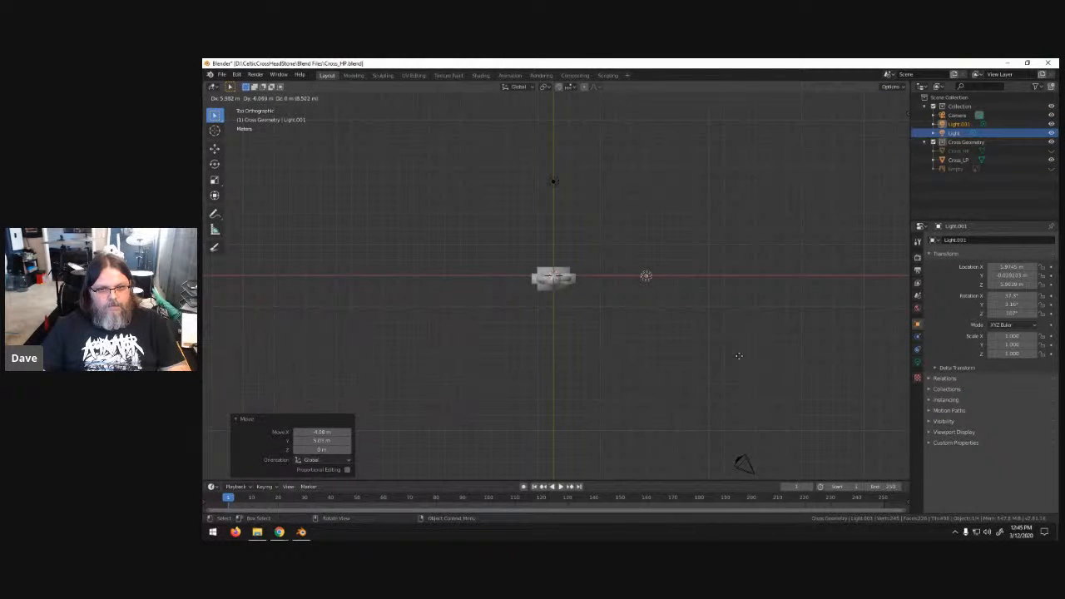
click(738, 354)
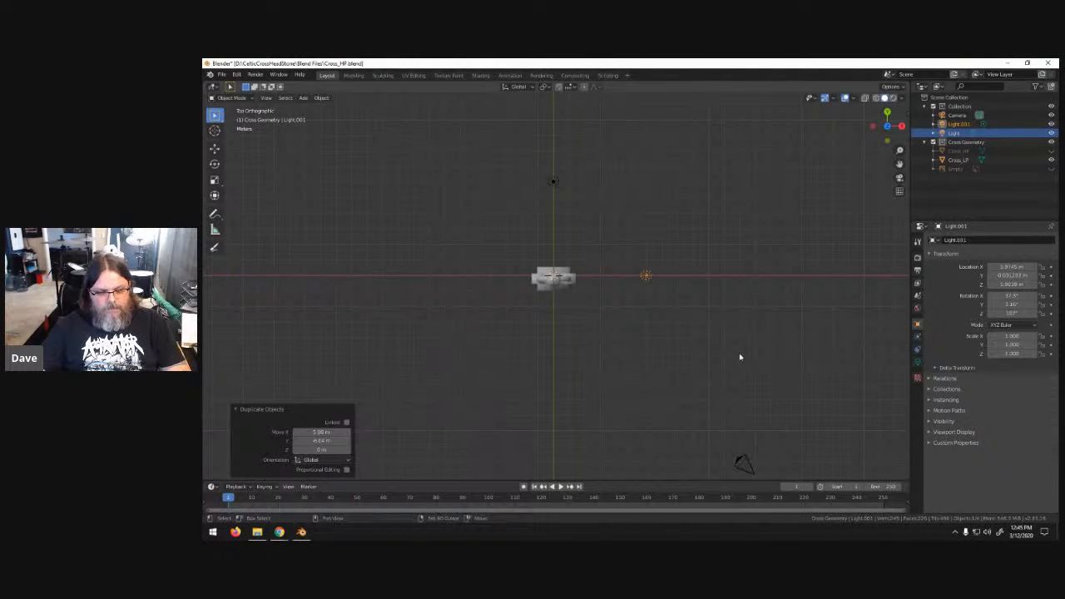
key(shift+d)
key(x)
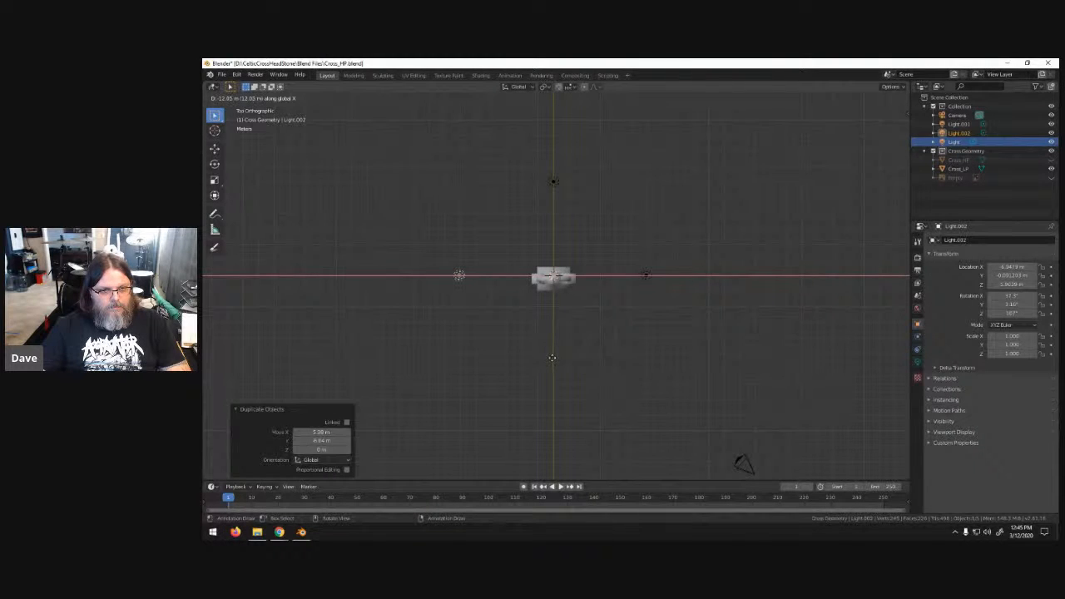
click(553, 358)
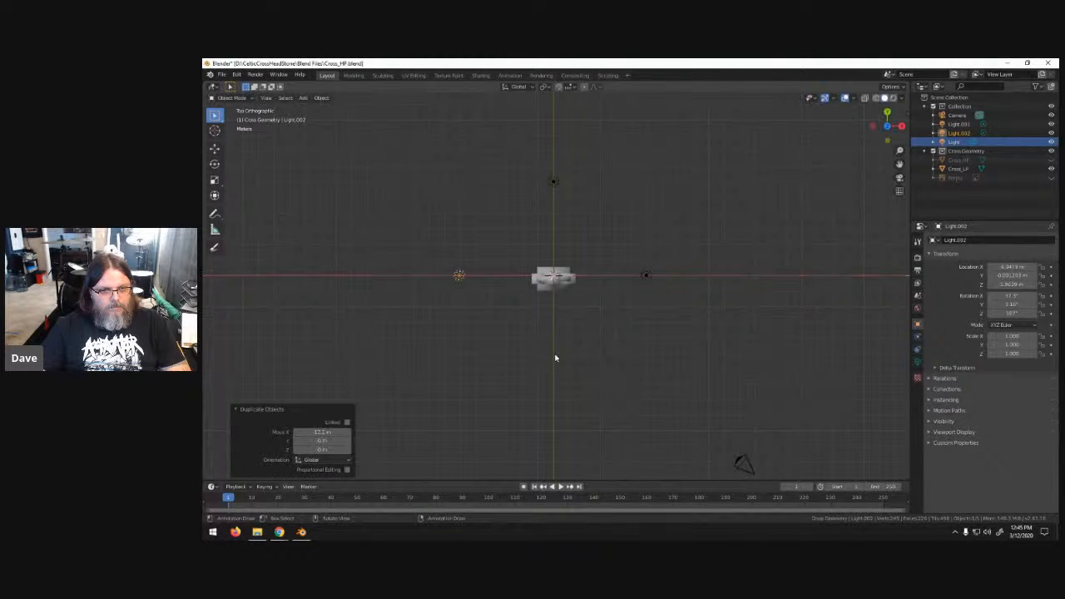
- Move the light behind the cross about -0.949 m in Y, and duplicate it about -10.1 m along Y to the front
click(553, 185)
key(g)
key(y)
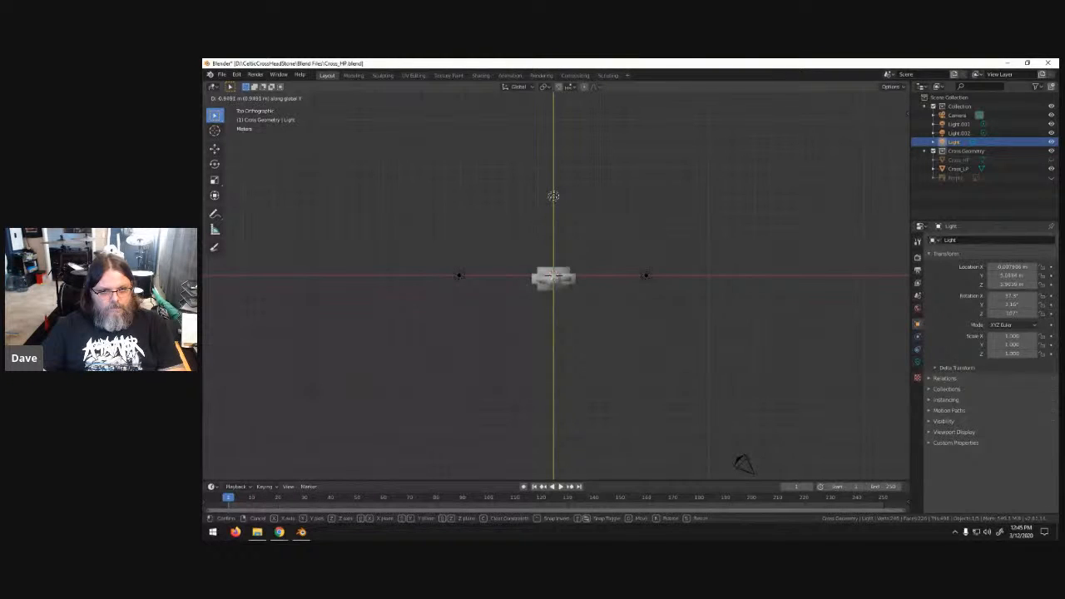
click(553, 197)
key(shift+d)
key(y)
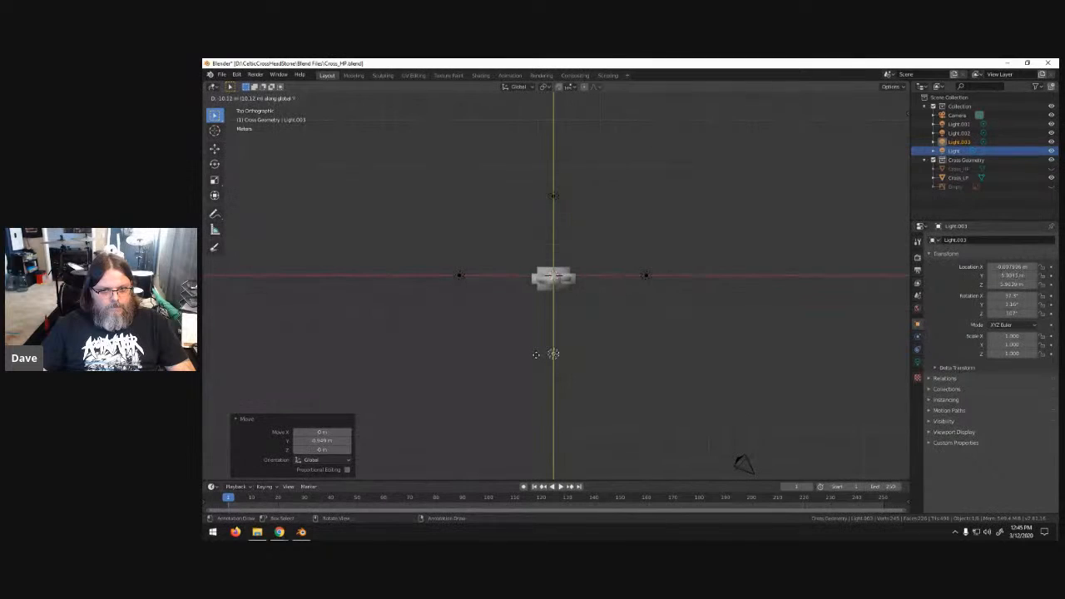
click(536, 359)
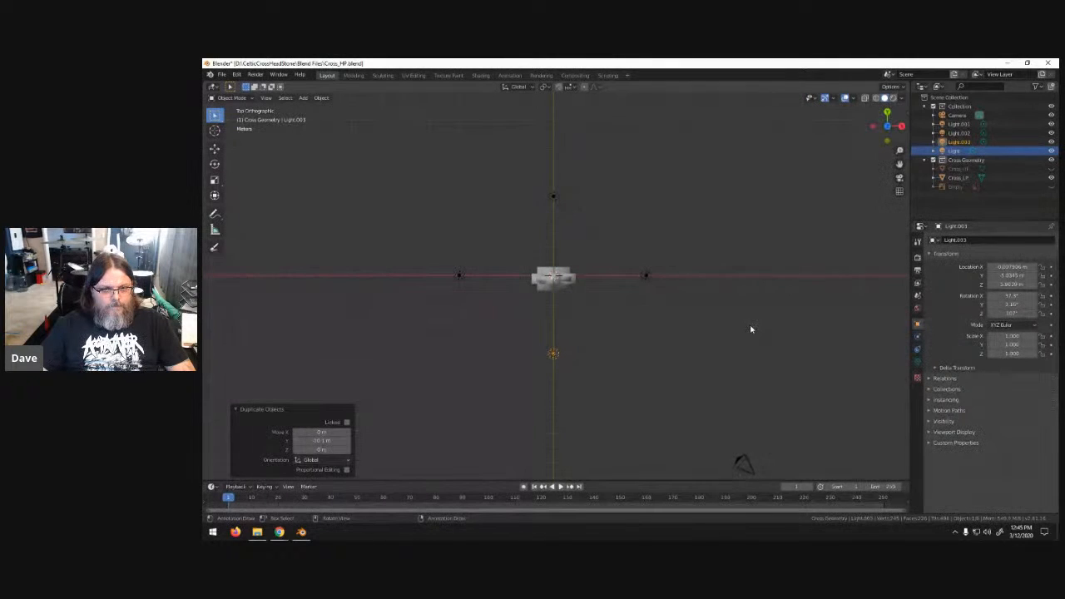
- Select all four lights and show the scene in right view with rendered shading
shift+click(647, 276)
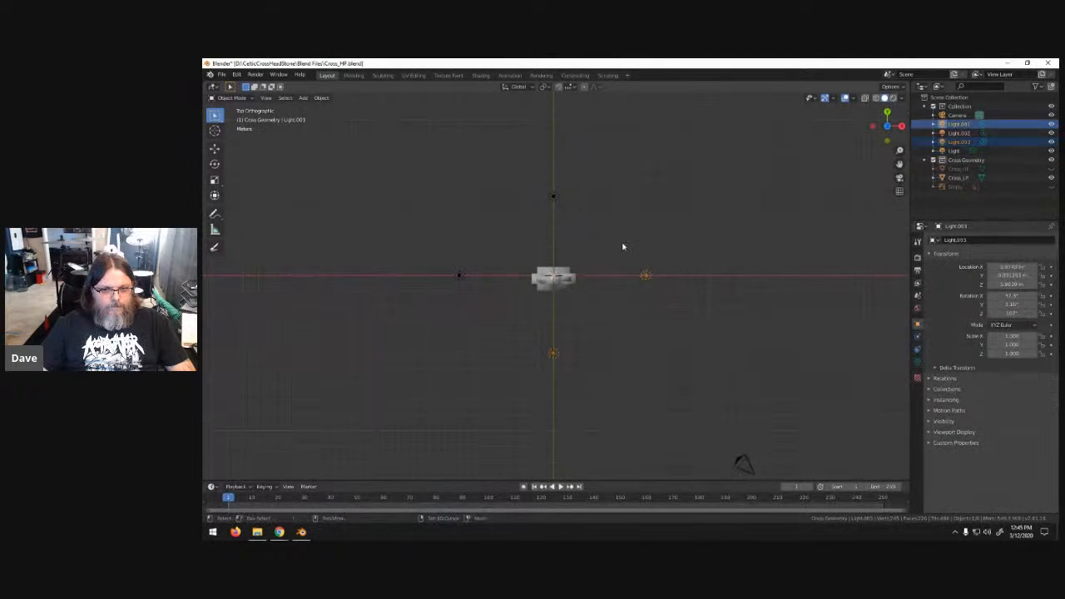
shift+click(553, 197)
shift+click(460, 277)
key(KP_3)
key(z)
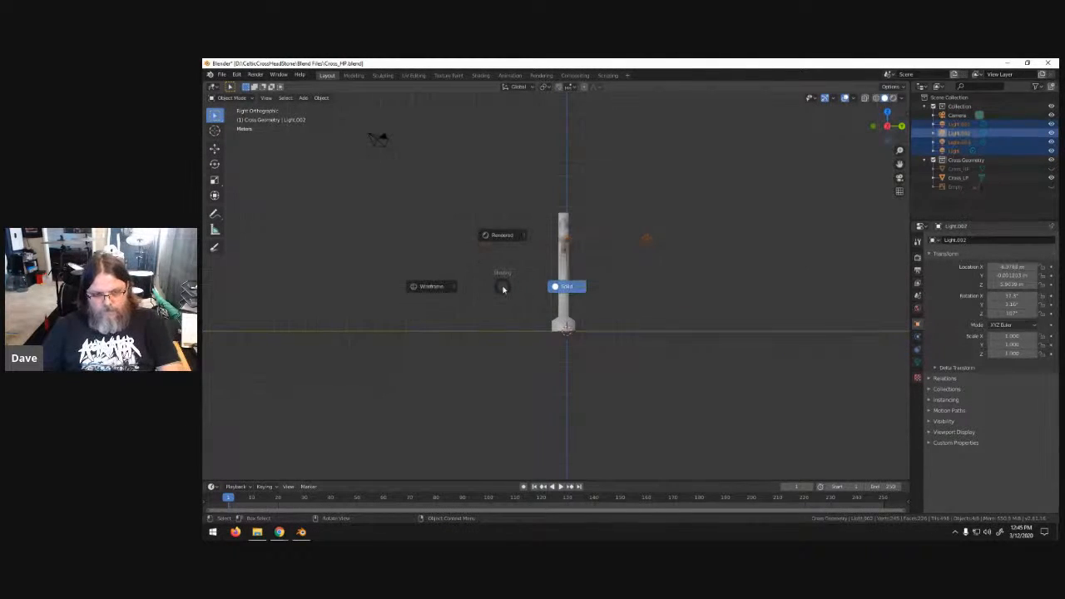
key(KP_8)
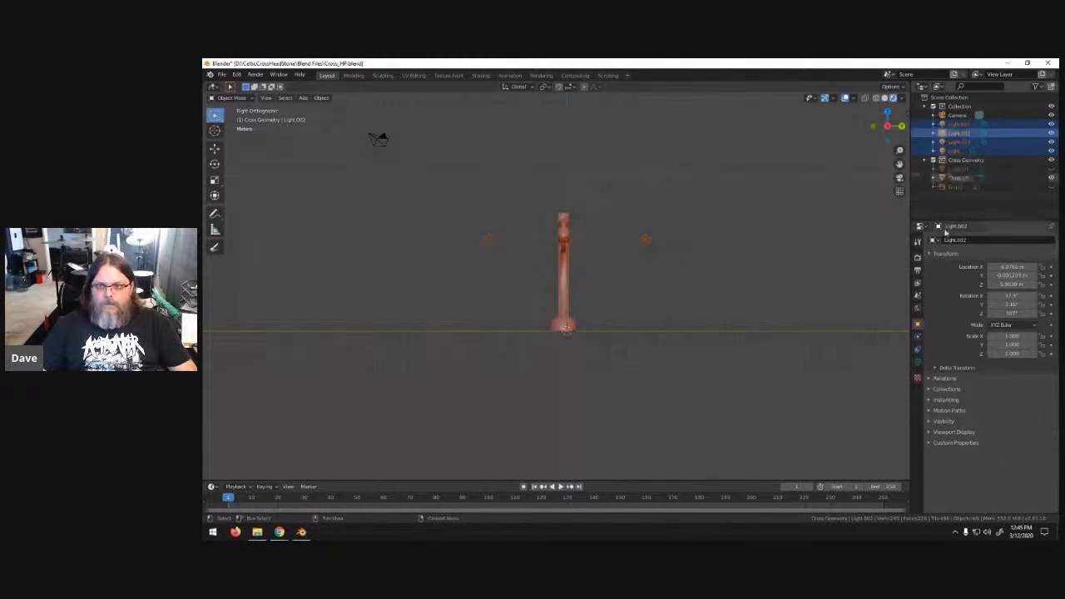
- Set the scene's render engine to Eevee
click(917, 257)
click(1022, 239)
click(1018, 253)
- Raise the four selected lights about 1.91 m along Z
middle_drag(687, 224, 634, 263)
mouse_move(684, 299)
middle_down()
mouse_move(649, 287)
mouse_move(696, 284)
middle_up()
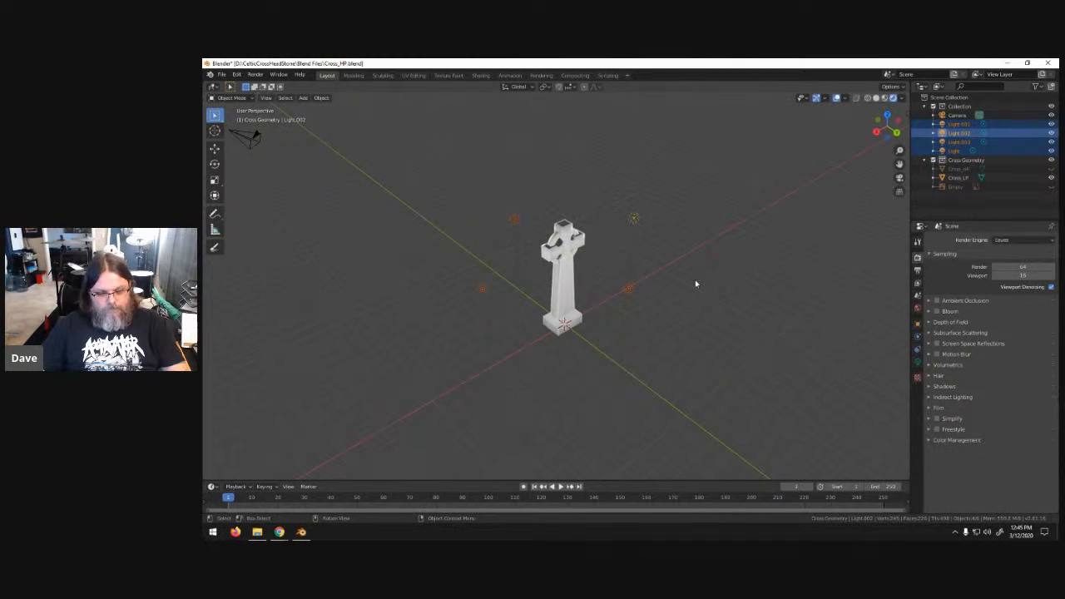
key(g)
key(z)
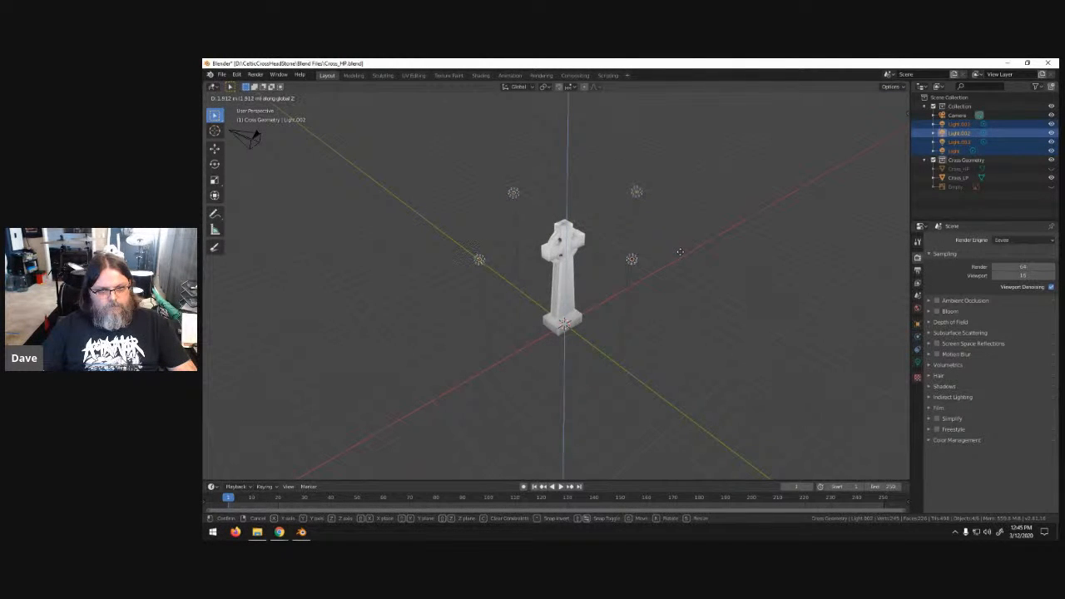
click(681, 252)
- Spread the four lights apart by a scale of about 1.419 and raise them about 1.71 m along Z
middle_drag(670, 257, 706, 288)
key(s)
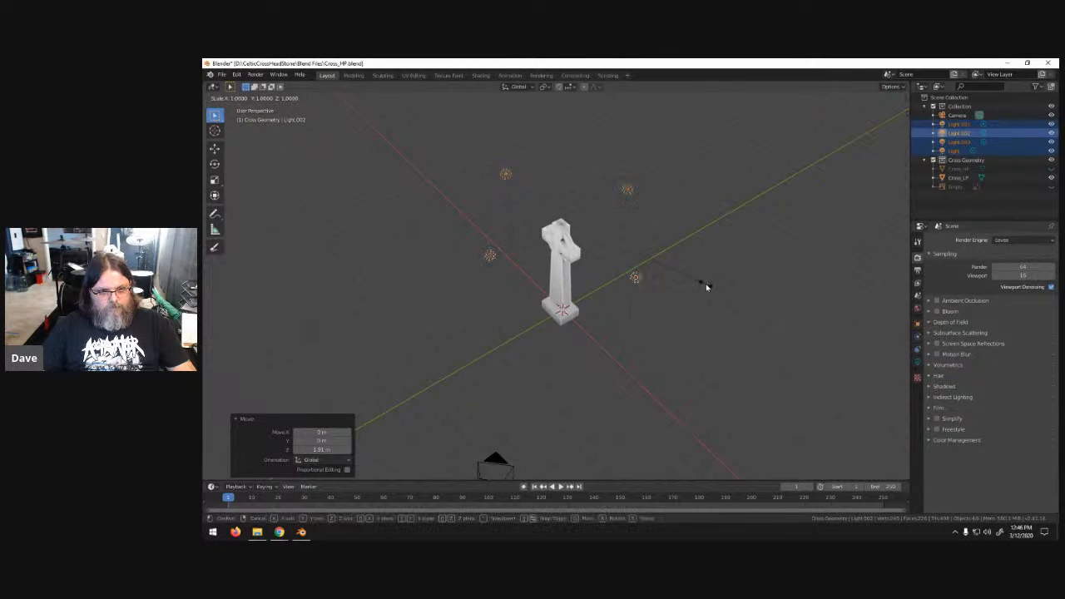
click(764, 318)
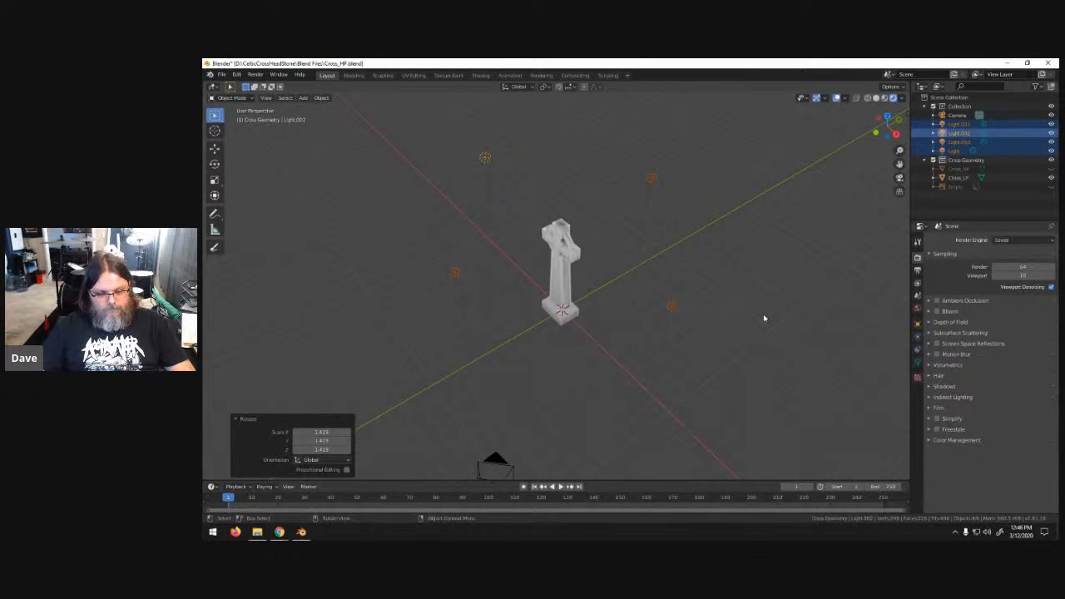
key(g)
key(z)
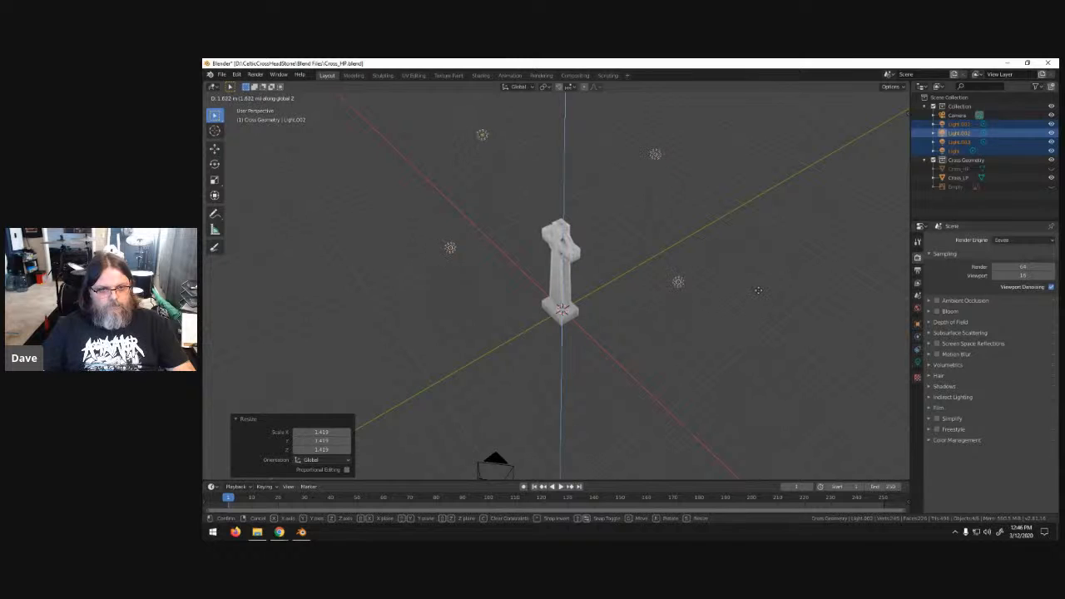
click(758, 290)
- Check the lit Cross_LP mesh up close, hide it and show the high-poly Cross_HP mesh in its place
middle_drag(758, 292, 649, 237)
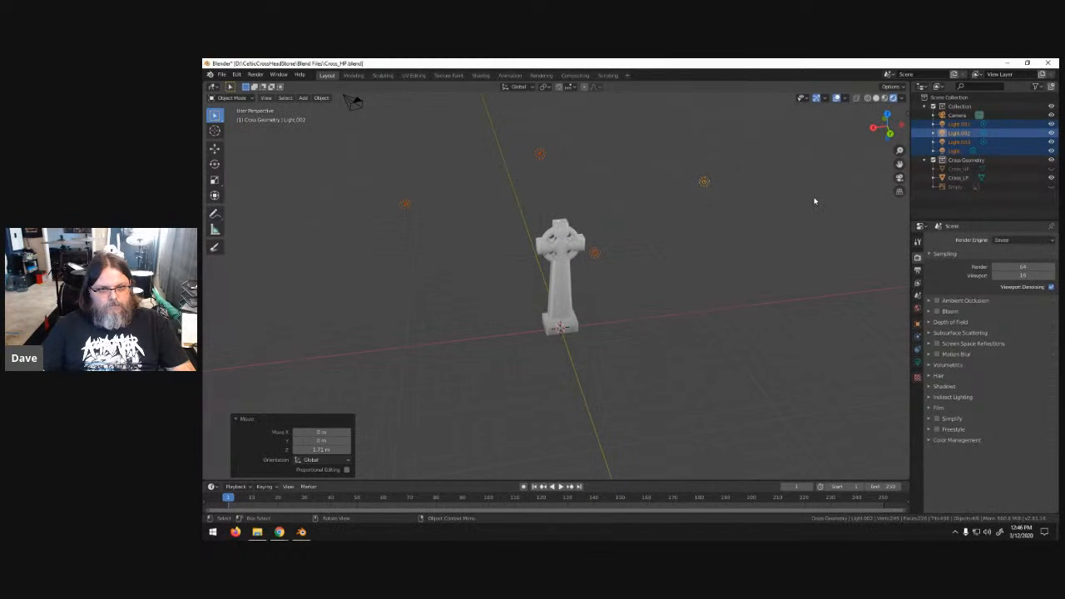
scroll(624, 253, up, 6)
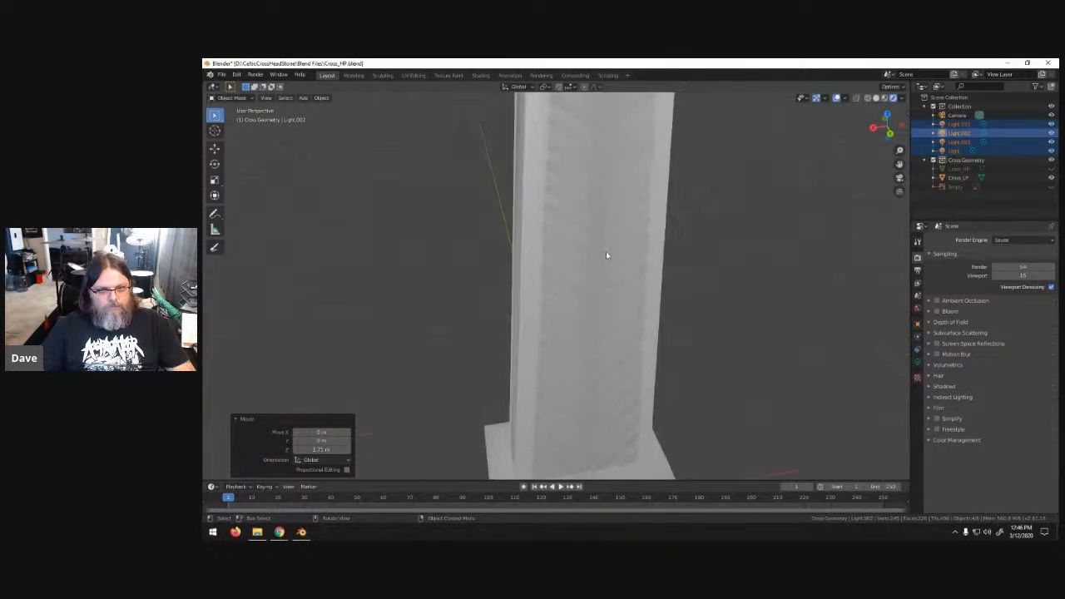
scroll(608, 253, down, 8)
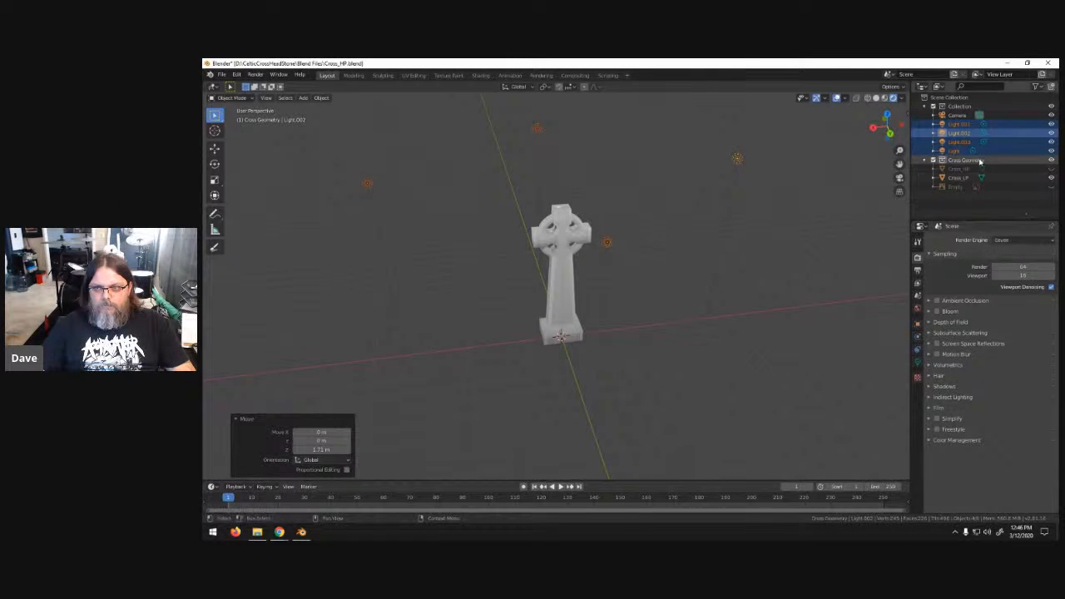
click(1050, 177)
click(1050, 168)
middle_drag(729, 221, 834, 203)
scroll(651, 230, up, 5)
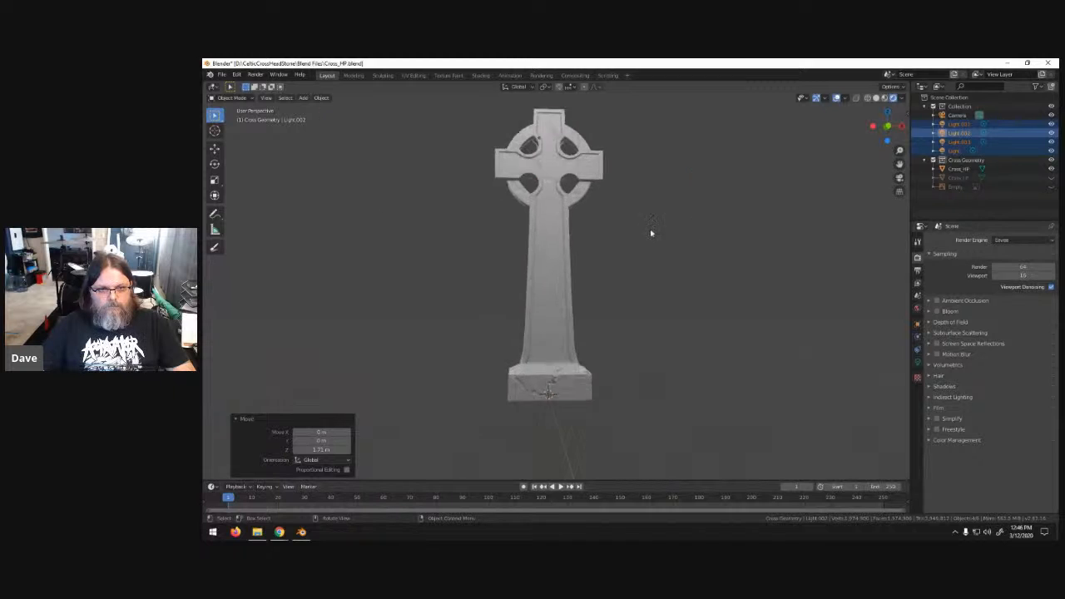
- Raise the four lights further along Z, and duplicate them straight down as a second, lower ring around the cross
scroll(647, 225, down, 5)
middle_drag(623, 209, 710, 236)
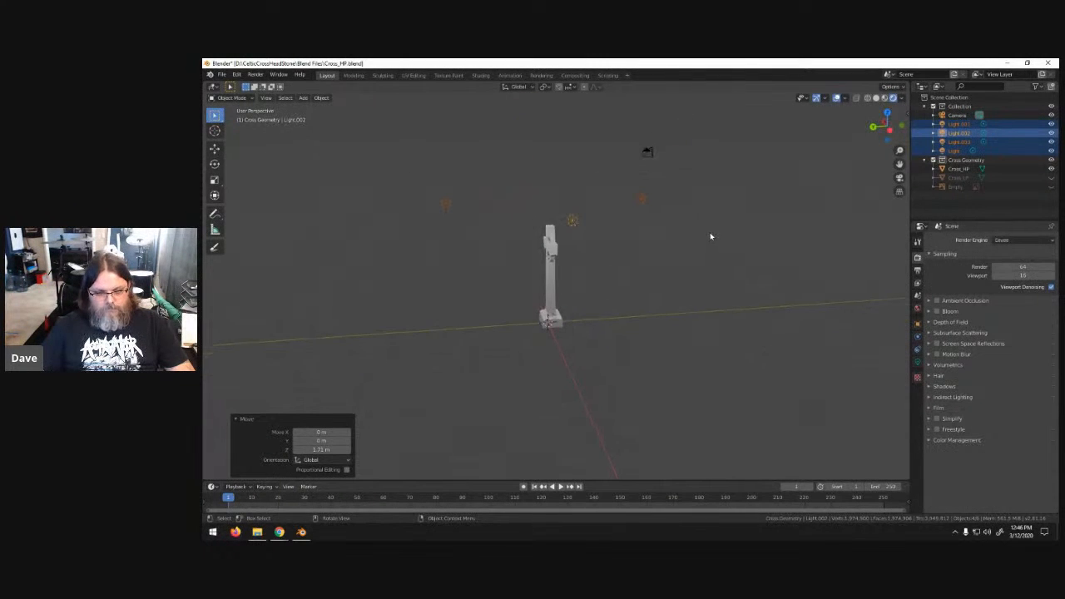
key(g)
key(z)
click(652, 249)
key(shift+d)
key(z)
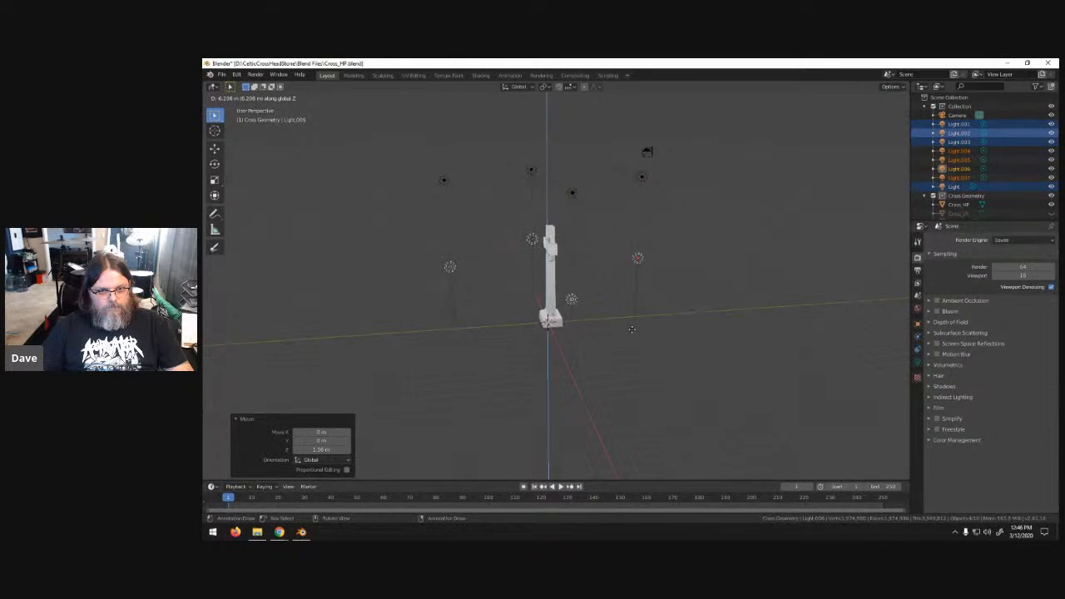
click(671, 307)
- Deselect the lights, select the high-poly Cross_HP mesh and save the blend file
middle_drag(671, 307, 570, 239)
scroll(560, 273, up, 5)
scroll(568, 243, down, 3)
scroll(568, 243, down, 2)
click(587, 327)
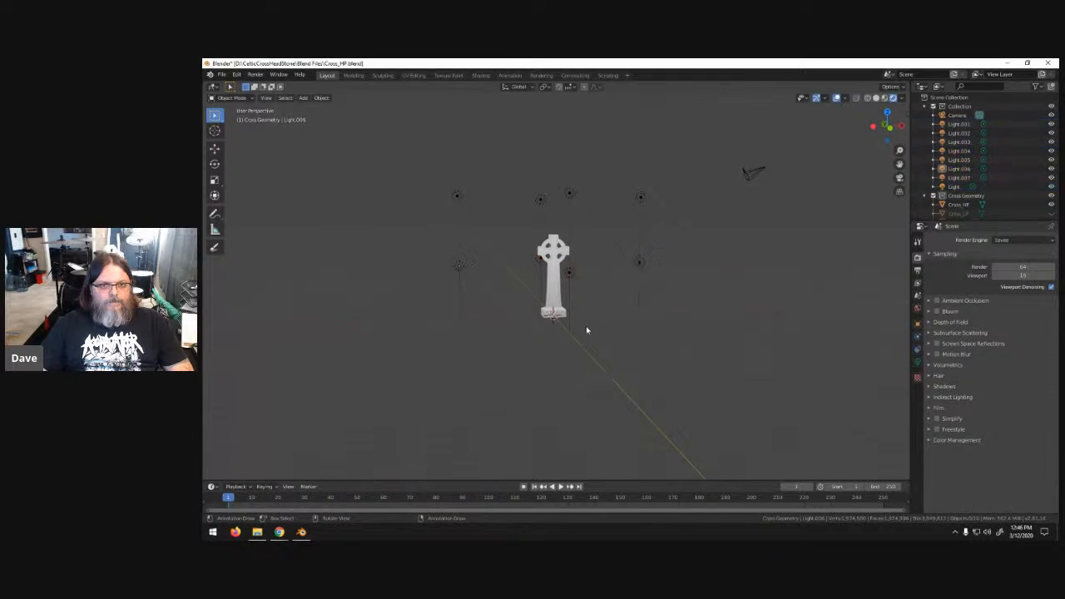
click(557, 259)
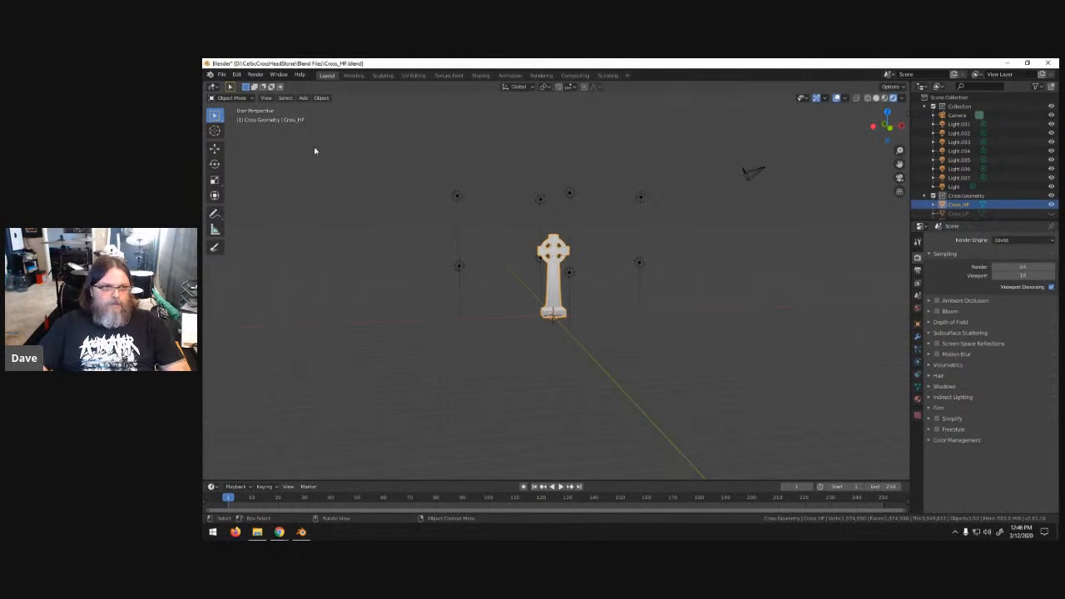
click(222, 74)
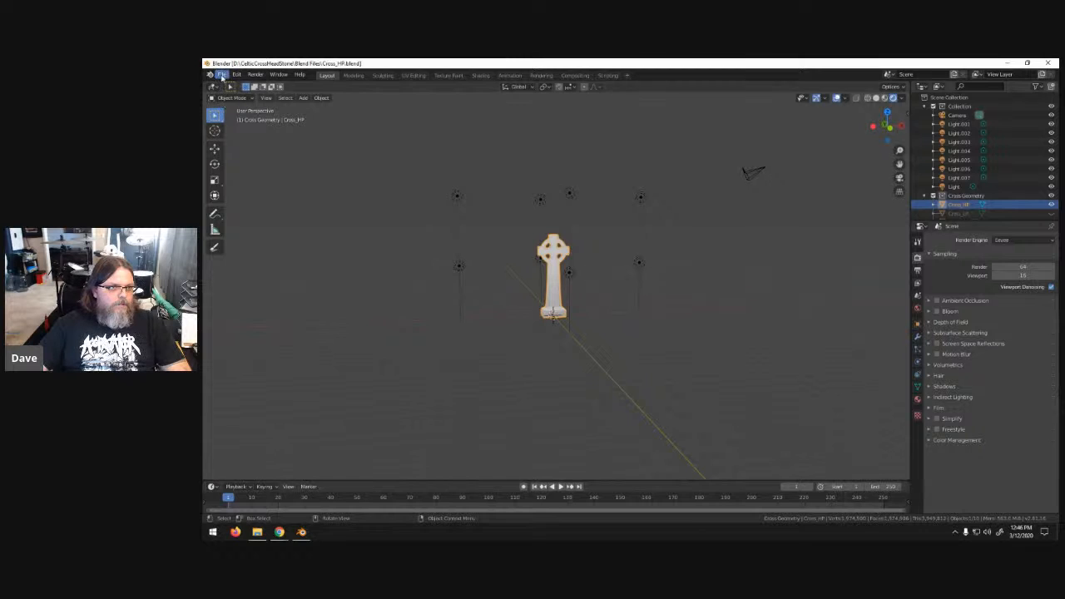
click(221, 74)
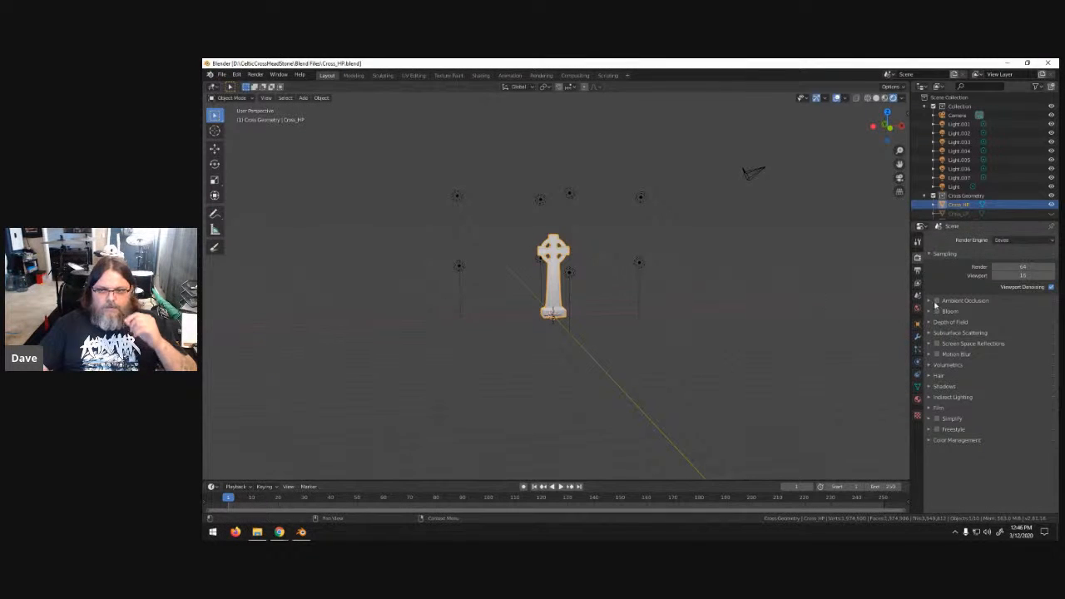
- Enable Ambient Occlusion for the render and look at the high-poly cross up close
click(938, 300)
scroll(585, 297, up, 5)
middle_drag(585, 297, 696, 344)
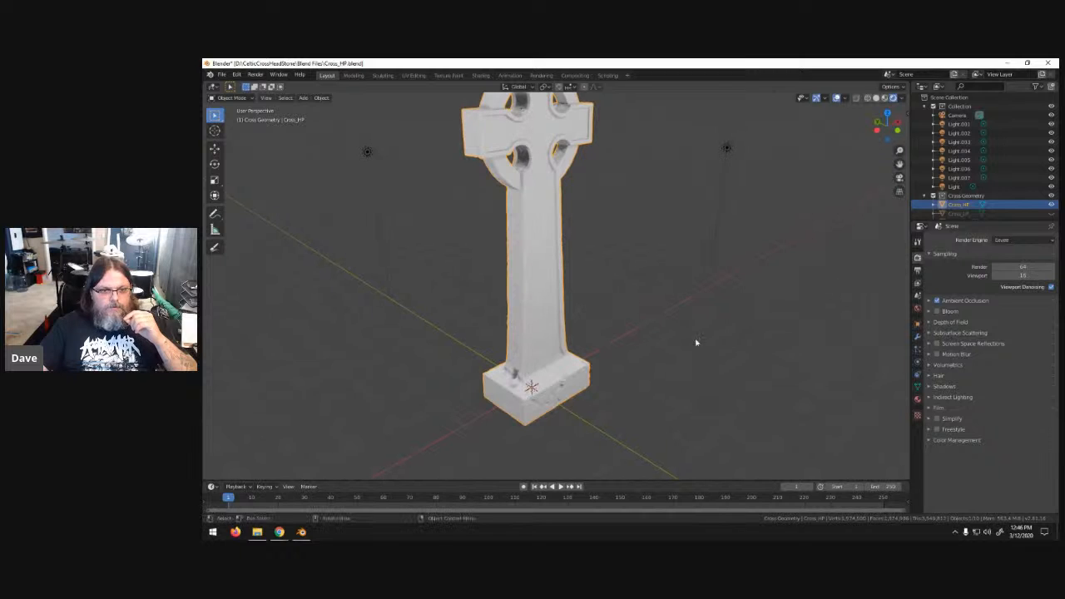
- Export the high-poly cross as the Wavefront file Cross_HP.obj into the CelticCrossHeadStone project's Exported obj folder
click(221, 74)
mouse_move(237, 204)
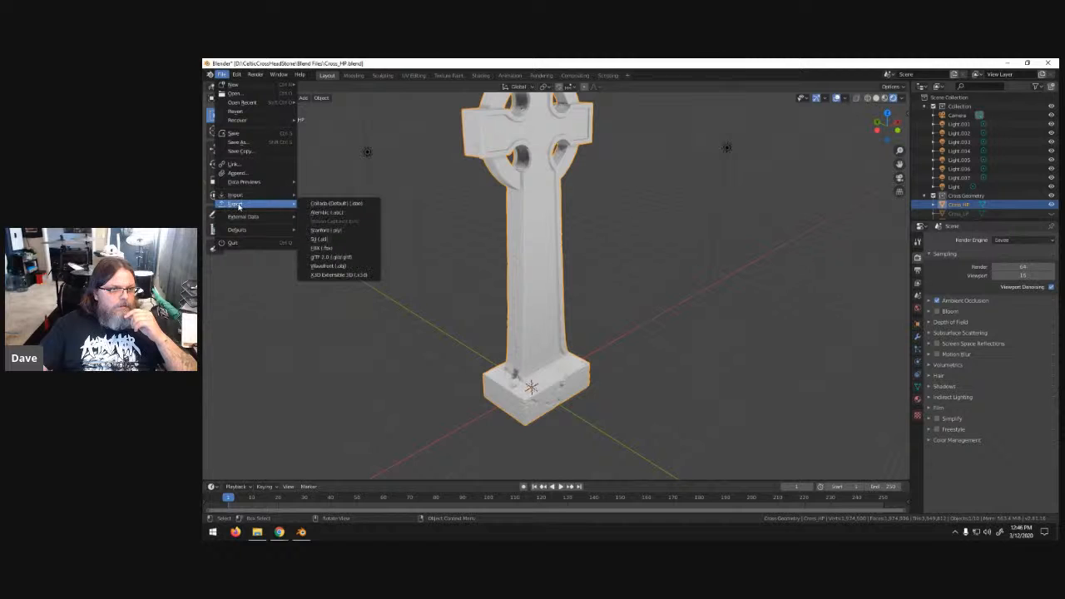
click(344, 266)
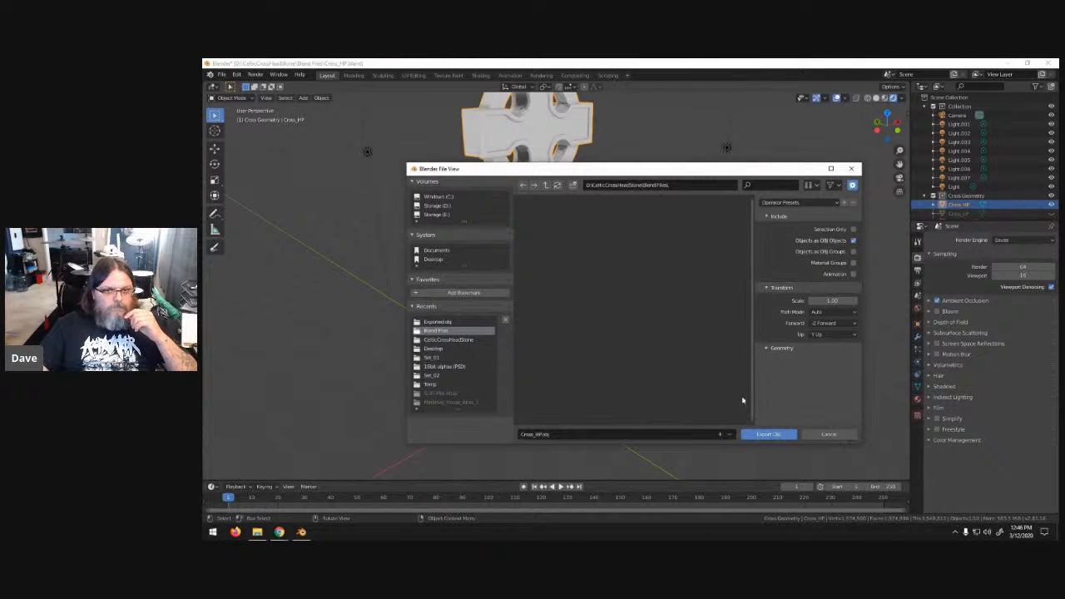
click(545, 186)
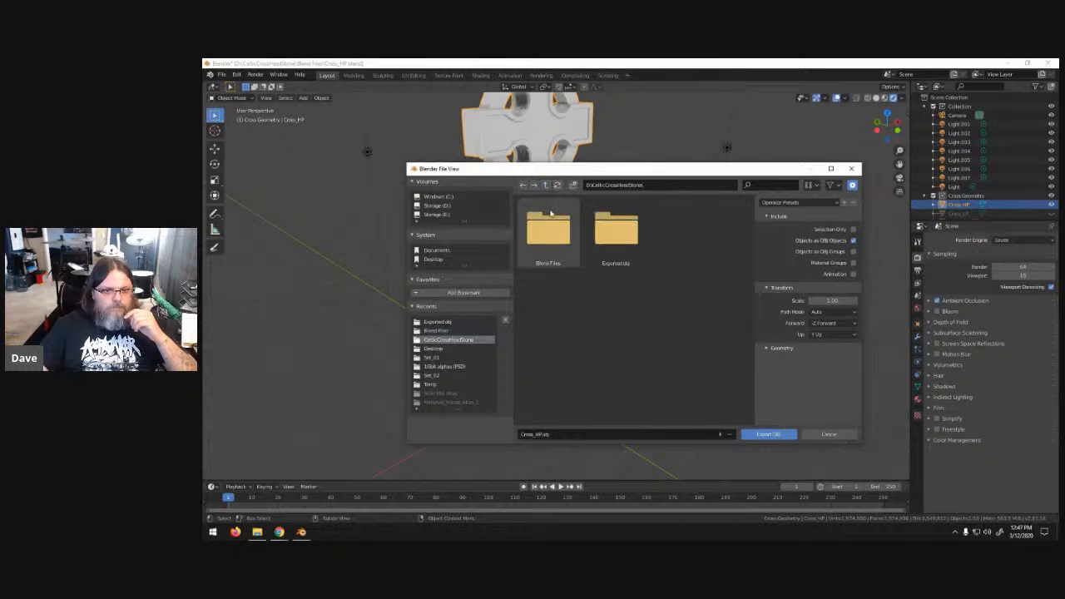
double_click(616, 236)
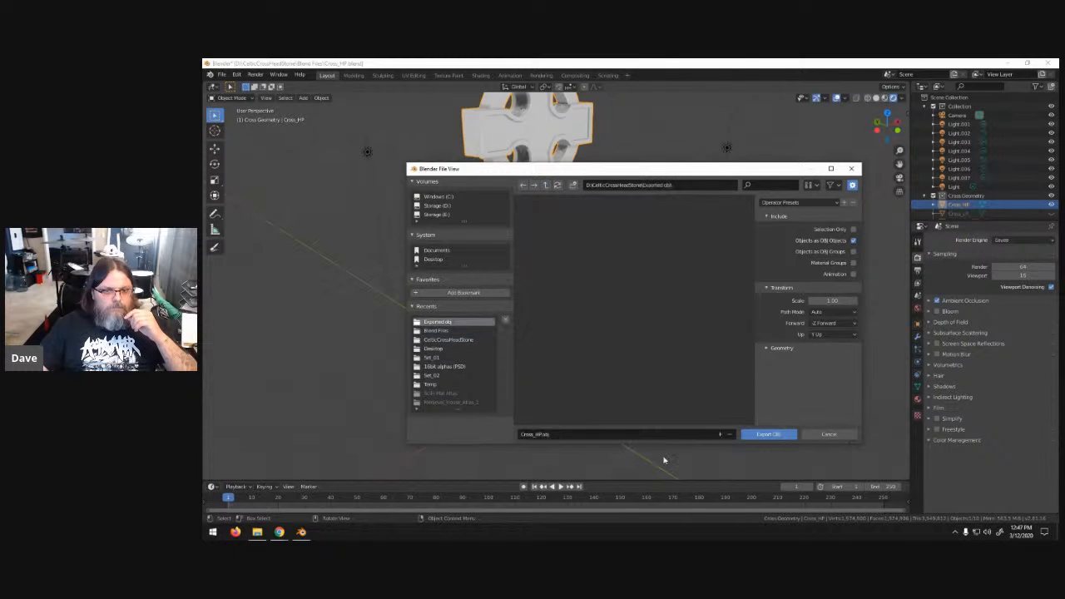
click(776, 434)
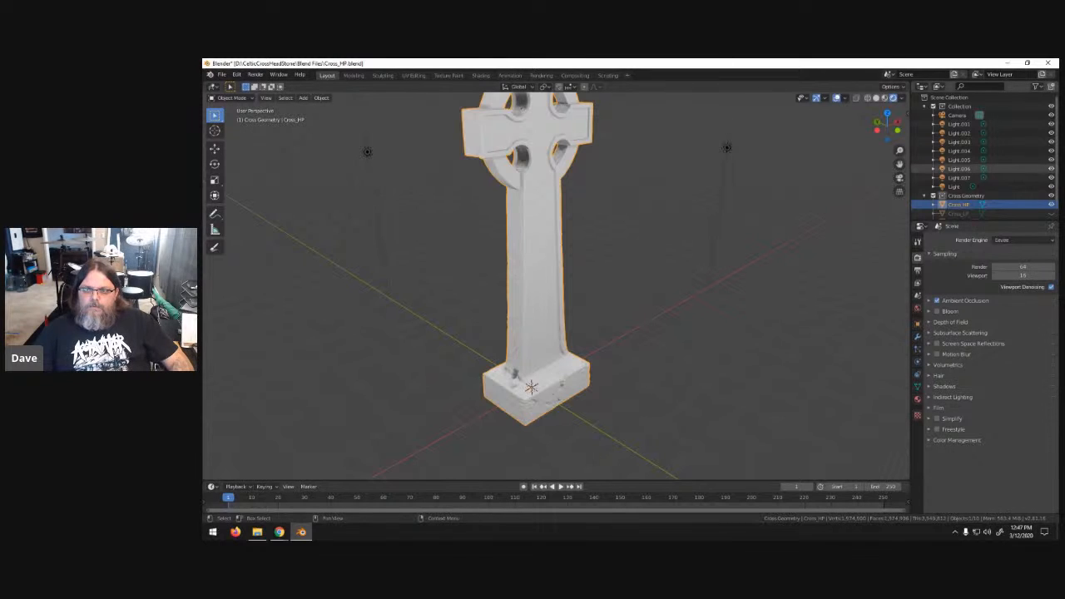
- Hide the high-poly Cross_HP mesh, and show and select the low-poly Cross_LP mesh for export
scroll(990, 174, down, 2)
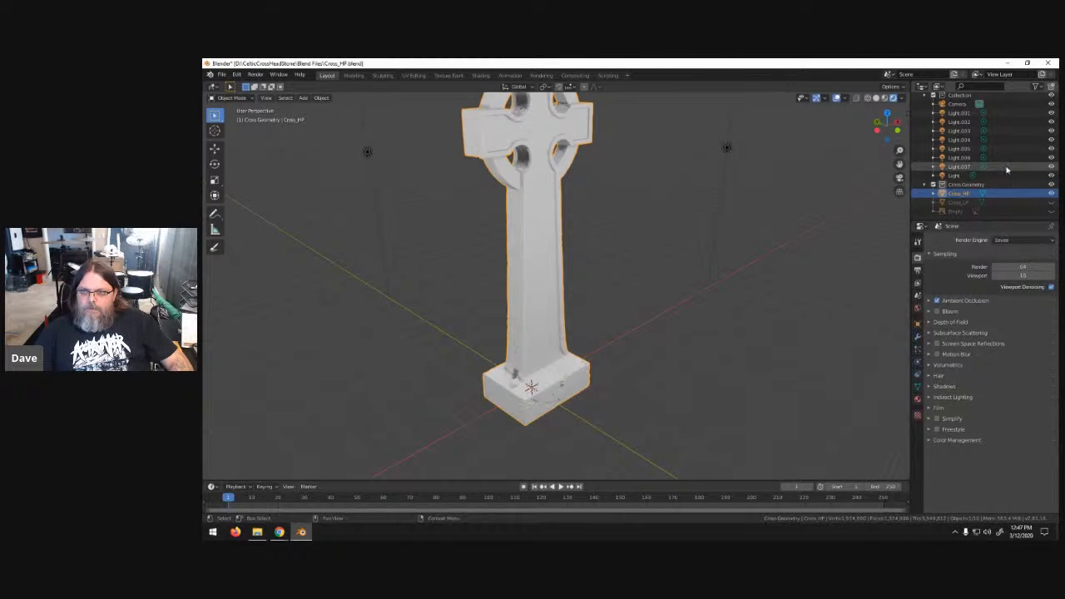
click(1050, 193)
click(1052, 202)
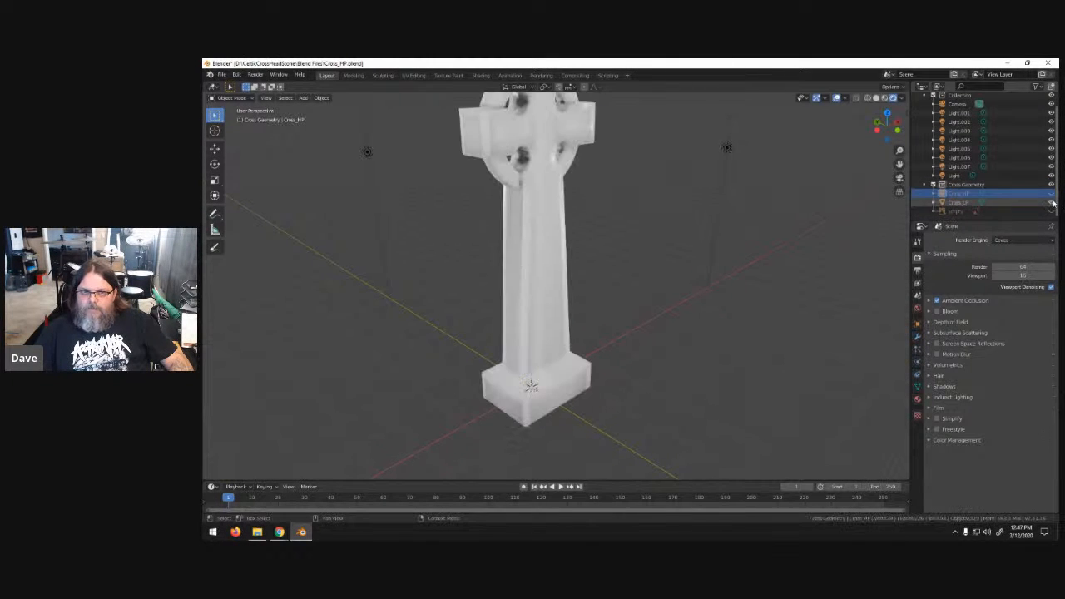
click(531, 178)
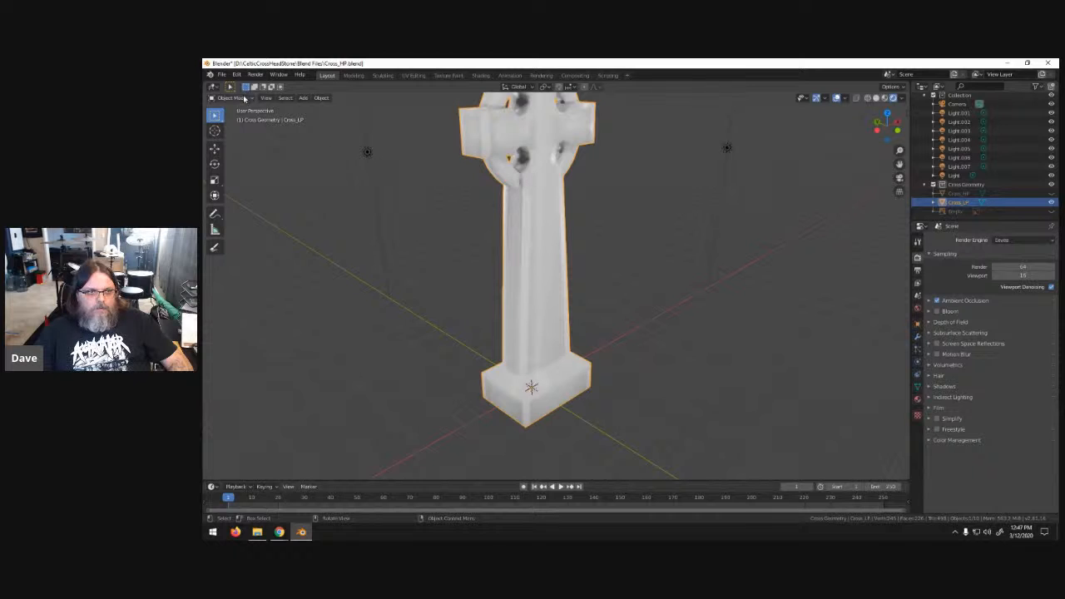
- Export only the selected low-poly cross as the Wavefront file Cross_LP.obj into the project's Exported obj folder
click(221, 74)
mouse_move(247, 205)
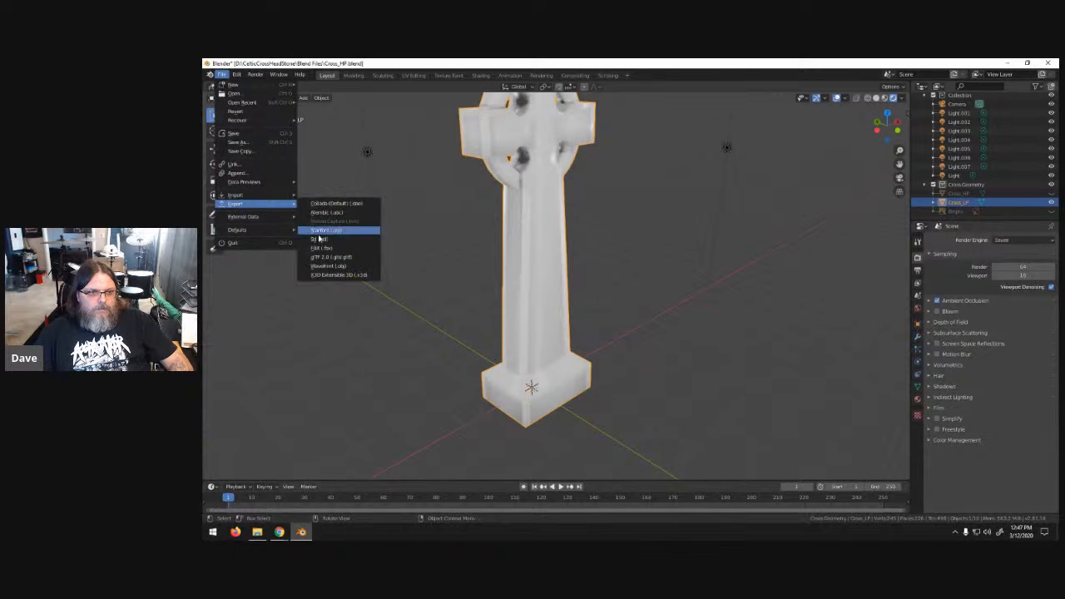
click(328, 265)
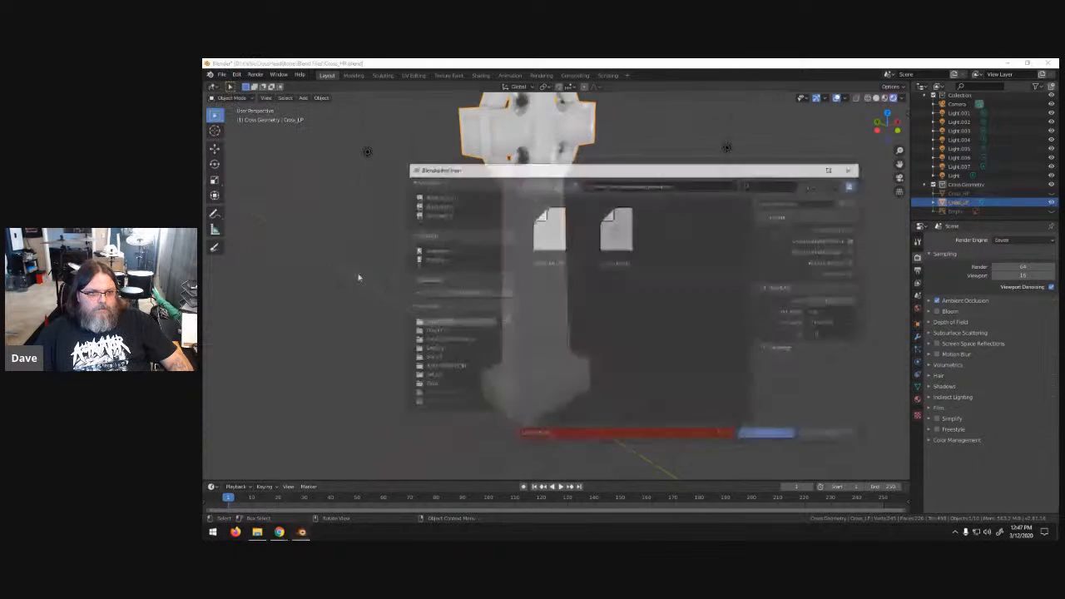
click(542, 436)
click(538, 436)
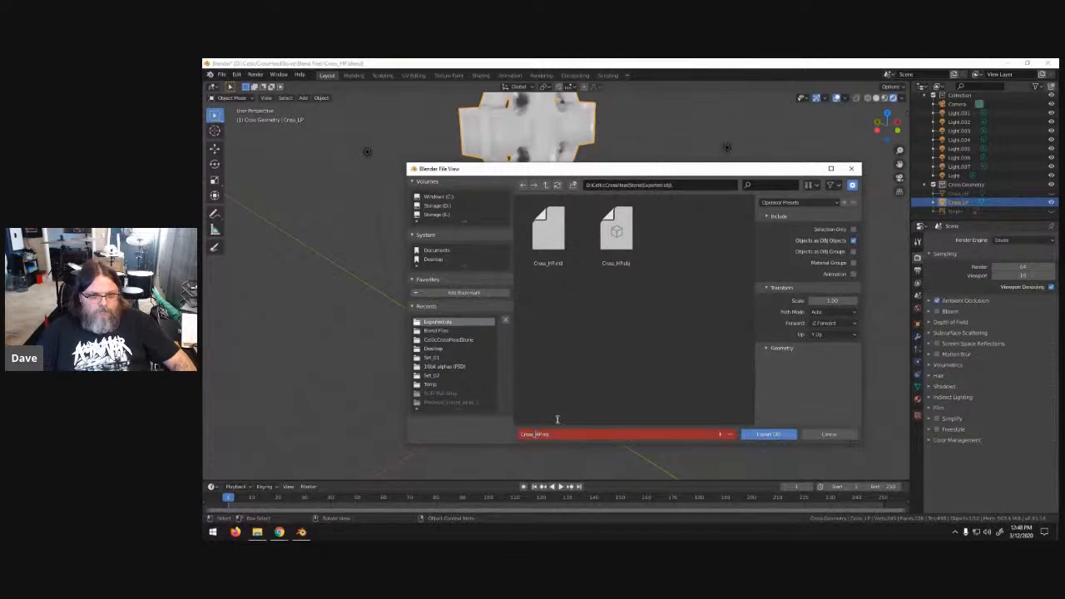
key(Delete)
text(L)
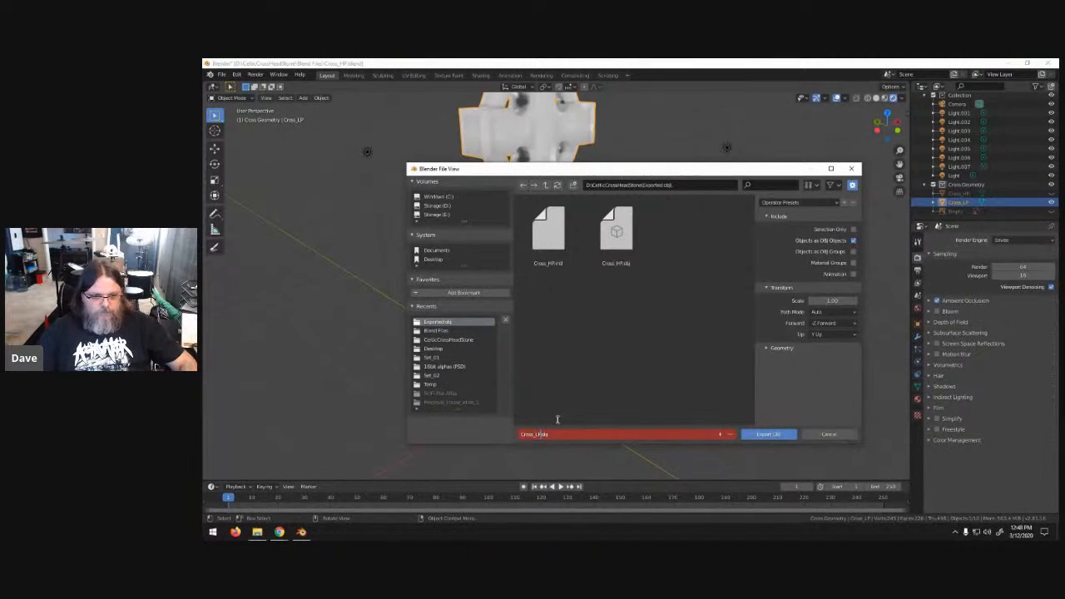
click(781, 438)
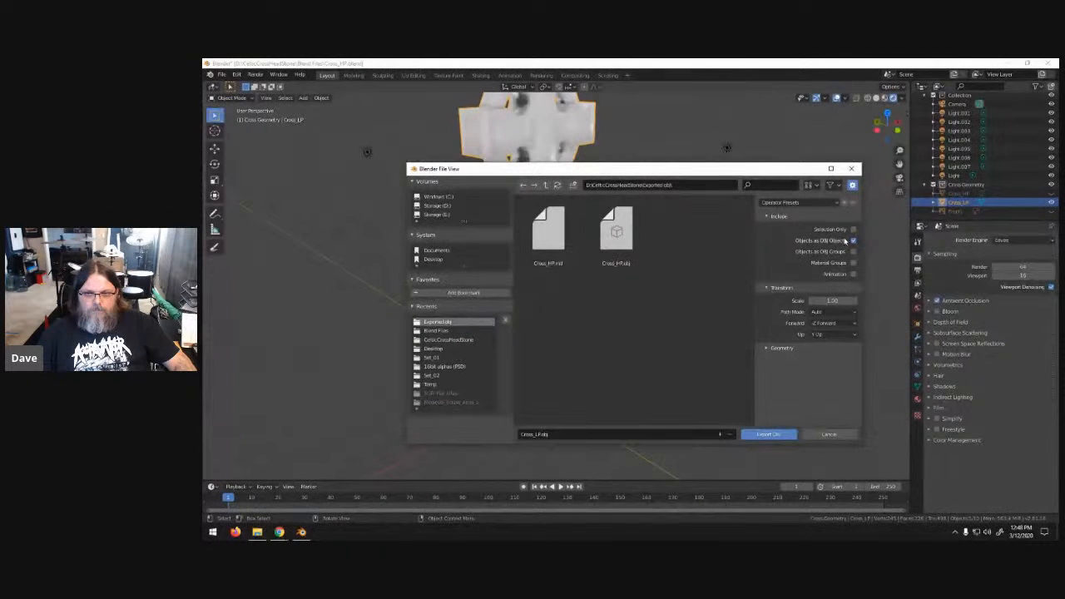
click(778, 435)
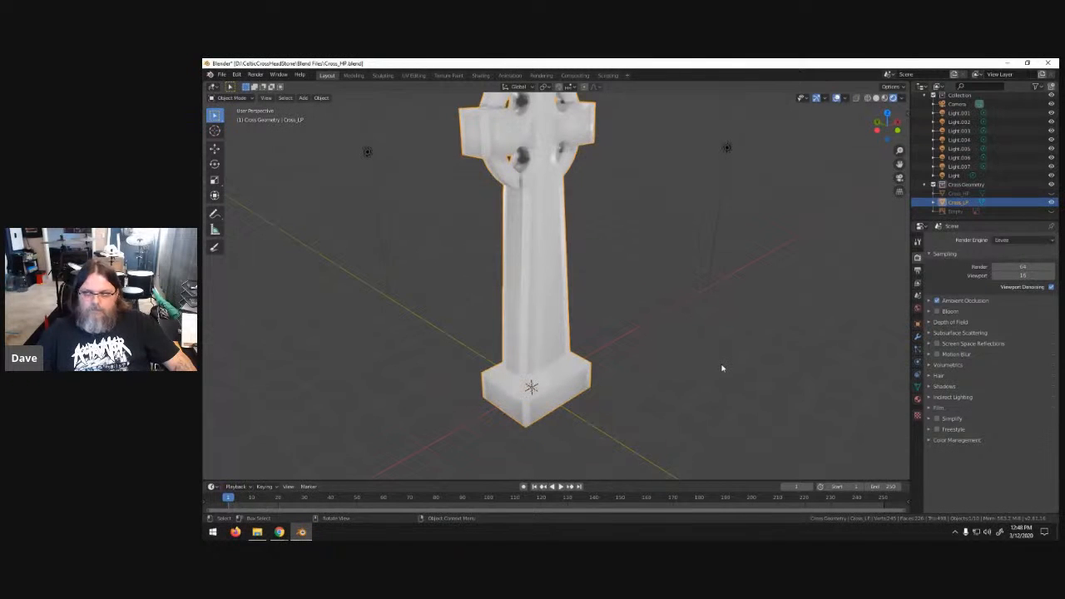
- Hide the low-poly Cross_LP mesh, and show and select the high-poly Cross_HP mesh for export
key(alt+Tab)
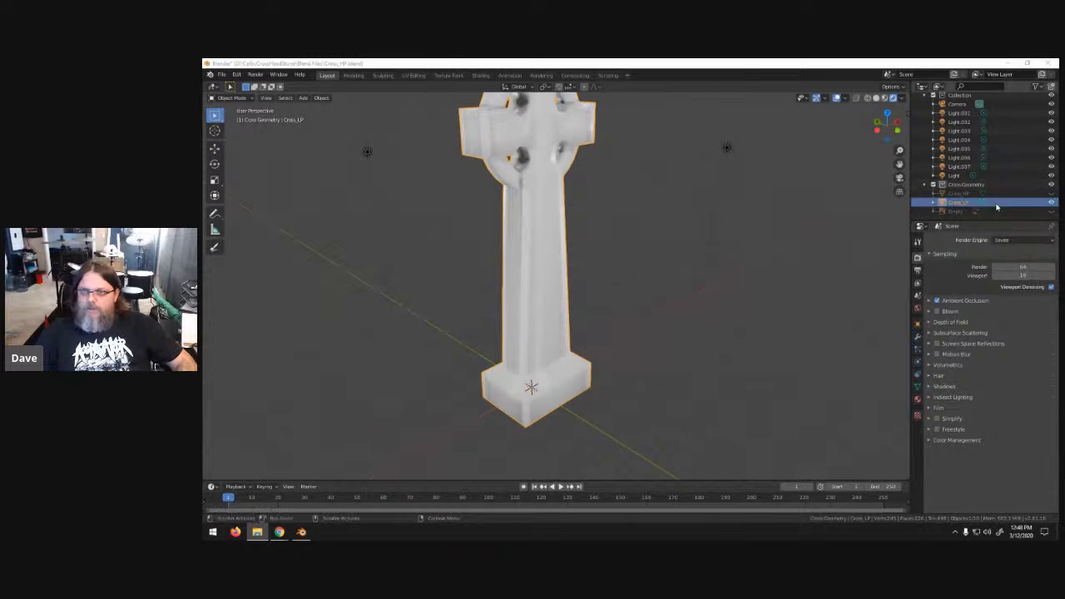
click(1051, 202)
click(1051, 193)
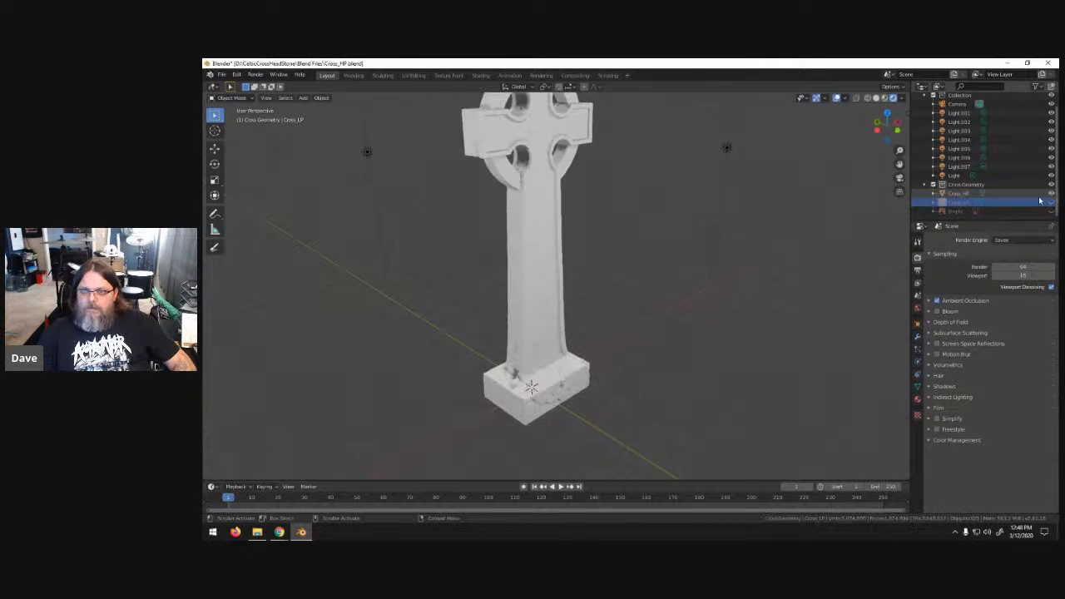
scroll(648, 254, down, 3)
middle_drag(647, 254, 542, 244)
click(542, 244)
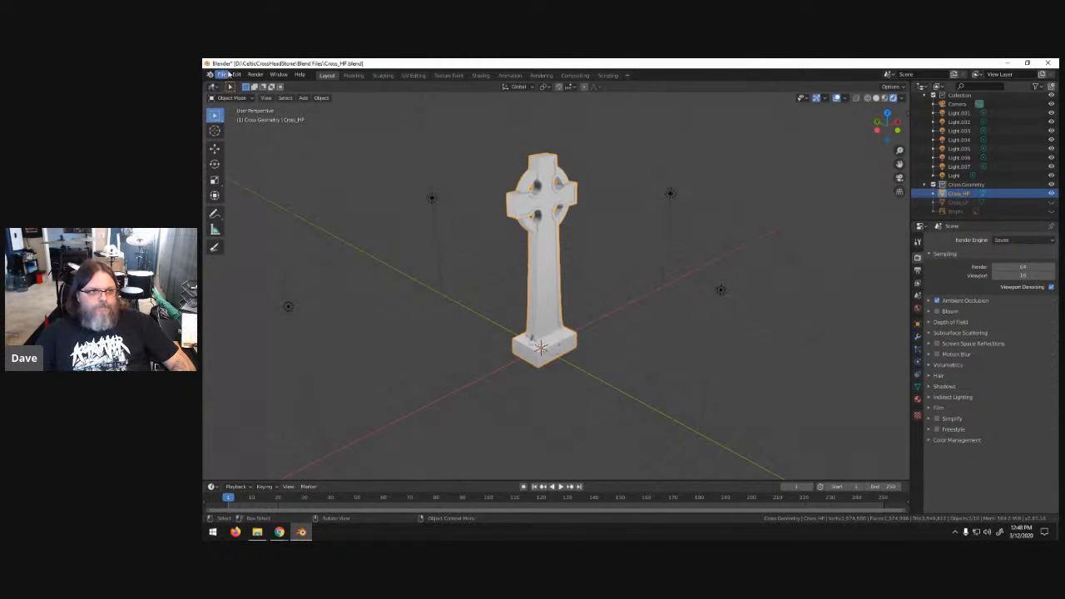
- Export only the selected high-poly cross as Cross_HP.obj into the same Exported obj folder
click(221, 74)
mouse_move(237, 204)
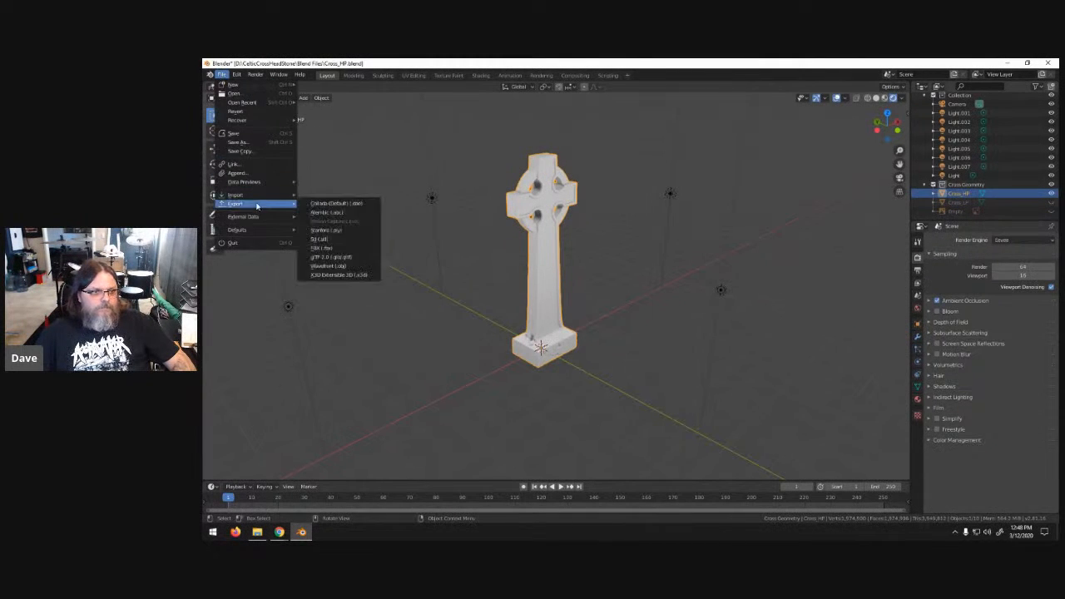
click(337, 265)
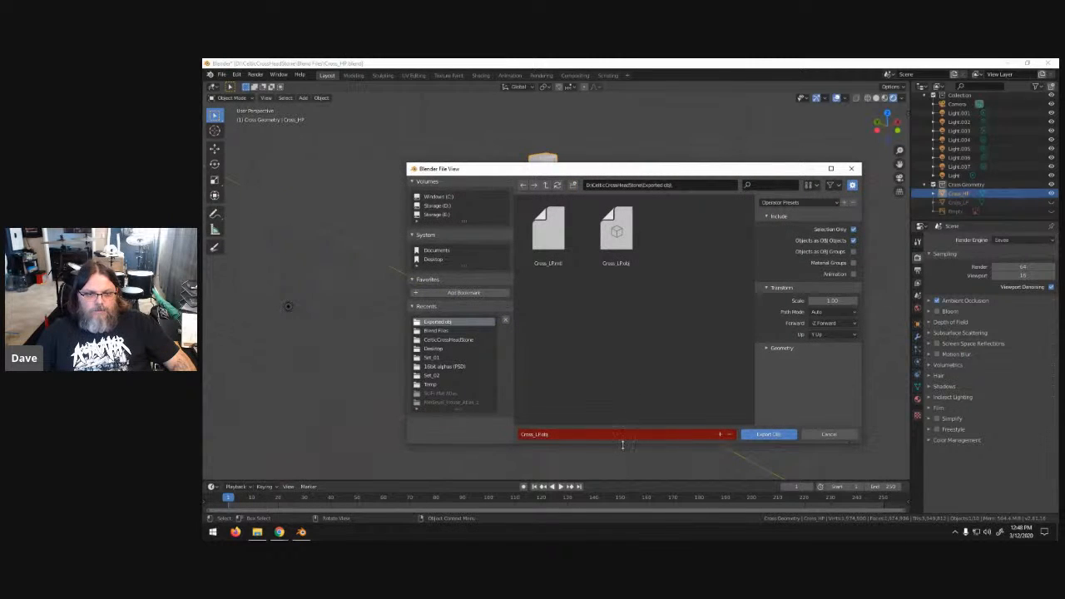
click(536, 434)
text(H)
key(Return)
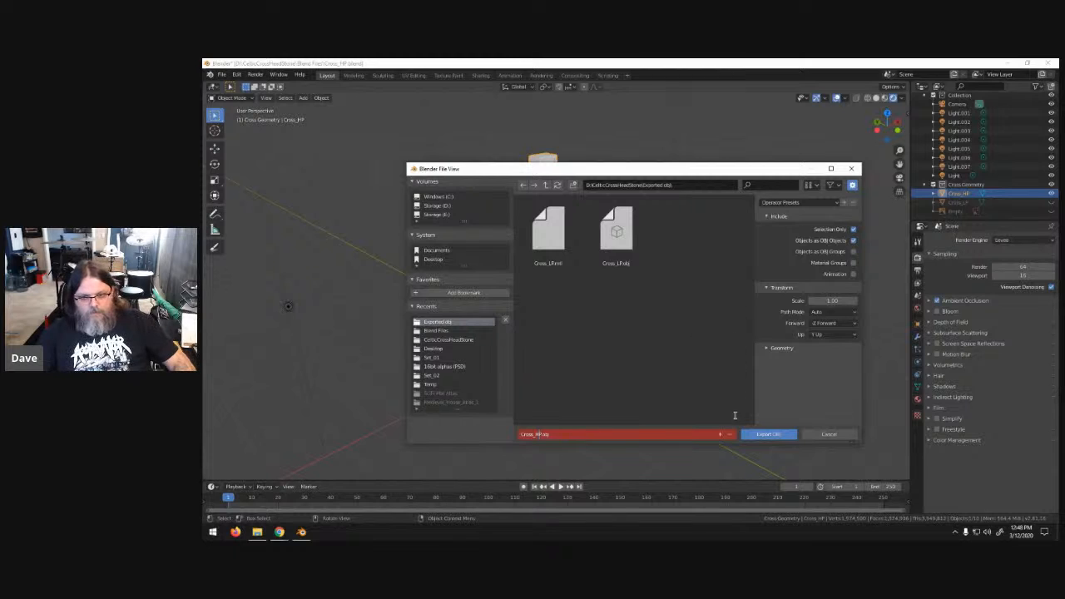
click(779, 436)
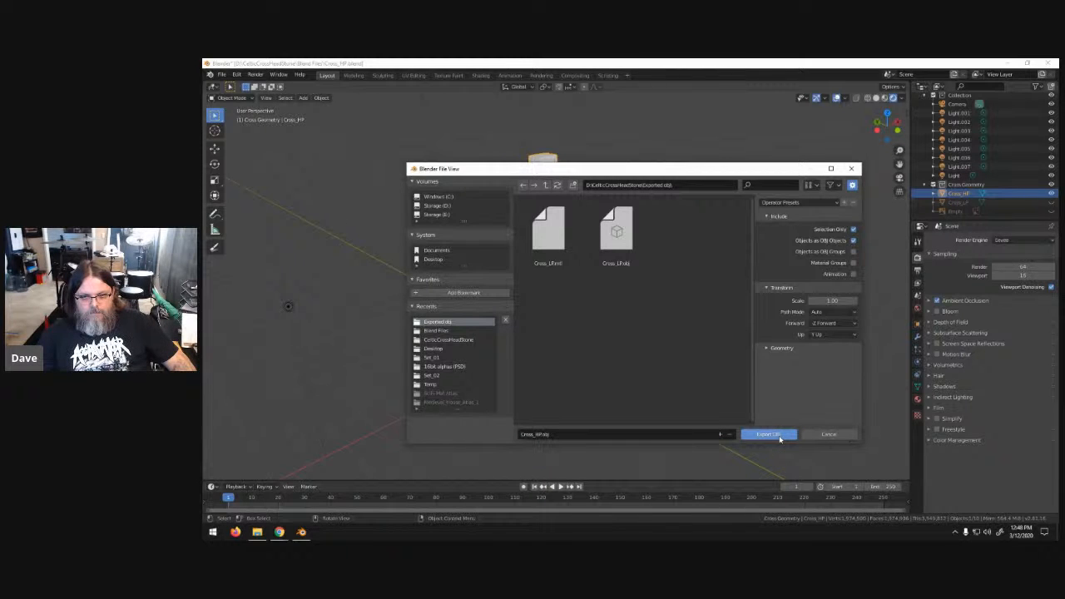
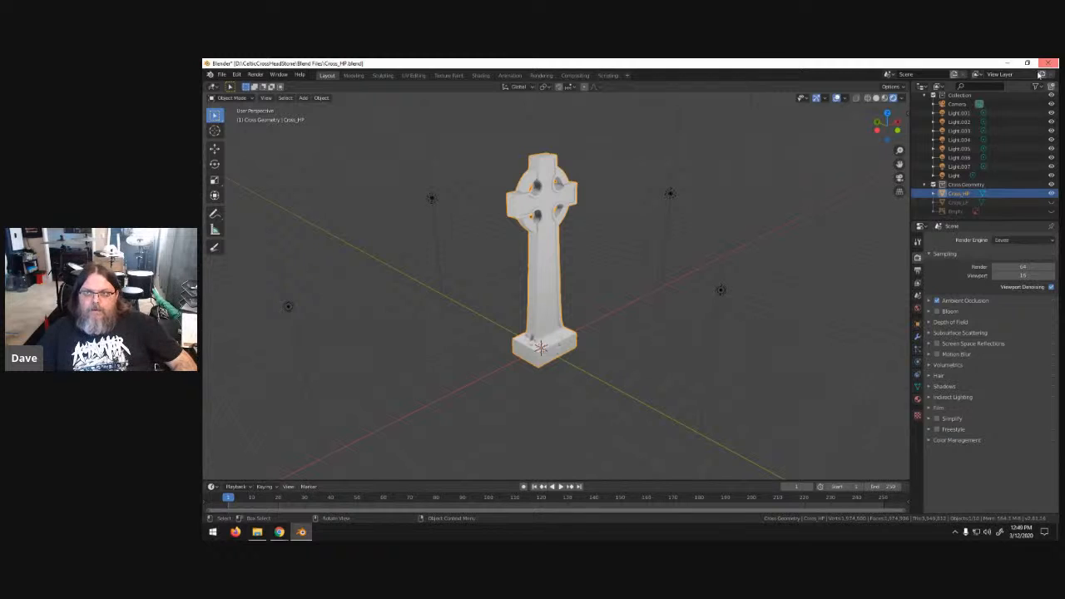
- Close Blender, switch to Substance Painter and dismiss its welcome window
click(1047, 62)
click(652, 309)
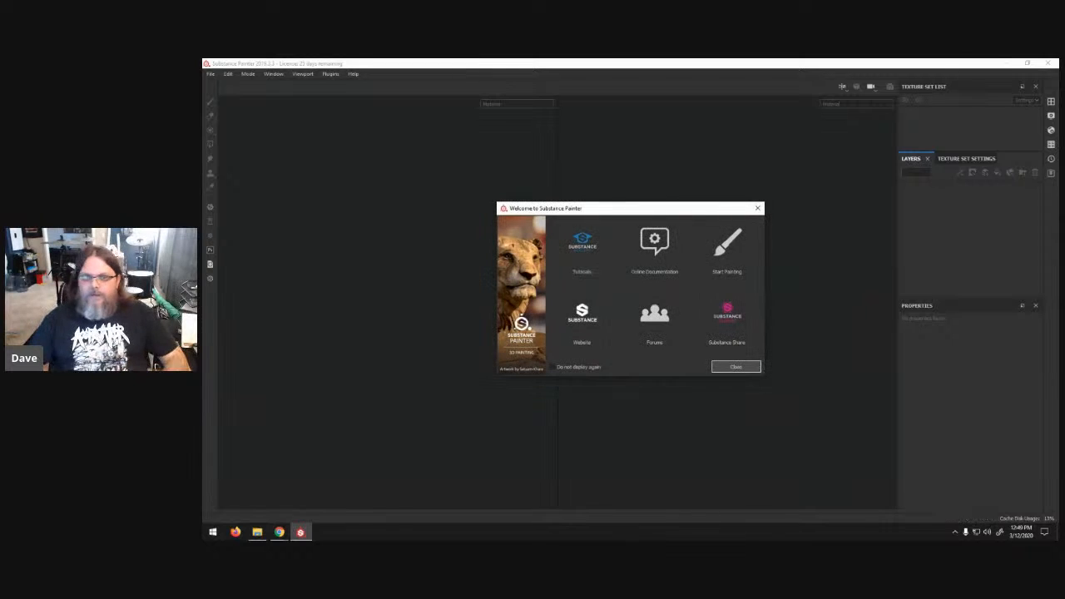
click(738, 366)
- Create a new project from the low-poly mesh Cross_LP.obj, keeping the OpenGL normal map format
click(211, 74)
click(229, 86)
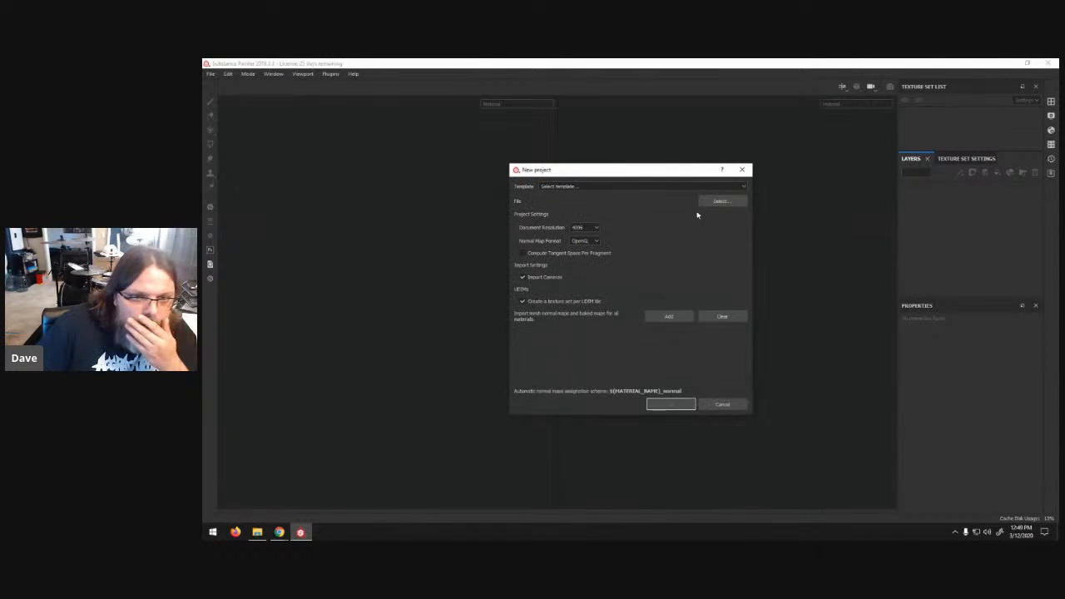
click(721, 205)
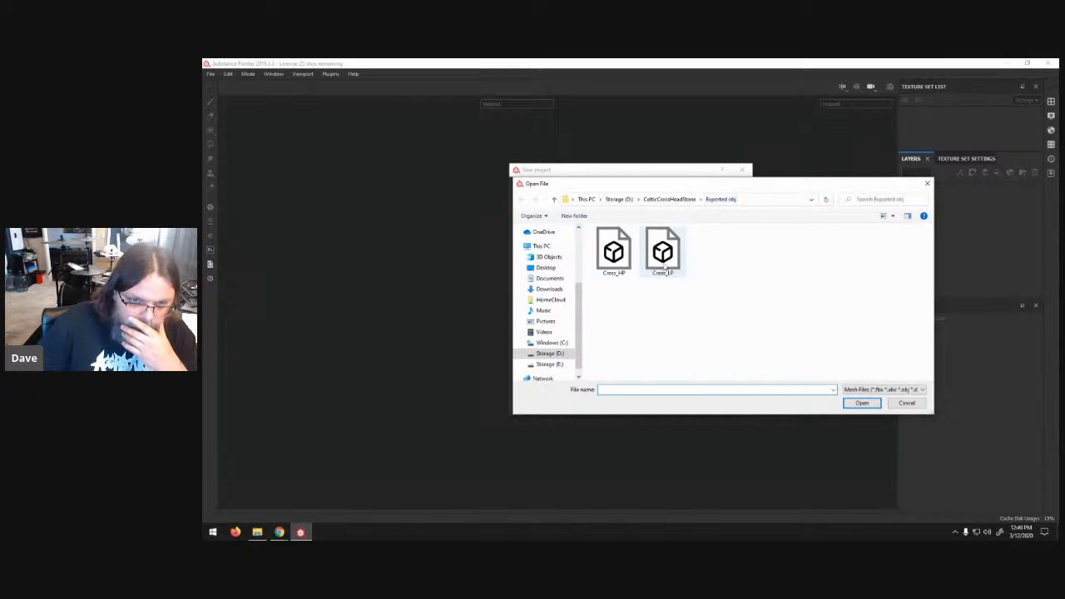
double_click(666, 258)
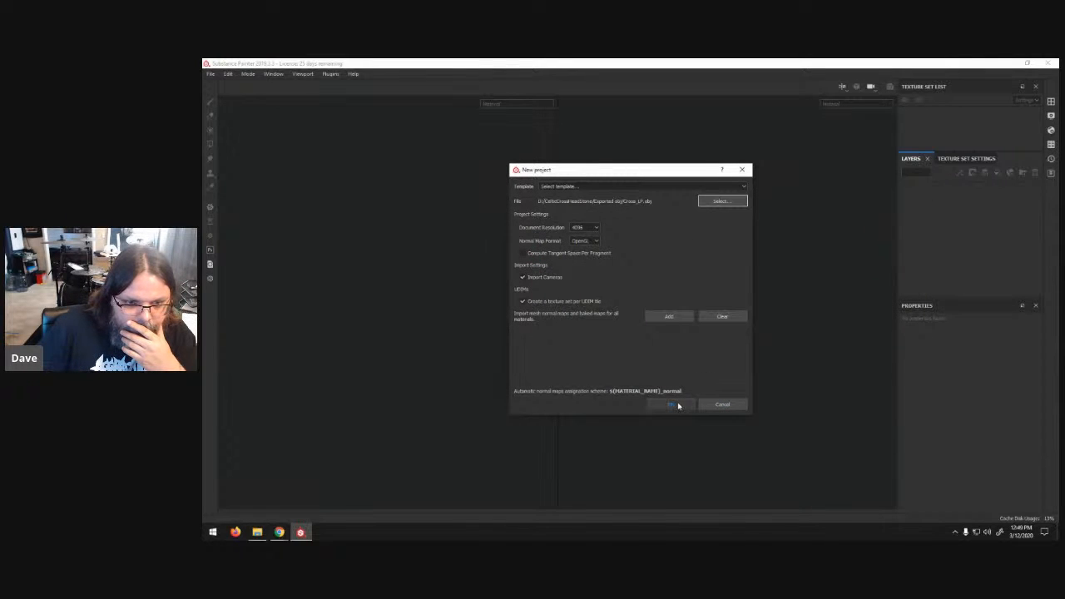
click(678, 406)
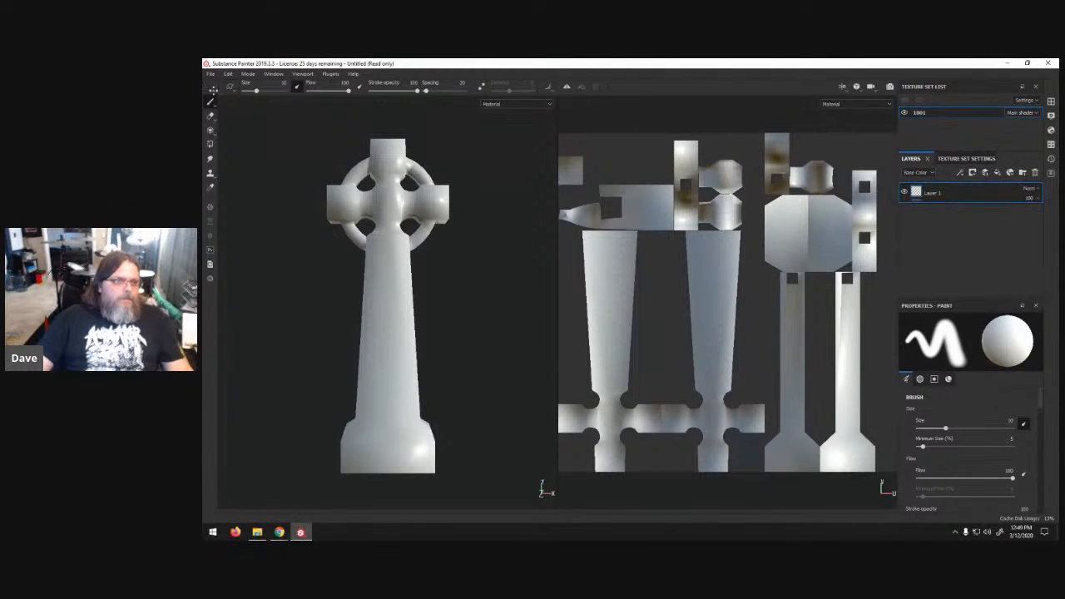
- Open the mesh map baking settings and leave out the ID and Position maps, keeping Curvature and Thickness in the bake
click(228, 74)
click(246, 111)
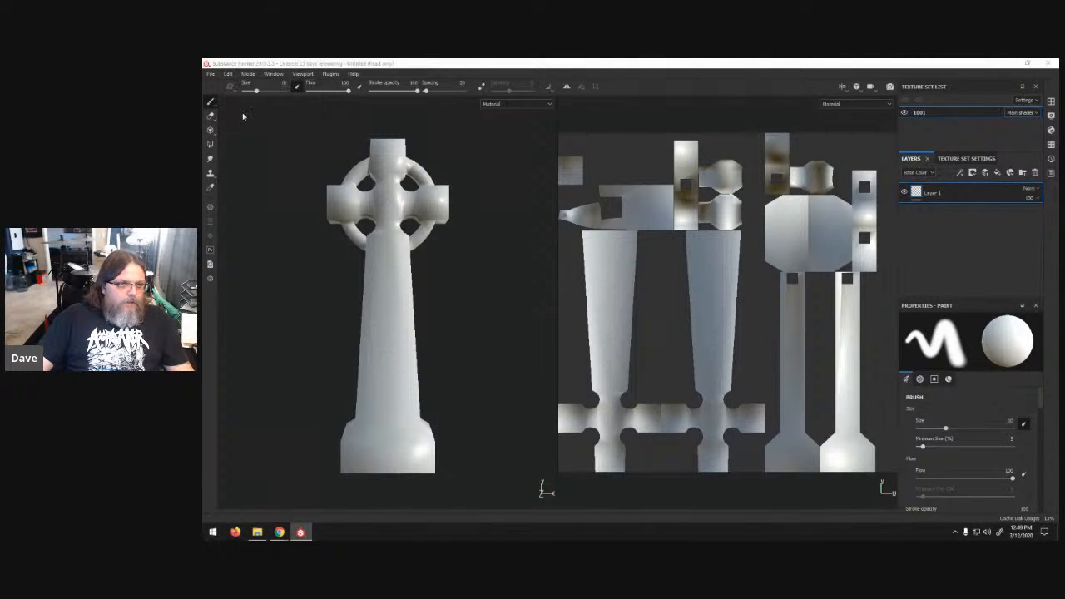
click(504, 212)
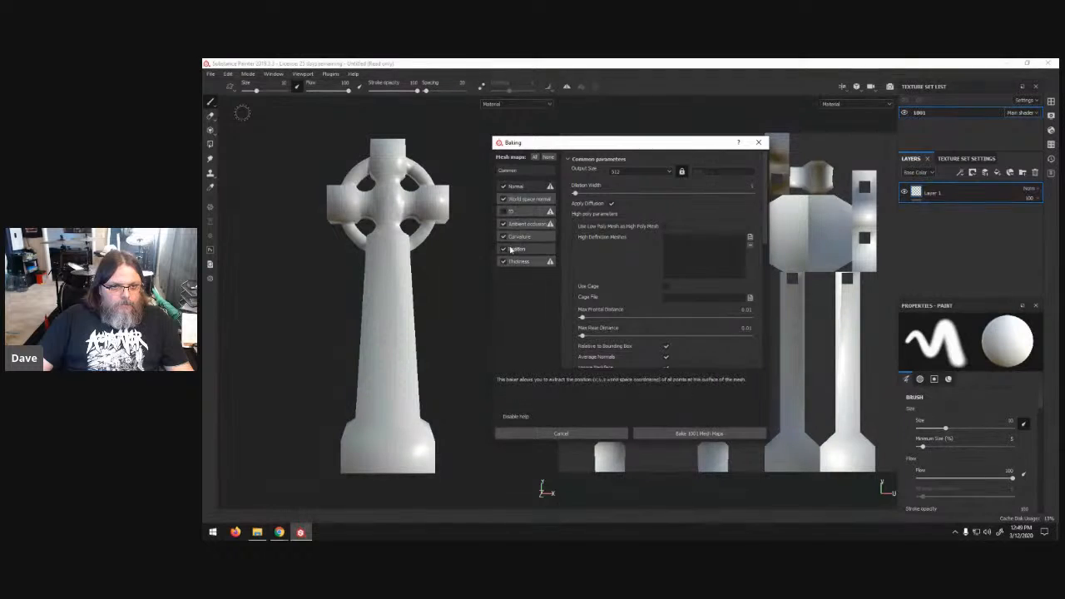
click(504, 236)
click(504, 249)
click(504, 237)
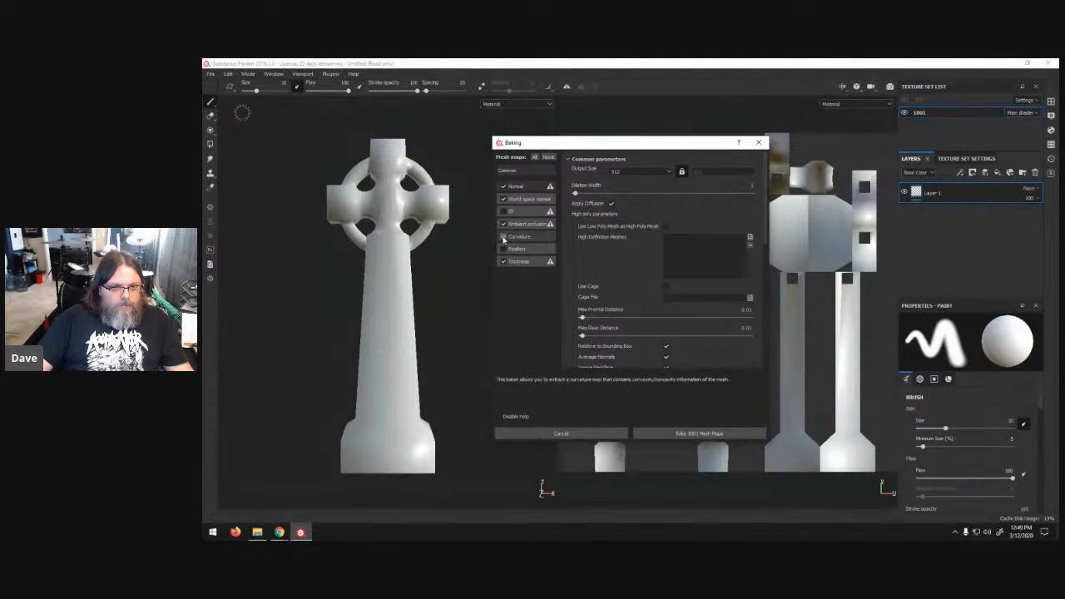
click(504, 261)
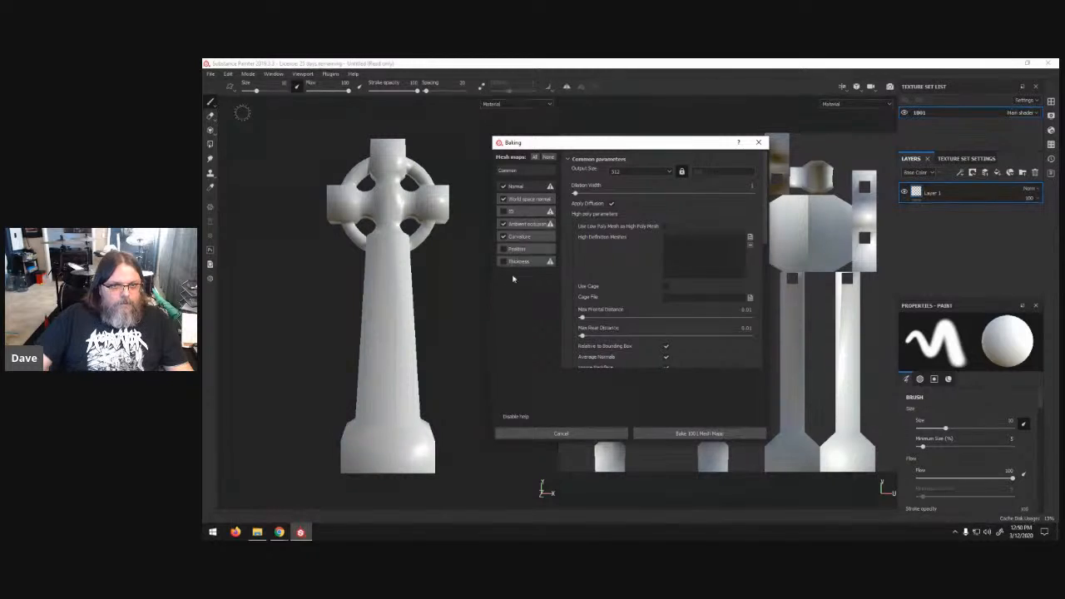
mouse_move(549, 263)
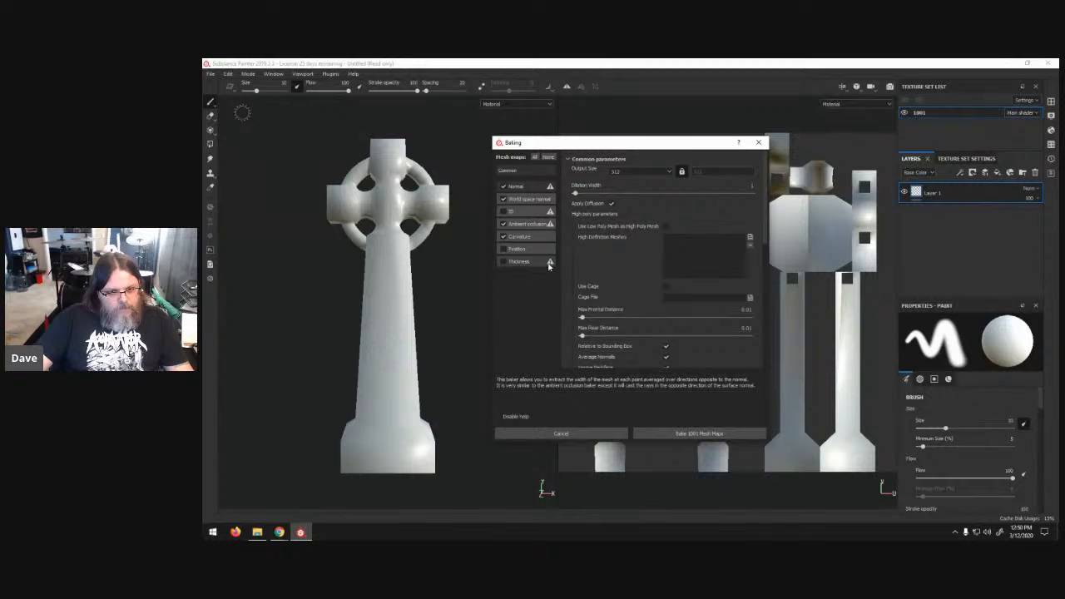
click(504, 262)
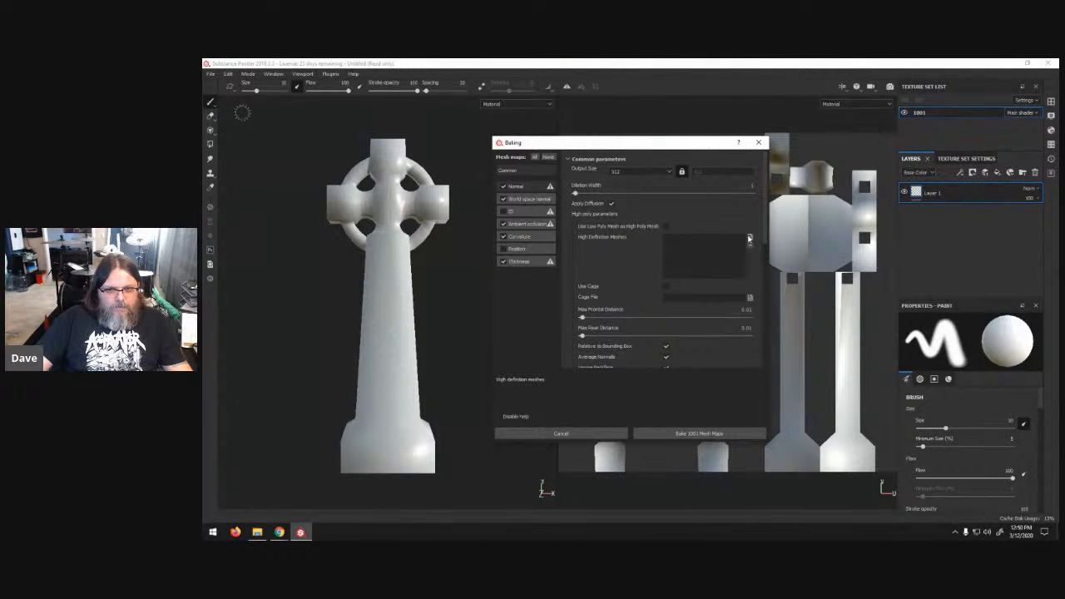
- Load Cross_HP.obj as the high definition mesh for the bake and set the output size to 4096
click(749, 238)
click(592, 237)
double_click(594, 233)
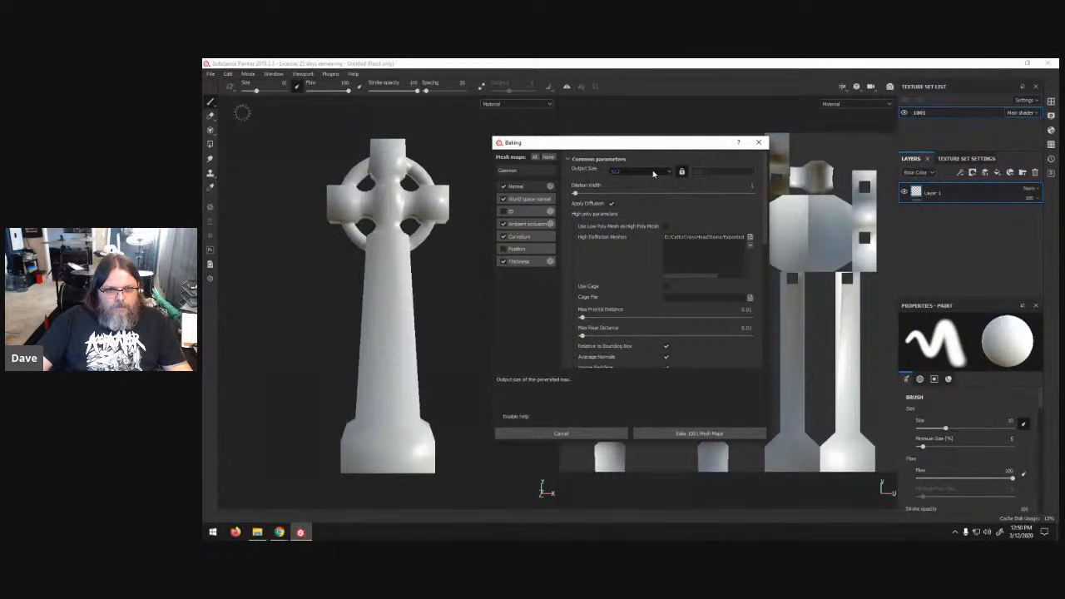
click(666, 173)
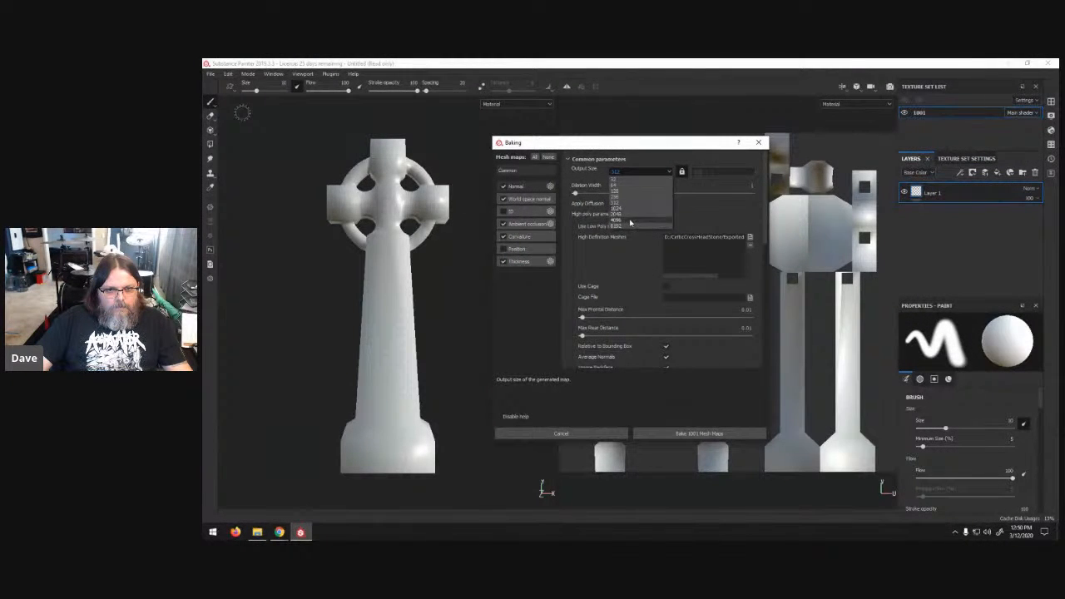
click(637, 226)
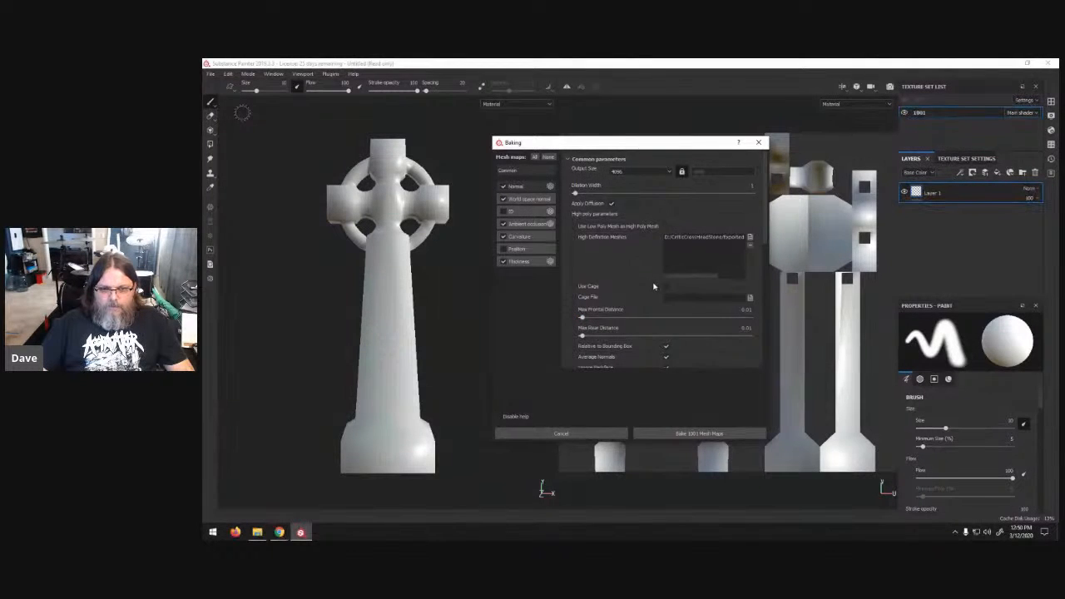
- Review the remaining common baking parameters, bake the 1001 mesh maps and close the baking report
scroll(635, 276, down, 3)
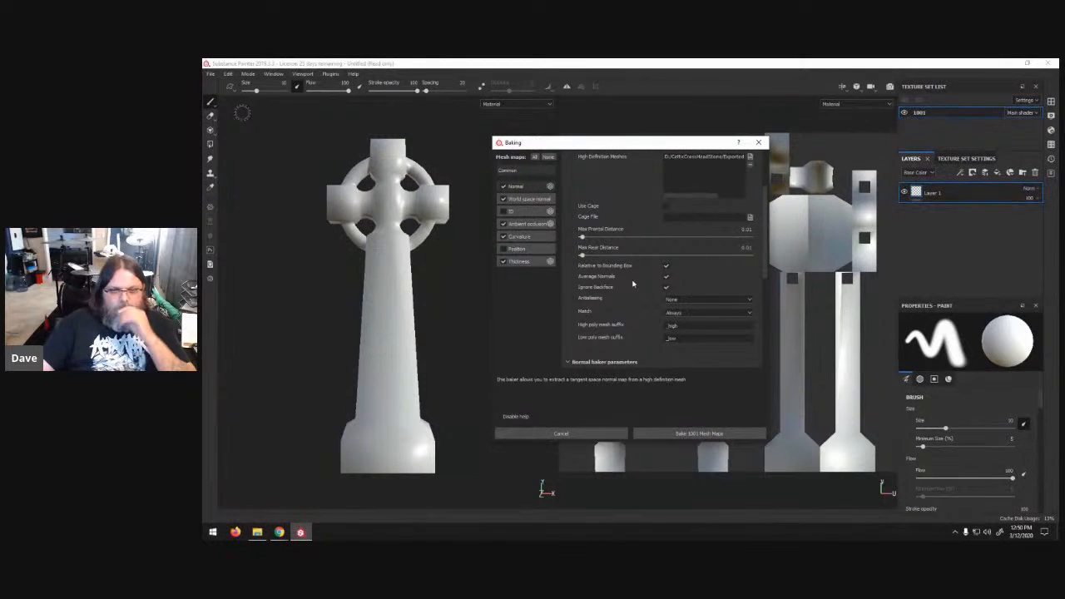
scroll(632, 284, down, 3)
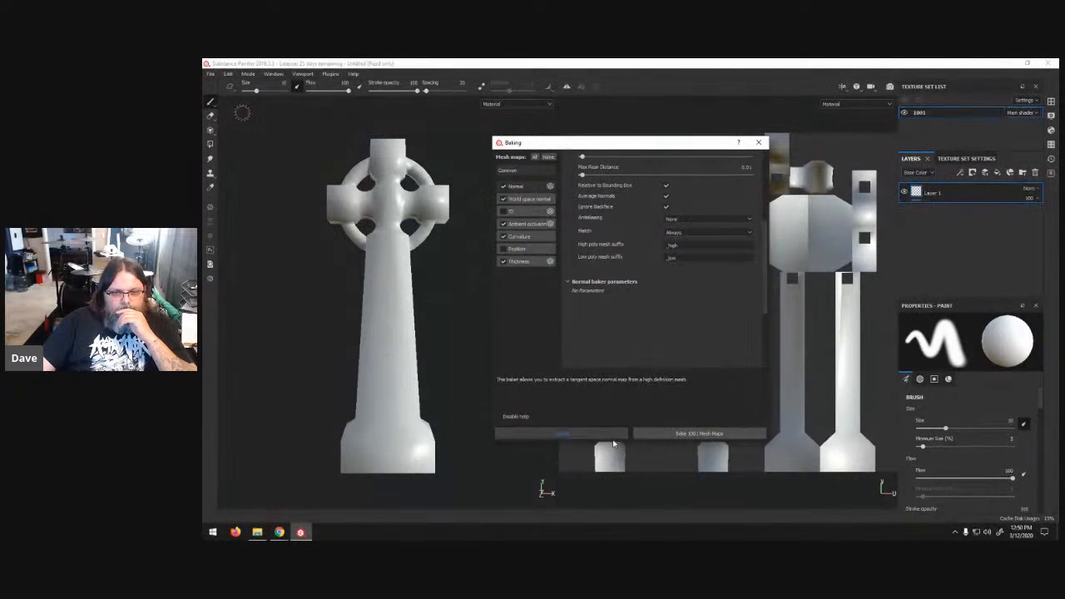
click(697, 434)
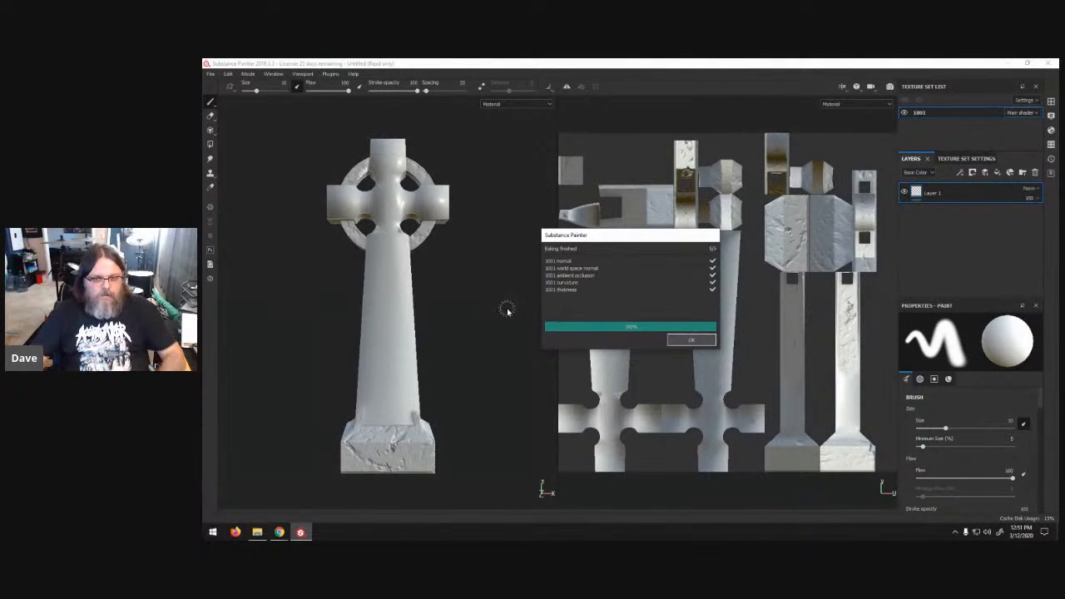
click(690, 340)
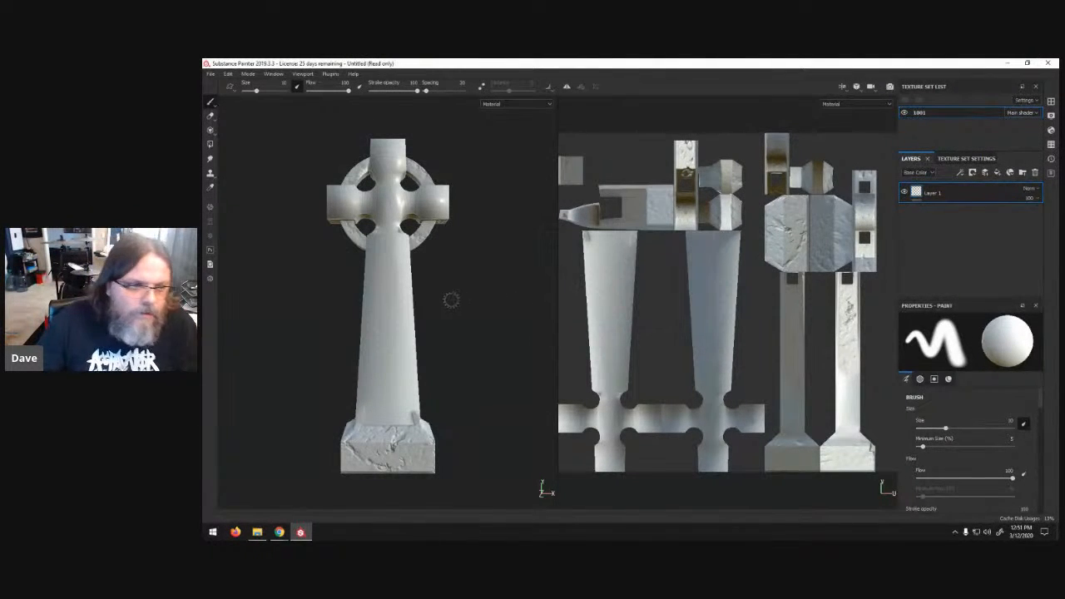
- Inspect the baked cross from an angle, set the bake's Max Frontal and Max Rear Distance to 0.05, and rebake the 1001 mesh maps
key(shift)
alt+drag(458, 316, 452, 292)
click(229, 74)
click(248, 112)
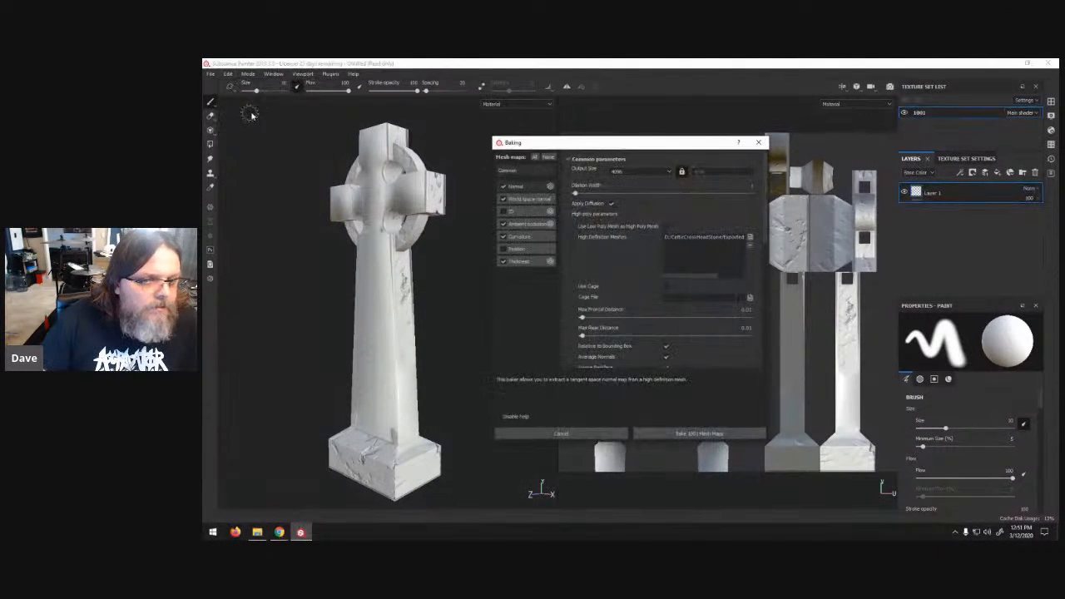
scroll(634, 297, down, 3)
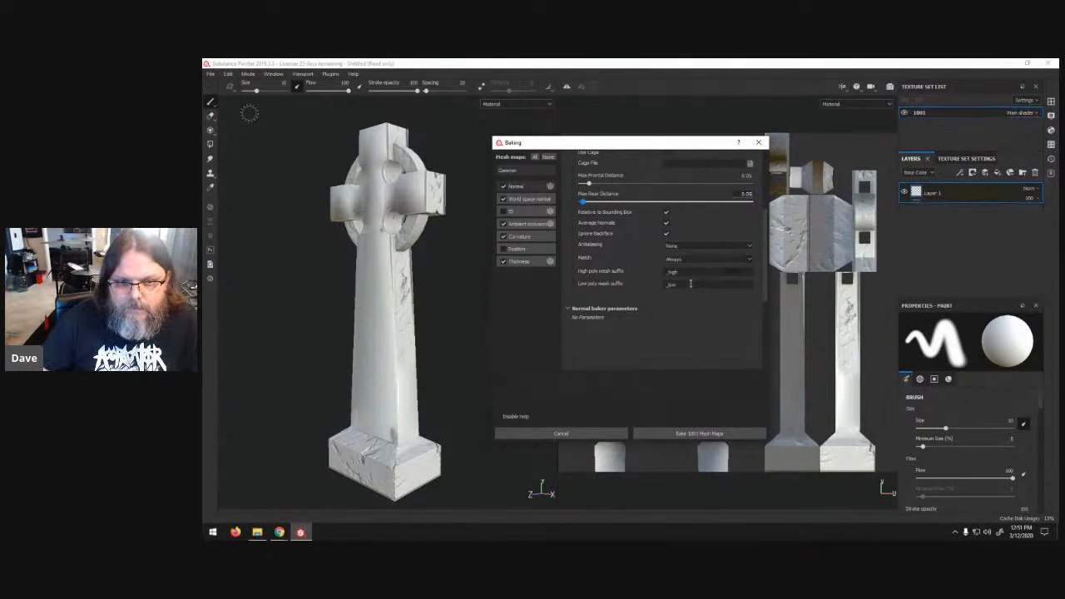
click(697, 430)
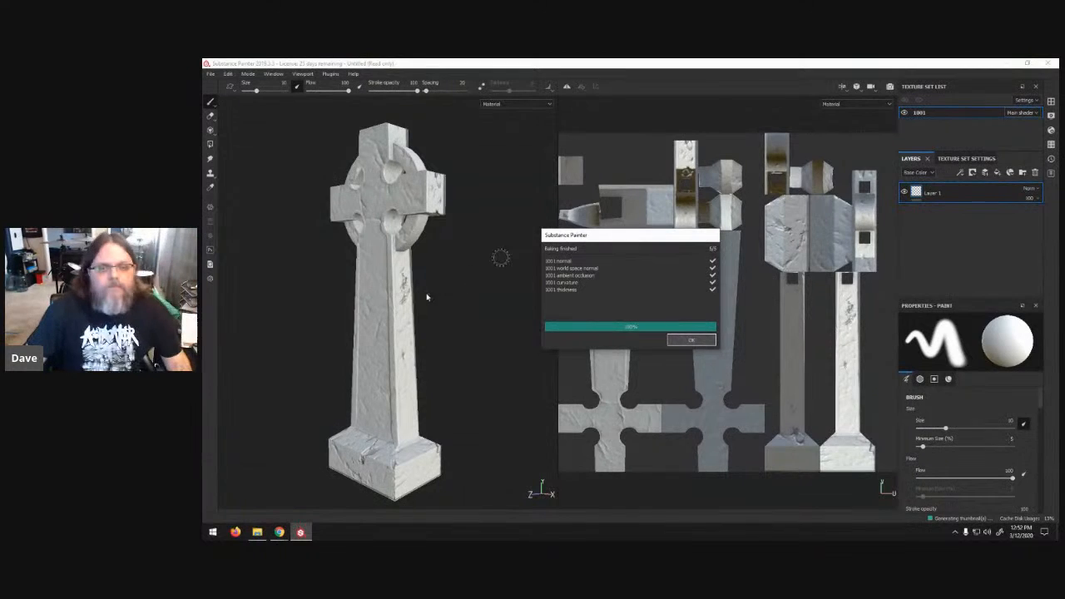
- Close the baking report and inspect the rebaked cross from the front and the side
click(704, 342)
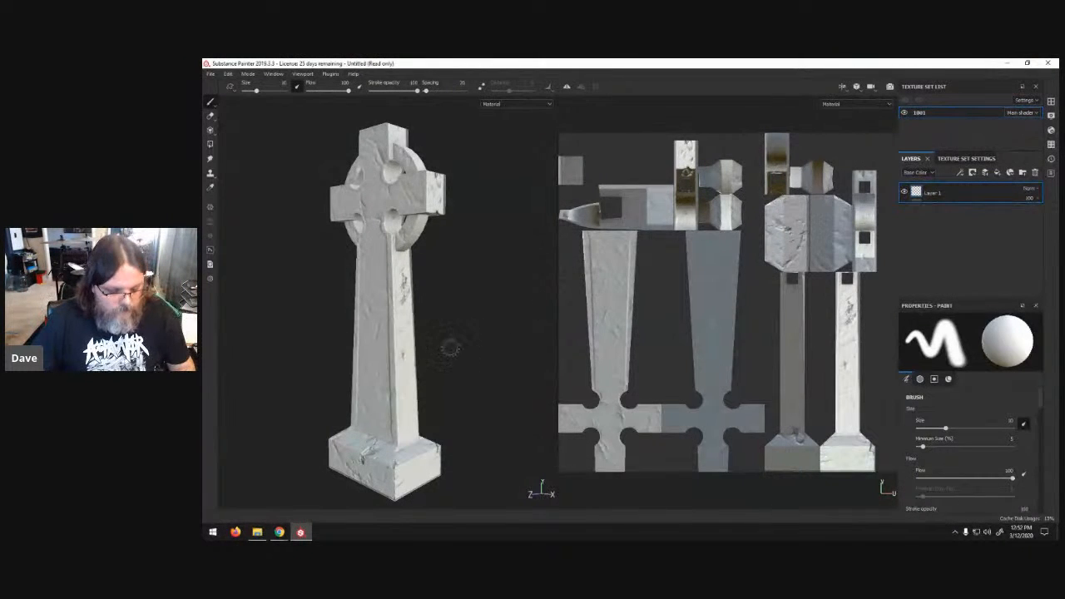
alt+drag(439, 347, 503, 336)
alt+drag(444, 318, 475, 282)
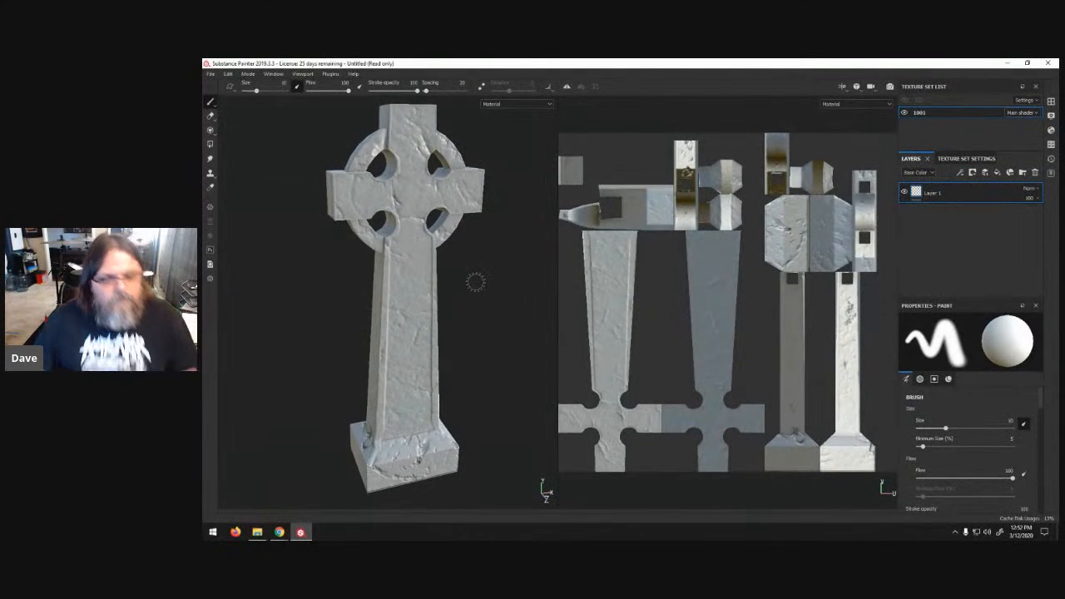
- Set the bake's Max Frontal and Max Rear Distance to 0.1, rebake the 1001 mesh maps and close the report
click(228, 73)
click(247, 112)
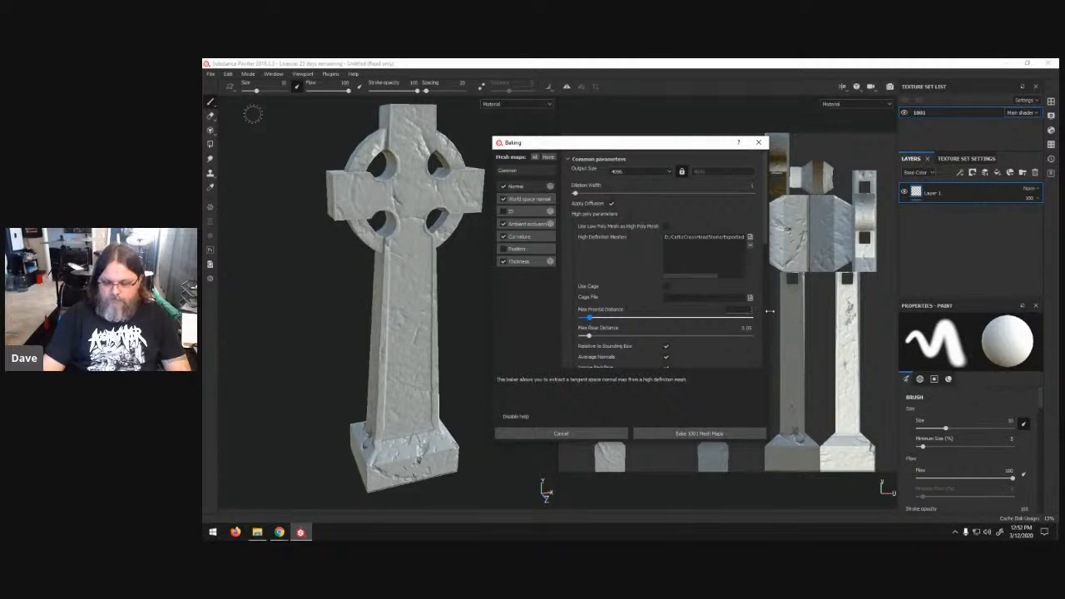
key(Tab)
text(.10)
key(Return)
scroll(625, 252, down, 3)
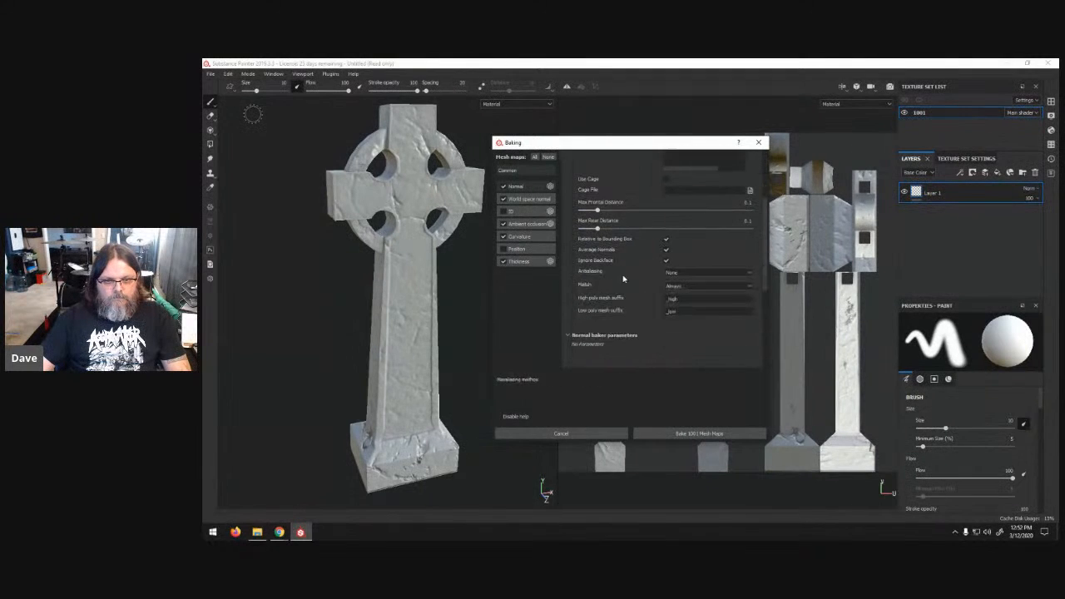
click(691, 434)
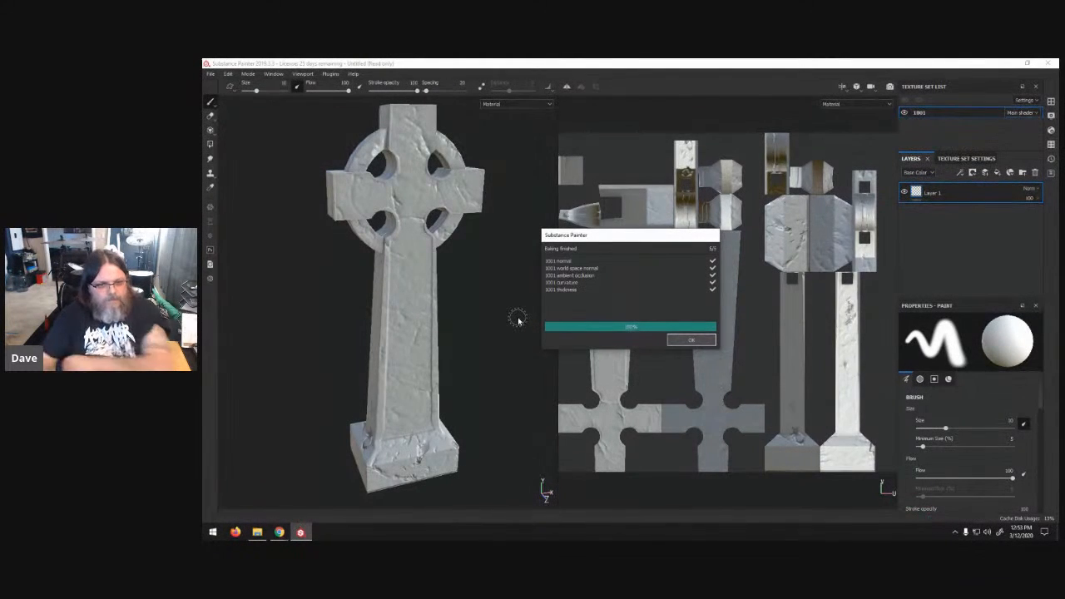
click(677, 343)
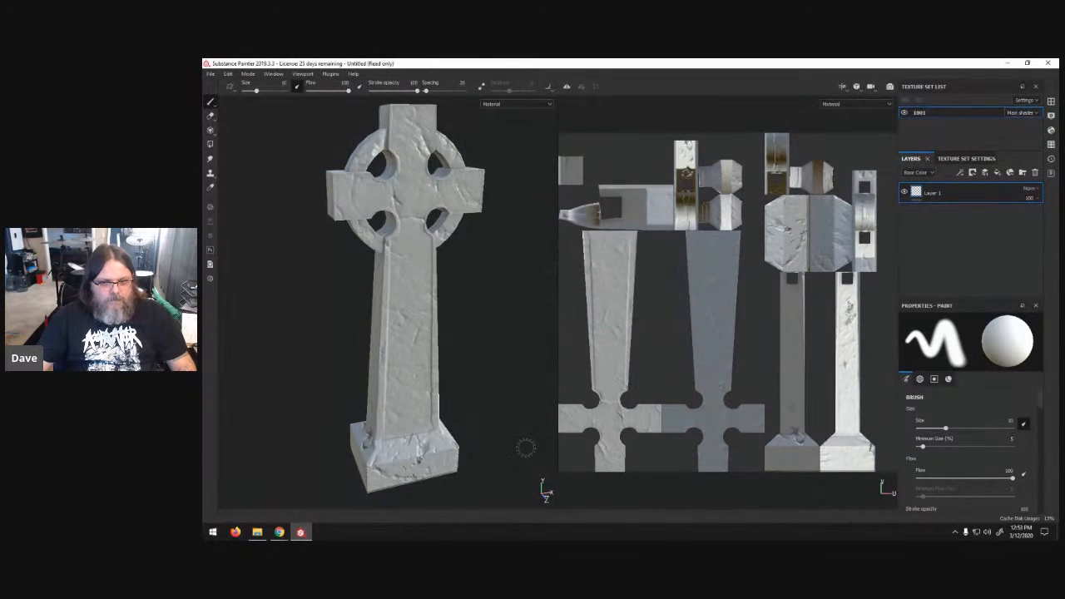
- Show the Shelf, look through its materials and keep it as a floating window outside the main window
click(301, 74)
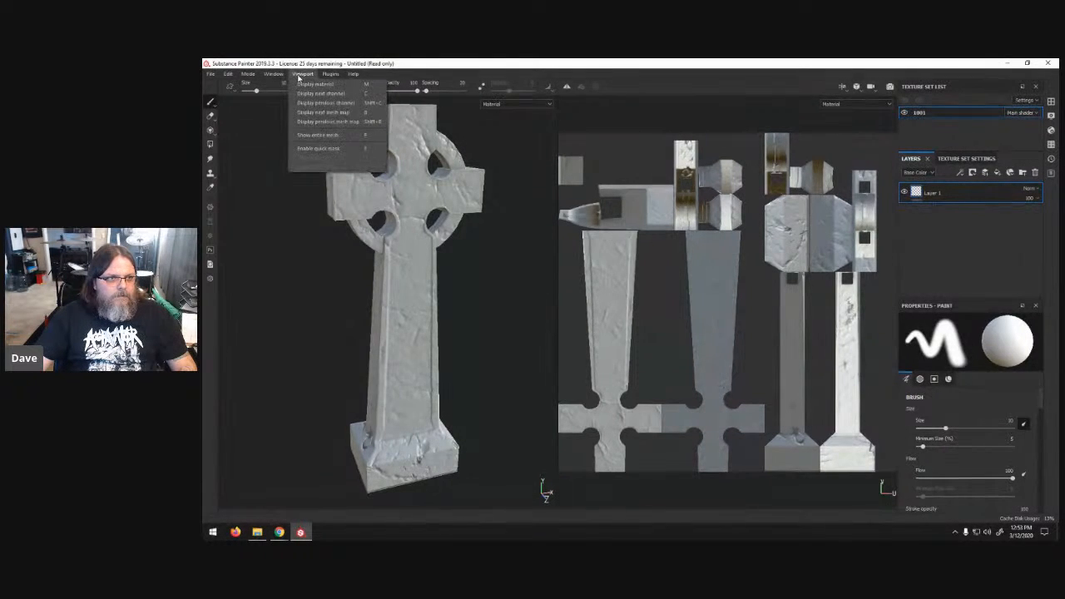
mouse_move(274, 74)
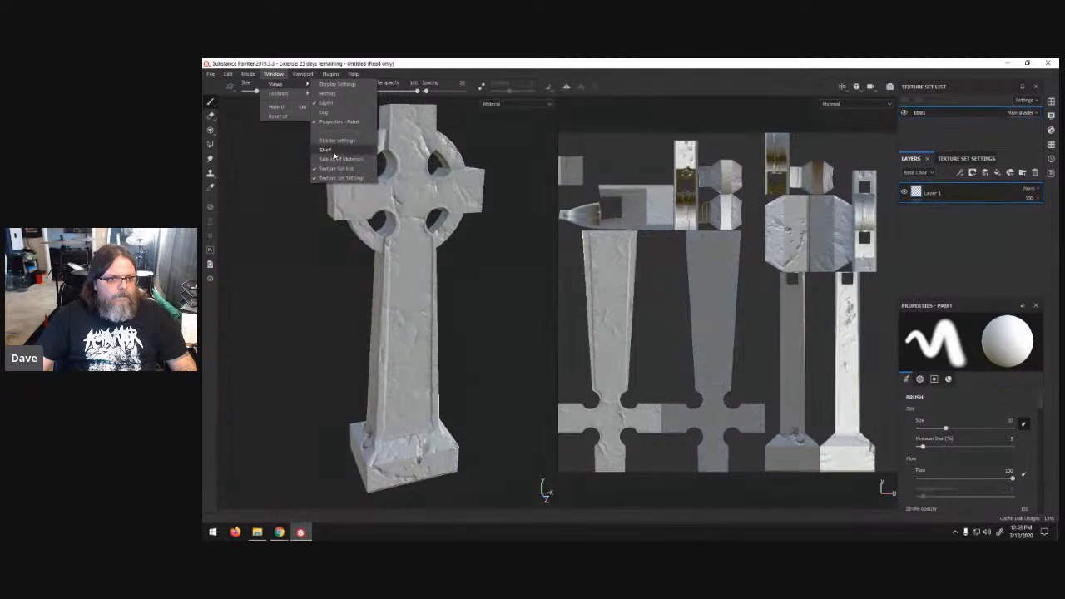
click(336, 156)
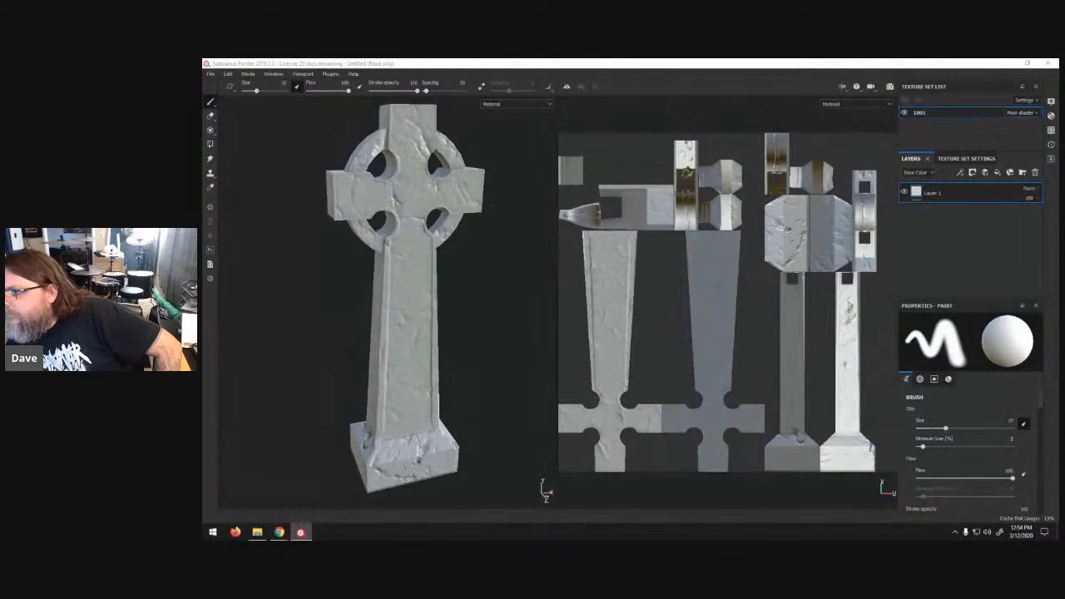
drag(1064, 114, 616, 134)
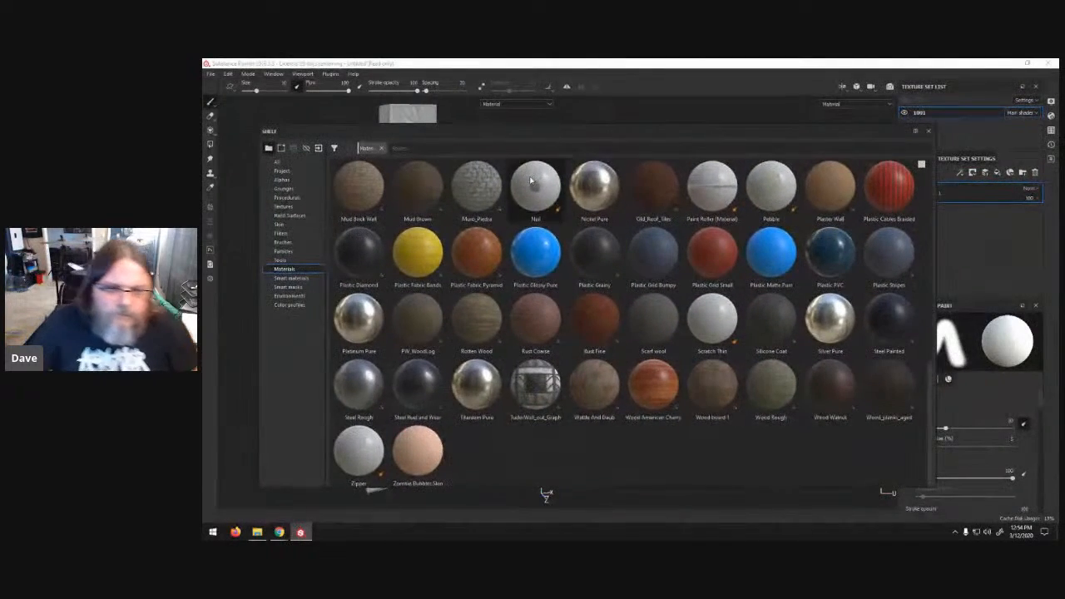
scroll(599, 287, up, 10)
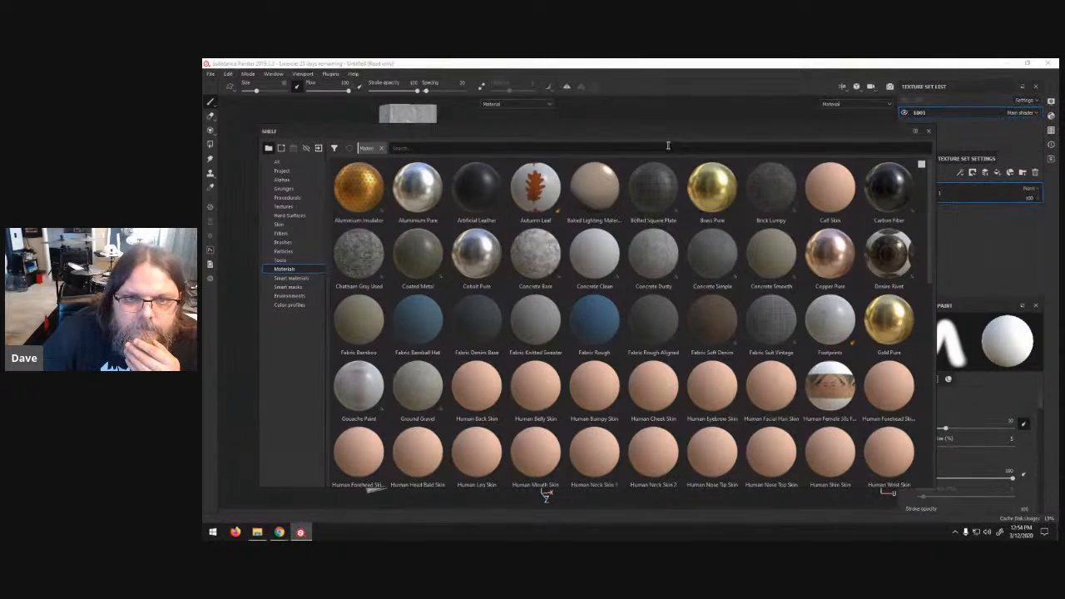
drag(759, 131, 951, 179)
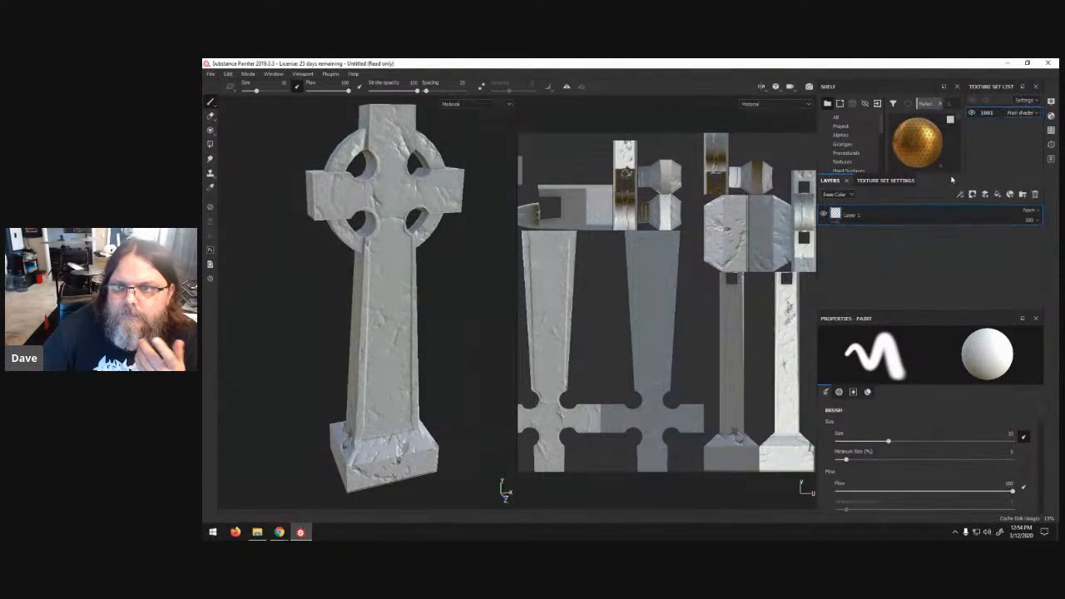
drag(882, 89, 1058, 133)
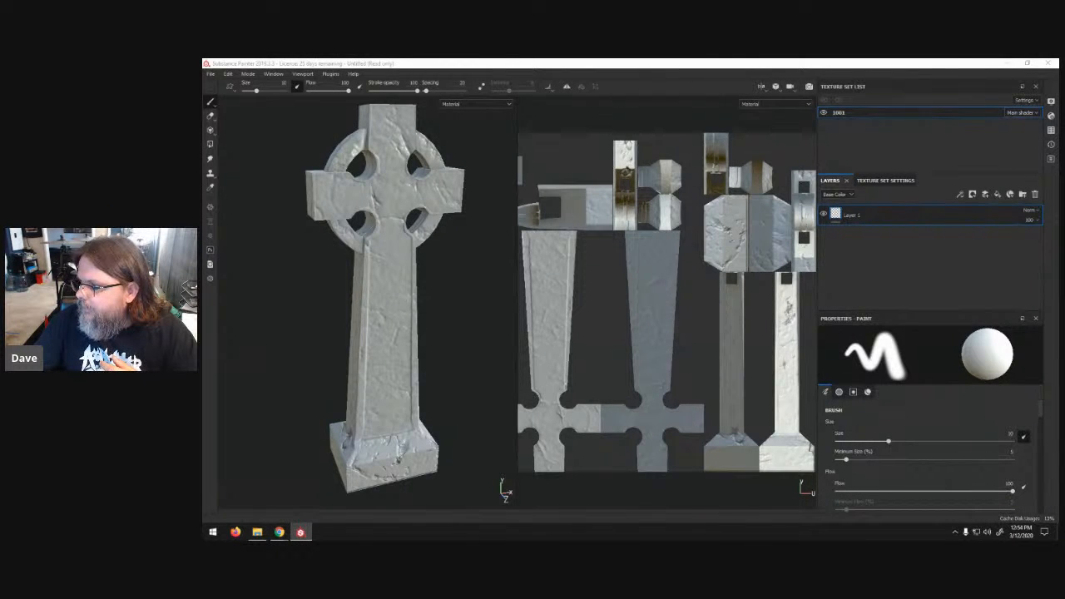
- Apply Concrete Dusty to the cross with a UV scale of about 1.93 and add the Dirt smart material above it
drag(1060, 166, 414, 212)
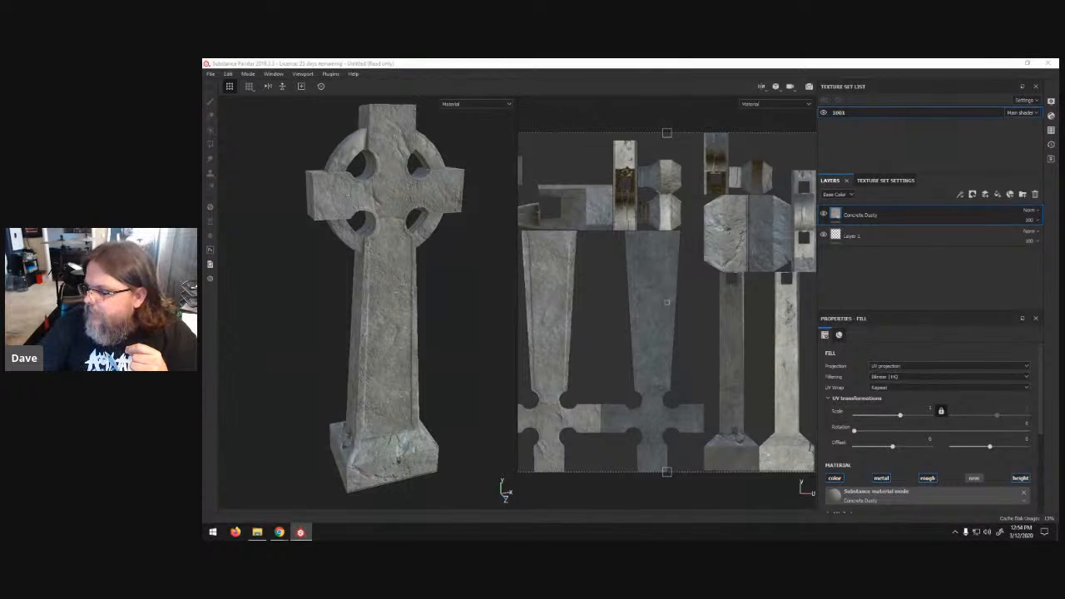
drag(900, 417, 902, 421)
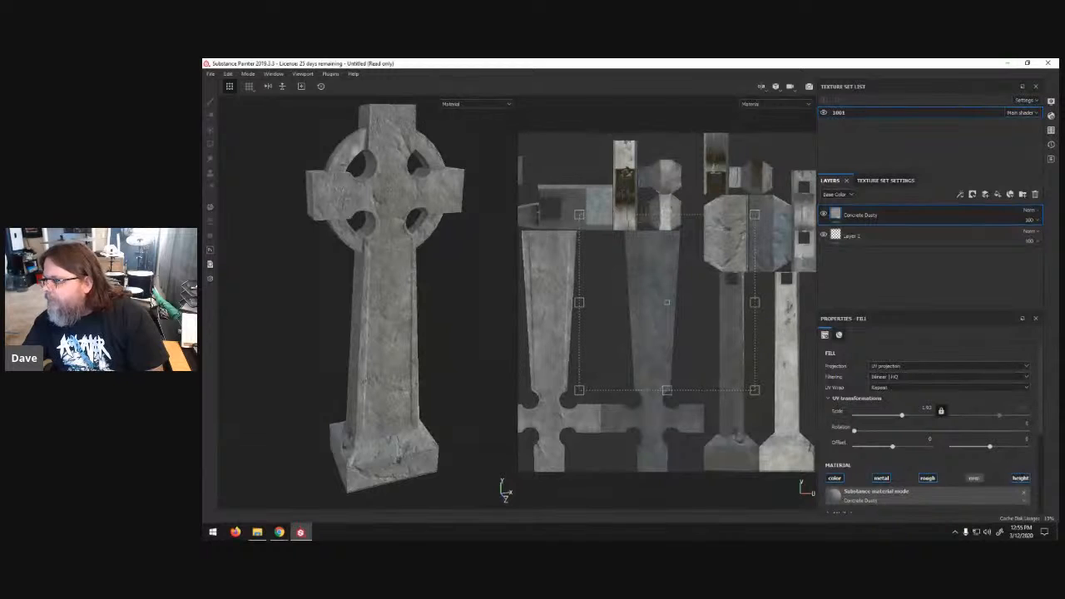
drag(1058, 180, 358, 255)
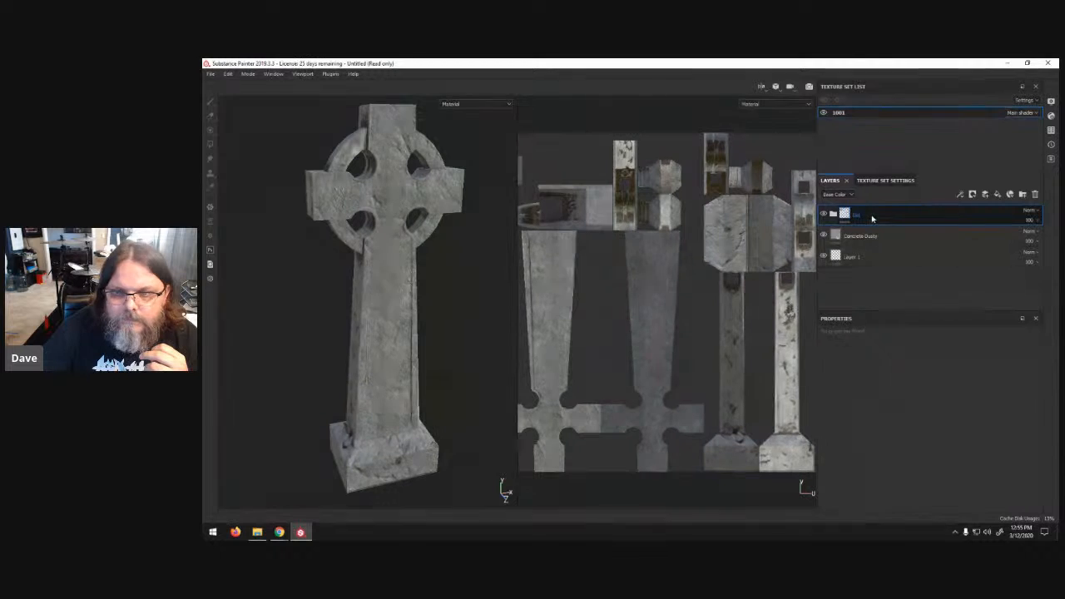
alt+drag(378, 304, 349, 287)
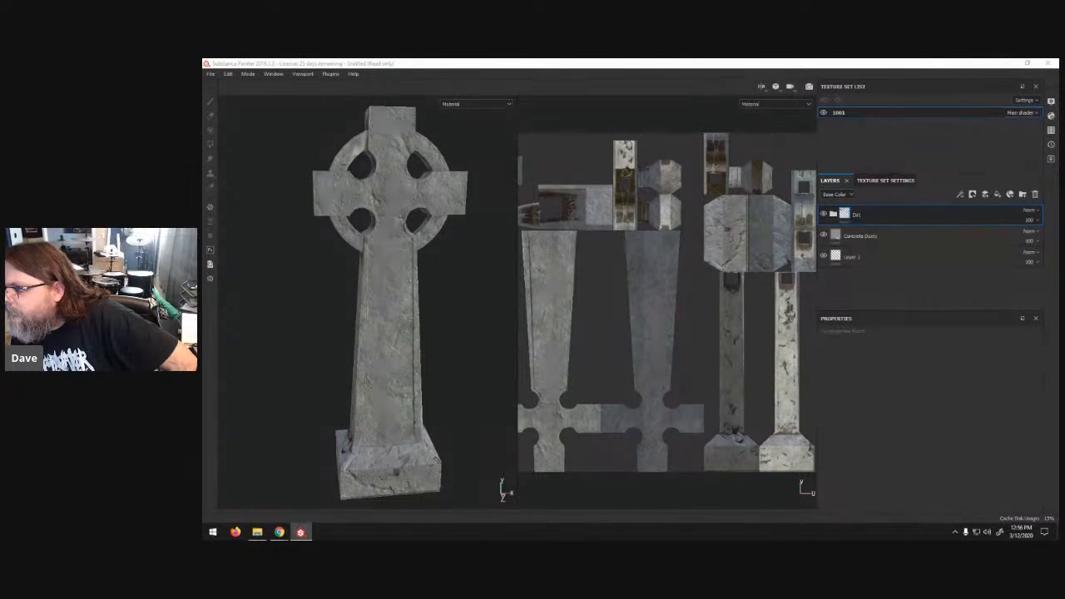
- Add a smart mask with Grunge Concrete to the Concrete Dusty layer and show its Mask Builder - Legacy generator settings
mouse_move(1057, 196)
mouse_down()
mouse_move(747, 196)
mouse_move(463, 218)
mouse_move(376, 201)
mouse_move(898, 218)
mouse_move(892, 236)
mouse_up()
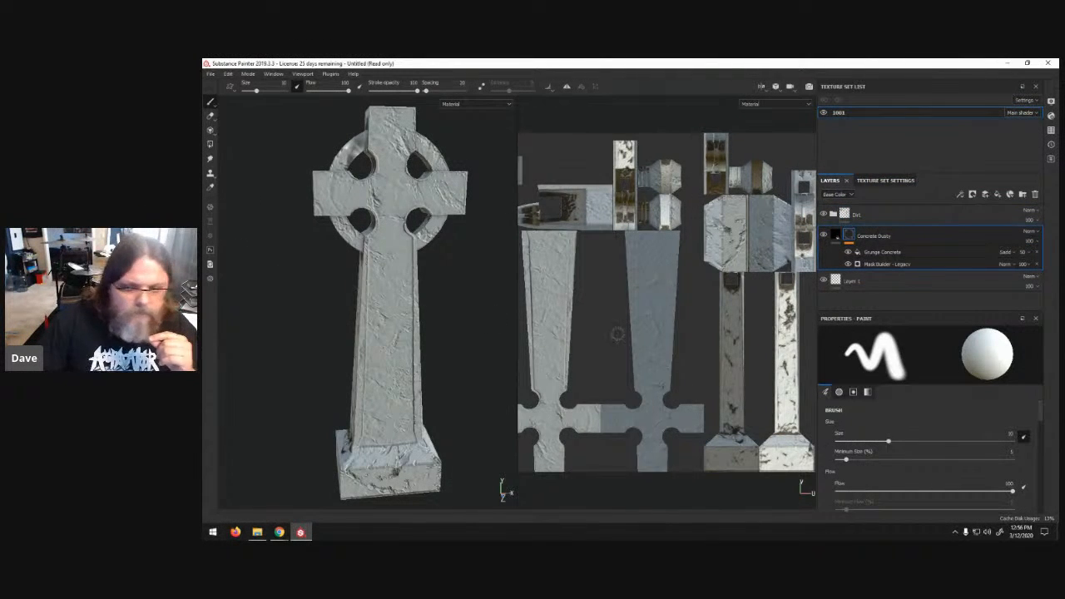
mouse_move(889, 444)
mouse_down()
mouse_move(930, 447)
mouse_move(886, 450)
mouse_up()
scroll(846, 470, down, 3)
scroll(846, 473, down, 1)
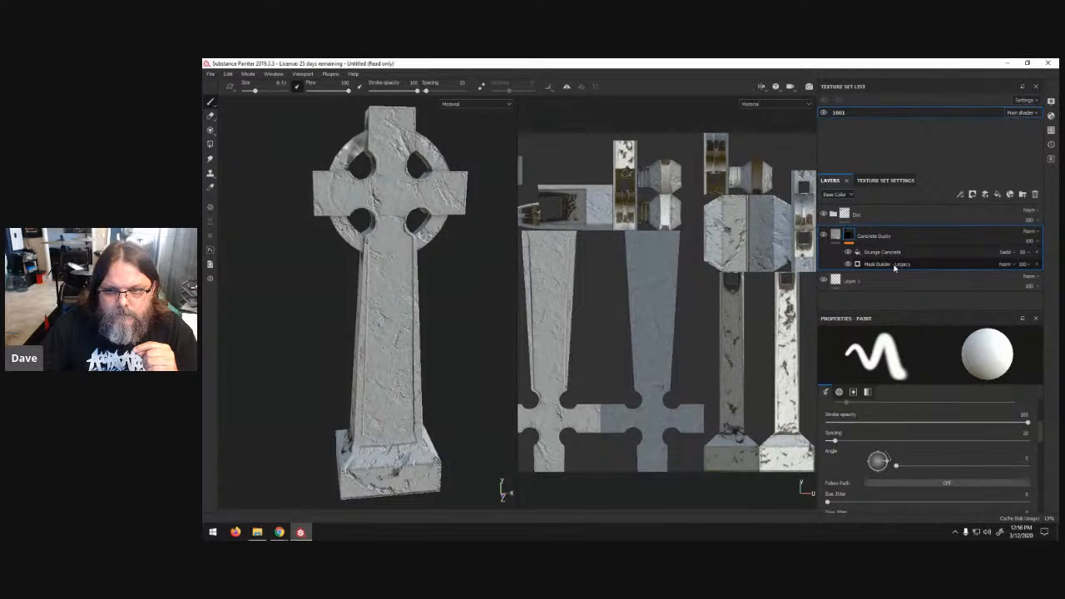
alt+drag(316, 294, 441, 266)
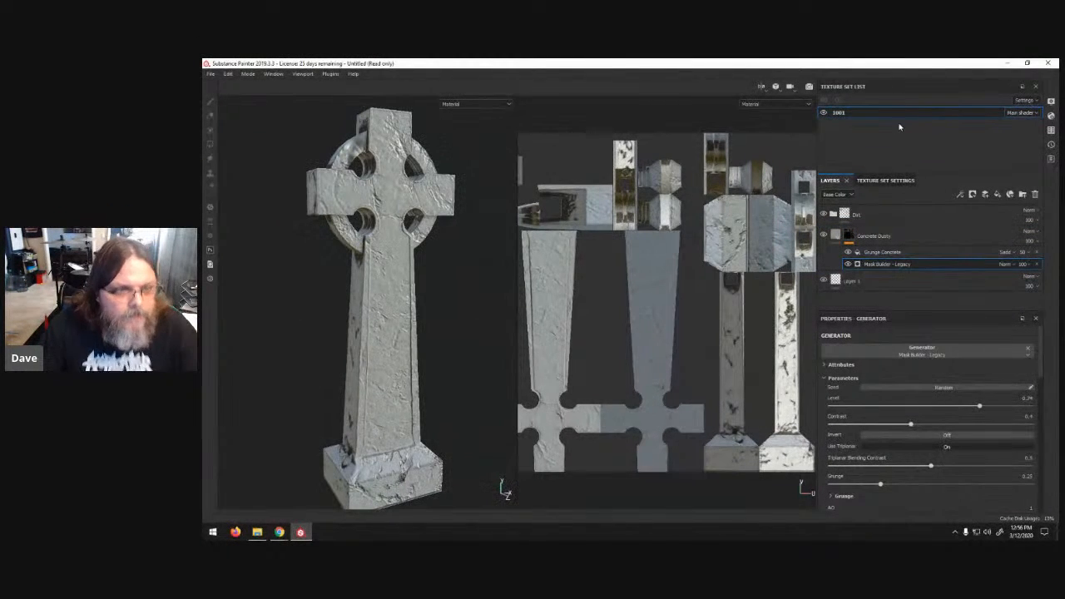
- Close Substance Painter, discarding the project changes, and switch to Marmoset Toolbag
click(1047, 63)
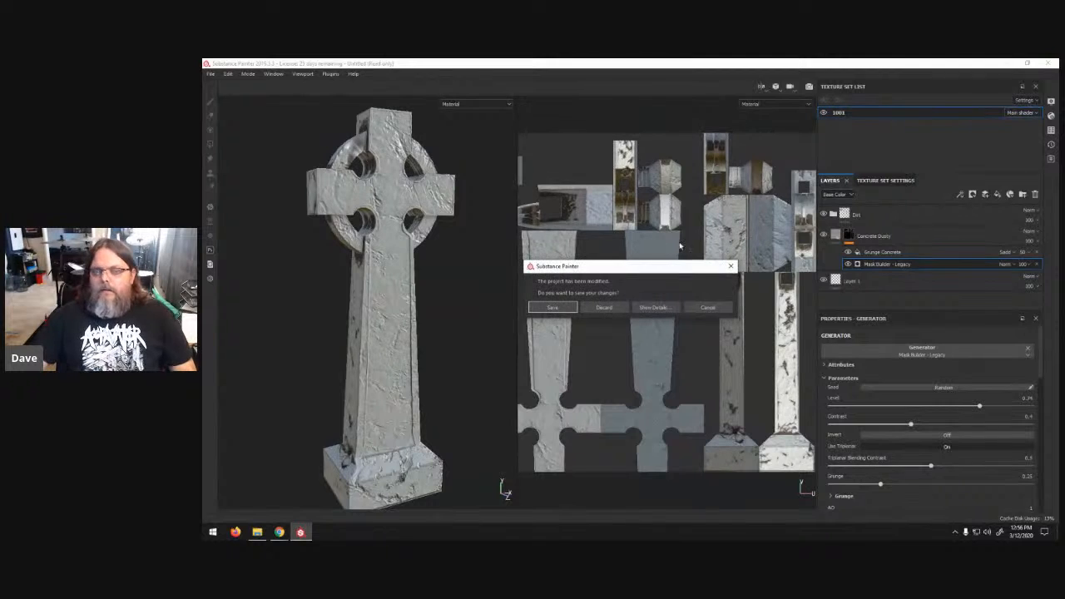
click(625, 310)
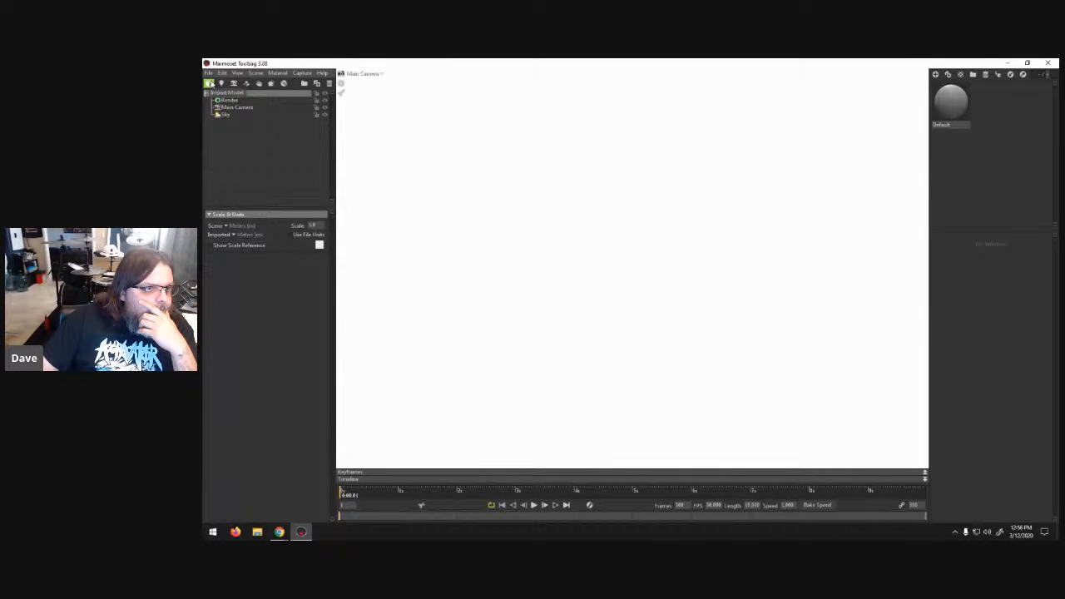
- Add a new baker to the scene and select it to show its bake settings
click(210, 83)
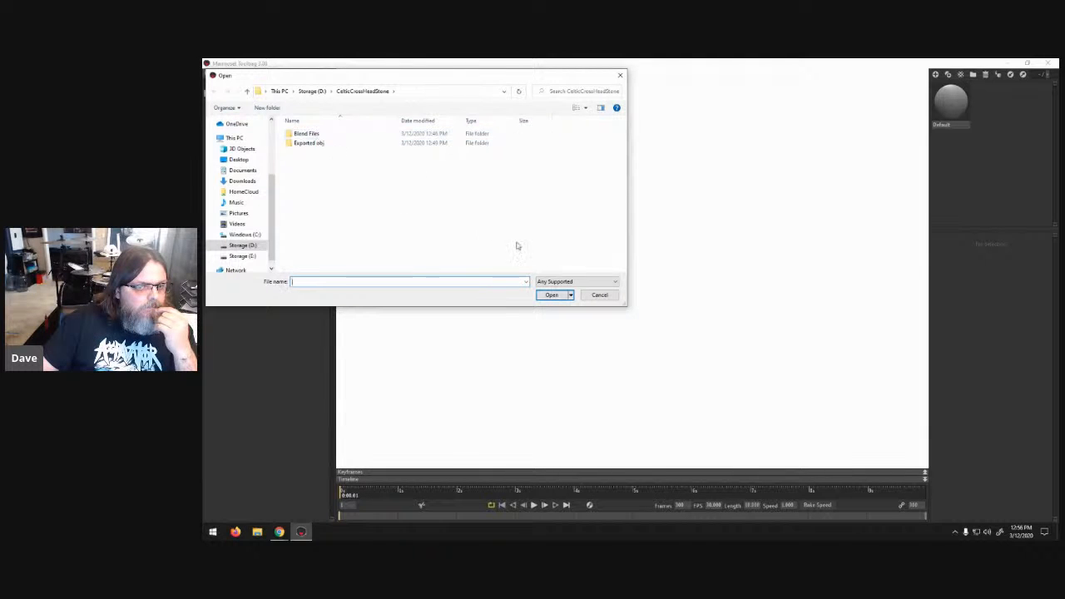
click(599, 294)
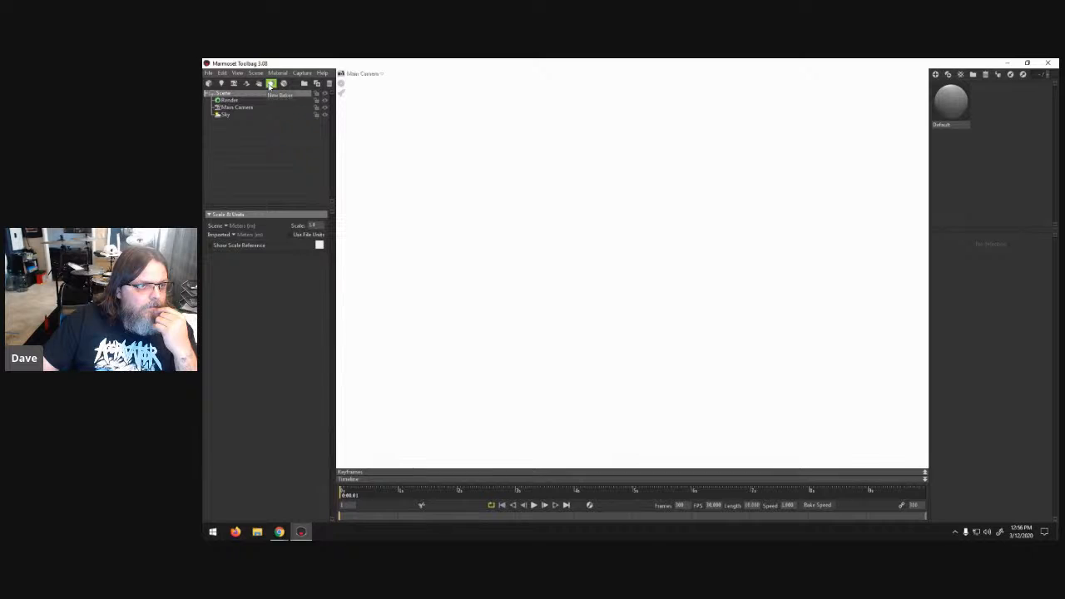
click(270, 85)
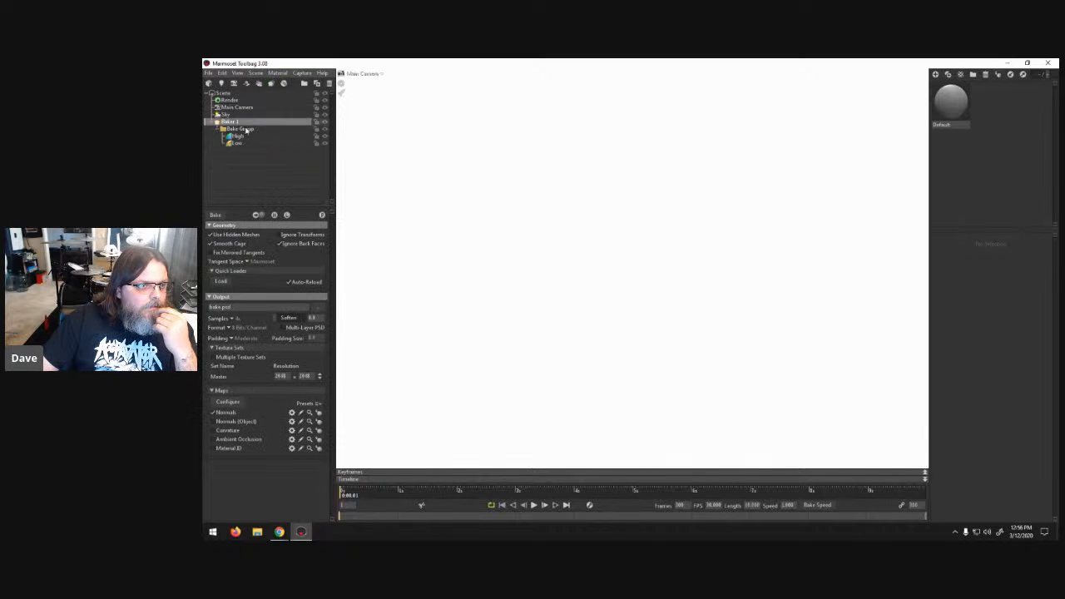
click(240, 129)
click(231, 122)
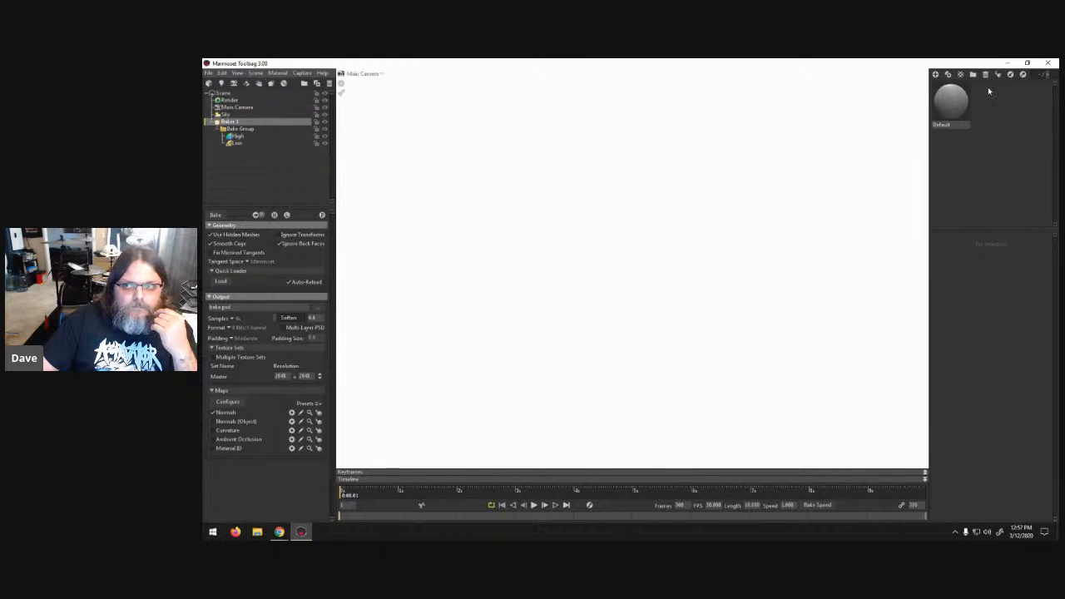
click(1008, 62)
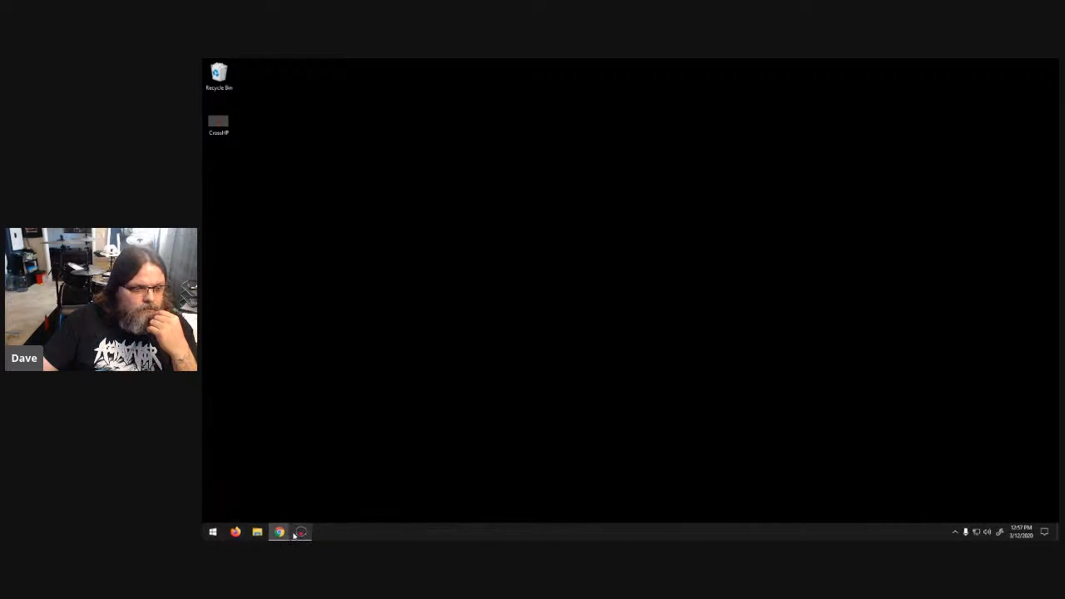
click(301, 531)
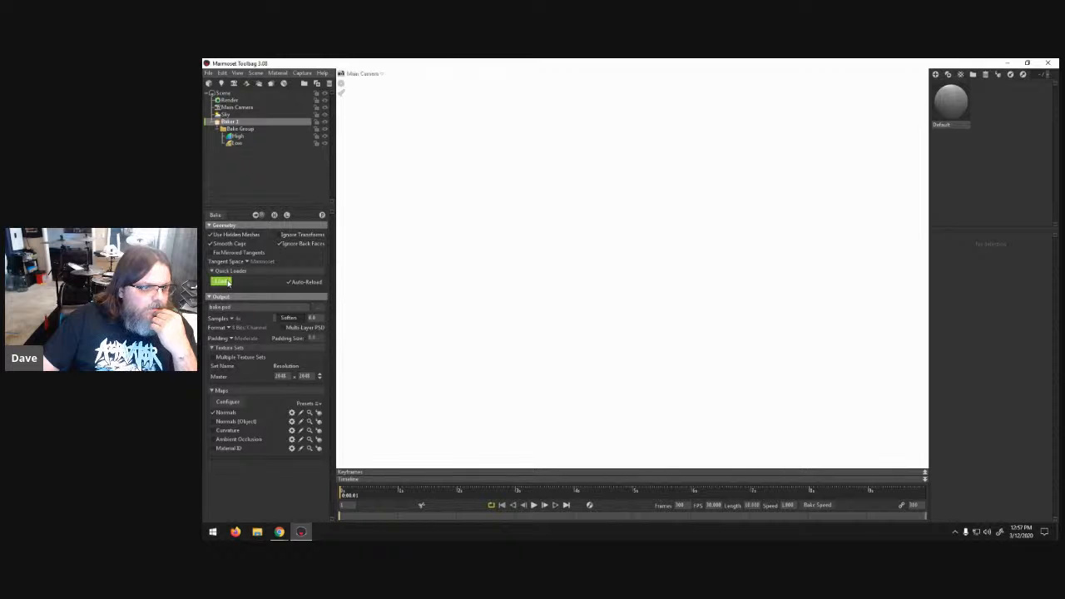
- Load Cross_HP and Cross_LP from the Exported obj folder with the baker's quick loader
click(228, 283)
double_click(309, 143)
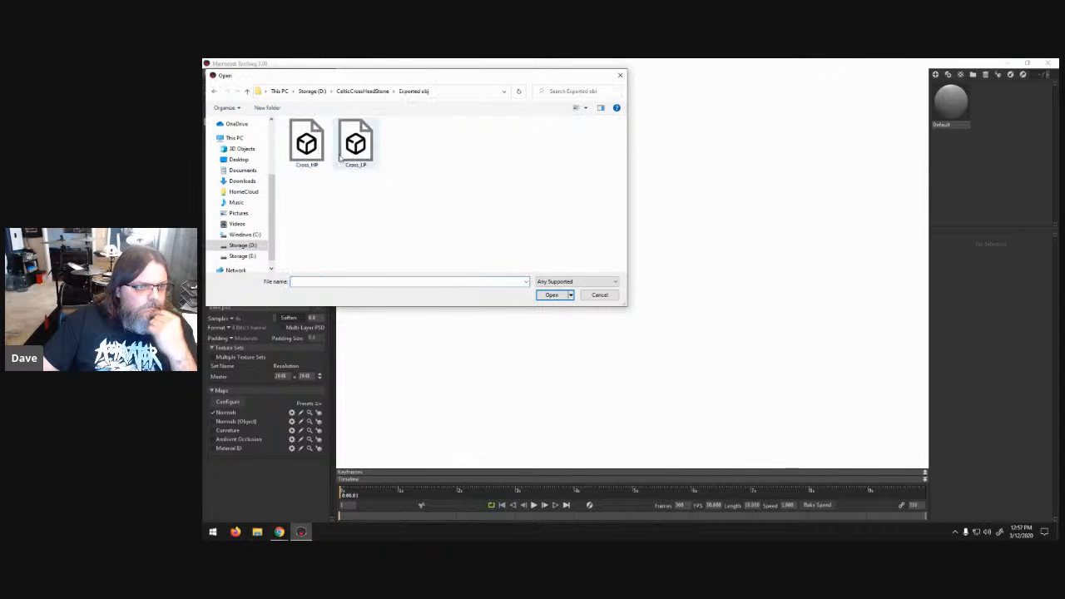
drag(393, 204, 298, 137)
click(552, 294)
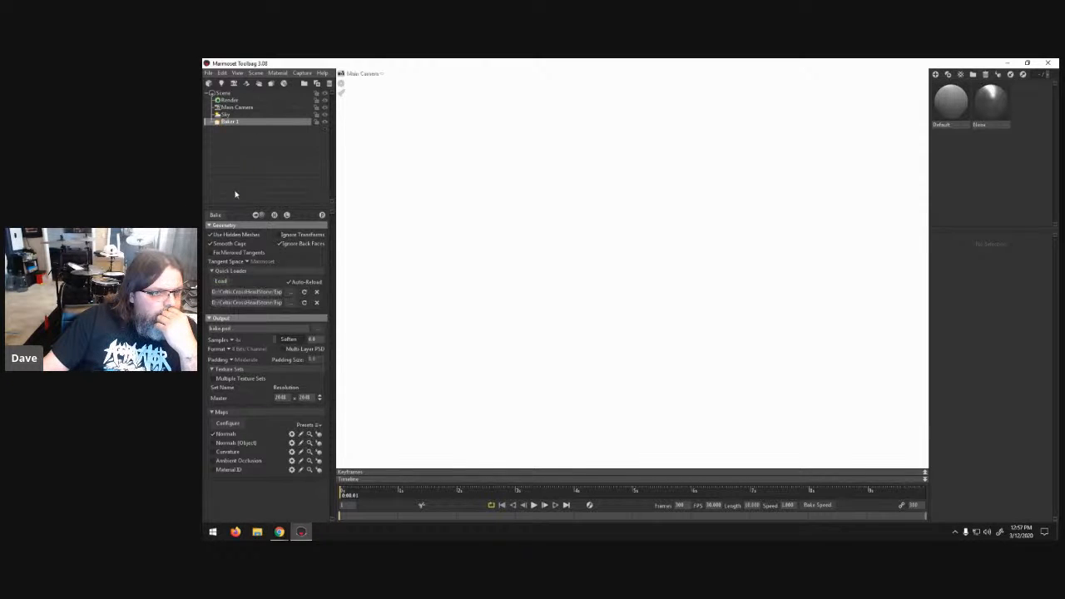
click(220, 115)
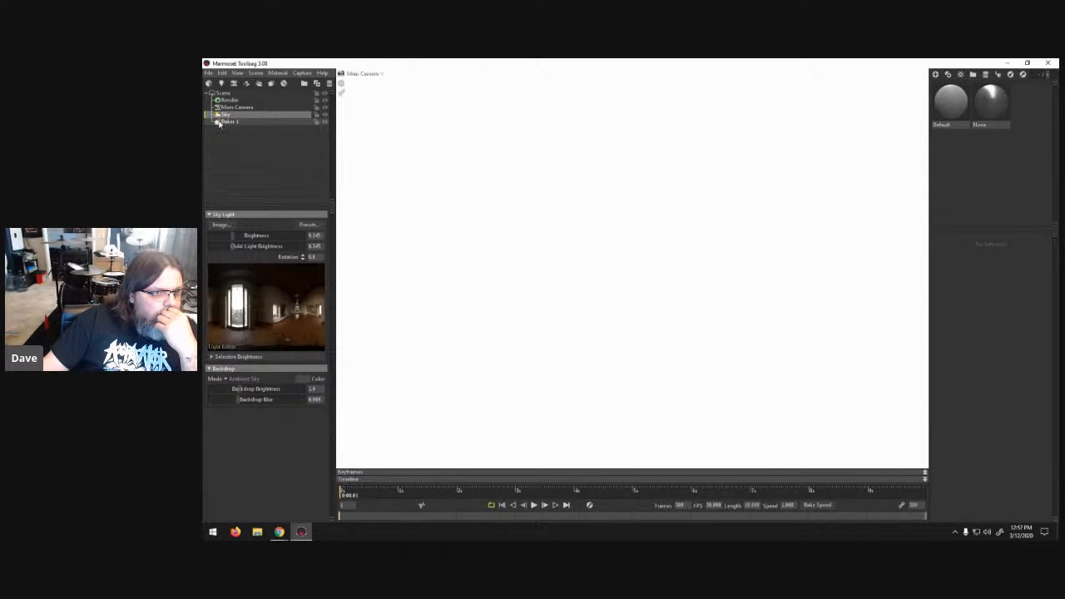
click(220, 122)
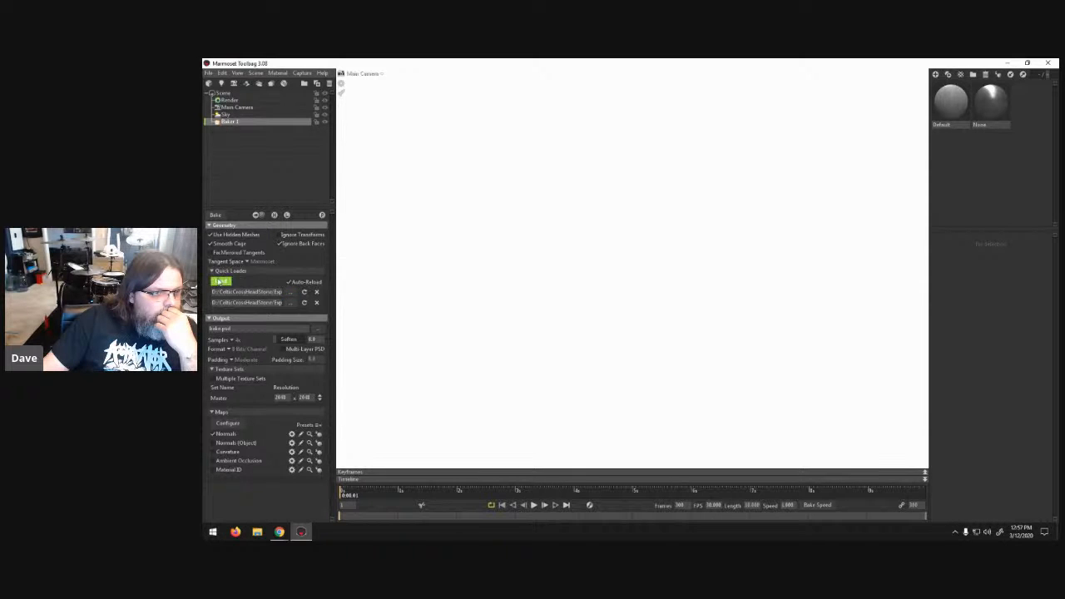
click(219, 282)
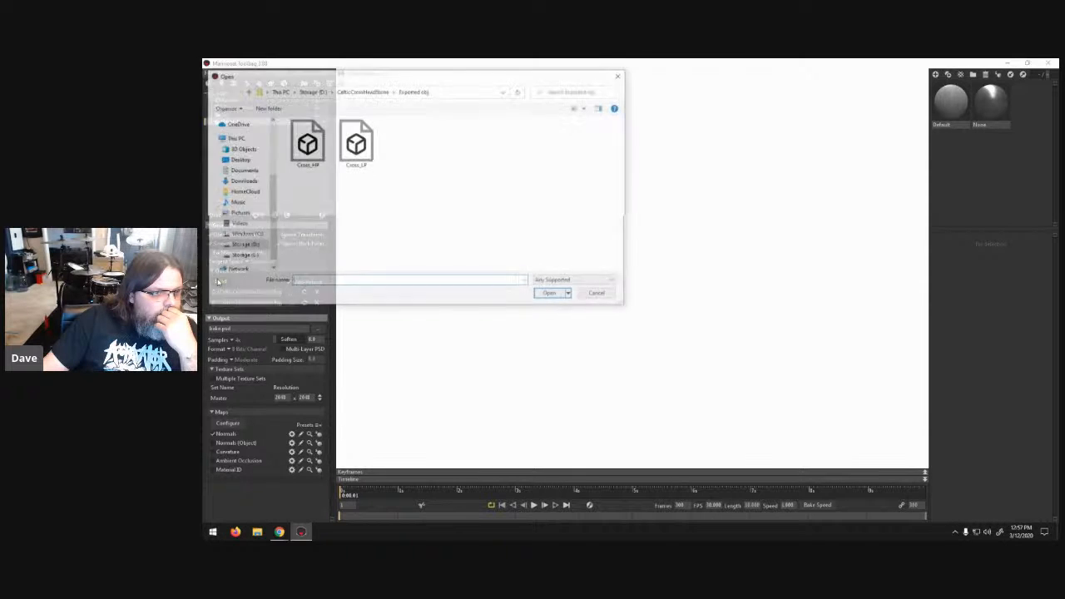
click(599, 295)
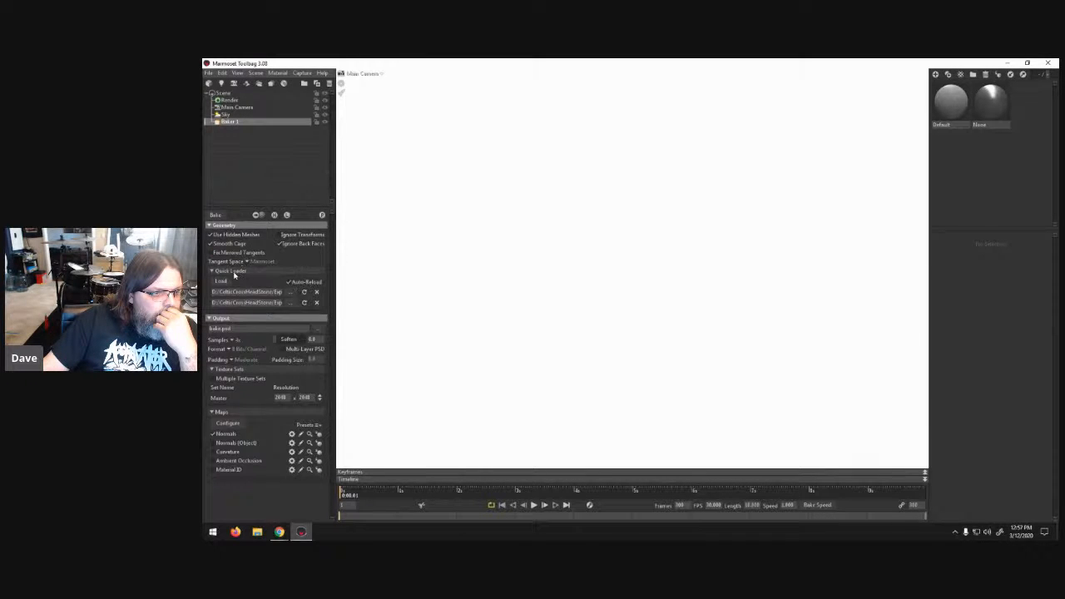
- Remove both loaded model files from the baker's quick loader and delete the baker from the scene
click(315, 292)
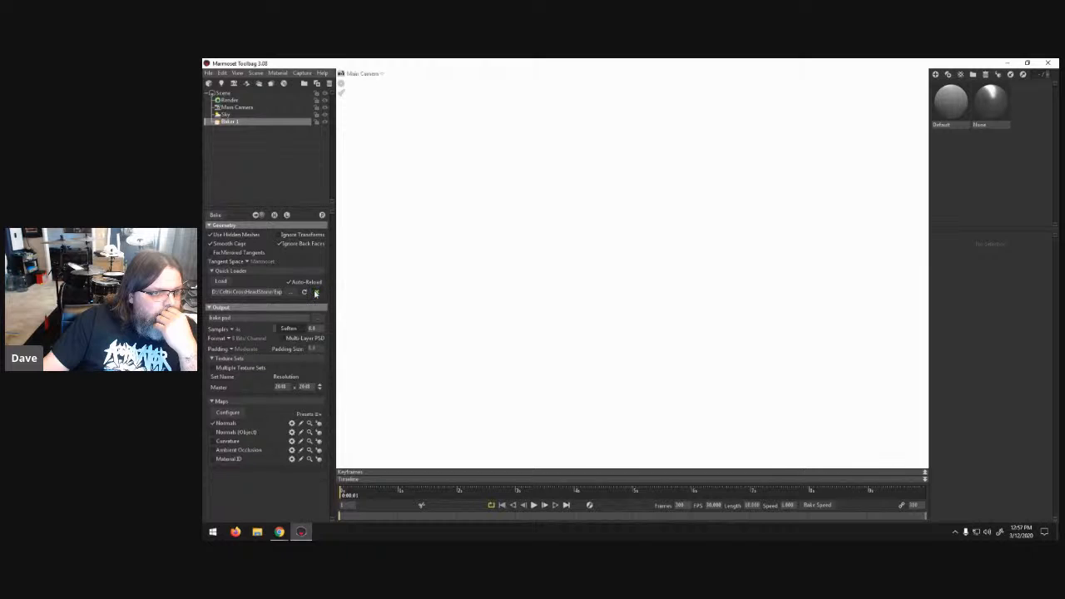
click(316, 292)
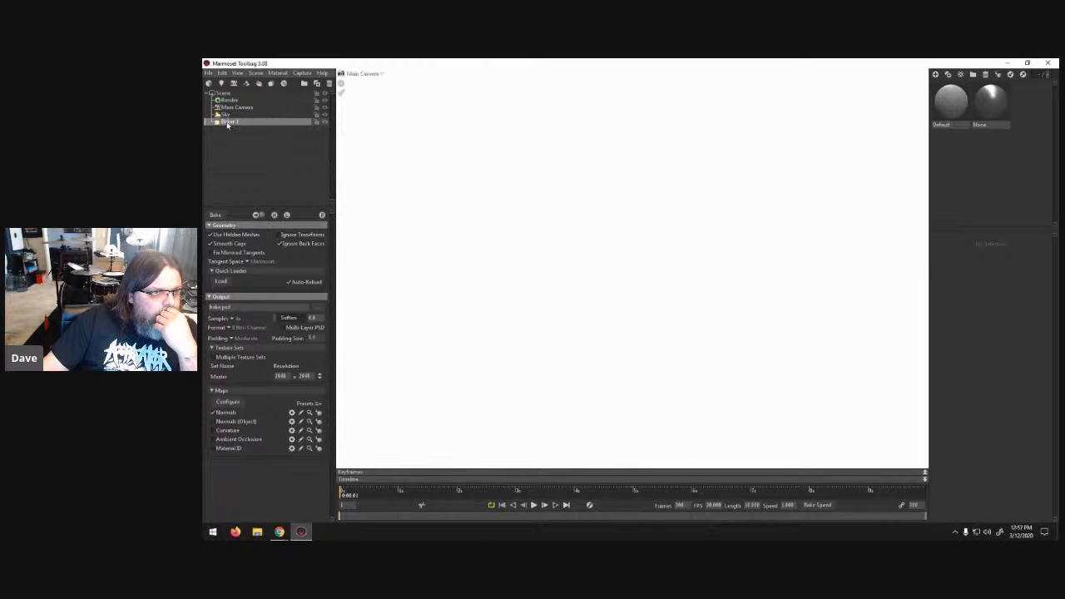
key(Delete)
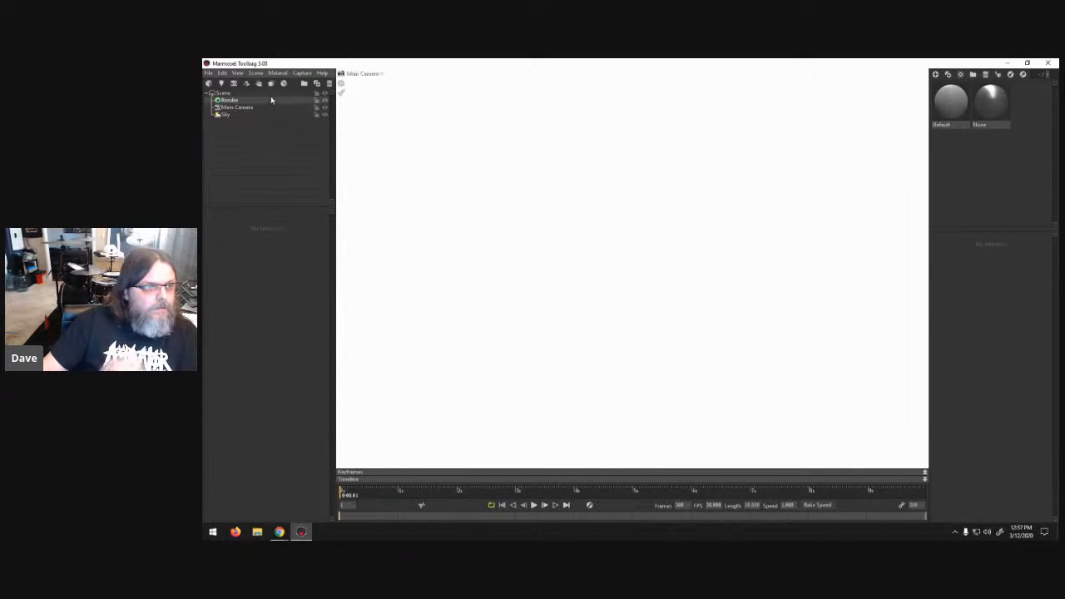
- Add a fresh baker to the scene and select it to show its bake settings
click(270, 83)
click(239, 136)
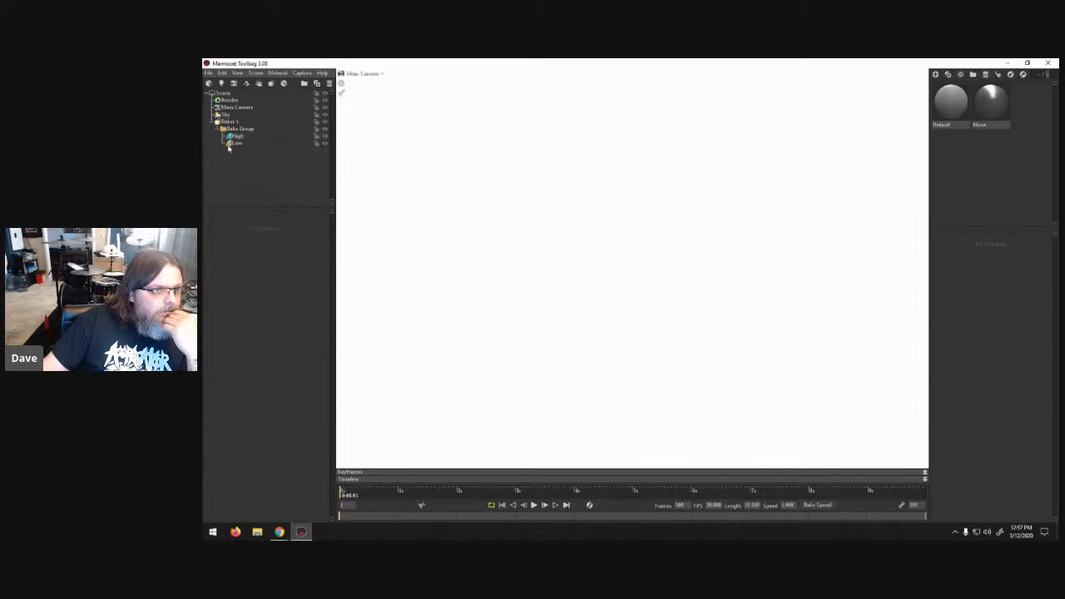
click(231, 129)
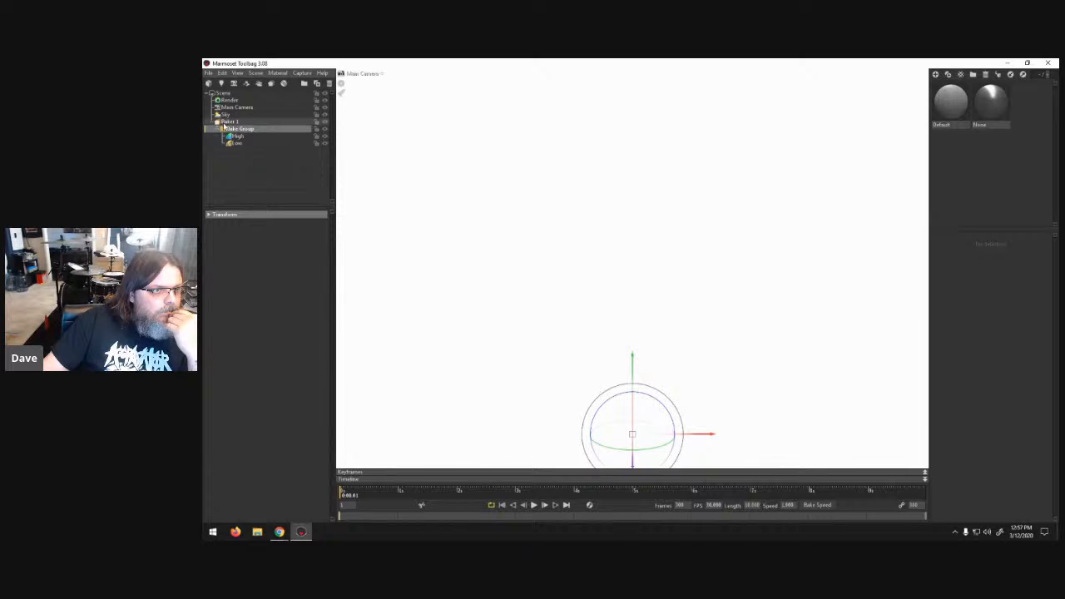
click(226, 122)
- Import the Cross_HP model from the Exported obj folder and place it in the bake group's High slot
click(209, 73)
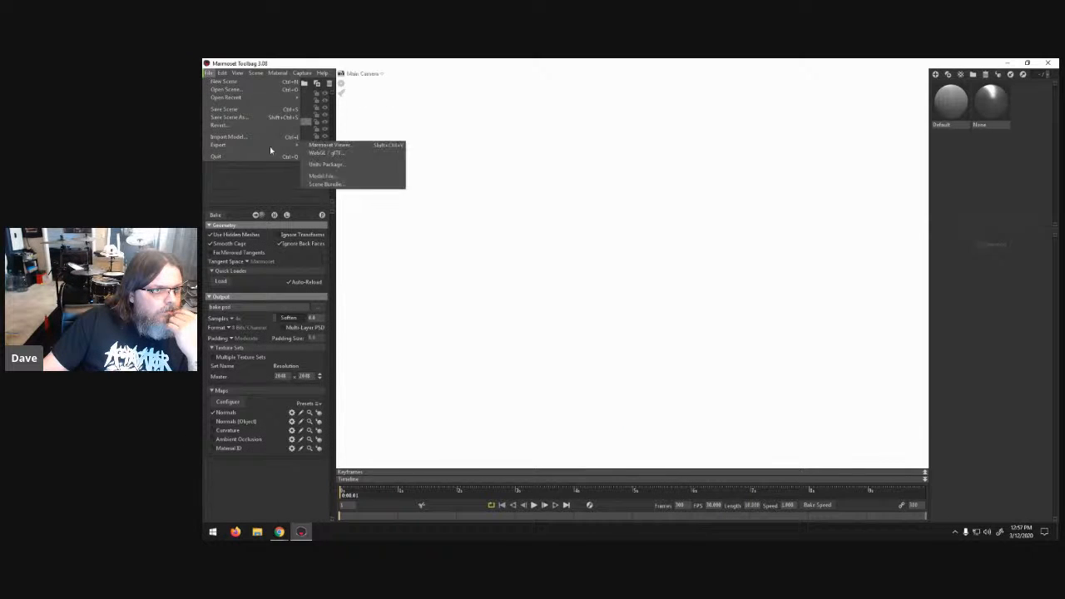
click(214, 84)
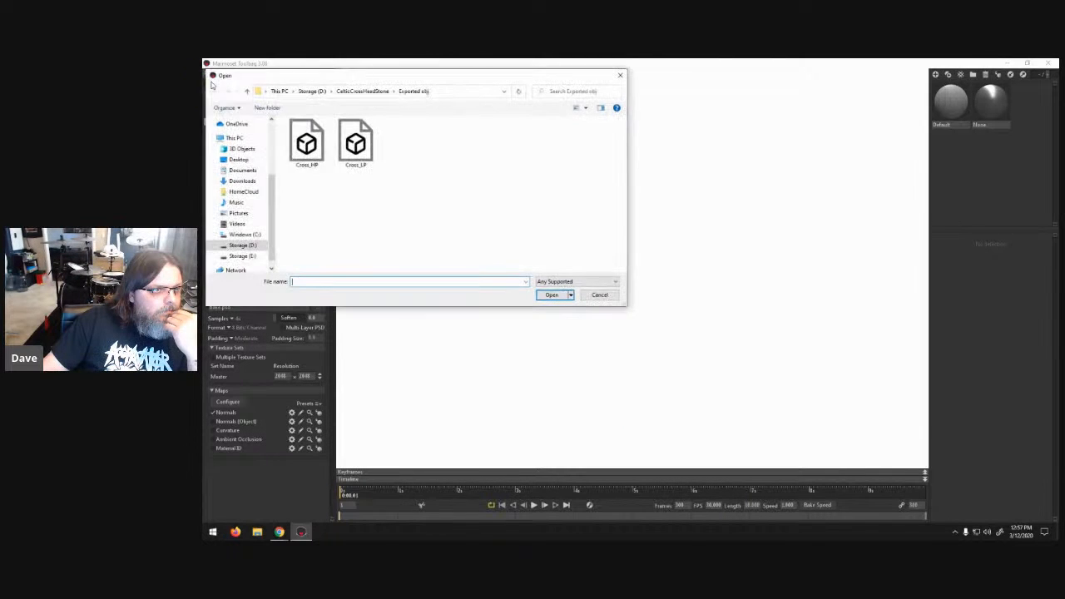
double_click(307, 145)
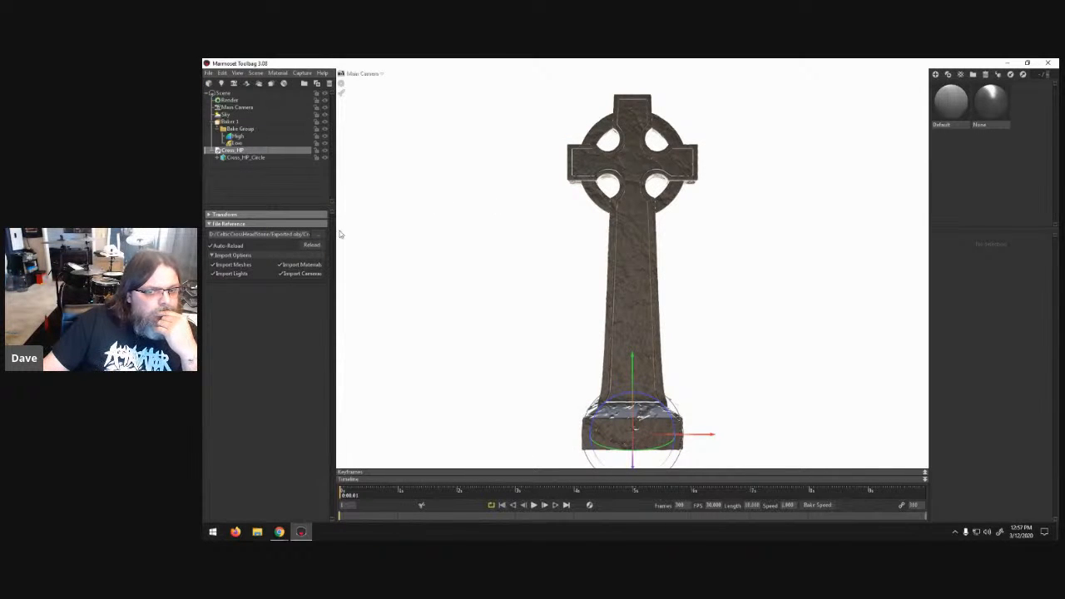
drag(687, 278, 638, 302)
drag(496, 272, 789, 309)
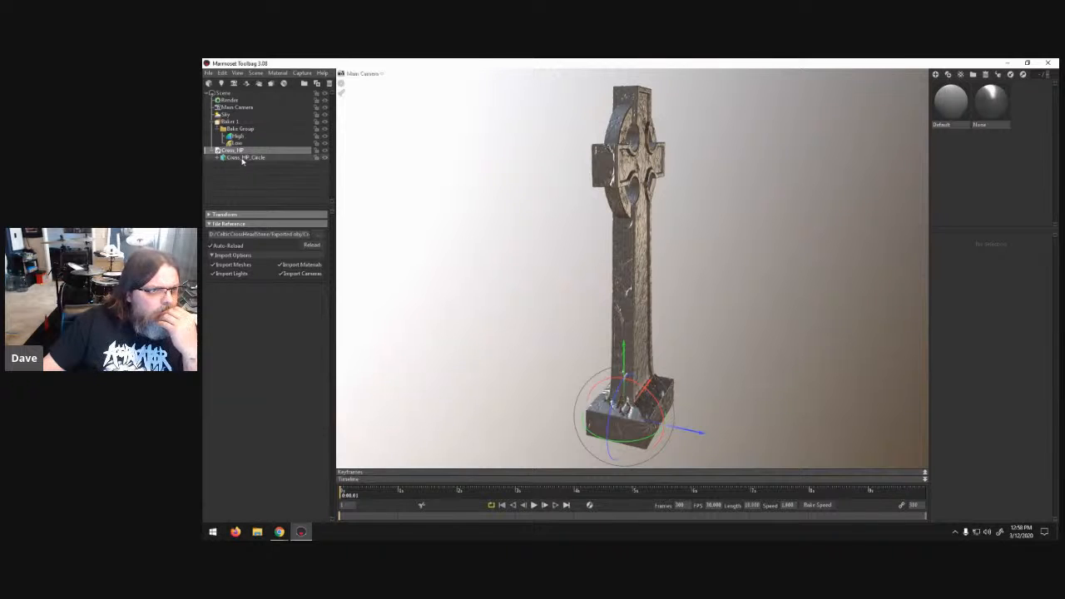
drag(234, 149, 246, 139)
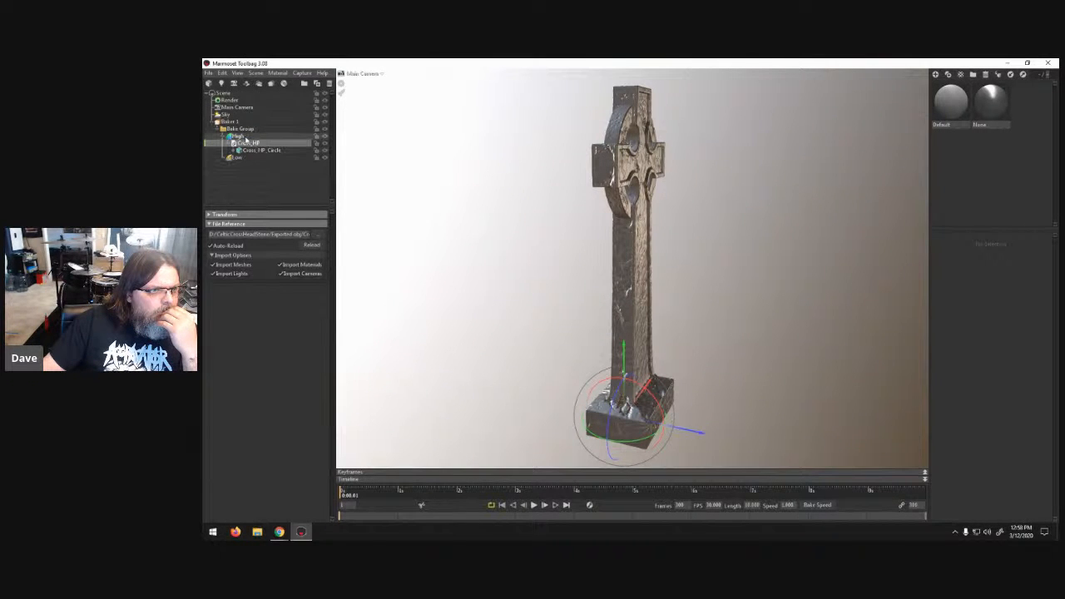
- Import the Cross_LP model and place it in the bake group's Low slot
click(209, 83)
click(358, 149)
double_click(360, 163)
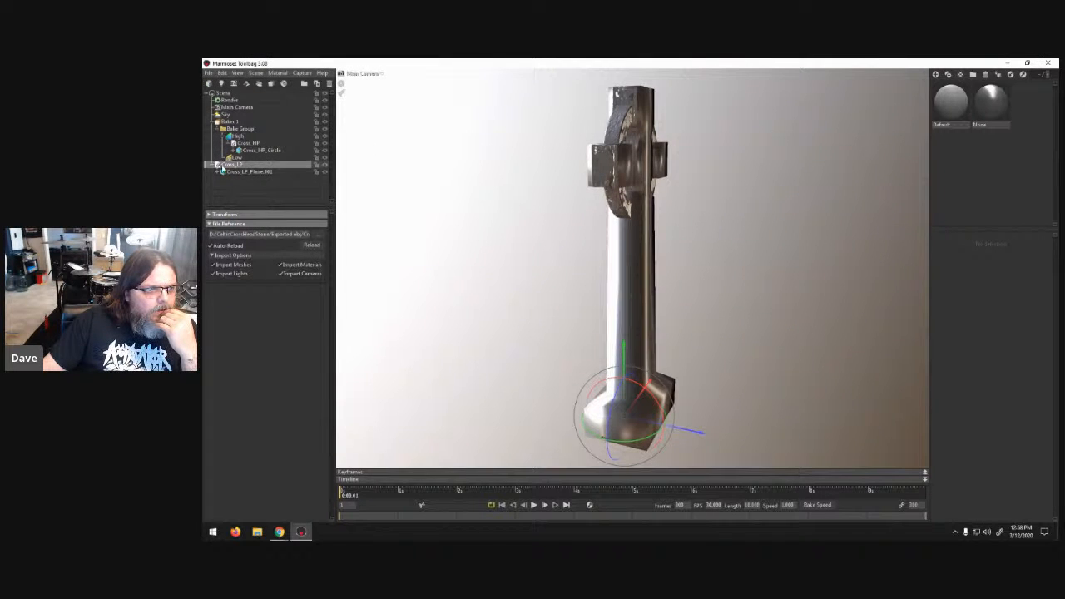
drag(219, 165, 234, 158)
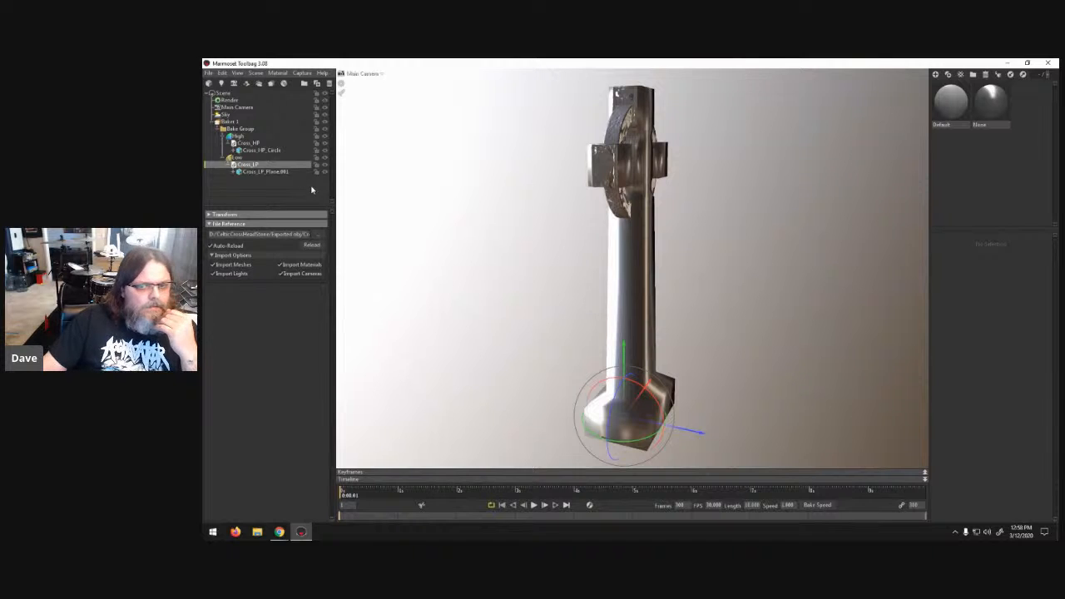
- Enable the Ambient Occlusion and Curvature maps in the baker's outputs
click(263, 171)
click(245, 164)
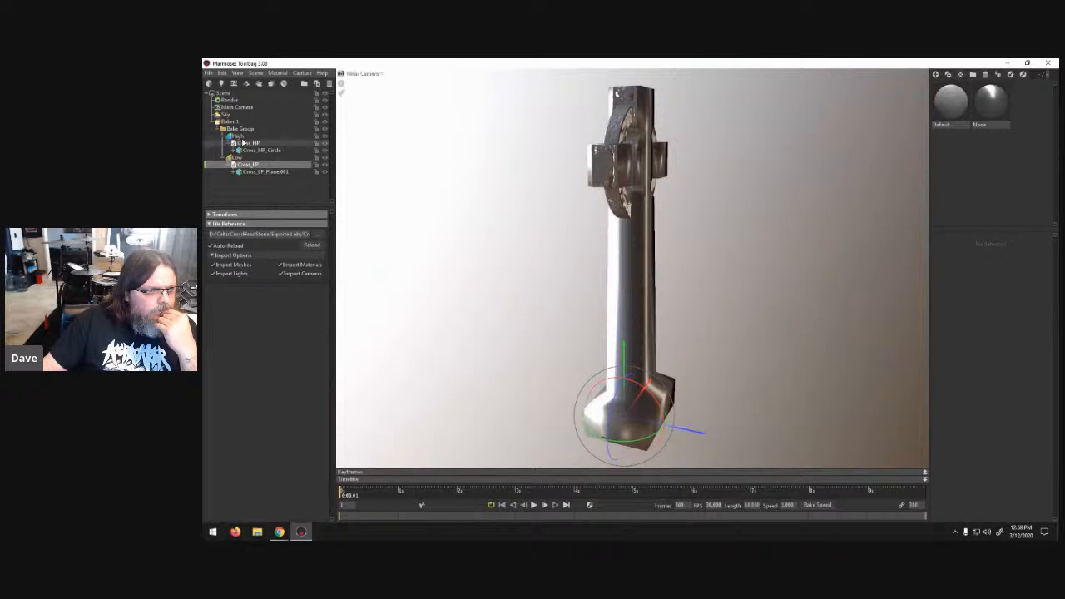
click(236, 129)
click(233, 121)
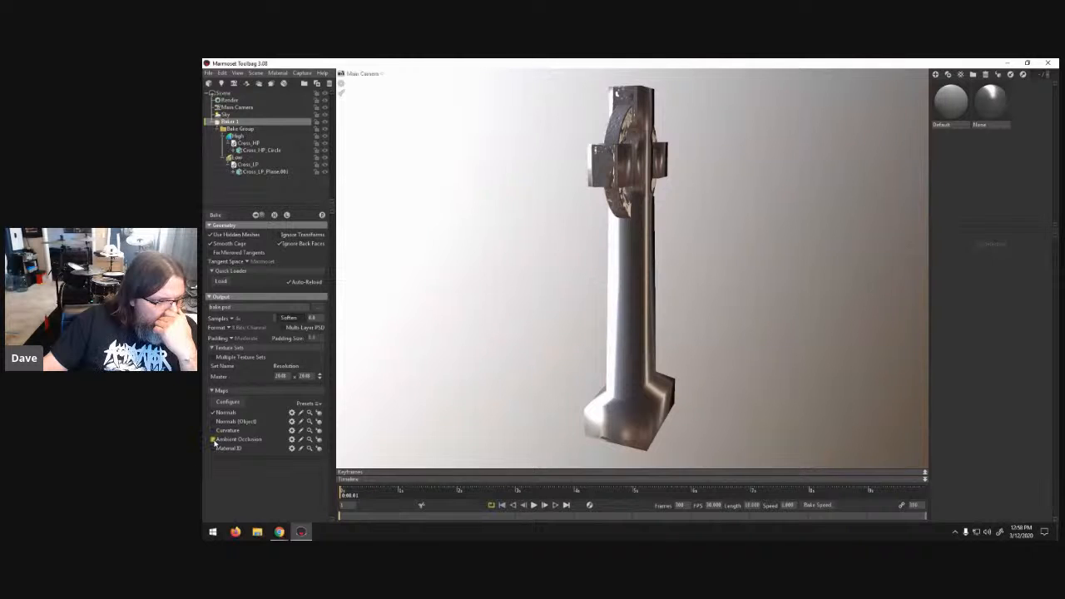
click(213, 430)
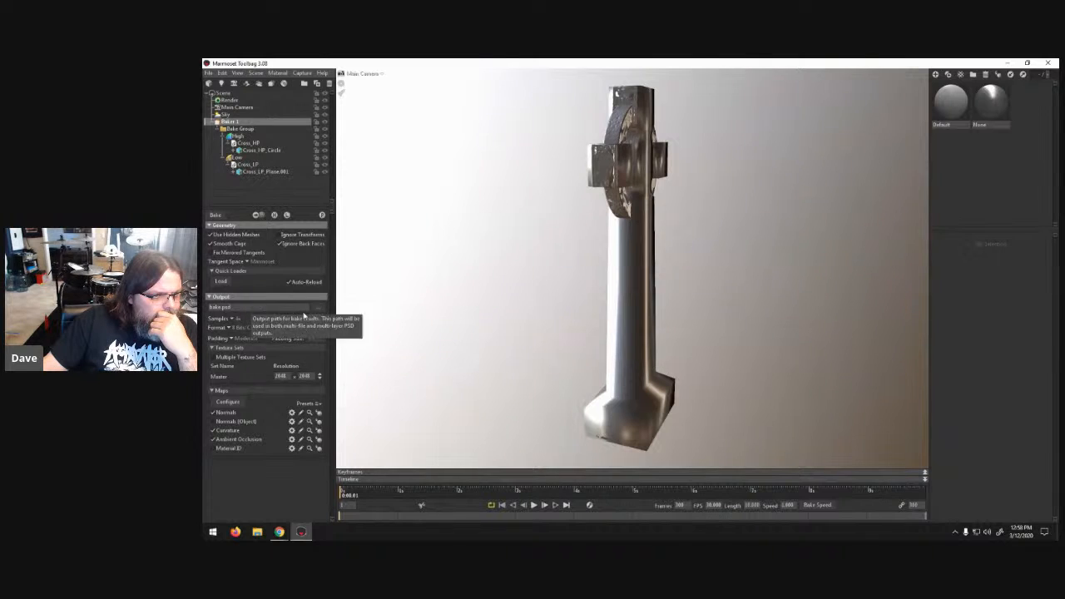
click(320, 313)
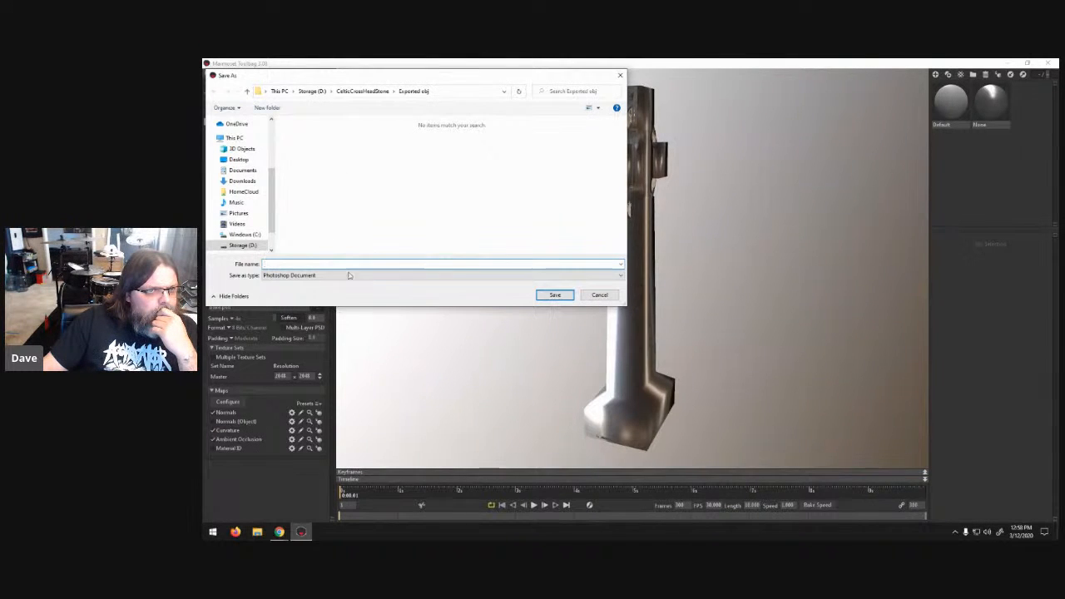
click(599, 294)
click(654, 313)
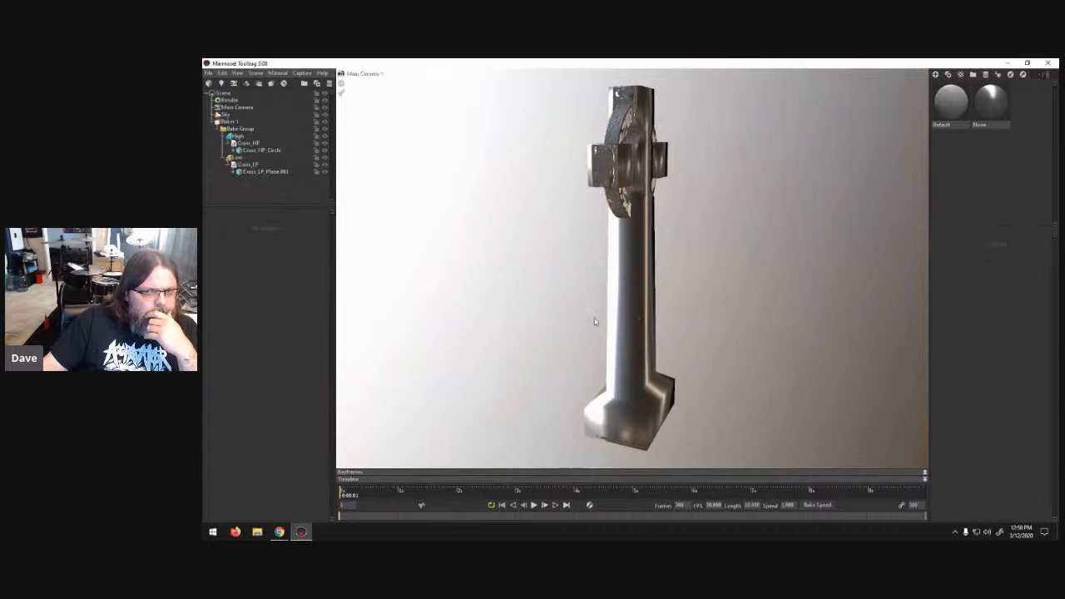
- Set the Low slot's cage minimum and maximum offsets to 0.0, declining to choose a new baker output path
drag(605, 313, 852, 329)
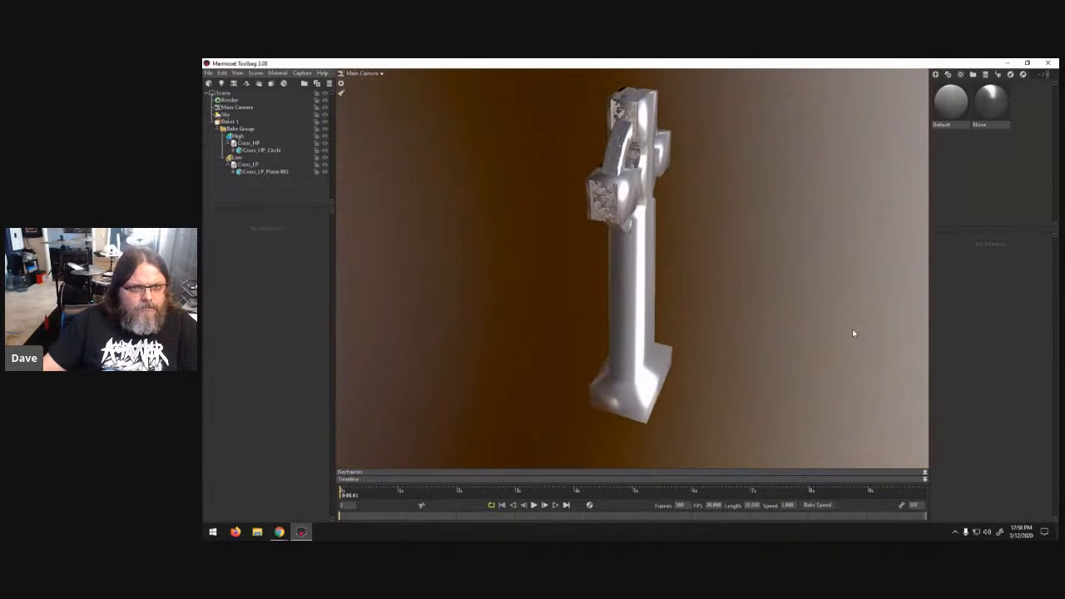
click(239, 157)
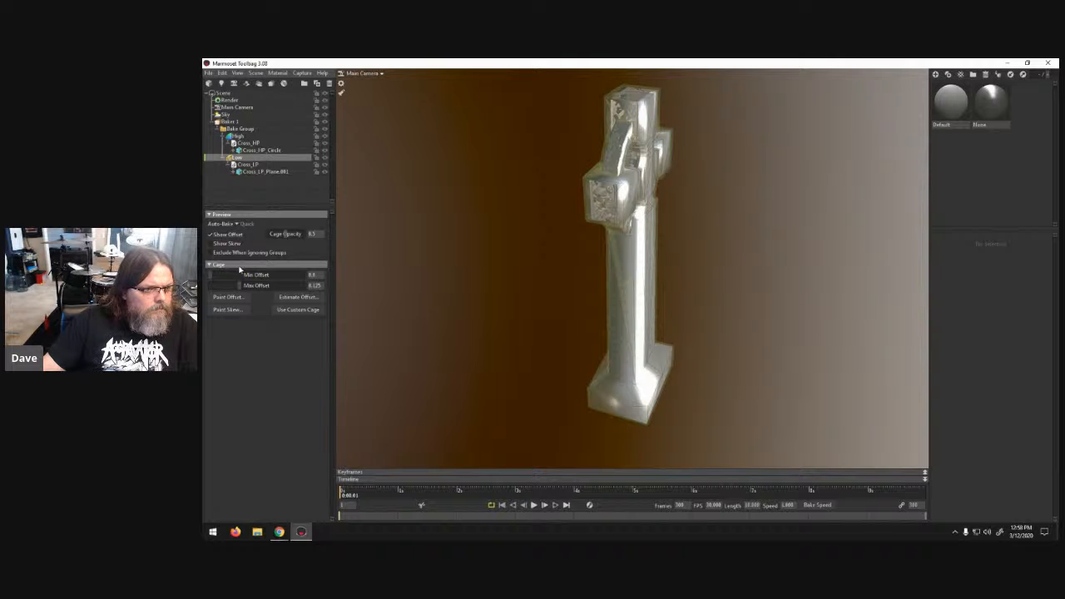
mouse_move(213, 274)
mouse_down()
mouse_move(234, 276)
mouse_move(210, 276)
mouse_up()
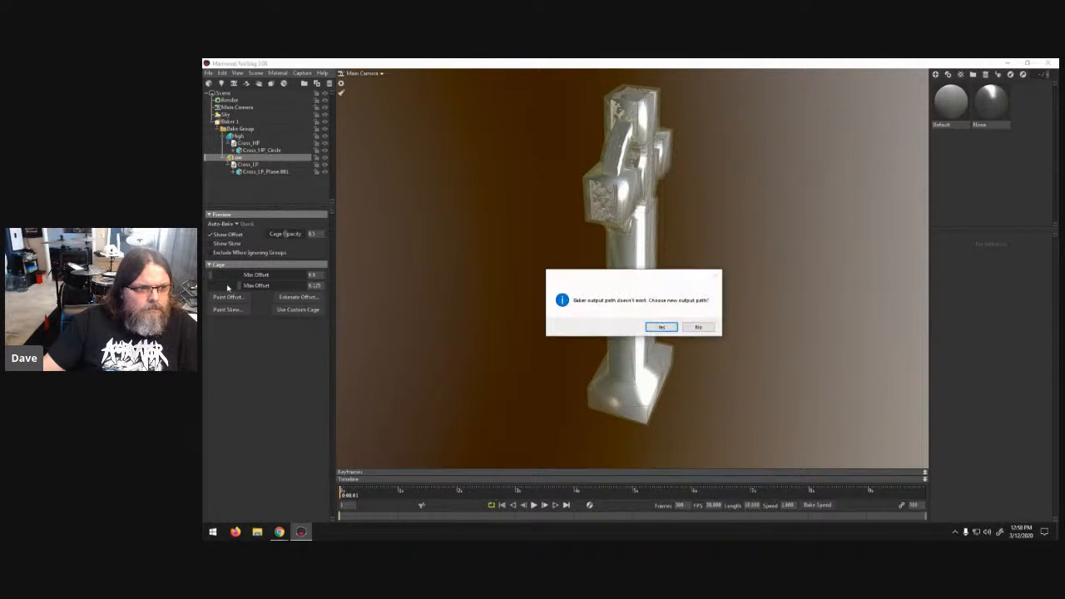
click(698, 327)
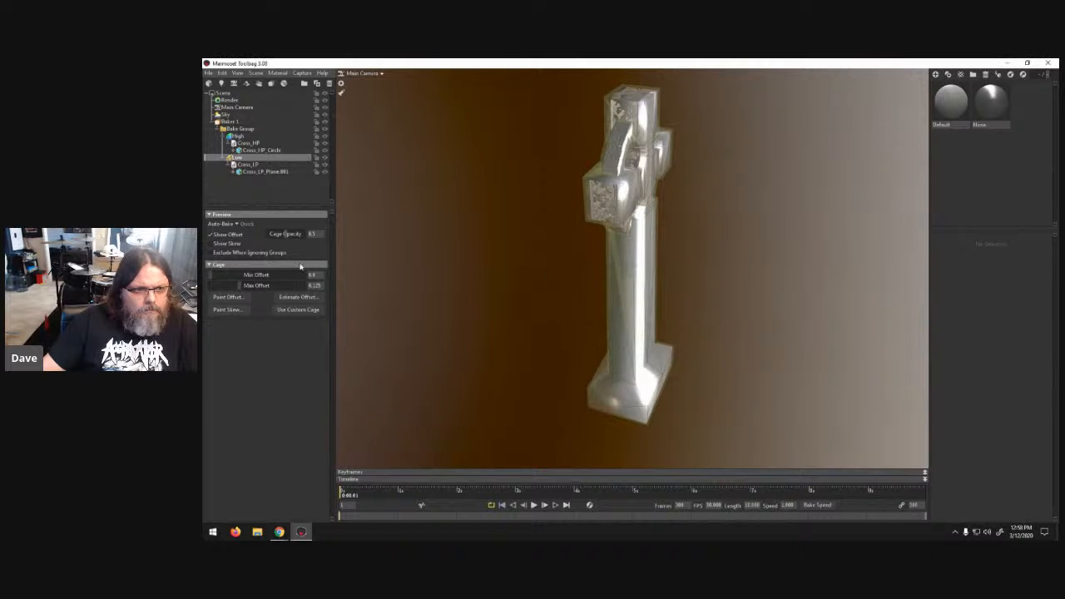
drag(235, 284, 212, 281)
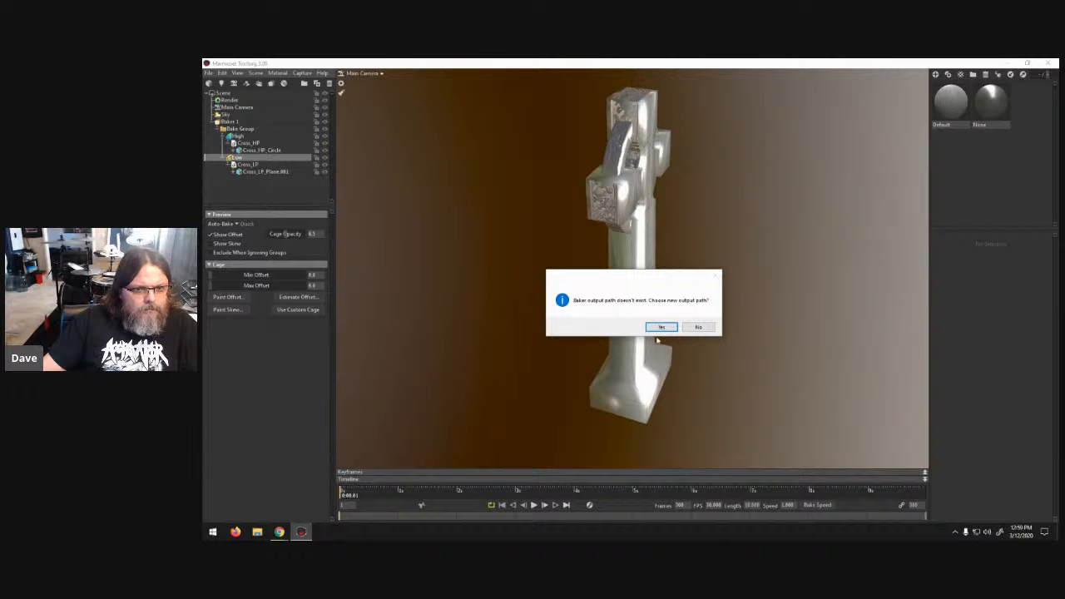
click(699, 328)
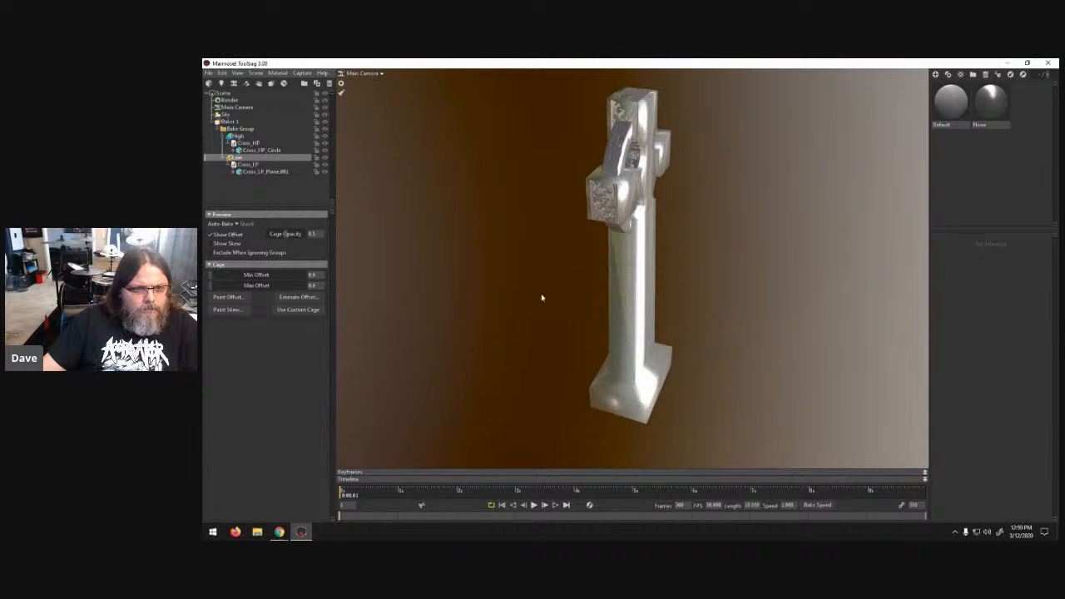
- Inspect the mesh information of the high-poly and low-poly crosses and examine how the two models overlap from another side
click(242, 143)
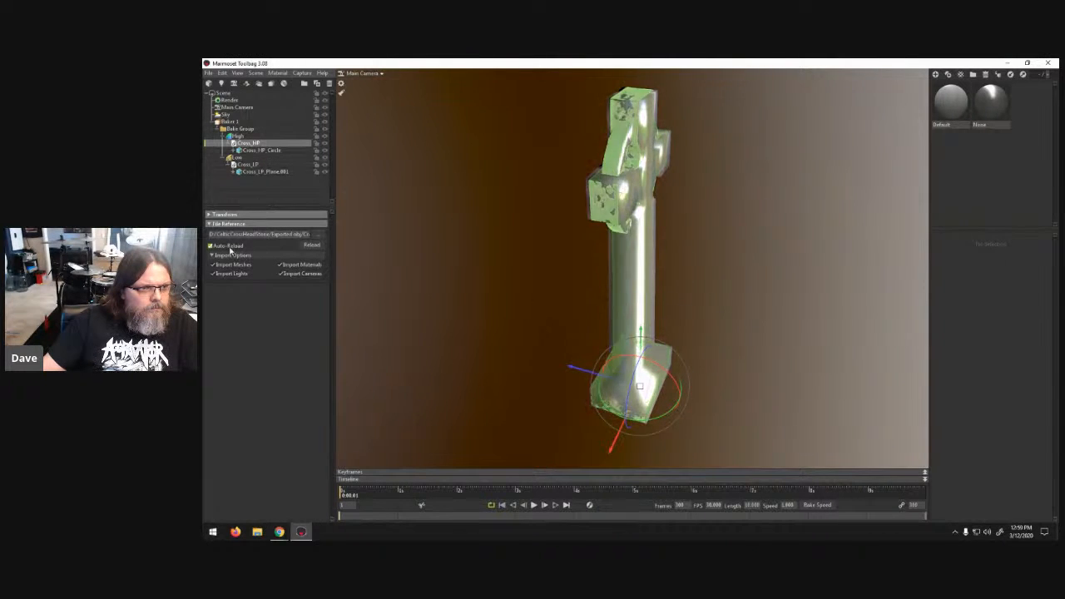
click(258, 151)
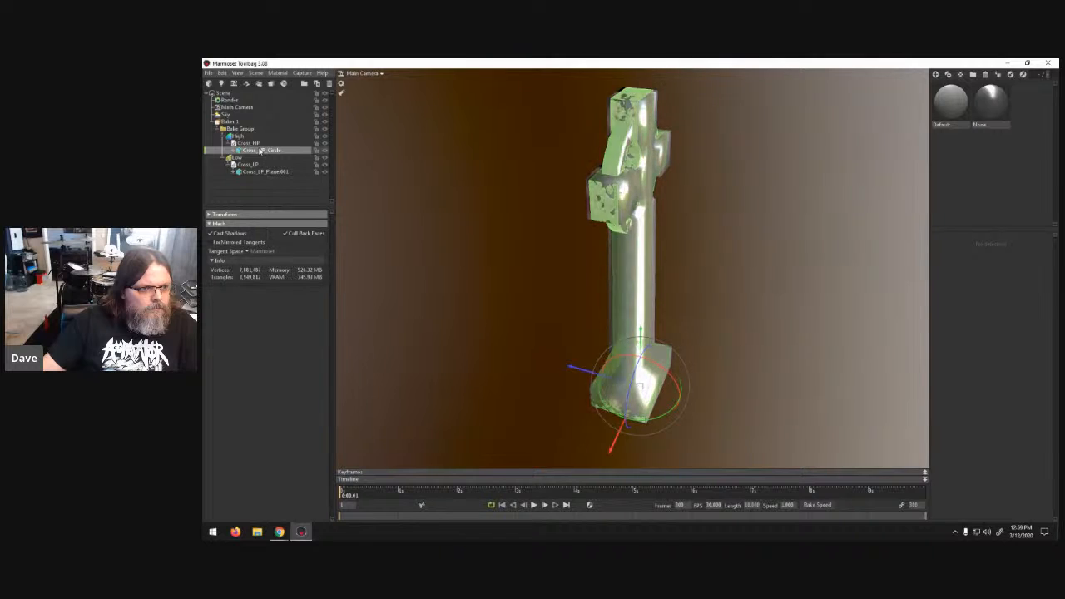
click(236, 173)
click(253, 179)
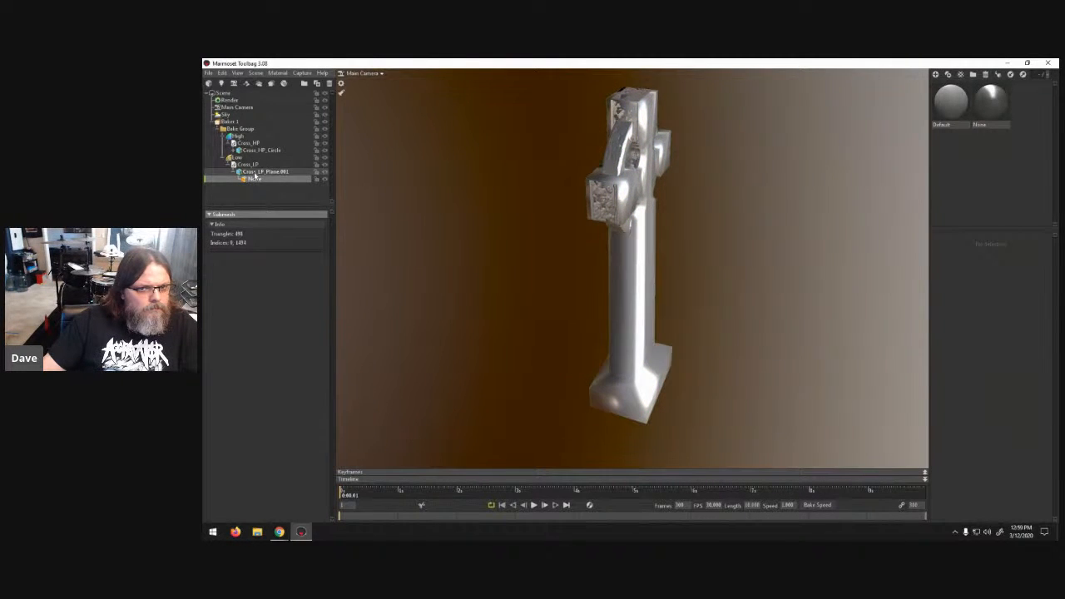
click(255, 172)
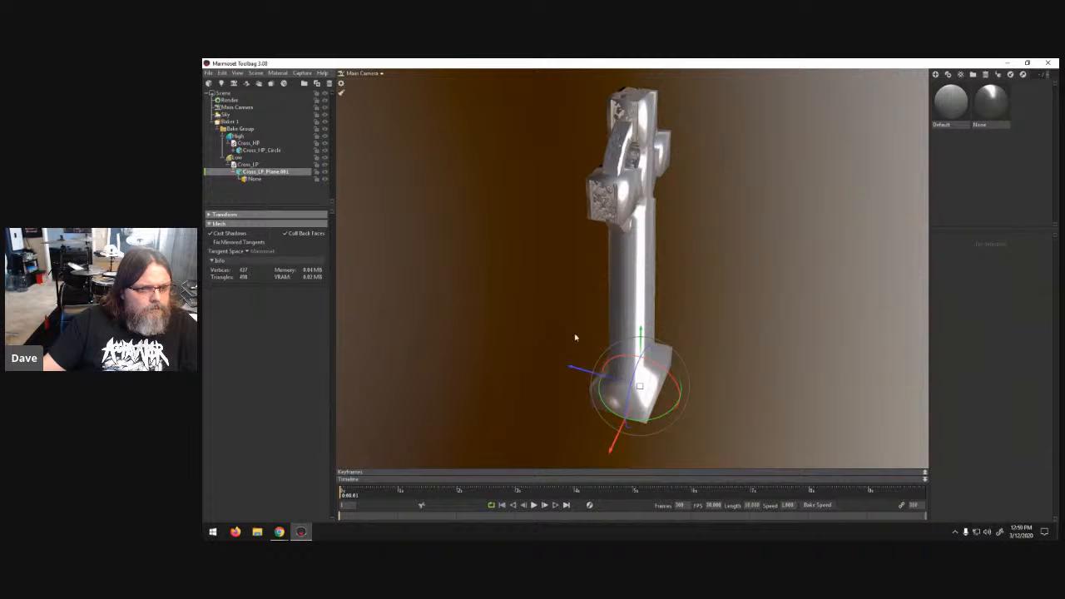
scroll(640, 353, down, 1)
scroll(667, 359, down, 2)
scroll(667, 359, down, 1)
scroll(673, 350, down, 3)
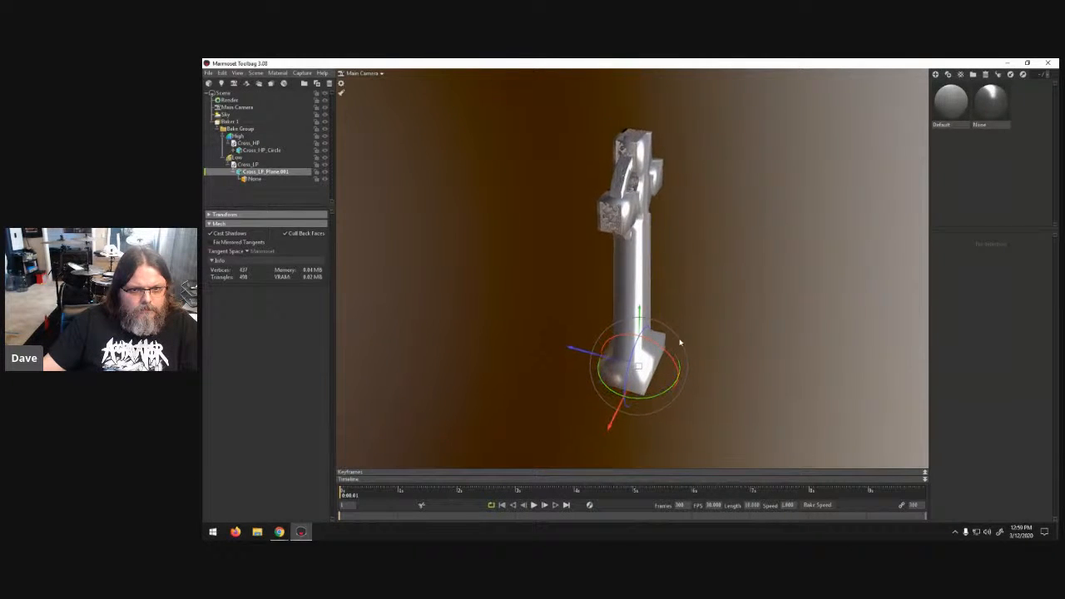
click(703, 326)
drag(704, 324, 526, 301)
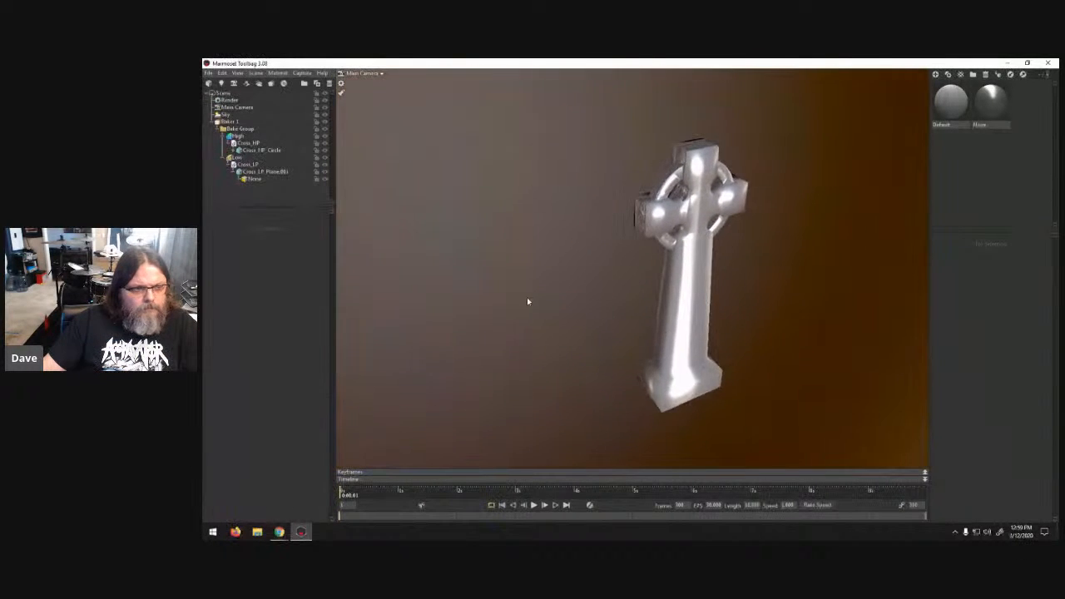
- Collapse the low-poly mesh's entry and select the Bake Group to show its properties
click(235, 171)
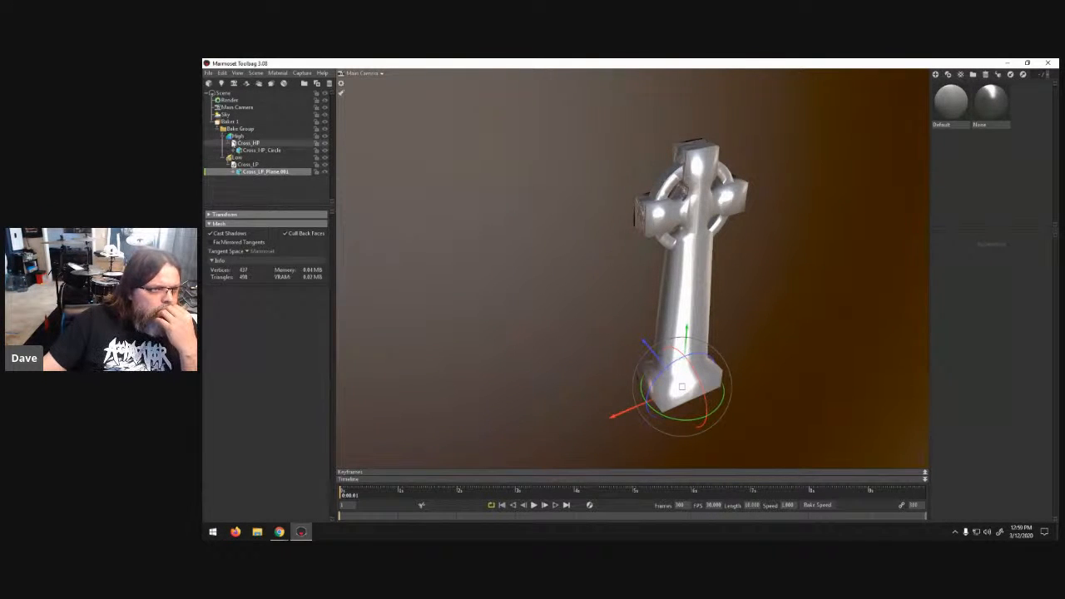
click(237, 135)
click(240, 129)
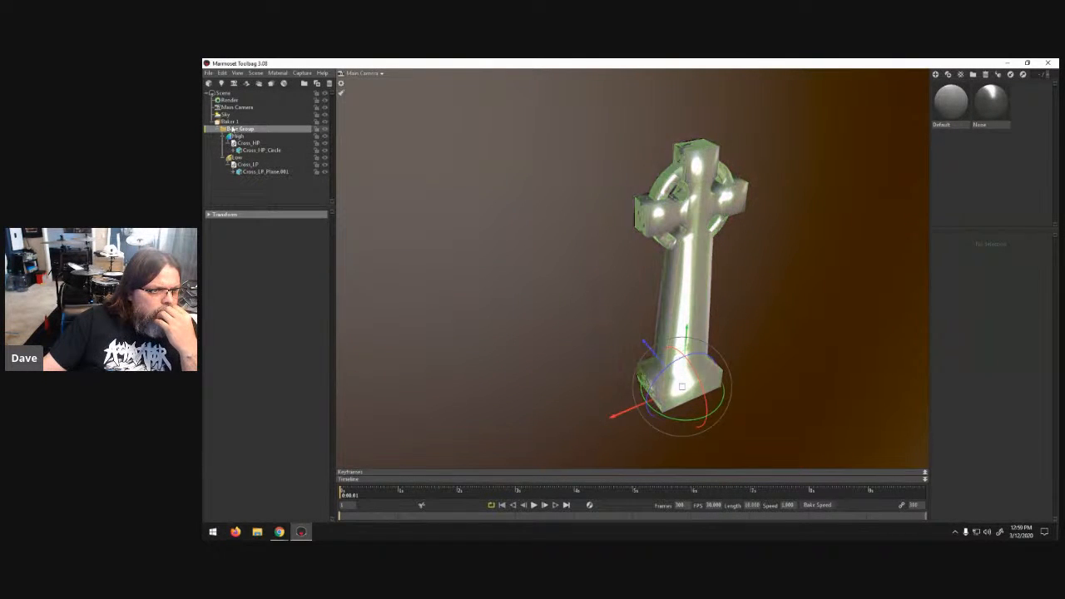
- Set the baker's output file to a Portable Network Graphics image named Cross_N in the Exported obj folder
click(209, 215)
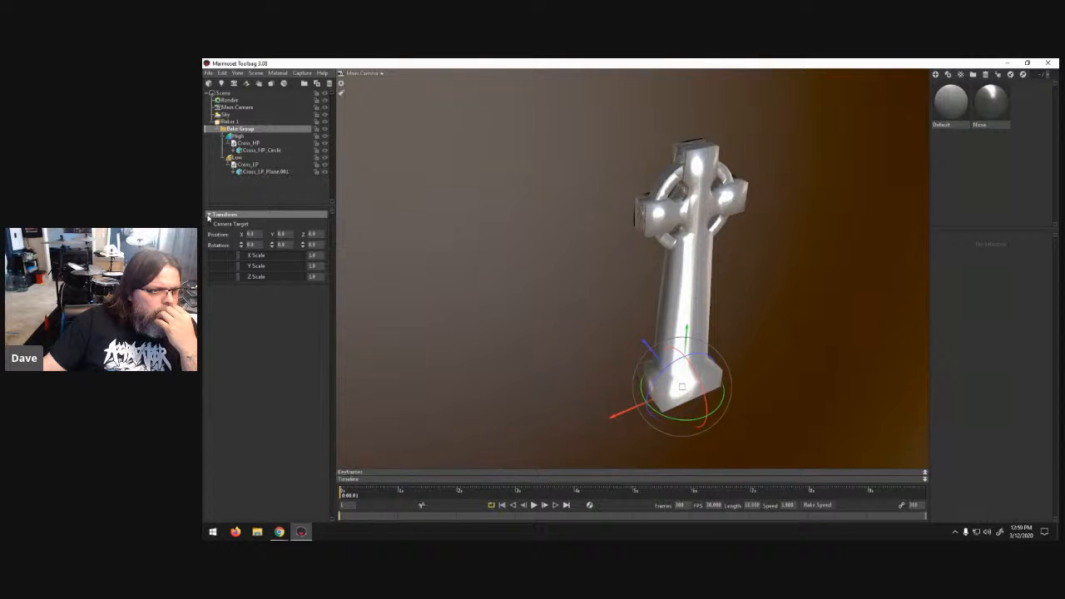
click(230, 121)
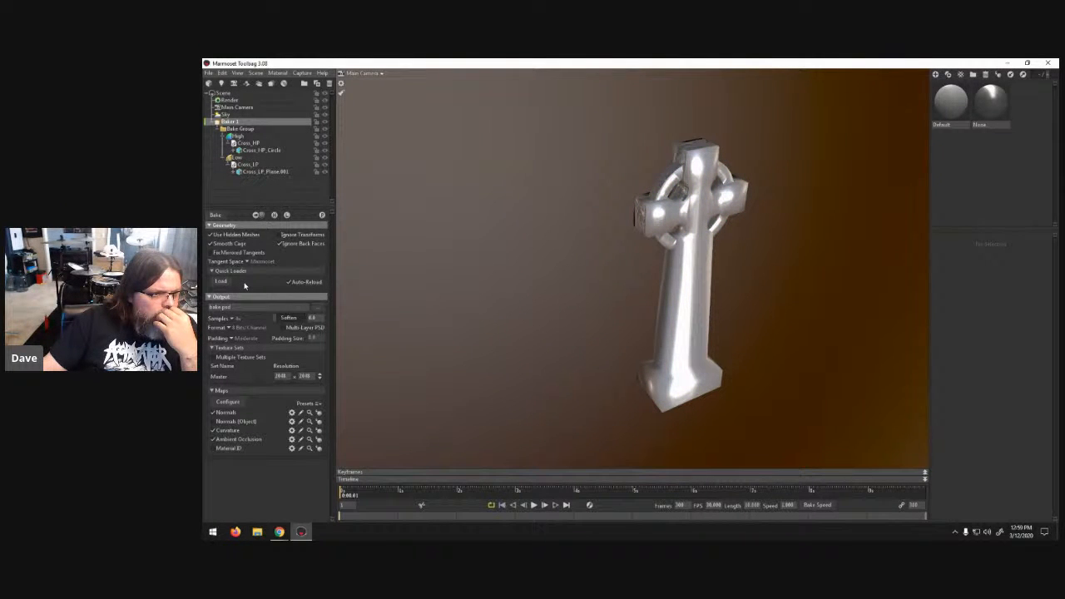
click(317, 307)
key(BackSpace)
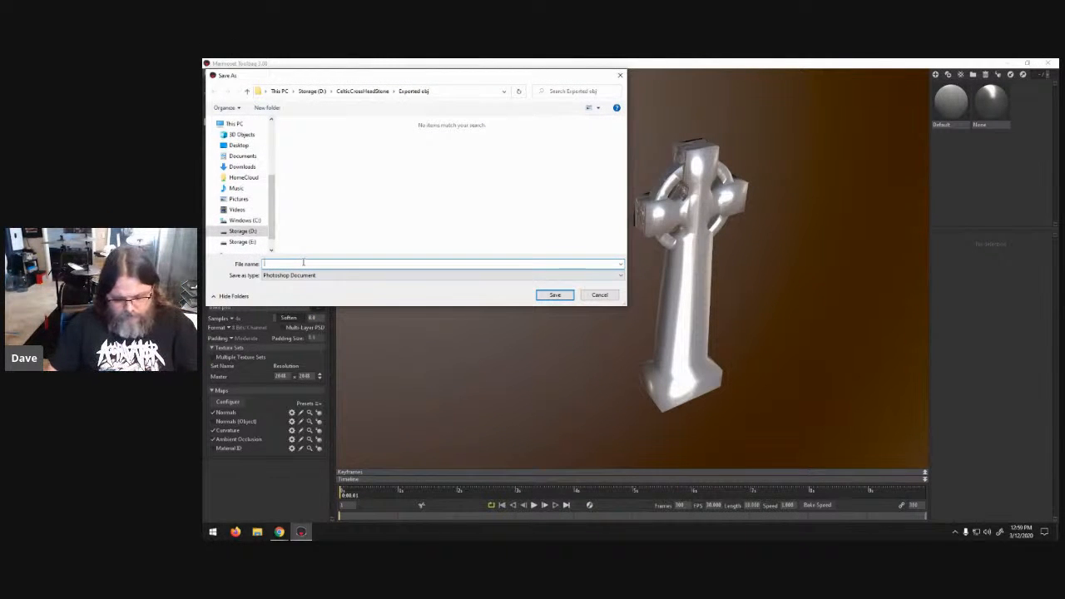
text(Cro)
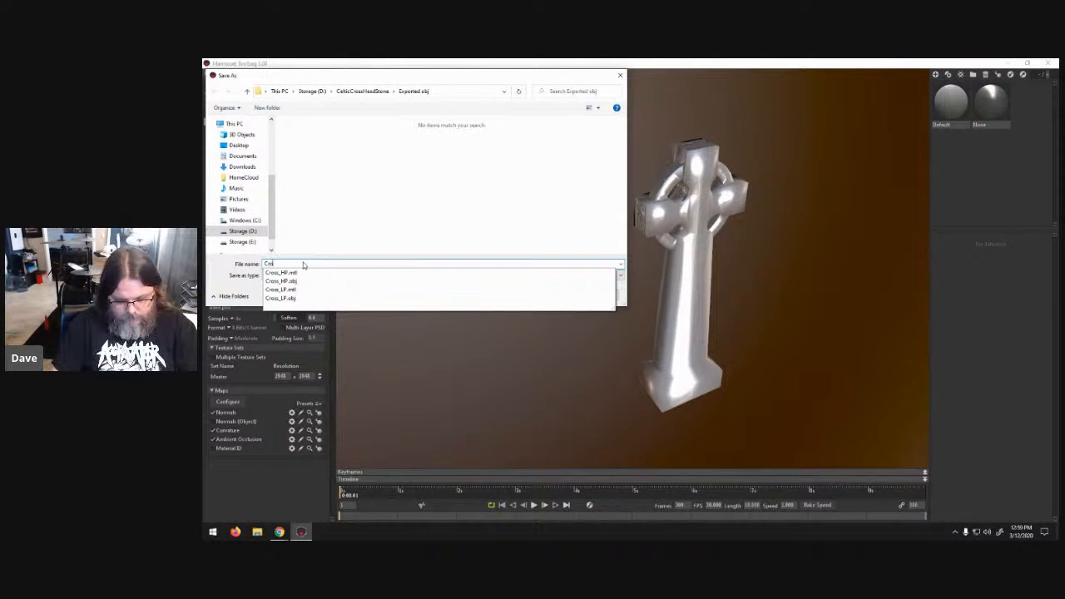
text(ss_N)
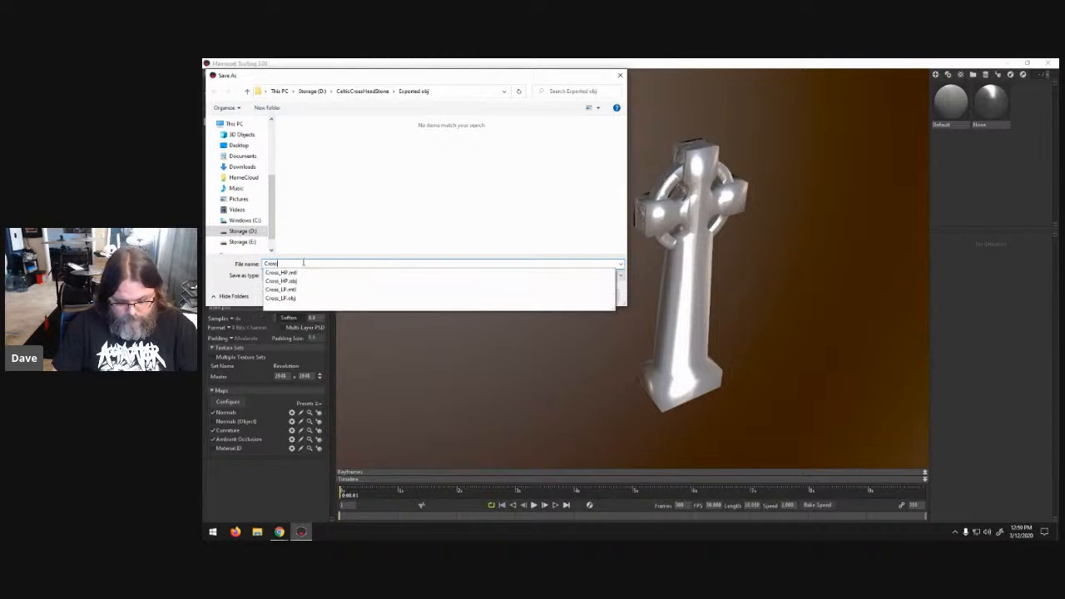
key(Tab)
key(Down)
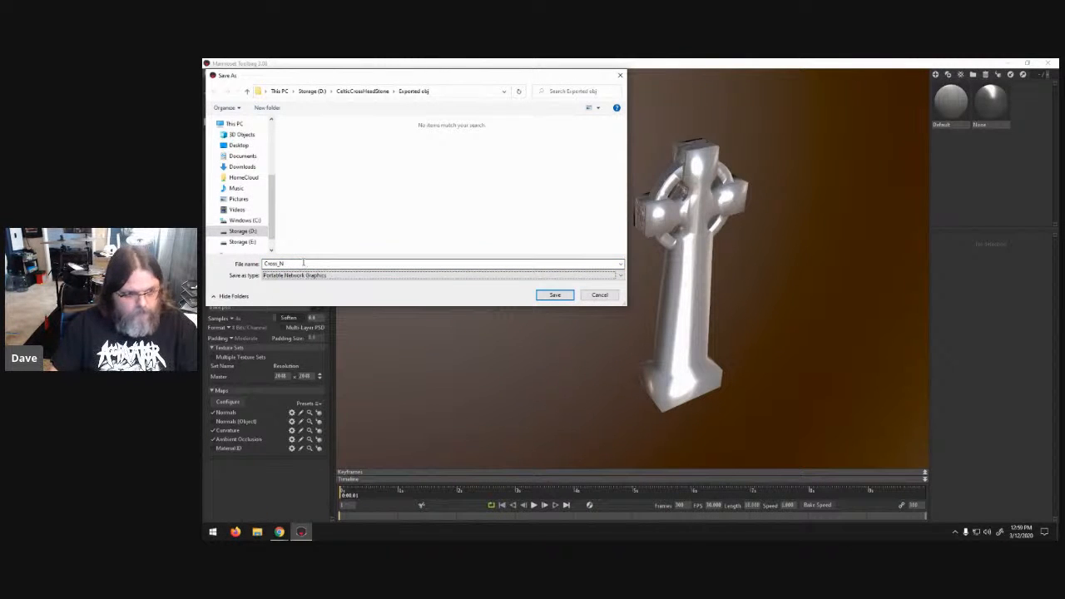
click(555, 294)
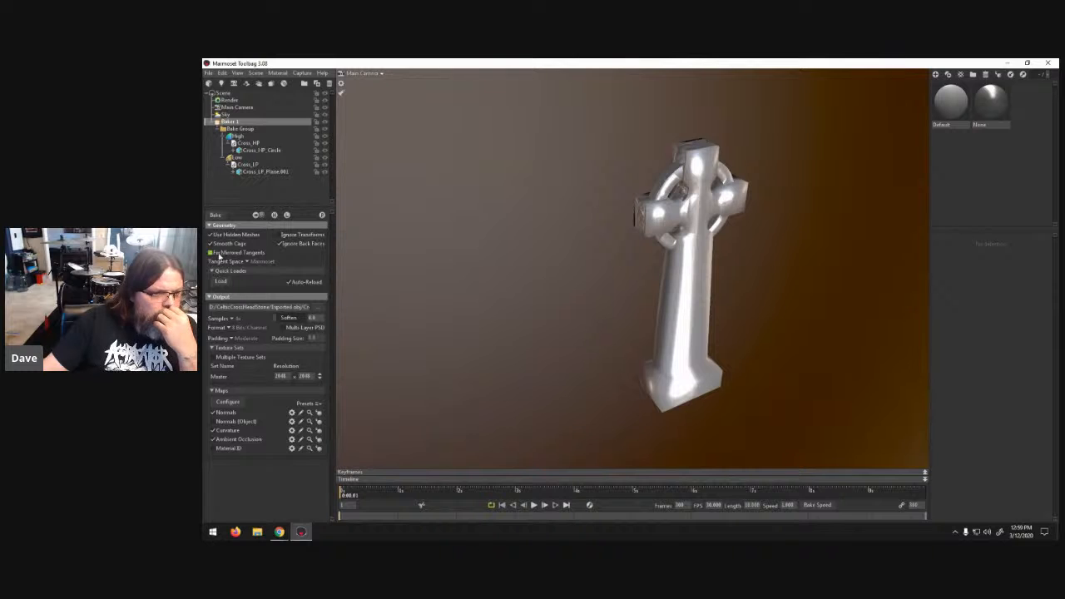
- Set the Master texture set's resolution to 4096 x 4096
click(285, 375)
key(BackSpace)
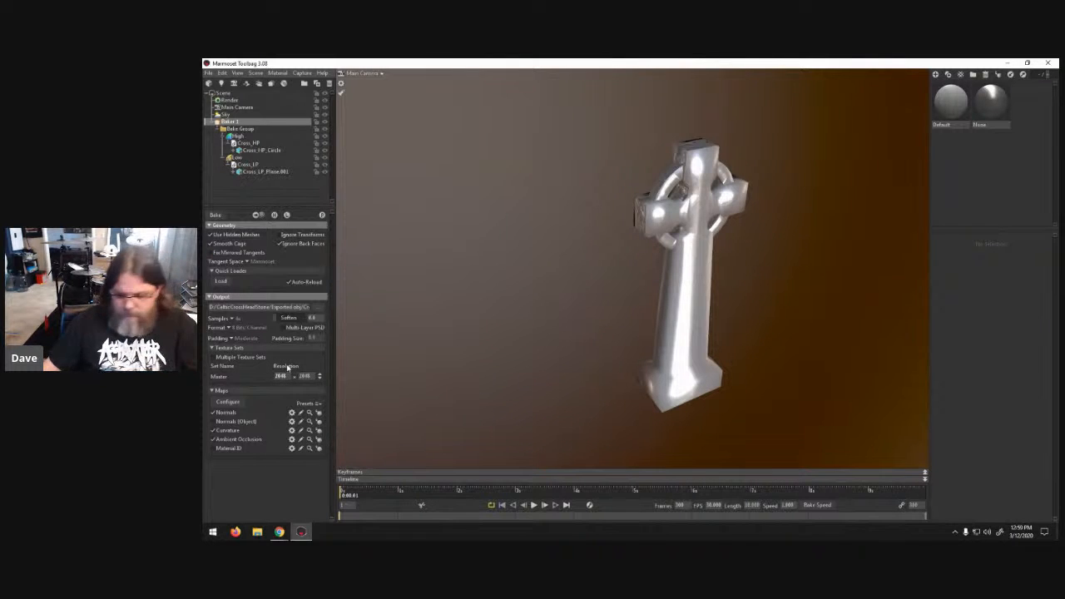
text(4096)
key(Tab)
key(Tab)
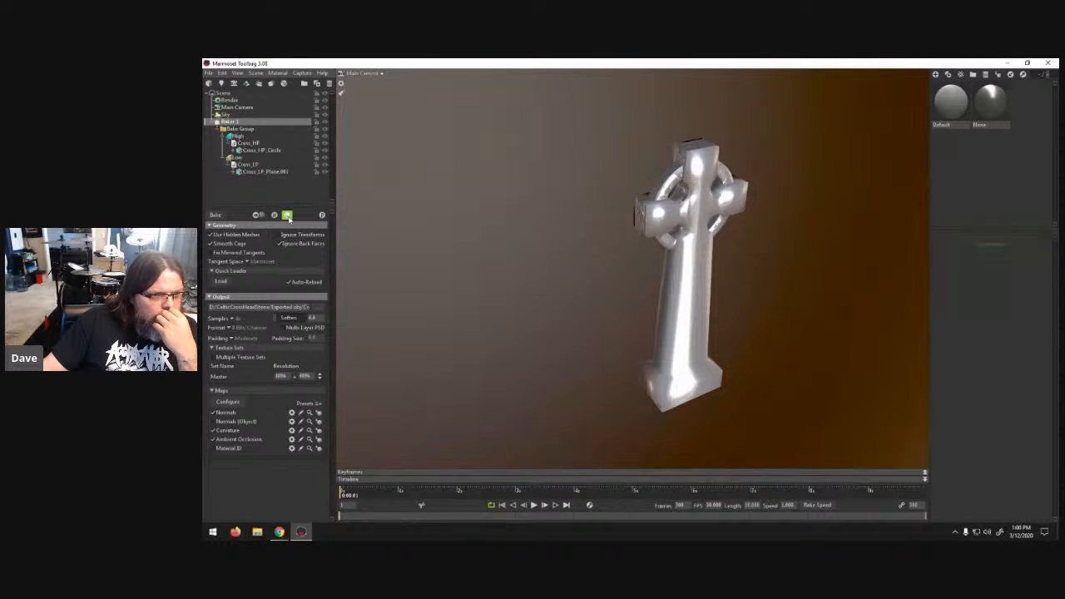
- Start baking the Normals, Curvature and Ambient Occlusion maps from the high-poly cross onto the low-poly cross
click(287, 216)
click(287, 215)
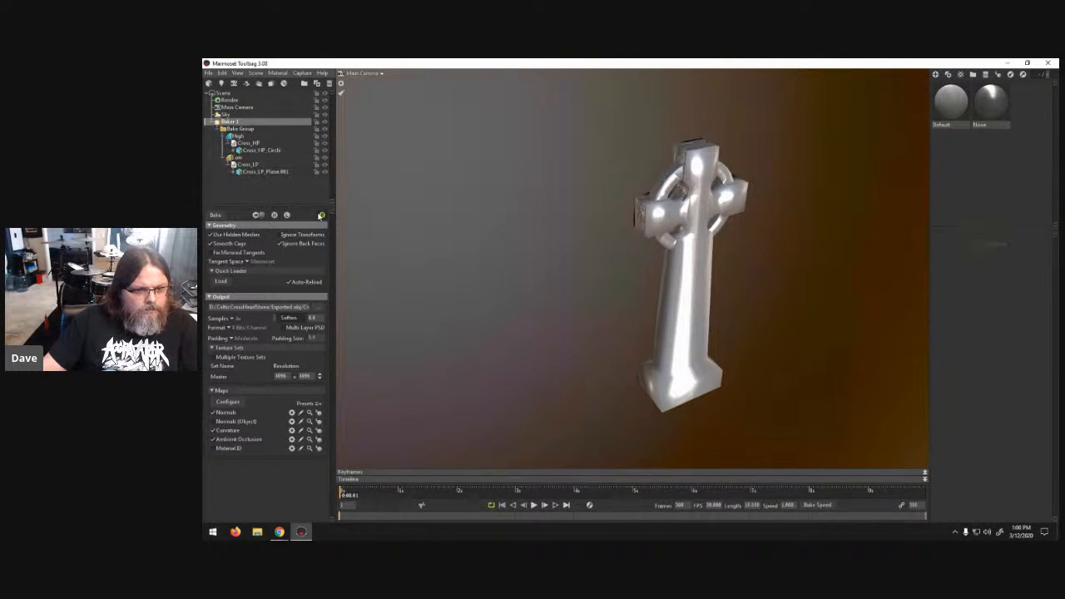
click(321, 215)
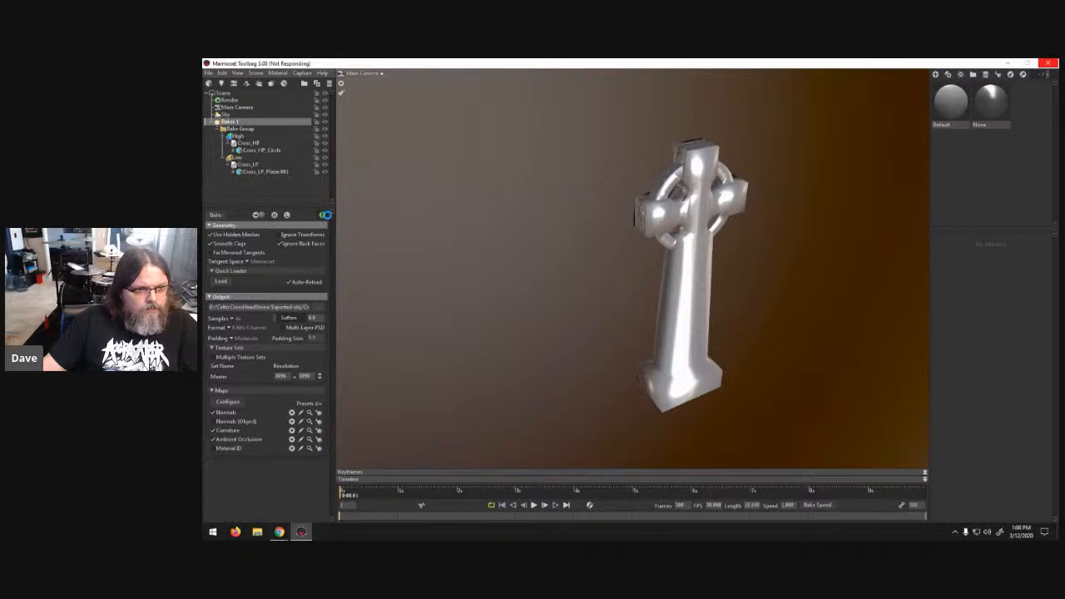